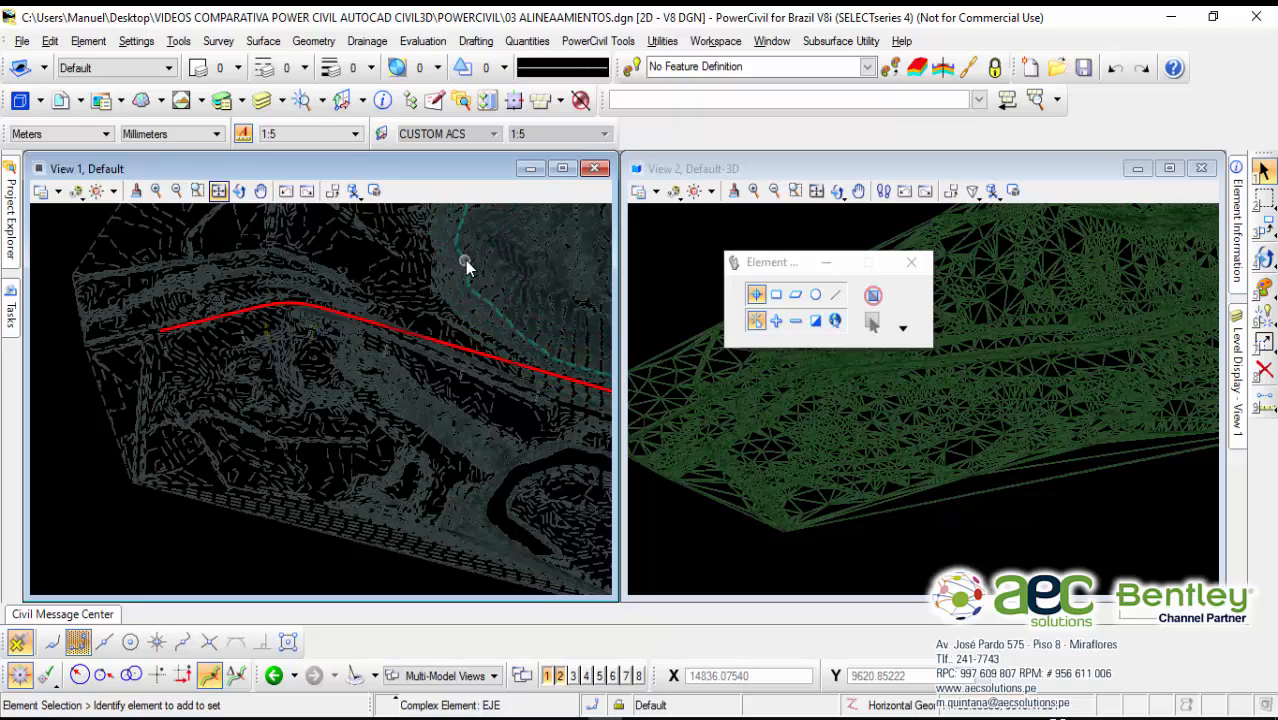
Step: Examine the red EJE alignment and the surrounding terrain contours in the 2D view beside the 3D terrain mesh
mouse_move(459, 257)
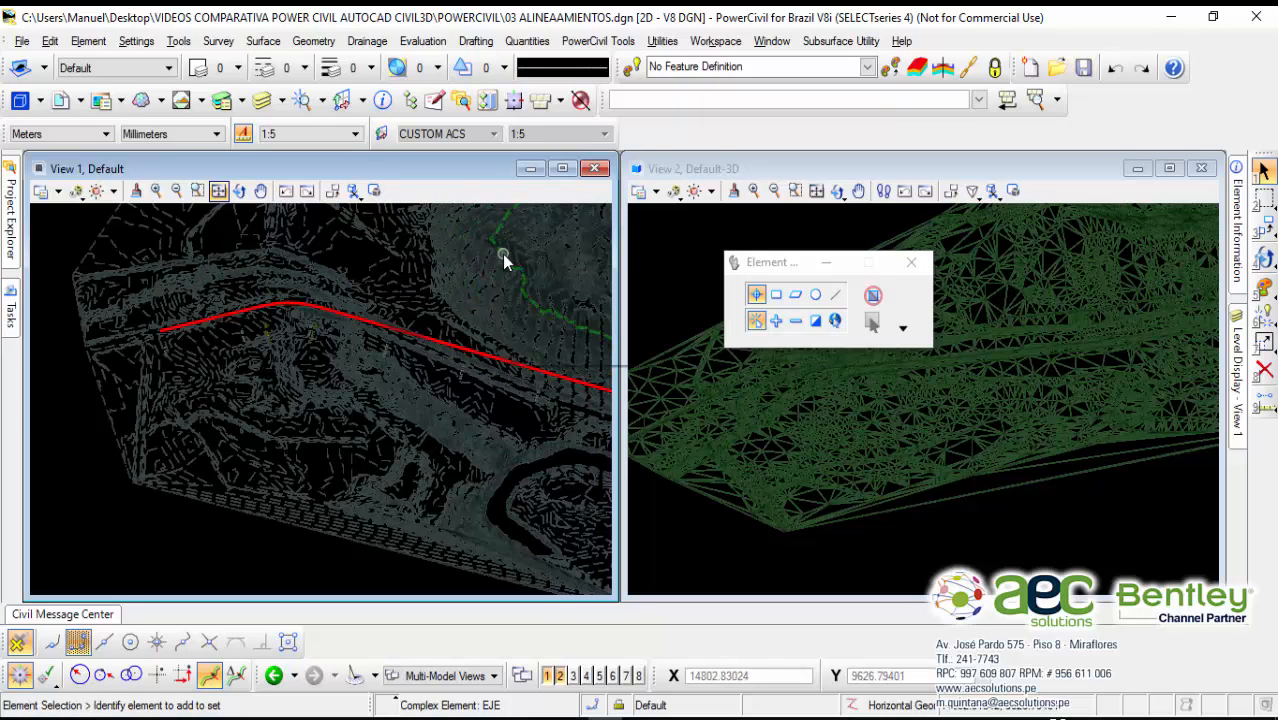
mouse_move(511, 269)
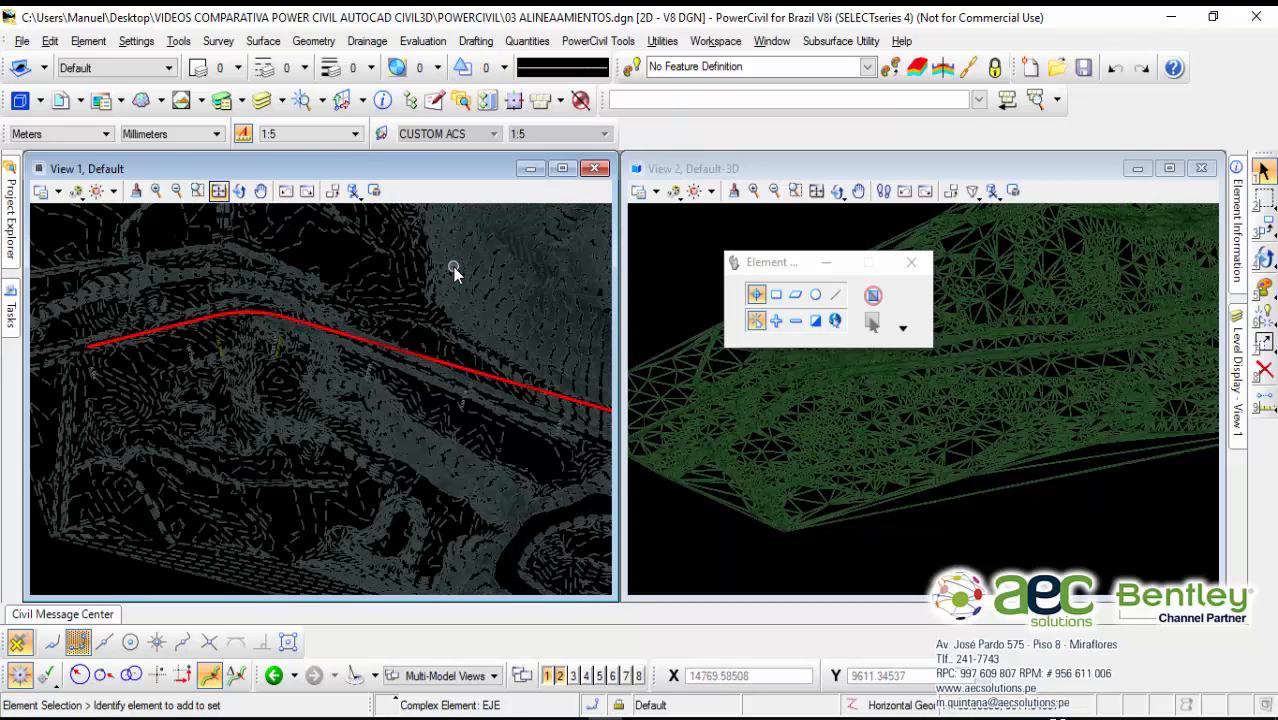
middle_click_drag(453, 263, 434, 283)
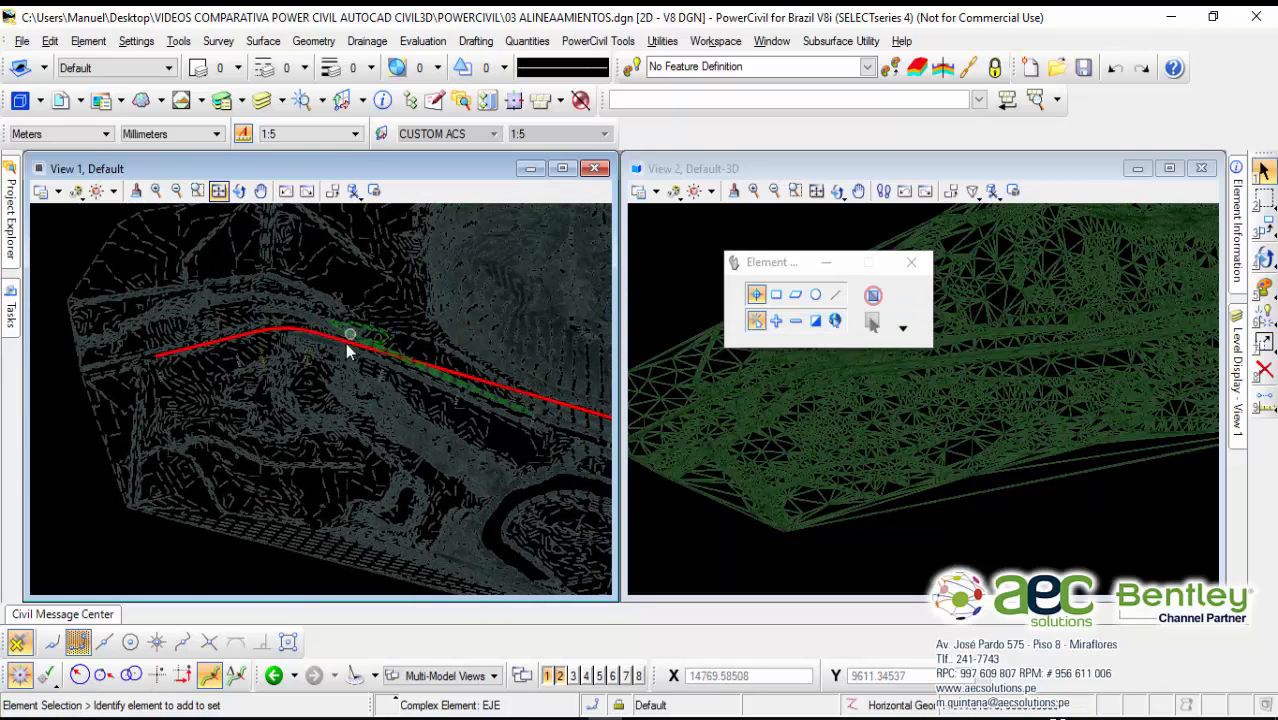
scroll(302, 350, "up", 1)
scroll(313, 312, "up", 1)
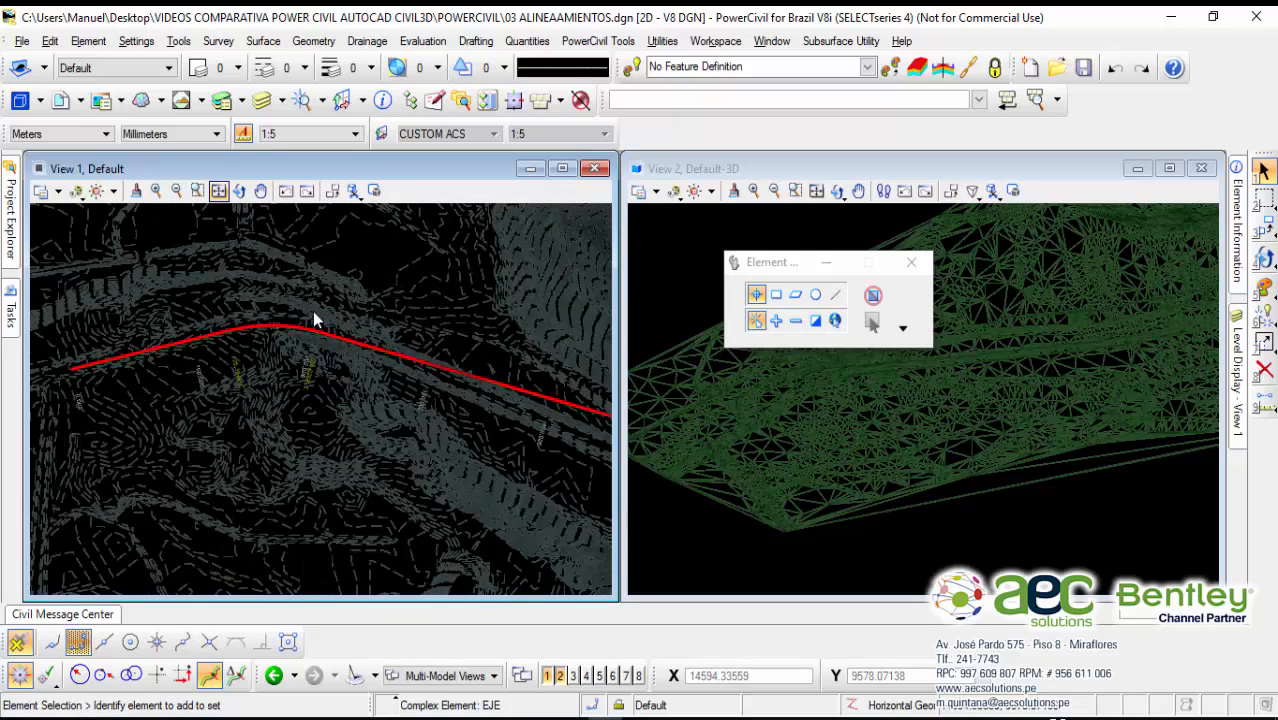
scroll(313, 312, "down", 2)
middle_click_drag(294, 362, 316, 384)
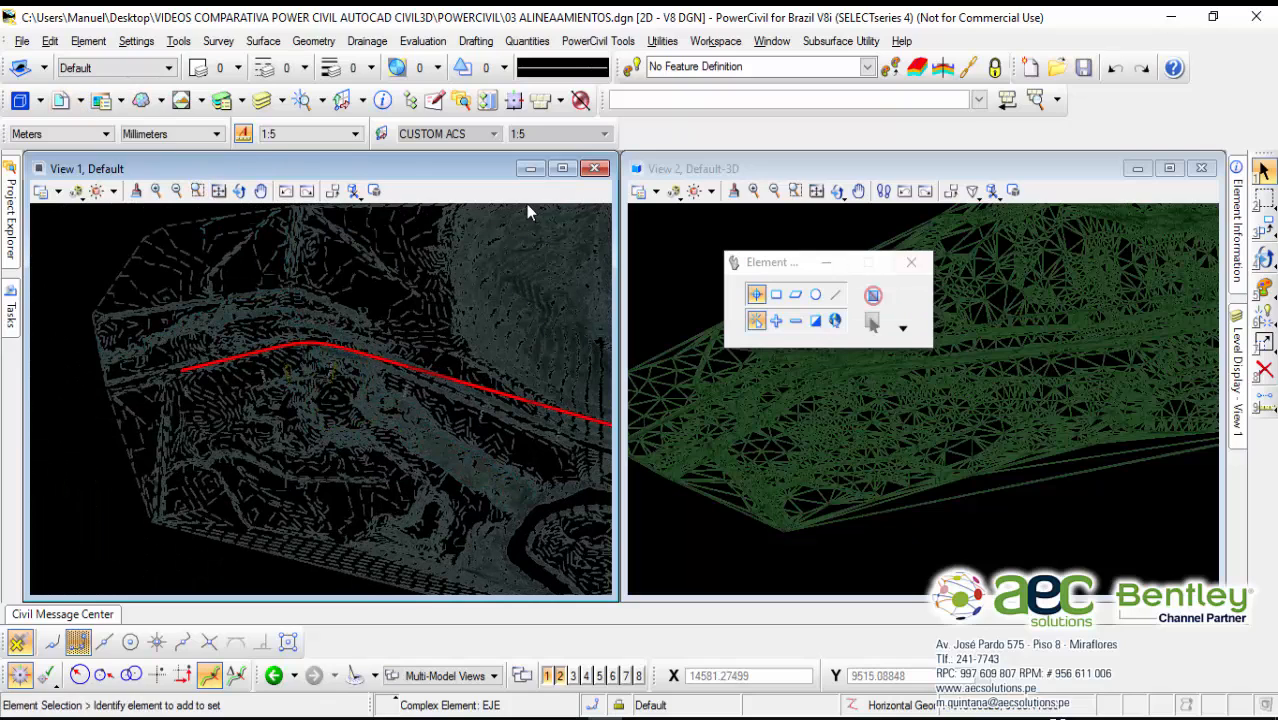
left_click(61, 101)
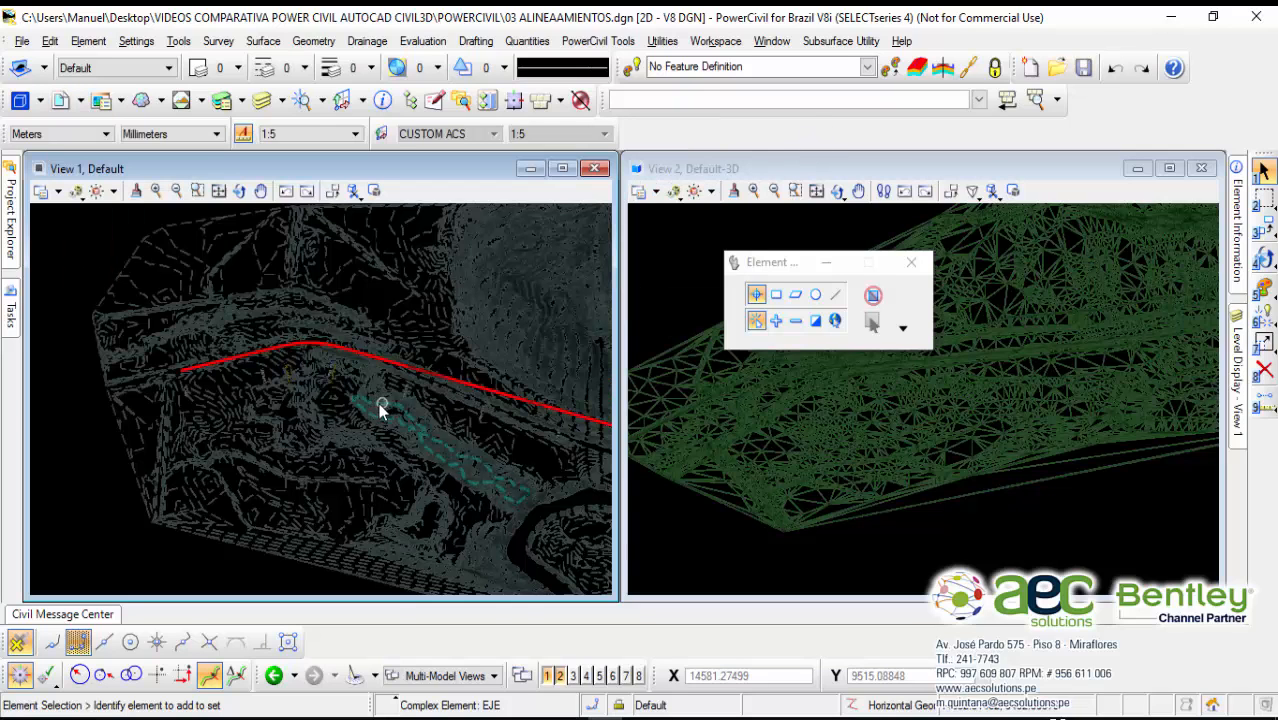
scroll(347, 412, "up", 2)
scroll(347, 412, "up", 2)
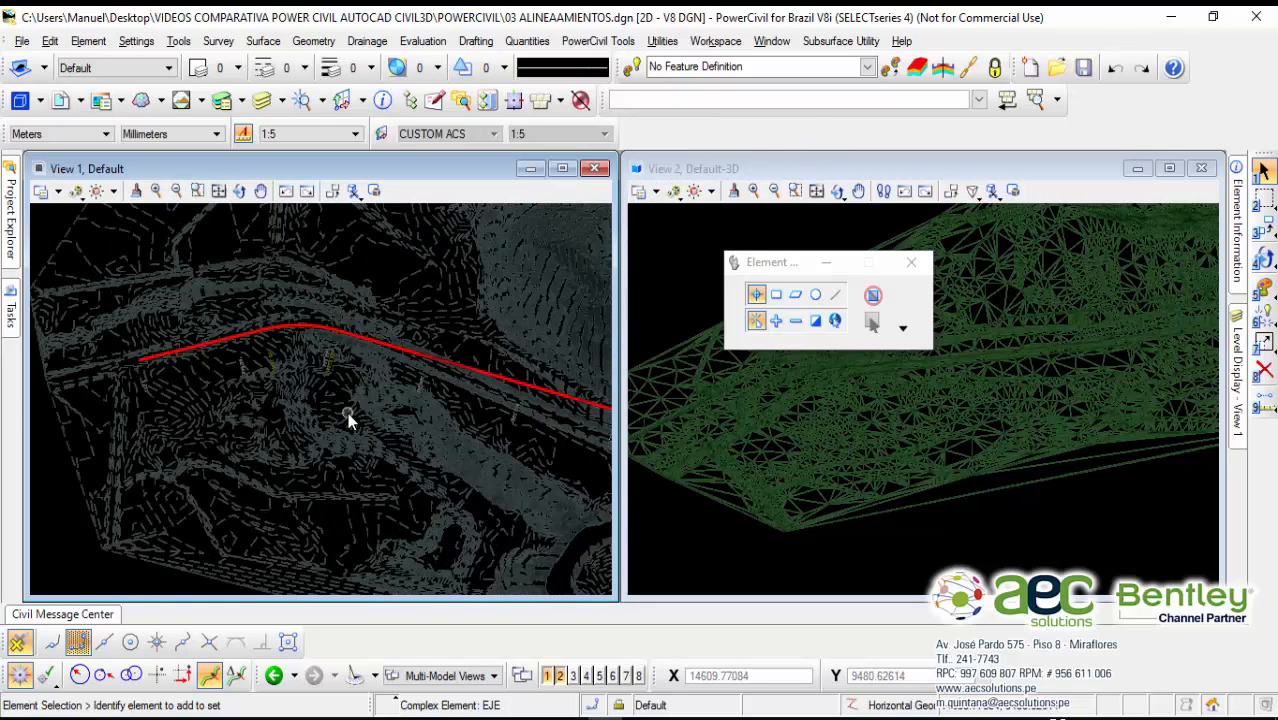
scroll(428, 457, "down", 1)
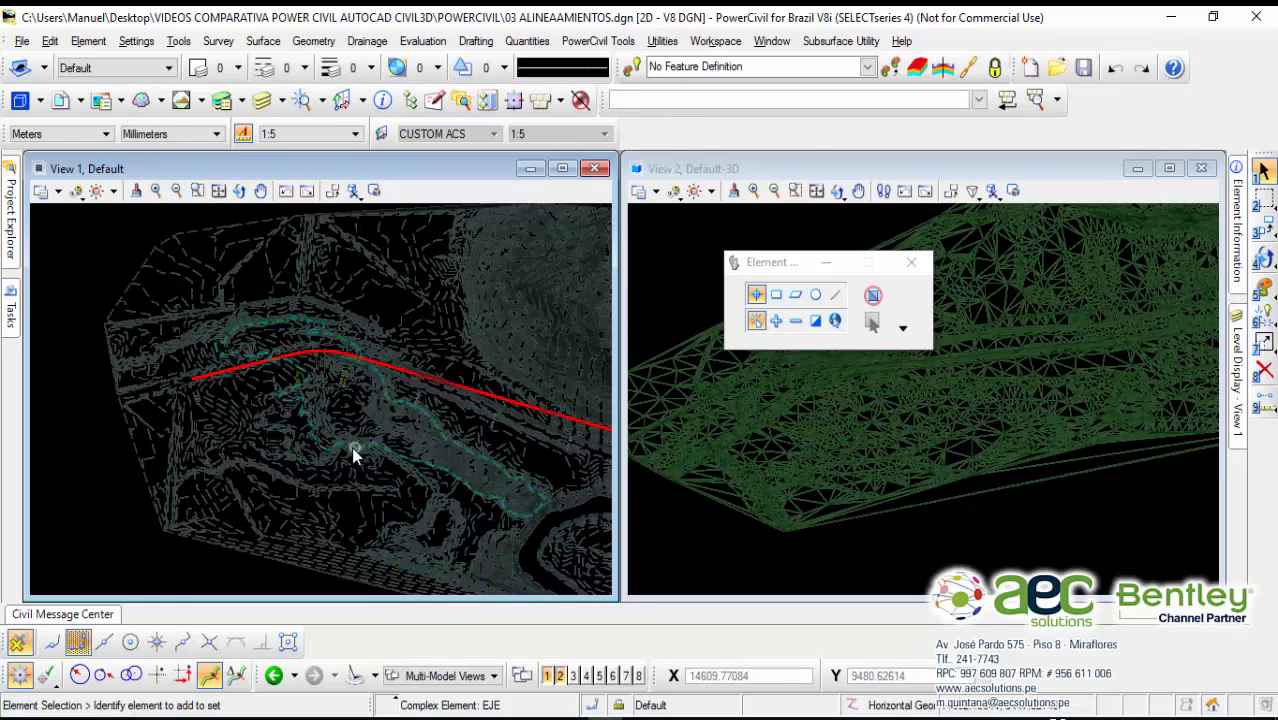
scroll(372, 450, "up", 2)
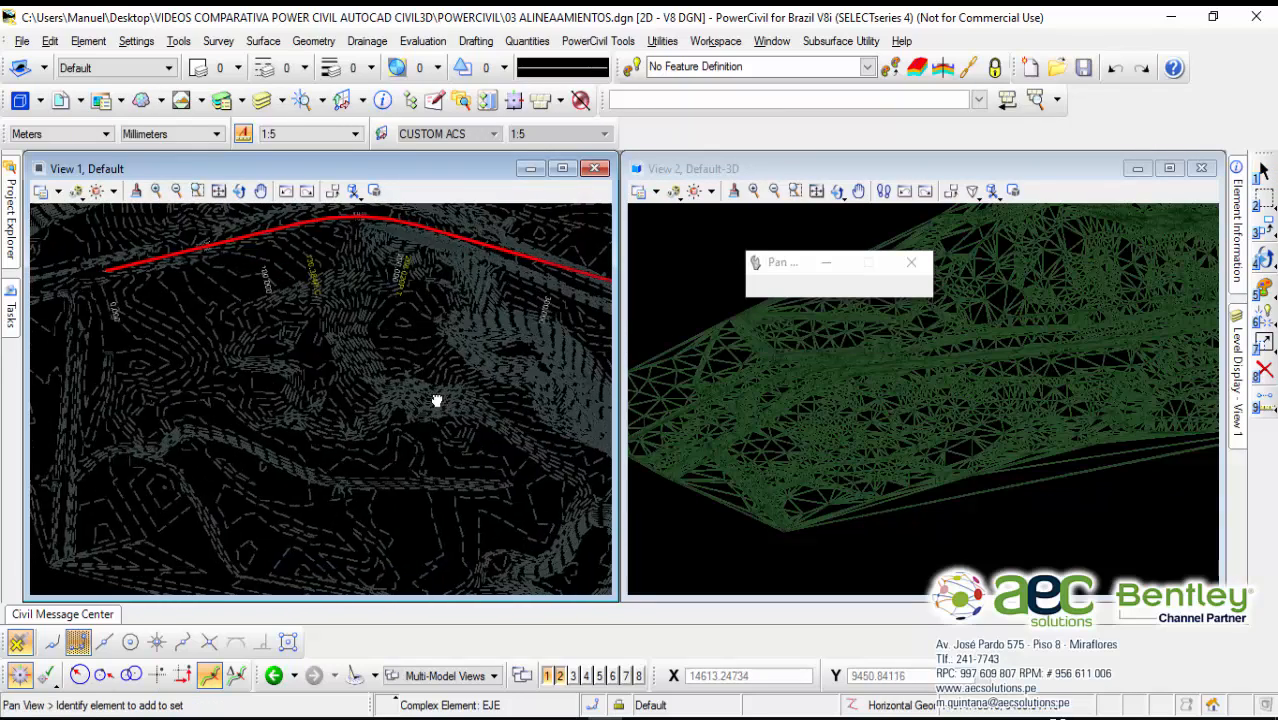
scroll(380, 420, "down", 1)
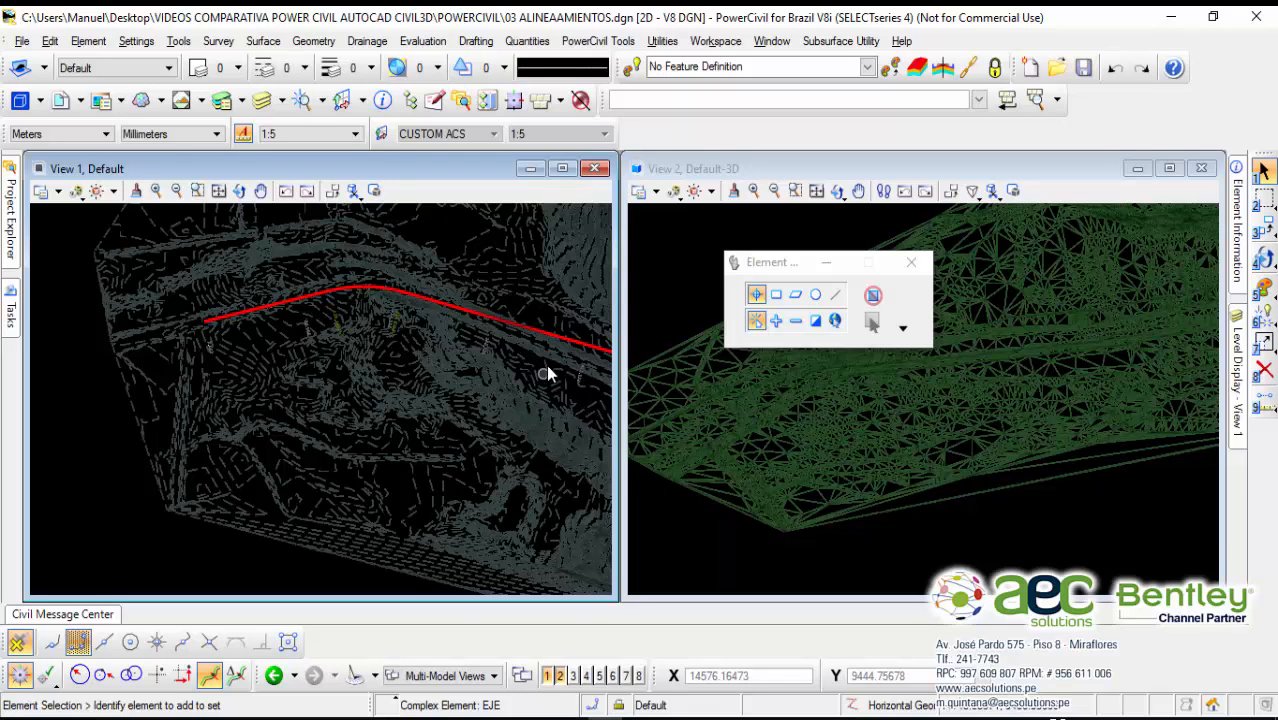
scroll(376, 371, "up", 1)
scroll(375, 372, "down", 1)
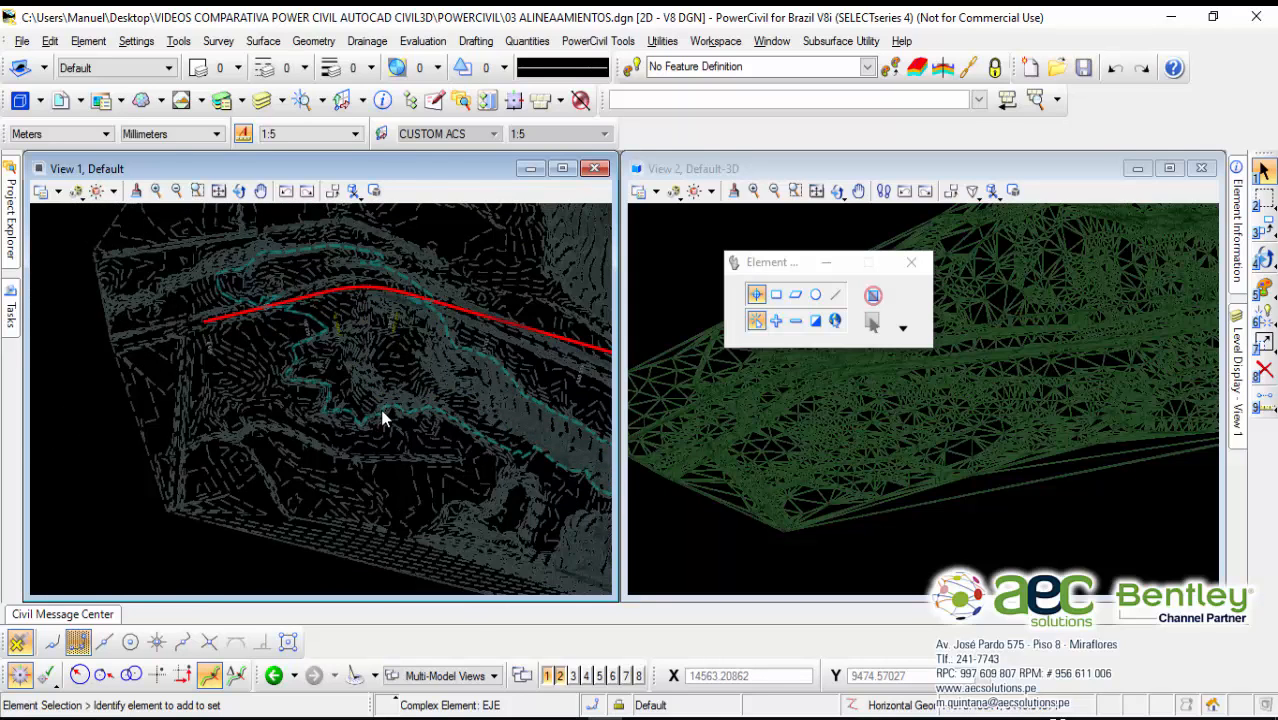
scroll(376, 385, "up", 2)
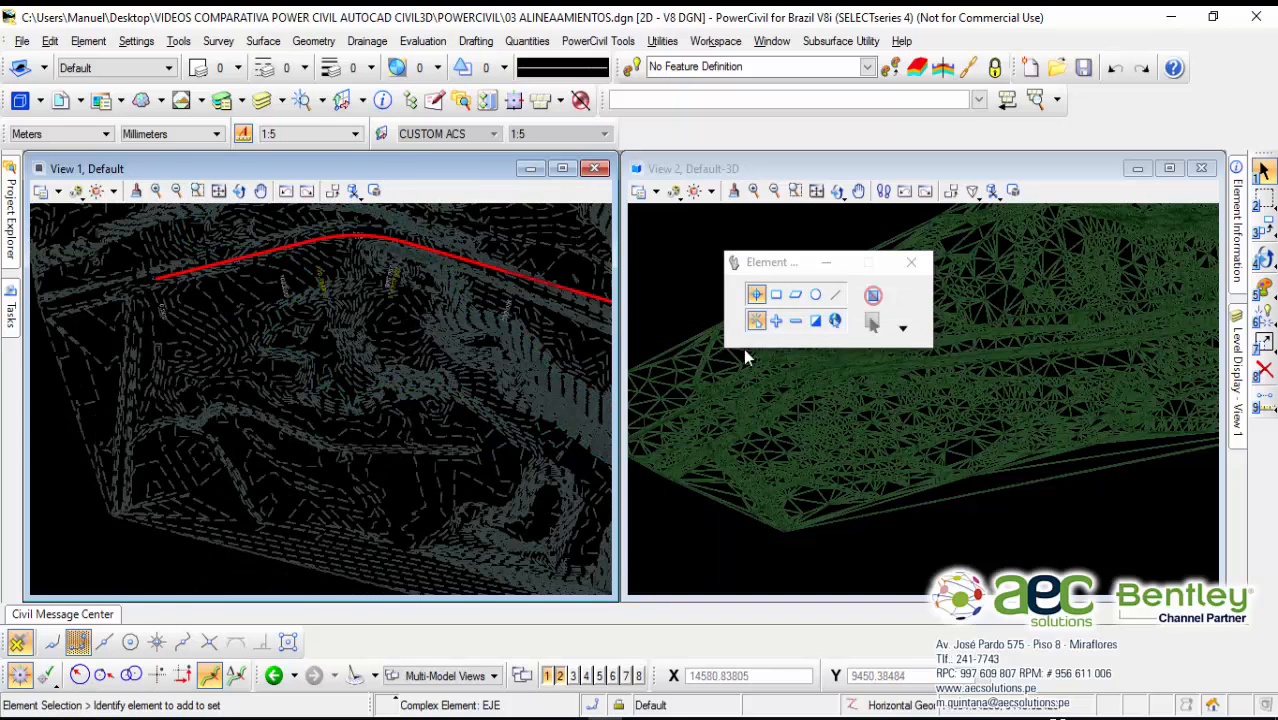
left_click_drag(764, 265, 790, 52)
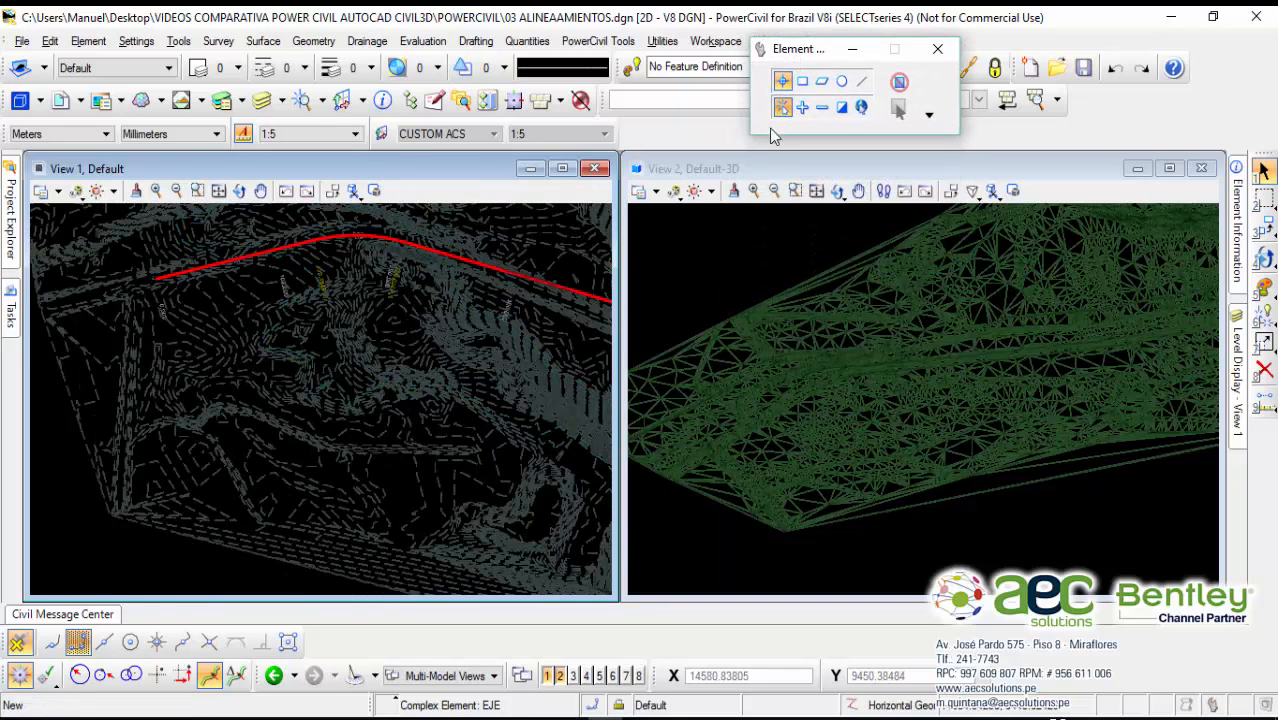
left_click(735, 167)
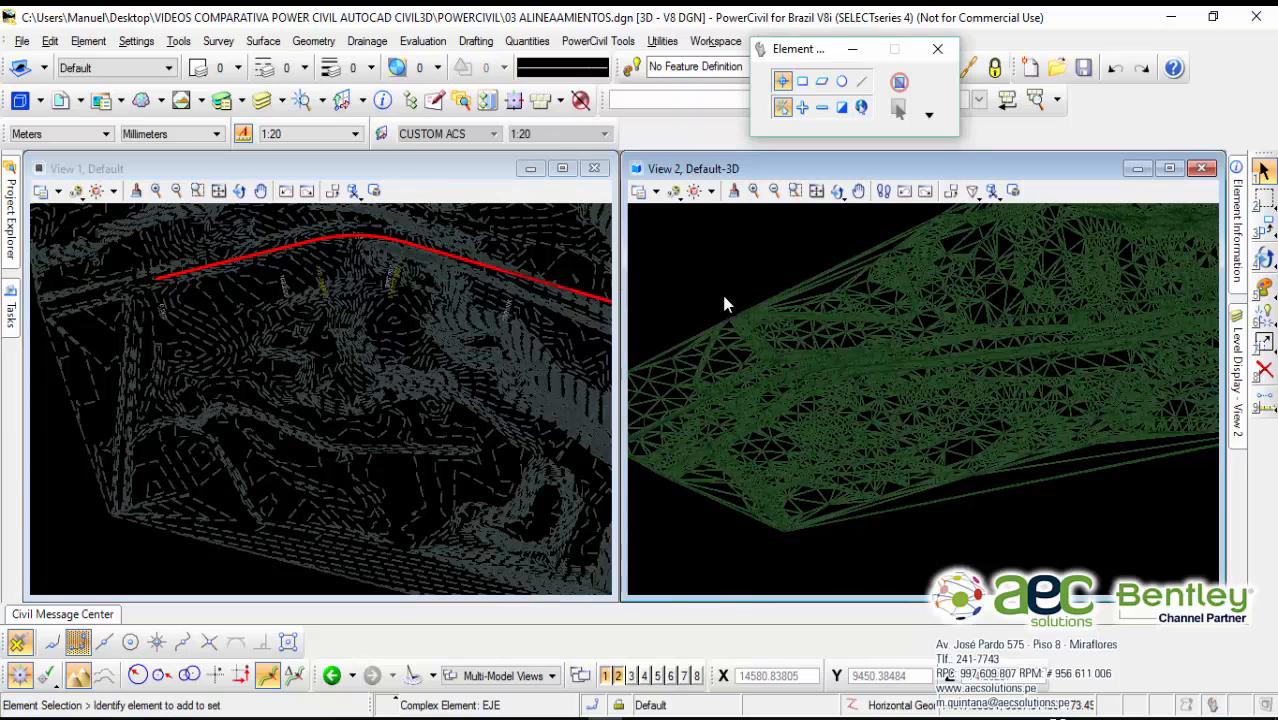
middle_click_drag(290, 270, 352, 323)
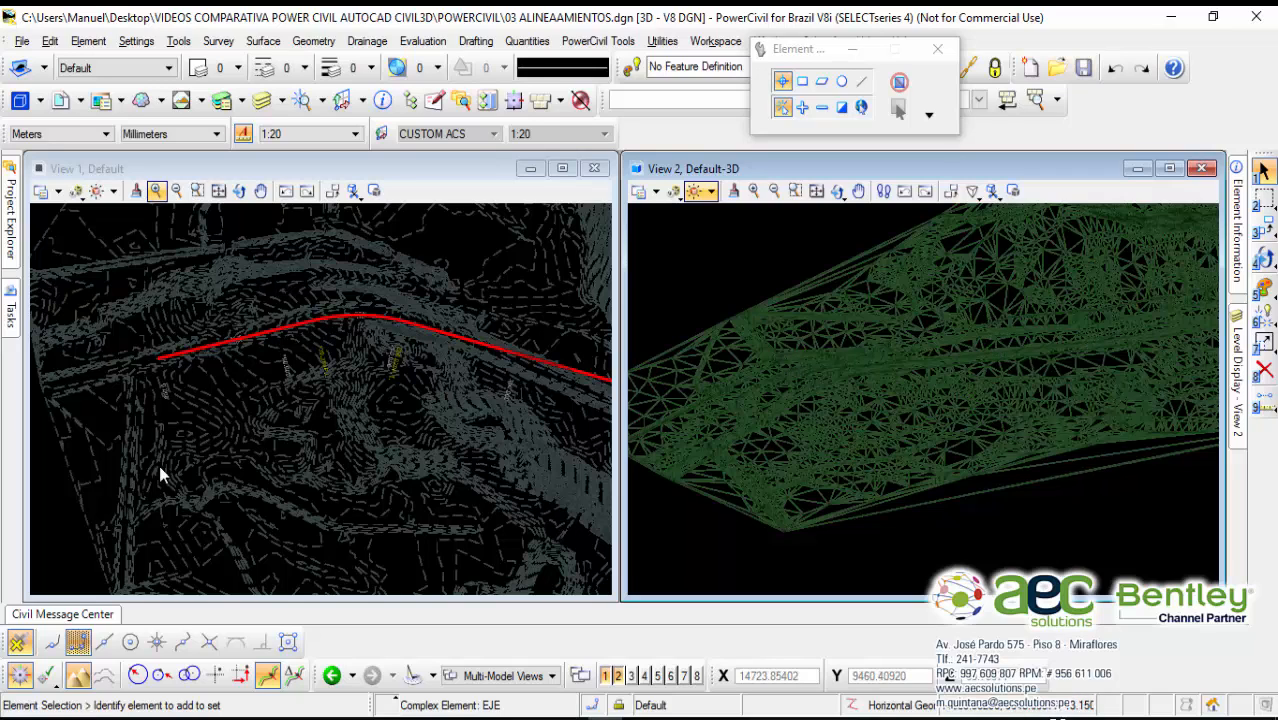
scroll(184, 454, "down", 1)
middle_click_drag(316, 465, 302, 405)
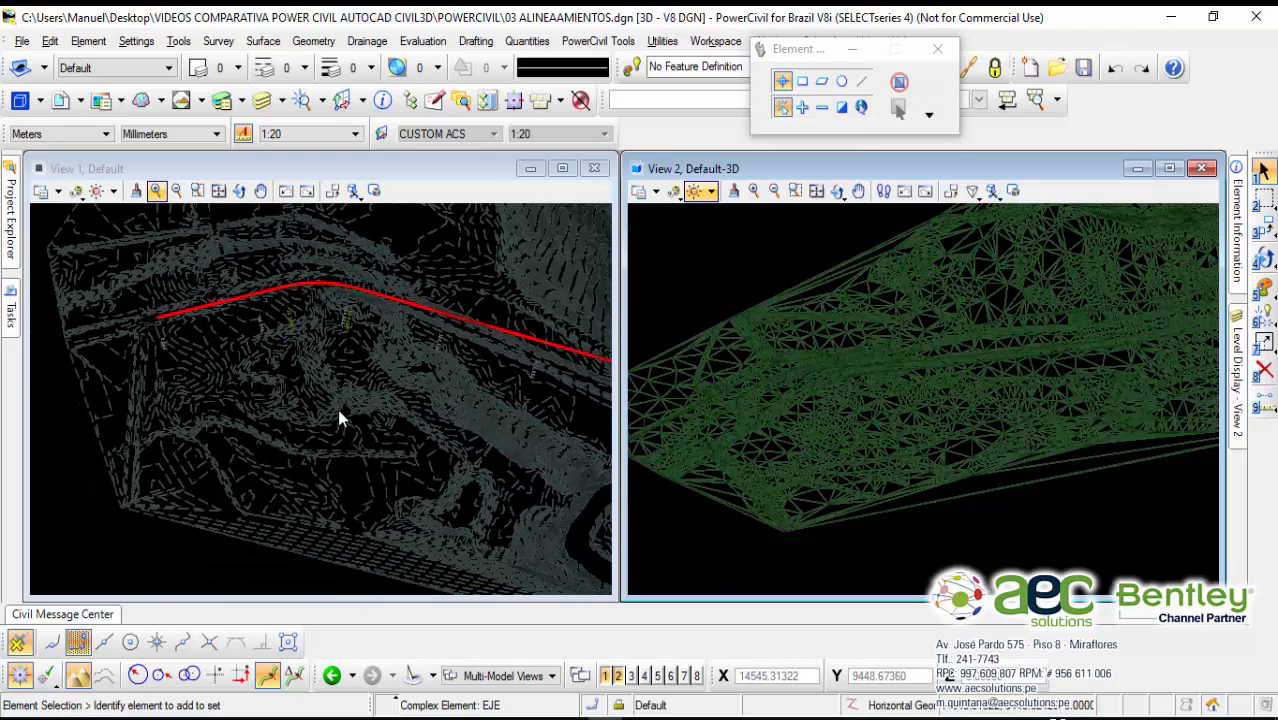
scroll(341, 411, "up", 1)
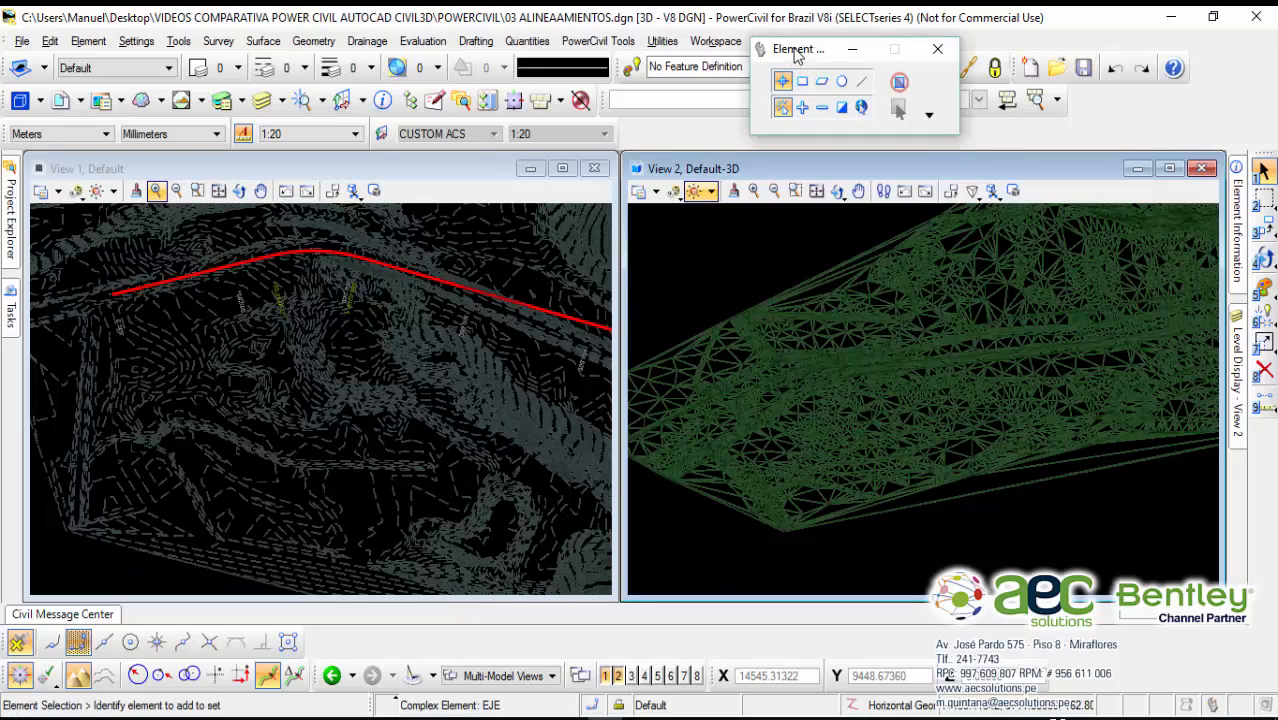
Step: Choose Road_EdgeOfPavement_Outside from the Linear Roadway feature definitions and turn on use of the active feature definition
left_click_drag(796, 48, 844, 236)
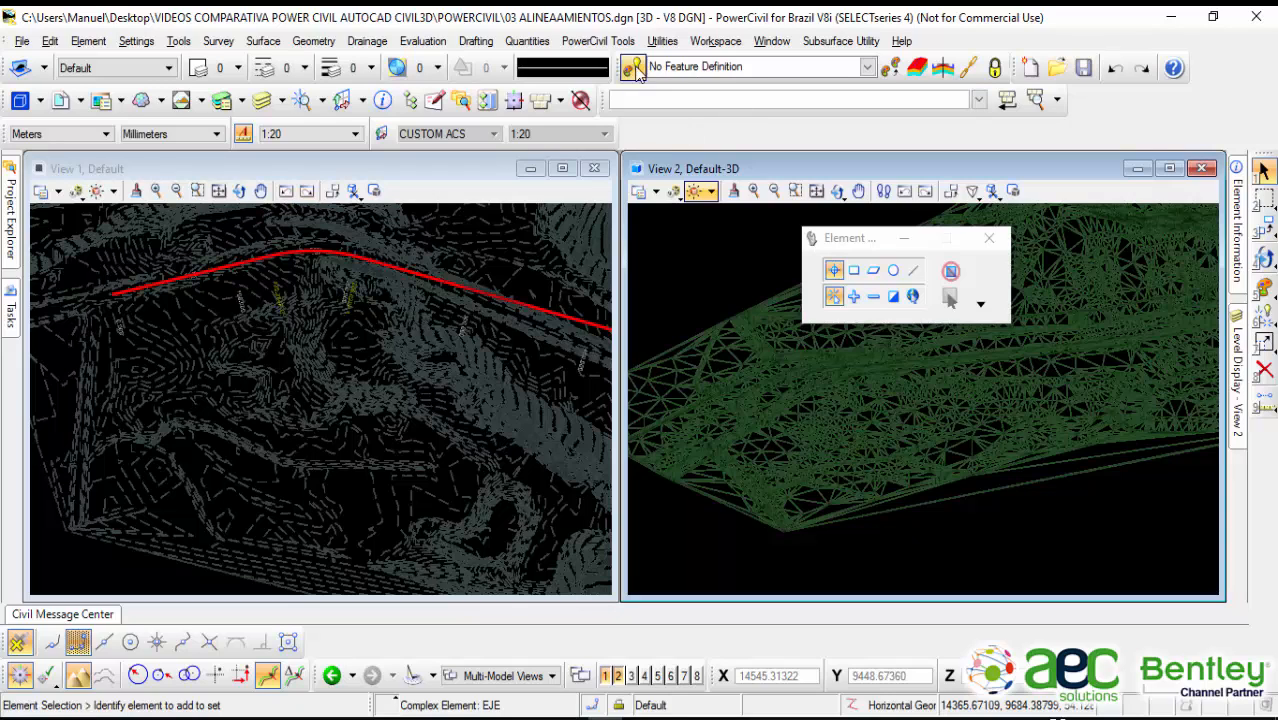
left_click(867, 67)
left_click(655, 104)
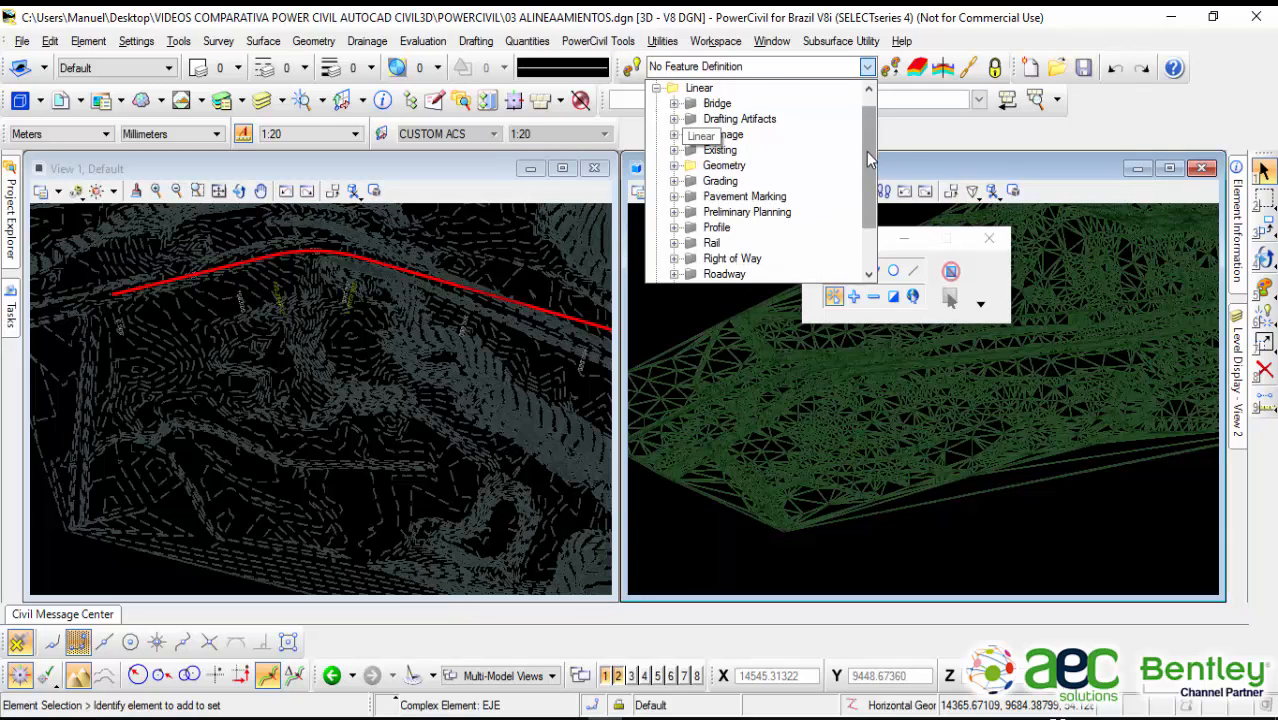
left_click_drag(866, 151, 868, 170)
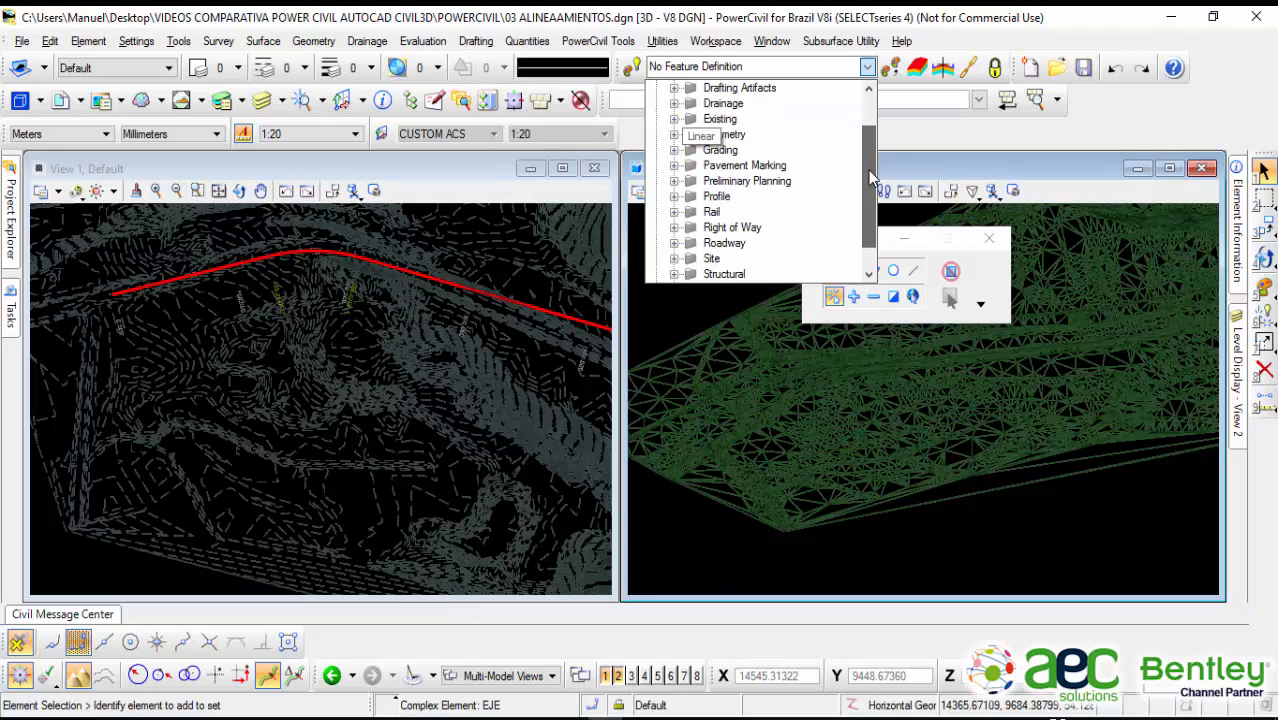
left_click(712, 245)
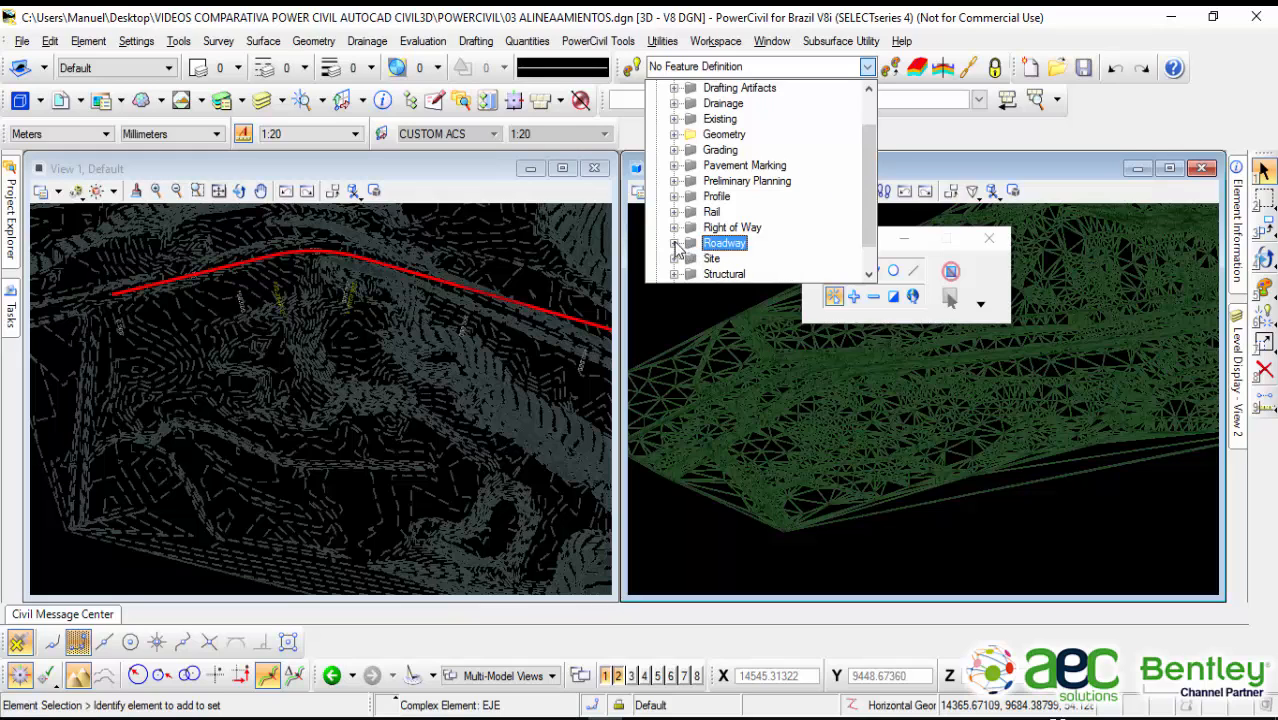
left_click(675, 244)
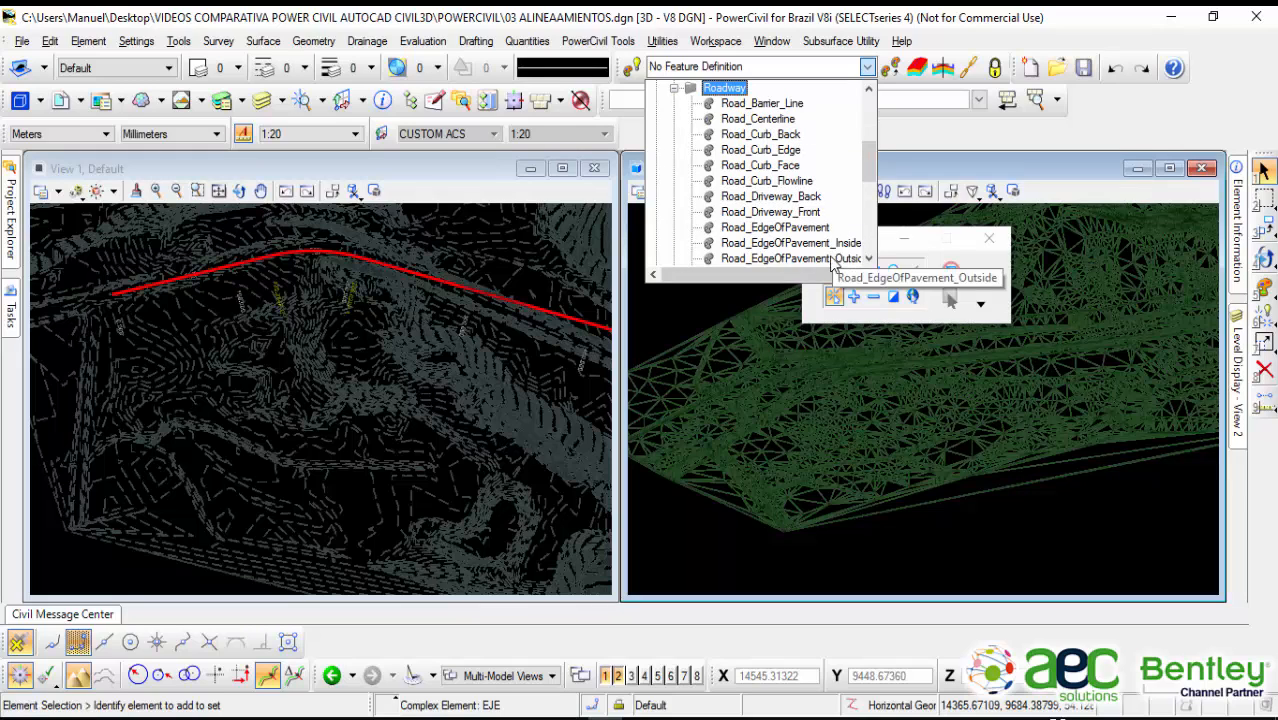
left_click_drag(873, 172, 871, 183)
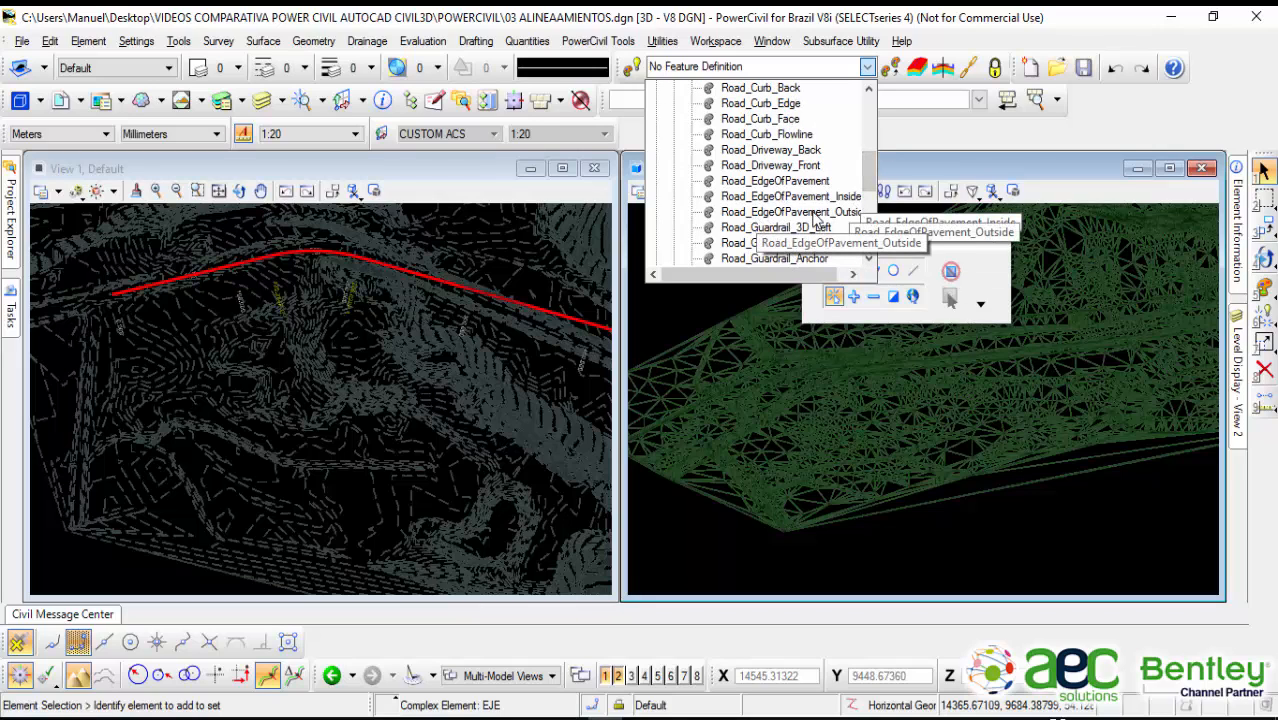
left_click(816, 214)
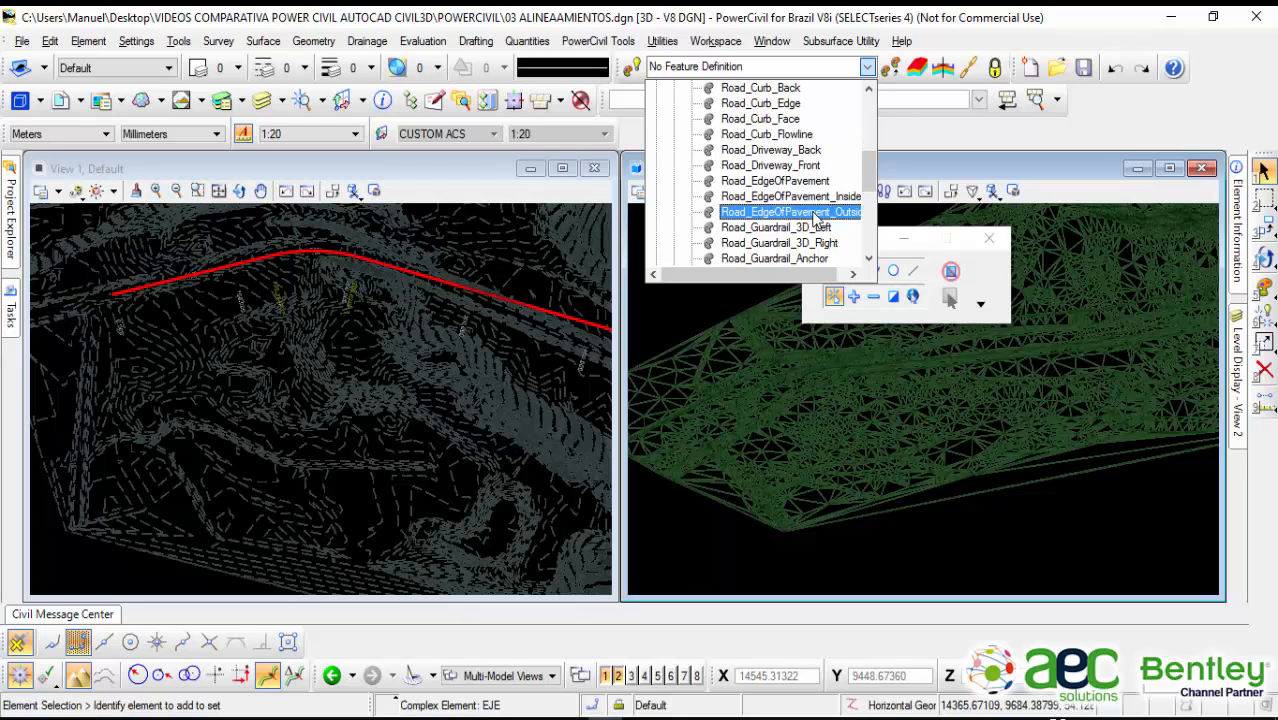
left_click(816, 214)
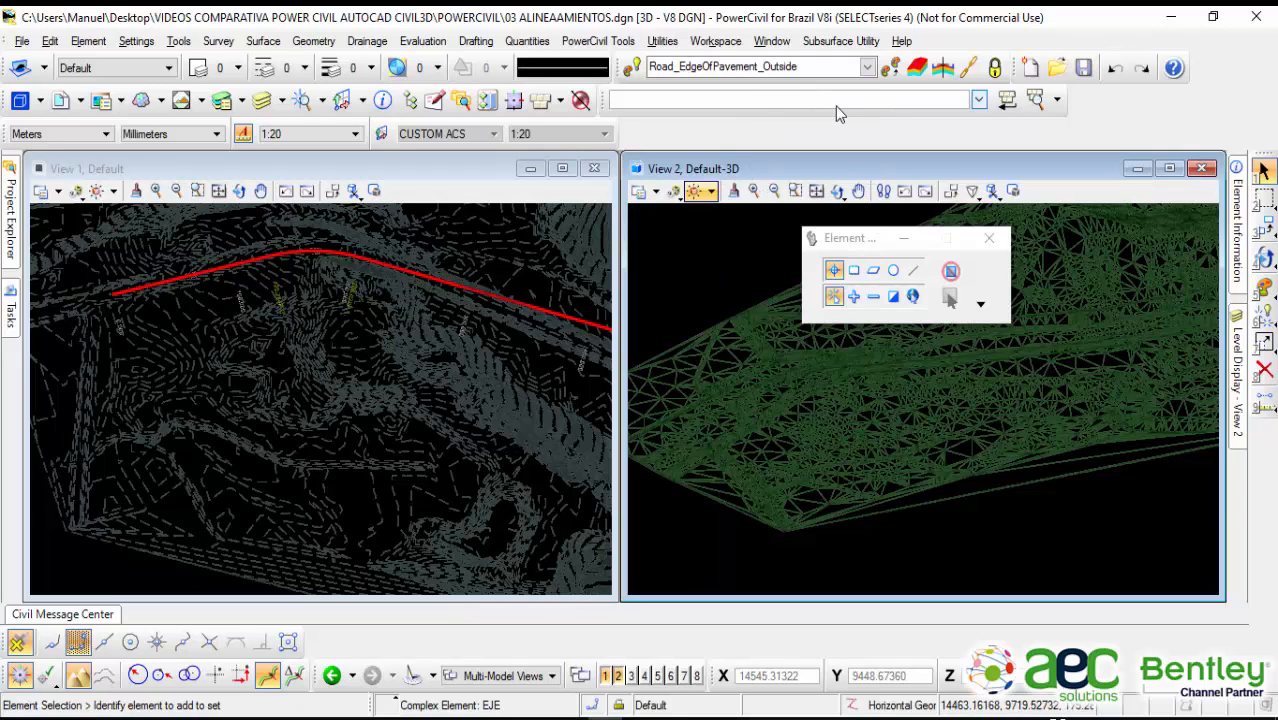
left_click(634, 69)
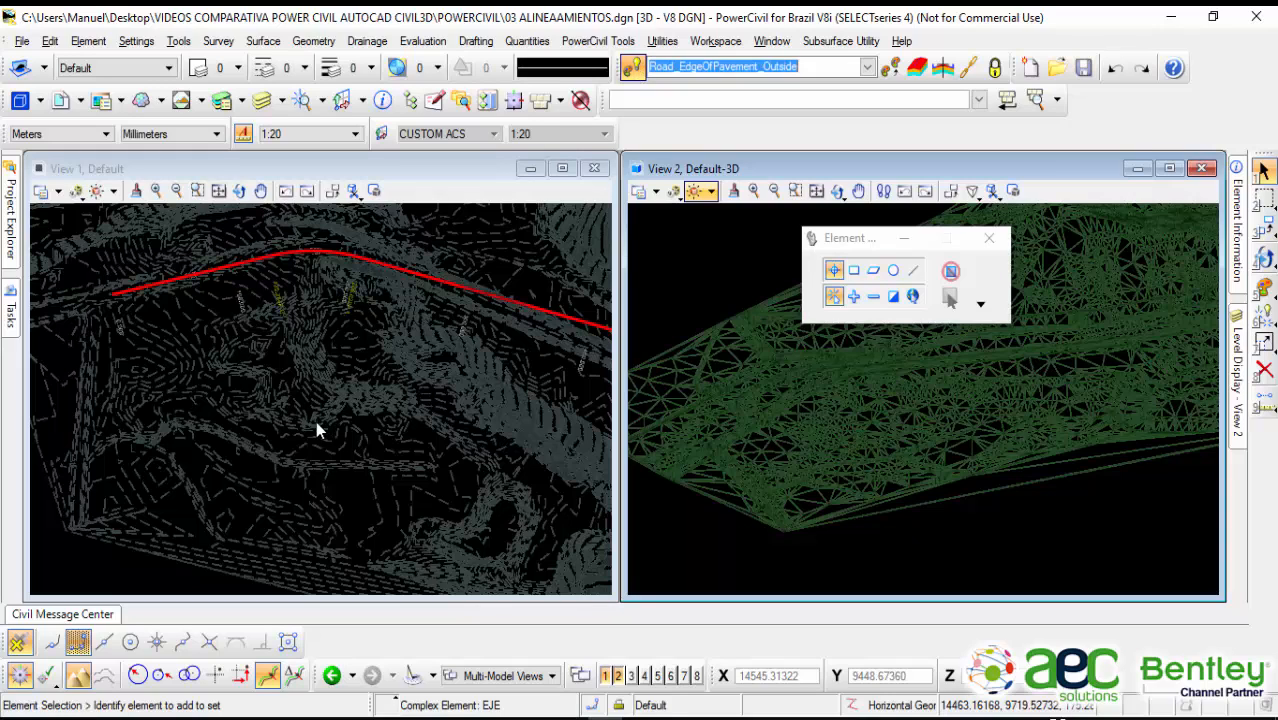
Step: Show the Civil Tools tasks and keep them pinned open beside the views, with the selection settings window out of the way
left_click(12, 310)
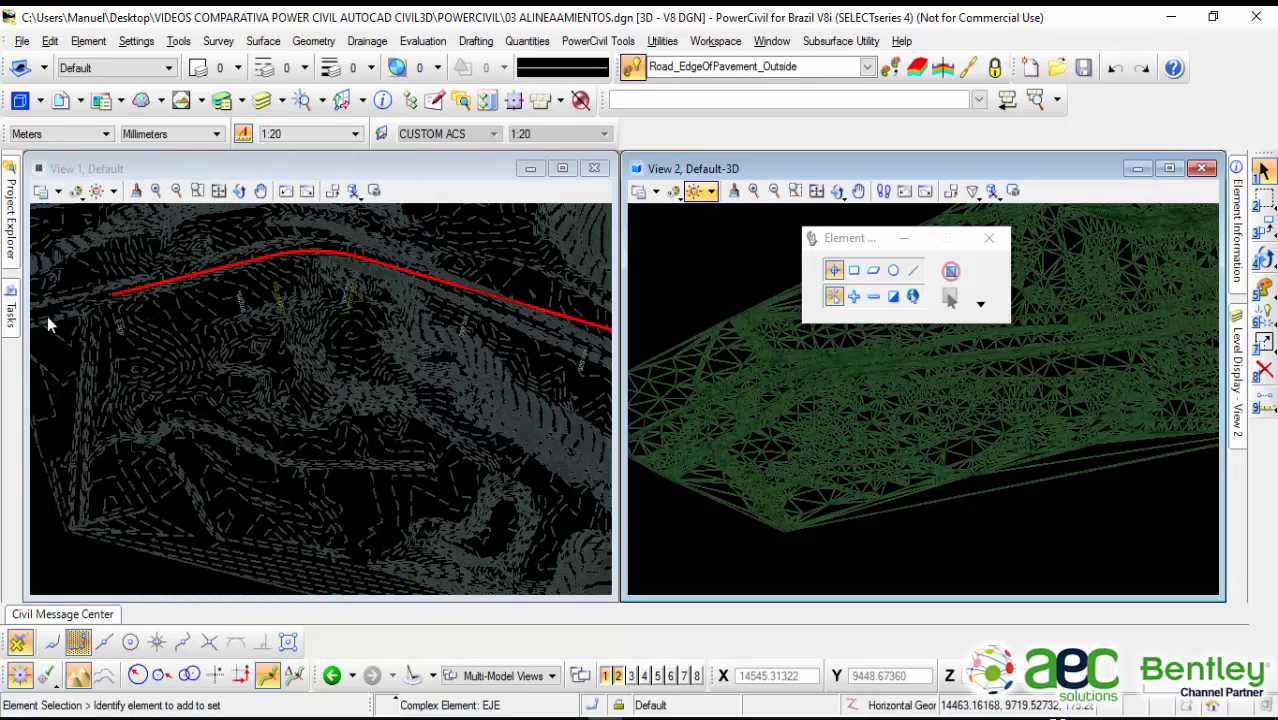
mouse_move(12, 306)
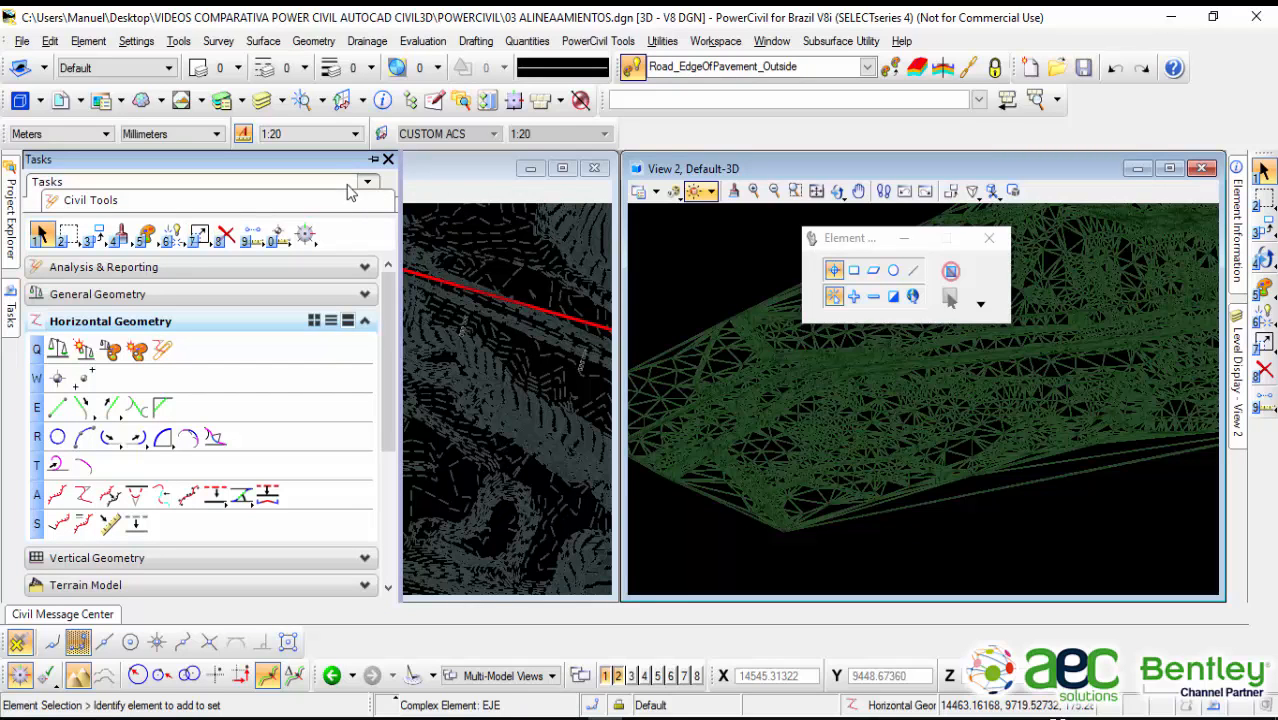
left_click(374, 159)
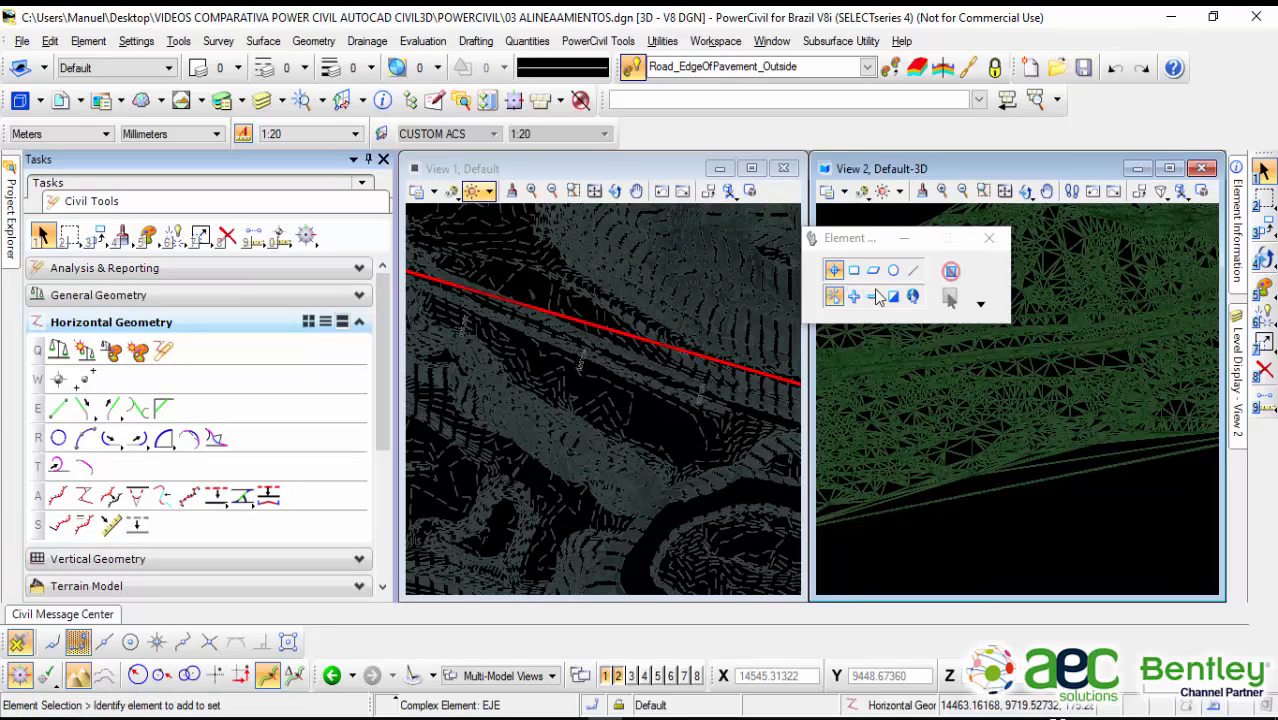
left_click_drag(860, 244, 949, 50)
middle_click_drag(674, 393, 548, 328, "shift")
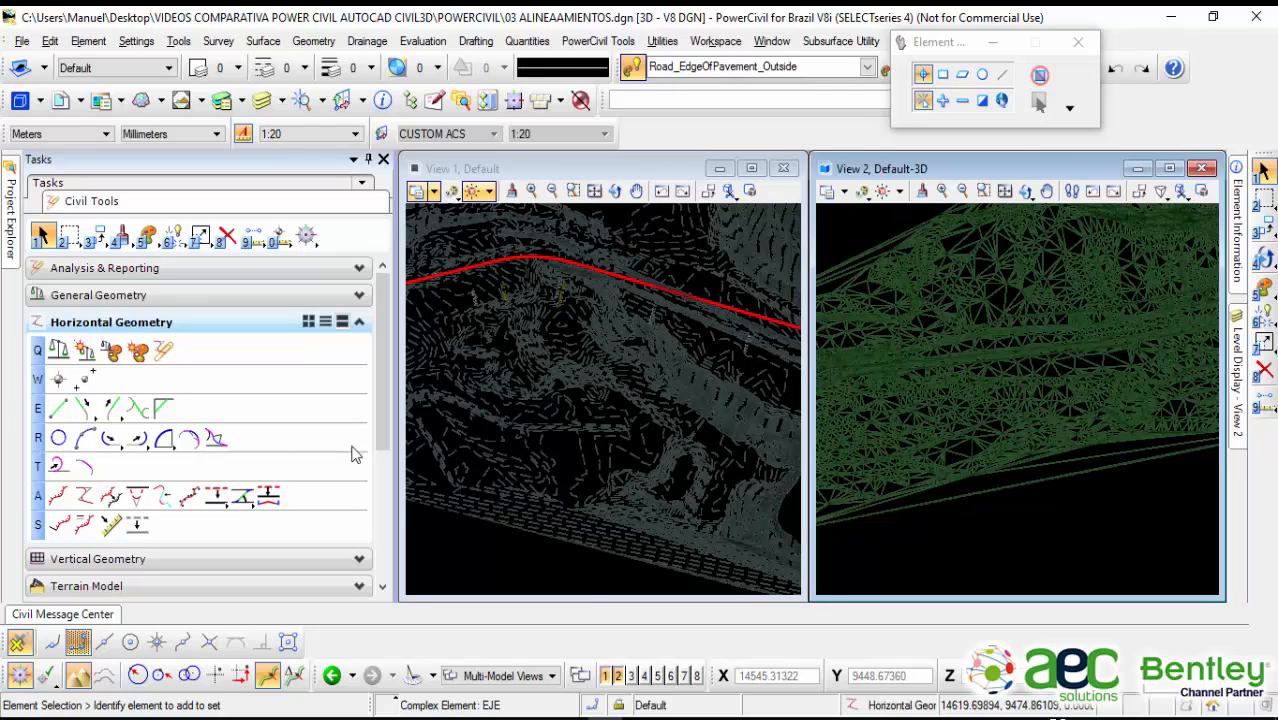
Step: Start a horizontal geometry circle with the active feature definition and name it BORDE EXT
left_click(60, 440)
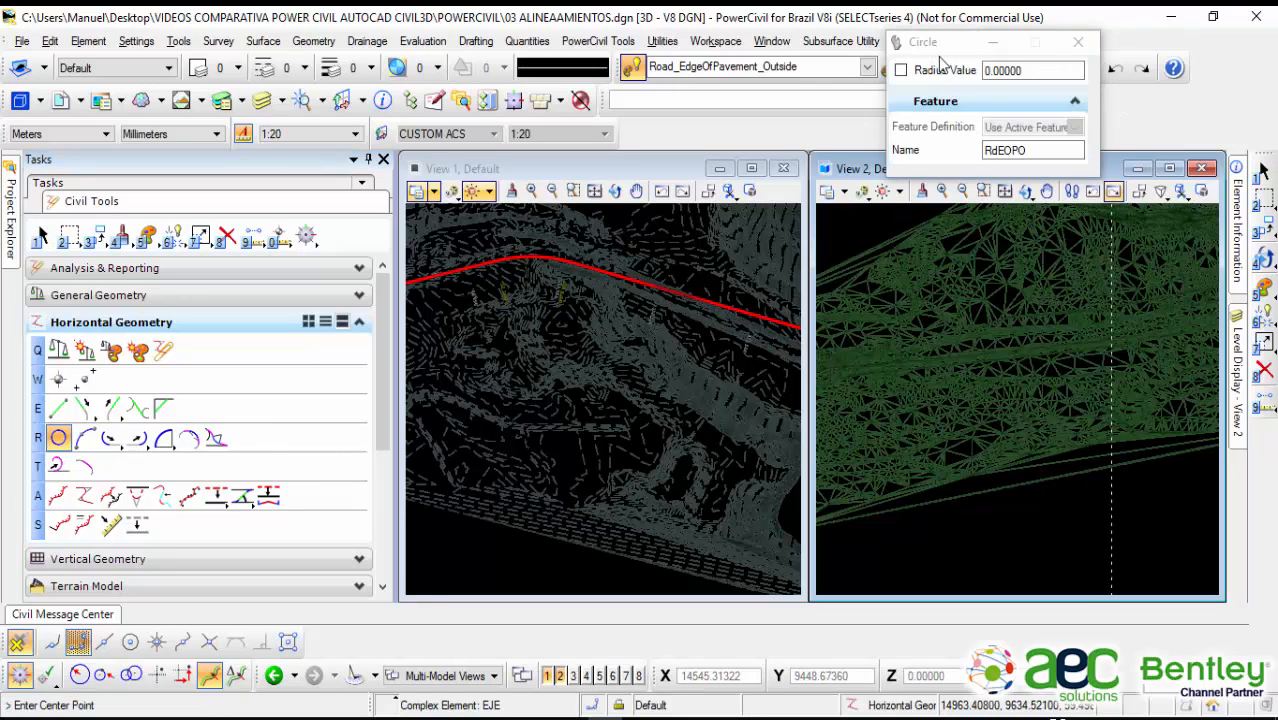
left_click_drag(939, 46, 922, 230)
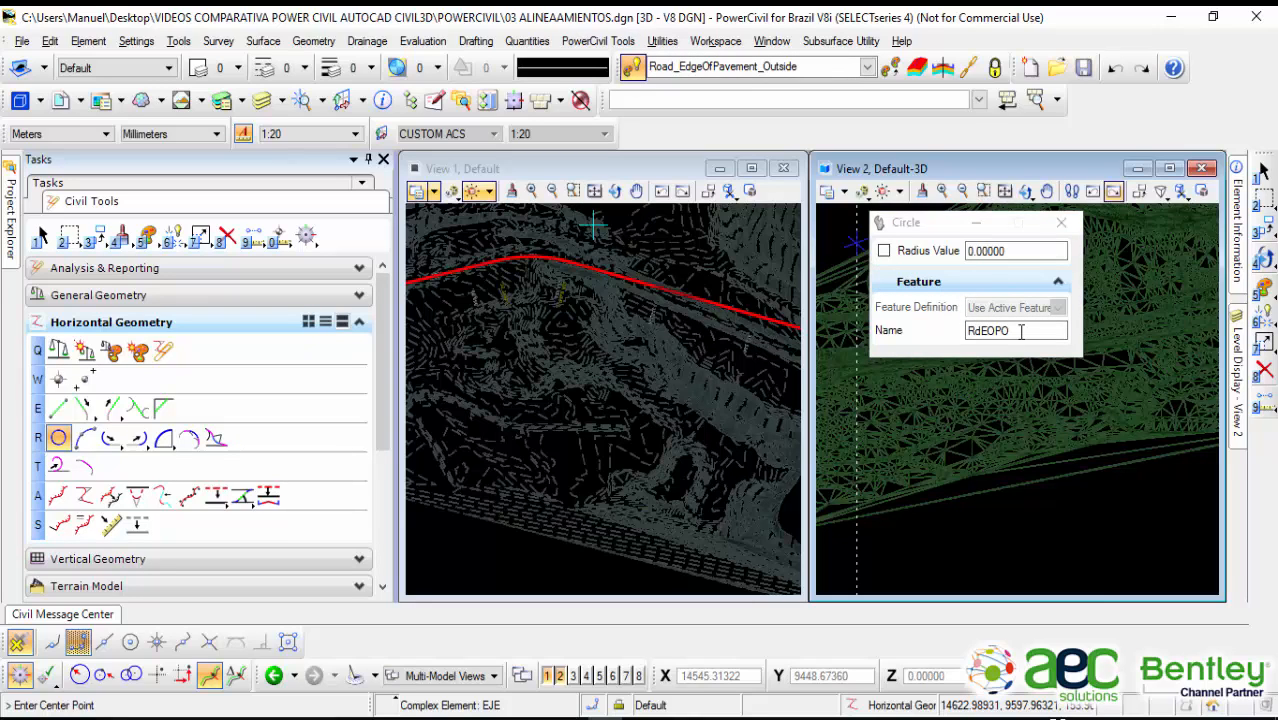
left_click_drag(1021, 332, 968, 338)
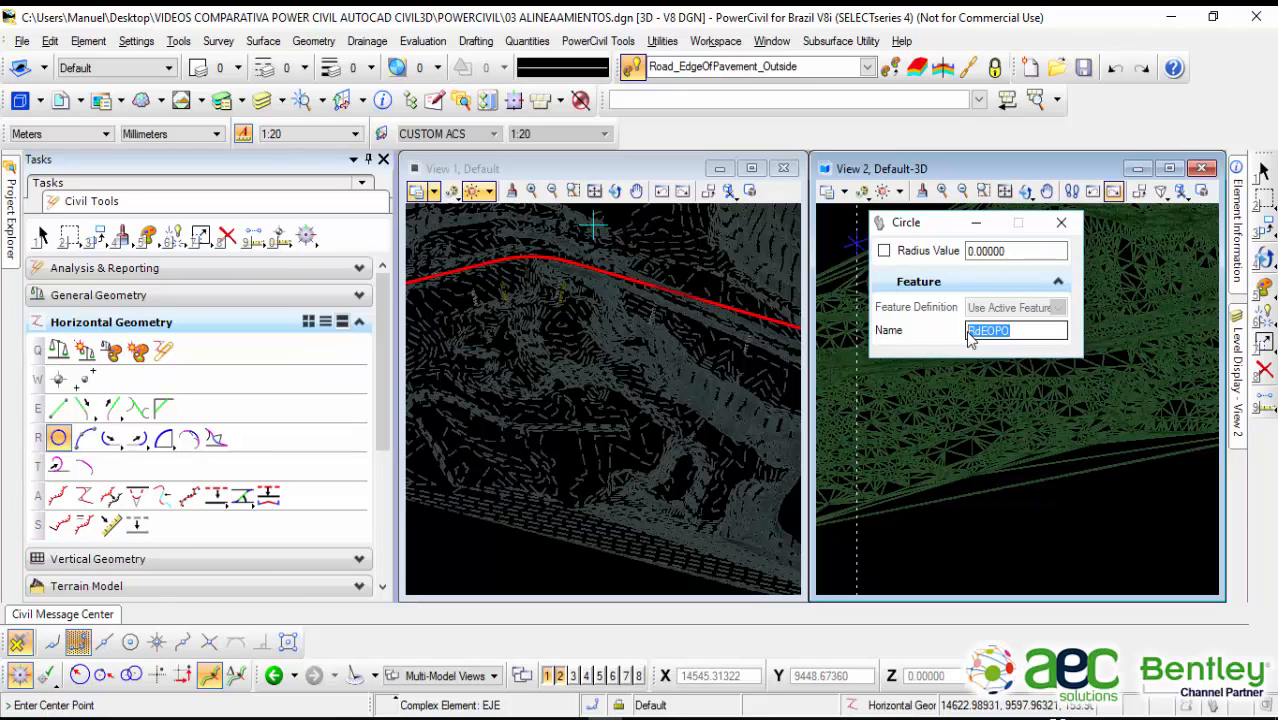
key("BackSpace")
type("BORDE EXT")
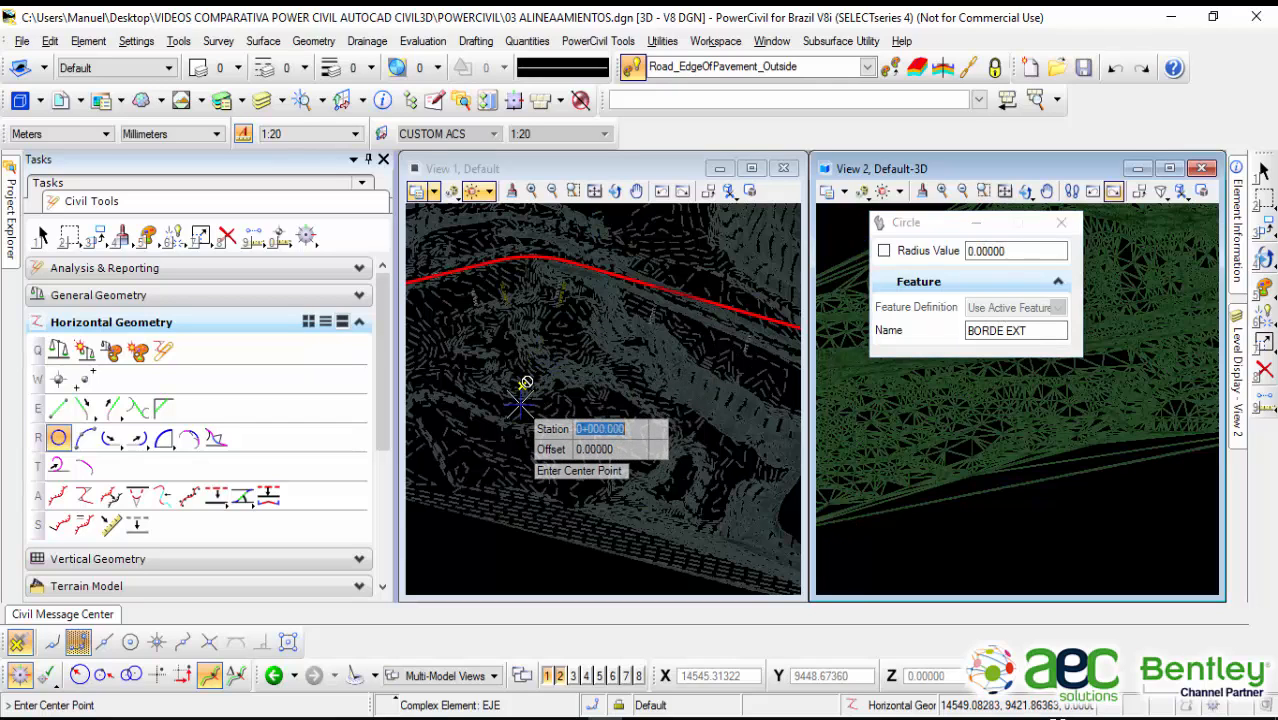
Step: Try to draw the BORDE EXT circle with a 20 m radius on the terrain below the EJE alignment
middle_click_drag(522, 381, 538, 404)
scroll(610, 355, "up", 4)
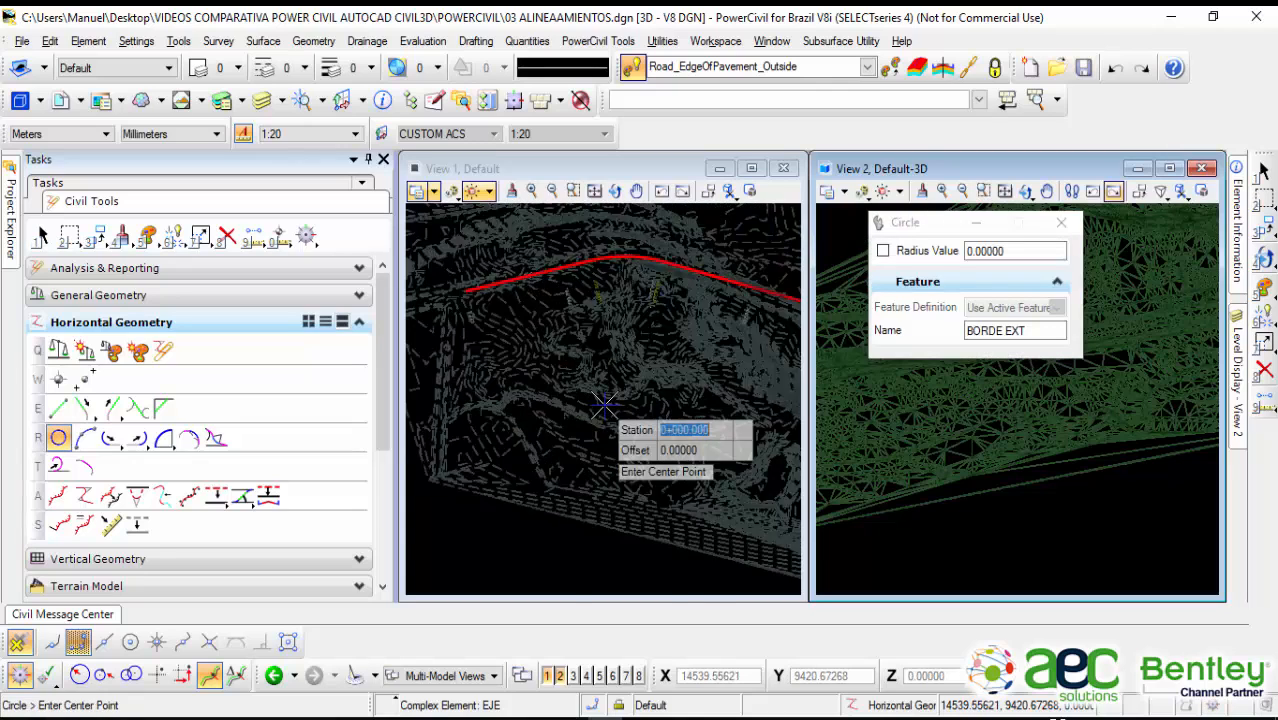
scroll(595, 405, "up", 3)
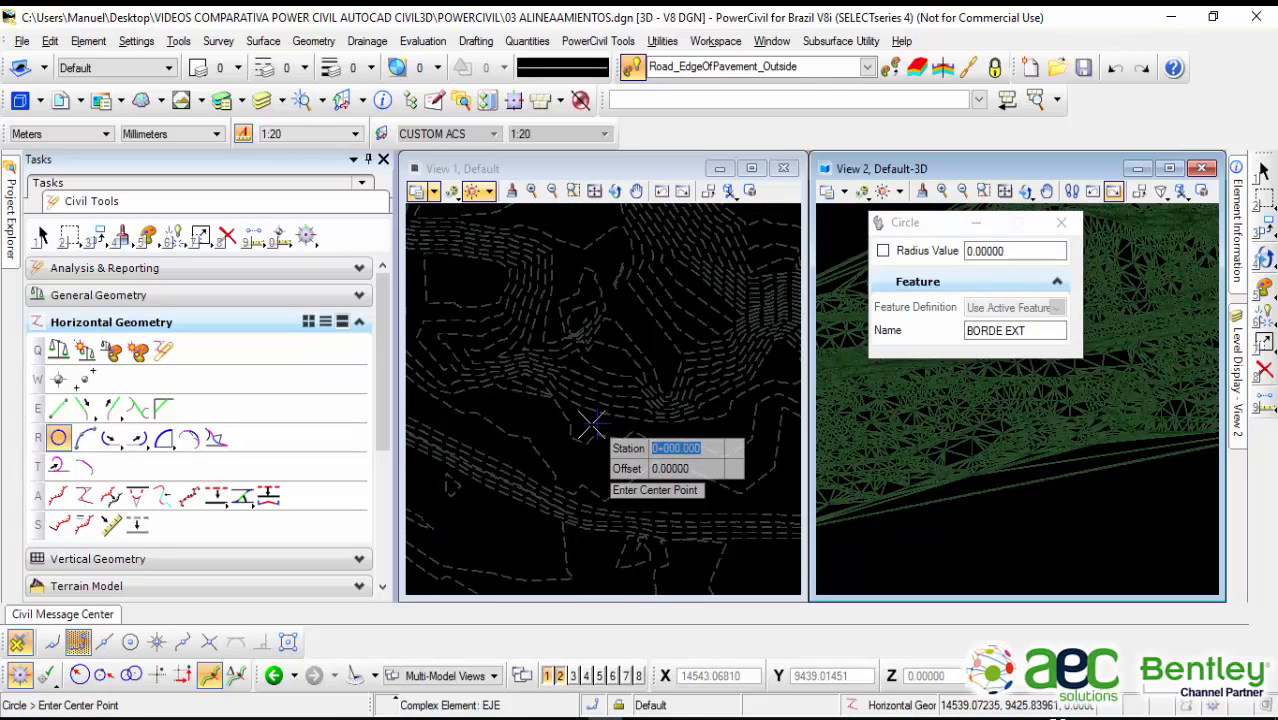
left_click(590, 422)
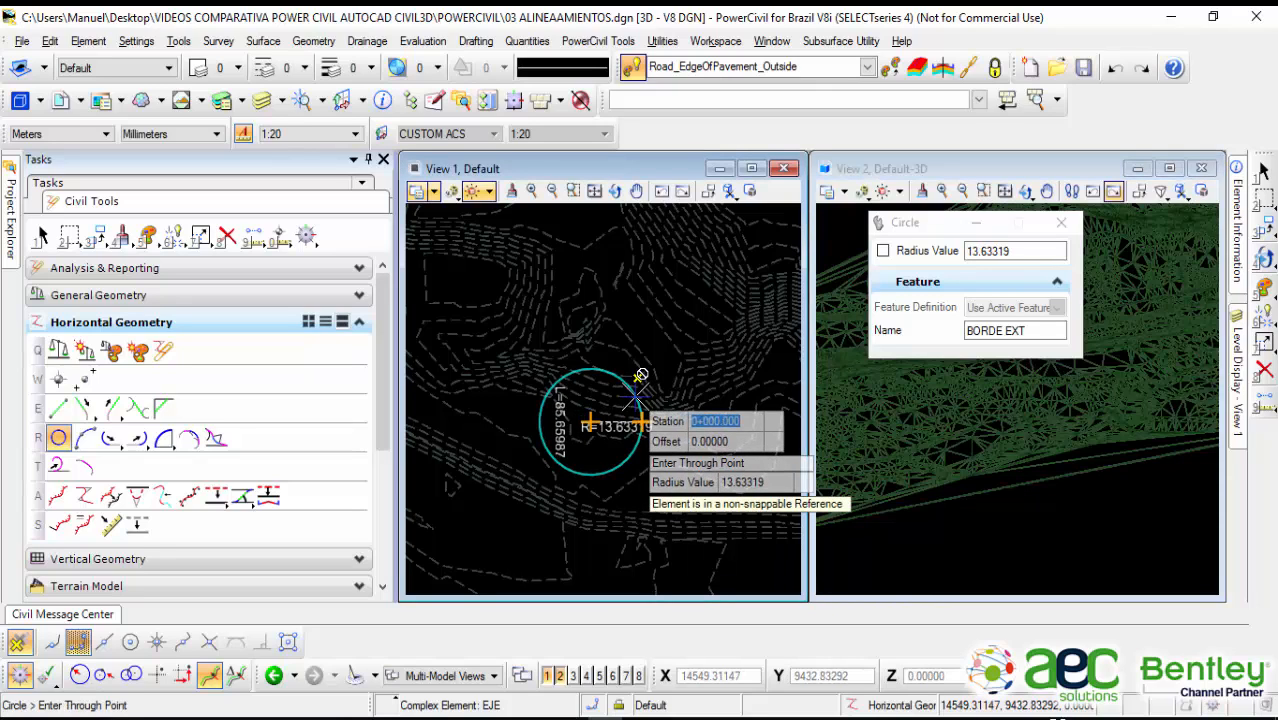
type("2")
key("Tab")
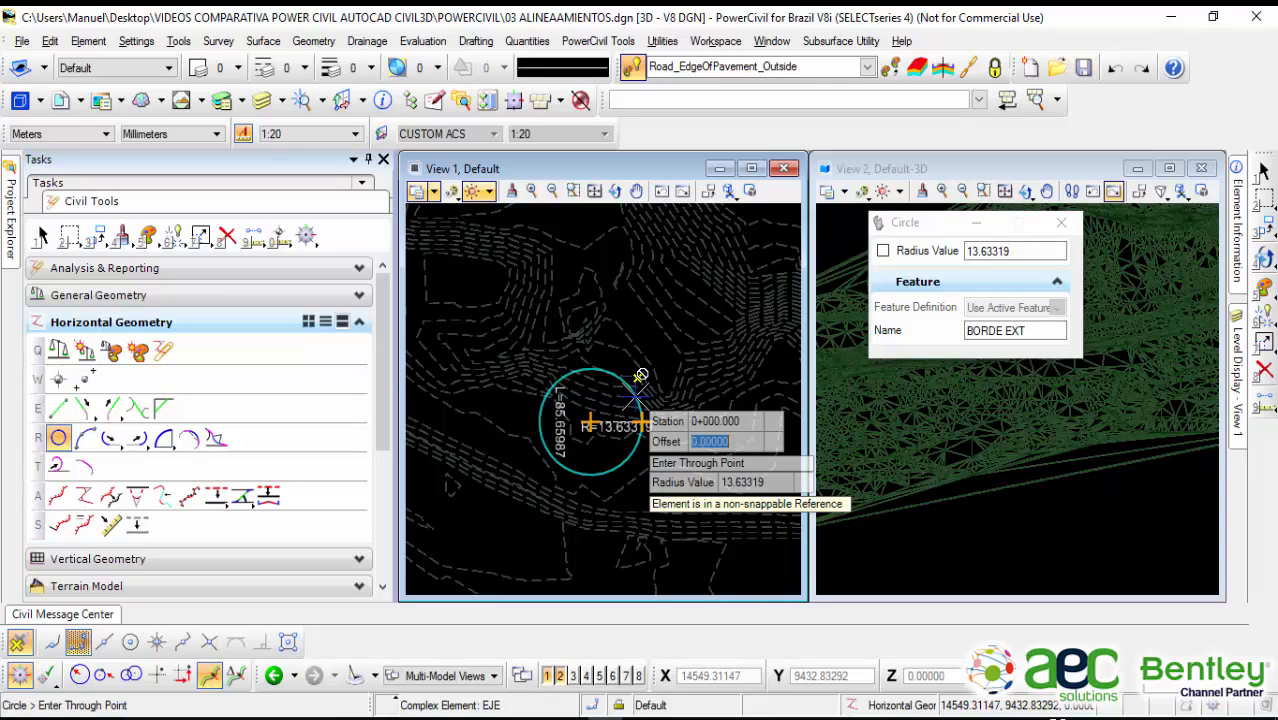
key("Tab")
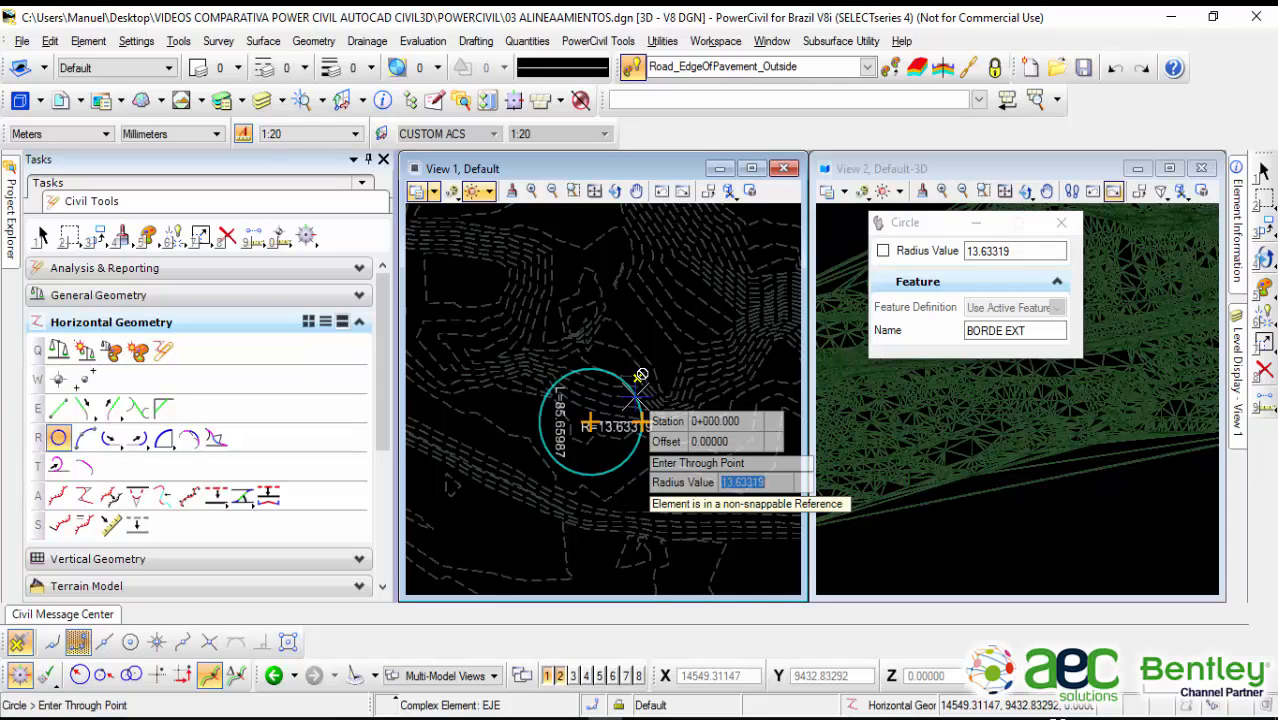
type("20")
key("Return")
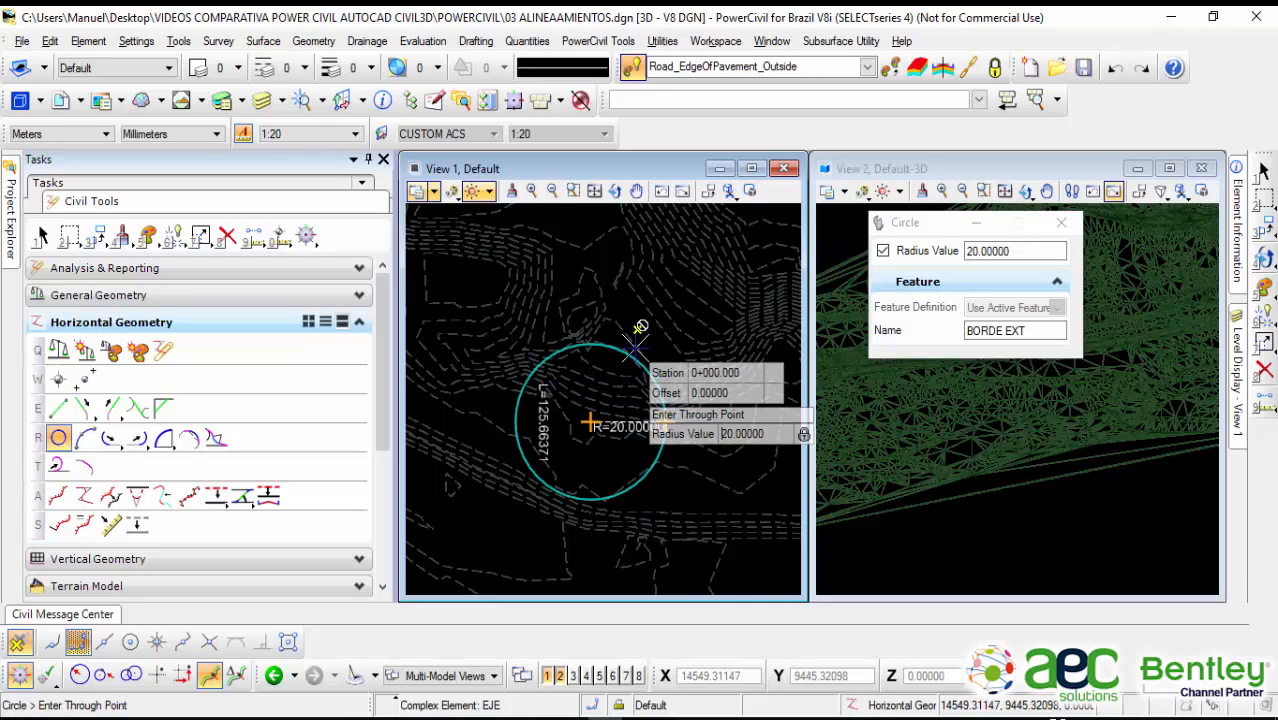
scroll(652, 371, "up", 1)
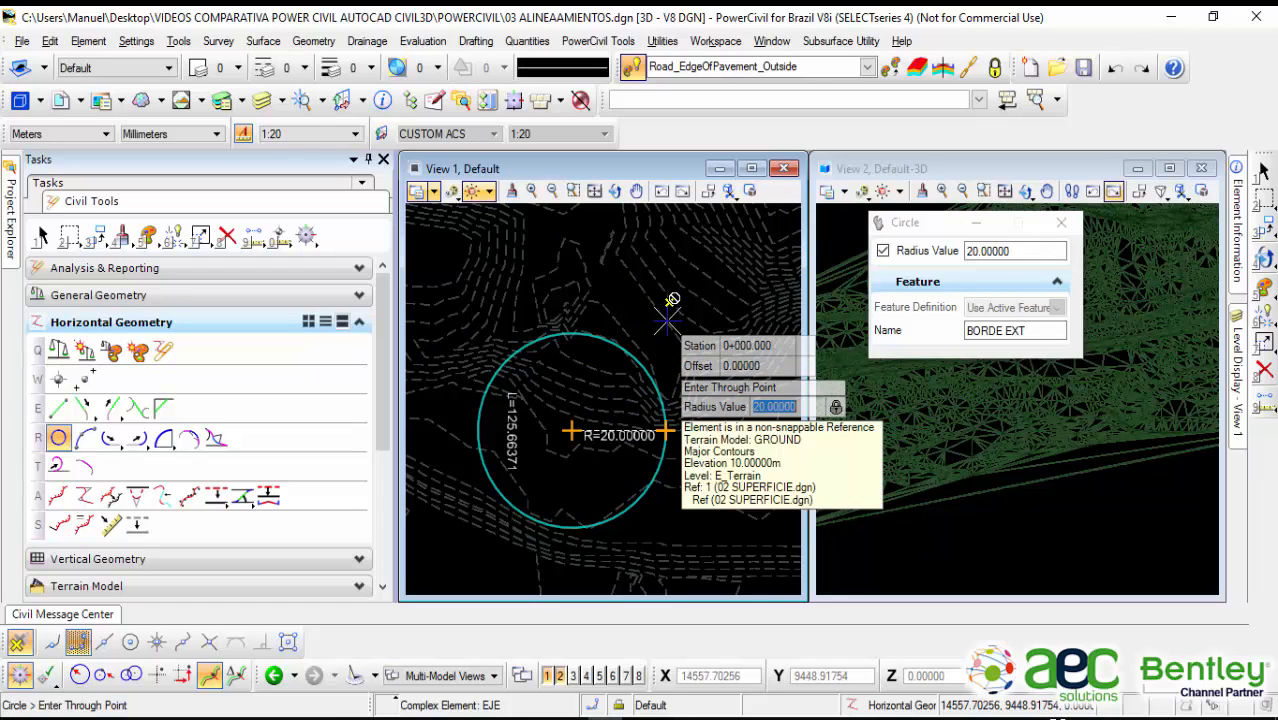
left_click(1262, 172)
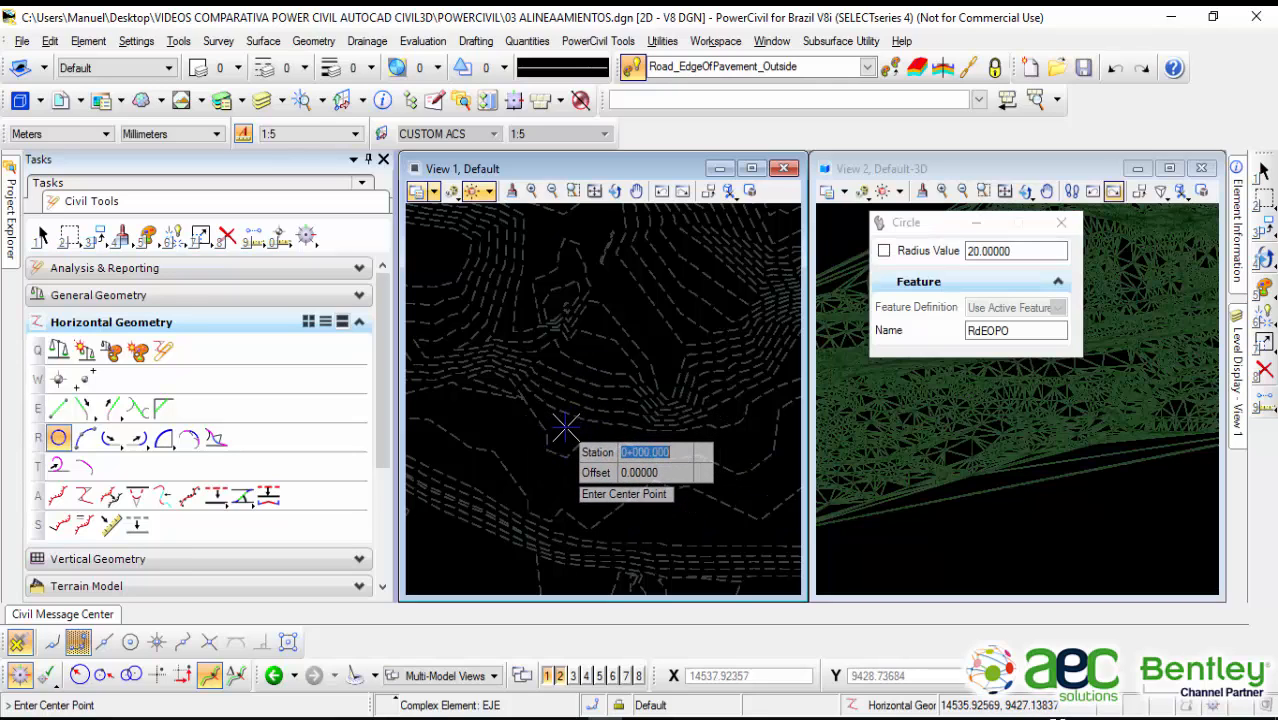
Step: Draw a circle with a locked 20 m radius on the terrain contours below the EJE alignment in the 2D view
left_click(565, 428)
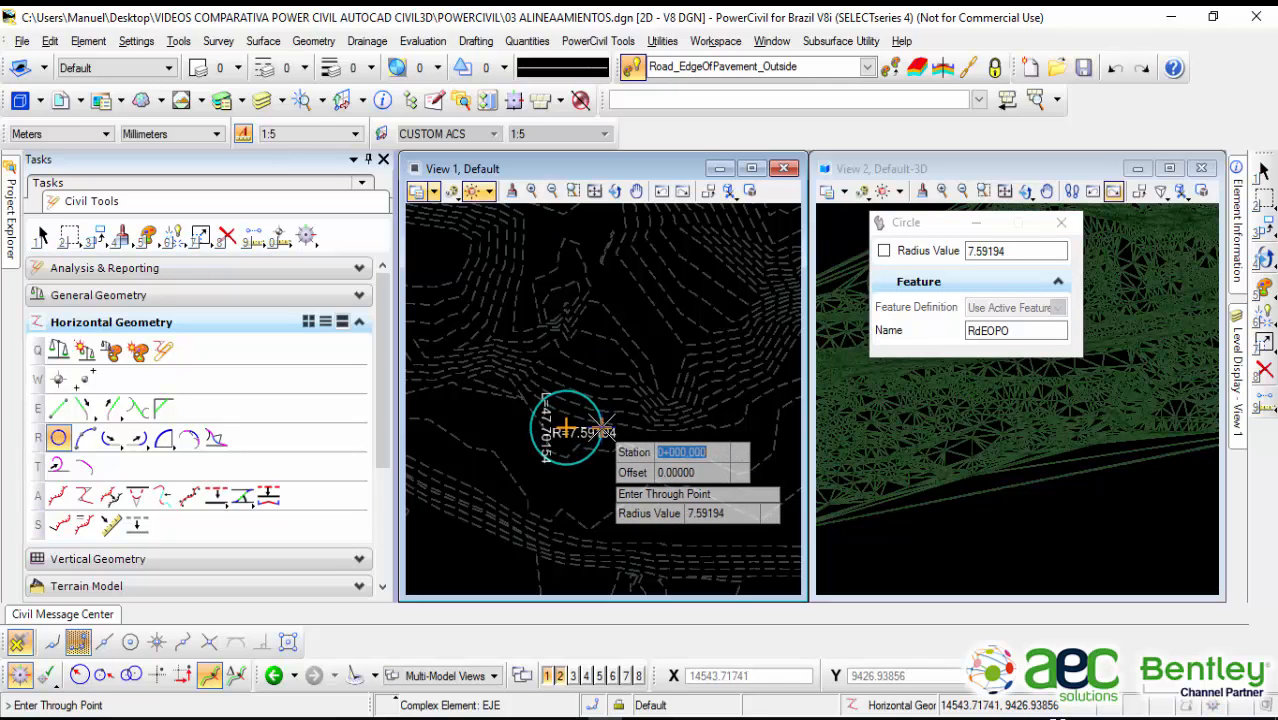
key("Tab")
key("Tab")
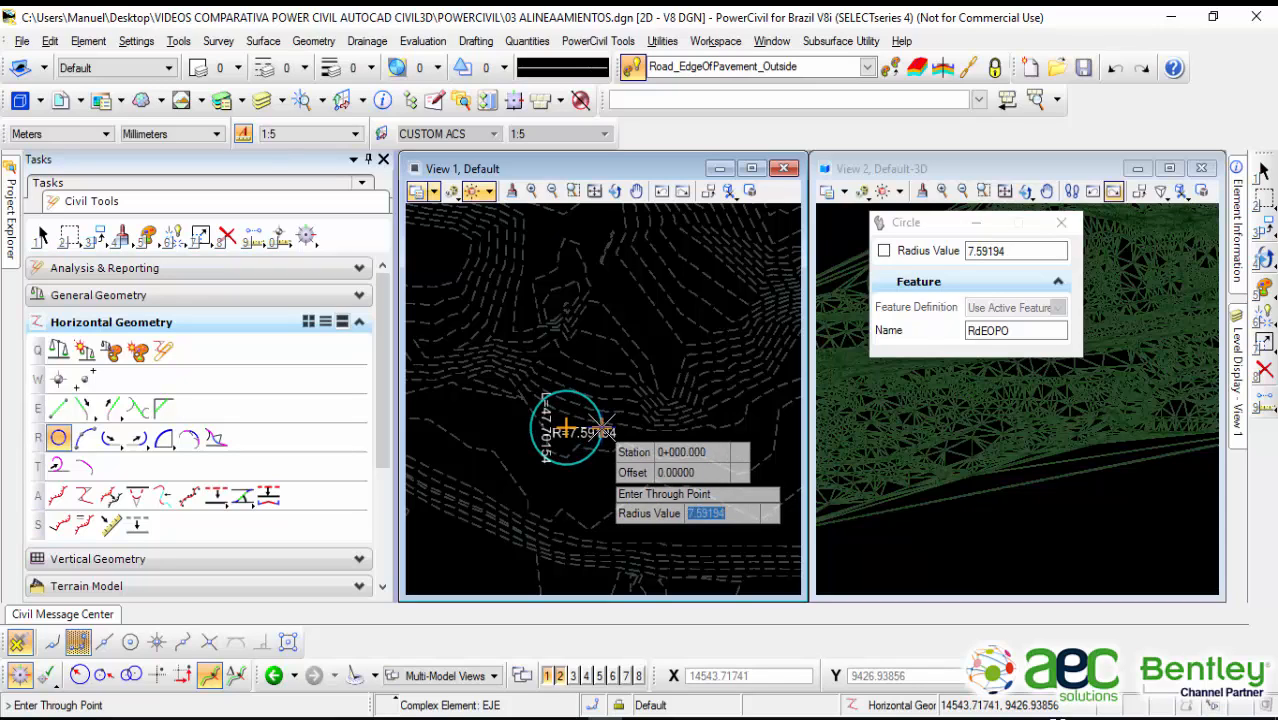
type("20")
key("Return")
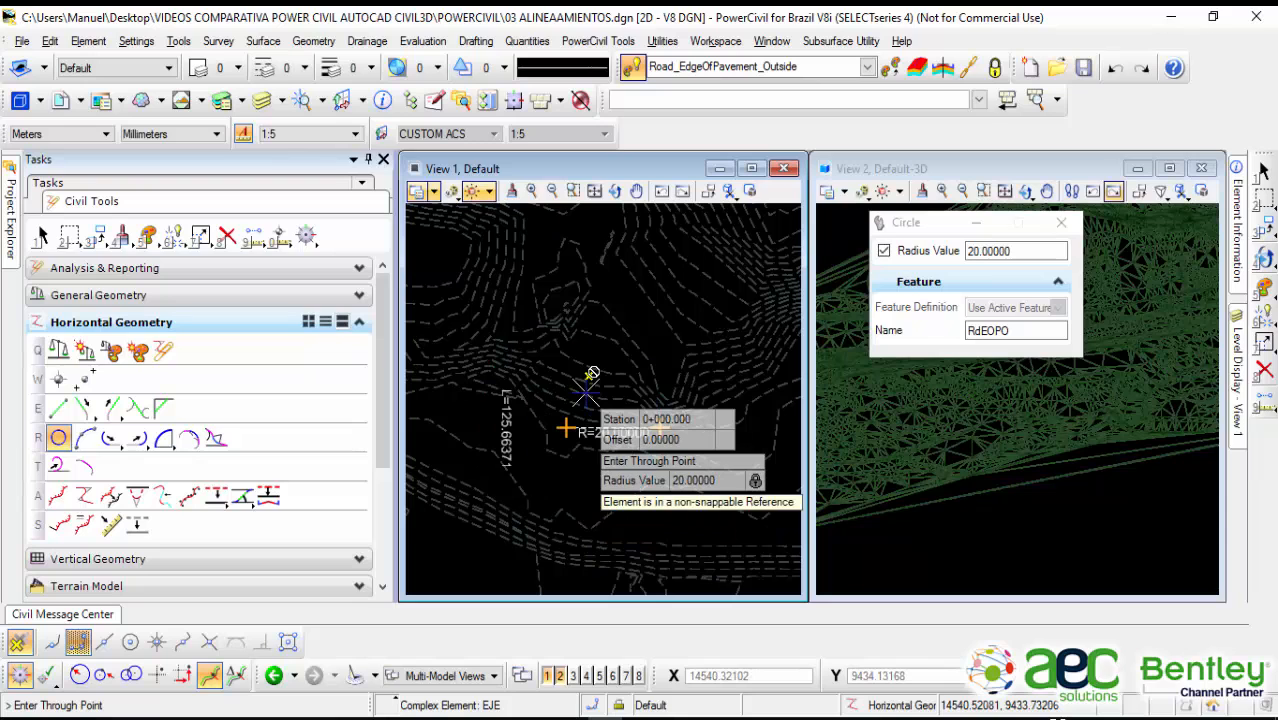
left_click(592, 373)
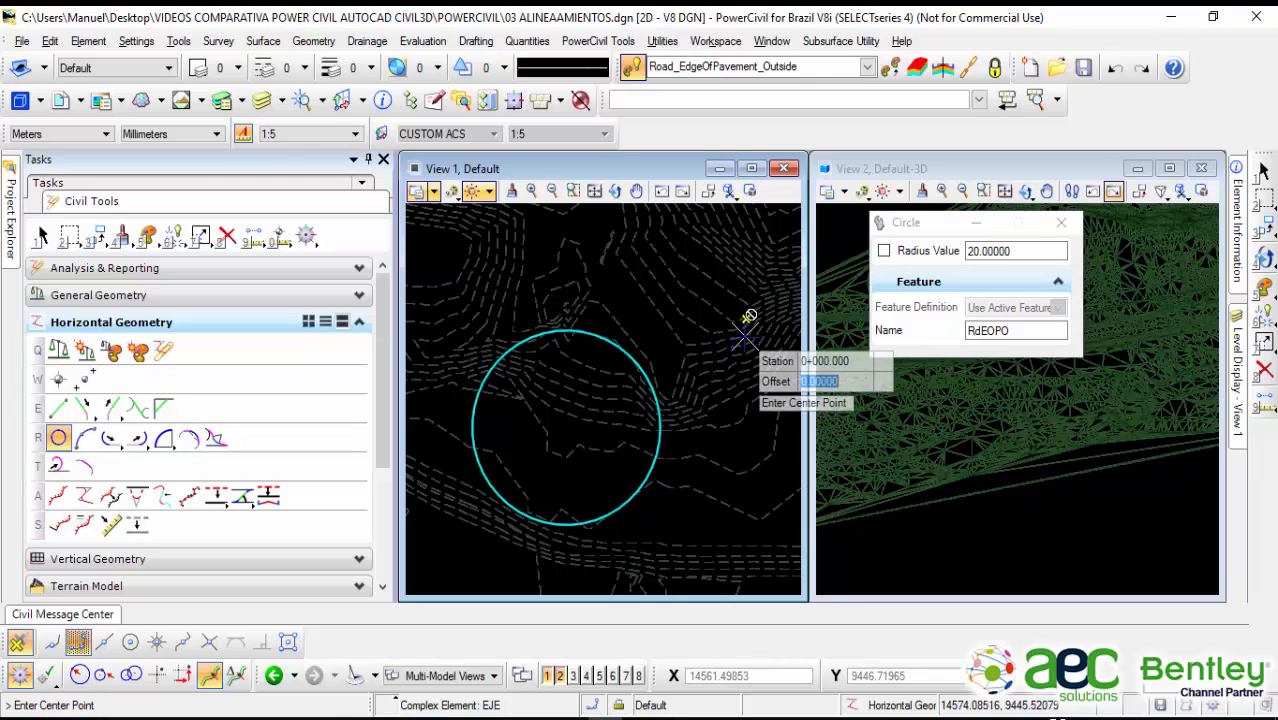
scroll(713, 377, "down", 3)
scroll(655, 412, "up", 2)
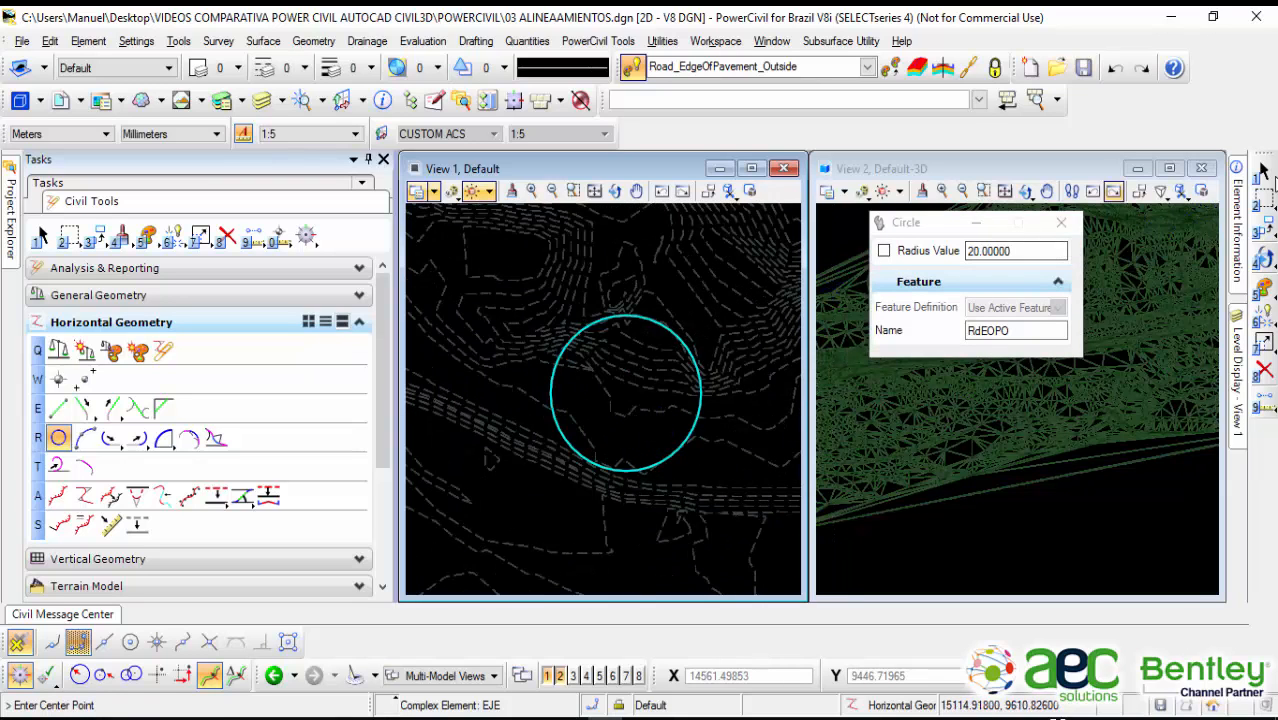
Step: Select the new circle and pin its element information open beside the views, with the selection settings window out of the way
left_click(1262, 172)
scroll(702, 361, "up", 3)
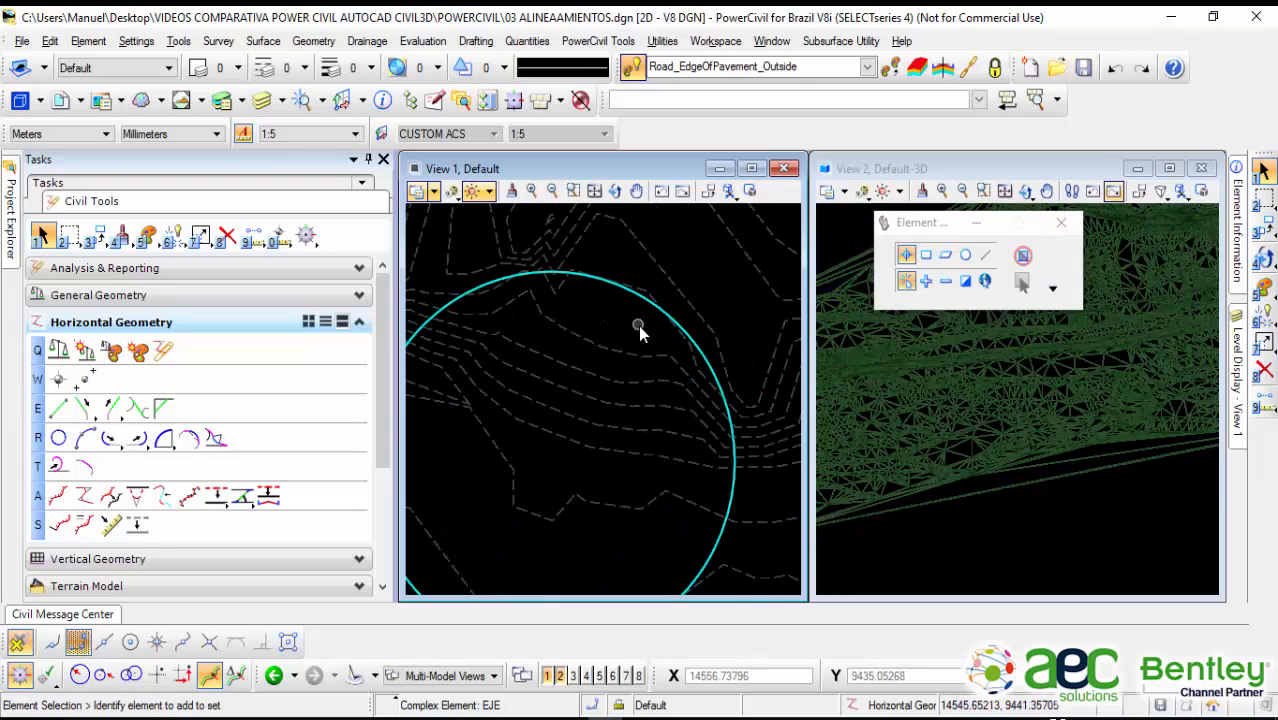
scroll(625, 316, "up", 1)
left_click(648, 290)
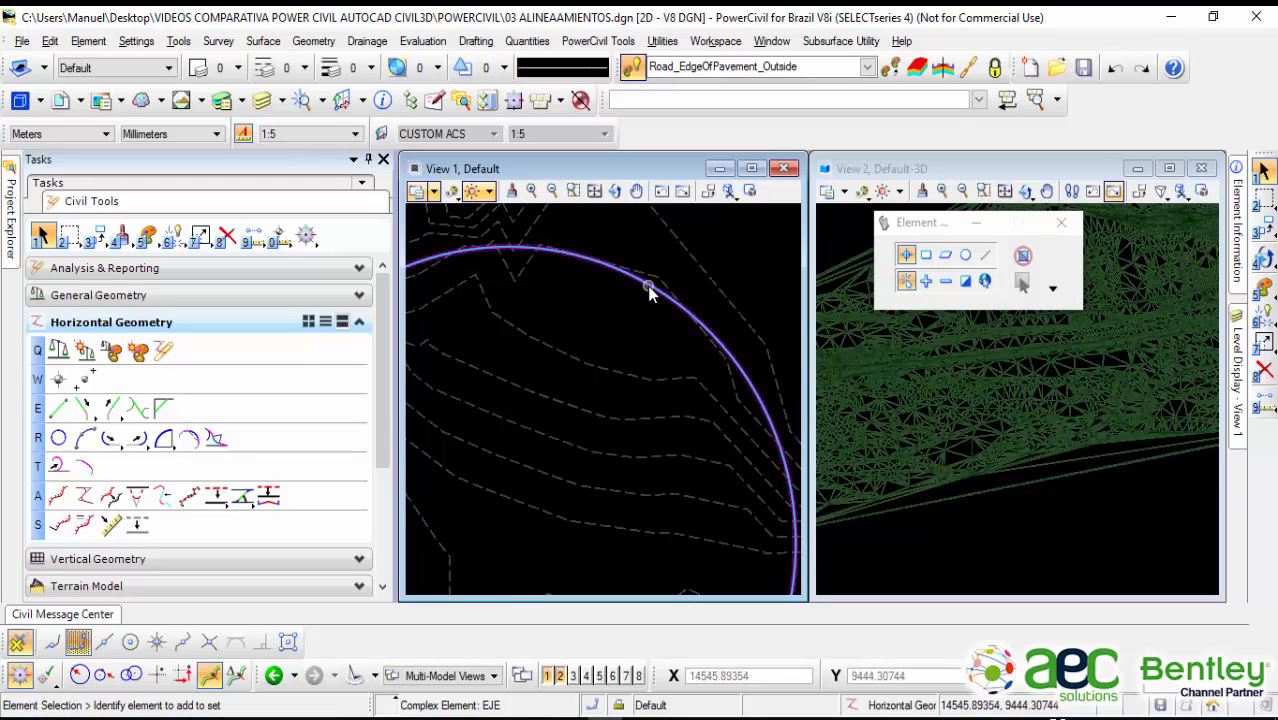
left_click(650, 290)
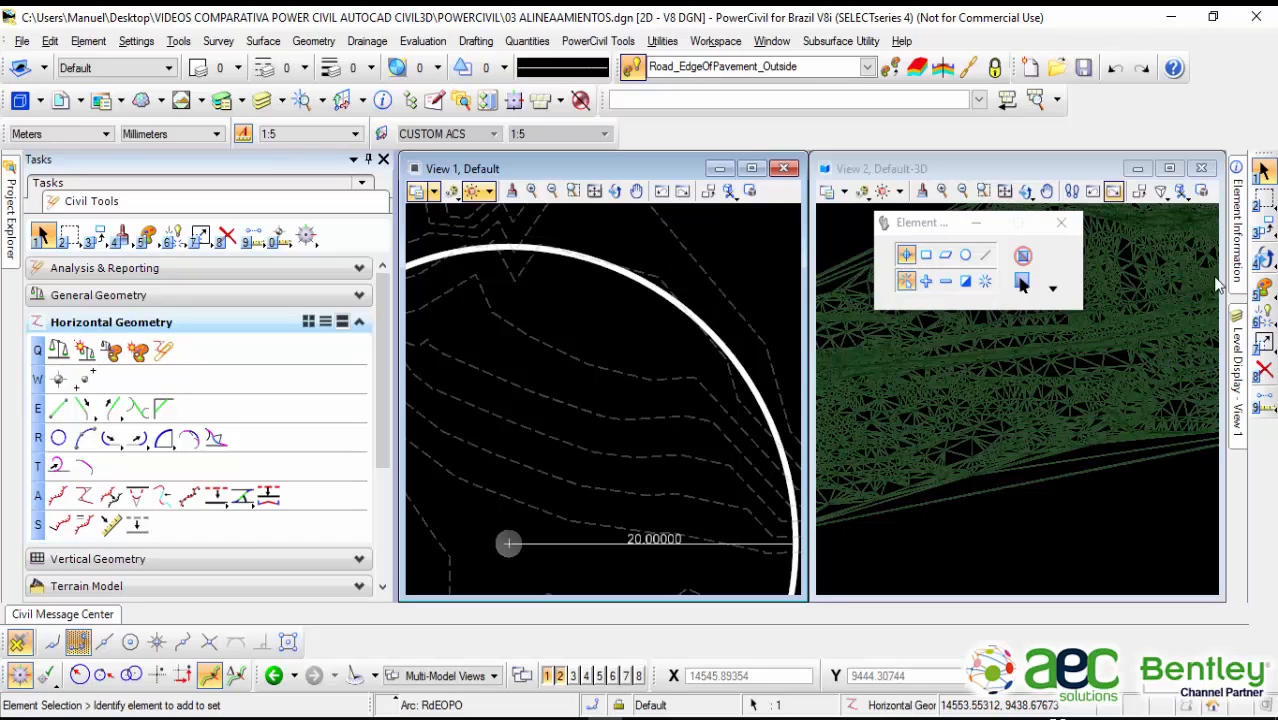
mouse_move(1243, 250)
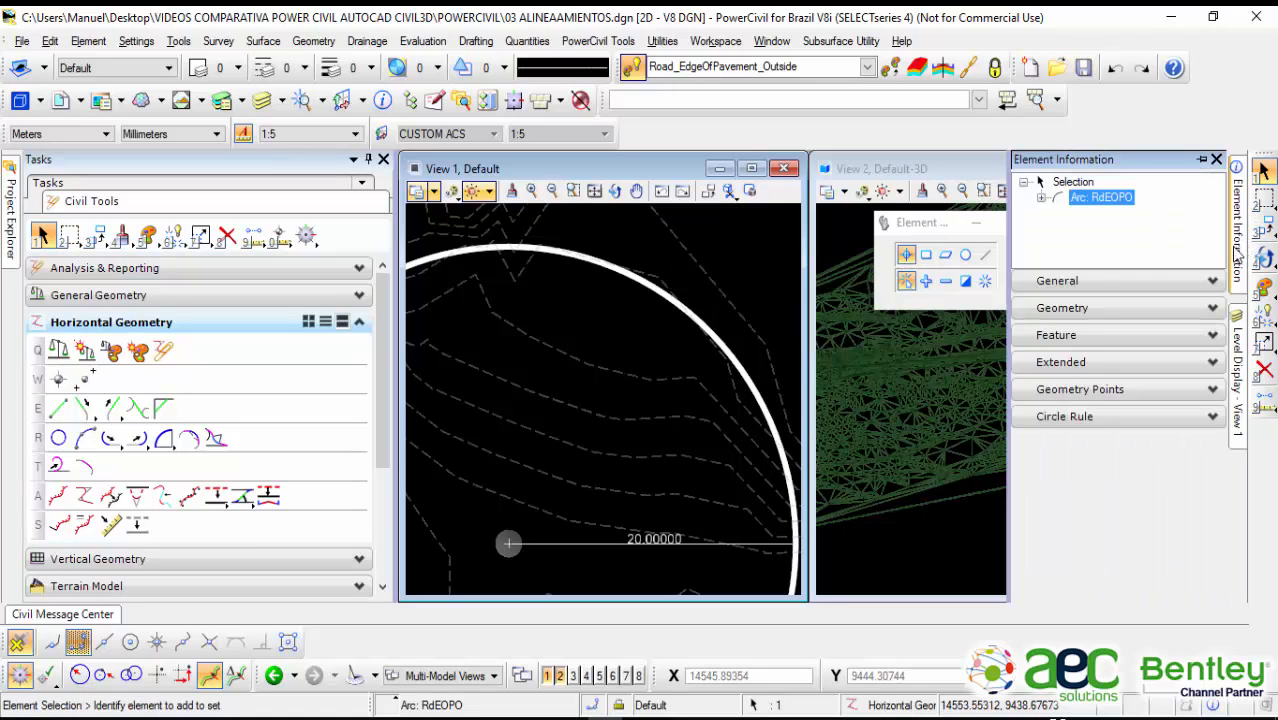
left_click(1202, 159)
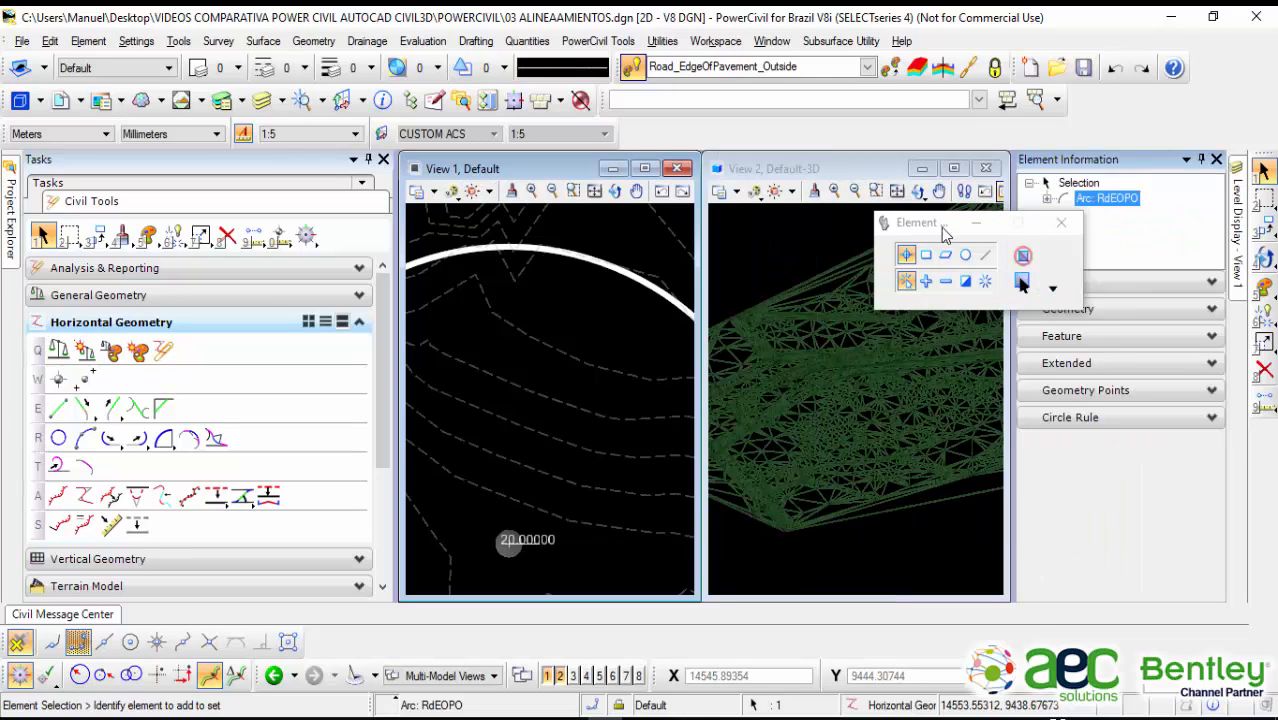
left_click_drag(941, 227, 774, 87)
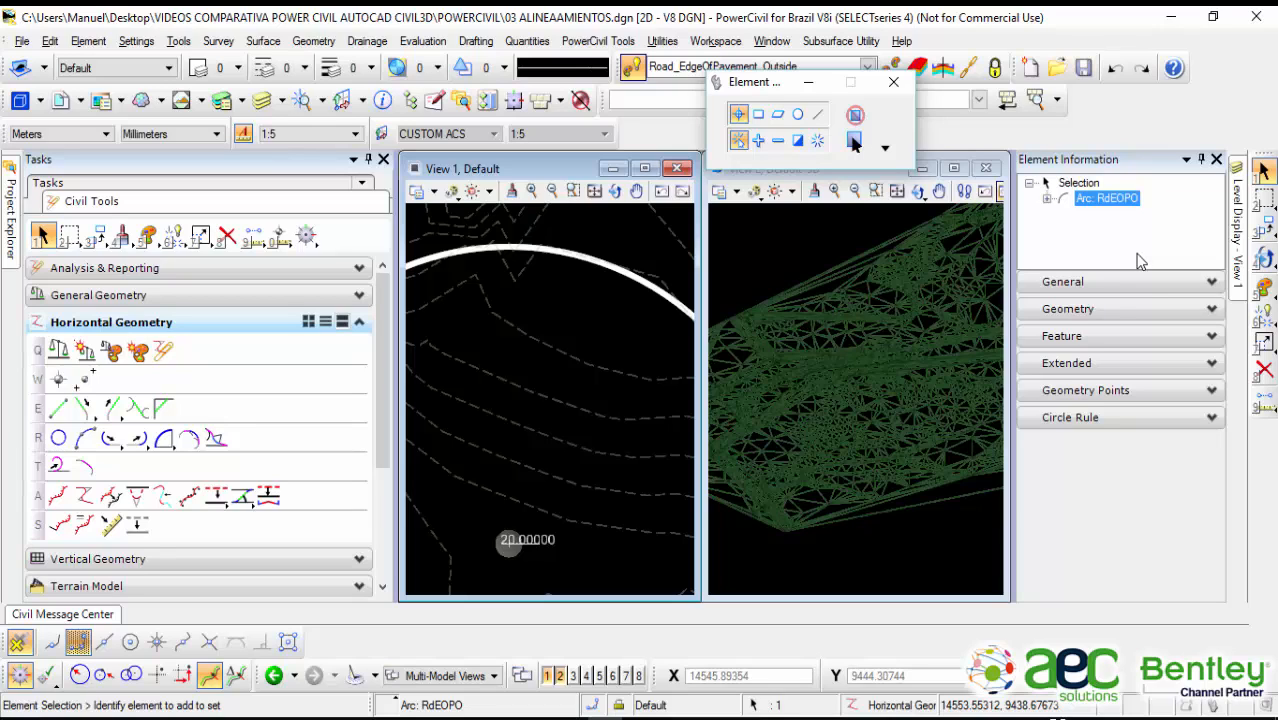
Step: Set the circle's transparency to 90 in its general properties
left_click(1155, 283)
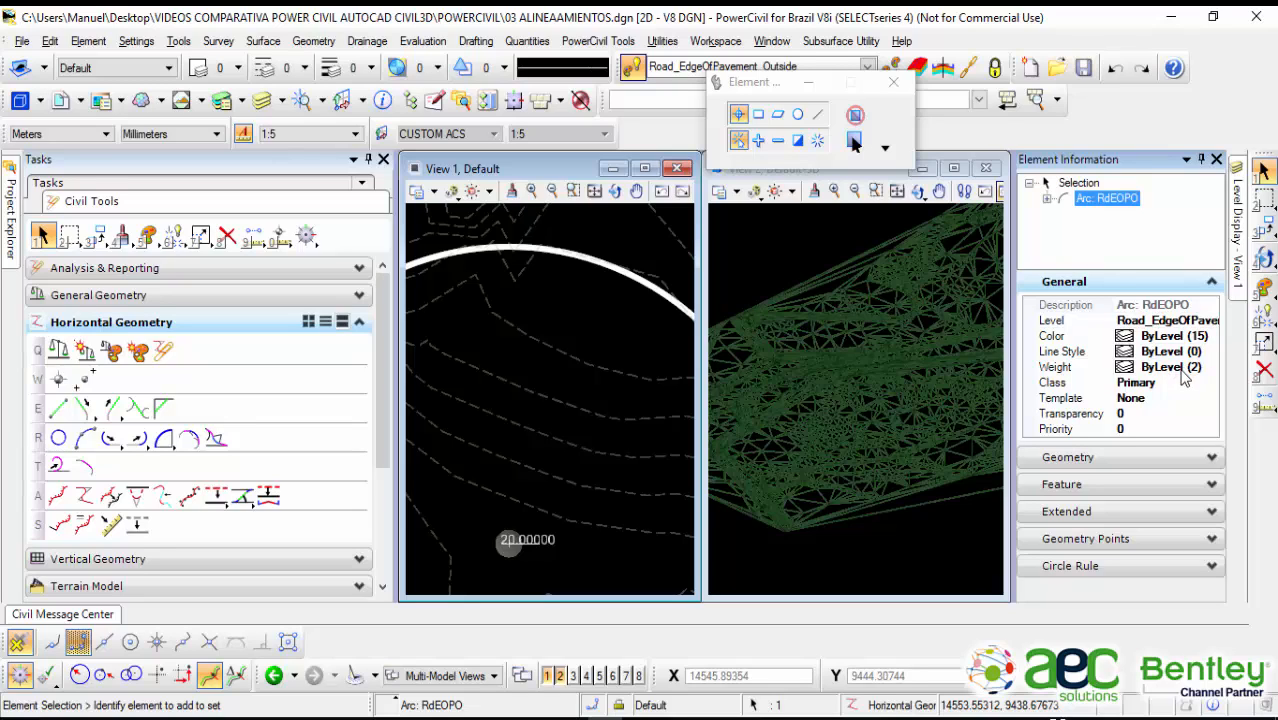
left_click(1145, 413)
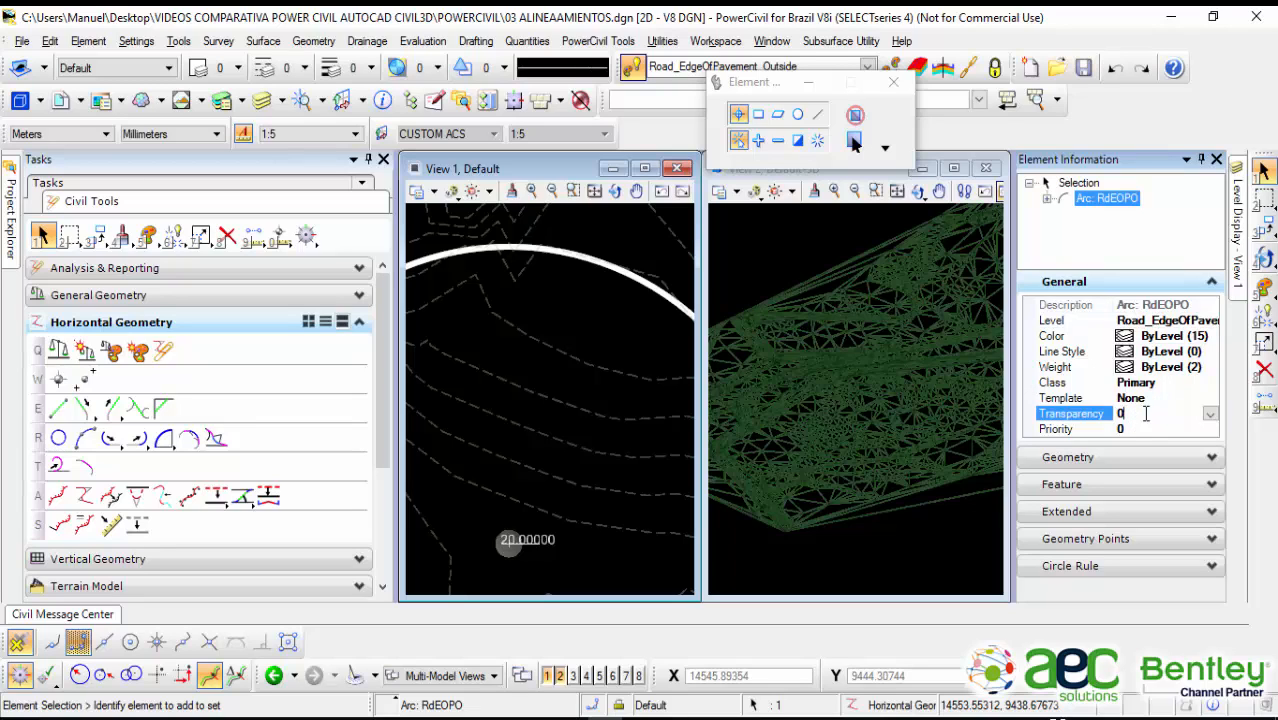
left_click(1210, 416)
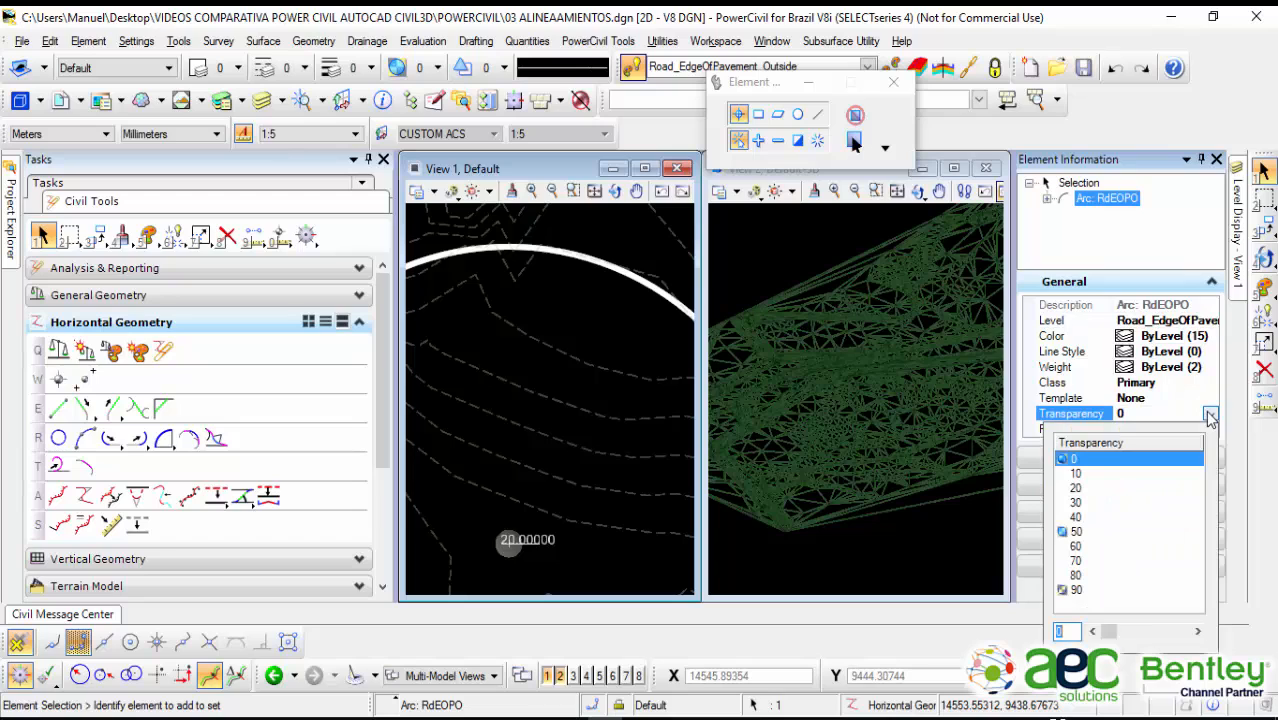
left_click(1096, 590)
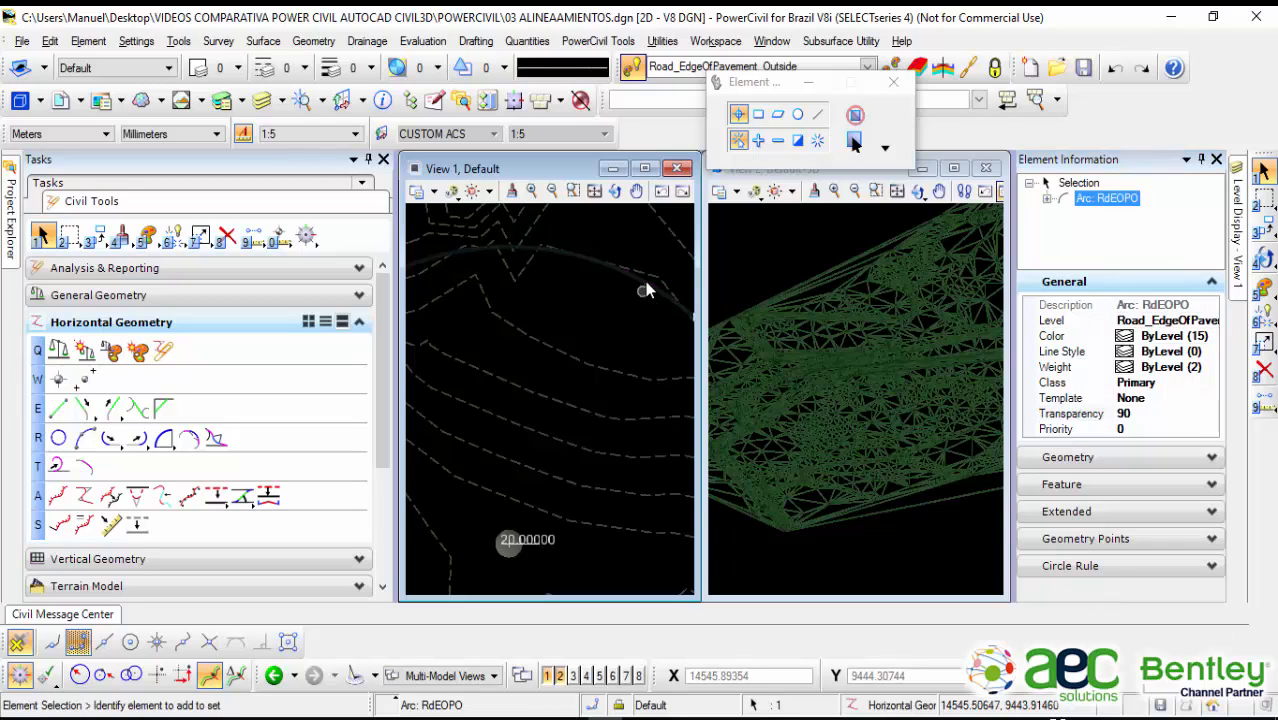
mouse_move(680, 306)
Step: Set the circle's transparency to 50
left_click(1170, 413)
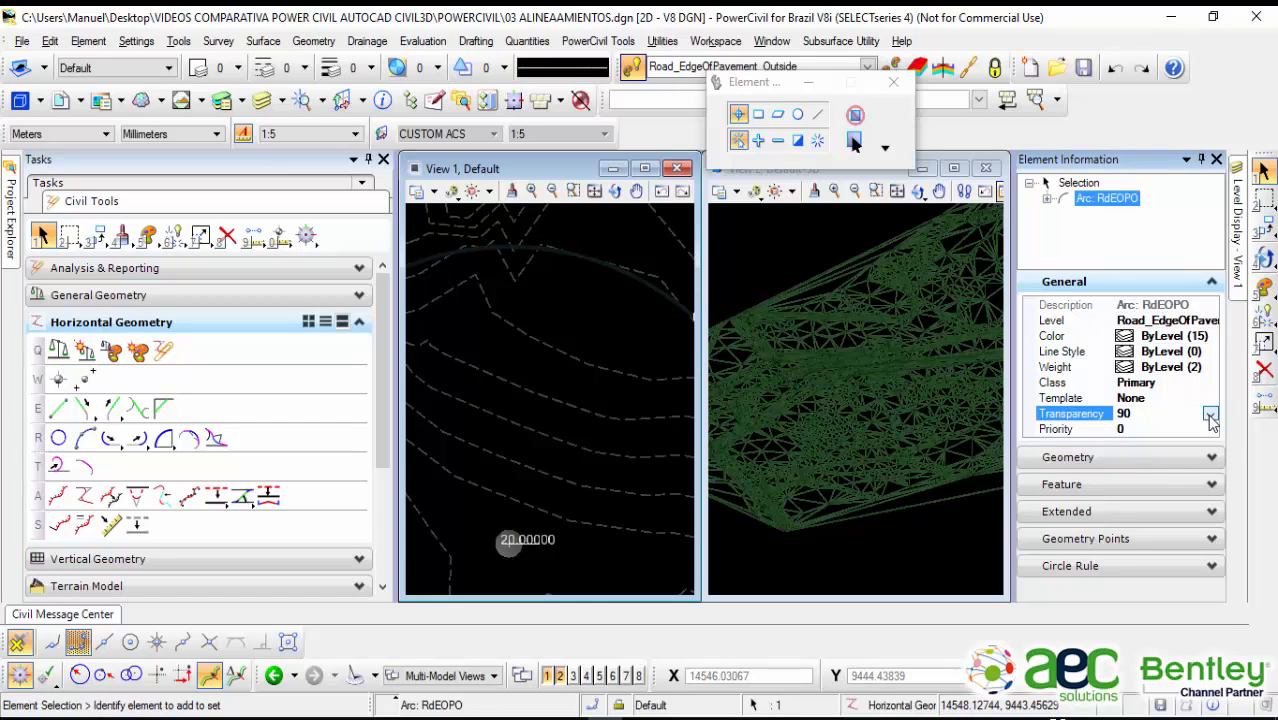
left_click(1210, 413)
left_click(1095, 532)
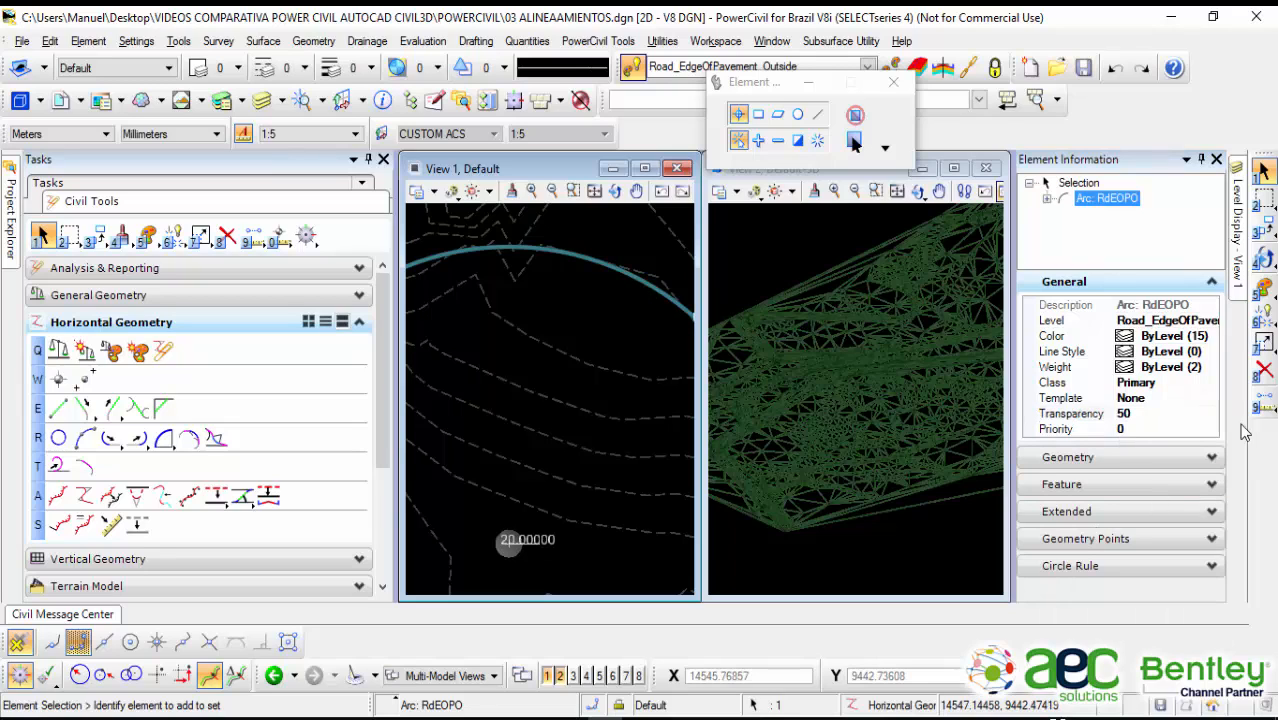
Step: Set the circle's transparency back to 0
left_click(1193, 416)
left_click(1211, 414)
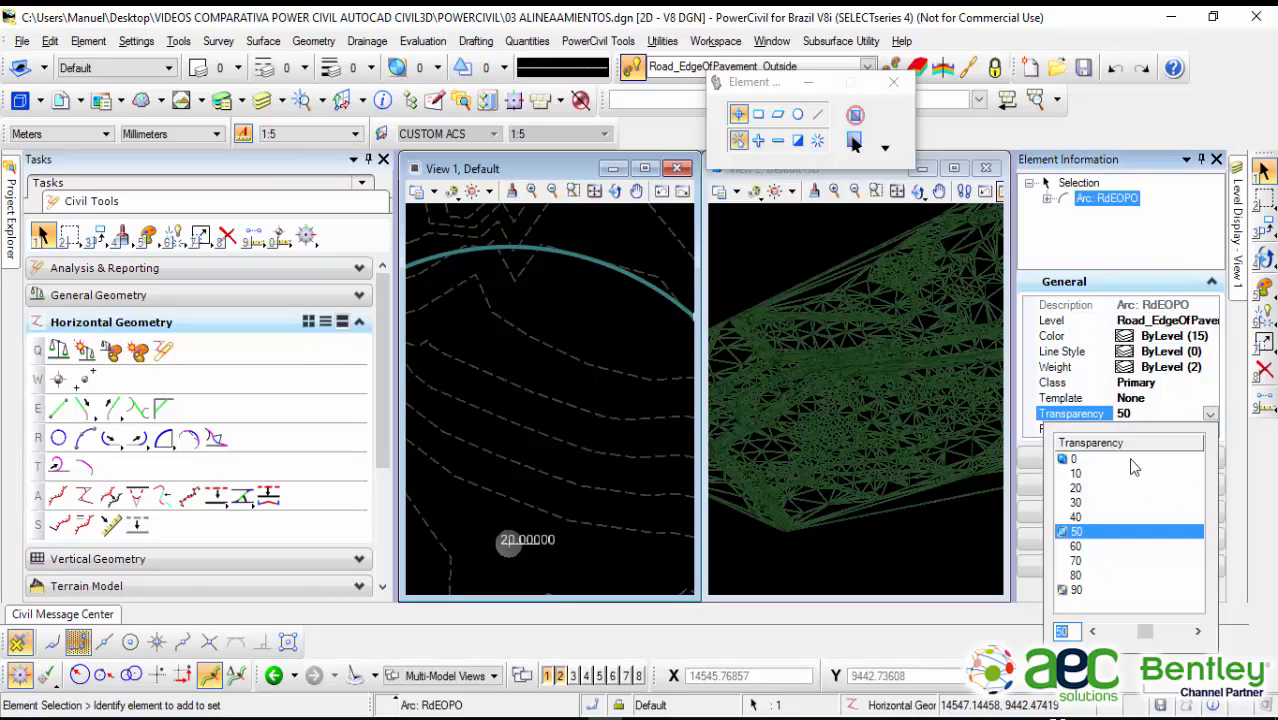
left_click(1108, 466)
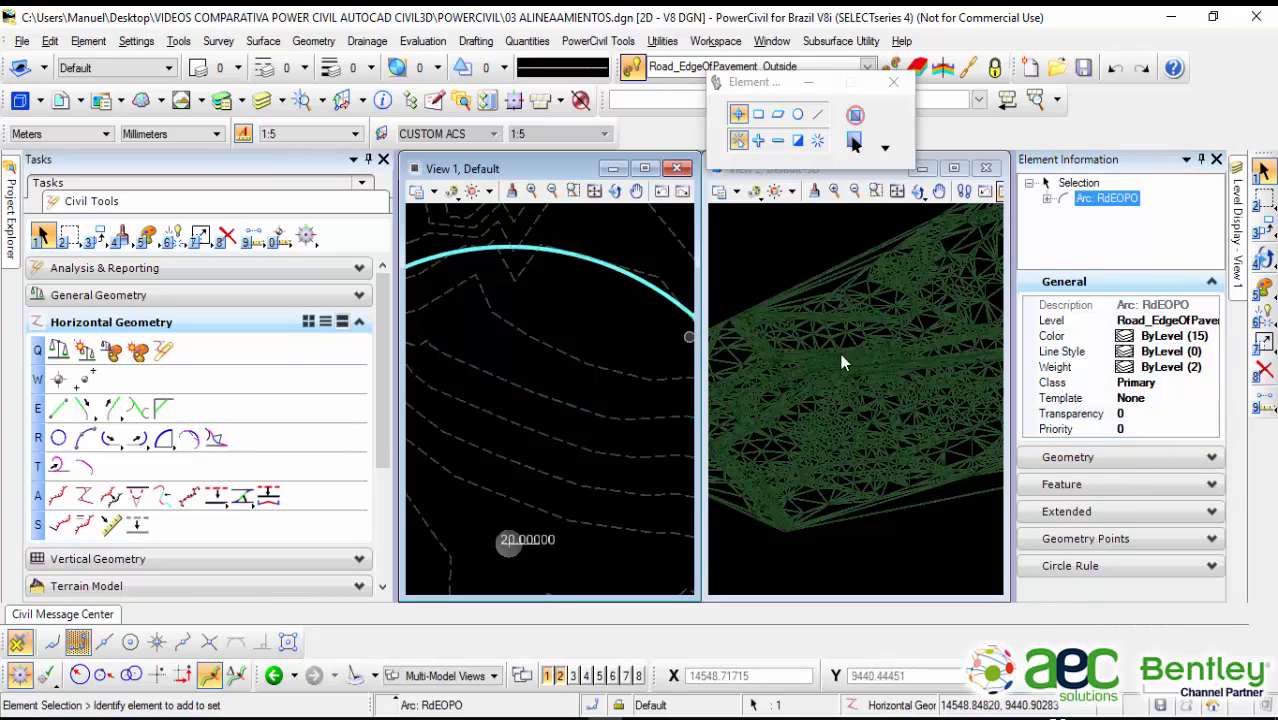
Step: Examine the circle's geometry properties, including radius, length and center point, and its feature name and definition
left_click(1153, 457)
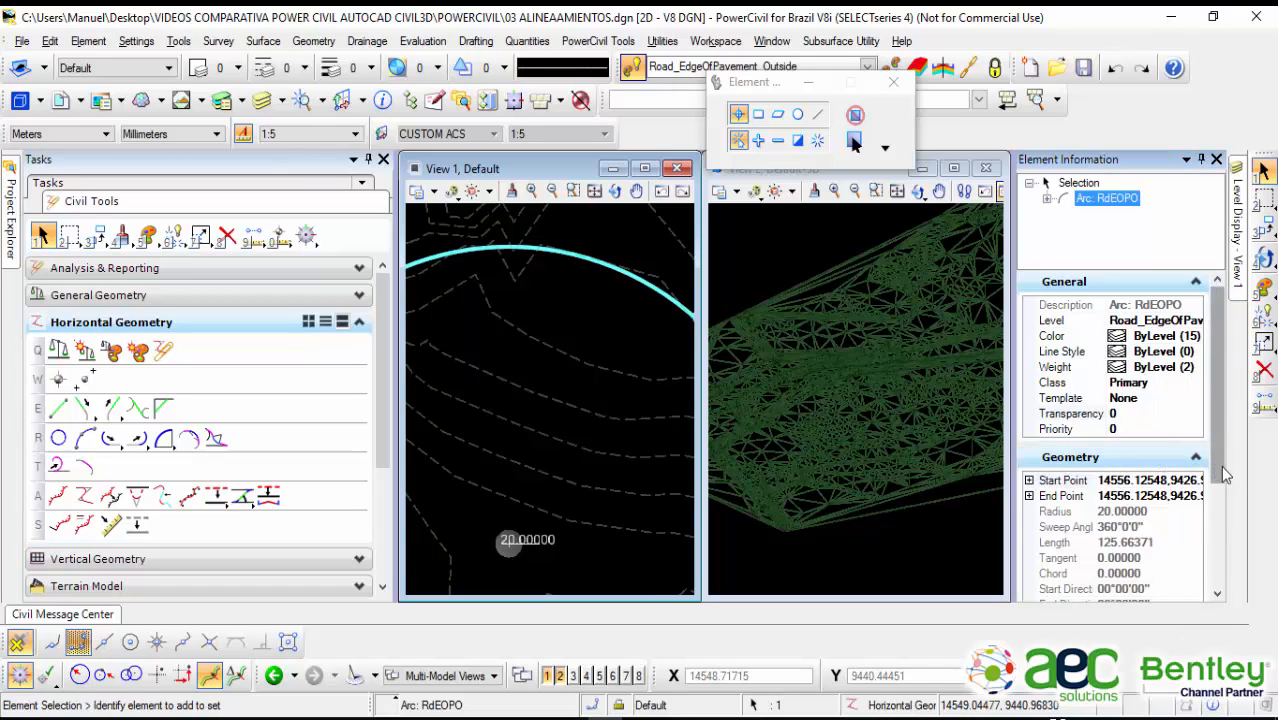
scroll(1217, 500, "down", 3)
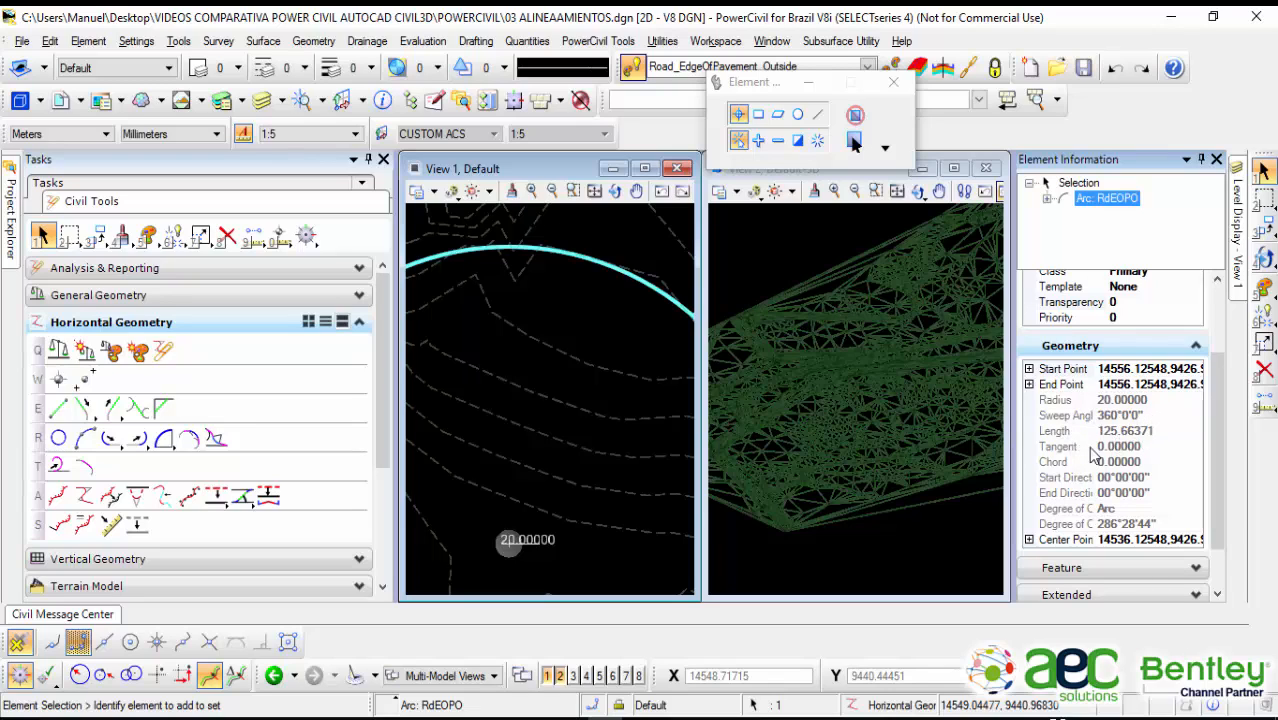
left_click(1195, 345)
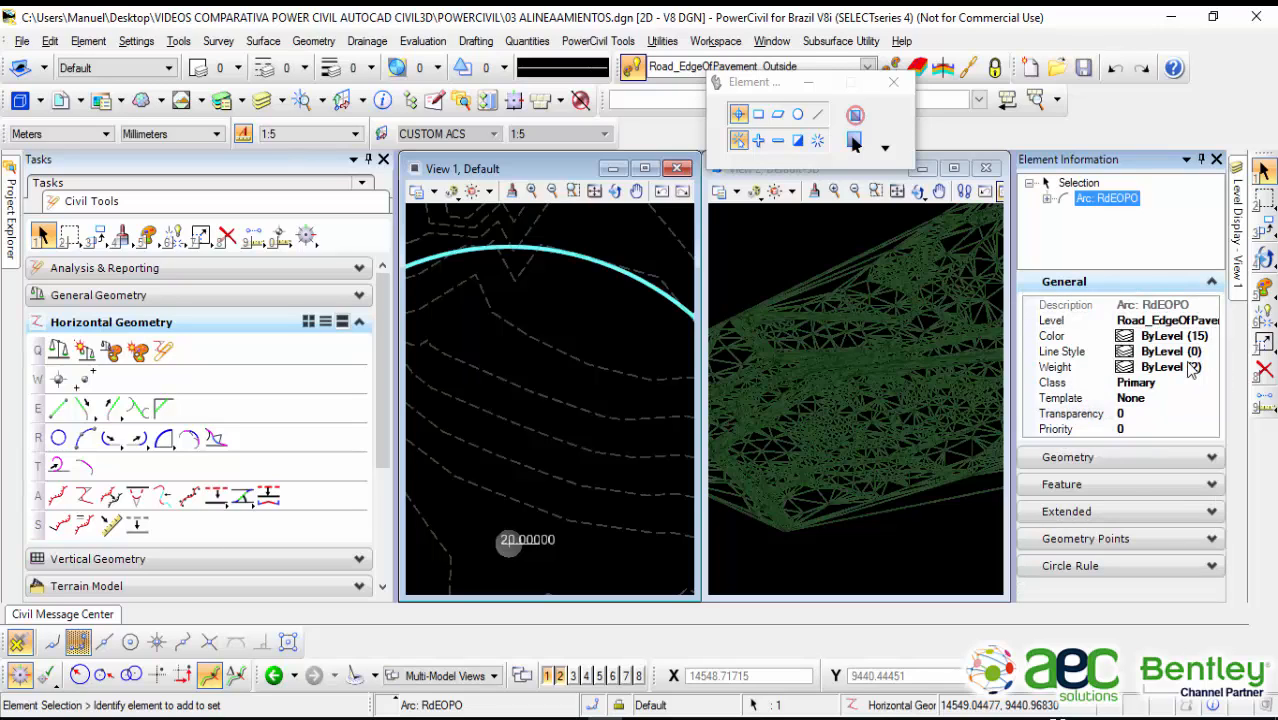
left_click(1121, 487)
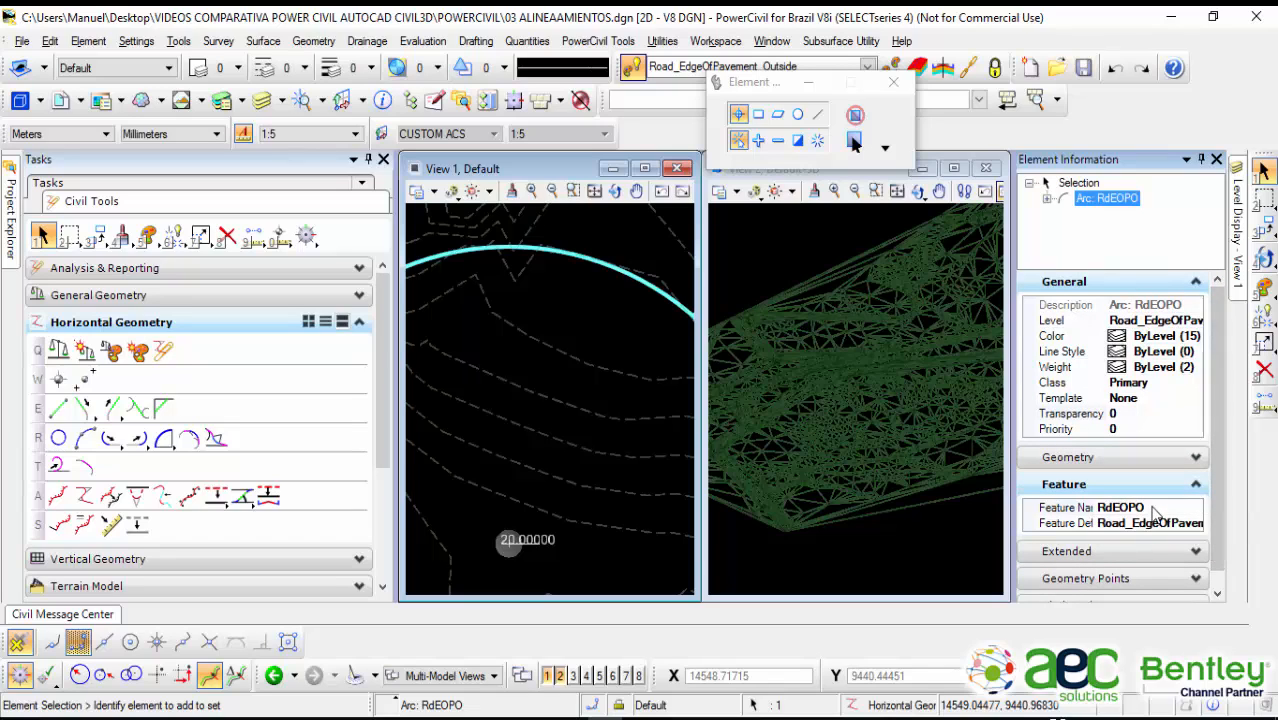
Step: Examine the circle's rule method and radius, its through and center points, and its feature properties, and clear the selection
left_click(1100, 484)
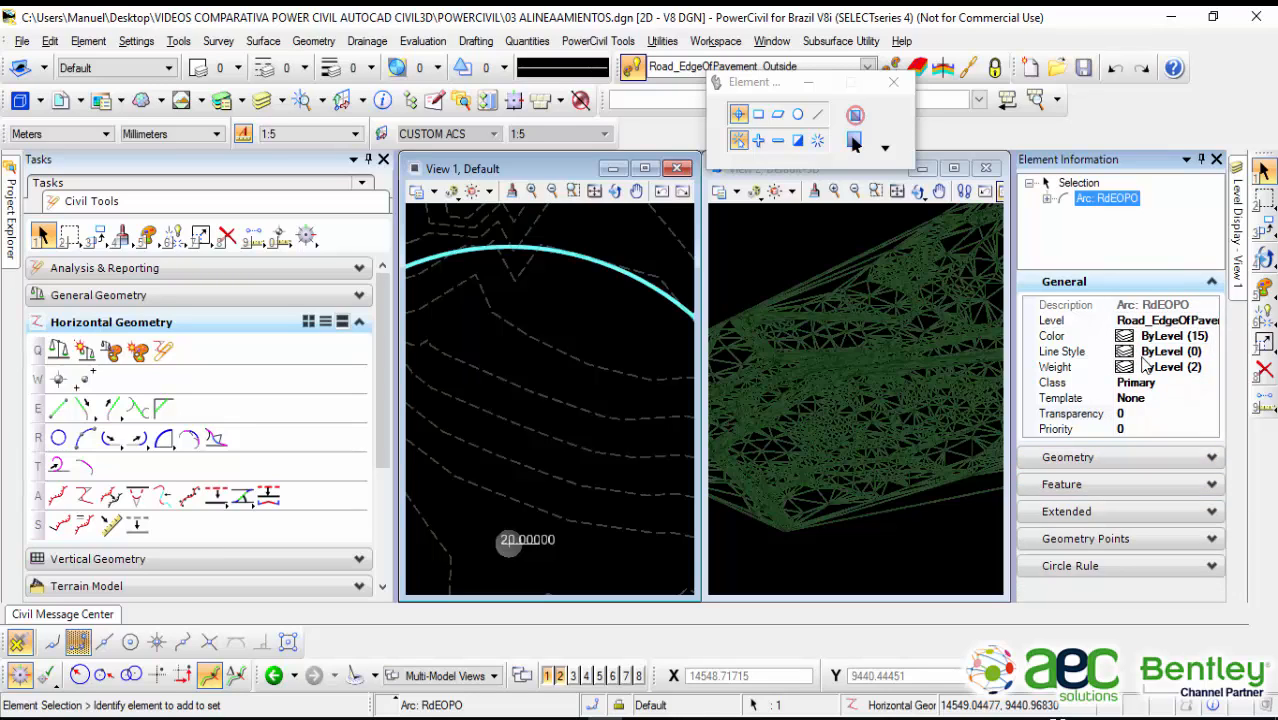
left_click(1114, 516)
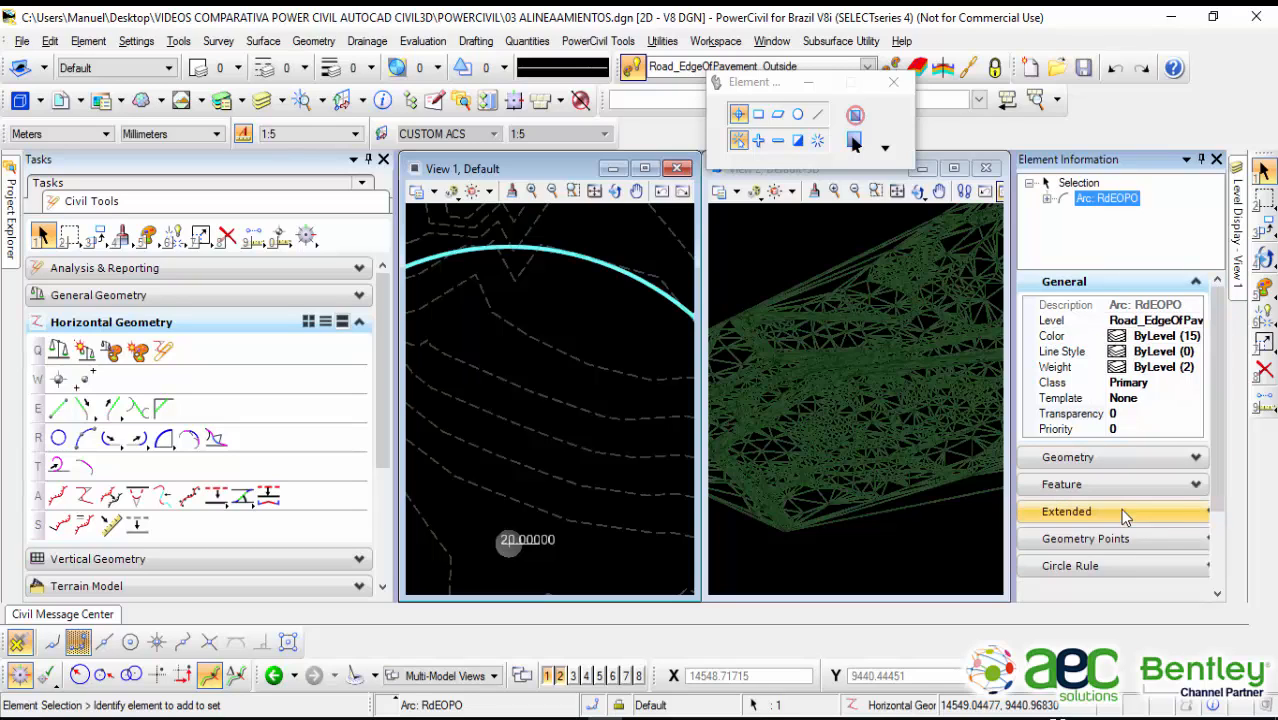
left_click(1127, 566)
scroll(1217, 535, "down", 1)
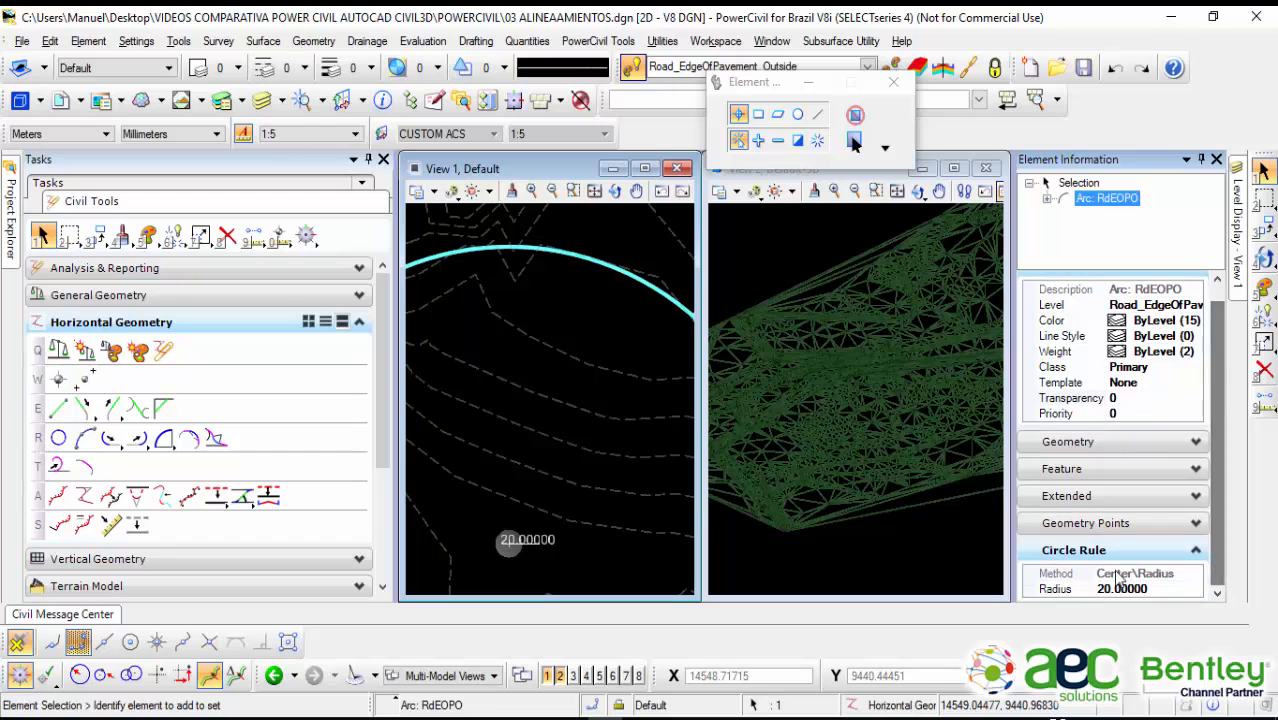
left_click(1112, 523)
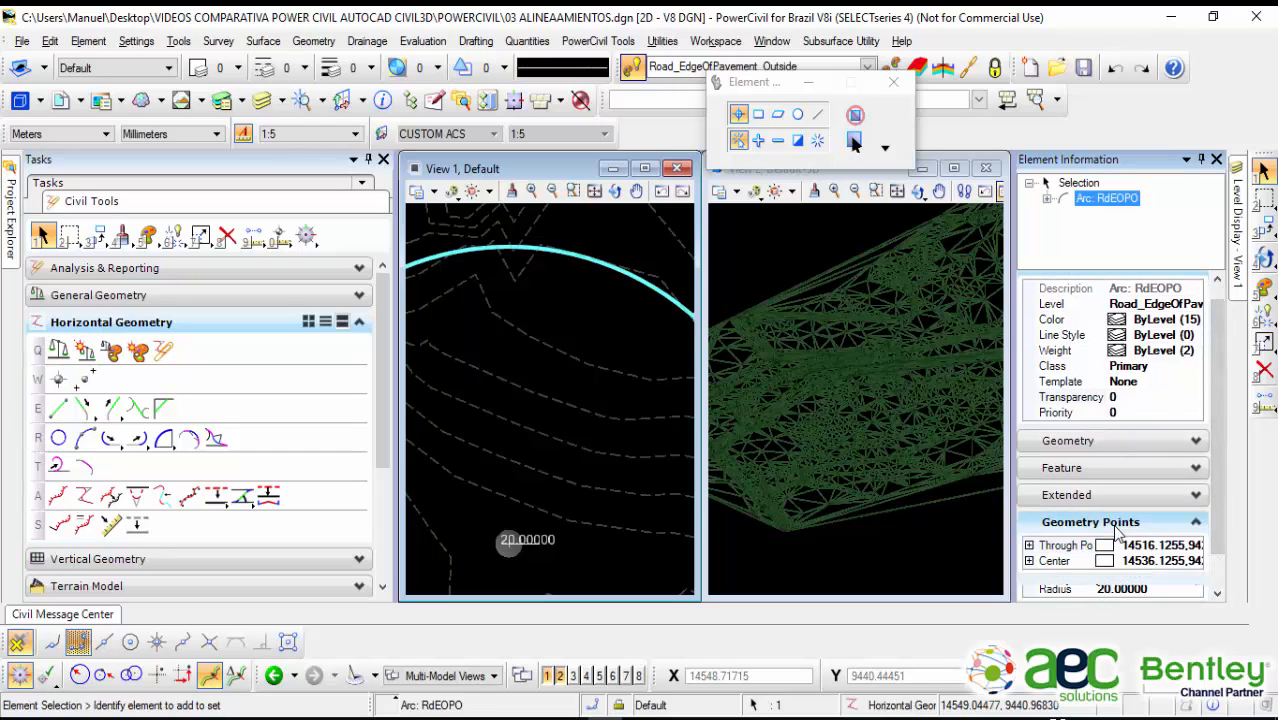
left_click(1195, 468)
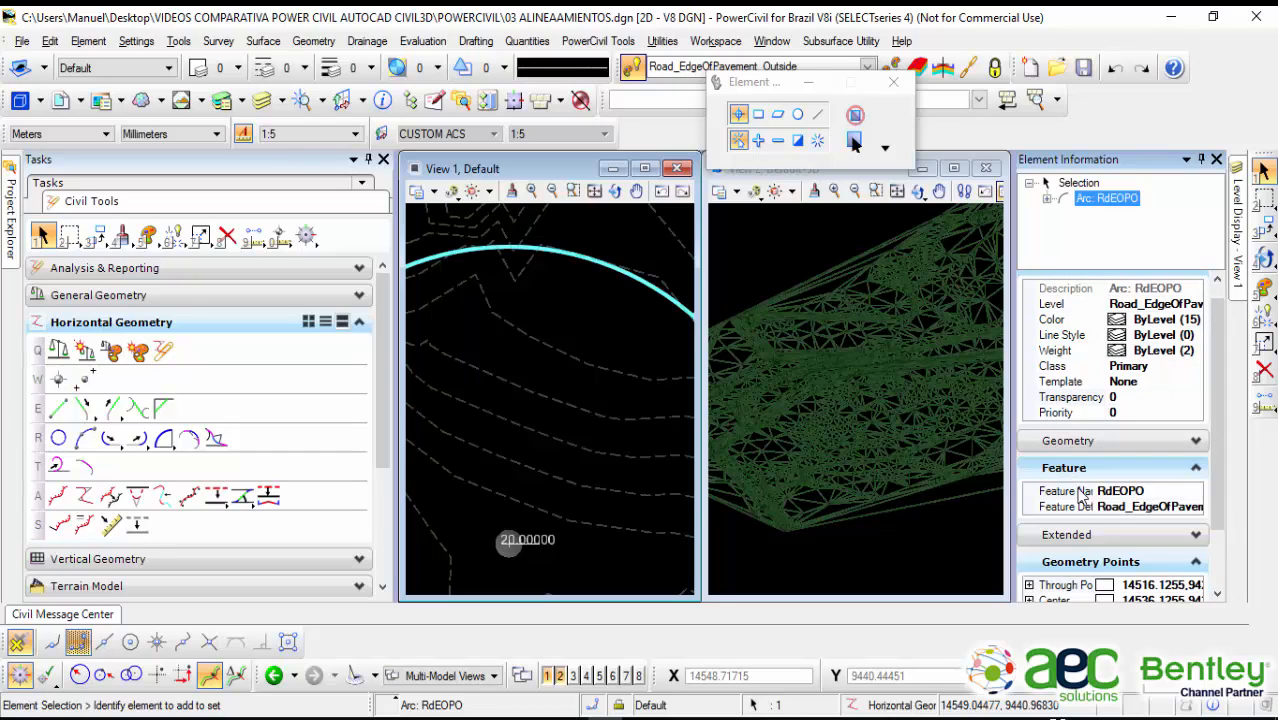
scroll(1211, 490, "down", 3)
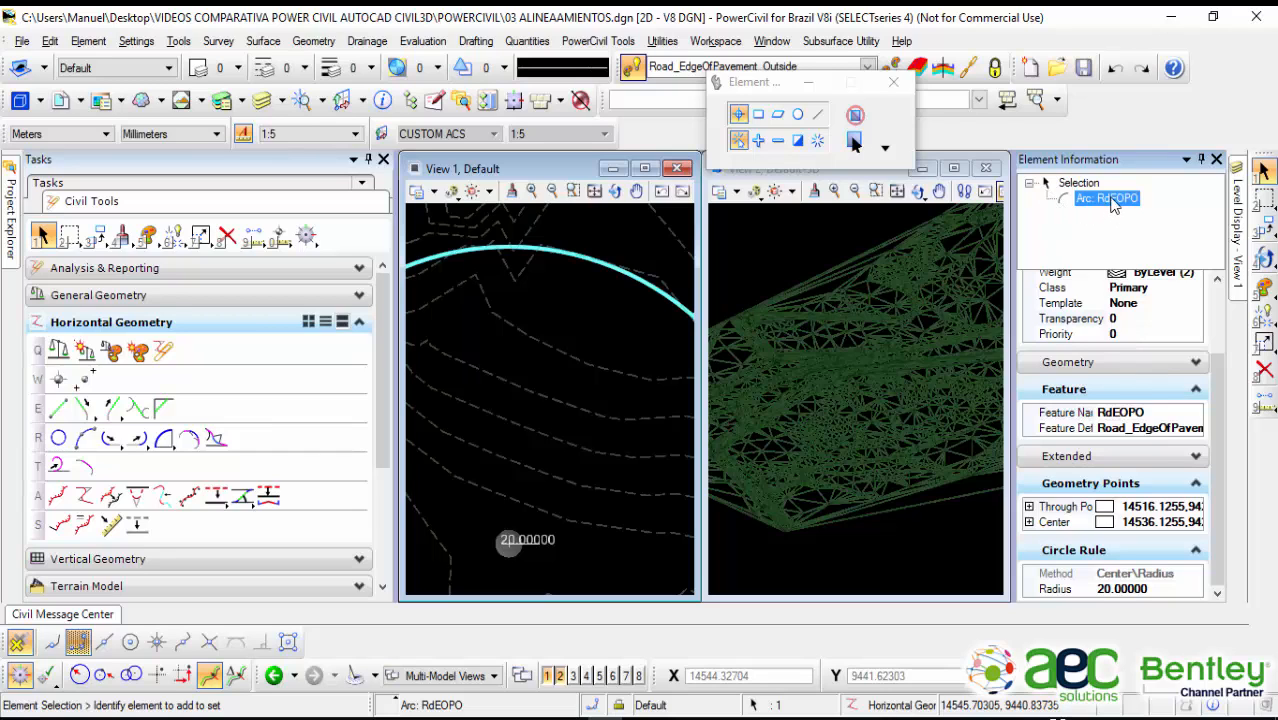
left_click(602, 305)
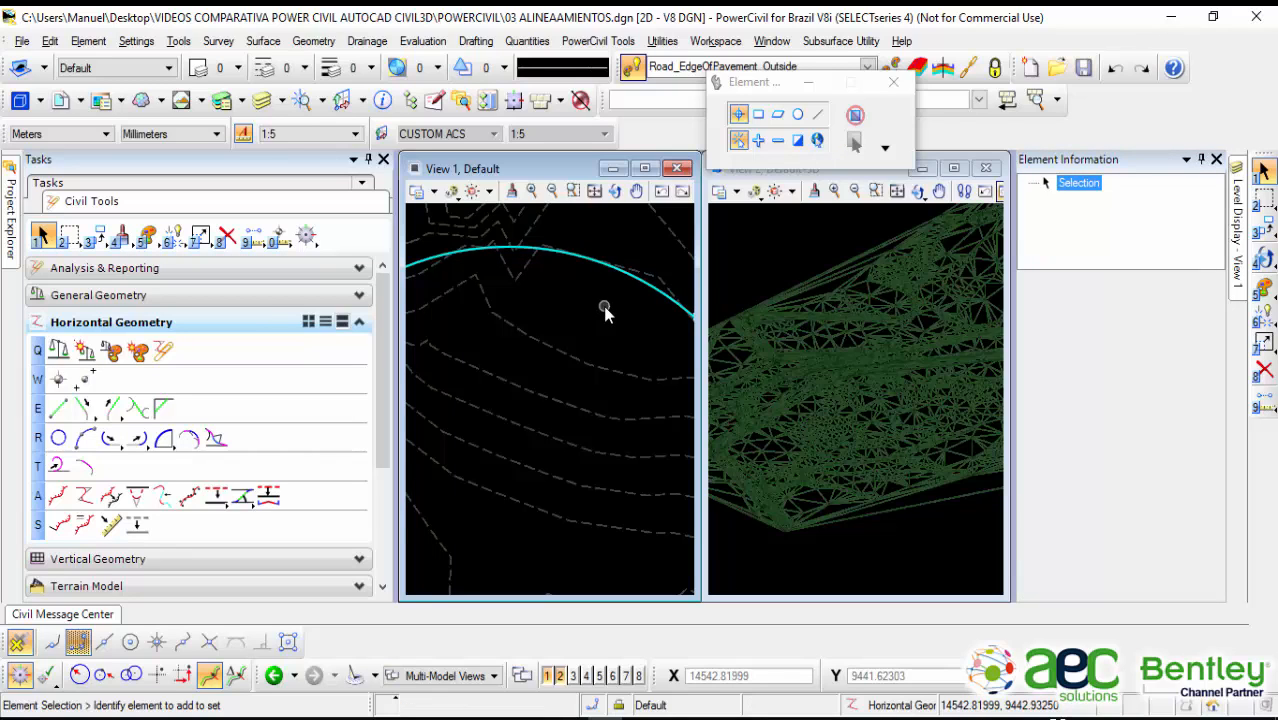
Step: Set the active feature definition to Road_Centerline from the Roadway group
scroll(605, 307, "down", 3)
scroll(605, 307, "down", 1)
middle_click_drag(637, 432, 576, 379)
scroll(613, 382, "up", 1)
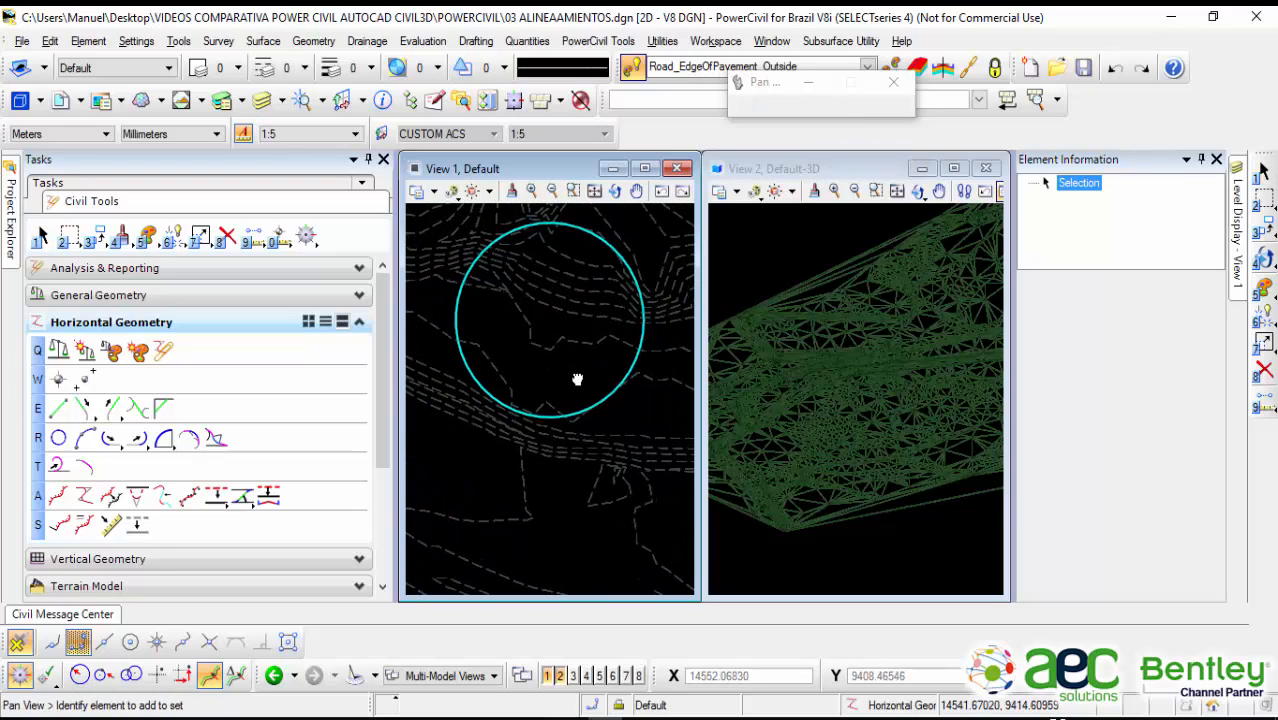
left_click_drag(780, 90, 817, 166)
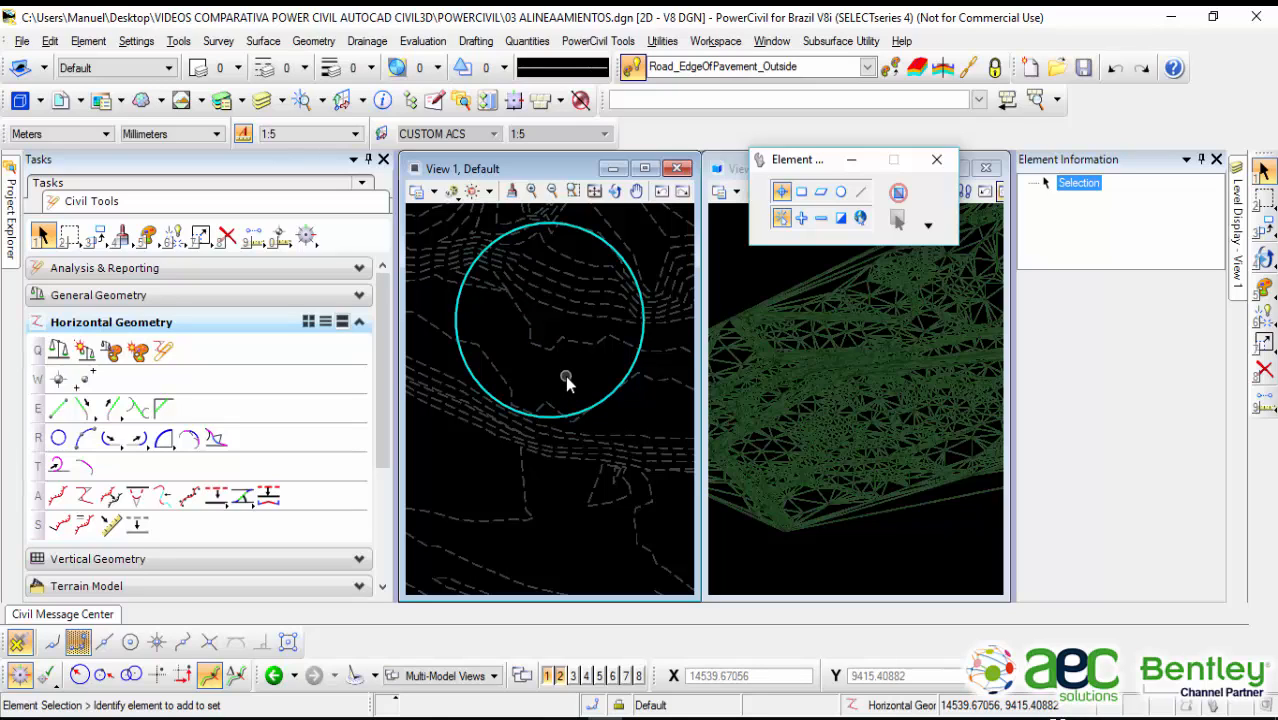
left_click(868, 67)
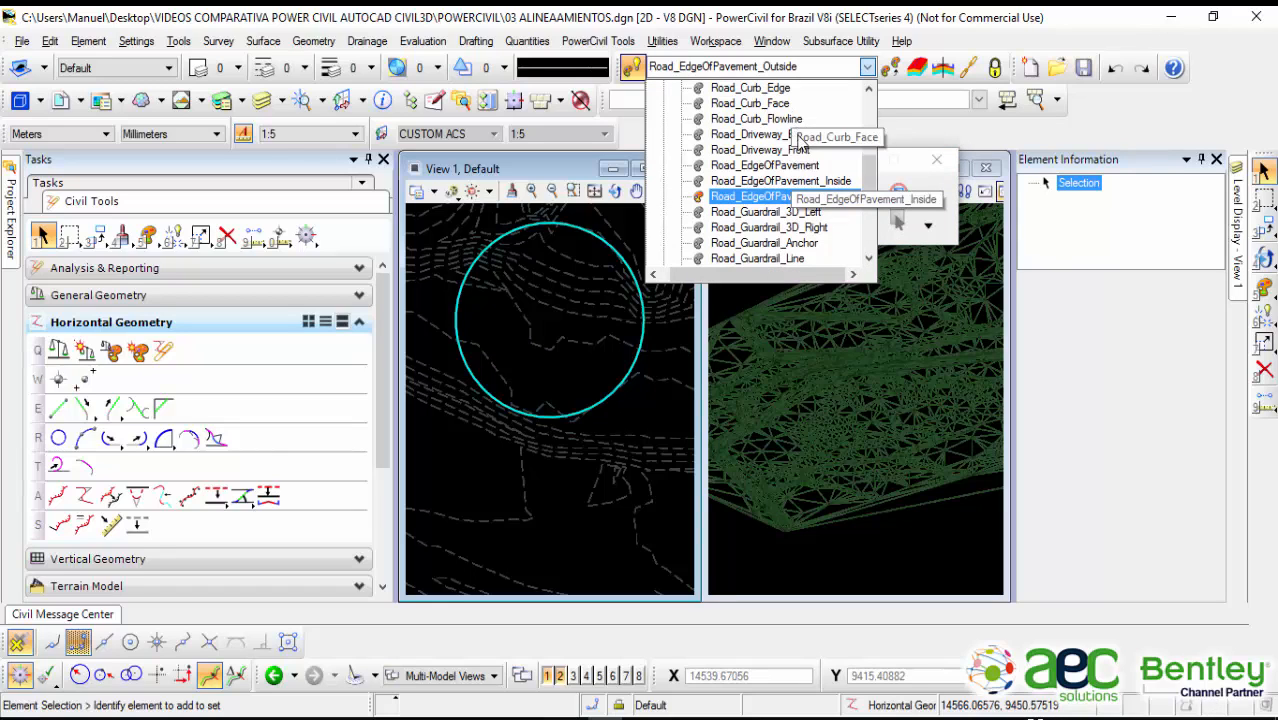
left_click_drag(870, 182, 876, 157)
scroll(876, 157, "down", 1)
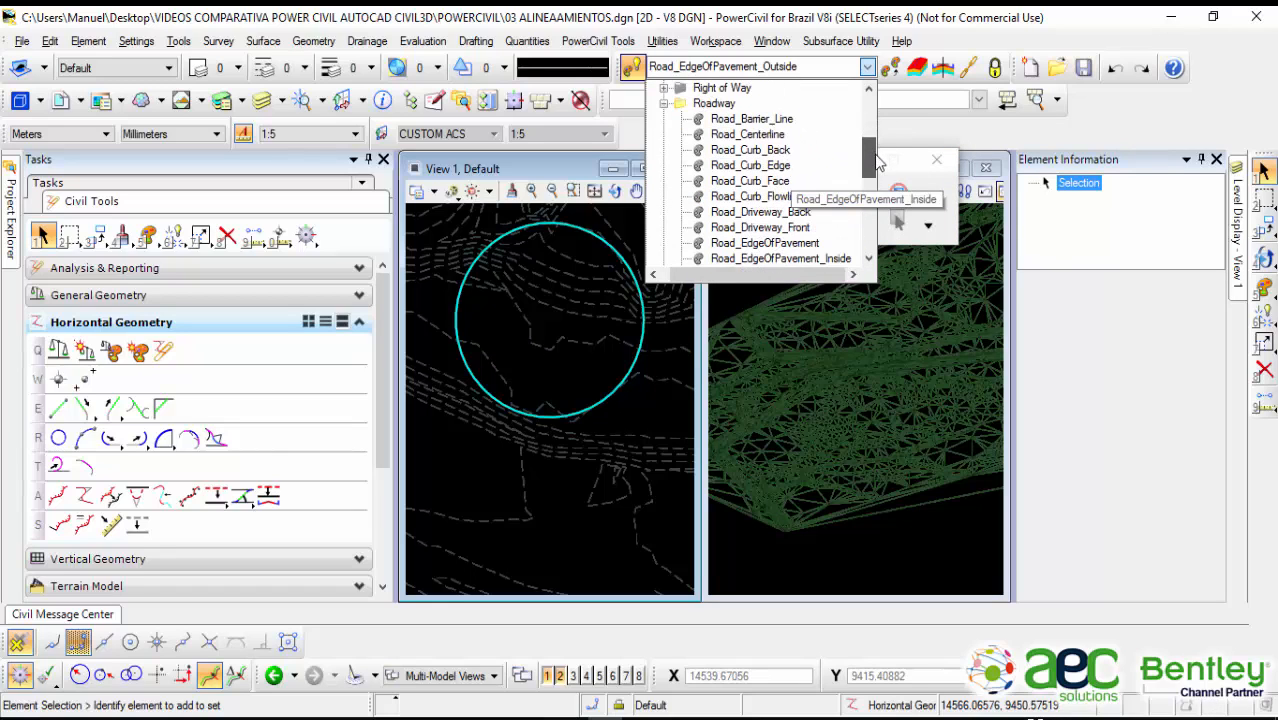
left_click(756, 136)
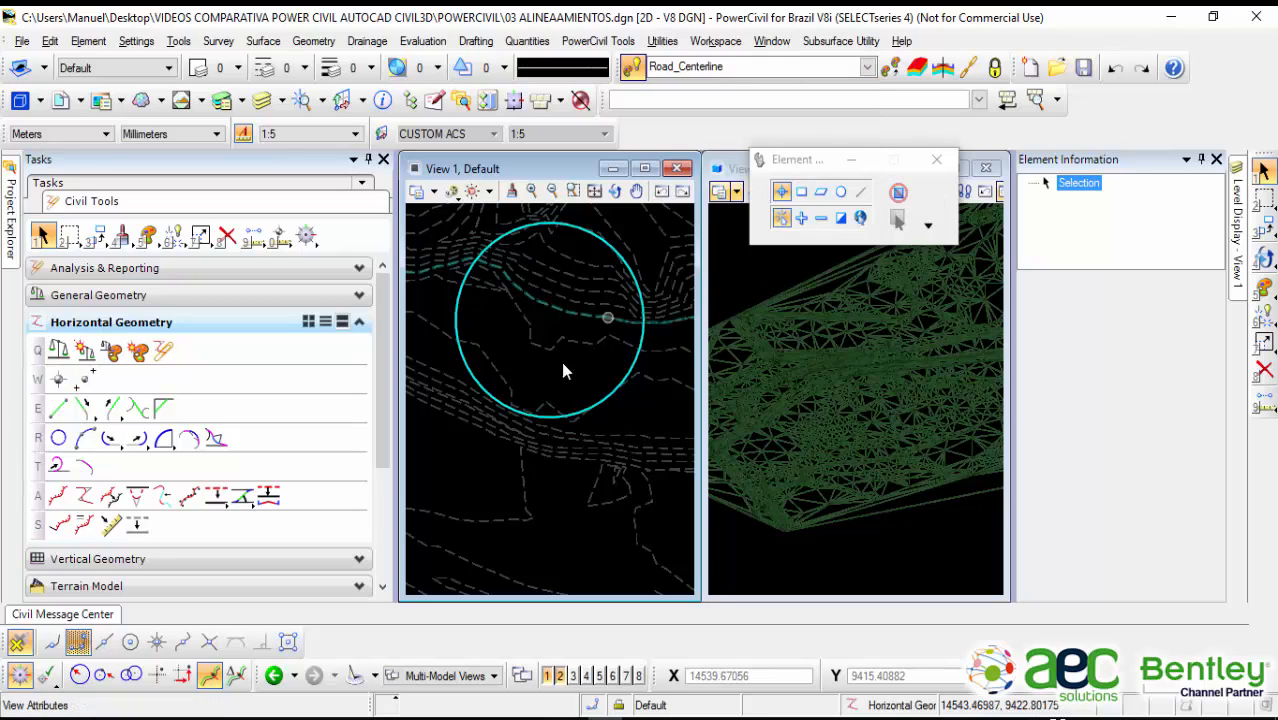
Step: Start a horizontal geometry line snapped to the center point of the circle
left_click(58, 409)
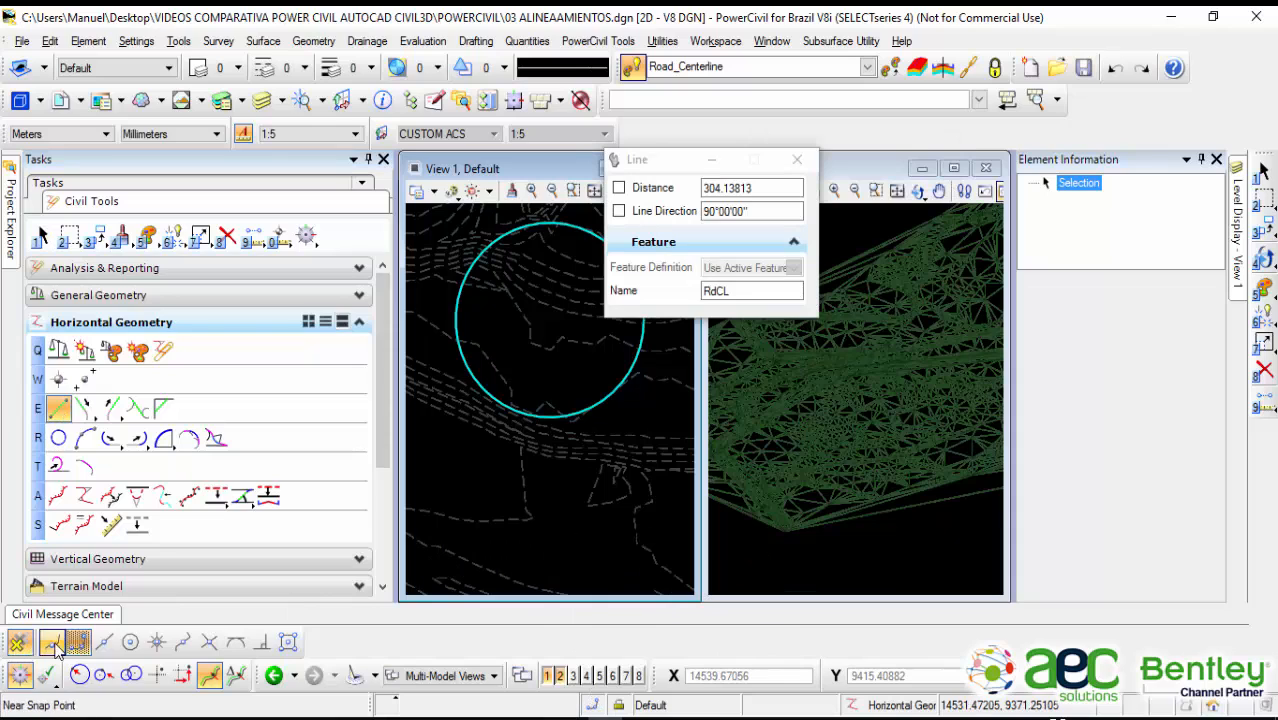
left_click(131, 642)
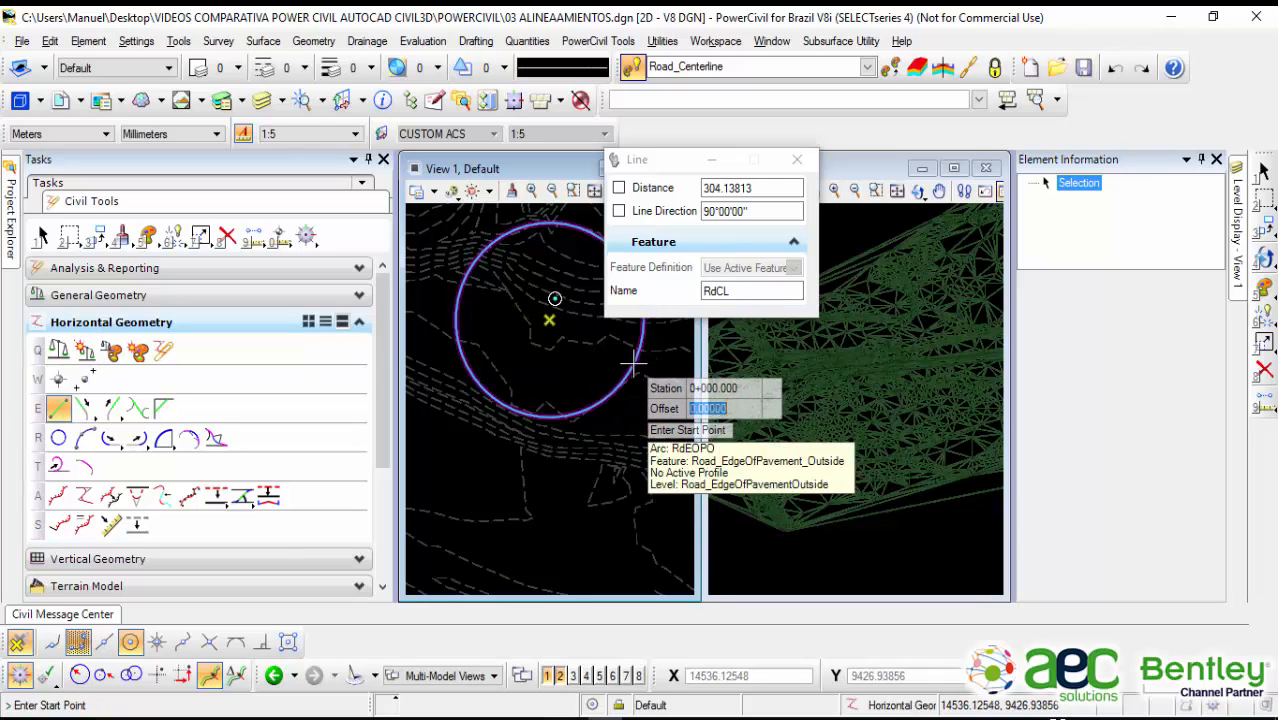
left_click(549, 320)
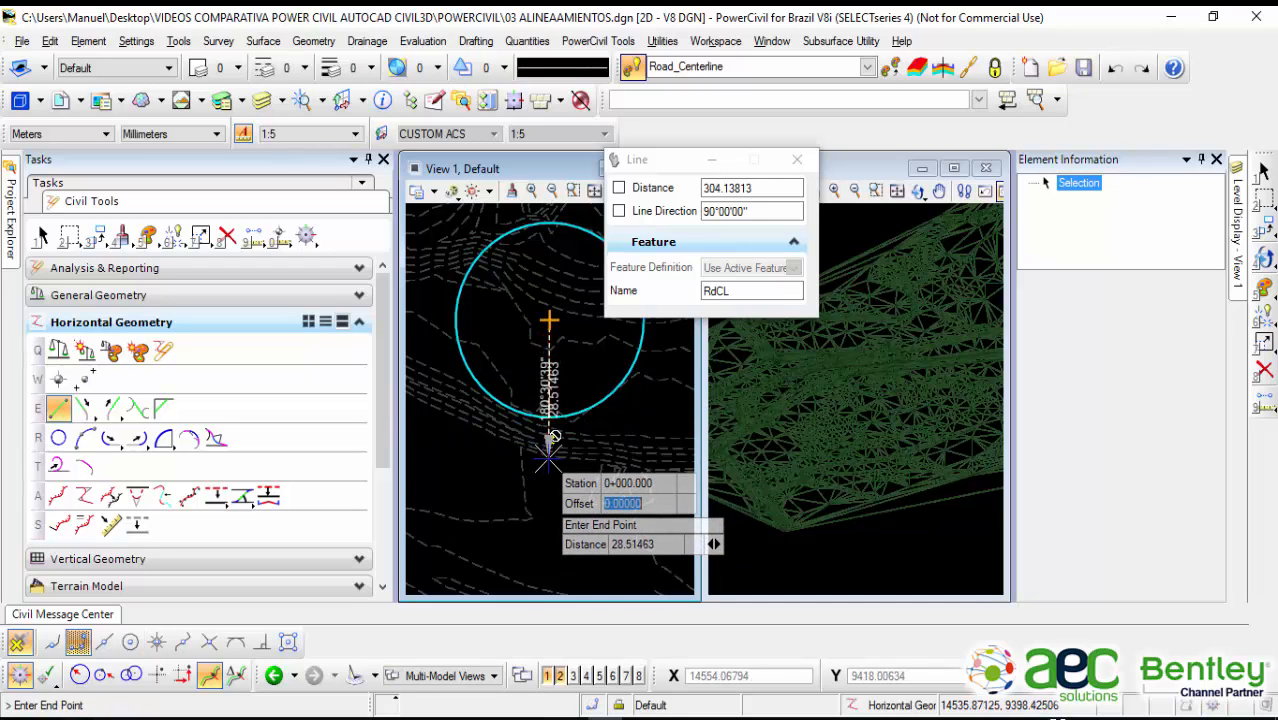
scroll(552, 445, "down", 2)
scroll(548, 450, "down", 1)
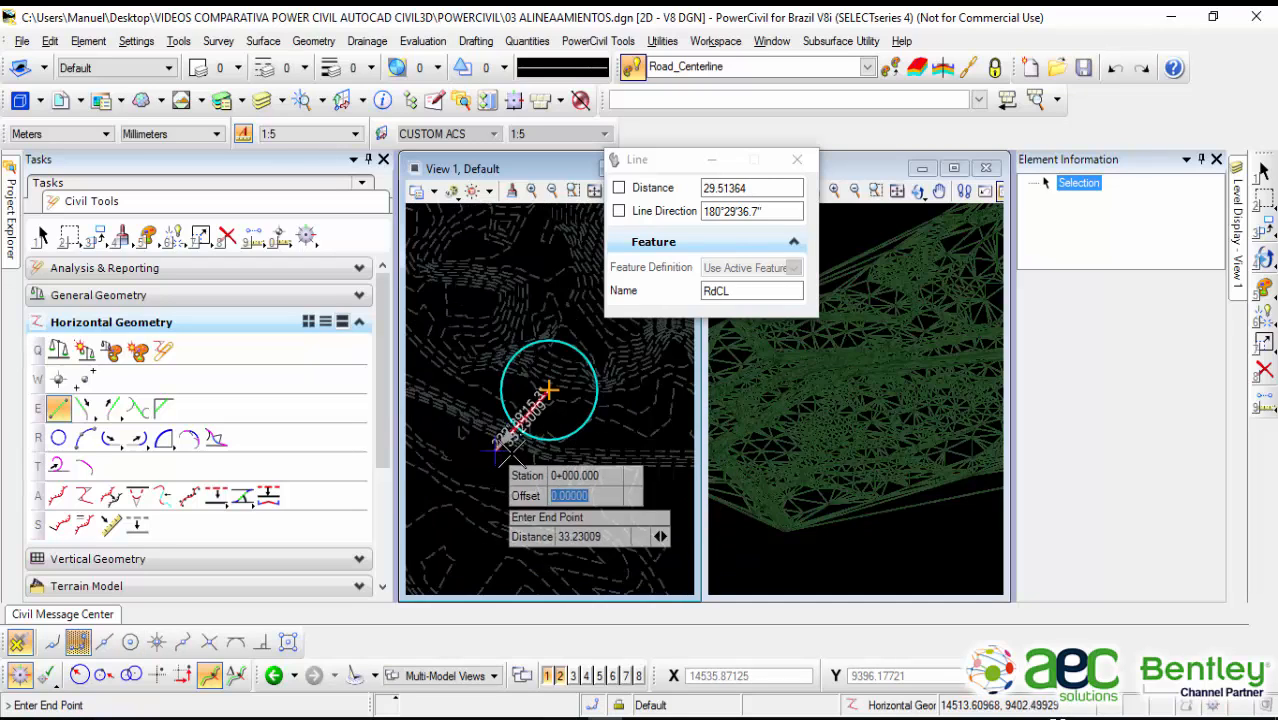
middle_click_drag(542, 428, 570, 400)
scroll(538, 426, "down", 3)
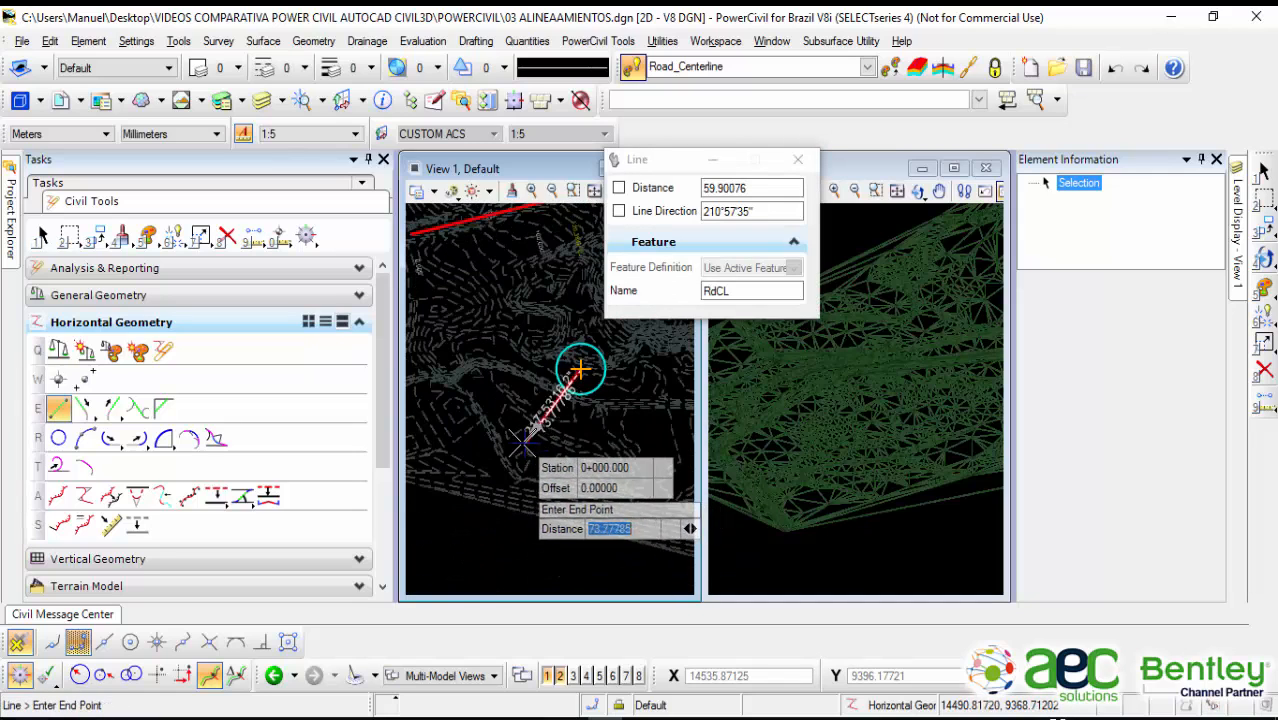
scroll(492, 457, "up", 2)
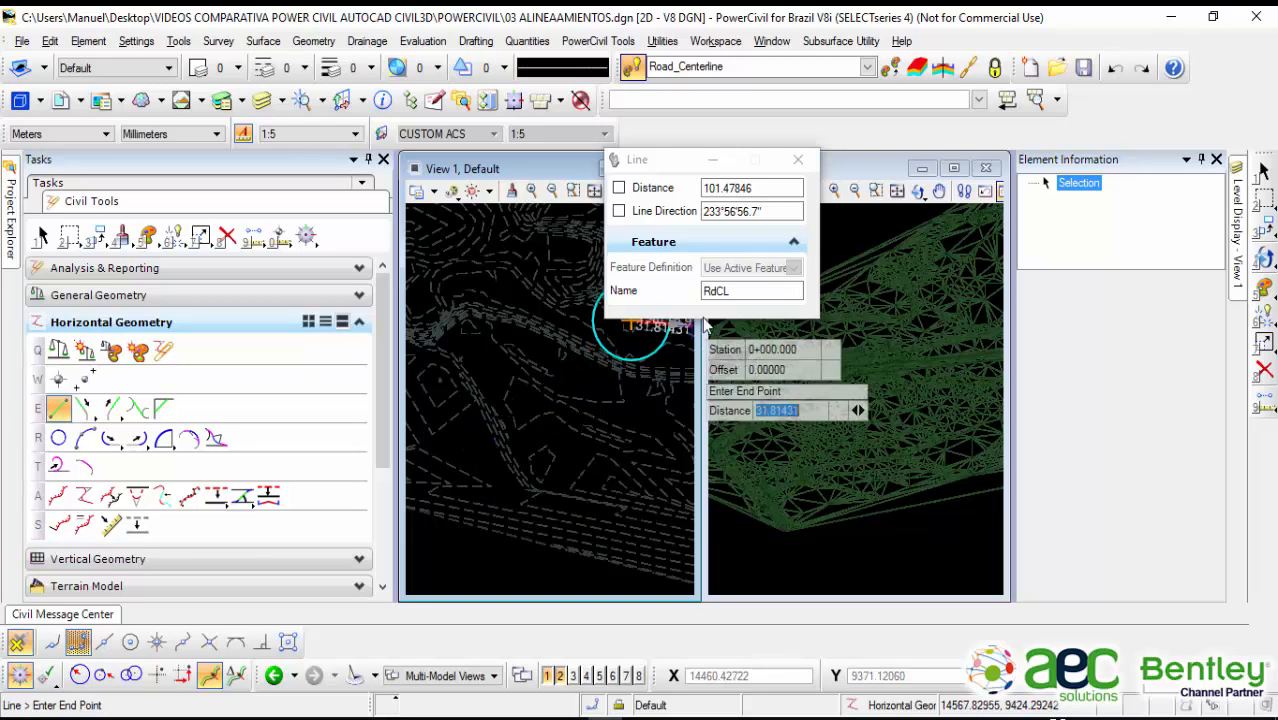
Step: Name the line EJE 1 and place its end point southwest of the circle, about 109.5 m from the center
left_click(761, 290)
left_click_drag(761, 290, 710, 295)
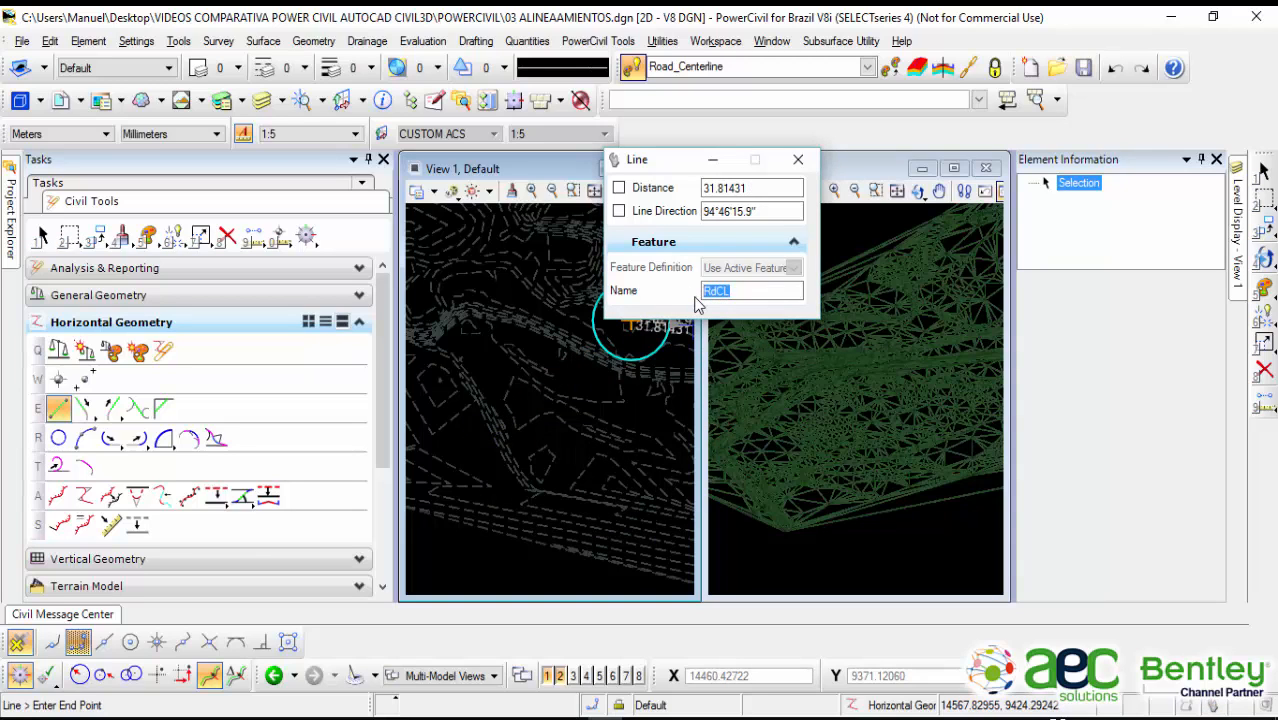
type("EJE 1")
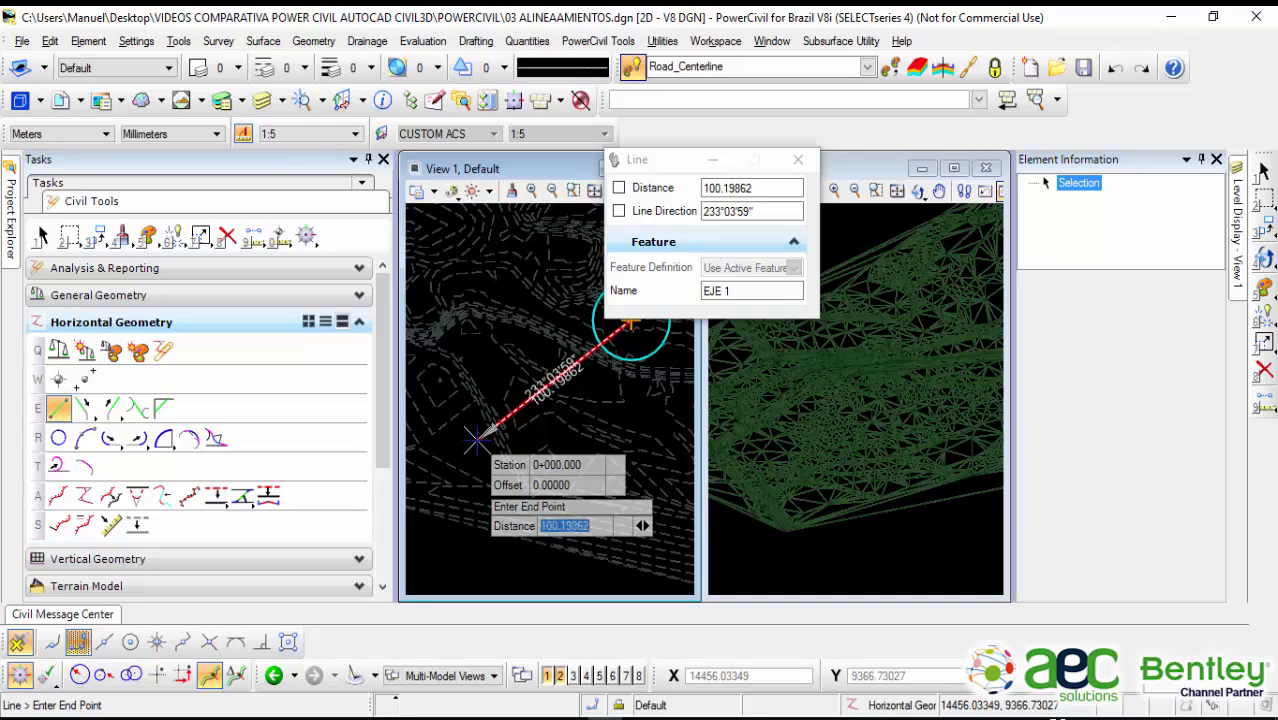
key("Right")
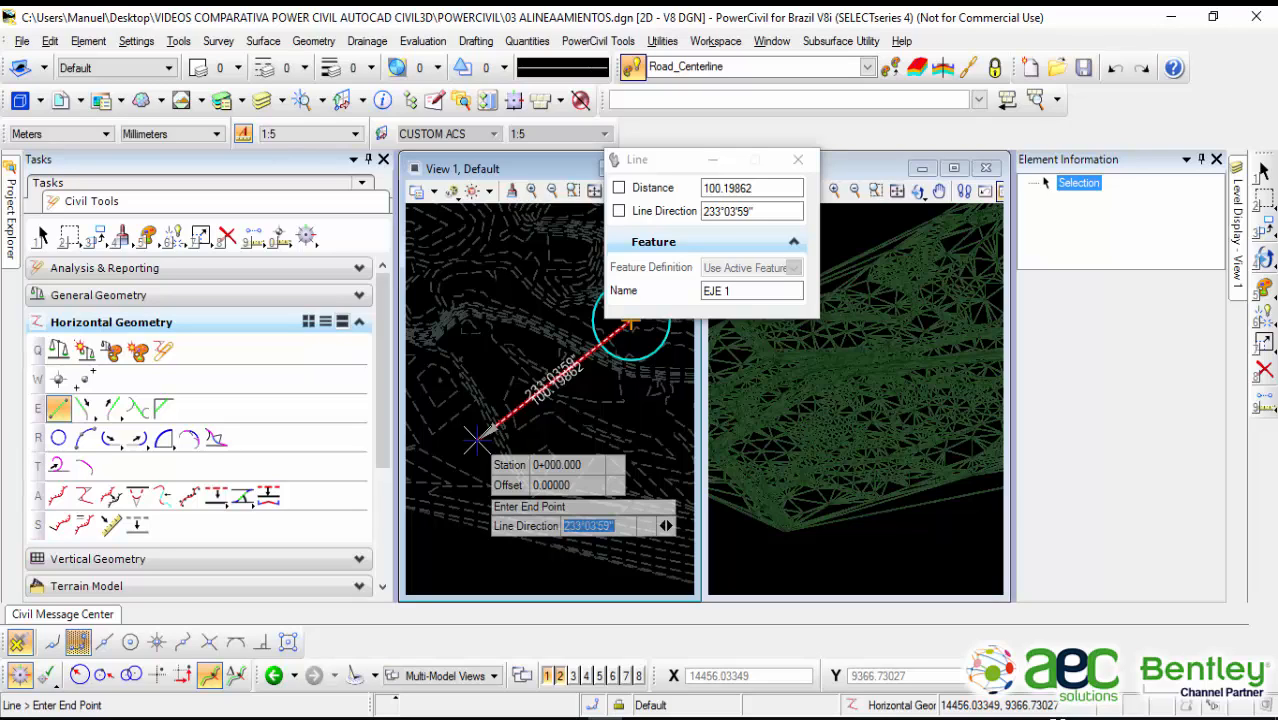
key("Left")
key("Tab")
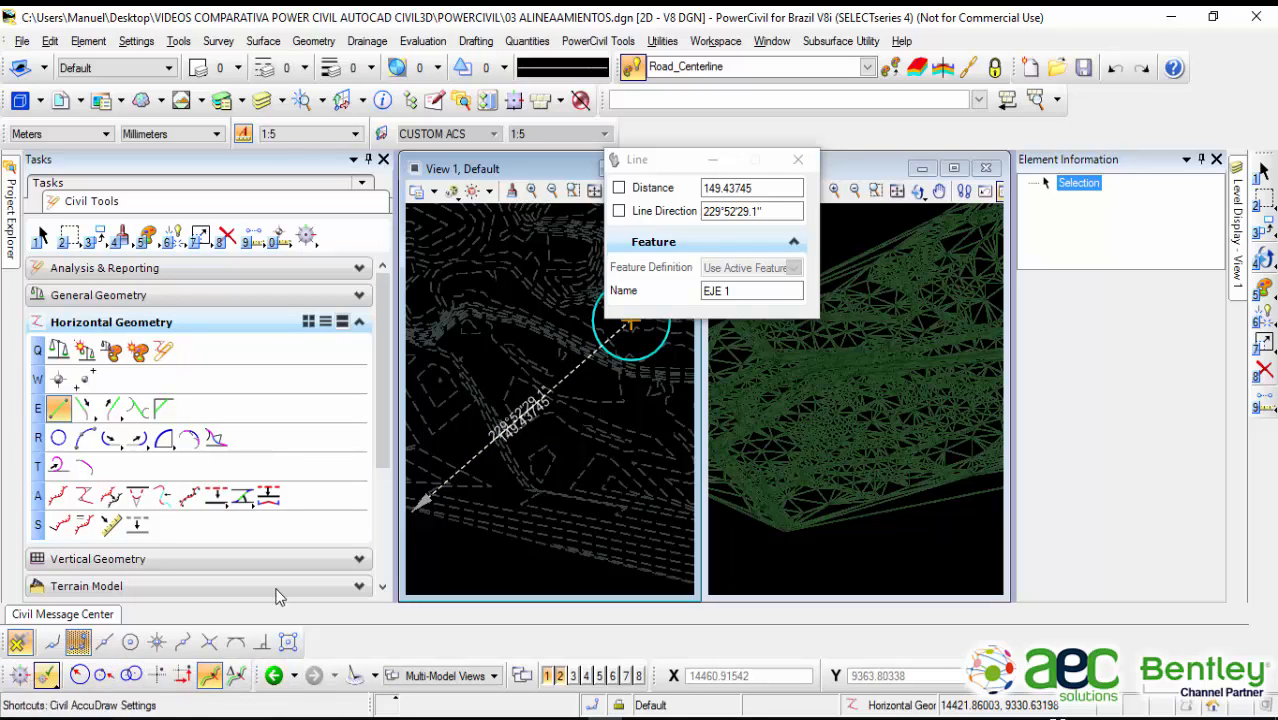
left_click(467, 457)
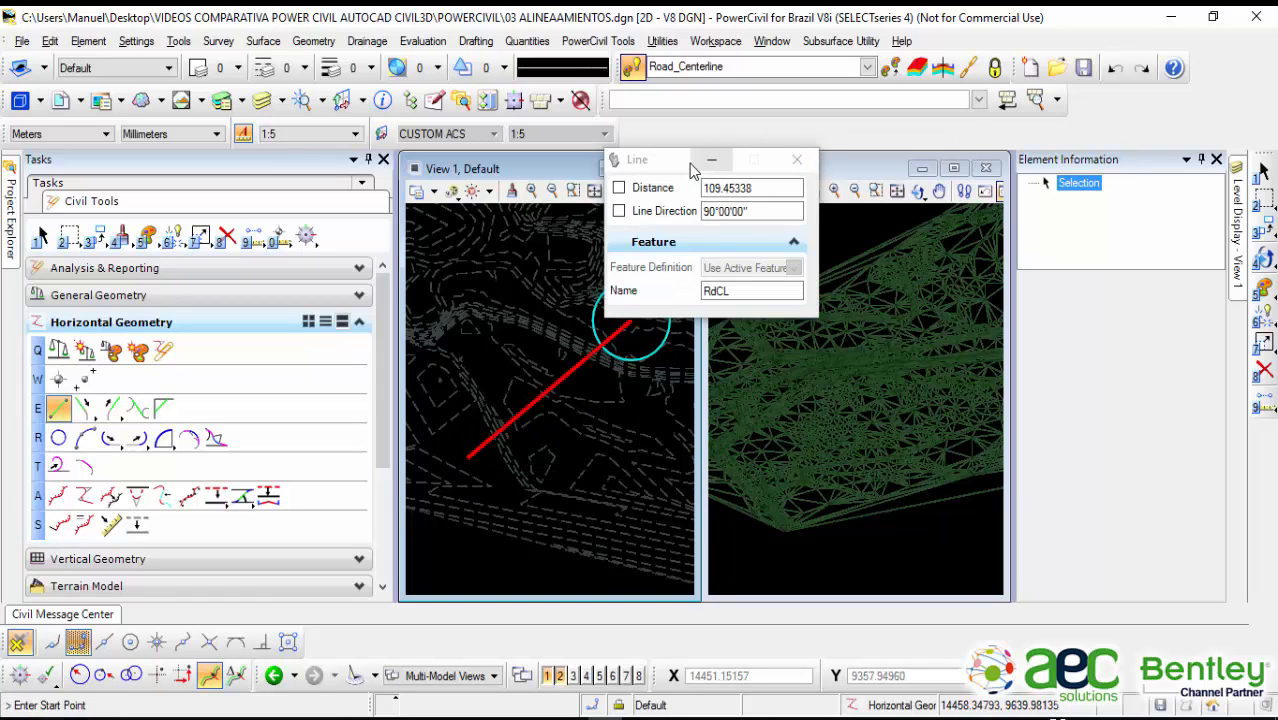
Step: Draw a second centerline from the circle's center toward the northwest, about 112.4 m long
left_click_drag(690, 170, 813, 178)
scroll(606, 390, "up", 2)
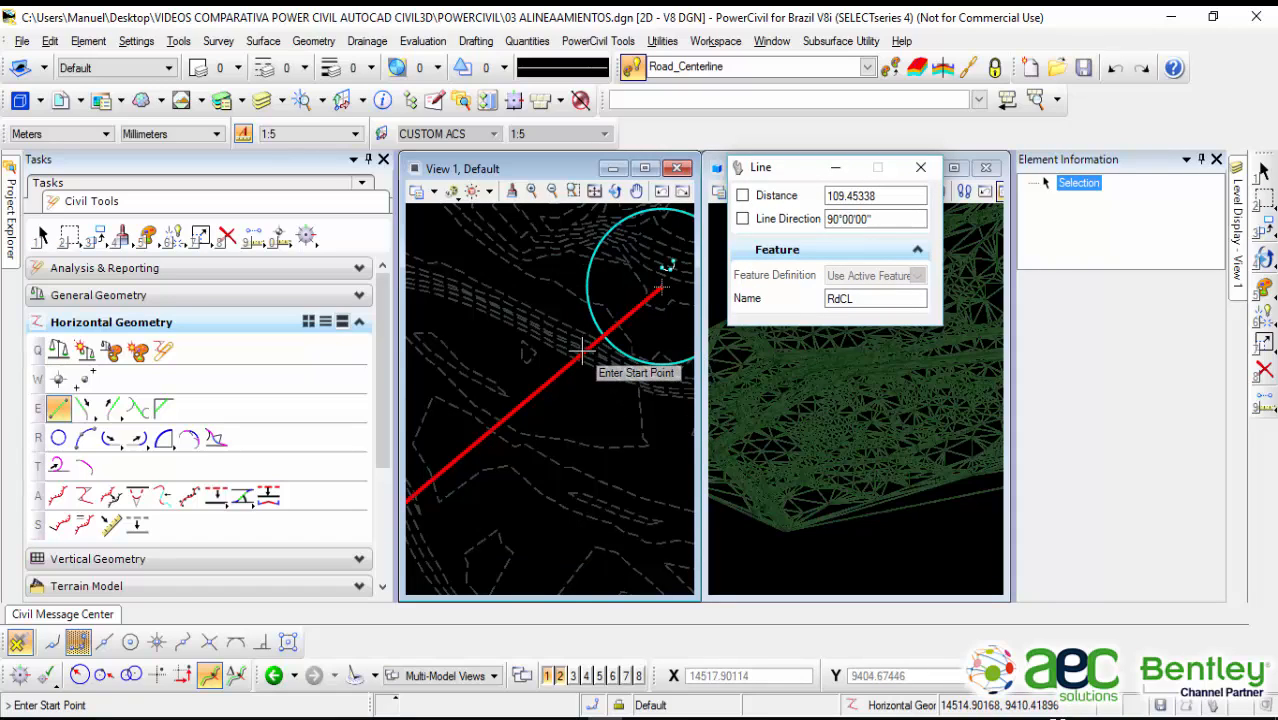
mouse_move(584, 354)
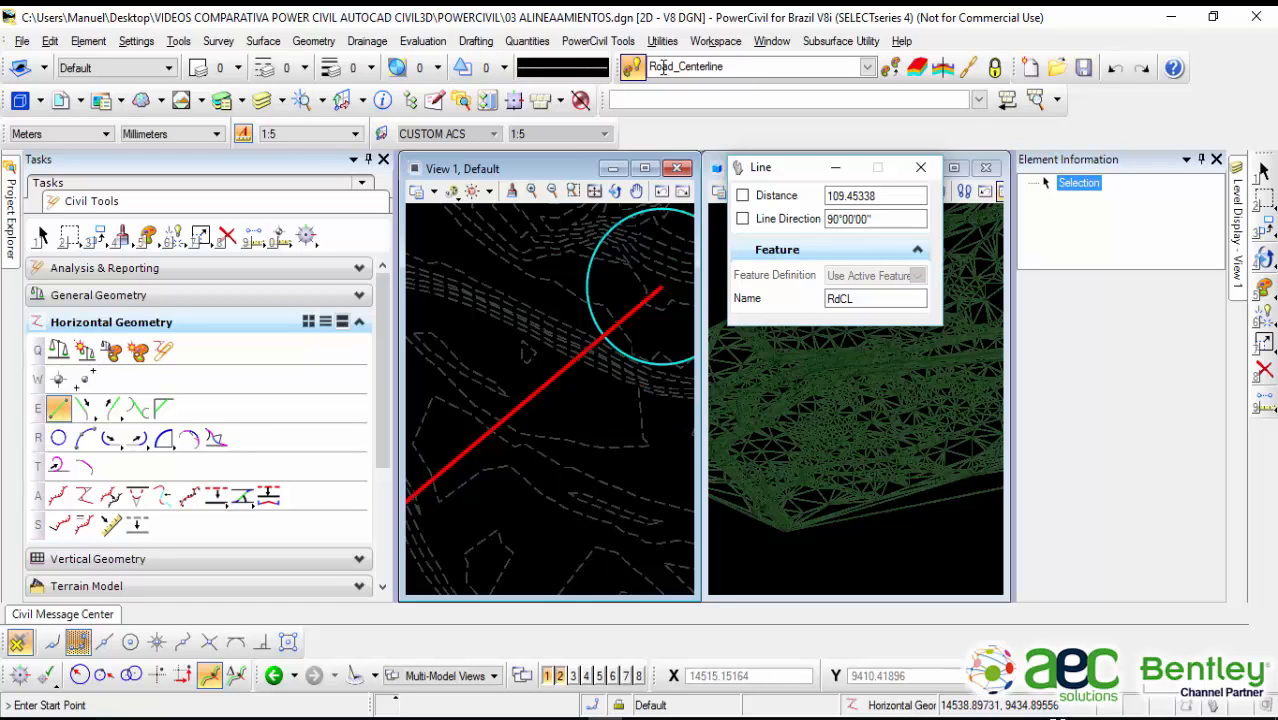
middle_click_drag(608, 337, 537, 404)
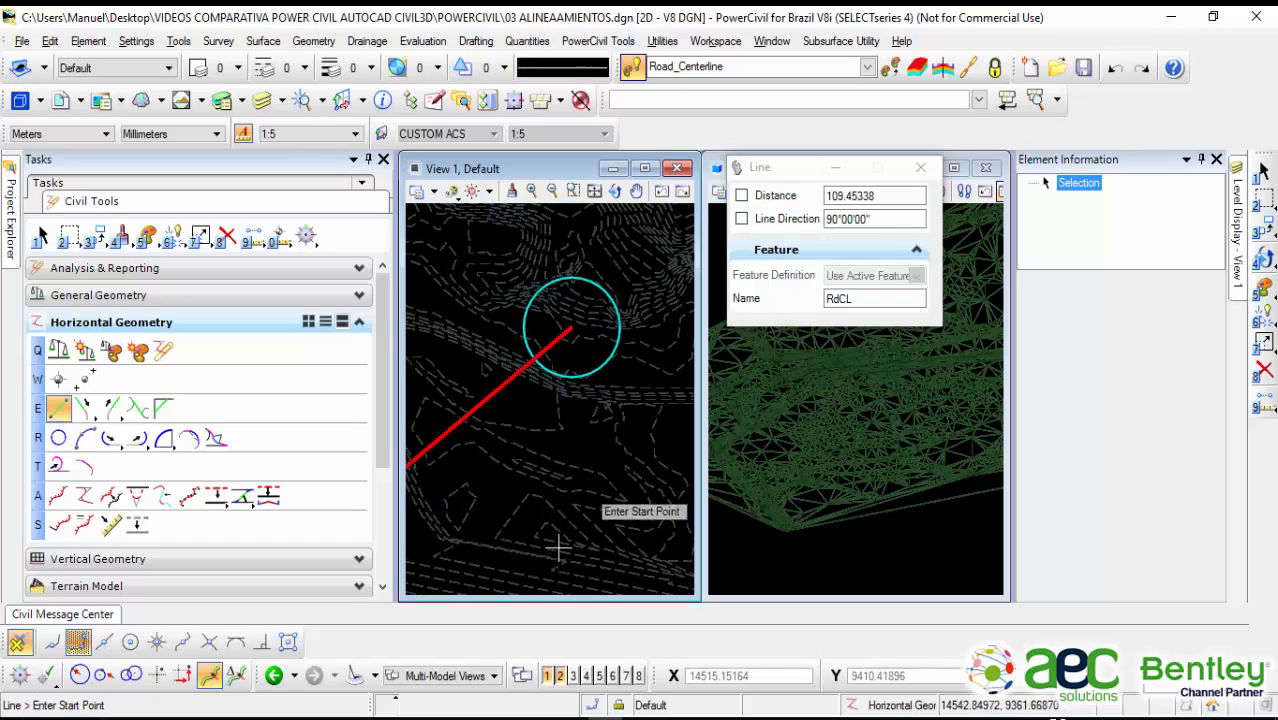
left_click(131, 643)
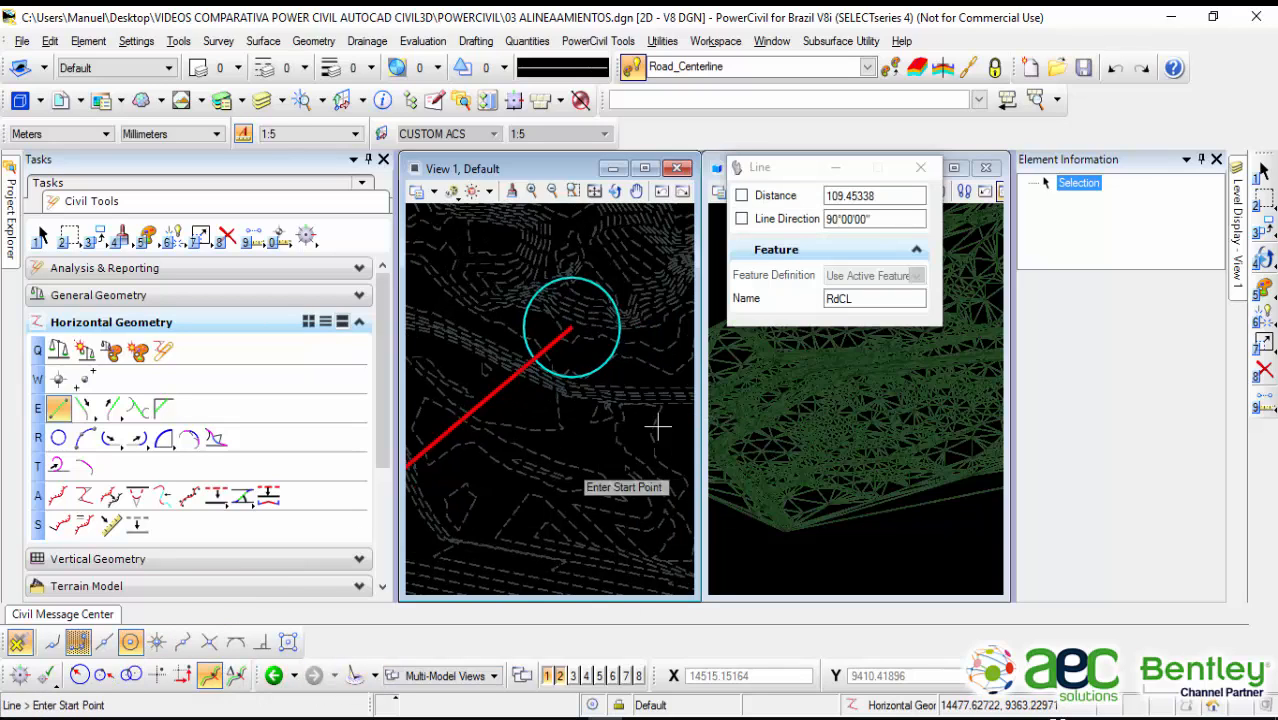
left_click(570, 328)
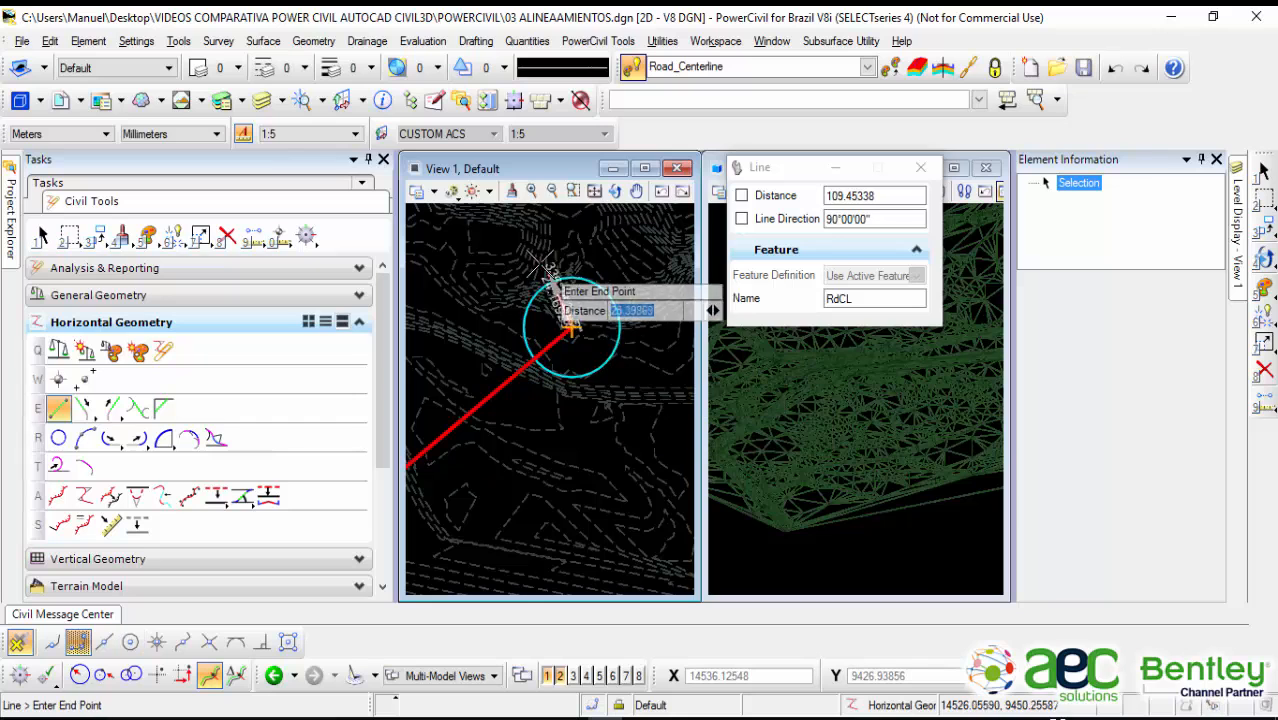
scroll(560, 330, "down", 2)
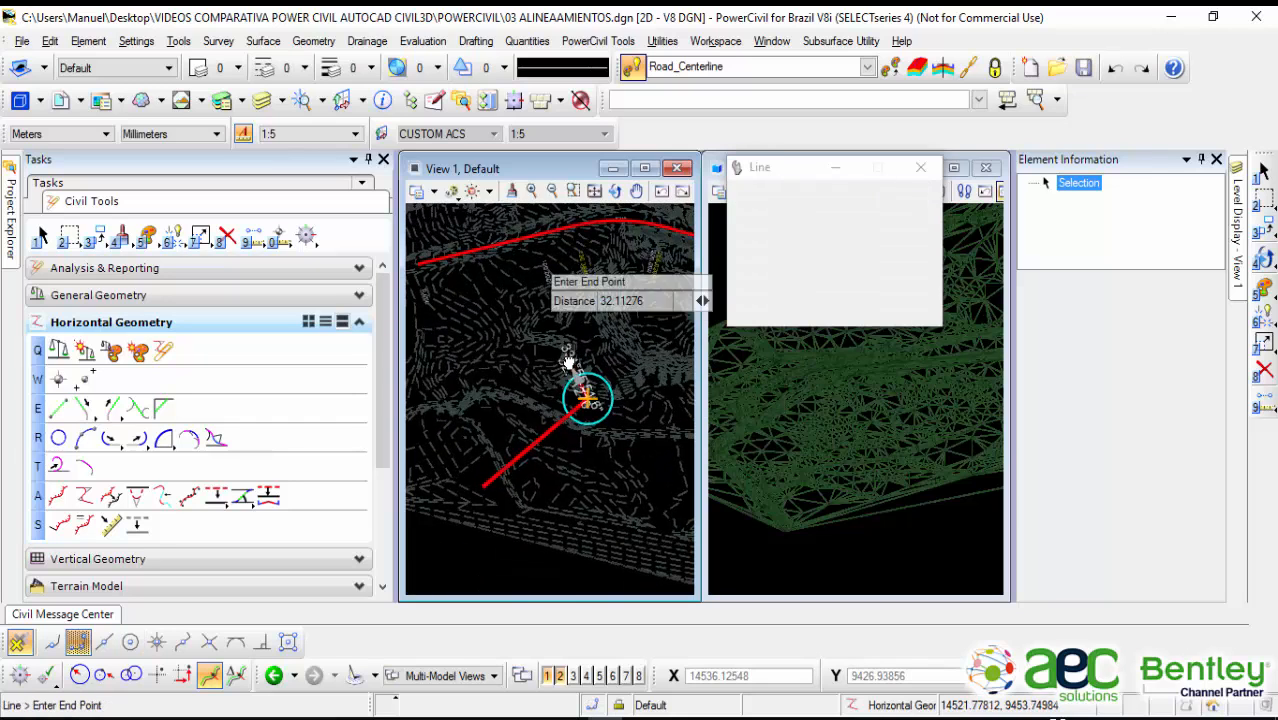
left_click(503, 289)
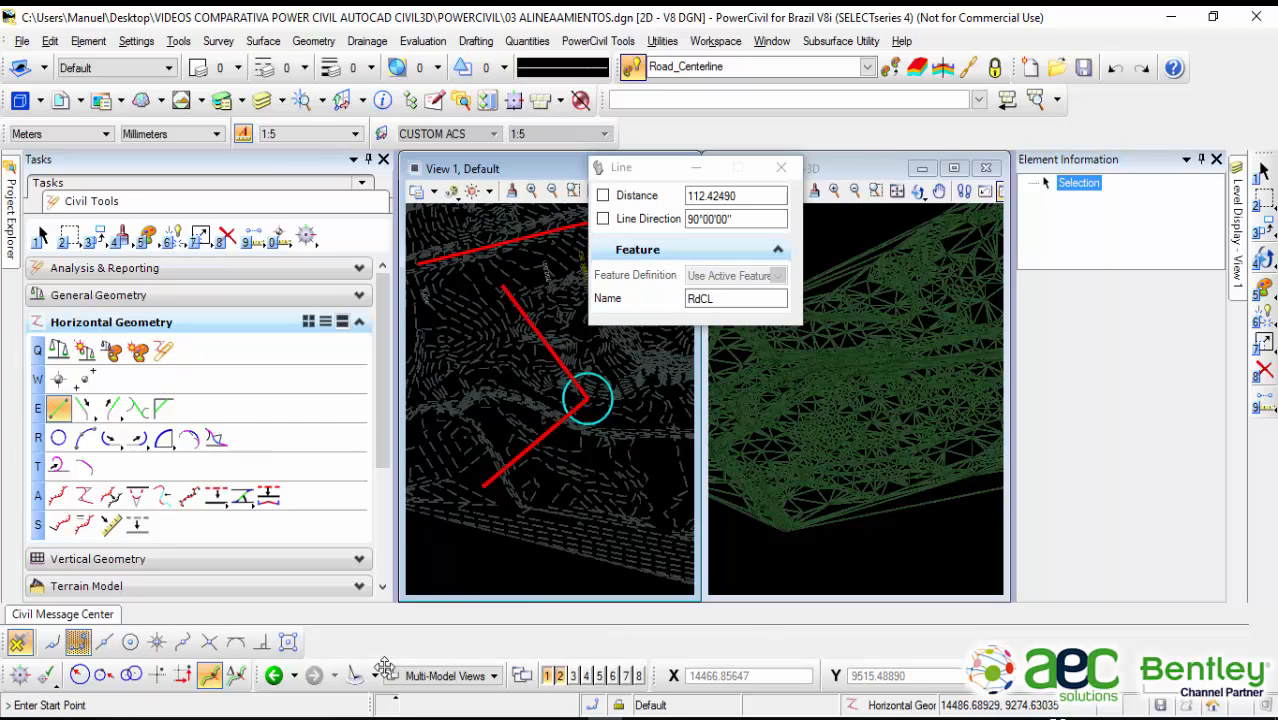
Step: Draw a third centerline from the circle's center toward the east, about 135 m long, and end the Line command
left_click(130, 641)
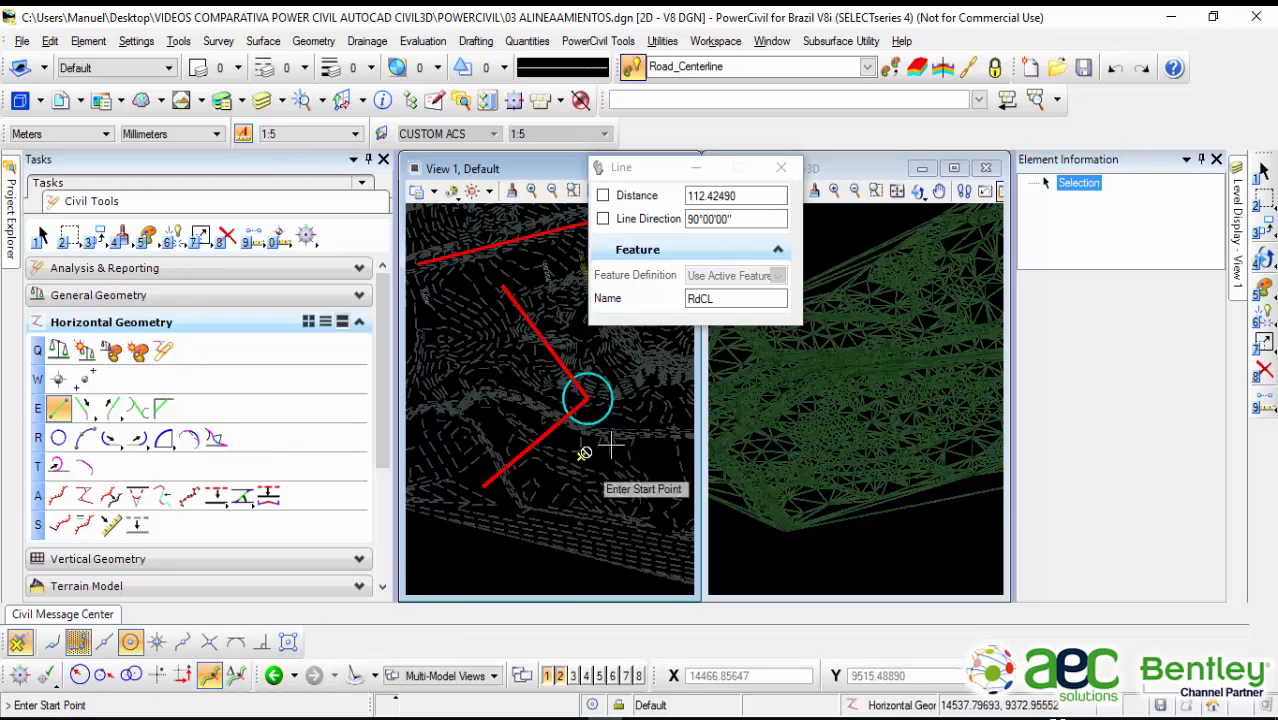
left_click(587, 398)
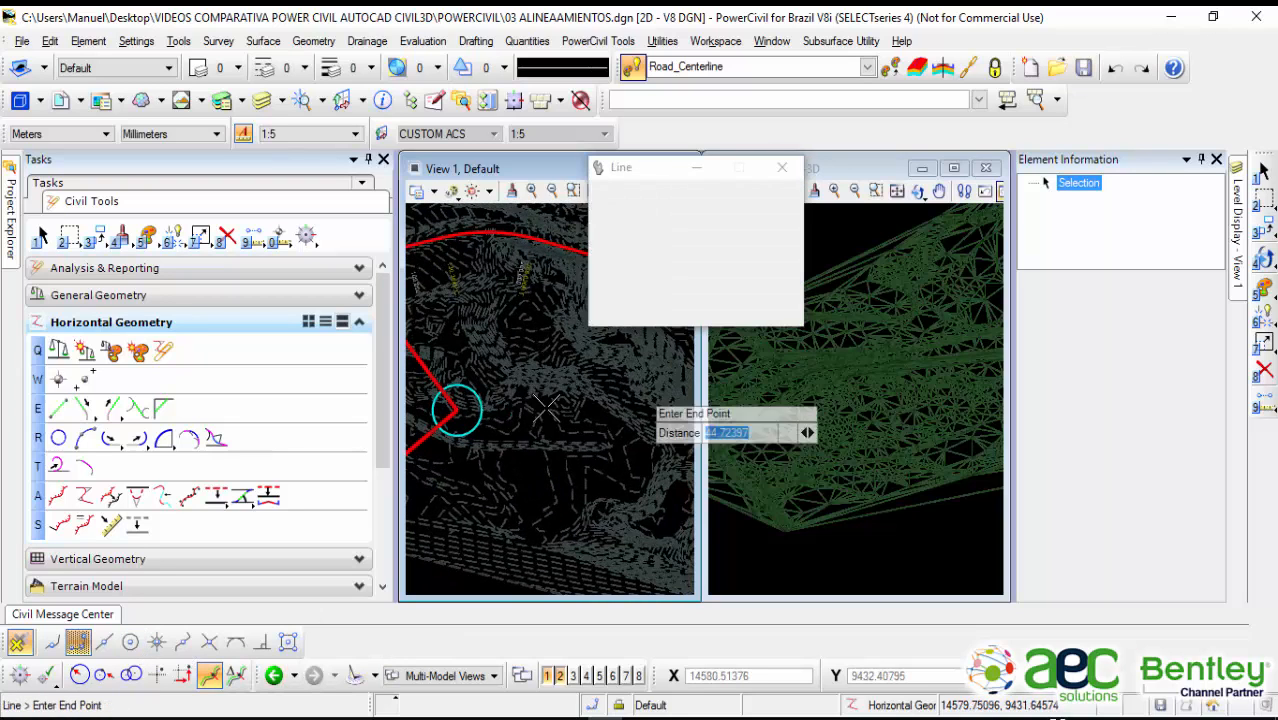
left_click(622, 395)
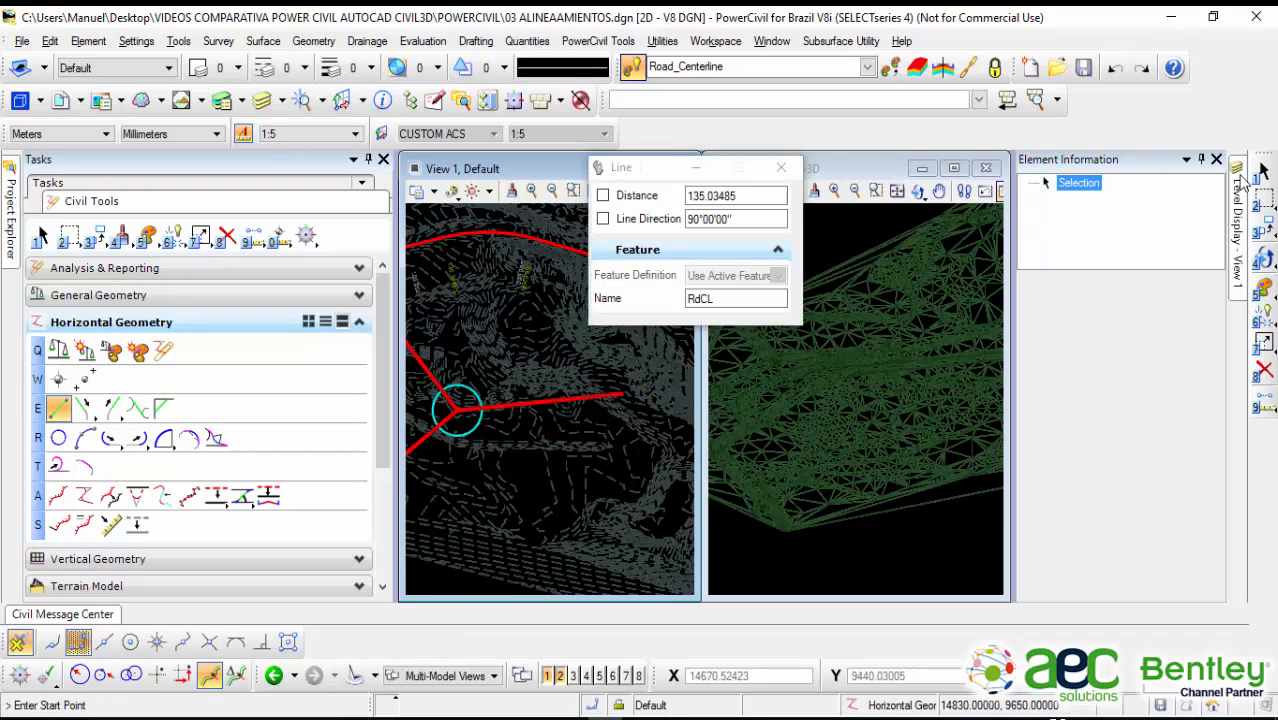
left_click(1262, 170)
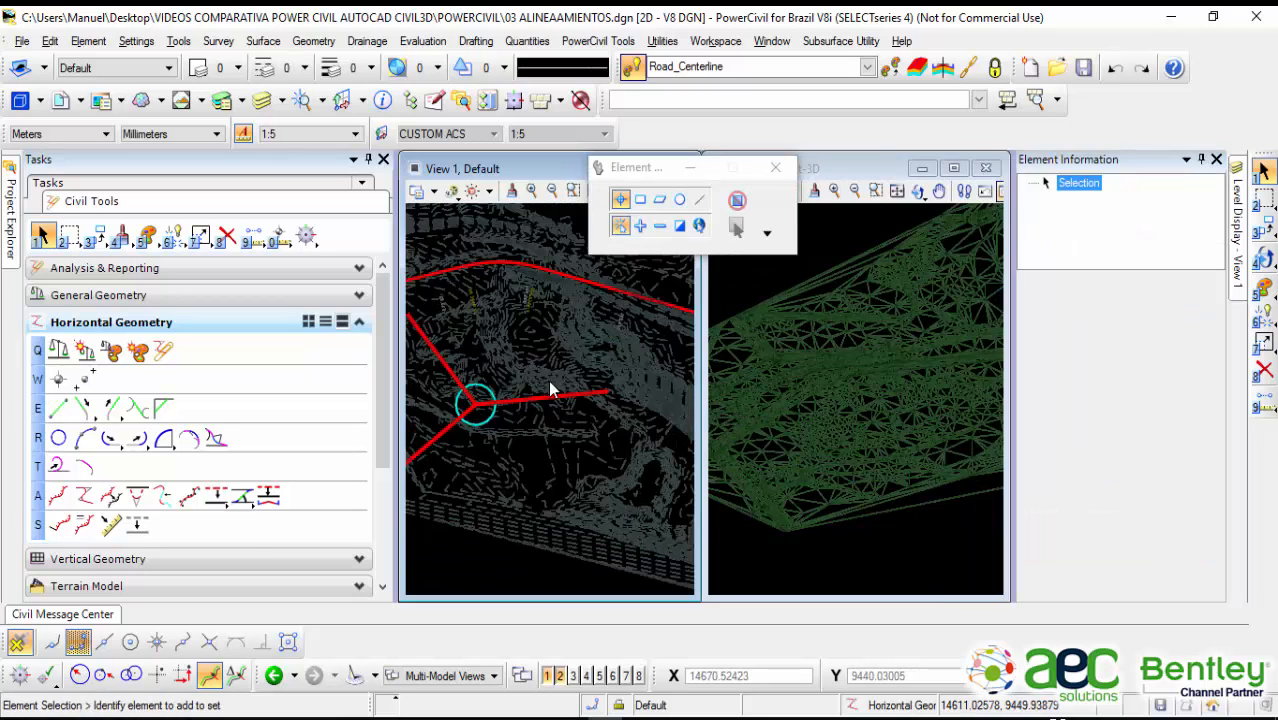
scroll(548, 383, "down", 1)
middle_click_drag(511, 440, 603, 398)
scroll(595, 442, "up", 4)
middle_click_drag(634, 341, 605, 408)
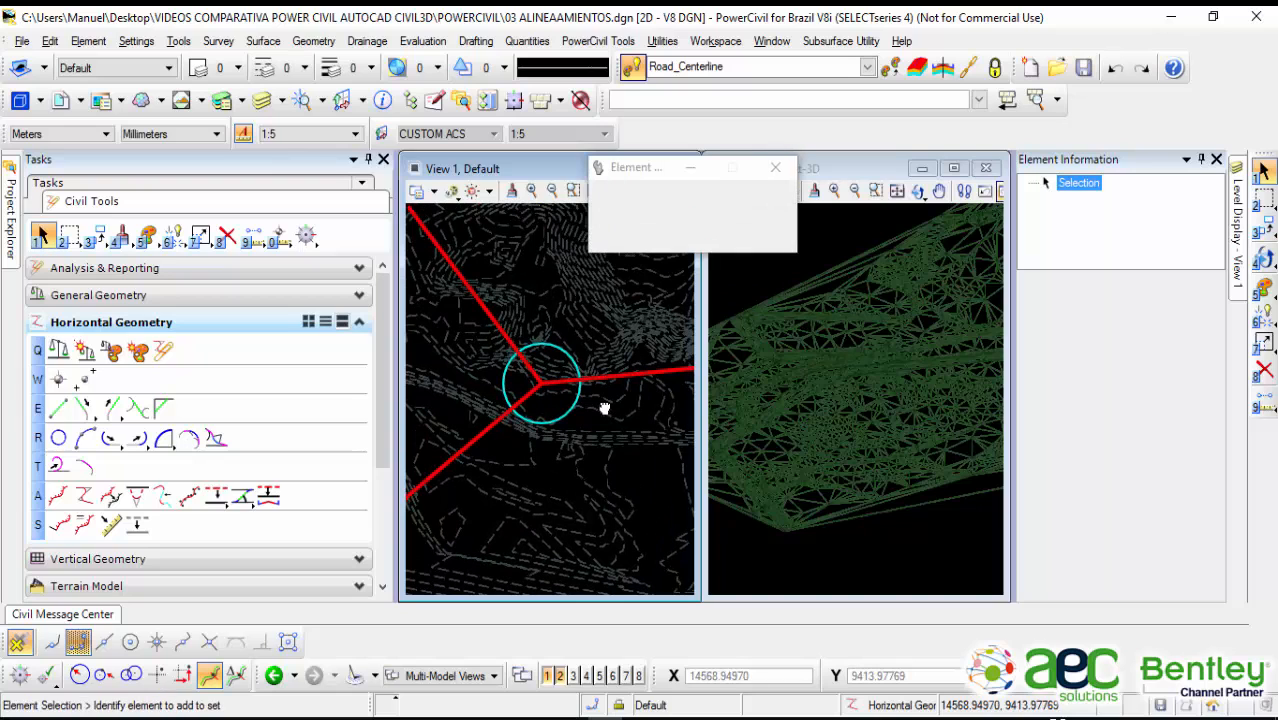
Step: Select the northwest centerline and examine its general, geometry, feature and geometry point properties
left_click(532, 379)
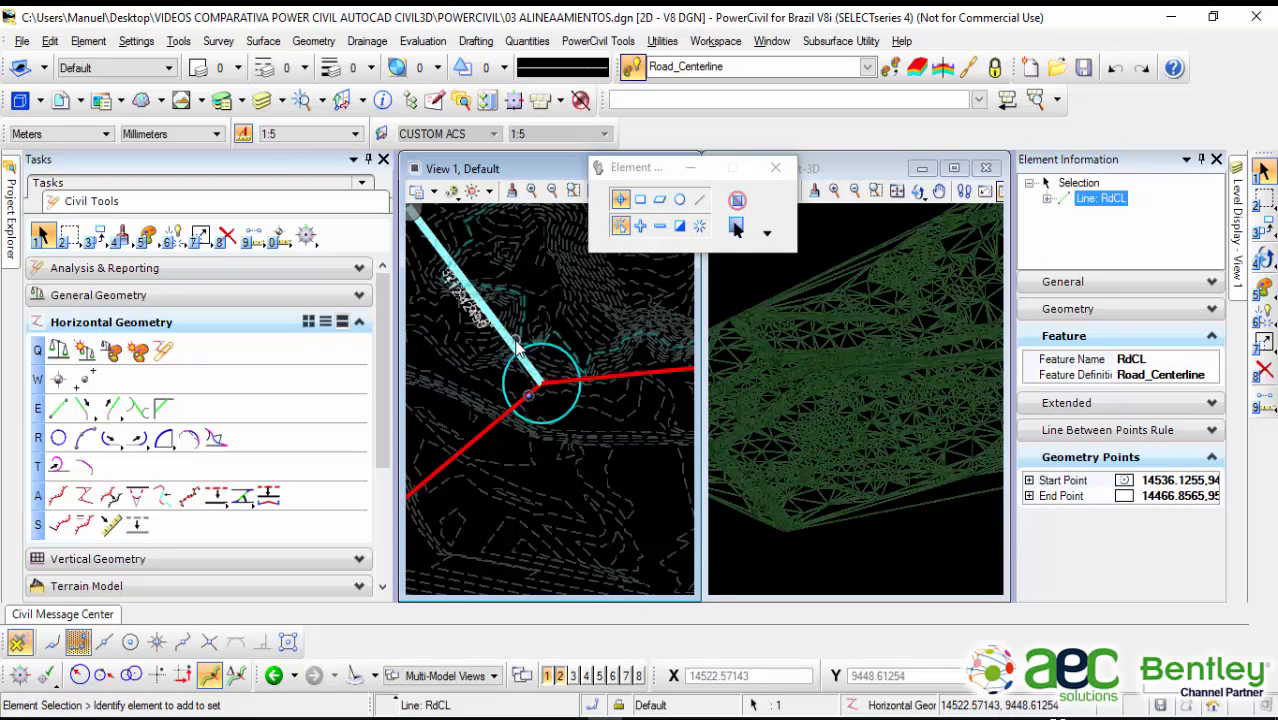
scroll(511, 298, "down", 2)
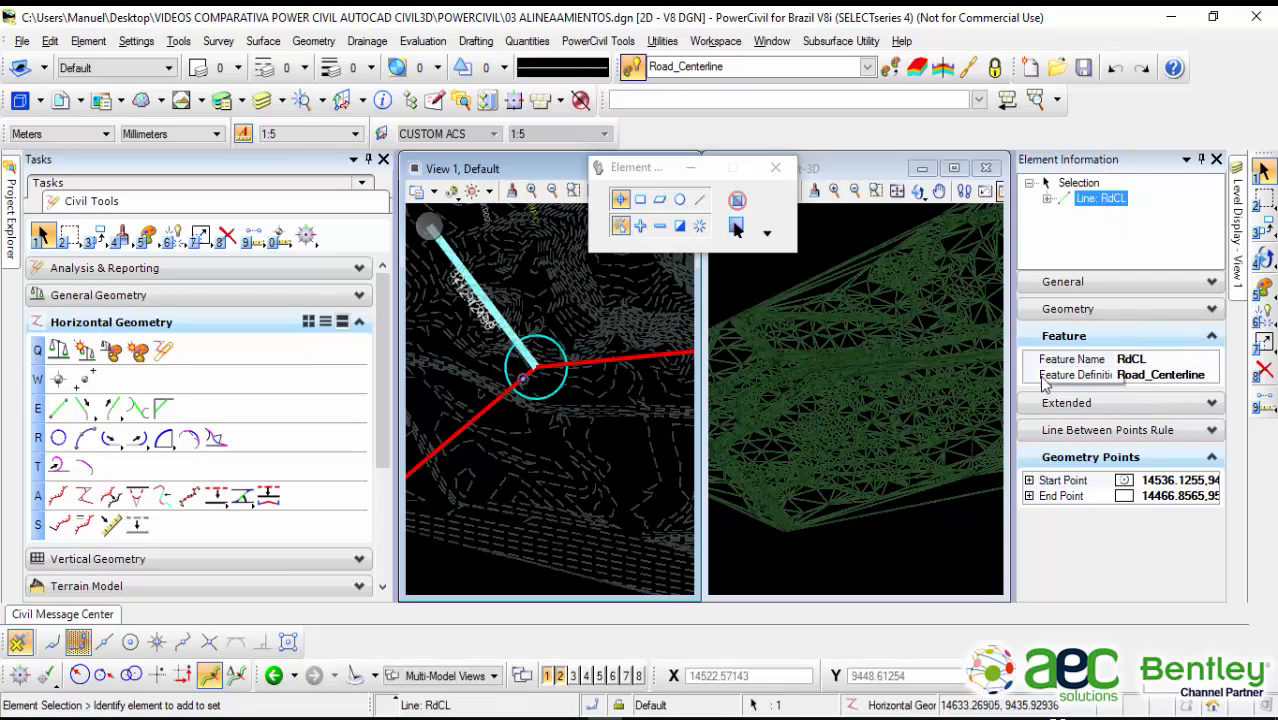
left_click(1133, 312)
left_click(1130, 287)
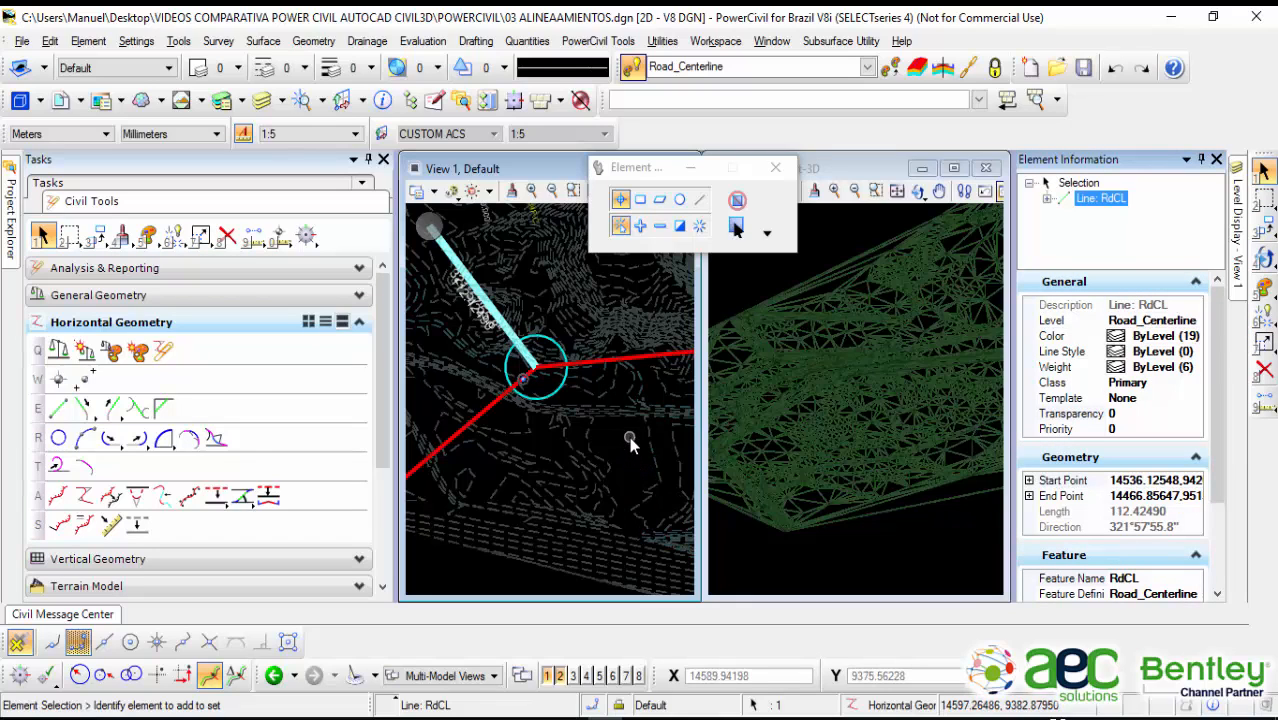
left_click_drag(1213, 357, 1214, 487)
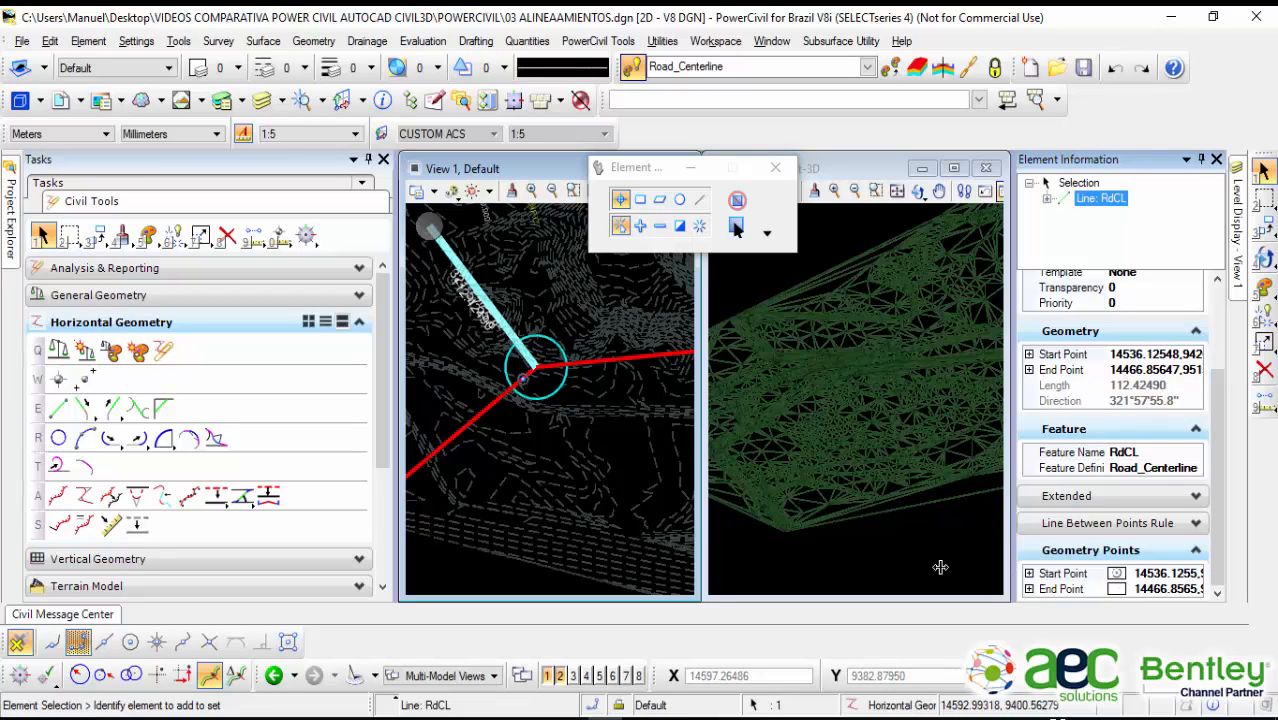
Step: Inspect how the centerlines attach at the circle's center, check the properties of line EJE 1, and clear the selection
middle_click_drag(596, 412, 613, 431)
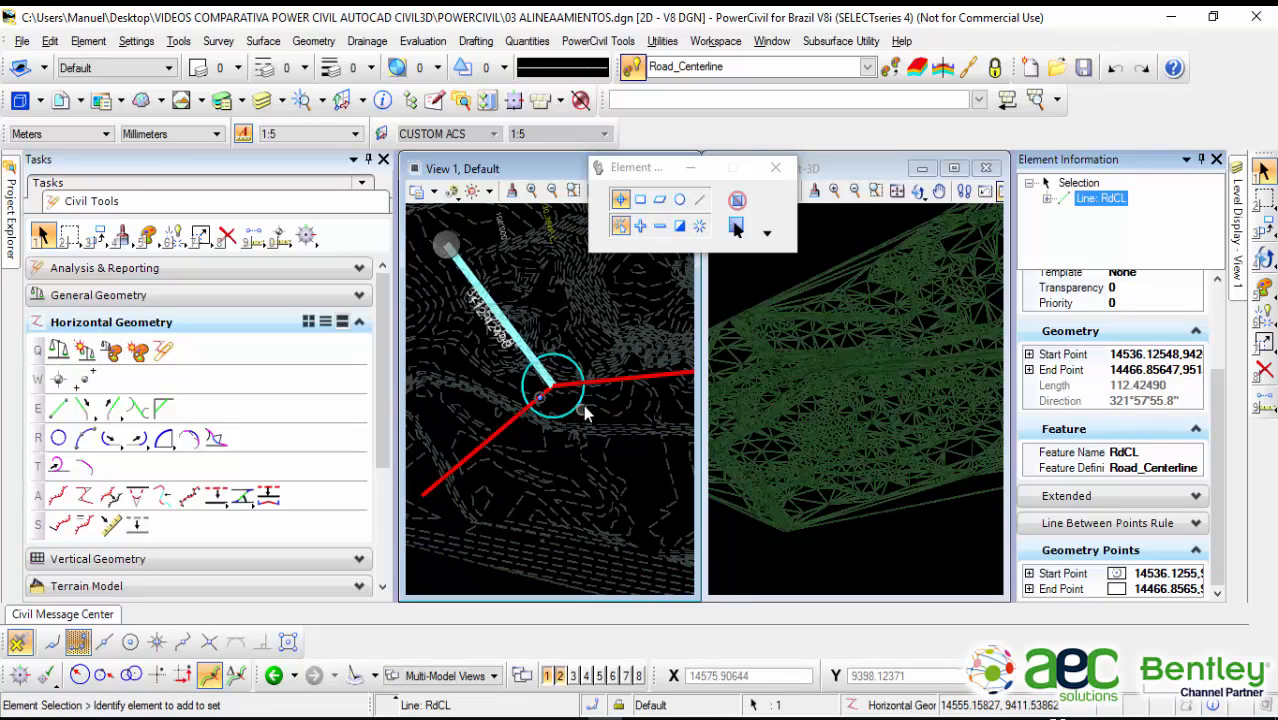
scroll(566, 397, "up", 3)
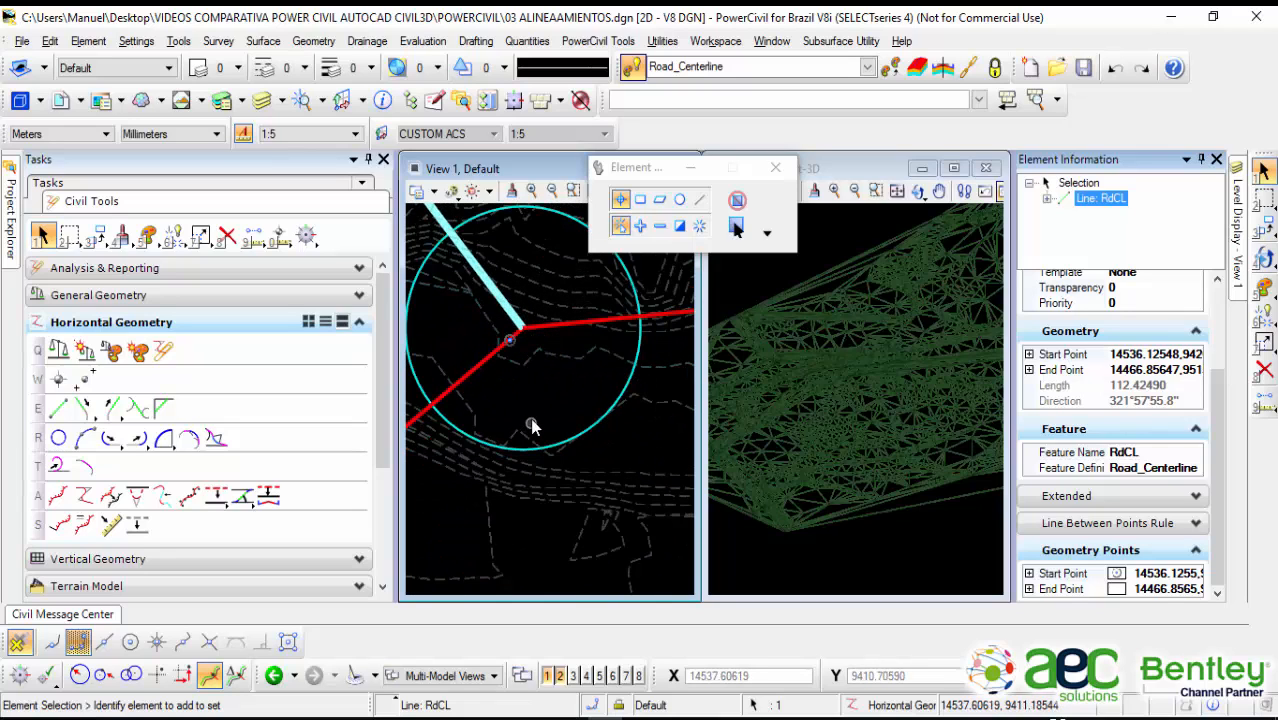
mouse_move(502, 352)
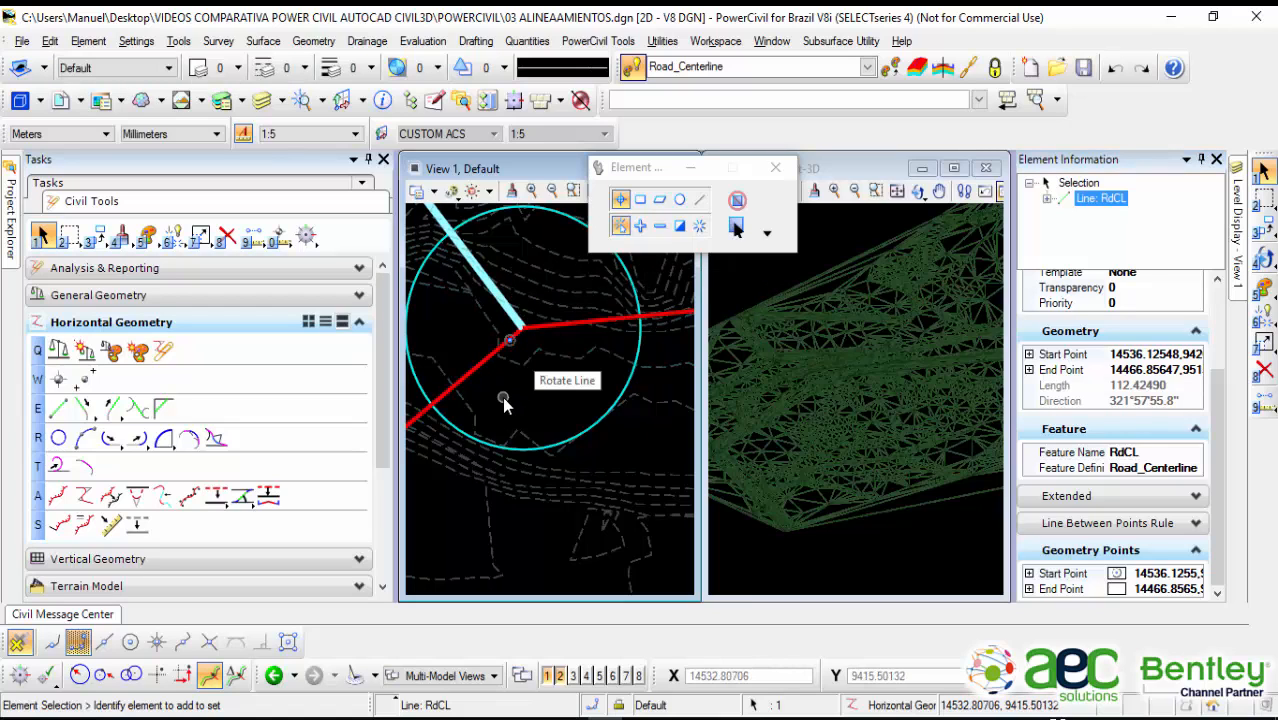
left_click(557, 396)
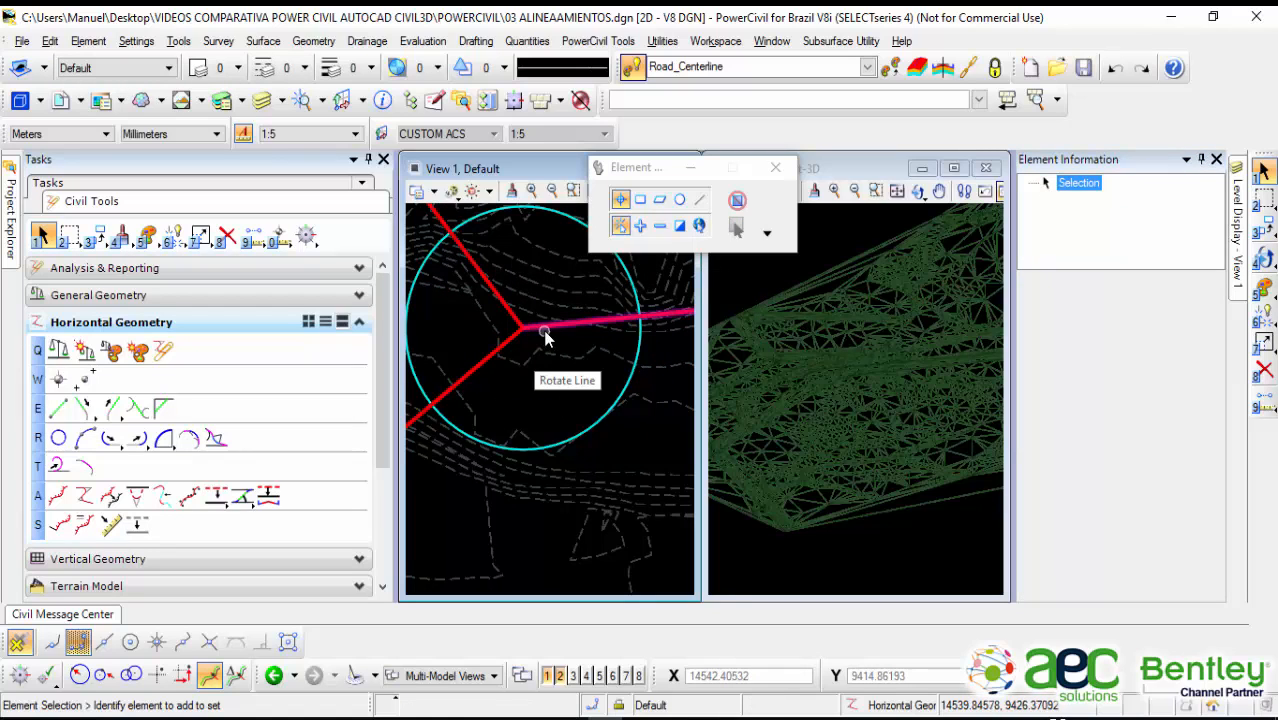
left_click(543, 328)
left_click(531, 385)
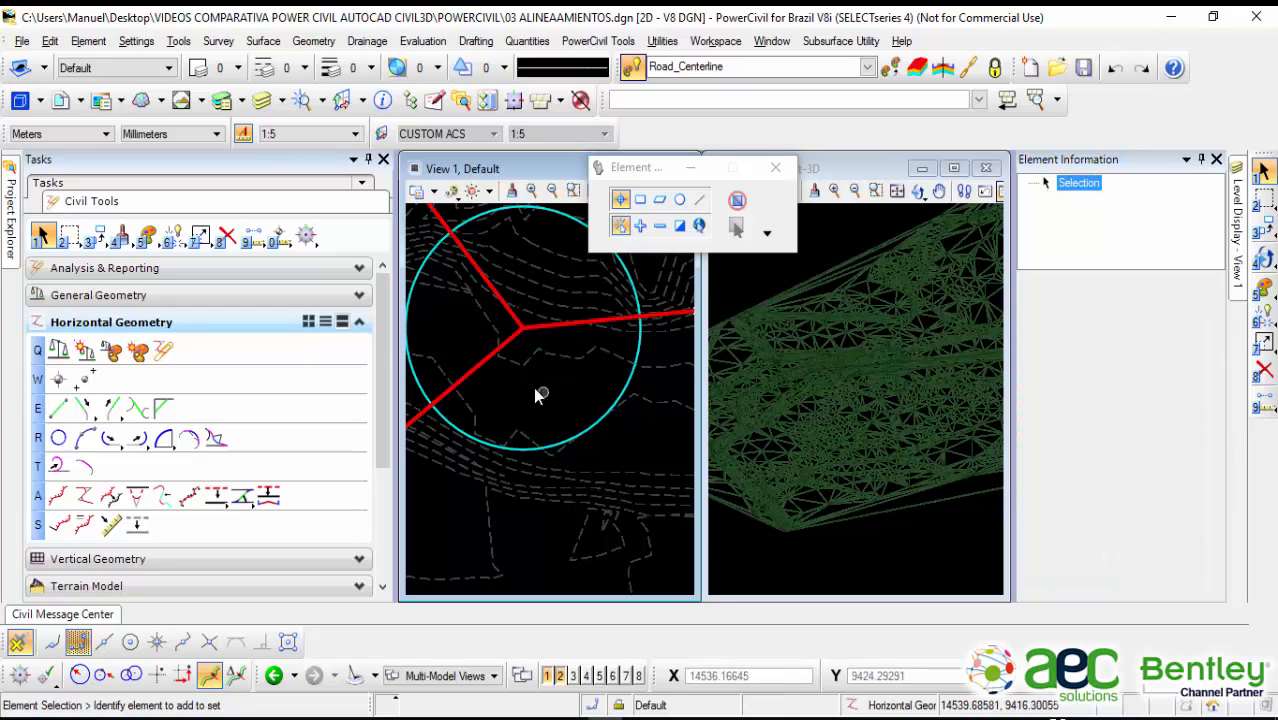
left_click(475, 368)
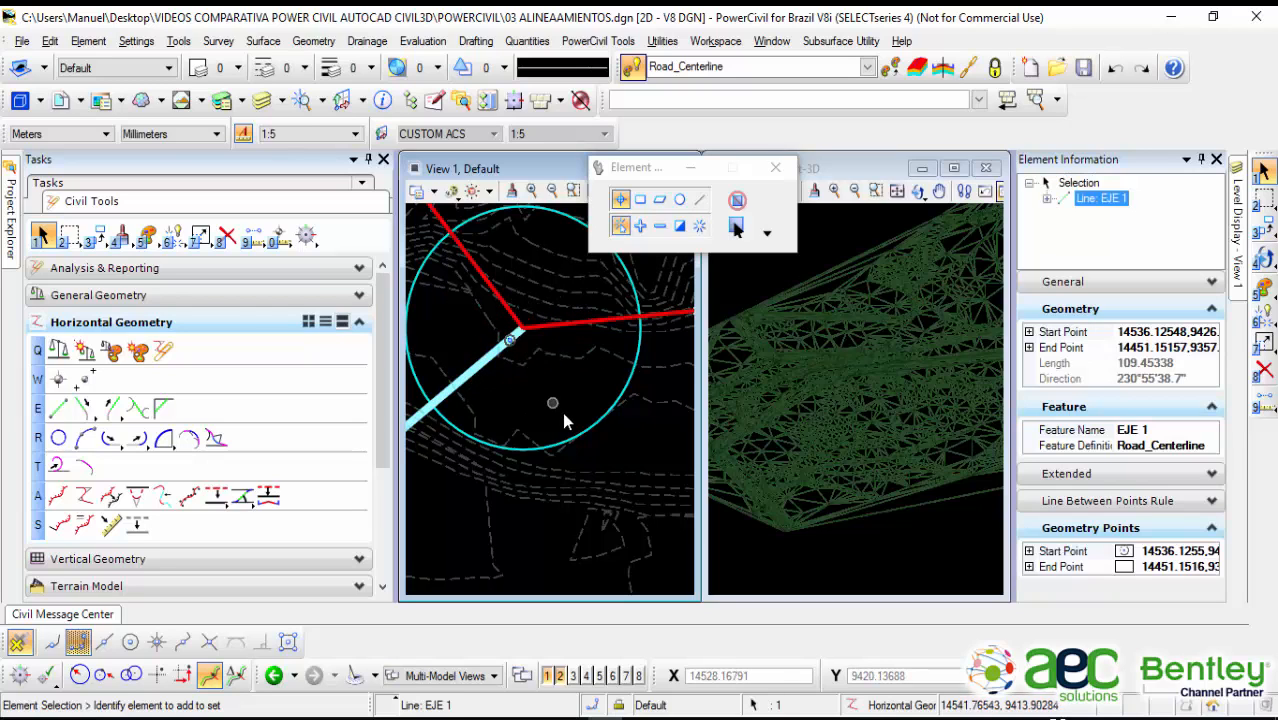
scroll(560, 409, "down", 1)
left_click(563, 400)
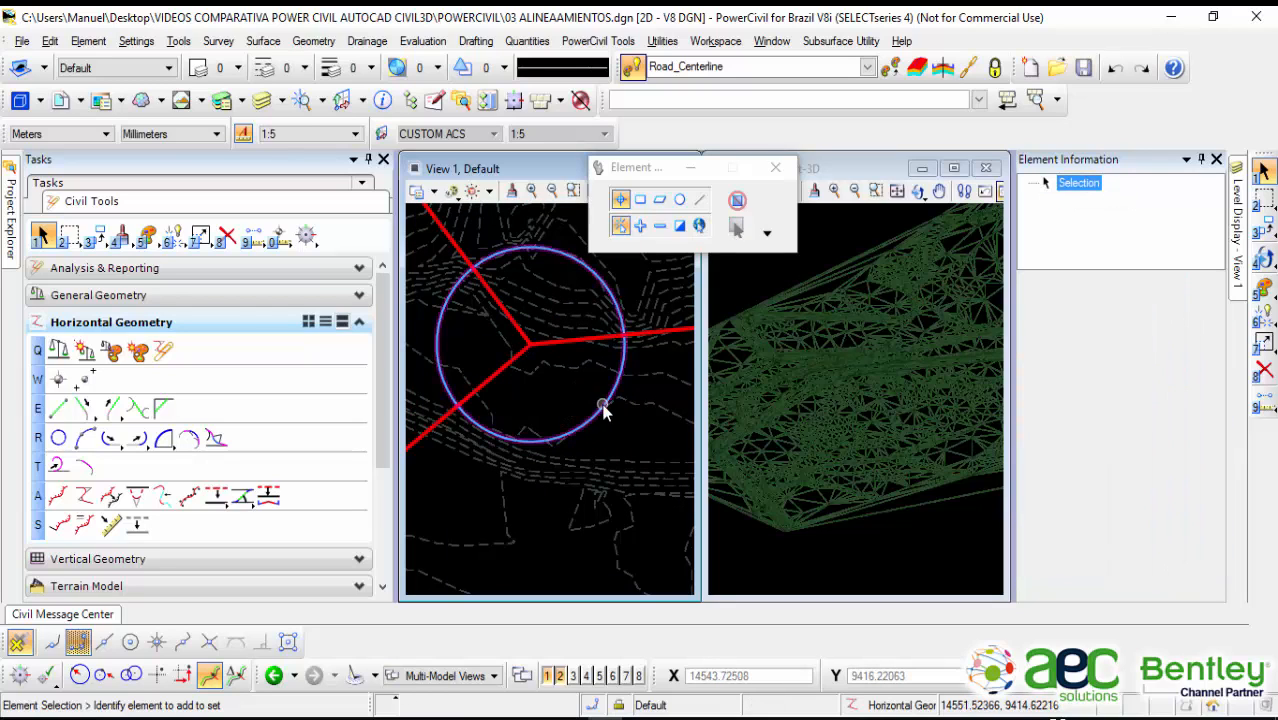
Step: Move the 20 m circle northeast by its center point to about X 14558.32, Y 9442.23, and clear the selection
left_click(607, 396)
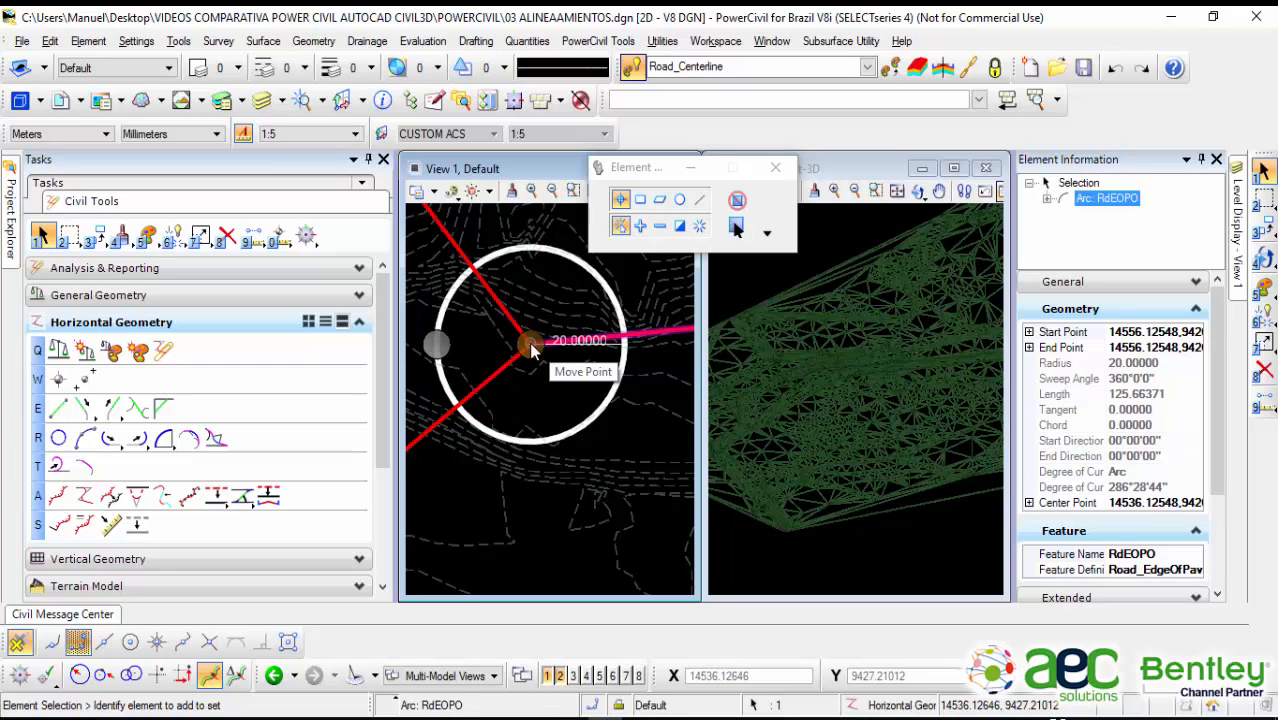
left_click_drag(529, 342, 549, 393)
scroll(549, 393, "down", 3)
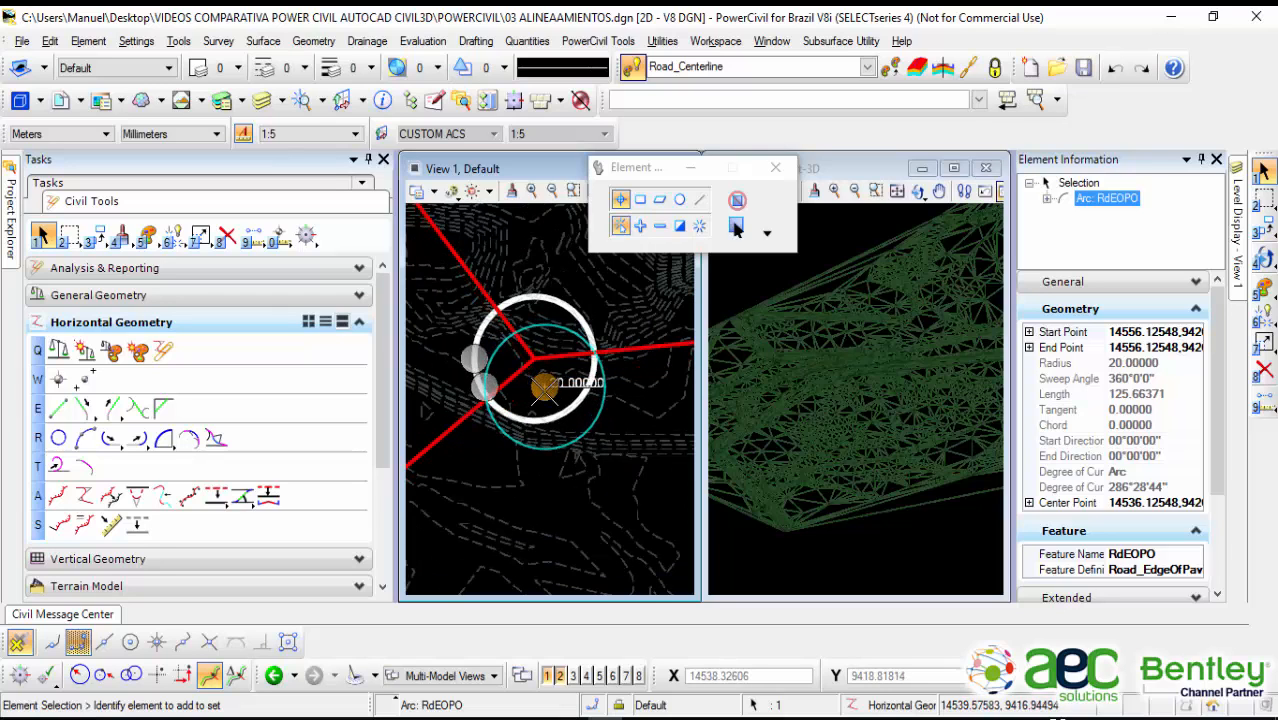
middle_click_drag(586, 318, 526, 374)
left_click(541, 363)
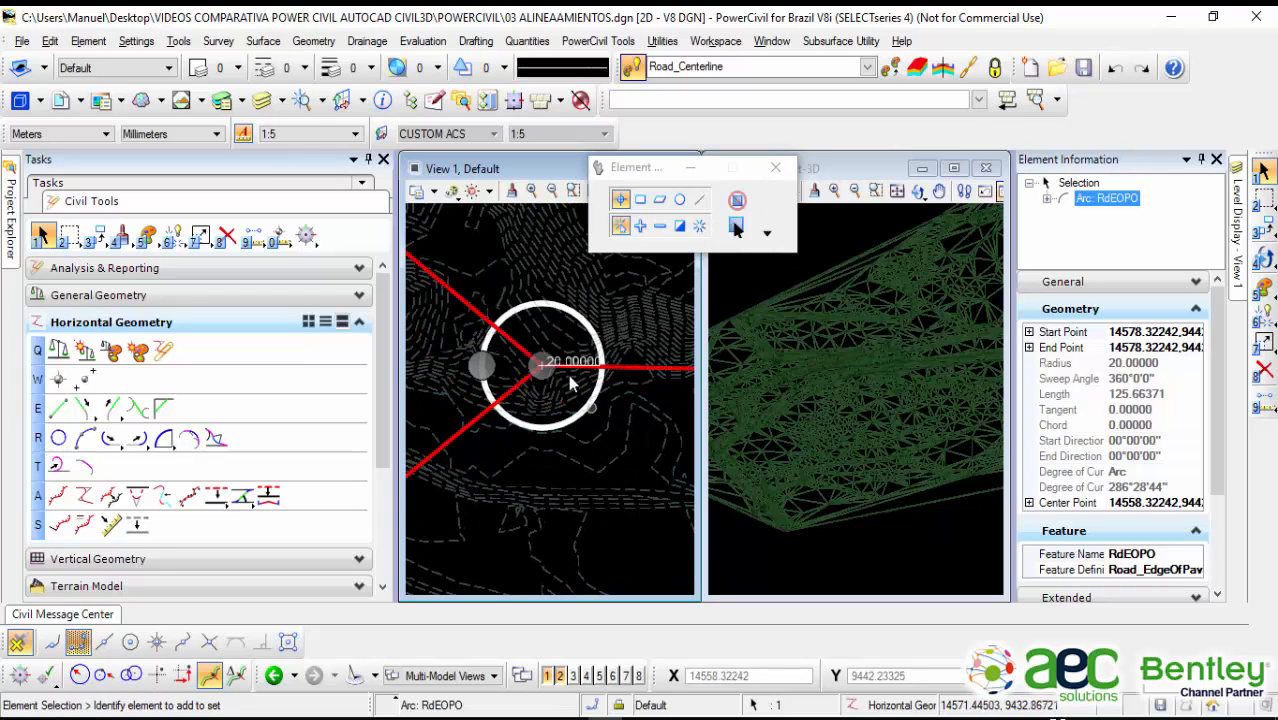
left_click(636, 460)
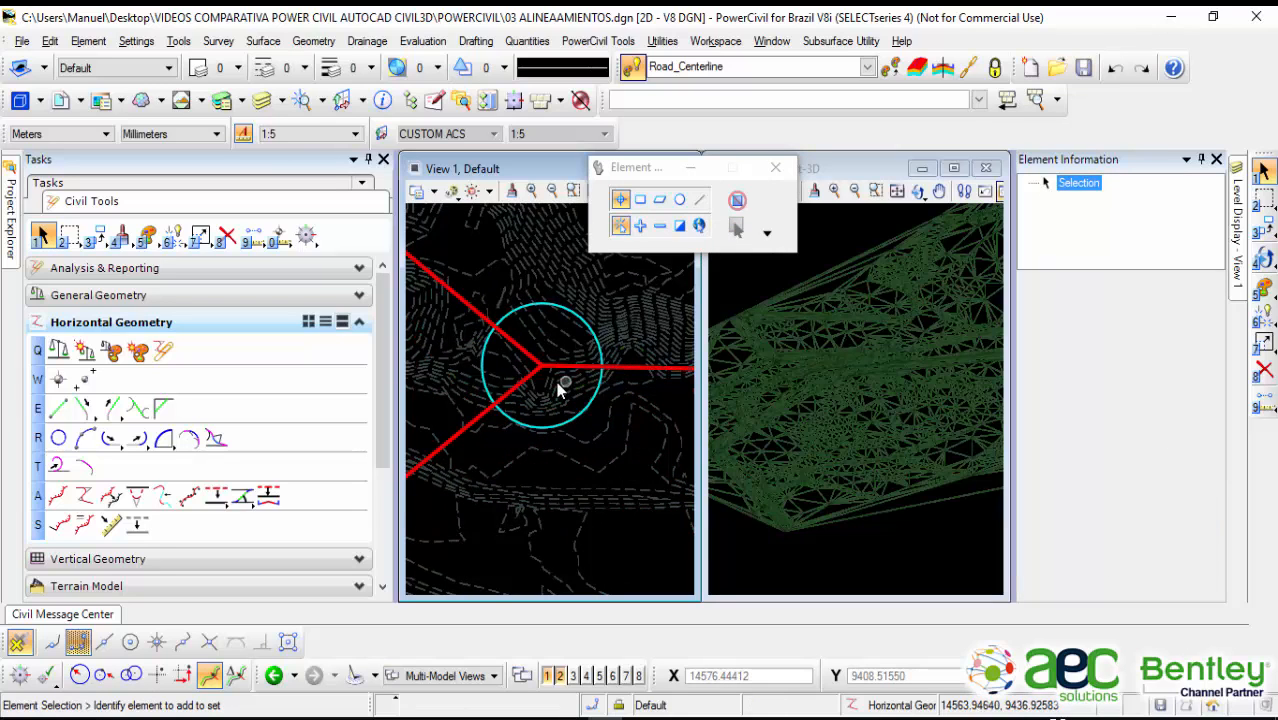
Step: Examine the centerlines at the moved circle's center and check the snapped start point of the east centerline
scroll(555, 380, "up", 1)
scroll(556, 386, "down", 4)
scroll(557, 395, "up", 1)
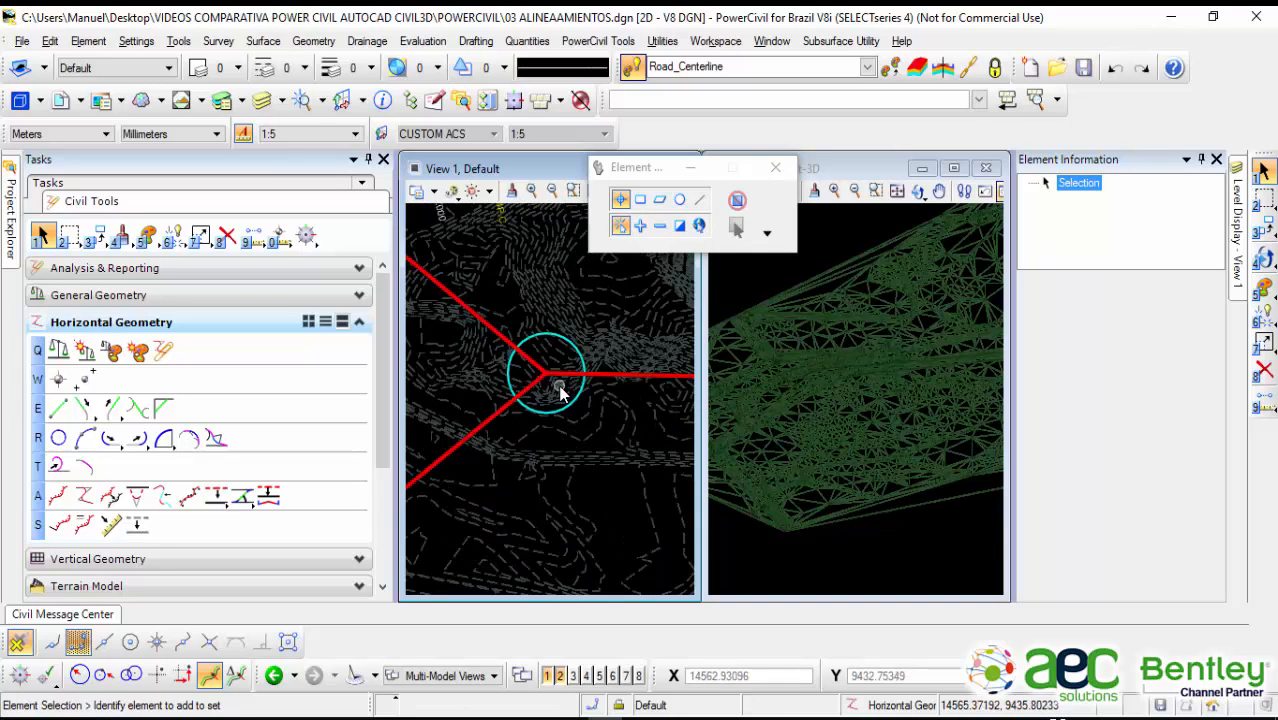
scroll(558, 388, "down", 1)
scroll(558, 382, "up", 2)
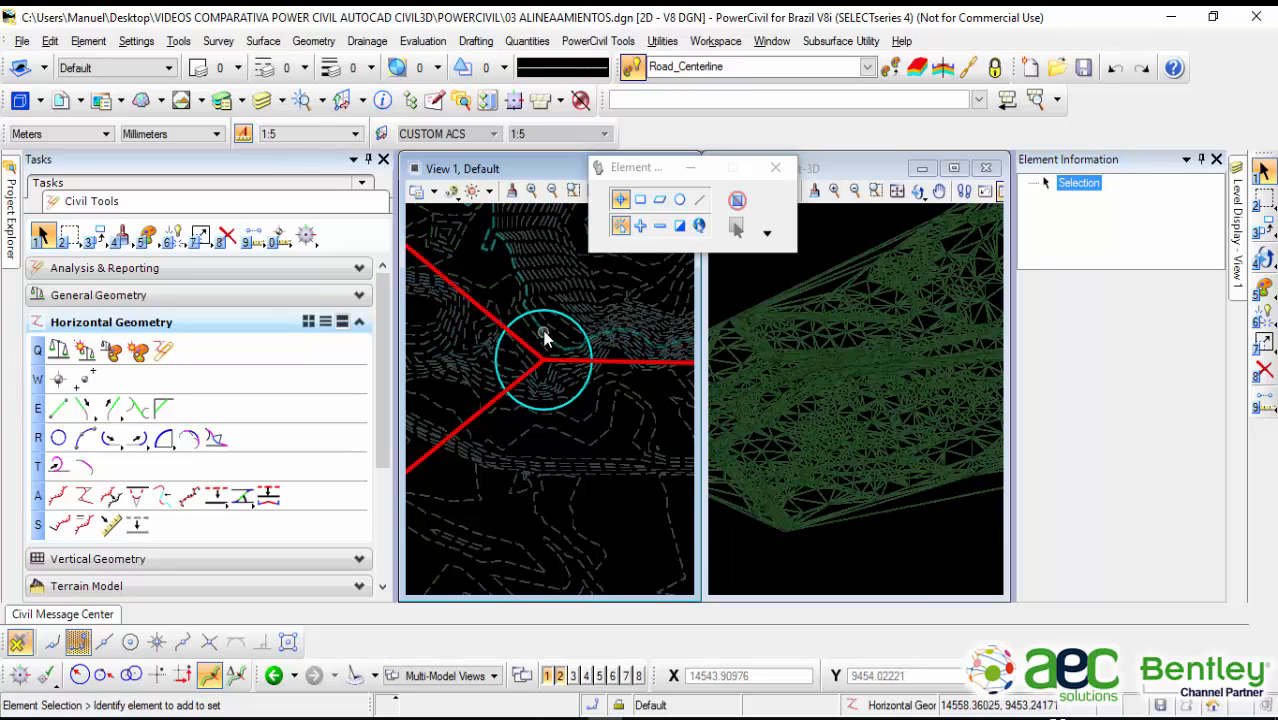
scroll(556, 367, "up", 3)
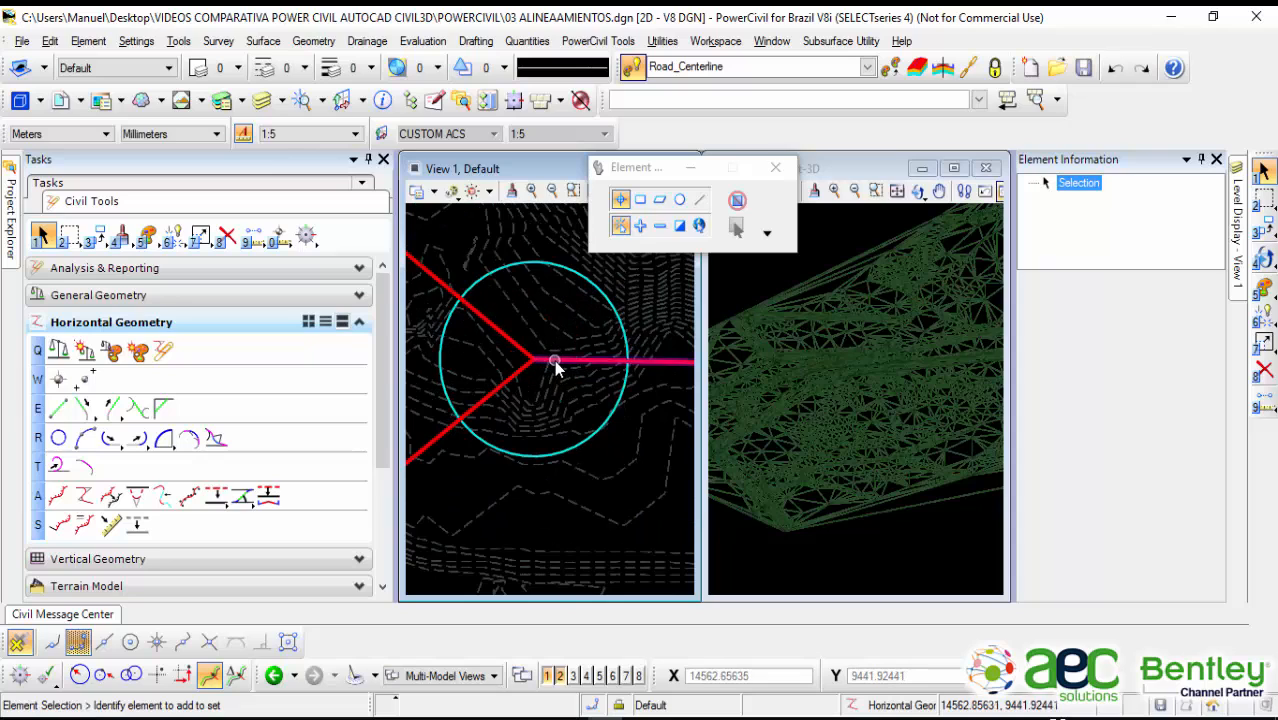
scroll(554, 360, "down", 1)
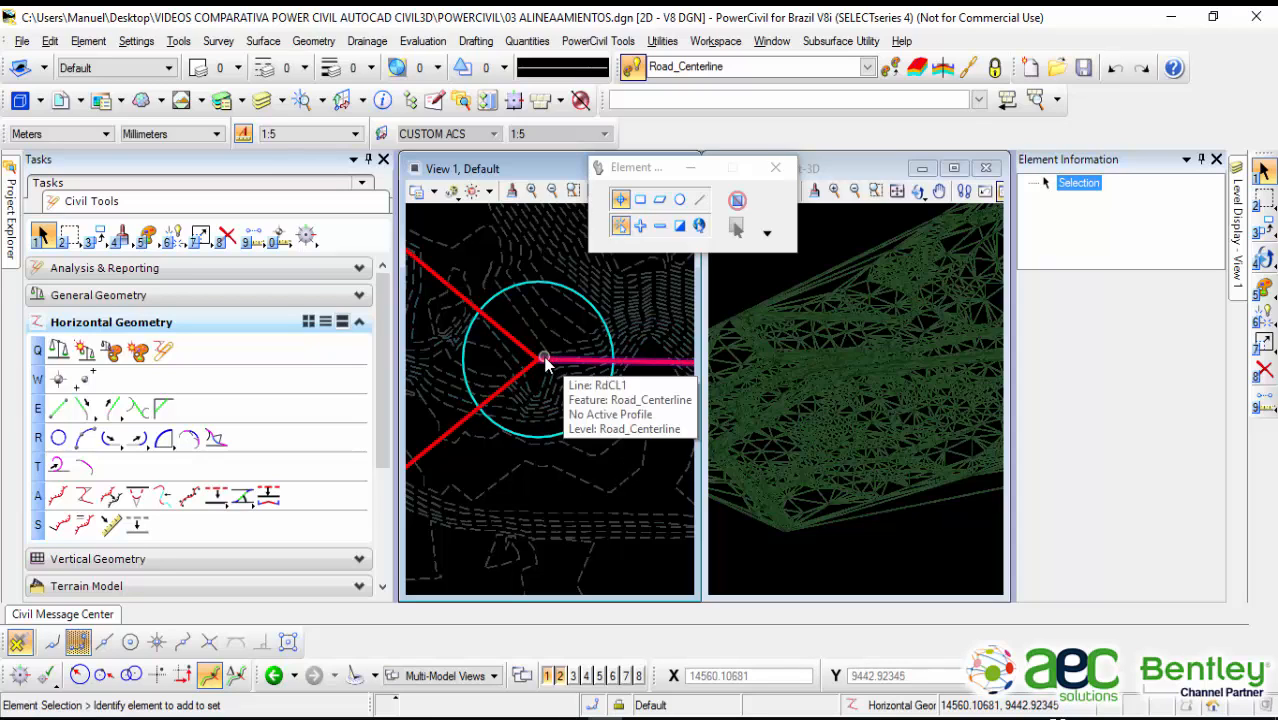
left_click(643, 361)
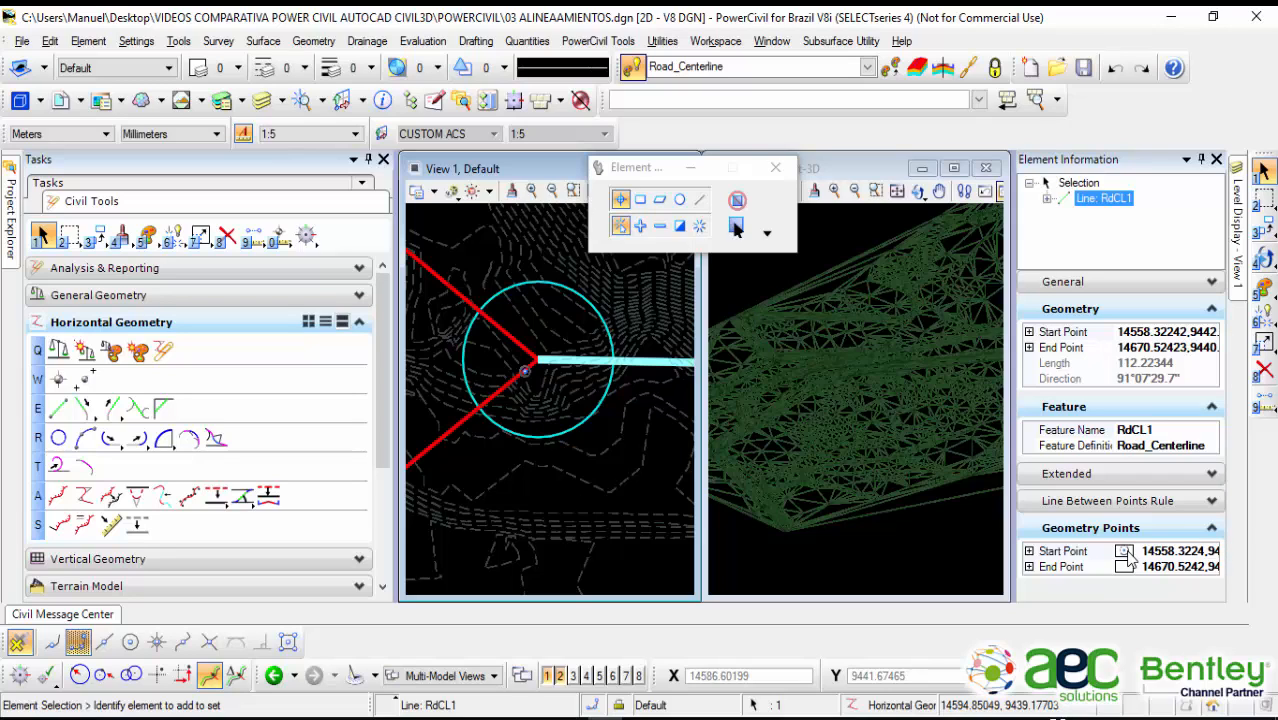
left_click(640, 485)
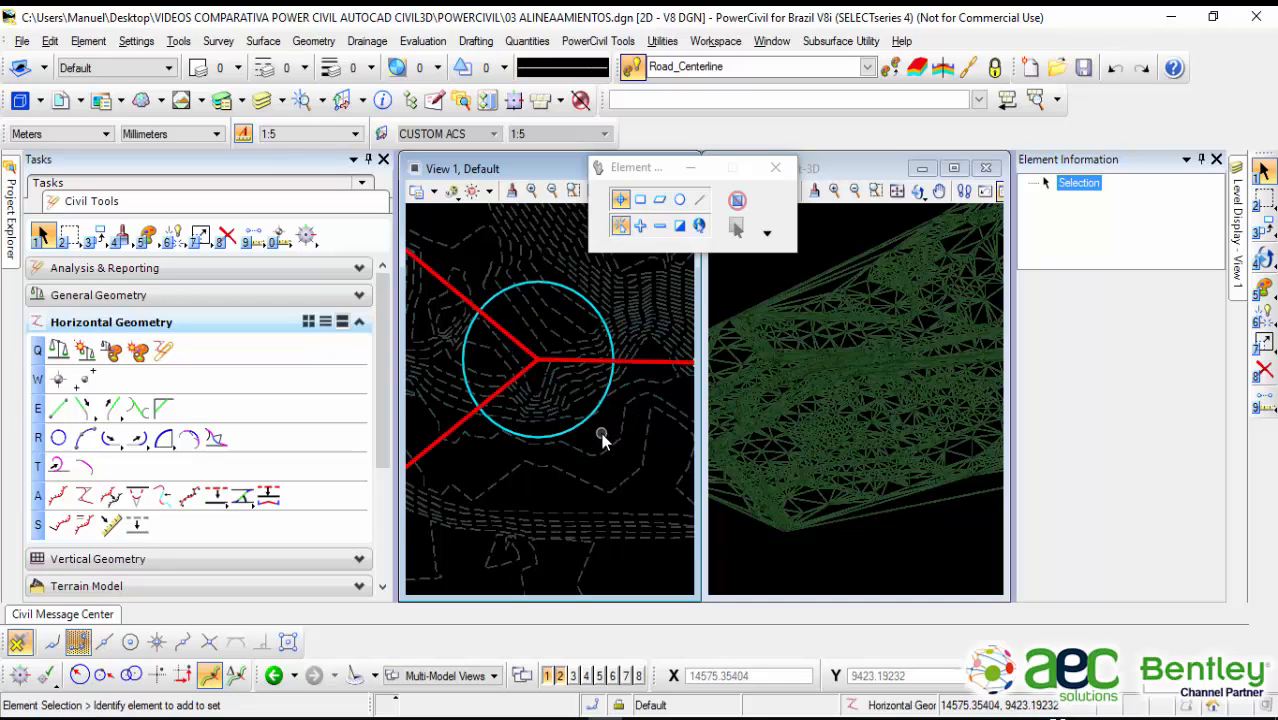
Step: Select the northwest centerline to review its start and end point properties, and clear the selection
scroll(600, 437, "down", 5)
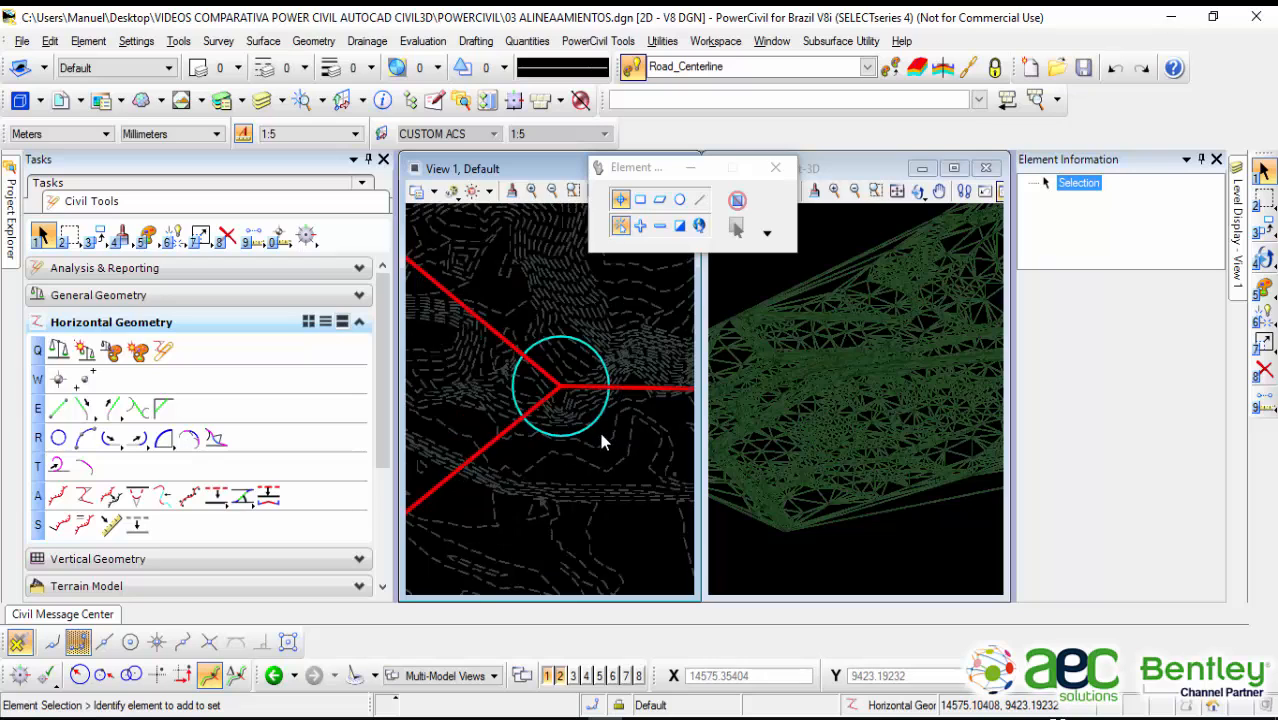
scroll(465, 322, "up", 2)
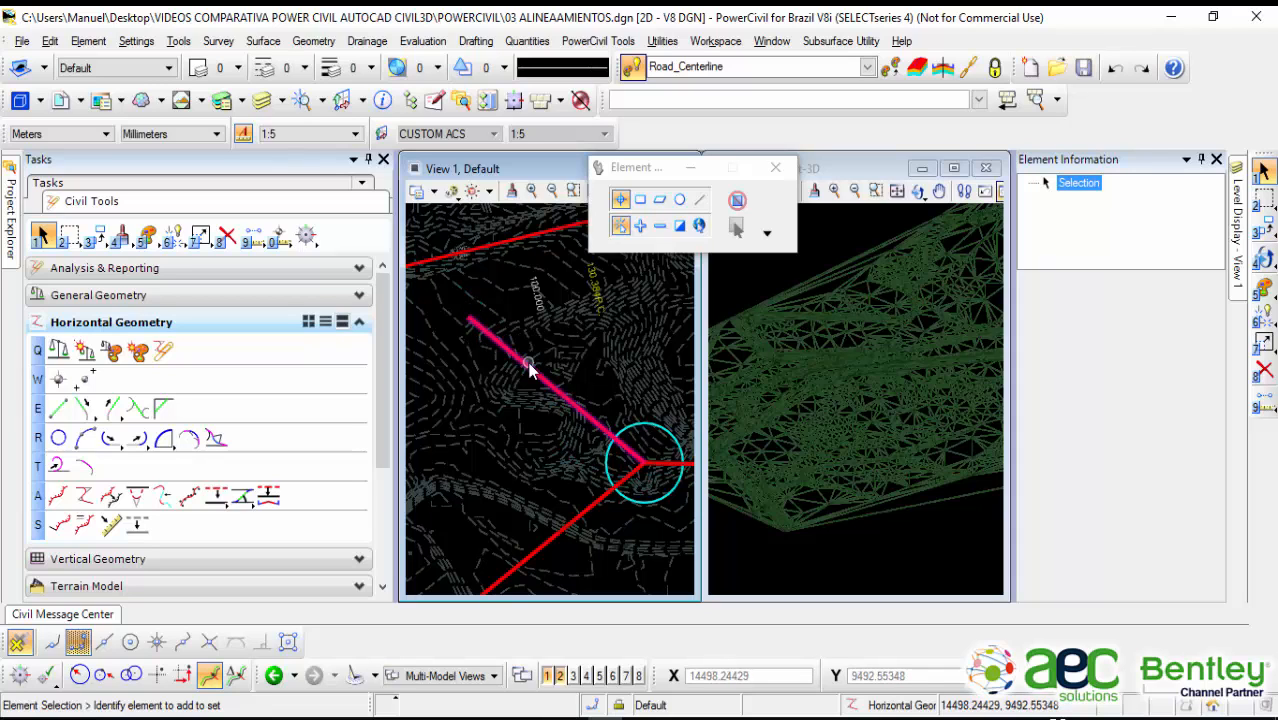
left_click(547, 388)
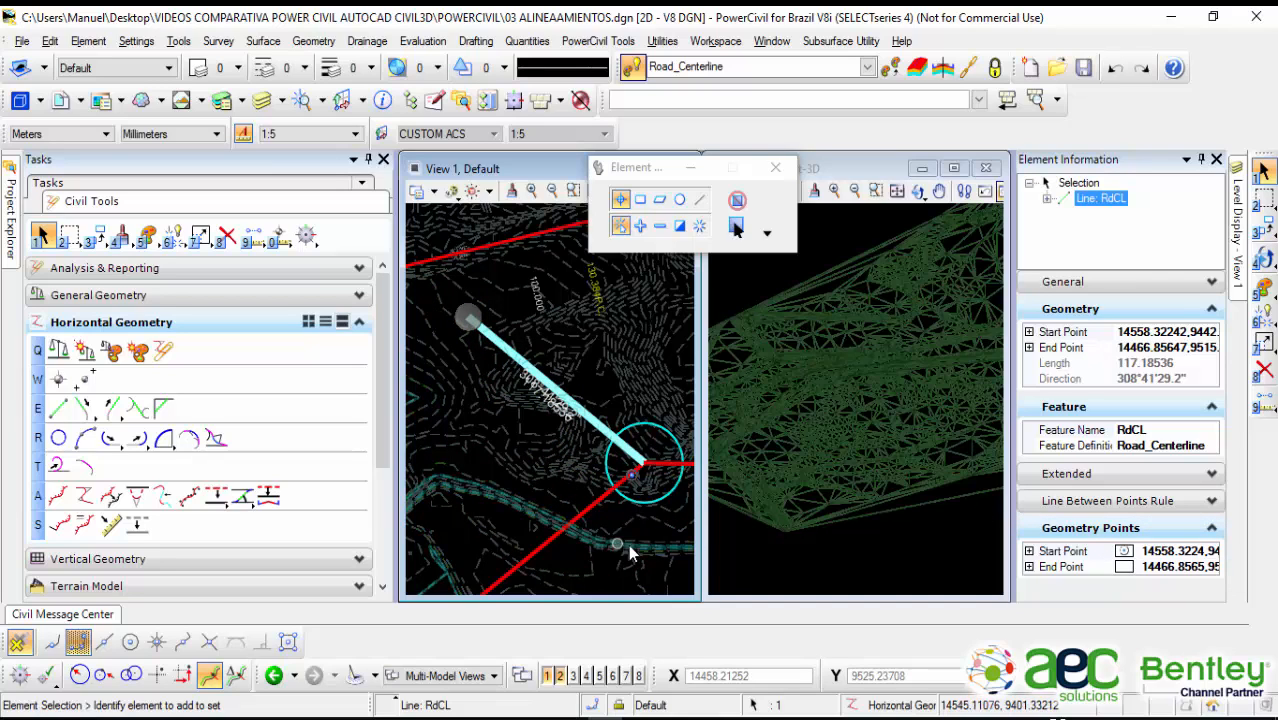
left_click(607, 575)
Step: Set the active feature definition to Road_EdgeOfPavement_Inside
middle_click_drag(623, 470, 545, 459)
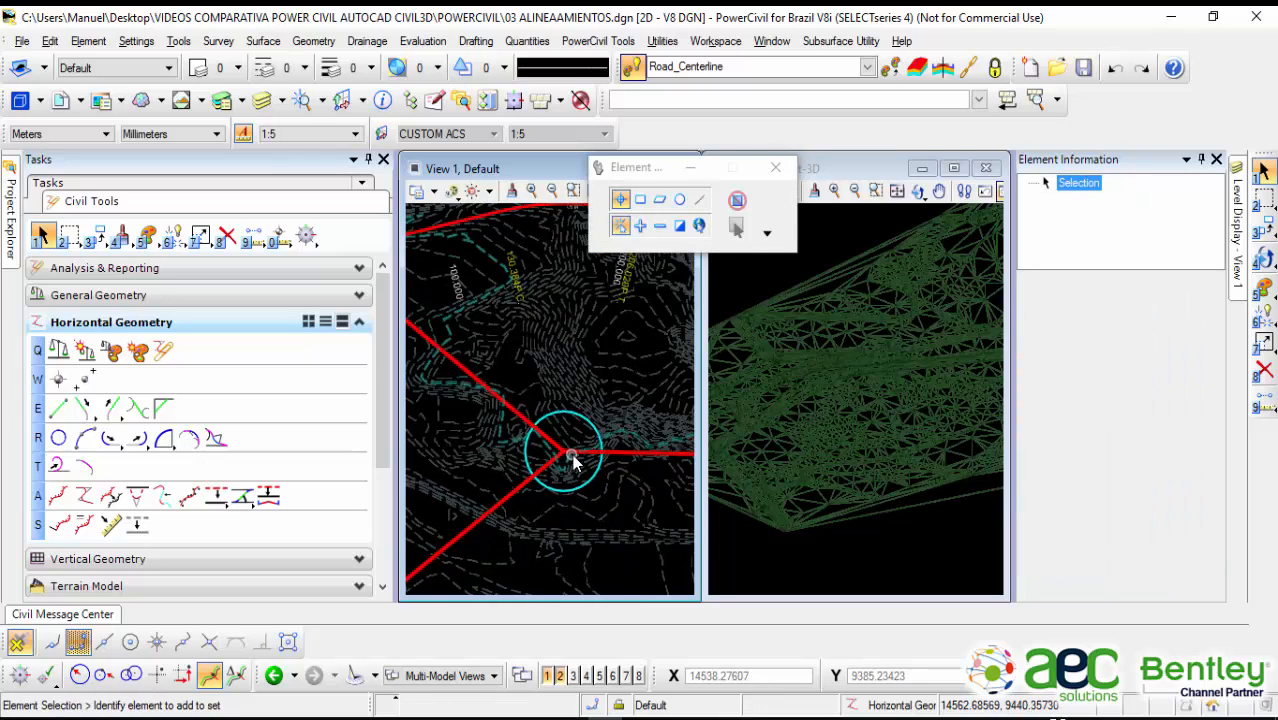
scroll(573, 460, "up", 2)
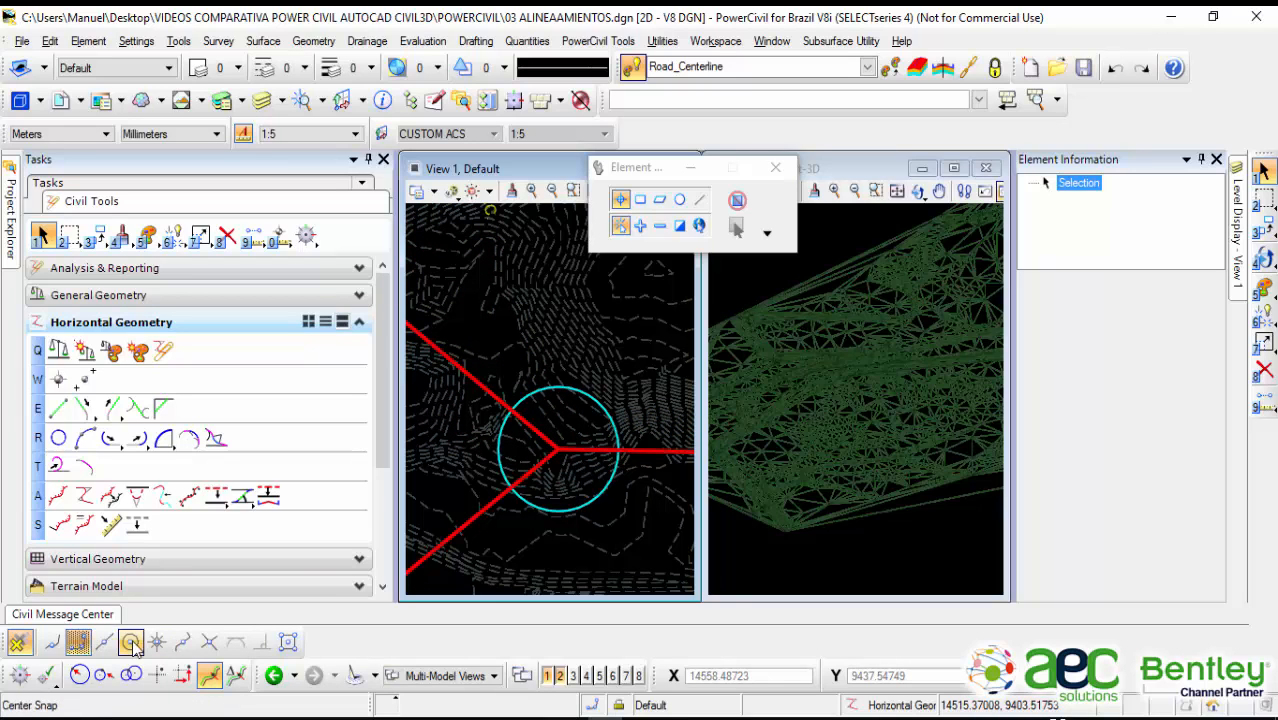
scroll(562, 451, "down", 2)
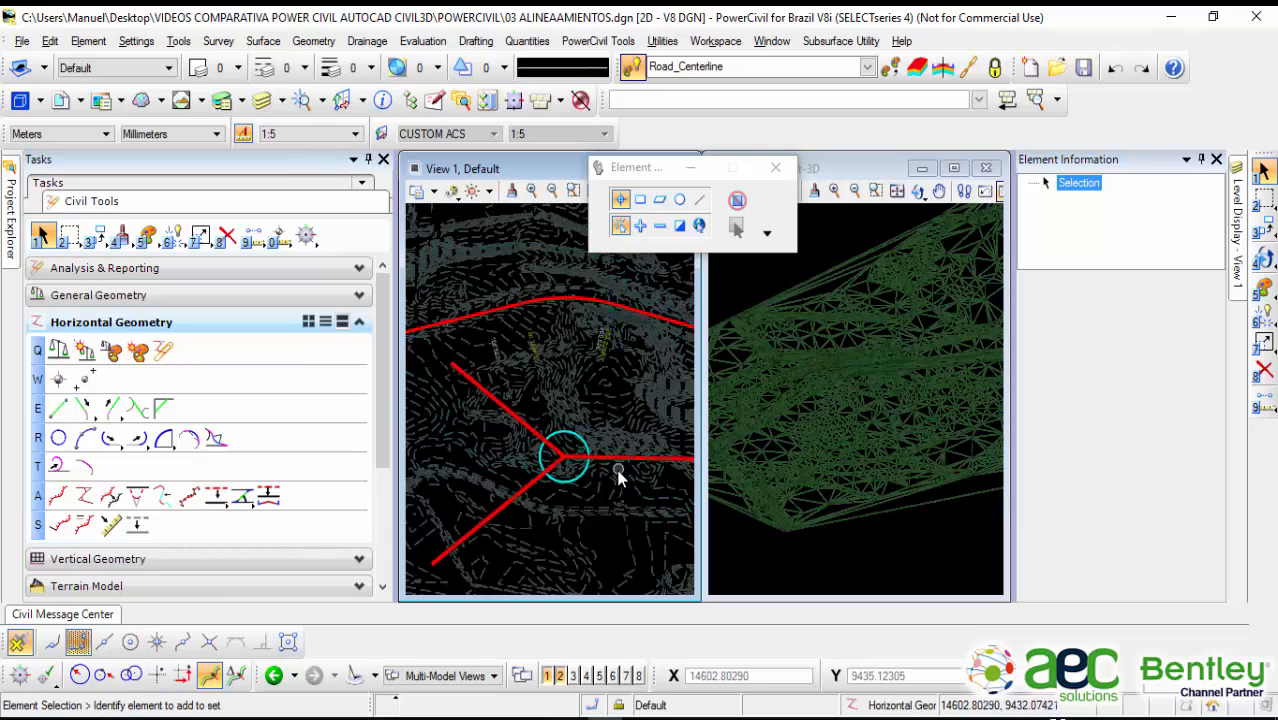
scroll(522, 413, "up", 1)
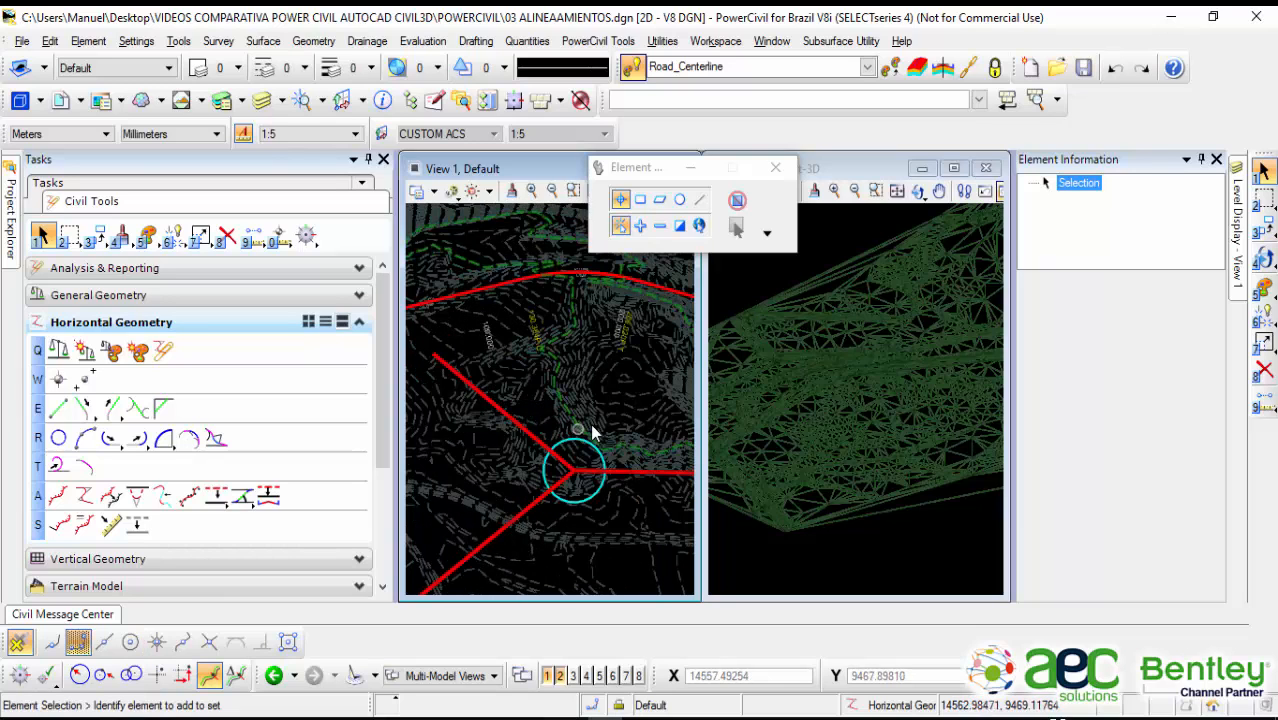
scroll(598, 437, "up", 1)
middle_click_drag(598, 437, 572, 390)
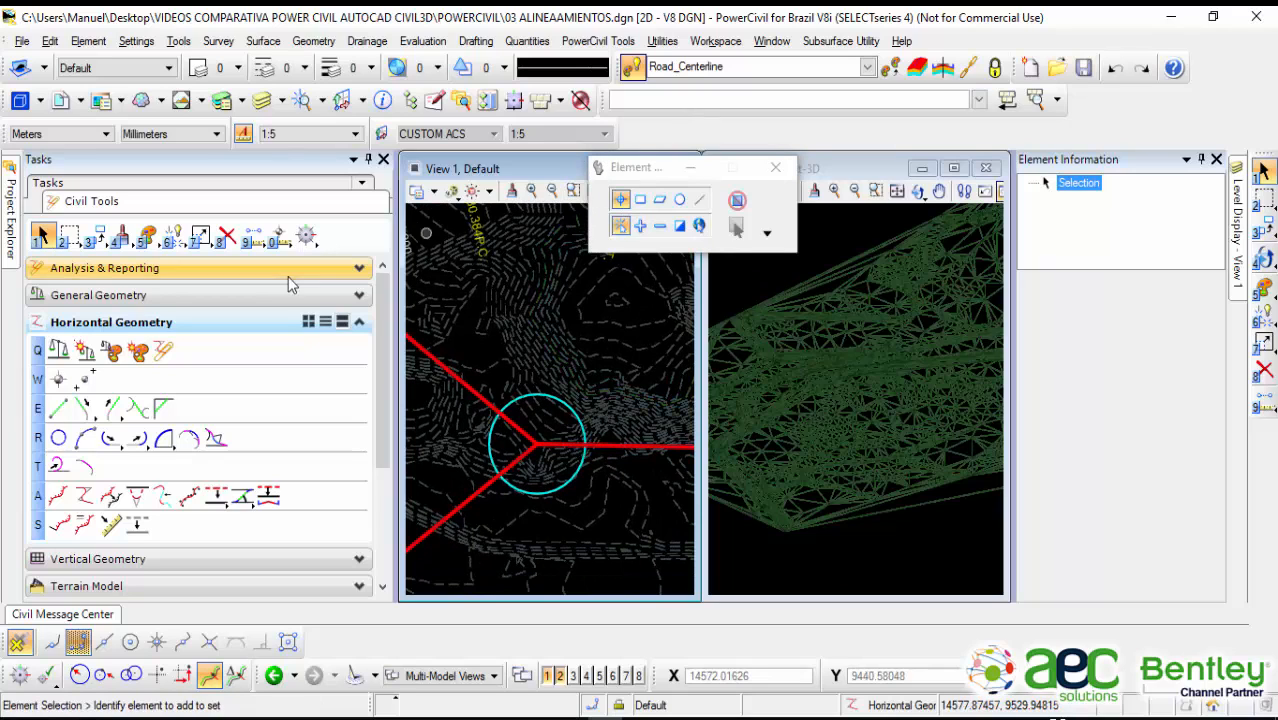
left_click(867, 66)
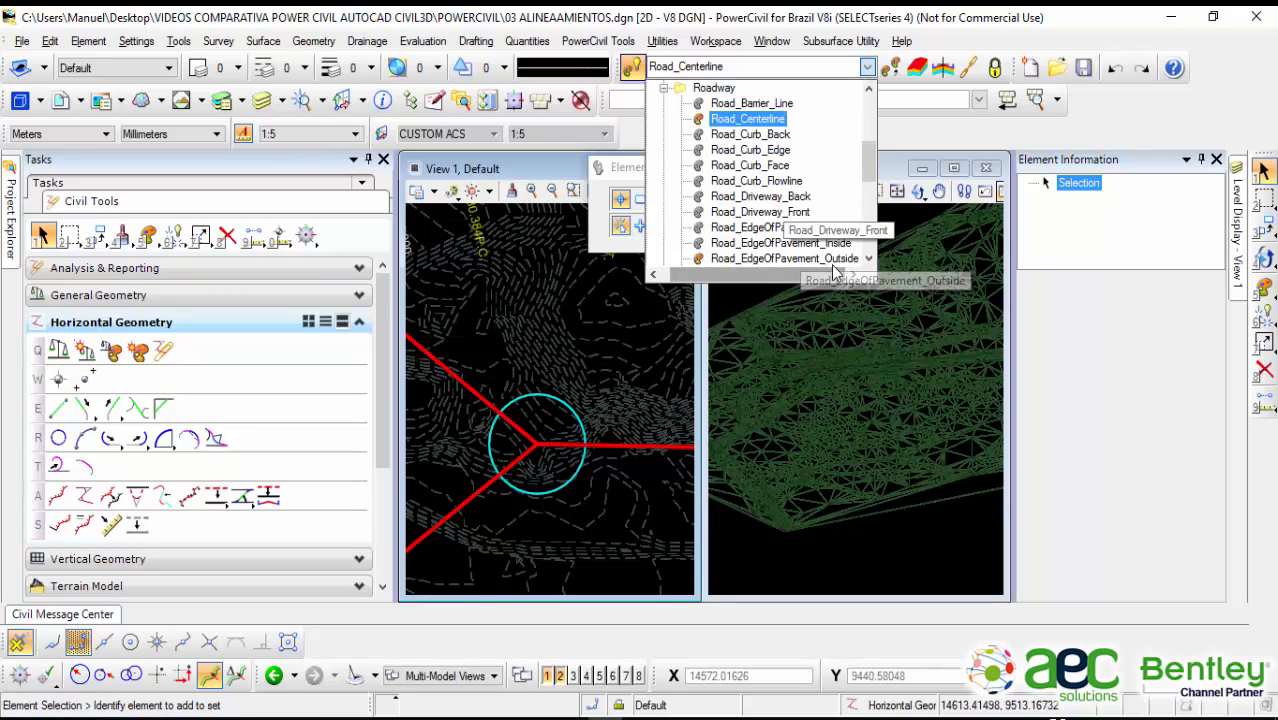
left_click(757, 244)
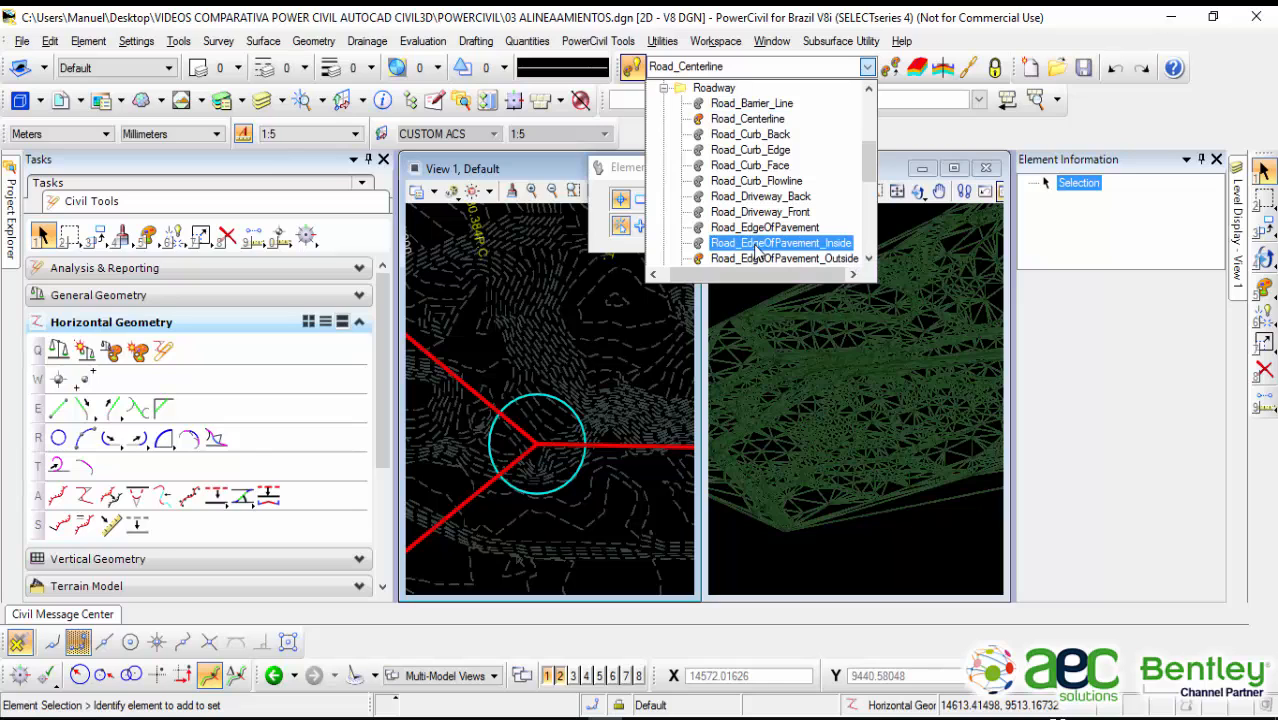
left_click(757, 244)
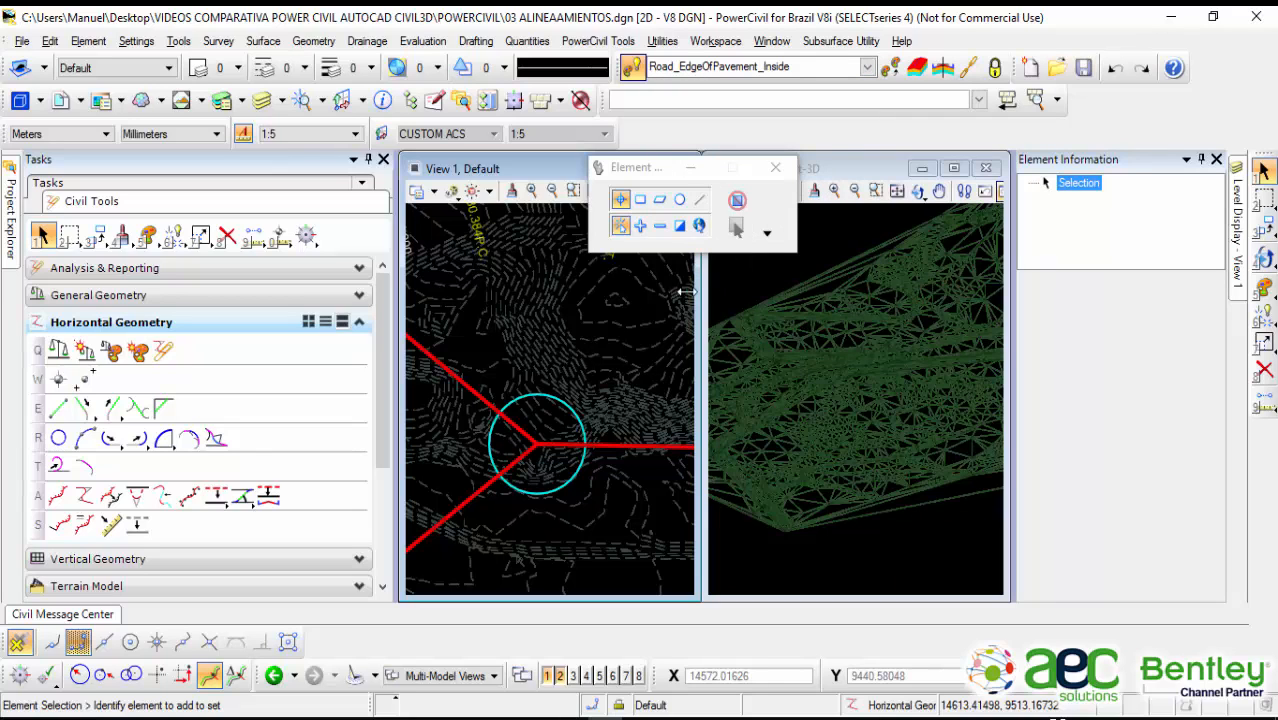
scroll(569, 477, "up", 4)
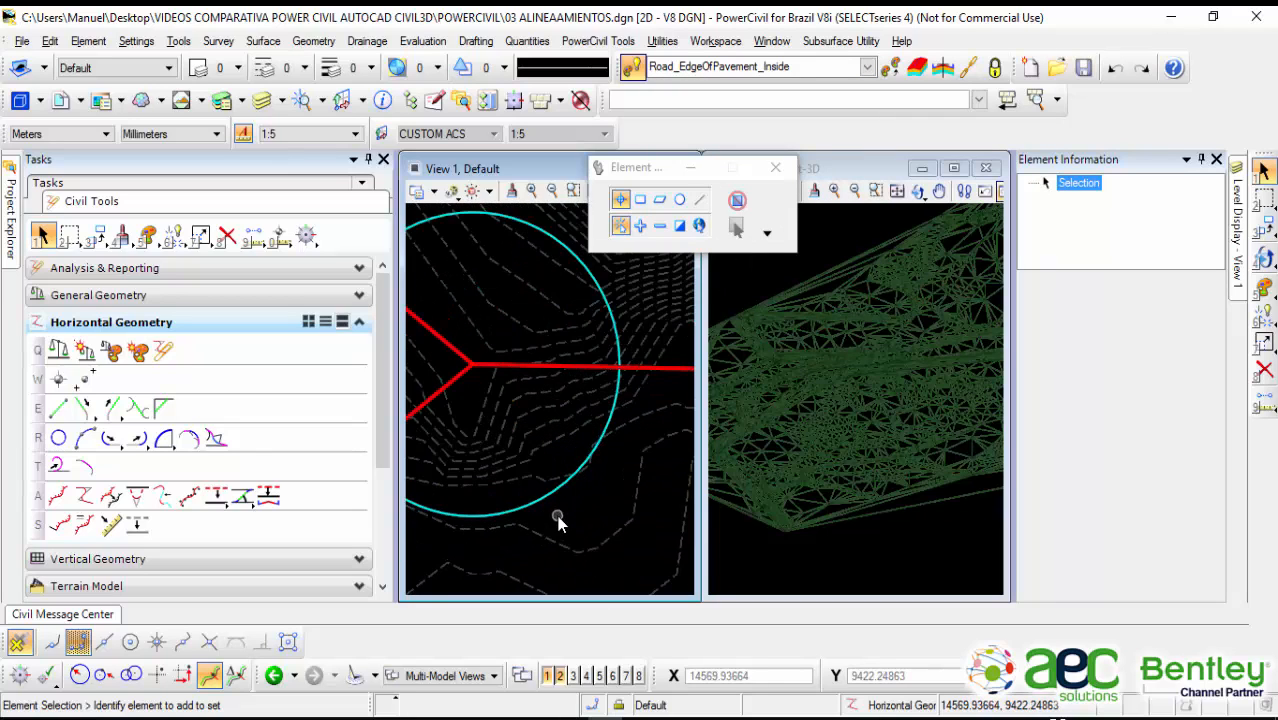
mouse_move(555, 498)
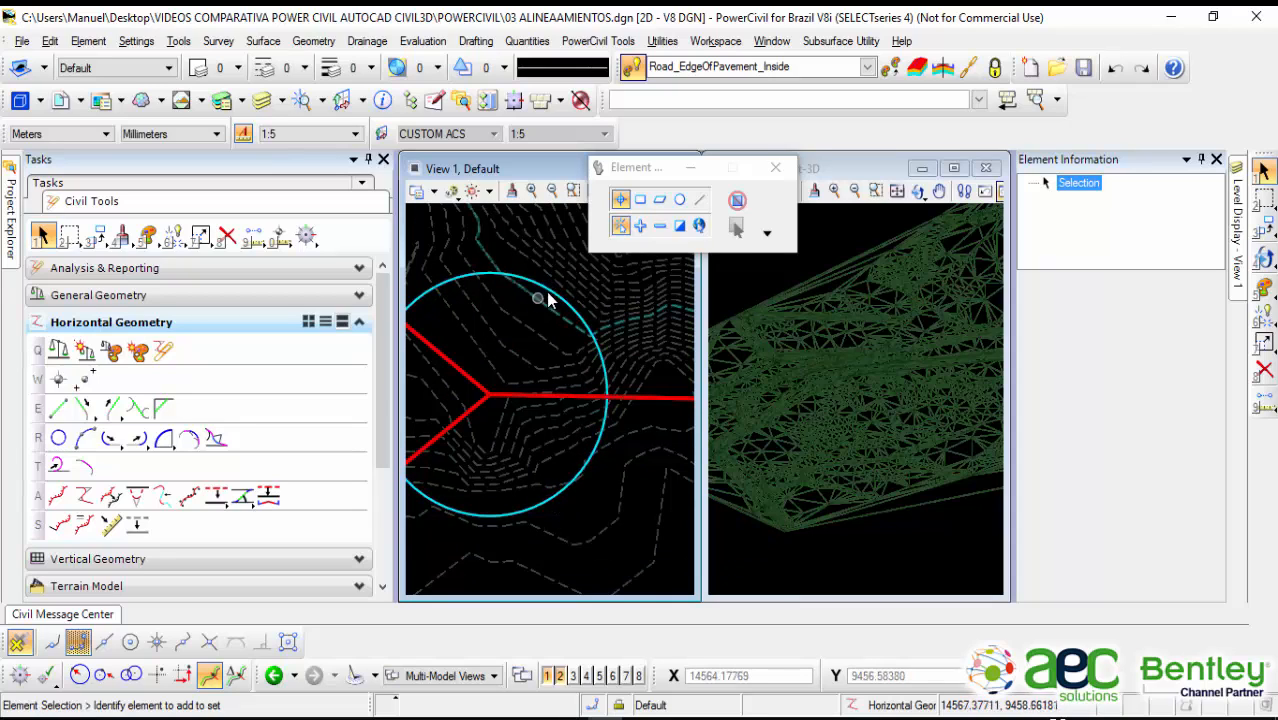
mouse_move(549, 297)
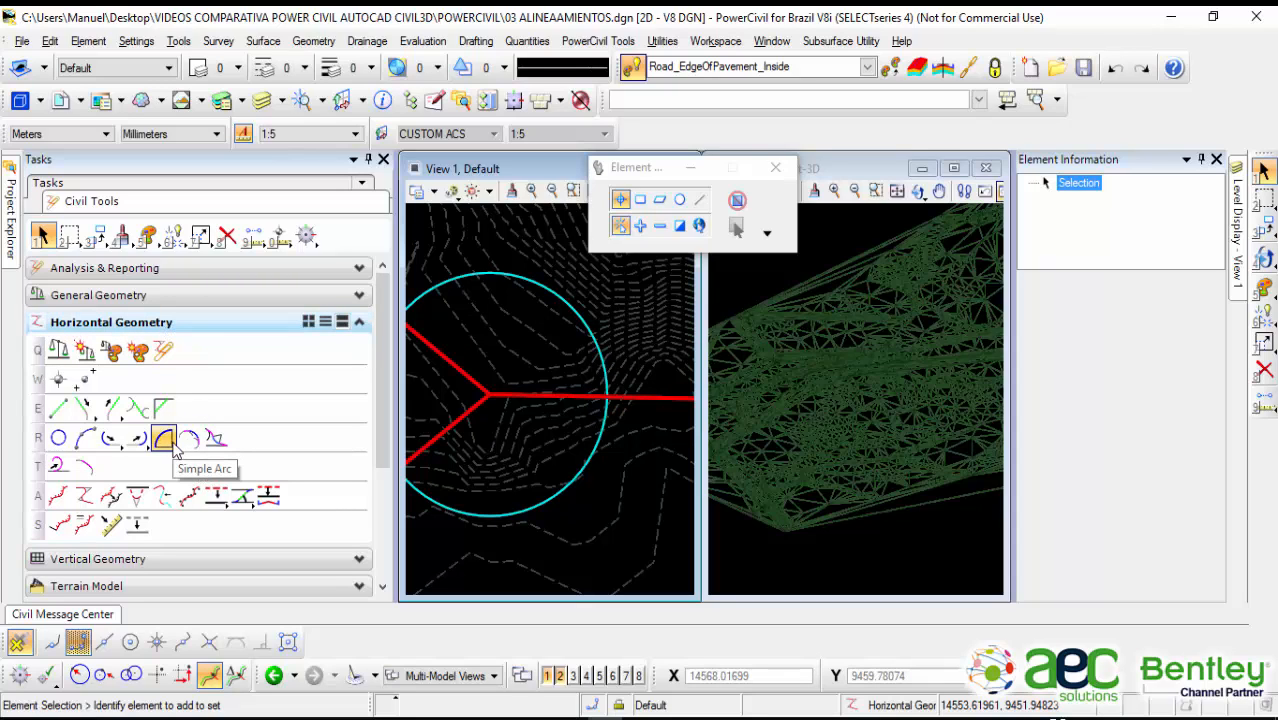
Step: Offset the entire 20 m circle inward by 7 m without mirroring, naming the new edge BORDE INTERIOR
left_click(226, 509)
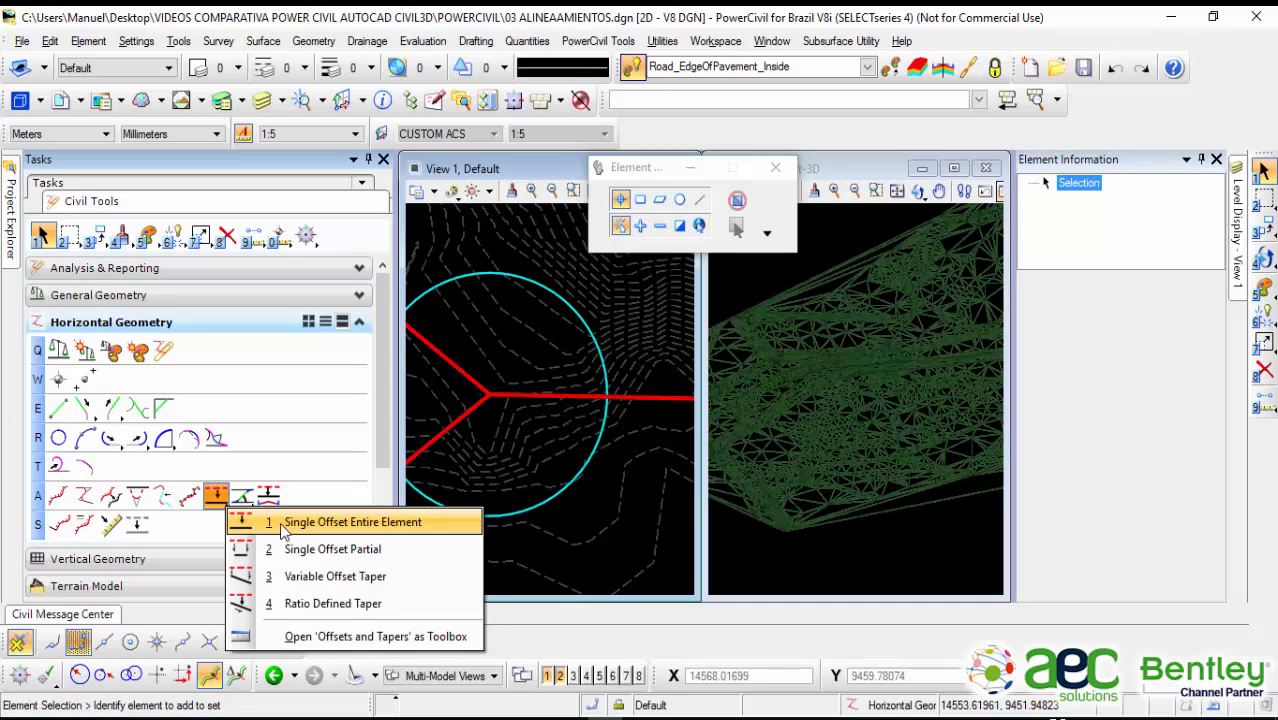
left_click(352, 522)
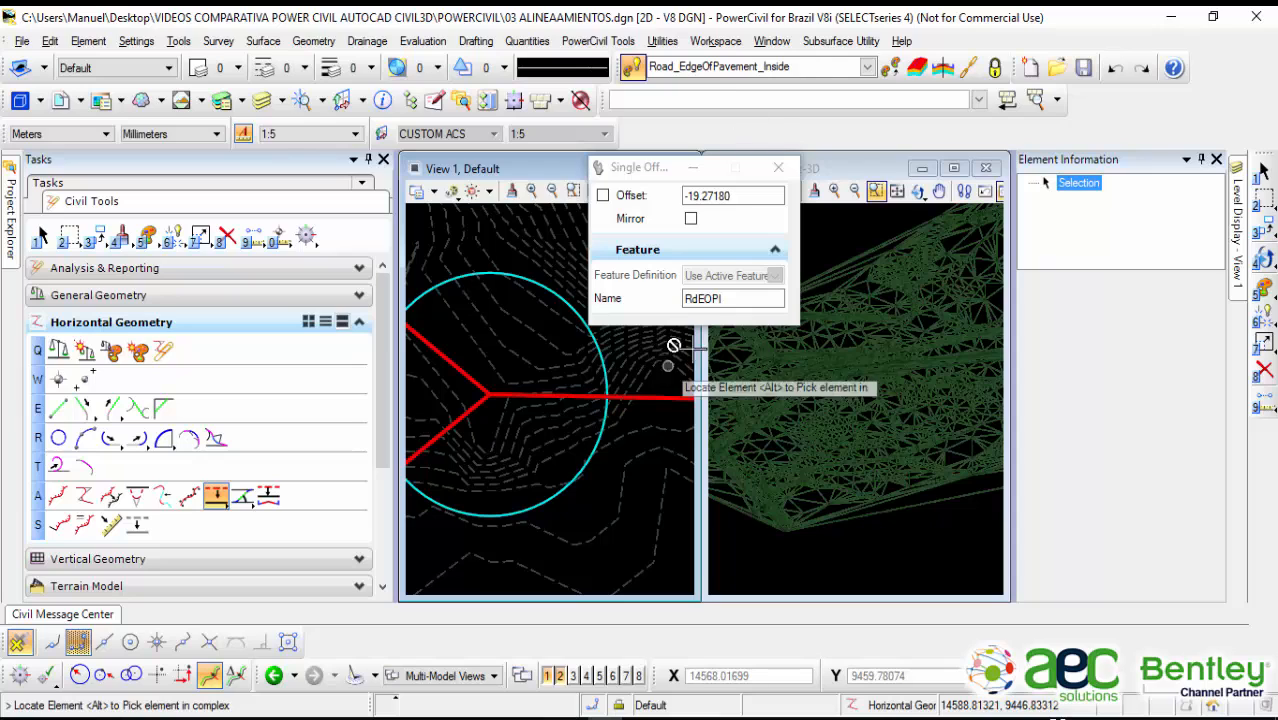
left_click_drag(740, 299, 672, 305)
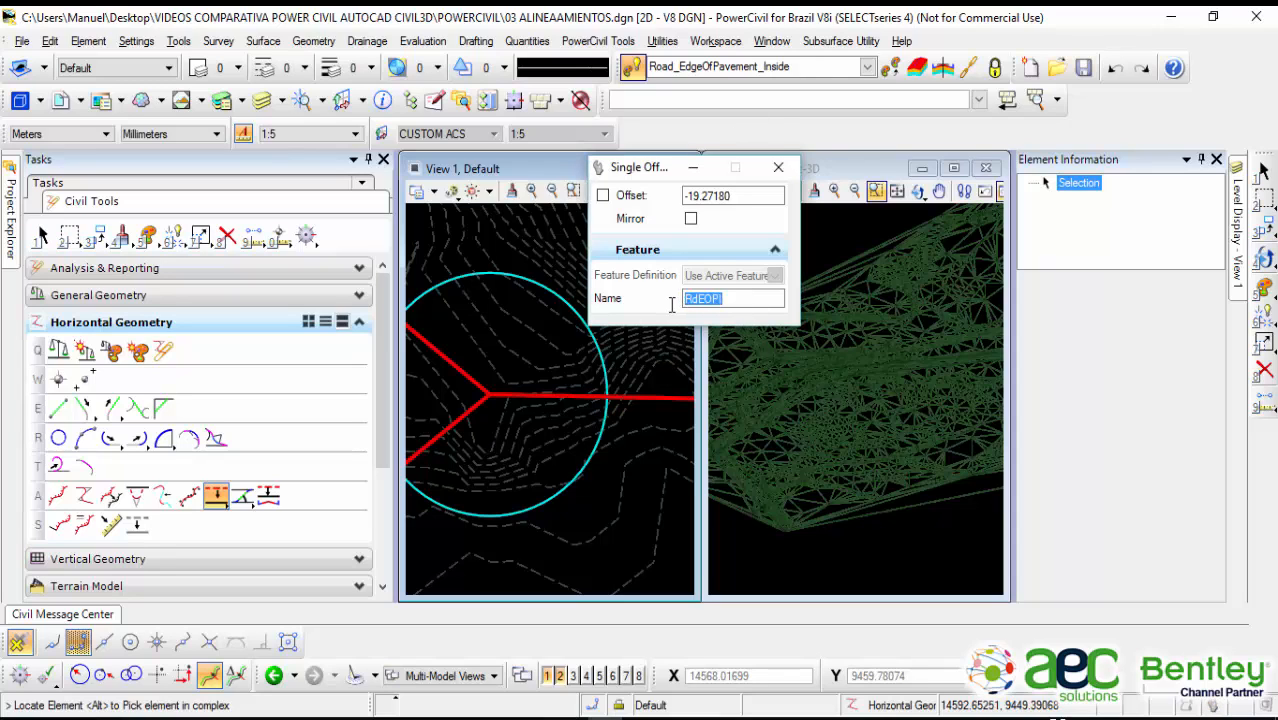
type("BORDE INTERIOR")
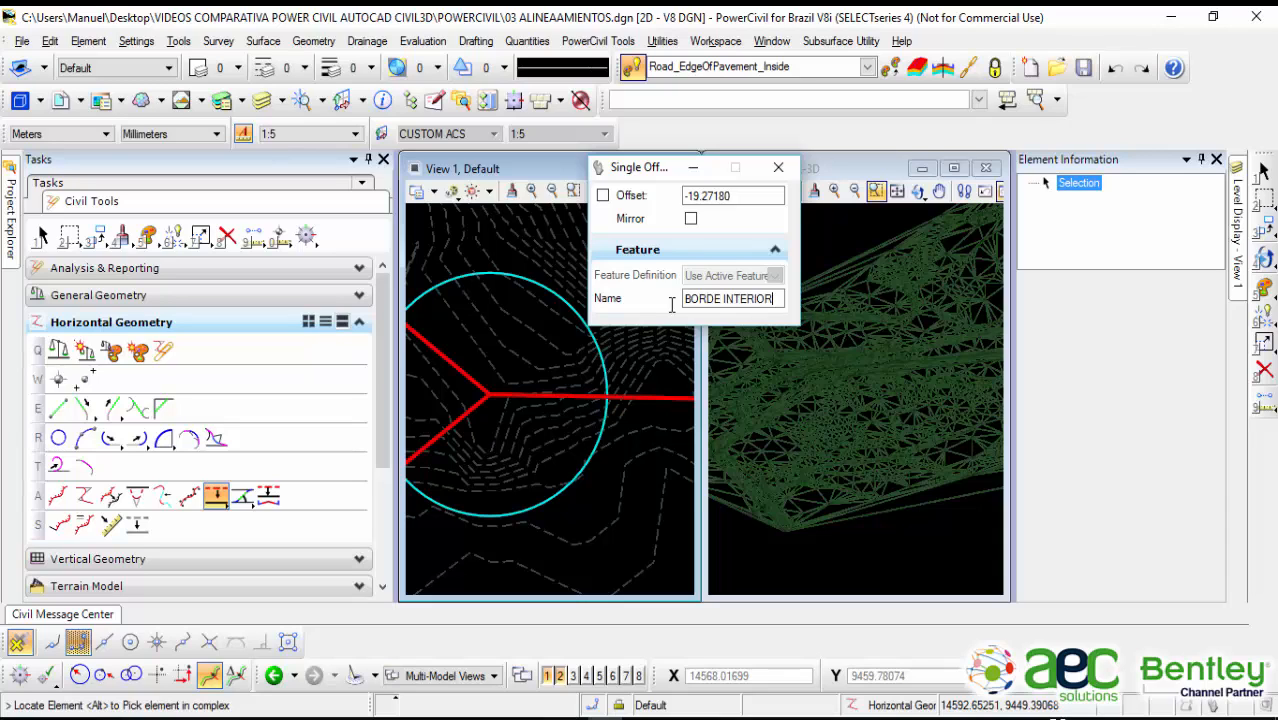
left_click(758, 193)
left_click_drag(714, 195, 685, 199)
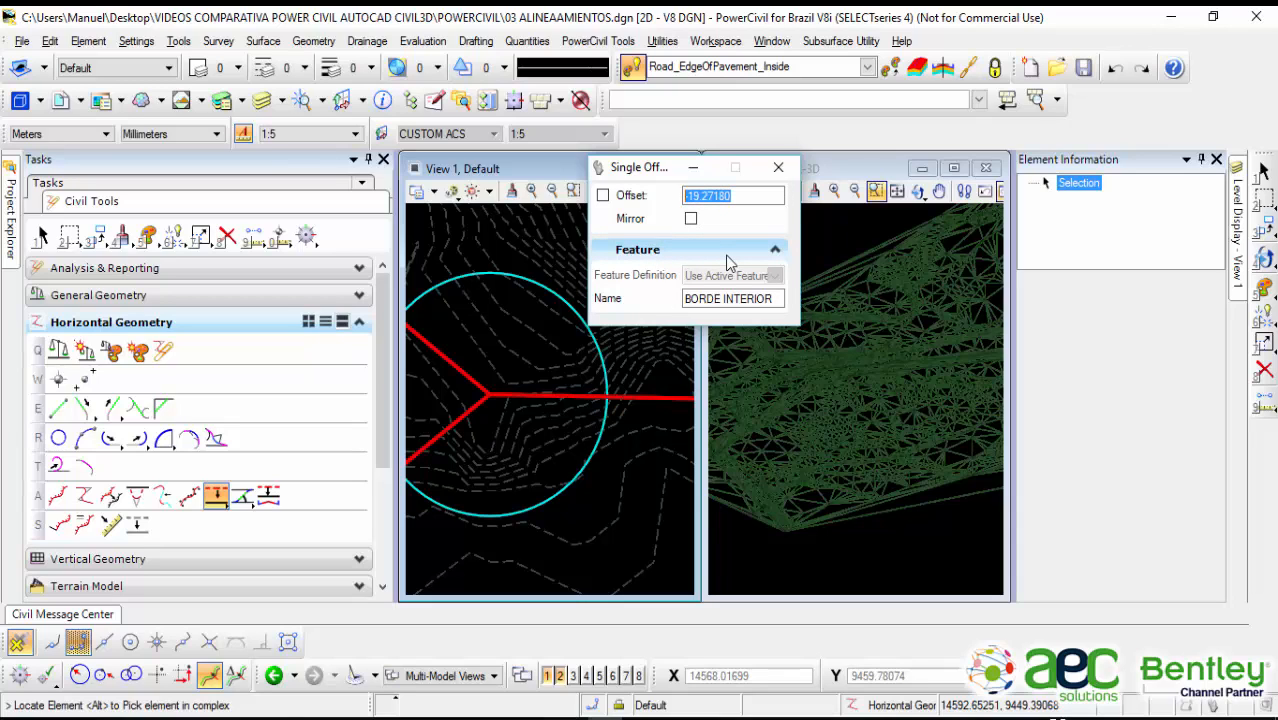
type("7")
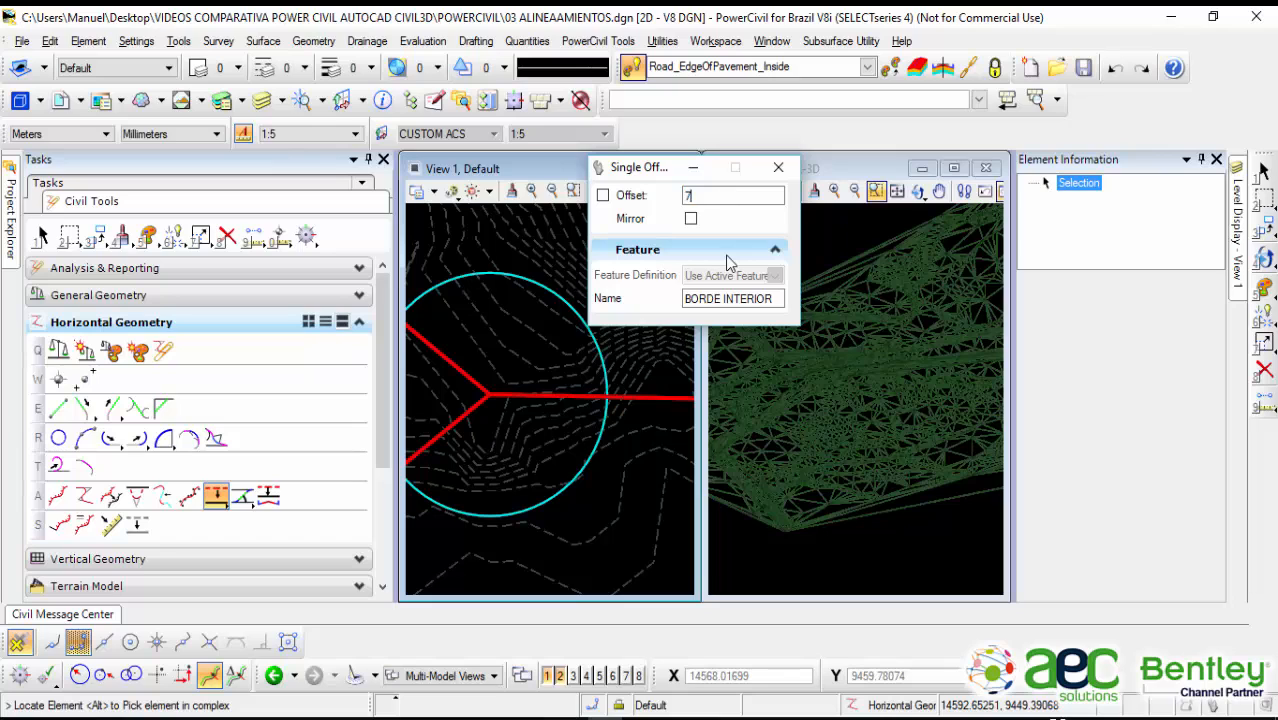
left_click(560, 492)
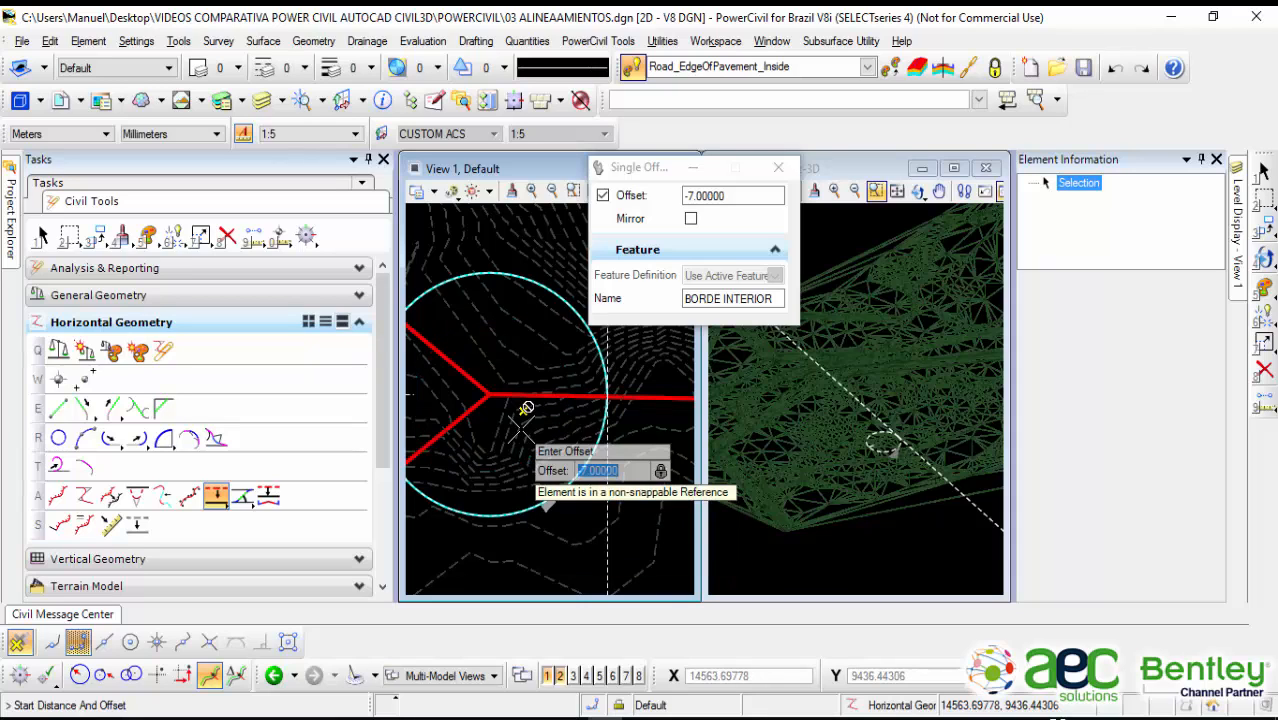
left_click(495, 410)
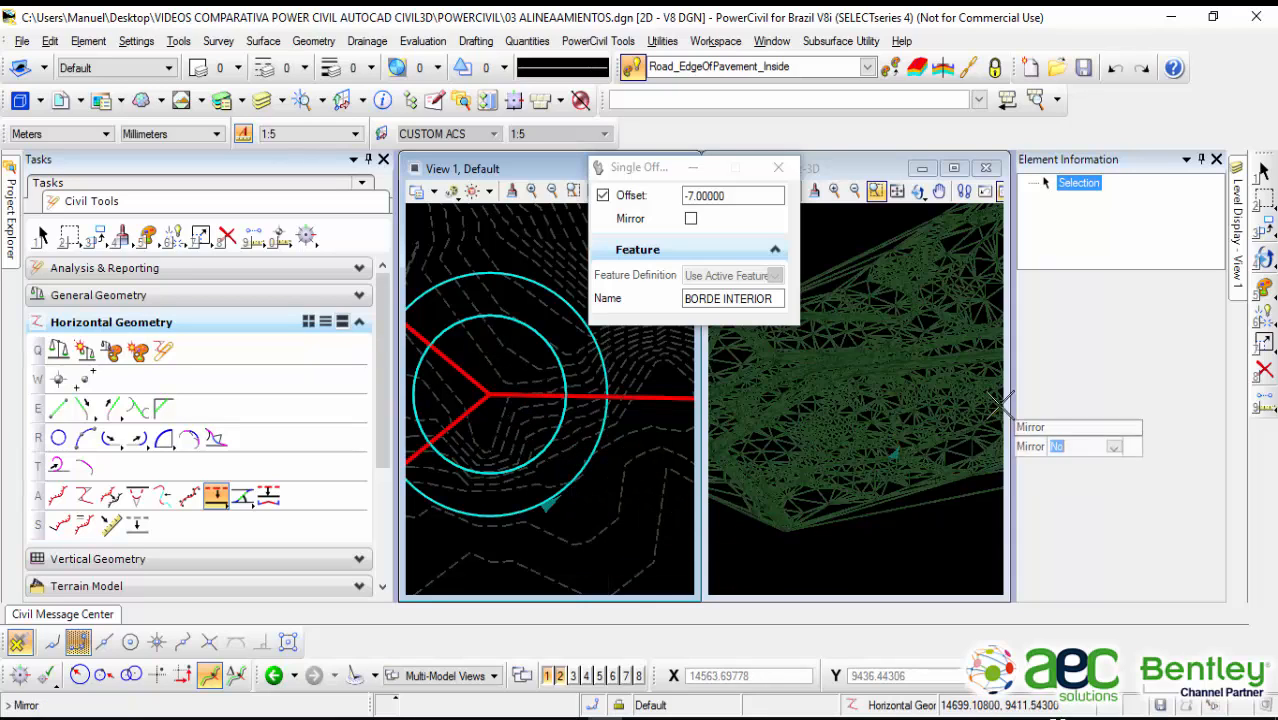
left_click(515, 401)
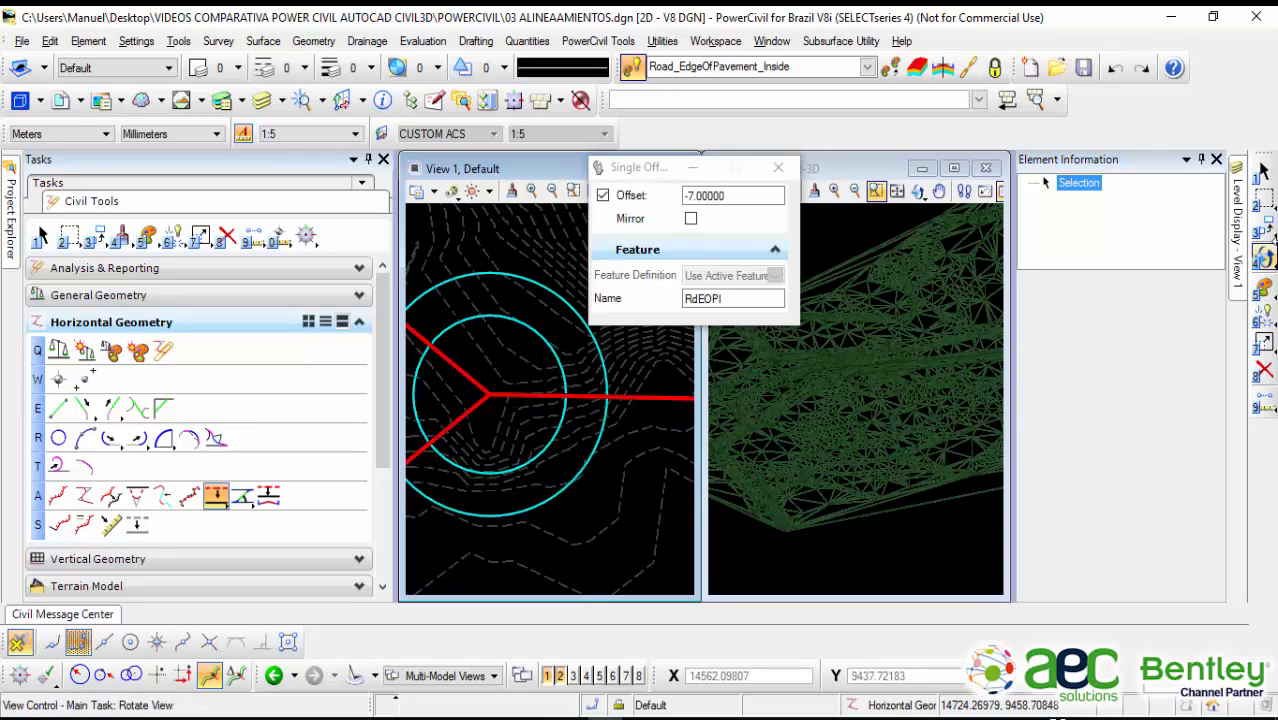
left_click(1262, 172)
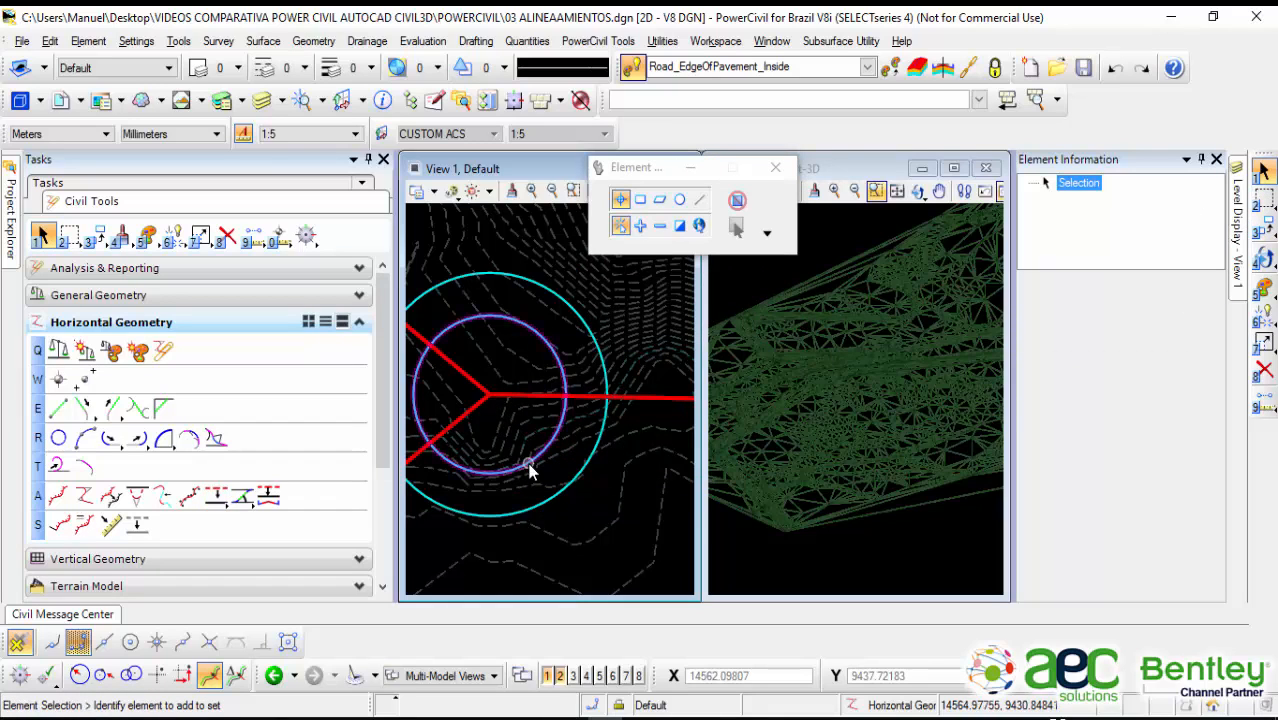
Step: Select the BORDE INTERIOR circle and examine its offset dimension and manipulator handles
scroll(540, 465, "up", 2)
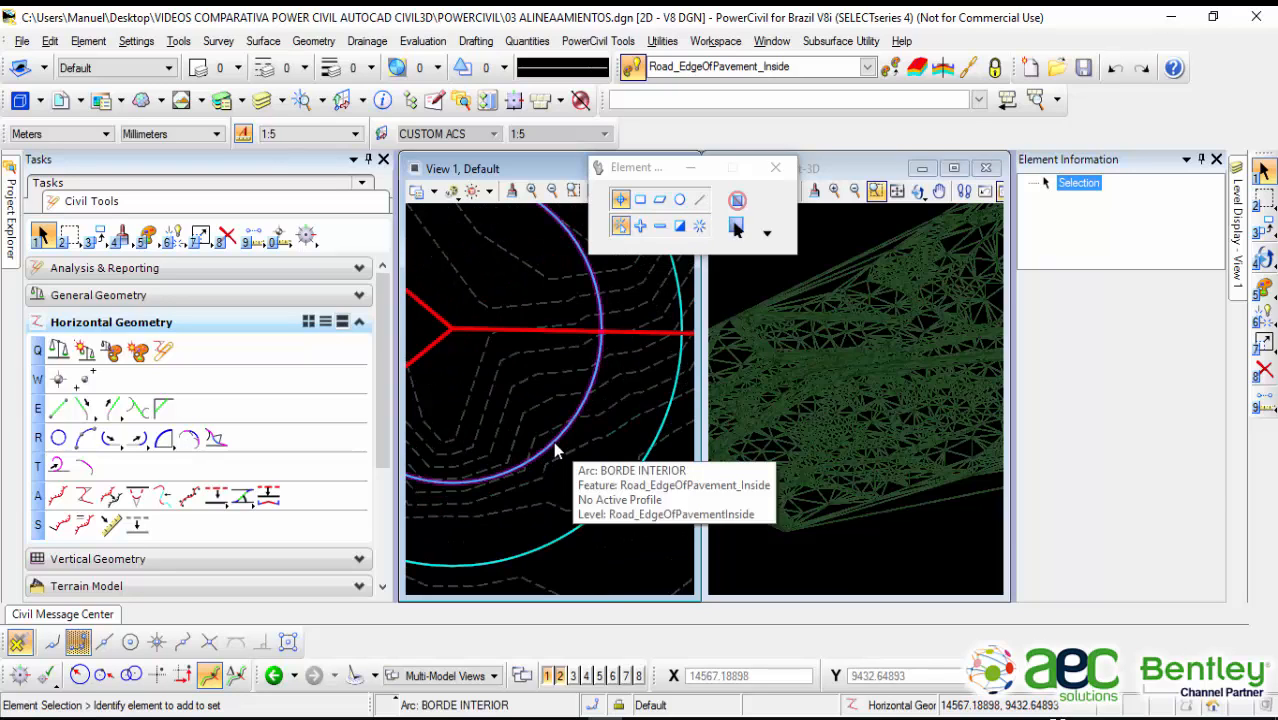
left_click(555, 450)
scroll(641, 364, "up", 3)
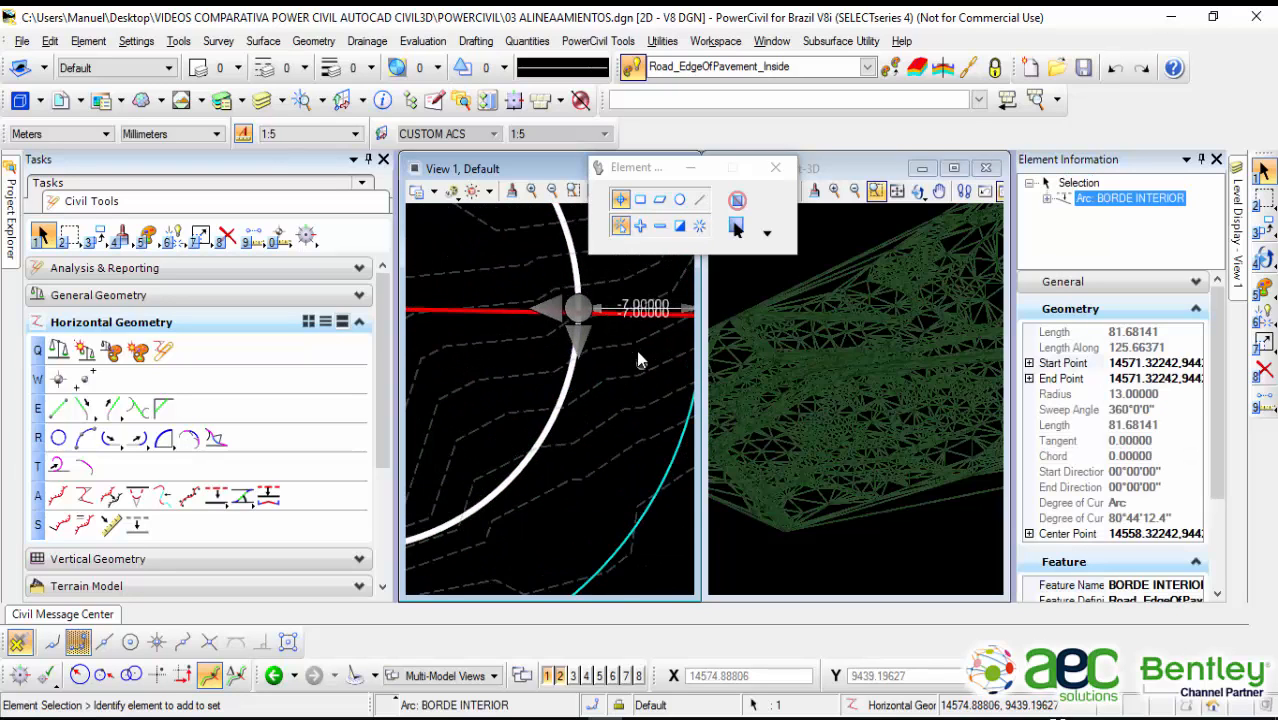
scroll(635, 333, "down", 3)
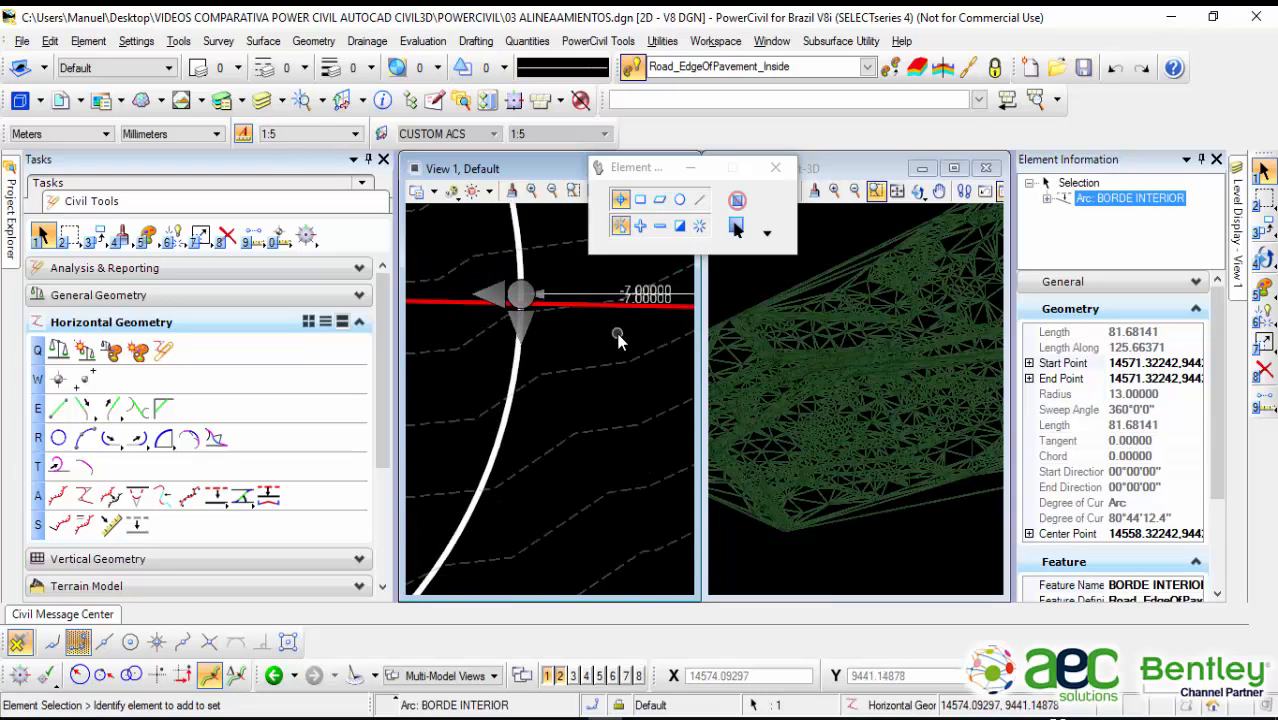
scroll(617, 341, "down", 3)
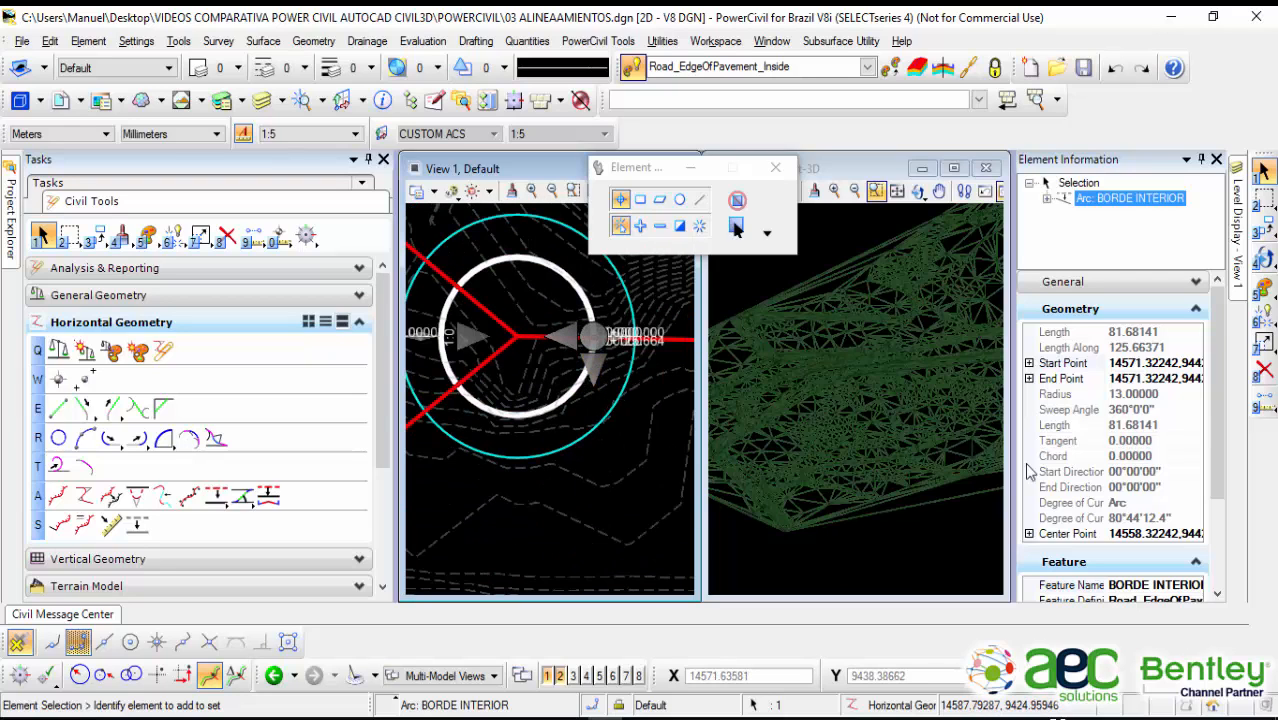
Step: Review the BORDE INTERIOR circle's transition offset rule, extended and general properties, and clear the selection
left_click_drag(1213, 327, 1216, 412)
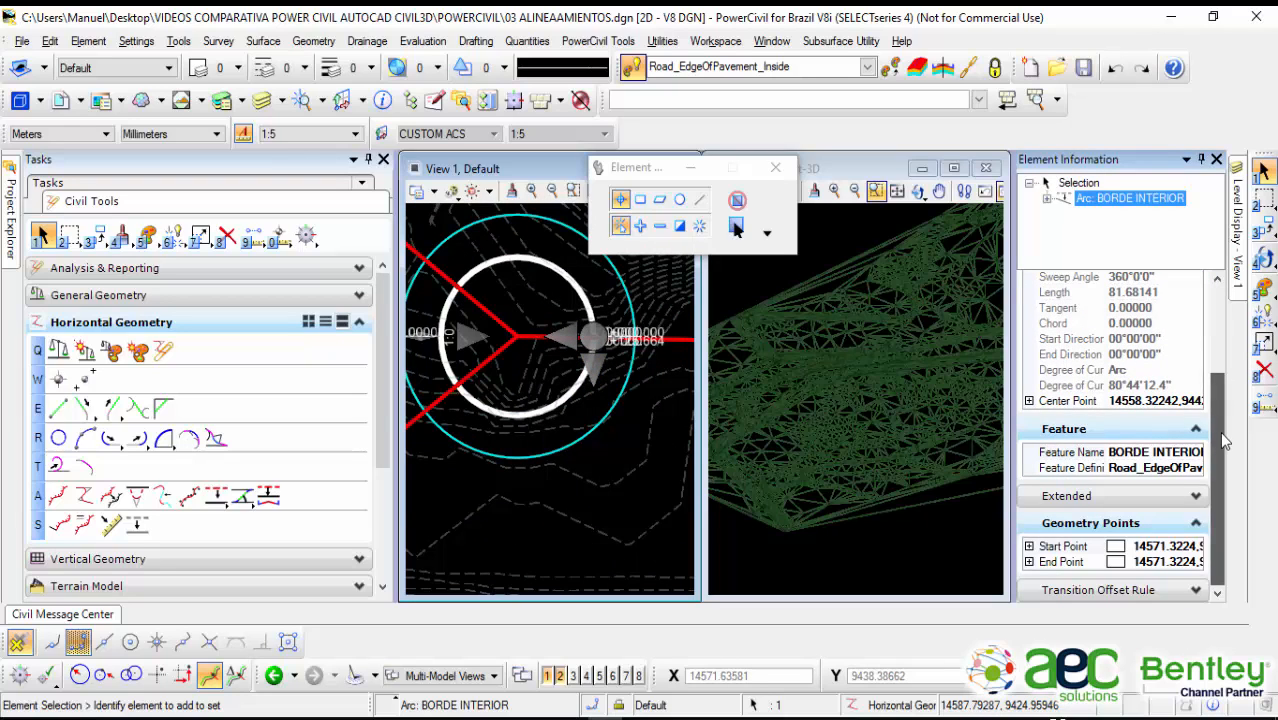
left_click(1205, 592)
left_click_drag(1220, 553, 1220, 570)
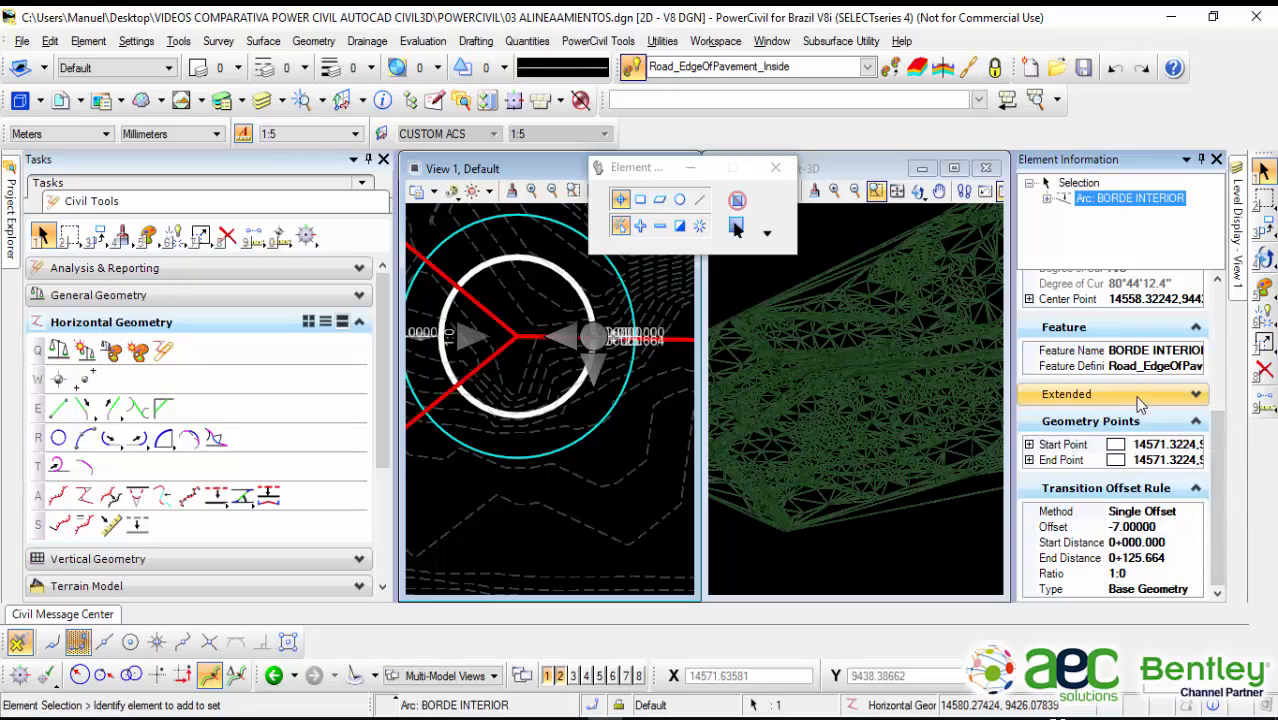
left_click(1100, 394)
scroll(1105, 400, "up", 5)
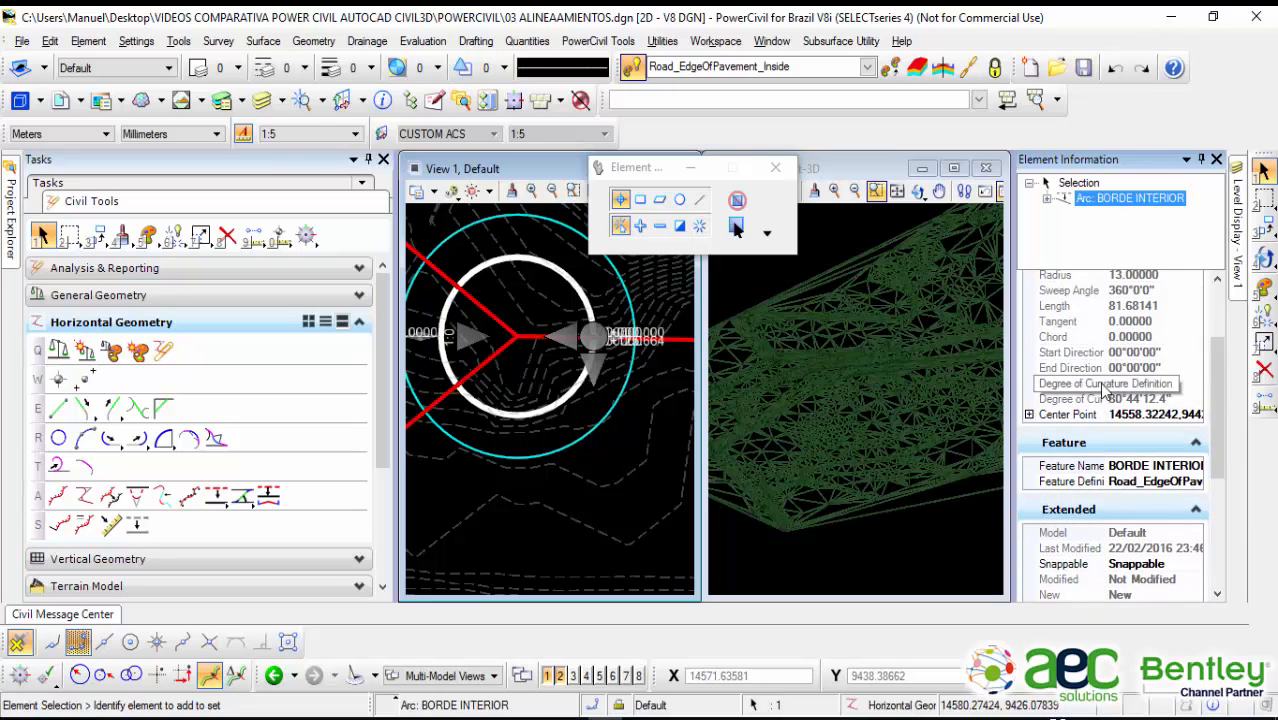
left_click(1110, 286)
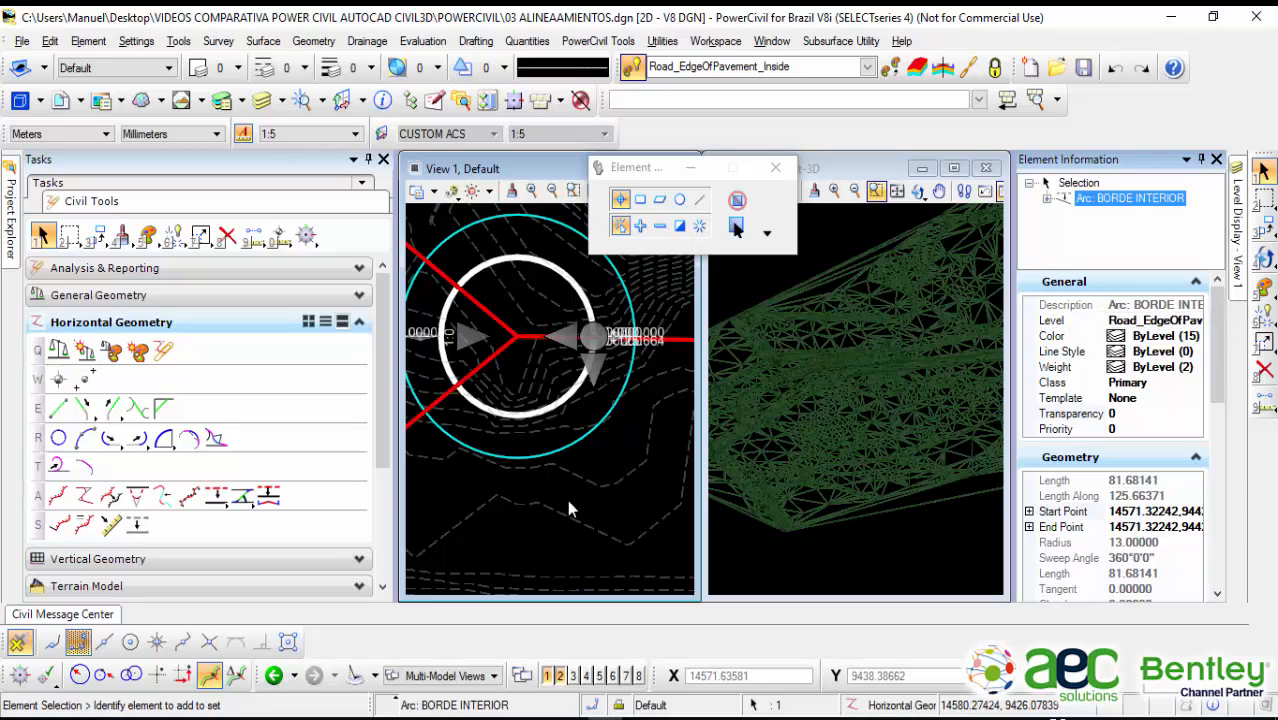
left_click(654, 455)
Step: Start a single offset of the entire east road centerline, entering 3,5 as the locked offset distance
scroll(642, 440, "down", 3)
middle_click_drag(642, 440, 533, 448)
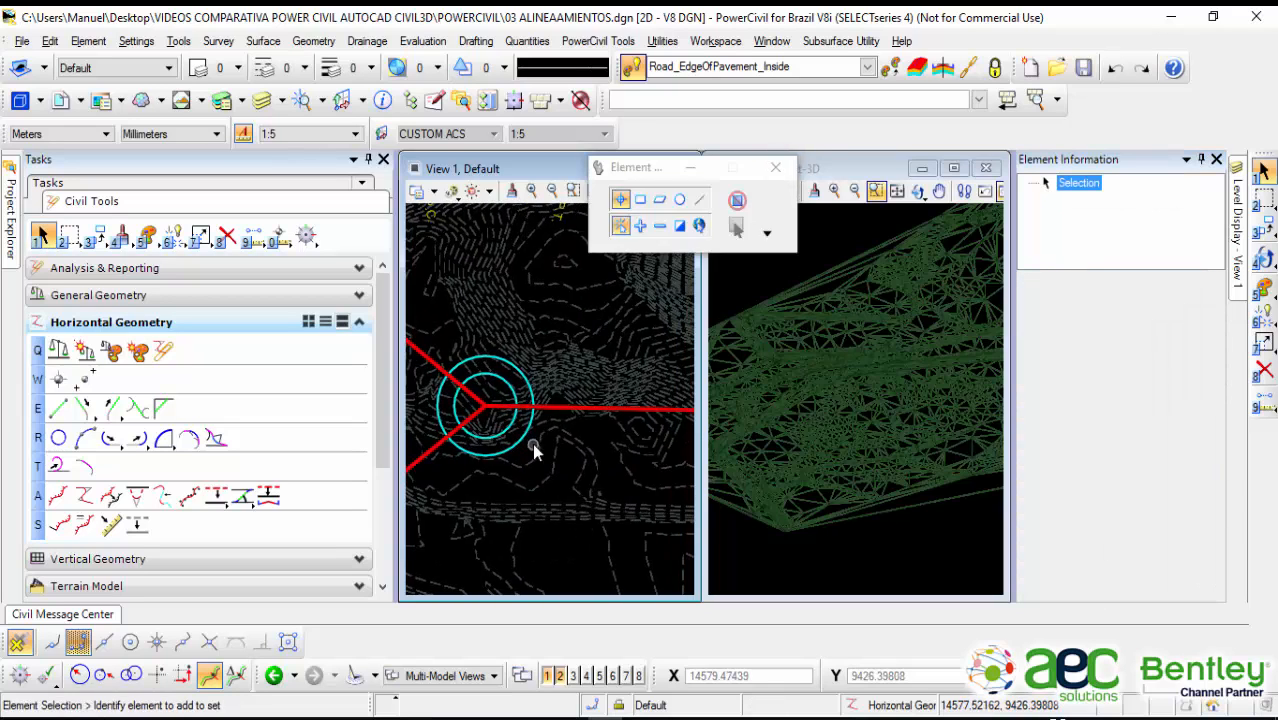
scroll(583, 436, "up", 1)
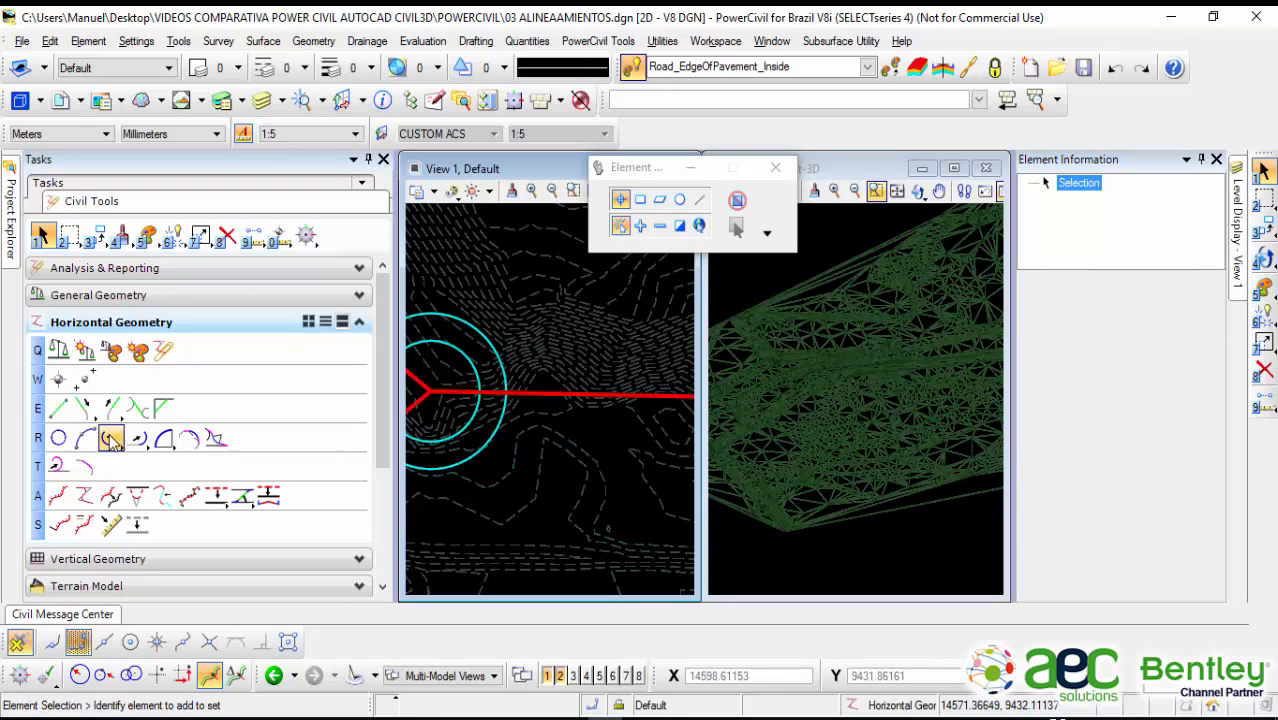
left_click(216, 496)
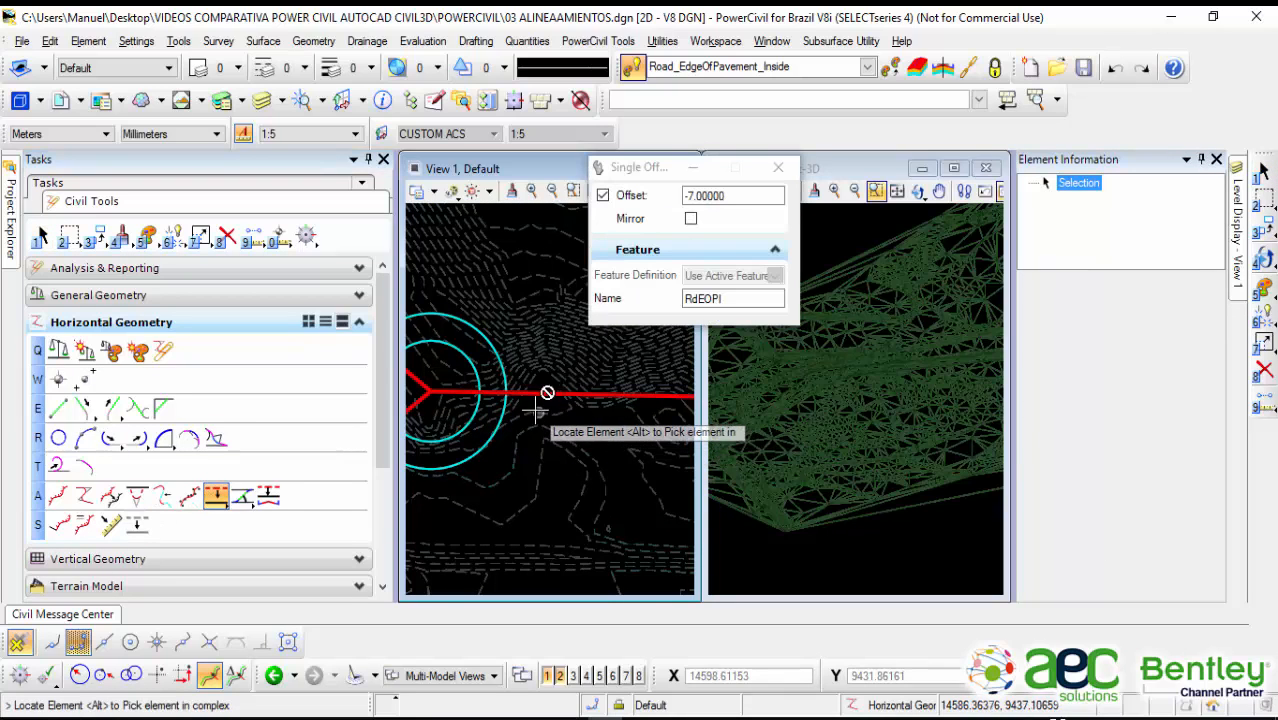
scroll(533, 408, "up", 1)
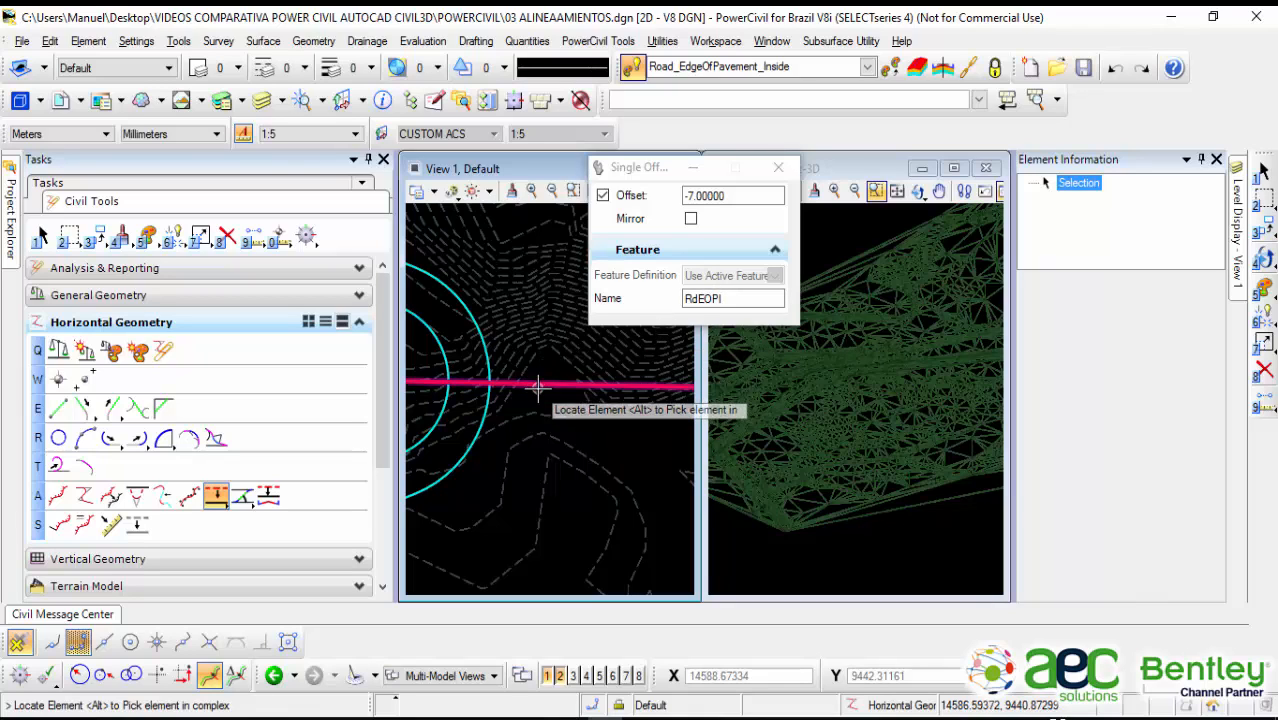
left_click(671, 206)
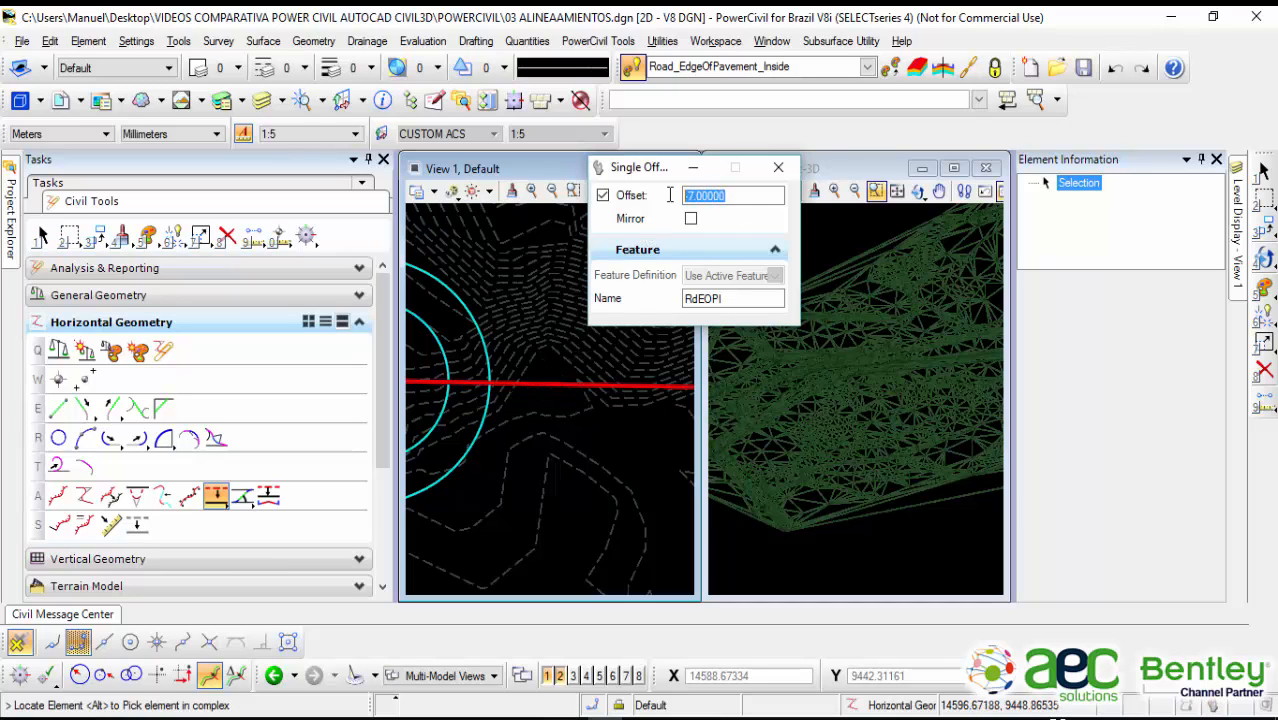
type("3,5")
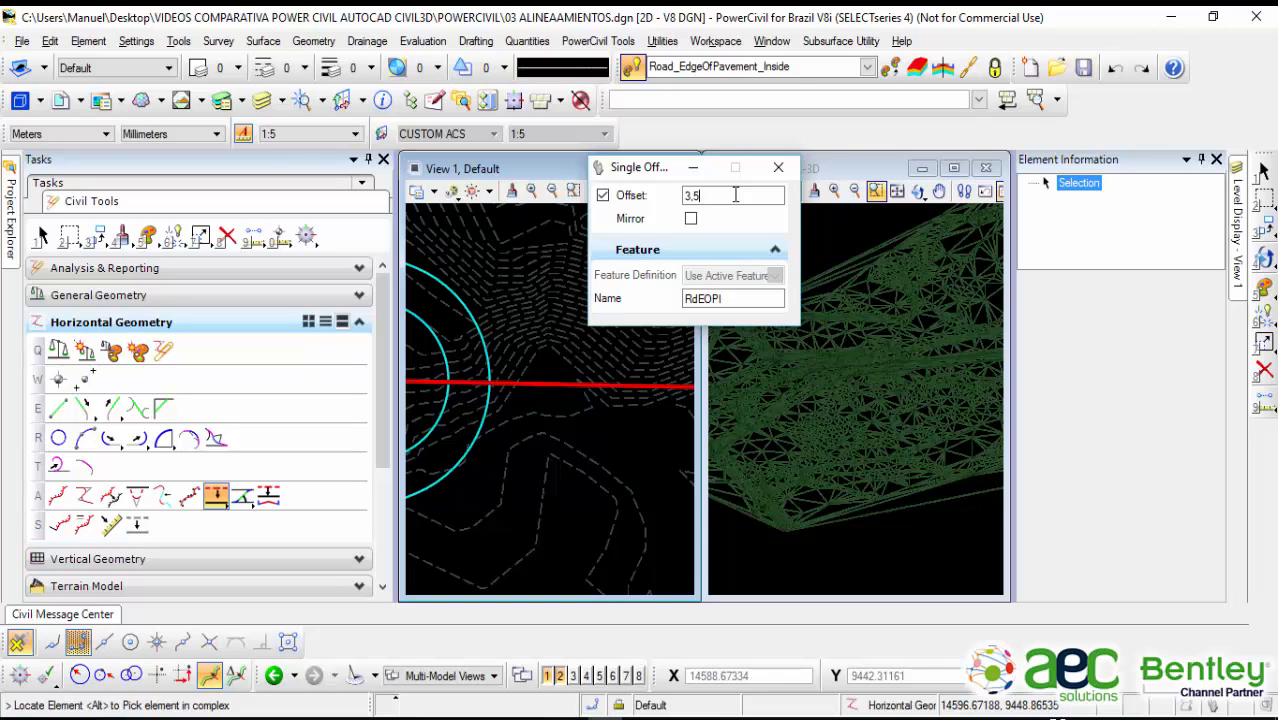
left_click(553, 381)
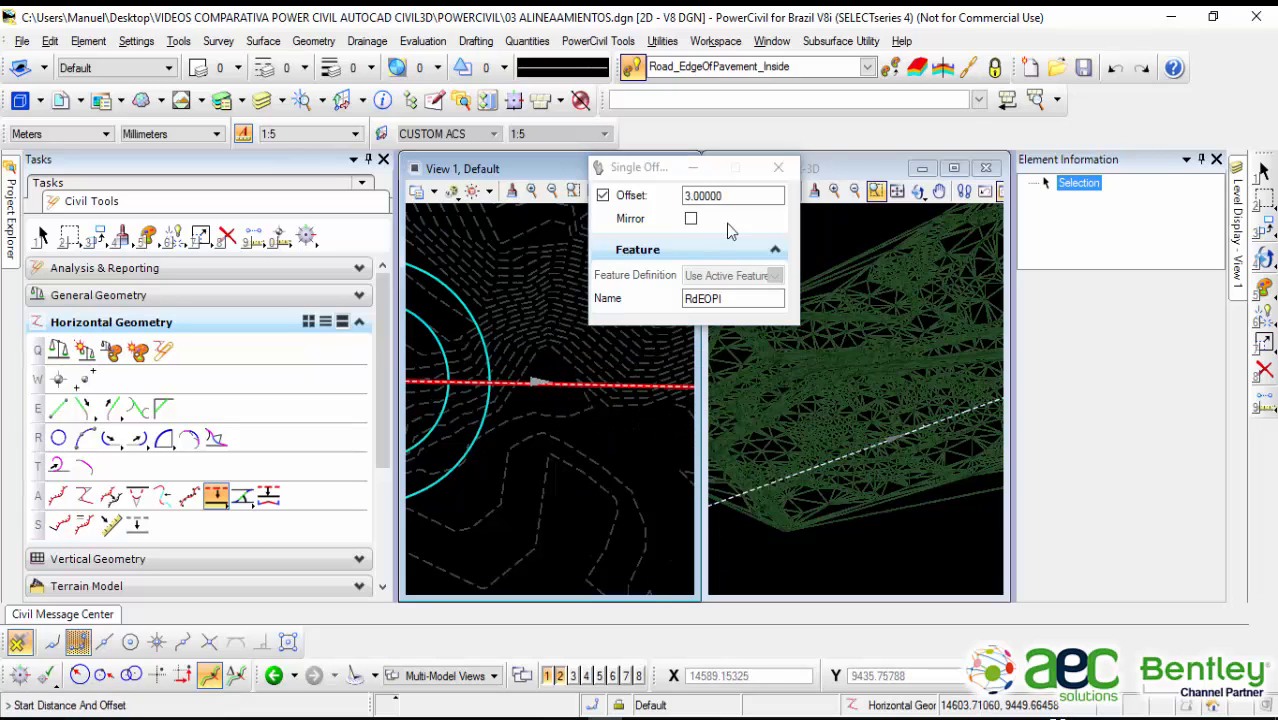
Step: Try to re-enter the east centerline's offset distance as 3.5 and as 3
left_click(757, 196)
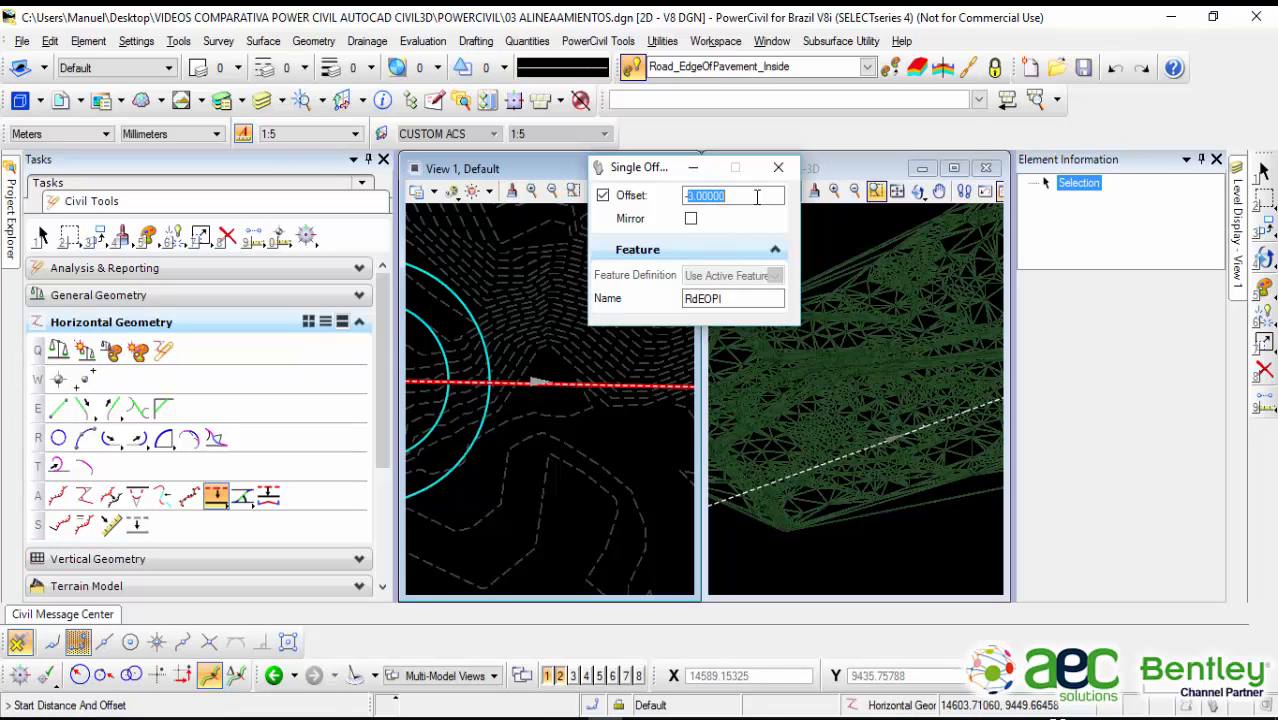
key("BackSpace")
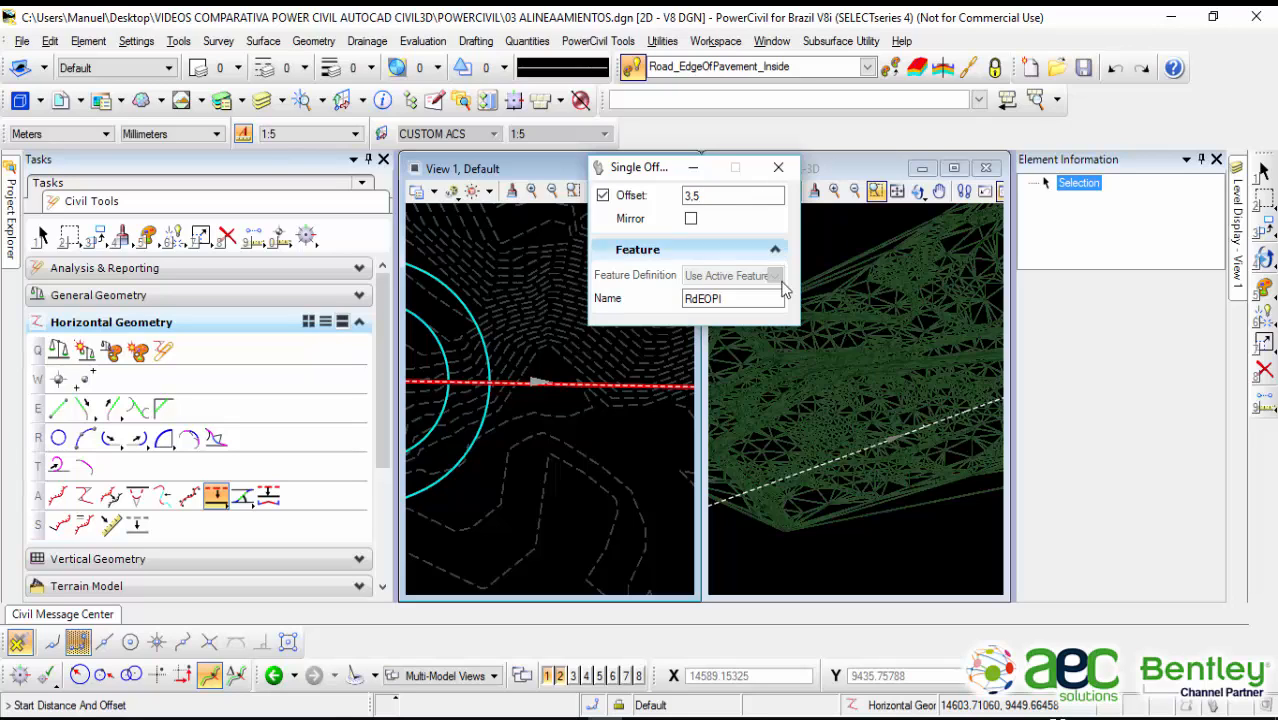
key("Return")
left_click(748, 196)
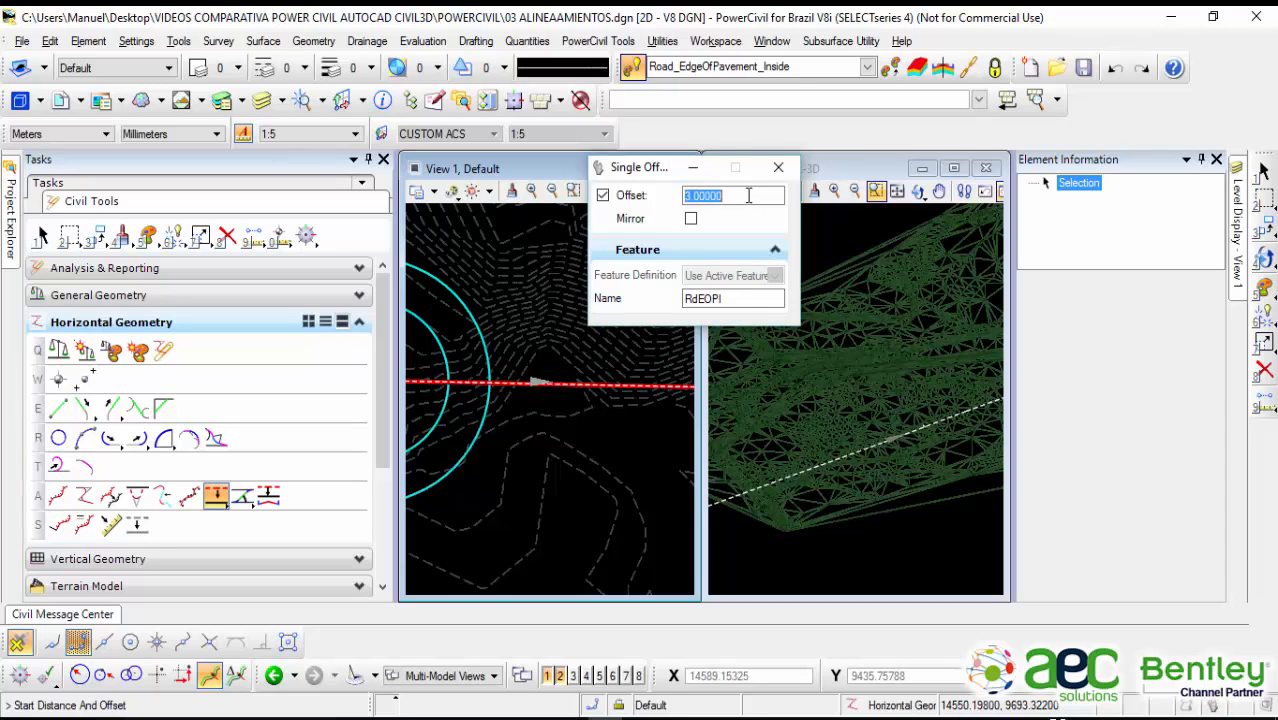
type("3")
key("Return")
left_click(748, 196)
type("3")
key("Return")
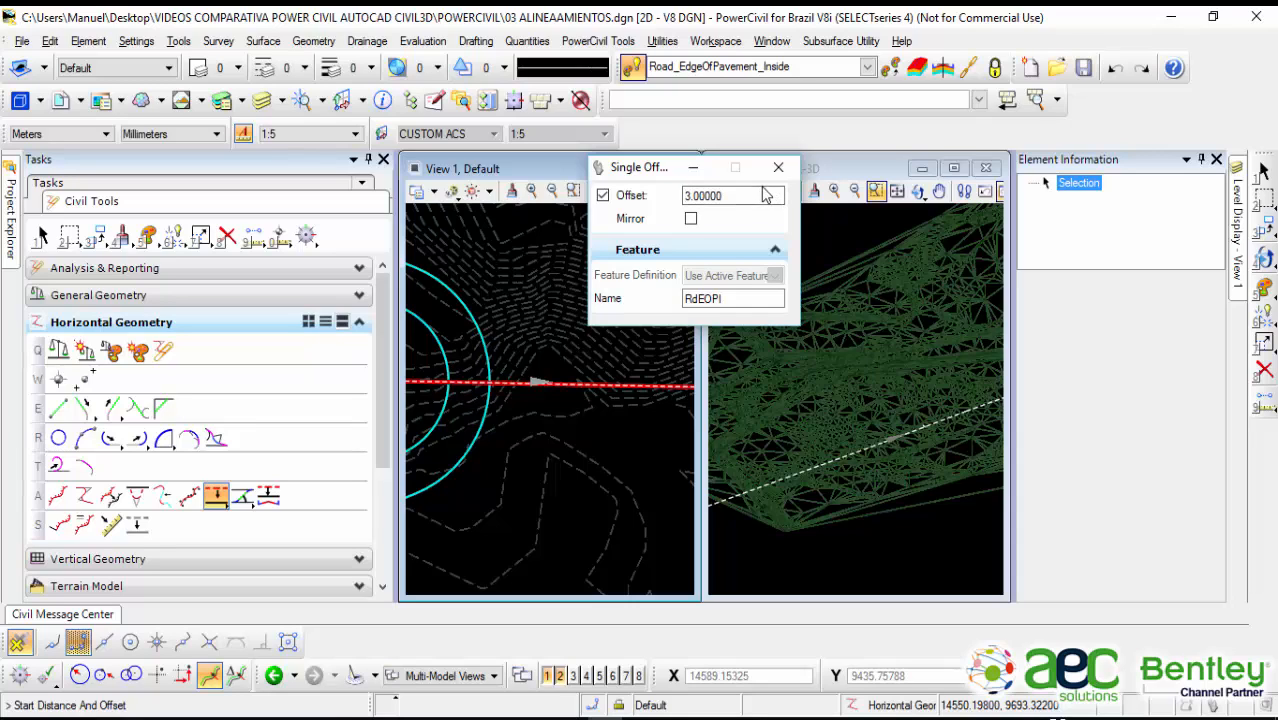
Step: Set the offset to 3.5 m, offset the east centerline to its north side, and mirror it to the south side
left_click(760, 195)
type("3.5")
key("Return")
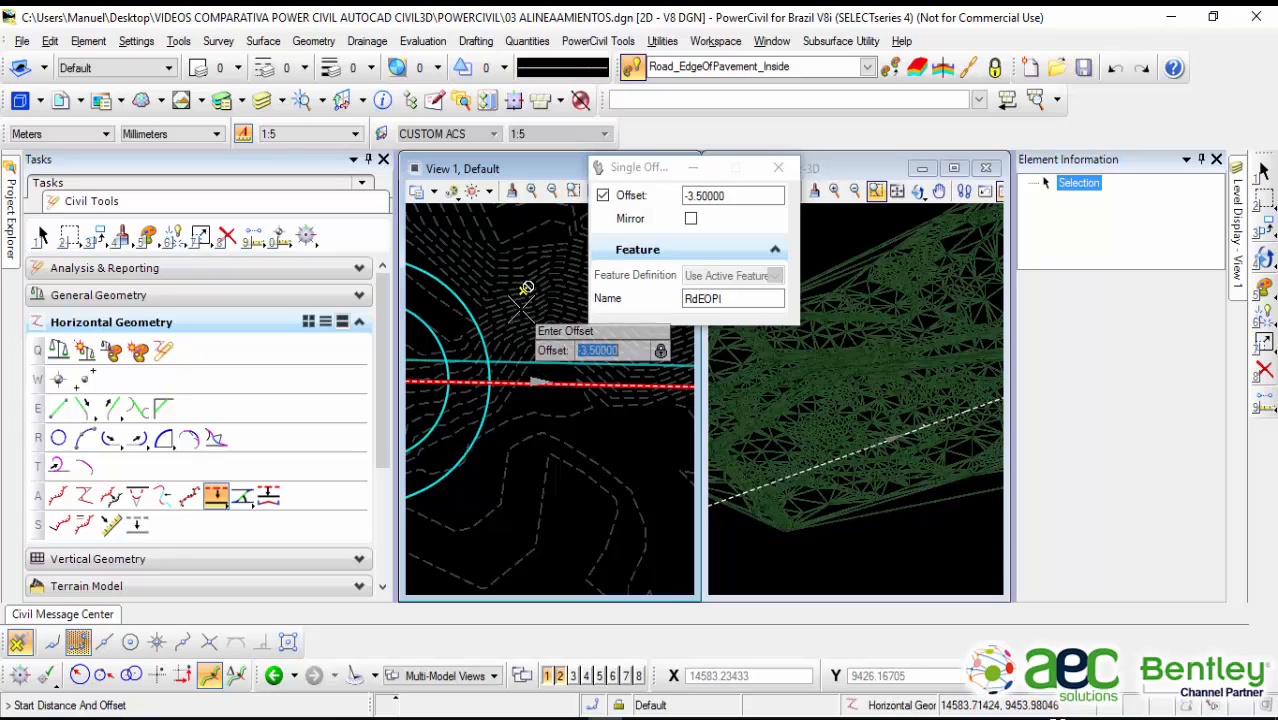
key("Return")
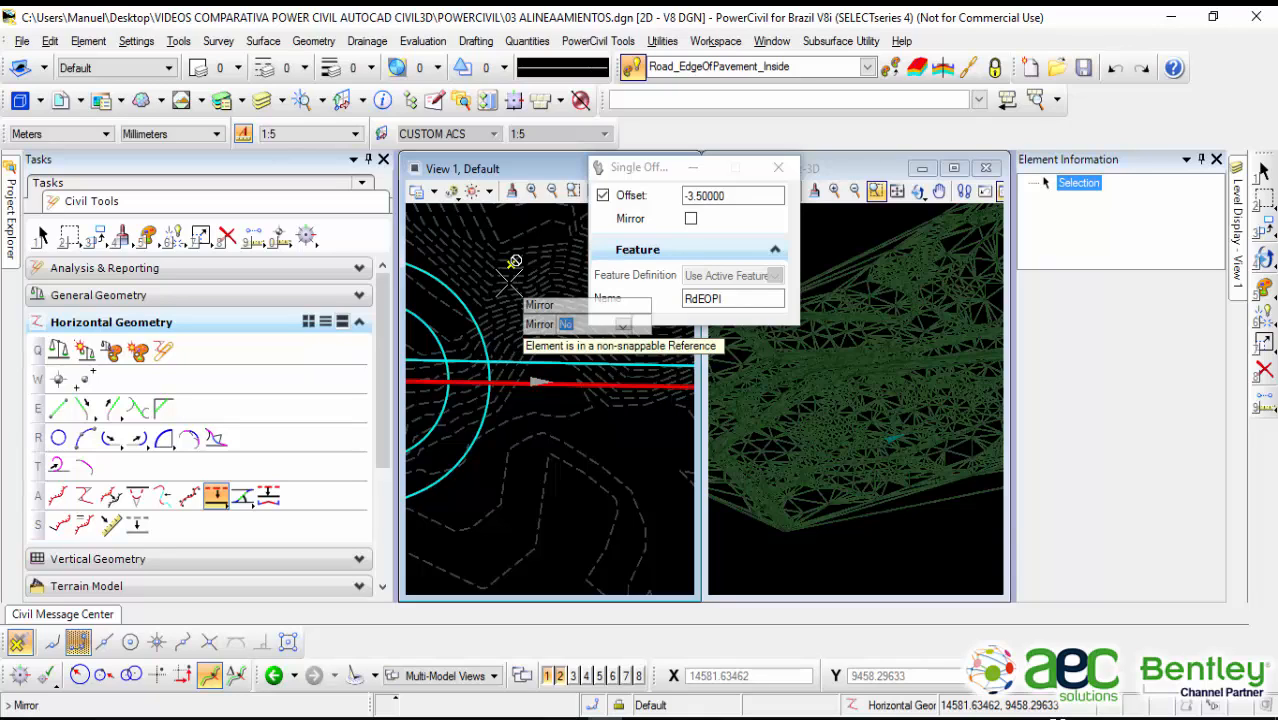
key("Right")
left_click(538, 462)
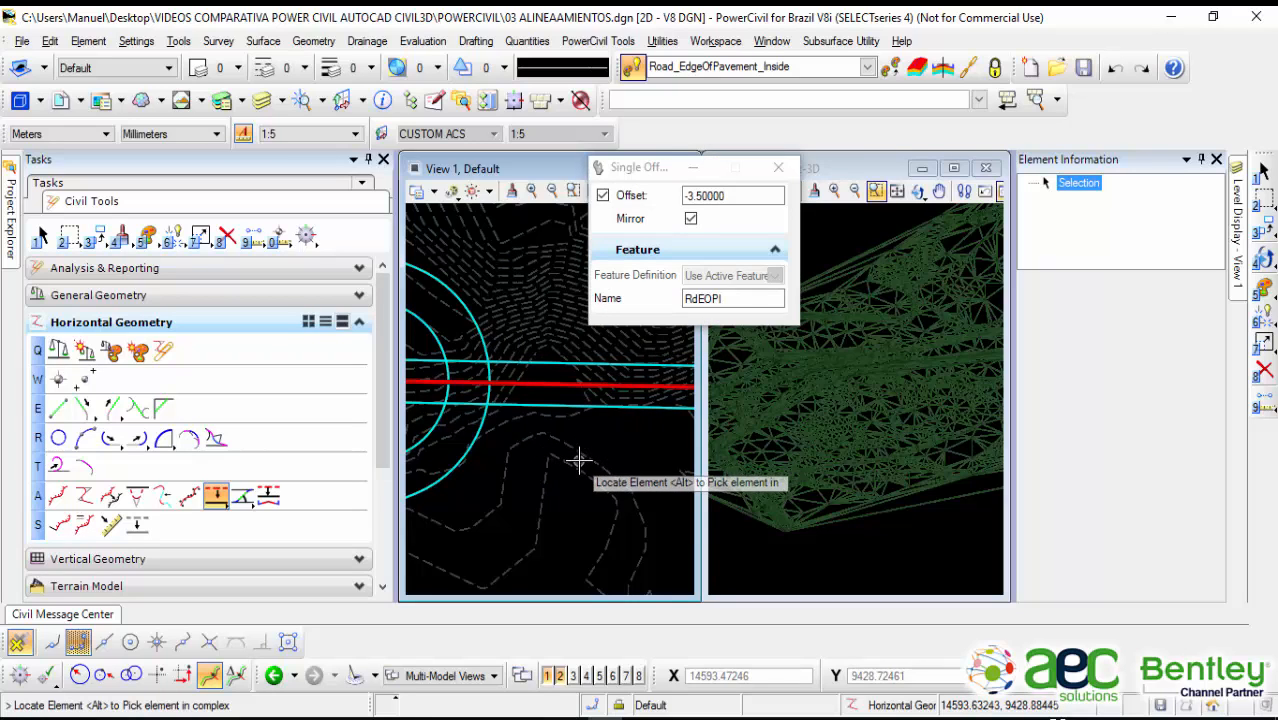
Step: Offset the southwest and northwest centerlines by the locked 3.5 m distance, mirroring each inside pavement edge to the opposite side
scroll(578, 460, "down", 3)
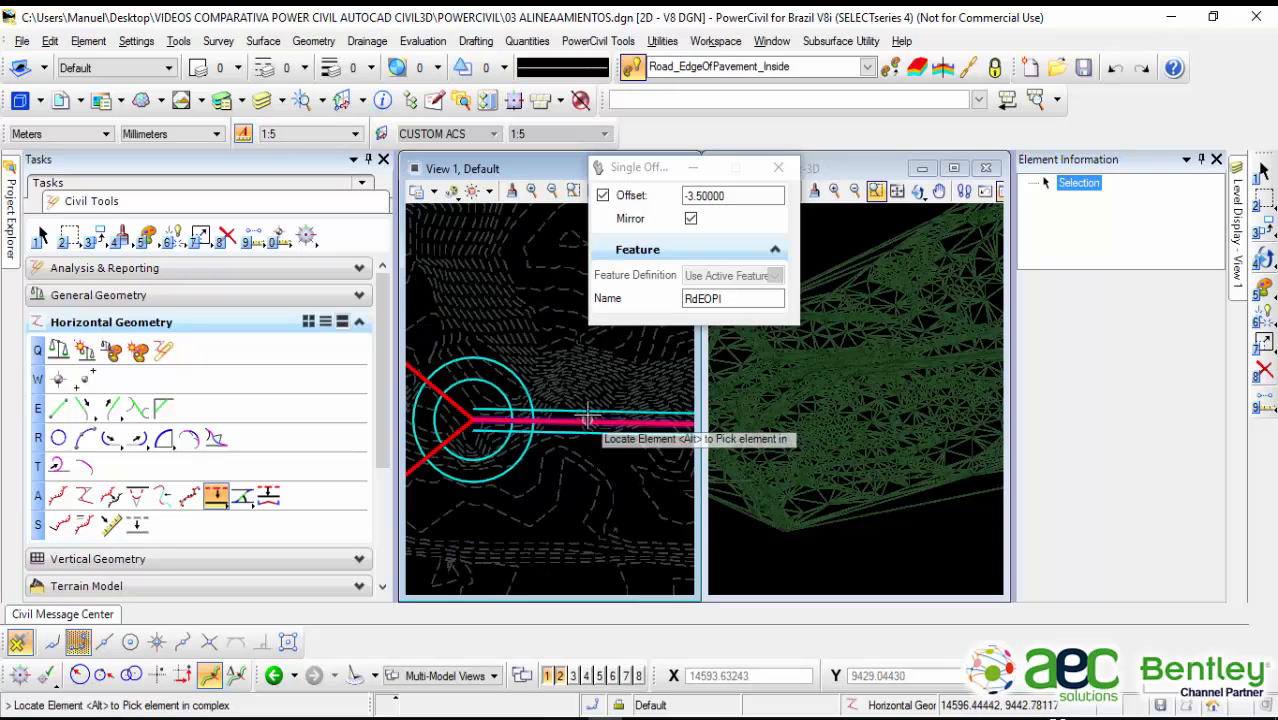
middle_click_drag(551, 474, 619, 457)
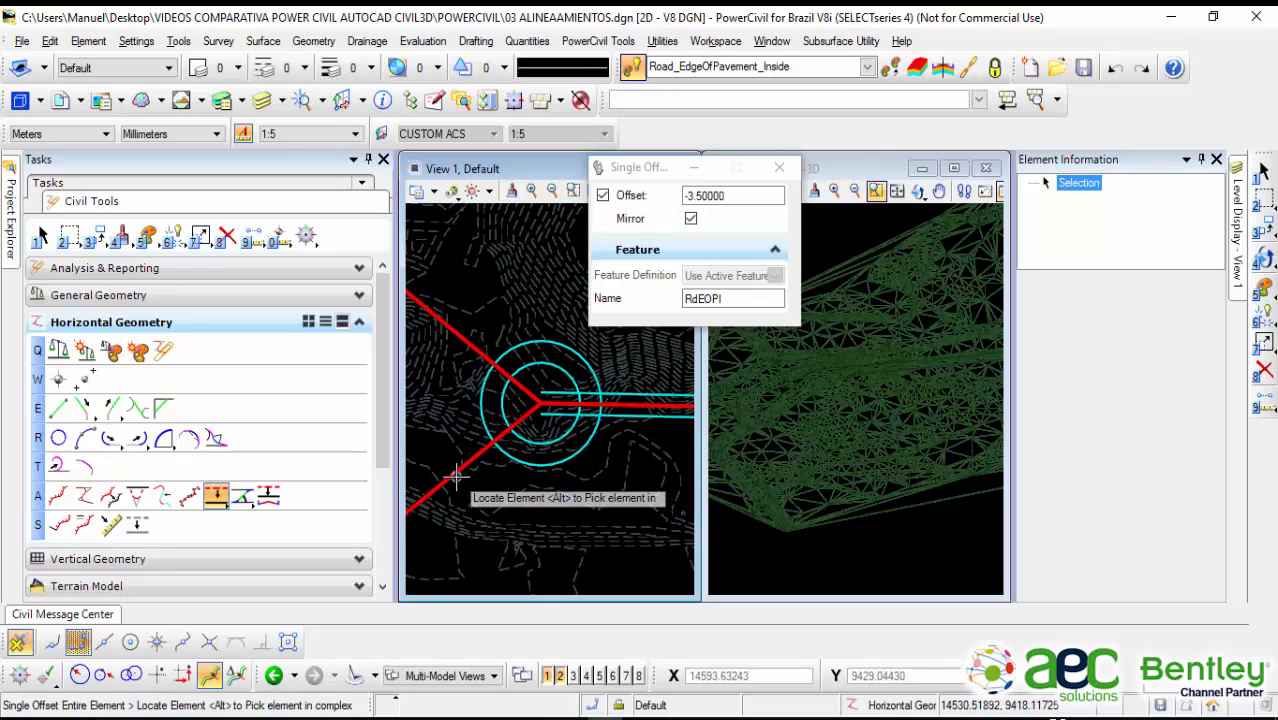
left_click(485, 494)
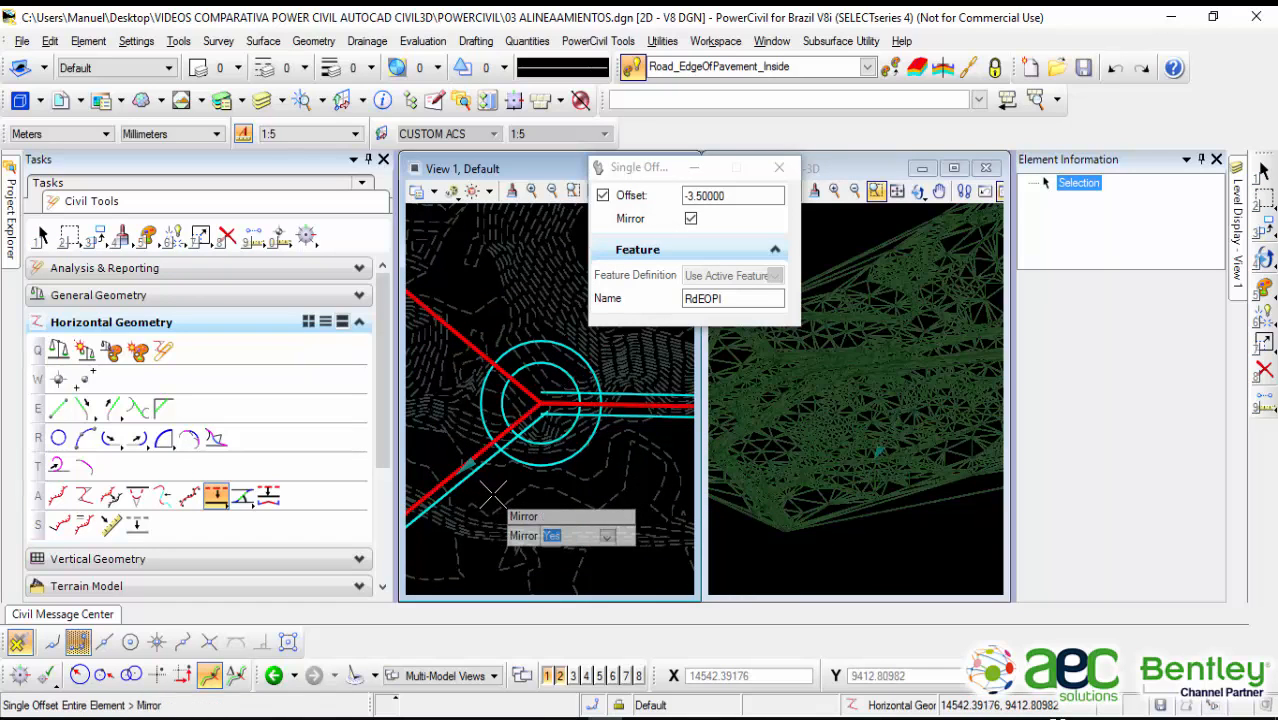
left_click(492, 494)
left_click(471, 347)
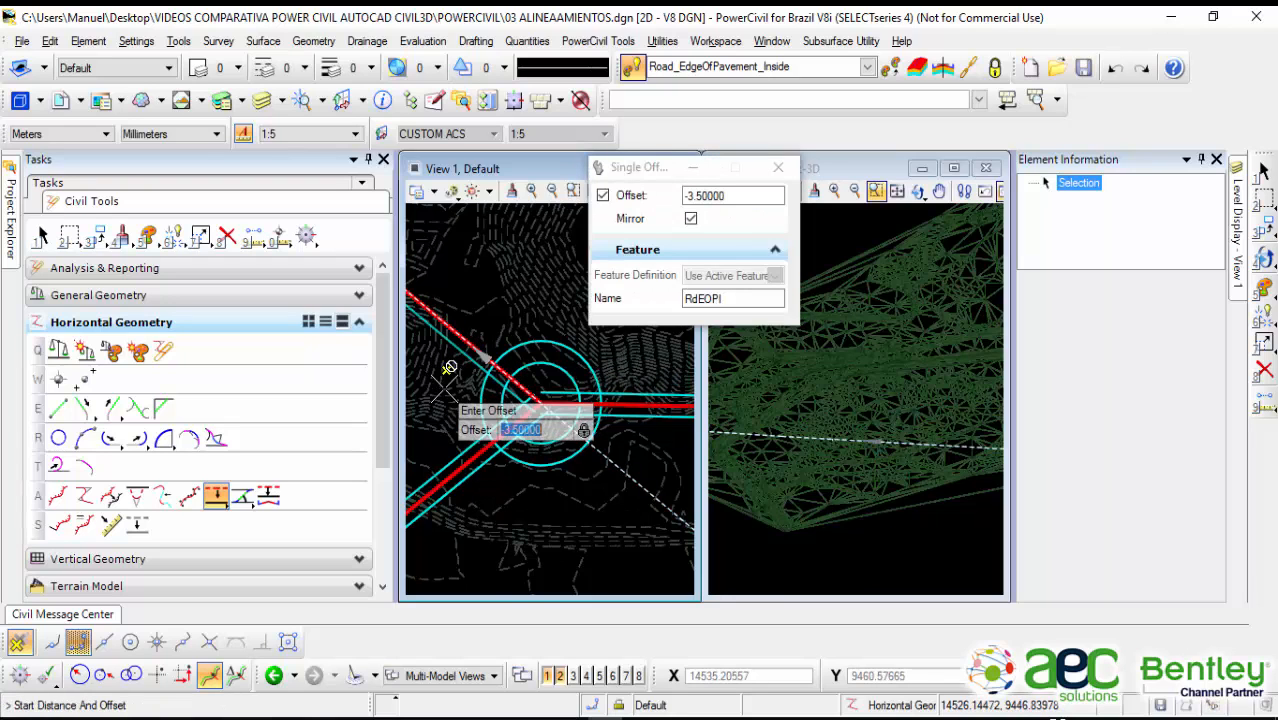
left_click(458, 372)
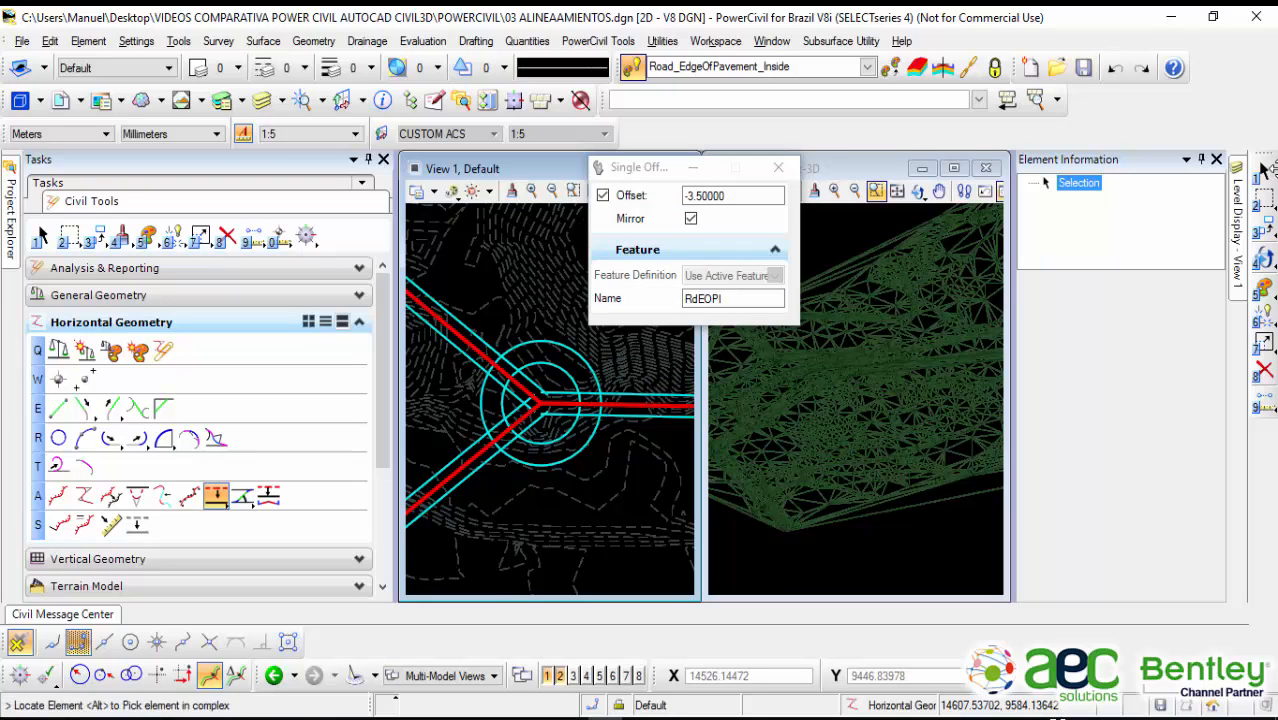
Step: Set the start offset of the southwest centerline's southern inside pavement edge to -5 m
left_click(1266, 170)
scroll(590, 482, "up", 1)
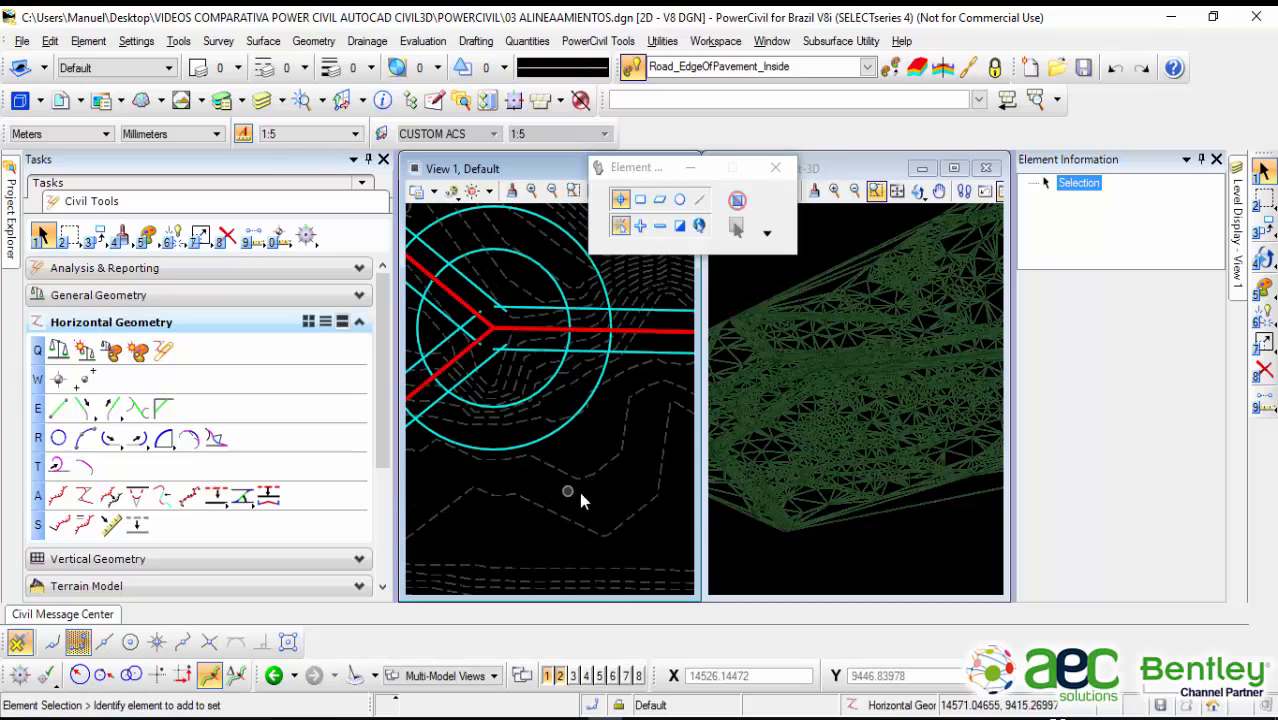
middle_click_drag(581, 496, 656, 507)
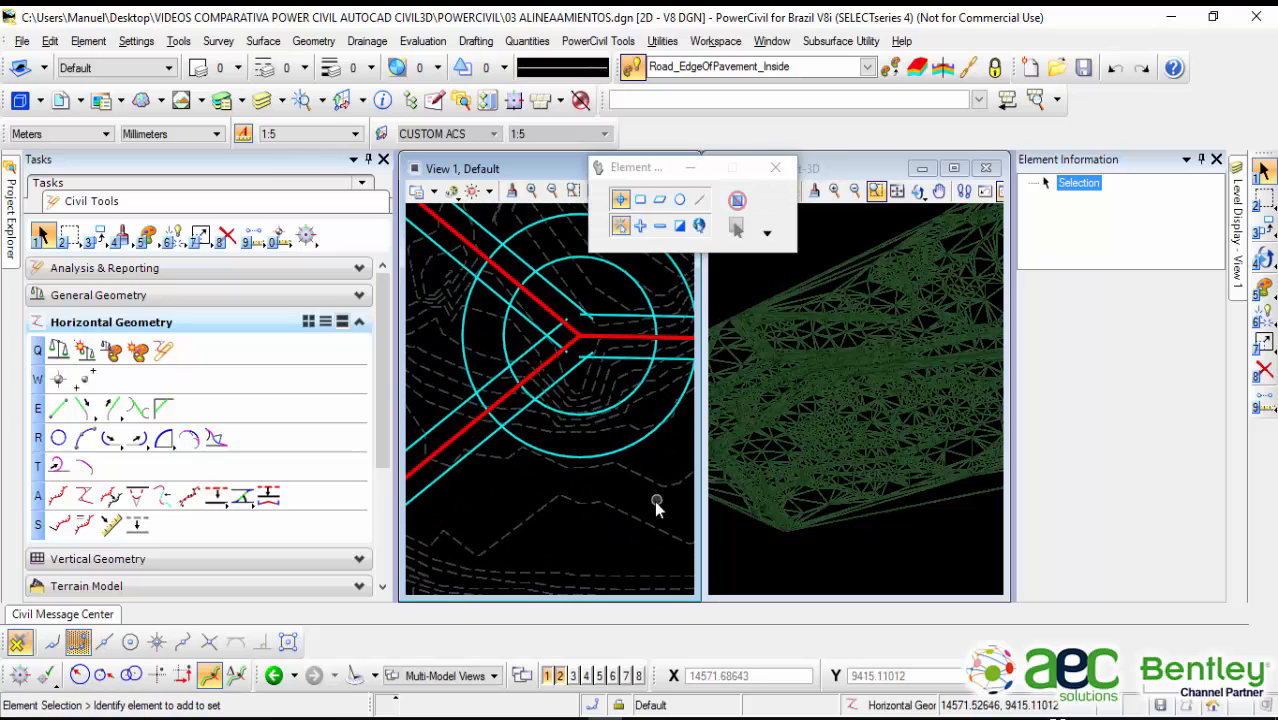
left_click(445, 482)
scroll(576, 348, "up", 2)
scroll(576, 348, "up", 2)
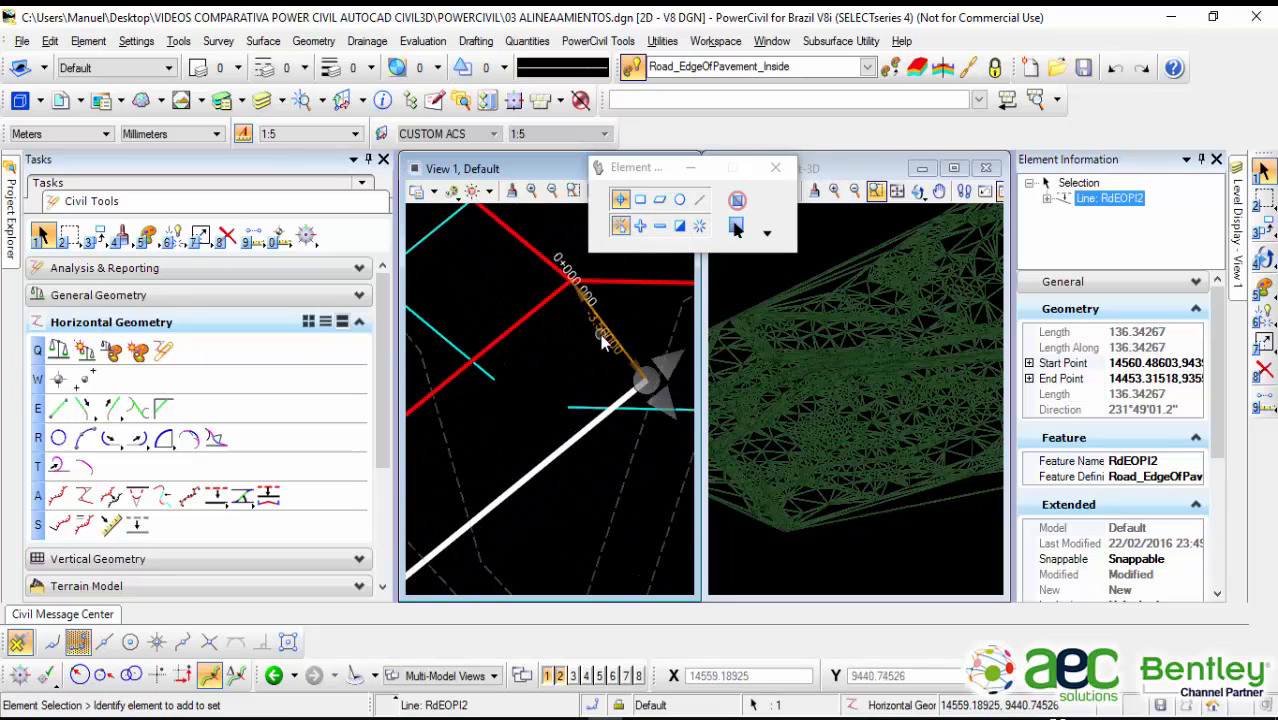
left_click(605, 328)
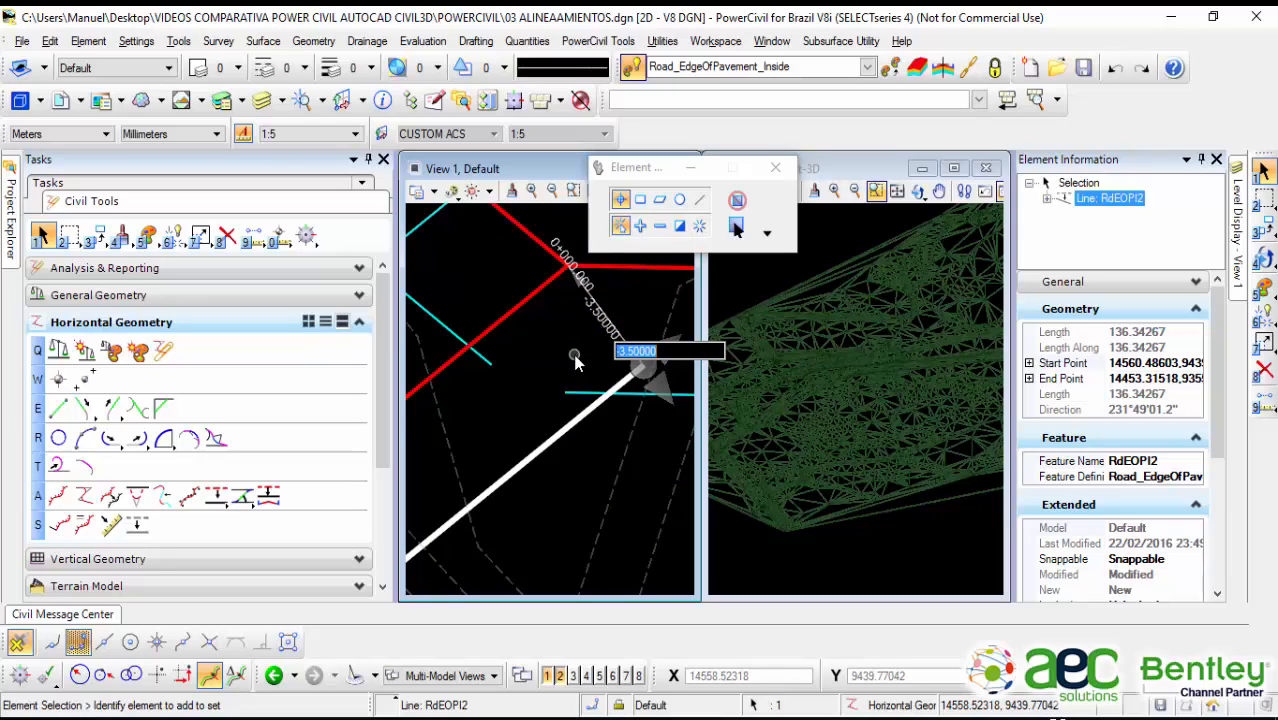
type("-5")
key("Return")
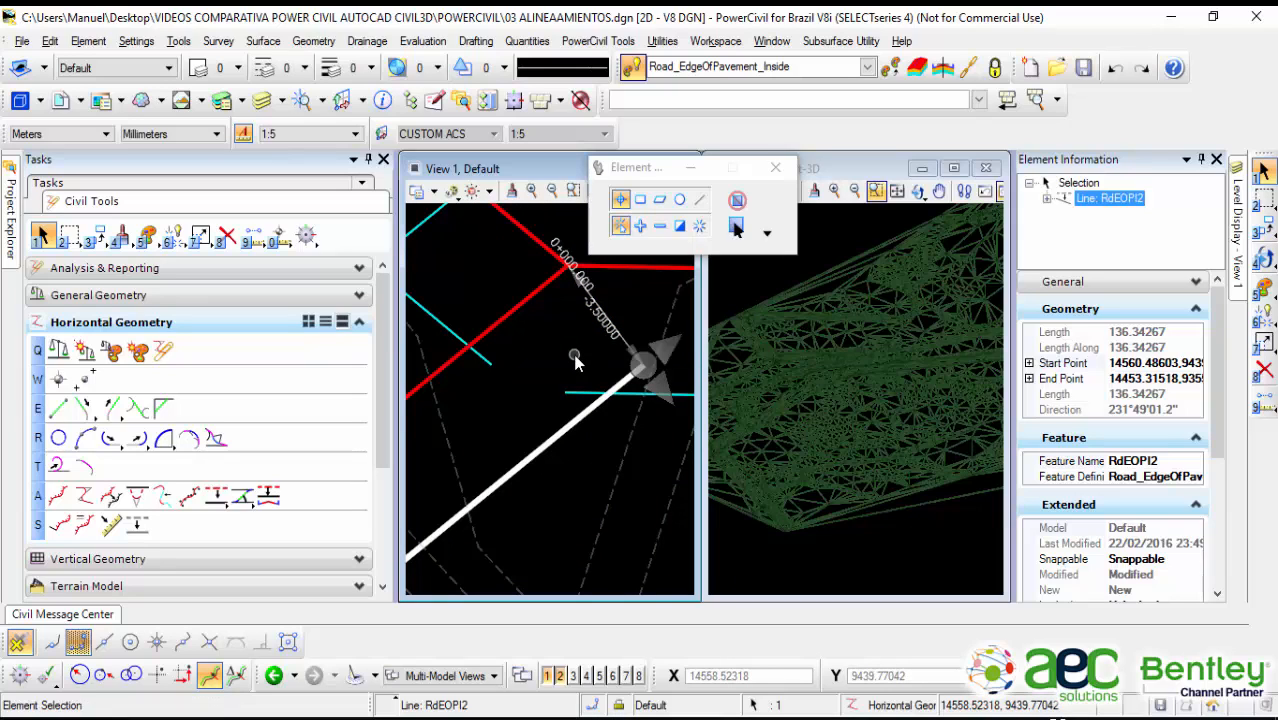
scroll(574, 357, "down", 4)
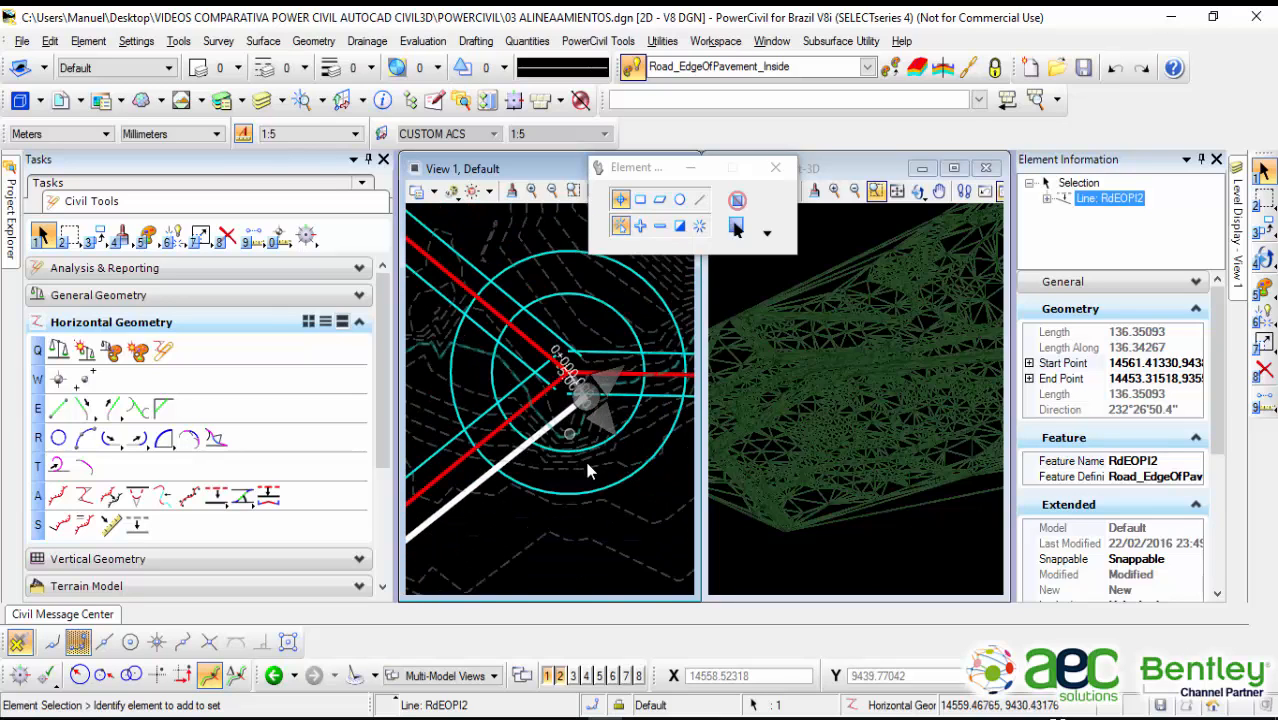
Step: Set the southern inside pavement edge's start offset to -3.5 m and clear the selection
scroll(562, 446, "up", 2)
middle_click_drag(562, 362, 517, 447)
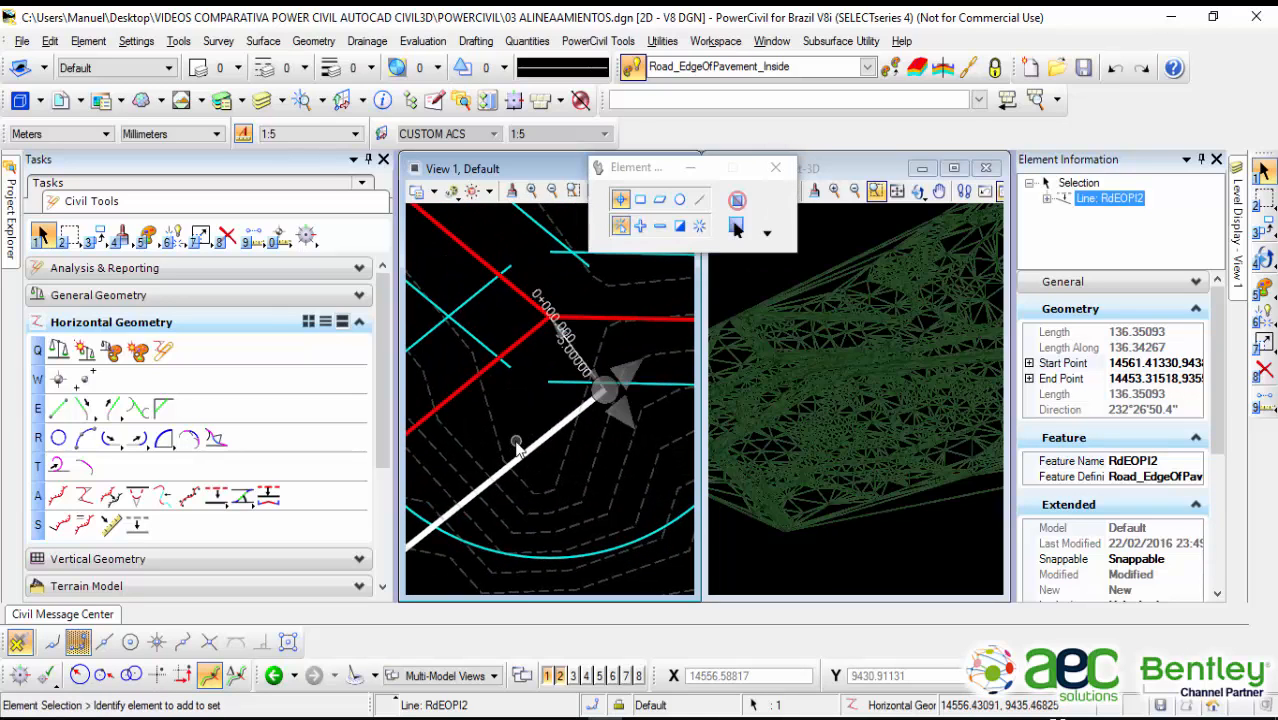
left_click(567, 360)
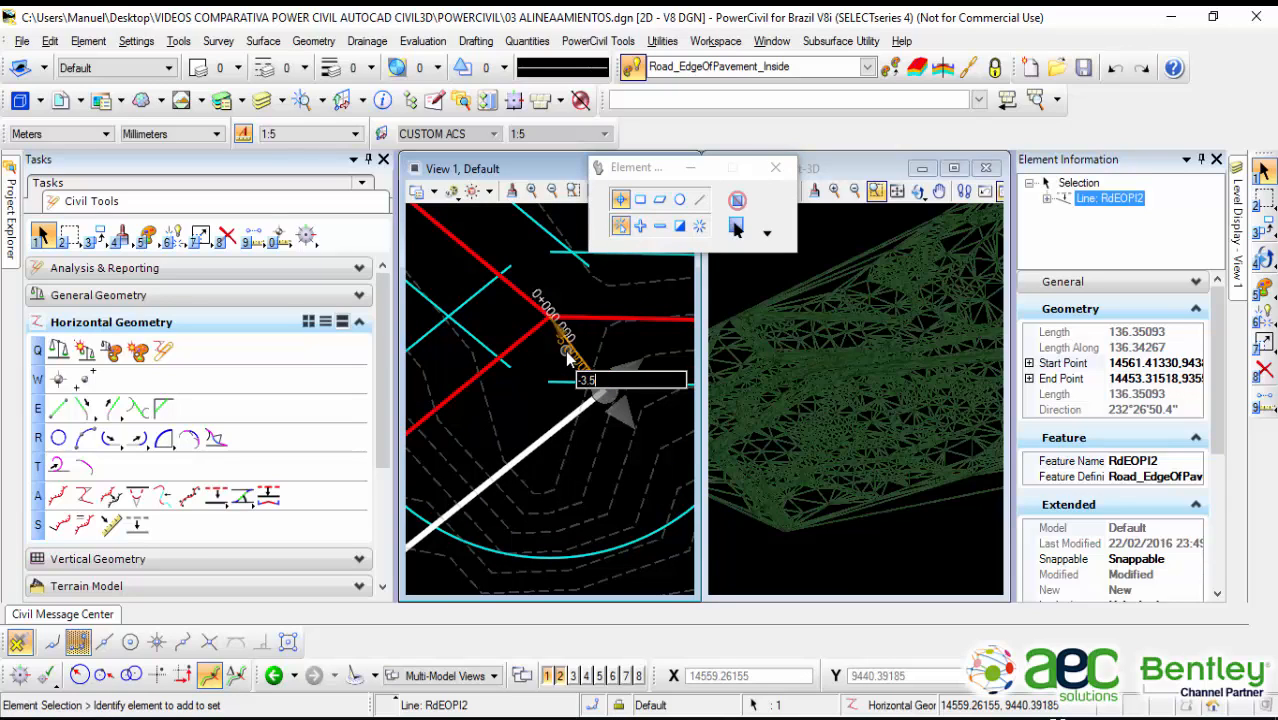
key("Return")
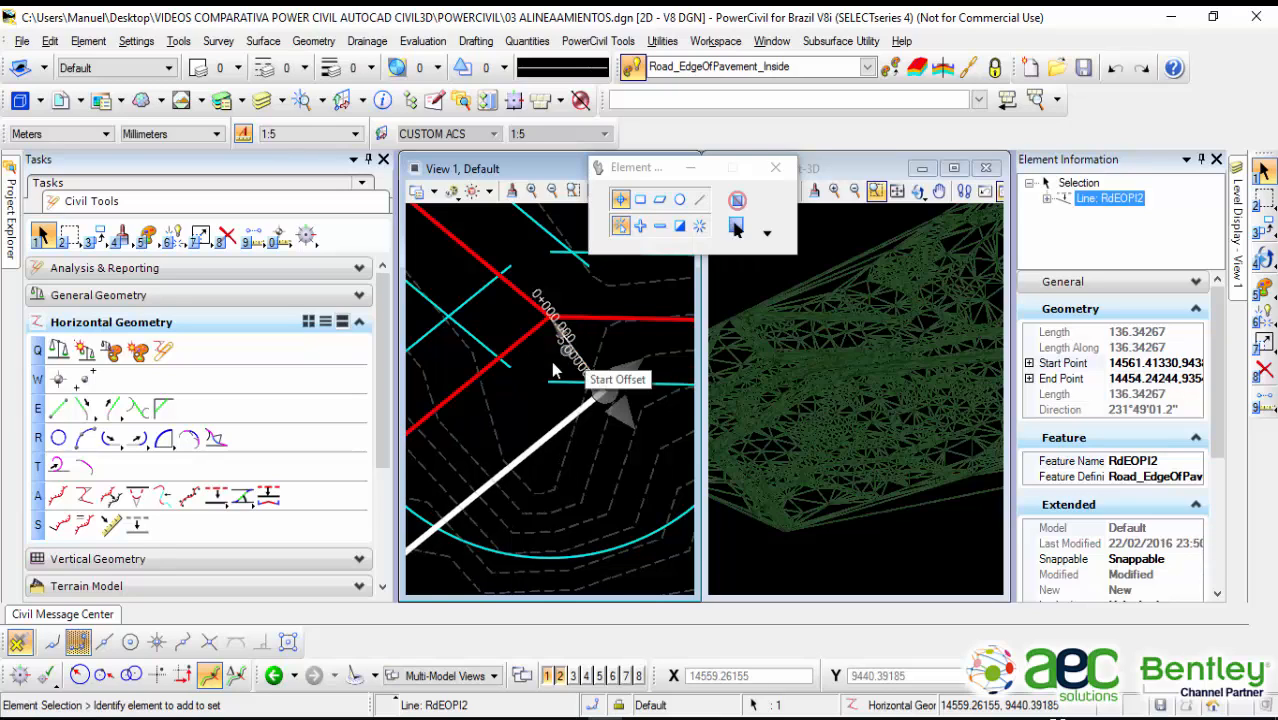
scroll(560, 370, "up", 2)
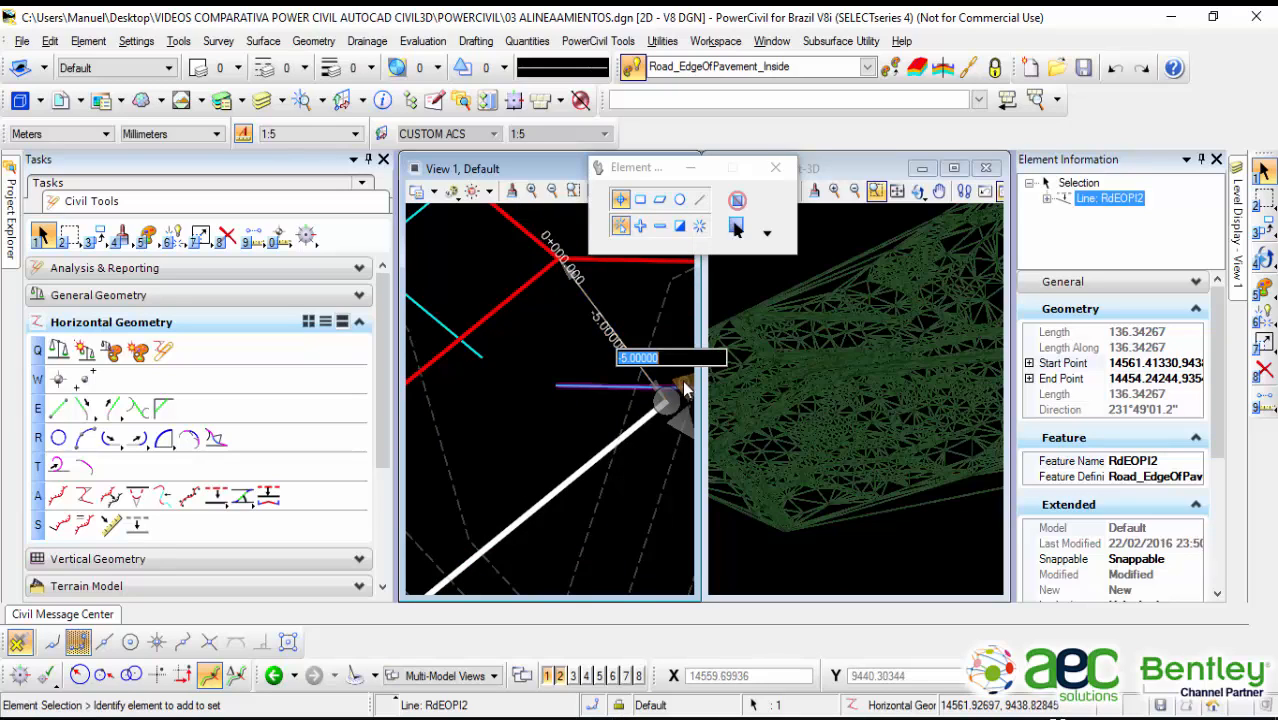
type("-3")
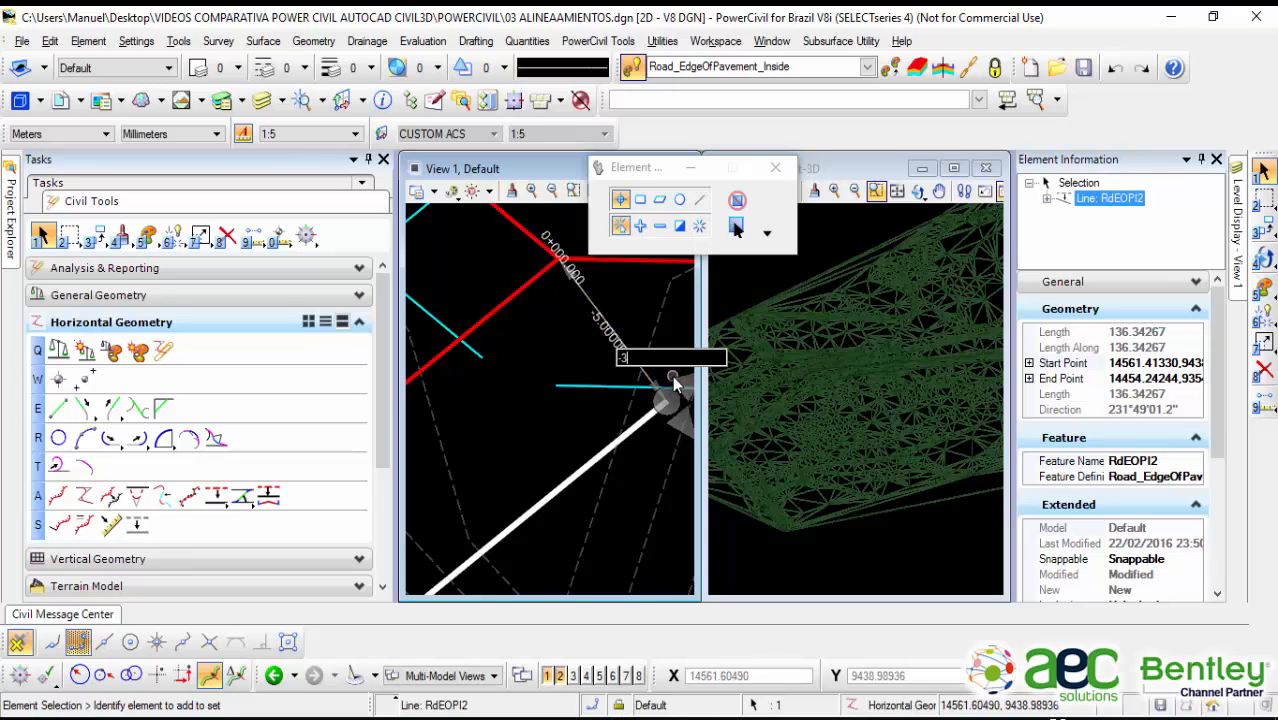
type(".5")
key("Return")
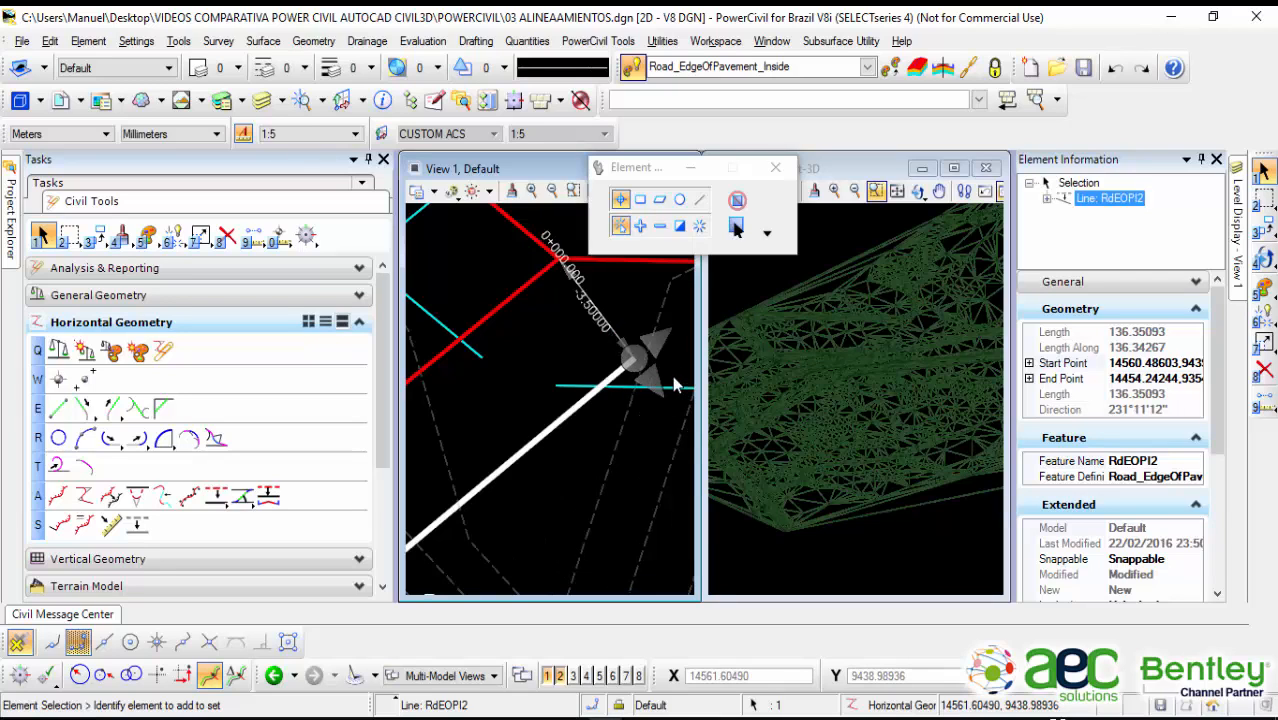
left_click(525, 362)
Step: Move the center of the 20 m radius outer circle about 34 m west, carrying the snapped intersection geometry with it, and deselect it
scroll(525, 362, "down", 4)
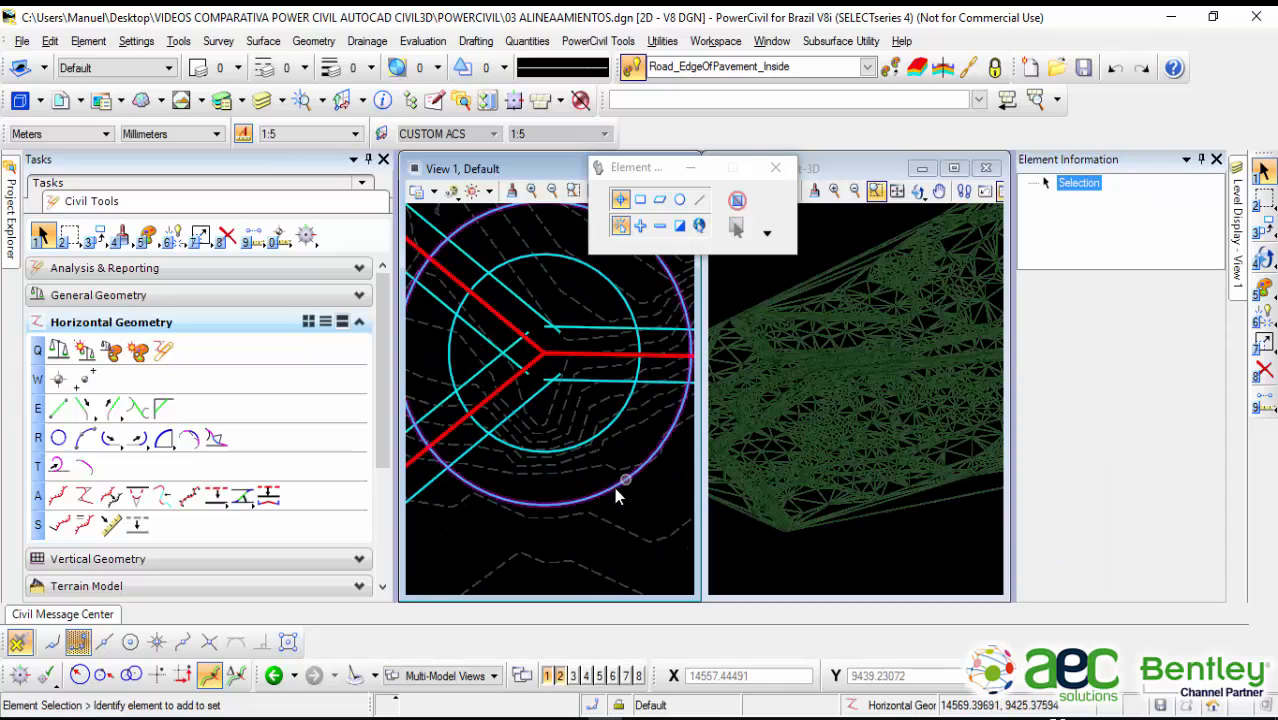
left_click(600, 493)
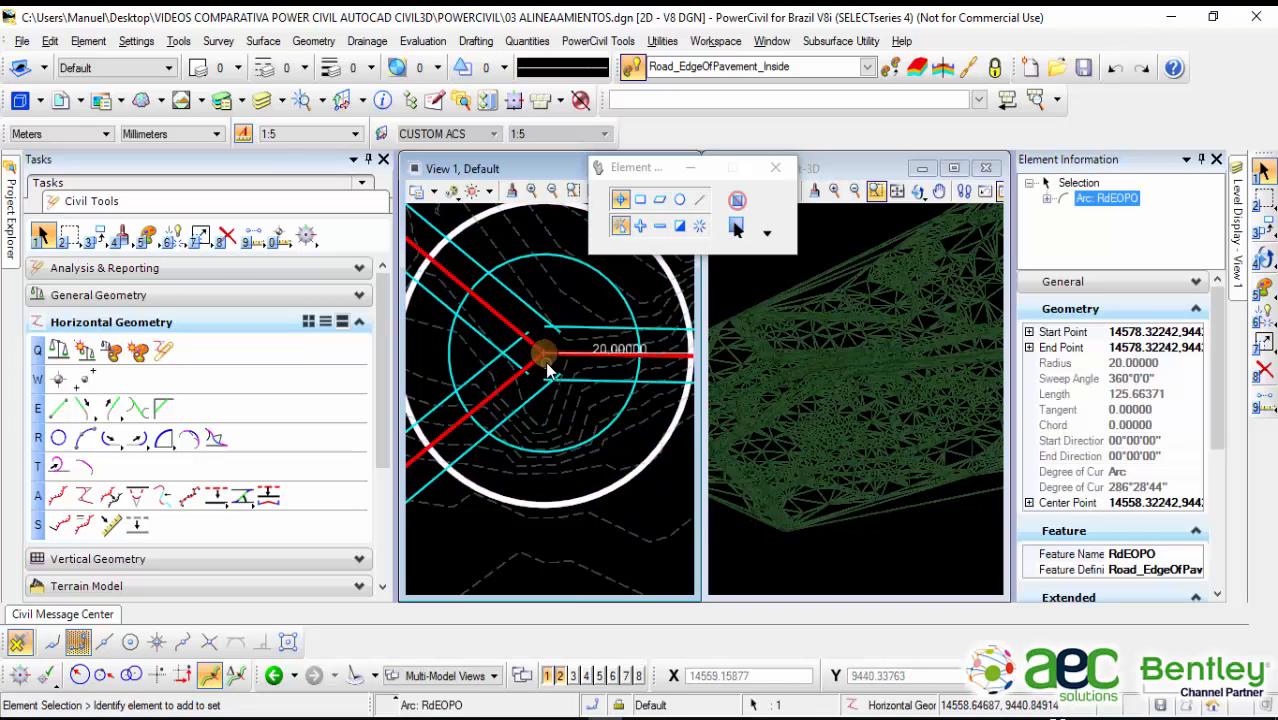
scroll(547, 367, "down", 3)
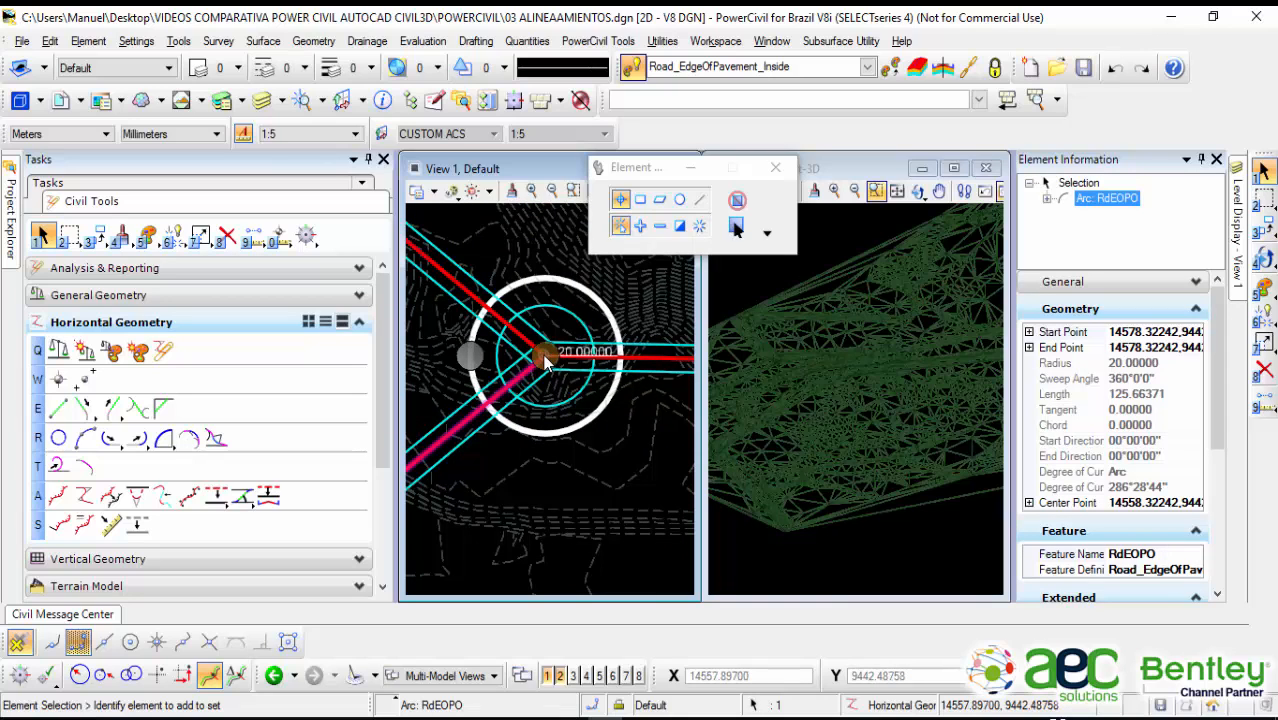
left_click_drag(545, 355, 528, 369)
middle_click_drag(506, 364, 655, 365)
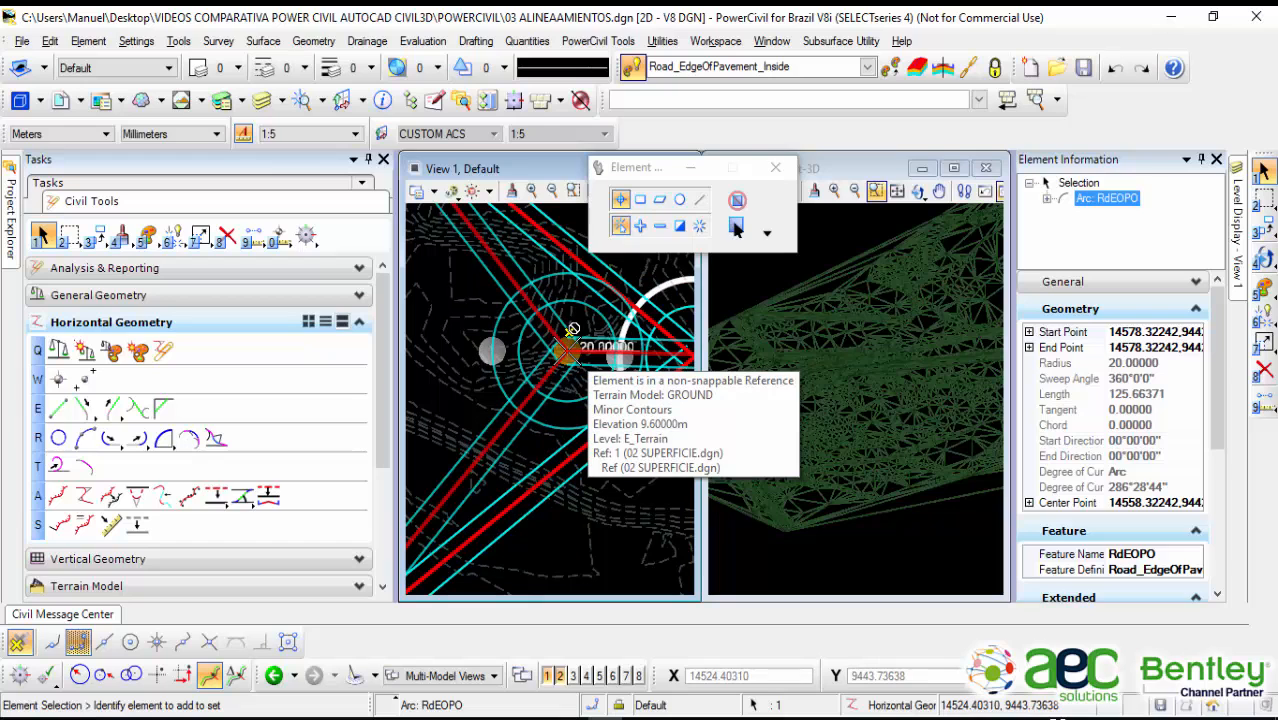
left_click(572, 329)
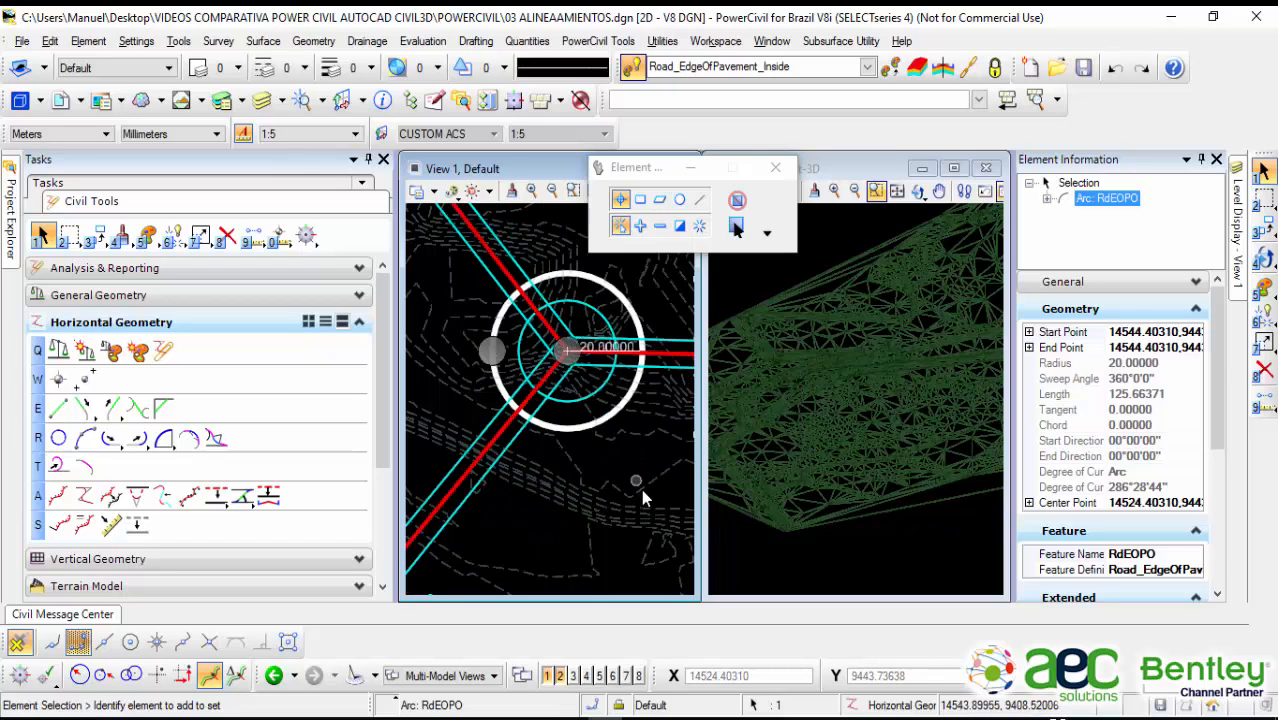
left_click(624, 458)
Step: Examine the relocated circles, centerlines and inside pavement edges around the intersection and along the southwest leg
scroll(590, 458, "up", 2)
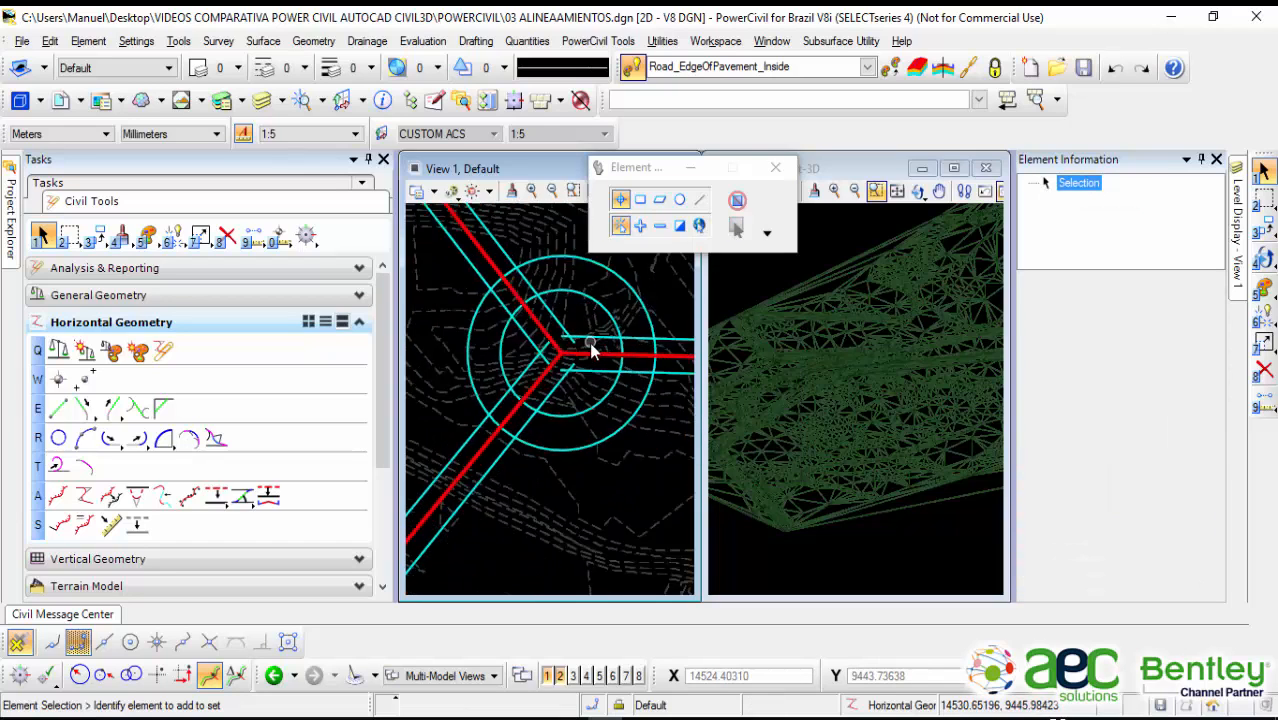
scroll(589, 410, "up", 3)
scroll(589, 410, "down", 2)
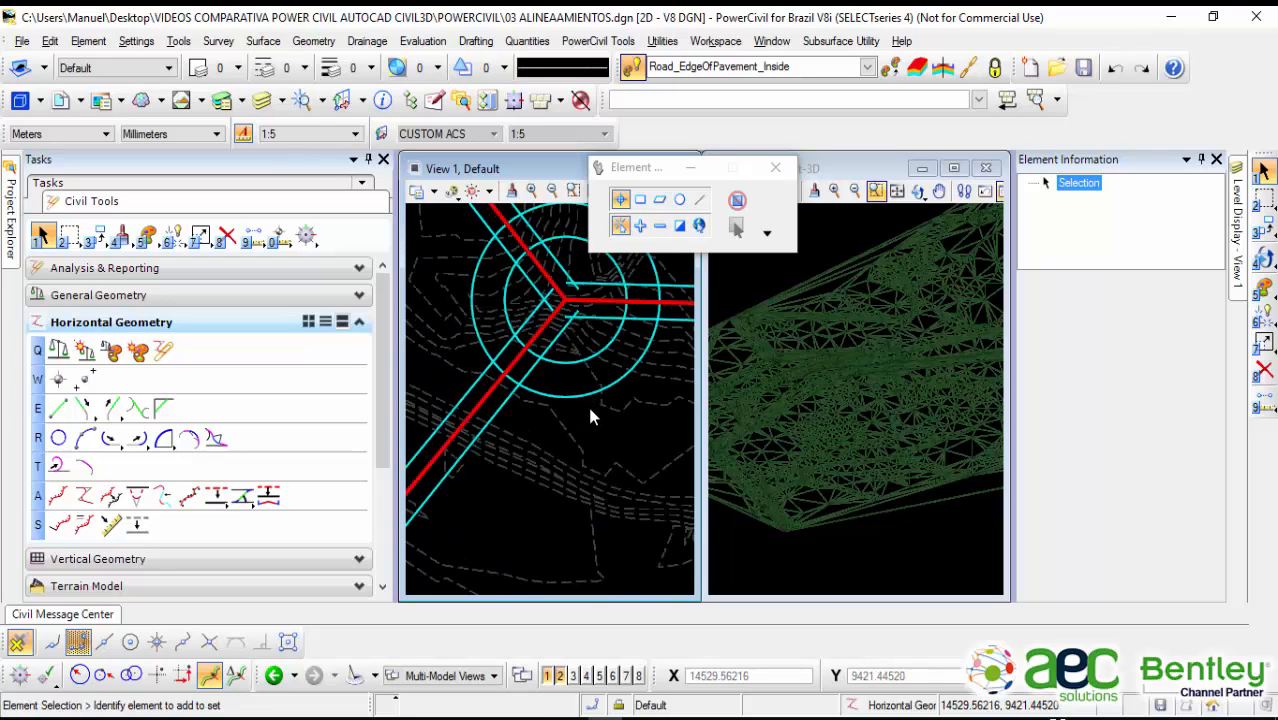
scroll(589, 410, "up", 1)
middle_click_drag(563, 329, 569, 383)
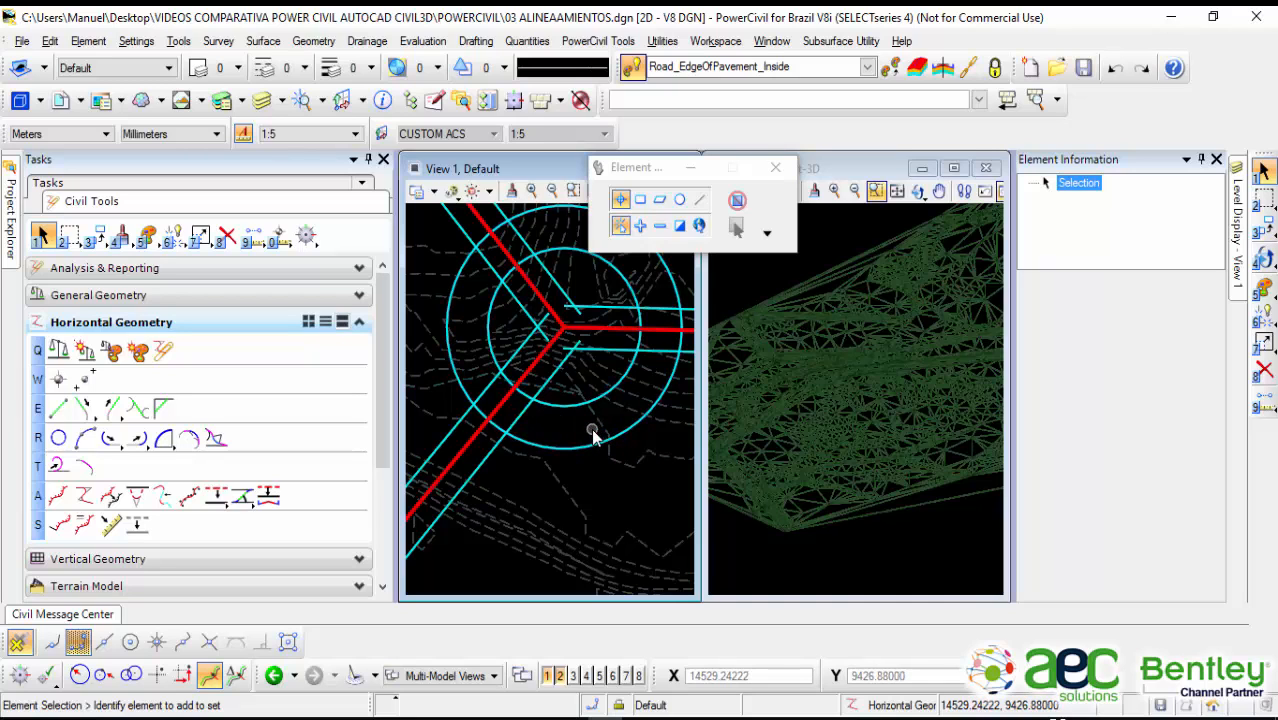
scroll(592, 432, "down", 1)
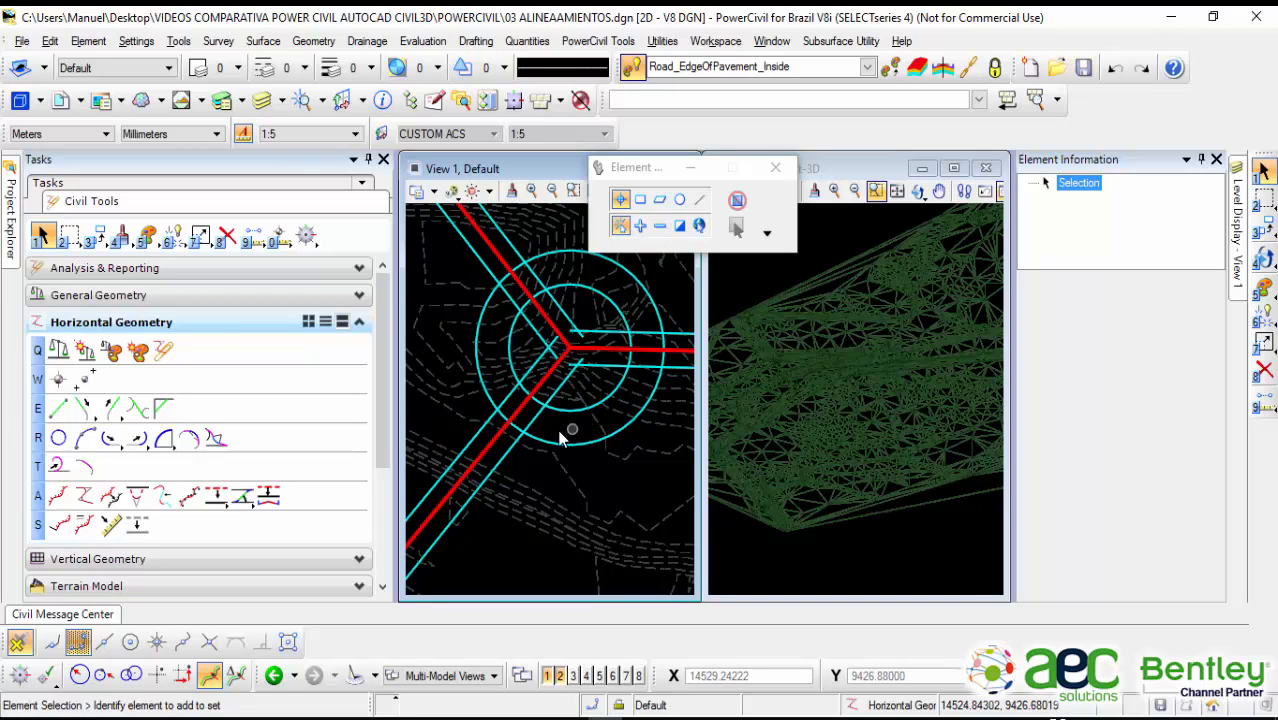
scroll(562, 437, "up", 2)
scroll(545, 420, "down", 1)
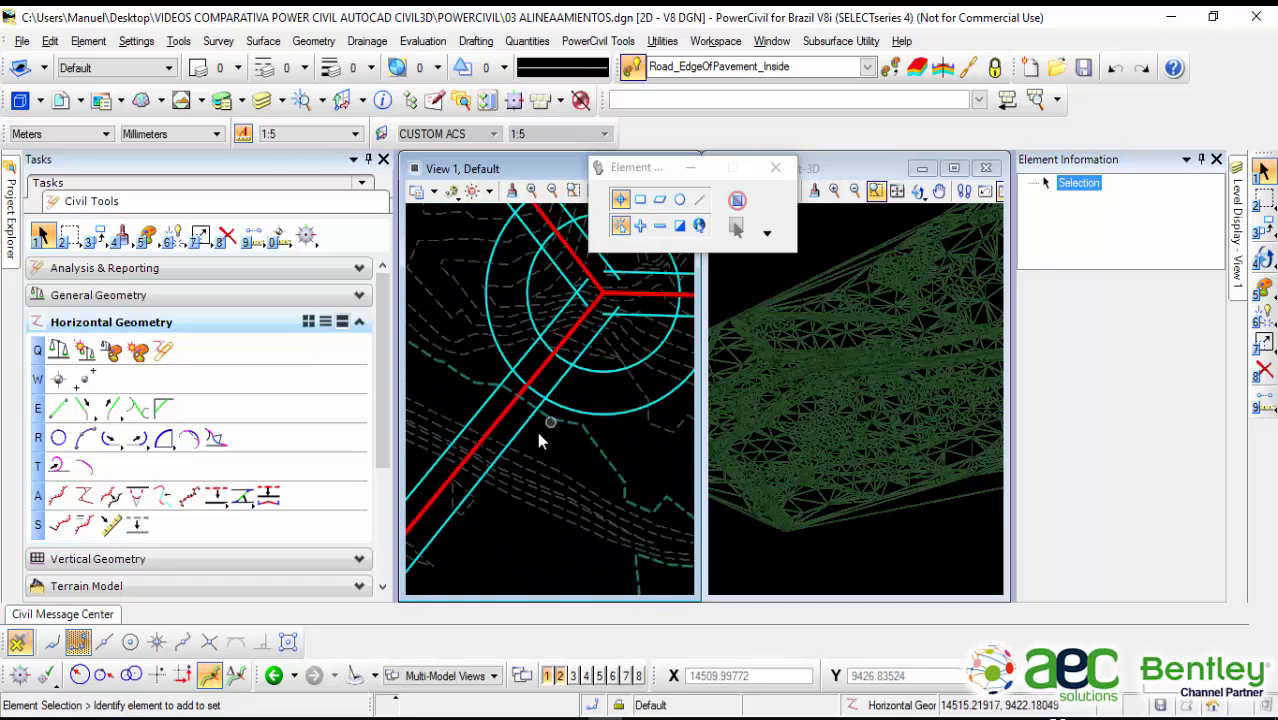
scroll(533, 434, "down", 1)
middle_click_drag(524, 465, 588, 357)
scroll(589, 355, "down", 1)
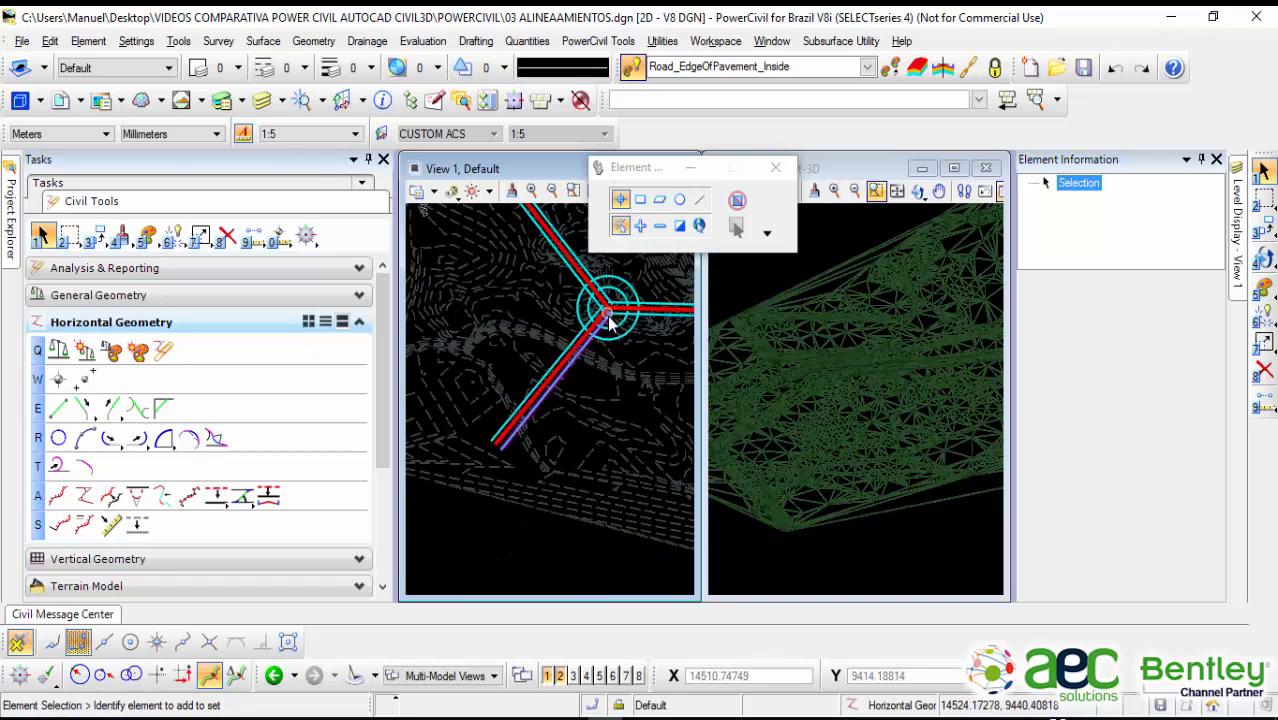
Step: Move the far end point of centerline EJE 1 northward, making the line about 81 m long, and clear the selection
scroll(488, 463, "up", 3)
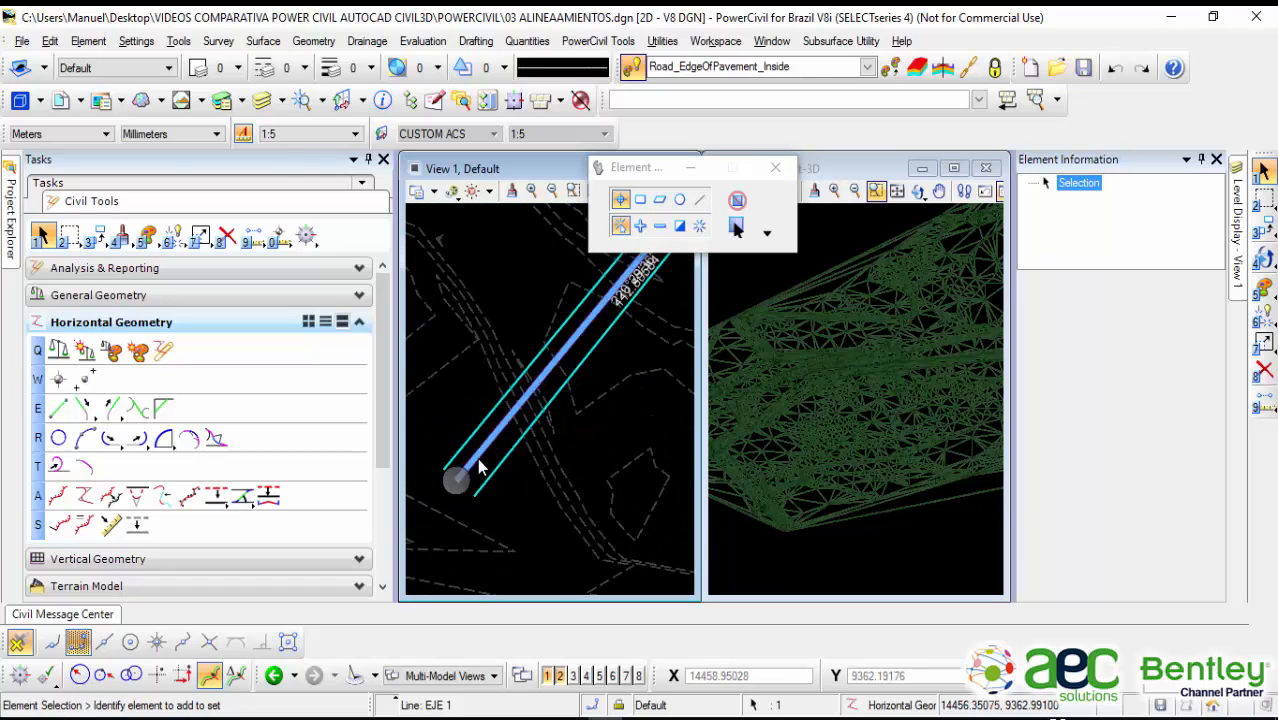
left_click(460, 485)
left_click(456, 487)
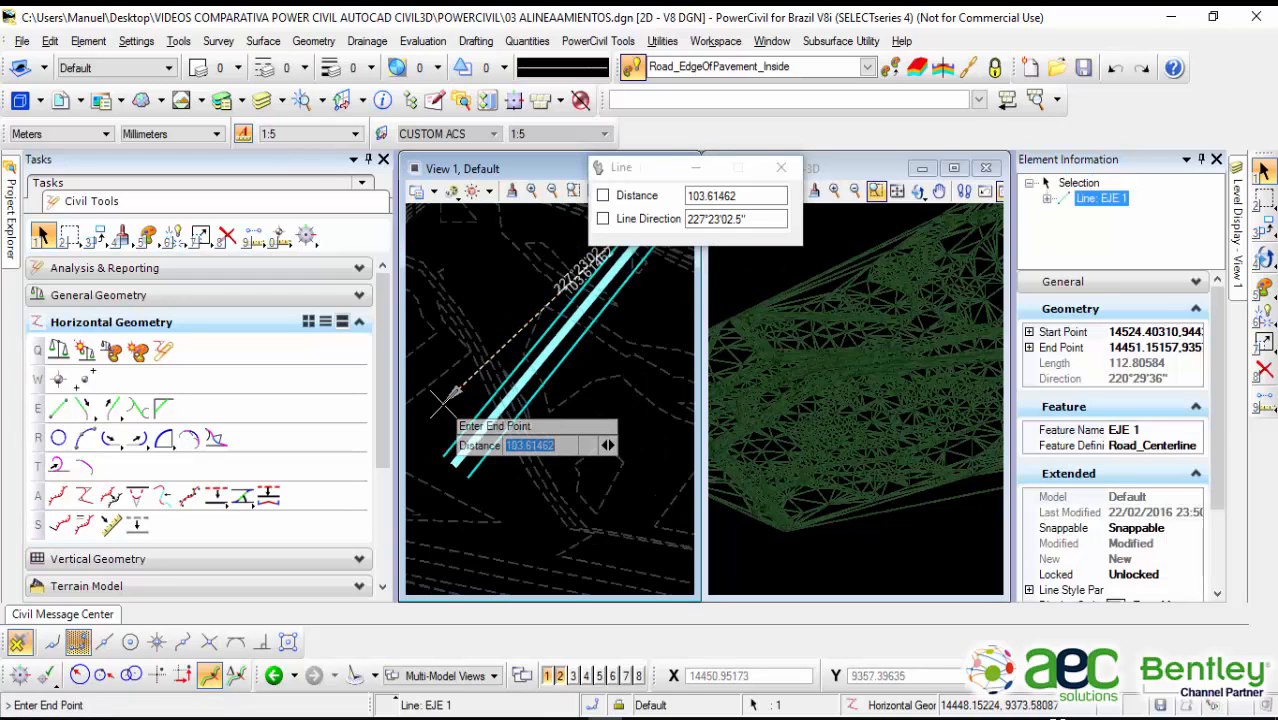
scroll(470, 440, "down", 1)
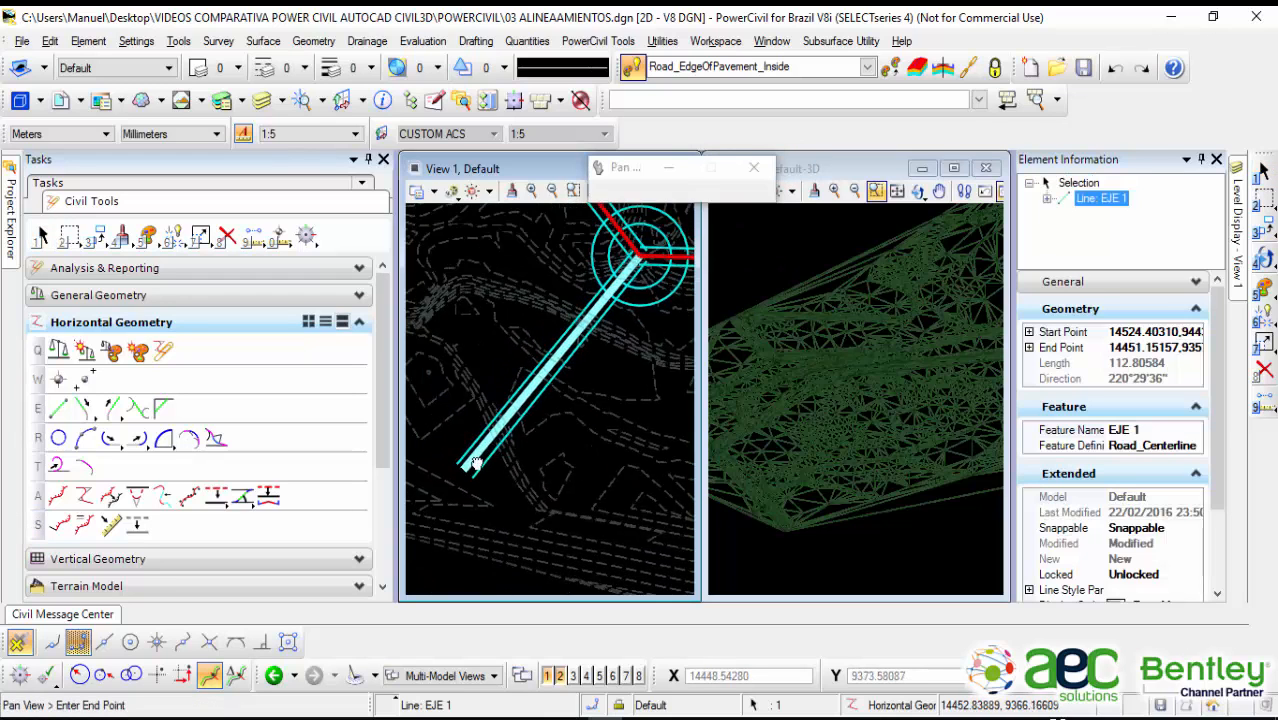
left_click(486, 393)
scroll(622, 371, "up", 1)
middle_click_drag(622, 371, 556, 492)
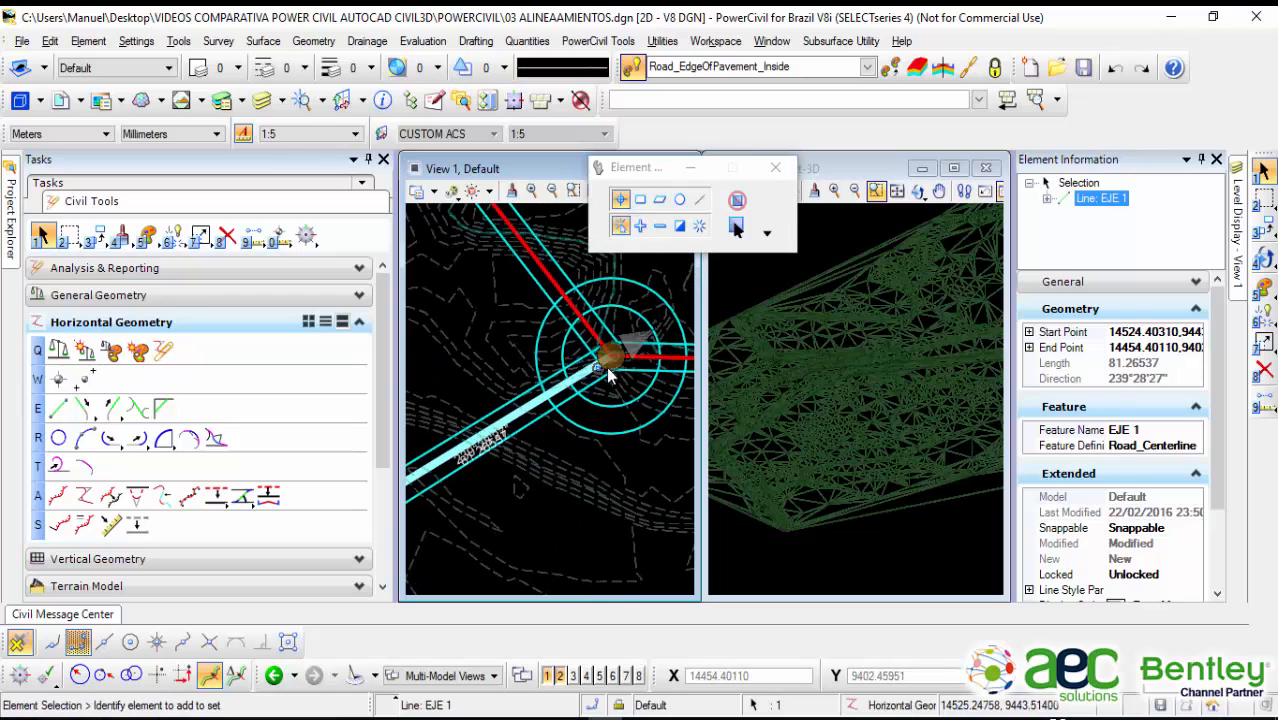
scroll(607, 375, "up", 3)
scroll(625, 389, "down", 6)
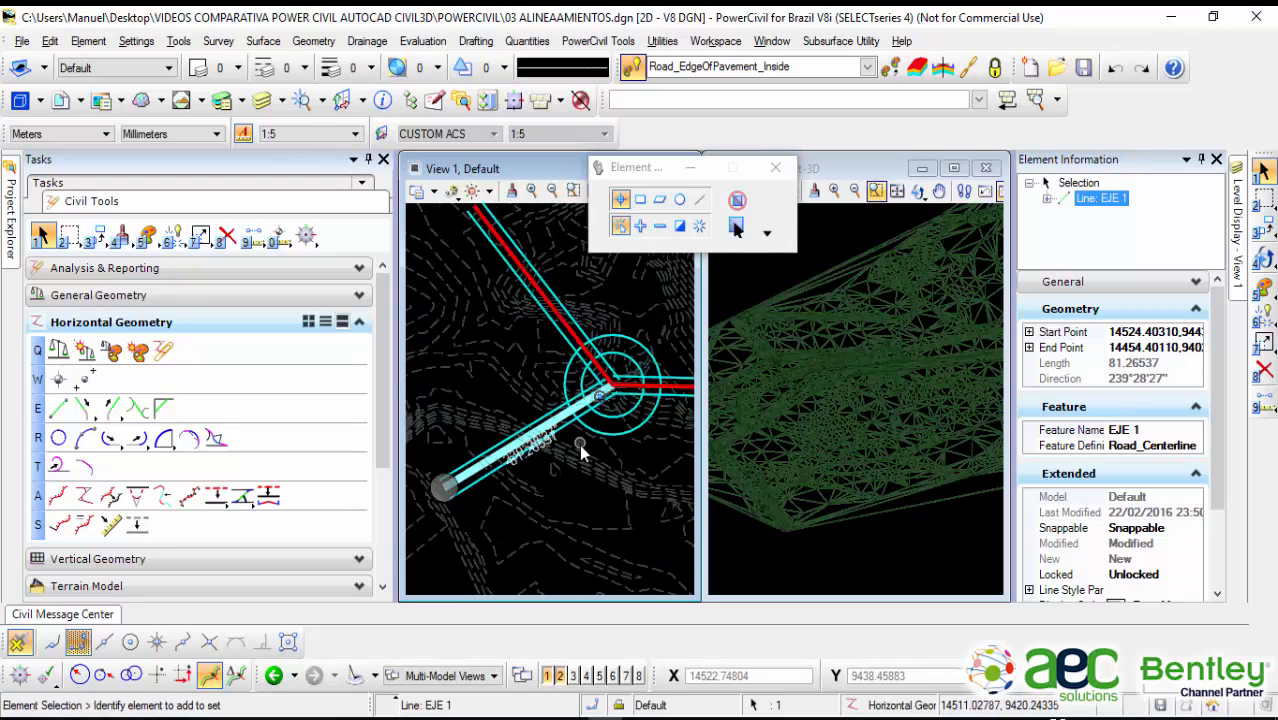
scroll(519, 474, "up", 4)
left_click(609, 426)
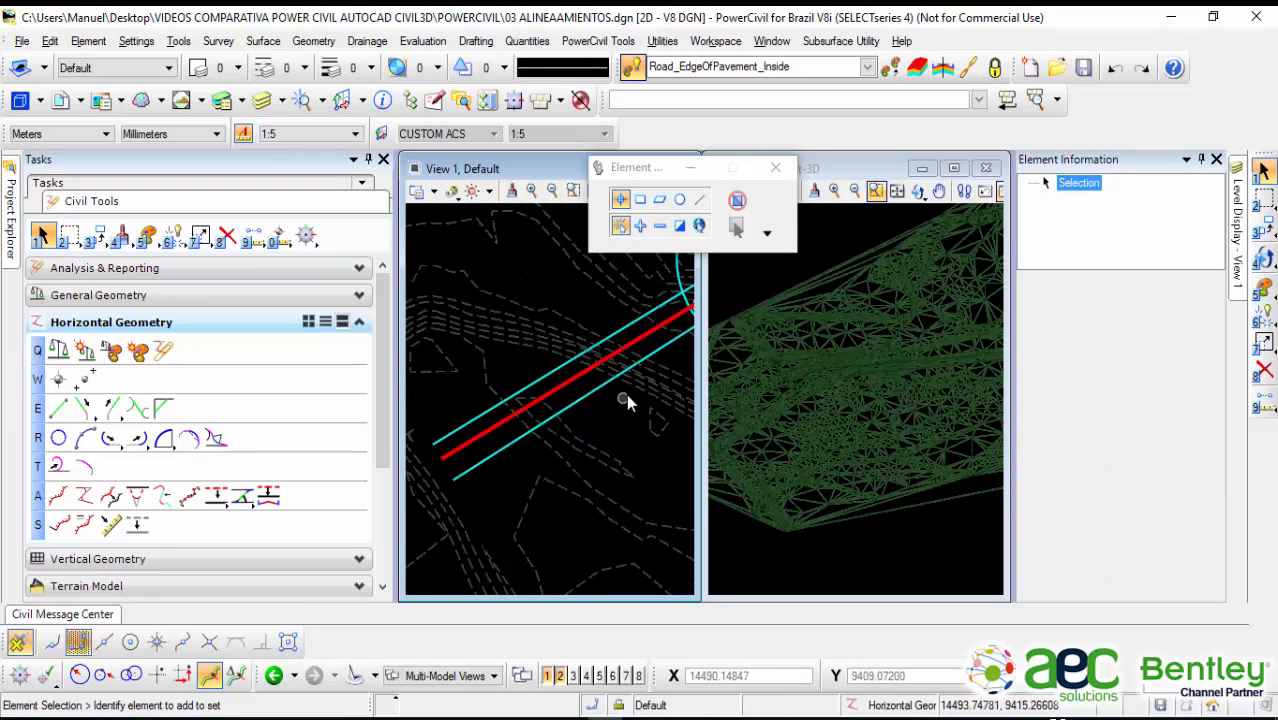
Step: Examine the southwest leg's southern inside pavement edge and the circles, centerlines and edges around the intersection
middle_click_drag(630, 388, 534, 509)
left_click(591, 411)
scroll(629, 410, "up", 4)
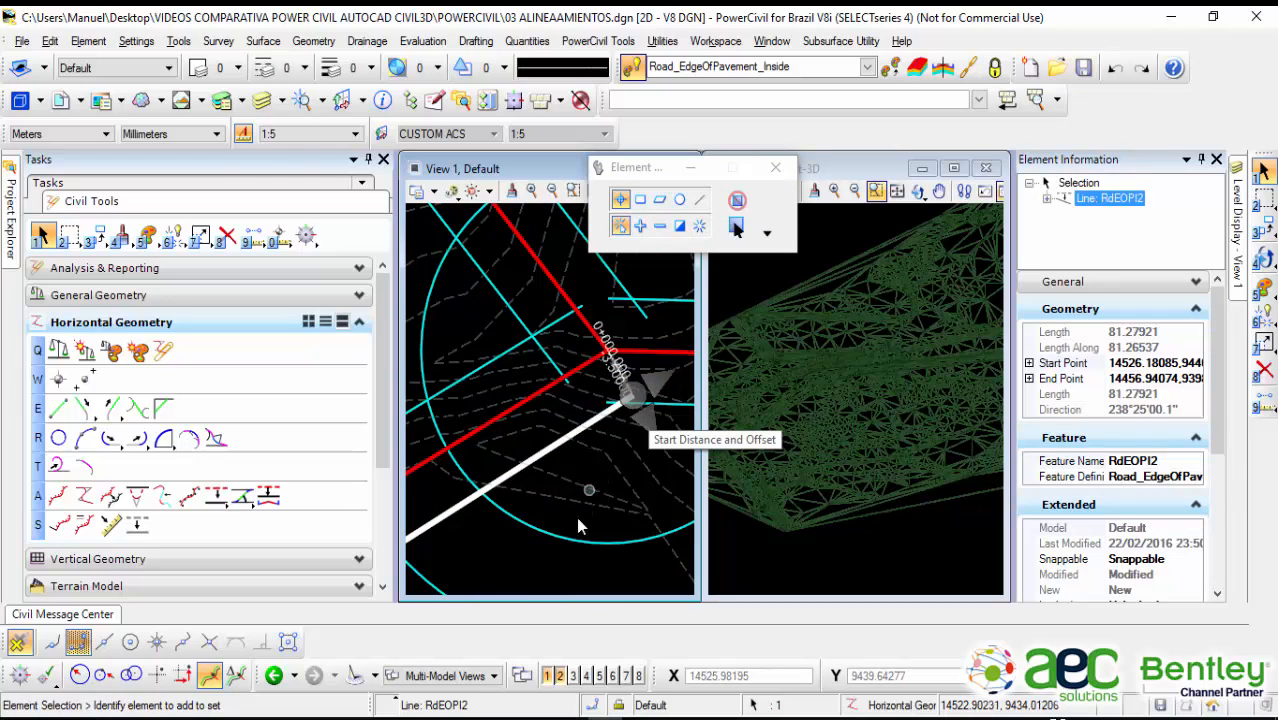
left_click(535, 563)
scroll(538, 525, "down", 4)
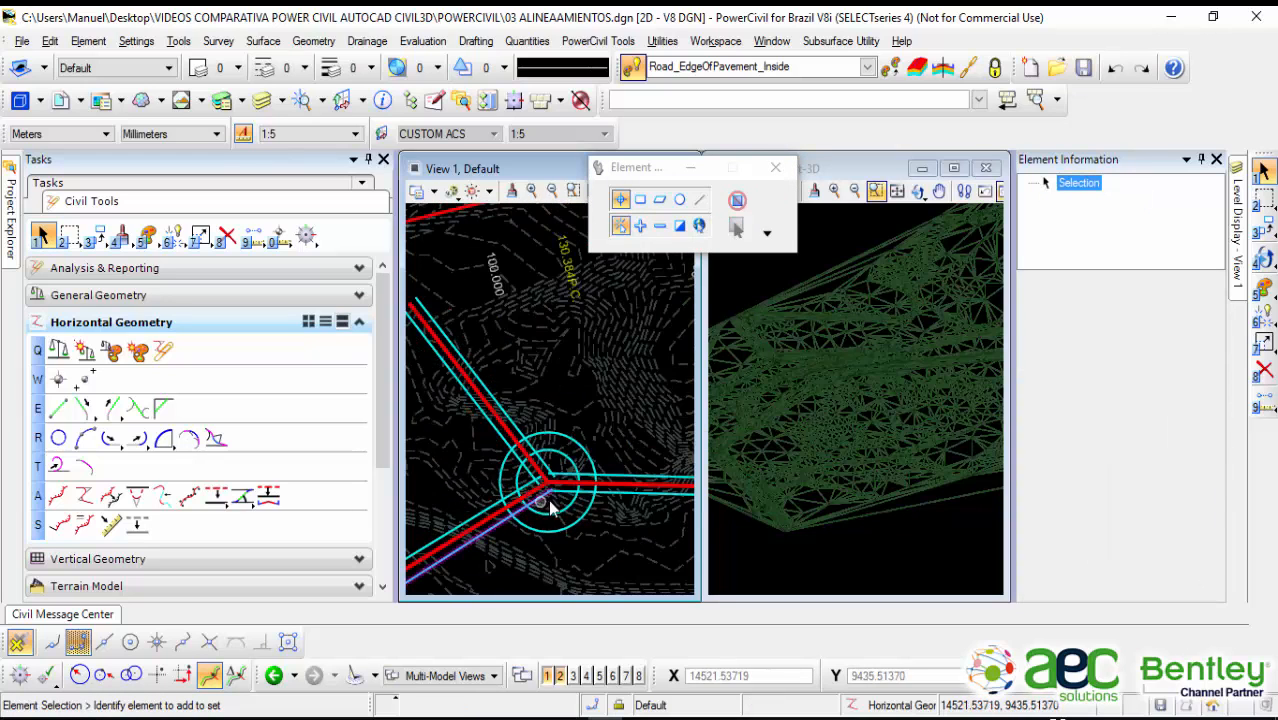
scroll(578, 487, "down", 2)
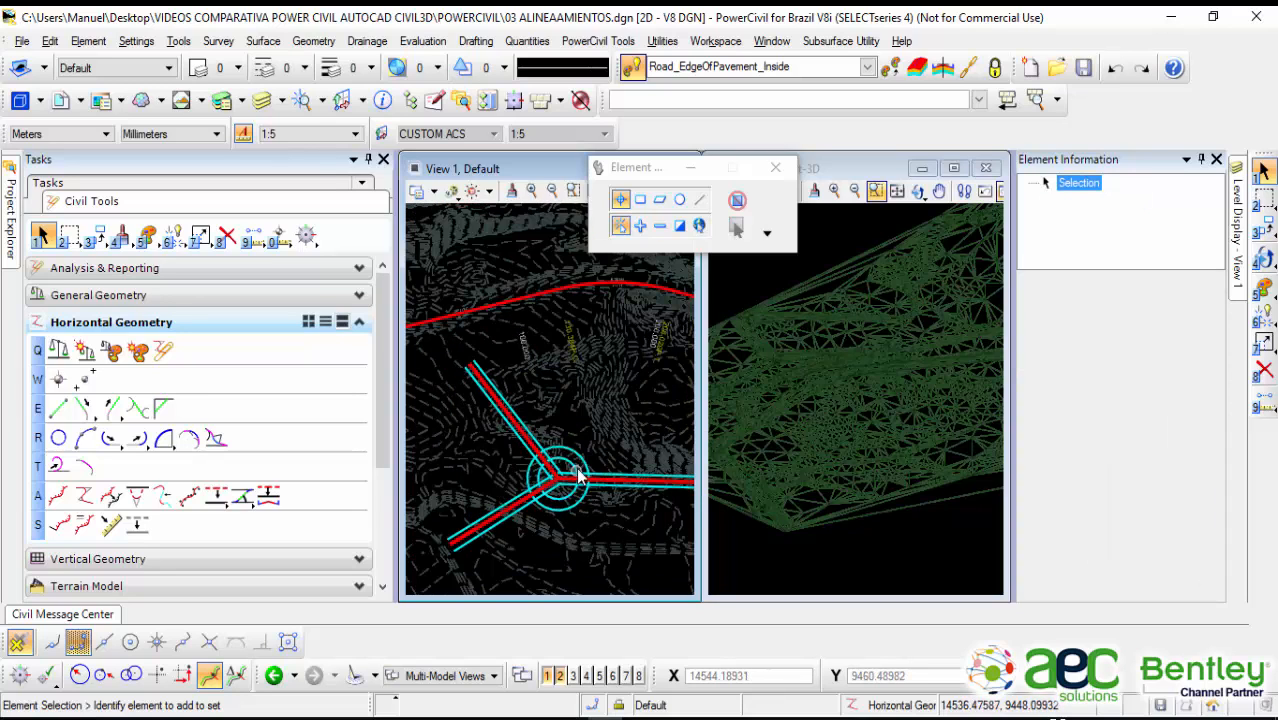
middle_click_drag(562, 388, 562, 322)
scroll(611, 438, "down", 1)
middle_click_drag(604, 437, 630, 446)
scroll(572, 452, "up", 3)
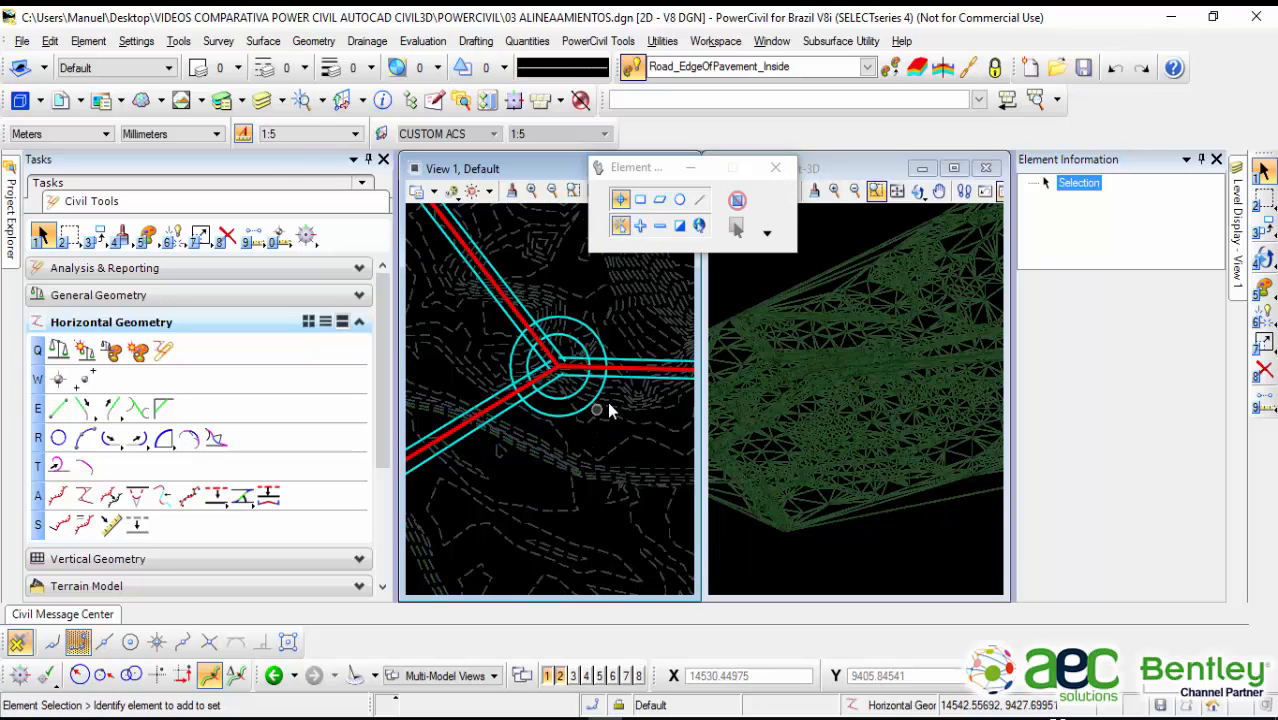
middle_click_drag(621, 406, 599, 410)
scroll(599, 410, "up", 3)
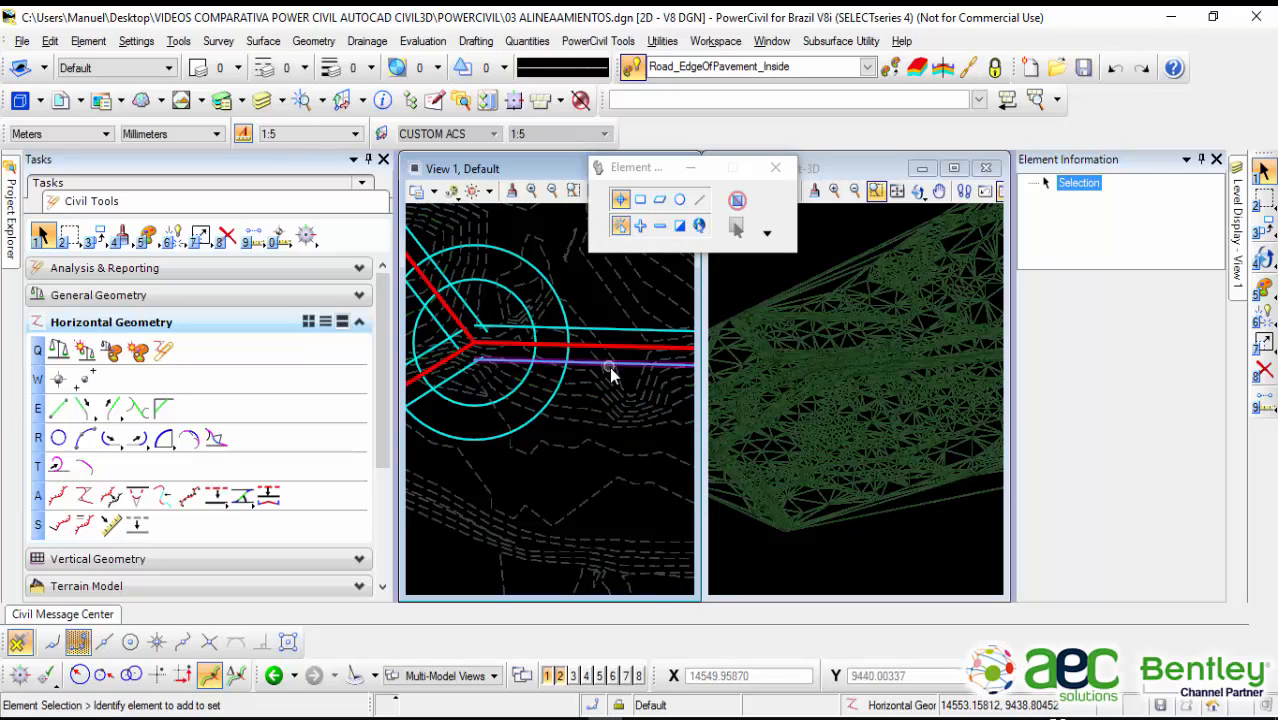
mouse_move(612, 374)
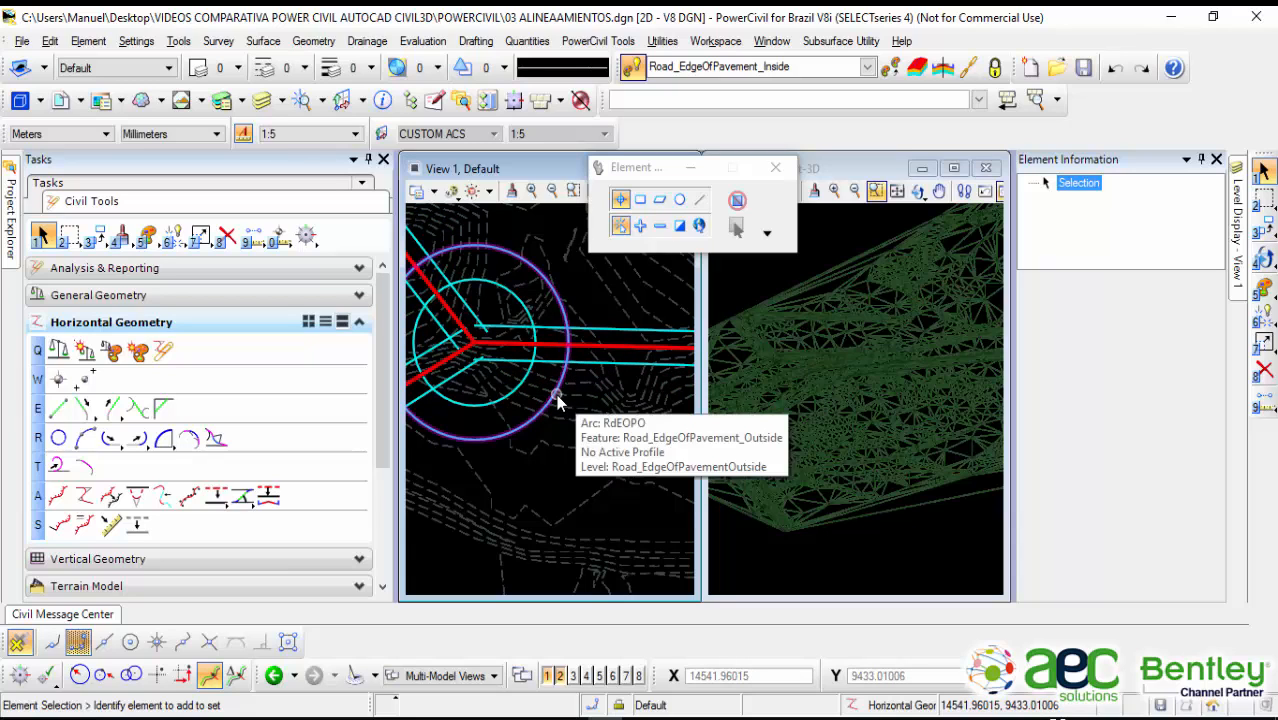
Step: Set up a Simple Arc between the east leg's southern inside pavement edge and the outer circle, with the radius locked at 20 m
left_click(164, 440)
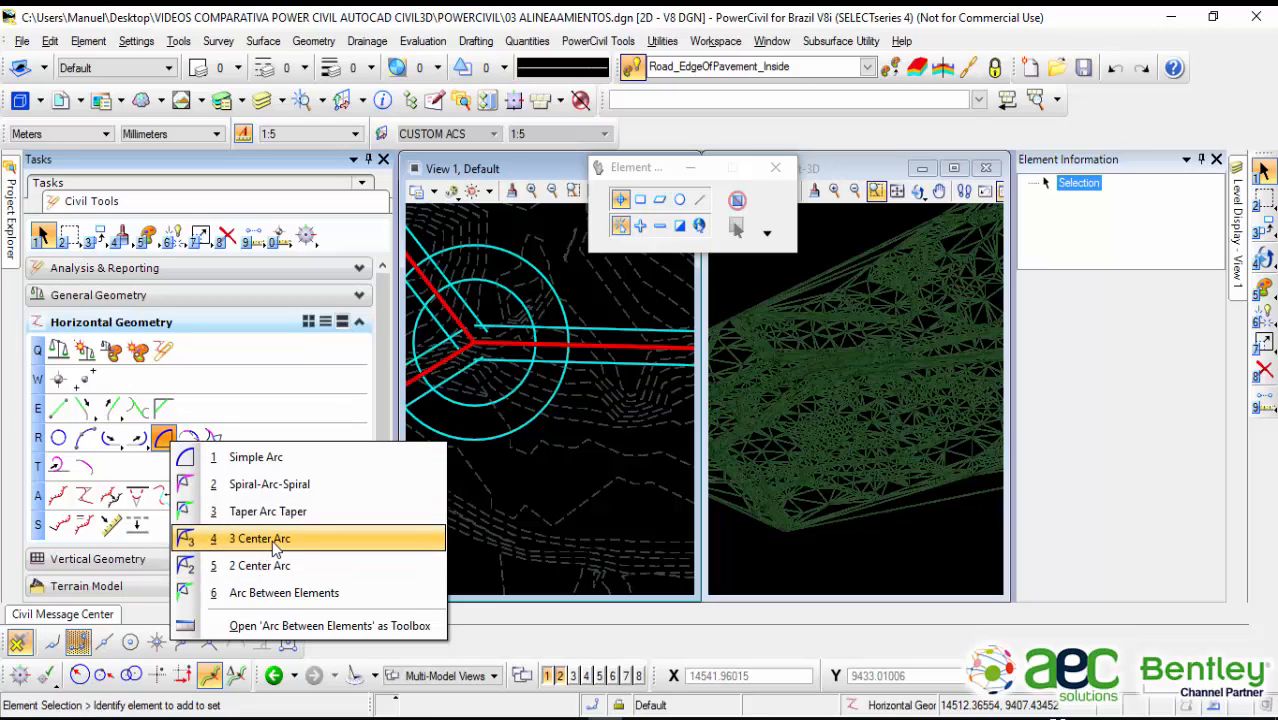
left_click(256, 460)
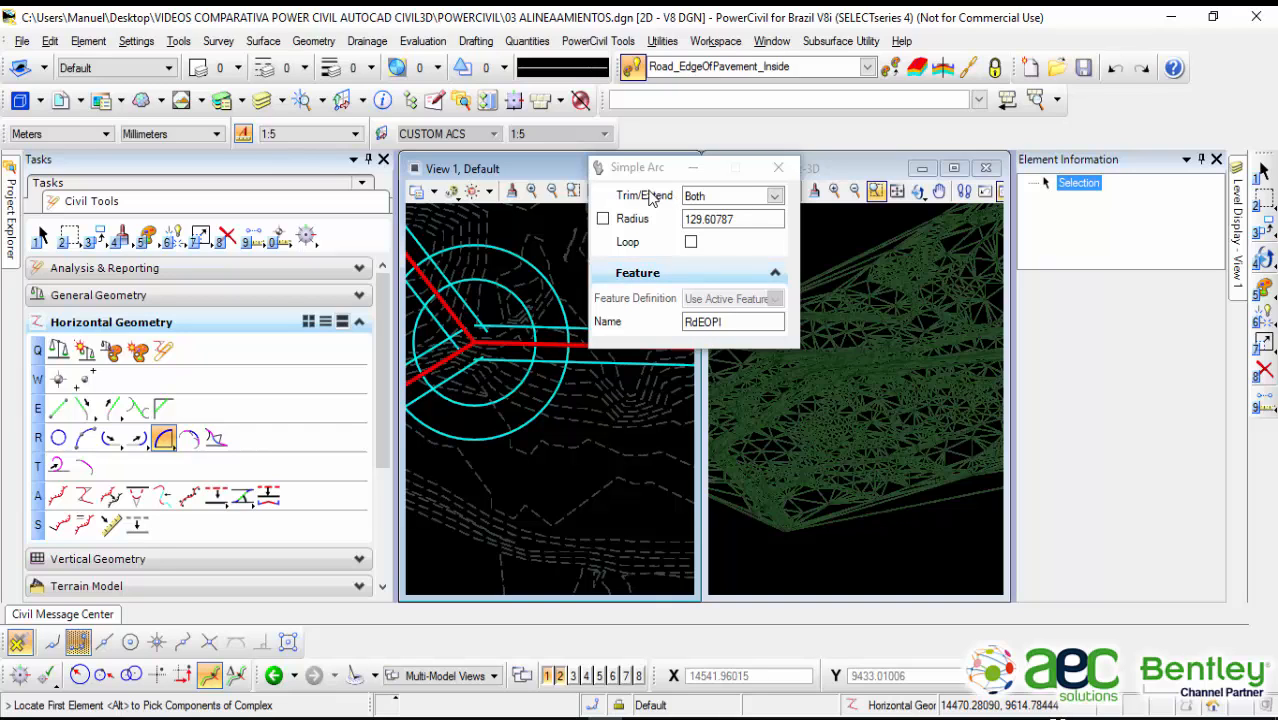
left_click_drag(660, 178, 814, 231)
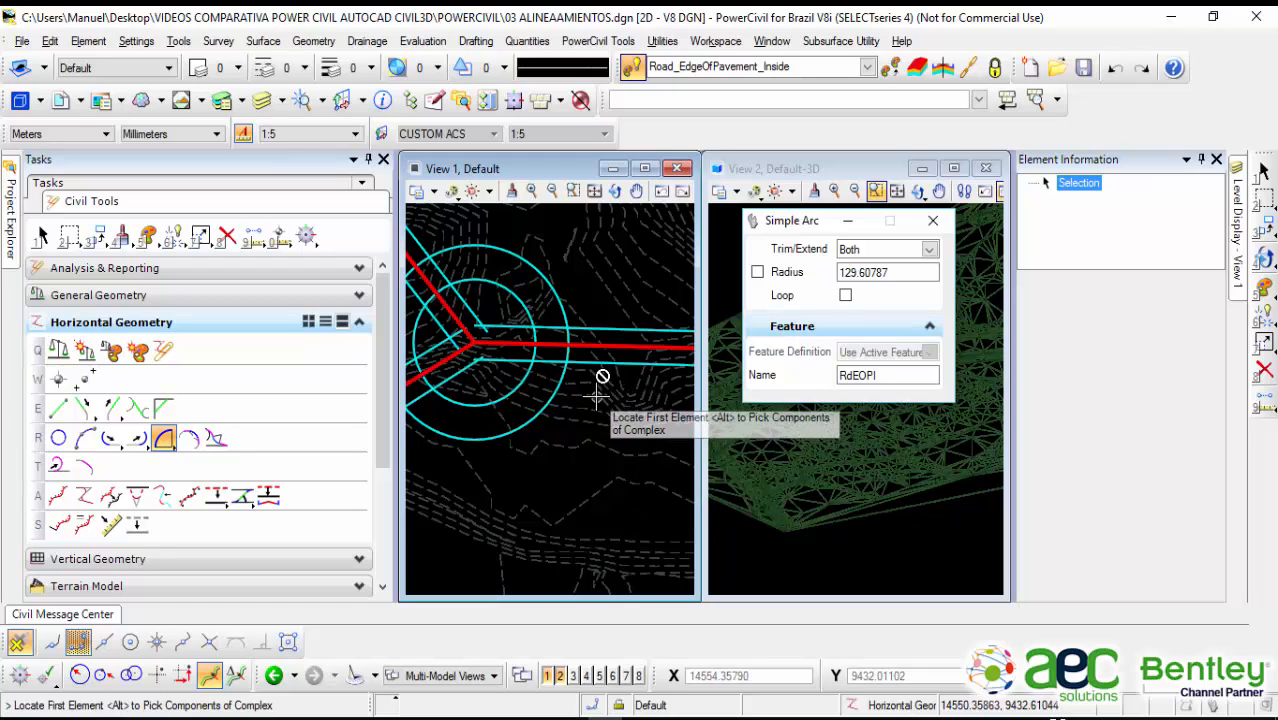
scroll(599, 377, "up", 1)
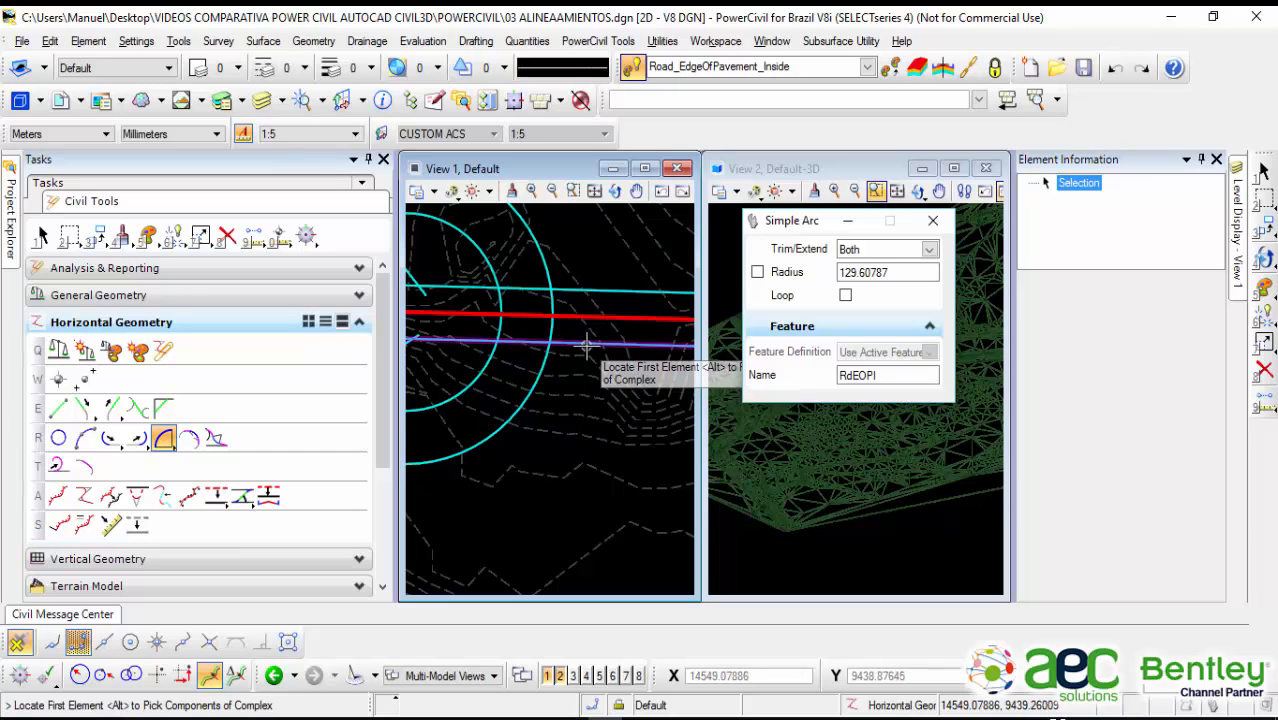
left_click(588, 346)
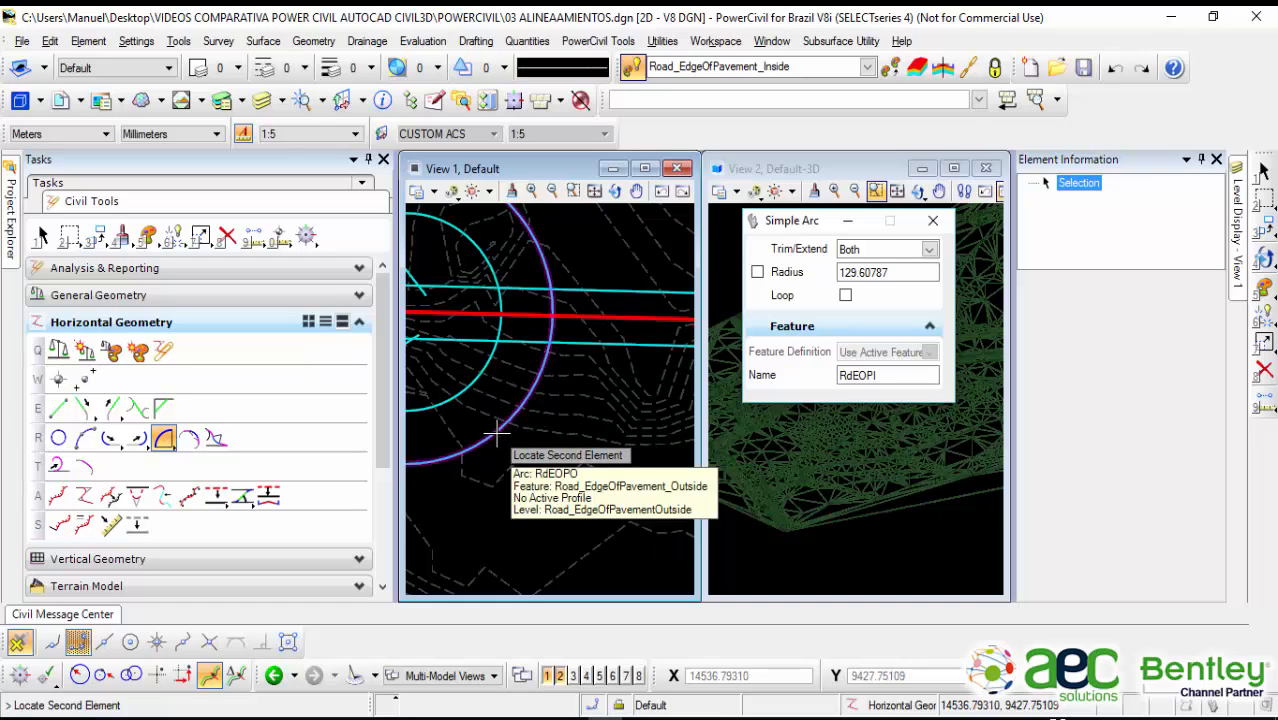
left_click(496, 432)
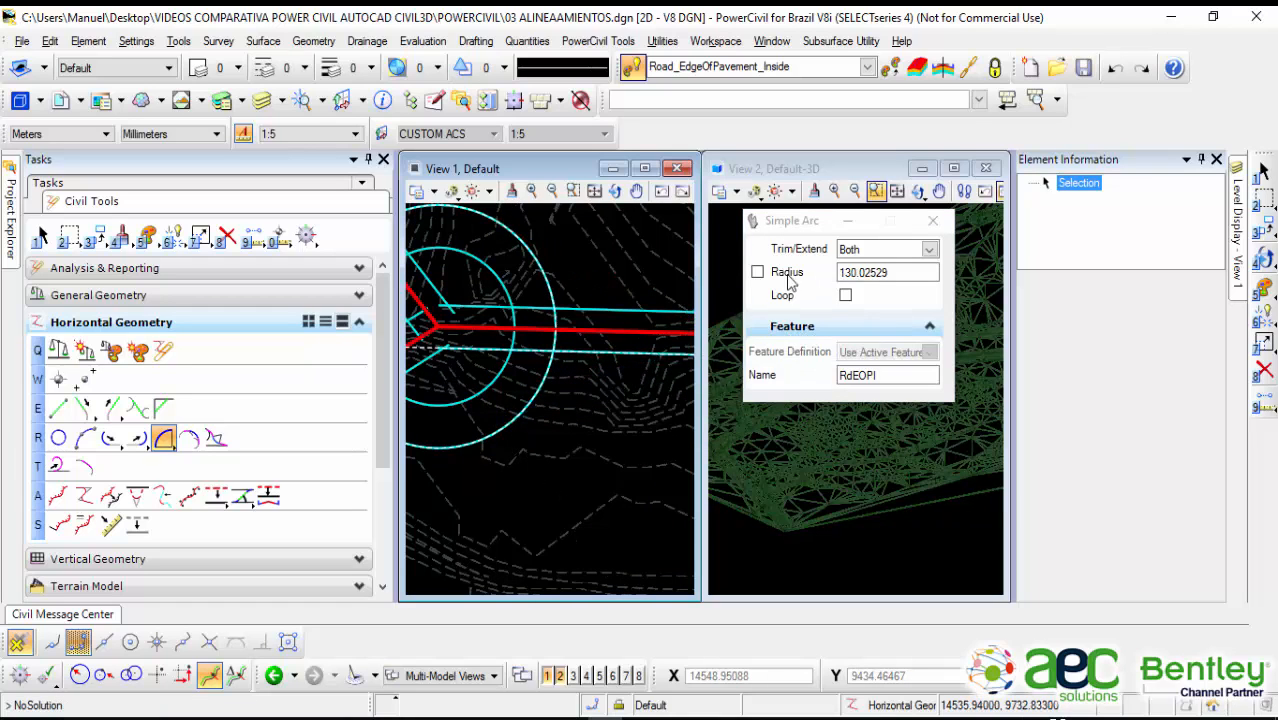
left_click(912, 272)
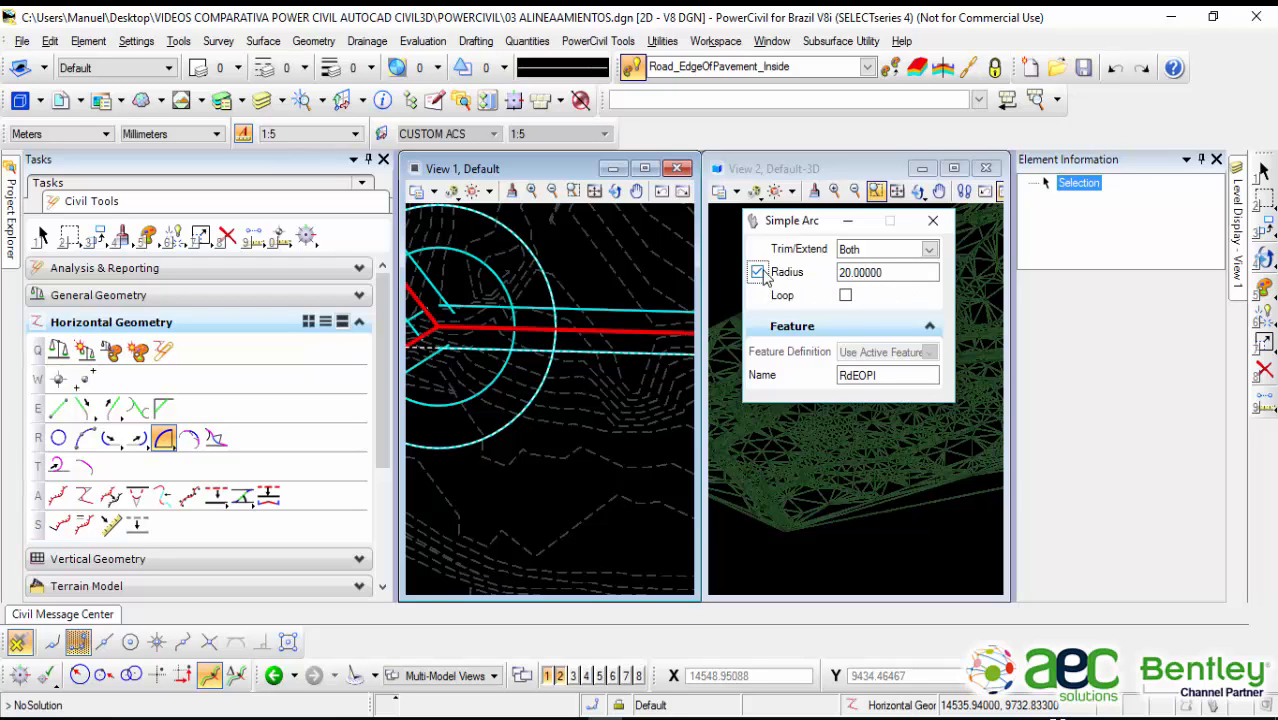
Step: Place the 20 m arc on the outward side south of the east leg with Trim/Extend set to Back, and end the command
scroll(605, 415, "down", 2)
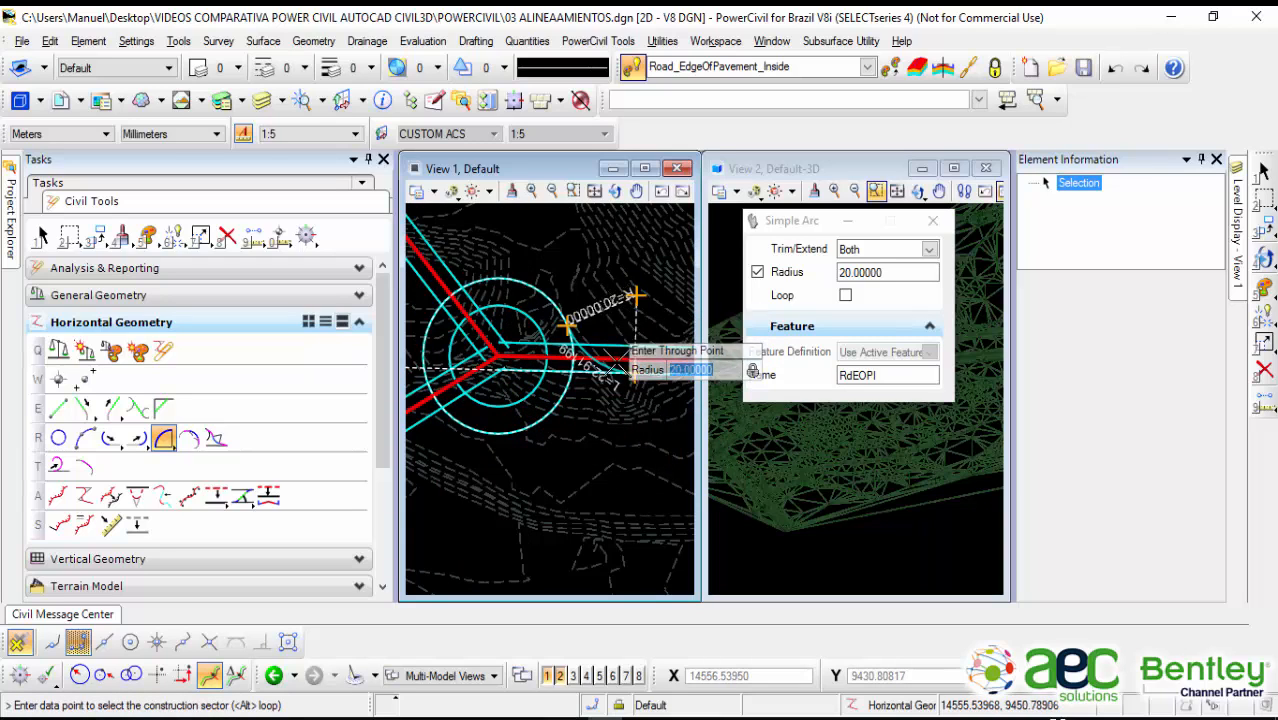
scroll(600, 400, "up", 1)
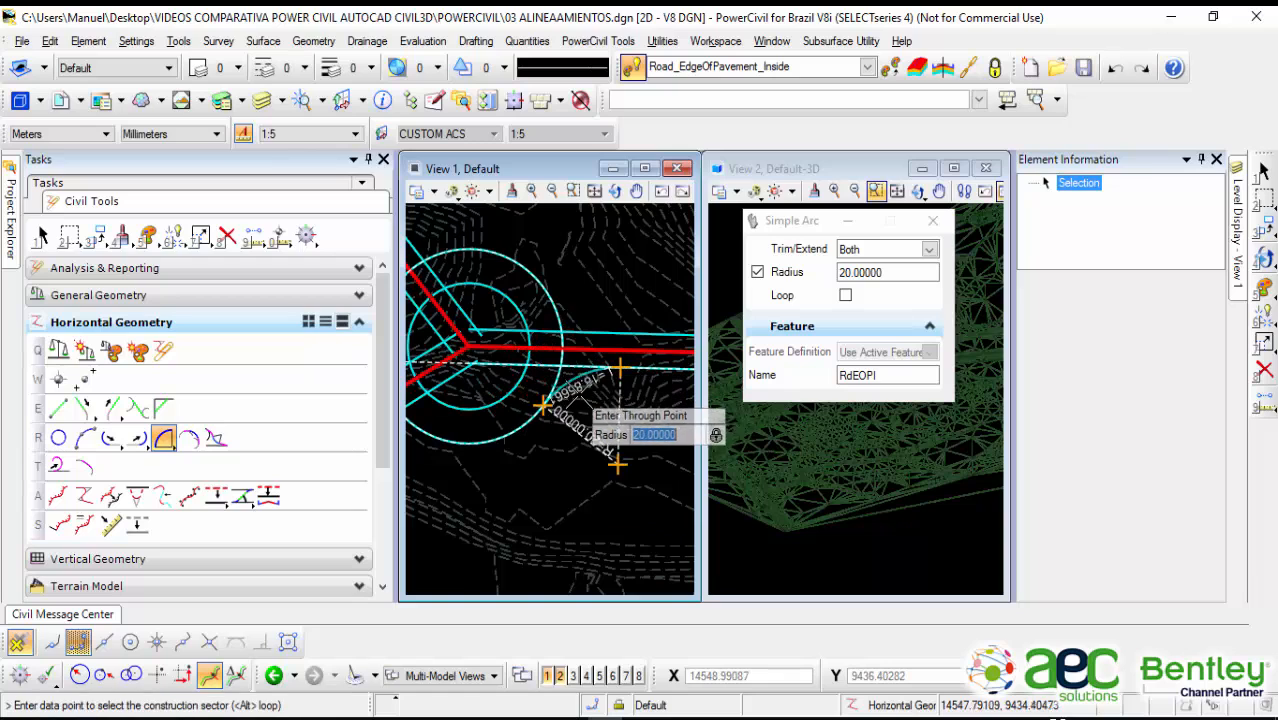
scroll(579, 398, "up", 2)
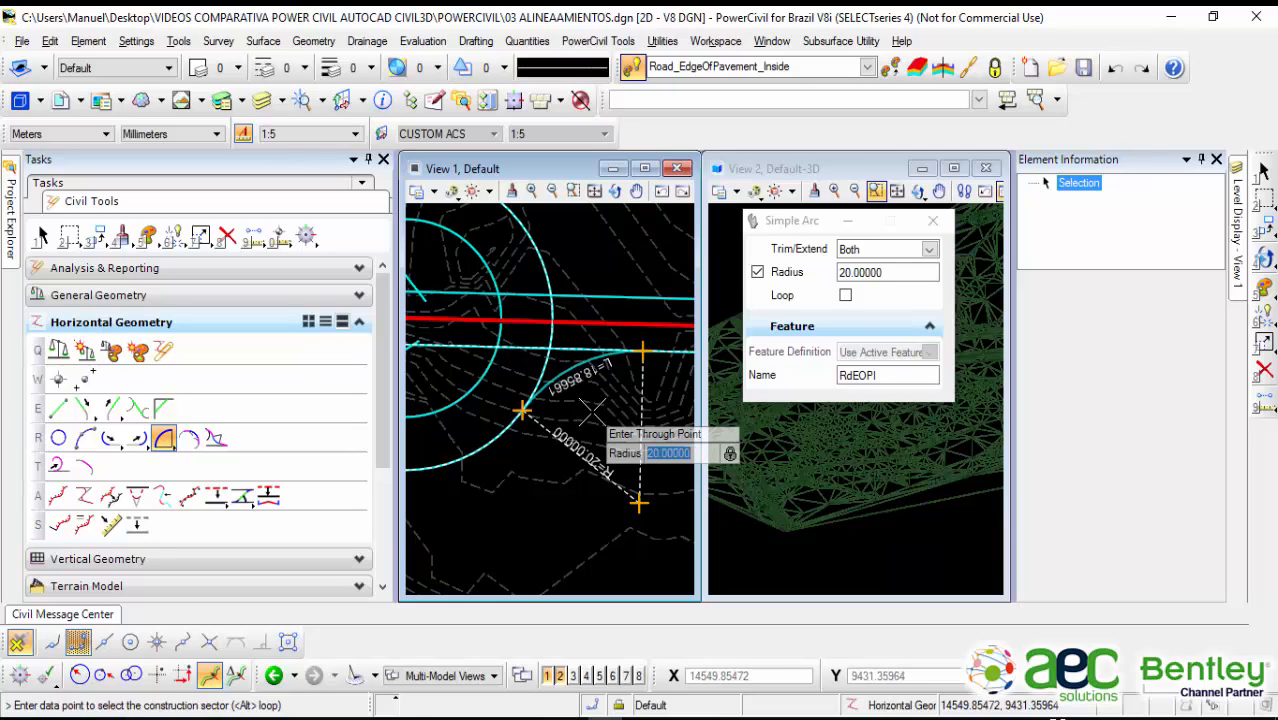
left_click(590, 411)
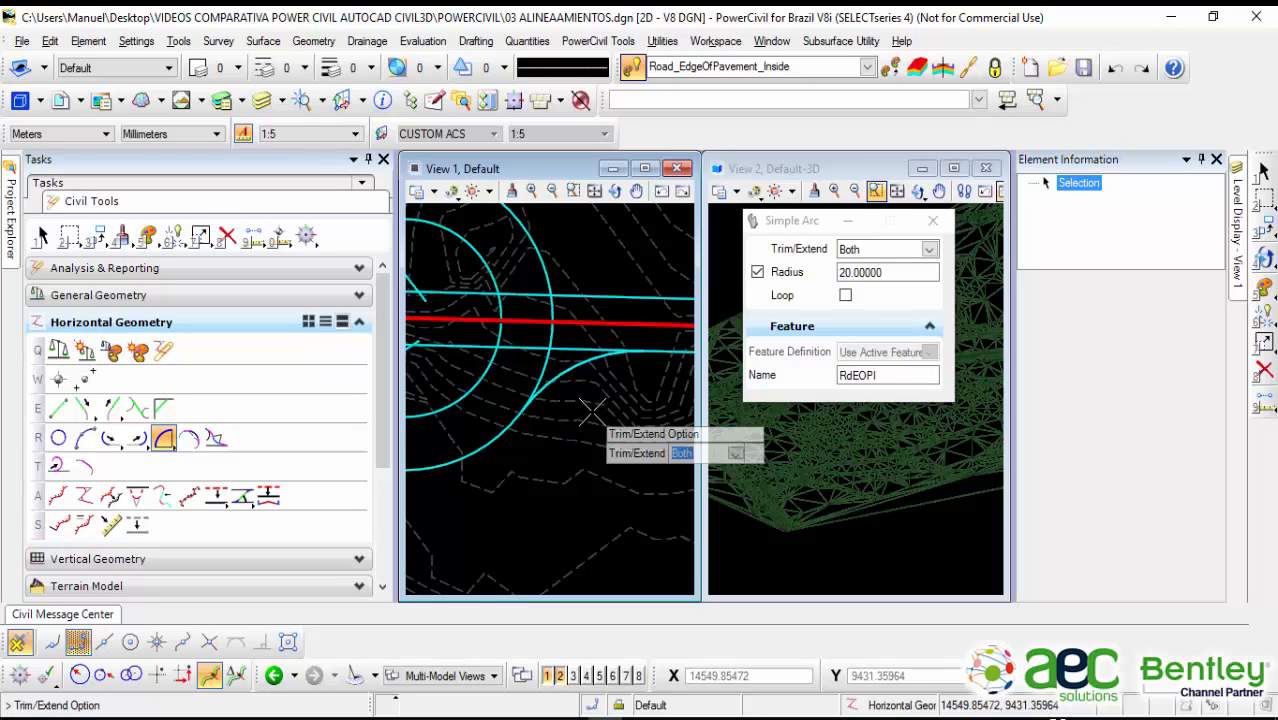
scroll(592, 410, "down", 1)
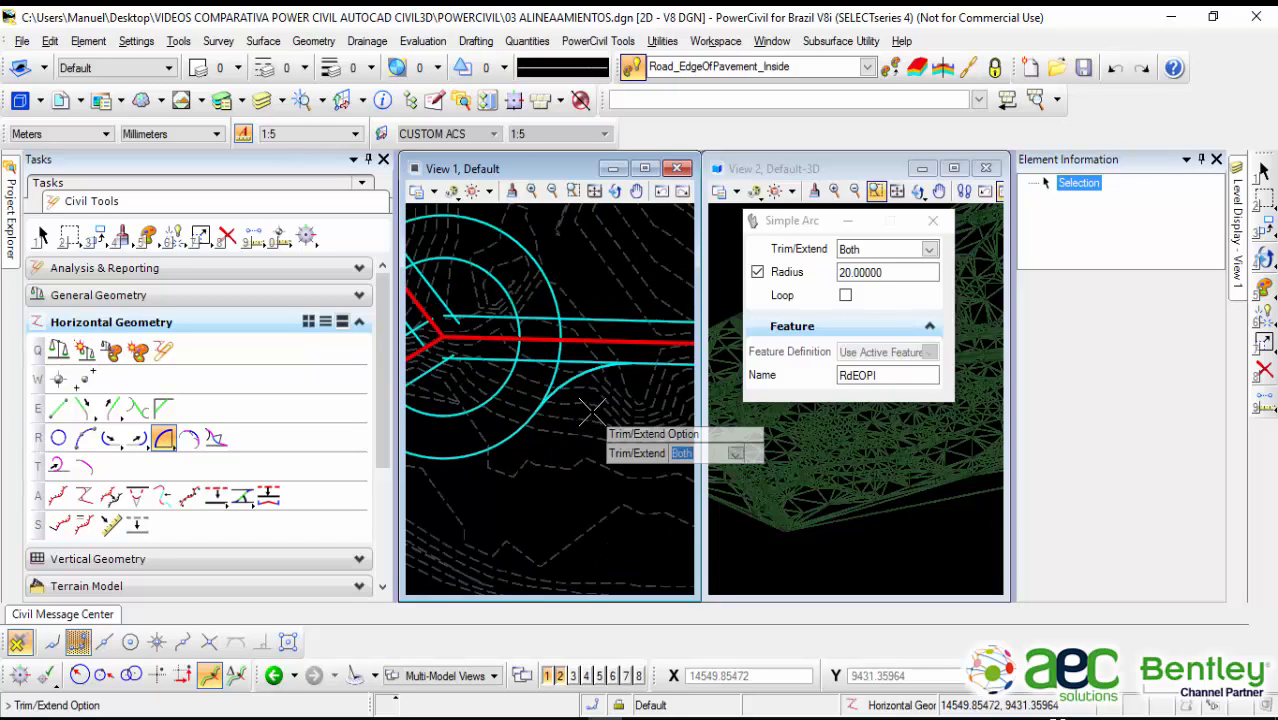
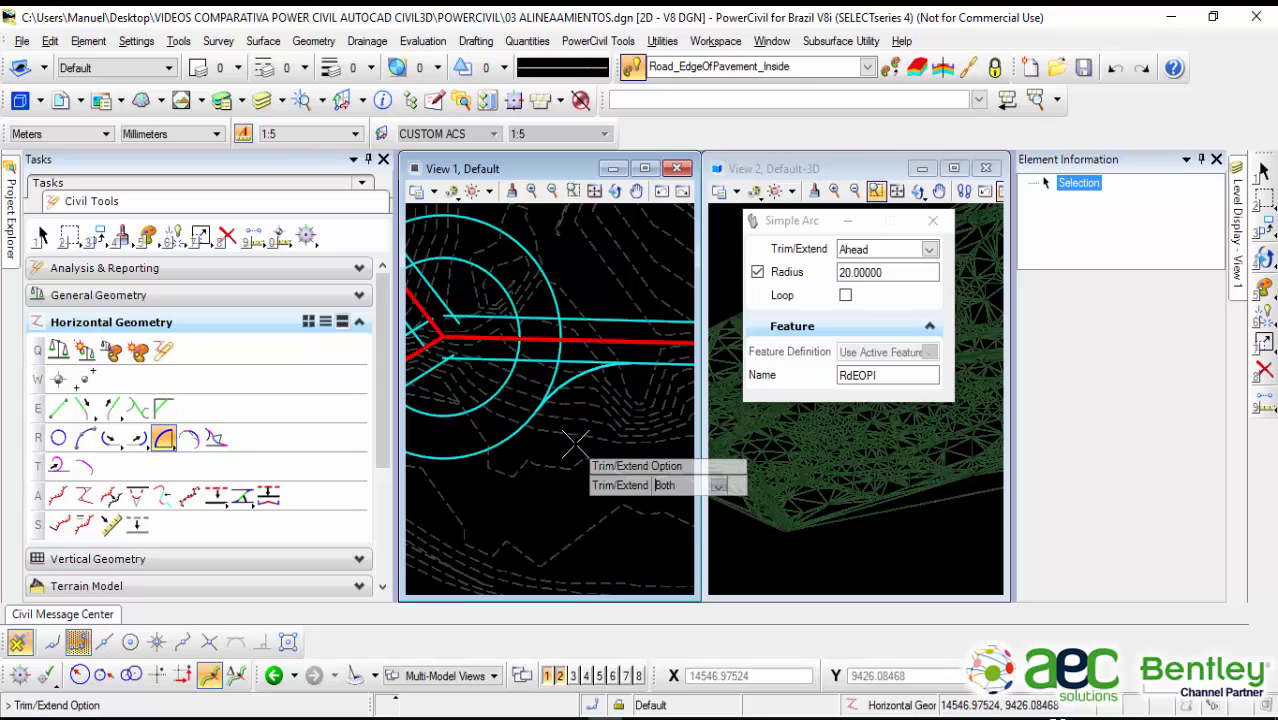
key("Right")
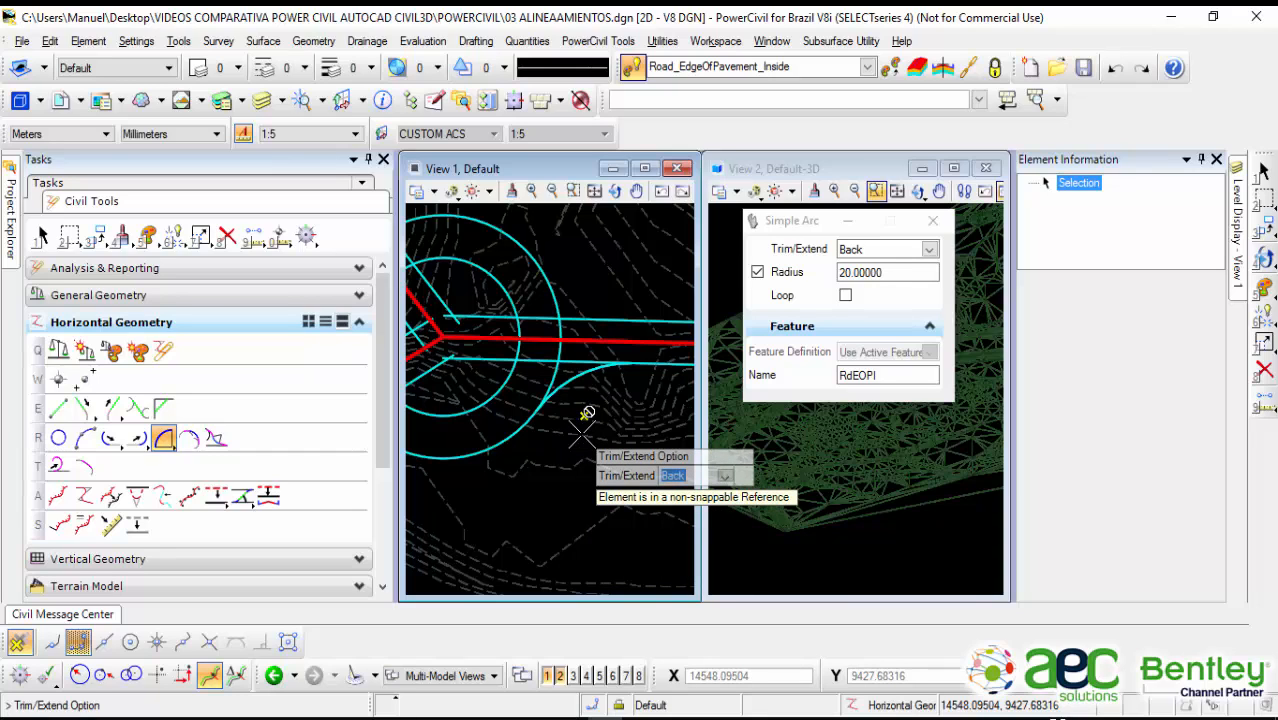
left_click(582, 433)
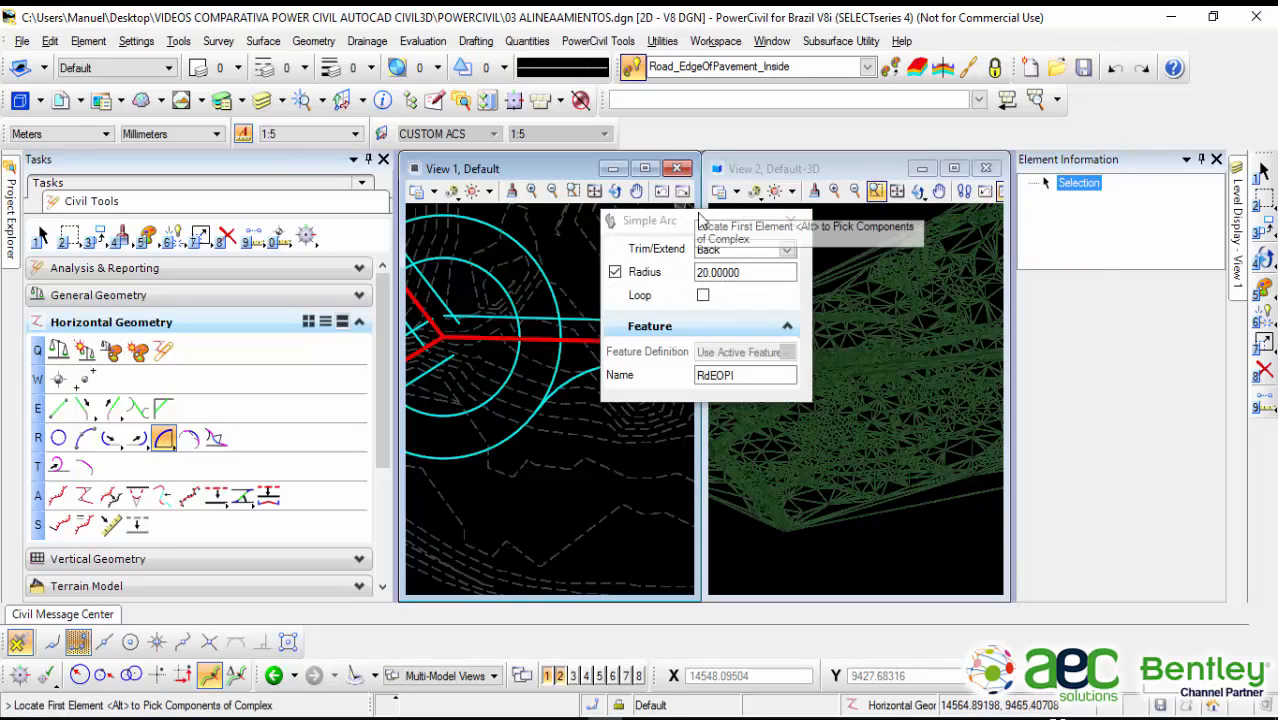
left_click(1264, 176)
left_click(1264, 176)
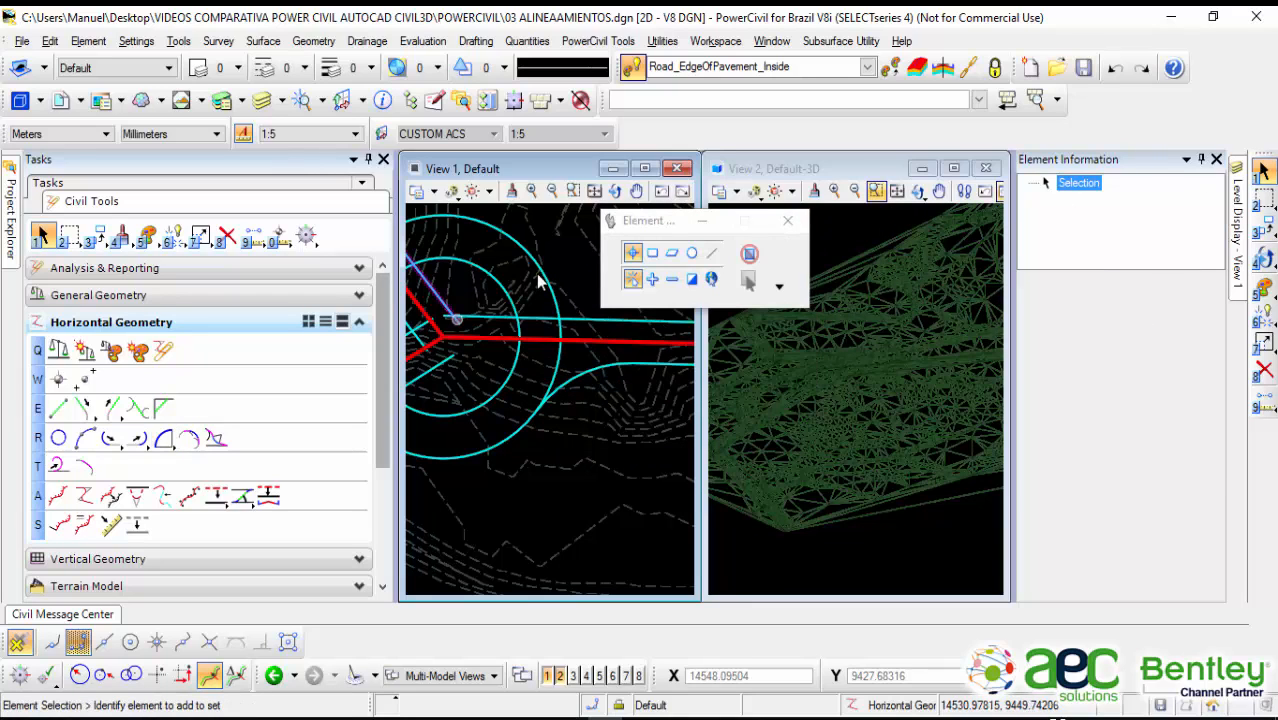
Step: Select the new fillet arc south of the east leg and collapse its Geometry, Feature and Extended property groups
left_click_drag(700, 221, 808, 132)
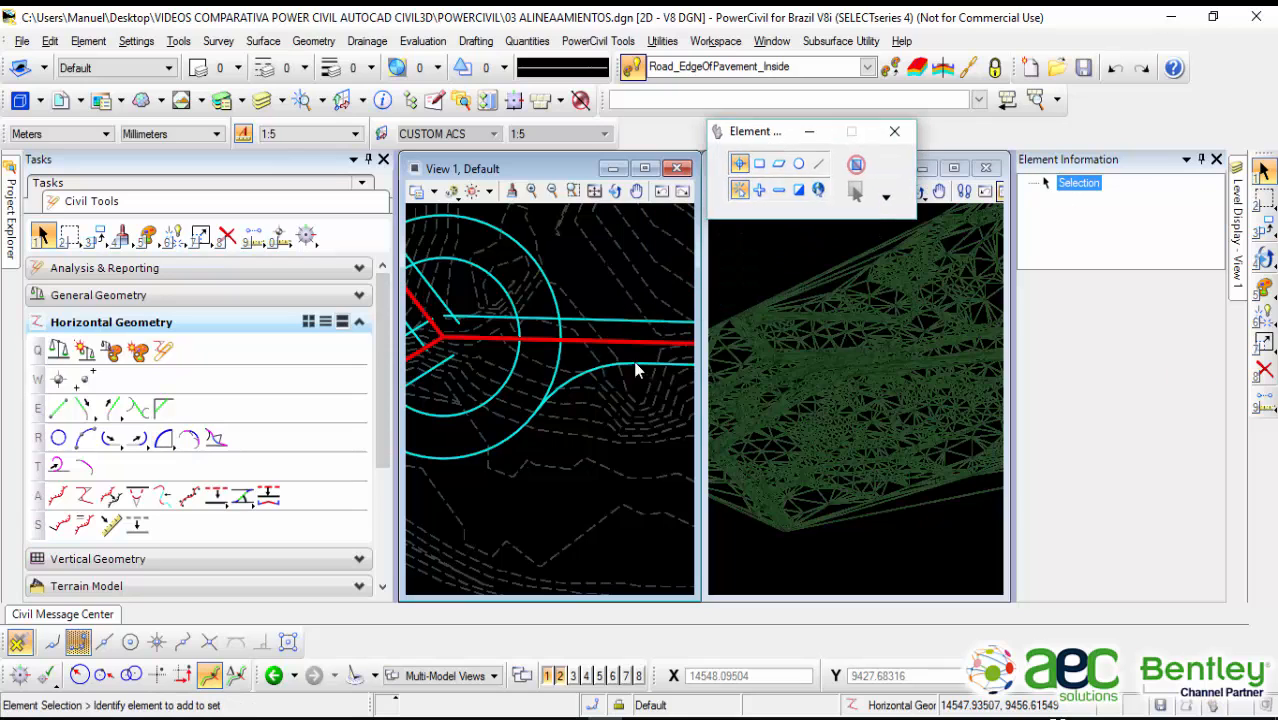
scroll(584, 387, "up", 2)
scroll(559, 336, "up", 2)
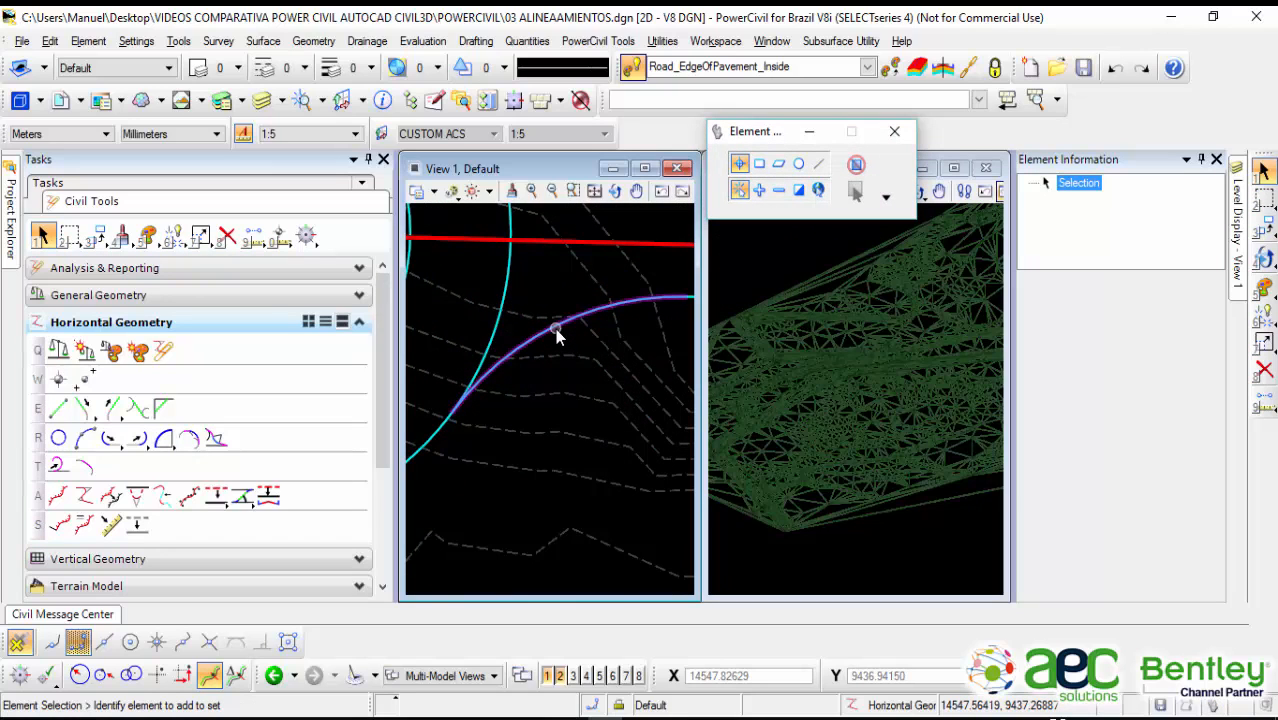
left_click(557, 337)
scroll(580, 429, "down", 2)
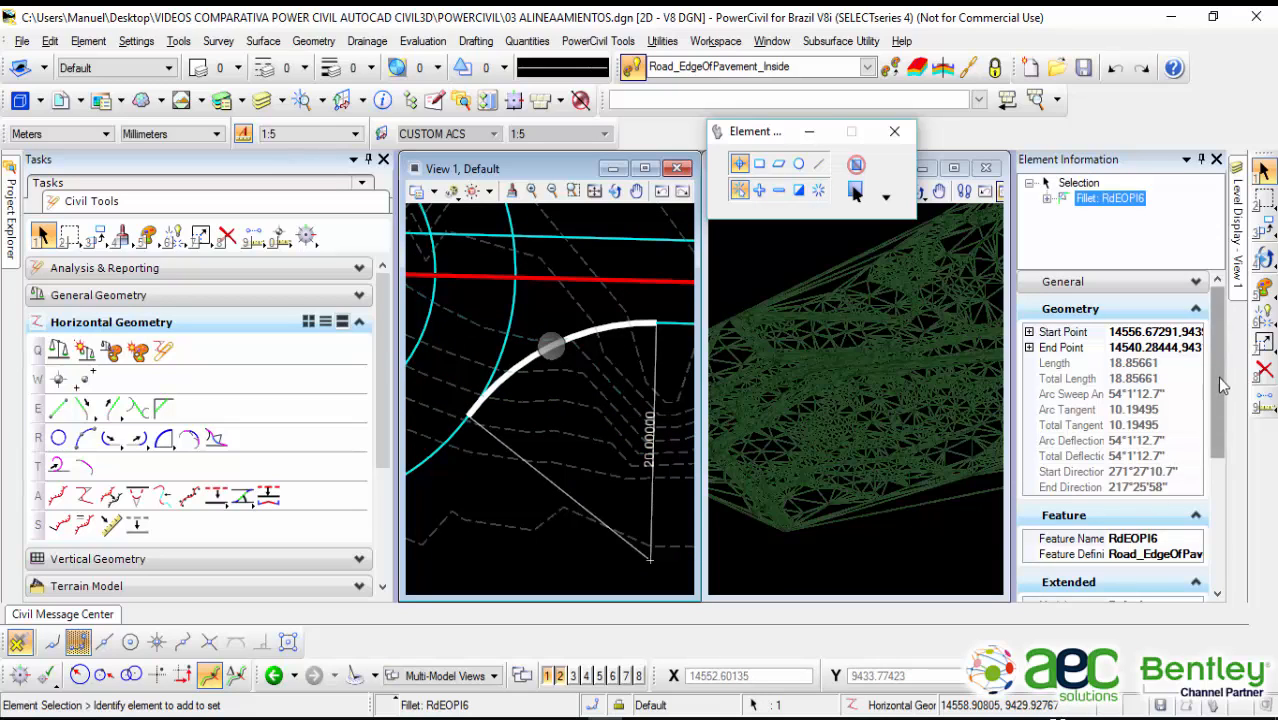
left_click(1196, 308)
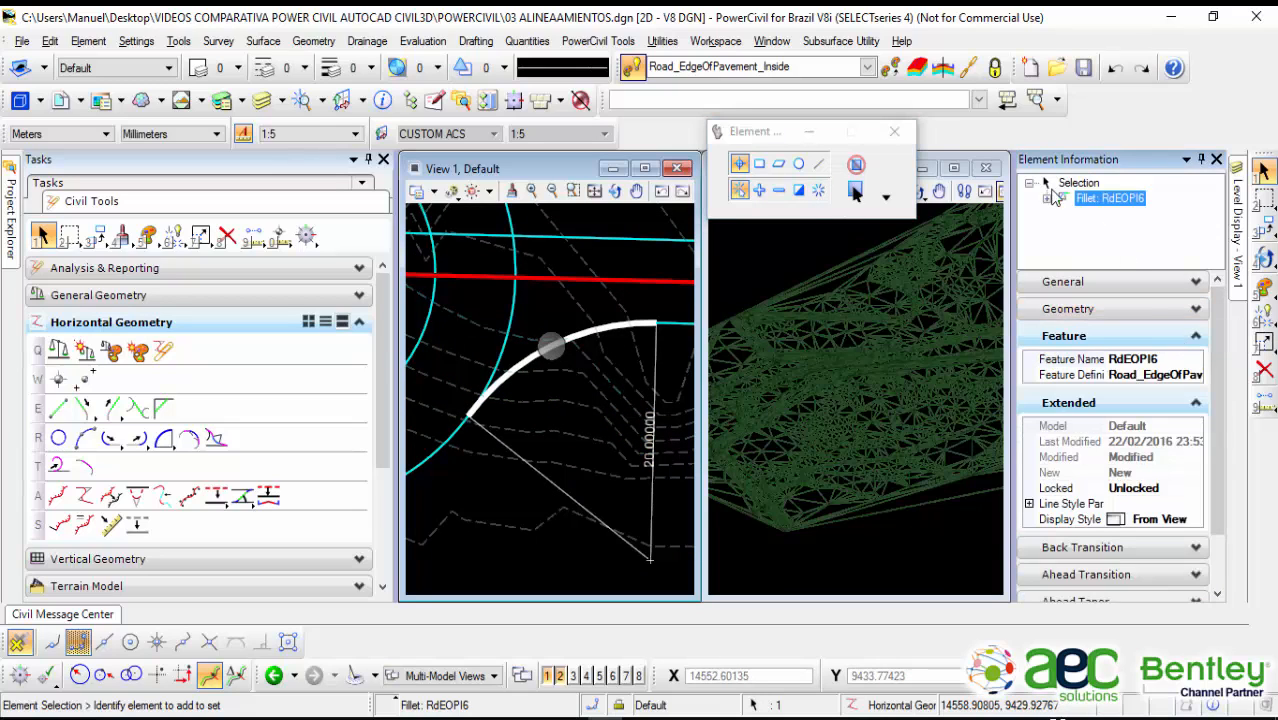
left_click(1196, 337)
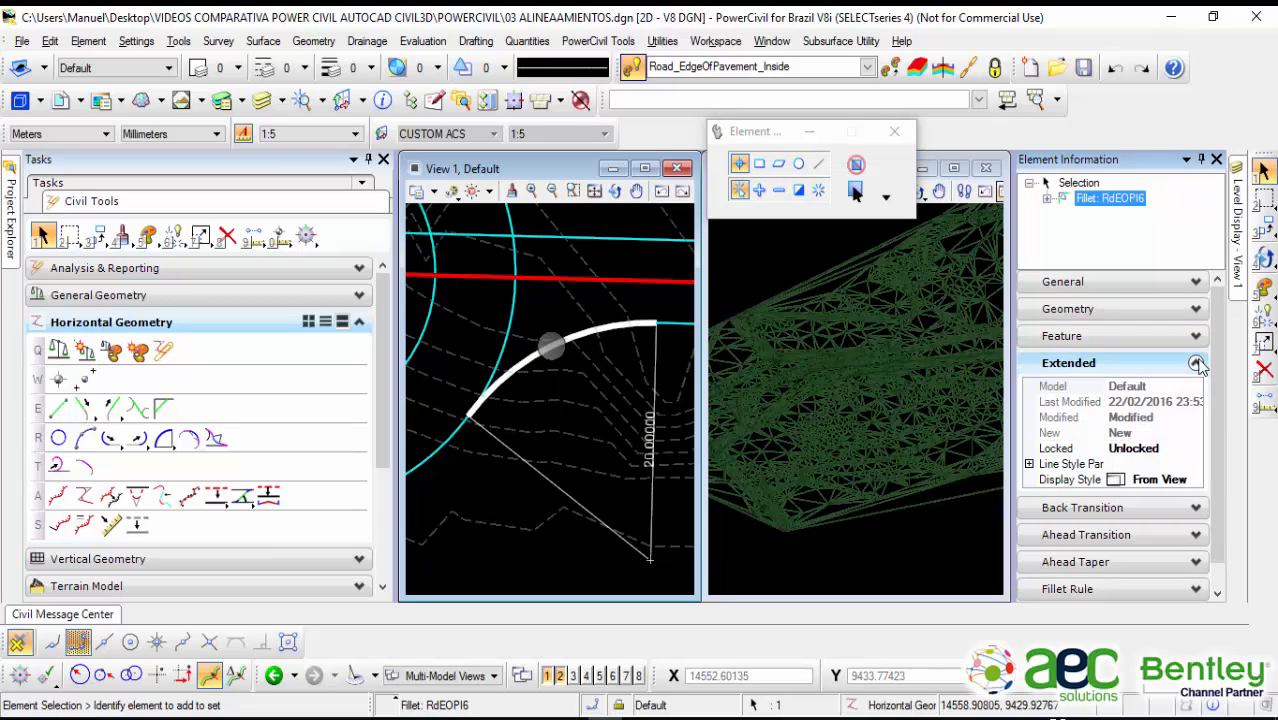
left_click(1196, 363)
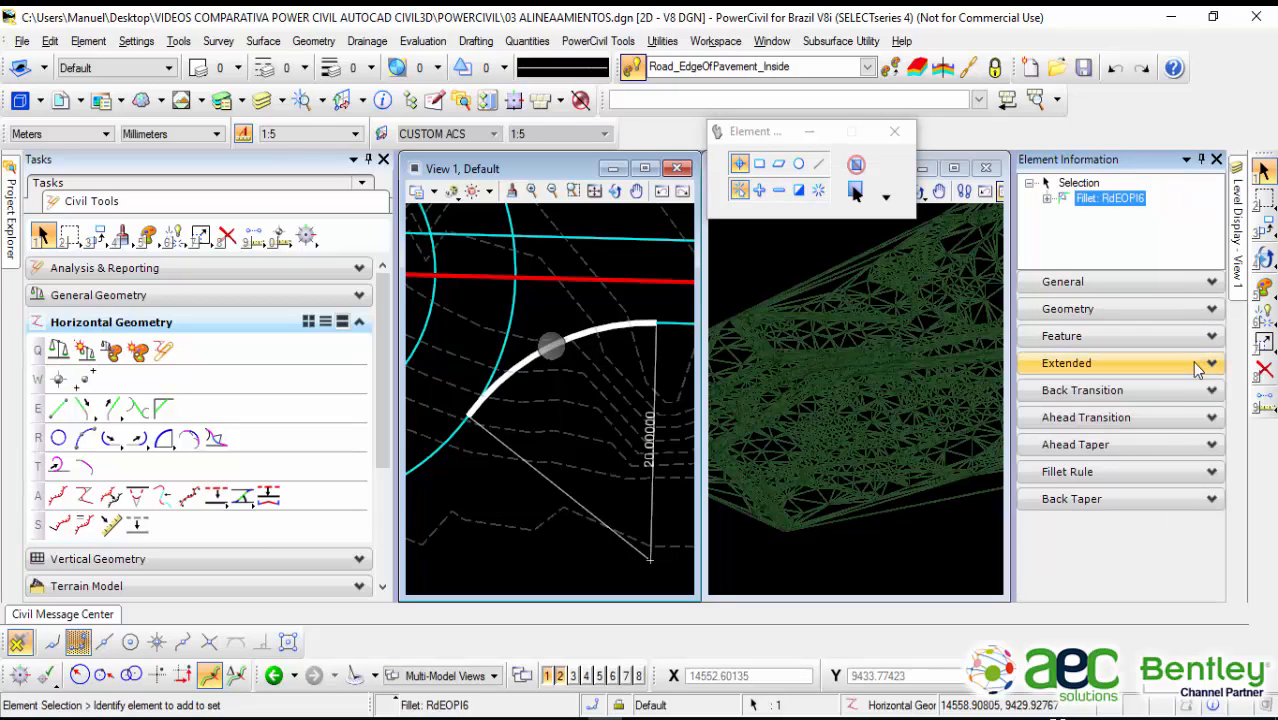
Step: Review the fillet arc's Back Transition, Ahead Transition and Fillet Rule properties and clear the selection
left_click(1117, 394)
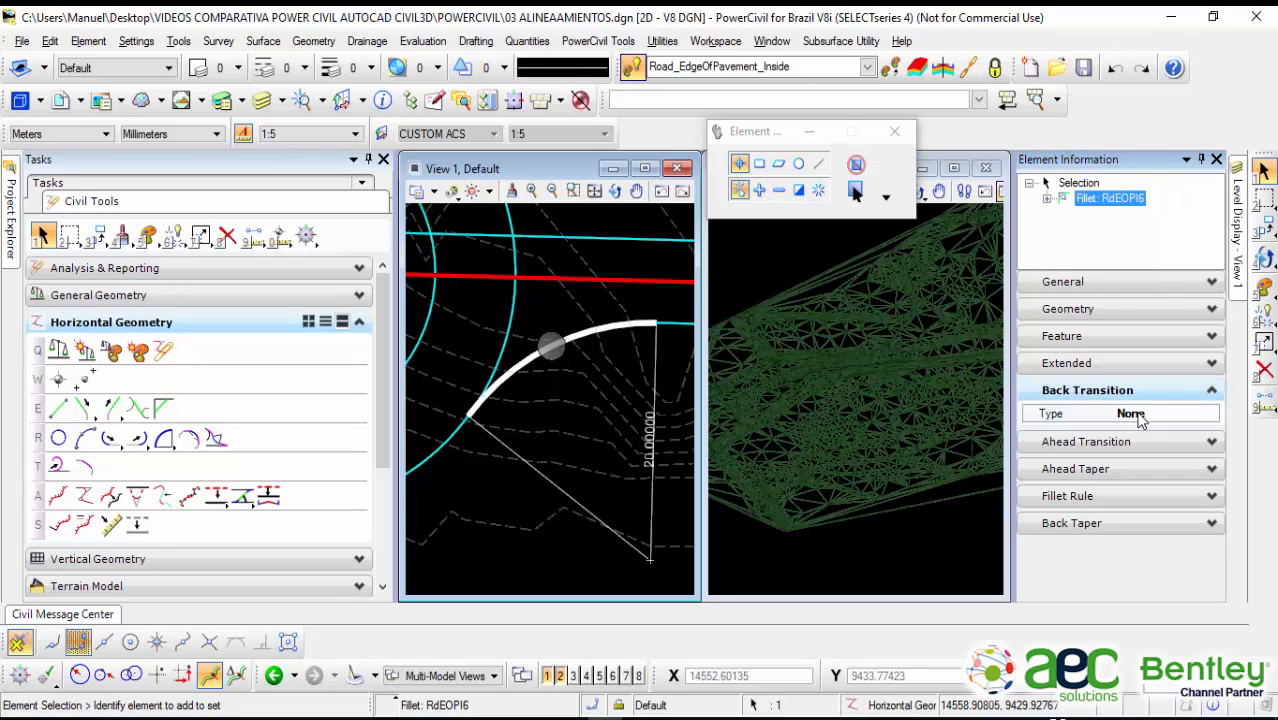
left_click(1132, 390)
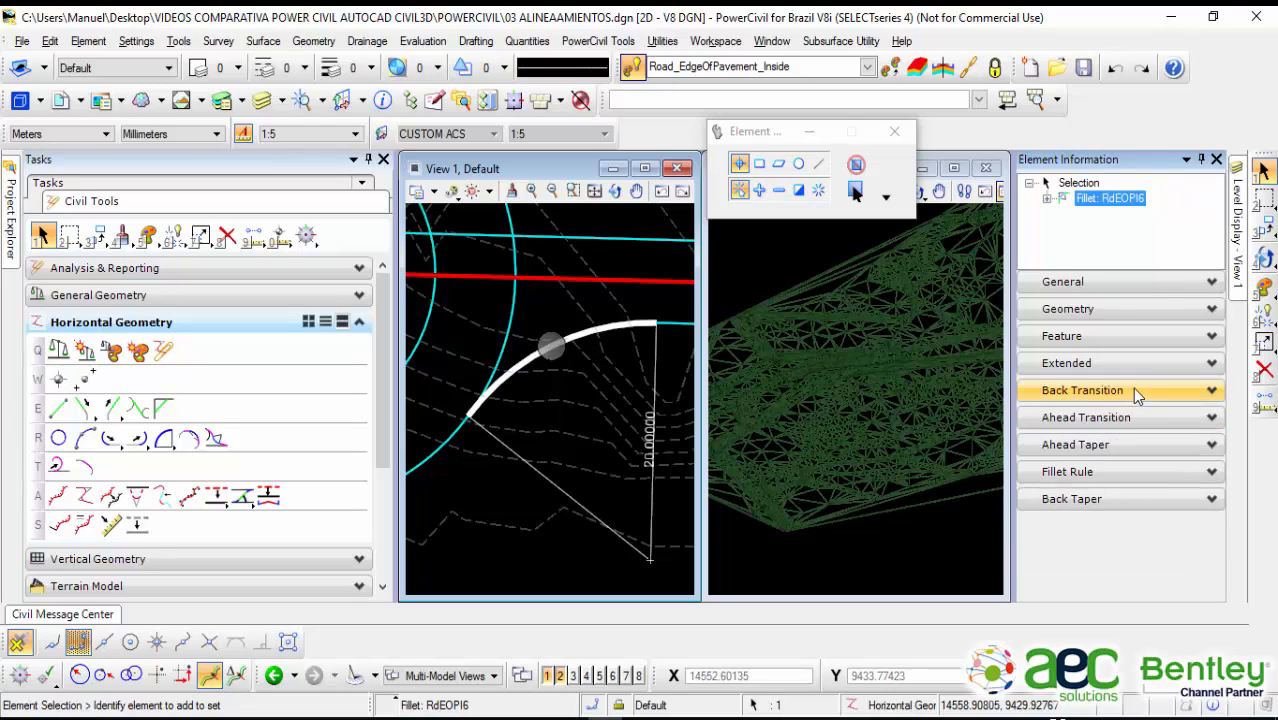
left_click(1128, 418)
left_click(1127, 419)
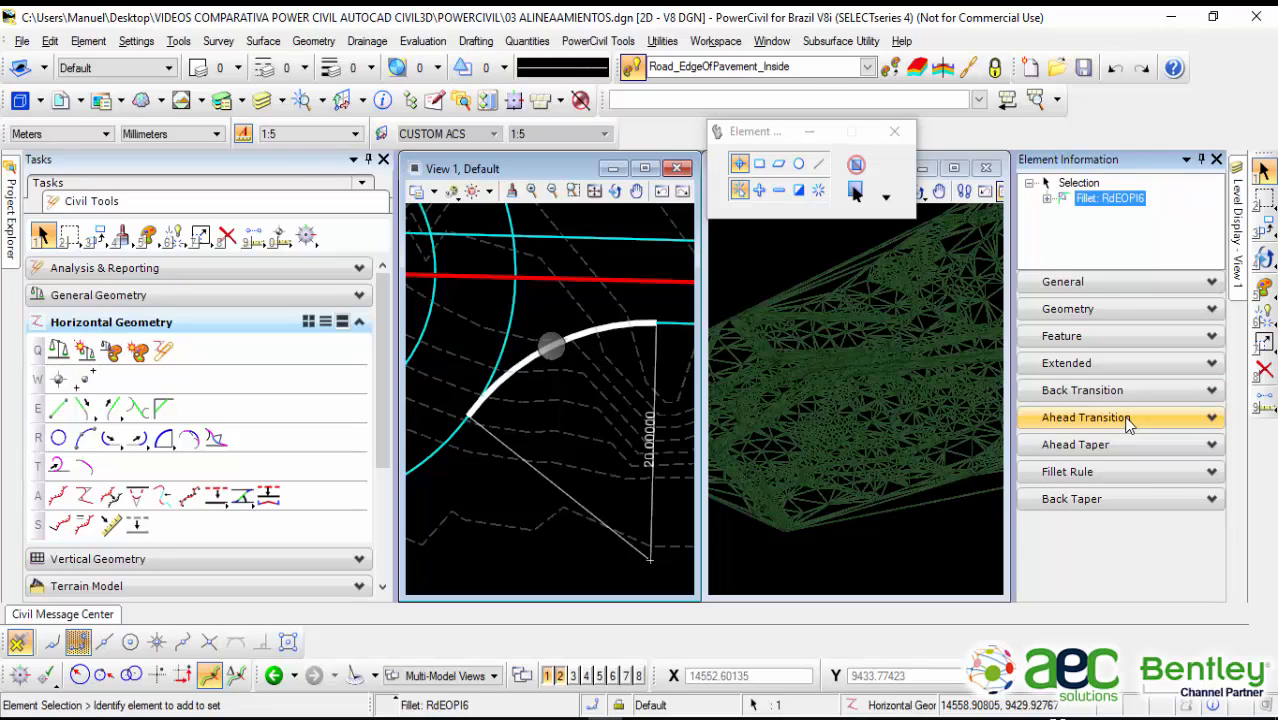
left_click(1109, 474)
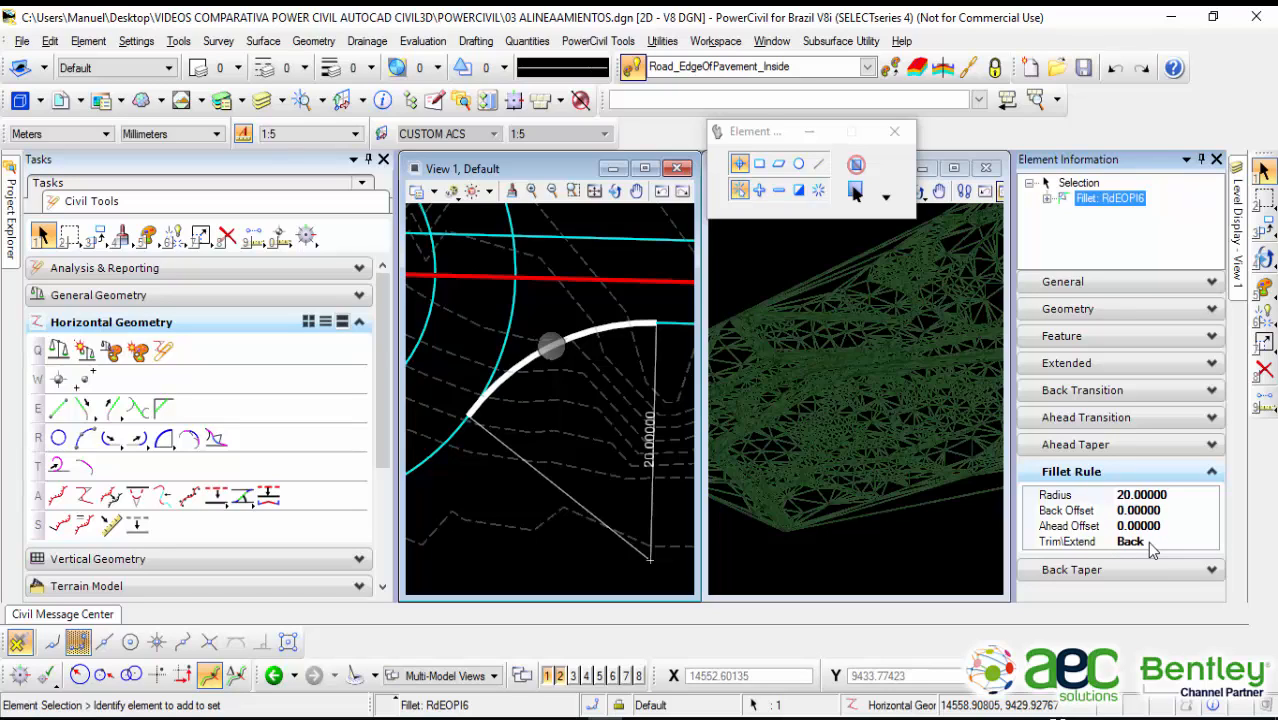
left_click(1208, 471)
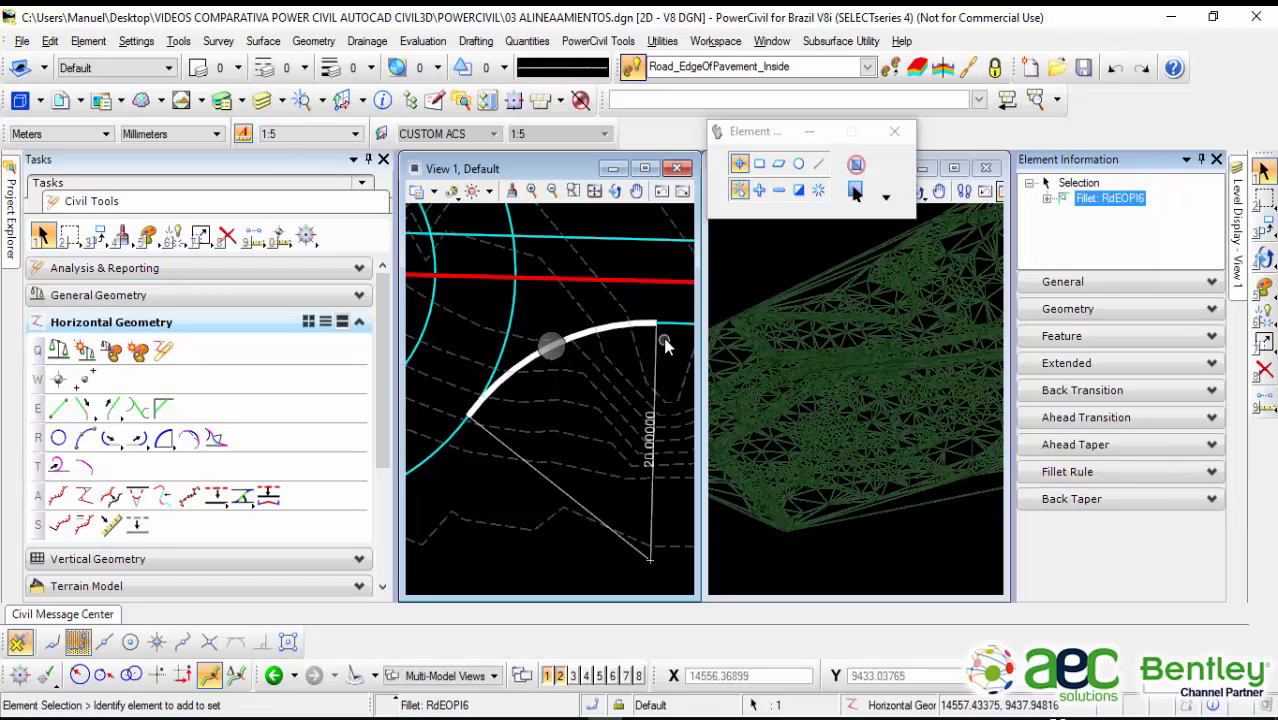
scroll(638, 340, "down", 1)
left_click(553, 532)
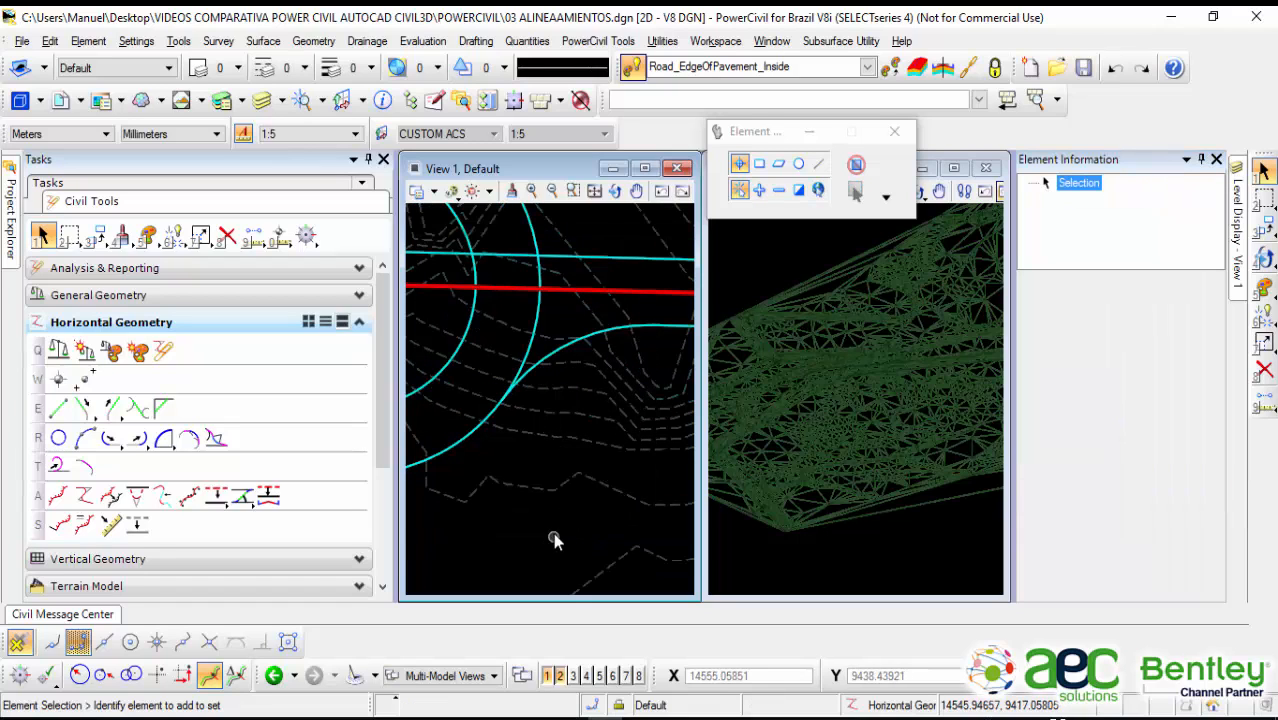
middle_click_drag(643, 357, 589, 443)
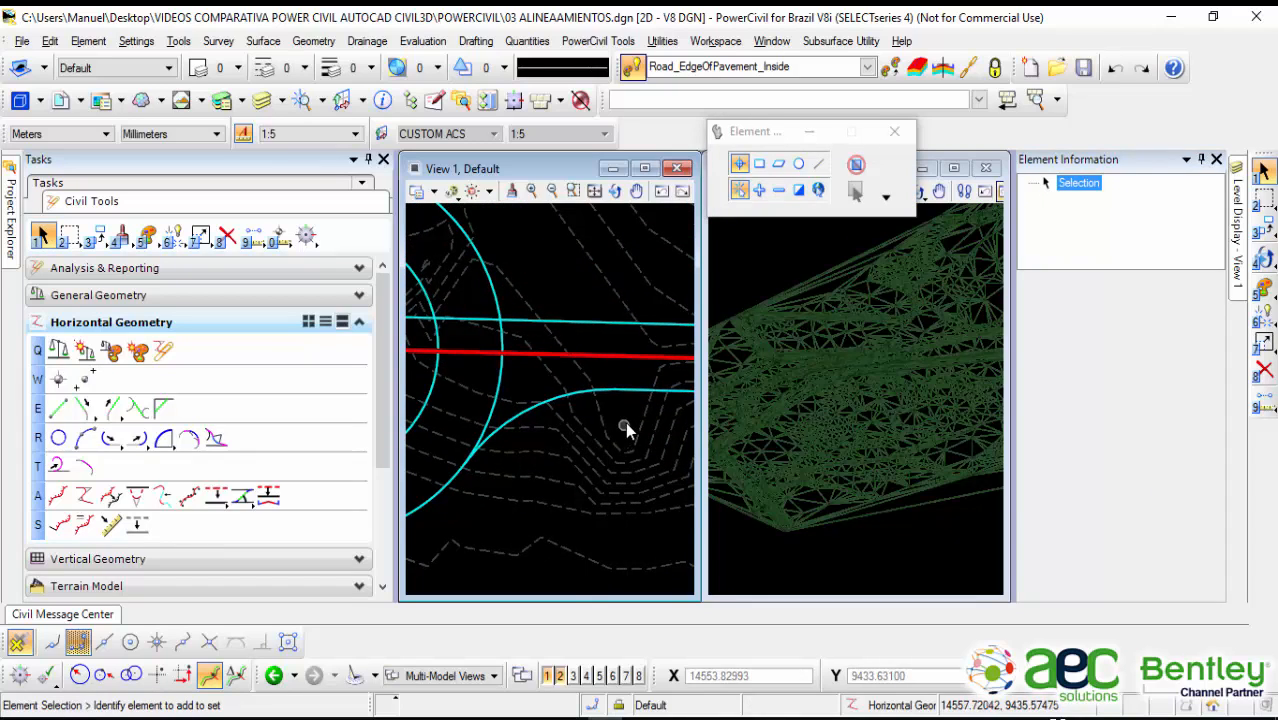
Step: Set the radius of the fillet arc south of the east leg to 30 m, then clear the selection
scroll(638, 392, "down", 1)
scroll(638, 393, "down", 1)
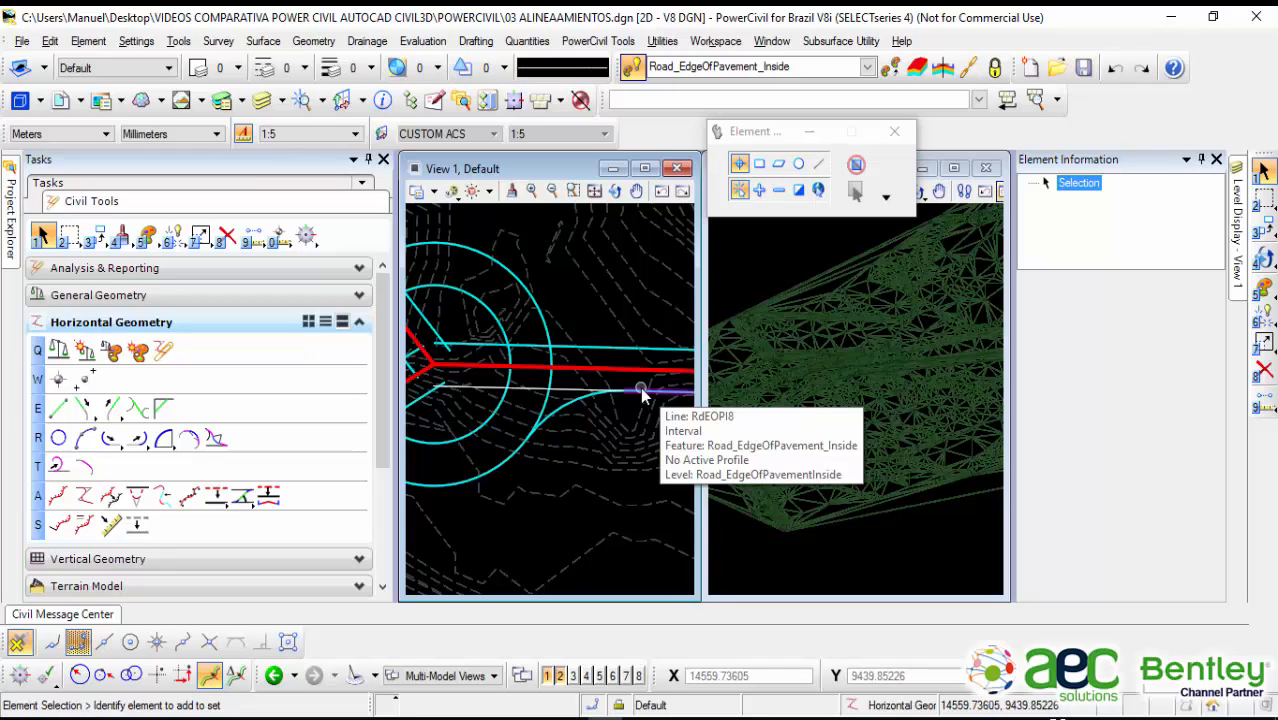
scroll(640, 396, "up", 1)
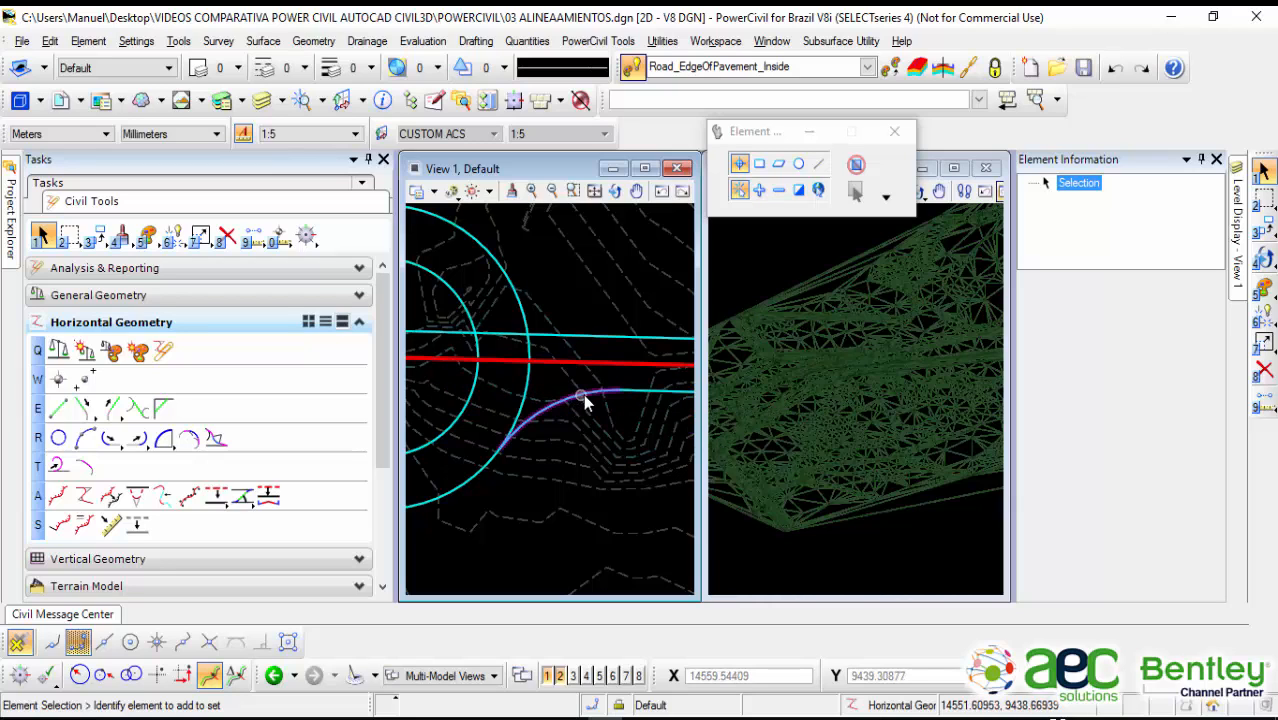
scroll(559, 405, "up", 1)
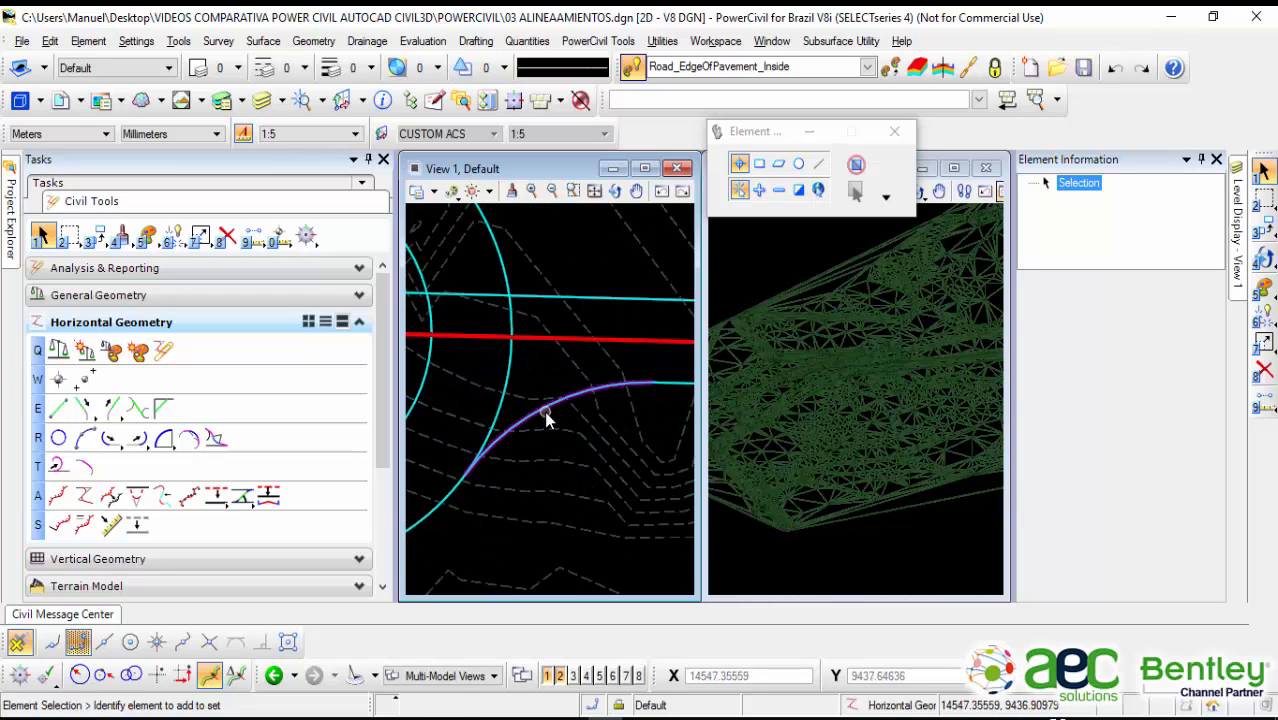
left_click(544, 411)
left_click(646, 405)
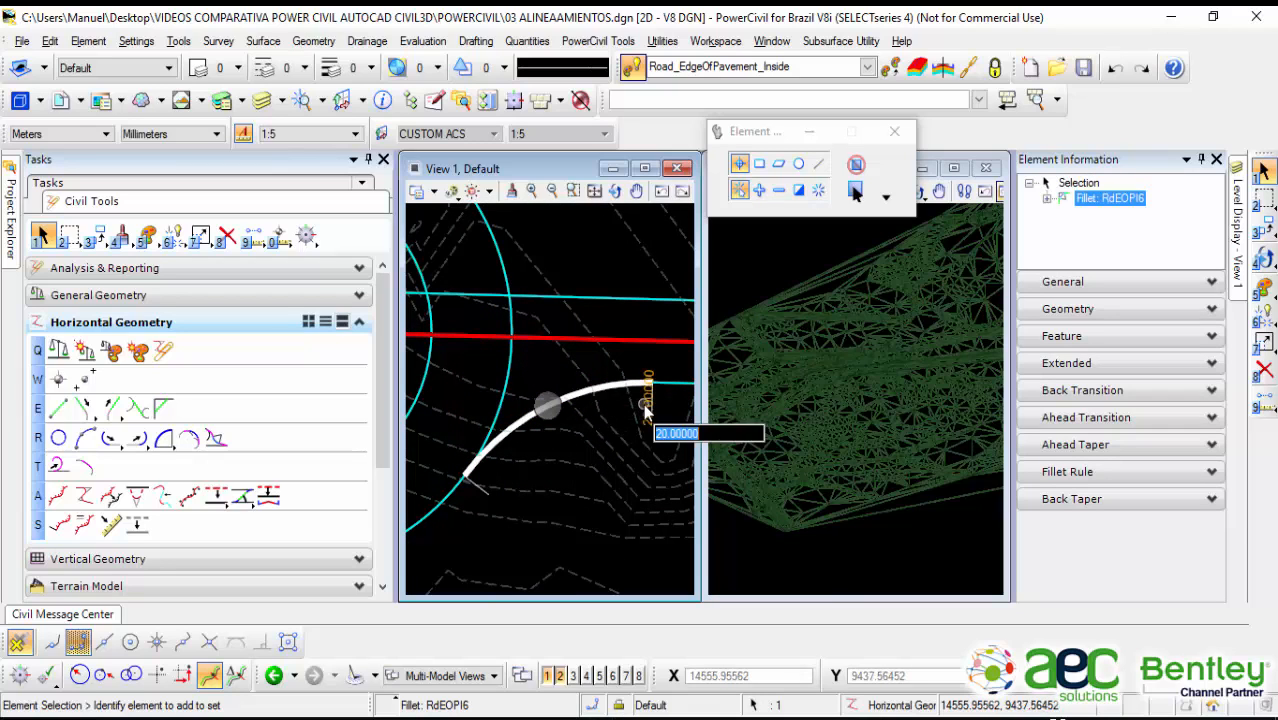
type("30")
key("Return")
scroll(503, 407, "down", 4)
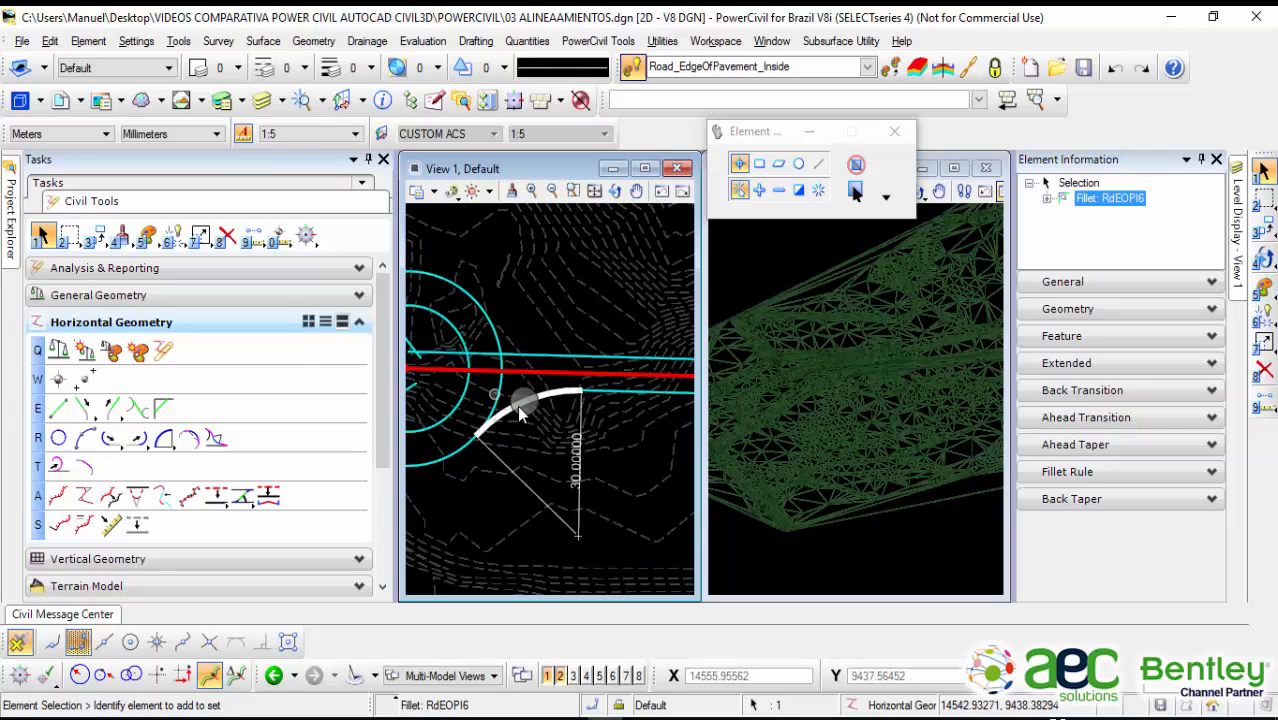
scroll(620, 414, "up", 2)
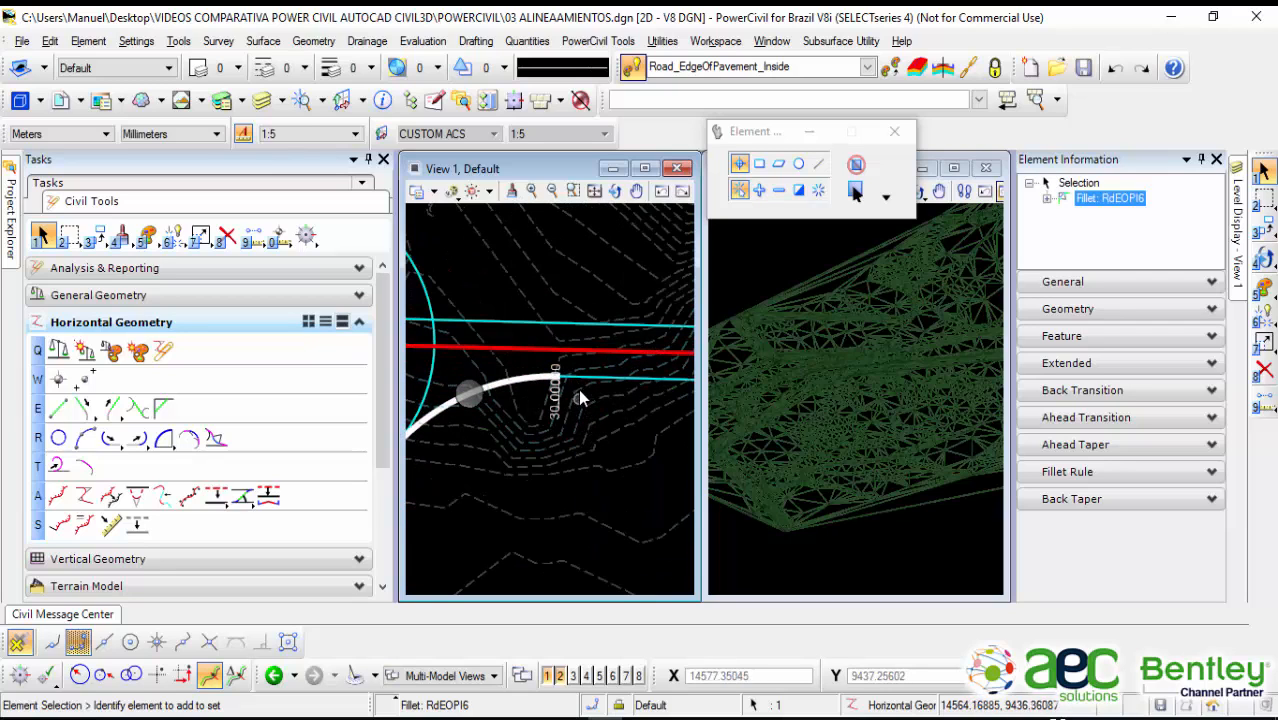
scroll(578, 389, "up", 3)
left_click(484, 413)
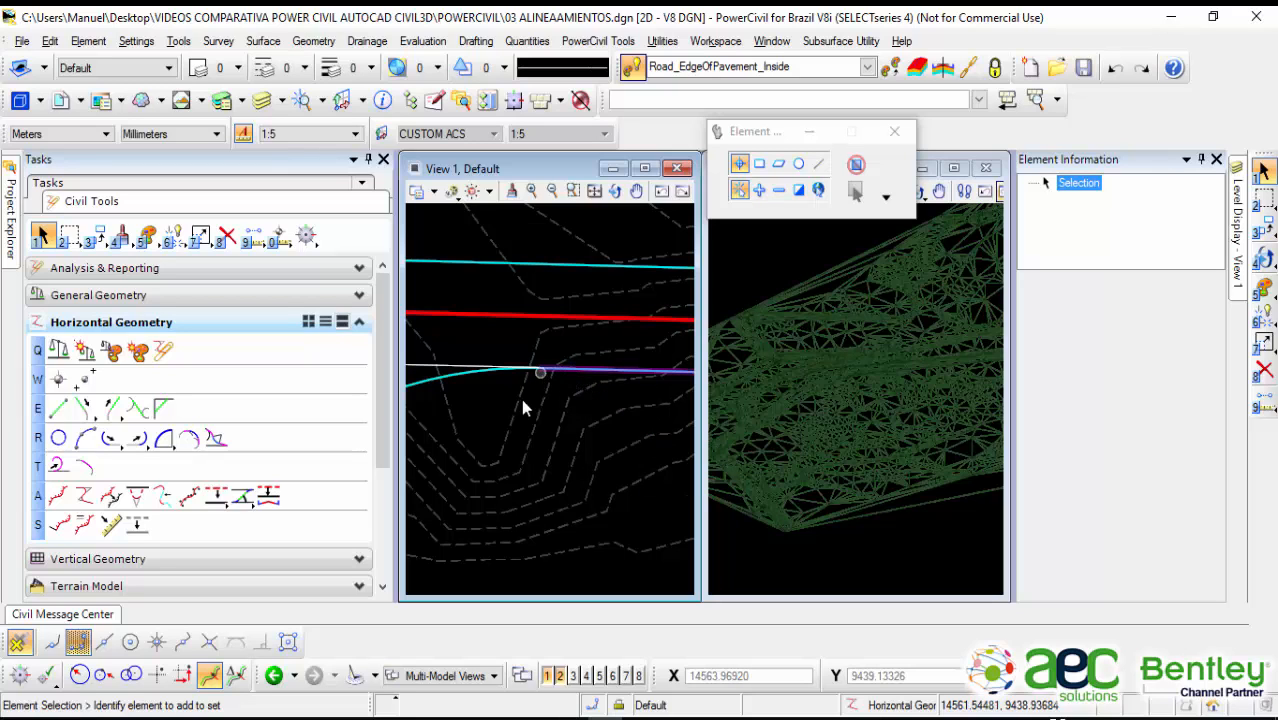
Step: Shorten the east leg's centerline along its own direction, then extend its outer end to about X 14686.1
scroll(548, 494, "down", 3)
scroll(540, 430, "down", 3)
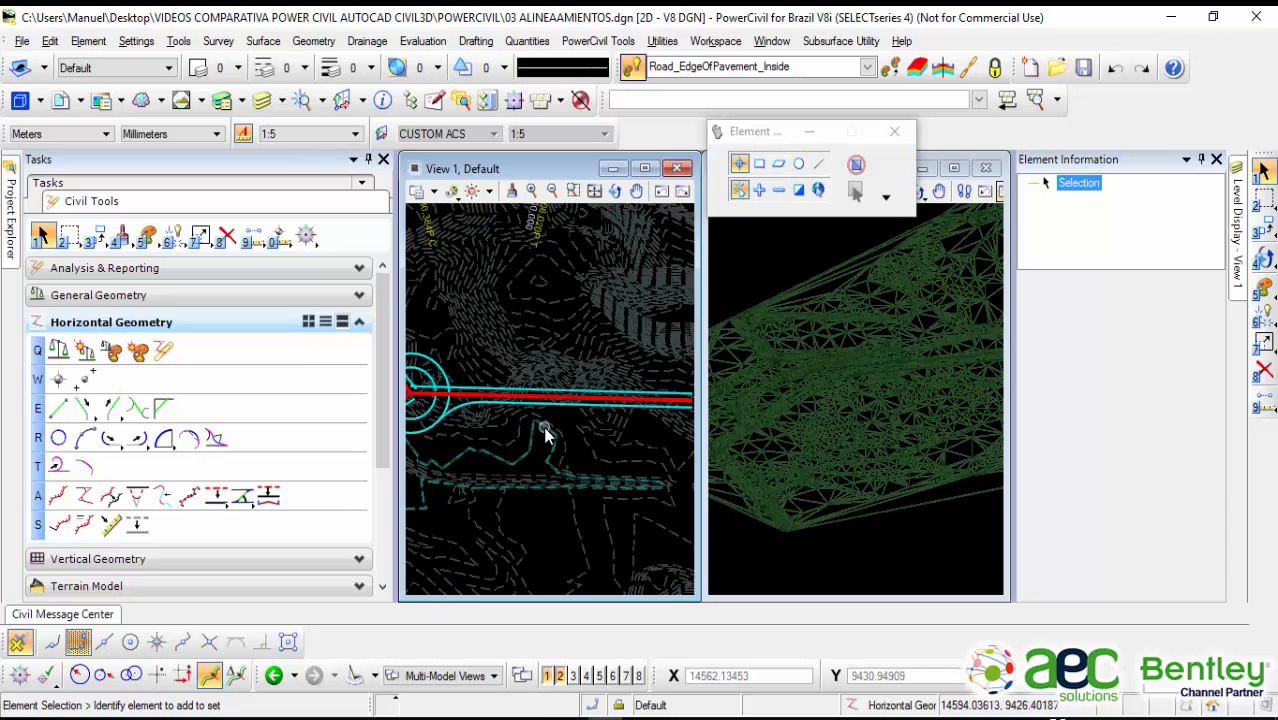
scroll(600, 420, "up", 3)
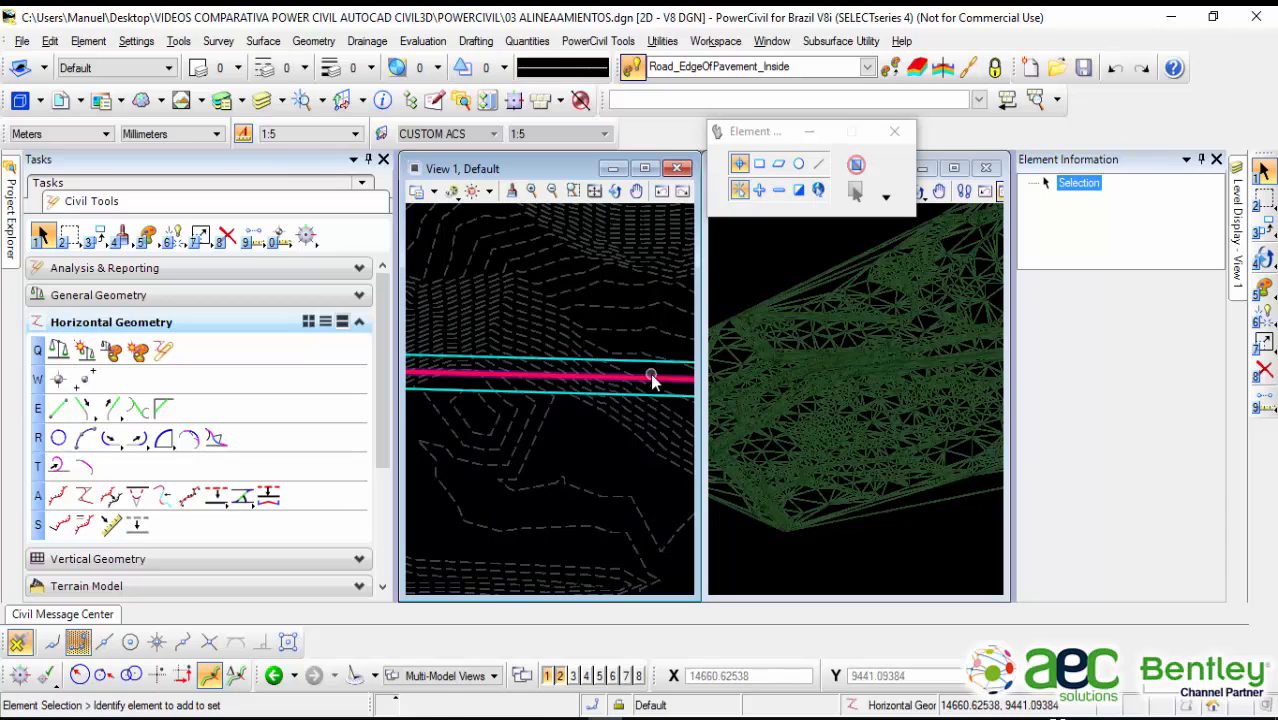
left_click(650, 376)
scroll(600, 415, "down", 2)
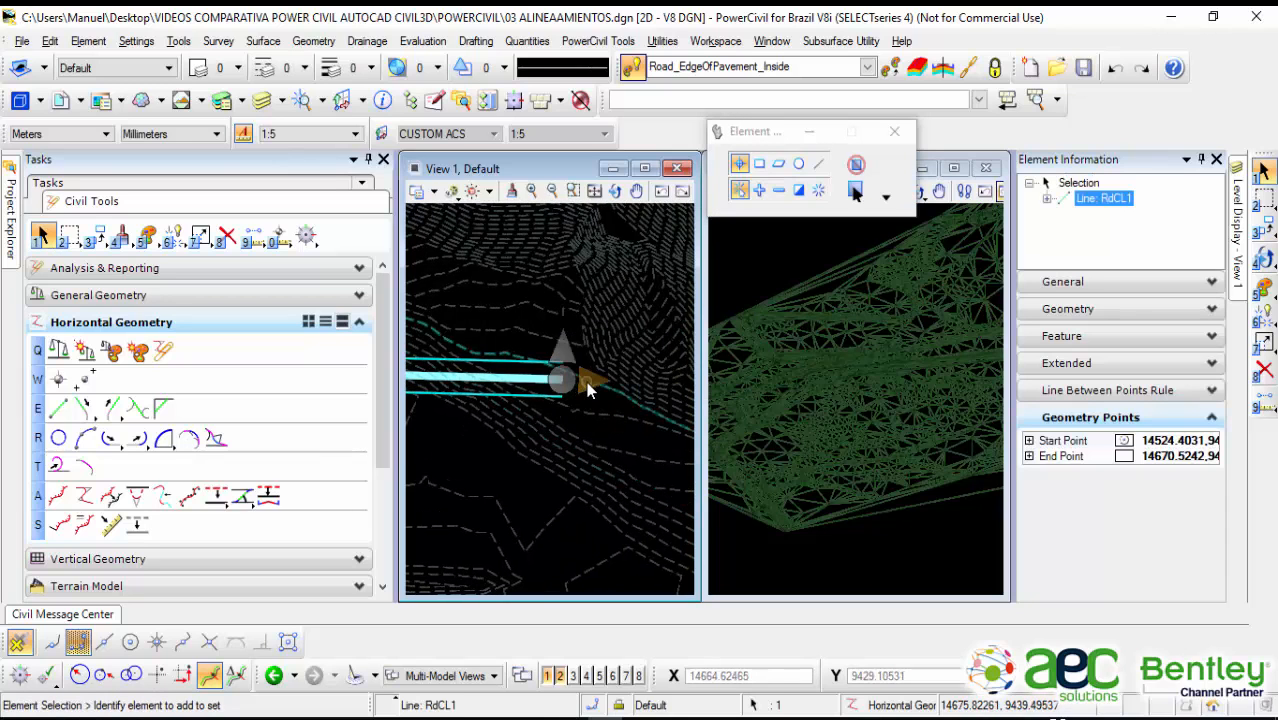
left_click(585, 386)
scroll(556, 338, "down", 2)
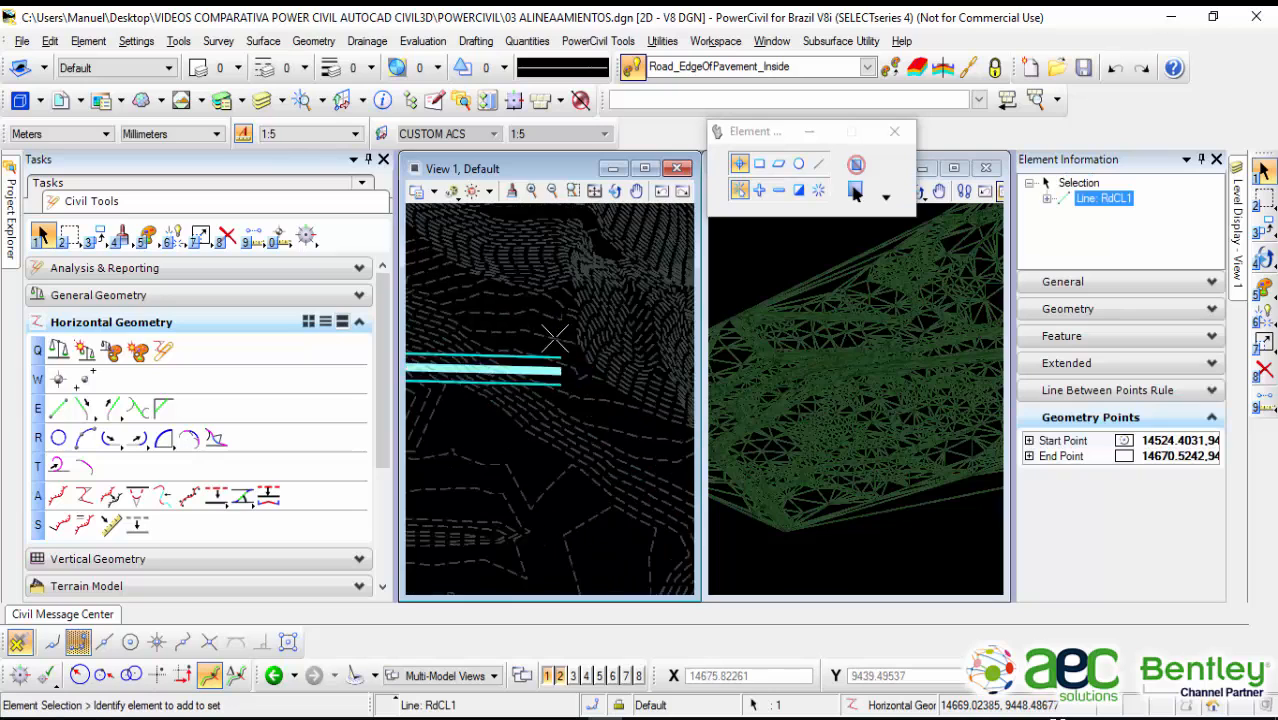
scroll(527, 400, "down", 1)
left_click(537, 396)
left_click(561, 391)
scroll(602, 376, "up", 2)
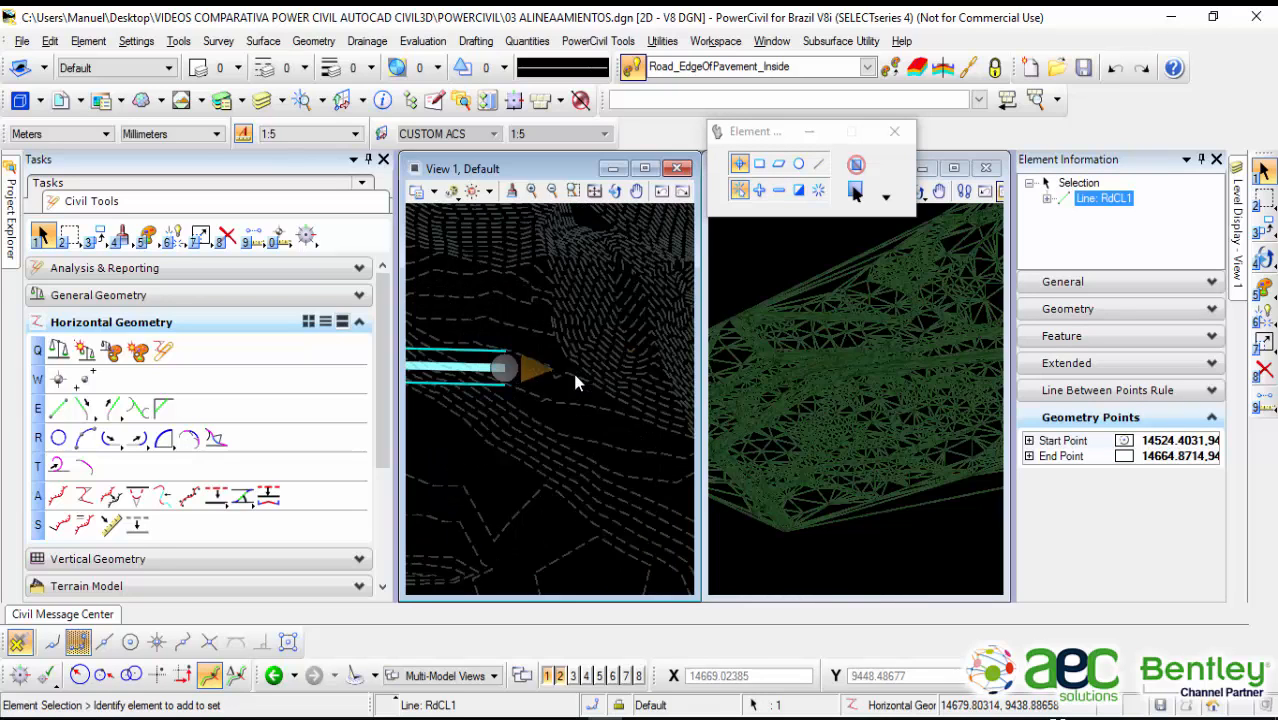
left_click(530, 370)
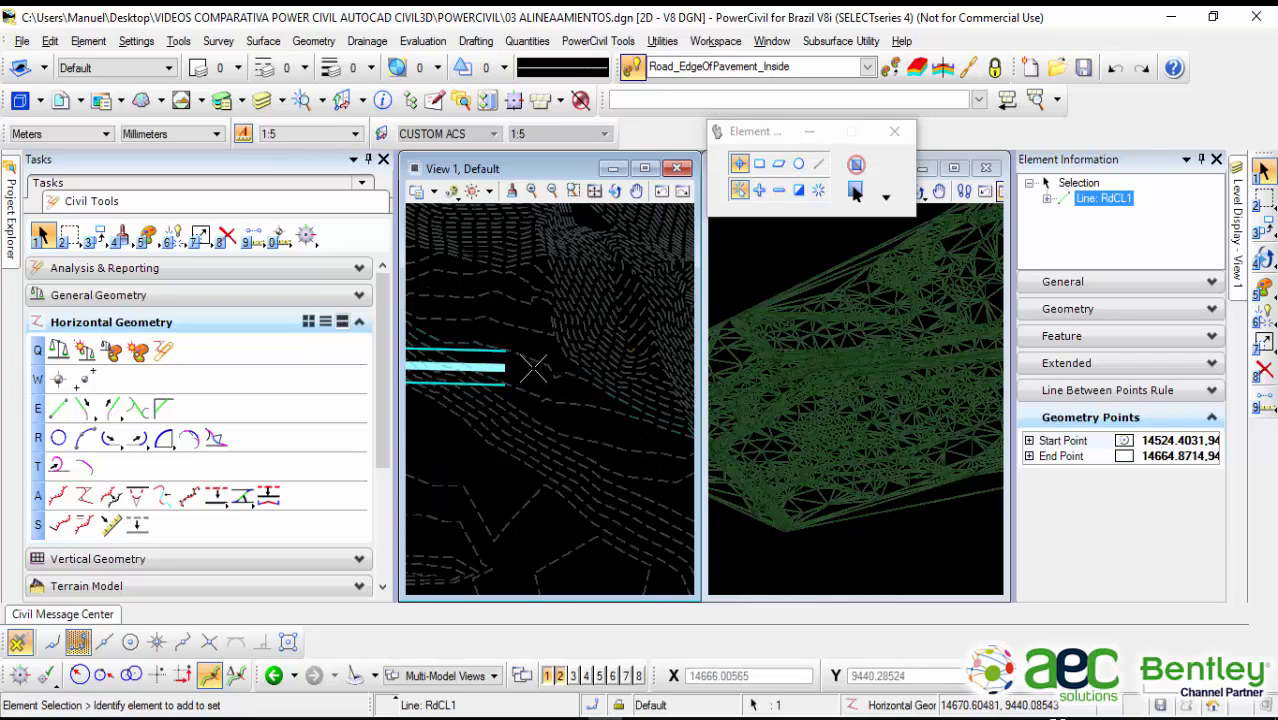
left_click(603, 376)
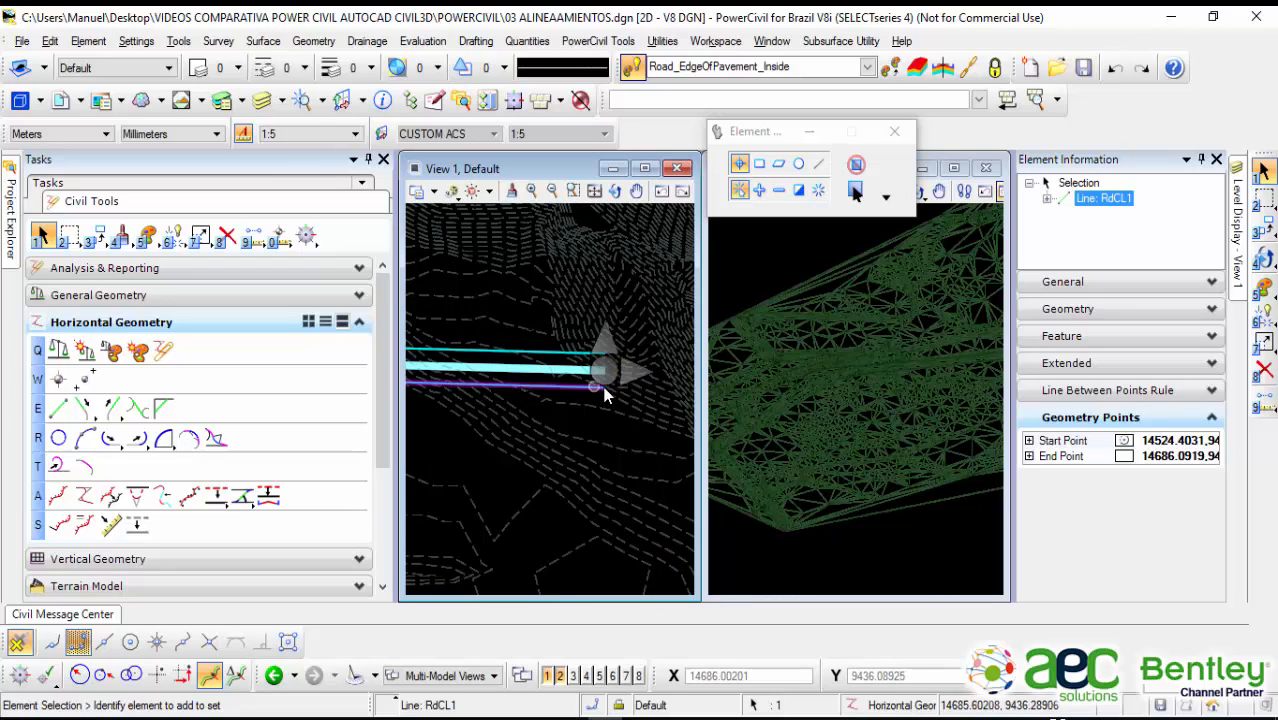
Step: Move the outer end point of the east leg's centerline southeast to about X 14606.2, Y 9415.0
left_click(602, 376)
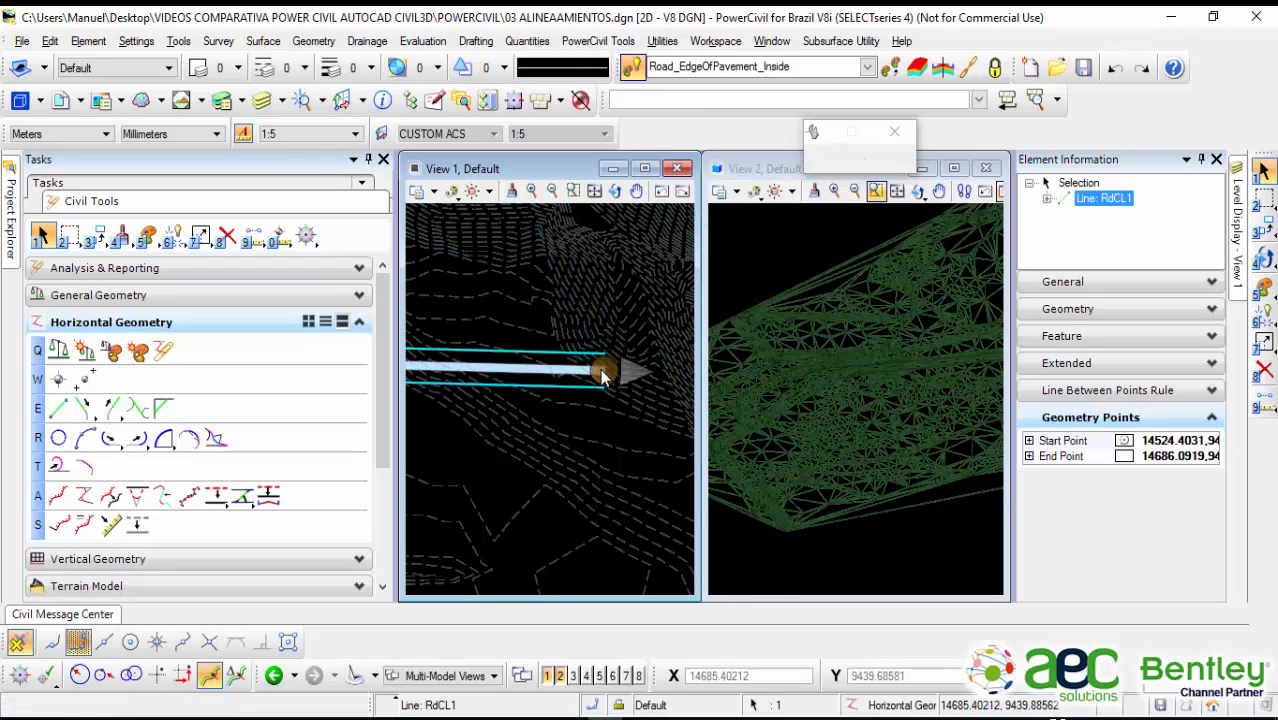
scroll(585, 340, "down", 2)
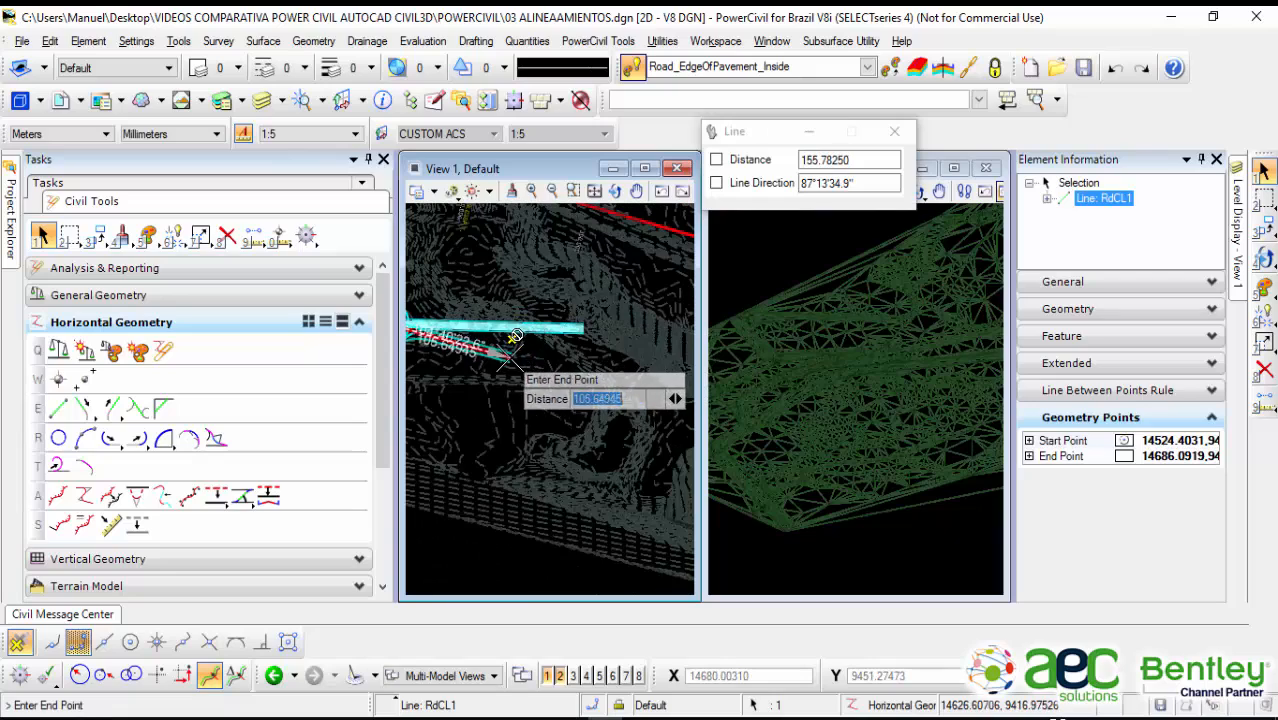
middle_click_drag(513, 358, 633, 401)
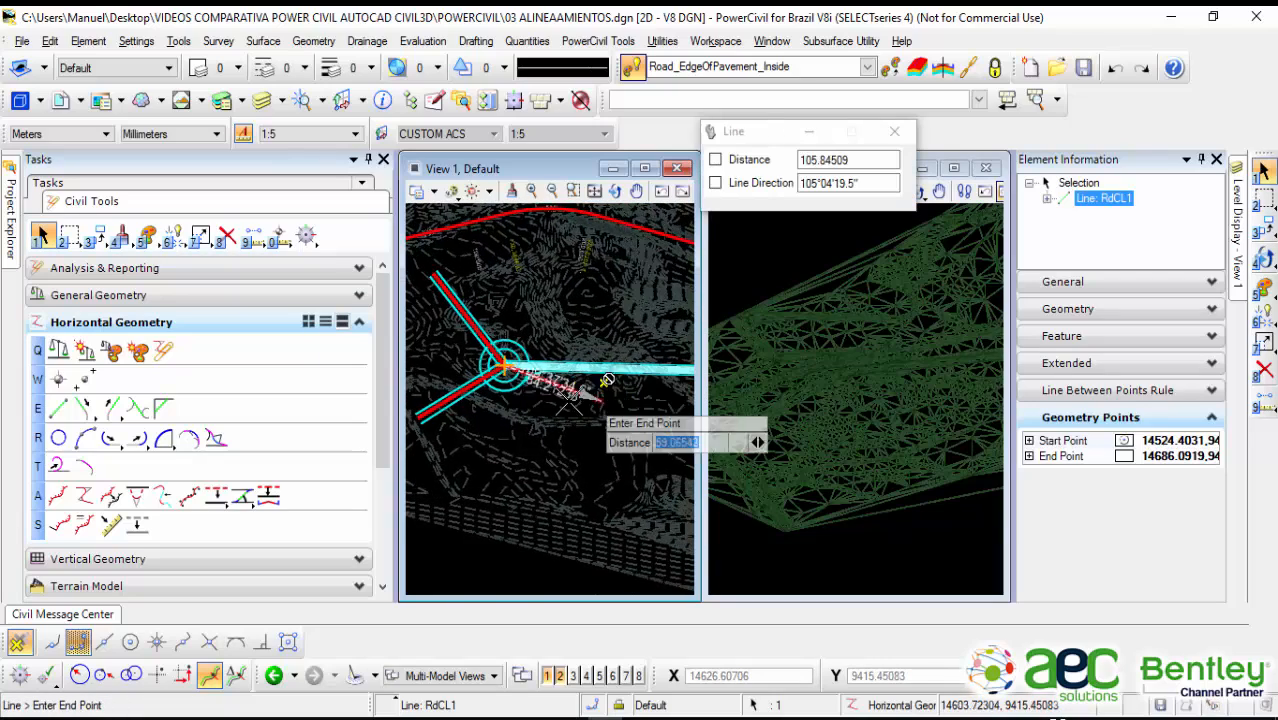
scroll(600, 375, "up", 4)
scroll(615, 373, "down", 2)
middle_click_drag(609, 369, 548, 365)
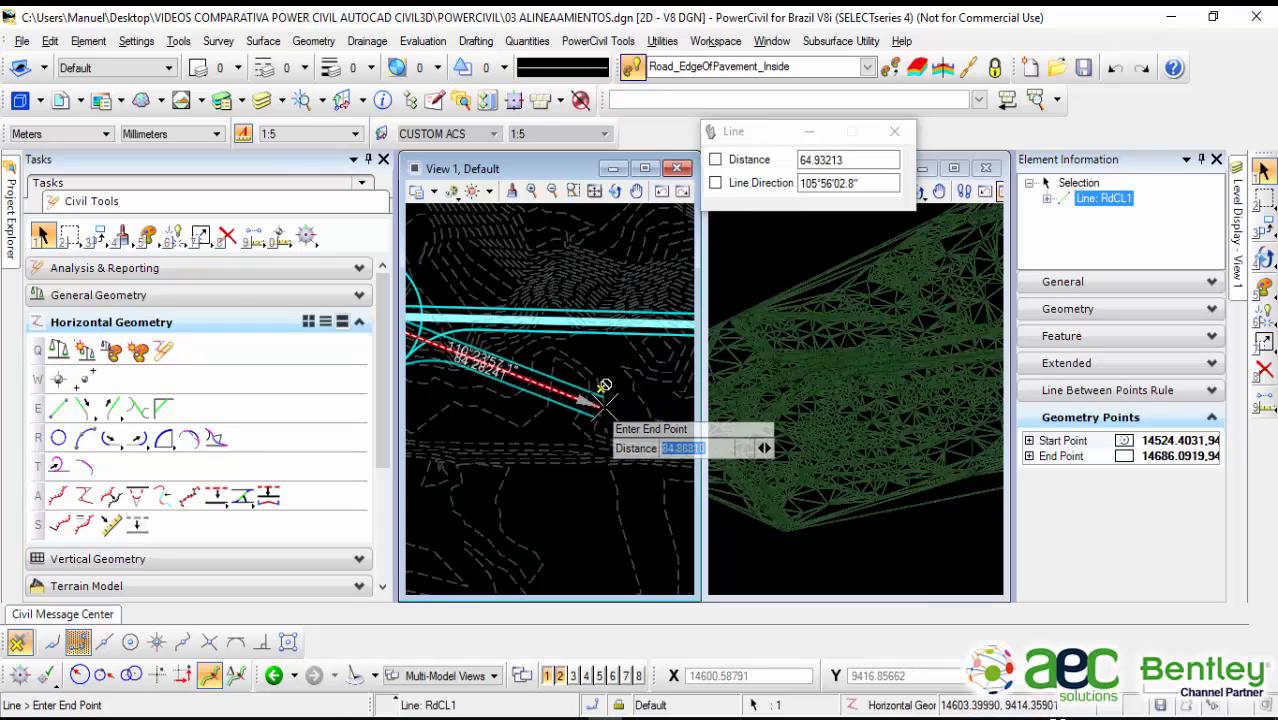
left_click(605, 405)
middle_click_drag(487, 396, 577, 398)
left_click(581, 409)
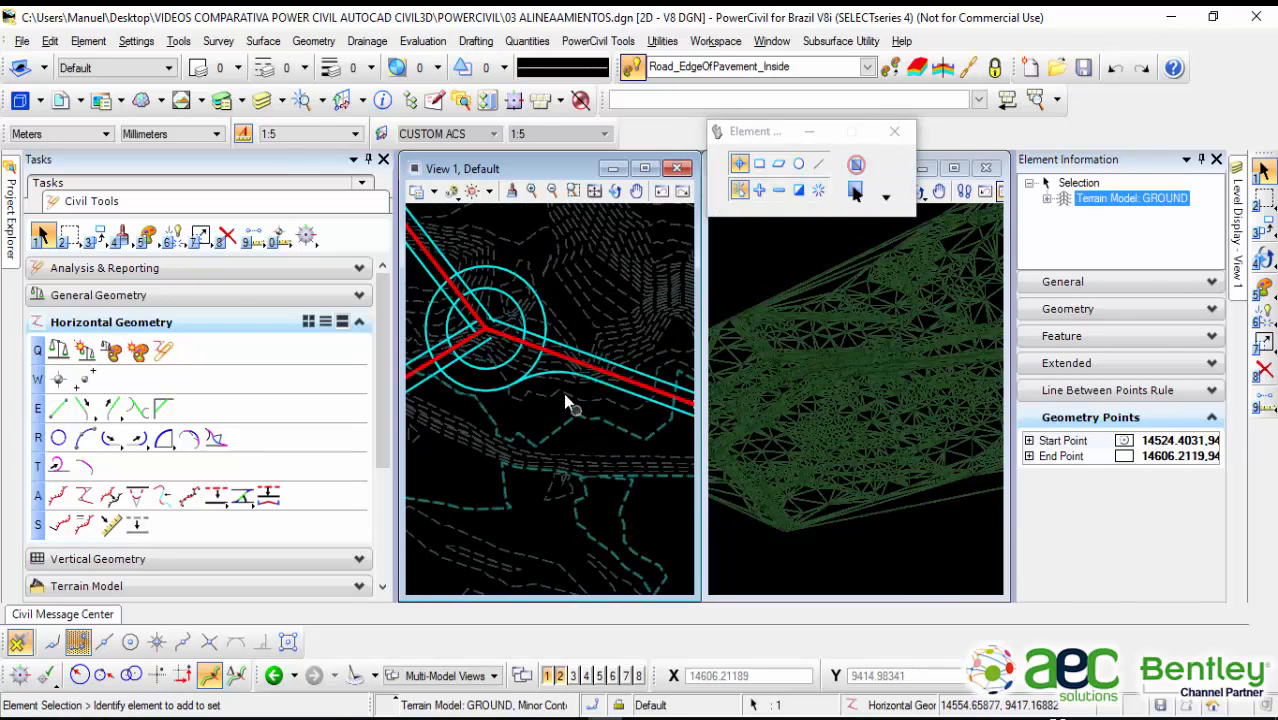
Step: Join the east leg's northern inside pavement edge to the outer circle with a 20 m Simple Arc, Trim/Extend set to Back
scroll(565, 389, "up", 4)
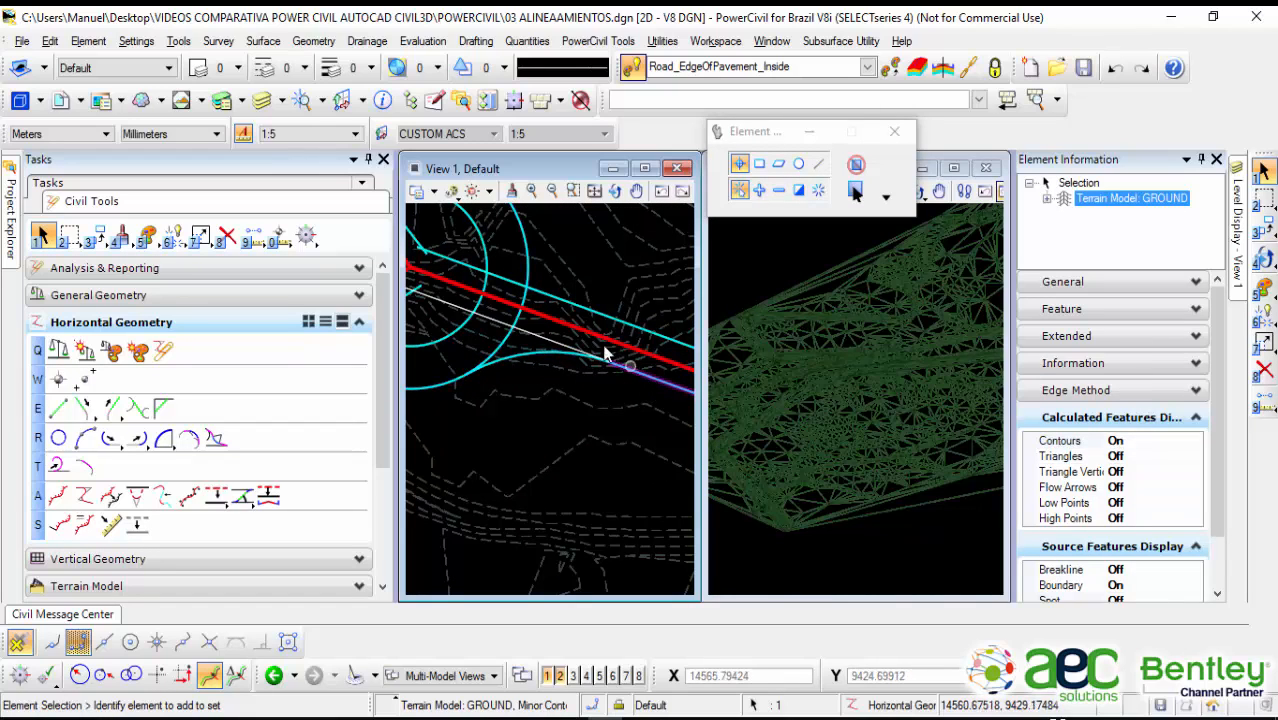
scroll(624, 312, "down", 2)
middle_click_drag(624, 312, 598, 372)
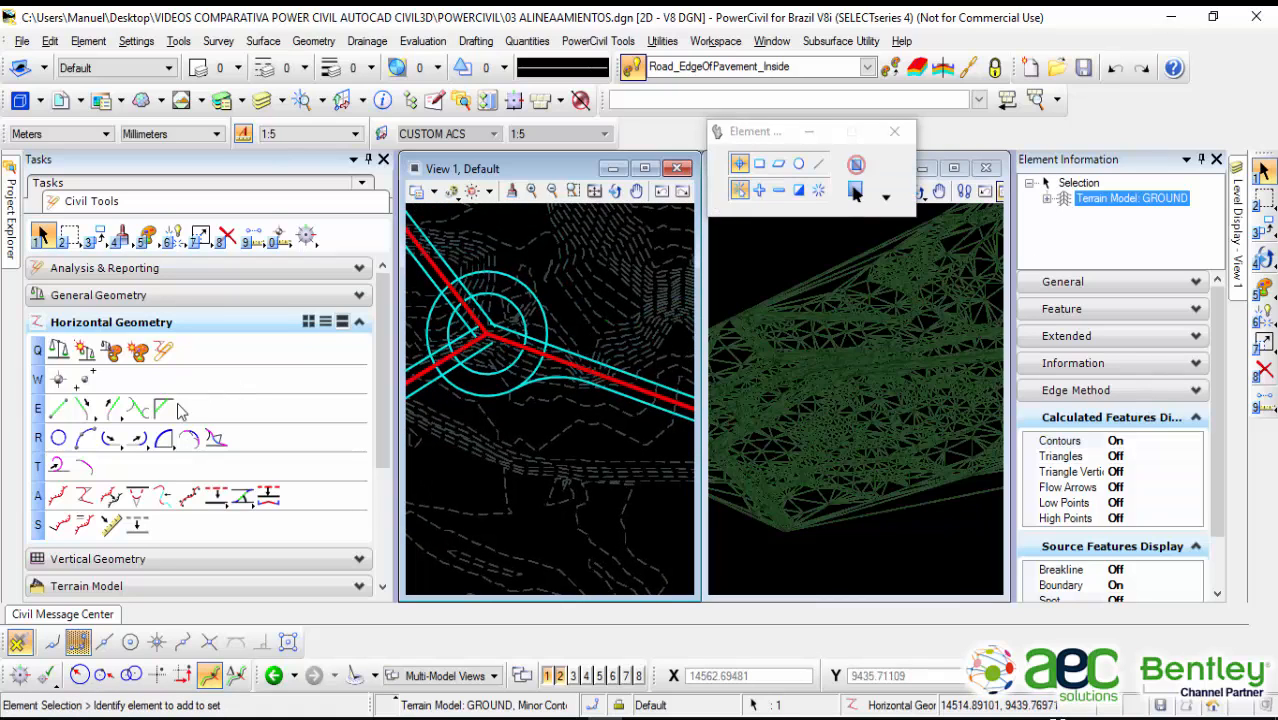
left_click(165, 440)
scroll(562, 362, "up", 2)
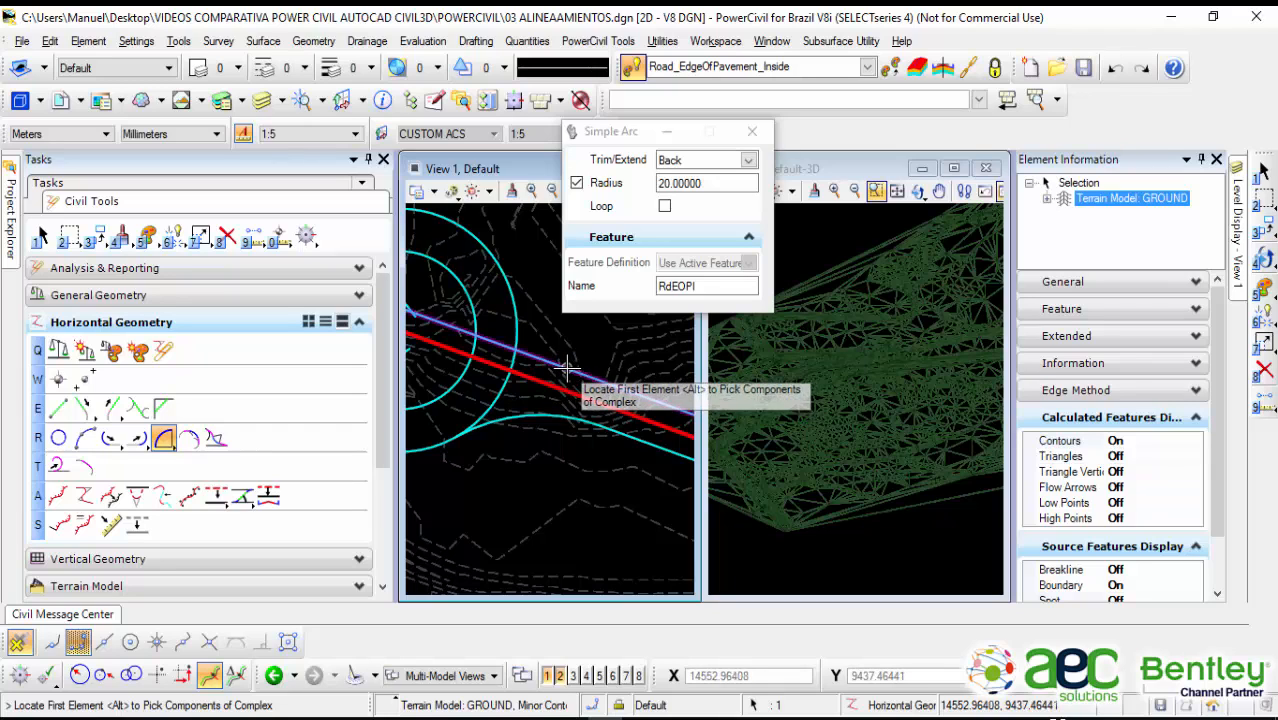
left_click(565, 366)
left_click(517, 325)
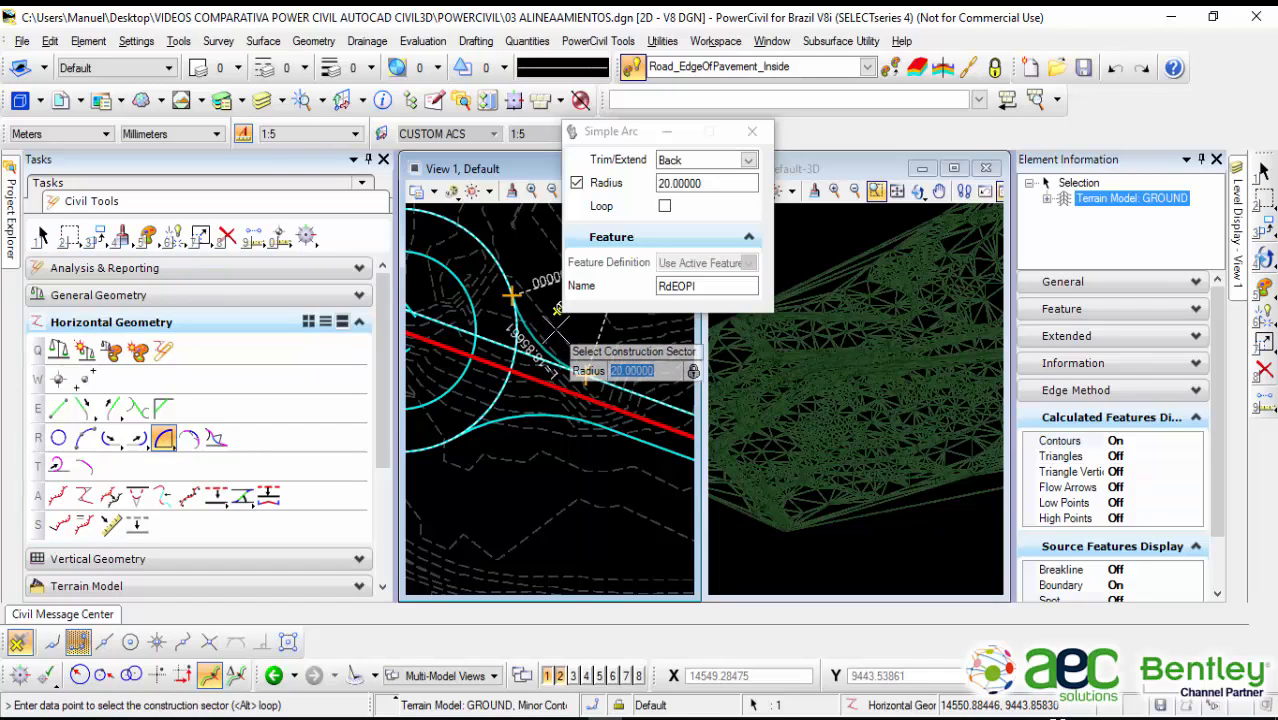
left_click(553, 329)
left_click(553, 329)
Step: Join the northwest leg's northeastern inside pavement edge to the outer circle with a 20 m outward arc trimmed Back
scroll(554, 360, "down", 2)
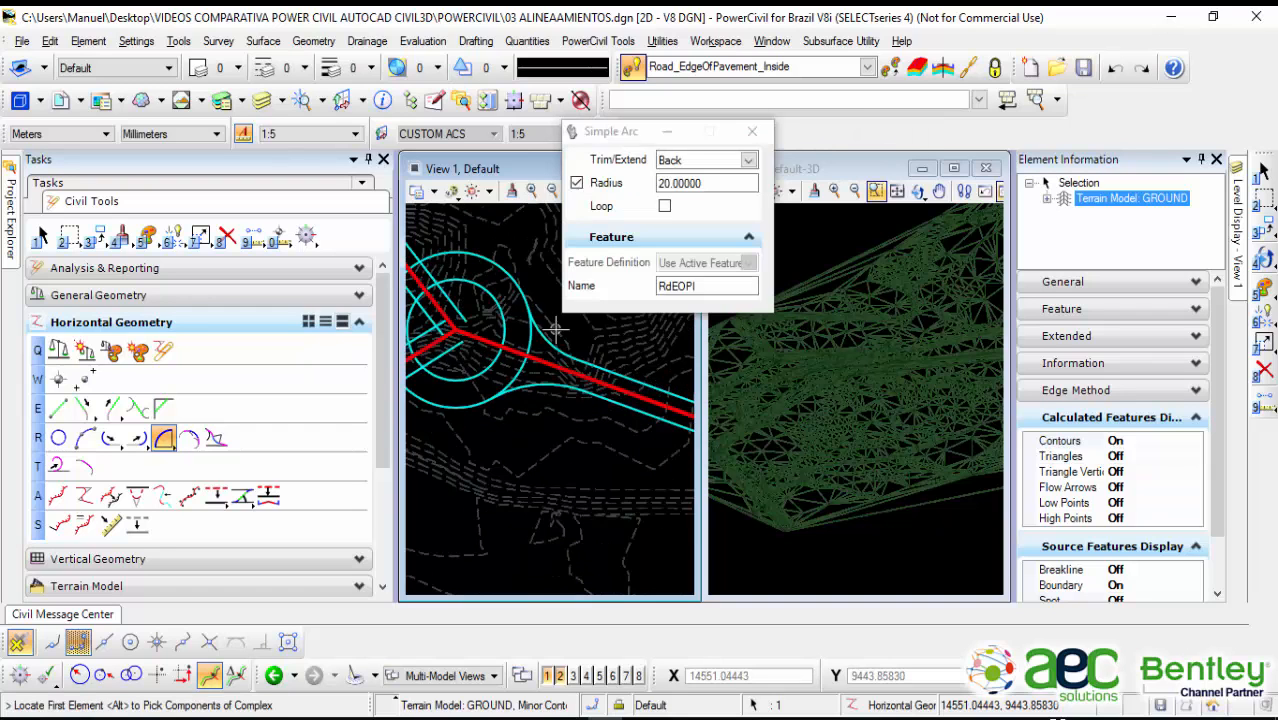
scroll(480, 336, "up", 2)
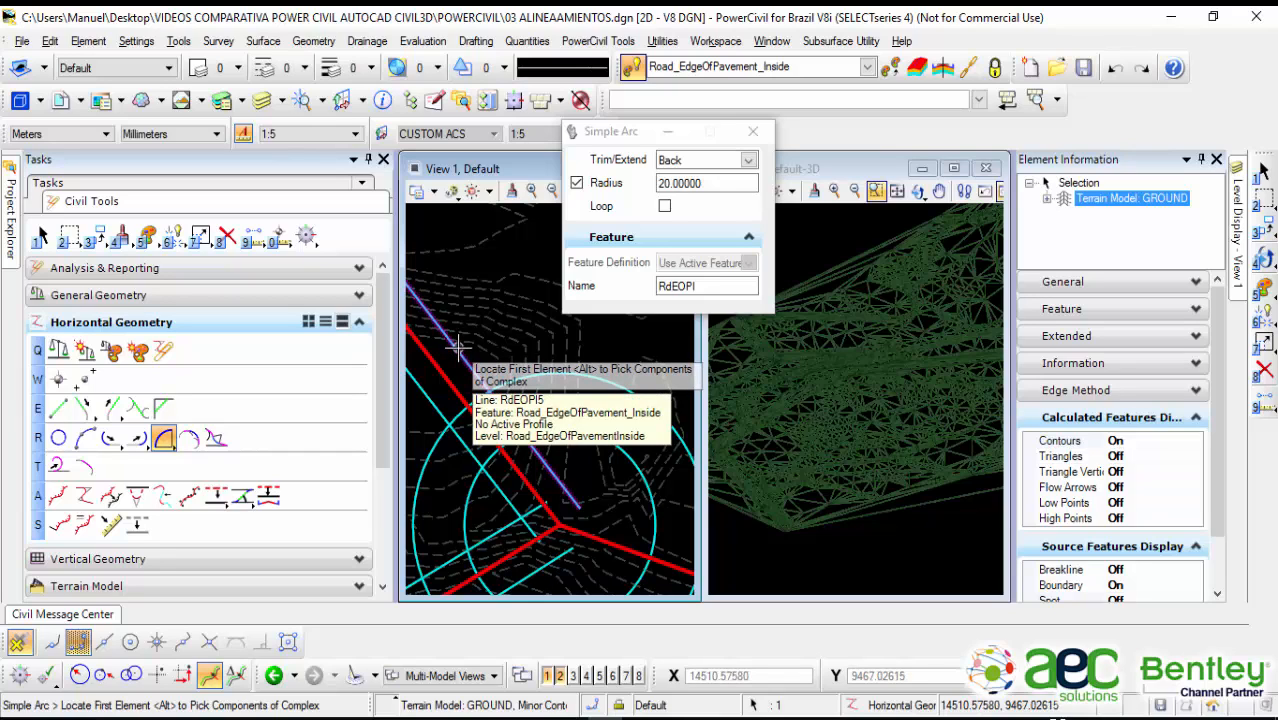
left_click(456, 346)
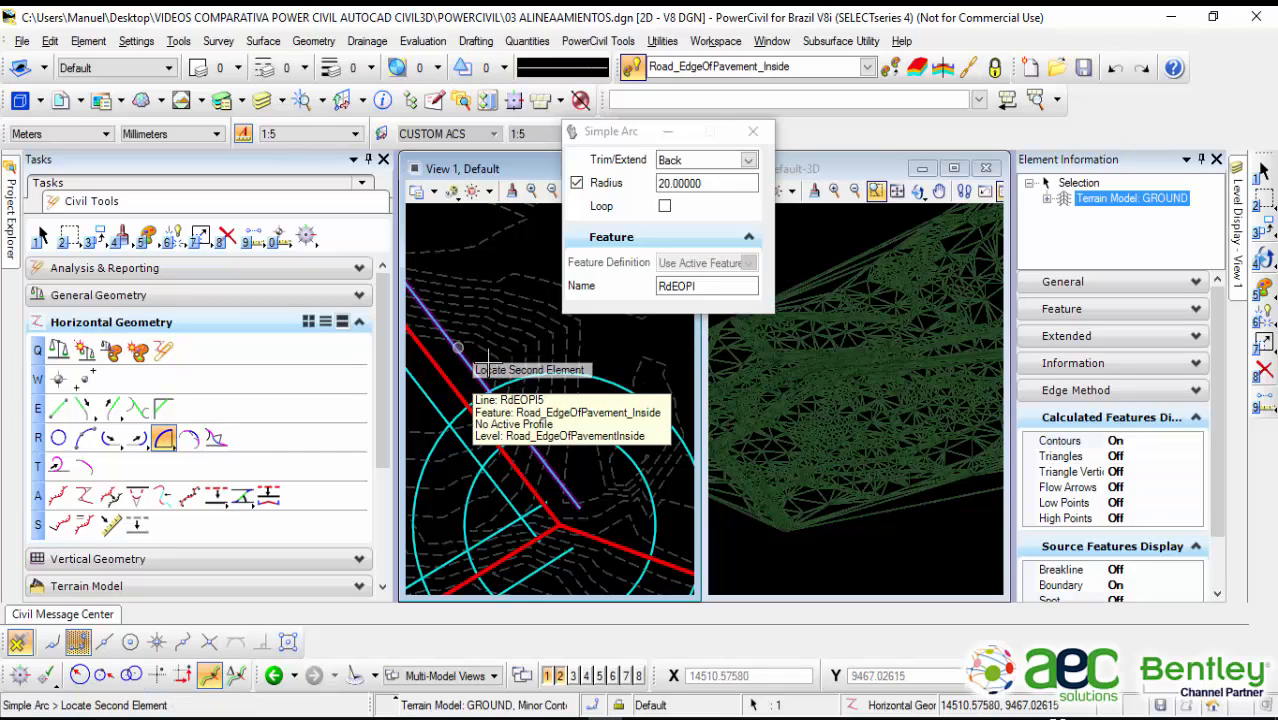
left_click(586, 378)
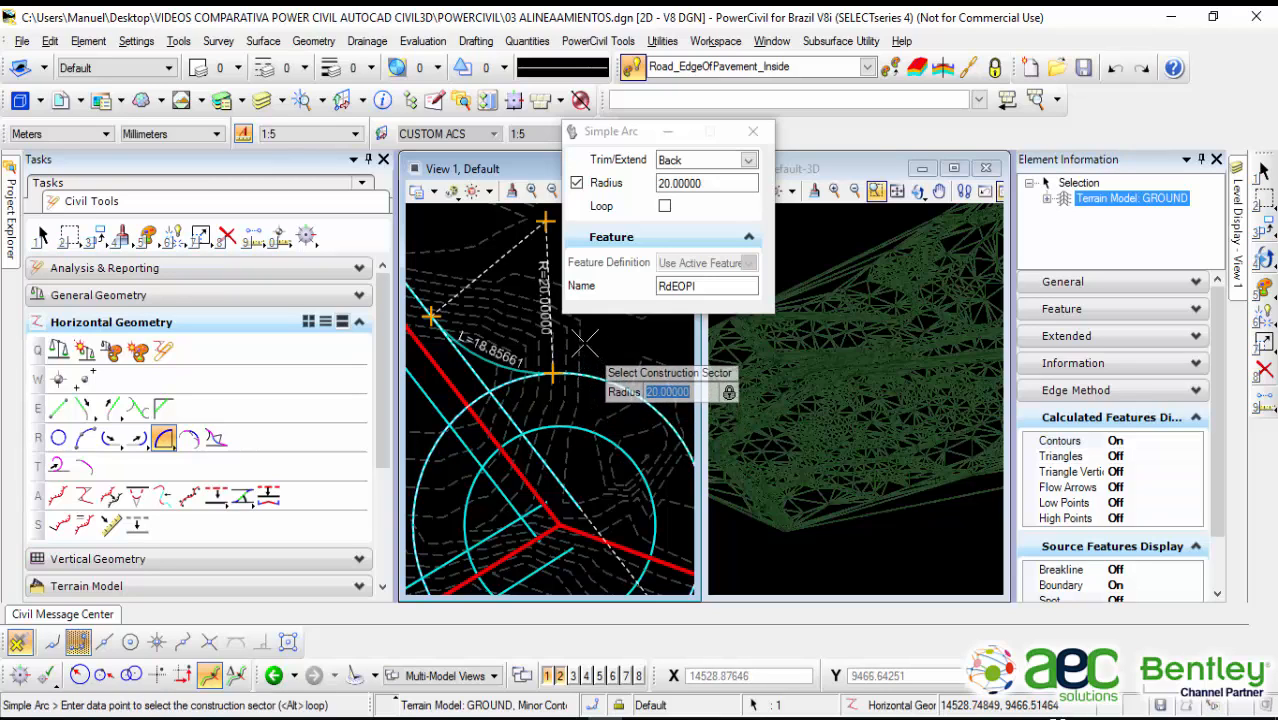
left_click(585, 342)
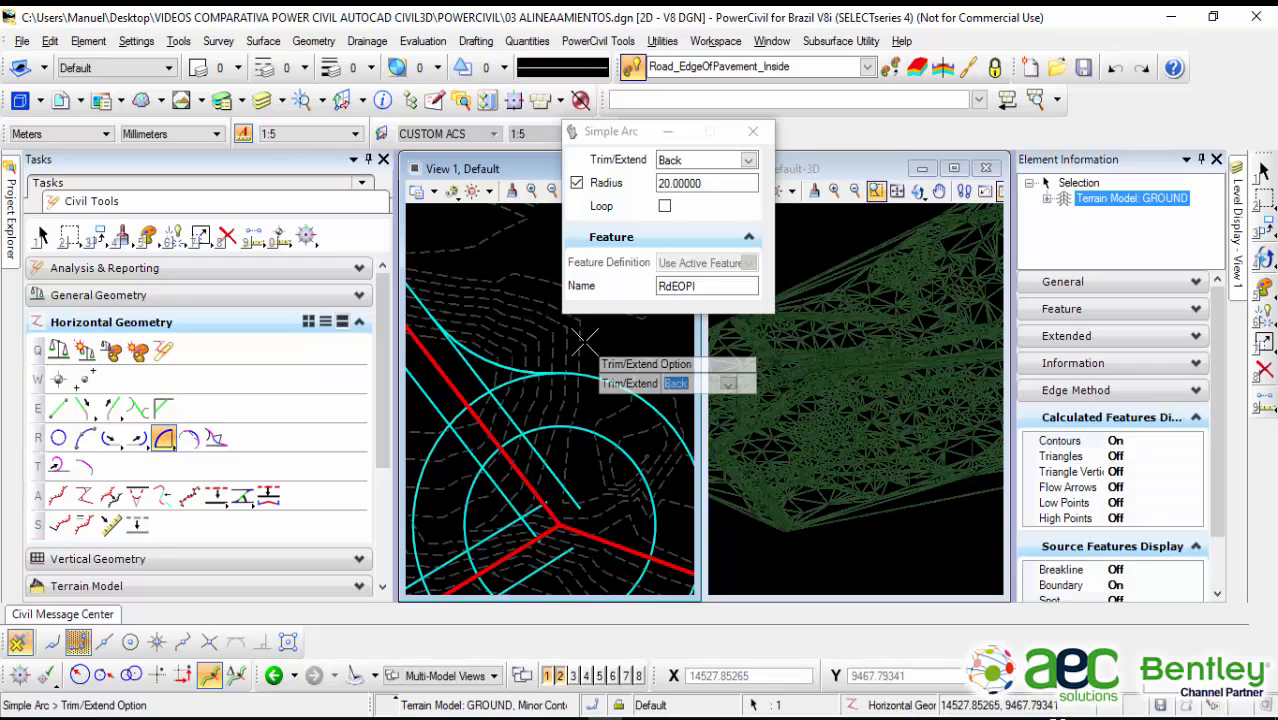
left_click(585, 342)
Step: Add a 20 m arc trimmed Back between the northwest leg's southwestern inside pavement edge and the outer circle
scroll(520, 340, "down", 2)
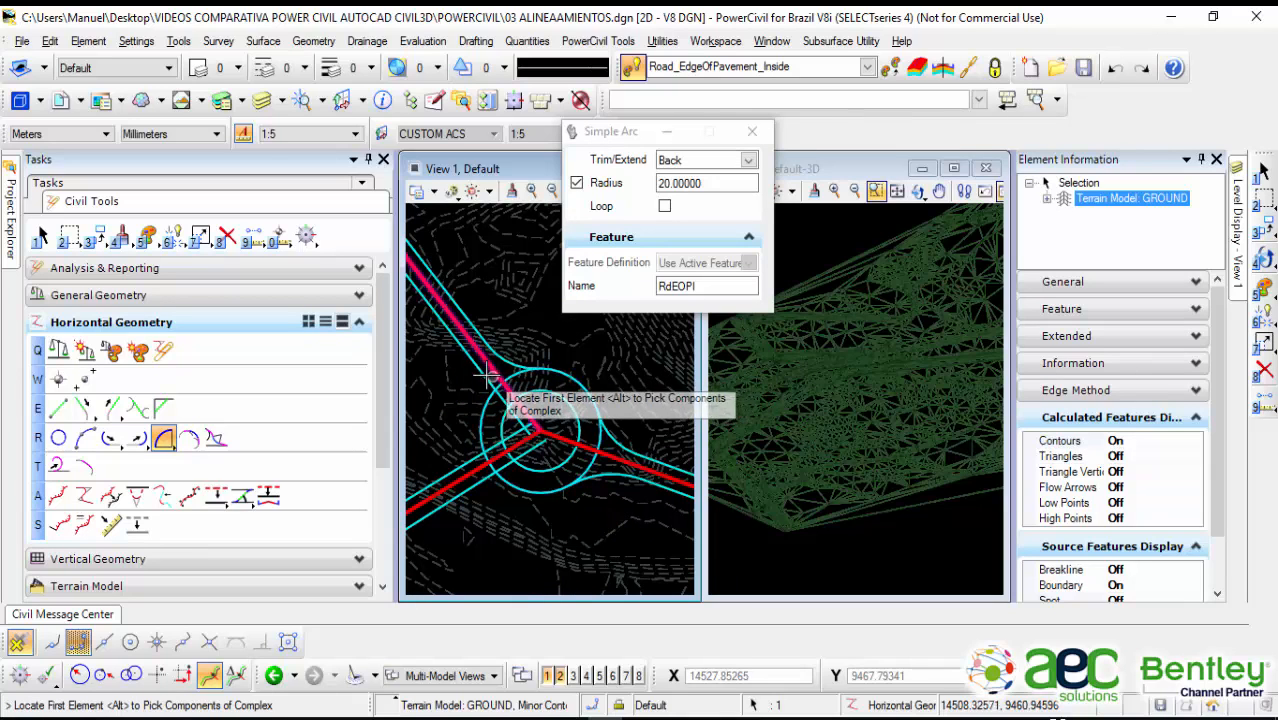
left_click(482, 370)
left_click(484, 406)
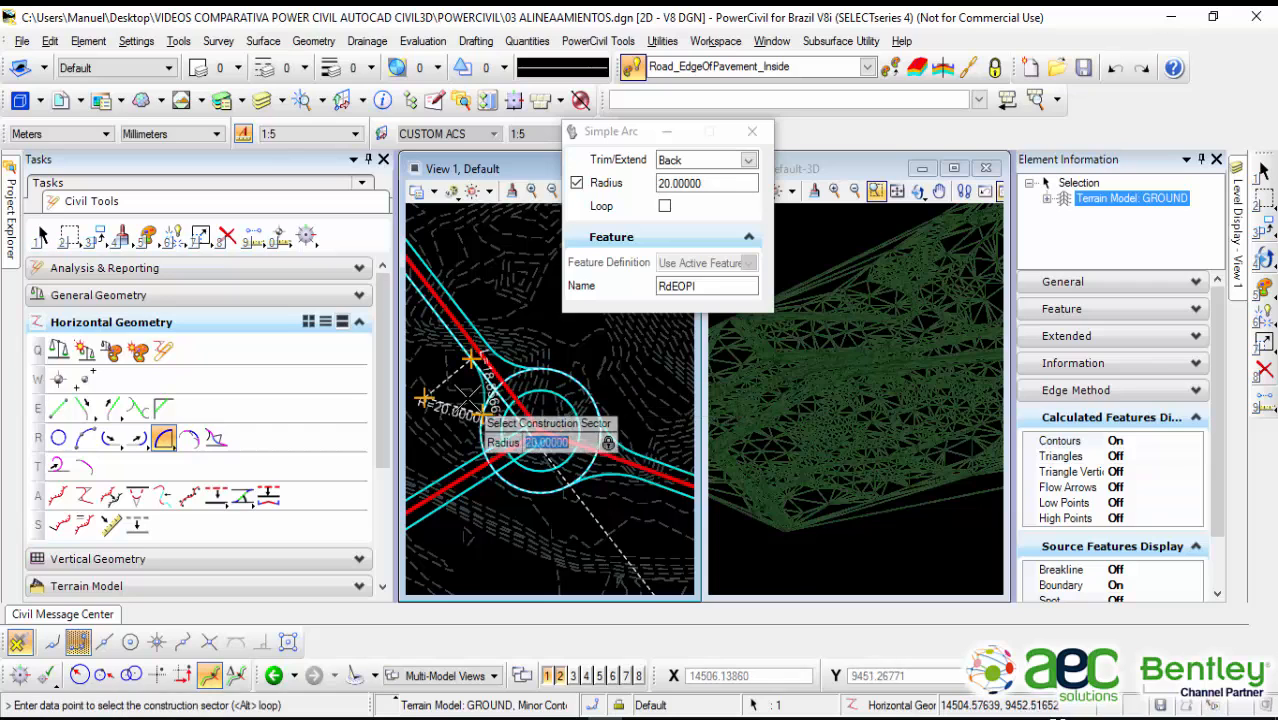
left_click(461, 389)
left_click(461, 389)
Step: Add a 20 m arc trimmed Back between the southwest leg's northwestern inside pavement edge and the outer circle
scroll(527, 361, "up", 3)
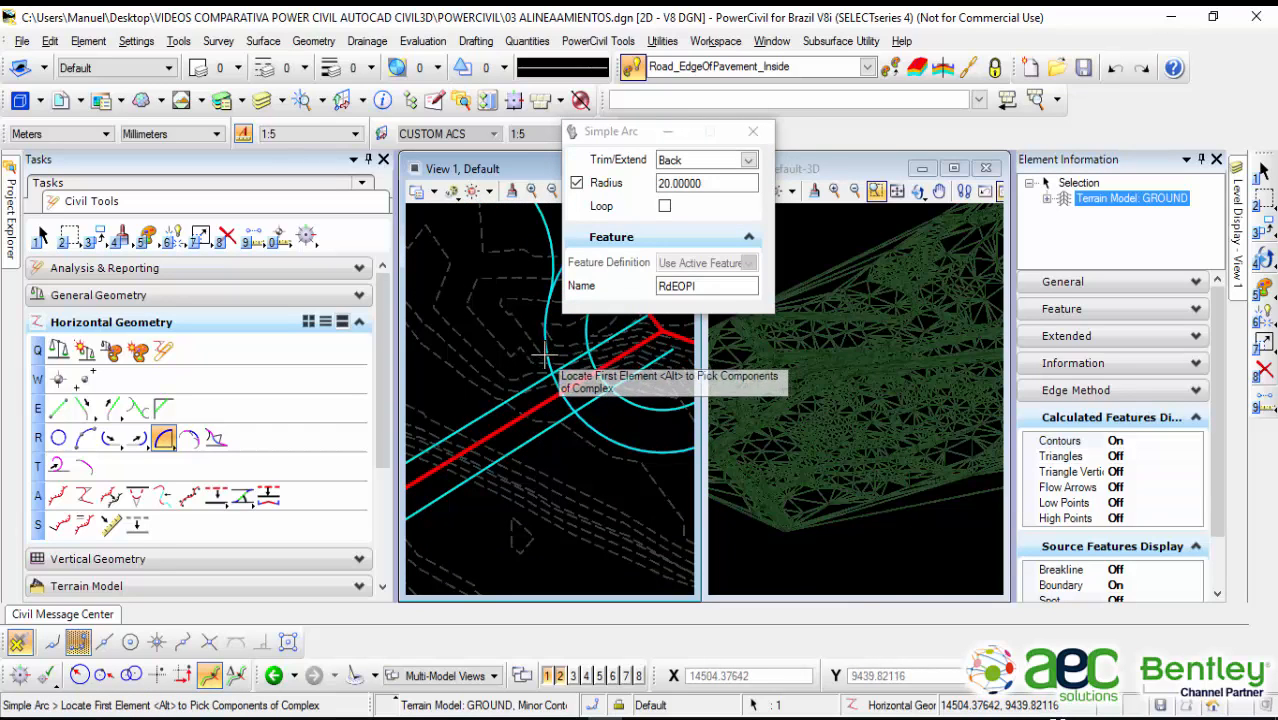
left_click(547, 348)
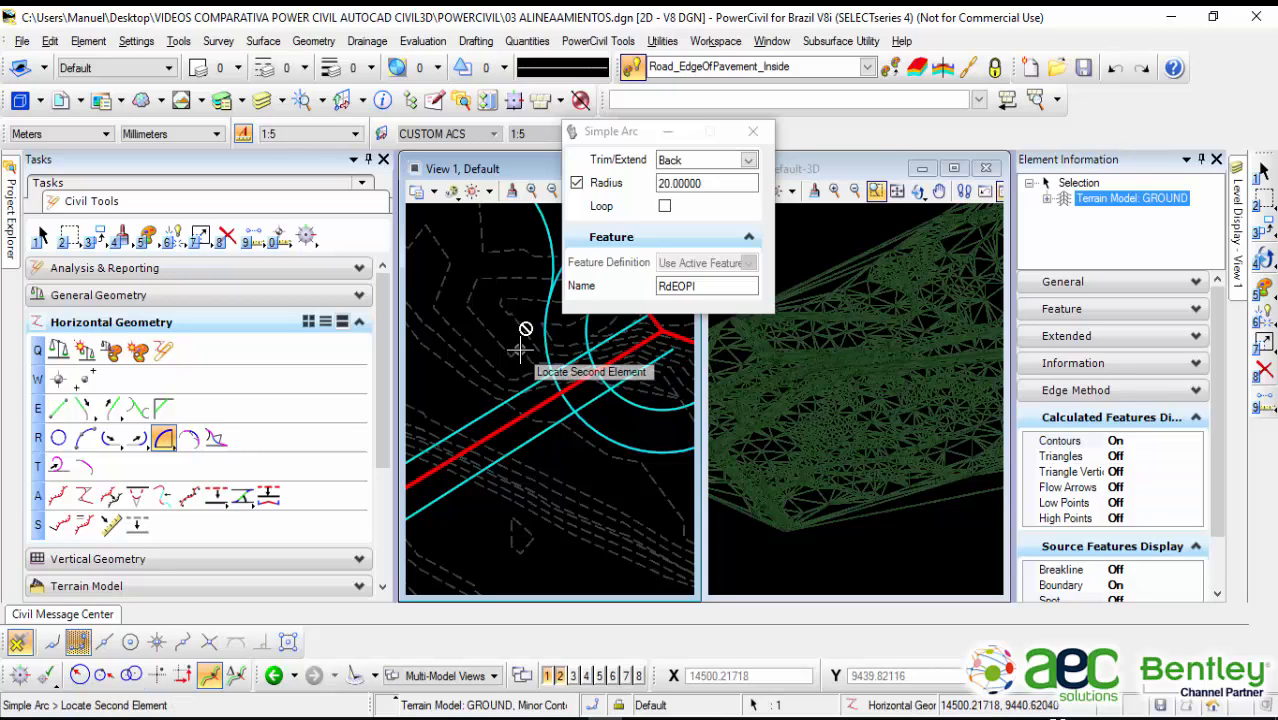
right_click(520, 350)
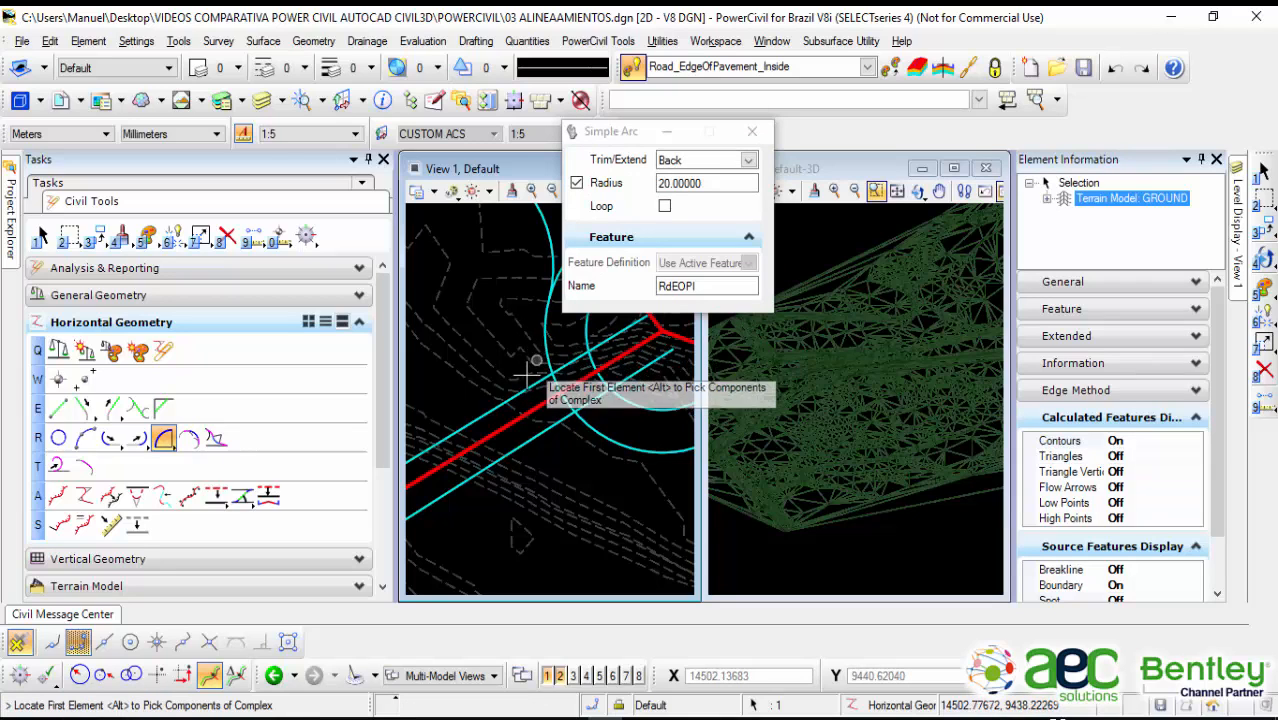
left_click(519, 390)
left_click(536, 344)
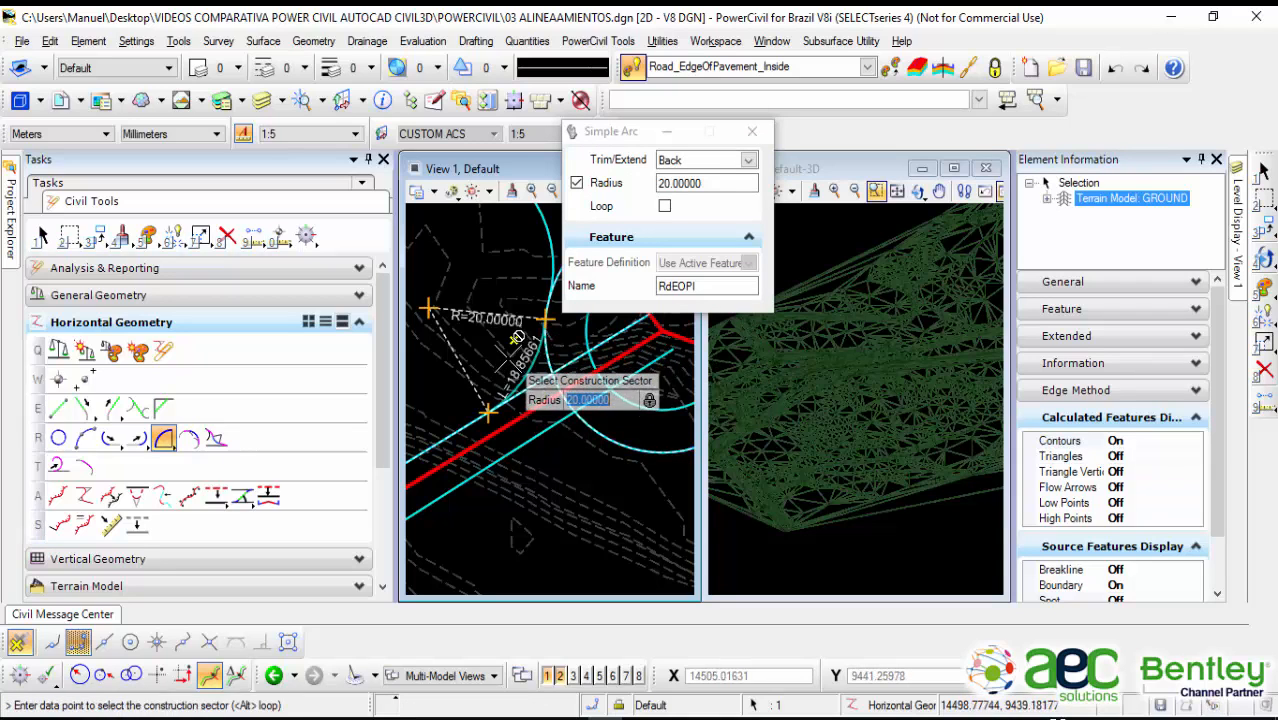
left_click(507, 360)
left_click(509, 341)
middle_click_drag(549, 454, 496, 456)
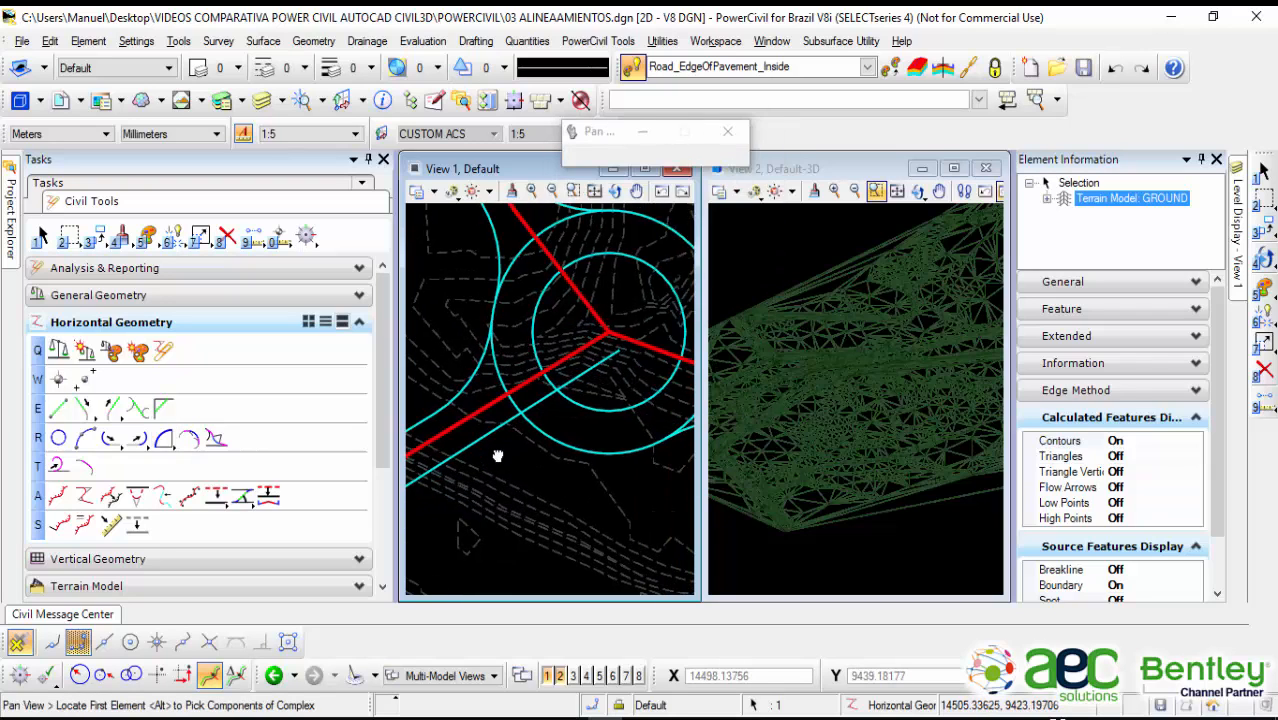
Step: Join the southwest leg's southeastern inside pavement edge to the outer circle with a 20 m Simple Arc, Trim/Extend set to Back
left_click(492, 429)
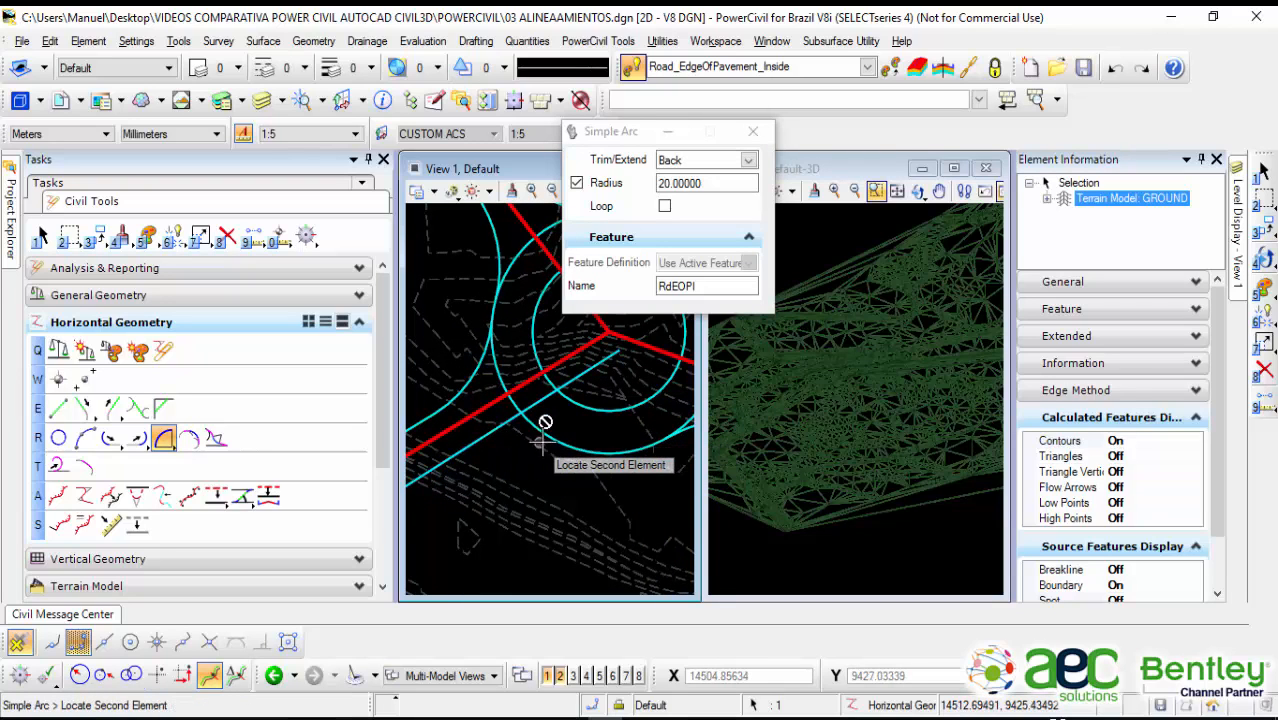
left_click(551, 437)
left_click(512, 480)
scroll(513, 480, "down", 2)
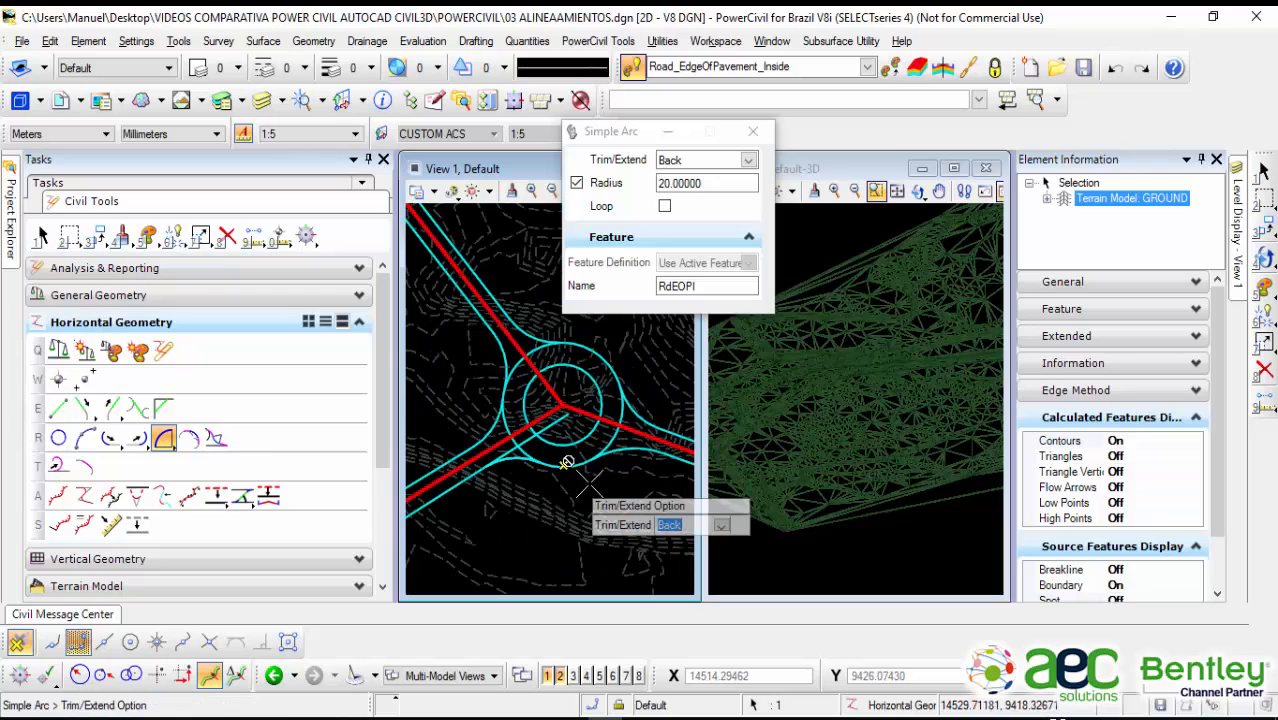
middle_click_drag(582, 483, 569, 459)
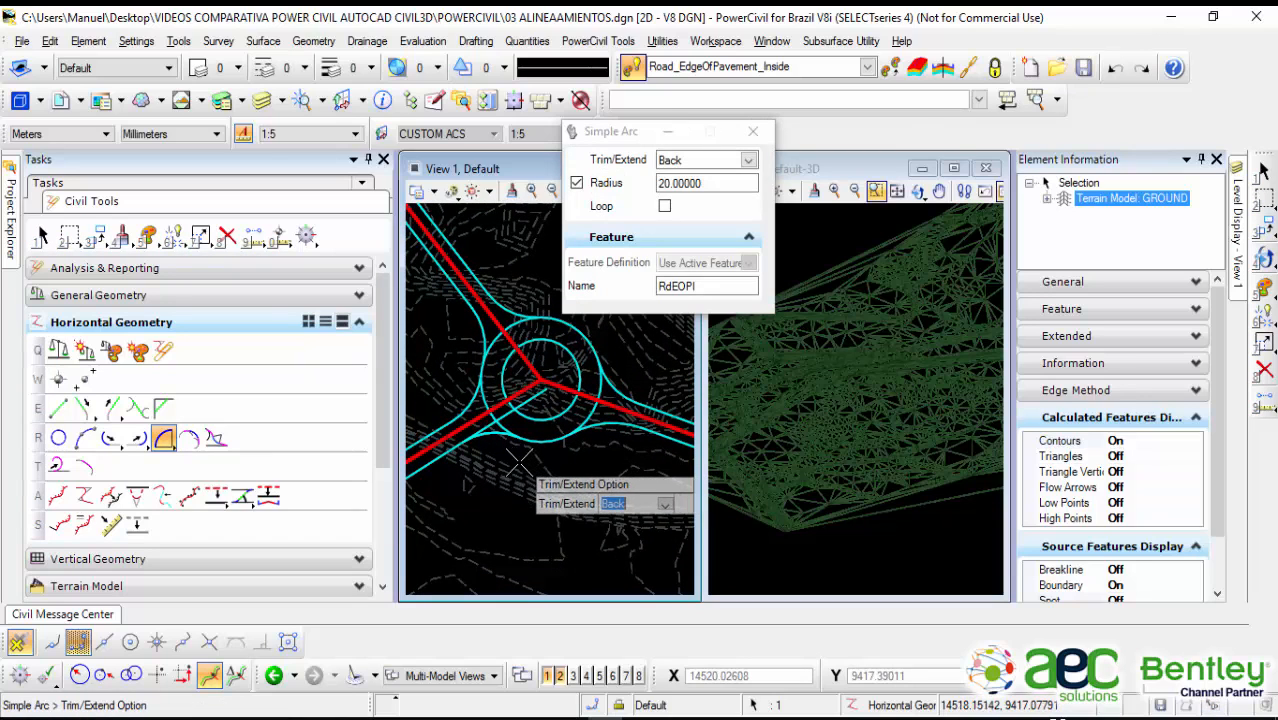
left_click(516, 461)
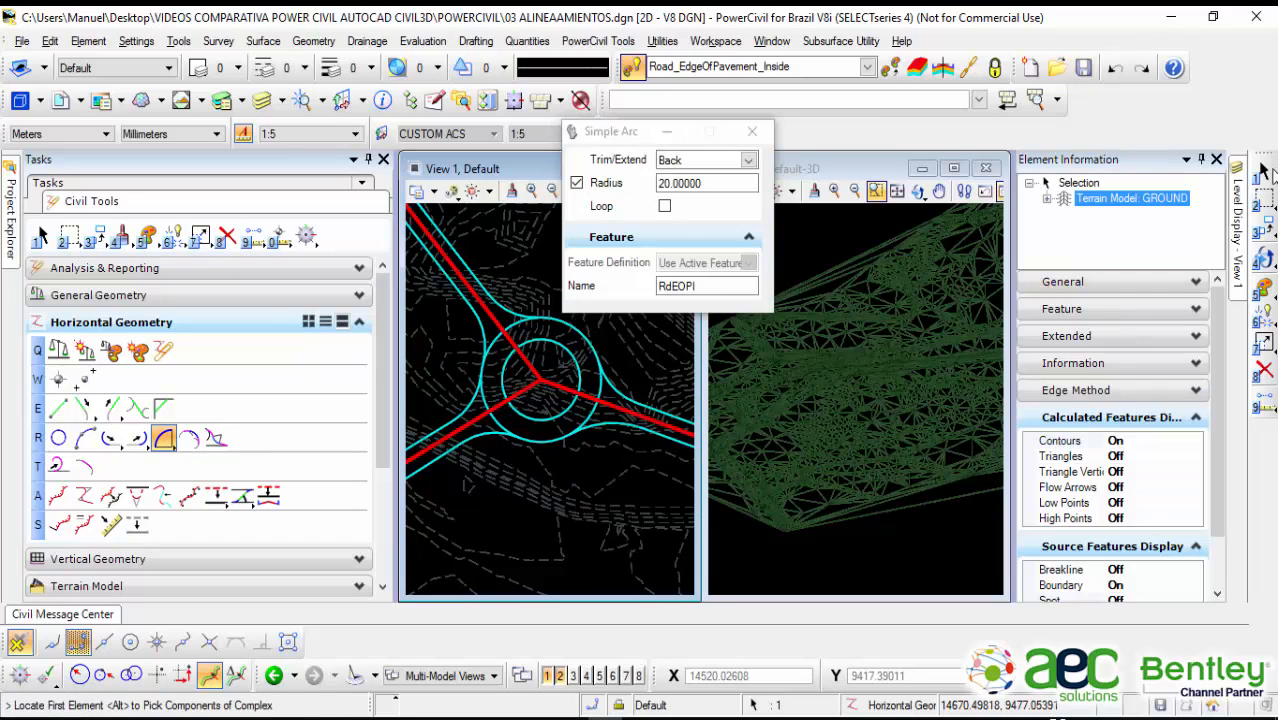
left_click(1262, 172)
Step: Inspect the tangent junctions between the fillet arcs, the pavement edges of all three legs and the outer circle
scroll(522, 412, "up", 3)
scroll(536, 476, "up", 1)
scroll(537, 477, "down", 3)
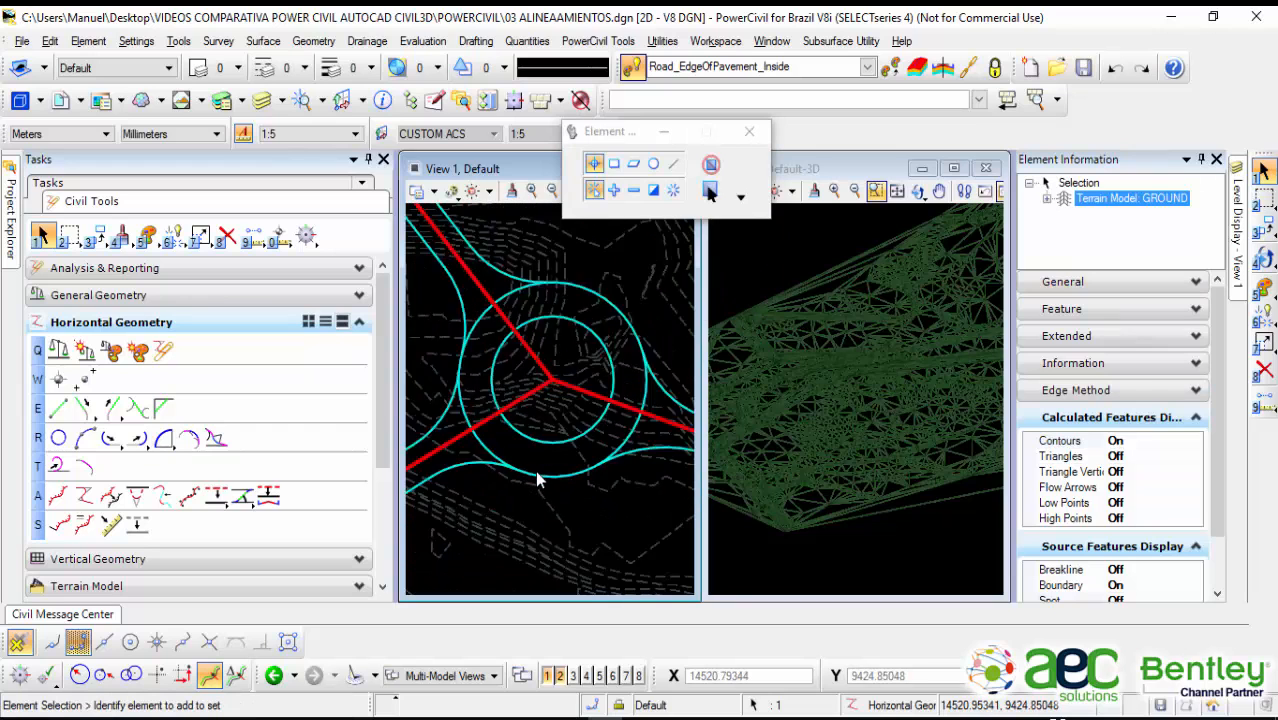
scroll(537, 478, "up", 1)
scroll(537, 479, "up", 3)
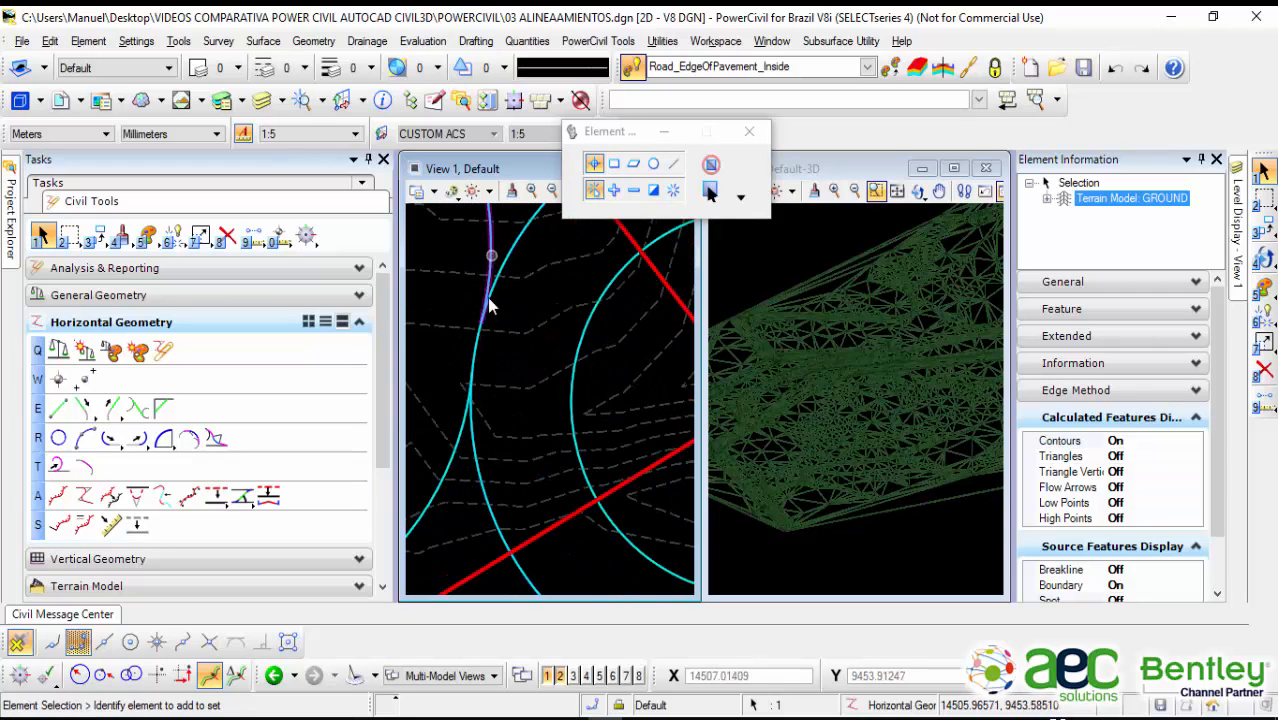
scroll(488, 300, "down", 3)
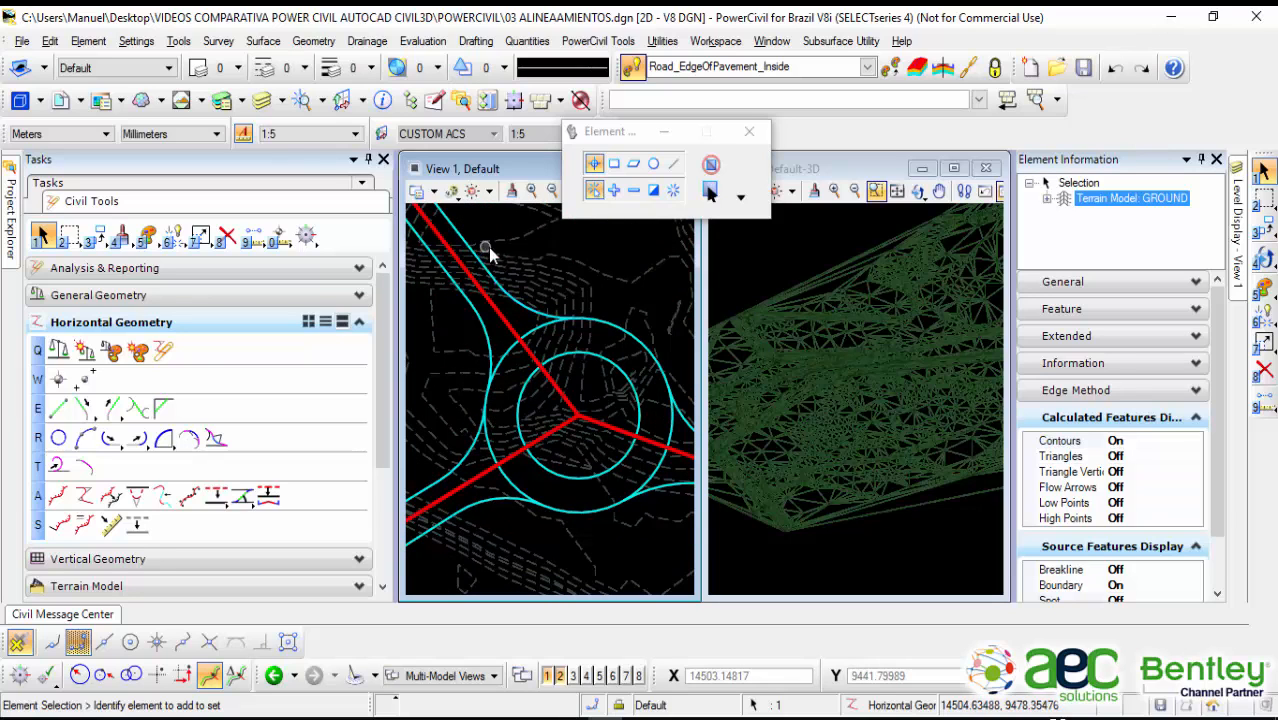
scroll(565, 405, "down", 2)
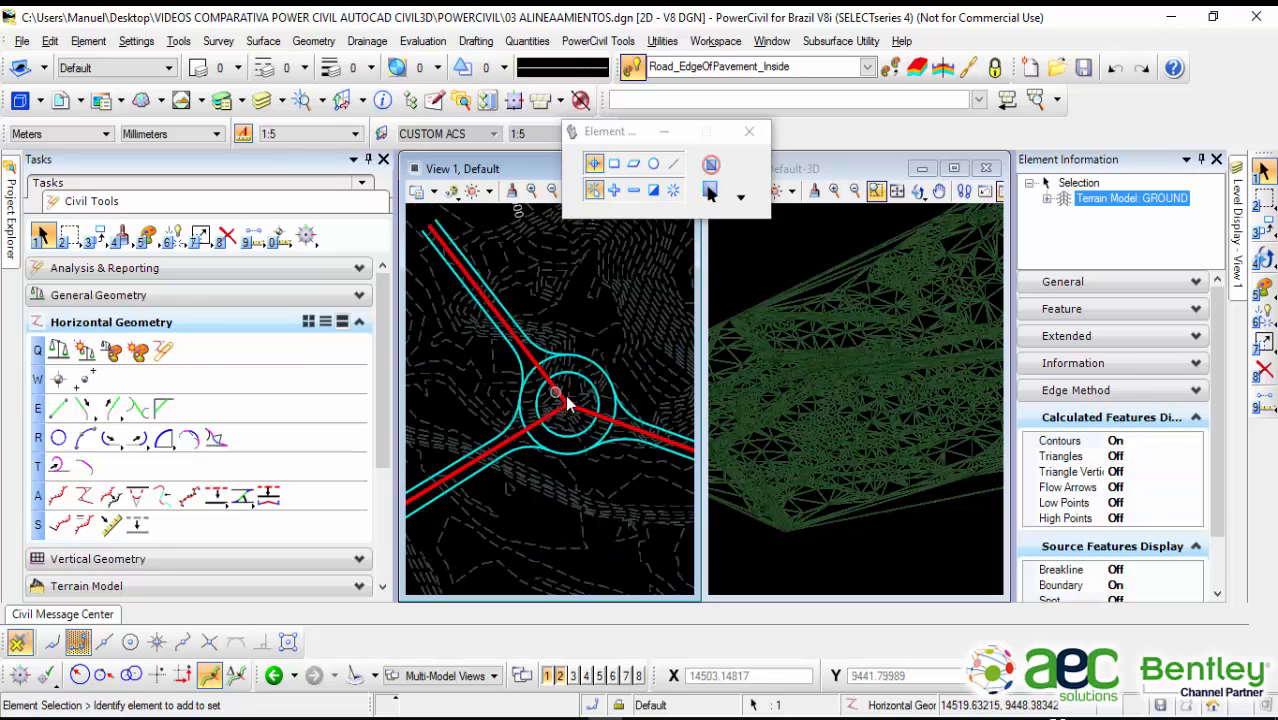
scroll(572, 428, "up", 1)
scroll(565, 465, "up", 3)
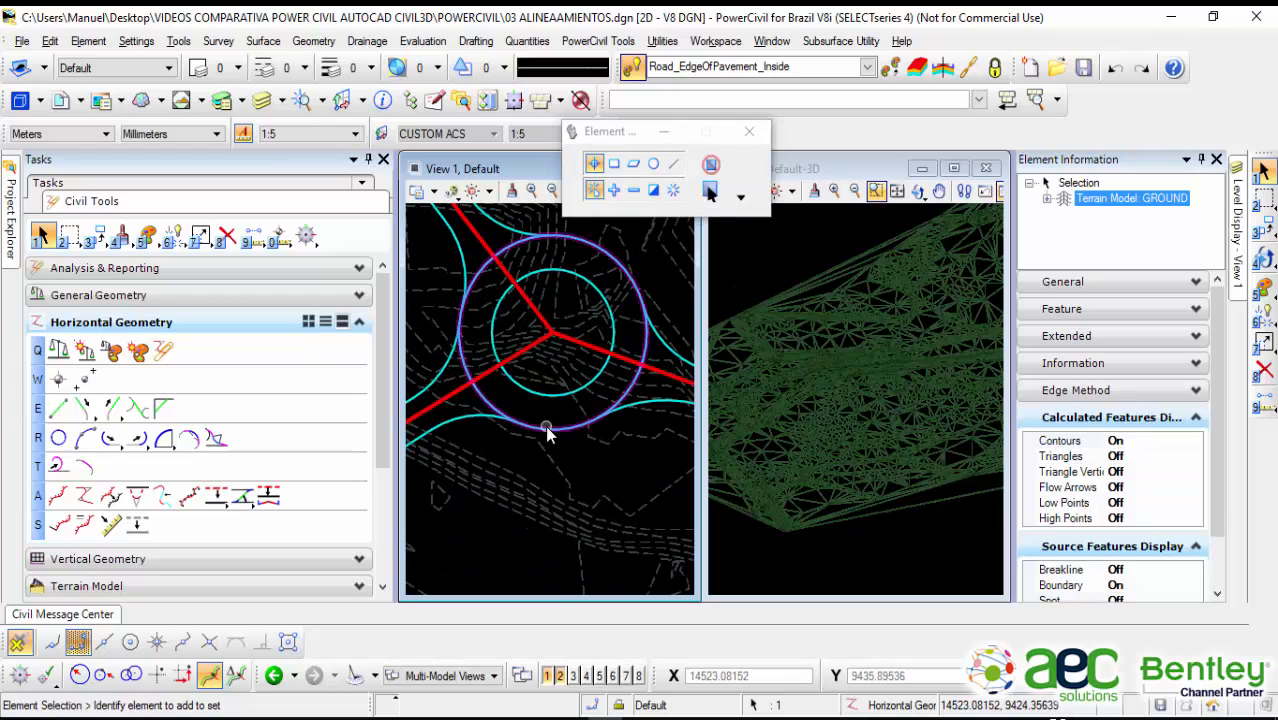
Step: Set the outer circle's radius to 15 m
left_click(474, 396)
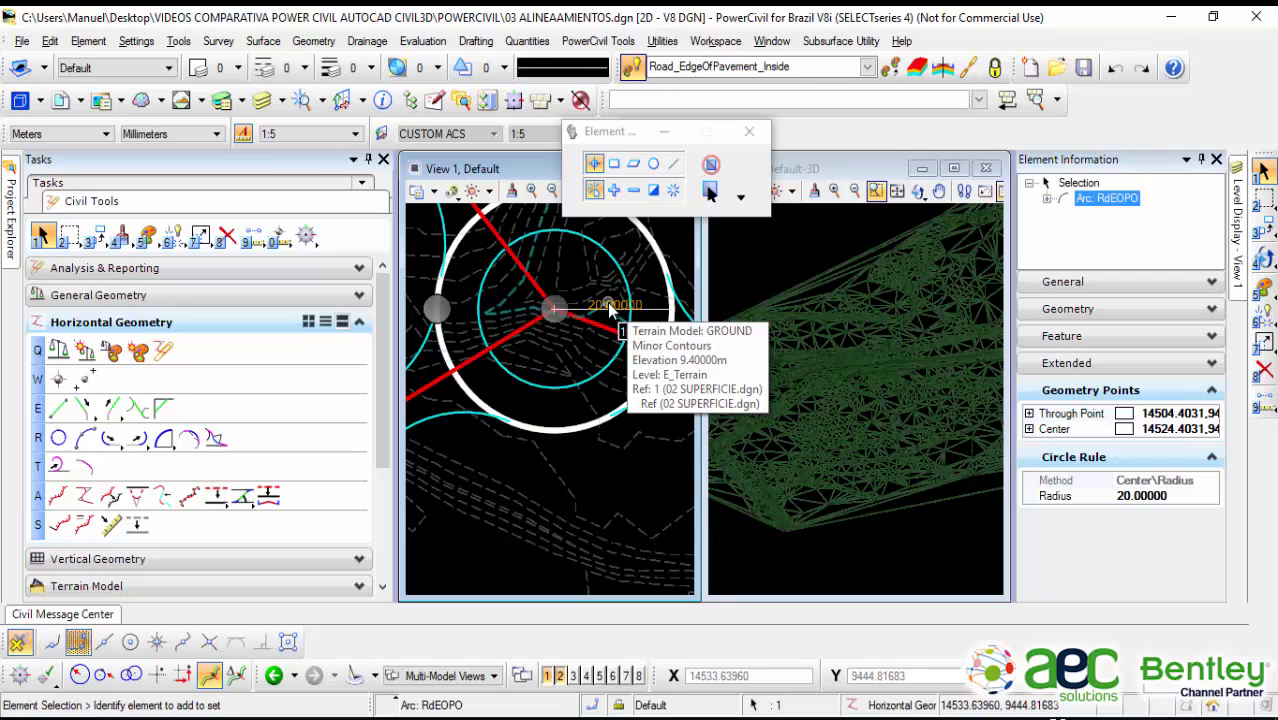
type("15")
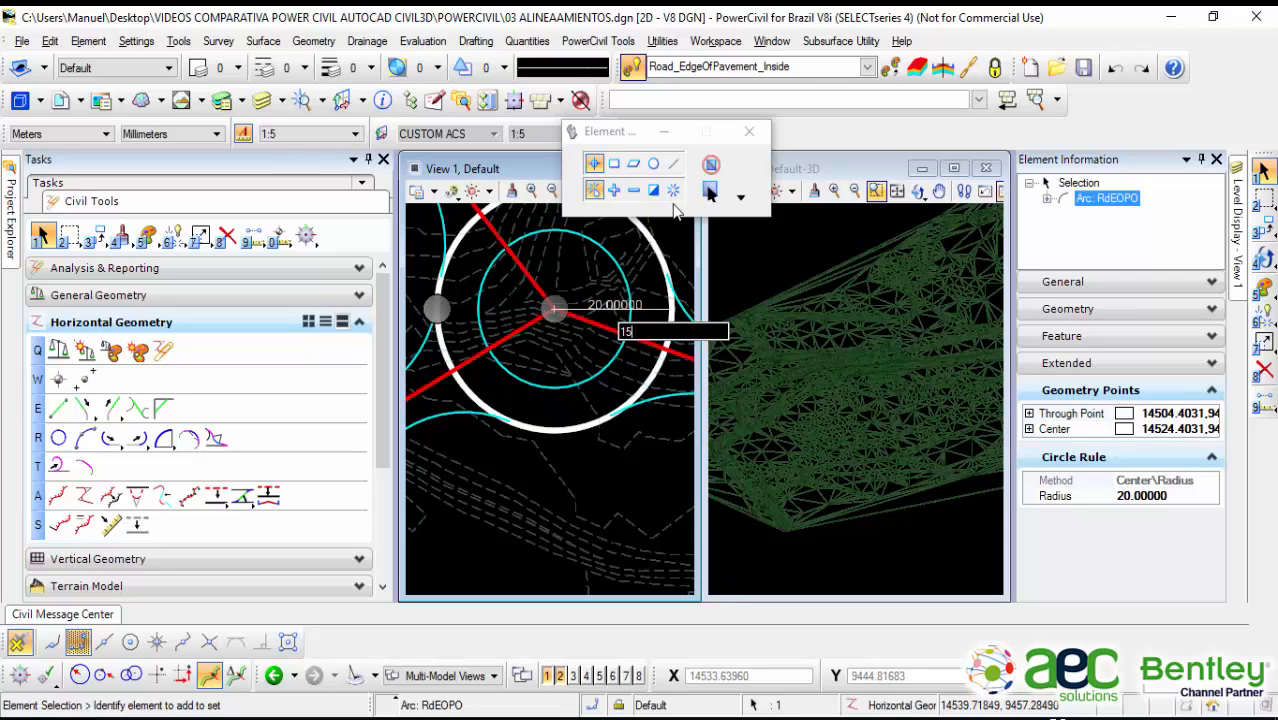
key("Return")
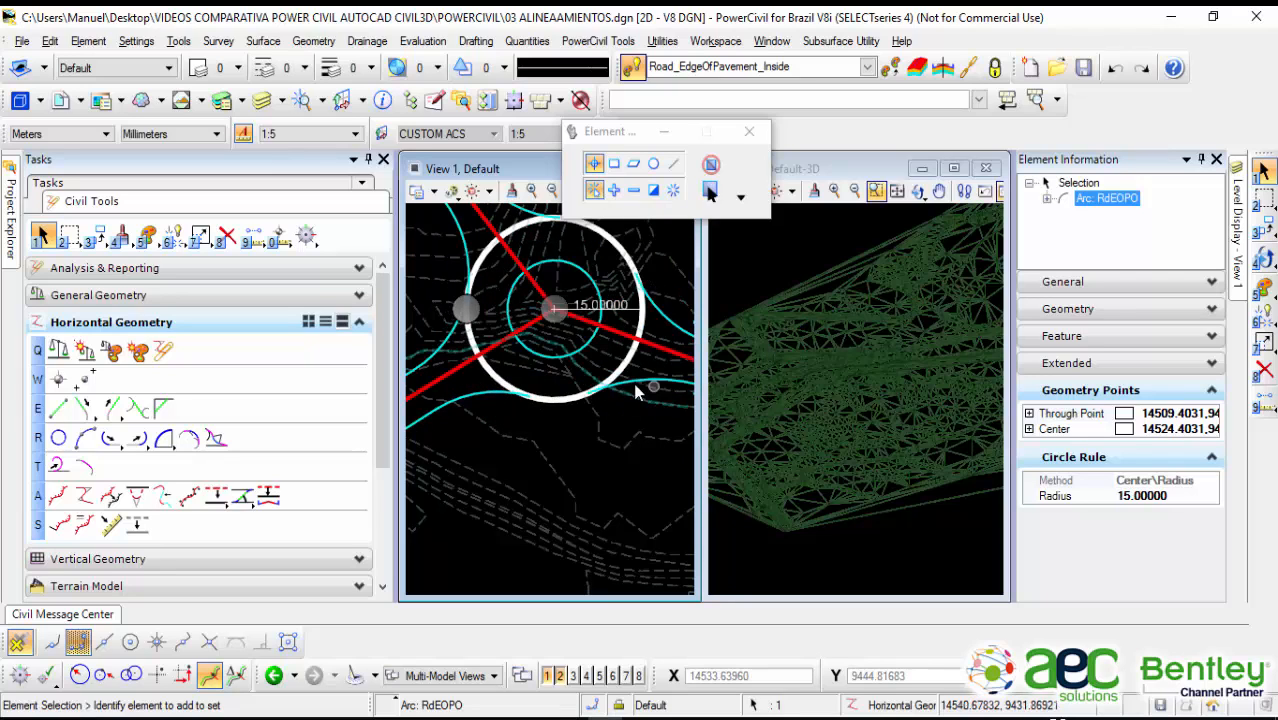
Step: Examine how the arcs meet the resized outer circle, checking the two fillets on its western side individually
left_click(615, 474)
scroll(605, 328, "up", 3)
scroll(614, 330, "down", 5)
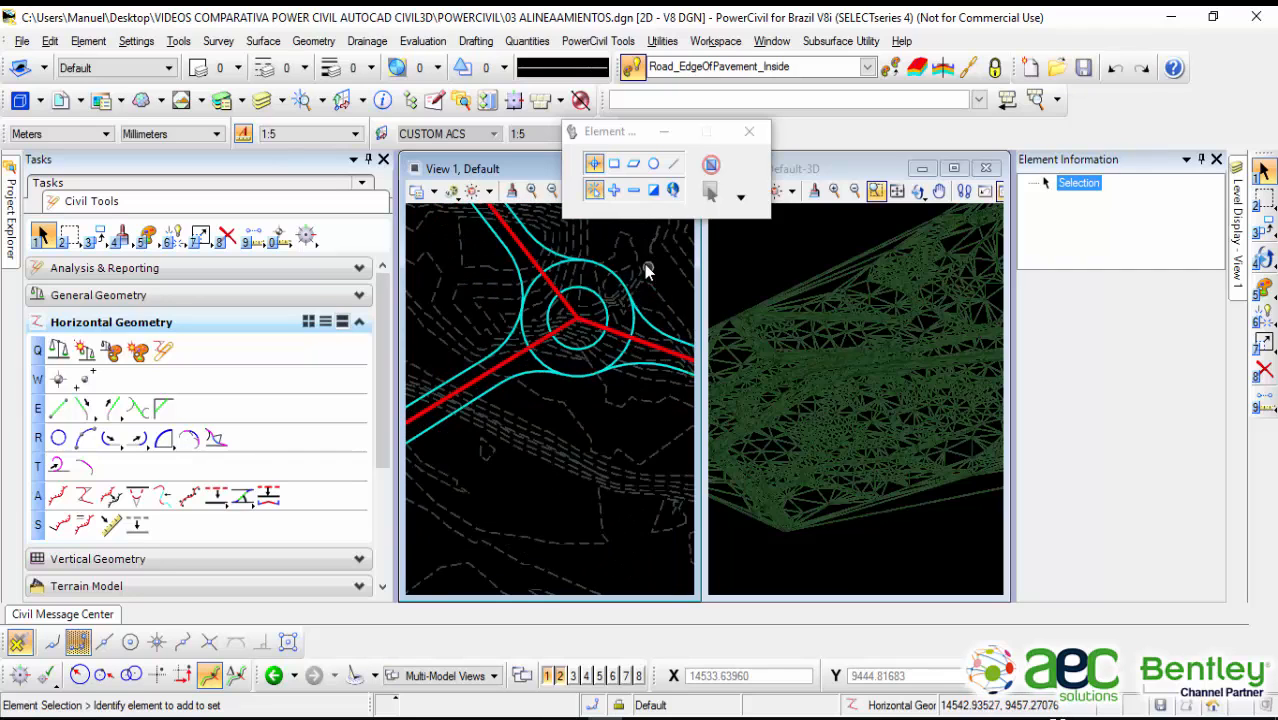
scroll(643, 295, "up", 3)
scroll(571, 411, "down", 2)
scroll(484, 361, "up", 2)
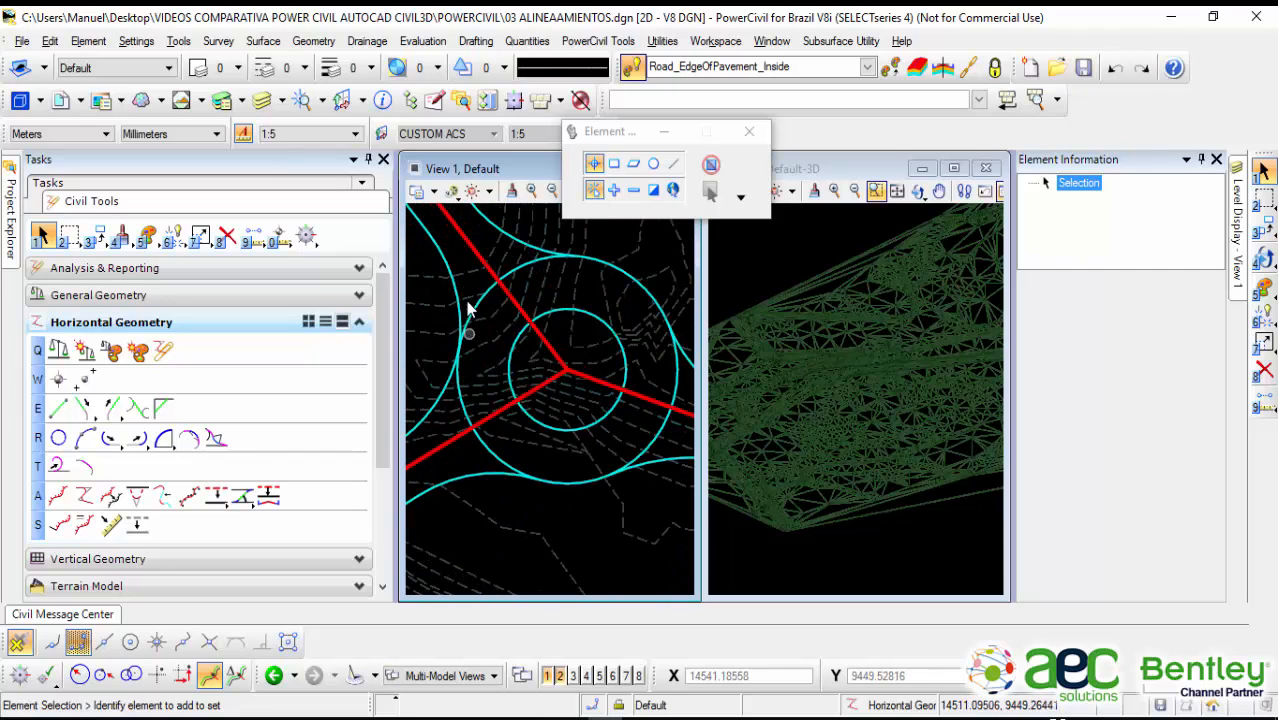
left_click(458, 318)
scroll(445, 375, "up", 2)
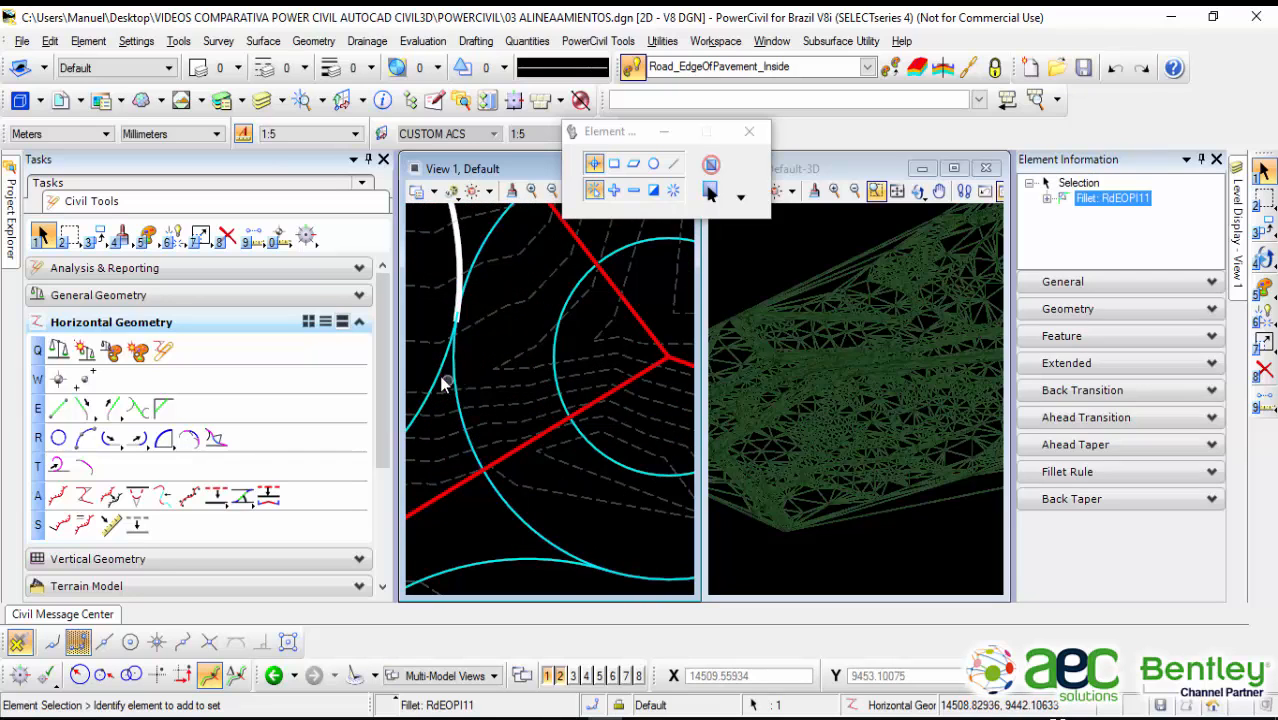
left_click(444, 383)
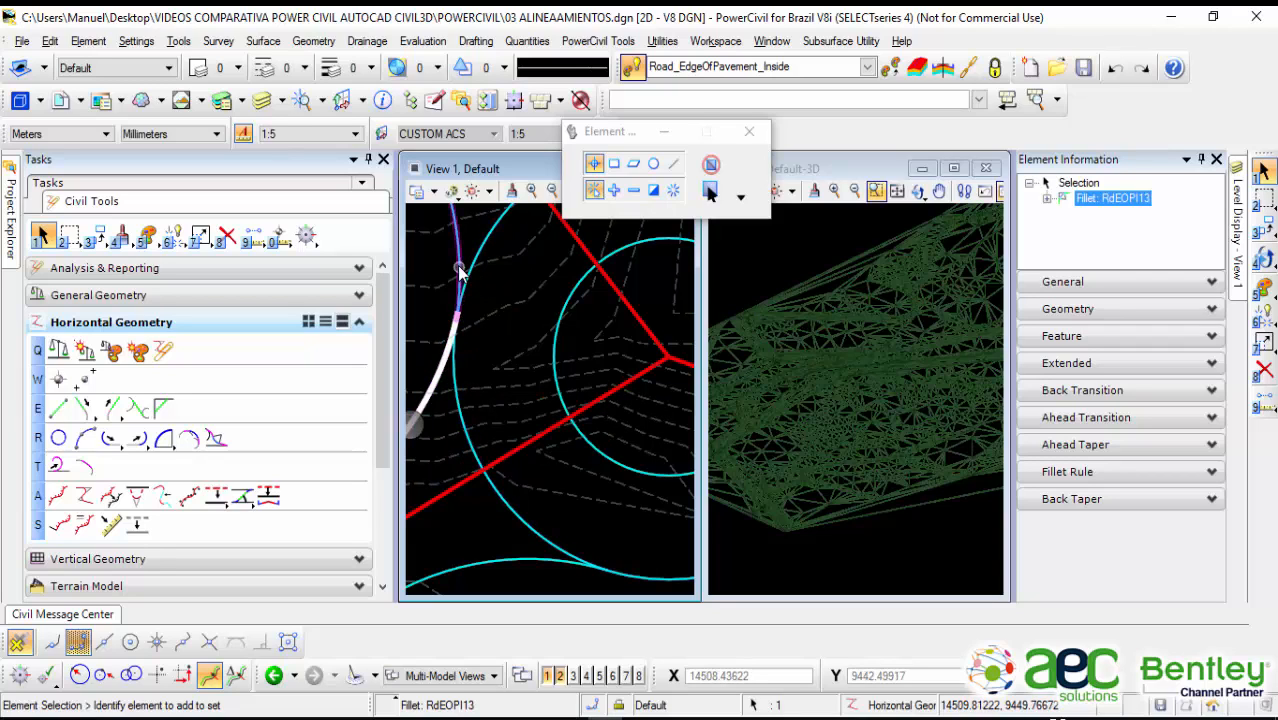
left_click(457, 300)
left_click(489, 290)
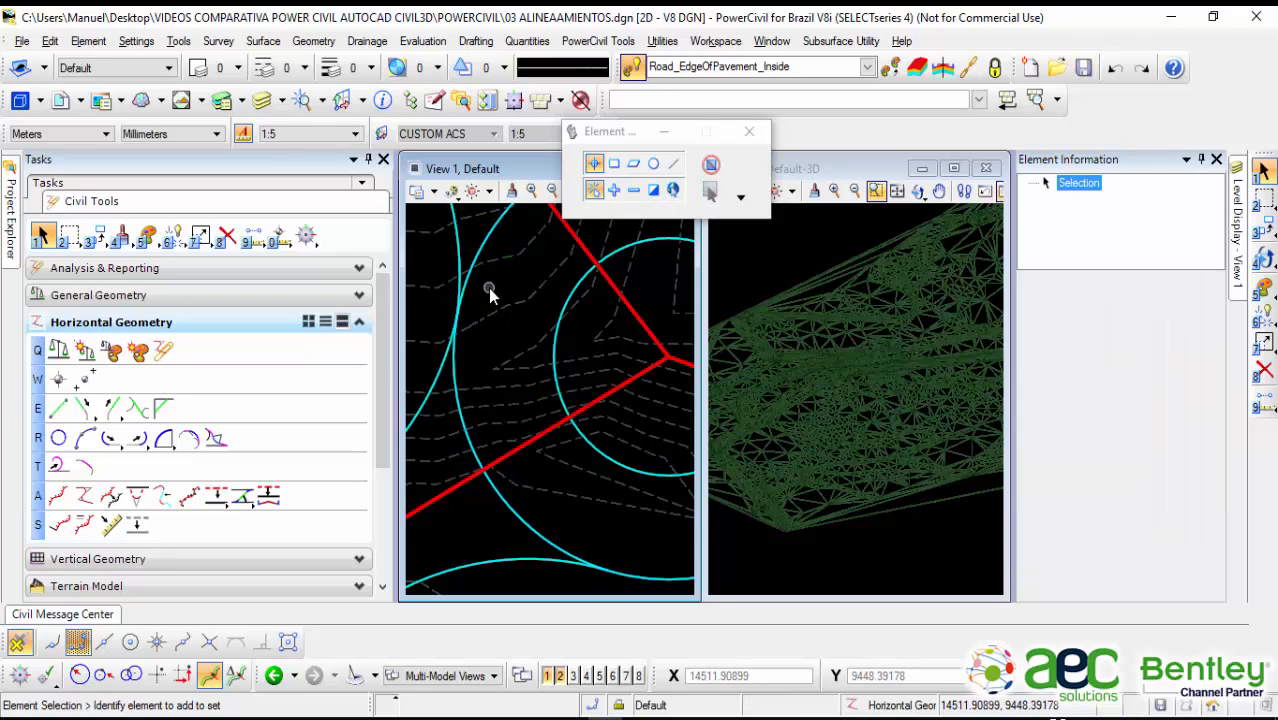
scroll(487, 287, "down", 3)
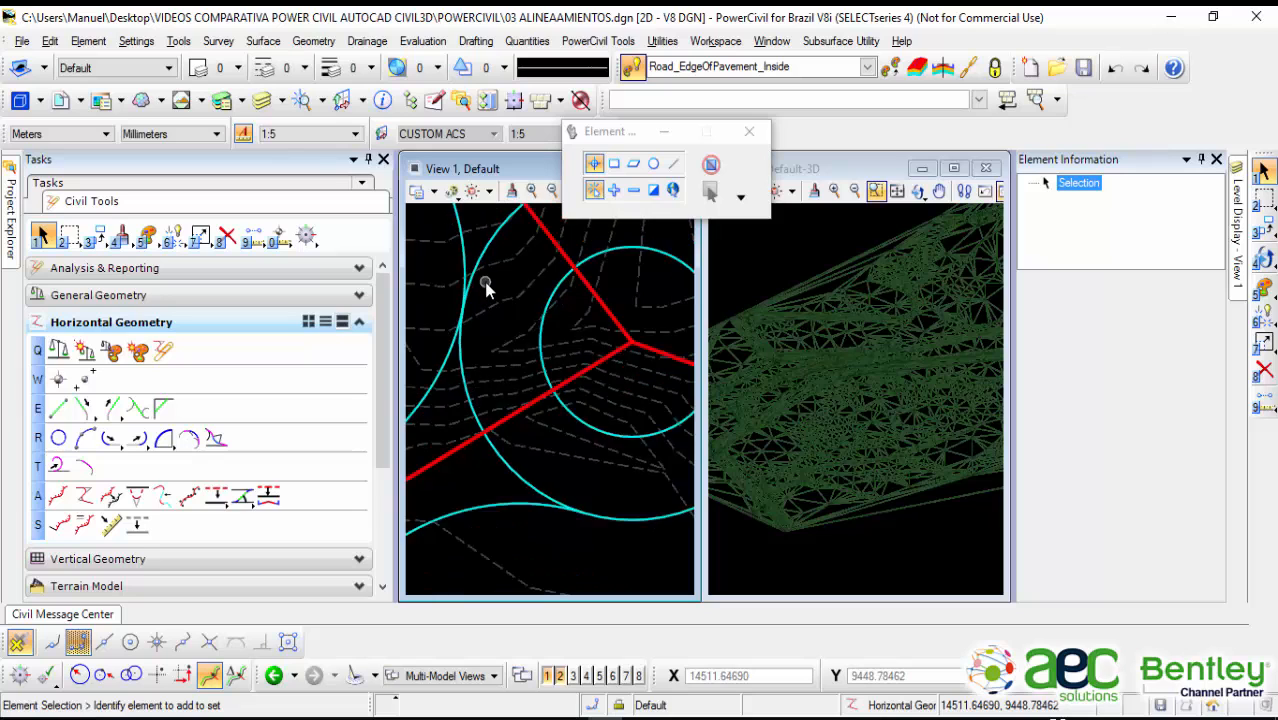
scroll(537, 346, "up", 2)
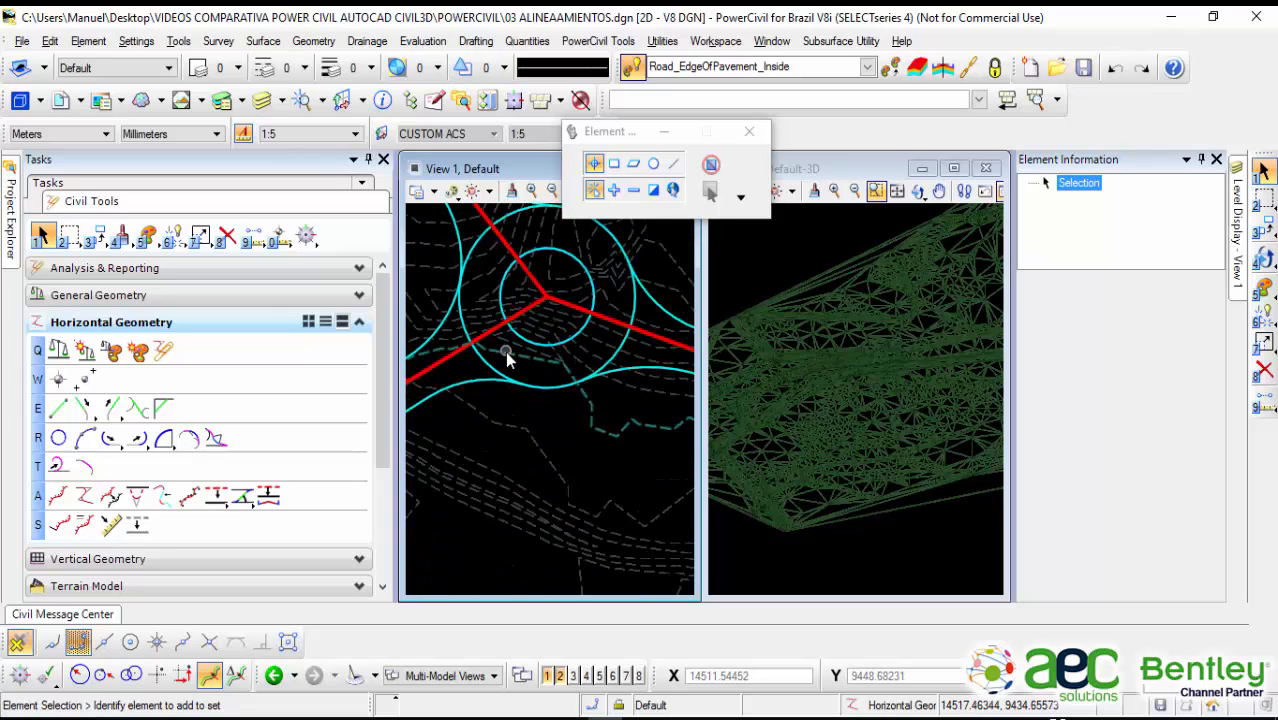
scroll(505, 351, "down", 1)
scroll(525, 350, "up", 1)
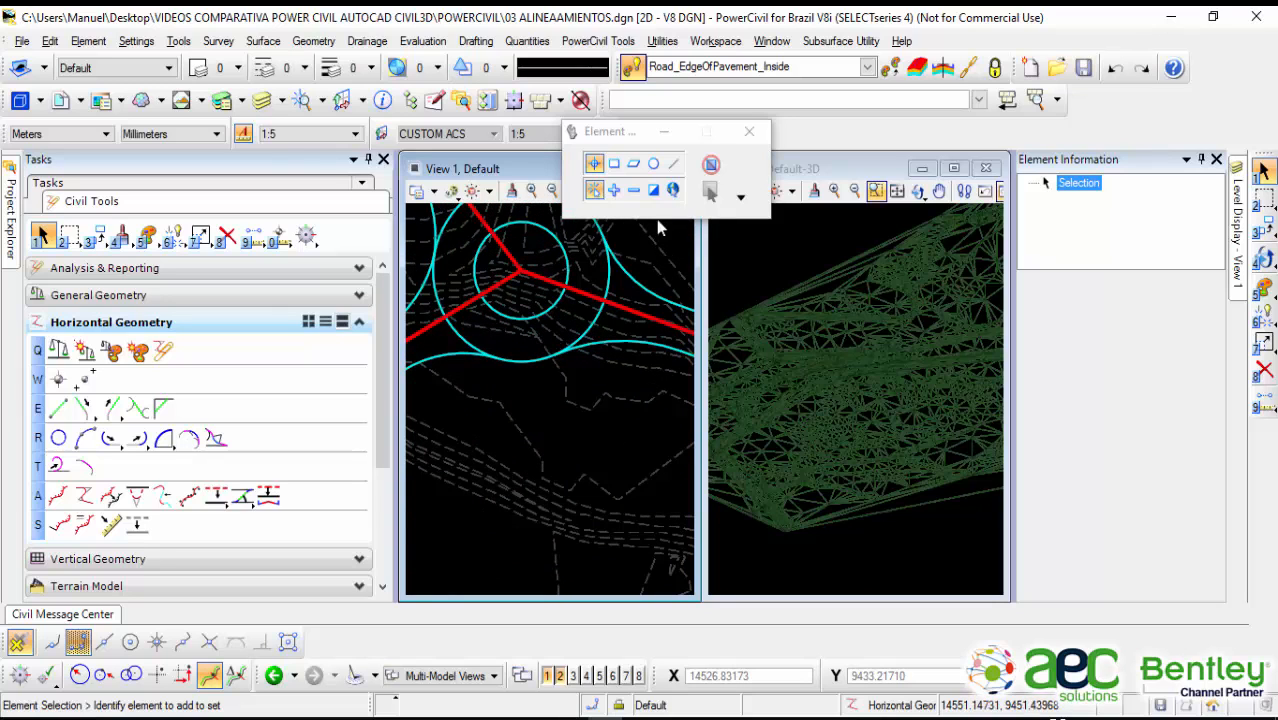
Step: Set the outer circle's radius to 25 m
middle_click_drag(636, 250, 631, 330)
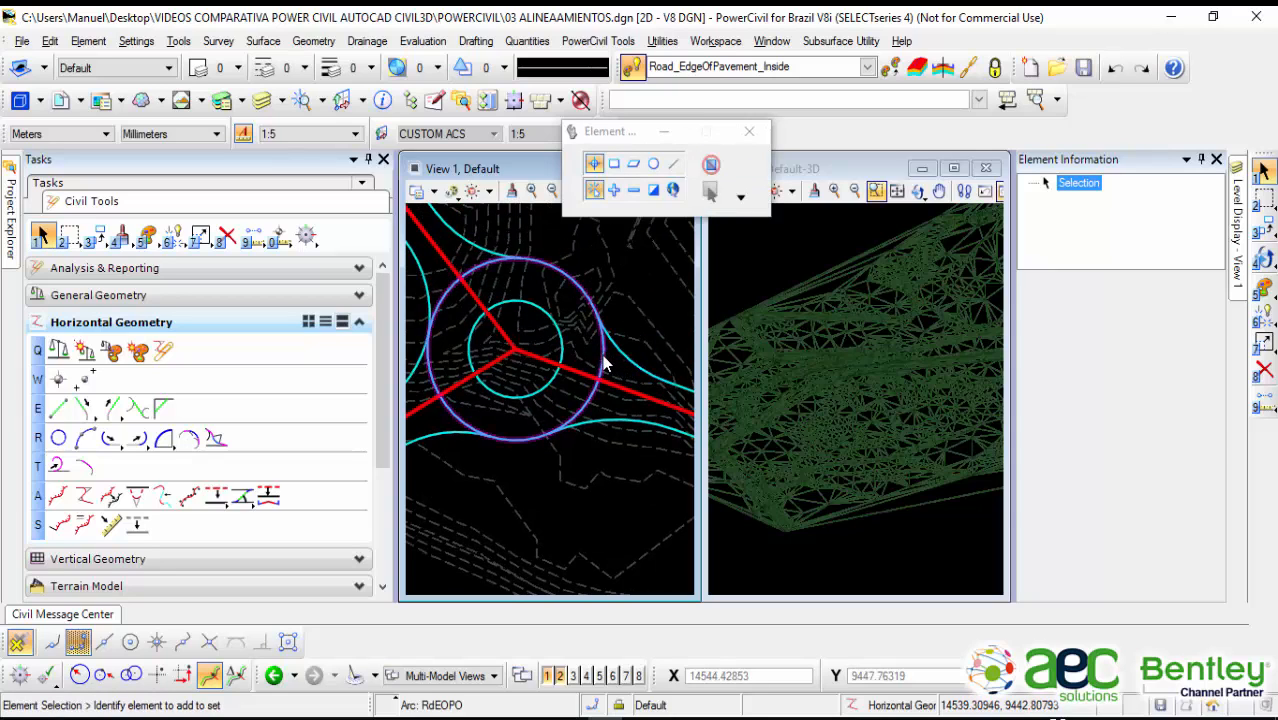
left_click(604, 364)
left_click(594, 373)
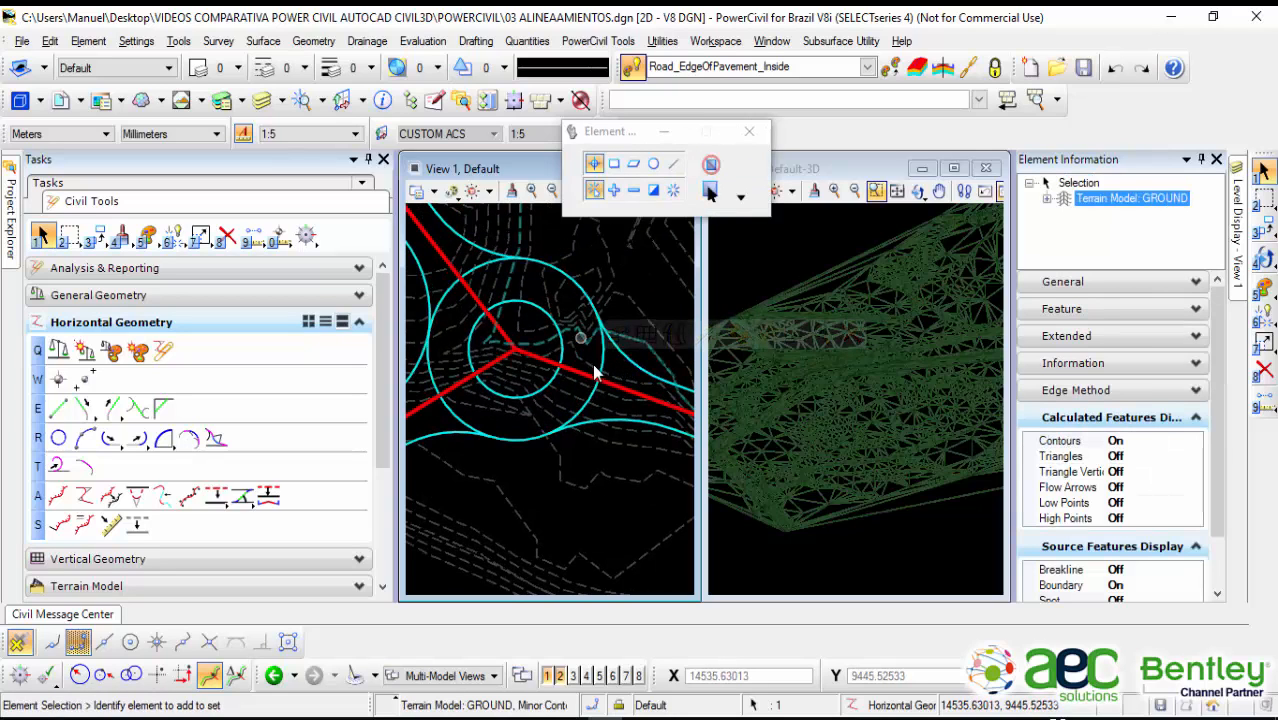
left_click(602, 362)
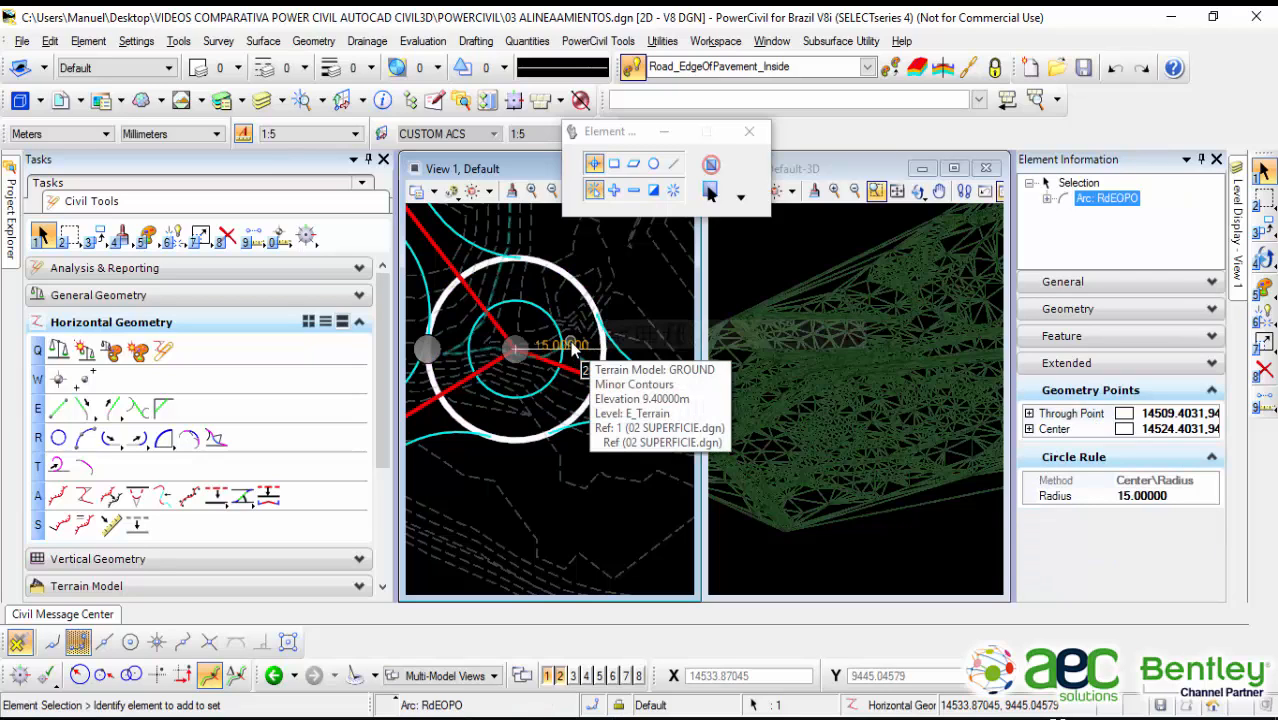
left_click(572, 345)
type("25")
key("Return")
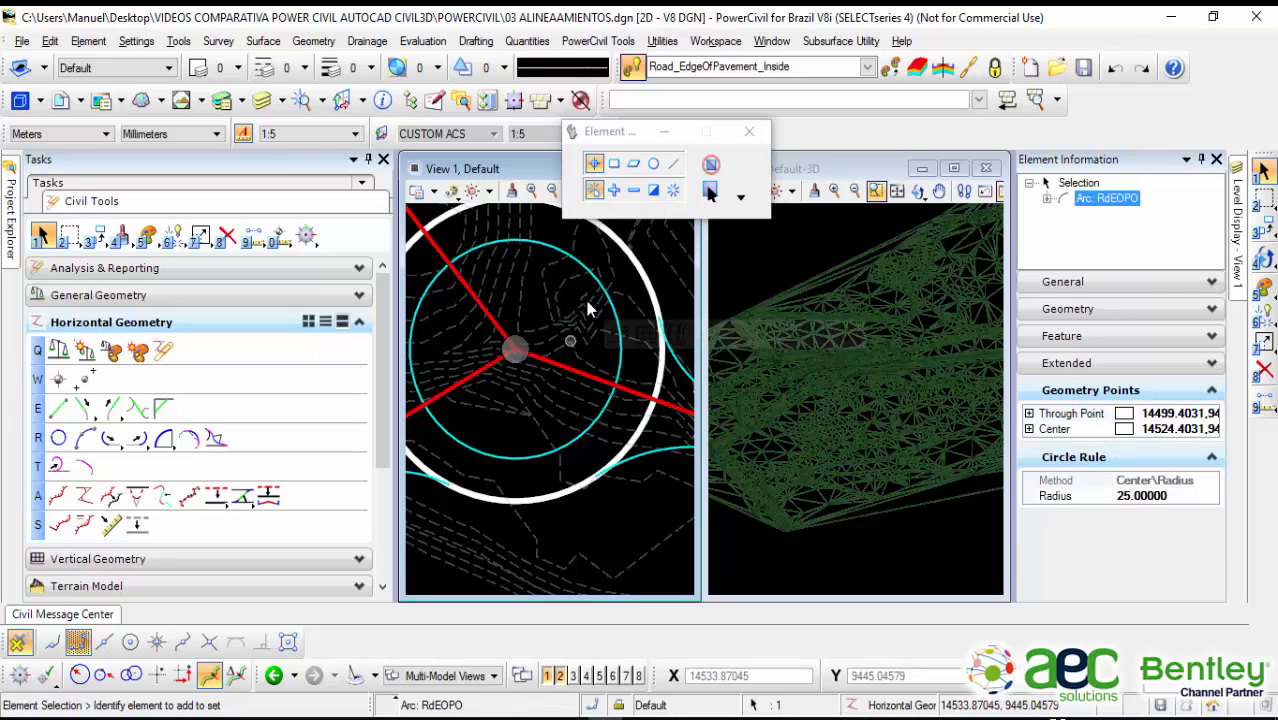
Step: Review the enlarged roundabout, including its concentric circles, the three legs and the fillet arcs on the east leg
scroll(593, 526, "down", 3)
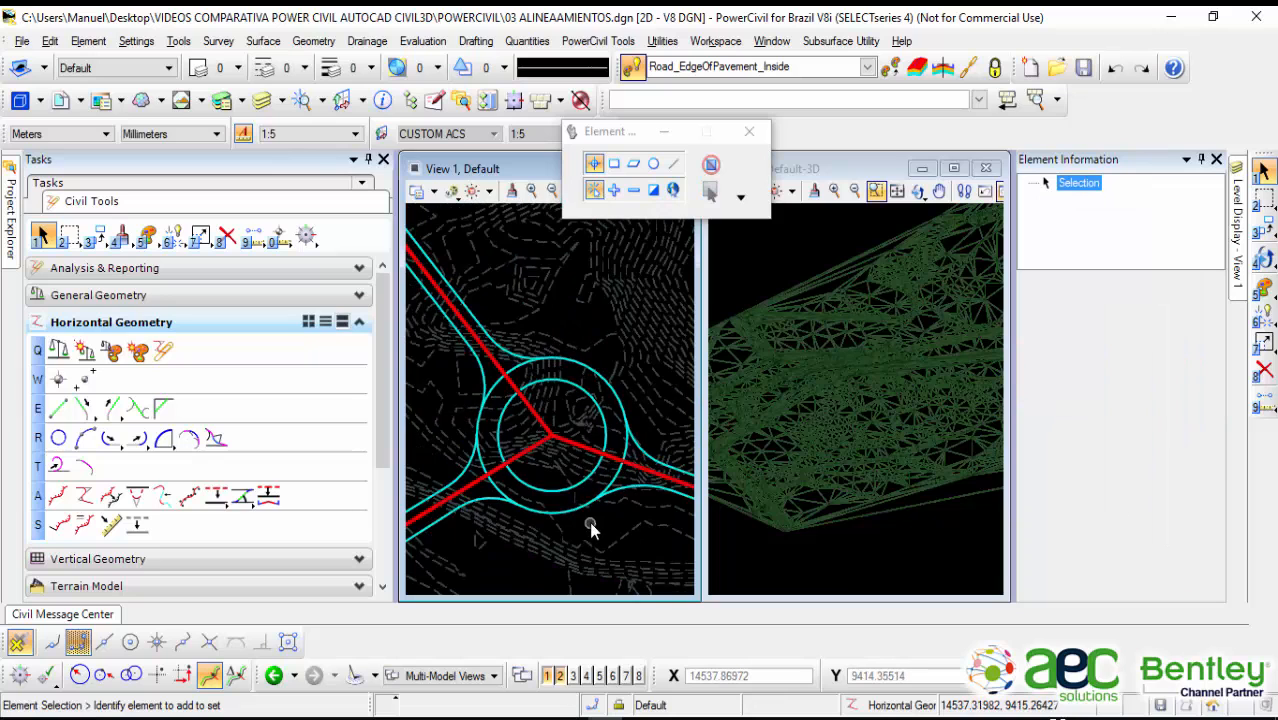
middle_click_drag(556, 411, 588, 382)
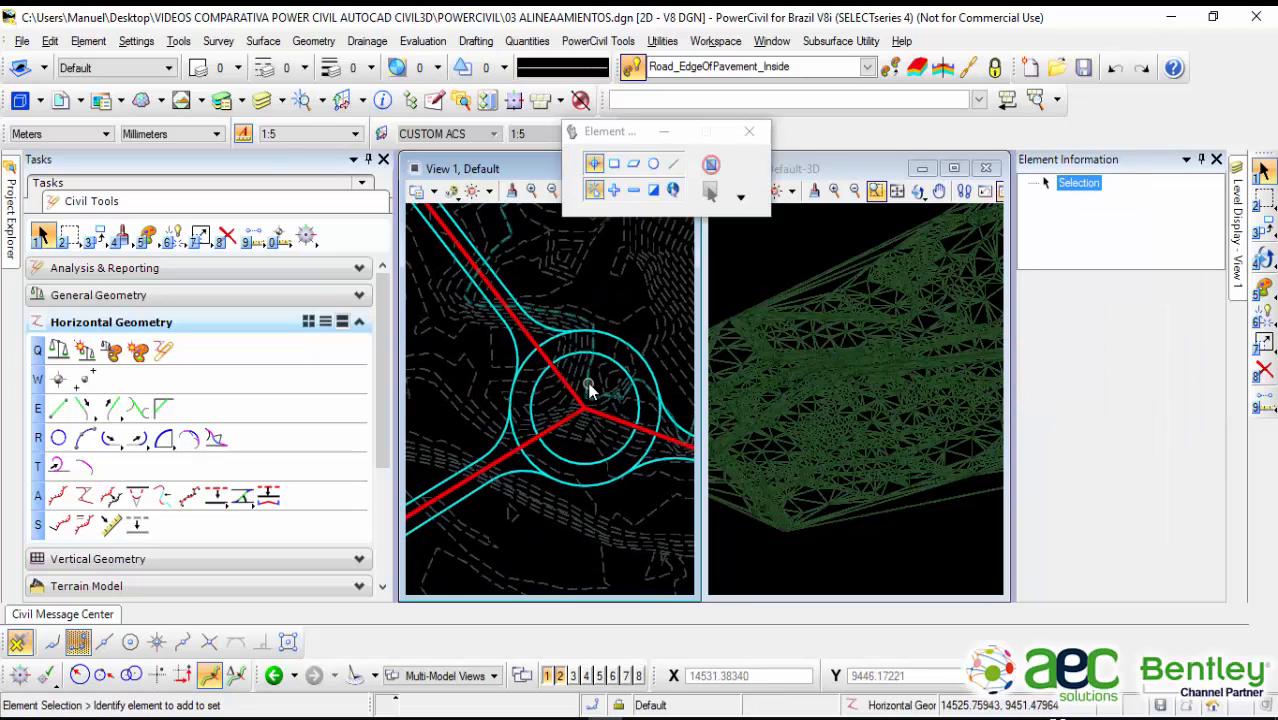
scroll(588, 382, "down", 2)
middle_click_drag(612, 472, 555, 476)
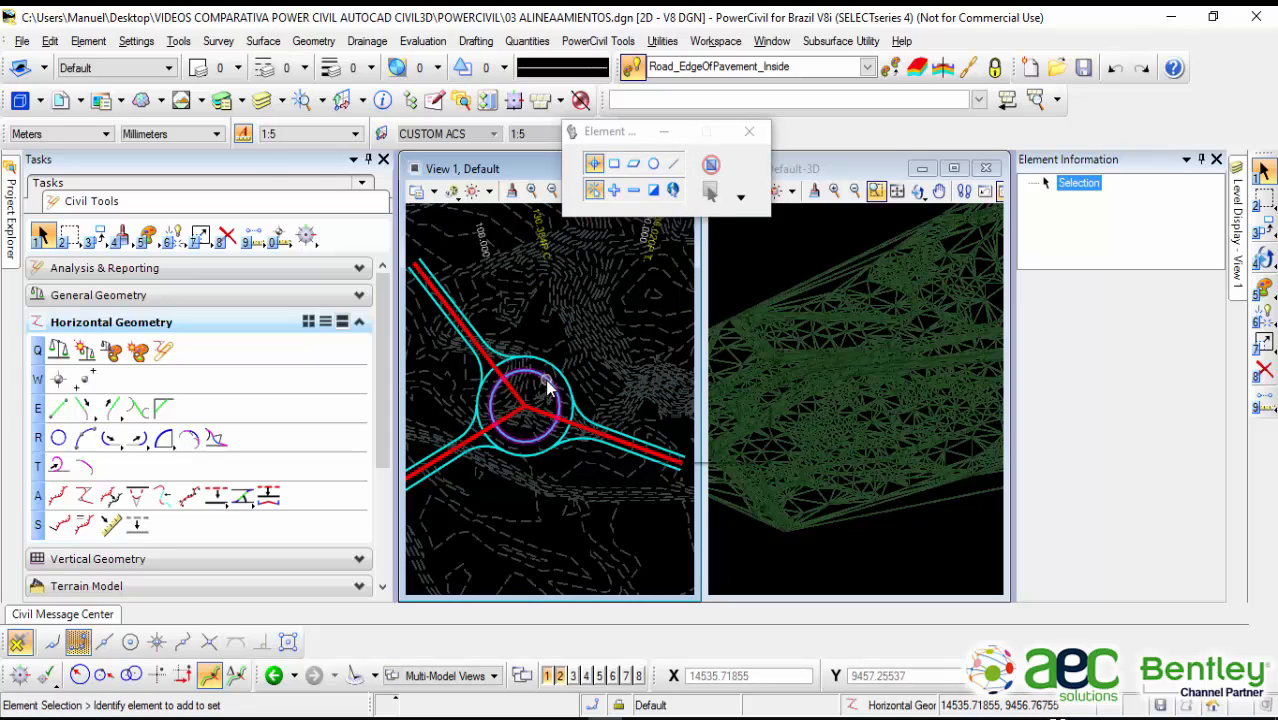
scroll(570, 385, "up", 2)
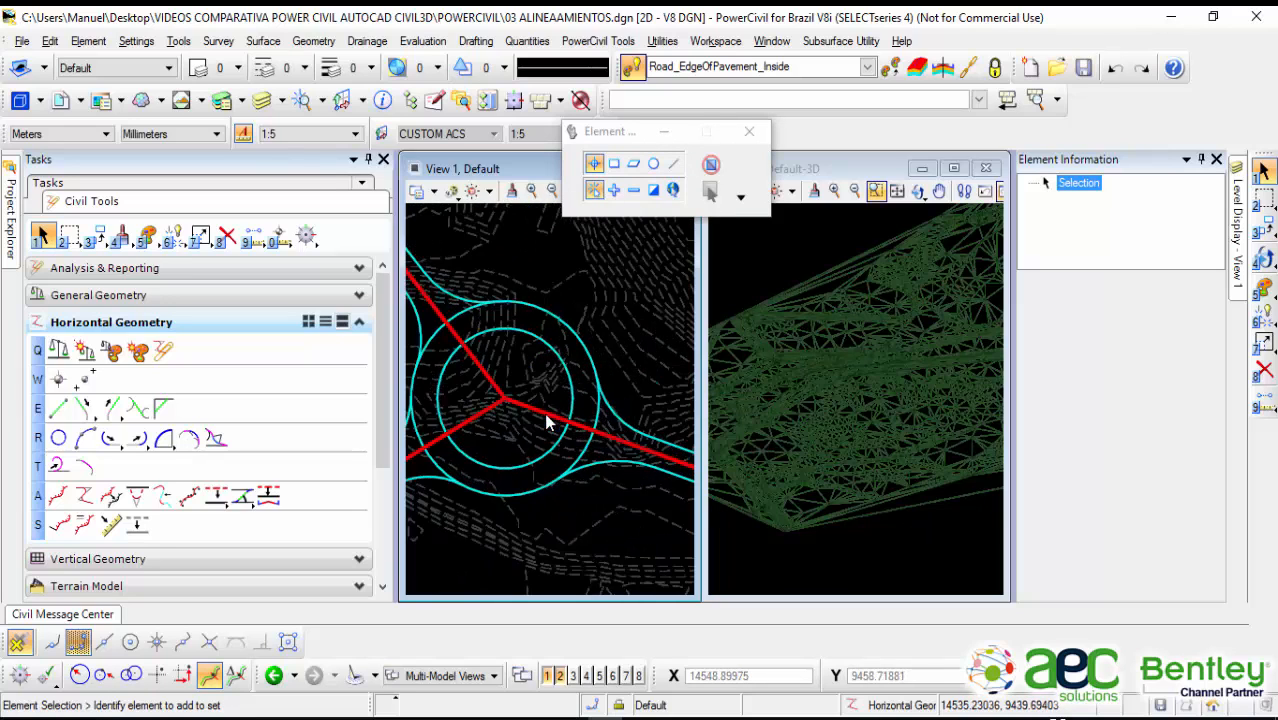
scroll(550, 370, "down", 1)
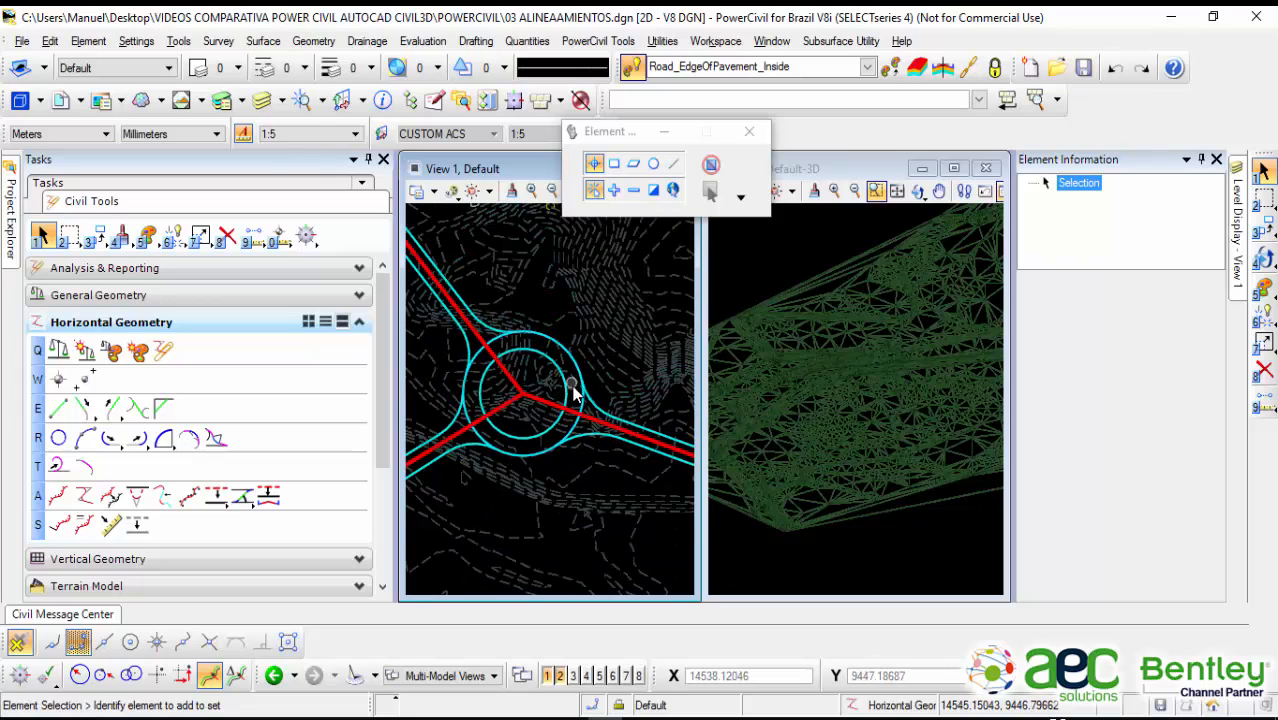
scroll(527, 363, "up", 2)
middle_click_drag(527, 361, 549, 475)
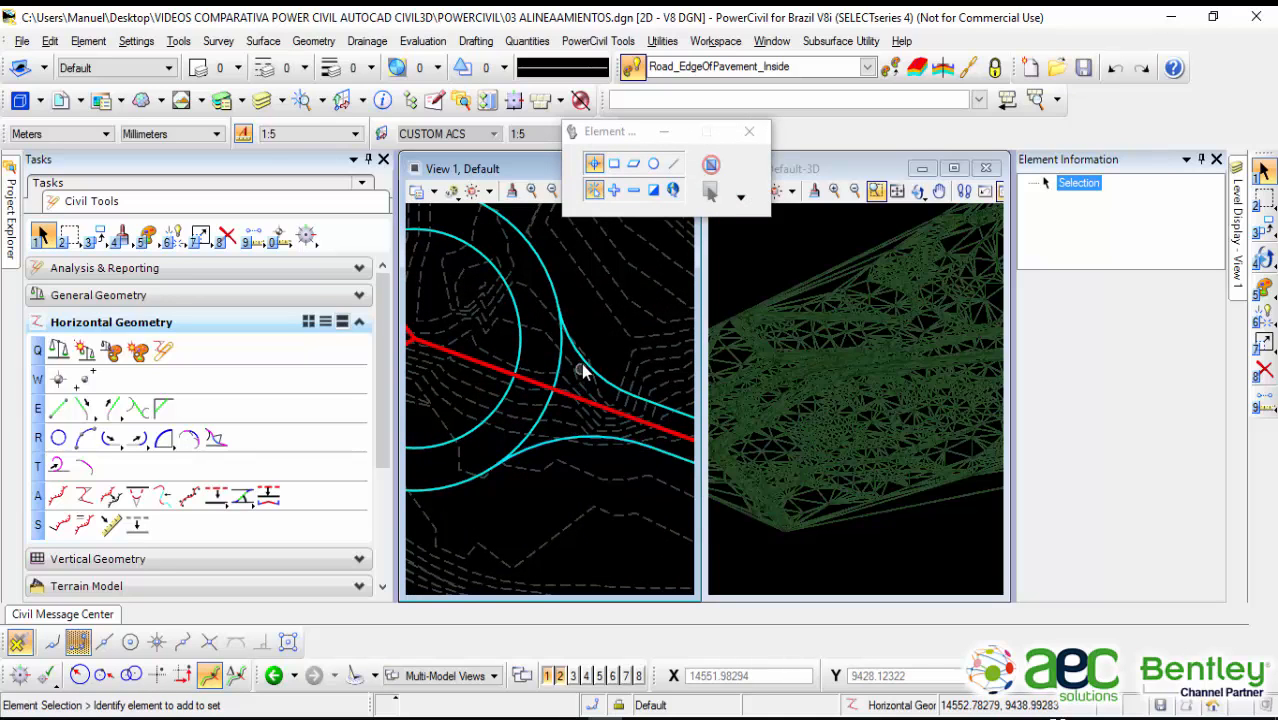
scroll(596, 344, "down", 2)
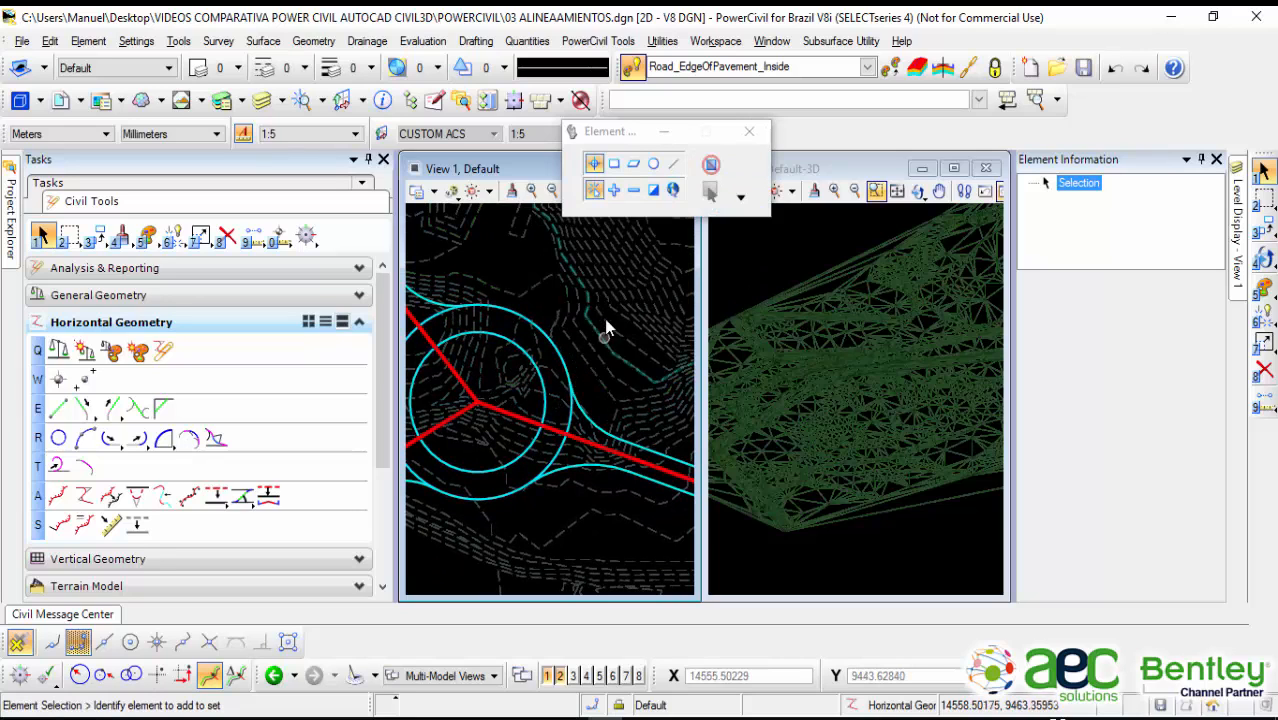
scroll(582, 333, "down", 2)
middle_click_drag(518, 351, 544, 379)
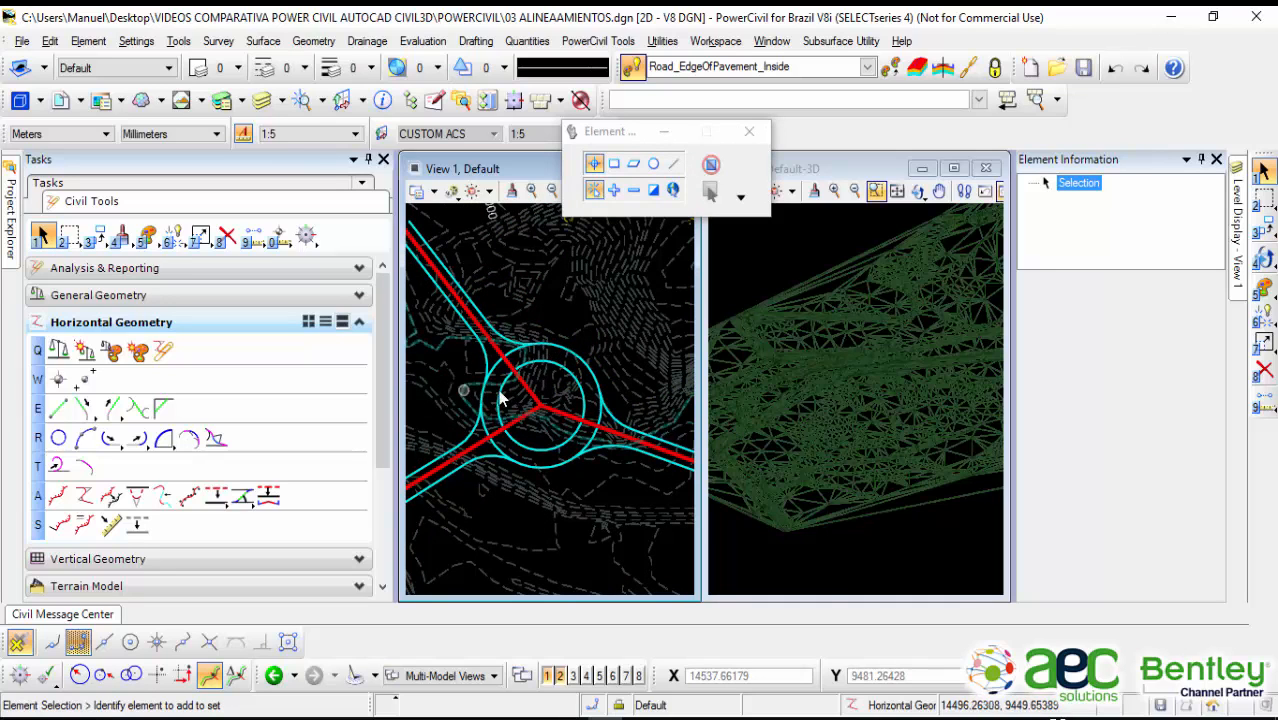
scroll(519, 367, "down", 1)
scroll(519, 365, "up", 3)
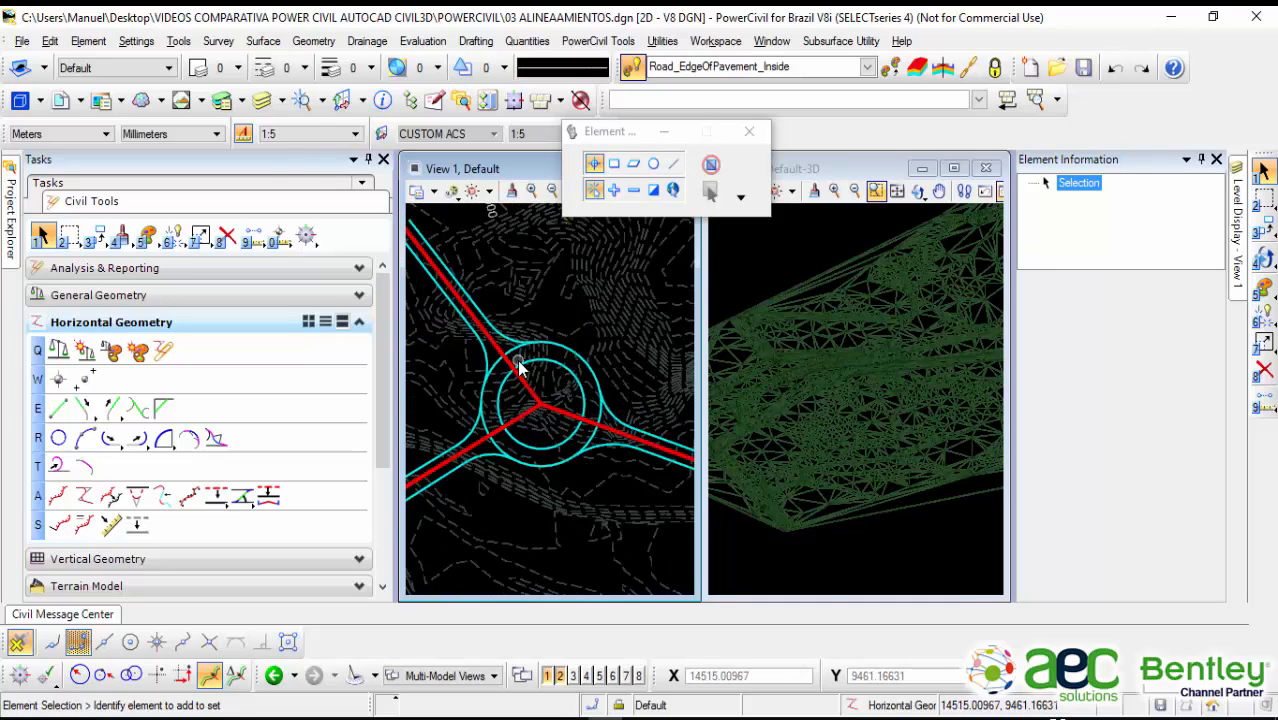
scroll(548, 396, "down", 1)
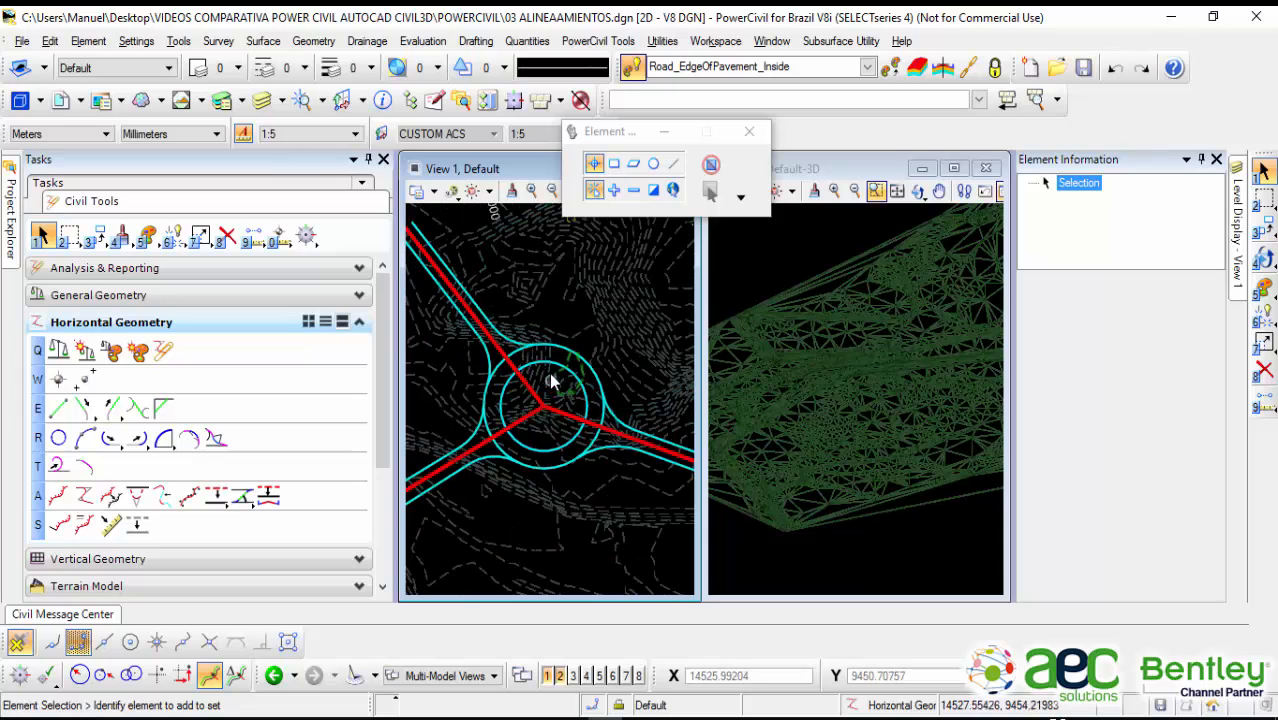
mouse_move(566, 319)
middle_mouse_down()
mouse_move(546, 322)
mouse_move(554, 313)
middle_mouse_up()
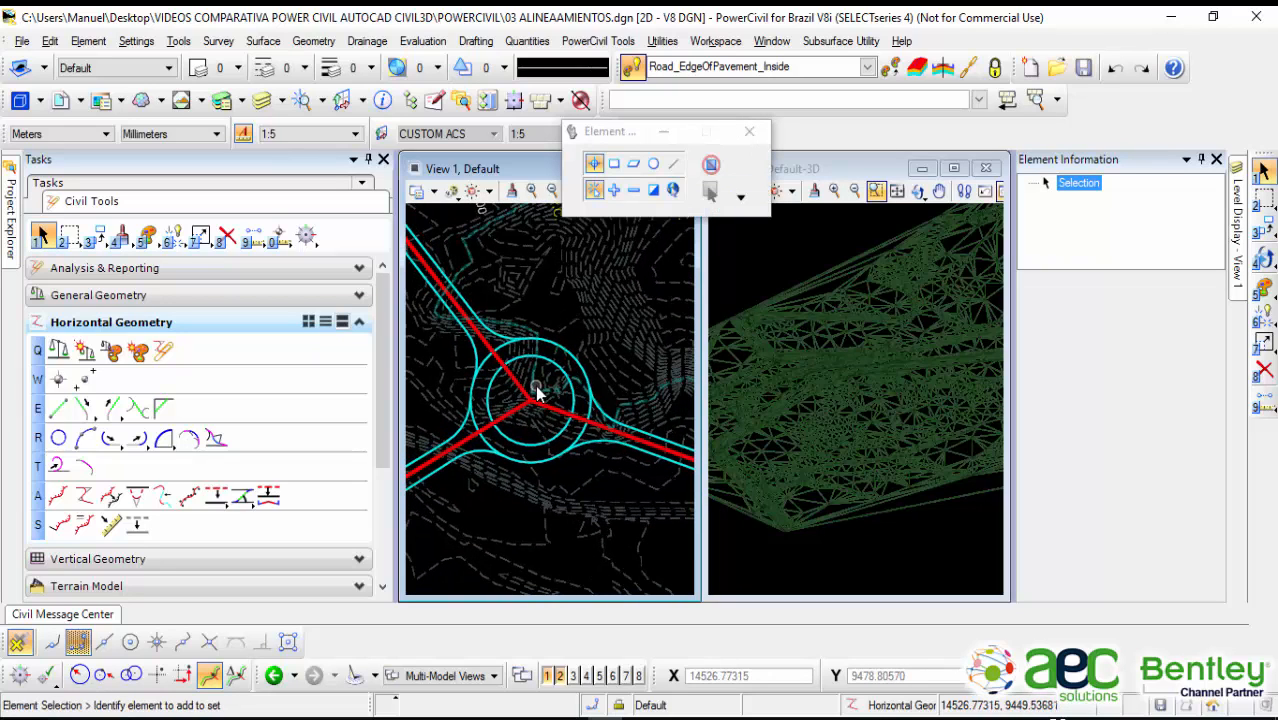
Step: Save the alignment design file
left_click(22, 42)
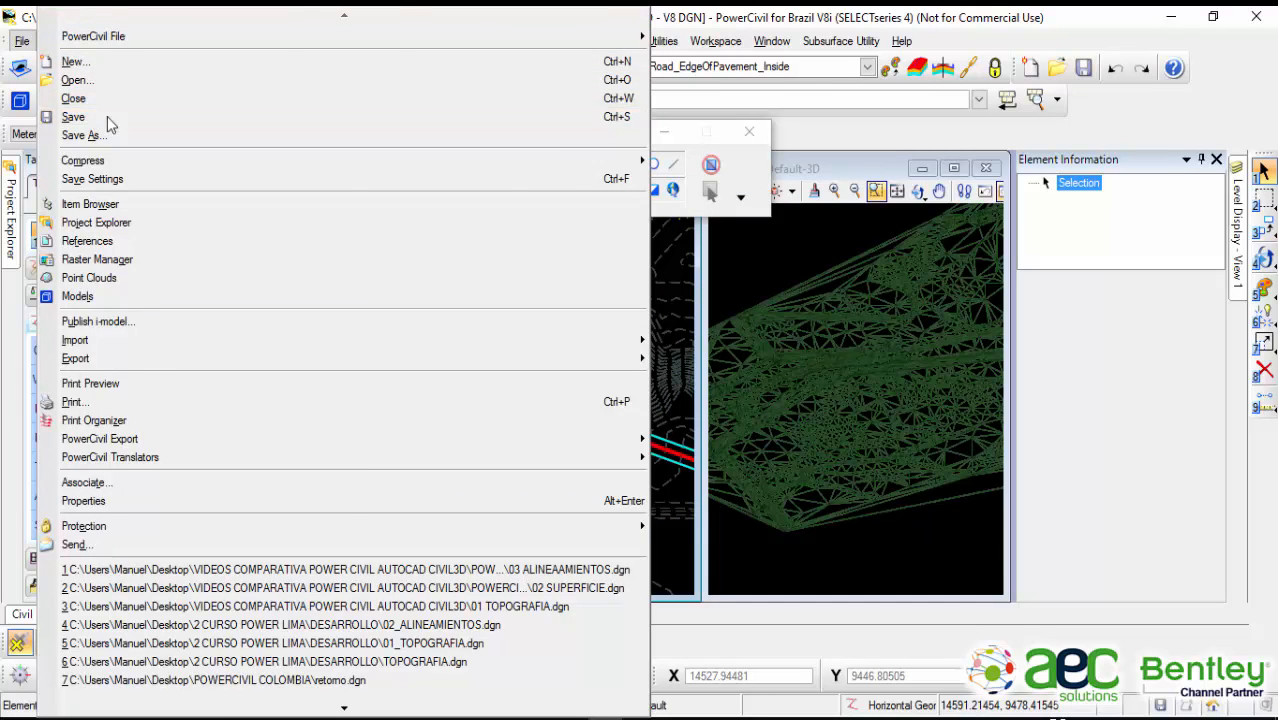
left_click(107, 116)
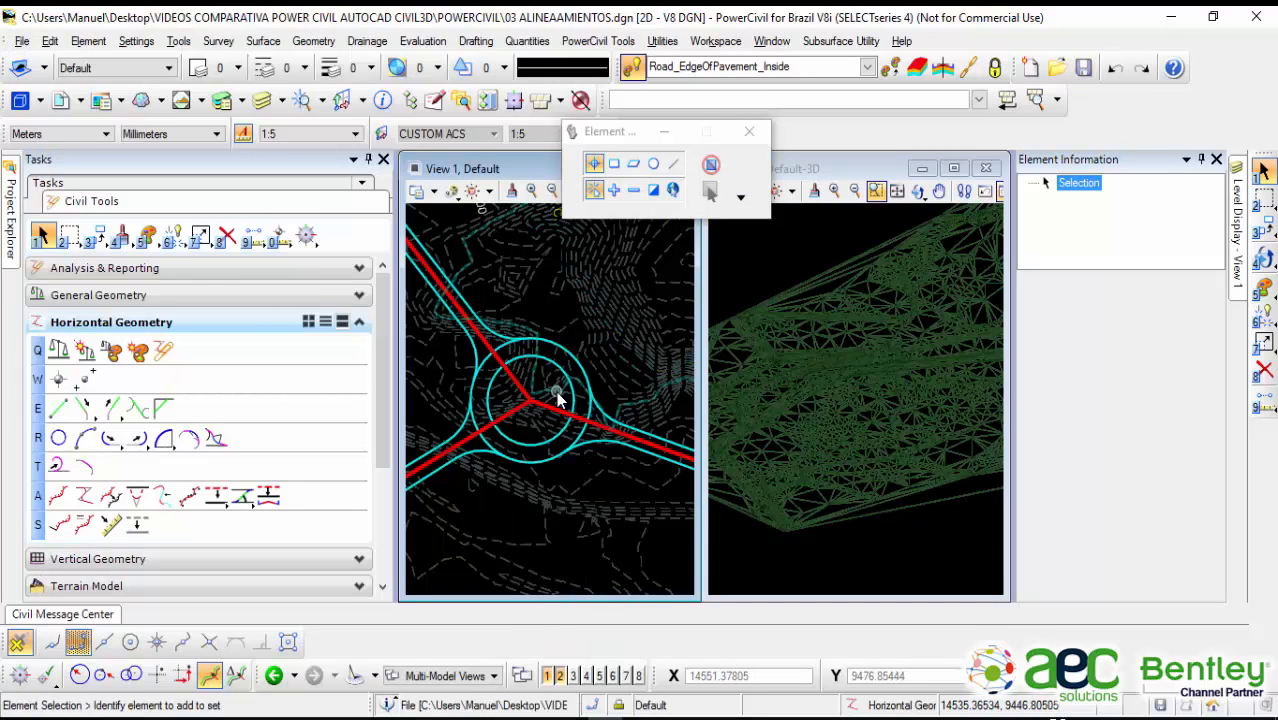
Step: Select the northern pavement edge on the roundabout's east leg and inspect its offset dimension from the centerline
scroll(558, 398, "down", 2)
scroll(558, 400, "up", 3)
scroll(555, 405, "down", 2)
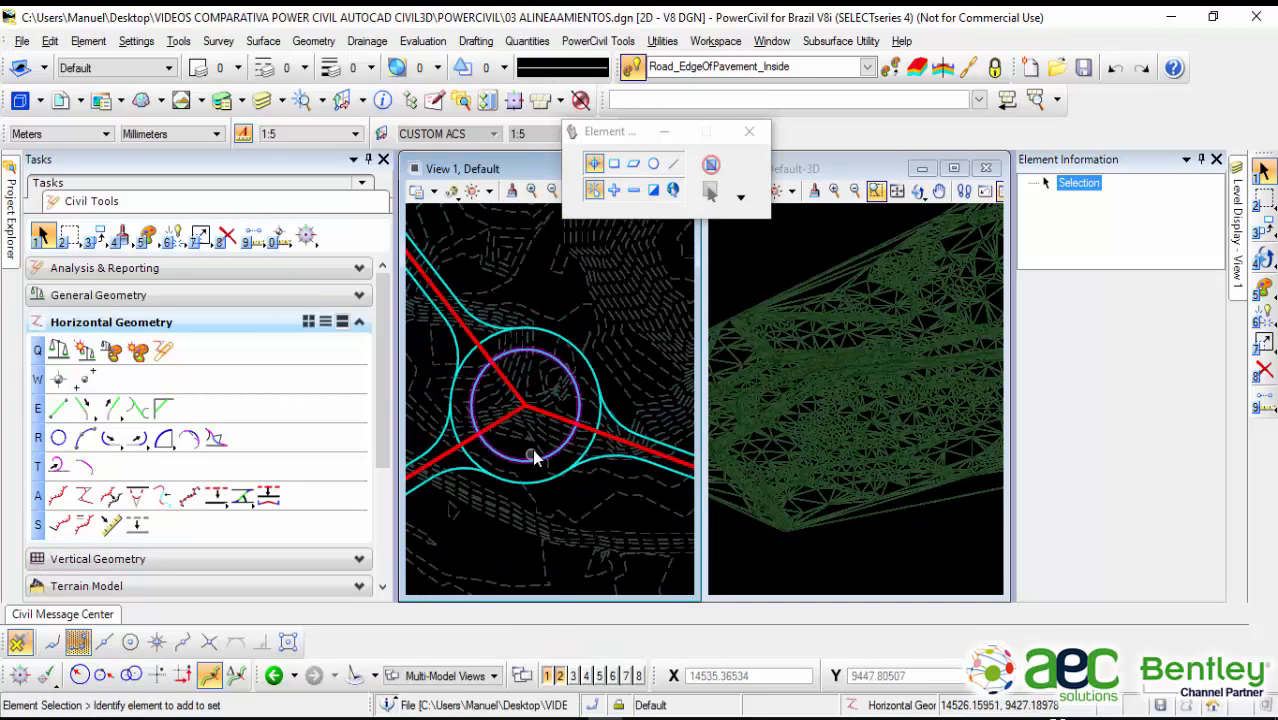
scroll(548, 430, "up", 1)
scroll(548, 428, "down", 1)
scroll(614, 471, "down", 1)
middle_click_drag(614, 471, 491, 421)
scroll(575, 460, "up", 1)
scroll(540, 430, "up", 1)
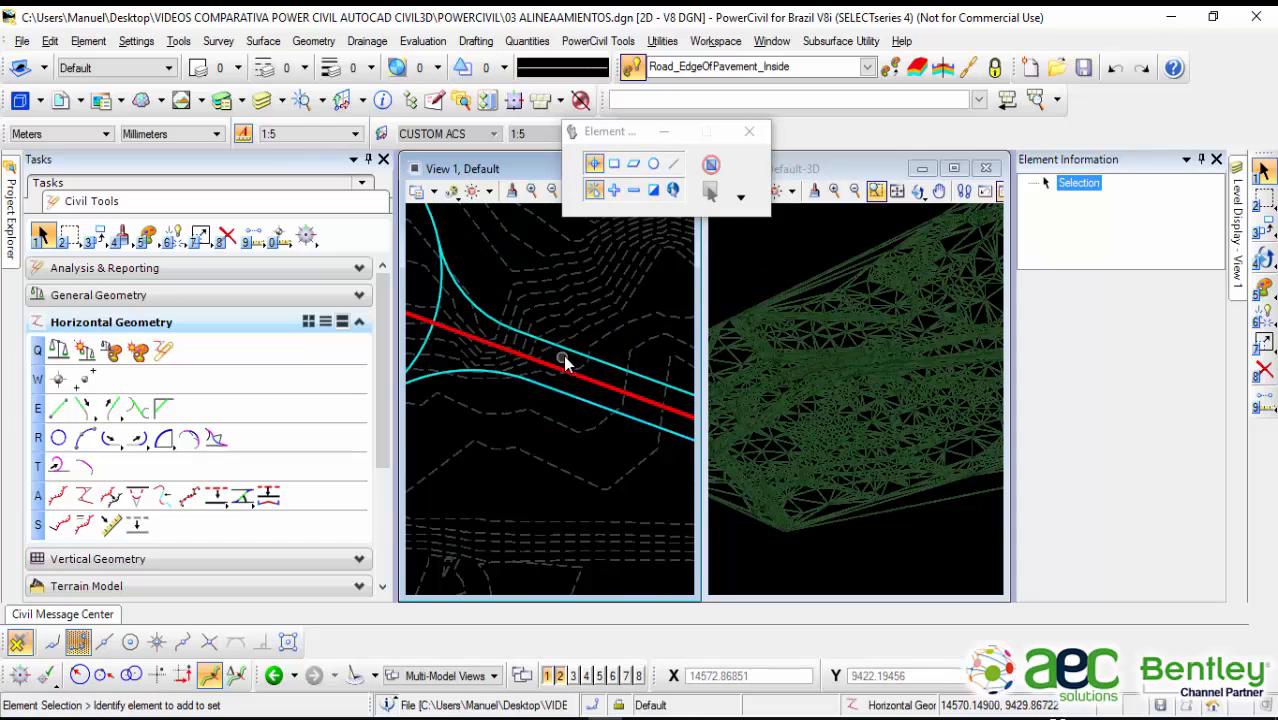
left_click(606, 358)
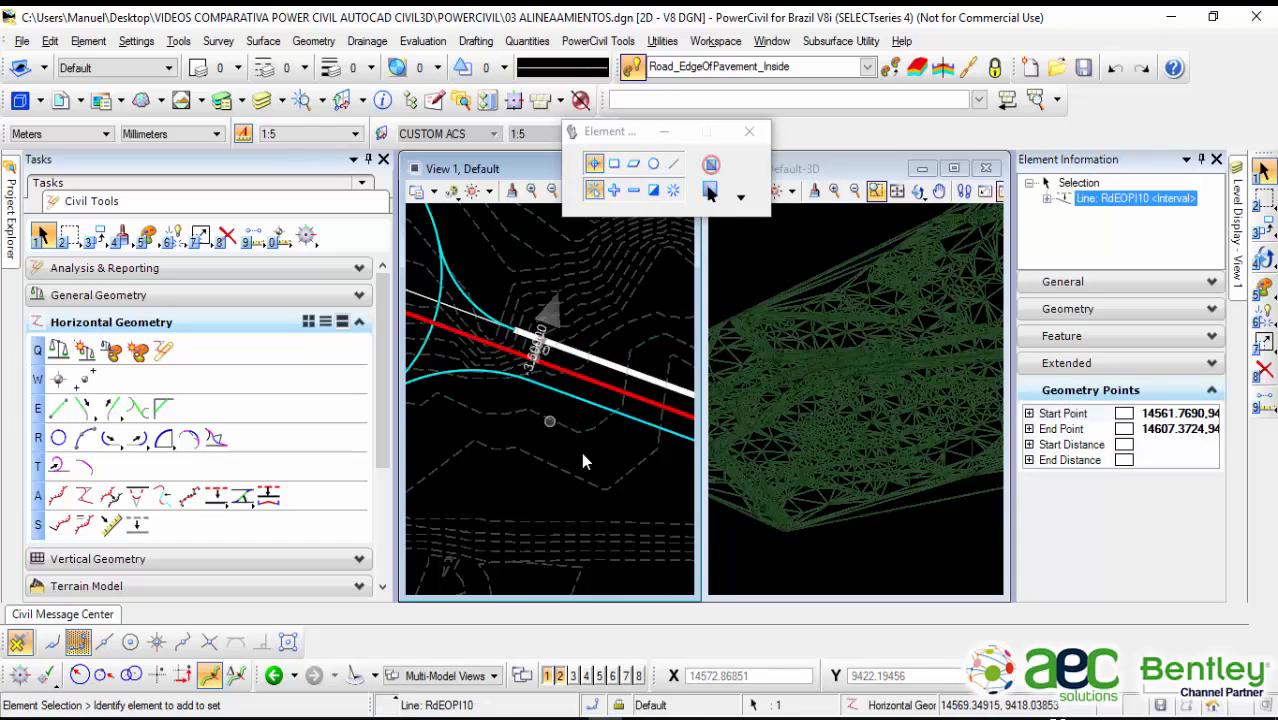
scroll(545, 400, "up", 3)
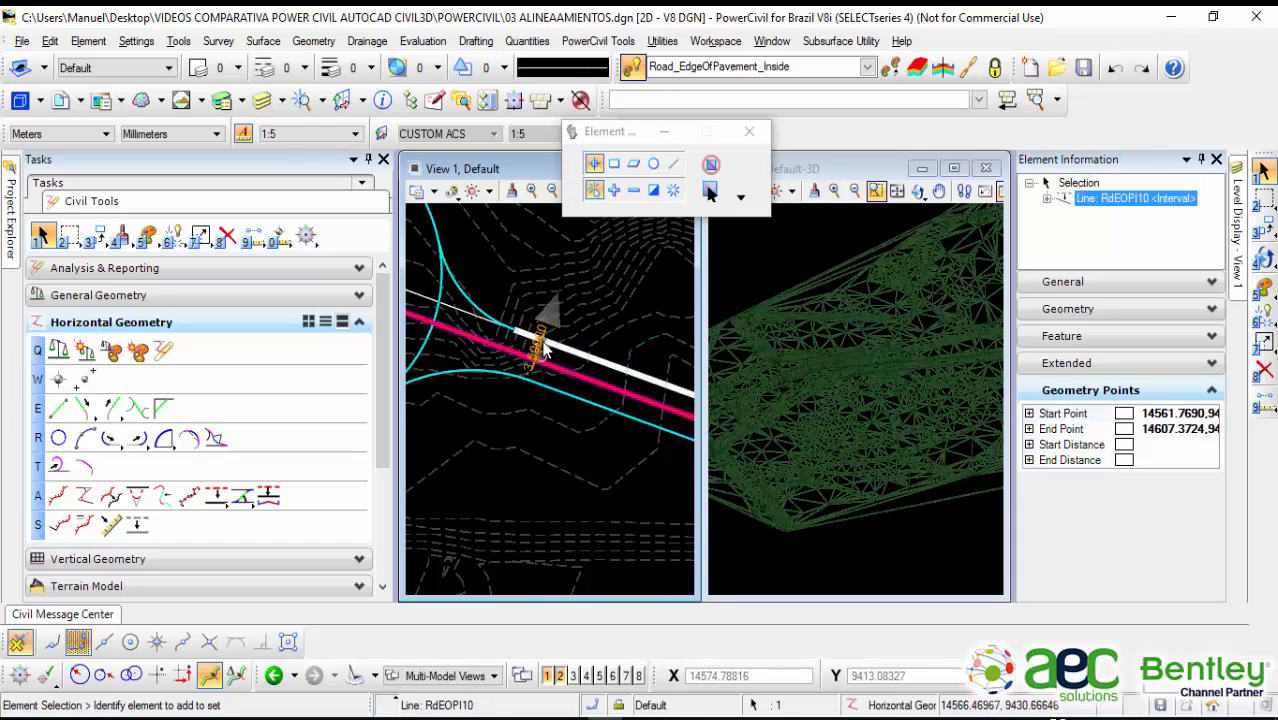
scroll(540, 355, "up", 2)
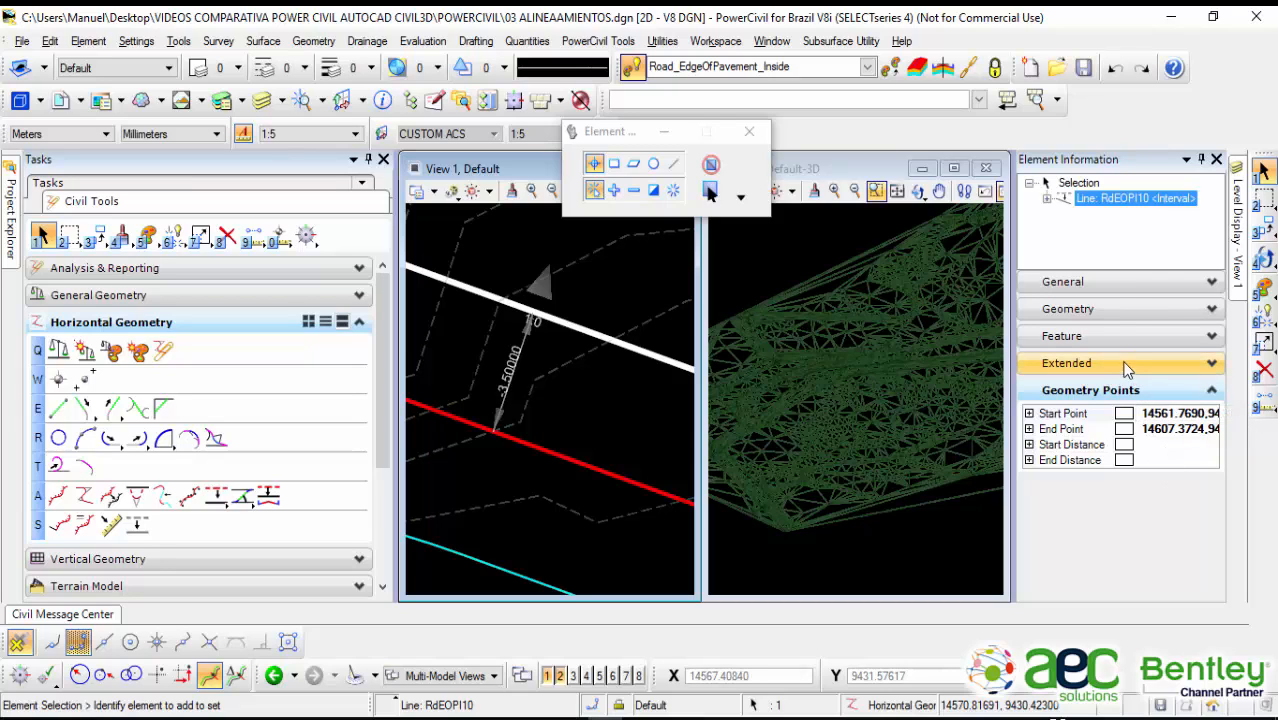
Step: Examine the selected pavement edge's general, geometry and feature properties, and those of the line it depends on
left_click(1113, 310)
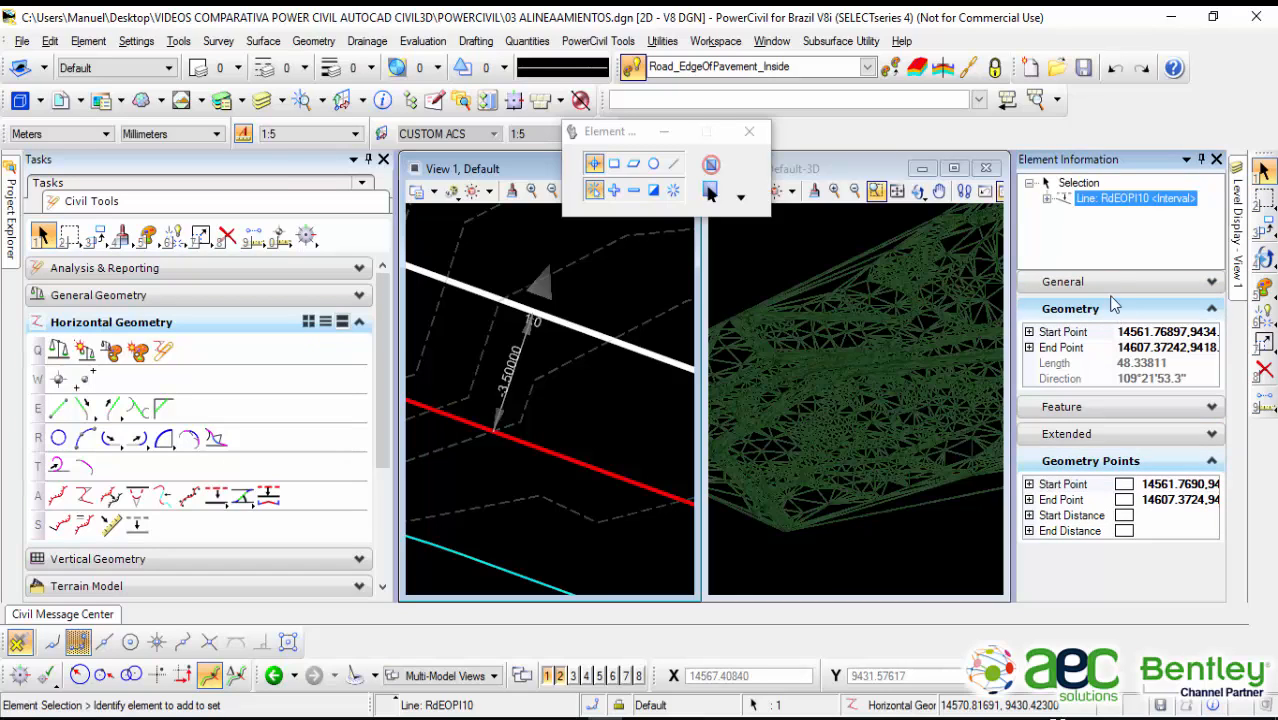
left_click(1110, 284)
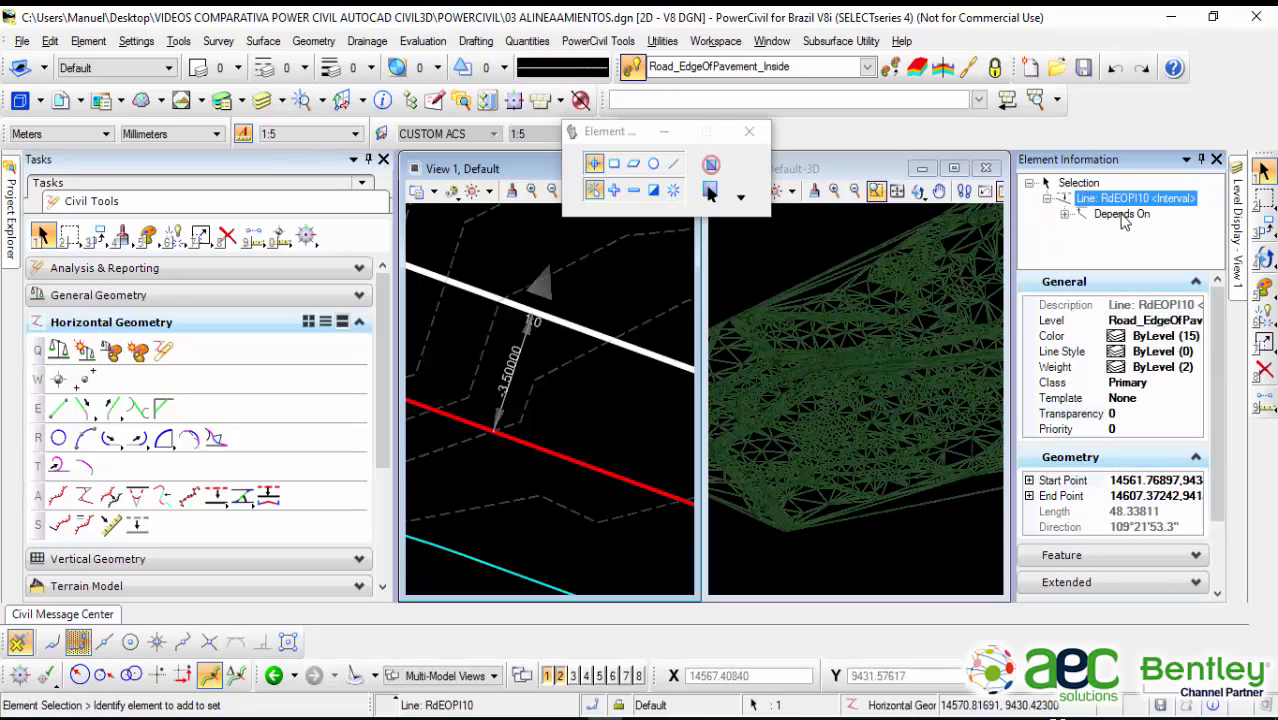
left_click(1120, 214)
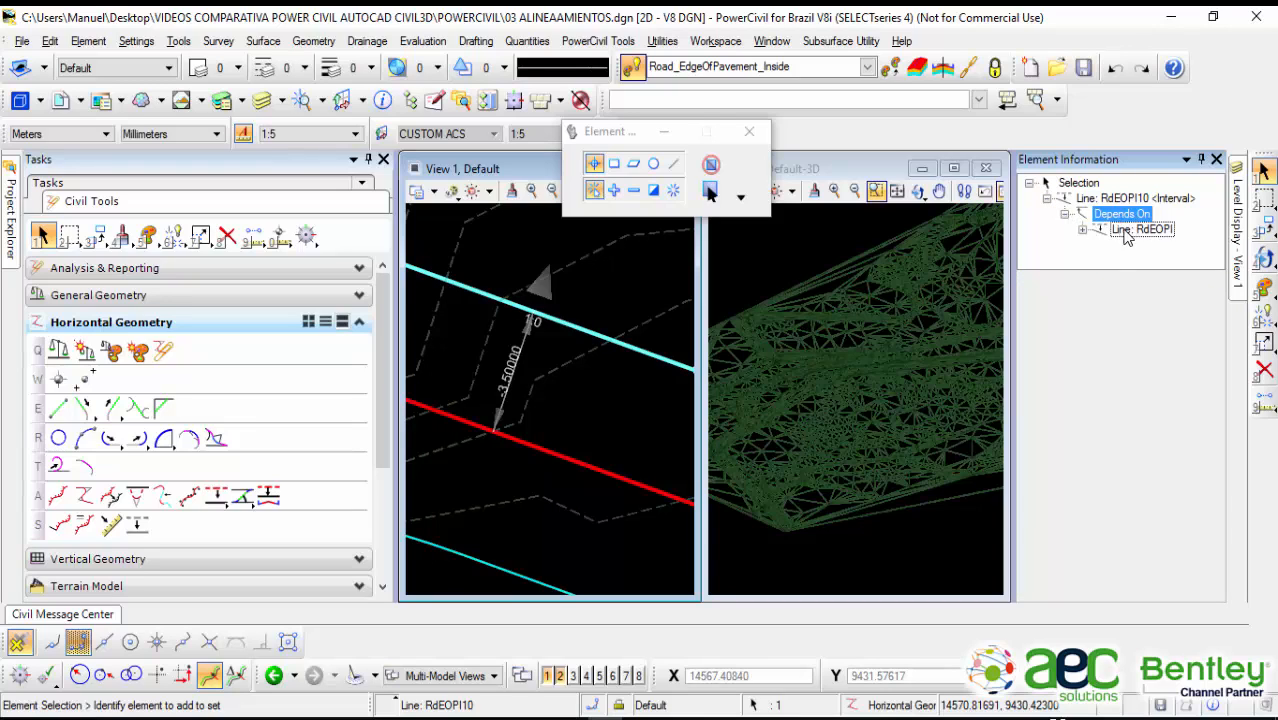
left_click(1140, 229)
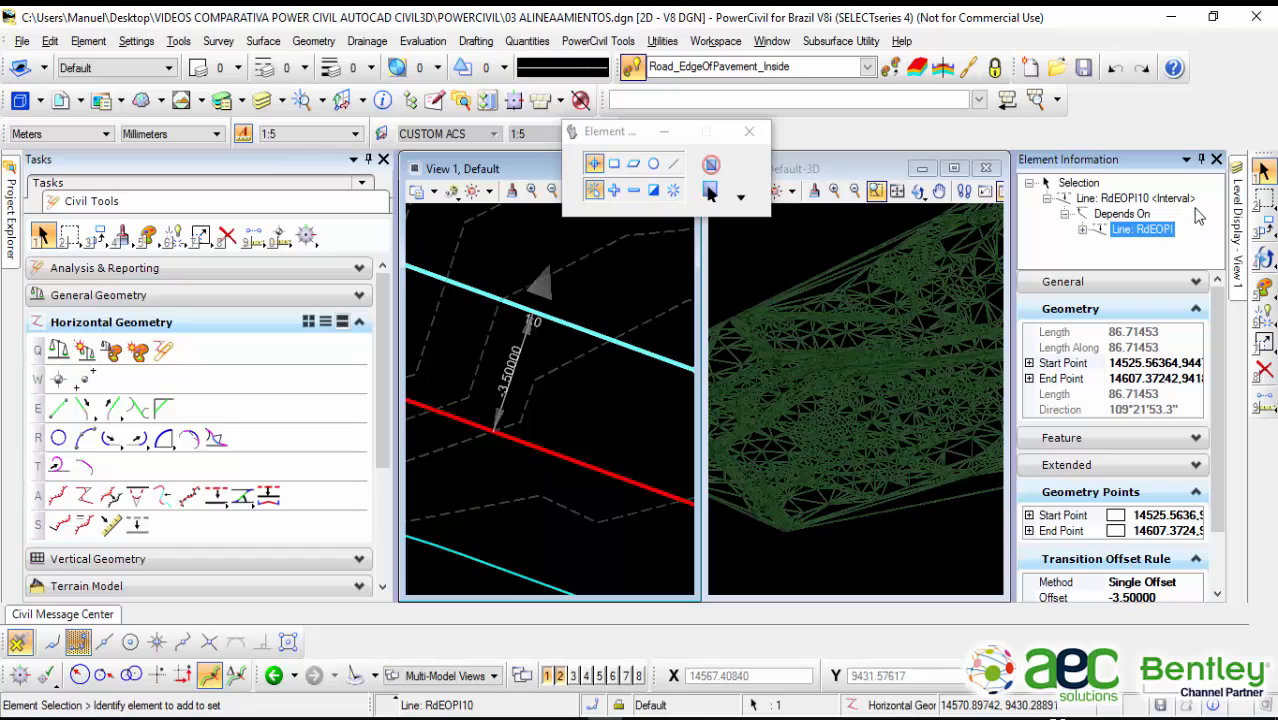
left_click(1135, 199)
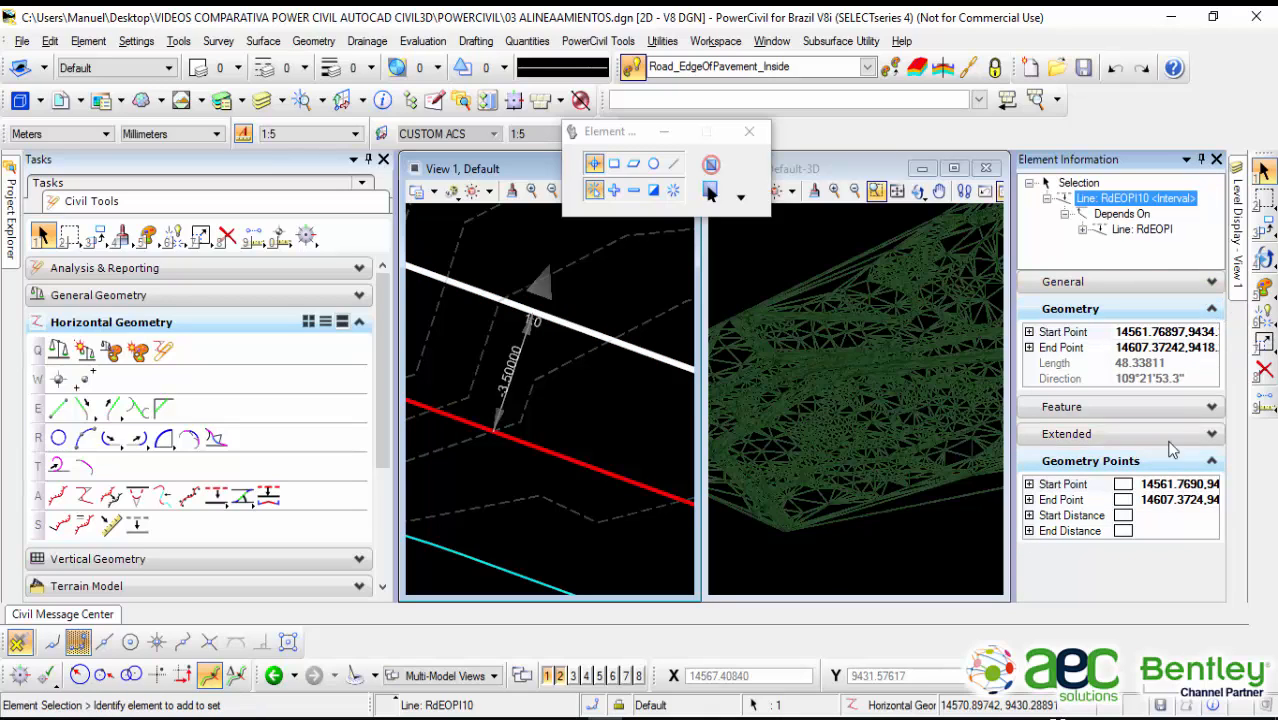
left_click(1140, 407)
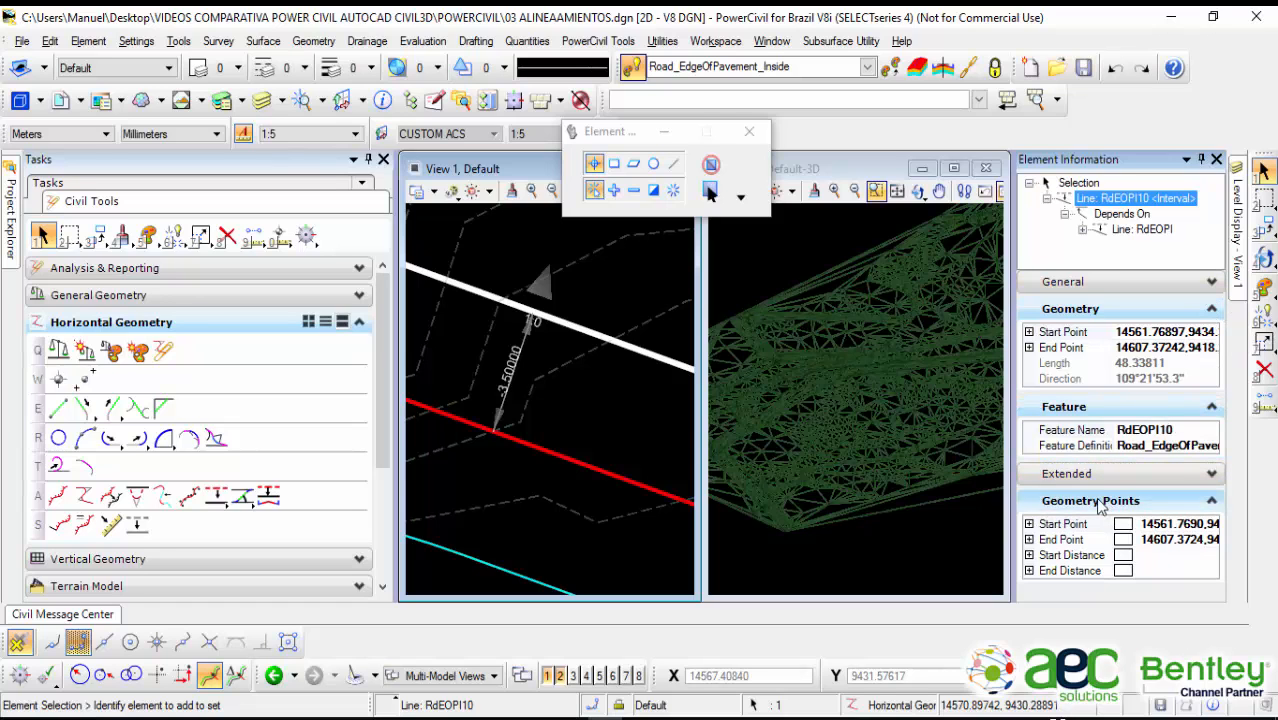
Step: Clear the selection and view the whole roundabout in plan alongside the terrain mesh in the 3D view
left_click(668, 403)
scroll(605, 398, "down", 5)
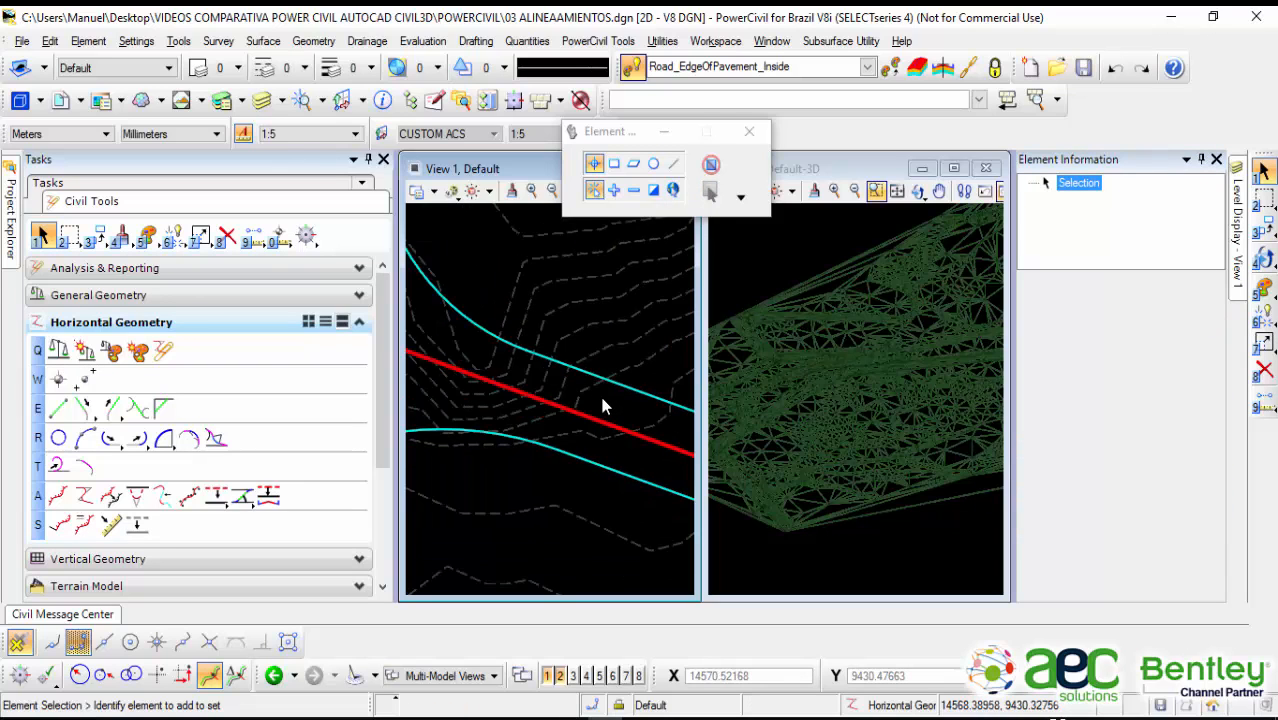
scroll(560, 438, "down", 3)
middle_click_drag(597, 372, 608, 359)
middle_click_drag(753, 340, 911, 386, "shift")
scroll(815, 341, "up", 2)
scroll(908, 386, "up", 4)
middle_click_drag(902, 378, 864, 371, "shift")
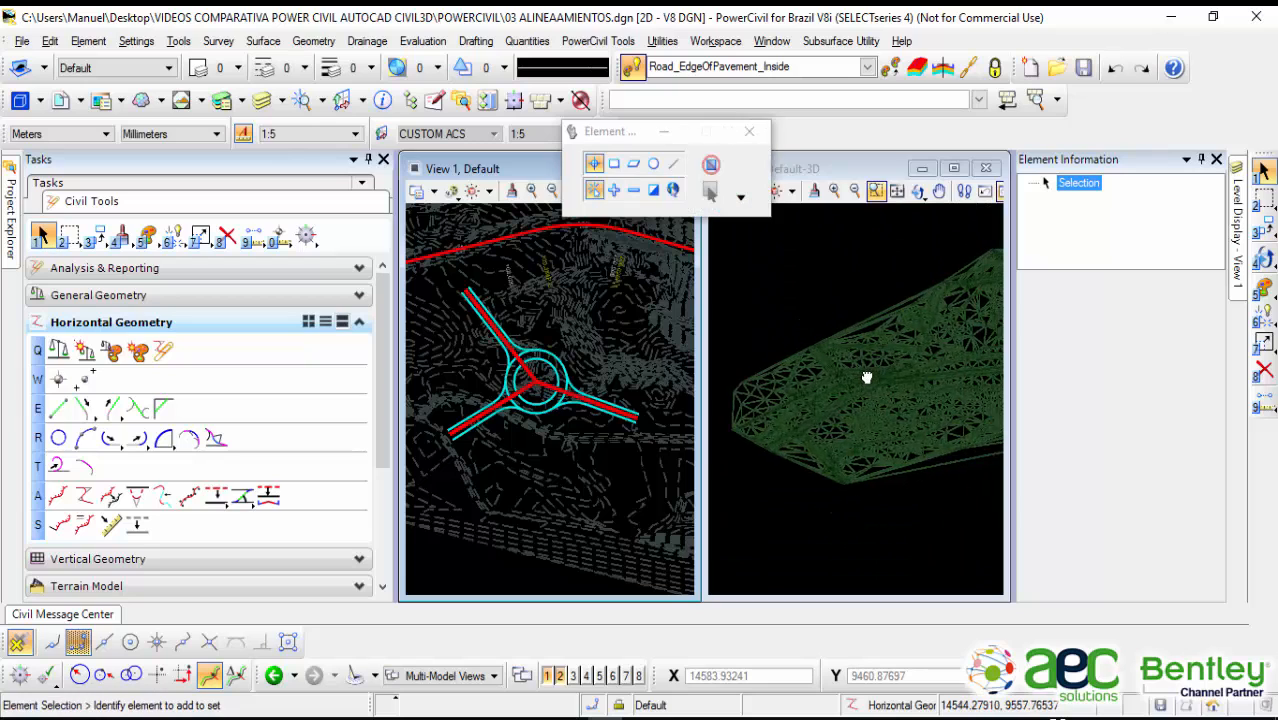
Step: Move the element selection settings window clear of the view titles and review the Default-3D model's reference attachments
left_click_drag(640, 137, 812, 55)
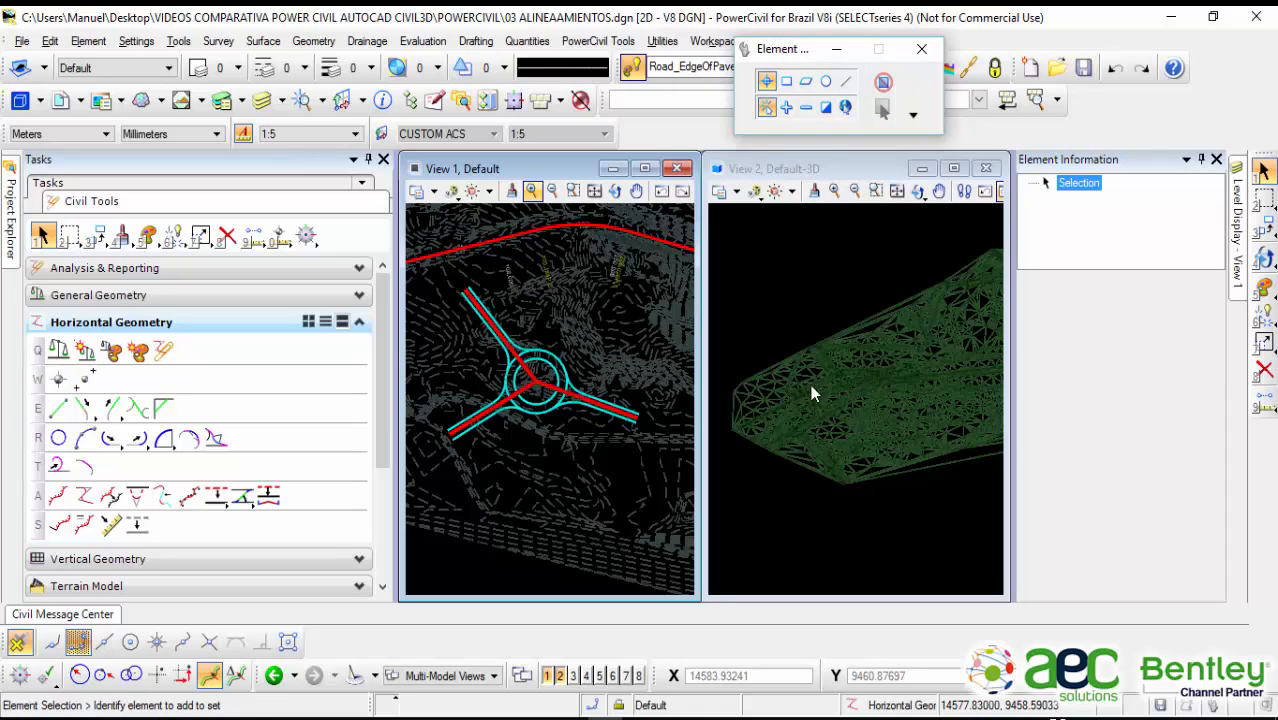
mouse_move(638, 312)
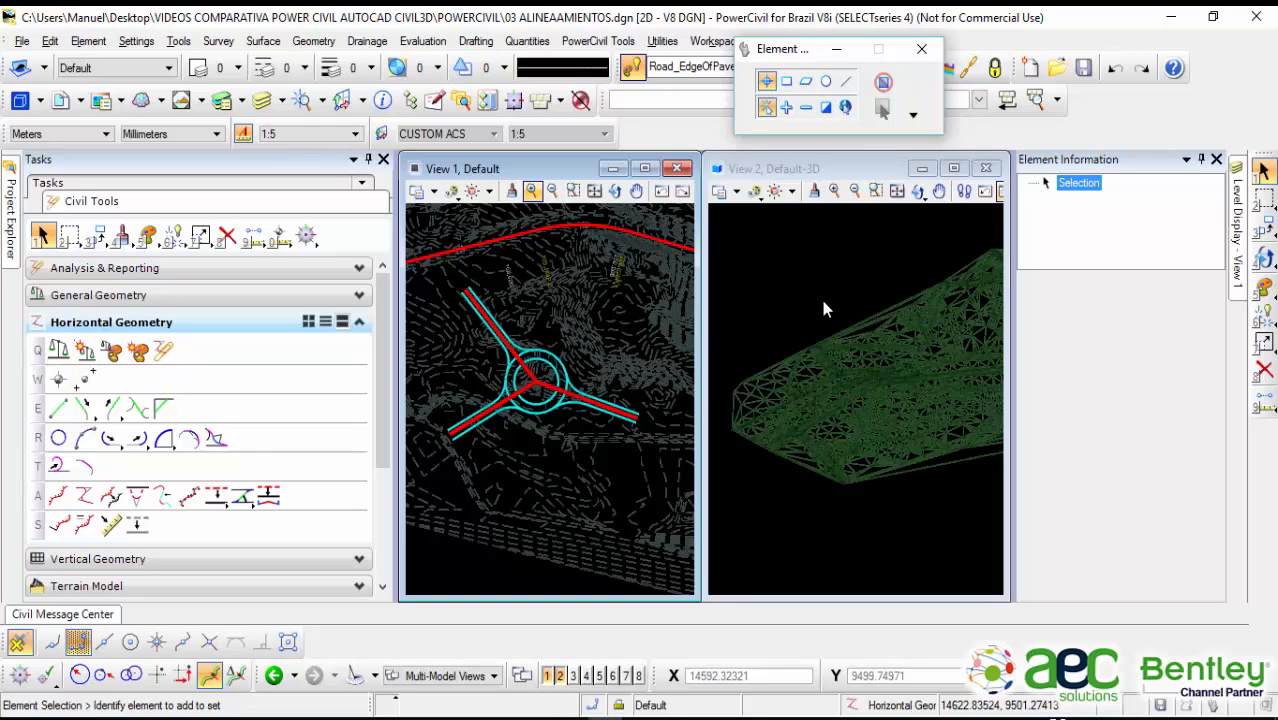
left_click(825, 168)
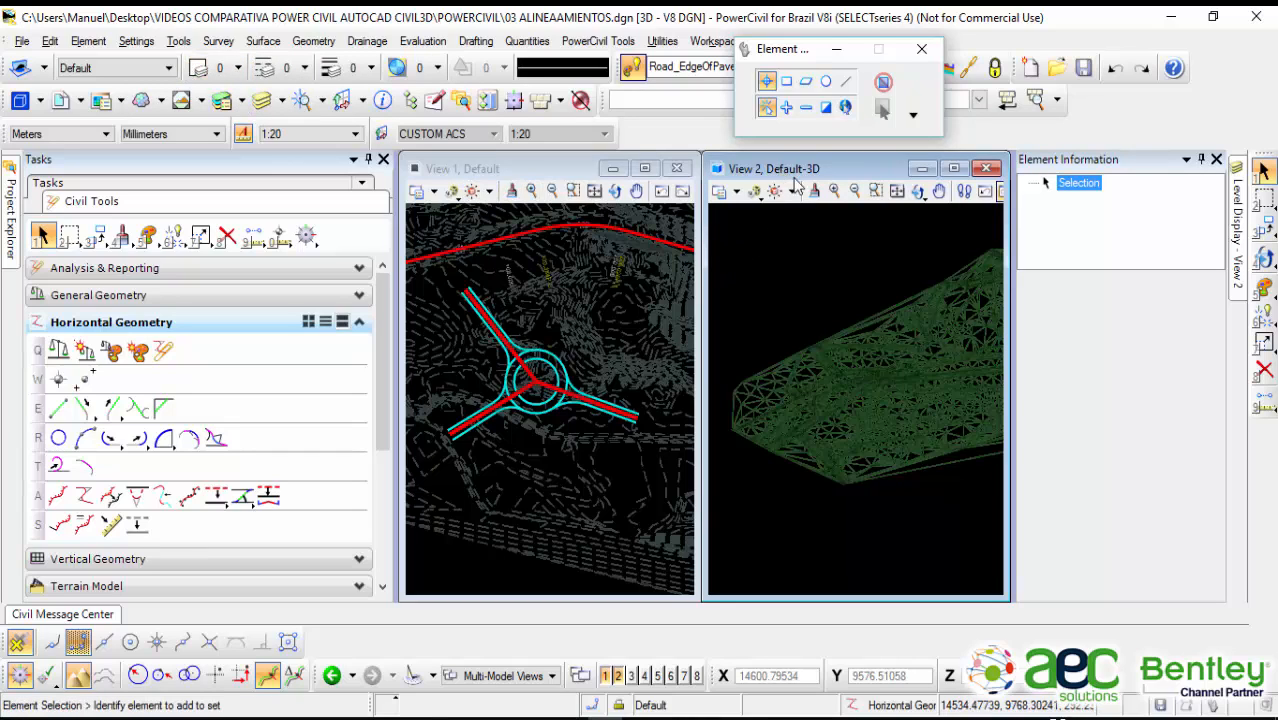
left_click(855, 190)
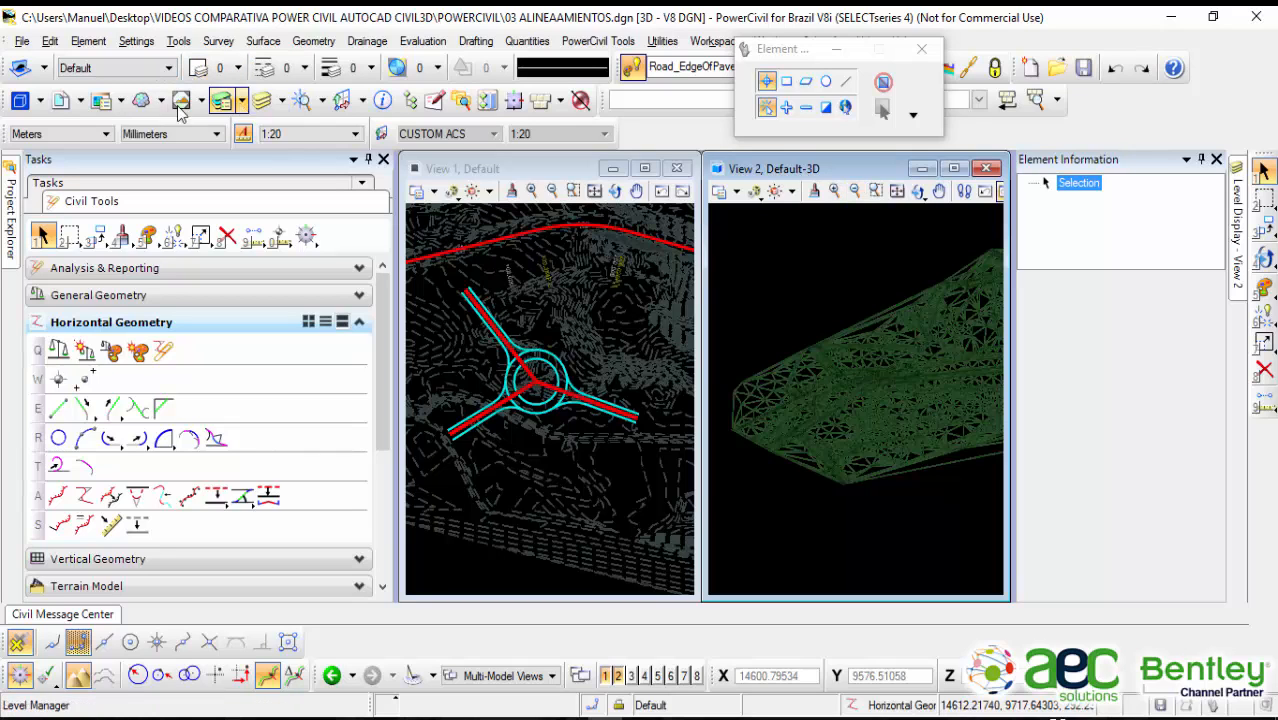
left_click(66, 110)
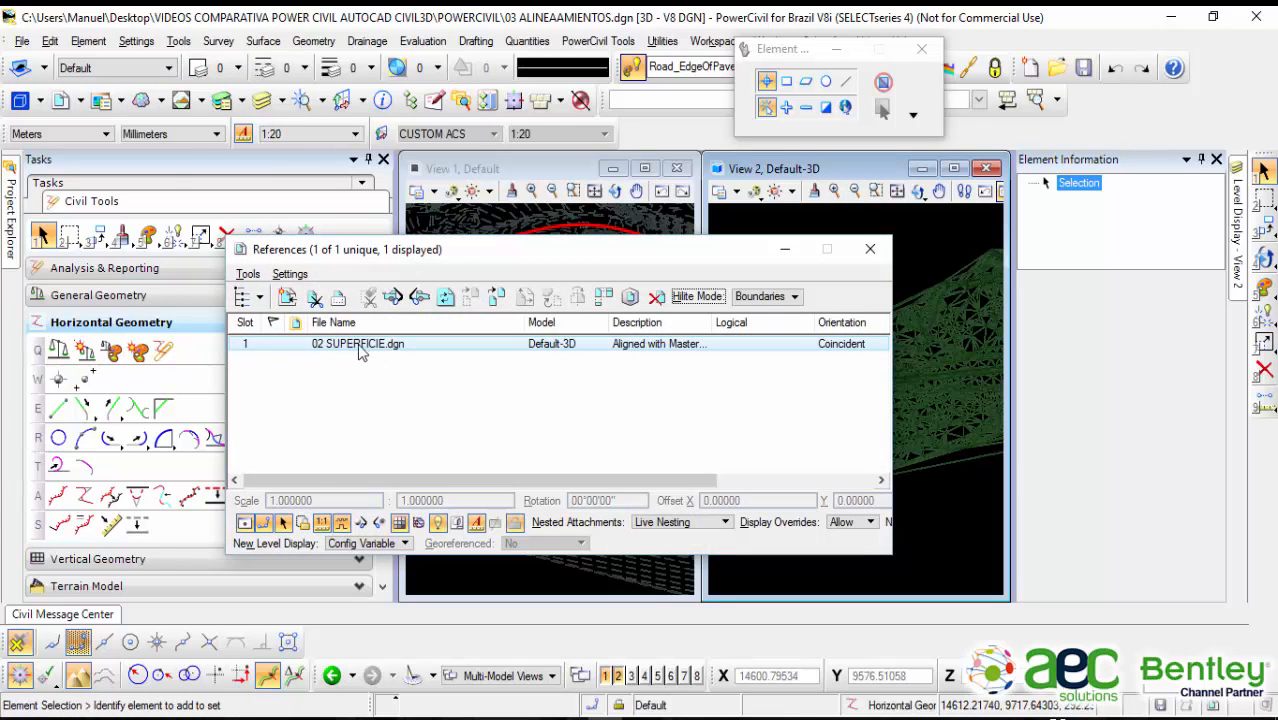
left_click_drag(430, 474, 388, 480)
left_click(868, 251)
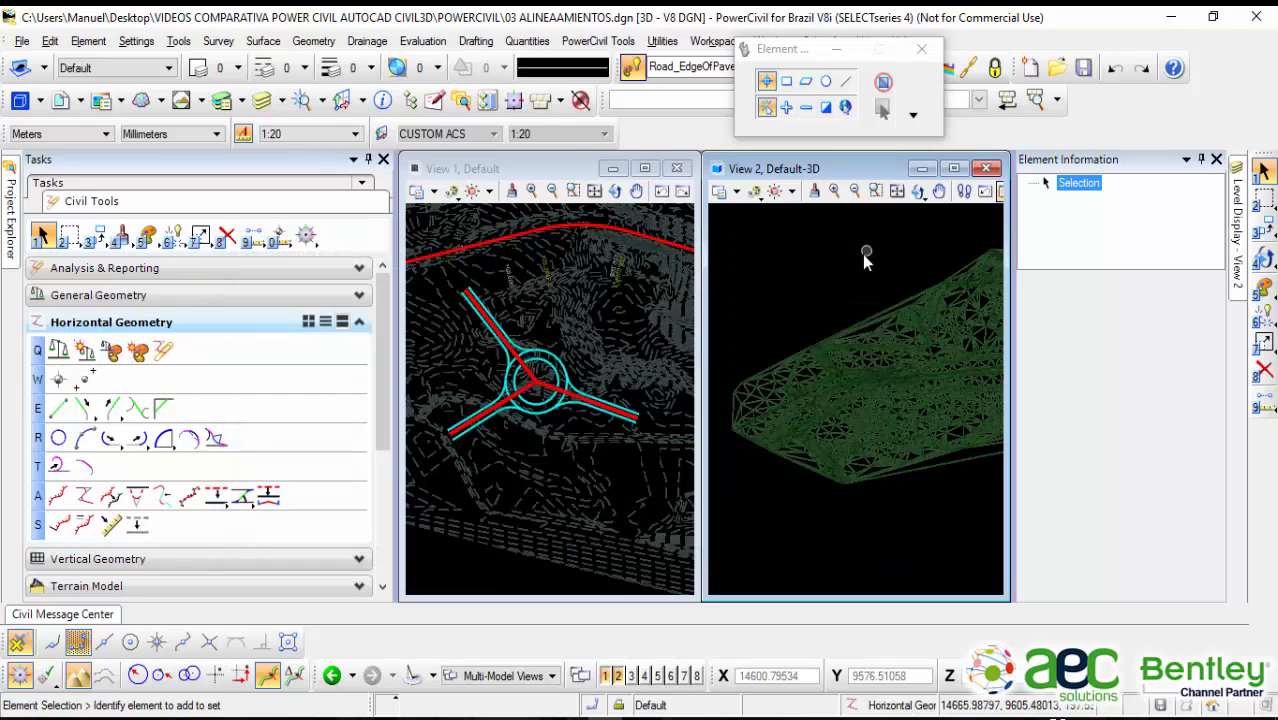
Step: Review the reference attachments of the 2D Default model and compare the active design model in each view
left_click(551, 167)
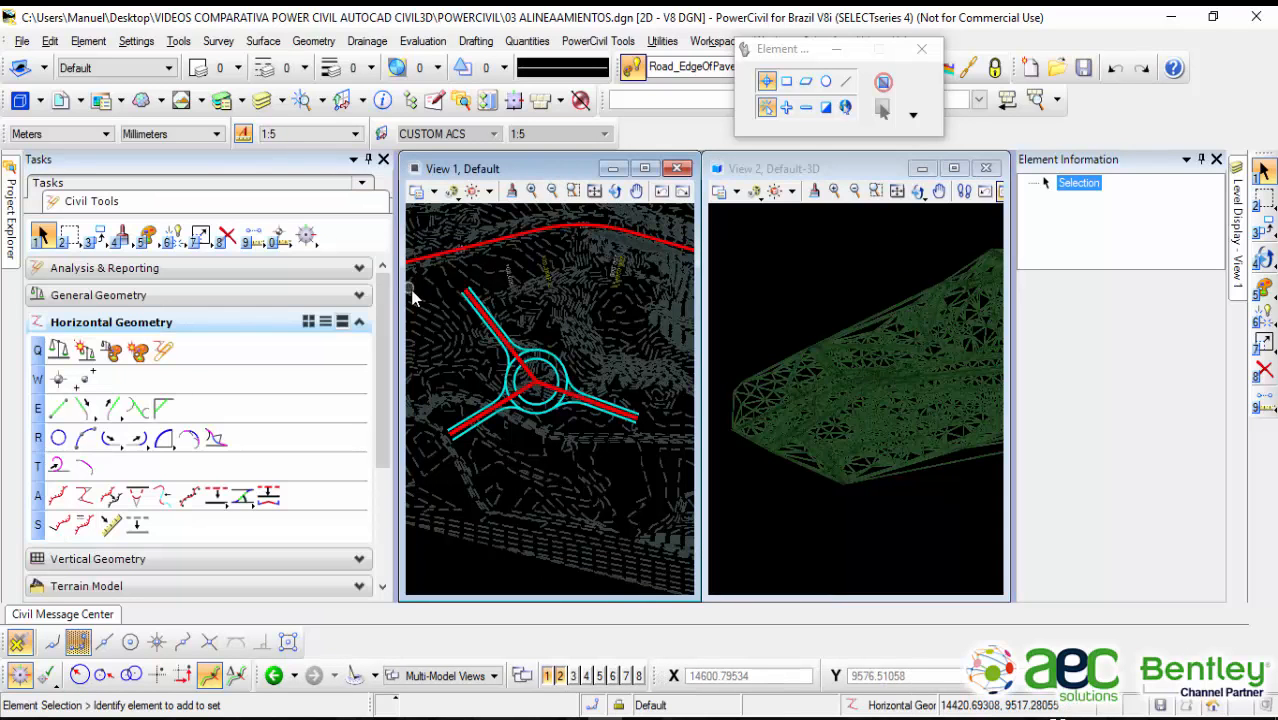
left_click(60, 100)
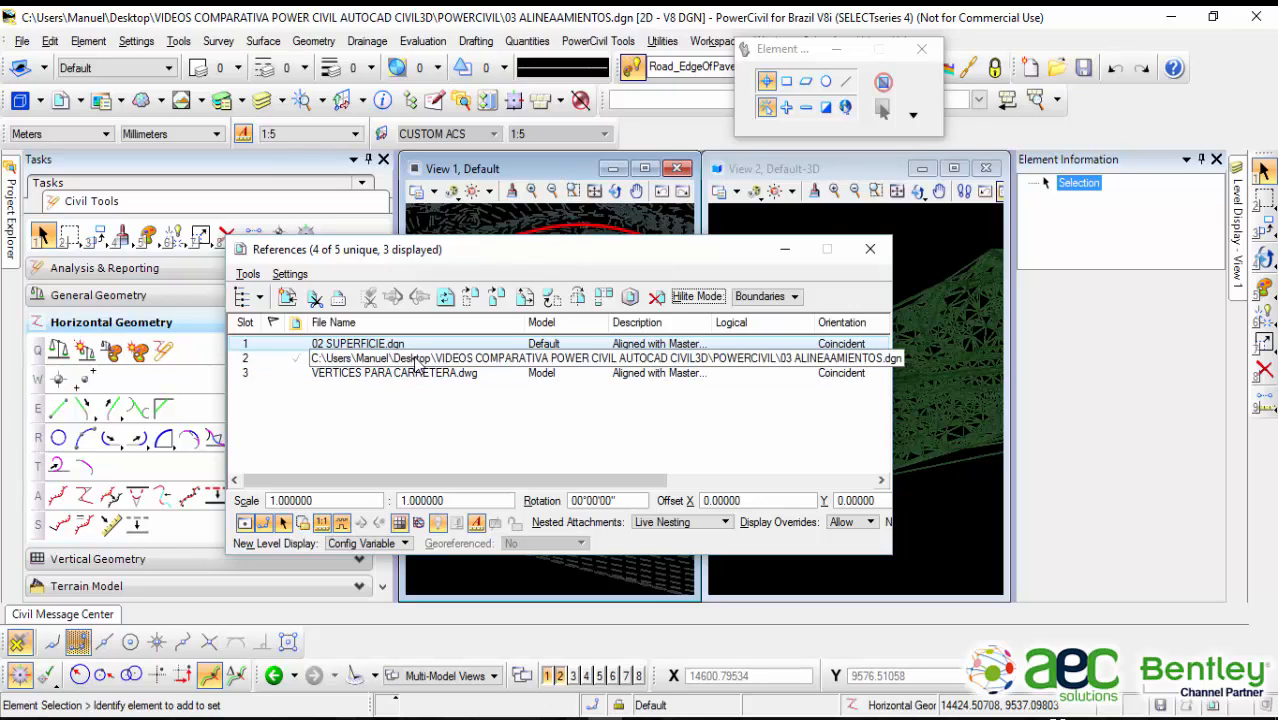
left_click(868, 253)
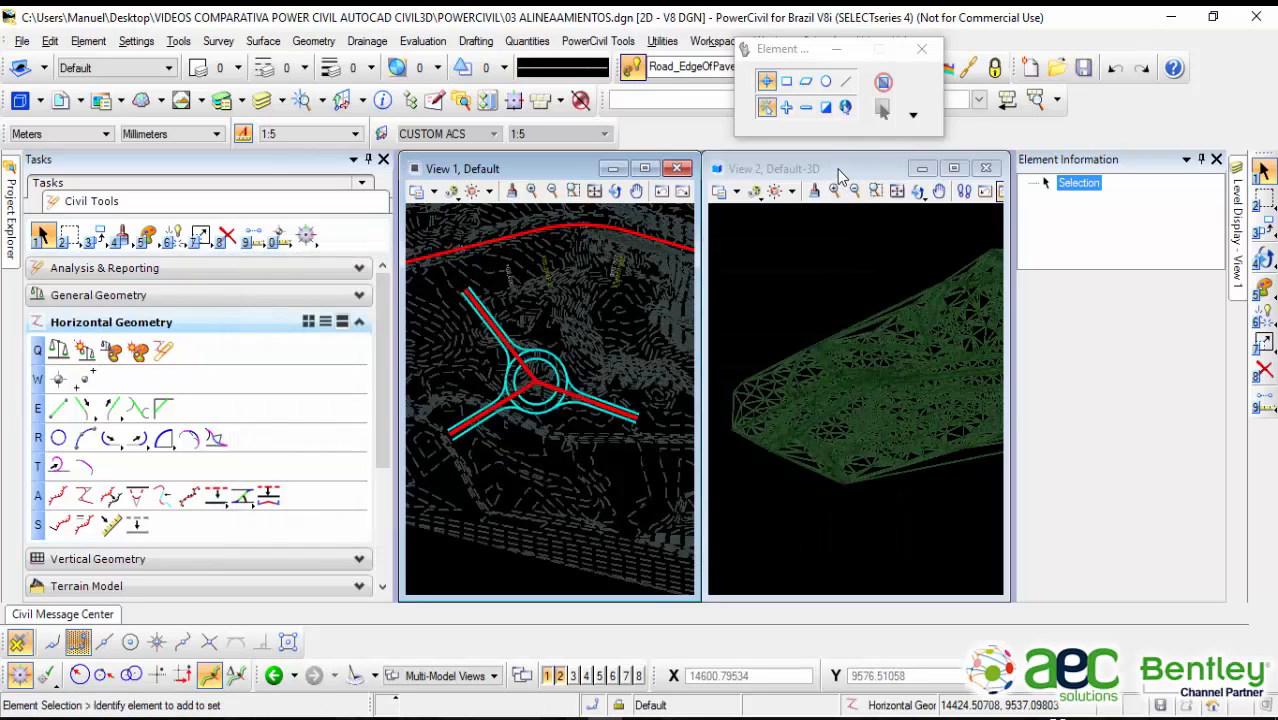
left_click(837, 169)
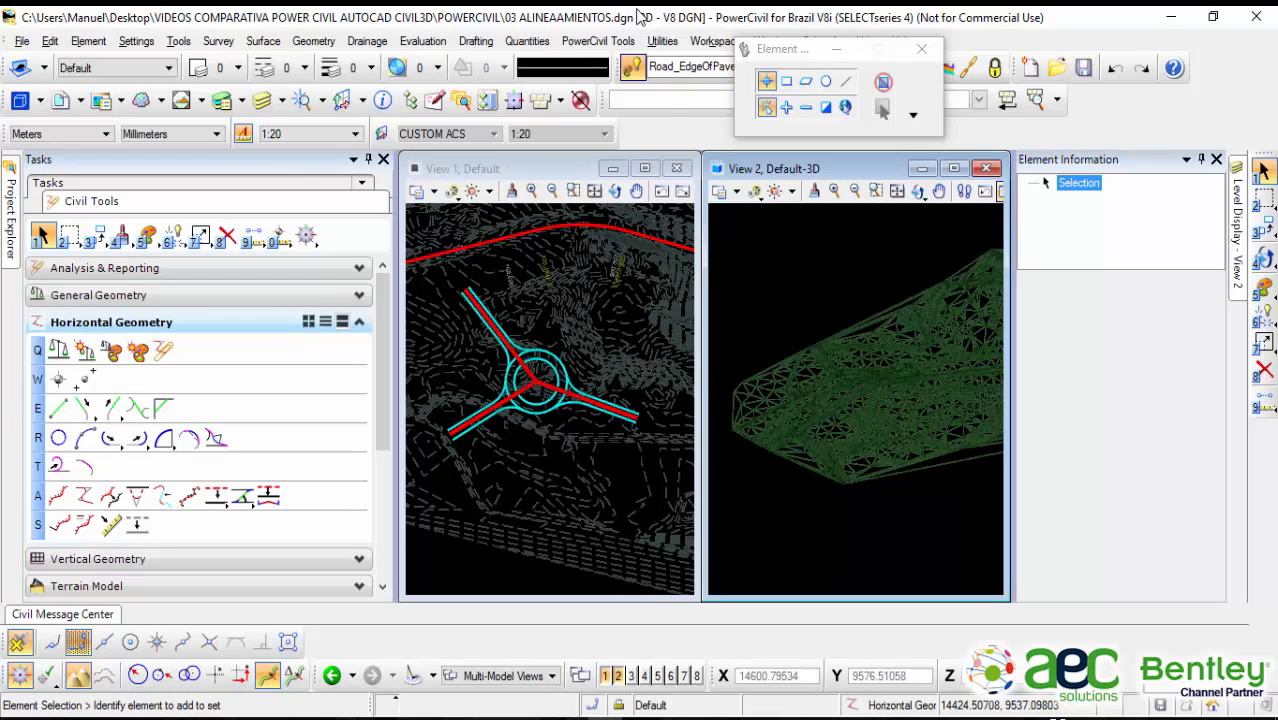
left_click(566, 170)
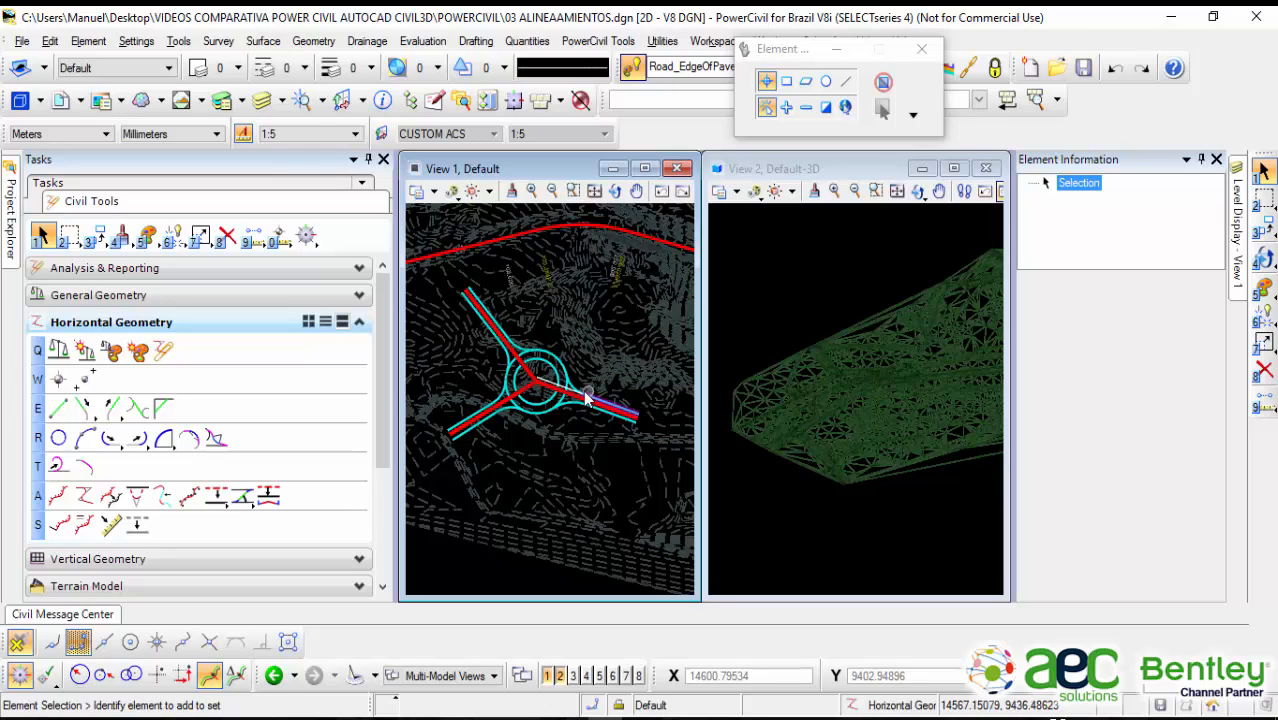
Step: Examine the roundabout's circles, three legs and fillet arcs in the 2D plan view
scroll(515, 392, "up", 2)
scroll(515, 392, "up", 1)
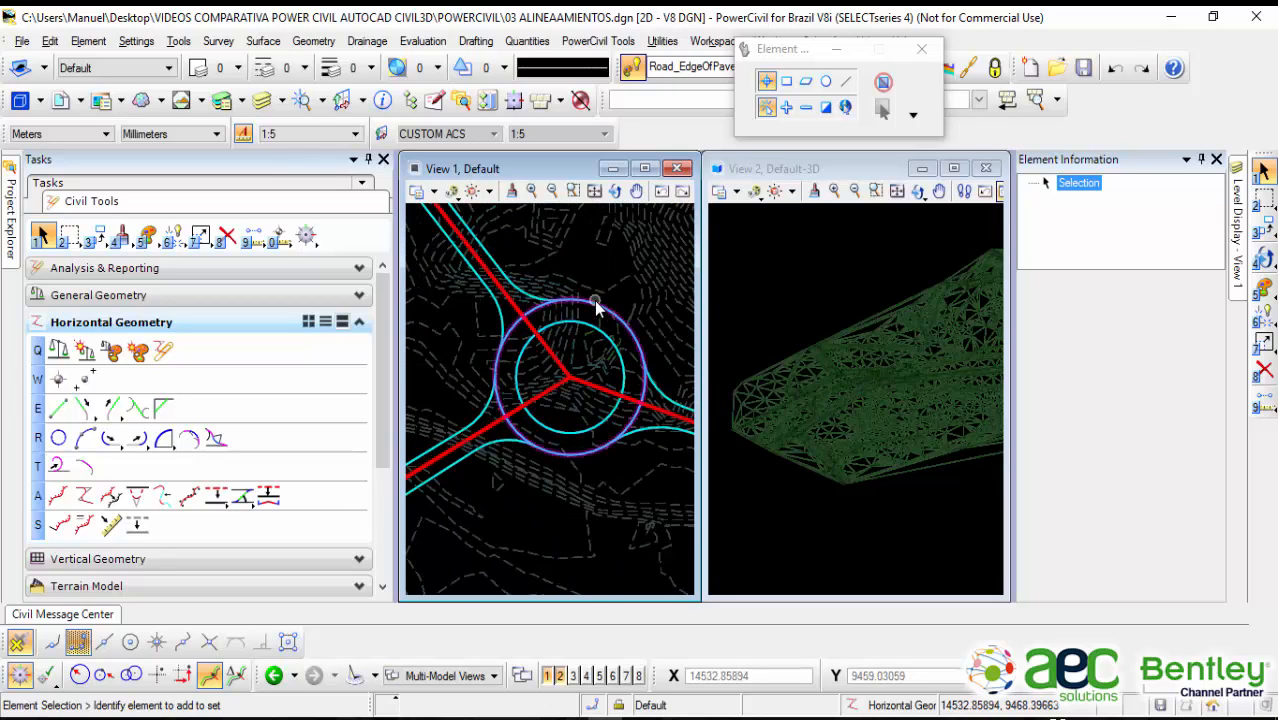
scroll(596, 308, "down", 2)
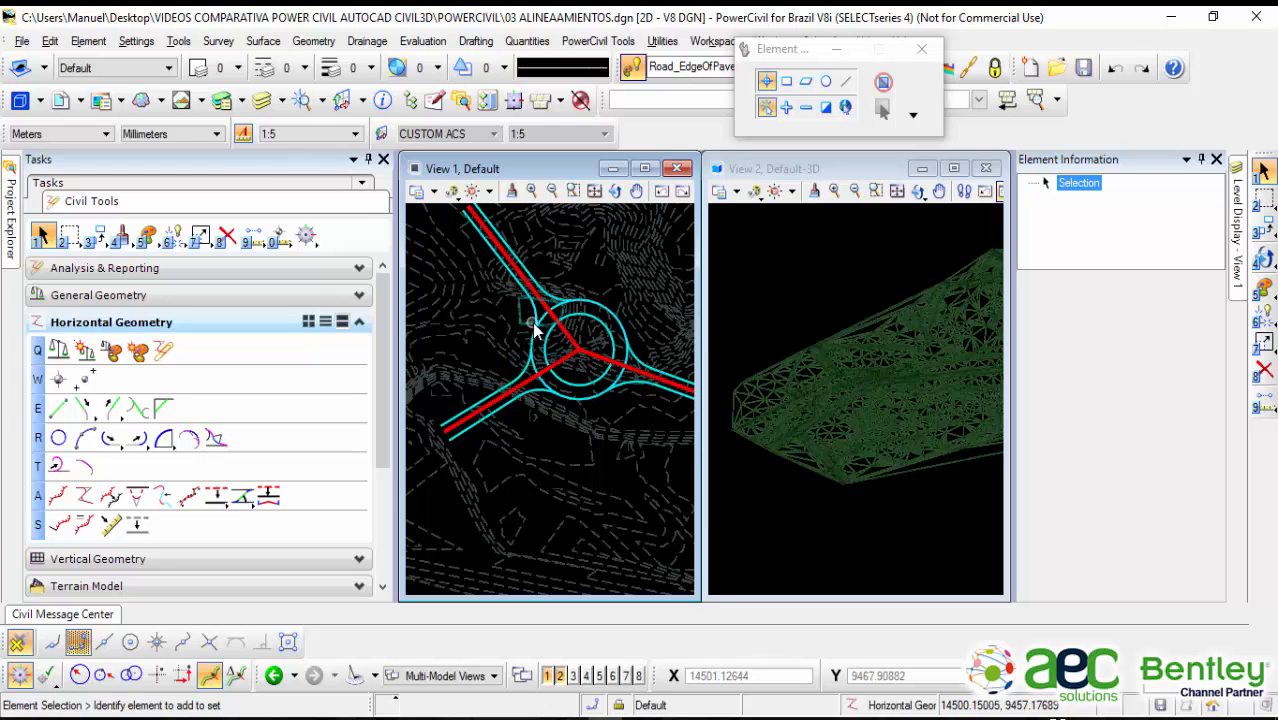
scroll(538, 325, "up", 3)
scroll(605, 292, "down", 3)
scroll(657, 297, "down", 3)
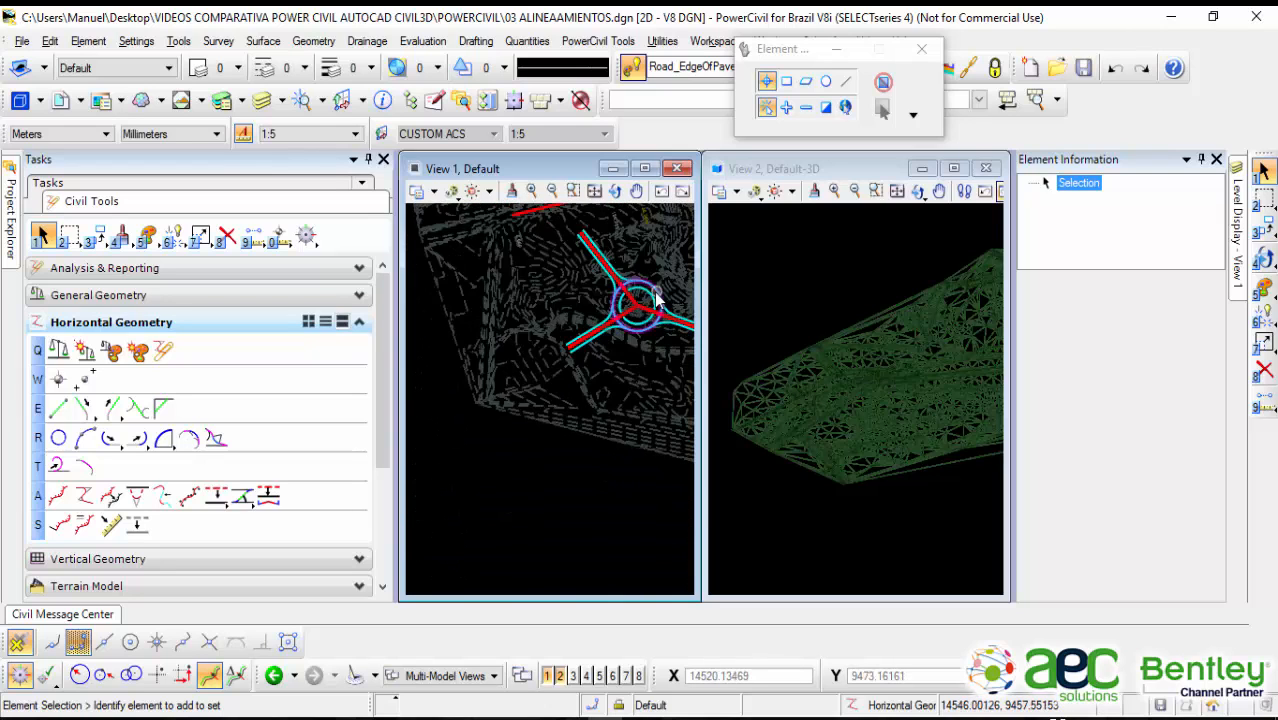
scroll(629, 288, "up", 4)
middle_click_drag(591, 282, 502, 296)
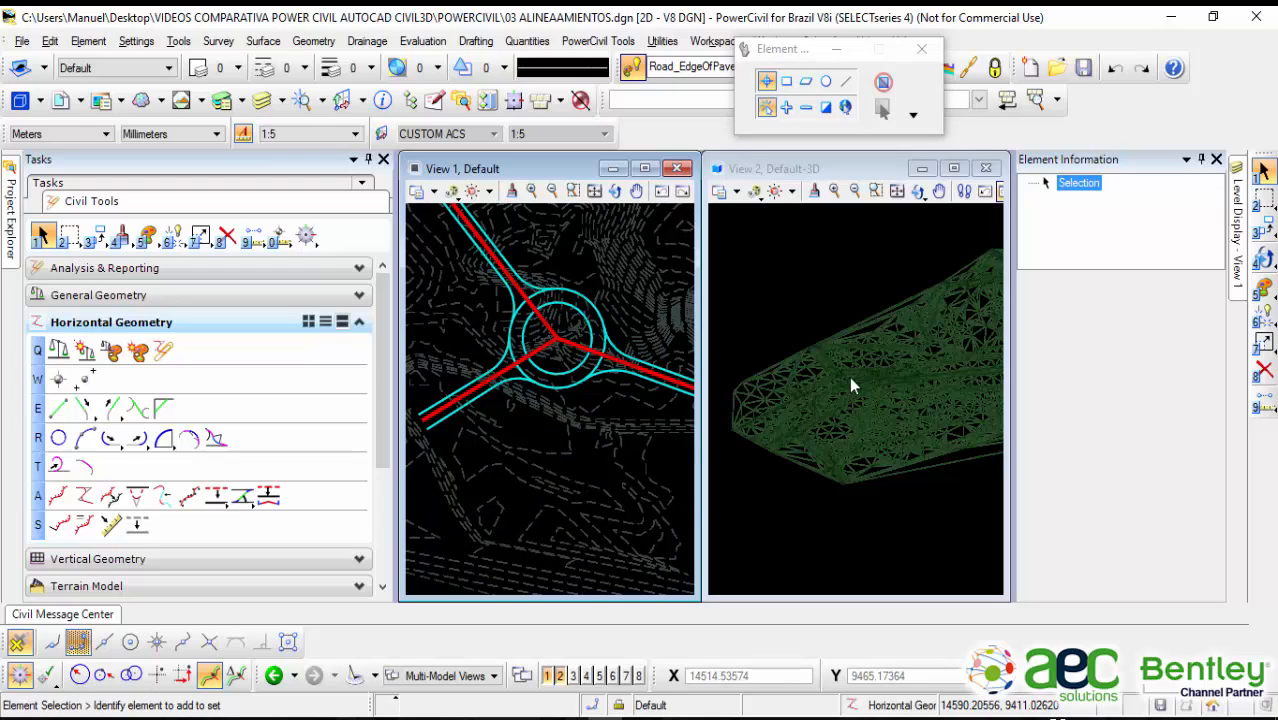
Step: Examine the terrain mesh in the 3D view and the roundabout's concentric circles in the plan view
scroll(850, 377, "down", 2)
mouse_move(789, 382)
middle_mouse_down()
mouse_move(762, 380)
mouse_move(799, 384)
middle_mouse_up()
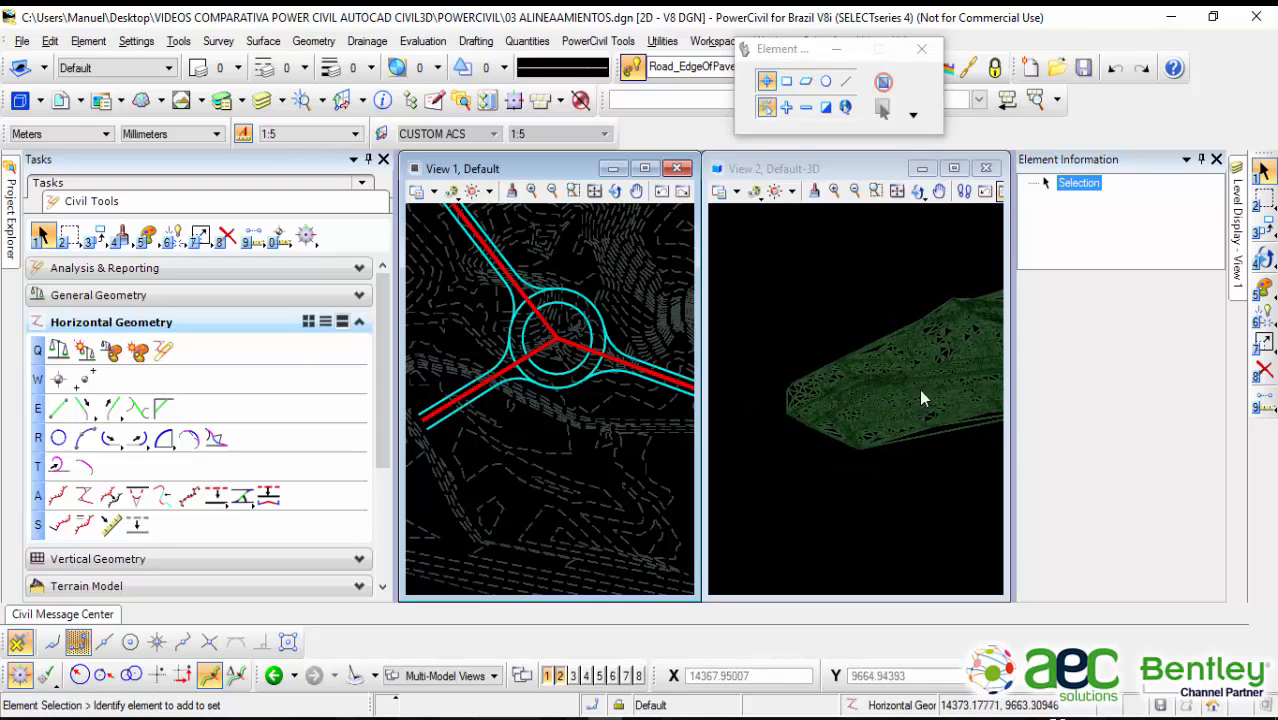
scroll(851, 377, "up", 3)
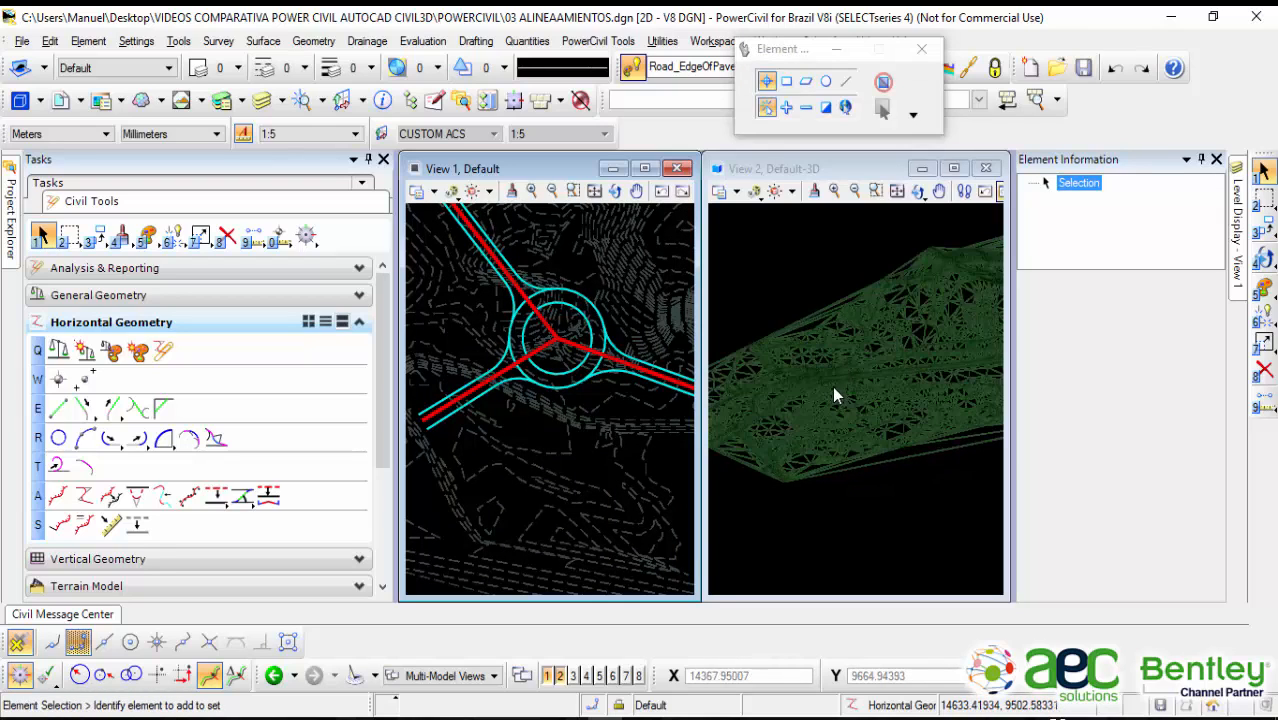
scroll(770, 356, "down", 1)
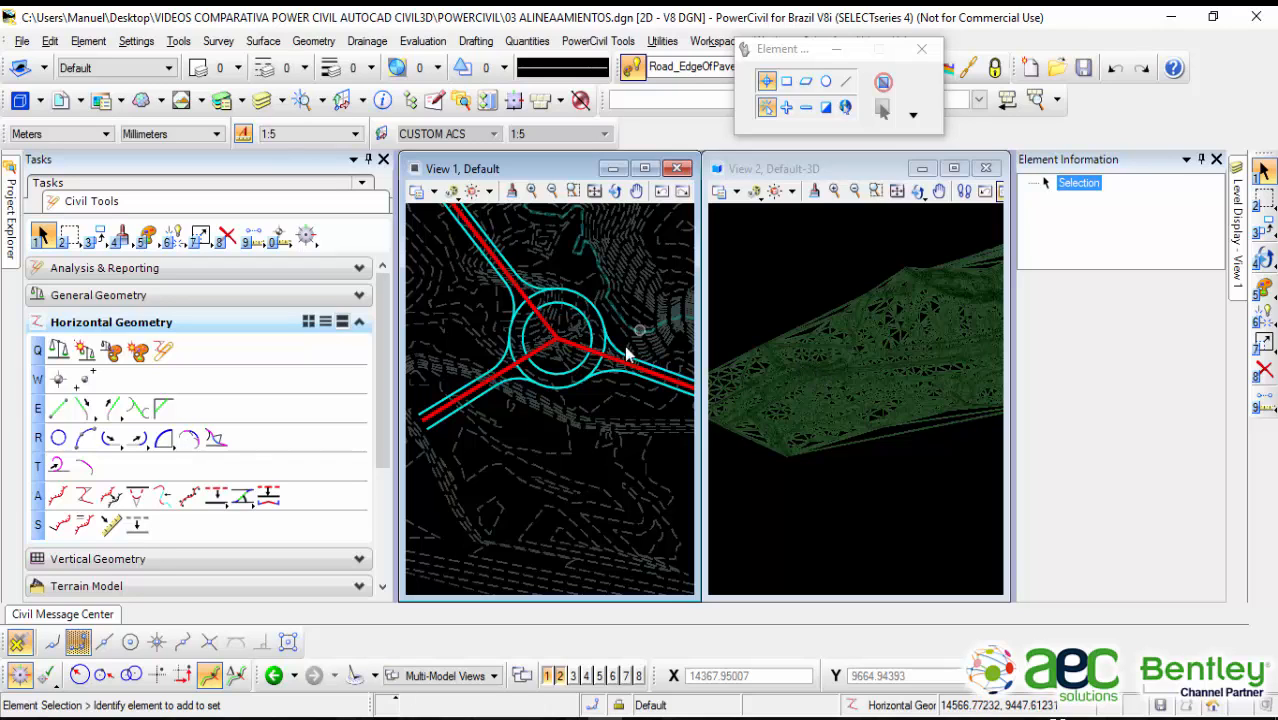
scroll(590, 392, "up", 2)
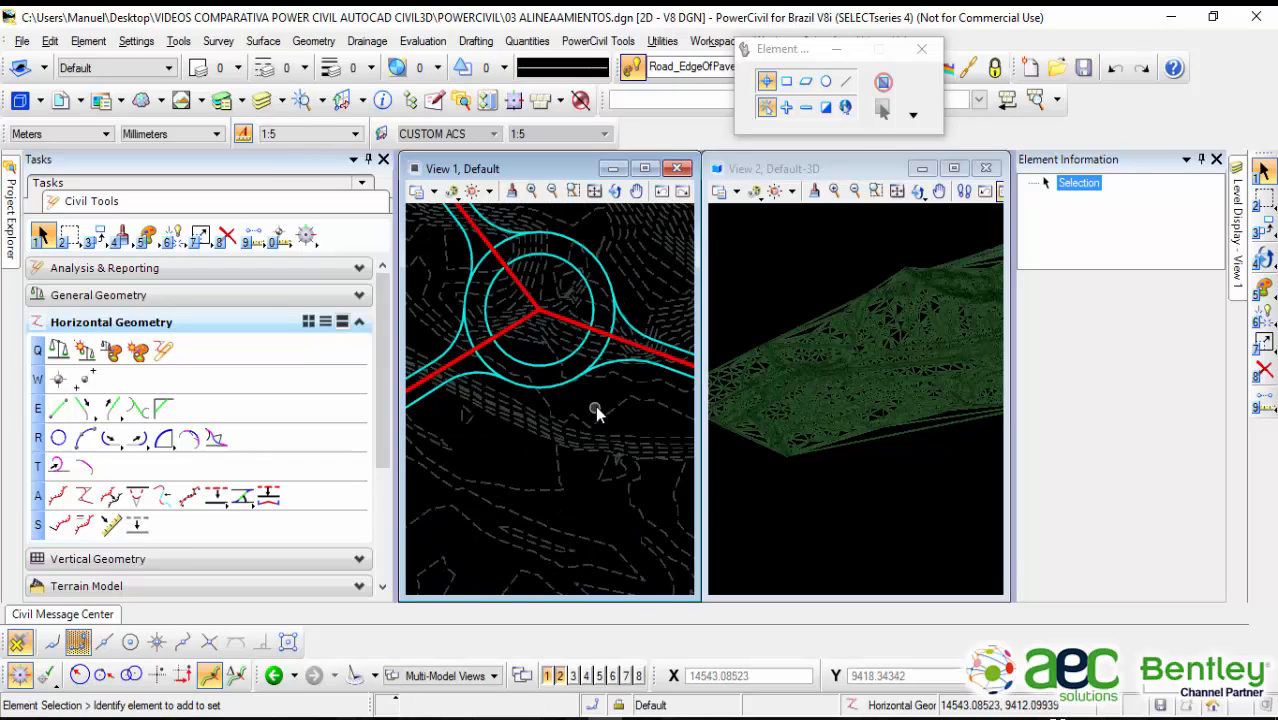
scroll(595, 408, "up", 1)
middle_click_drag(596, 406, 606, 455)
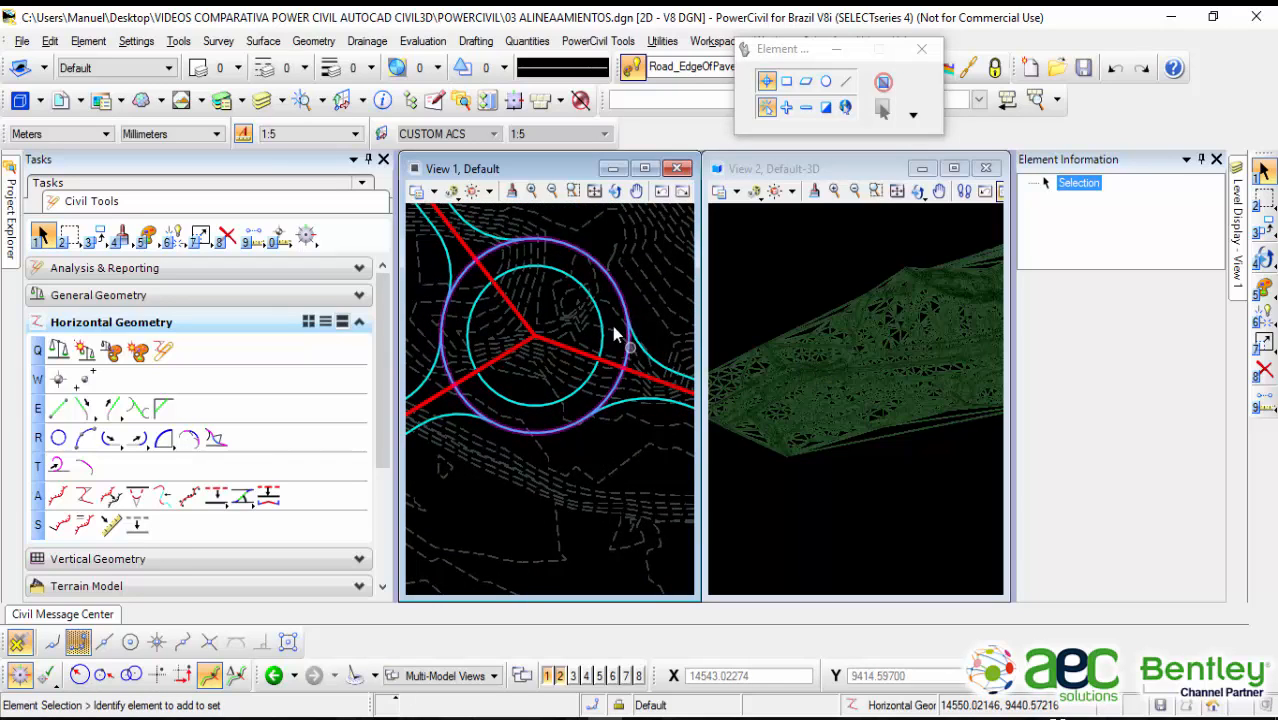
Step: Open the profile model of the roundabout's outer circle in View 8
mouse_move(502, 277)
middle_mouse_down()
mouse_move(550, 325)
mouse_move(522, 292)
middle_mouse_up()
scroll(550, 325, "up", 2)
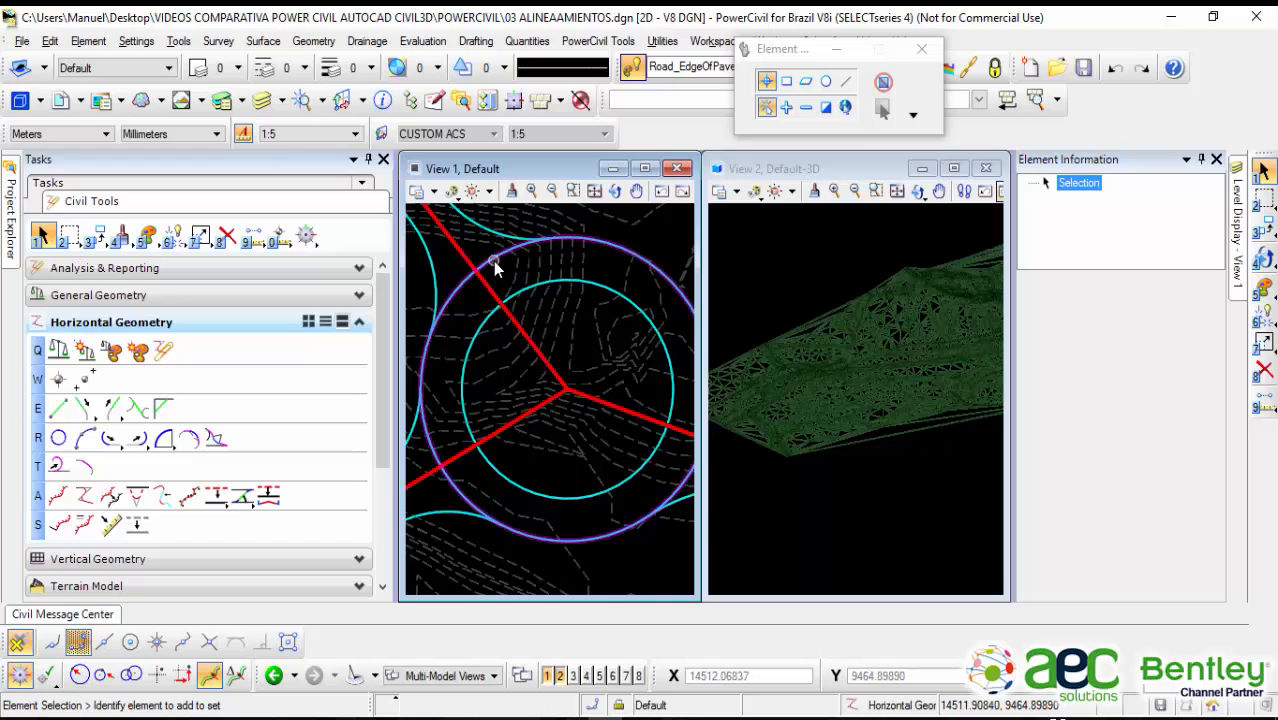
left_click(493, 262)
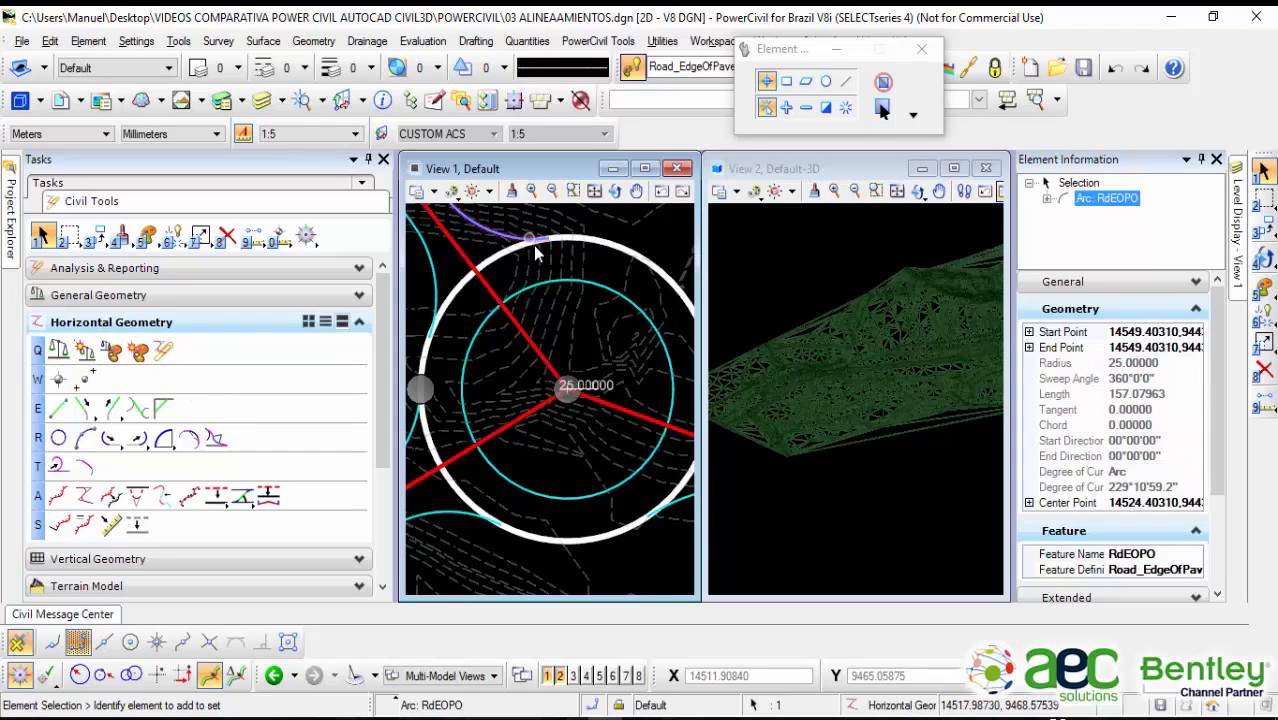
mouse_move(612, 250)
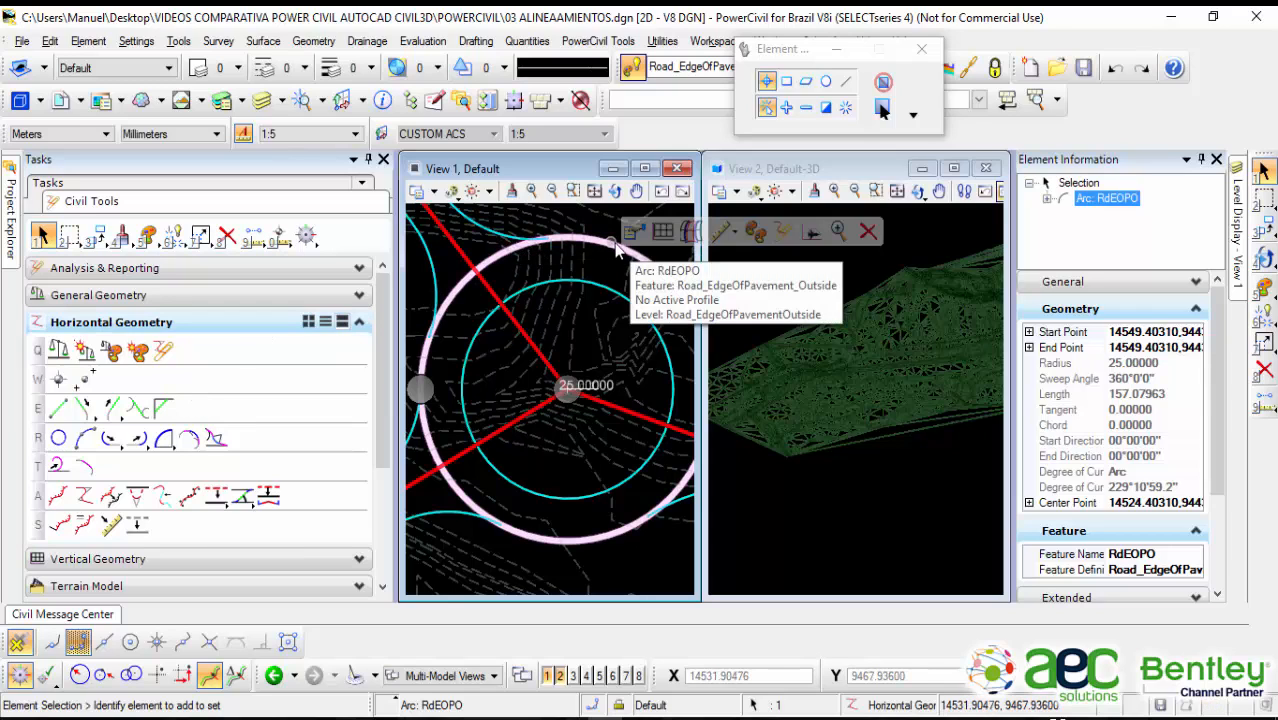
left_click(663, 233)
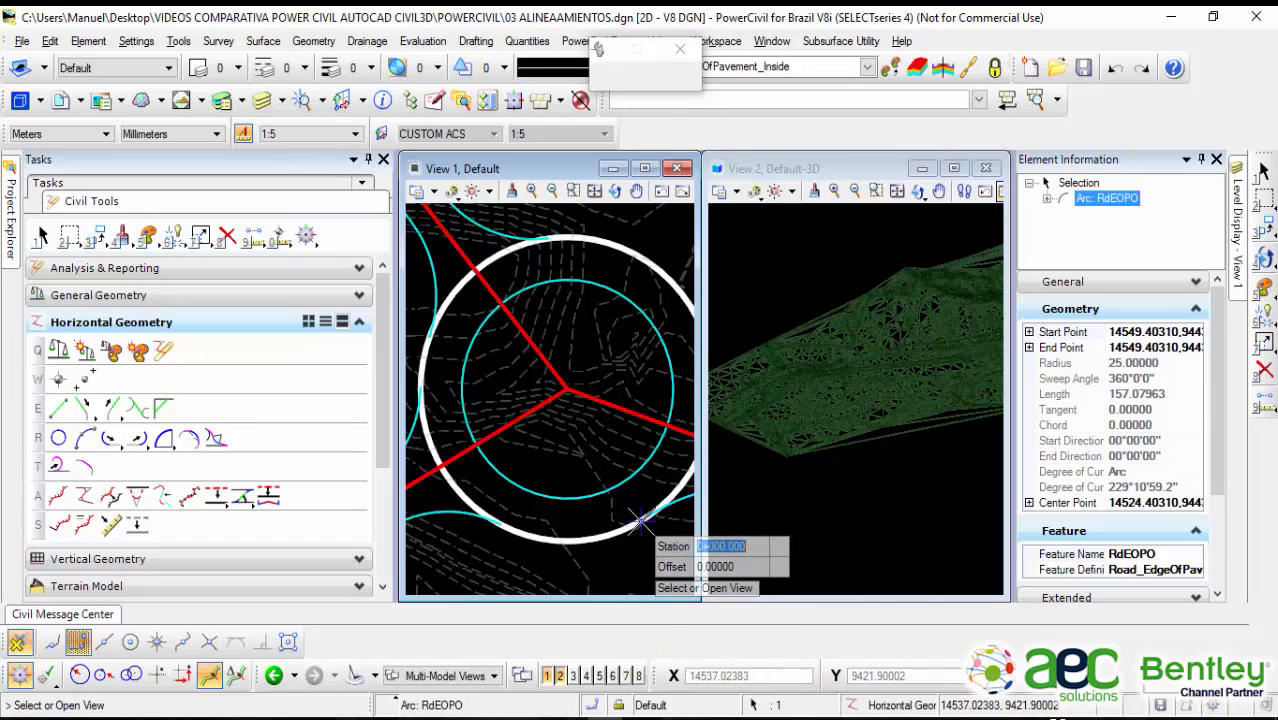
left_click(639, 677)
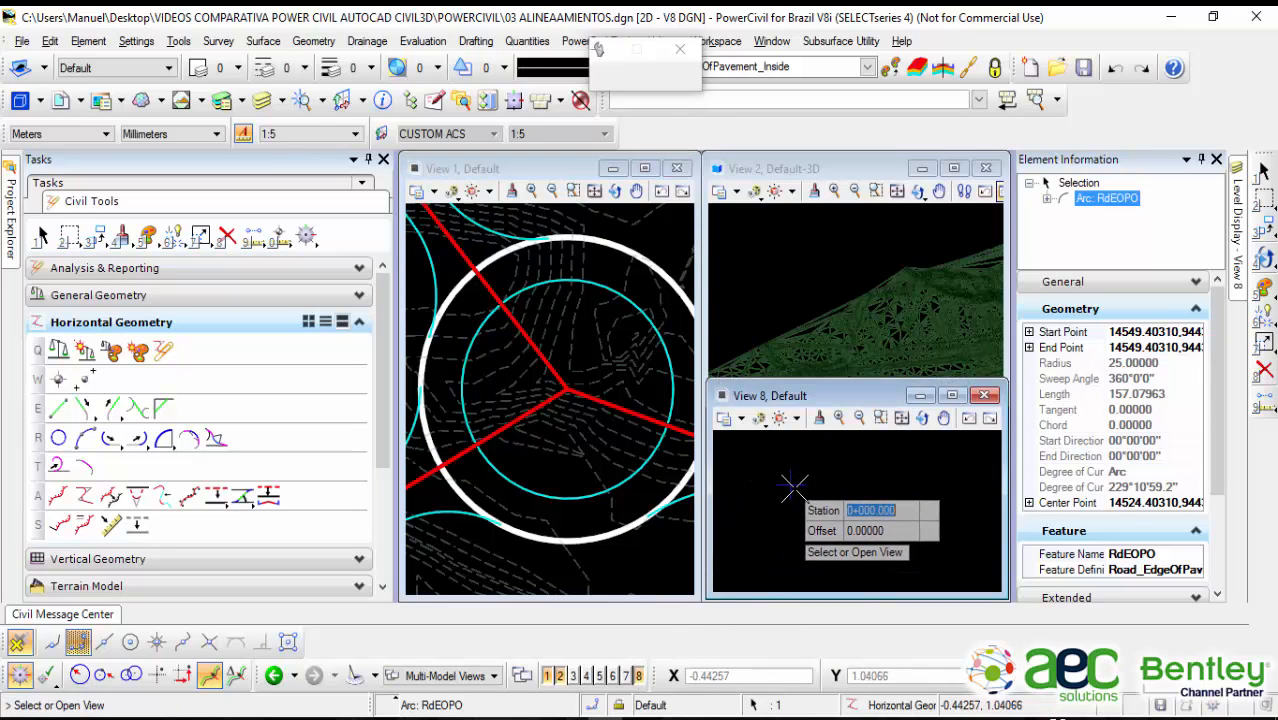
left_click(790, 484)
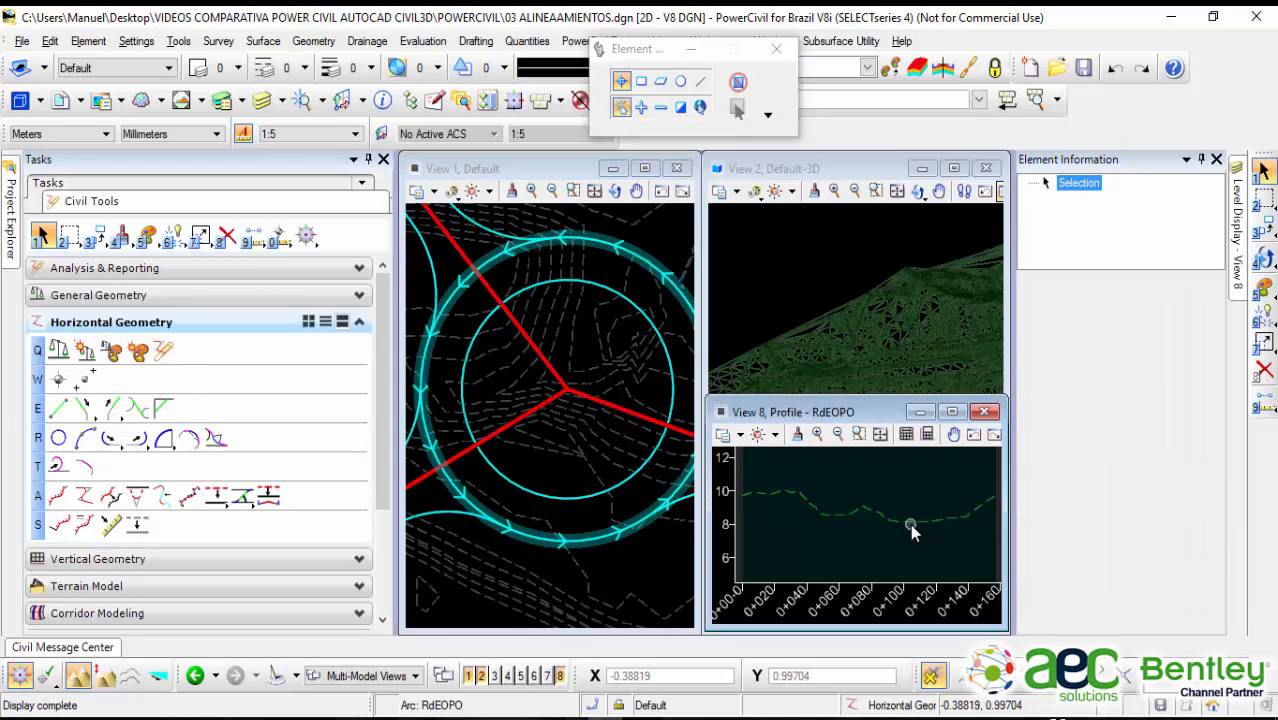
Step: Examine the existing terrain's surface profile along the outer circle and its properties, moving the profile window higher over the 3D view
scroll(871, 493, "up", 3)
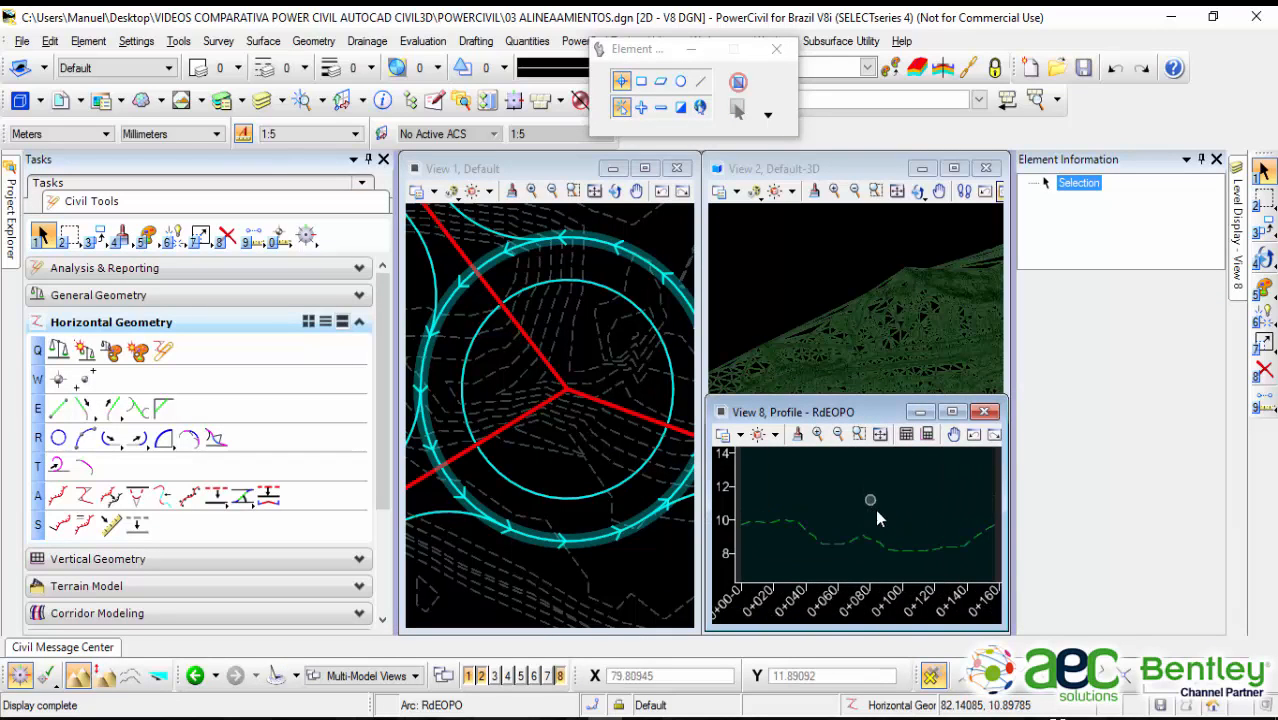
scroll(875, 509, "down", 2)
left_click_drag(851, 406, 846, 341)
scroll(846, 443, "up", 5)
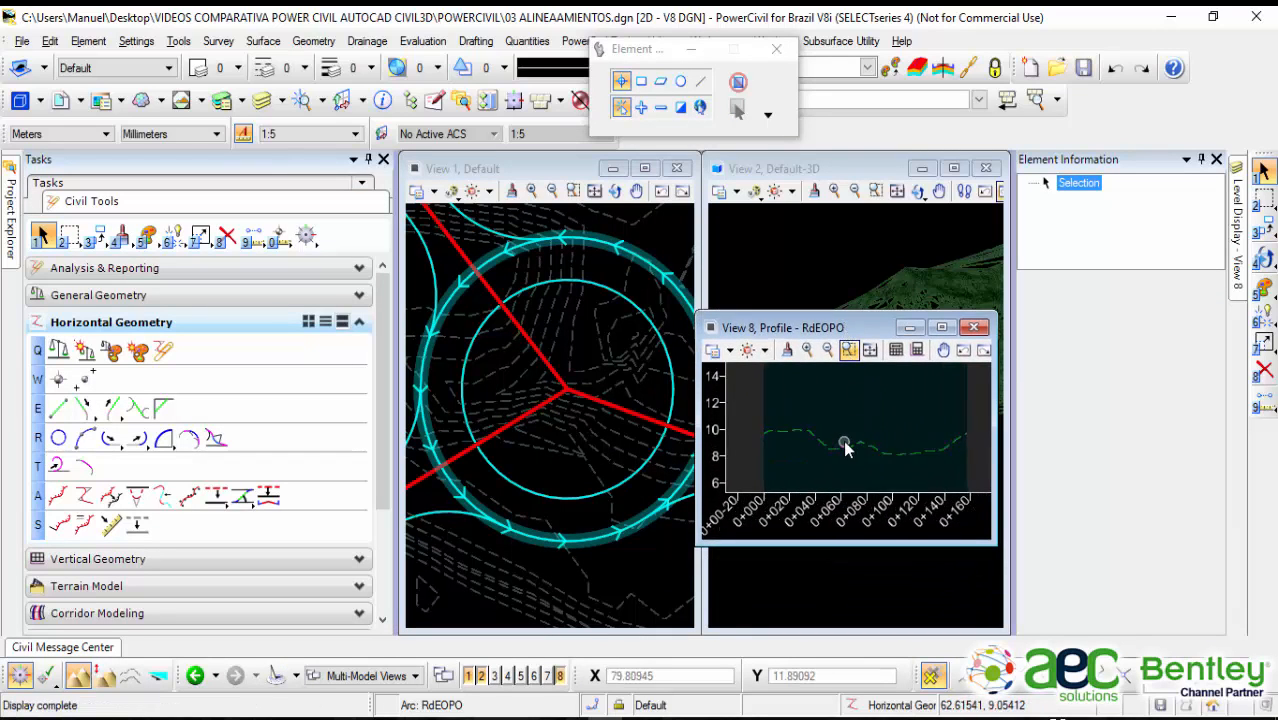
scroll(855, 429, "down", 5)
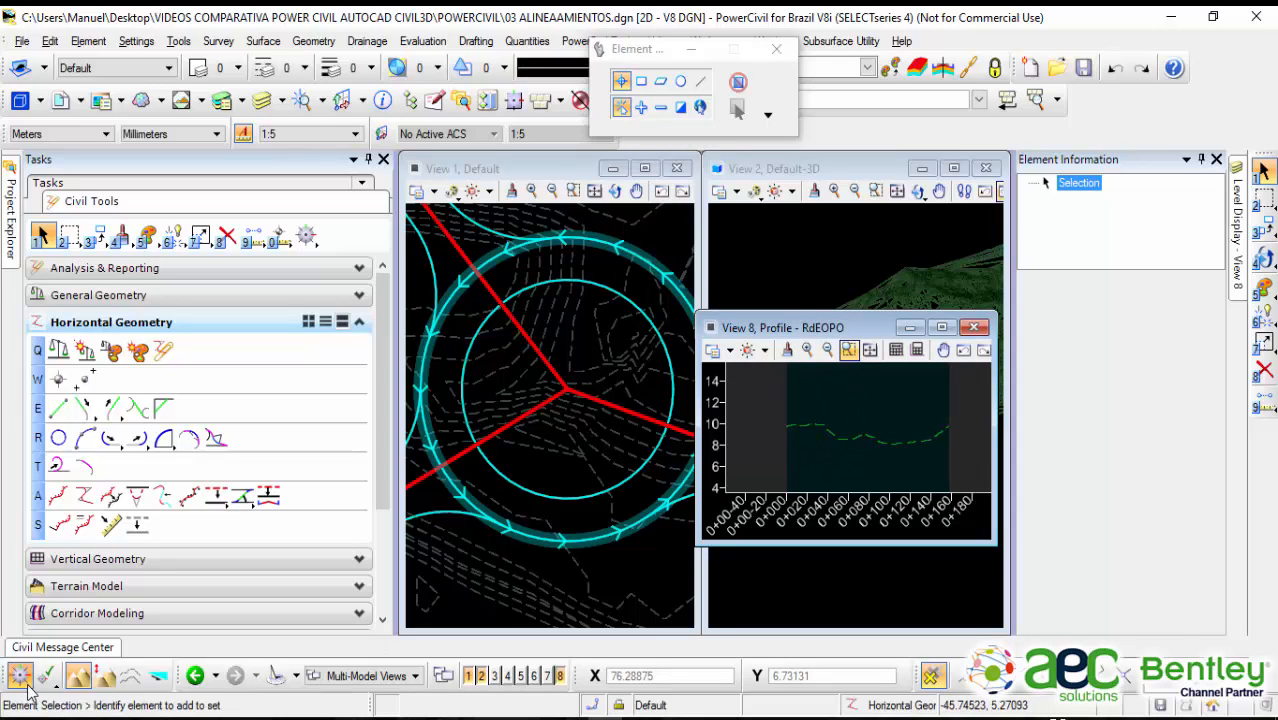
left_click(833, 436)
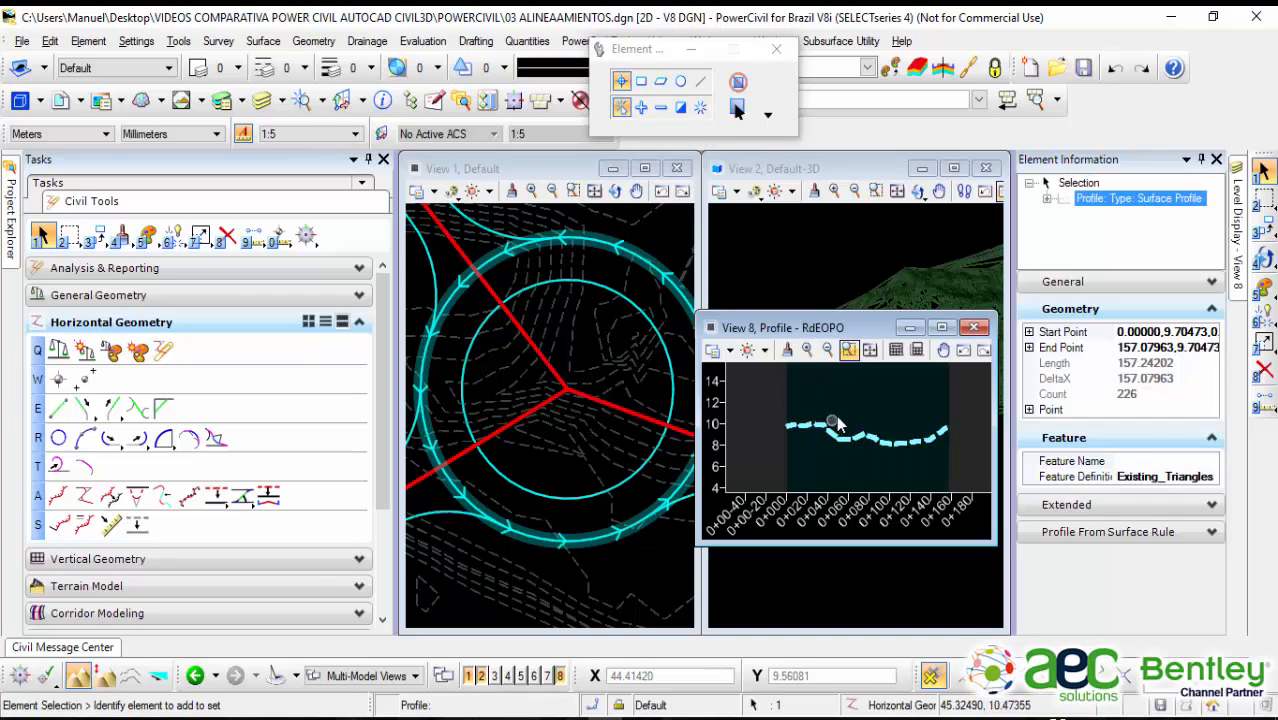
left_click(847, 405)
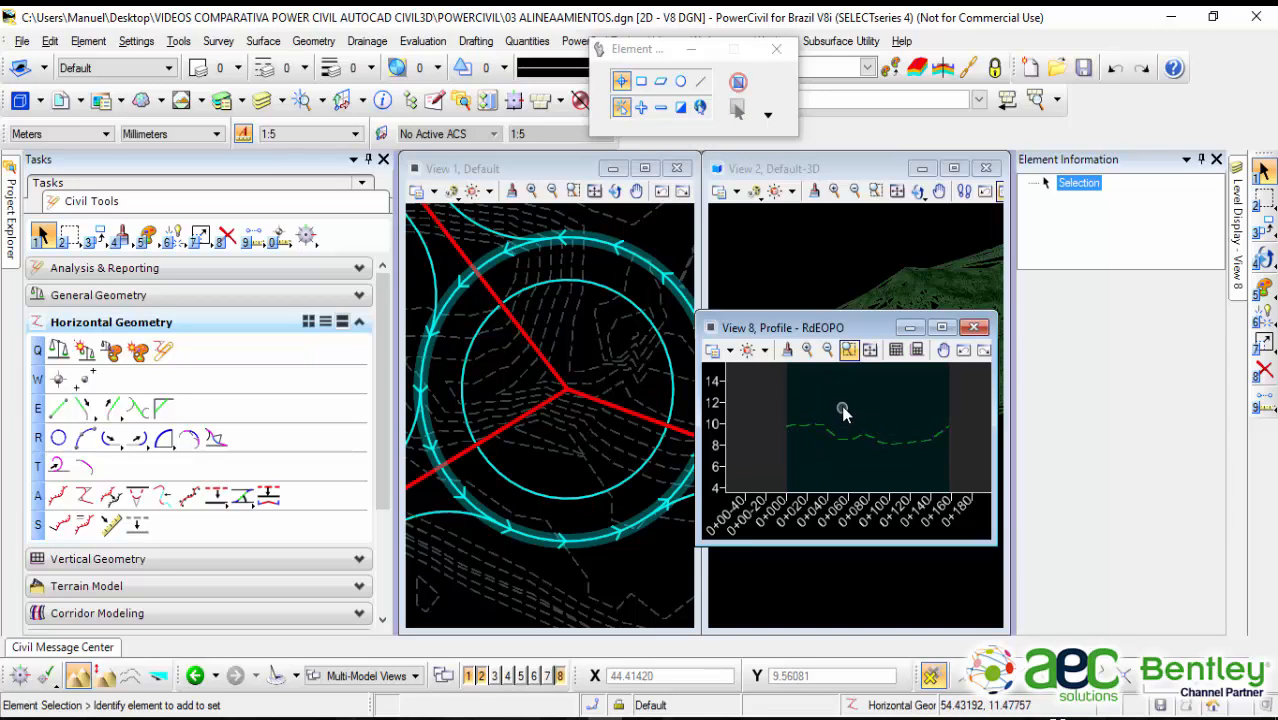
left_click_drag(835, 335, 862, 323)
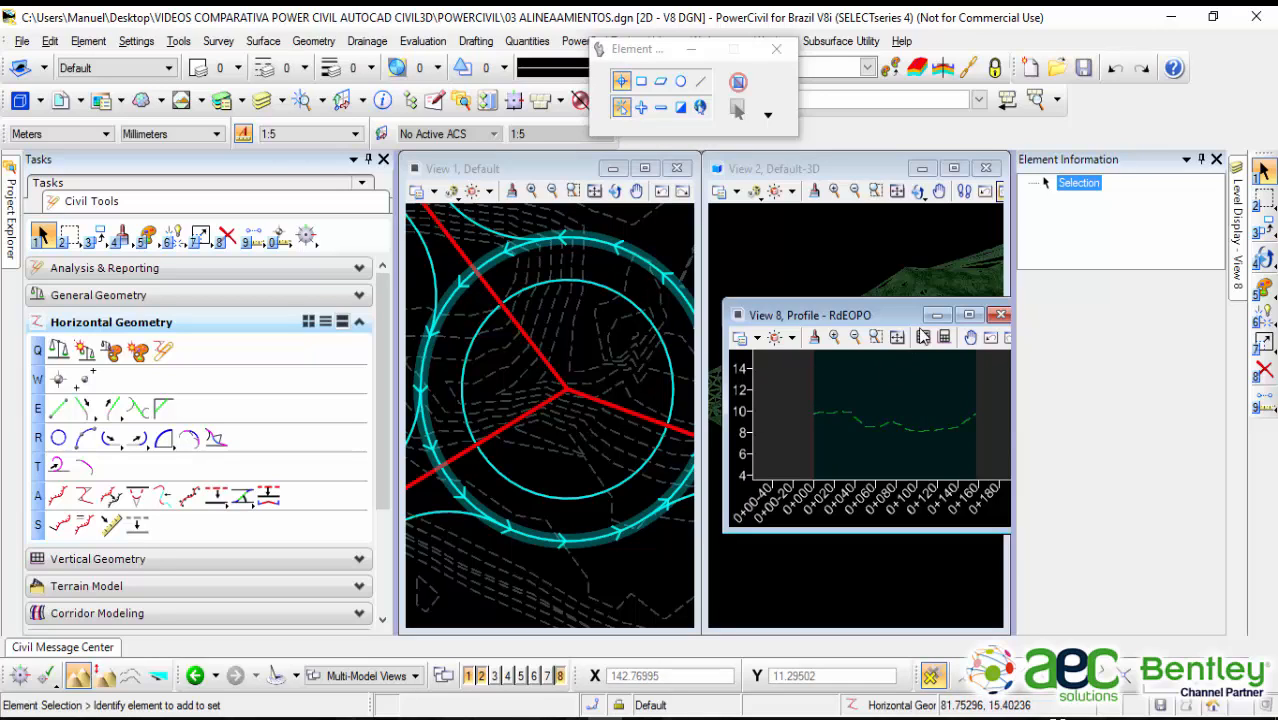
Step: Maximize the profile view, check the file's model list and examine the whole terrain profile
left_click(969, 315)
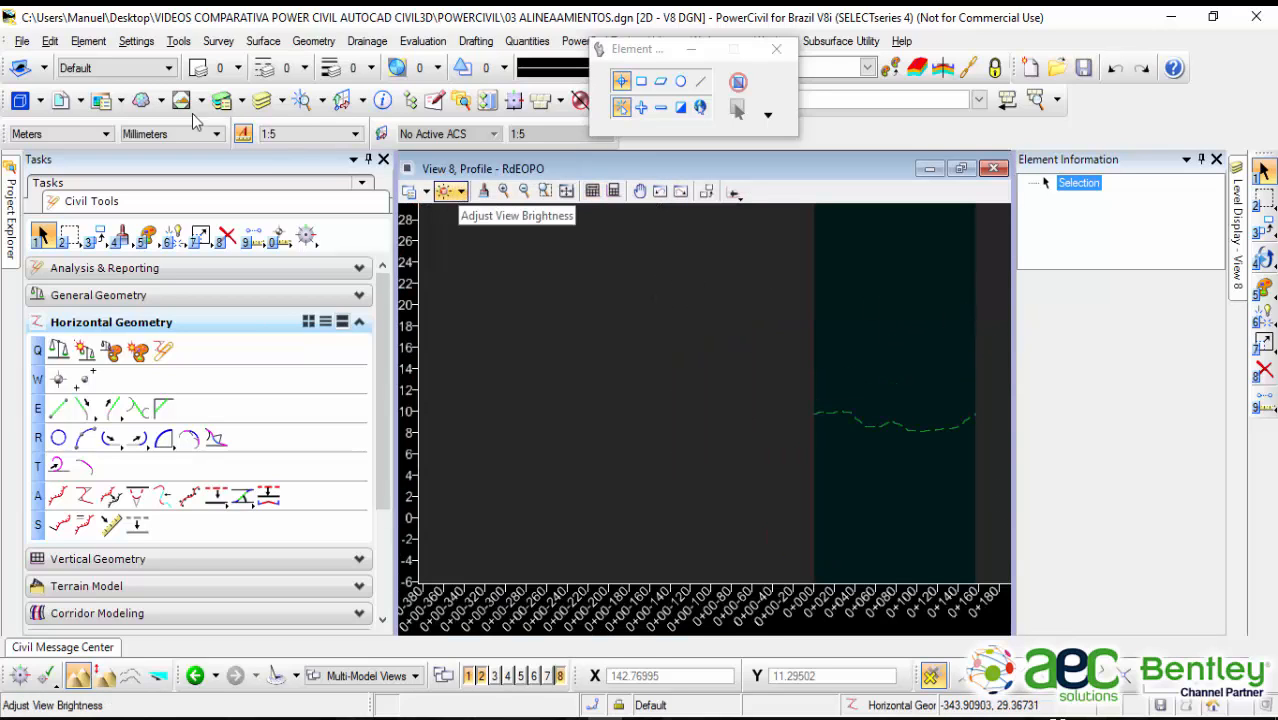
left_click(40, 101)
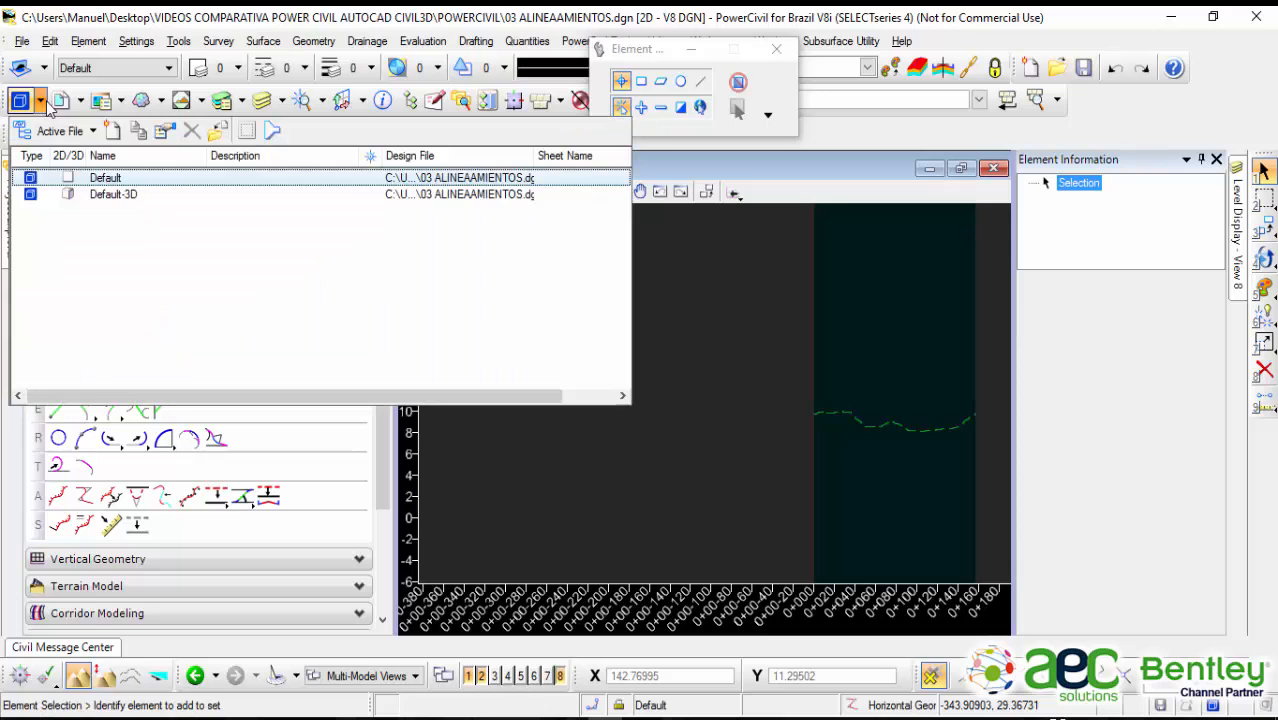
left_click(716, 246)
scroll(834, 309, "up", 2)
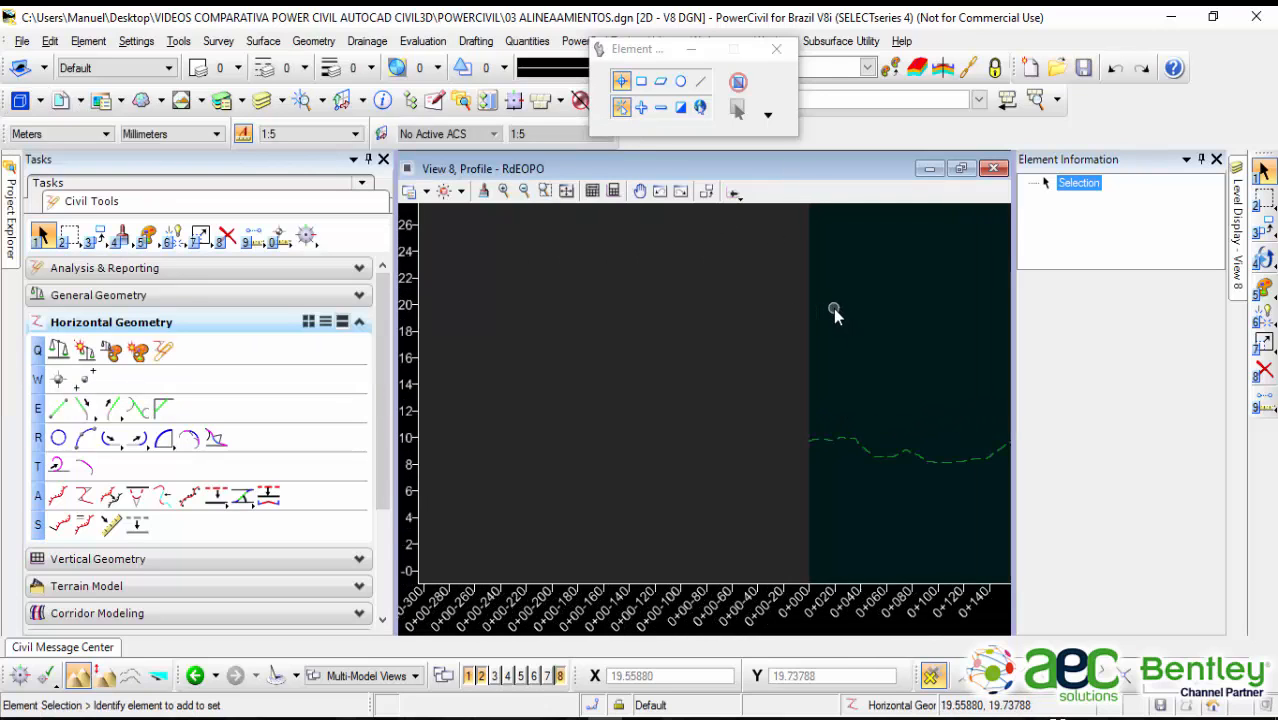
middle_click_drag(834, 309, 682, 319)
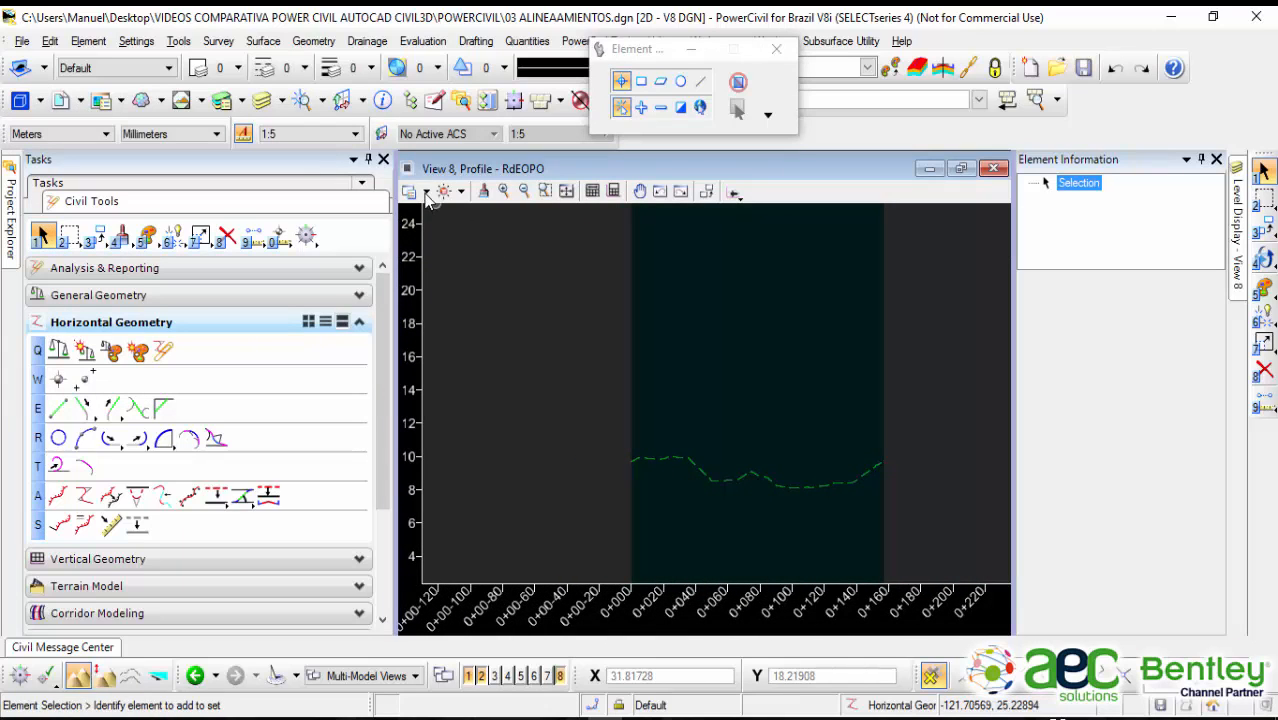
right_click(703, 320)
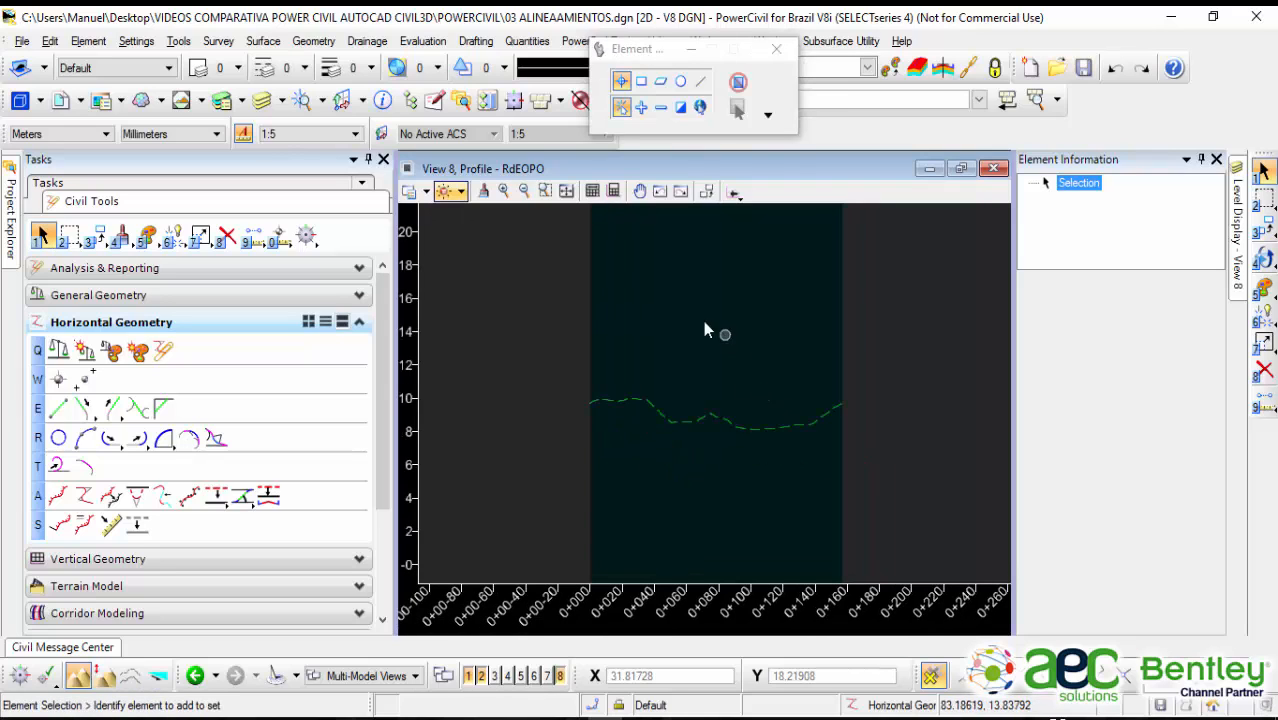
Step: Set the profile view's vertical exaggeration to 1
left_click(426, 192)
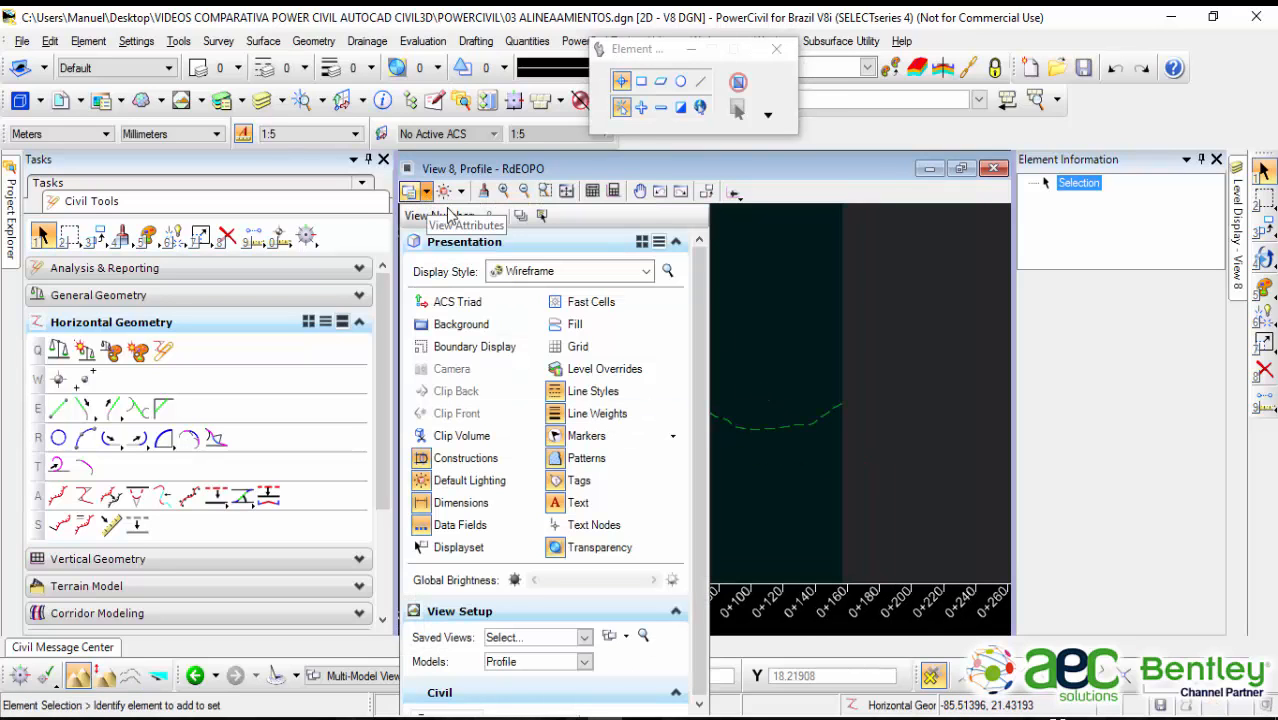
left_click(677, 691)
left_click(694, 614)
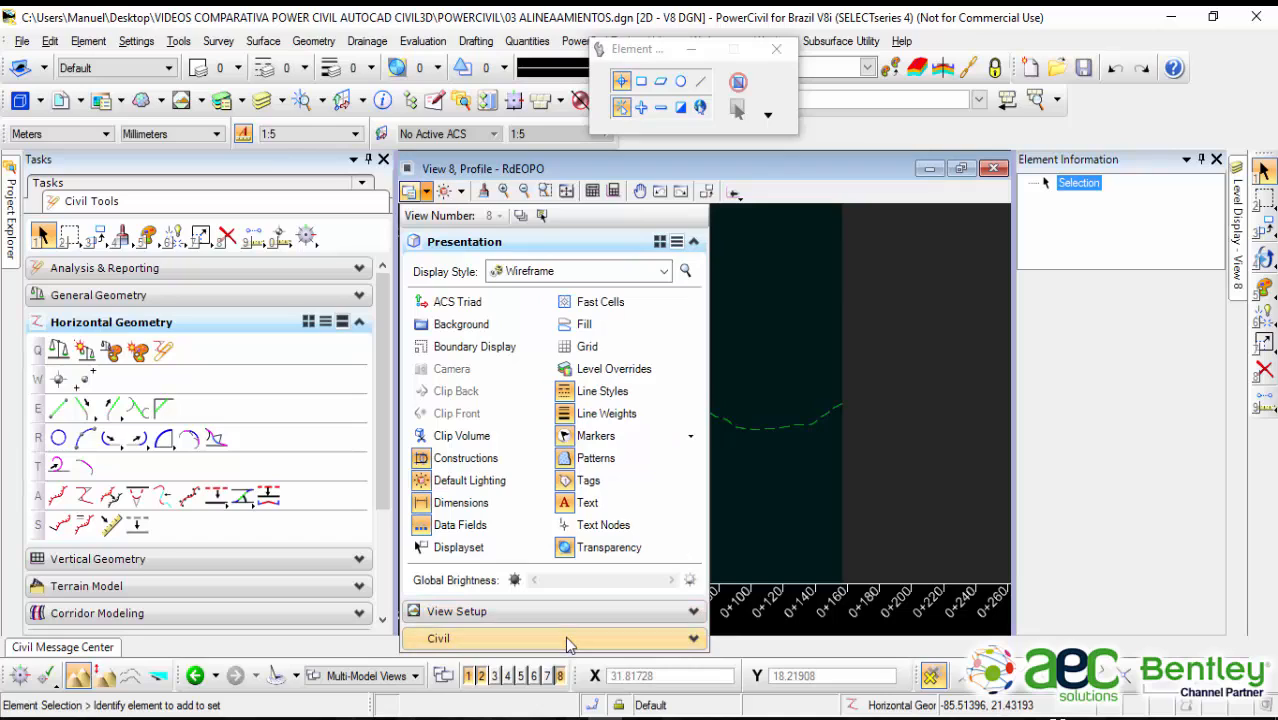
left_click(565, 636)
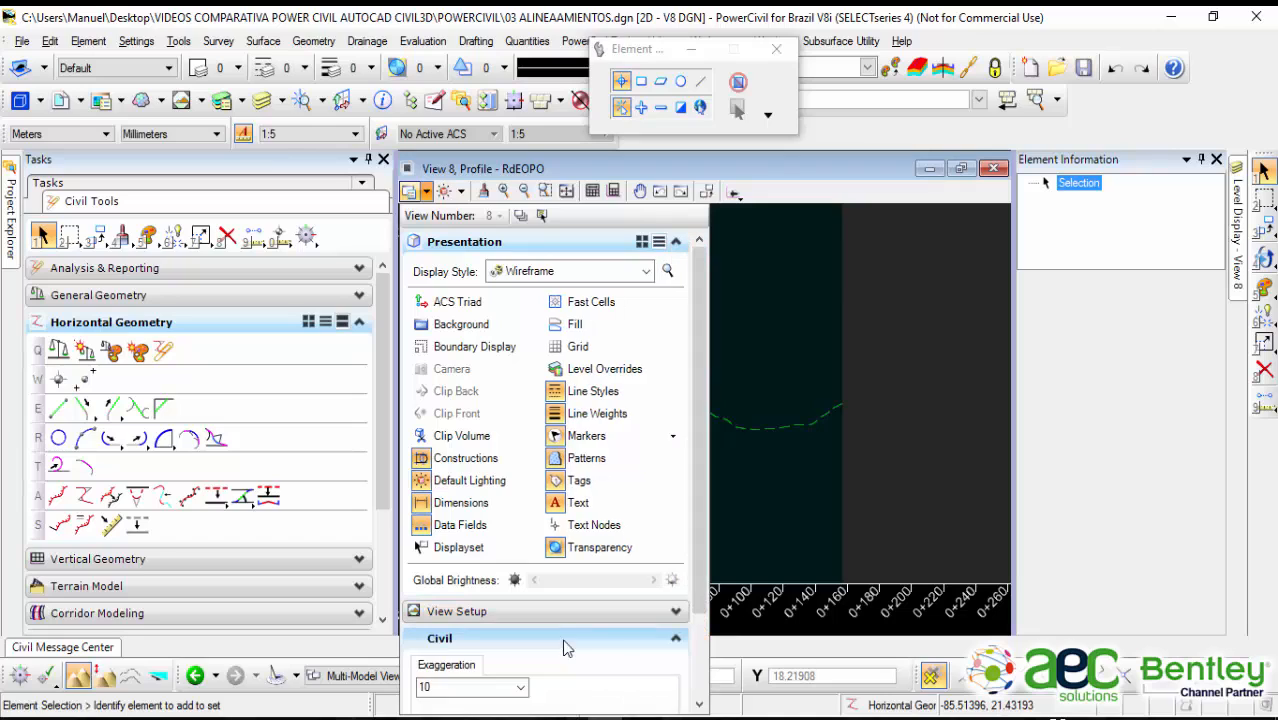
left_click(521, 690)
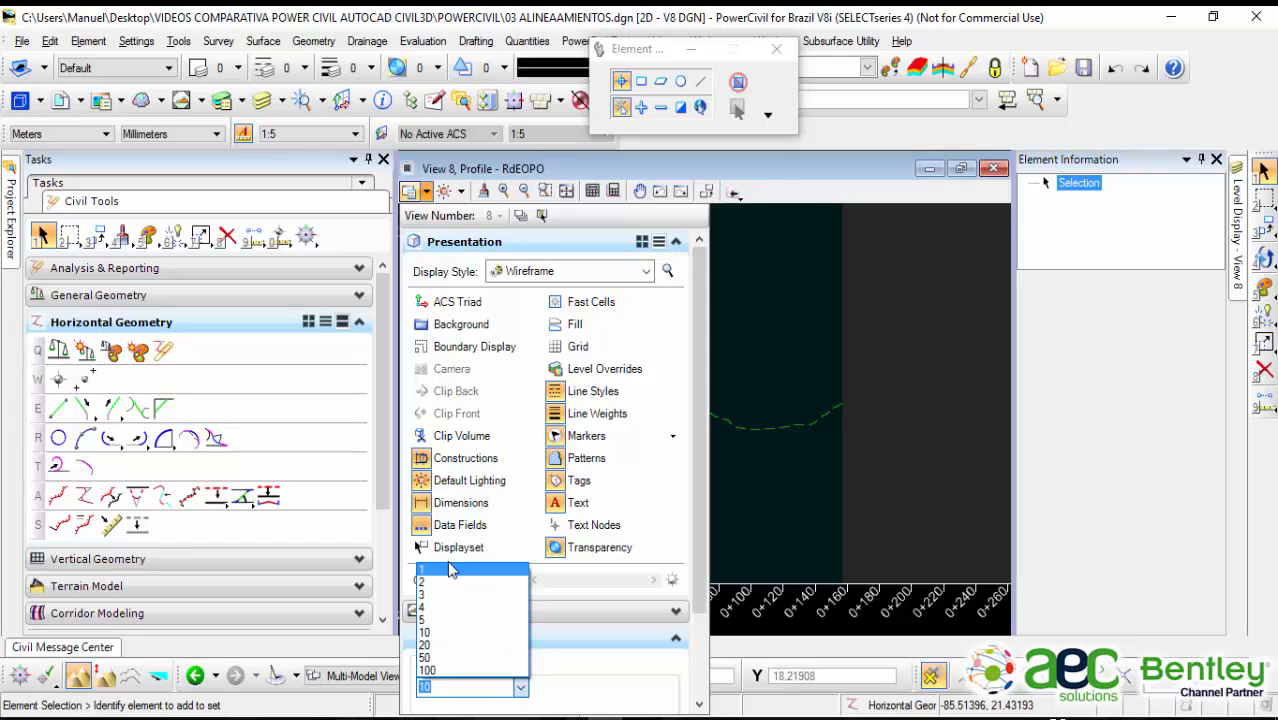
left_click(449, 563)
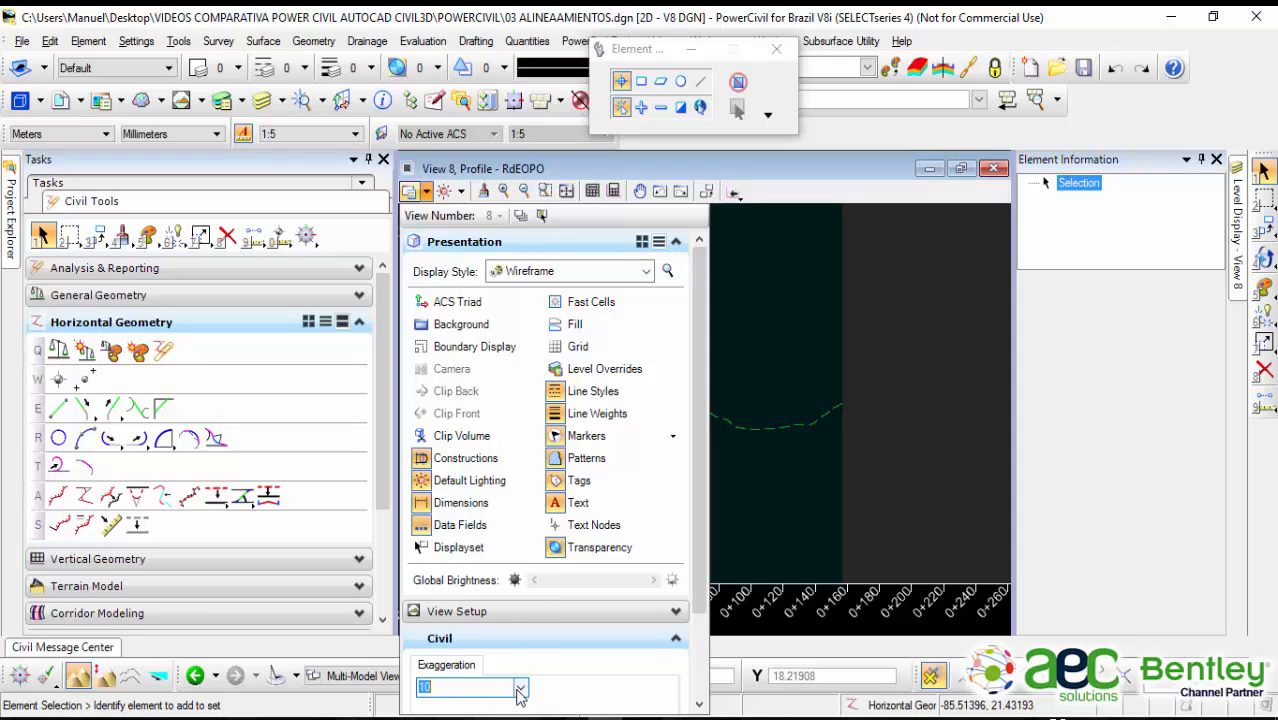
left_click(521, 687)
left_click(437, 581)
scroll(662, 404, "down", 1)
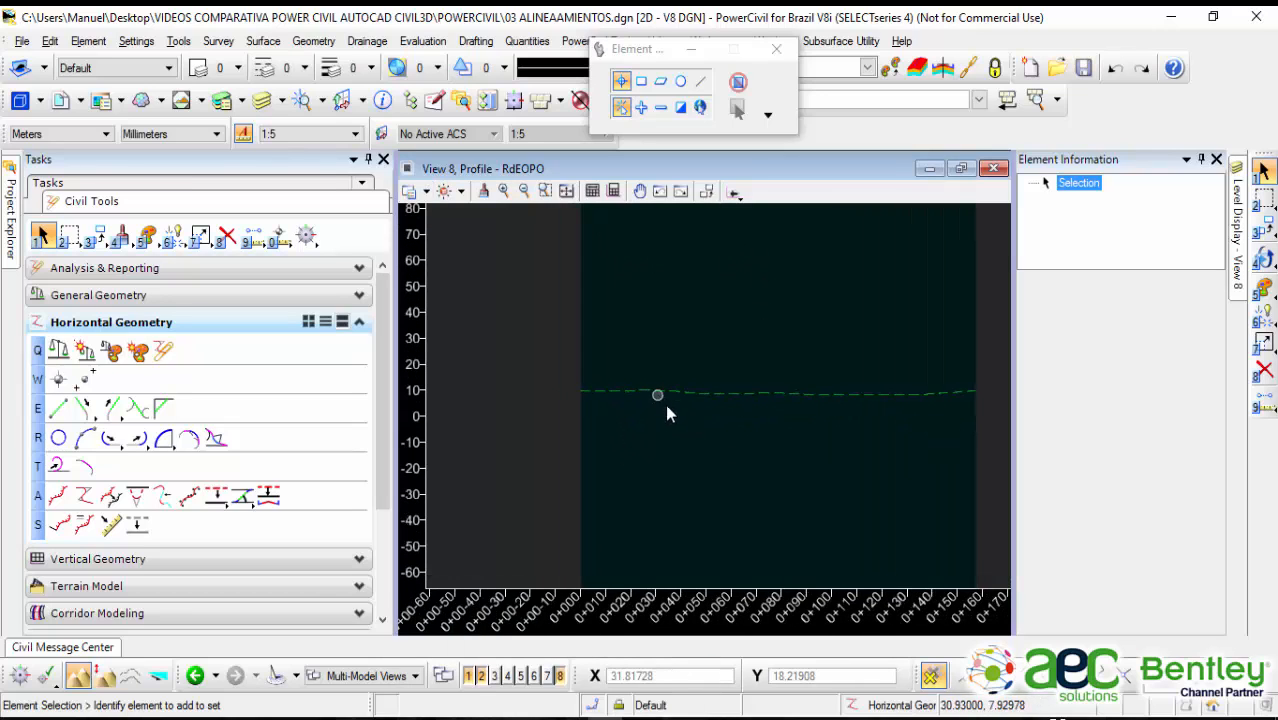
middle_click_drag(746, 446, 693, 461)
scroll(693, 461, "down", 1)
scroll(693, 463, "up", 1)
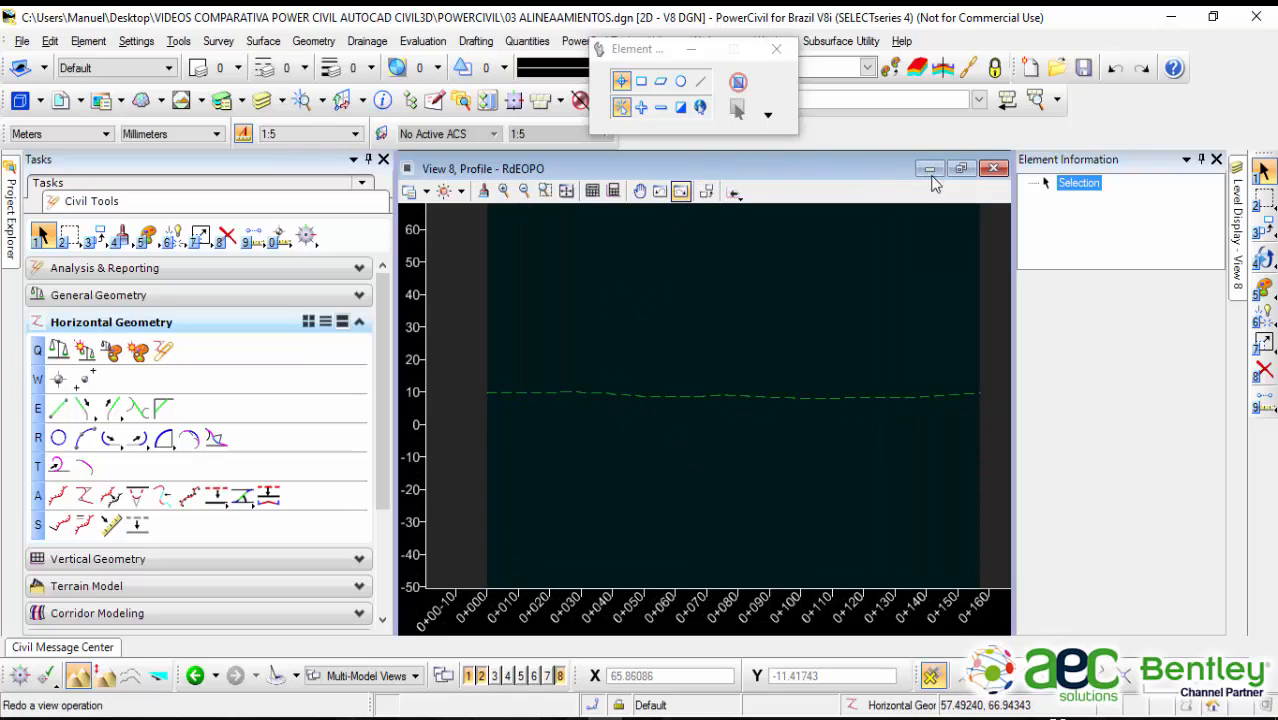
Step: Restore the profile view to a floating window and frame the full outer circle profile in it
left_click(961, 168)
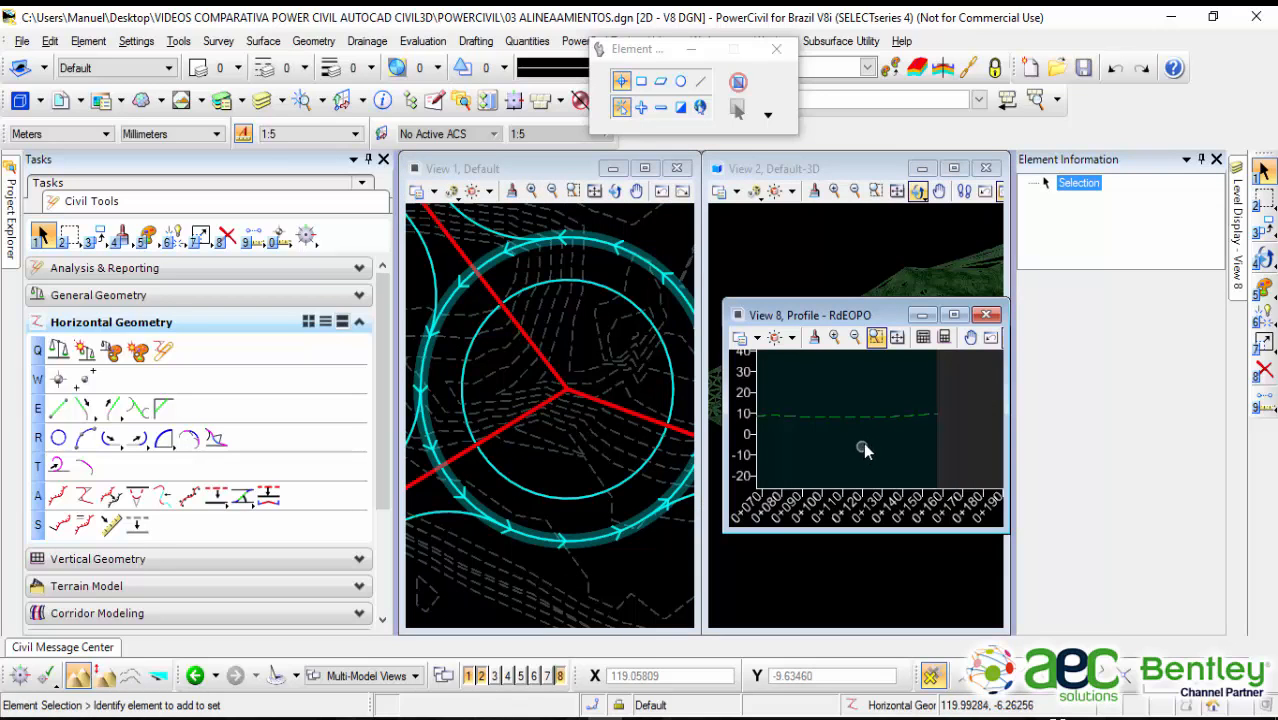
middle_click_drag(863, 442, 847, 431)
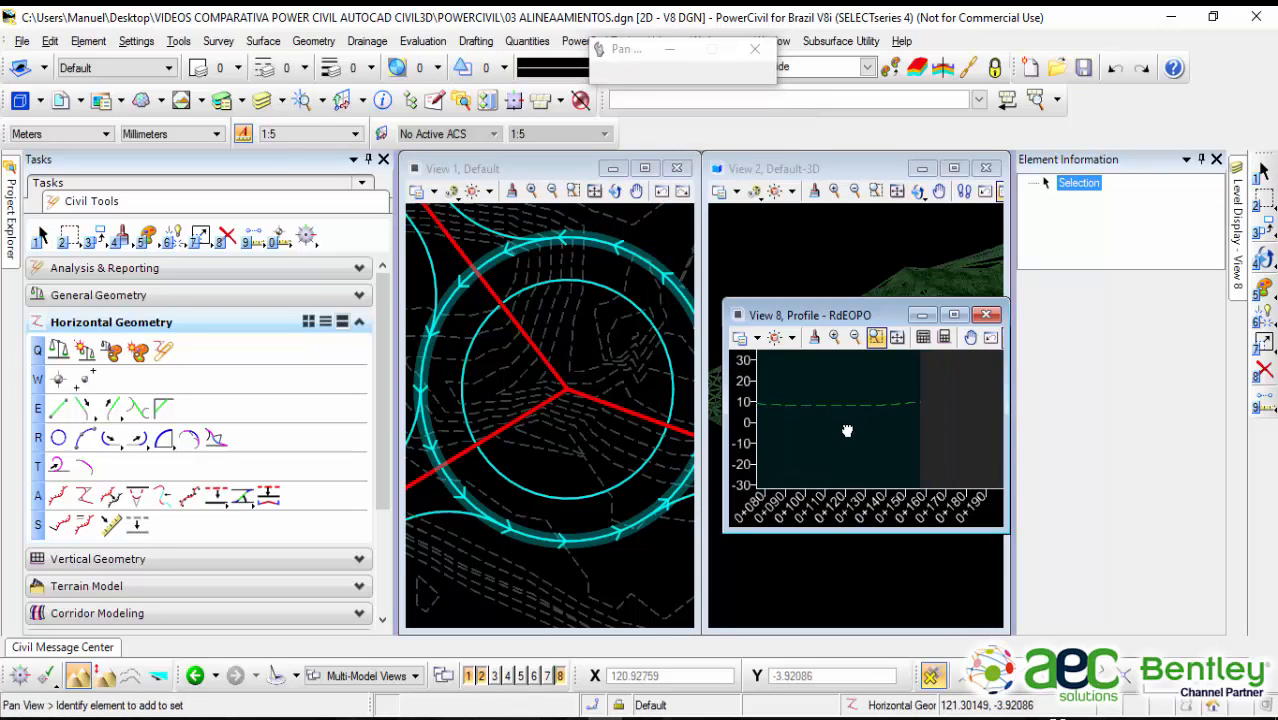
scroll(847, 431, "down", 4)
right_click(831, 433)
scroll(928, 426, "down", 1)
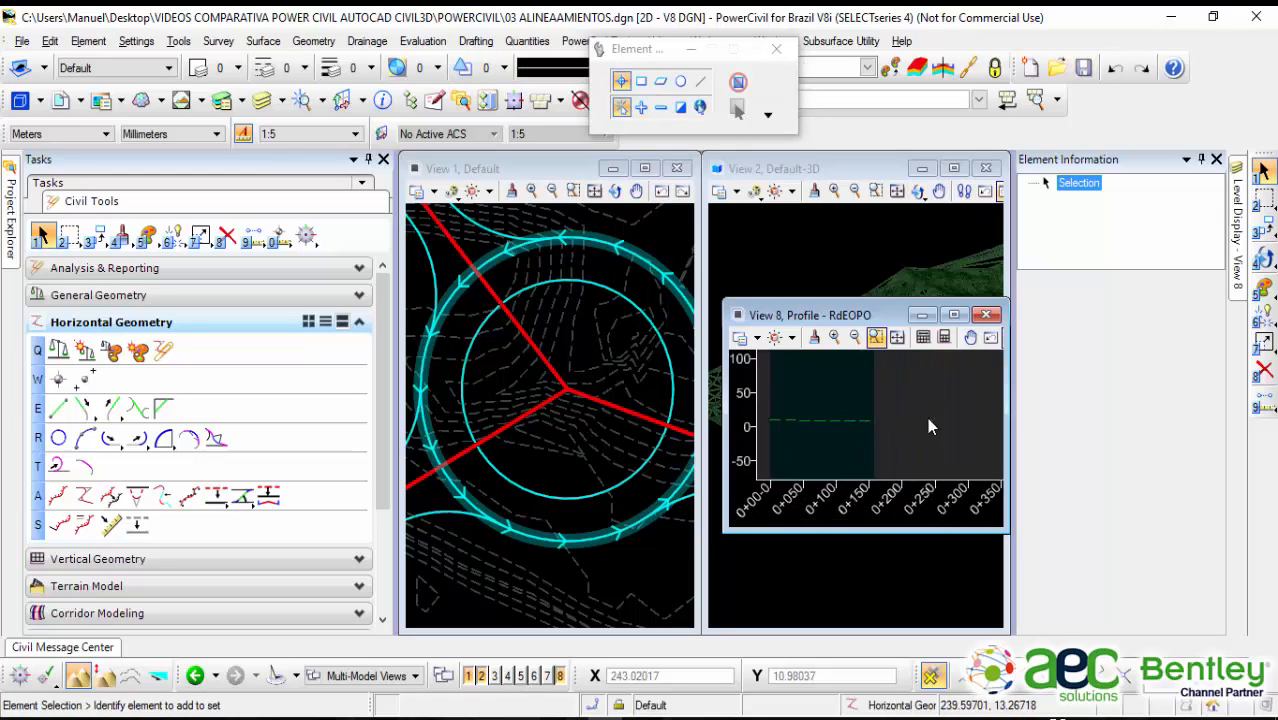
scroll(927, 417, "down", 1)
scroll(818, 432, "up", 1)
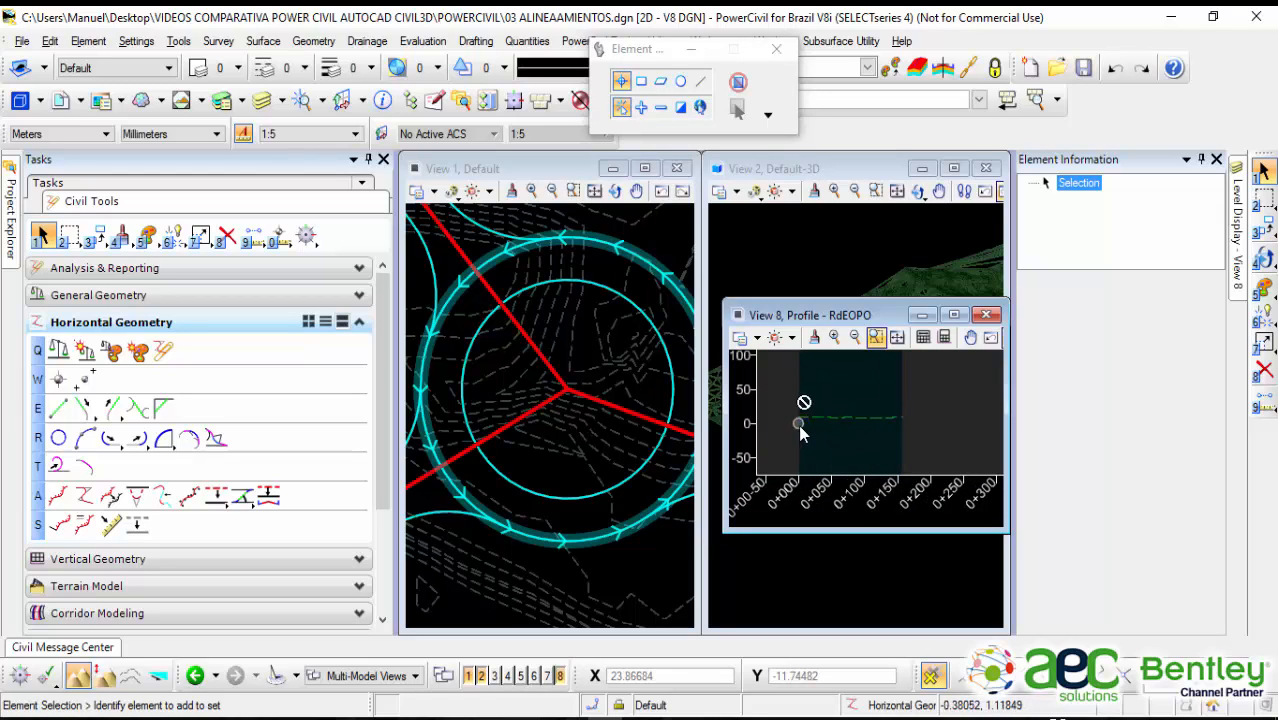
scroll(798, 424, "up", 1)
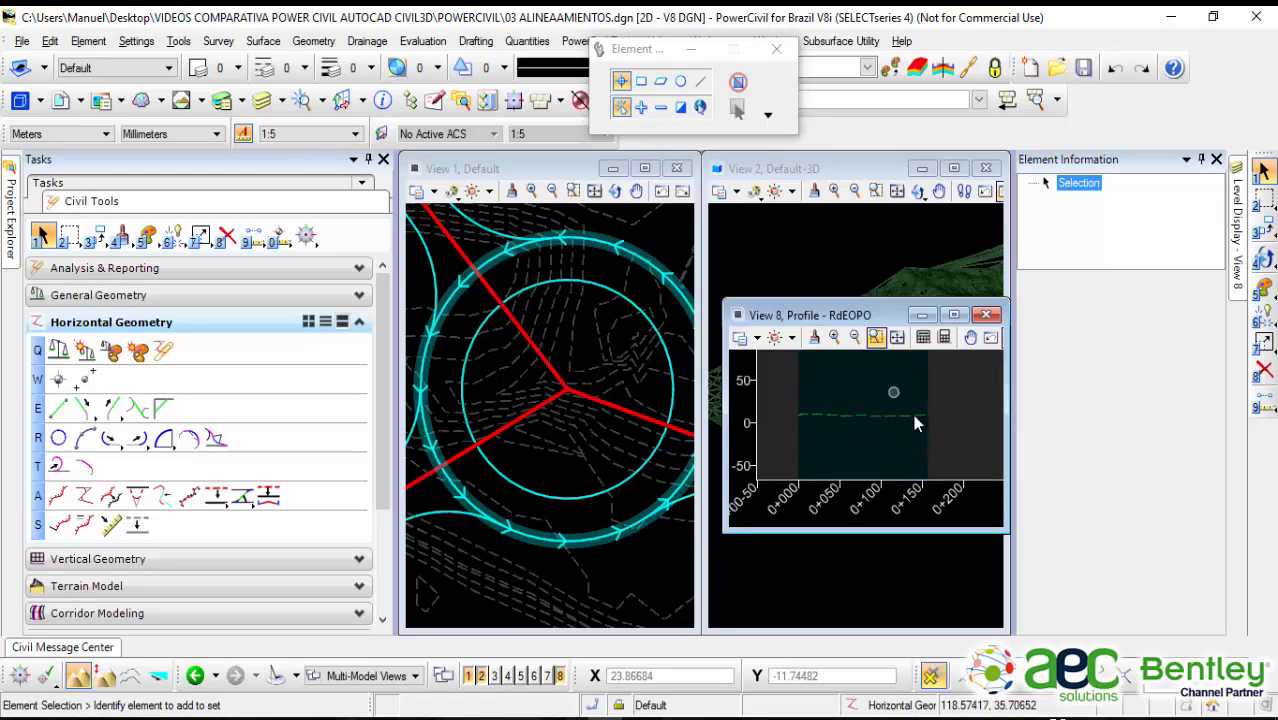
scroll(846, 430, "up", 1)
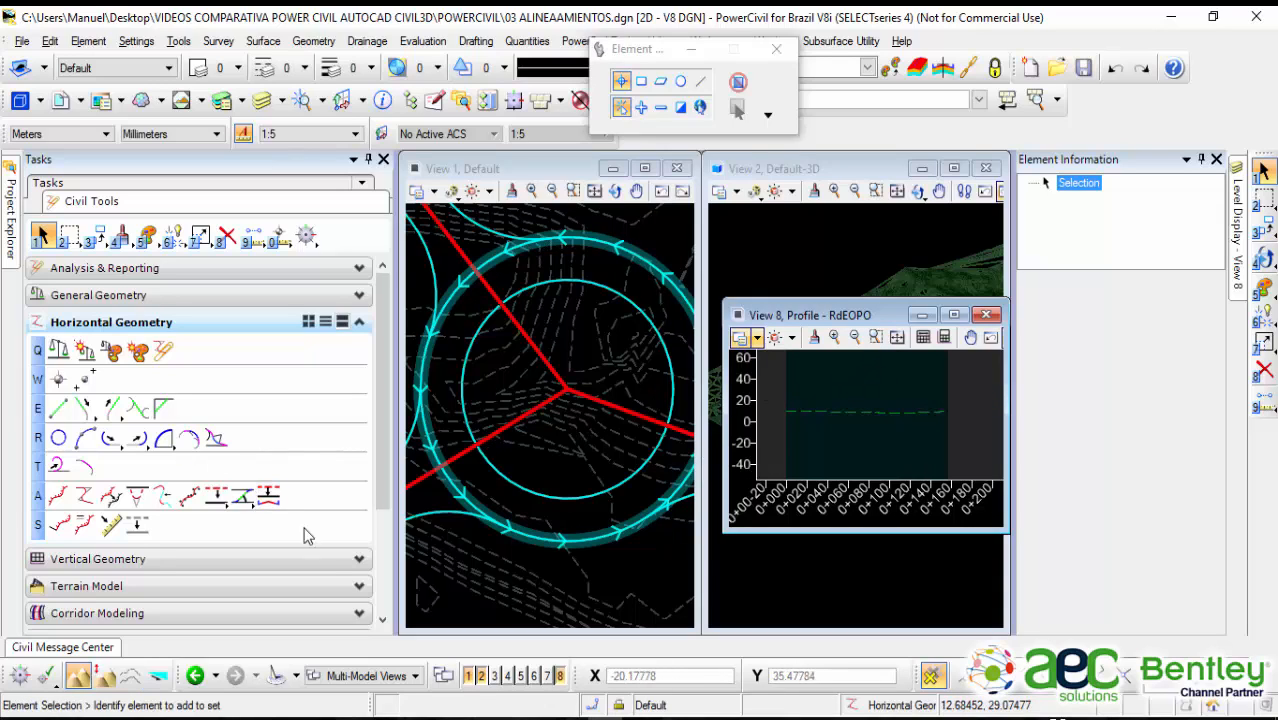
Step: Show the Vertical Geometry tools, then reposition and widen the profile window so its full view tools are accessible
left_click(324, 559)
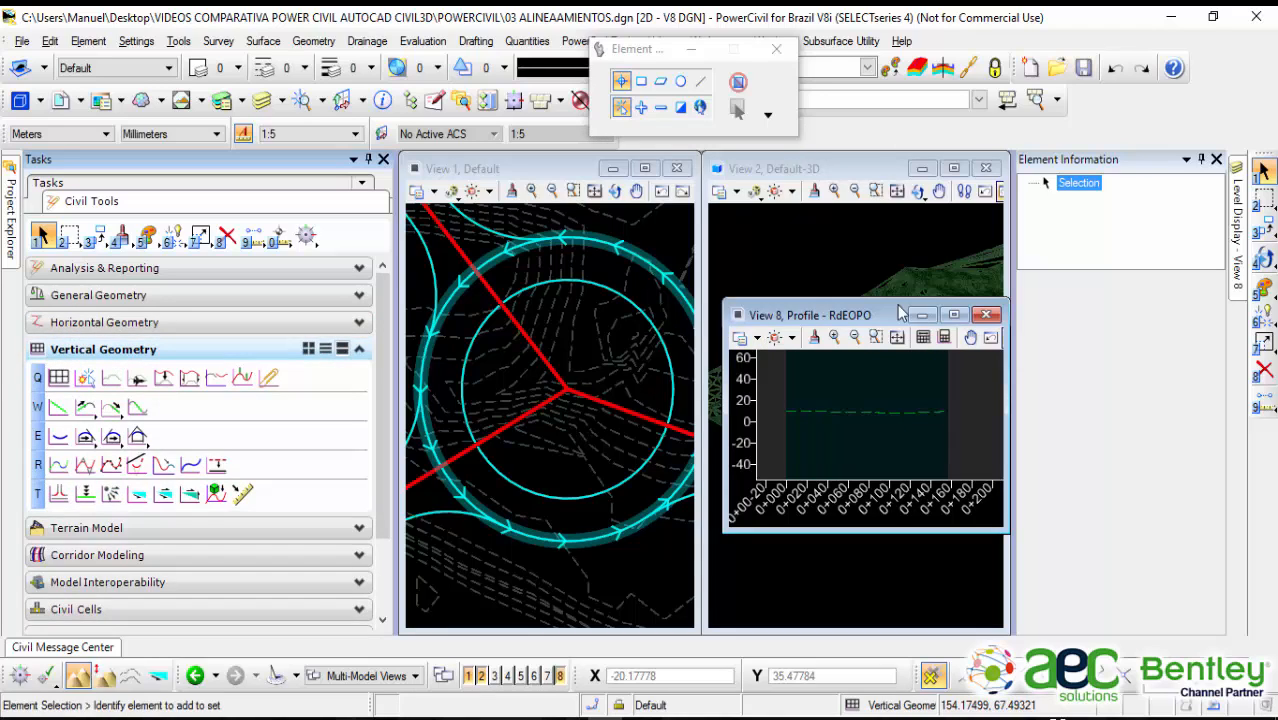
left_click_drag(873, 318, 751, 287)
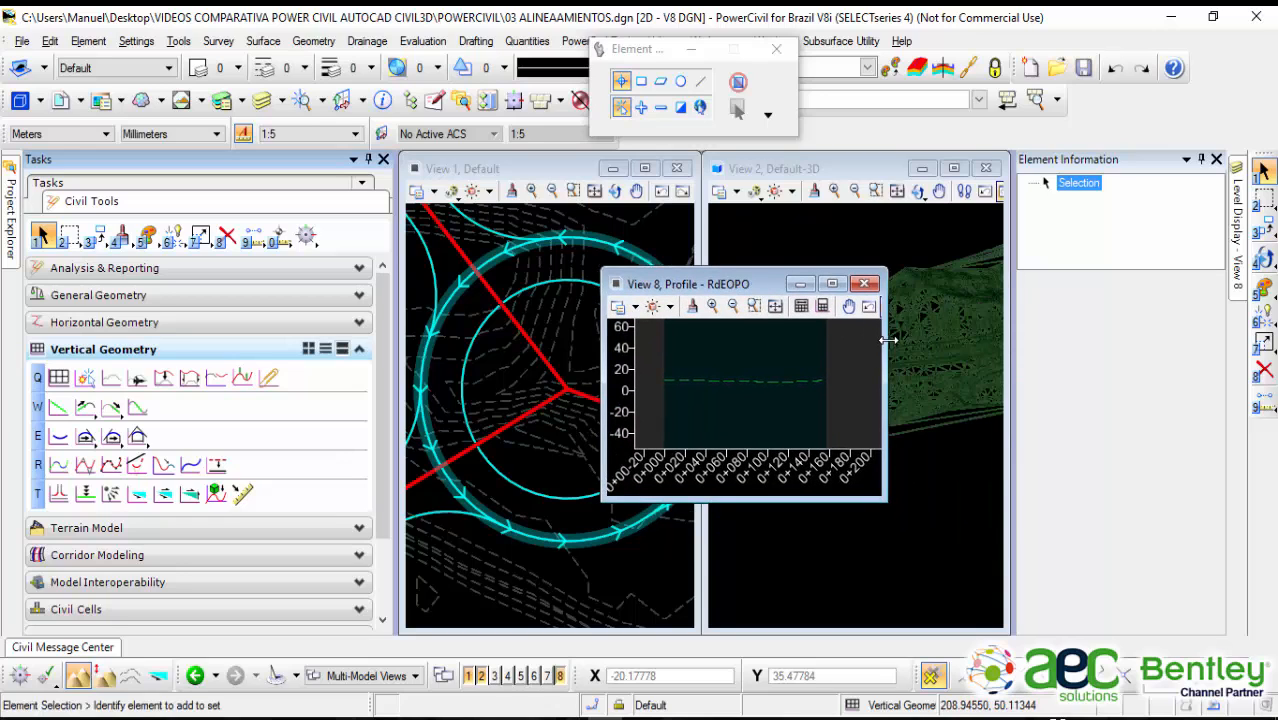
left_click_drag(890, 343, 1012, 343)
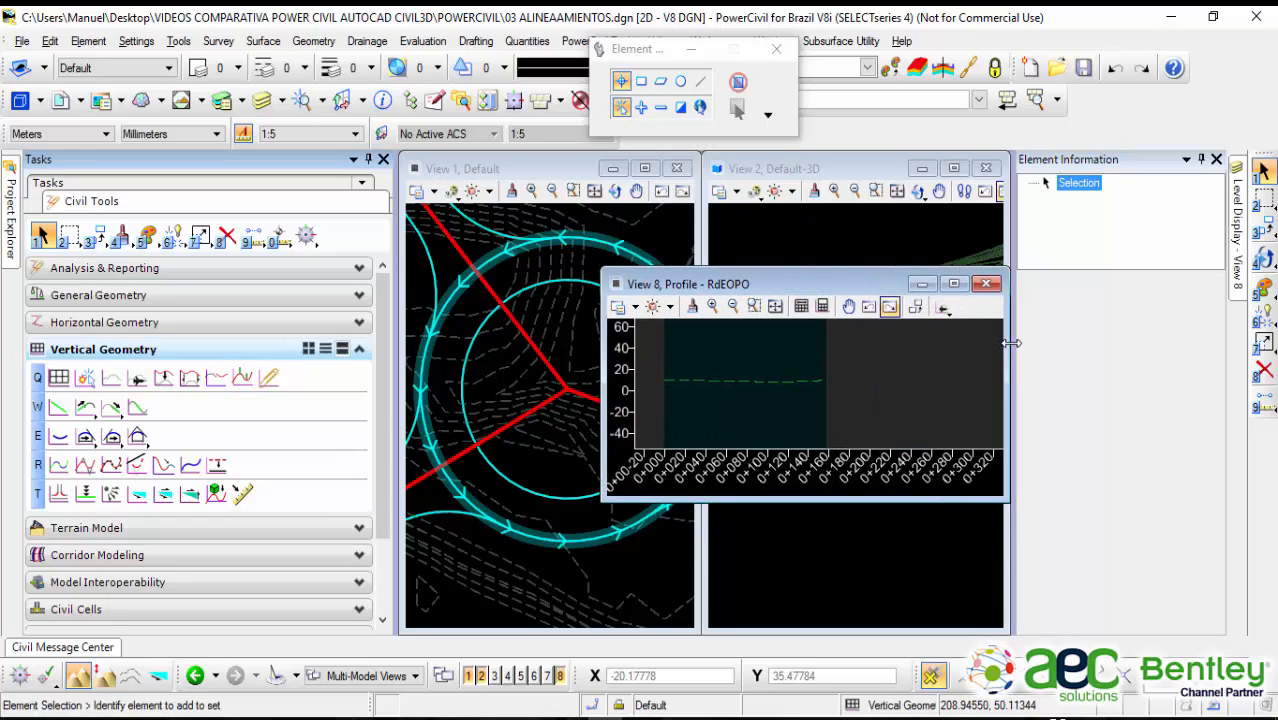
Step: Review the profile creation tools offered in the profile view and dismiss the Quick Profile From Surface settings
left_click(943, 308)
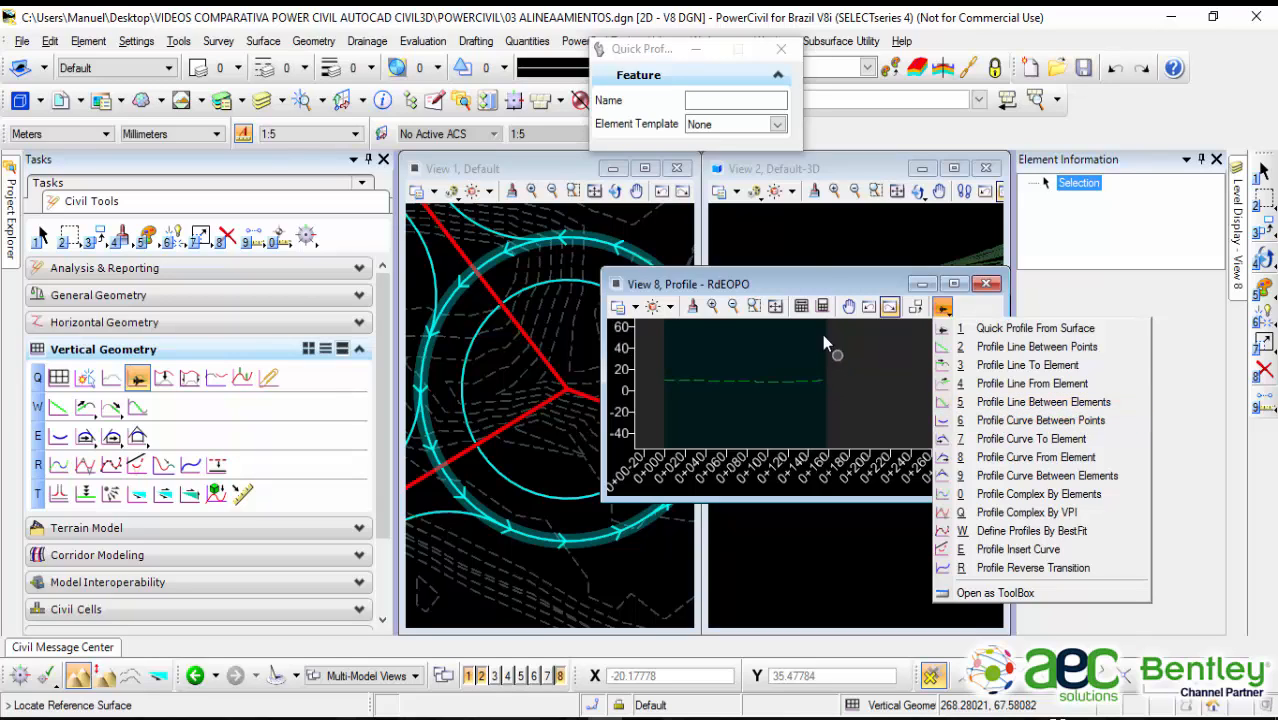
left_click(816, 279)
left_click(781, 48)
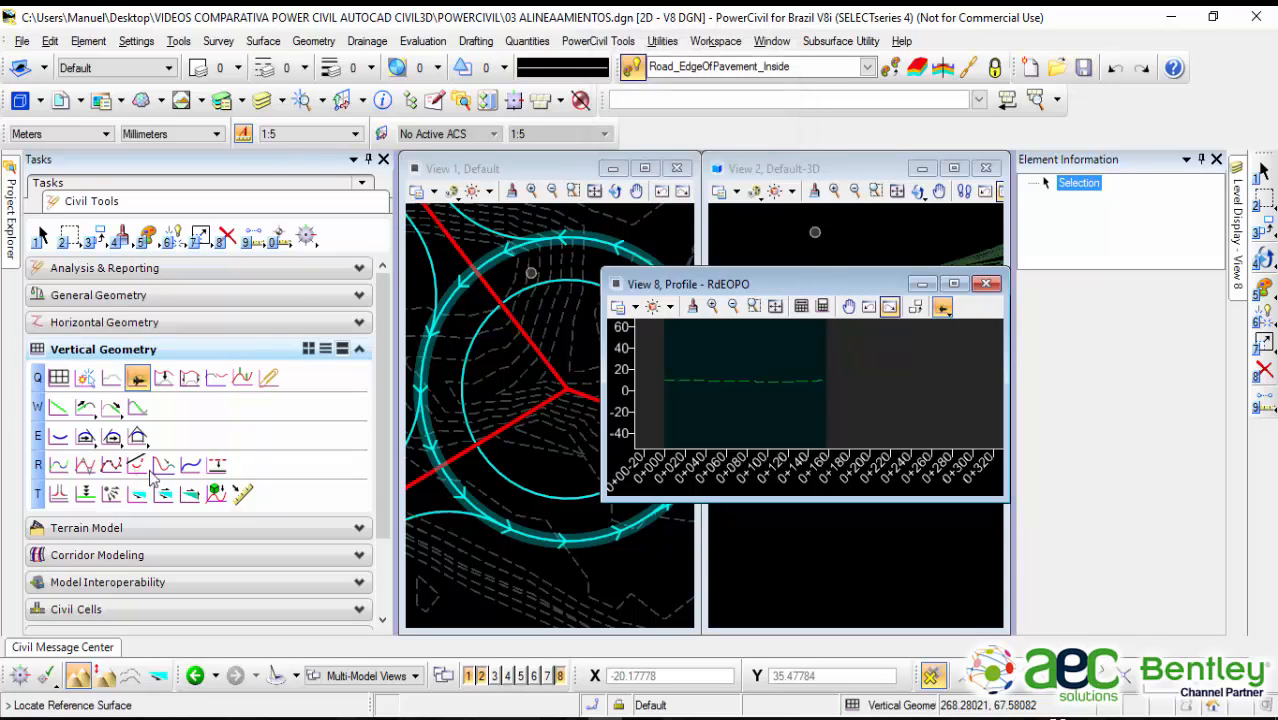
Step: Start a profile line between points for the outer circle and move its settings window clear of the profile view
left_click(58, 408)
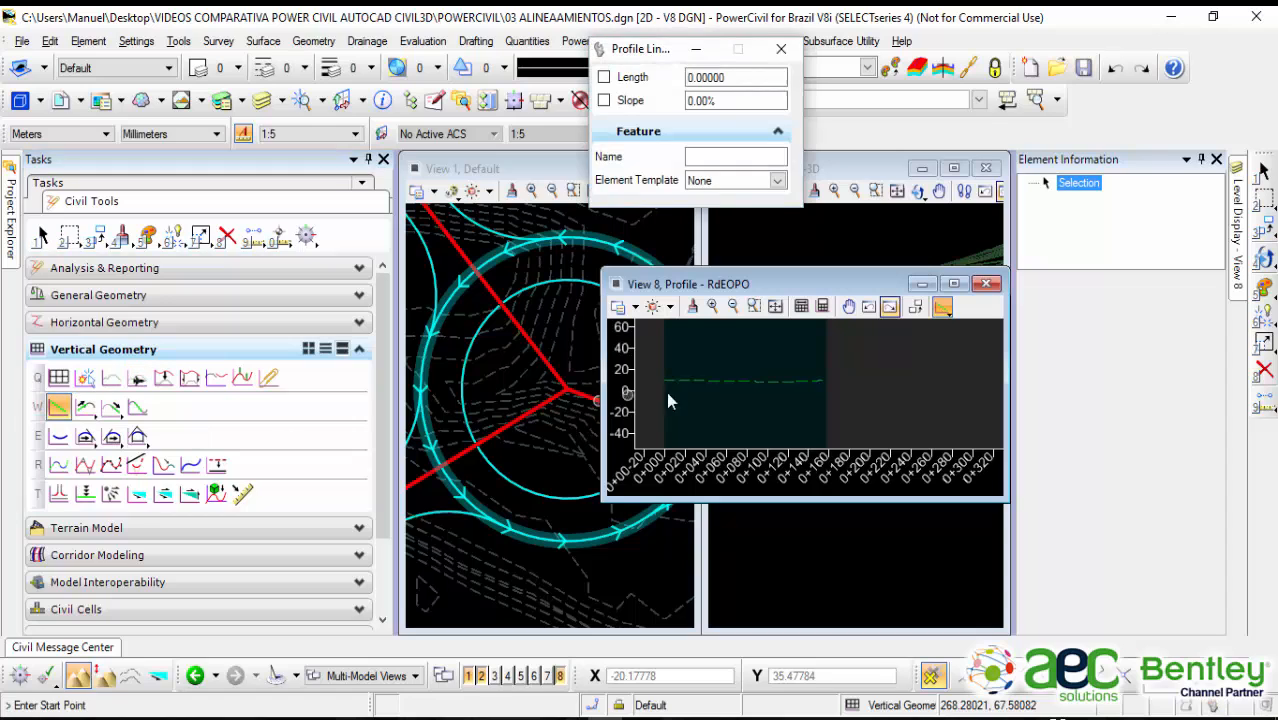
scroll(767, 340, "down", 1)
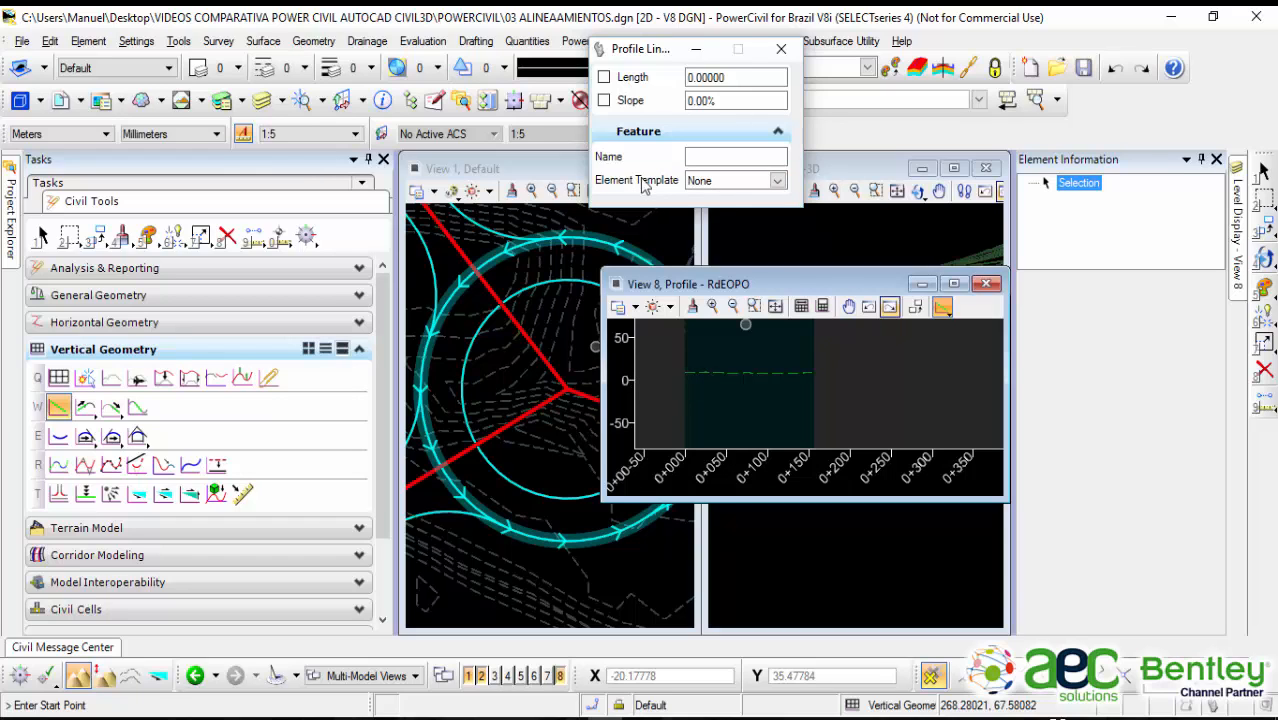
left_click_drag(657, 55, 463, 90)
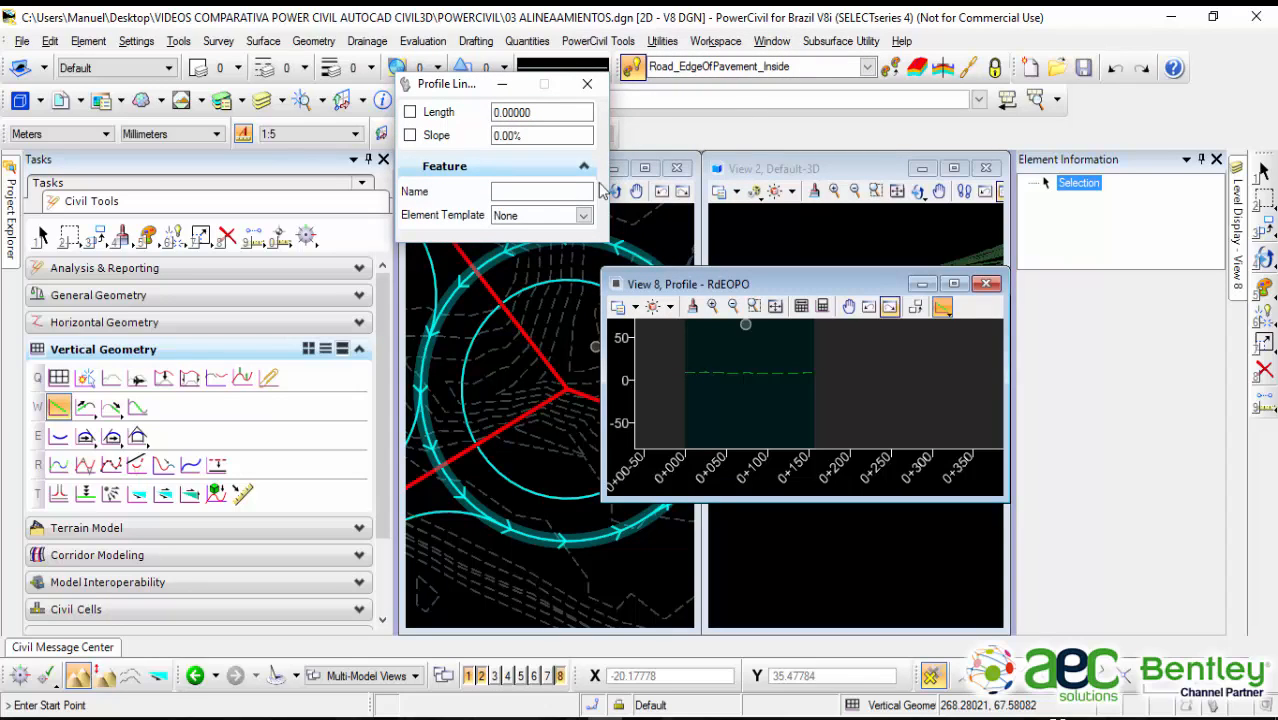
Step: Name the profile line feature RASANTE BORDE EXTERIOR and assign it the Linear\Geom_Centerline element template
left_click(583, 217)
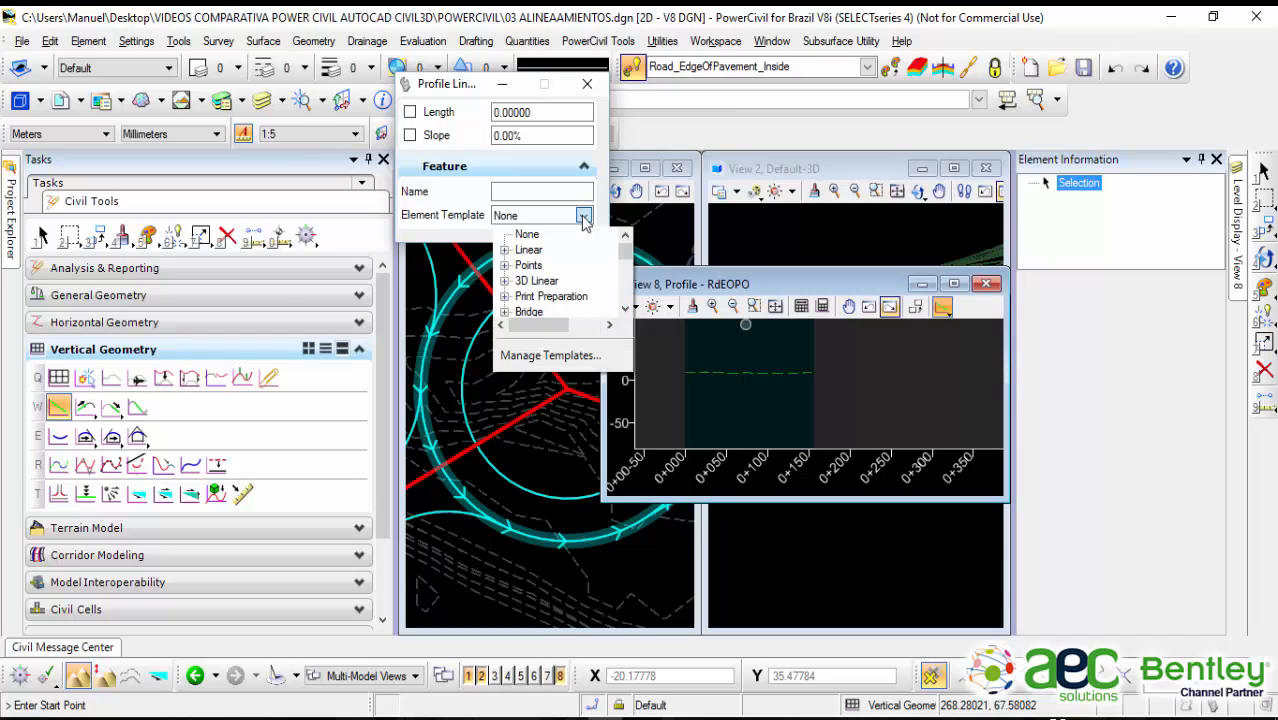
left_click(505, 251)
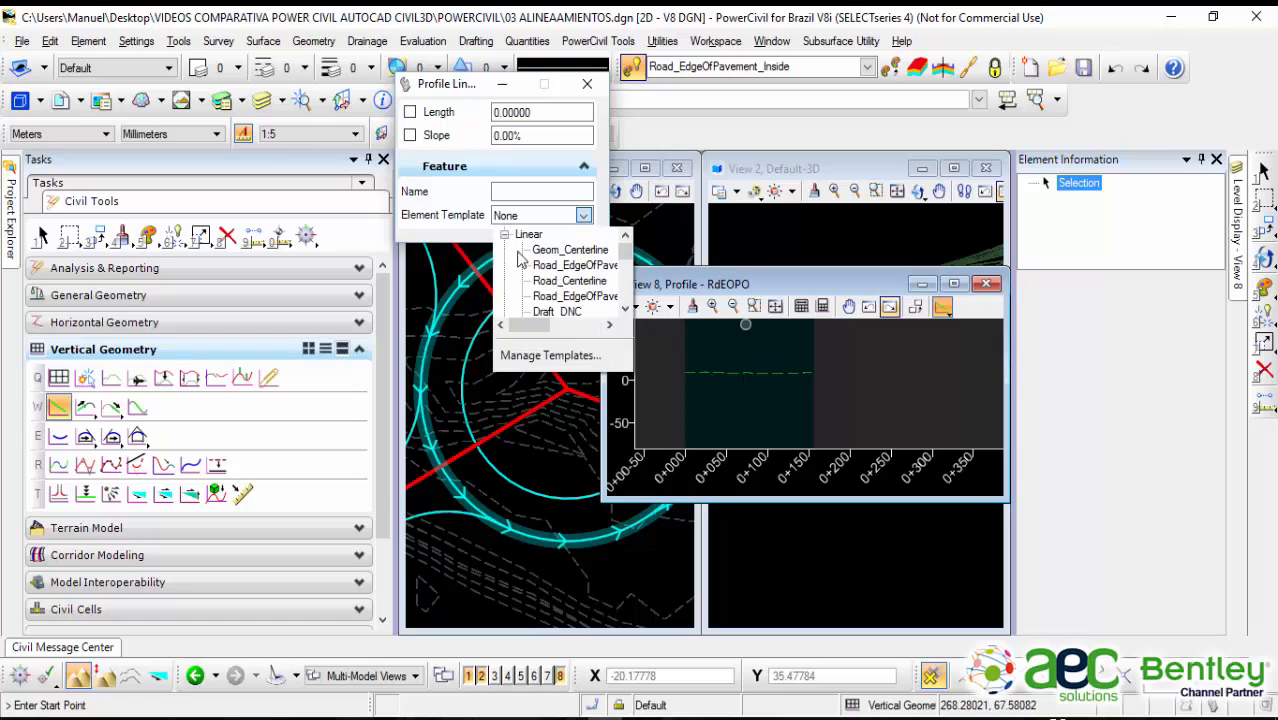
left_click(565, 250)
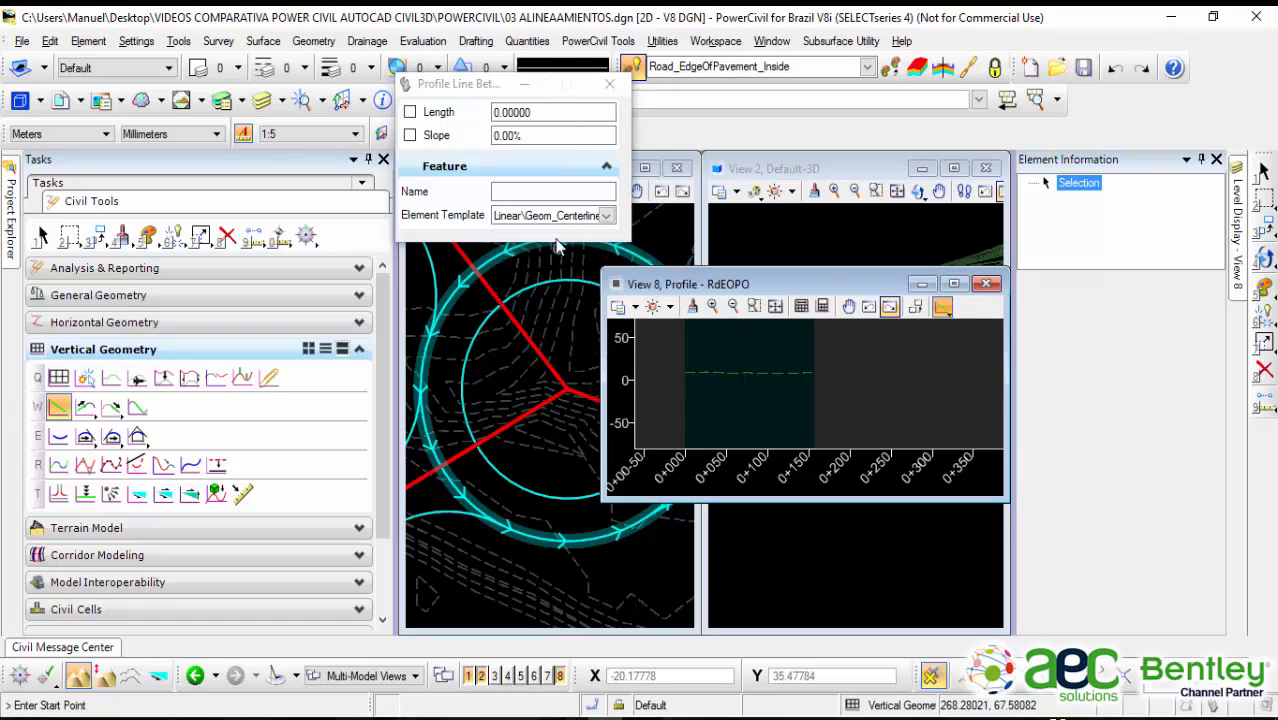
left_click(540, 190)
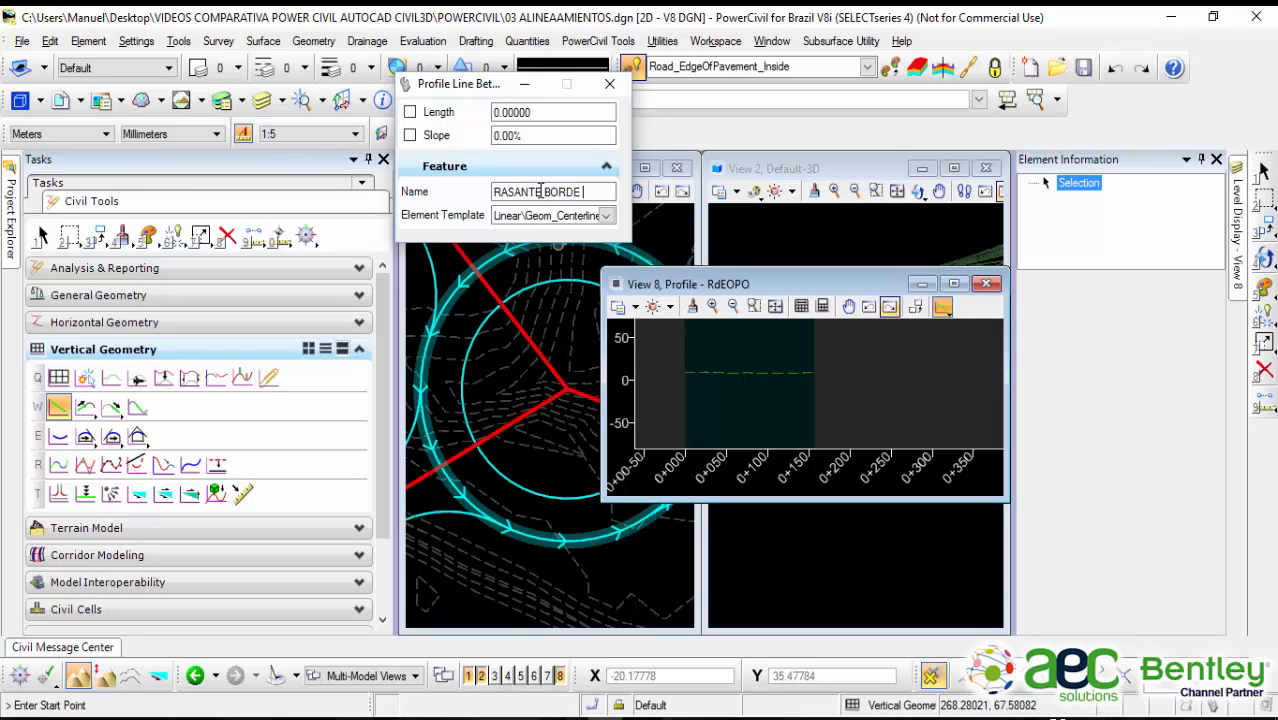
type("RIOR")
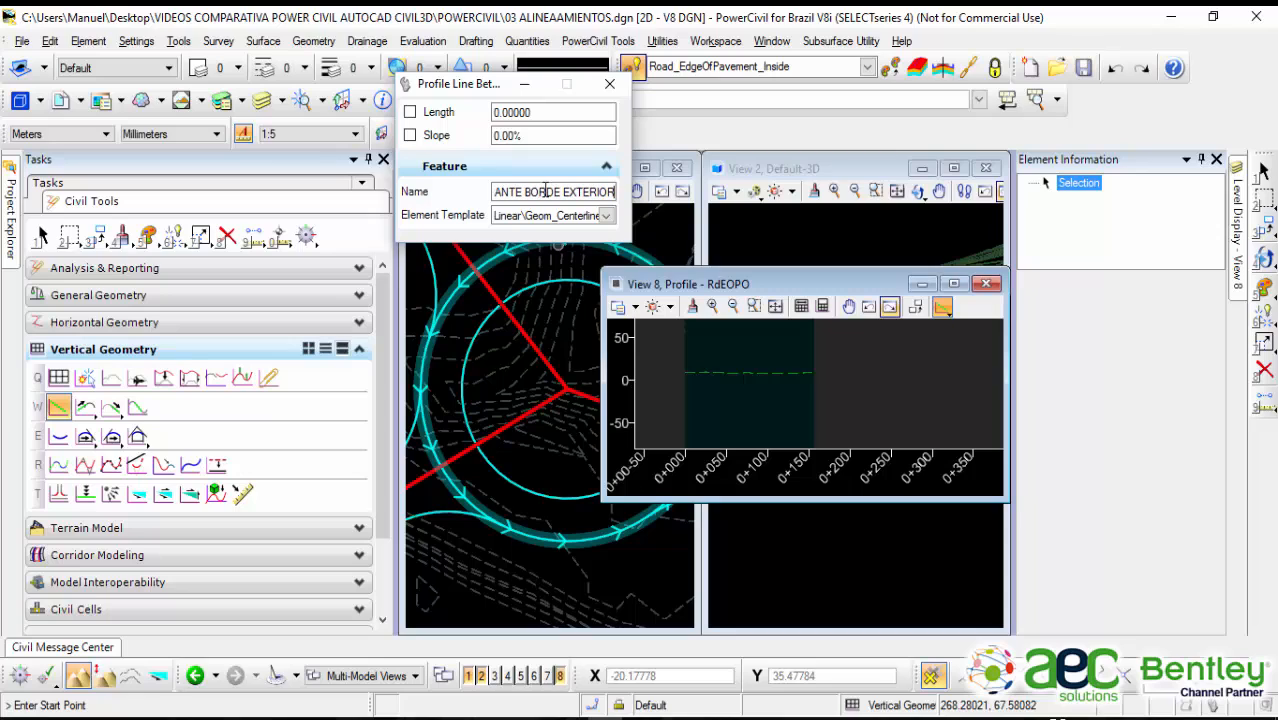
left_click(567, 214)
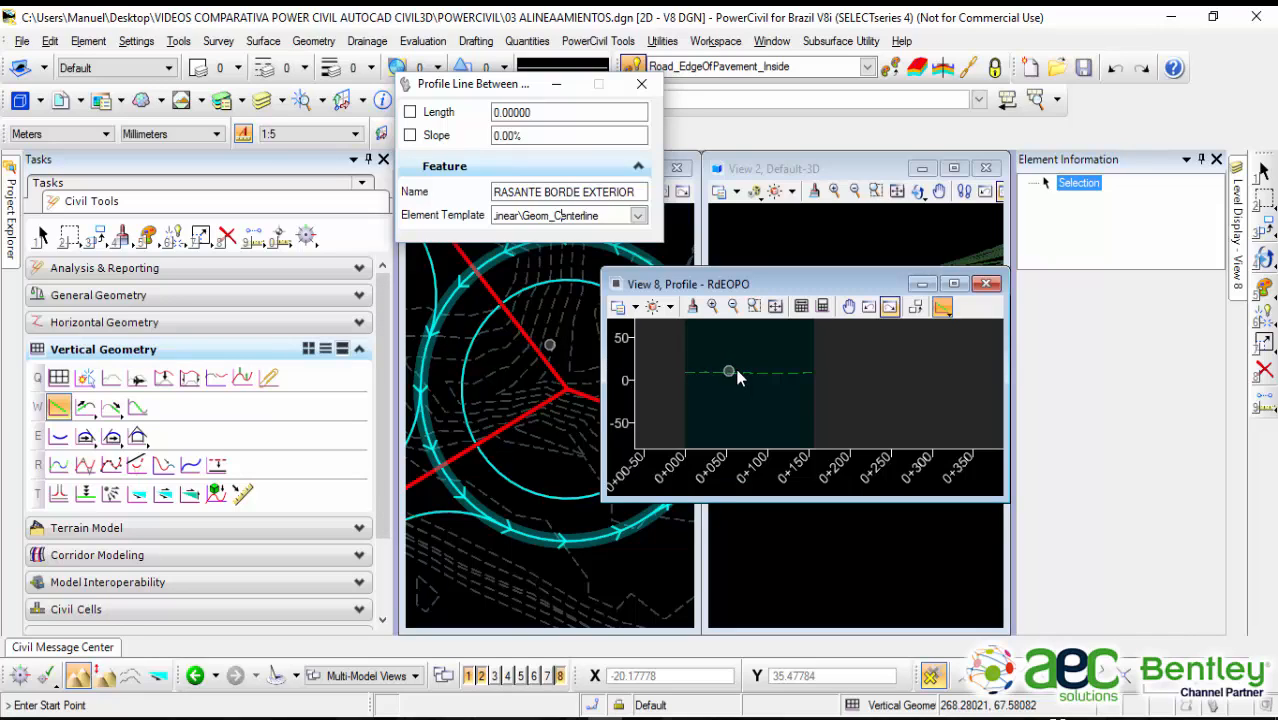
Step: Place the profile line's start point at station 0+000, at an elevation of about 15.6 m
scroll(738, 376, "up", 2)
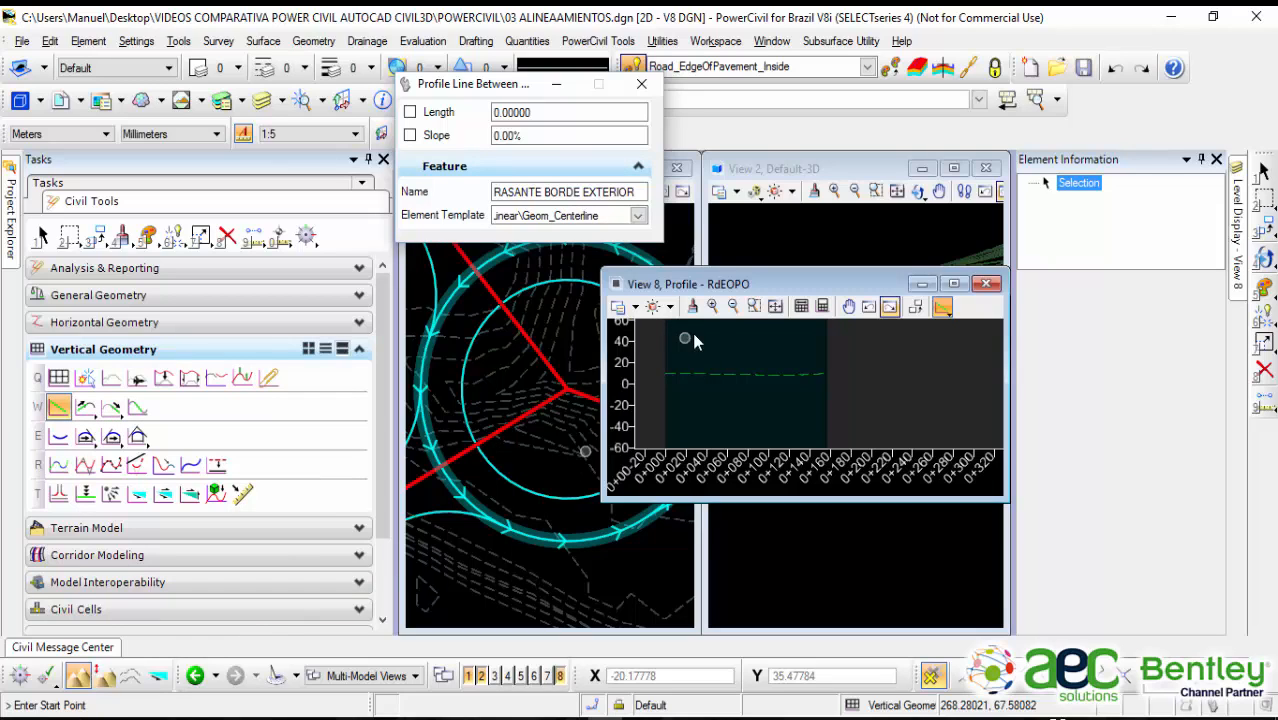
scroll(673, 355, "up", 1)
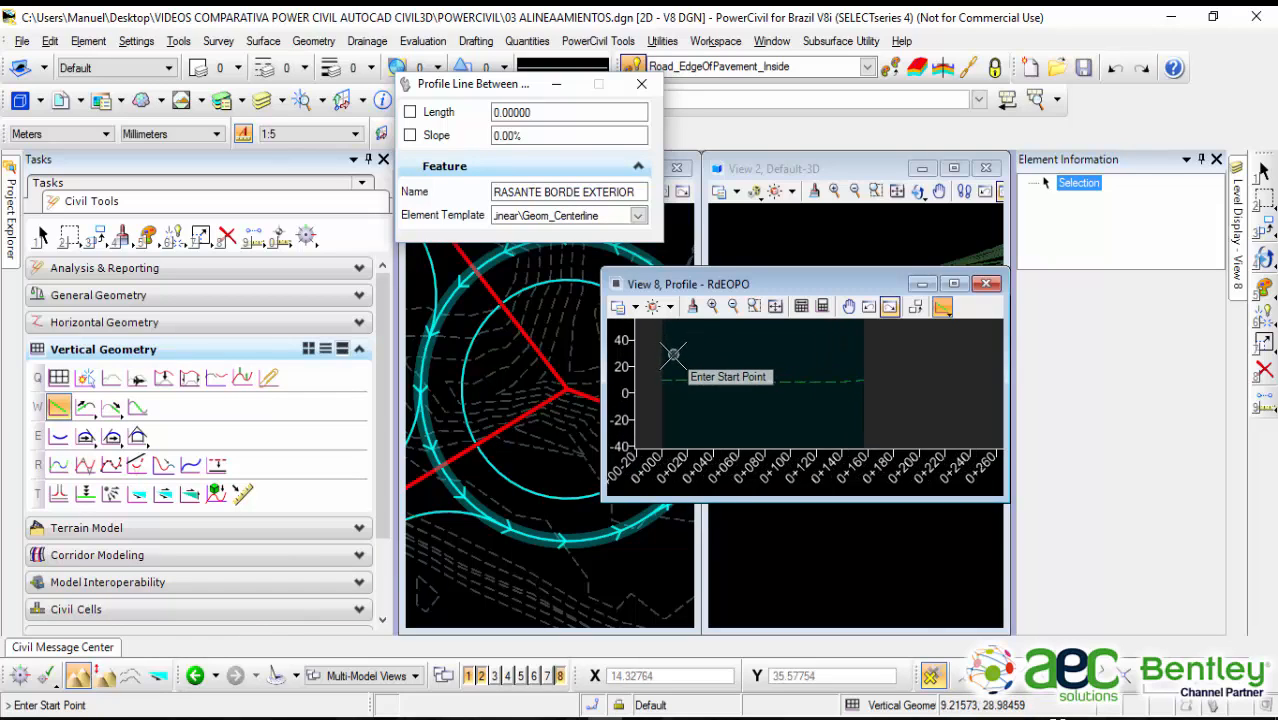
scroll(668, 362, "up", 1)
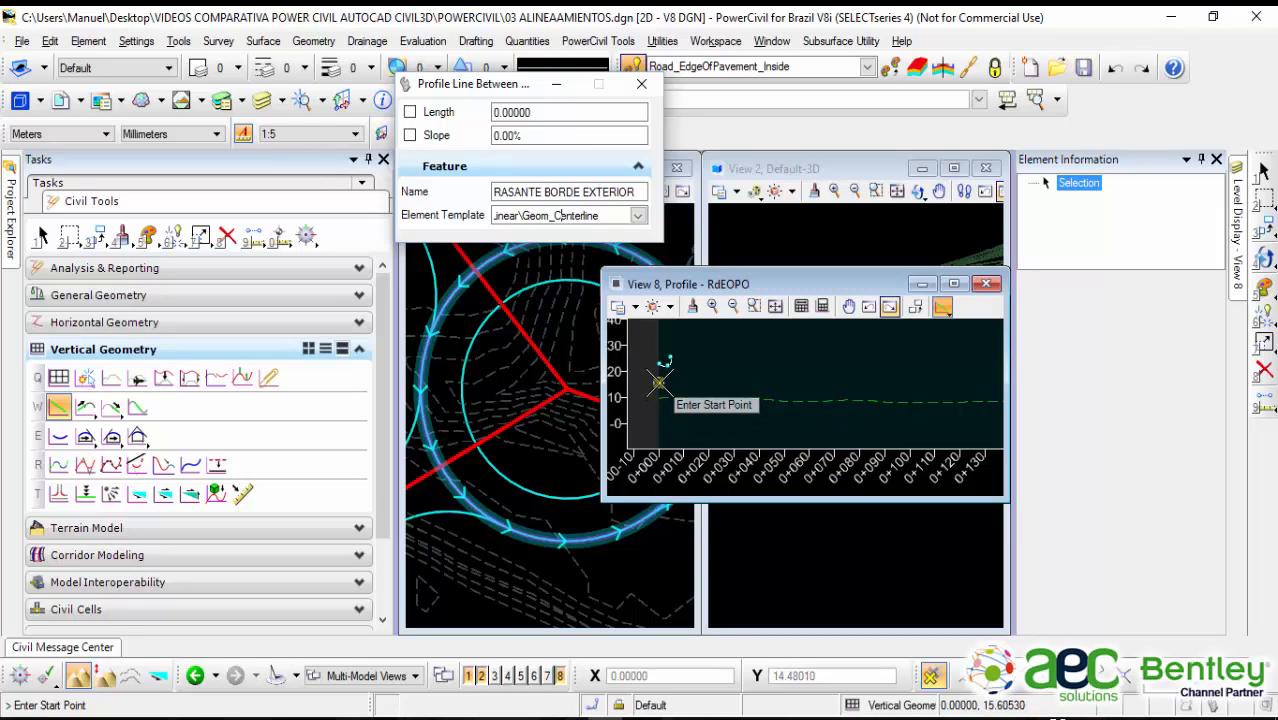
scroll(659, 383, "up", 1)
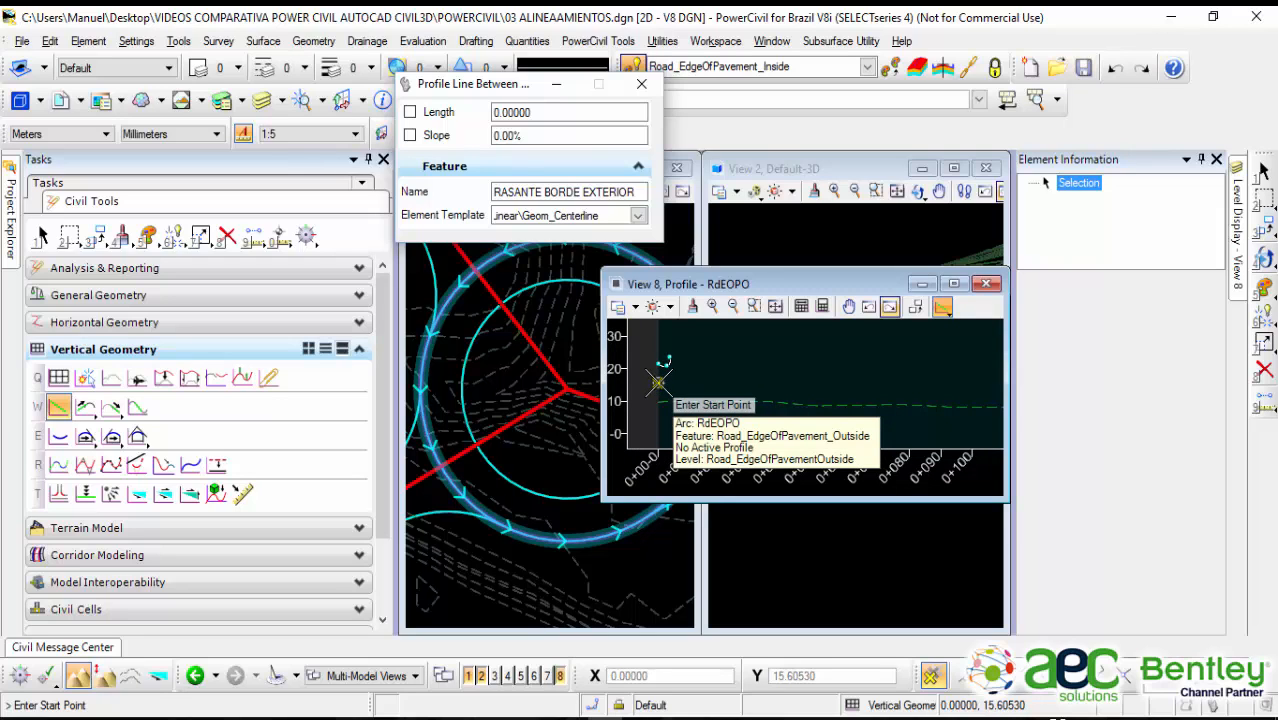
left_click(660, 382)
Step: Lock the profile line's slope at 0% and end it at the profile's end station, making it about 157.08 m long
scroll(740, 365, "down", 3)
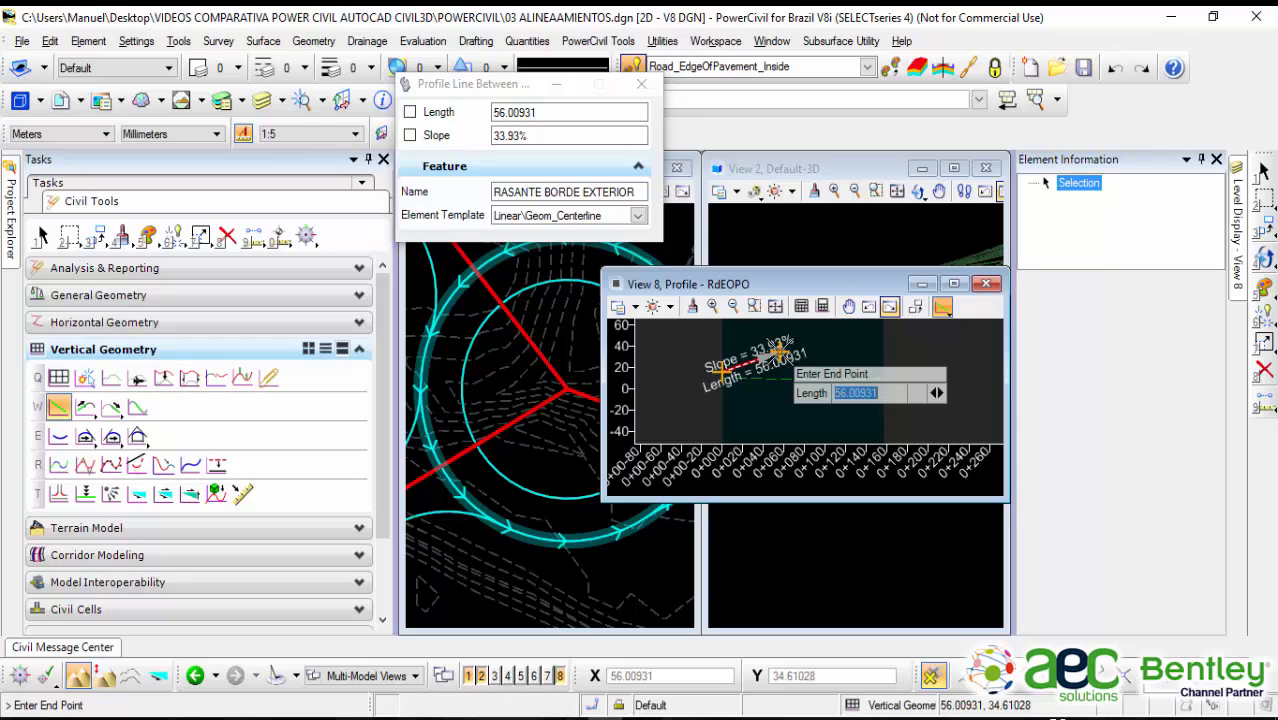
key("Right")
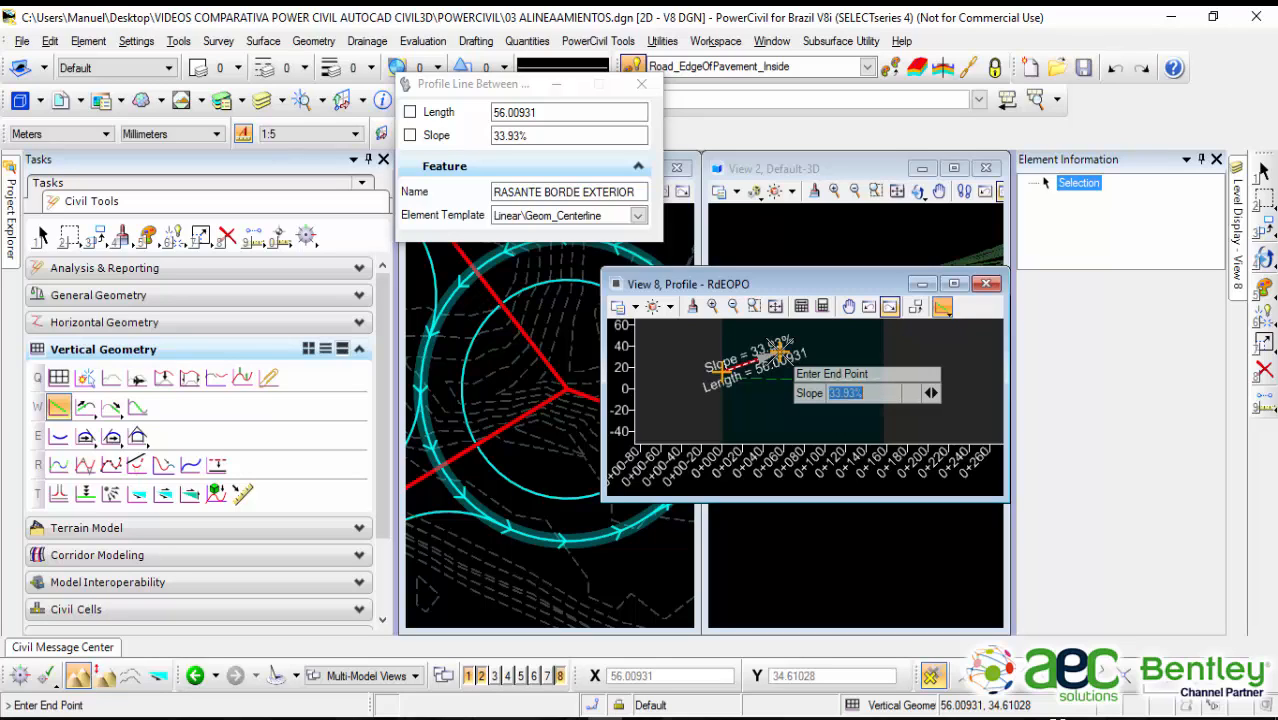
type("0")
key("Return")
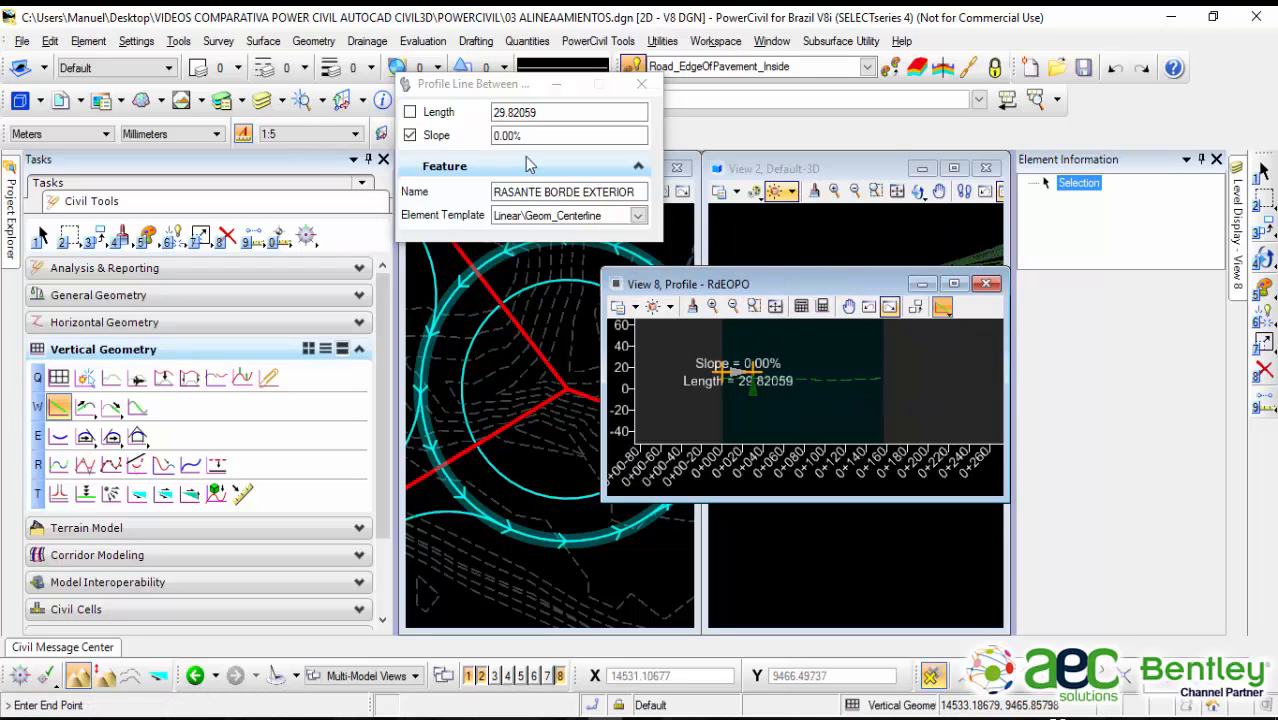
scroll(882, 357, "up", 5)
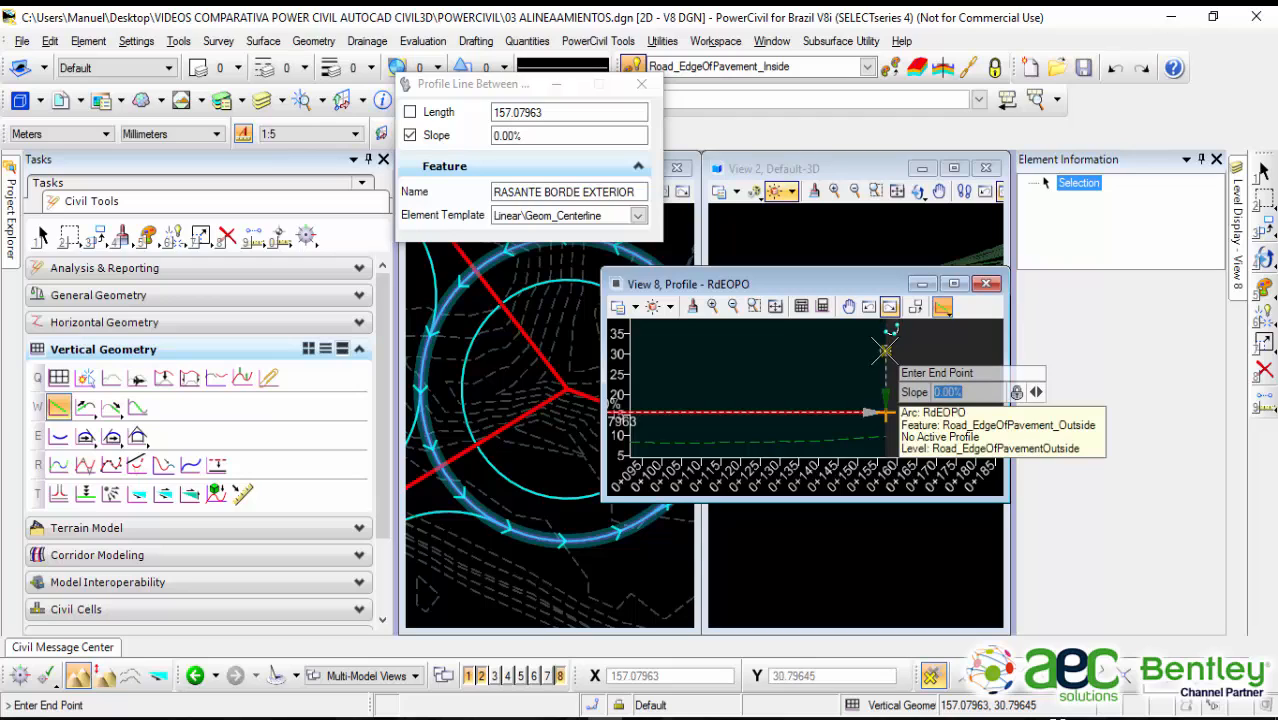
left_click(885, 352)
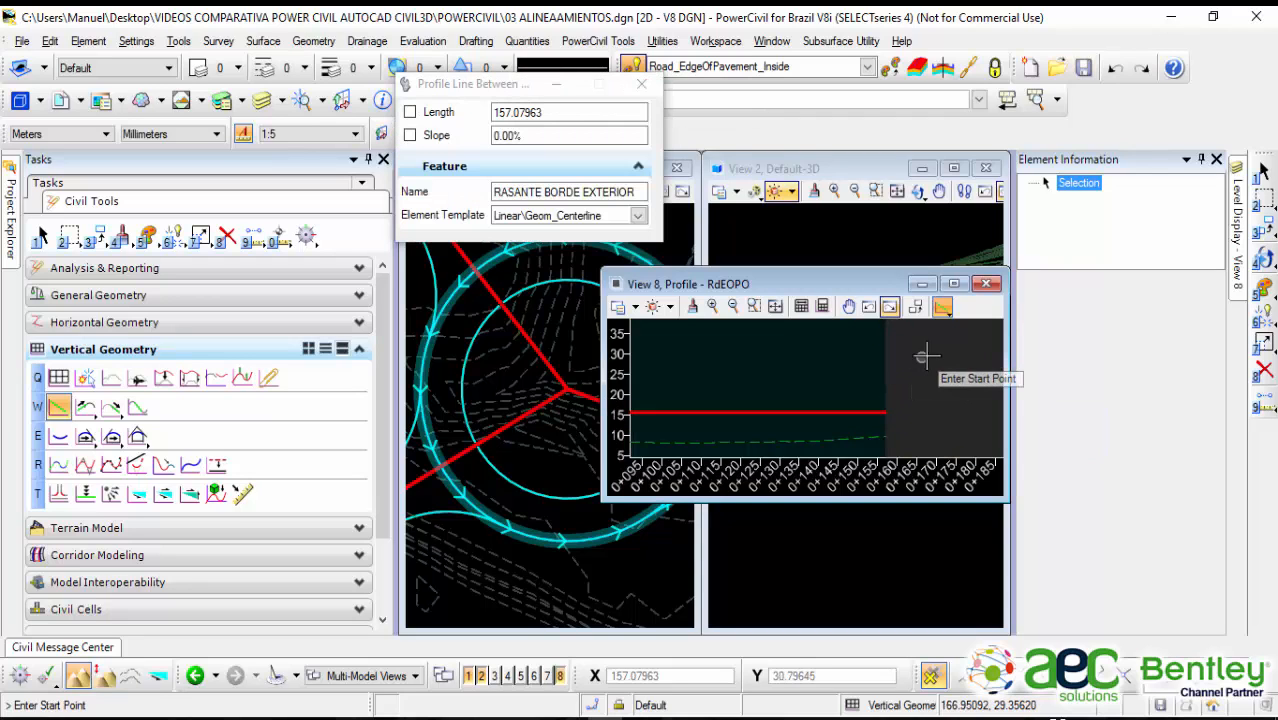
scroll(851, 341, "down", 4)
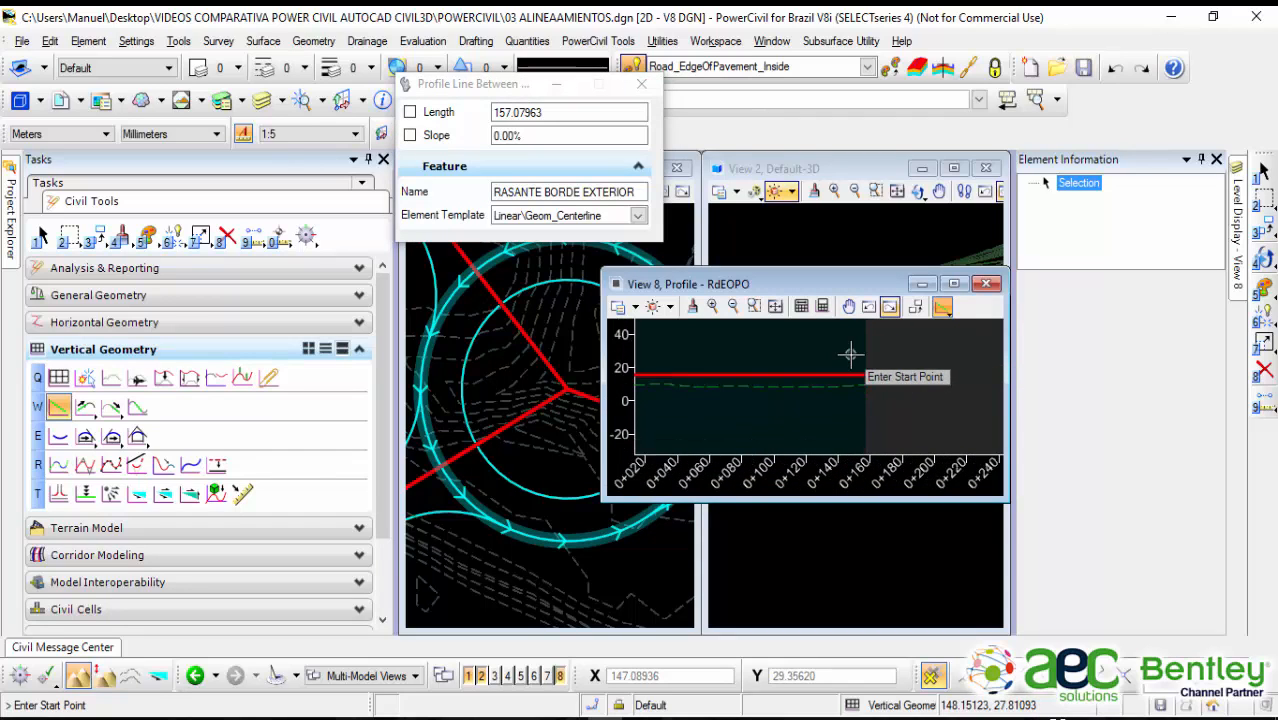
left_click(1262, 172)
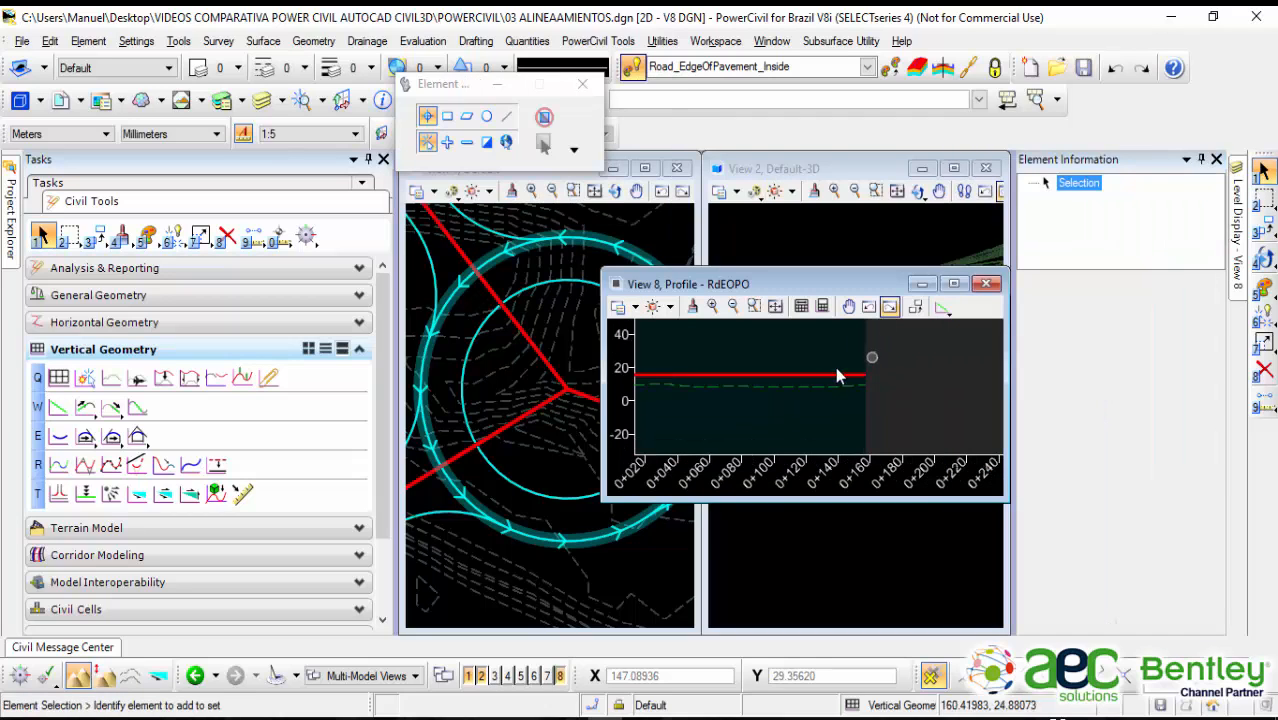
Step: Select the RASANTE BORDE EXTERIOR profile line and examine its length and slope against the ground profile
scroll(809, 378, "up", 2)
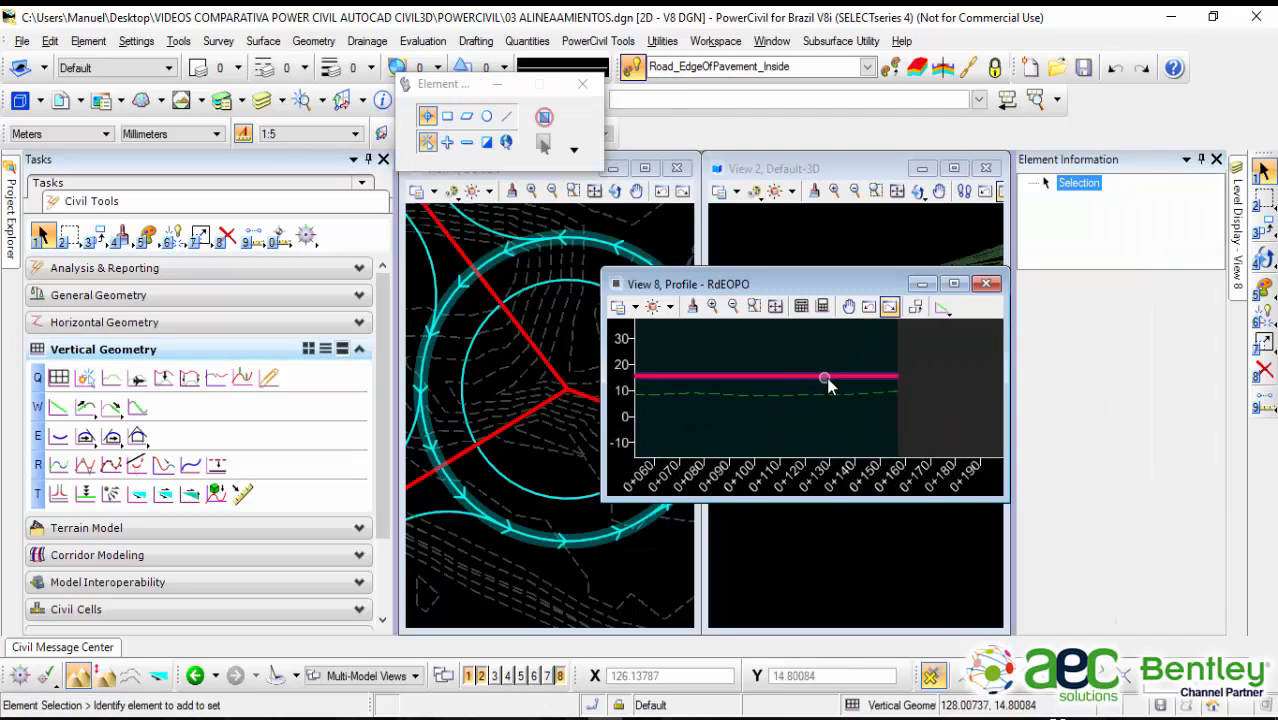
left_click(829, 378)
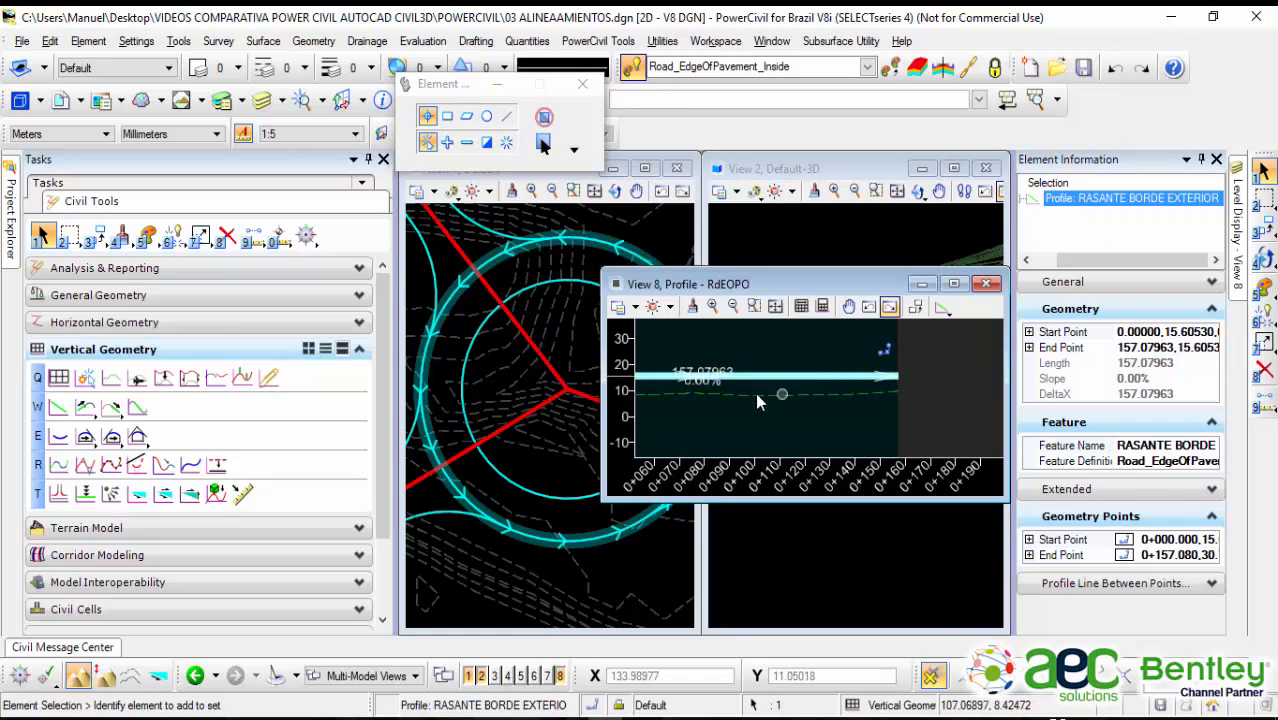
scroll(737, 350, "up", 4)
middle_click_drag(717, 364, 816, 327)
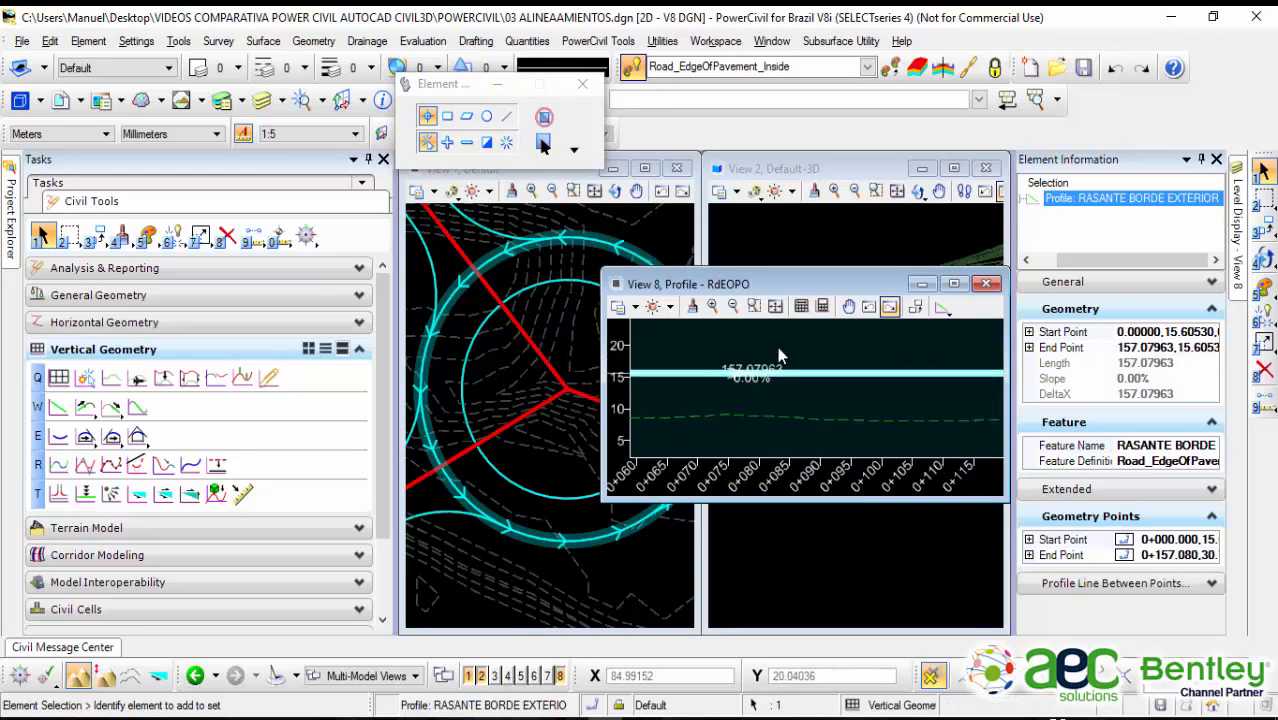
scroll(800, 380, "down", 3)
scroll(808, 383, "down", 2)
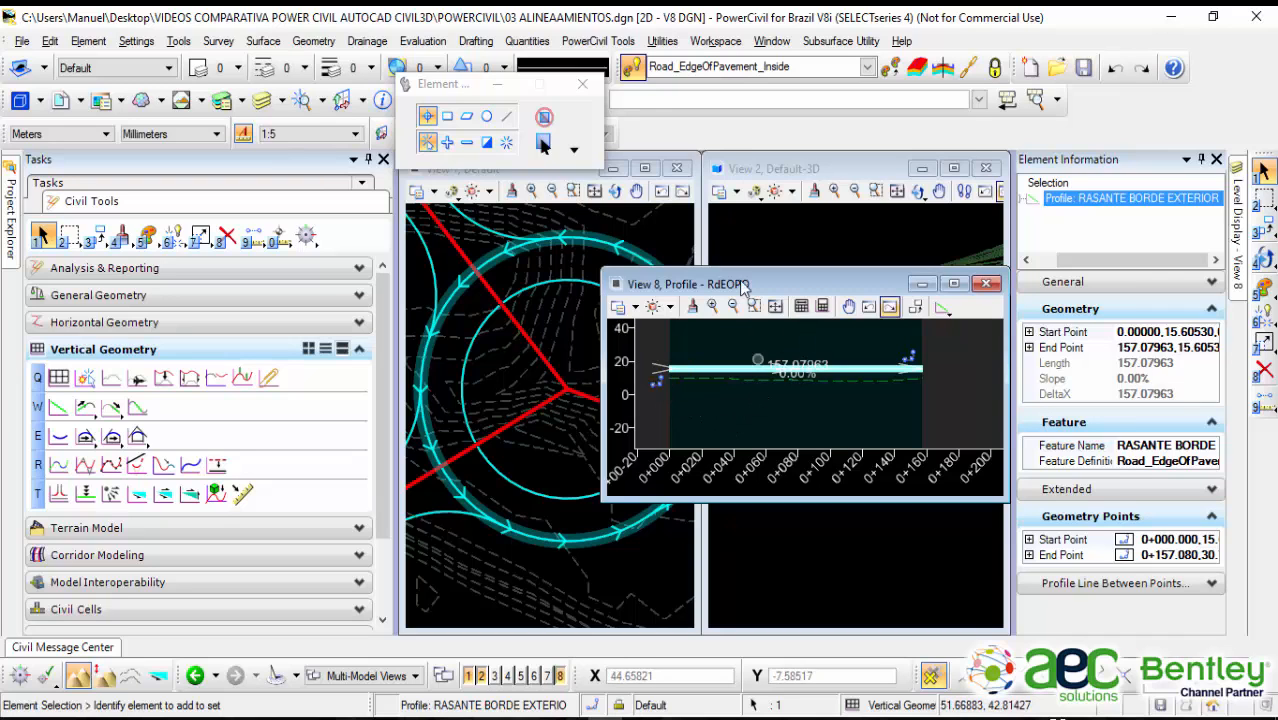
Step: Set the radius of the roundabout's outer edge circle in the plan view to 30 m
scroll(526, 479, "down", 4)
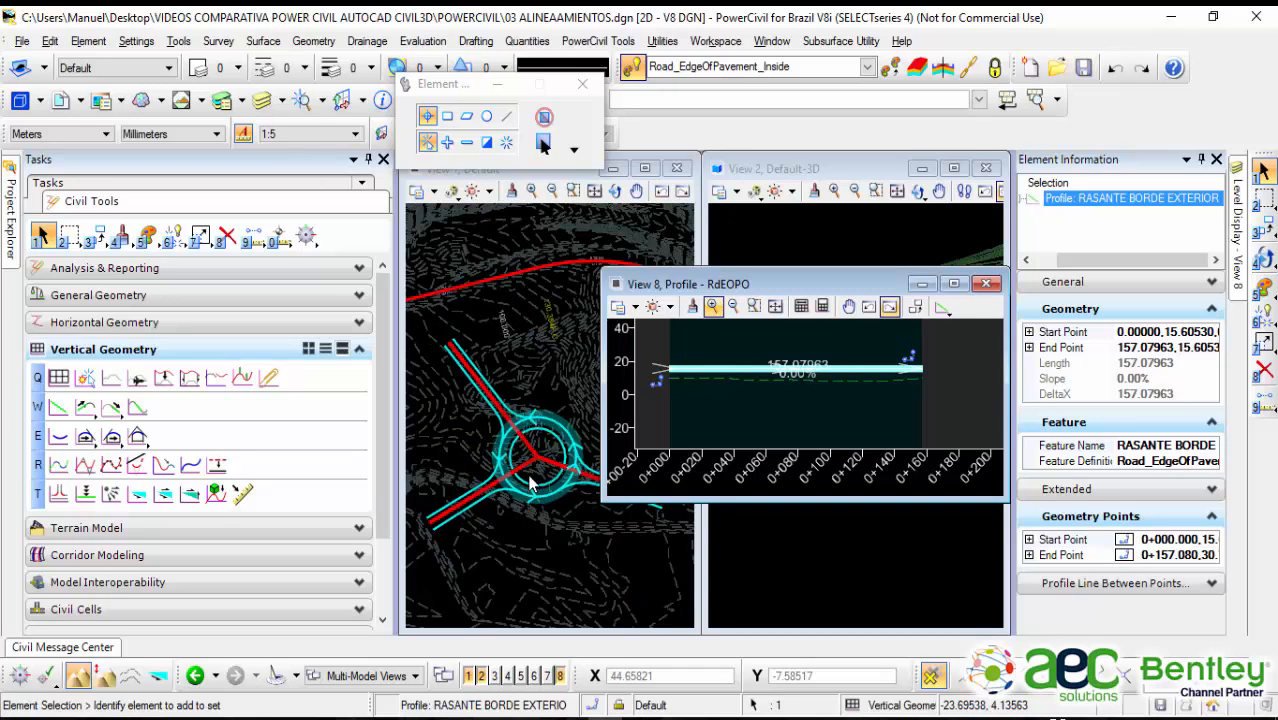
scroll(535, 470, "up", 2)
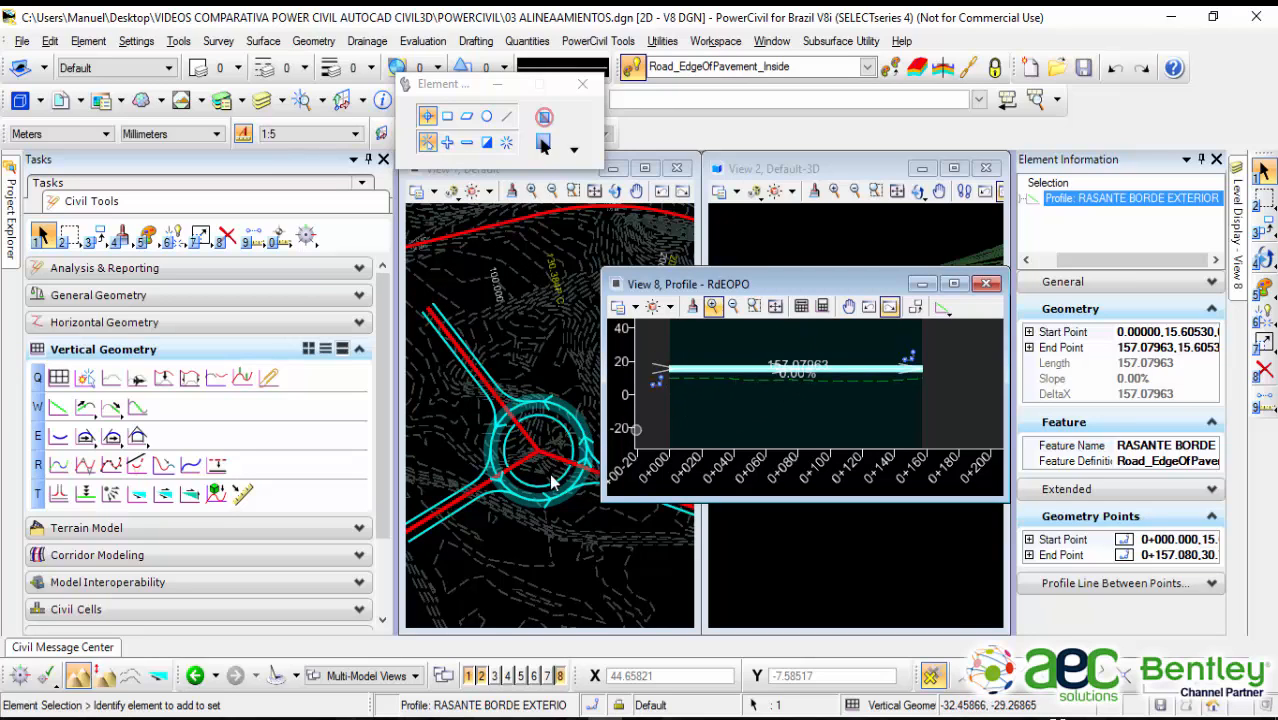
scroll(550, 480, "up", 1)
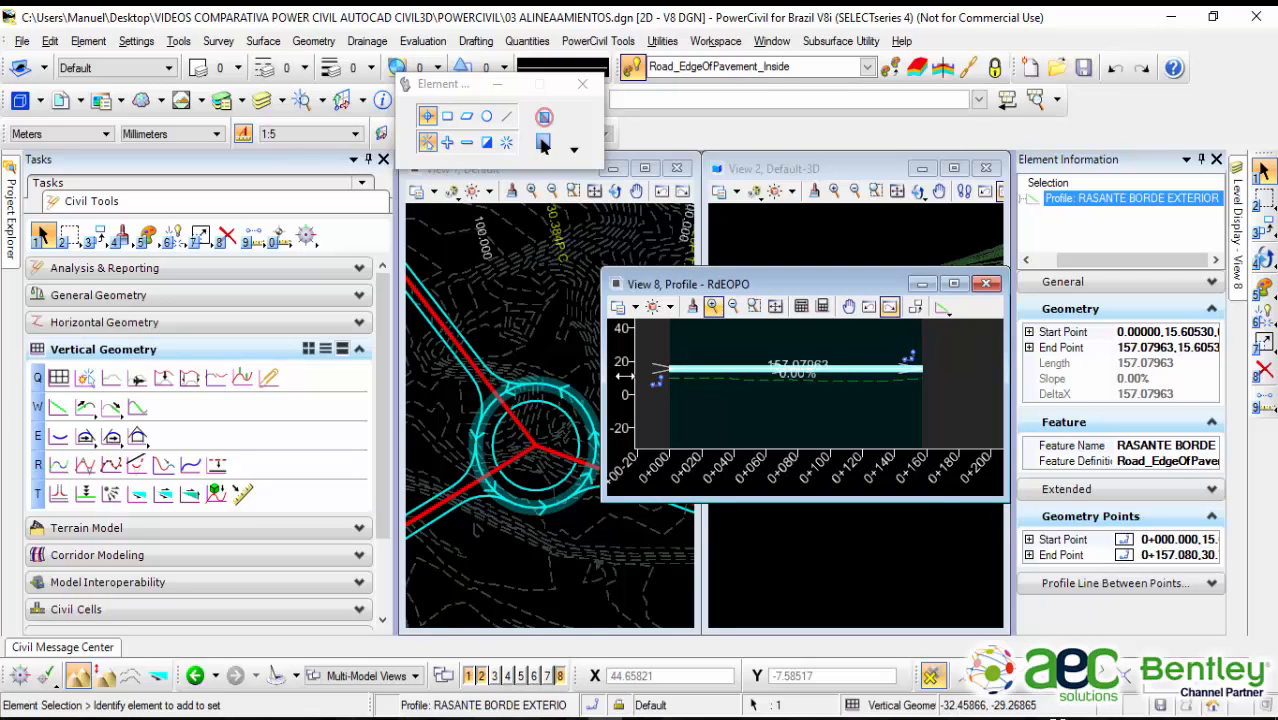
left_click(665, 368)
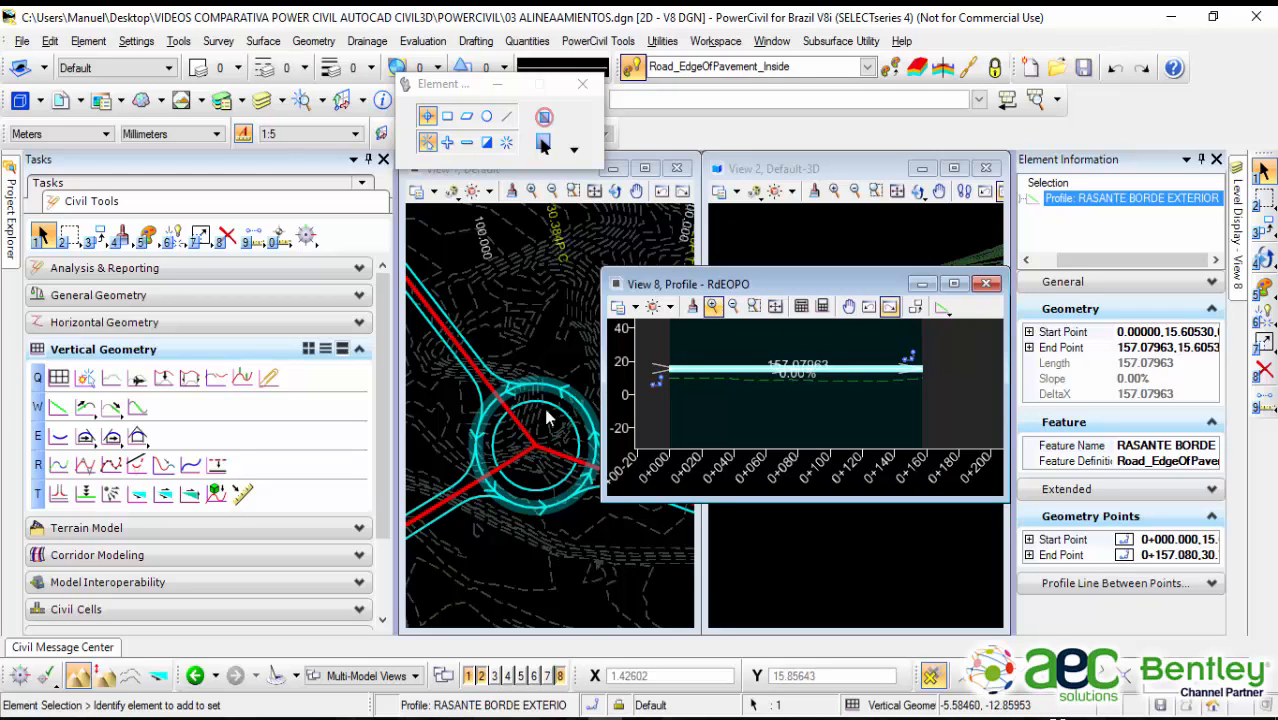
scroll(536, 419, "up", 1)
middle_click_drag(538, 418, 499, 431)
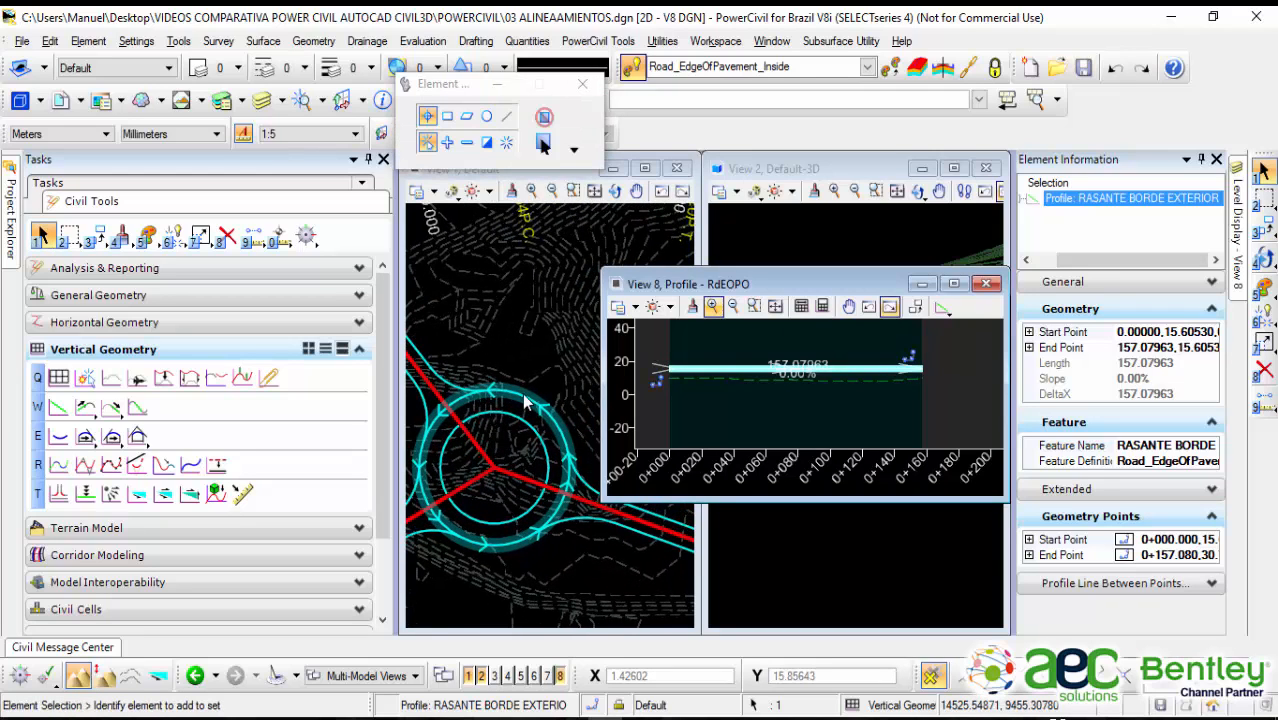
left_click(528, 360)
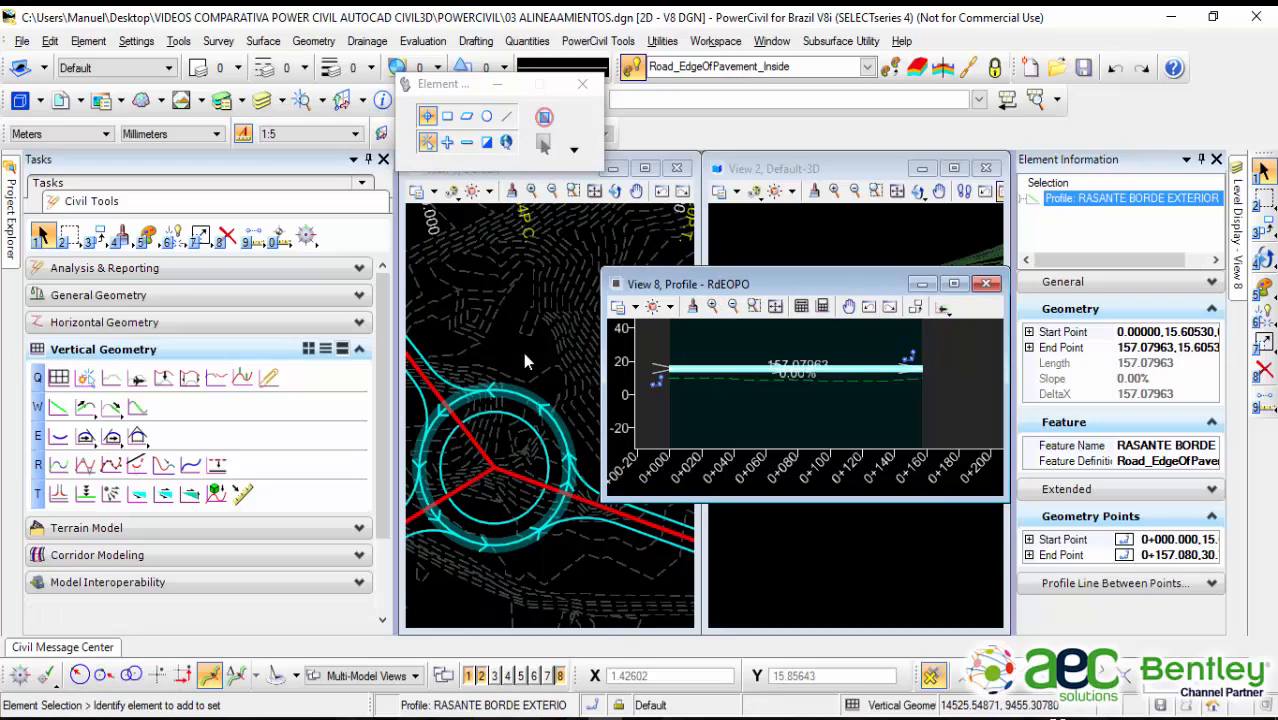
left_click(530, 404)
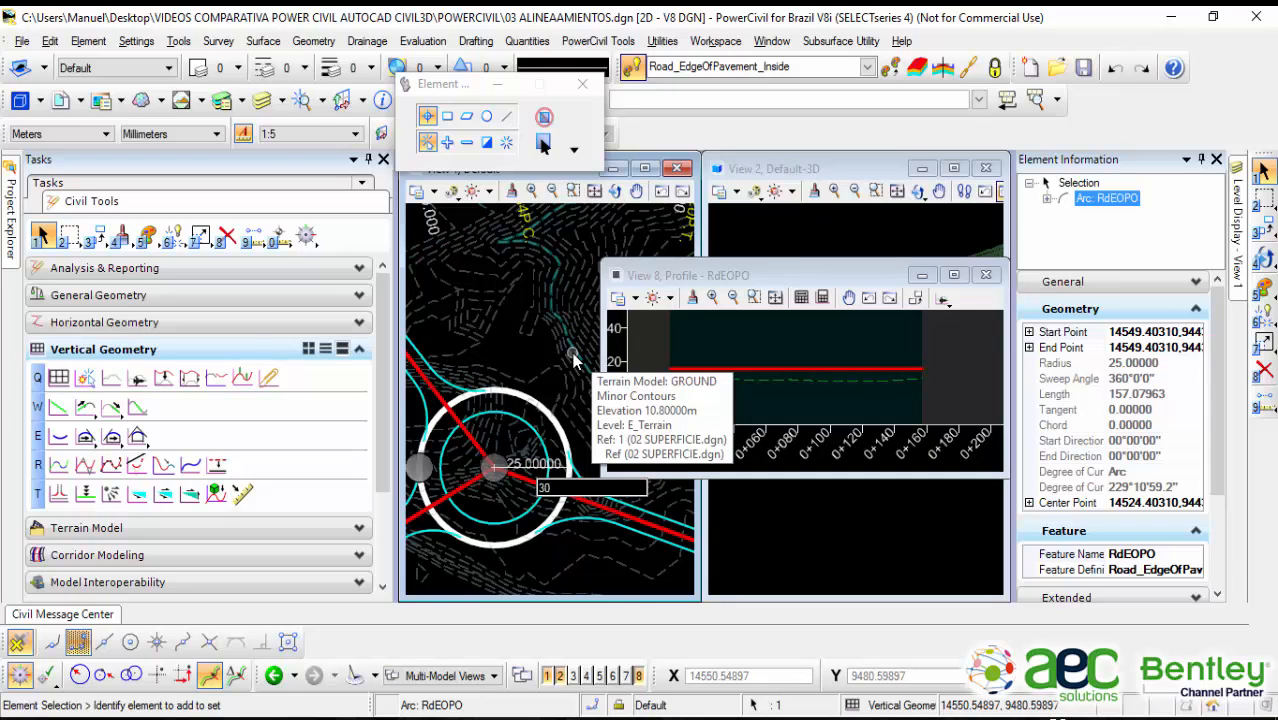
key("Return")
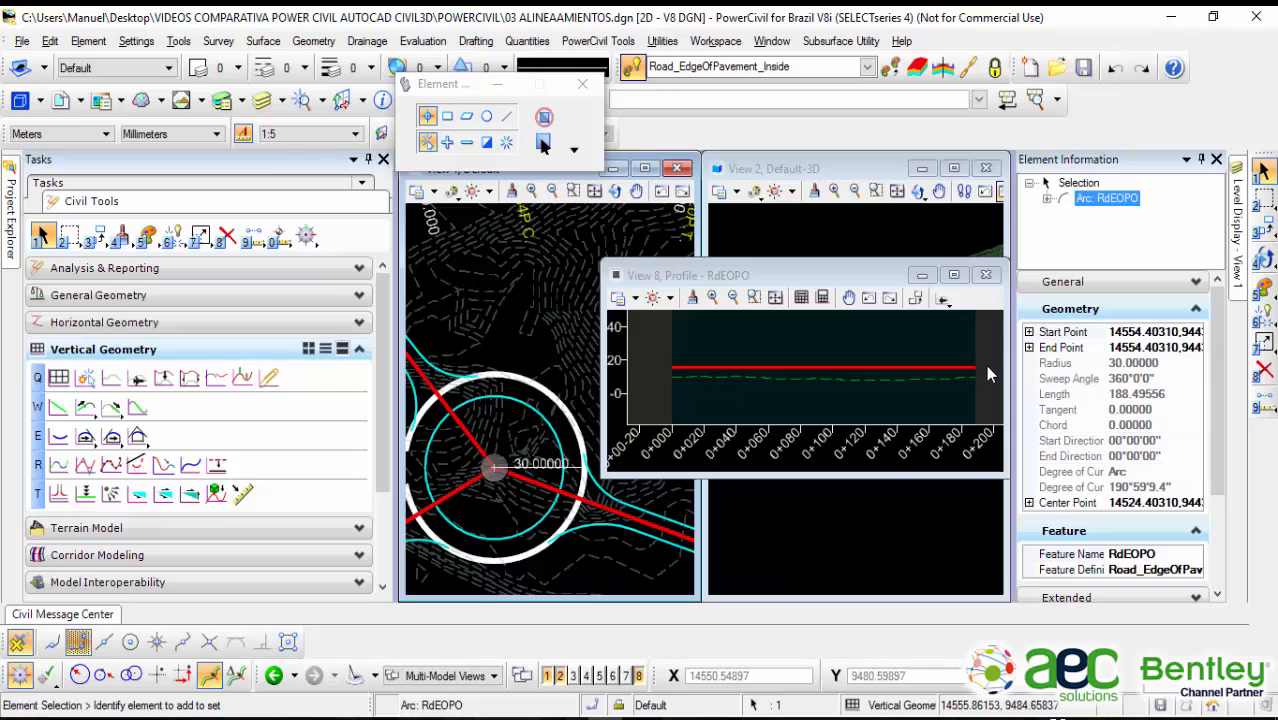
Step: Inspect the outer edge's profile line after the radius change, moving the profile view clear of the 3D terrain
scroll(985, 368, "up", 4)
scroll(972, 345, "down", 4)
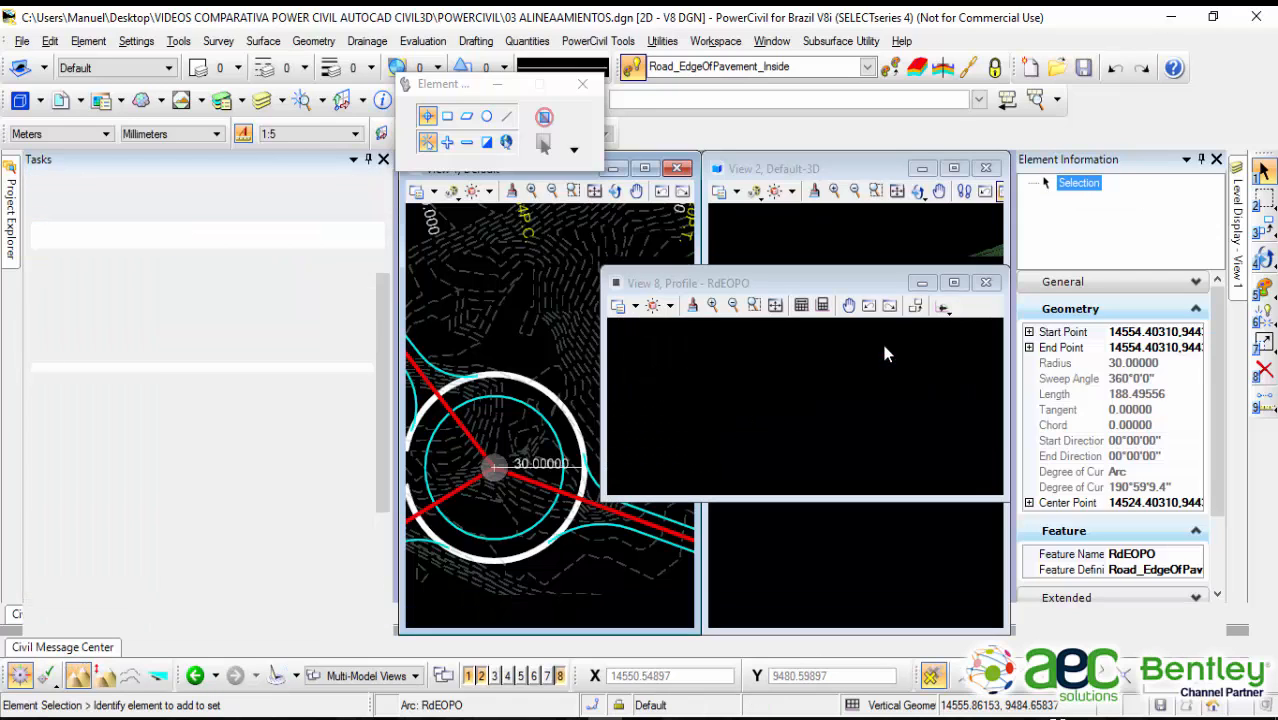
left_click(888, 352)
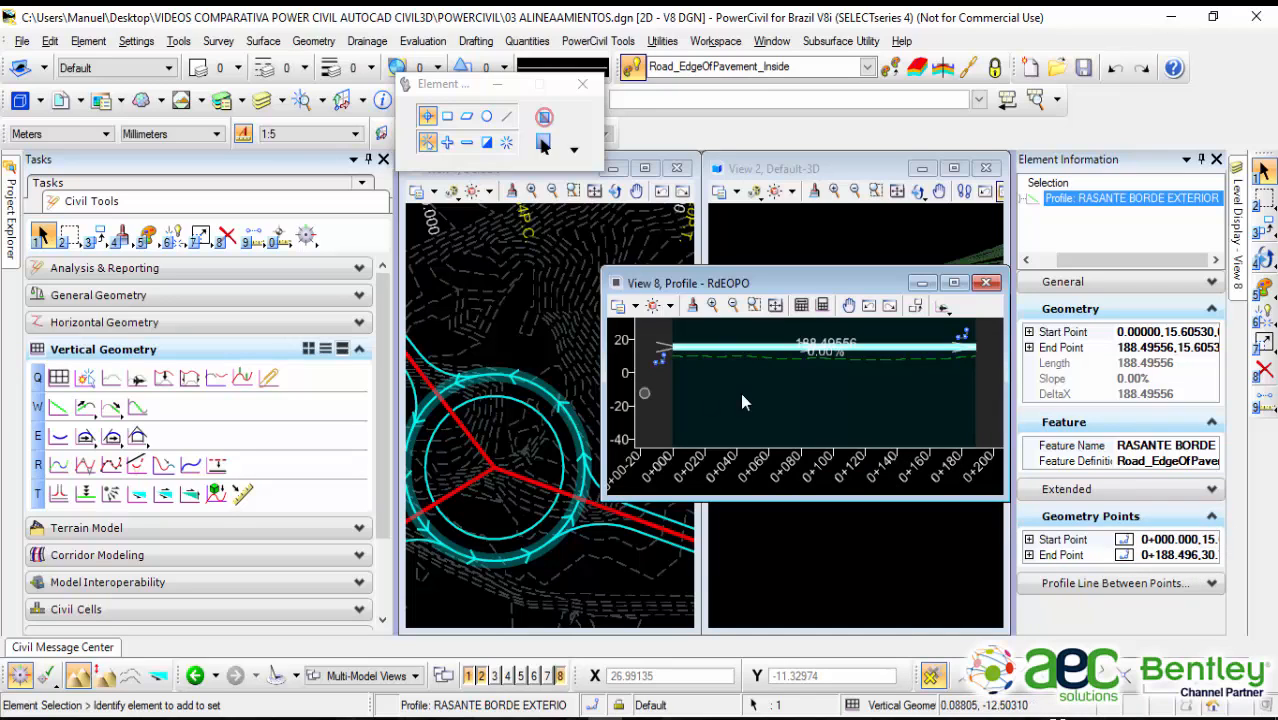
left_click(807, 393)
left_click_drag(812, 289, 696, 251)
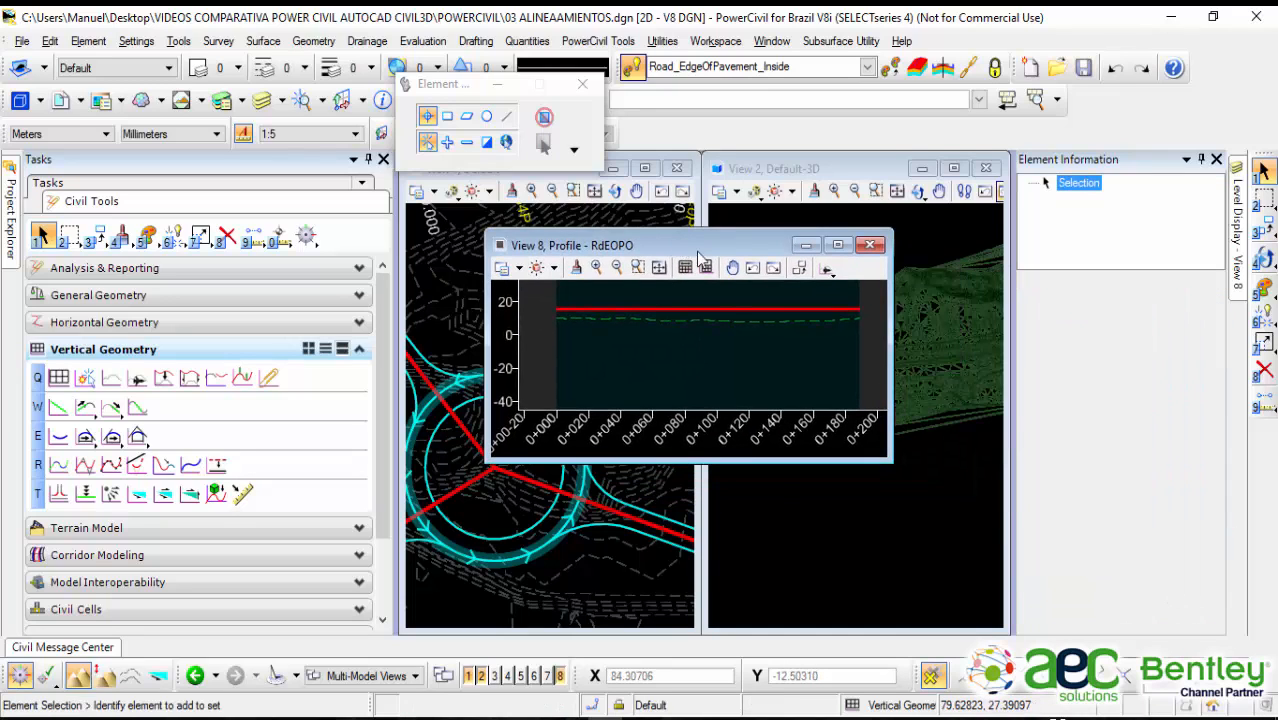
scroll(758, 320, "up", 2)
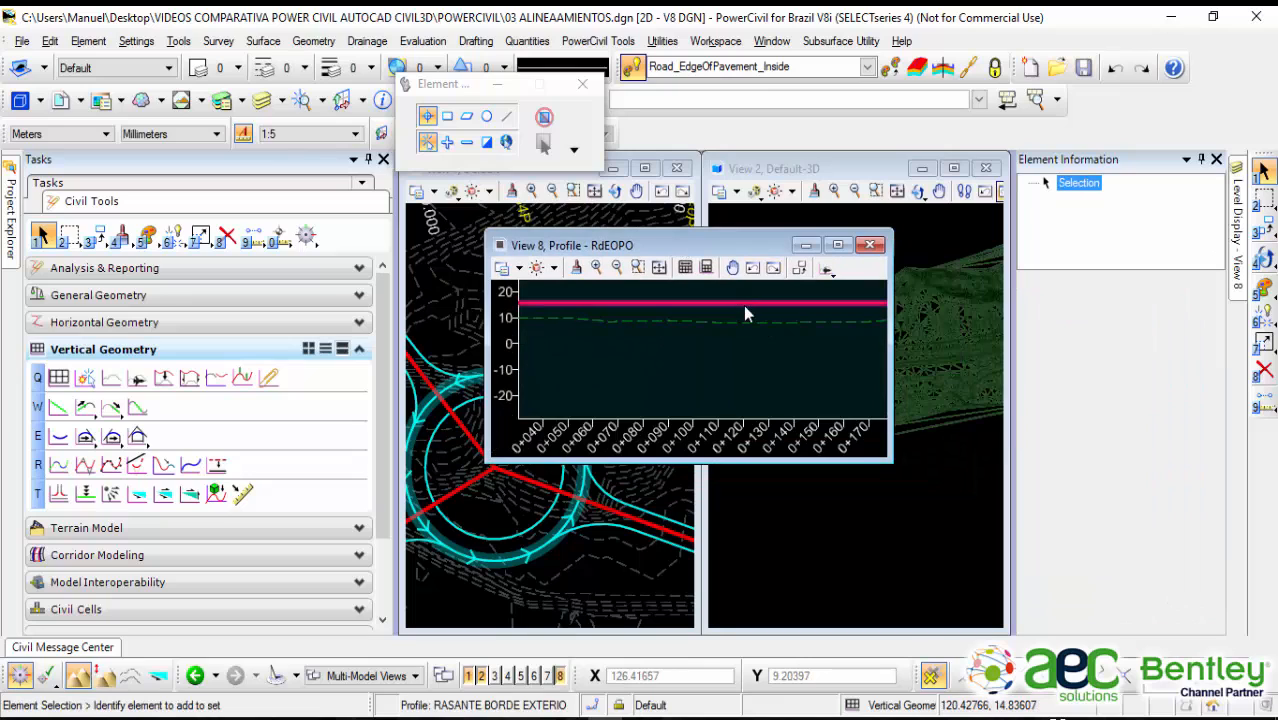
left_click(743, 305)
scroll(702, 320, "up", 1)
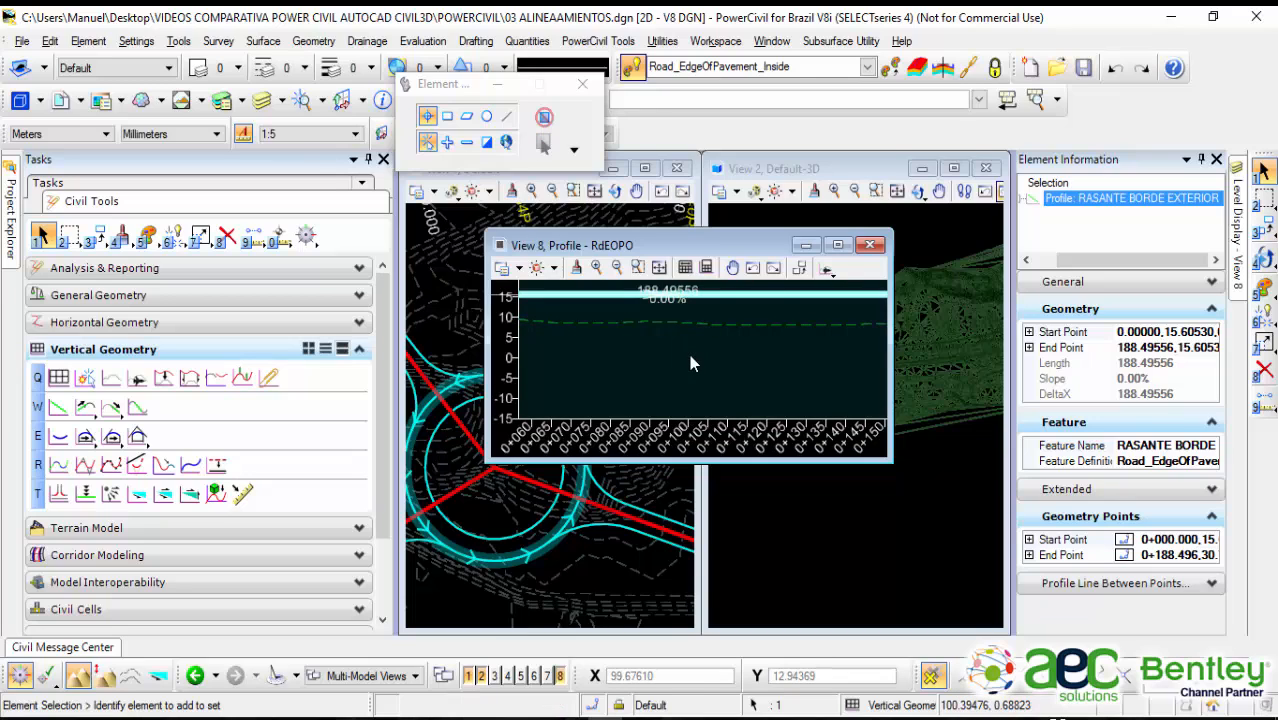
left_click(689, 355)
scroll(689, 355, "down", 2)
scroll(690, 354, "up", 2)
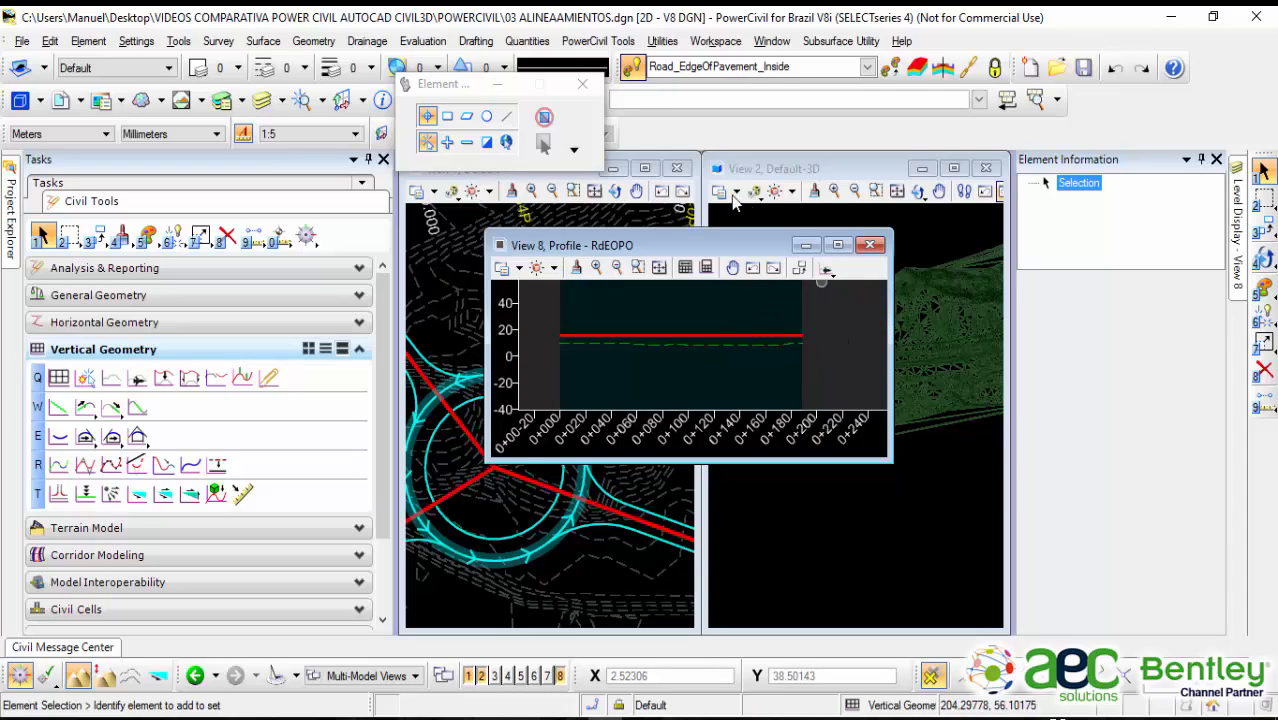
Step: Set the RASANTE BORDE EXTERIOR profile line as the active profile of the roundabout's outer edge
left_click_drag(673, 250, 840, 329)
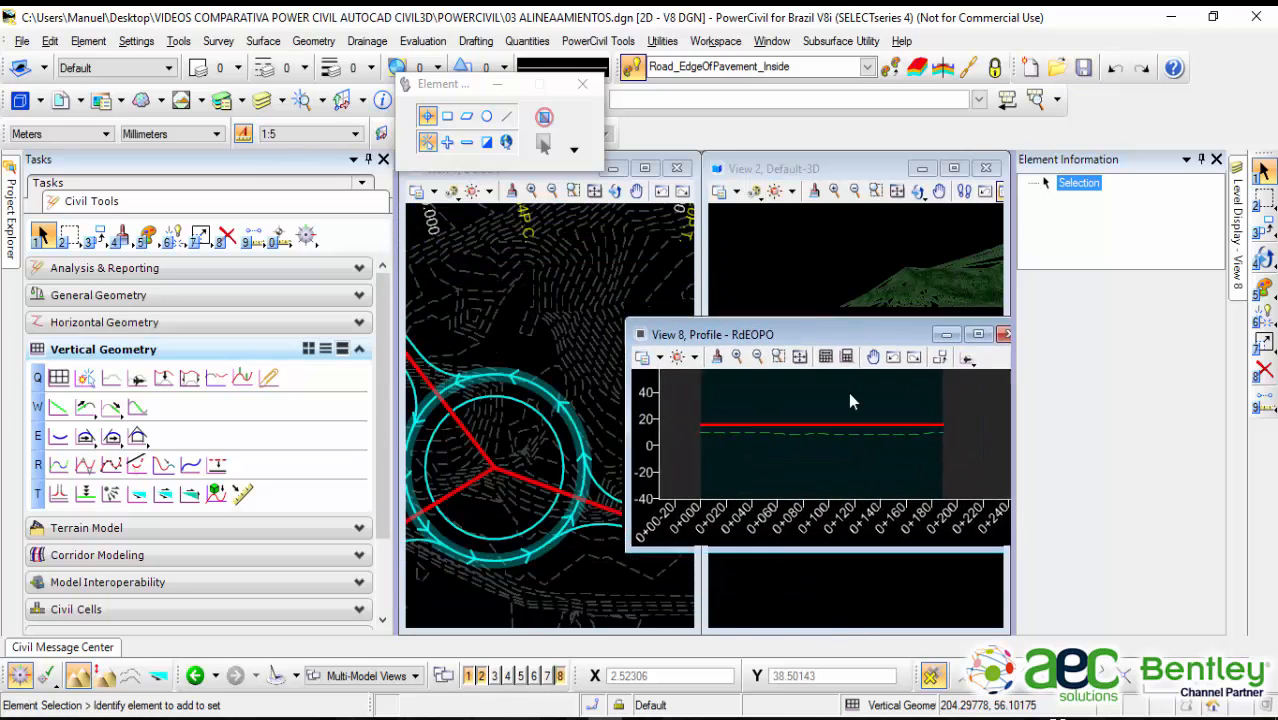
left_click_drag(850, 401, 666, 283)
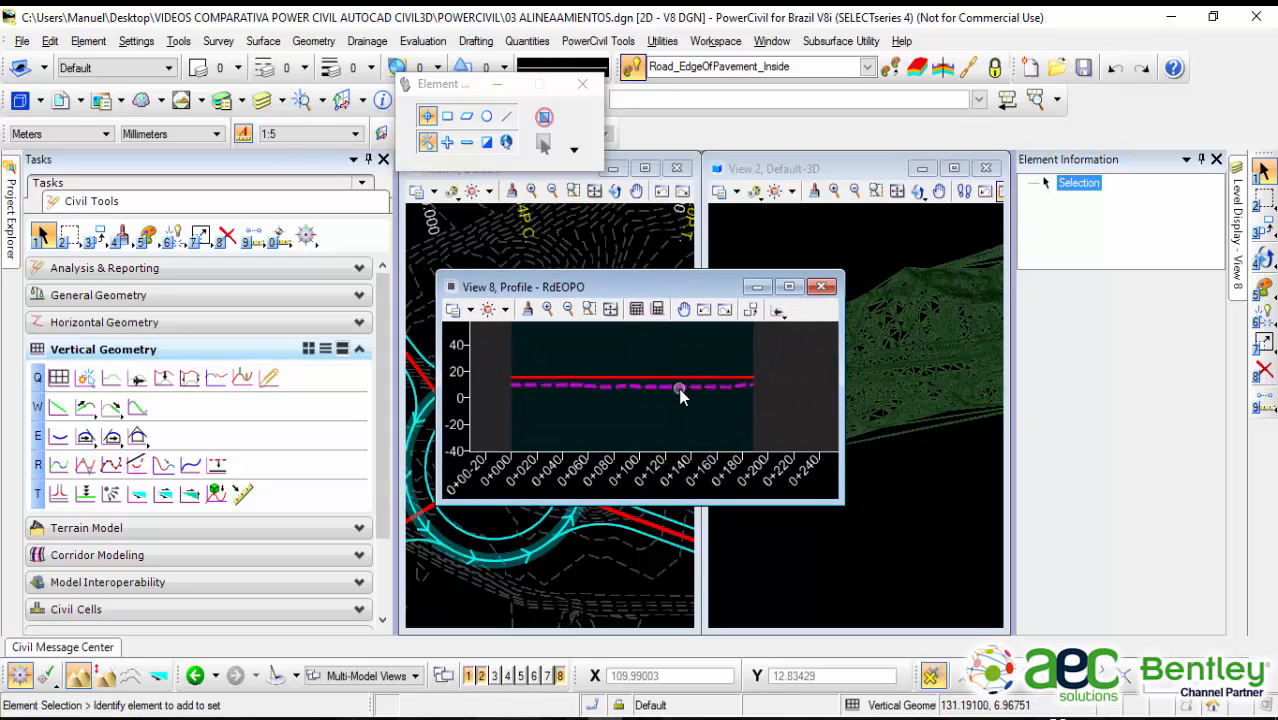
scroll(687, 378, "up", 2)
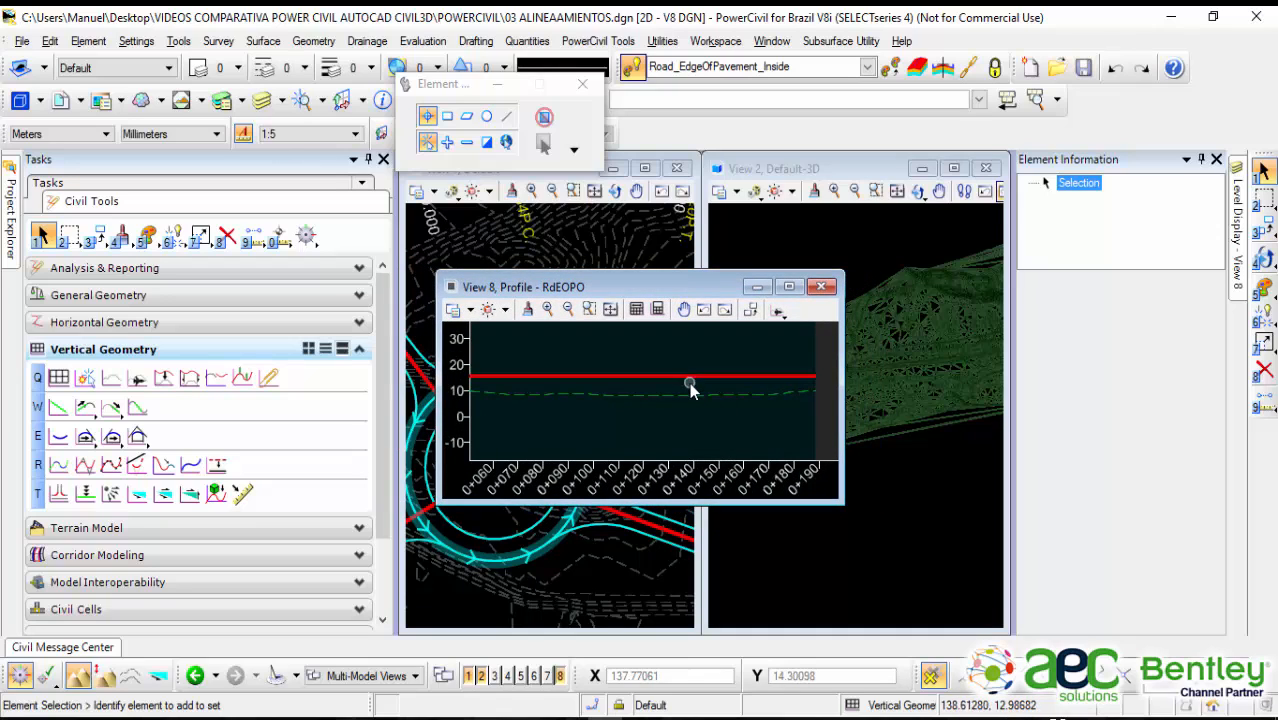
left_click(689, 379)
mouse_move(697, 387)
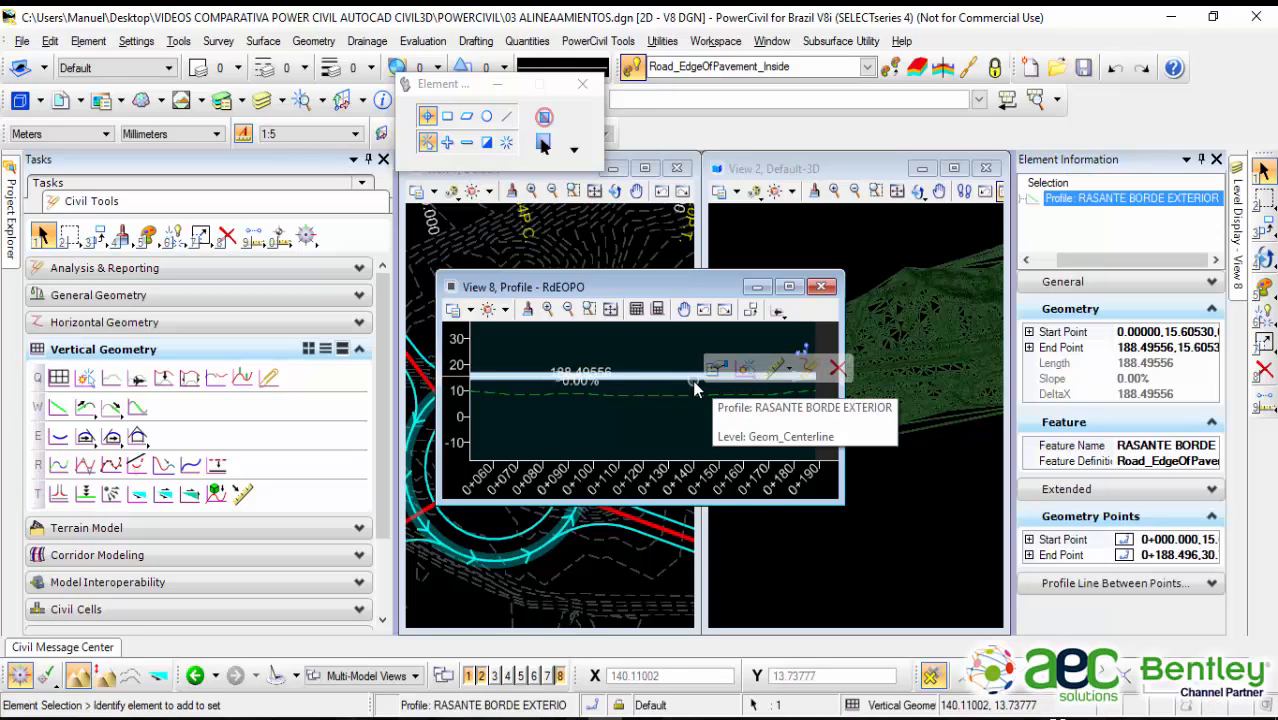
left_click(746, 371)
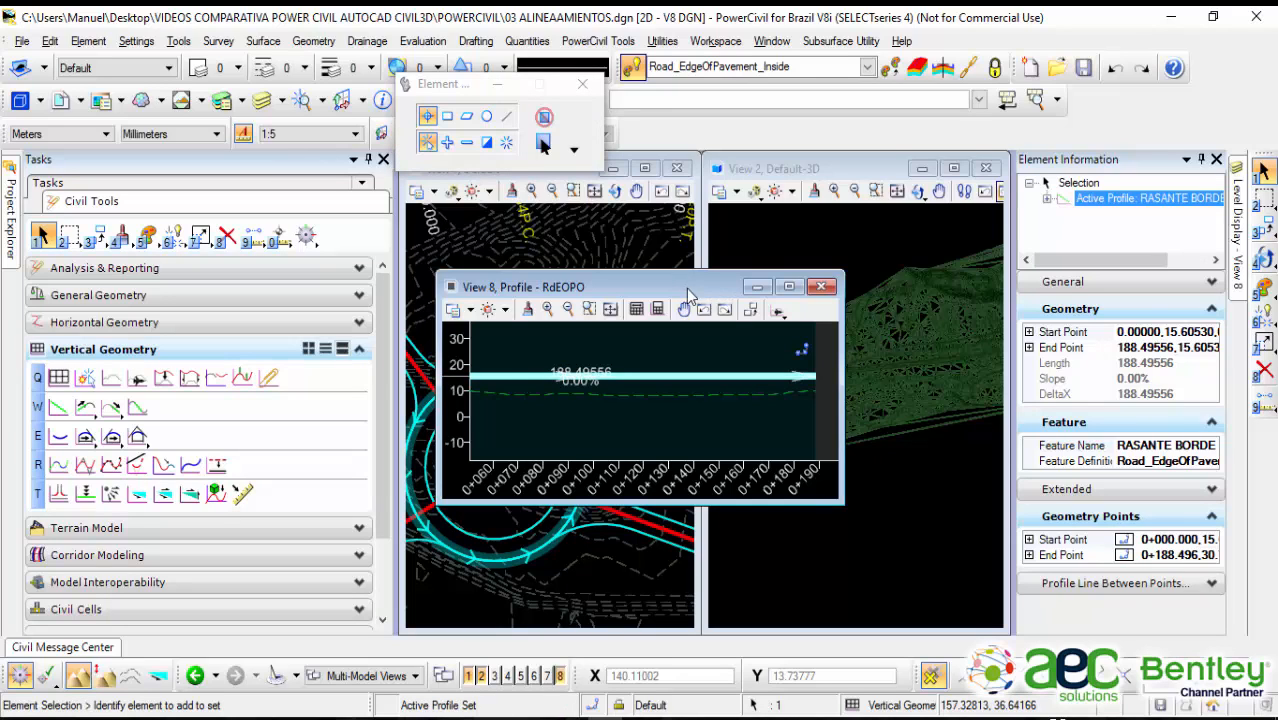
Step: Move the profile view off the 3D terrain and examine the roundabout edge's 3D circle against the terrain mesh
left_click_drag(686, 288, 540, 290)
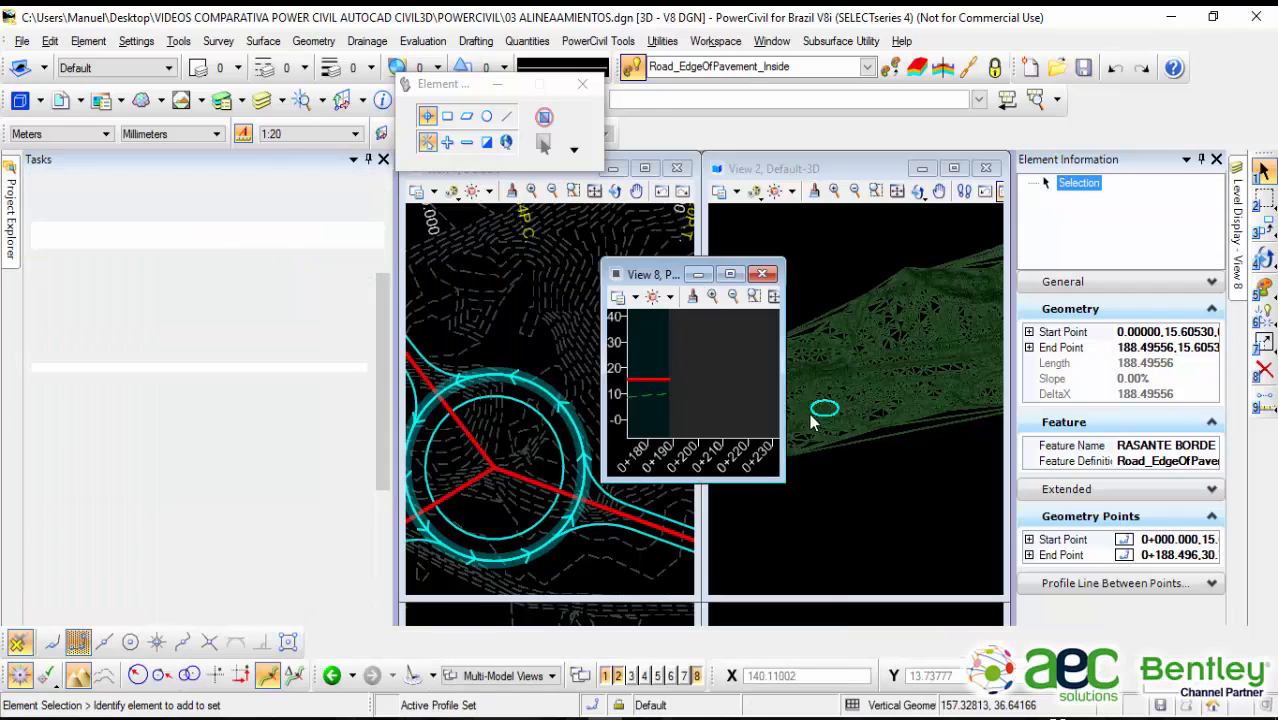
scroll(829, 407, "up", 2)
scroll(849, 395, "up", 4)
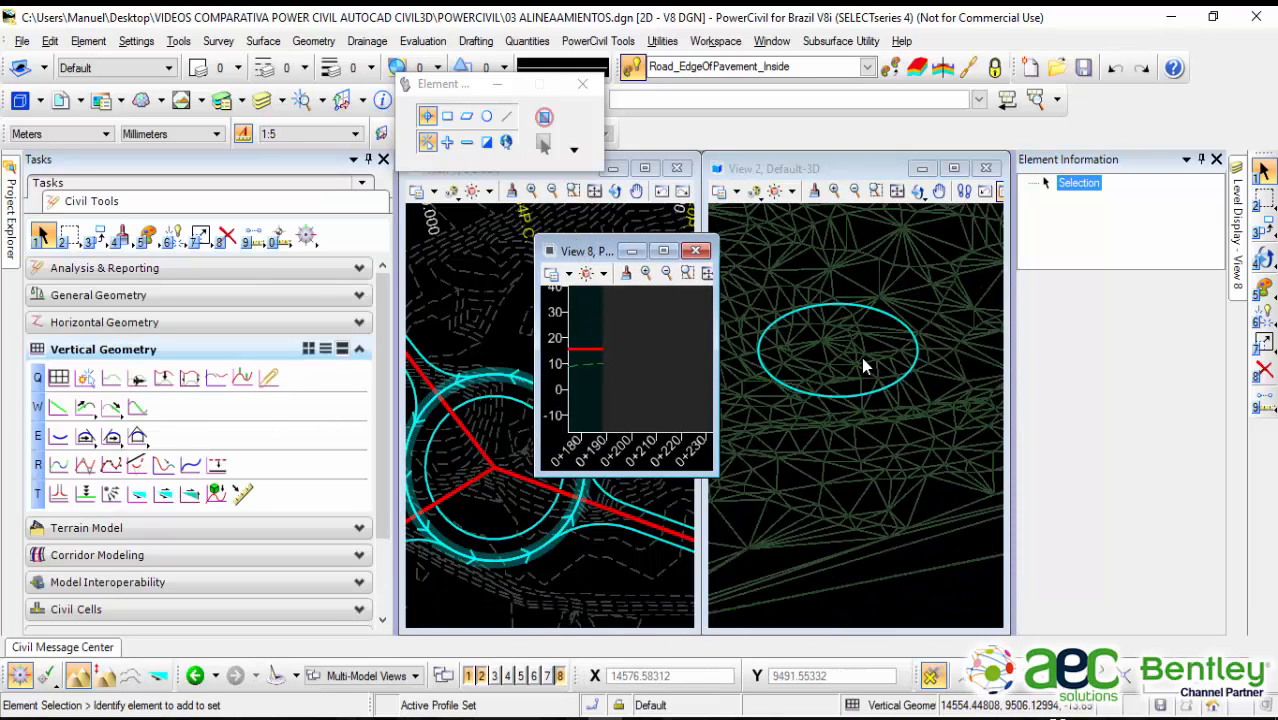
scroll(863, 359, "down", 2)
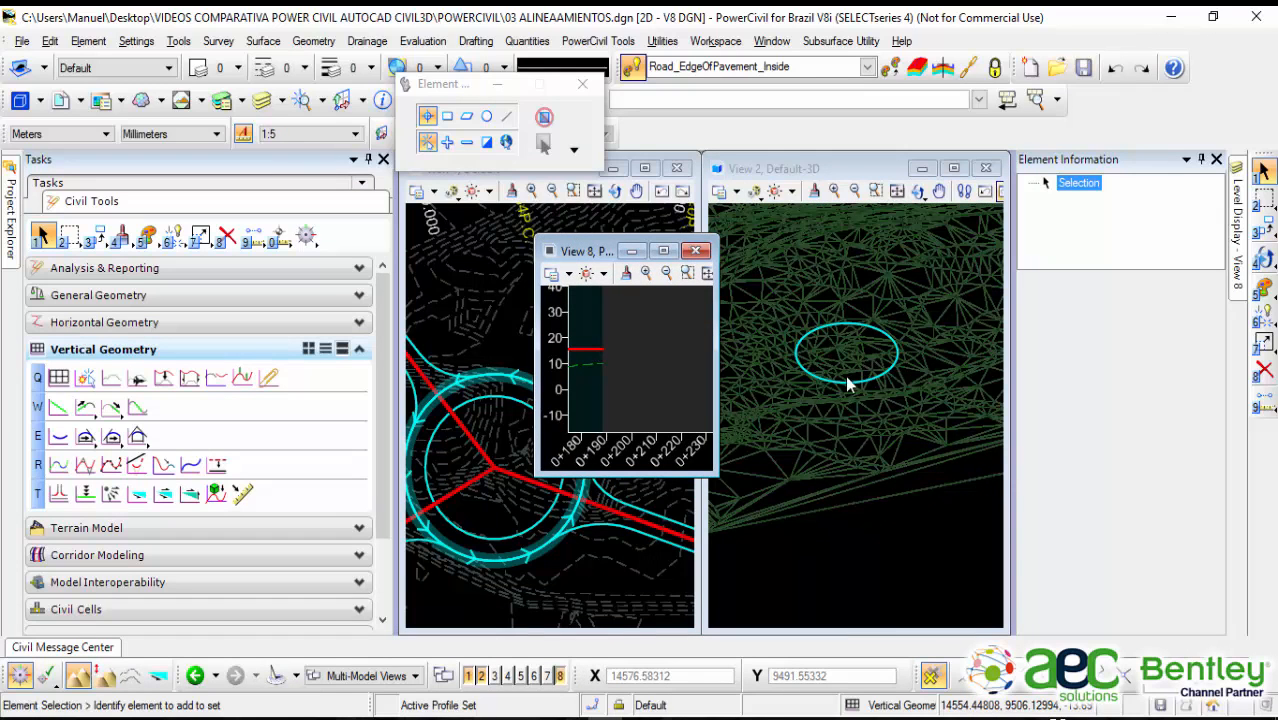
scroll(883, 357, "up", 2)
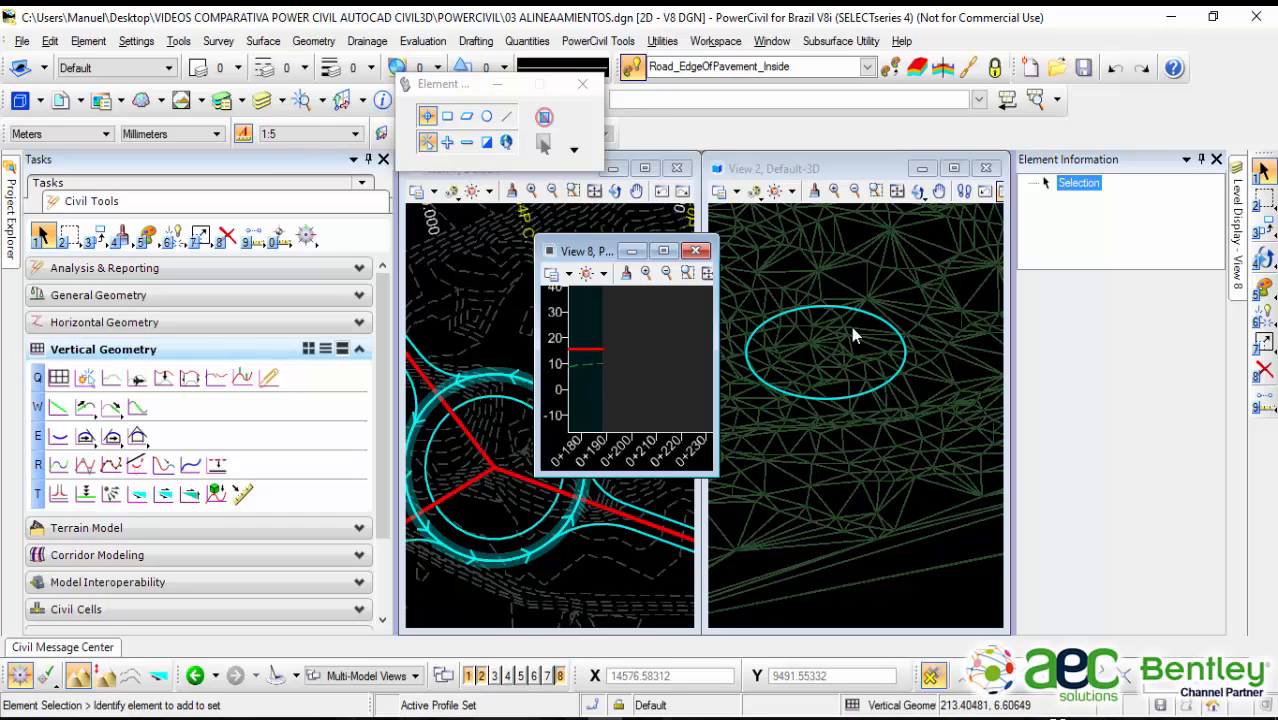
Step: Select the active profile line and inspect its start and end points in the maximized profile view, restoring the view layout when done
left_click(603, 349)
scroll(605, 340, "down", 2)
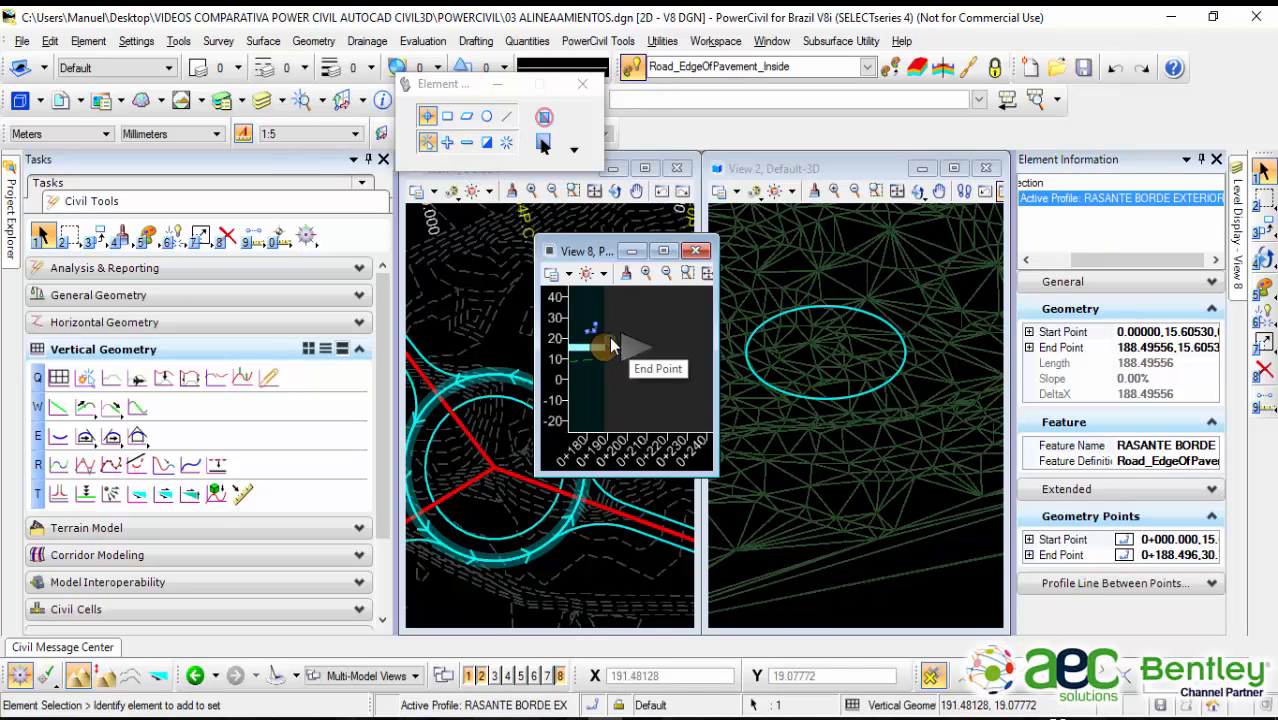
left_click(663, 251)
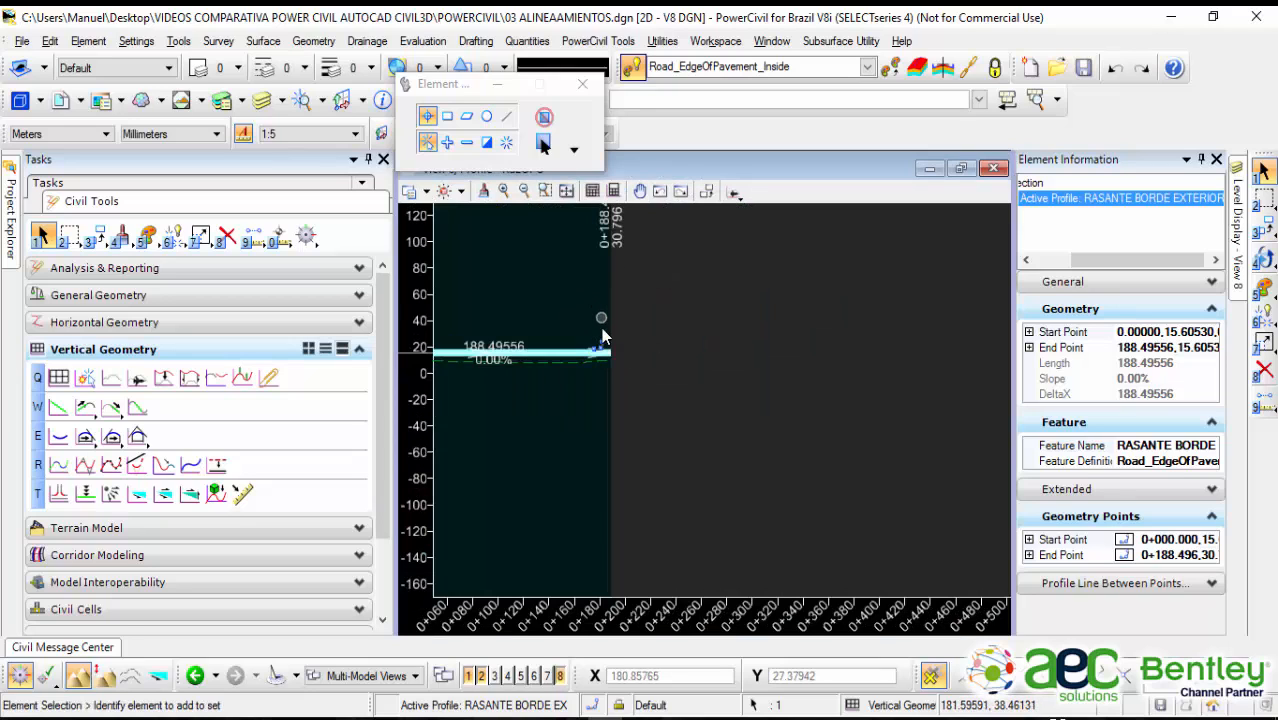
mouse_move(602, 344)
middle_click_drag(602, 344, 602, 410)
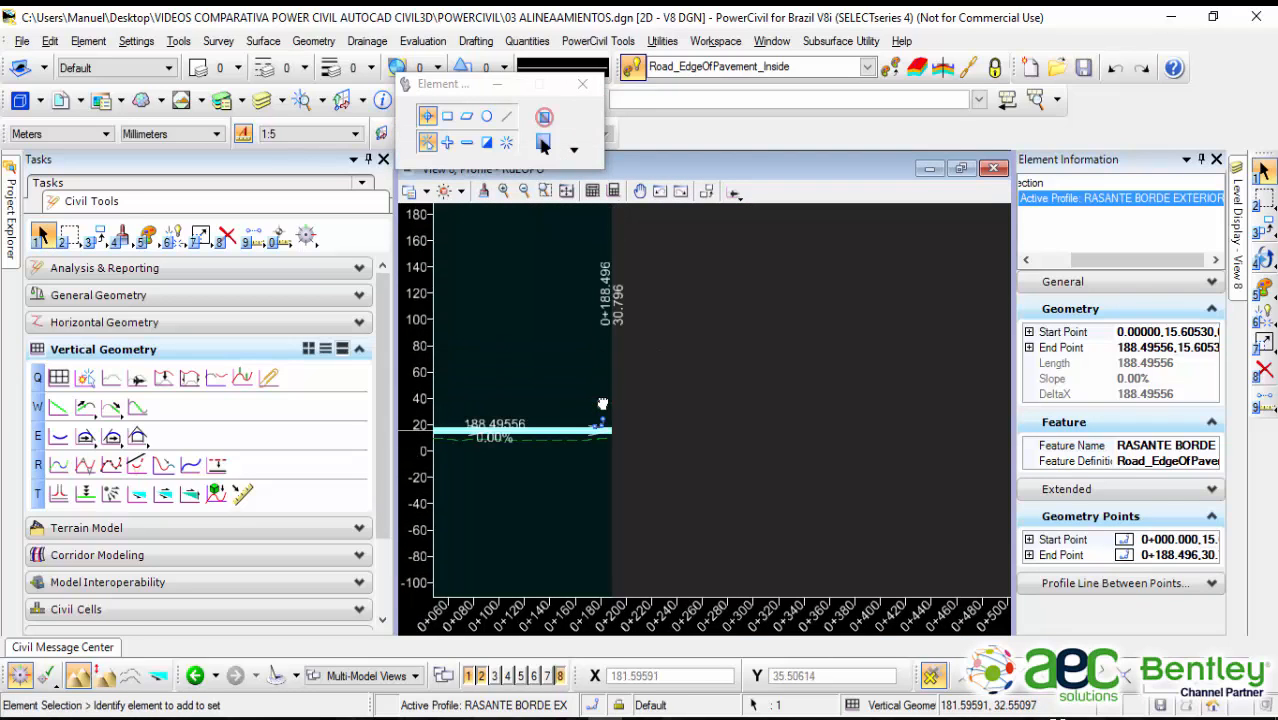
scroll(558, 397, "down", 2)
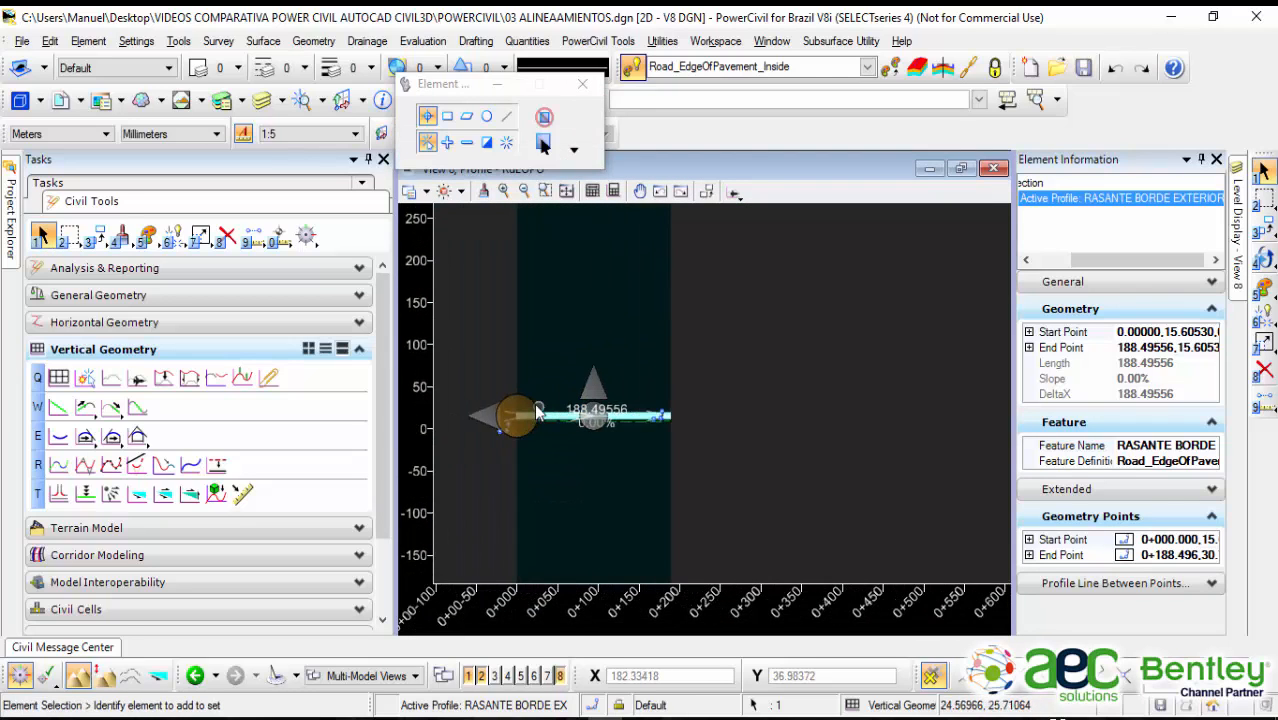
scroll(523, 387, "up", 2)
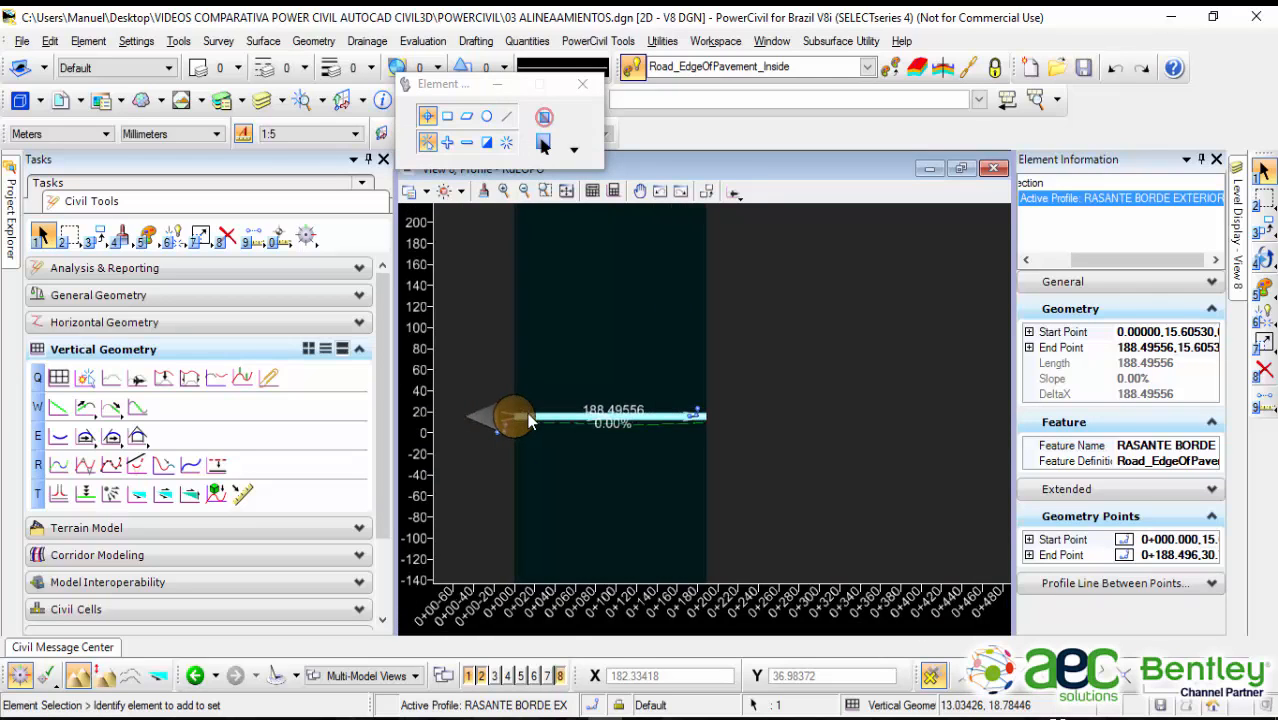
scroll(519, 415, "up", 3)
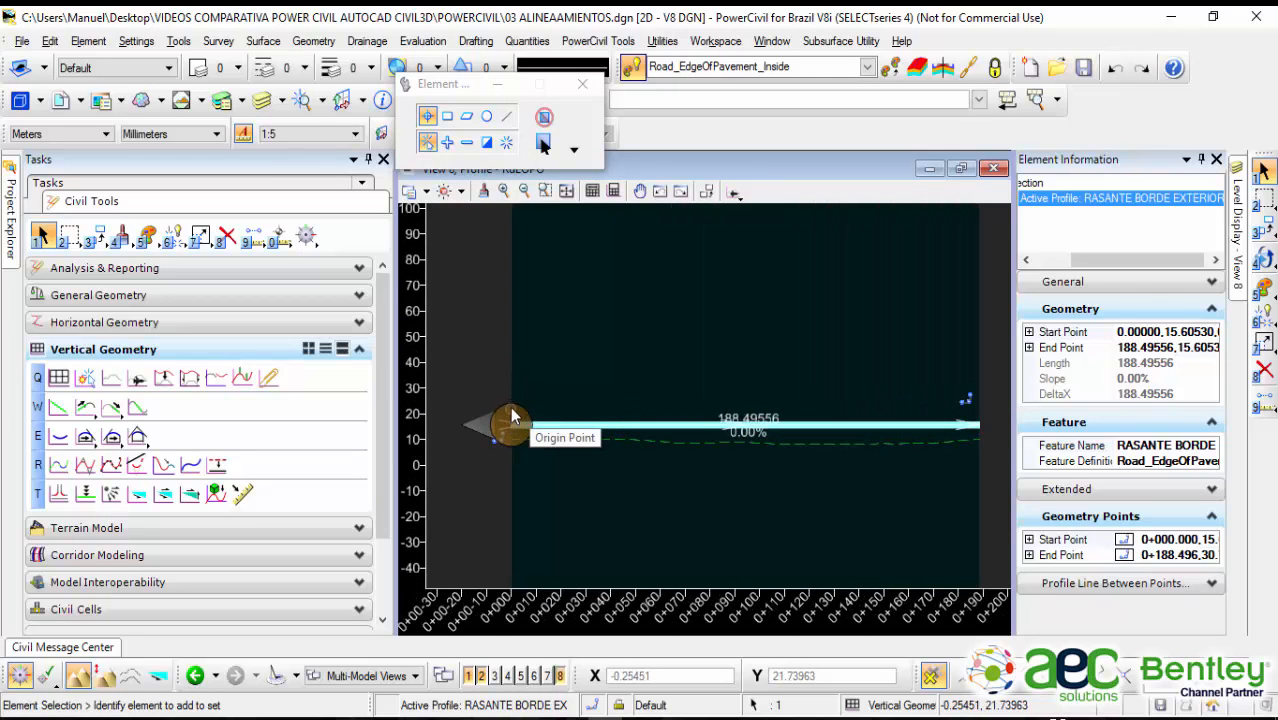
scroll(519, 417, "up", 1)
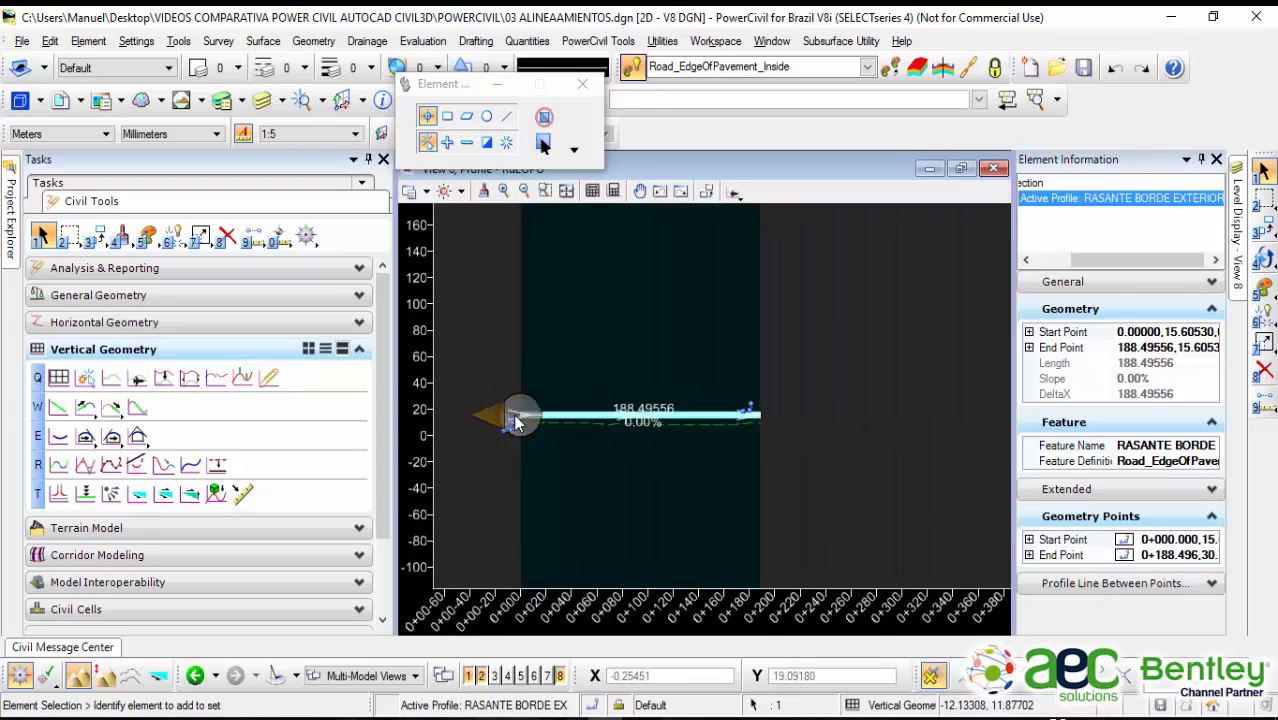
scroll(519, 414, "up", 2)
left_click(564, 474)
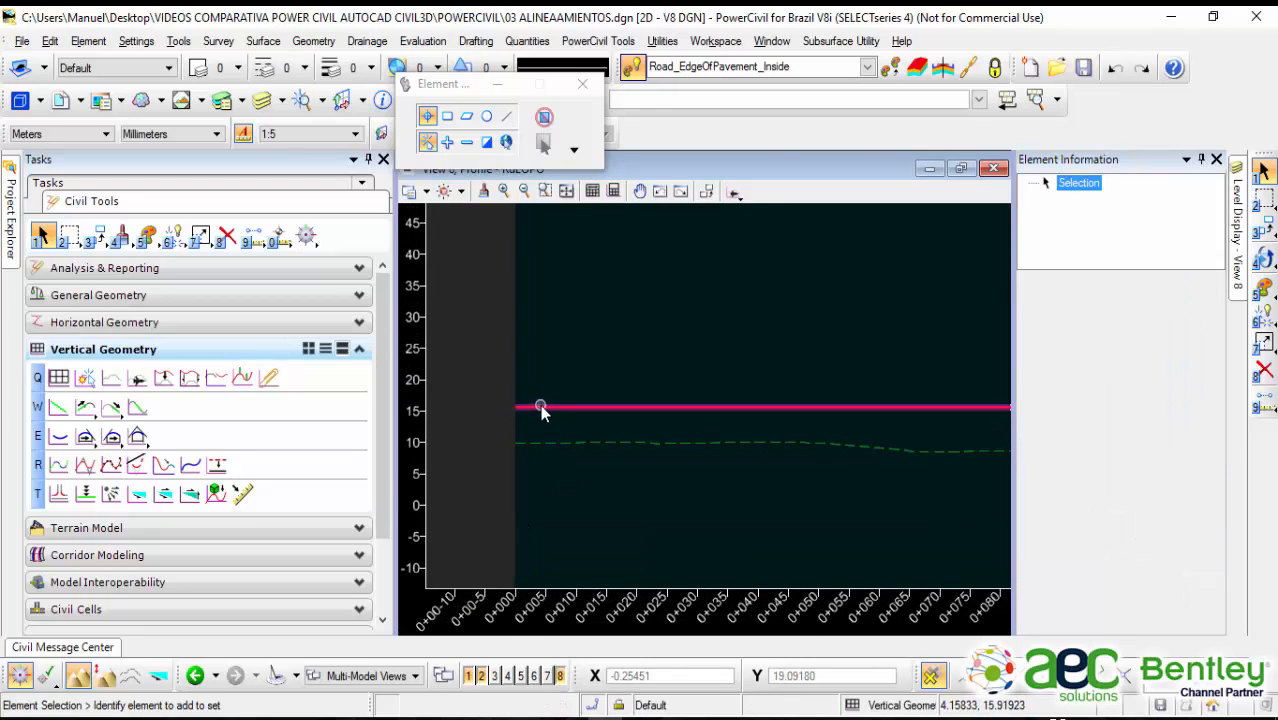
left_click(540, 405)
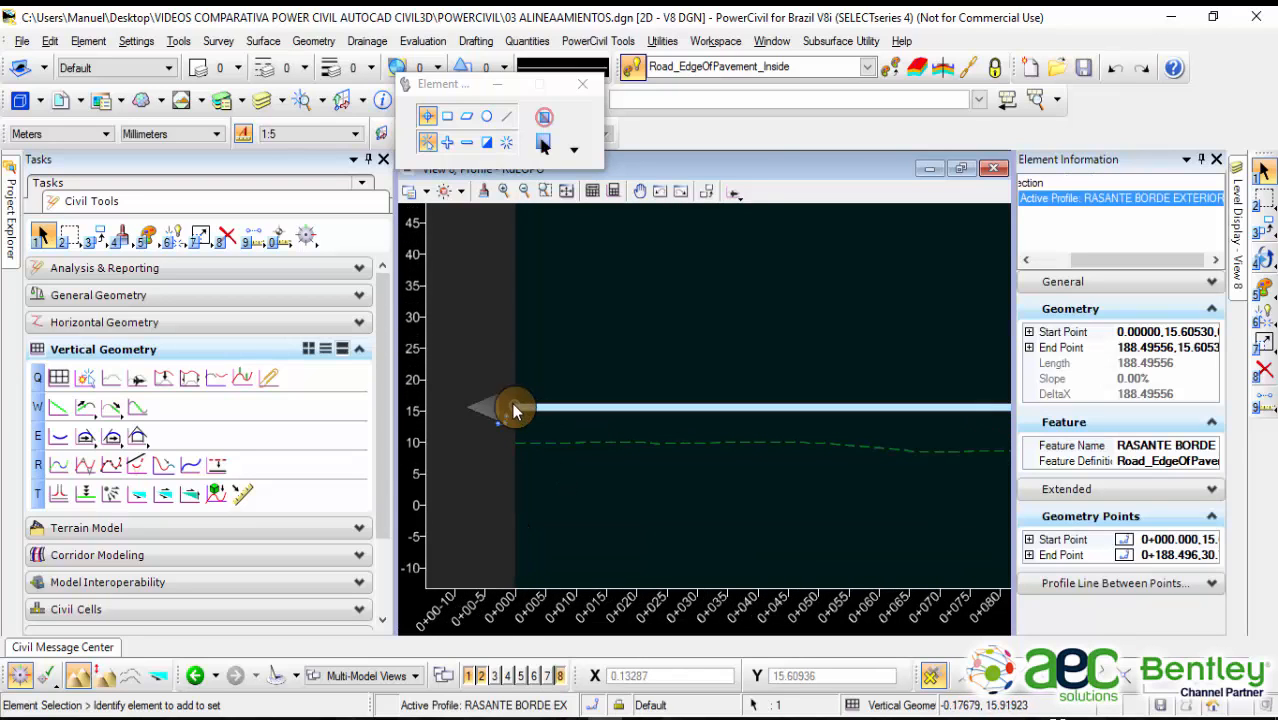
scroll(542, 338, "down", 3)
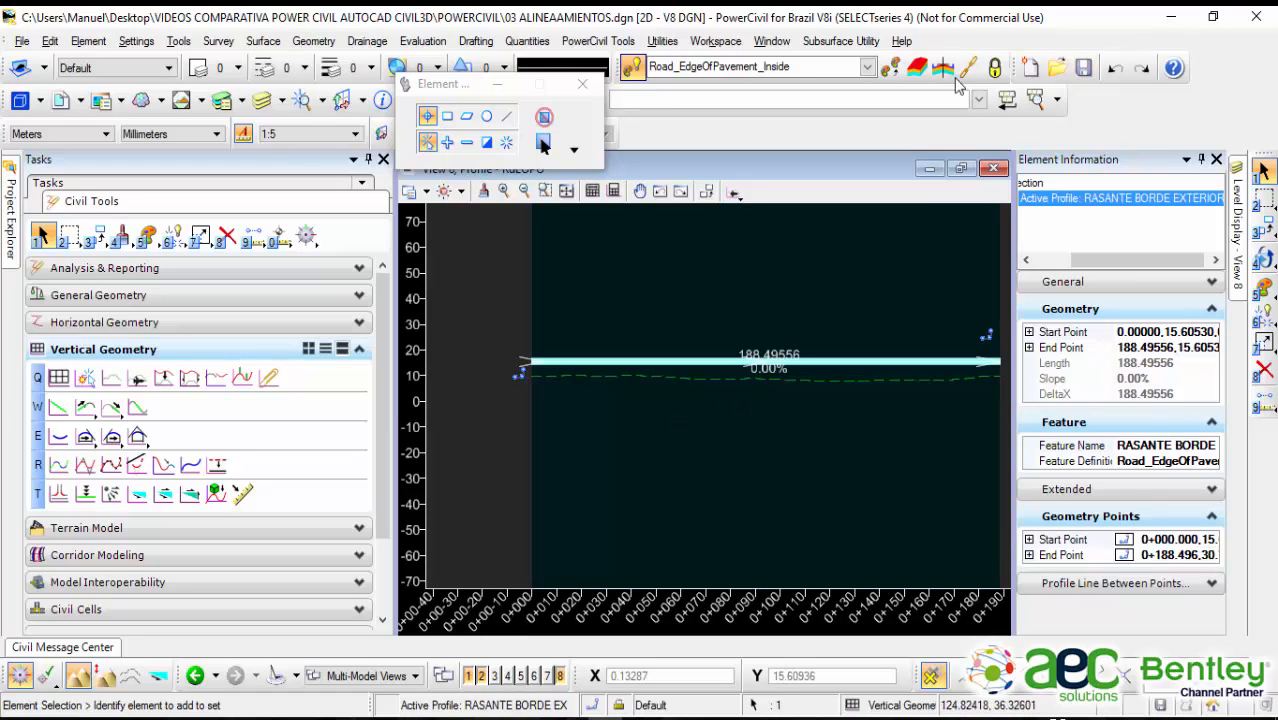
double_click(834, 178)
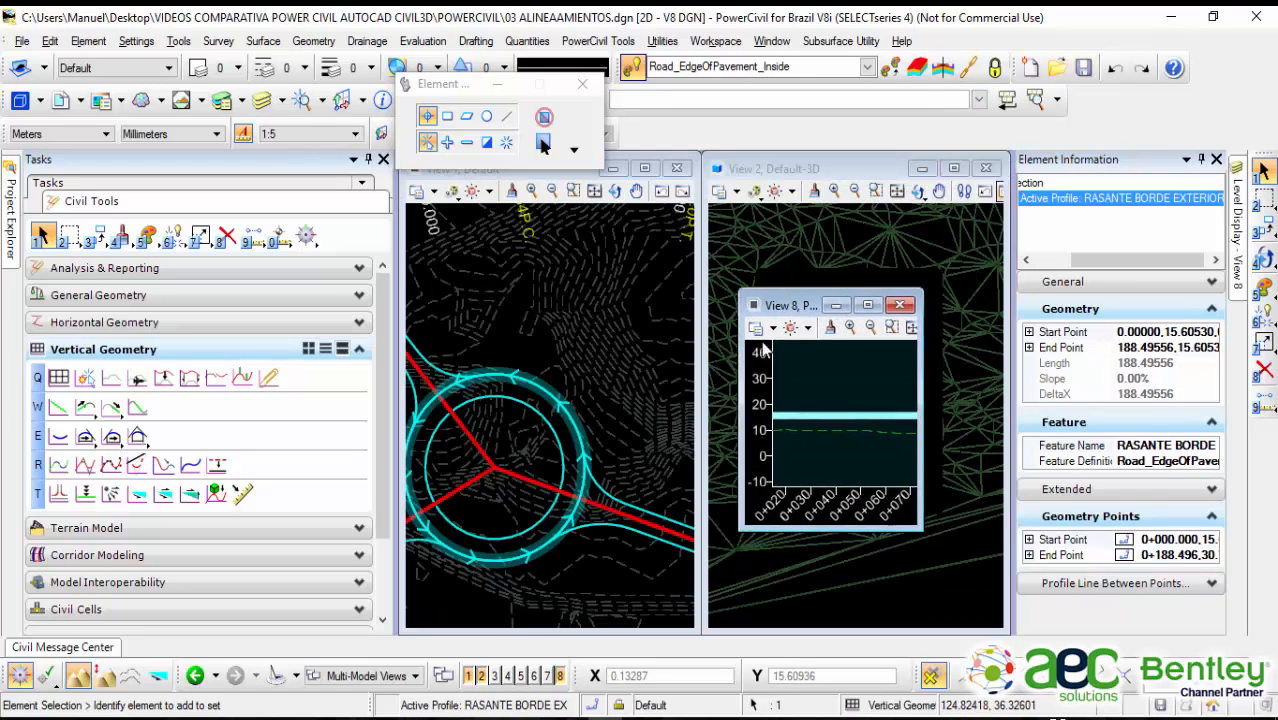
Step: Select the outer edge's 3D linear element and review its source arc and profile, extended properties and stroking definition
left_click(942, 574)
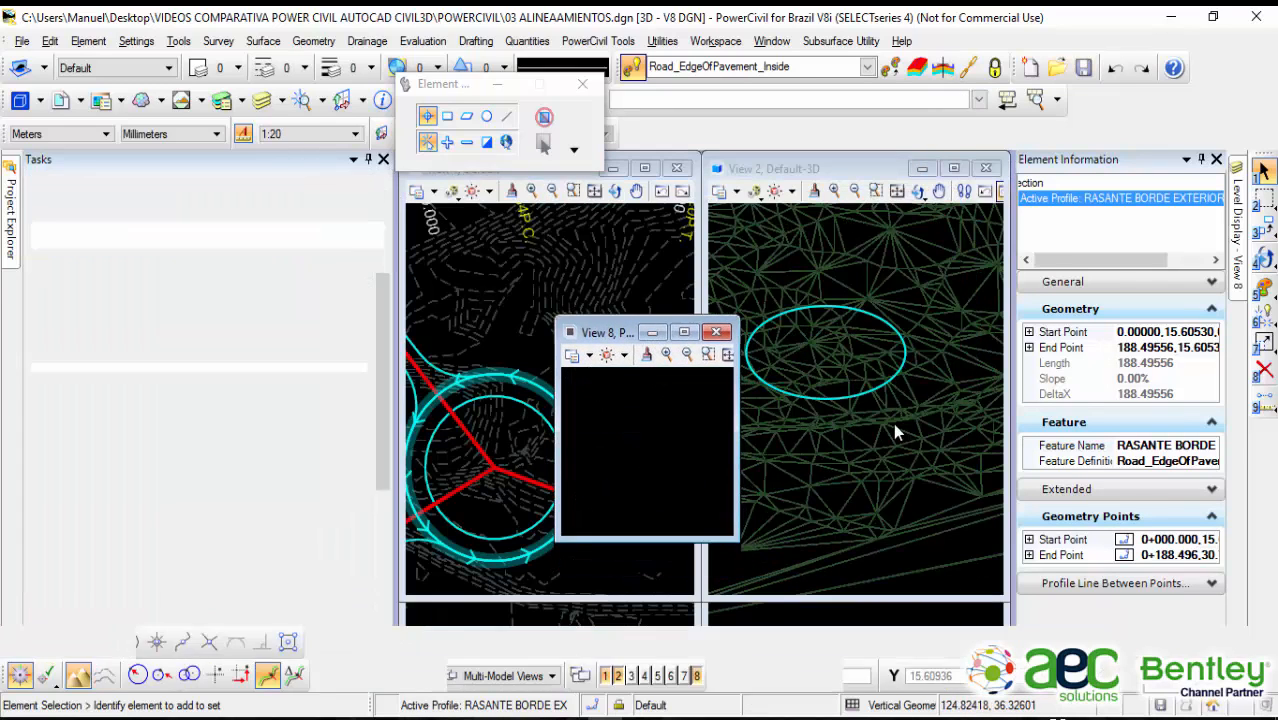
left_click(863, 396)
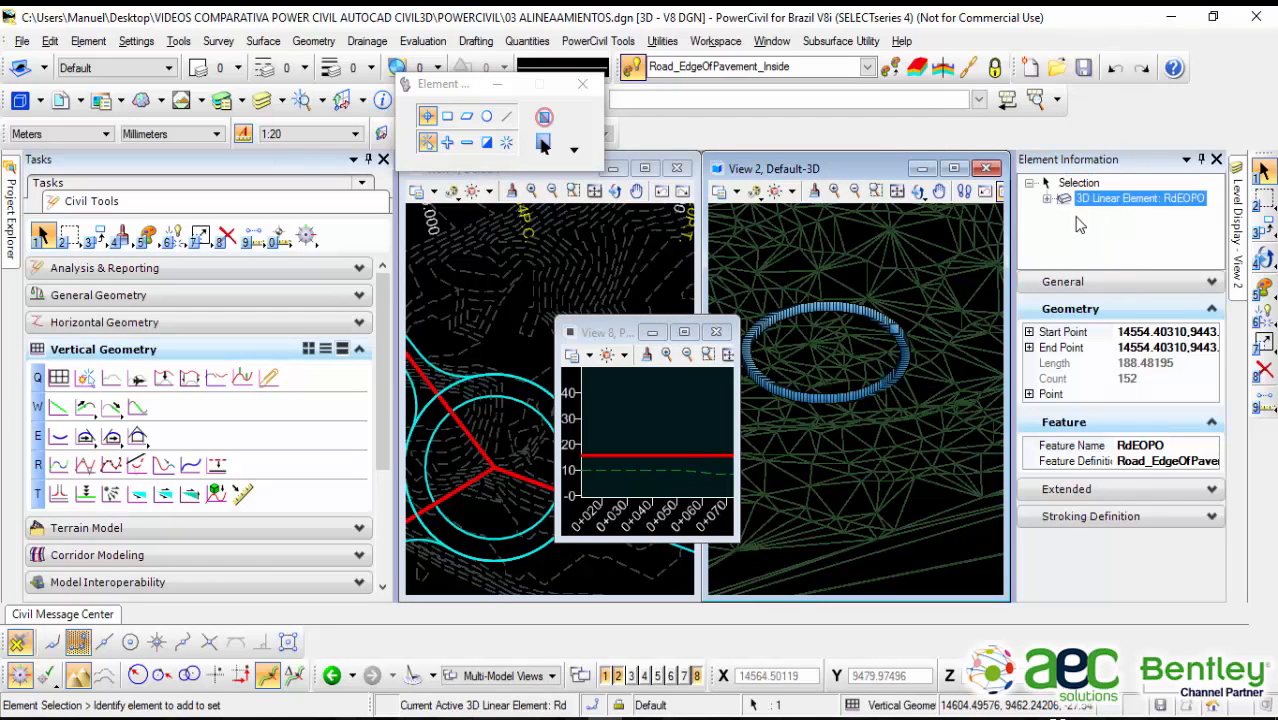
left_click(1046, 200)
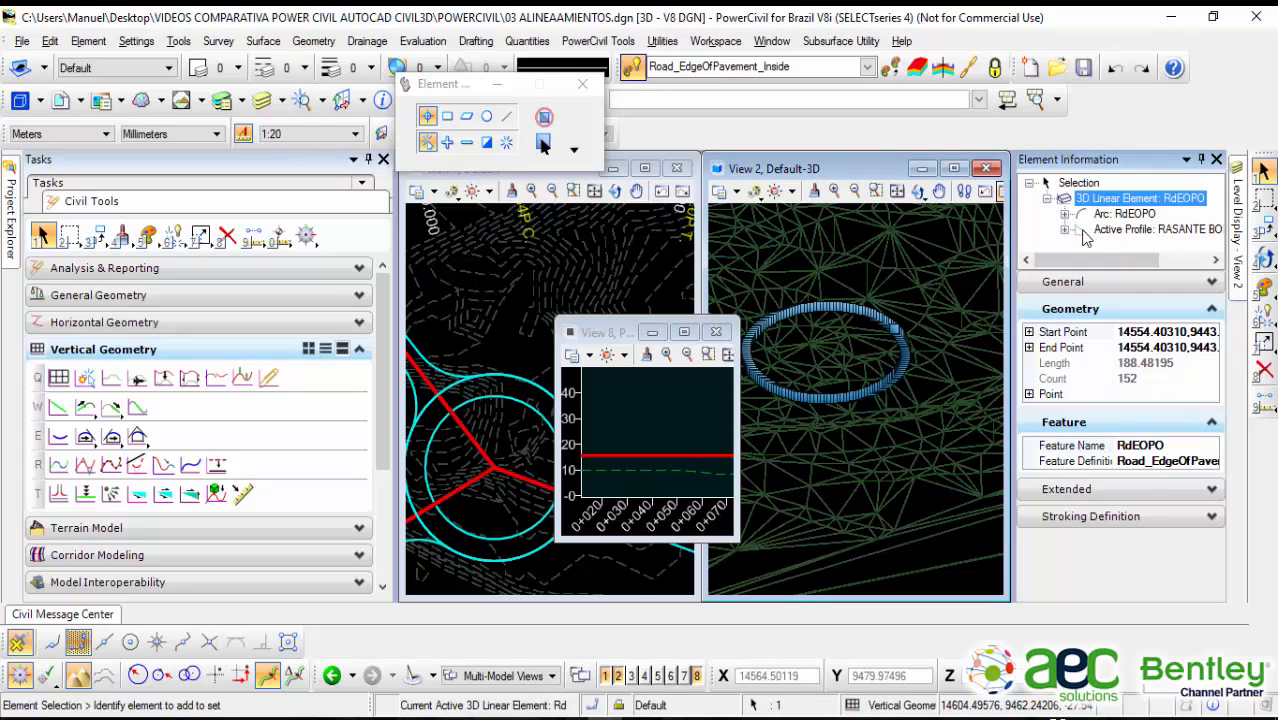
left_click(1047, 199)
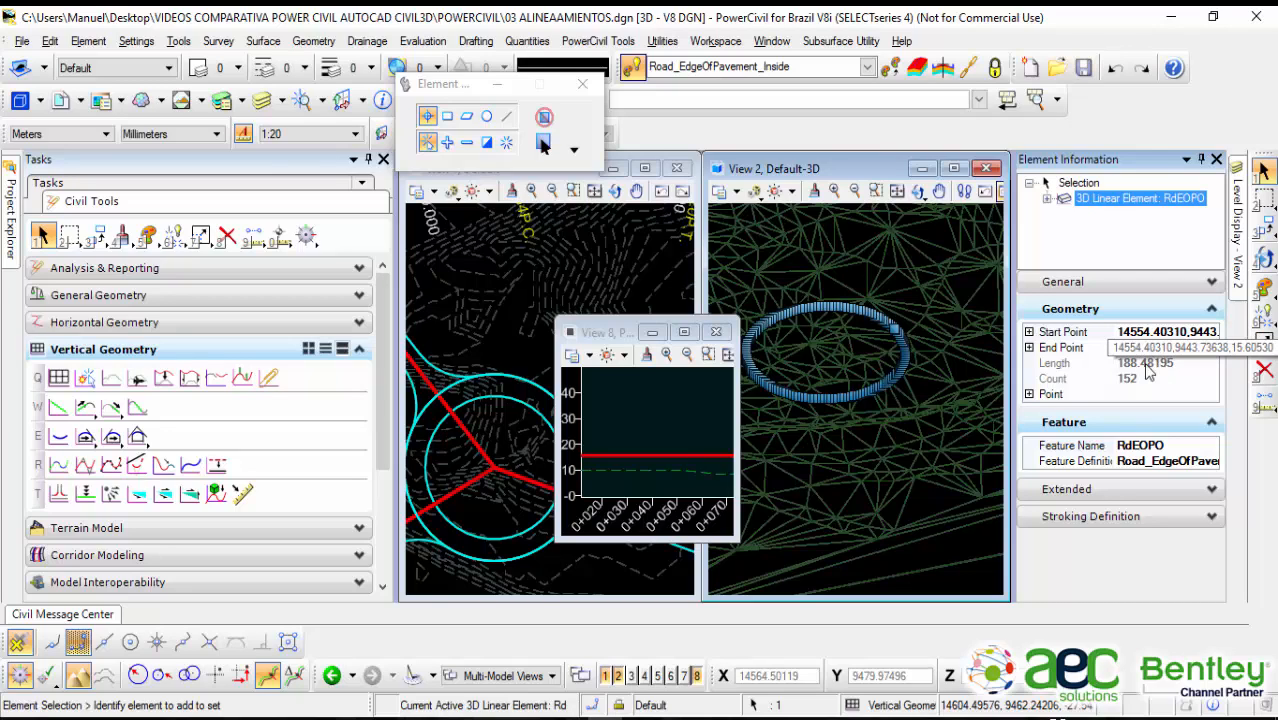
left_click(1125, 491)
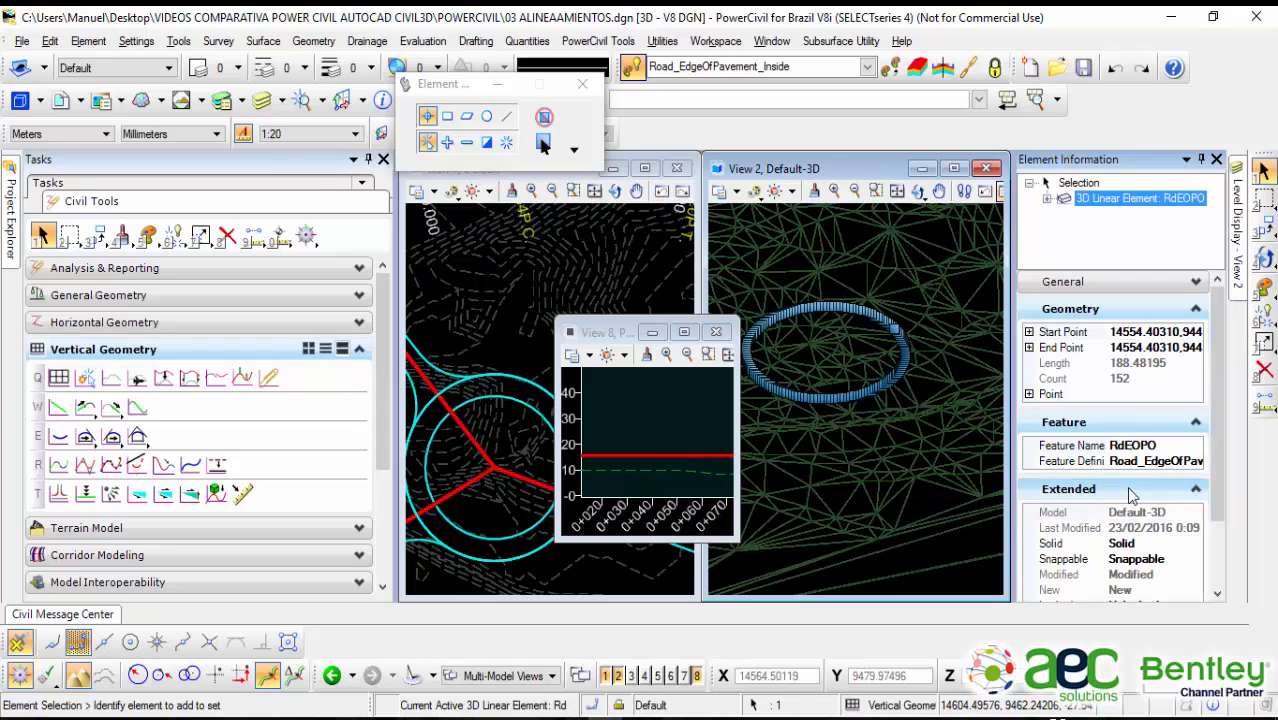
scroll(1208, 557, "down", 3)
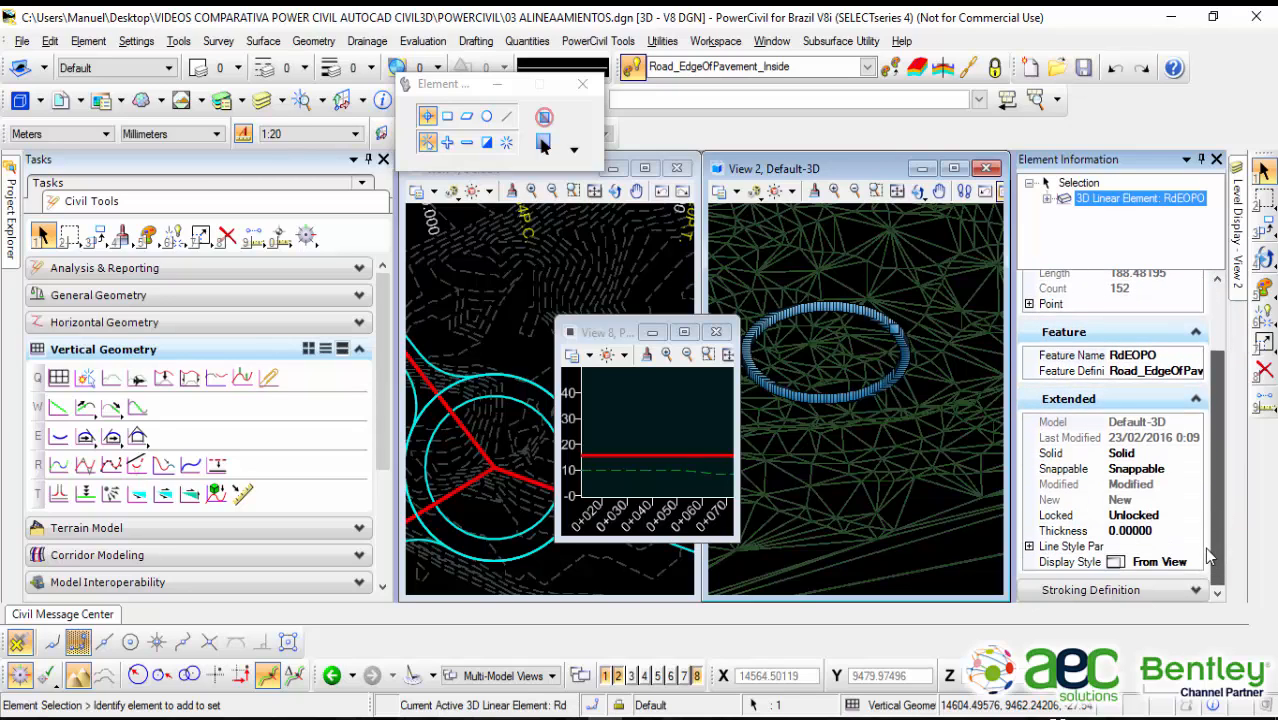
left_click(1195, 399)
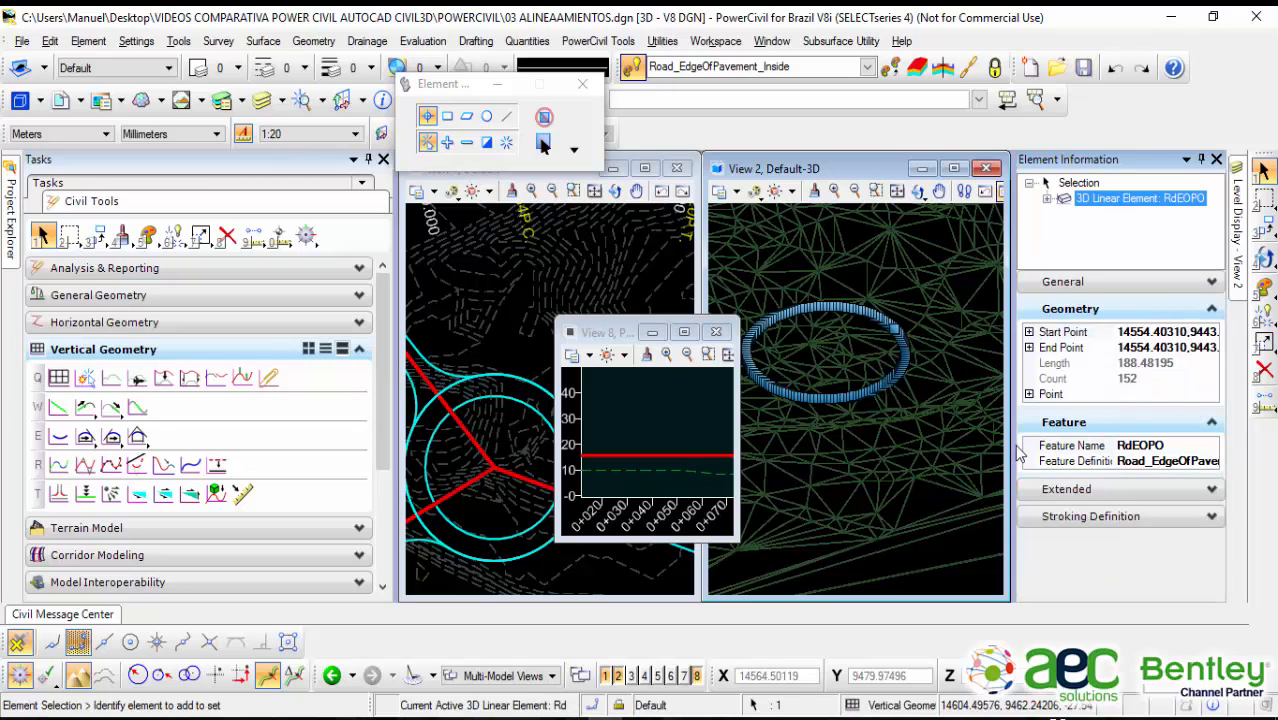
left_click(1076, 517)
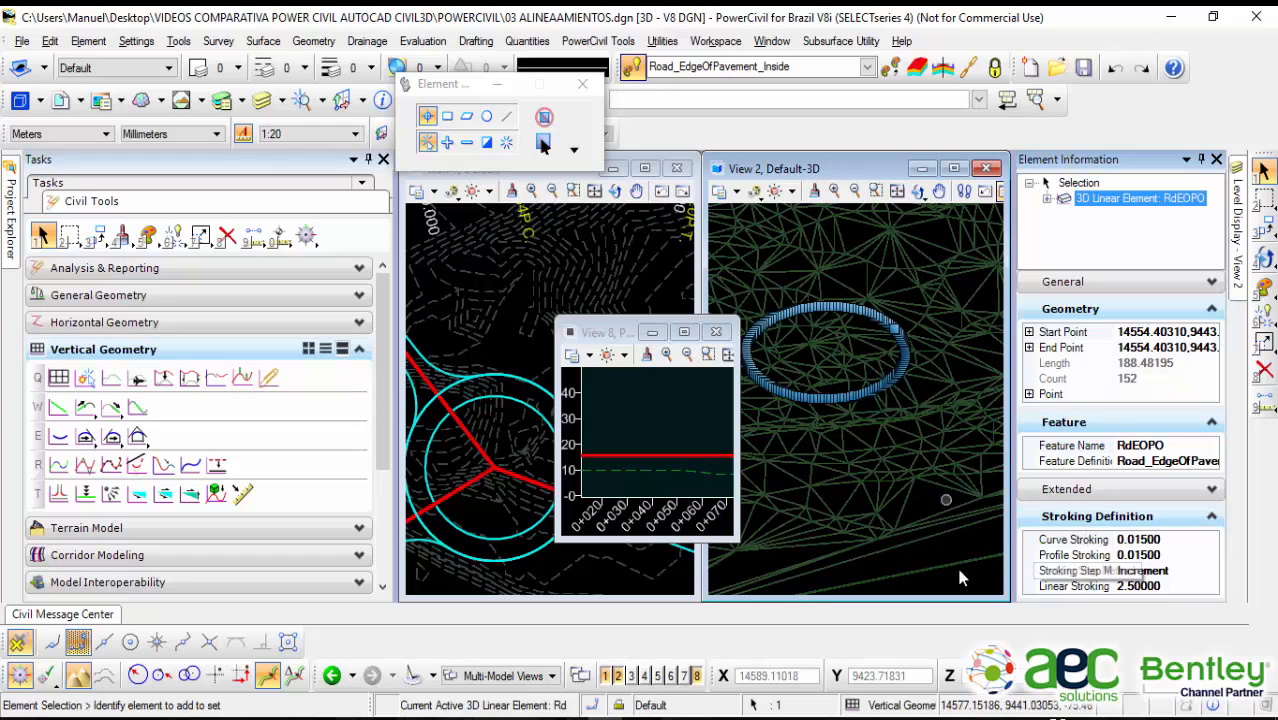
Step: Examine the stroked vertices along the 3D edge line up close and clear the selection
scroll(897, 380, "up", 4)
scroll(897, 380, "up", 1)
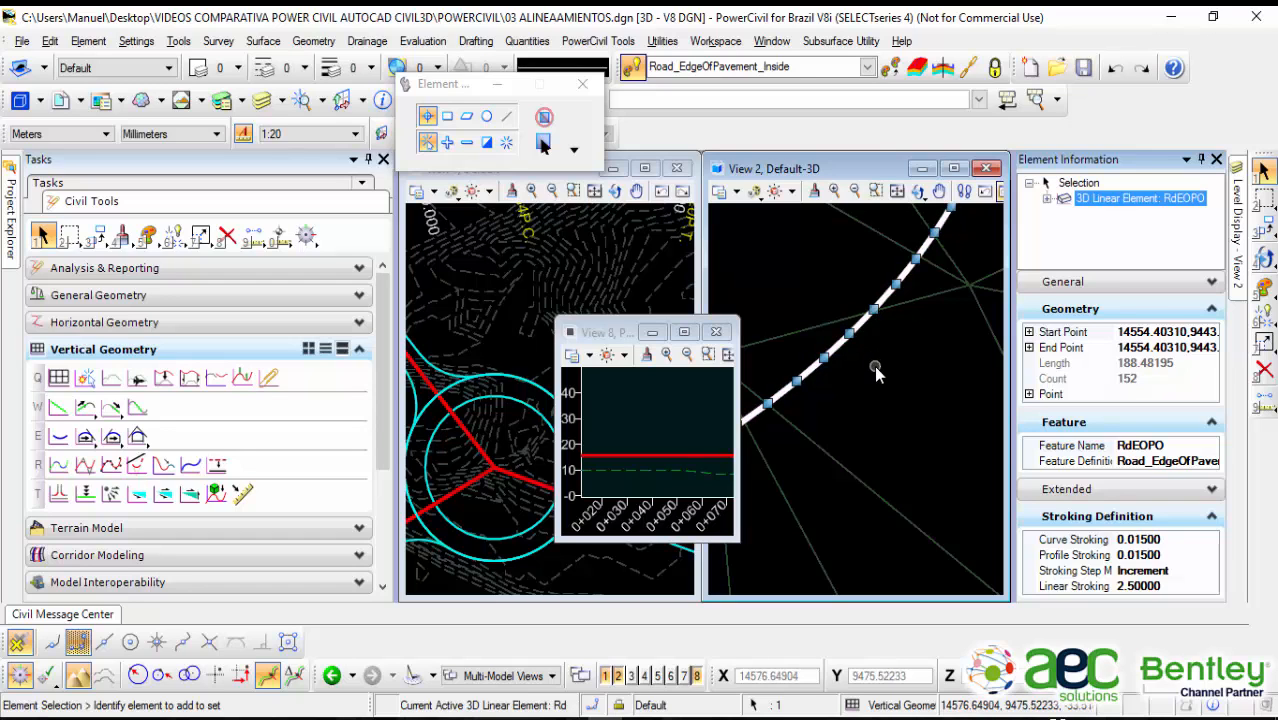
left_click(874, 366)
scroll(875, 370, "down", 3)
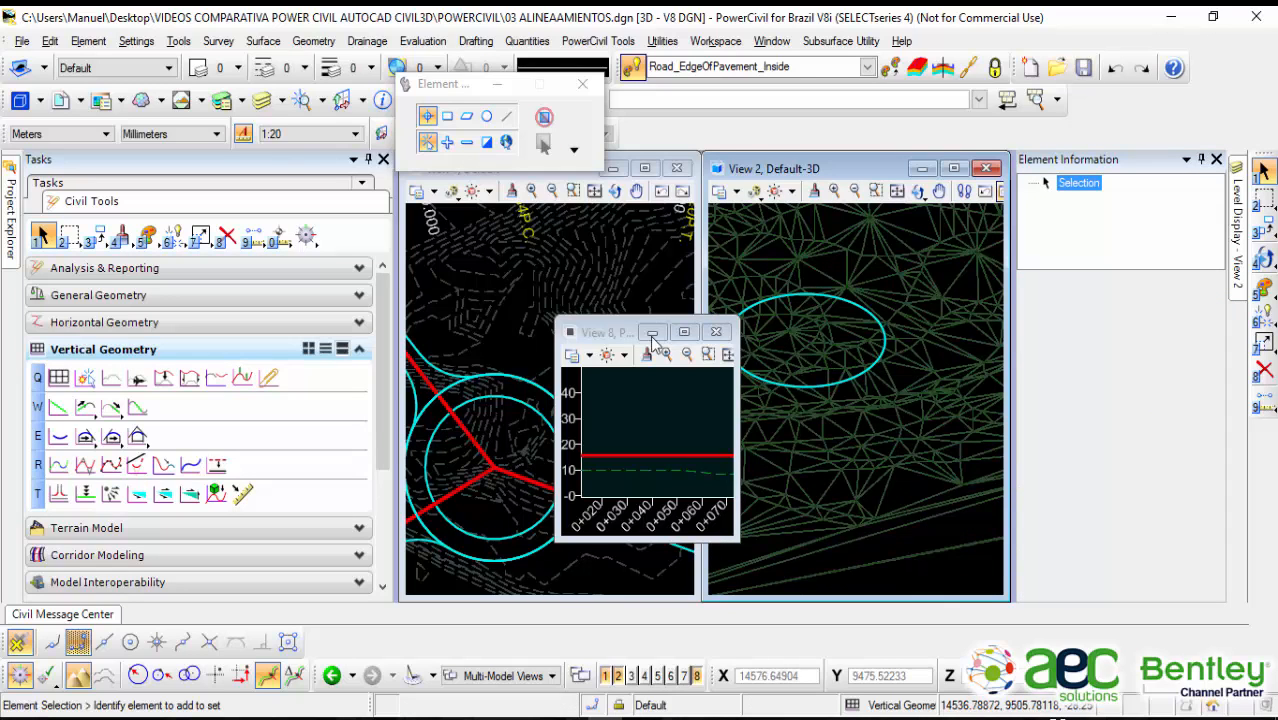
Step: Move the profile view clear of the 3D circle, reselect the circle and inspect the straight segments between its vertices
left_click(598, 328)
left_click_drag(598, 328, 870, 425)
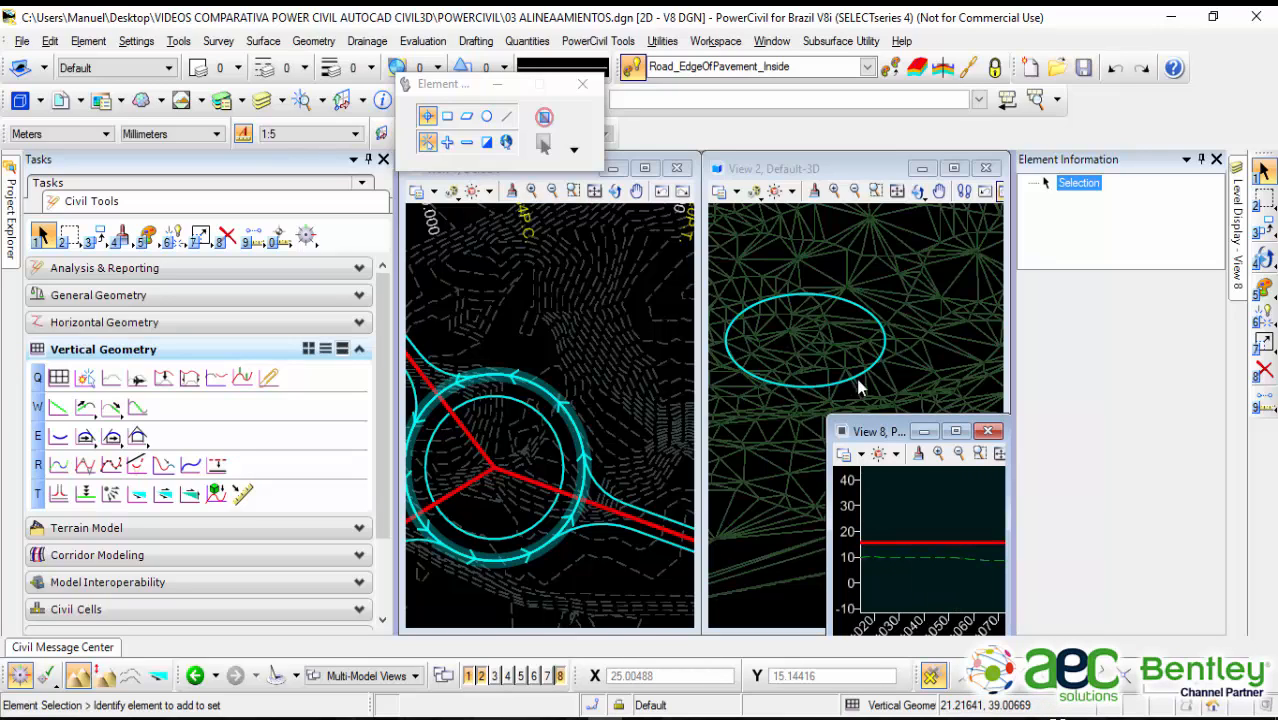
left_click(849, 302)
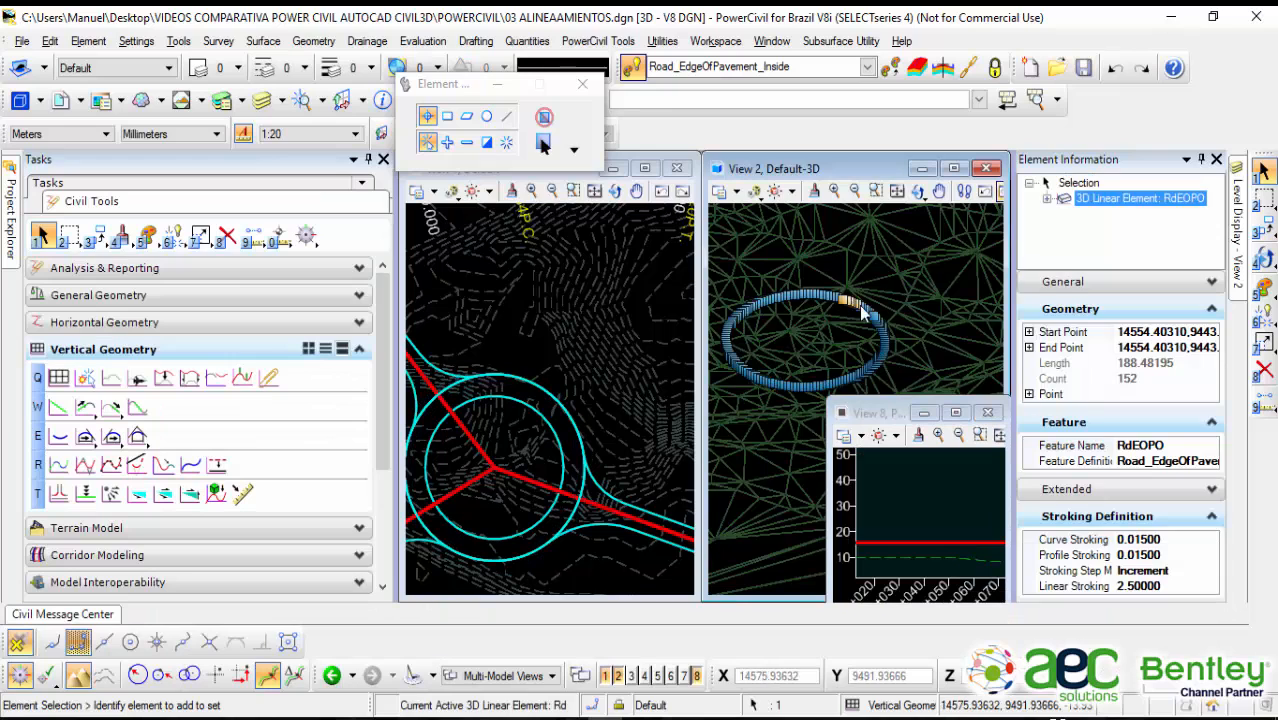
scroll(861, 312, "up", 5)
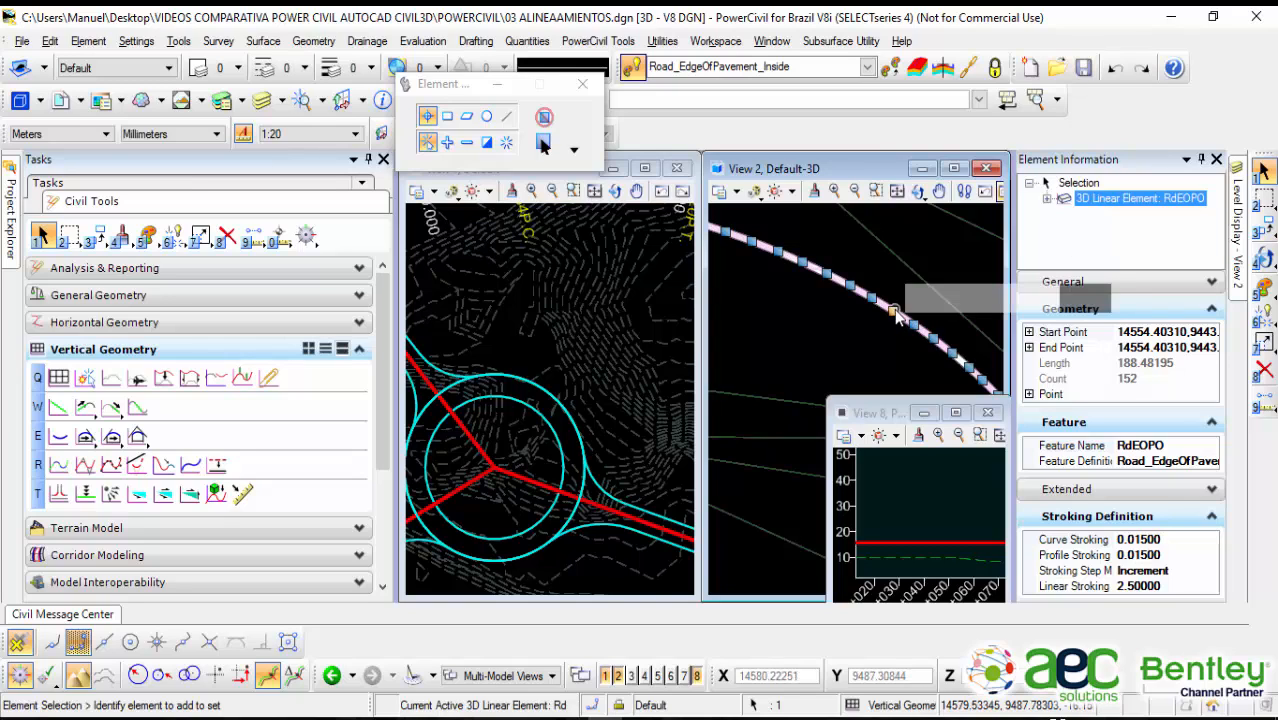
mouse_move(897, 316)
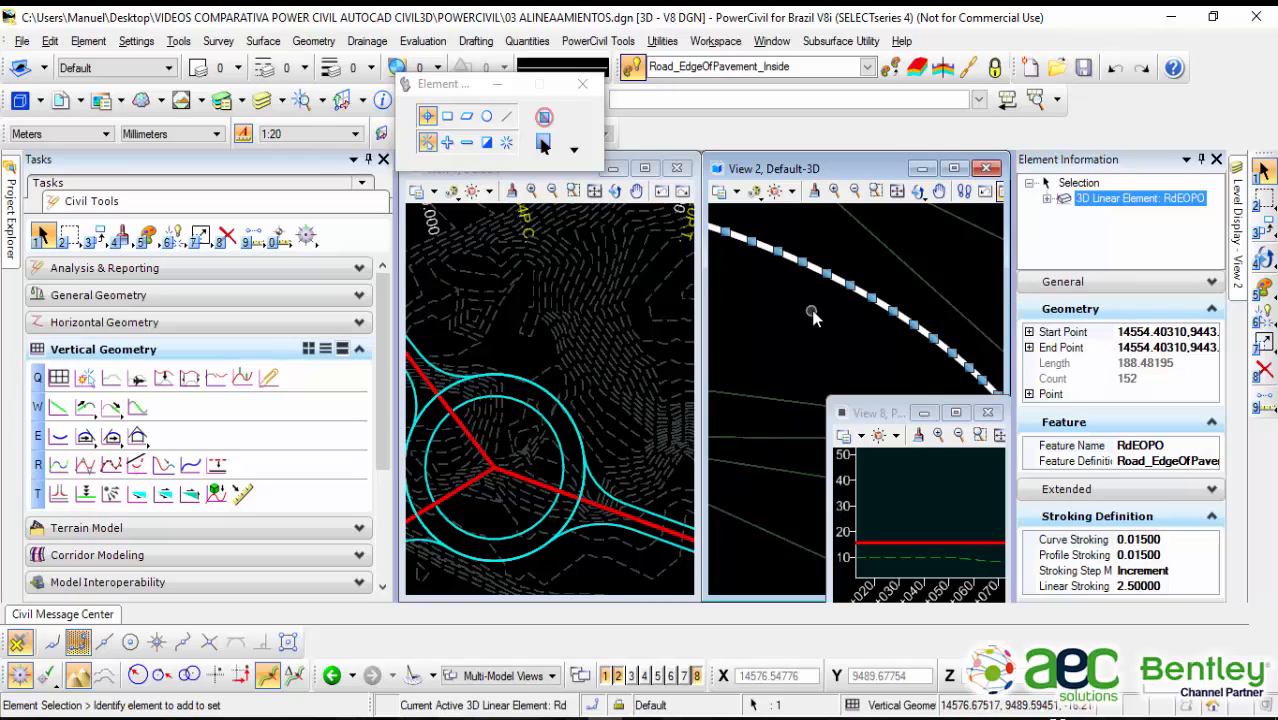
scroll(810, 285, "up", 4)
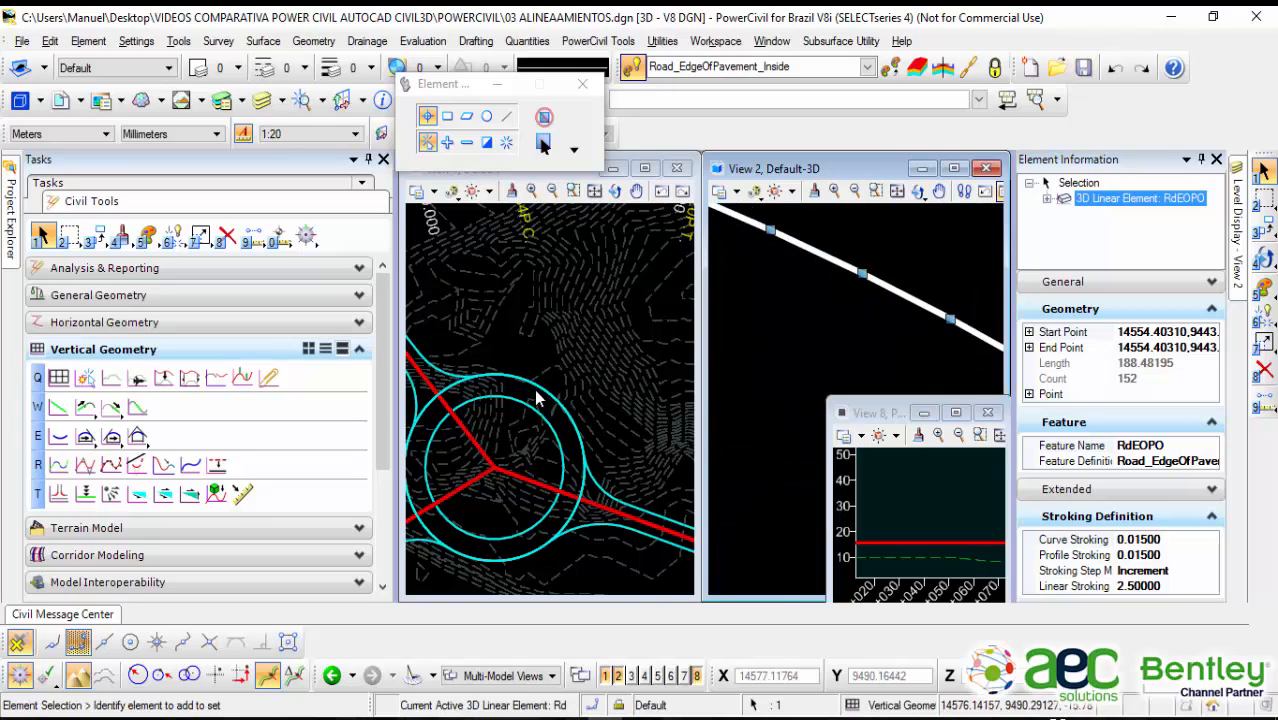
Step: Clear the 3D selection and compare the outer edge's 30 m radius arc with the adjacent stroked line up close in the plan view
mouse_move(818, 258)
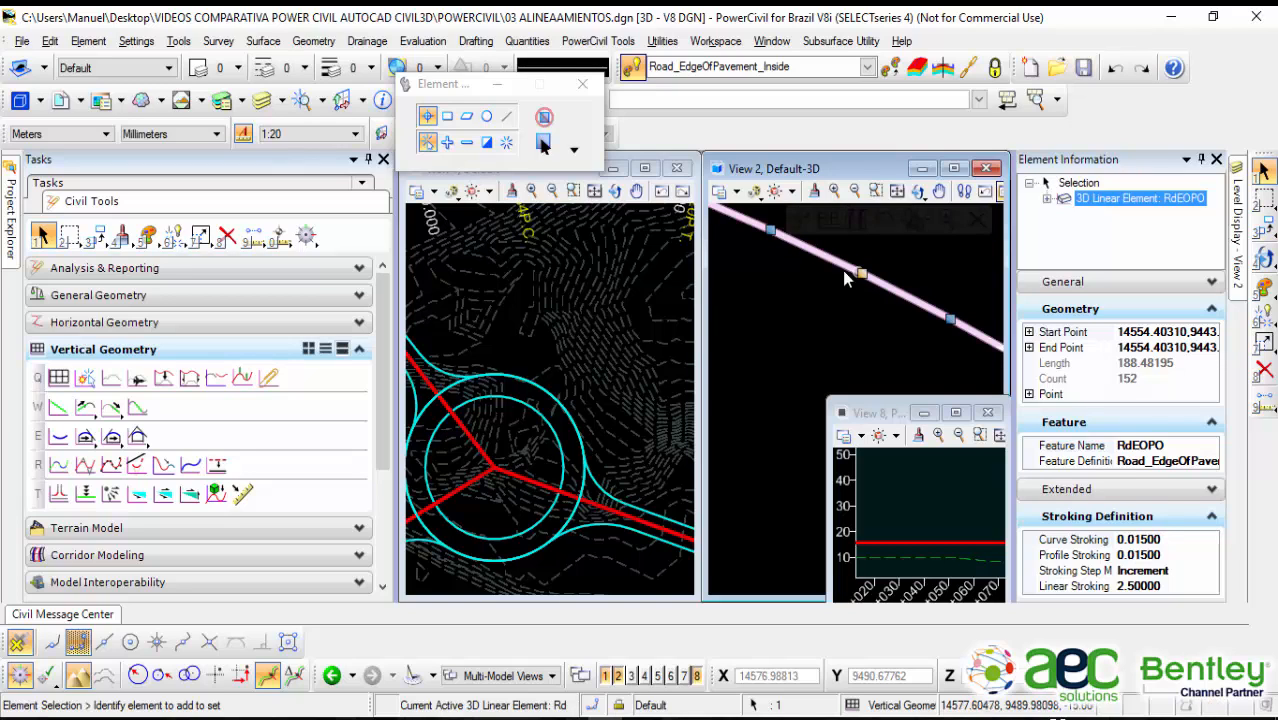
left_click(789, 320)
scroll(607, 390, "up", 3)
scroll(610, 390, "up", 5)
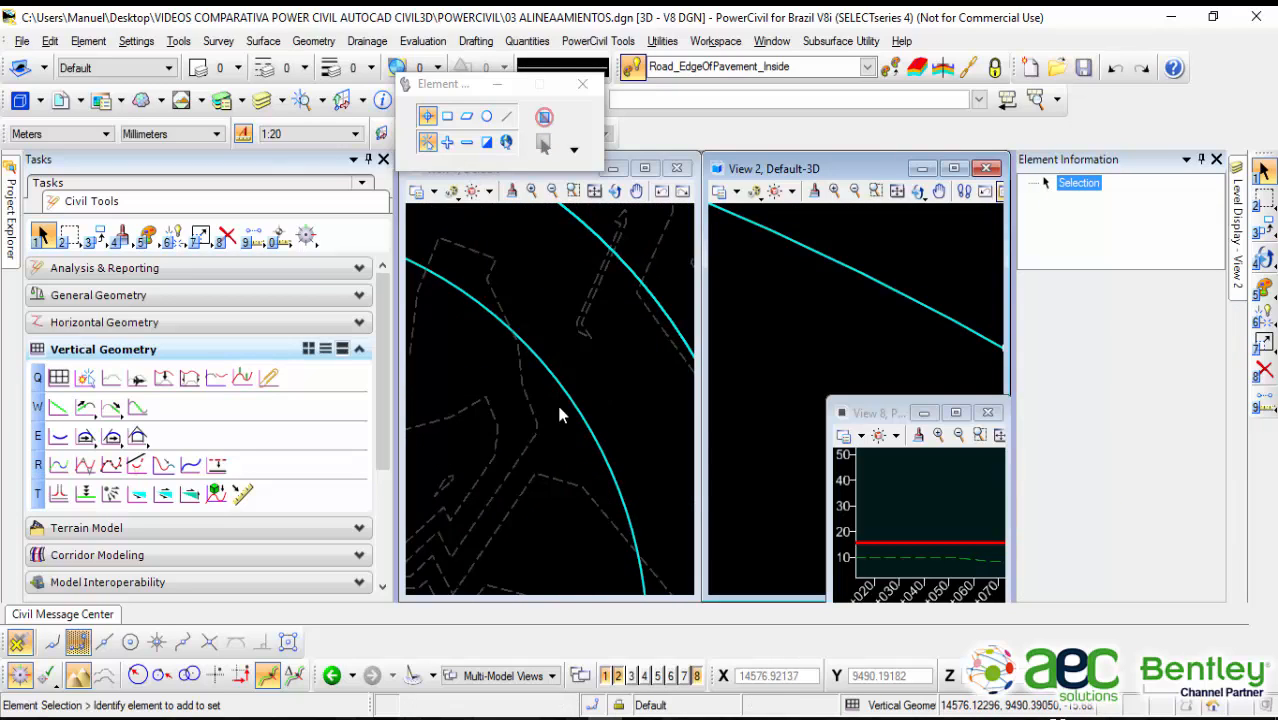
scroll(621, 321, "down", 4)
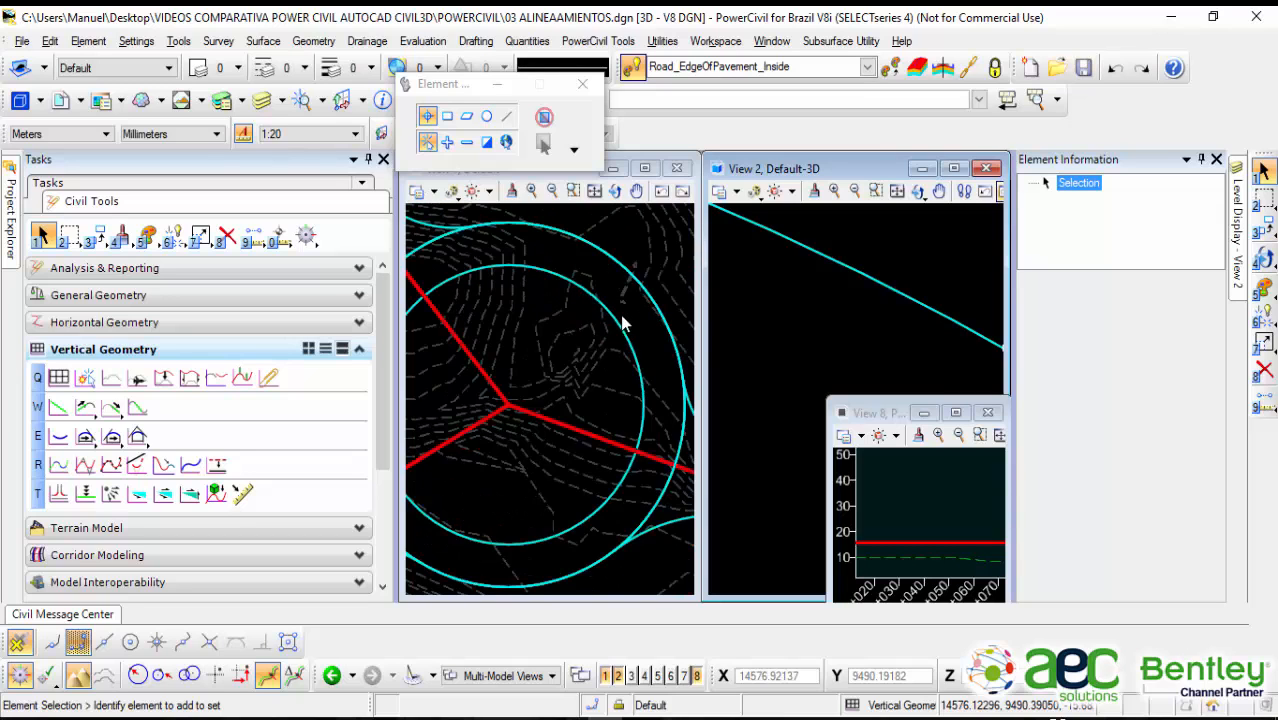
scroll(620, 370, "up", 6)
scroll(574, 350, "up", 3)
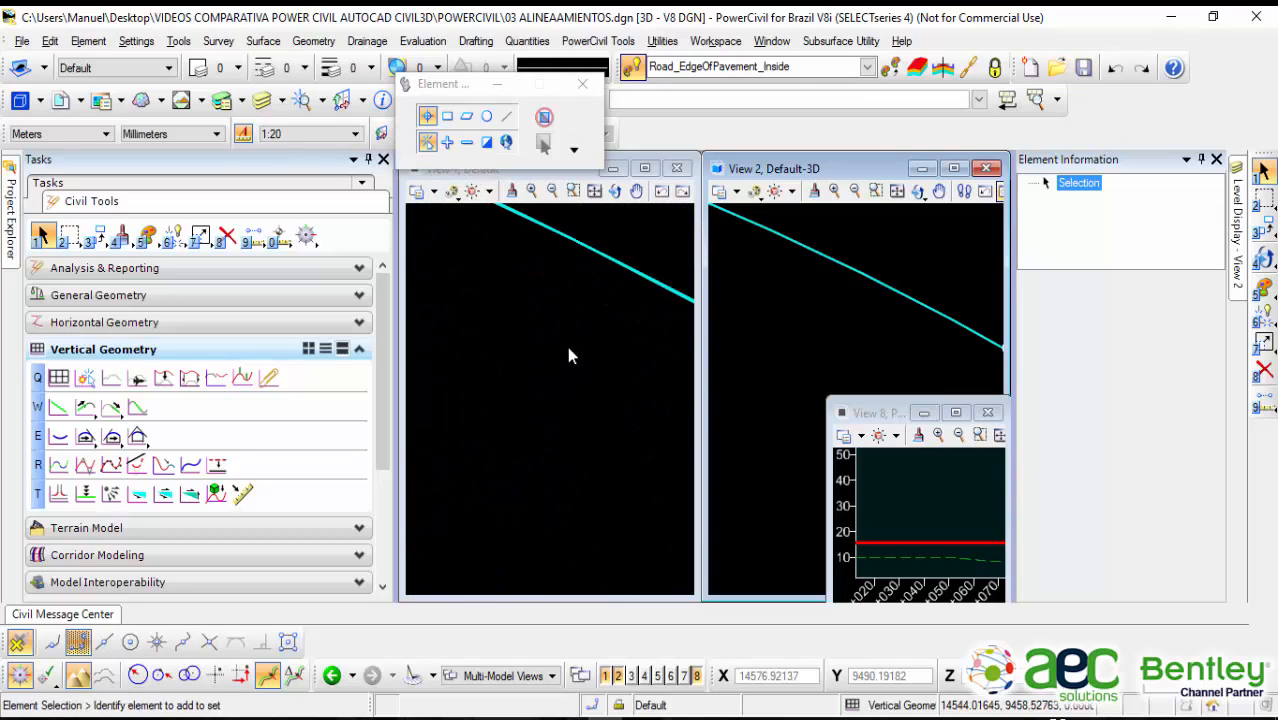
left_click(616, 273)
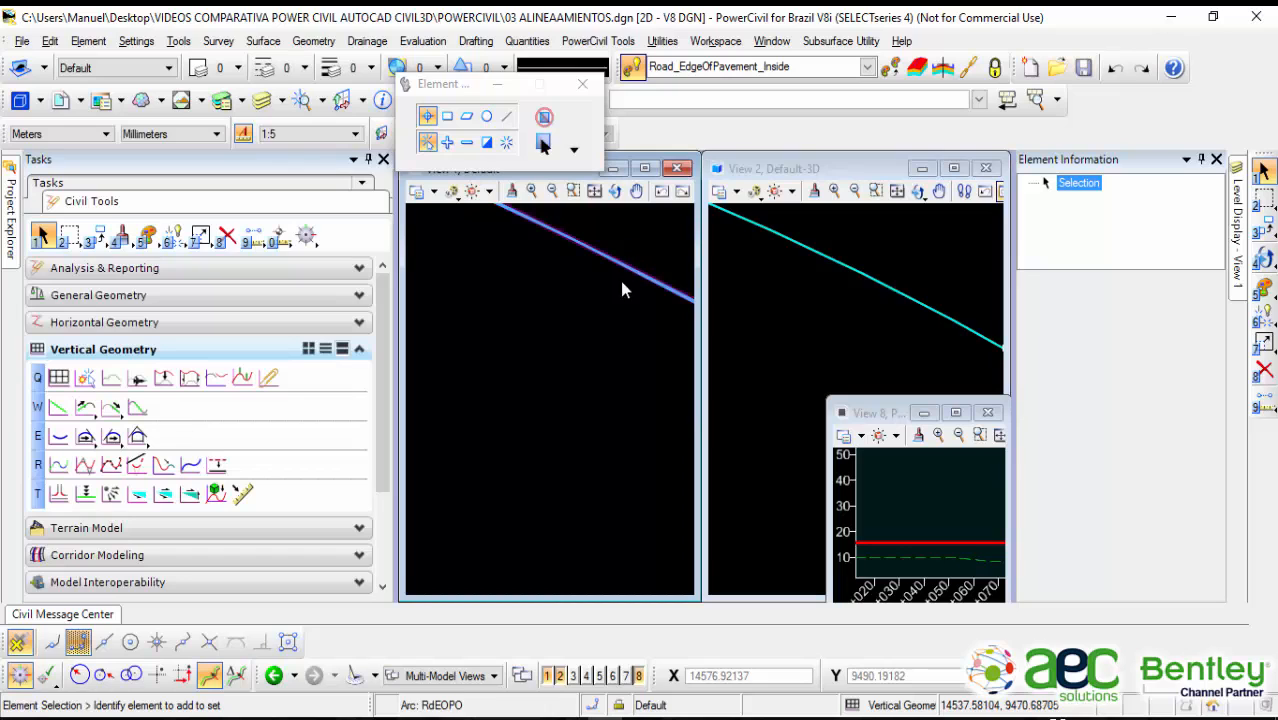
left_click(622, 285)
middle_click_drag(622, 294, 553, 404)
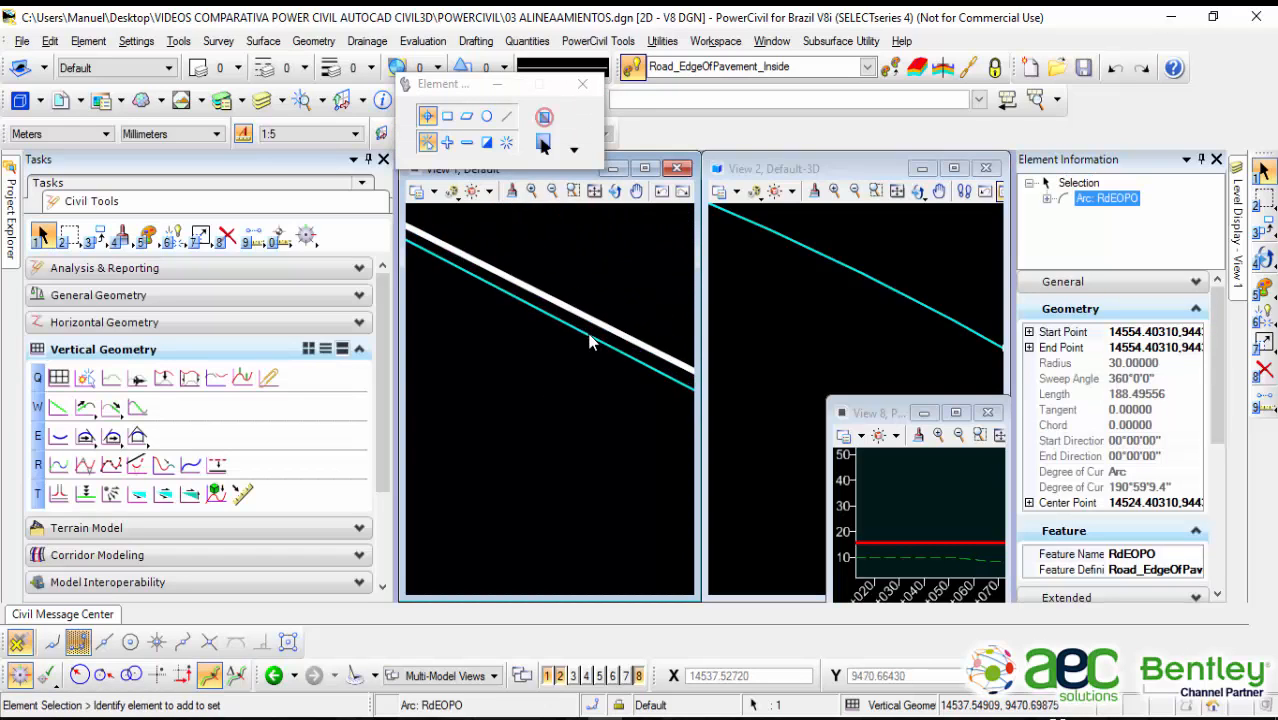
left_click(619, 282)
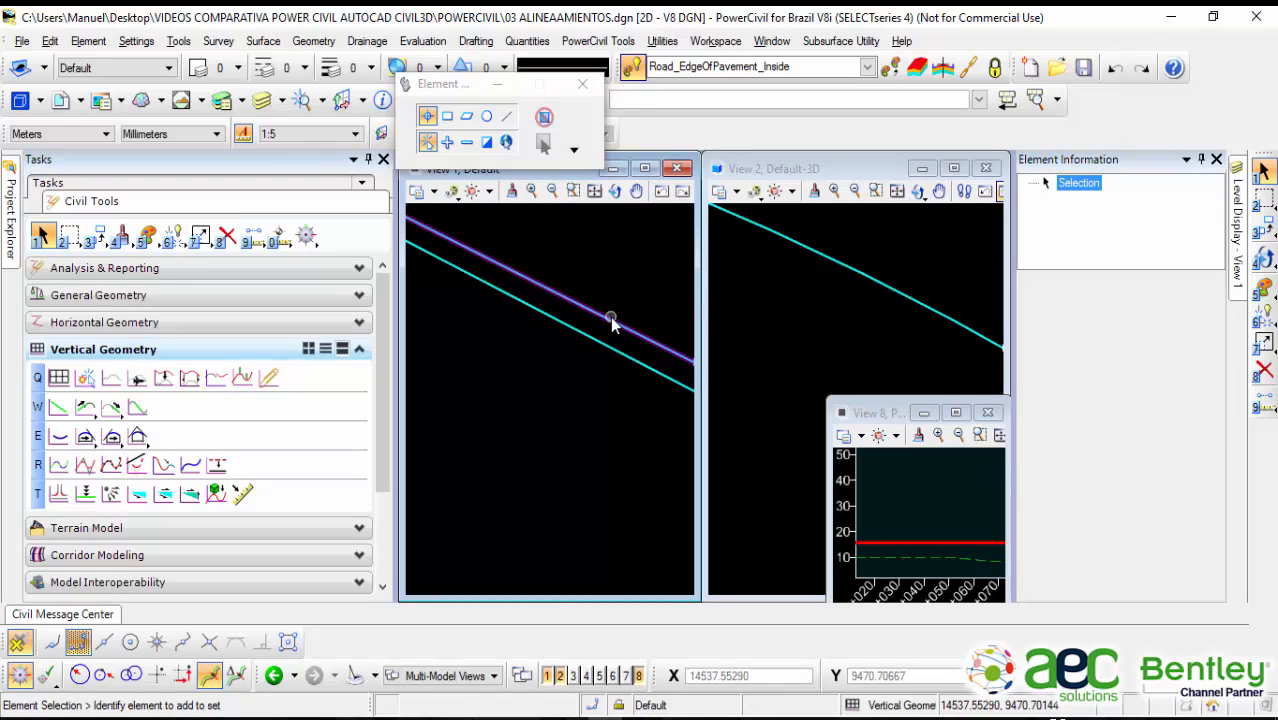
Step: Identify the outer edge's 3D linear element beside its source arc in the plan view and select it
mouse_move(613, 322)
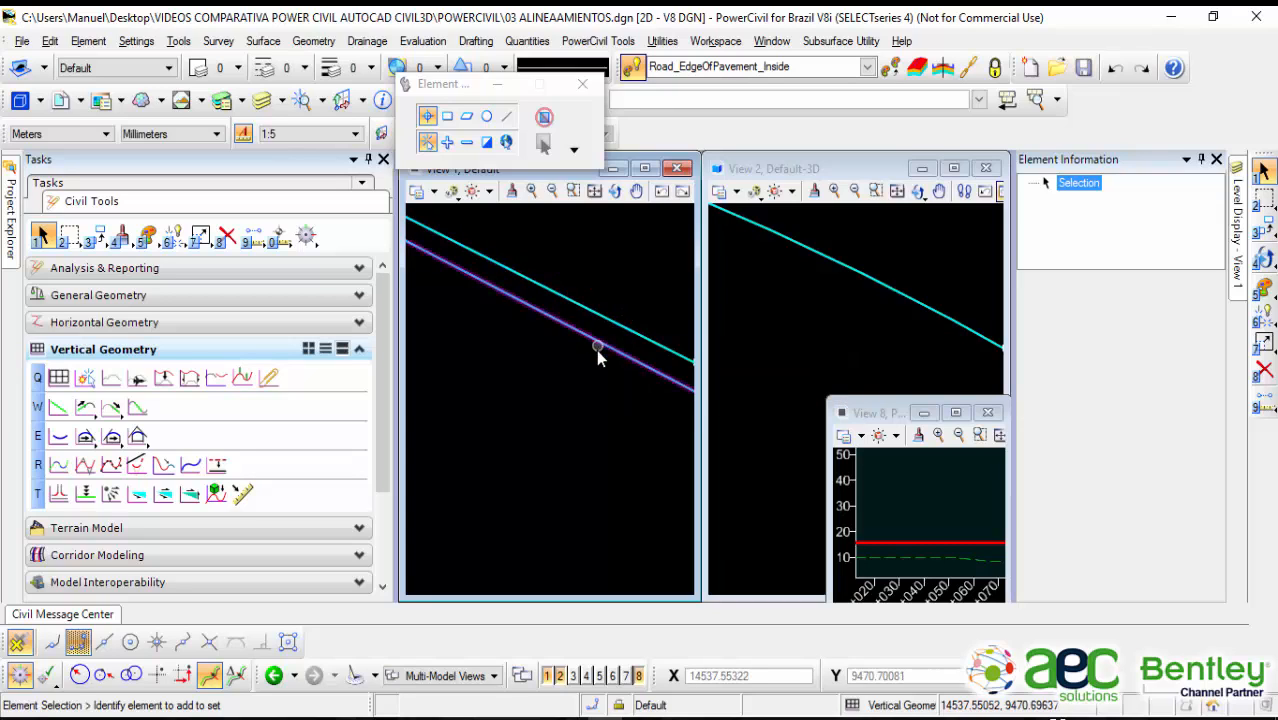
mouse_move(604, 350)
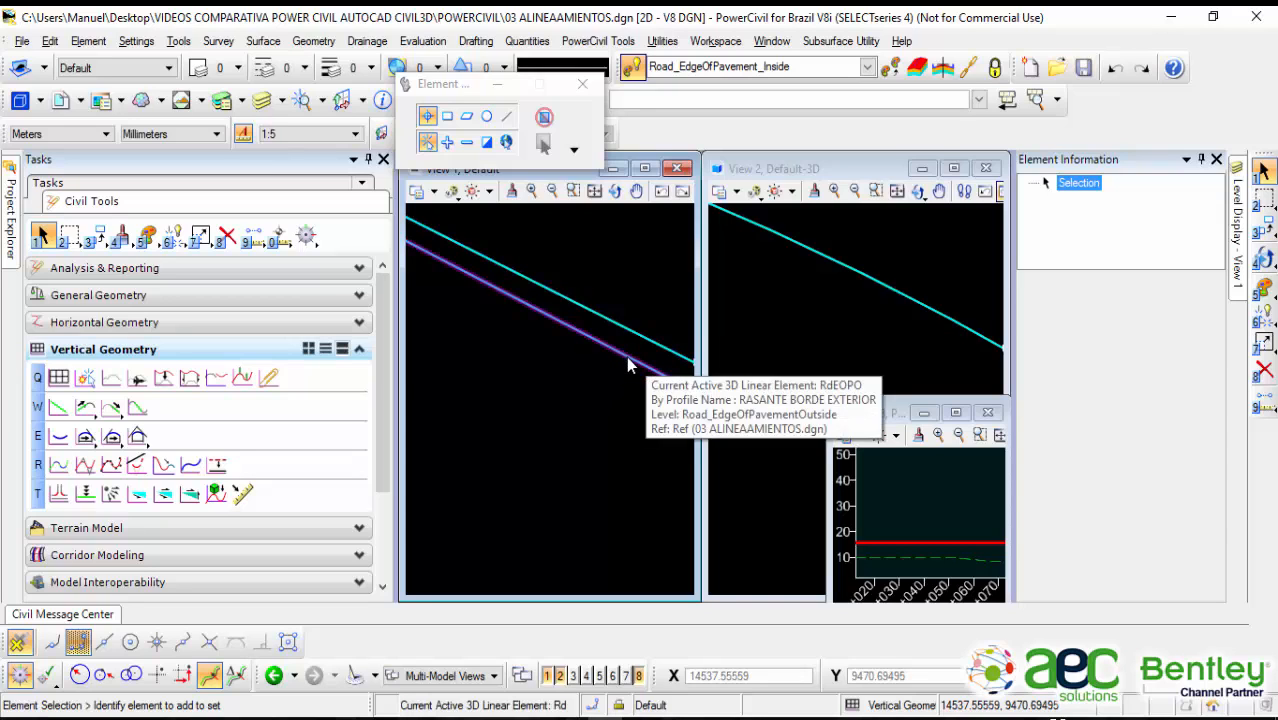
left_click(626, 361)
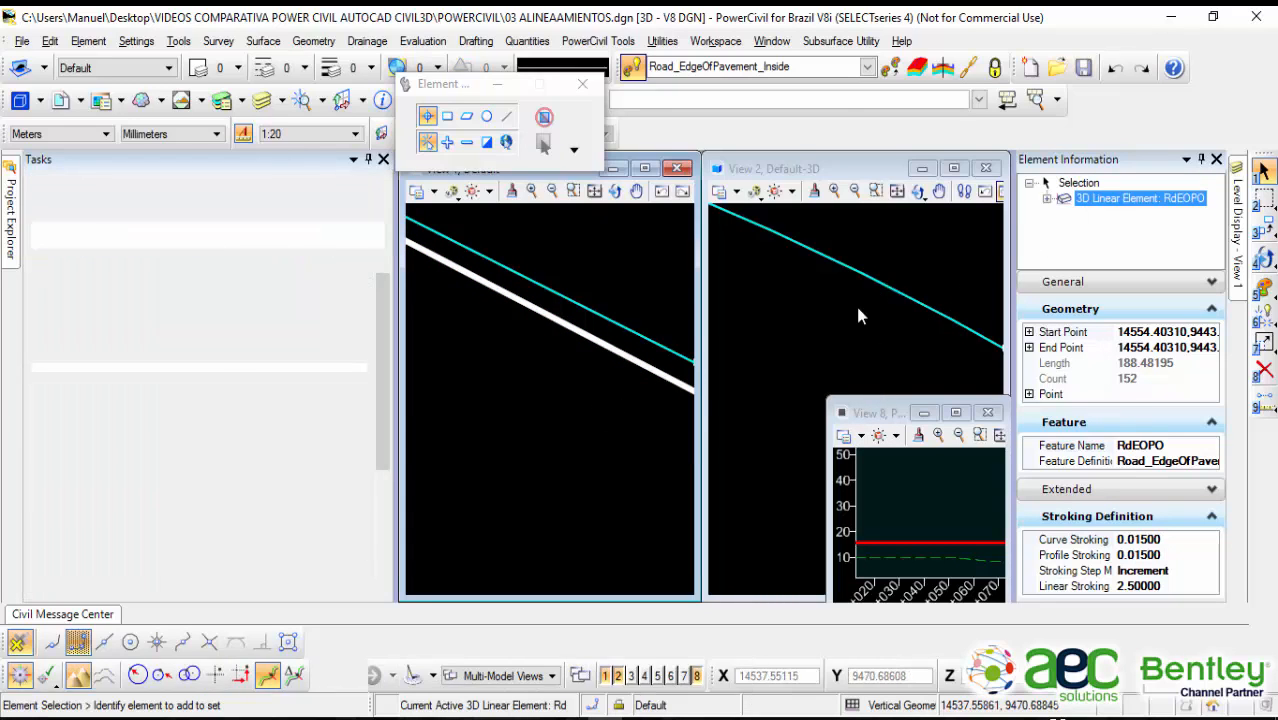
left_click(855, 303)
left_click(875, 286)
left_click(787, 376)
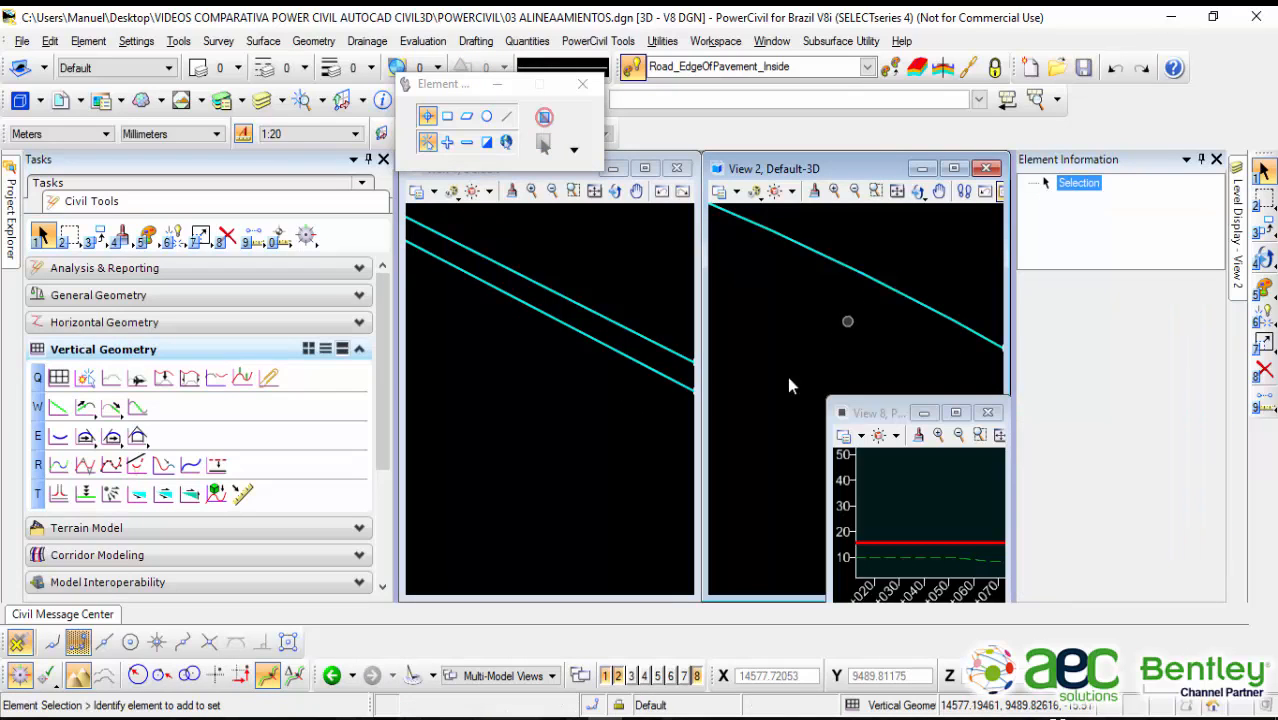
left_click(623, 356)
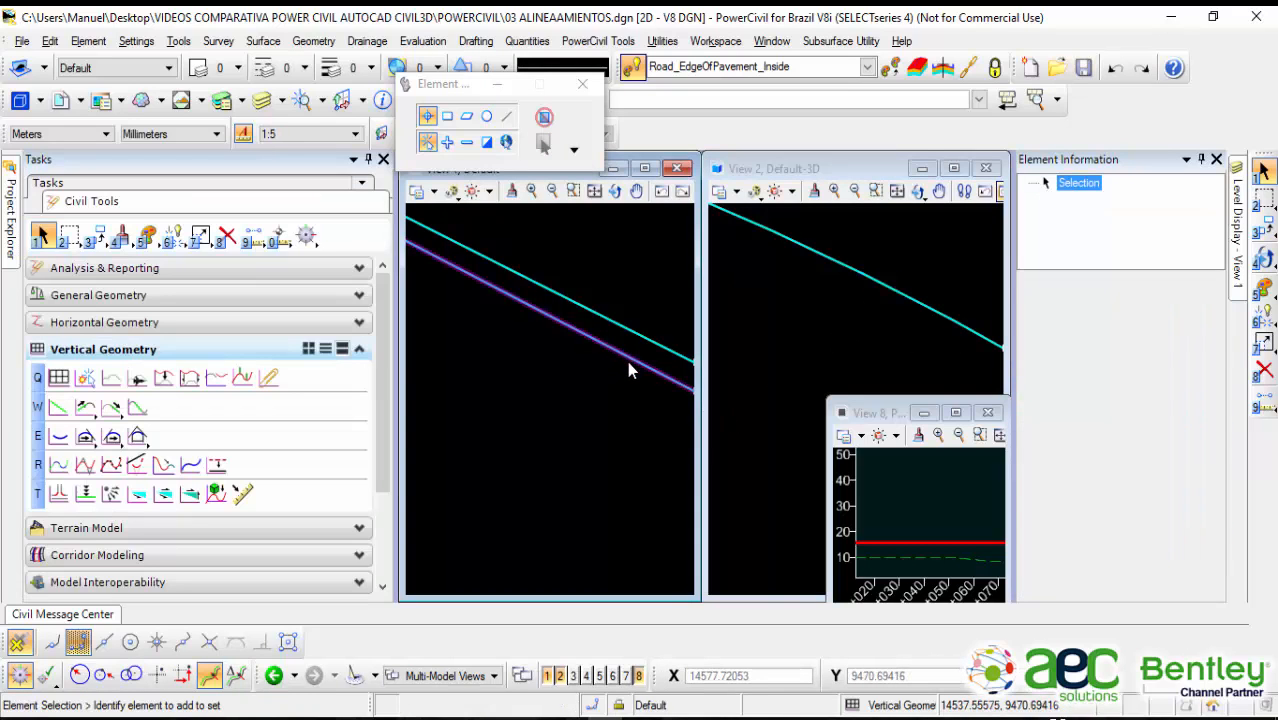
left_click(627, 362)
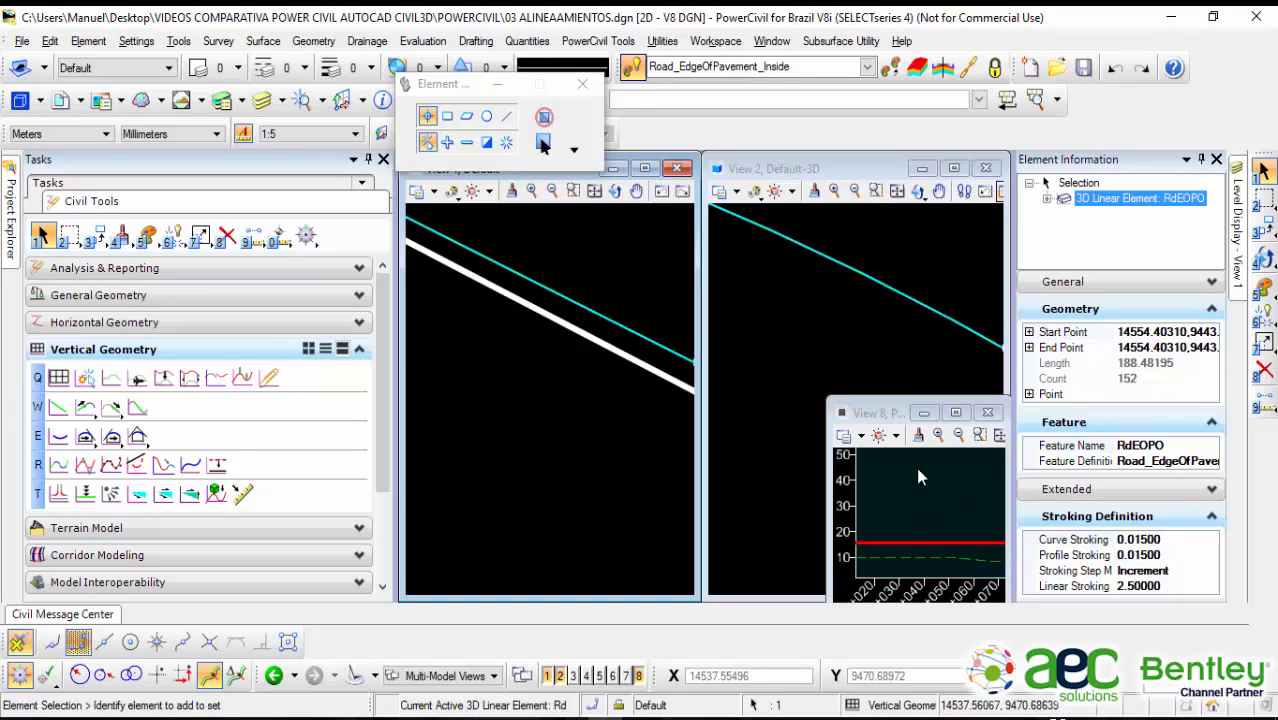
Step: Set the selected 3D element's curve stroking and profile stroking to 0
left_click(1177, 542)
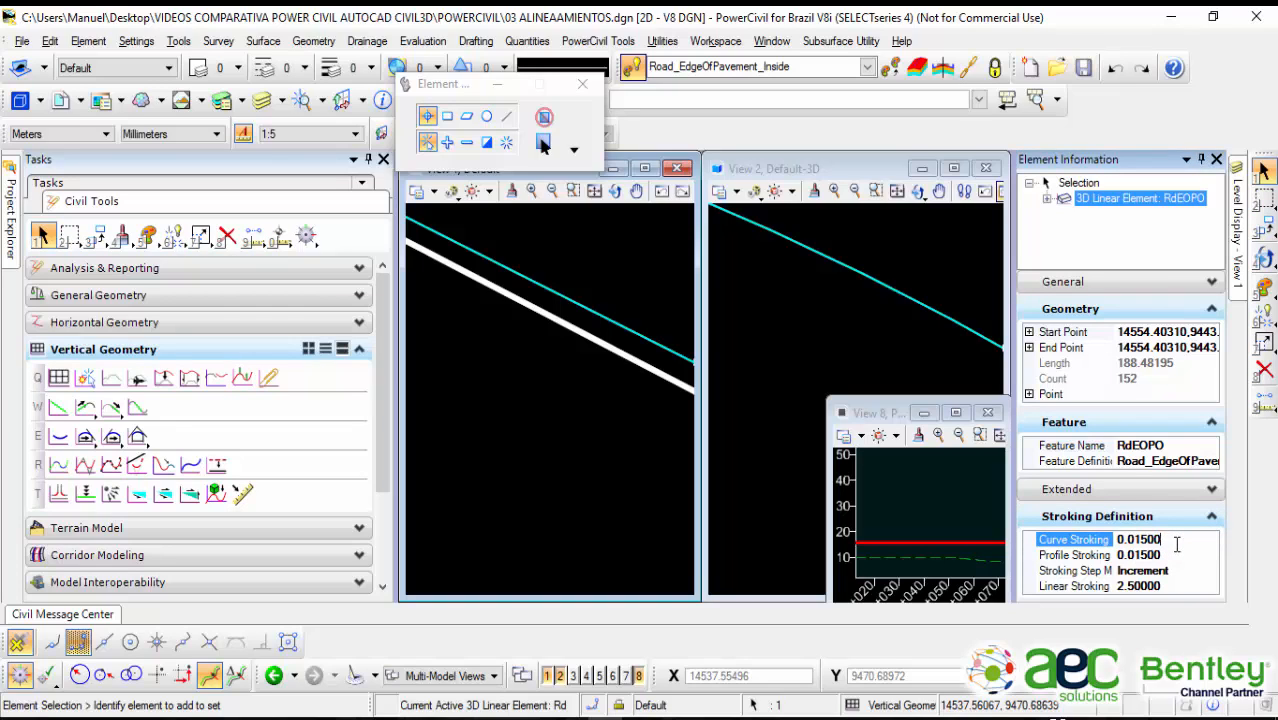
double_click(1176, 543)
type("0")
key("Return")
left_click(1173, 553)
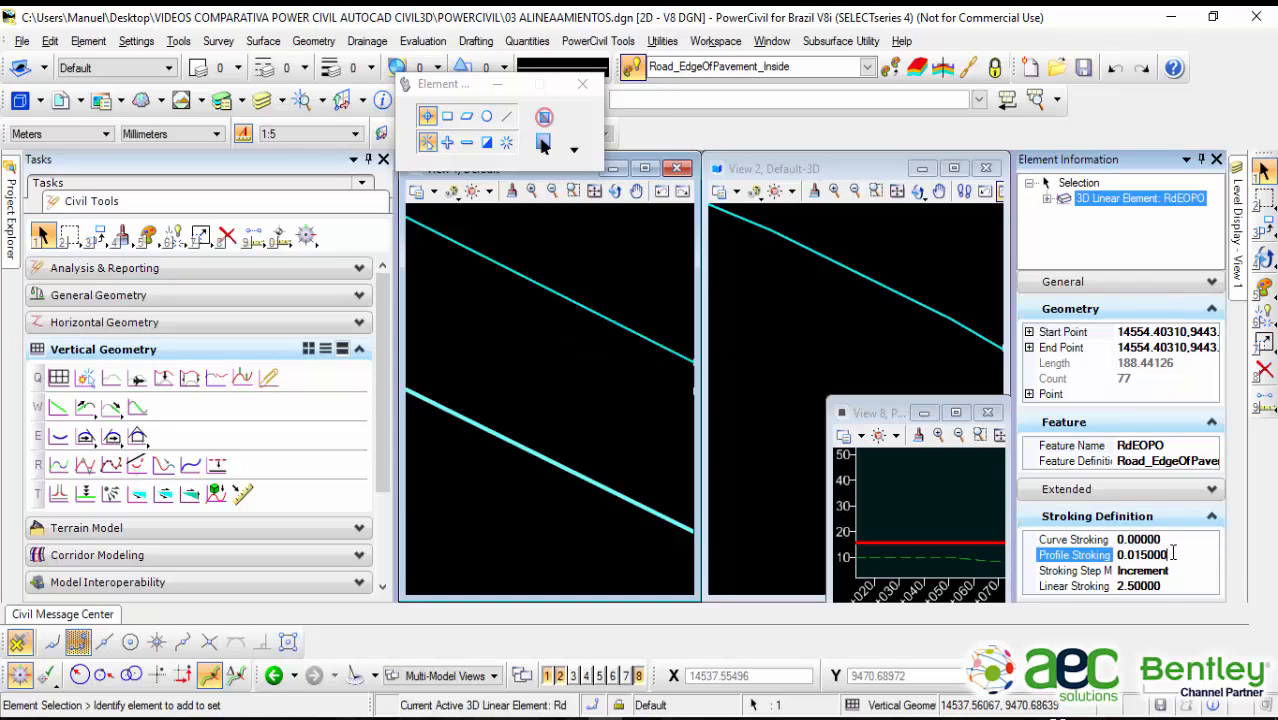
double_click(1173, 553)
type("0")
key("Return")
Step: Set the 3D element's curve stroking and profile stroking to 0.00001
left_click(1173, 541)
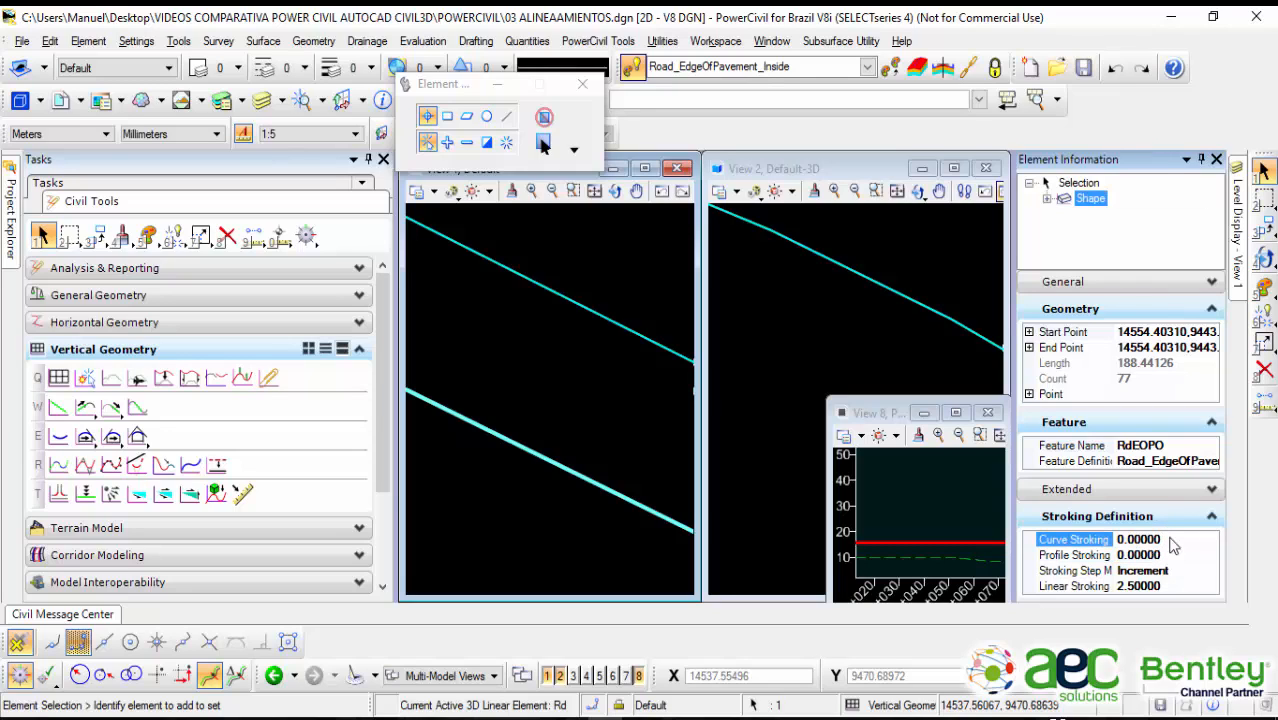
type("0.00001")
key("Return")
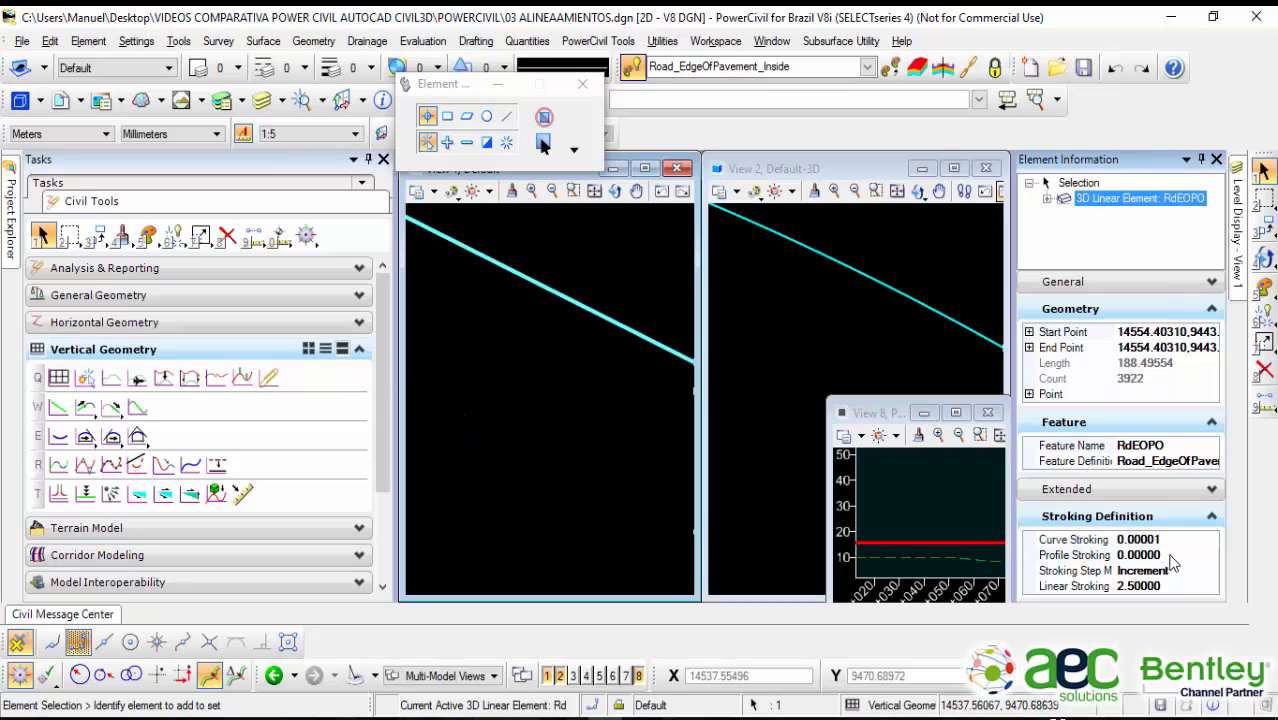
left_click(1171, 555)
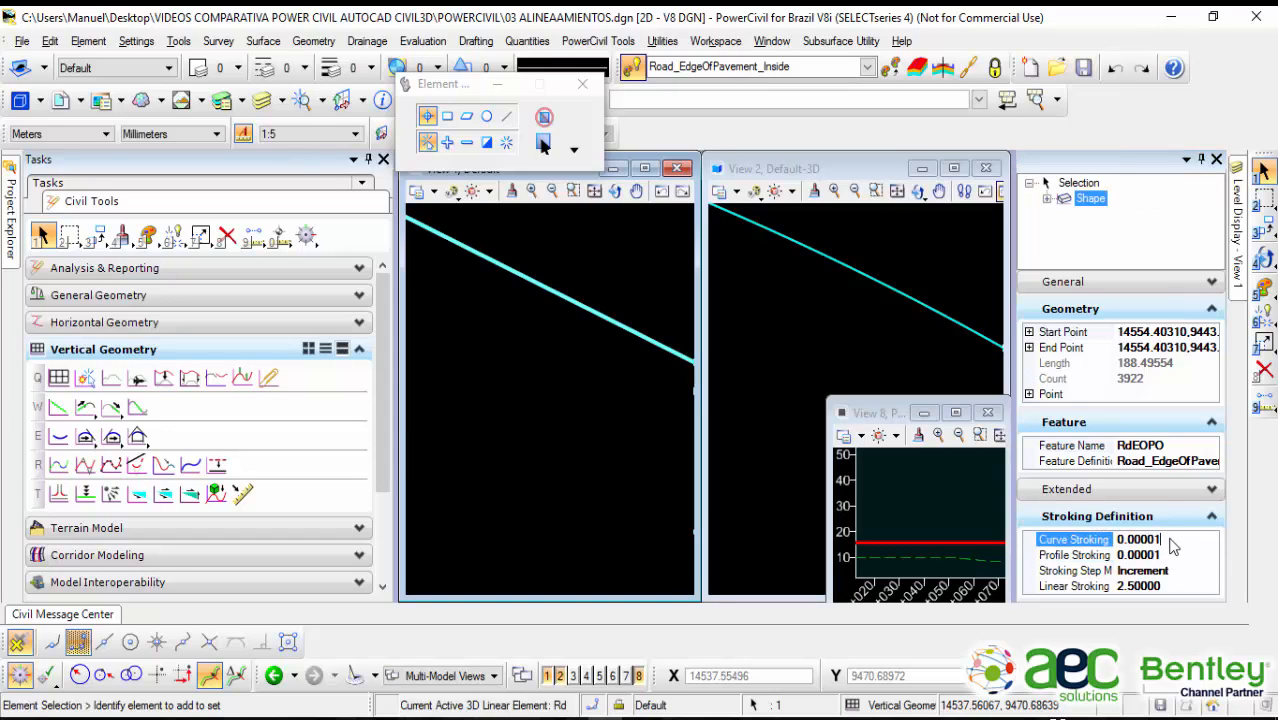
key("Return")
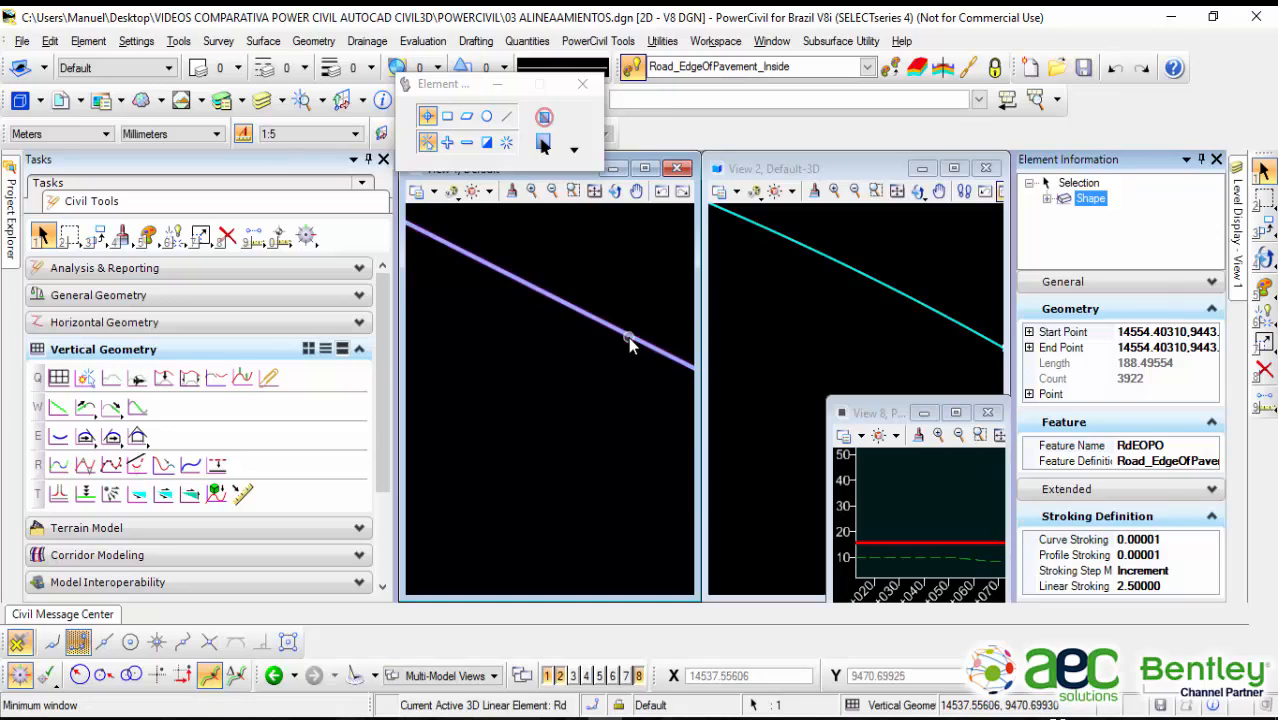
Step: Select the outer edge's 3D linear element in the 3D view and inspect the spacing of its vertices
left_click(805, 304)
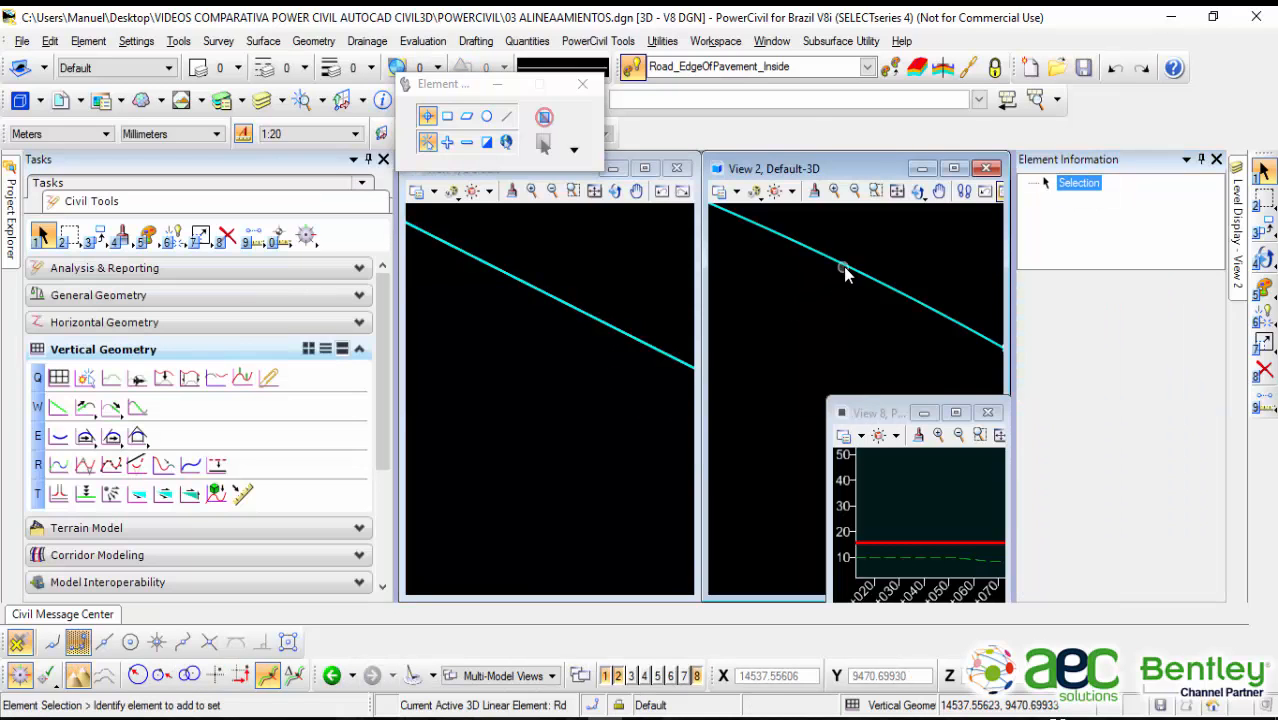
left_click(848, 268)
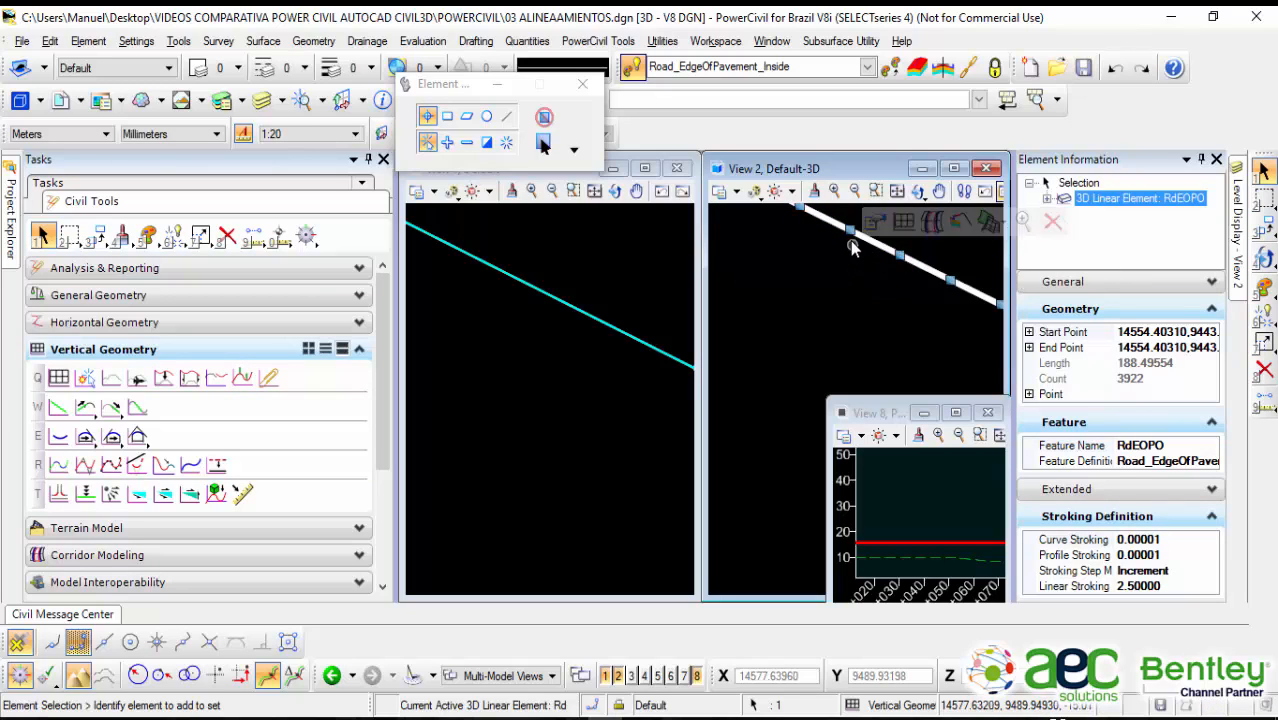
scroll(890, 277, "down", 2)
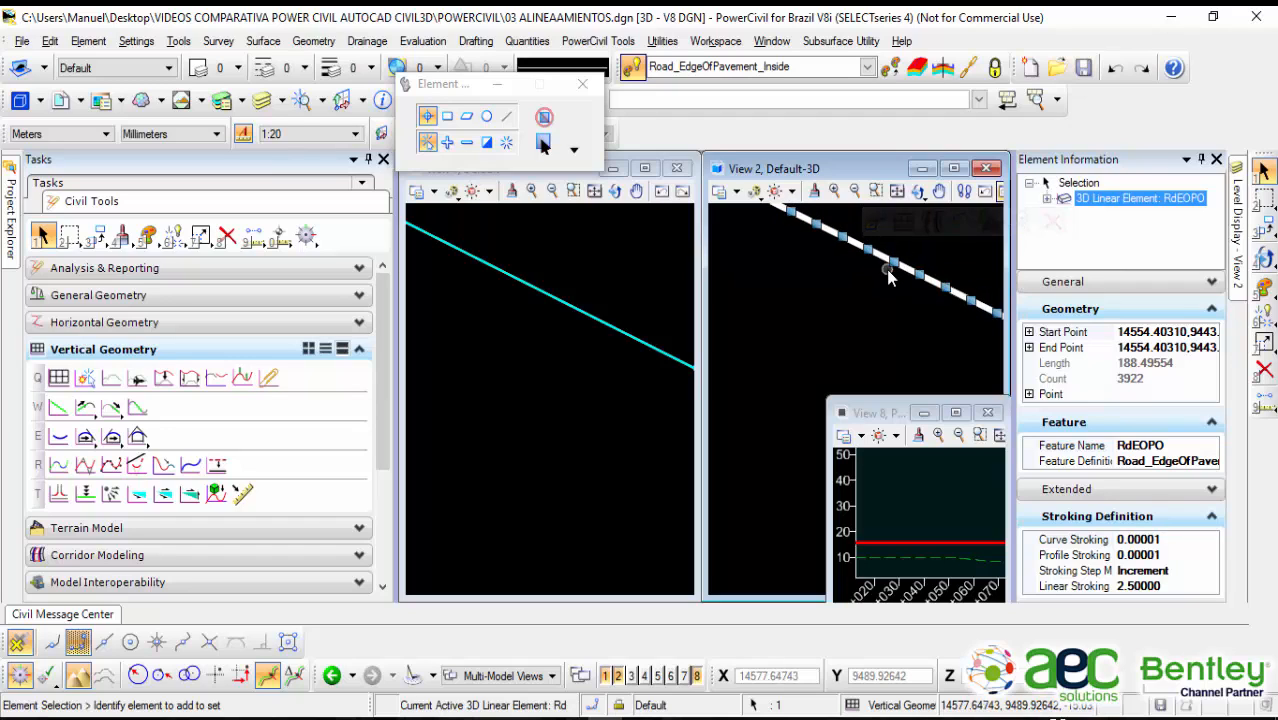
scroll(897, 270, "up", 1)
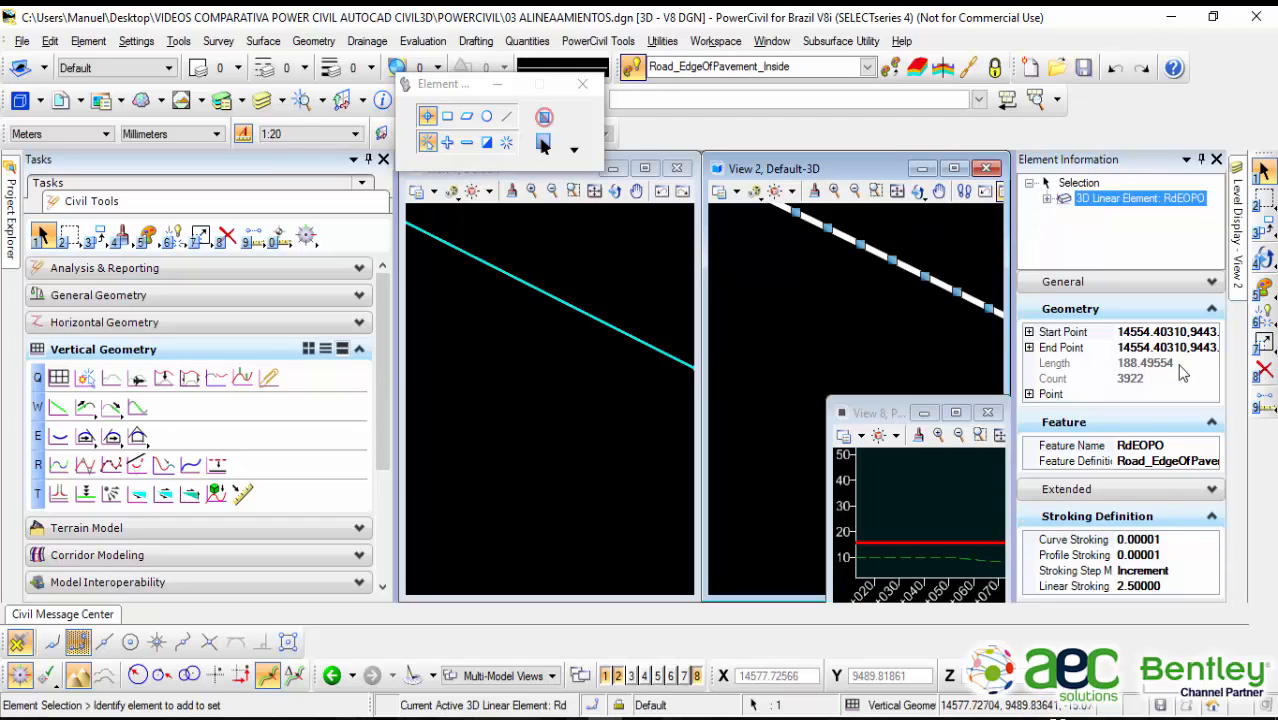
left_click(1263, 405)
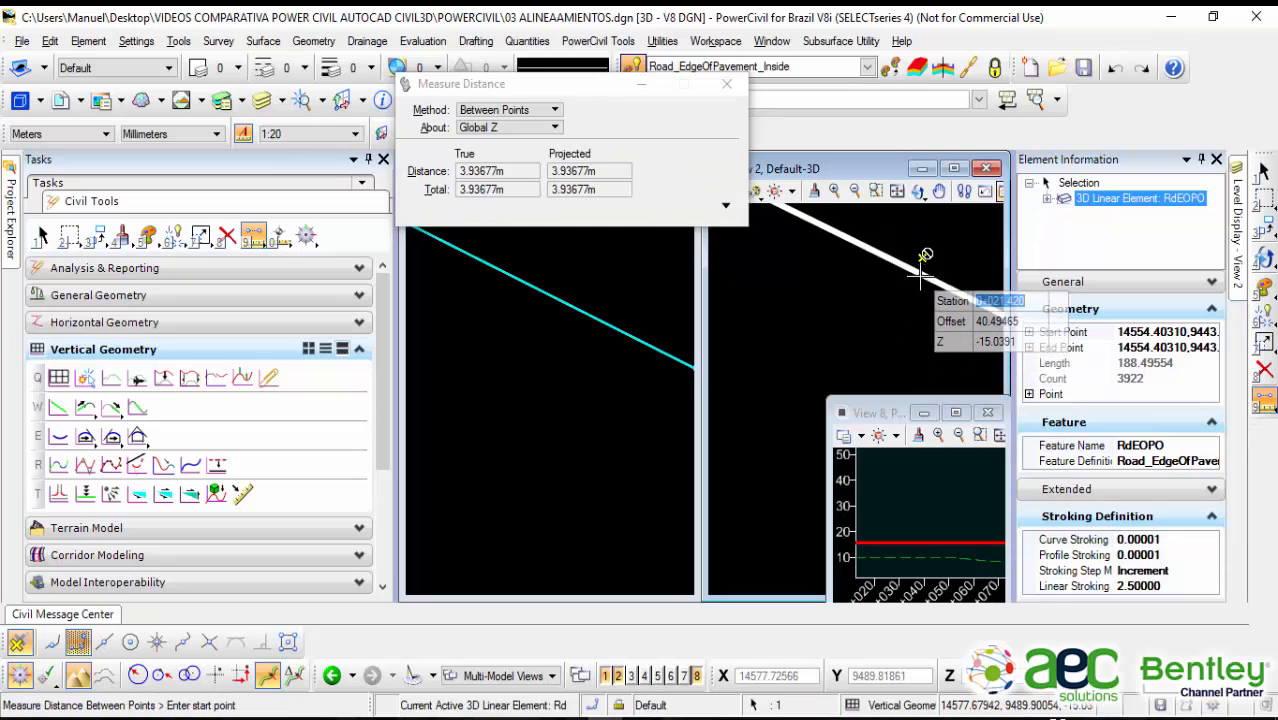
left_click(736, 85)
left_click(1263, 173)
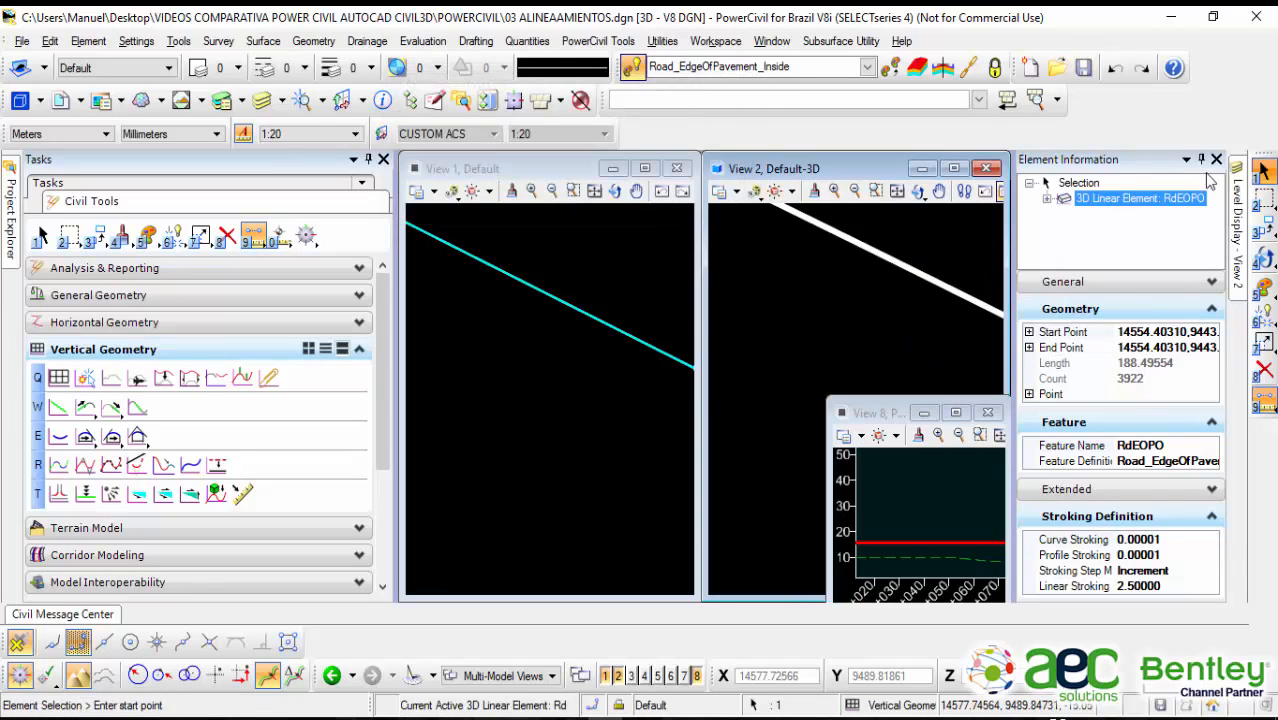
Step: Clear the selection and review the full circle in the 3D view and the roundabout edges in the plan view
left_click(887, 282)
scroll(850, 315, "down", 15)
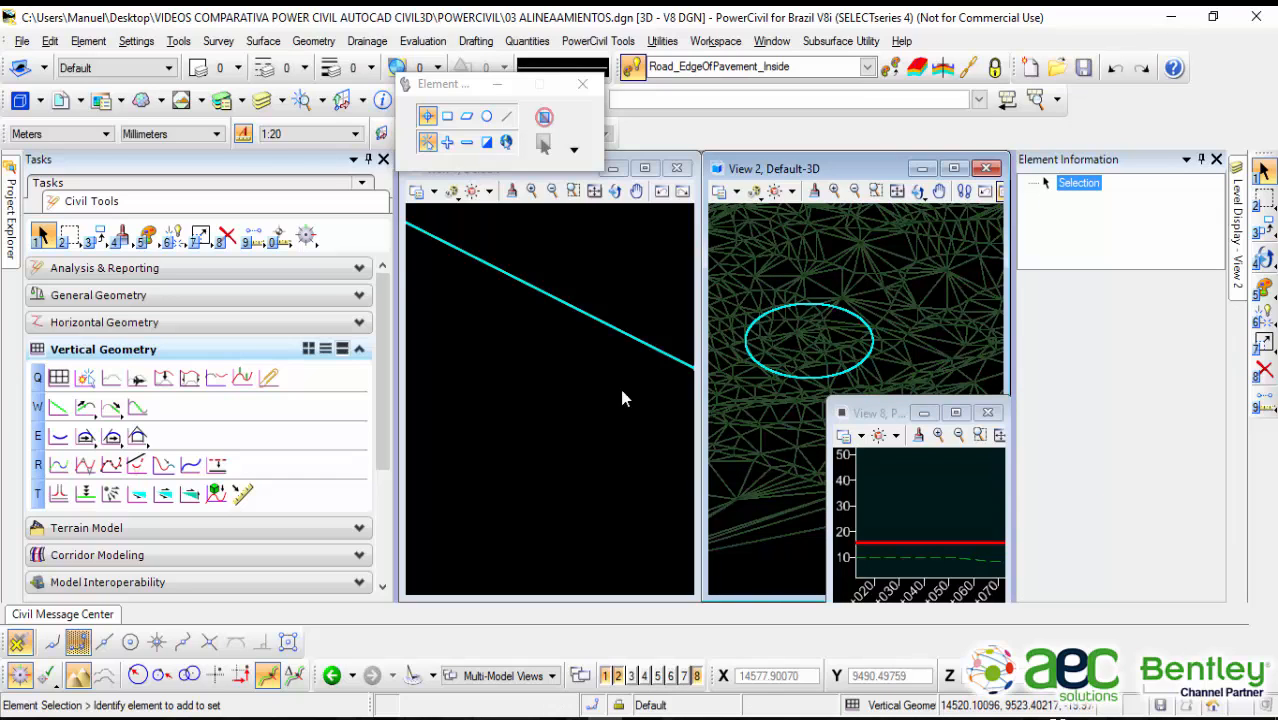
middle_click_drag(619, 384, 589, 418)
scroll(590, 418, "down", 6)
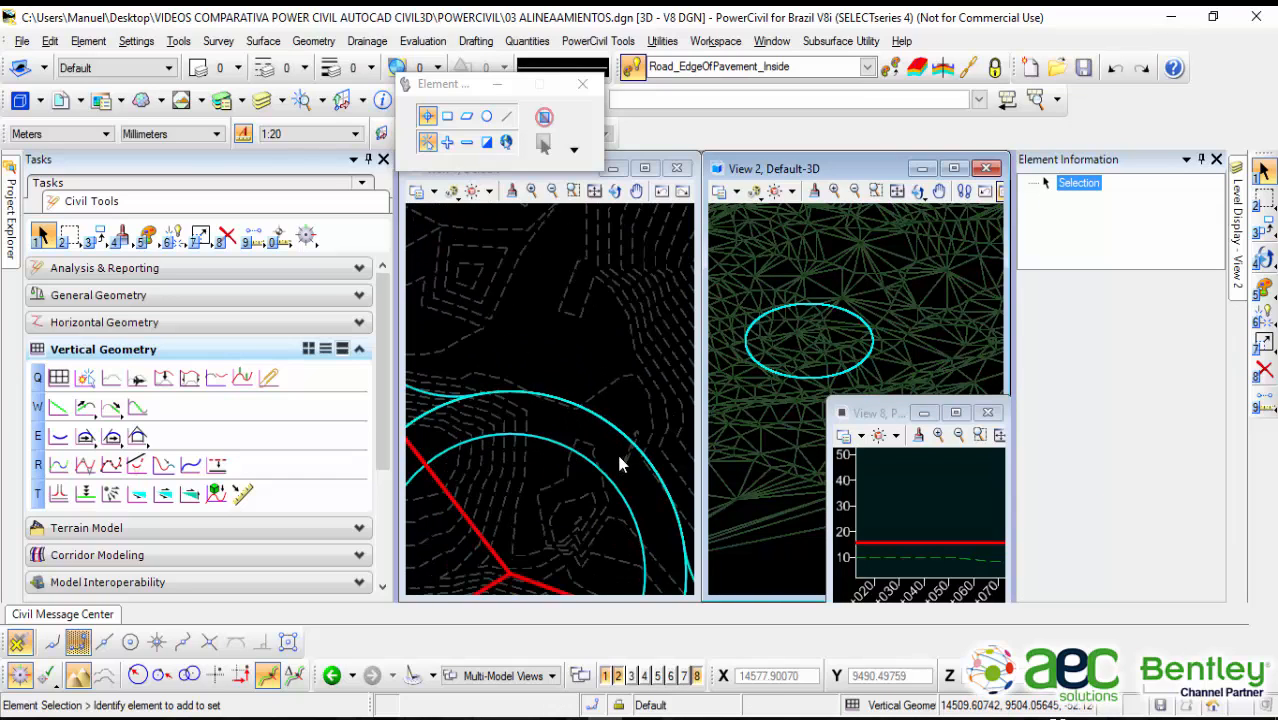
middle_click_drag(613, 457, 588, 395)
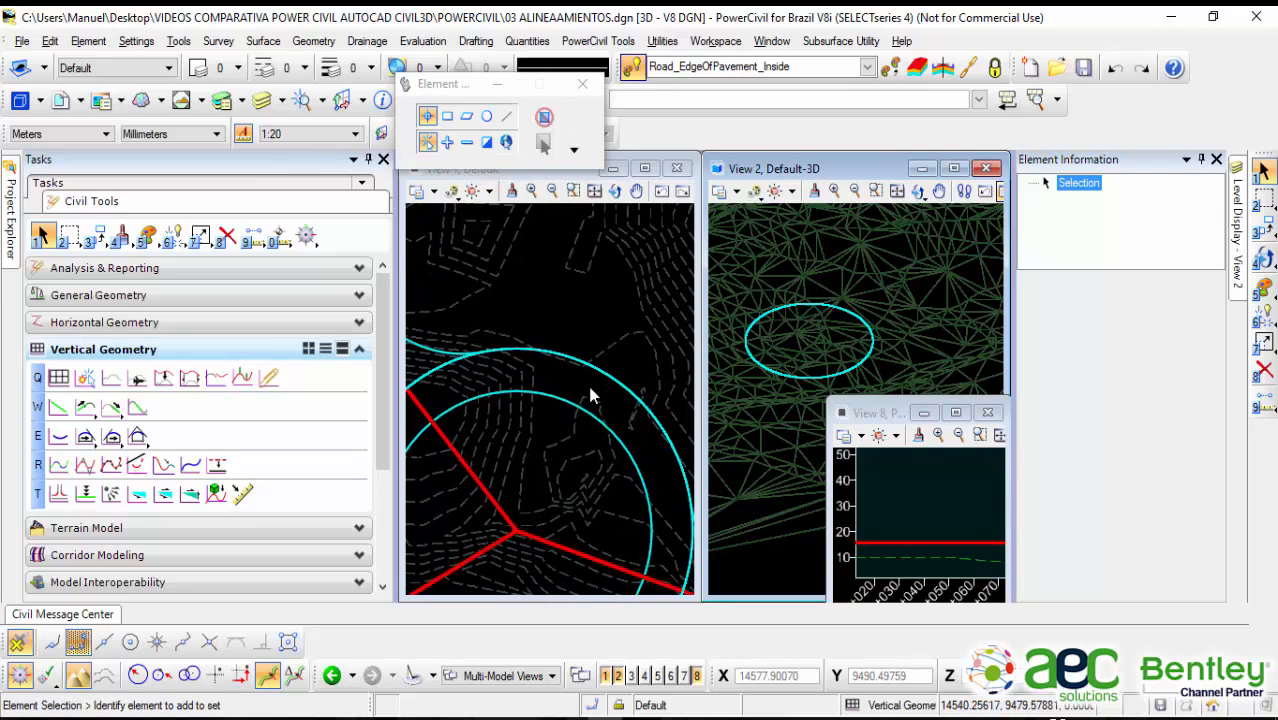
Step: Check the feature, active profile and level details of the roundabout's inner edge arc in the plan view
left_click(566, 396)
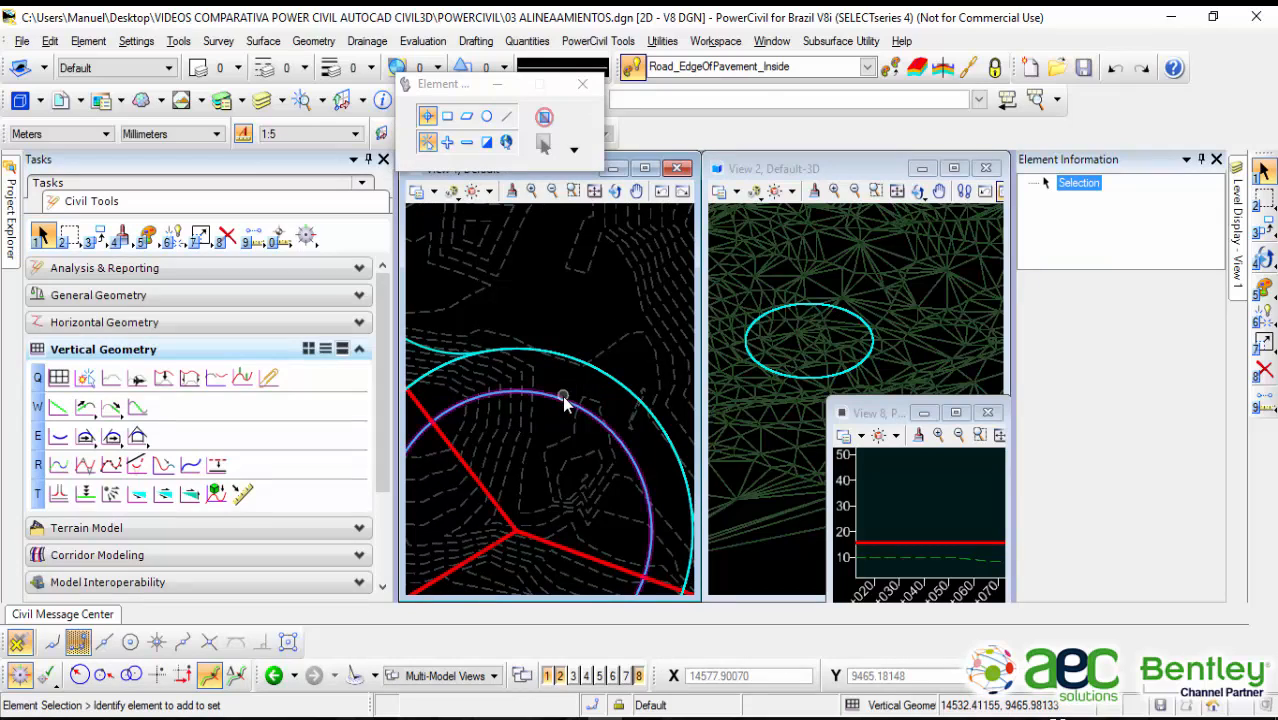
mouse_move(564, 402)
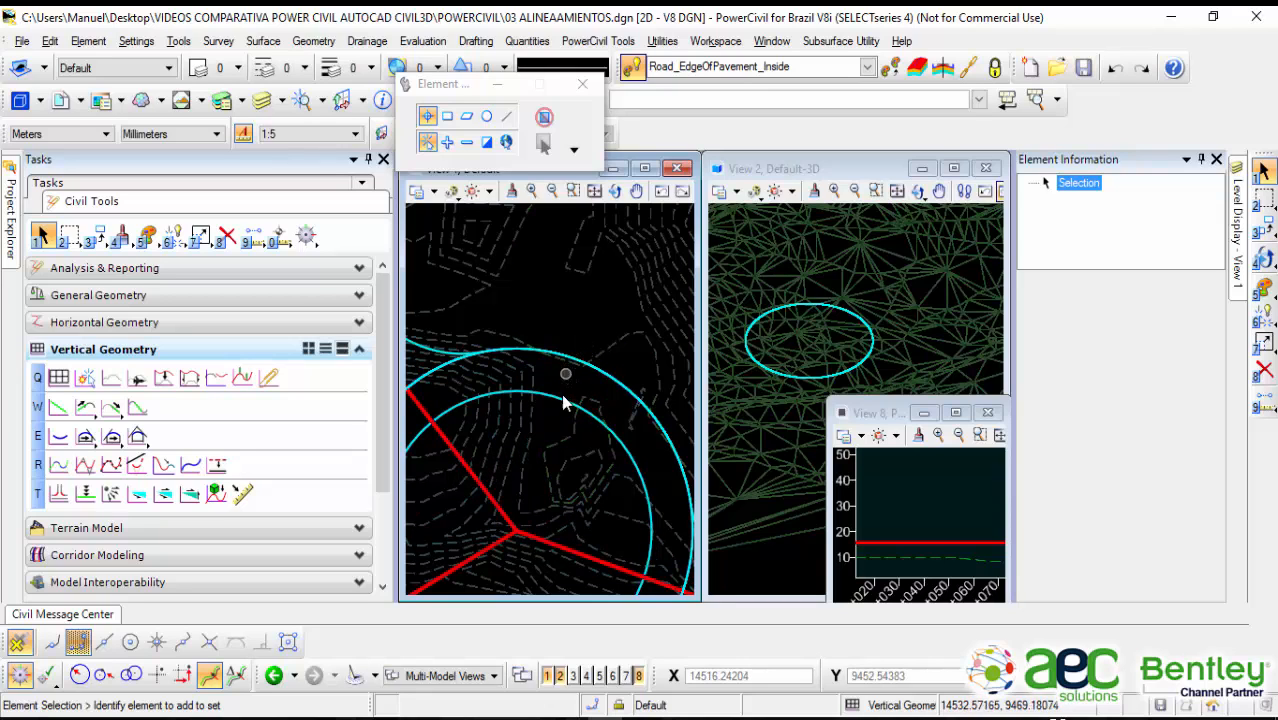
scroll(580, 390, "up", 3)
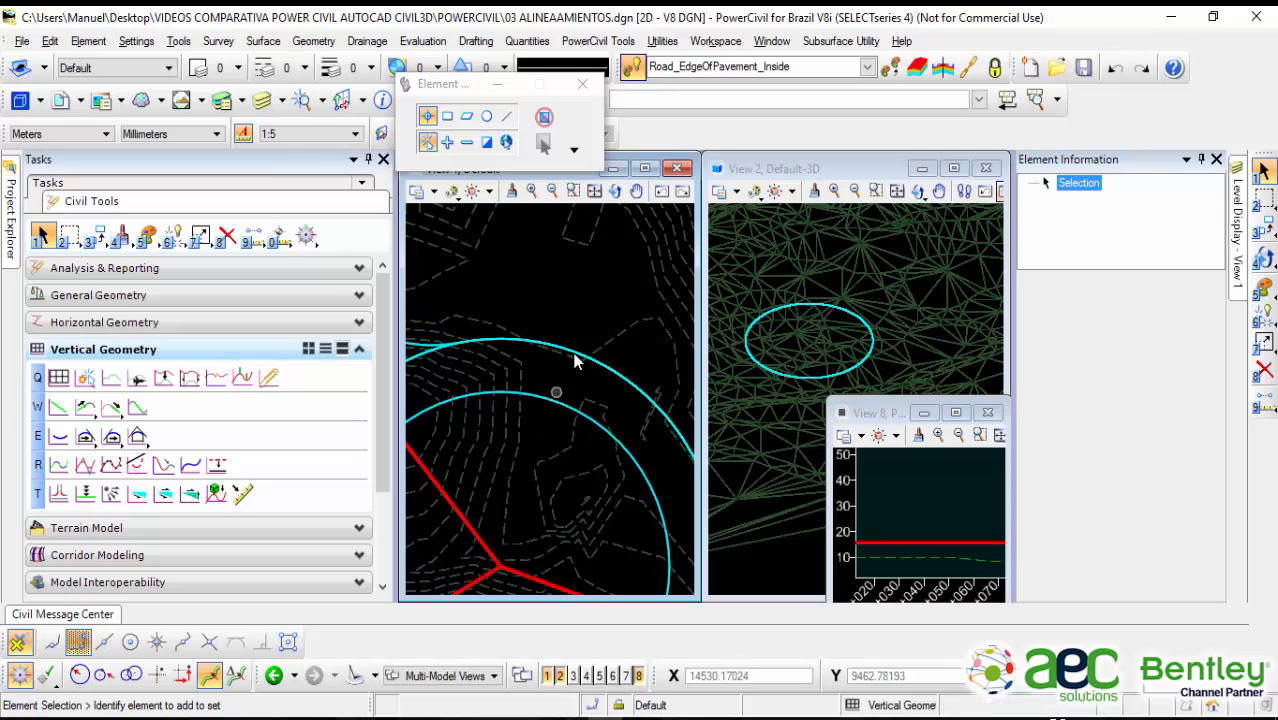
scroll(566, 392, "down", 1)
scroll(577, 393, "down", 1)
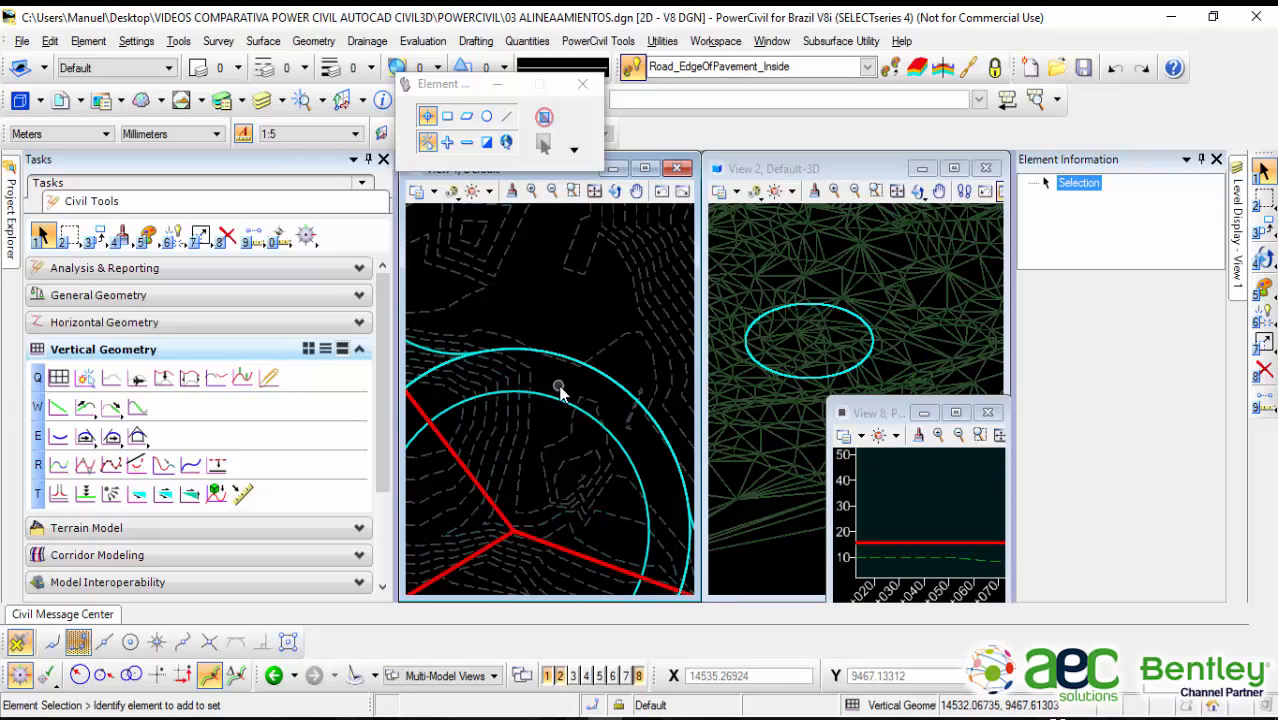
middle_click_drag(563, 387, 578, 370)
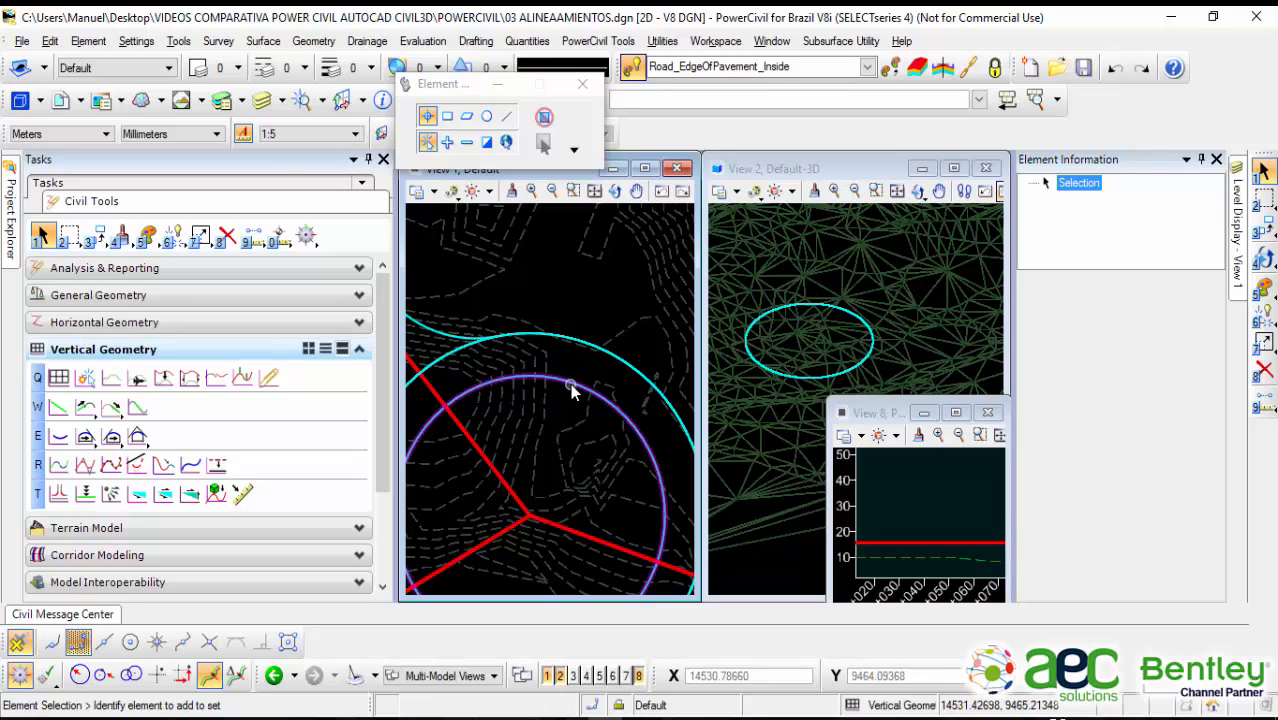
mouse_move(570, 383)
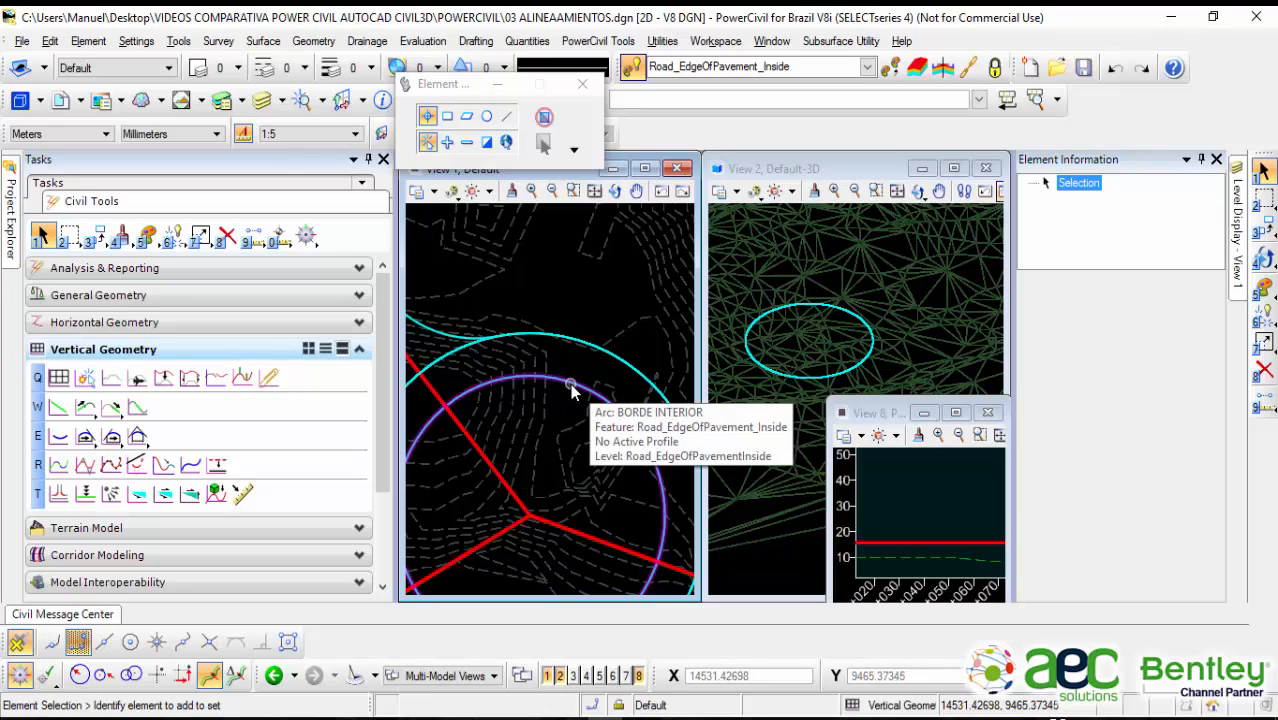
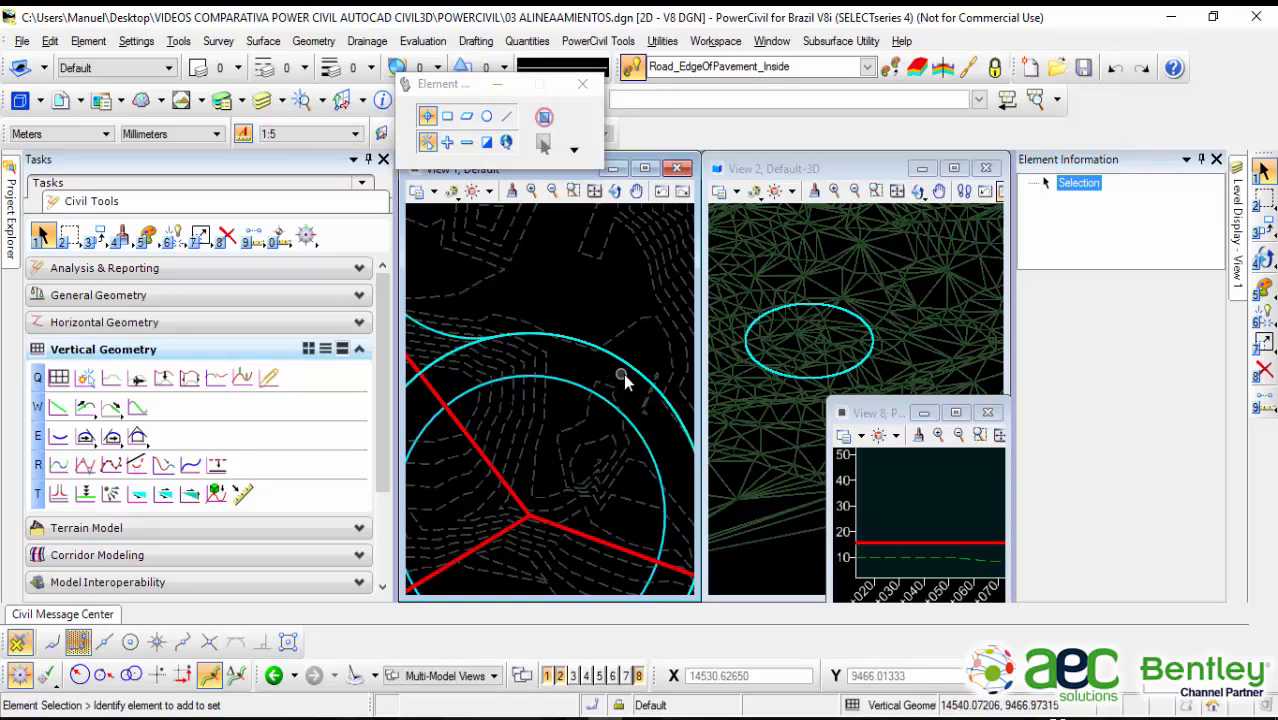
Step: Start a profile by slope from element for the roundabout's inner edge arc, using the outer edge as the reference element
mouse_move(631, 374)
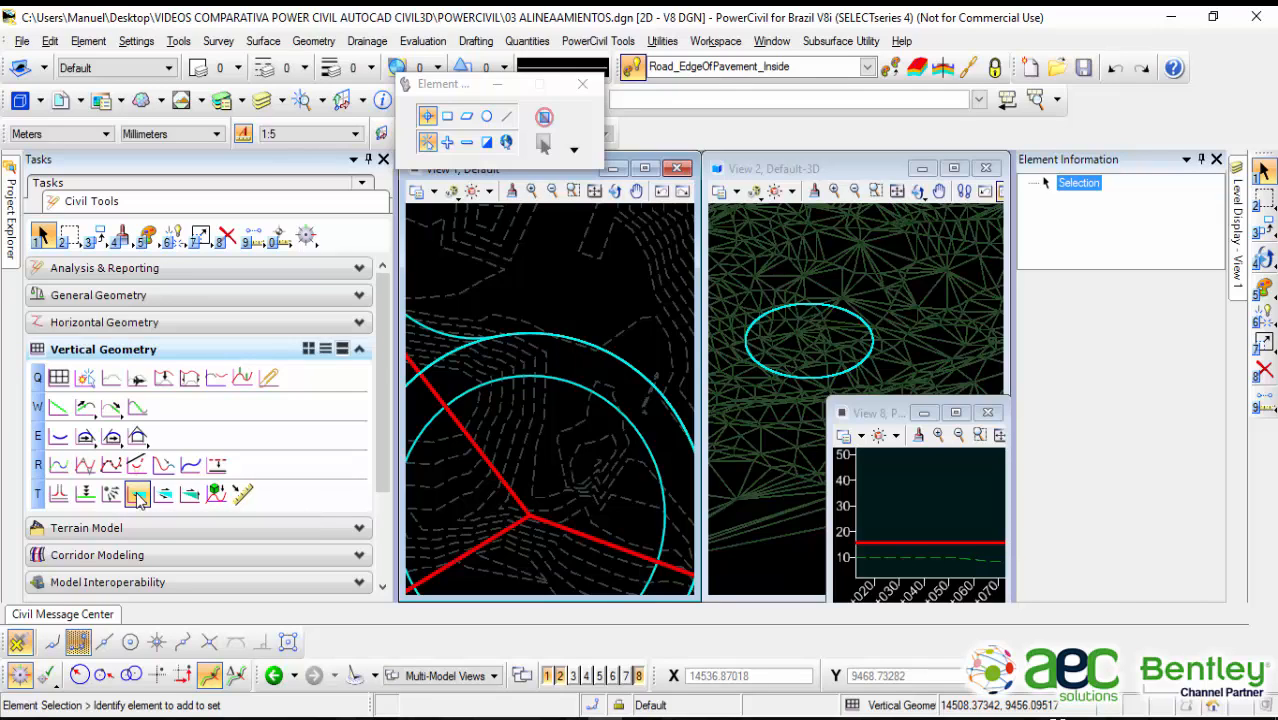
left_click(138, 495)
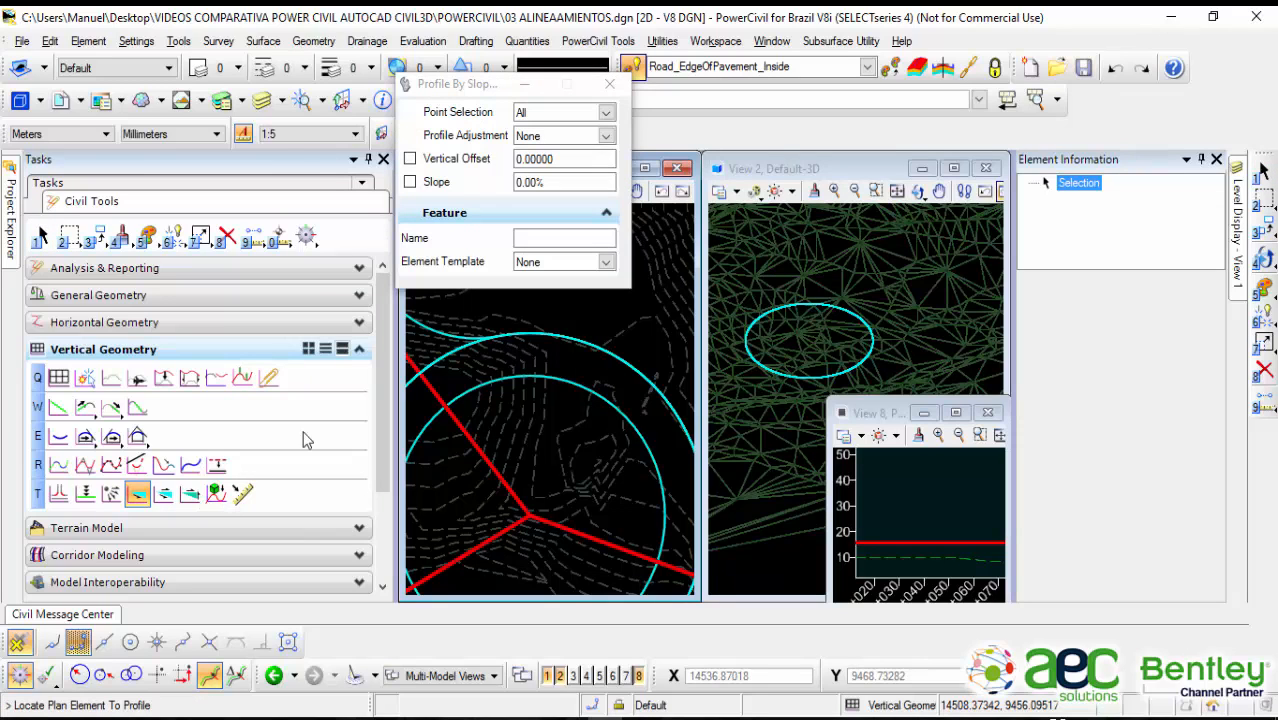
left_click(555, 398)
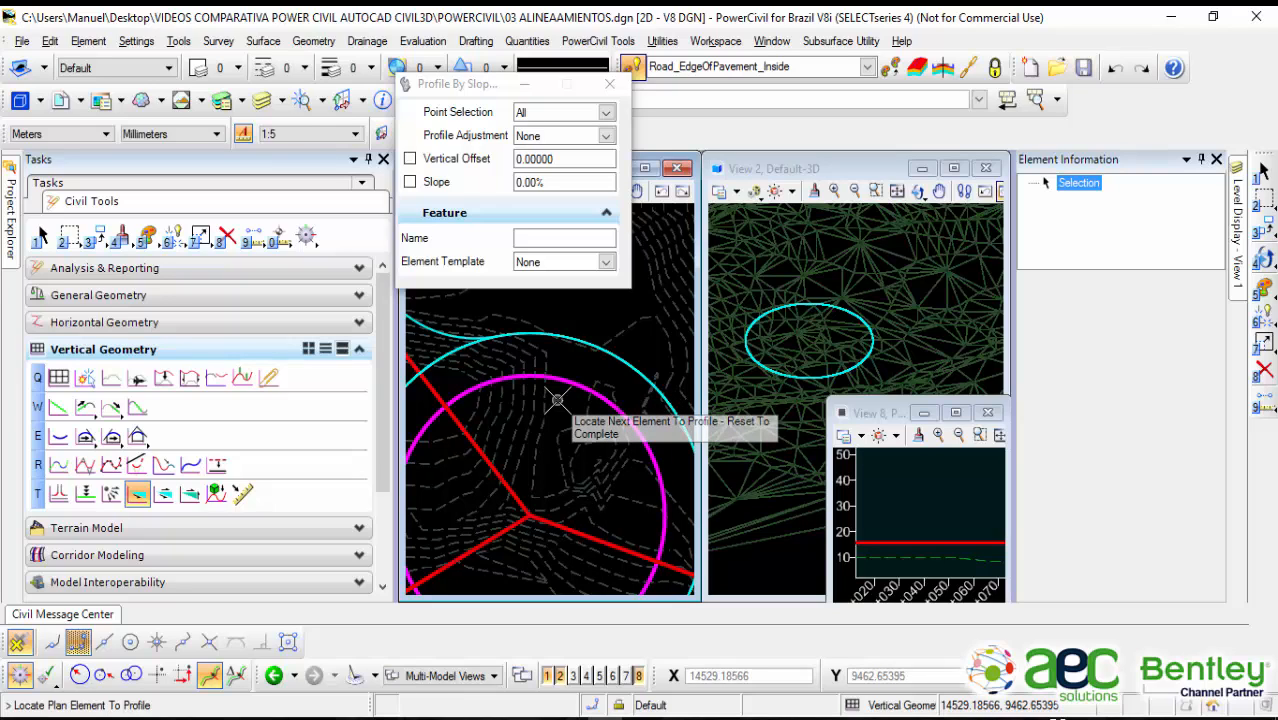
right_click(557, 398)
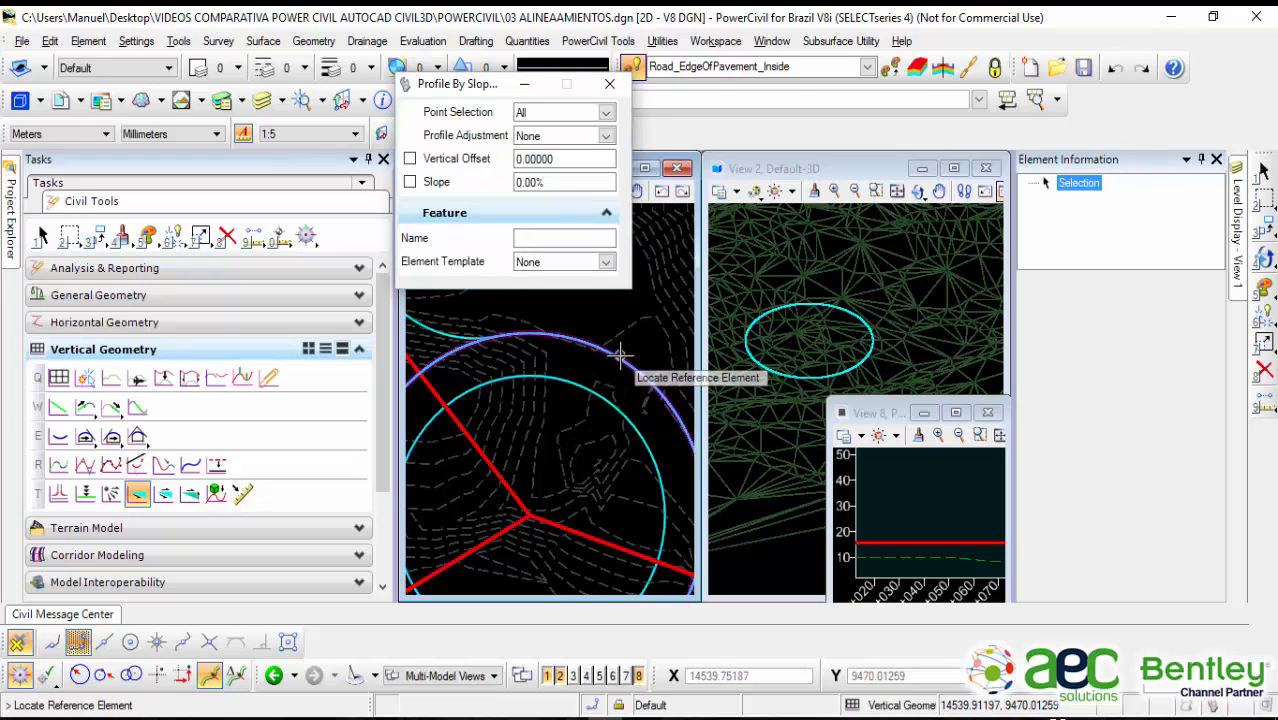
left_click(646, 378)
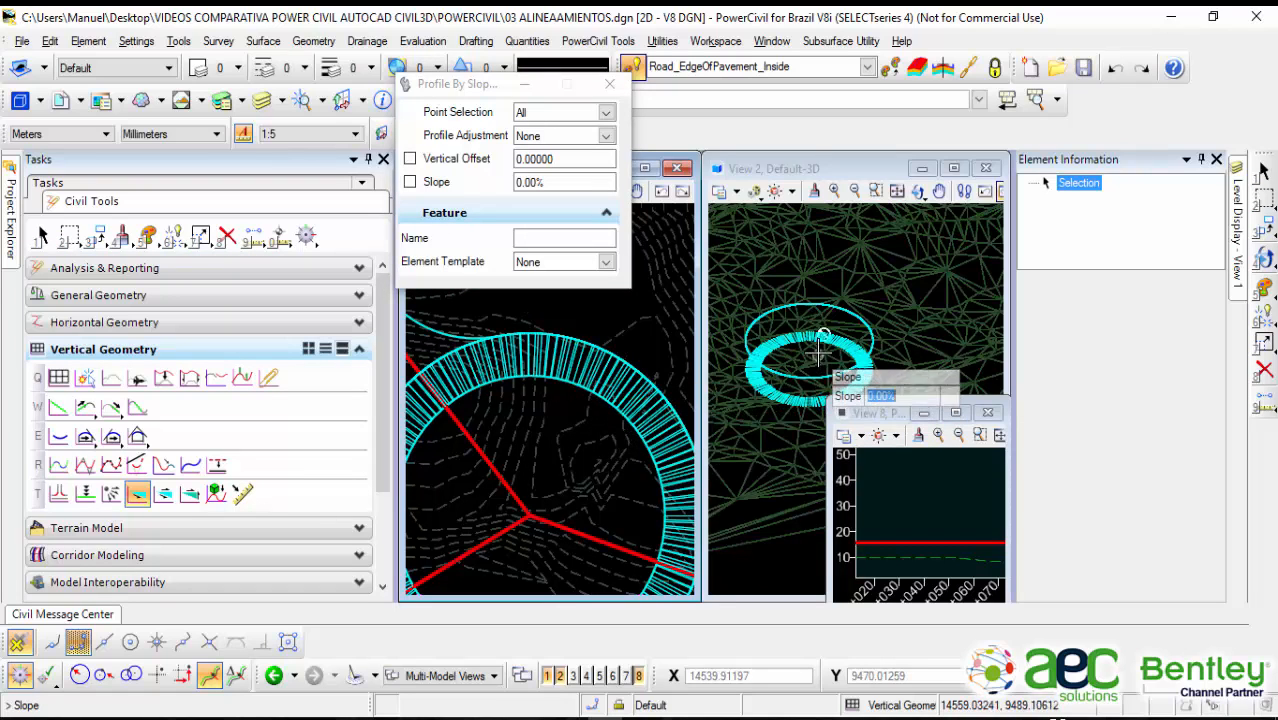
scroll(590, 376, "up", 2)
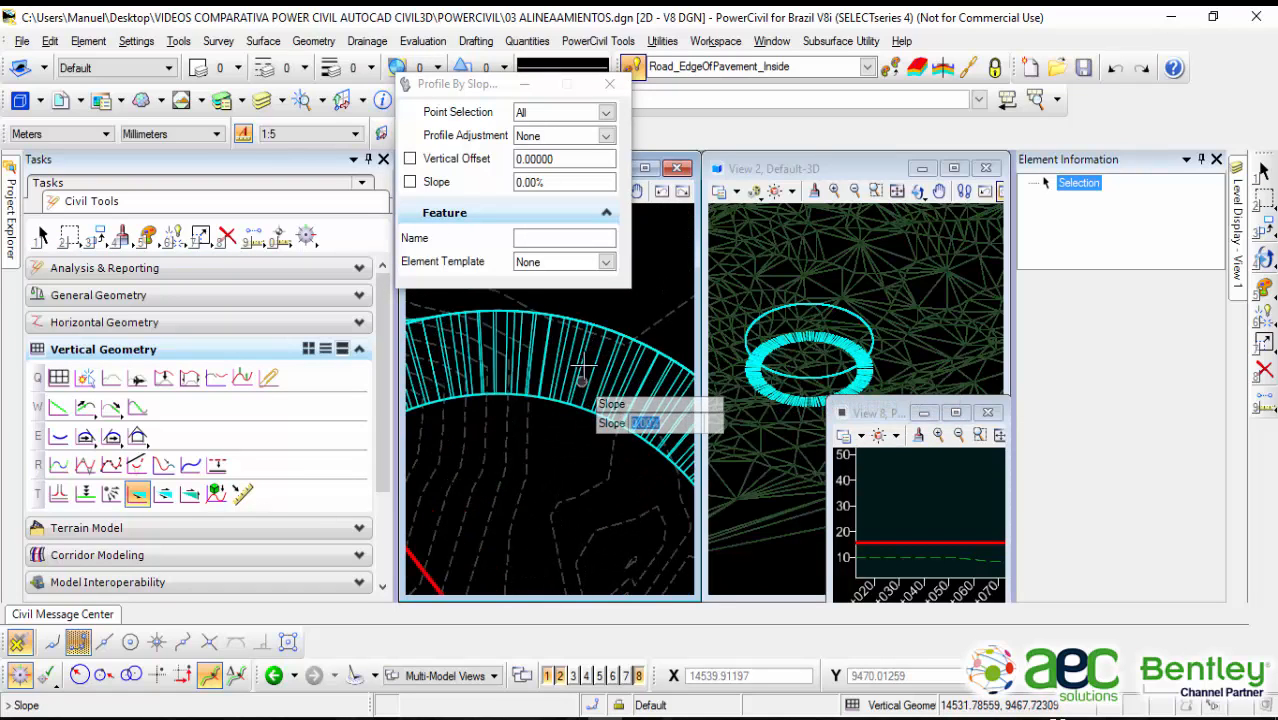
scroll(570, 445, "down", 2)
scroll(576, 371, "up", 1)
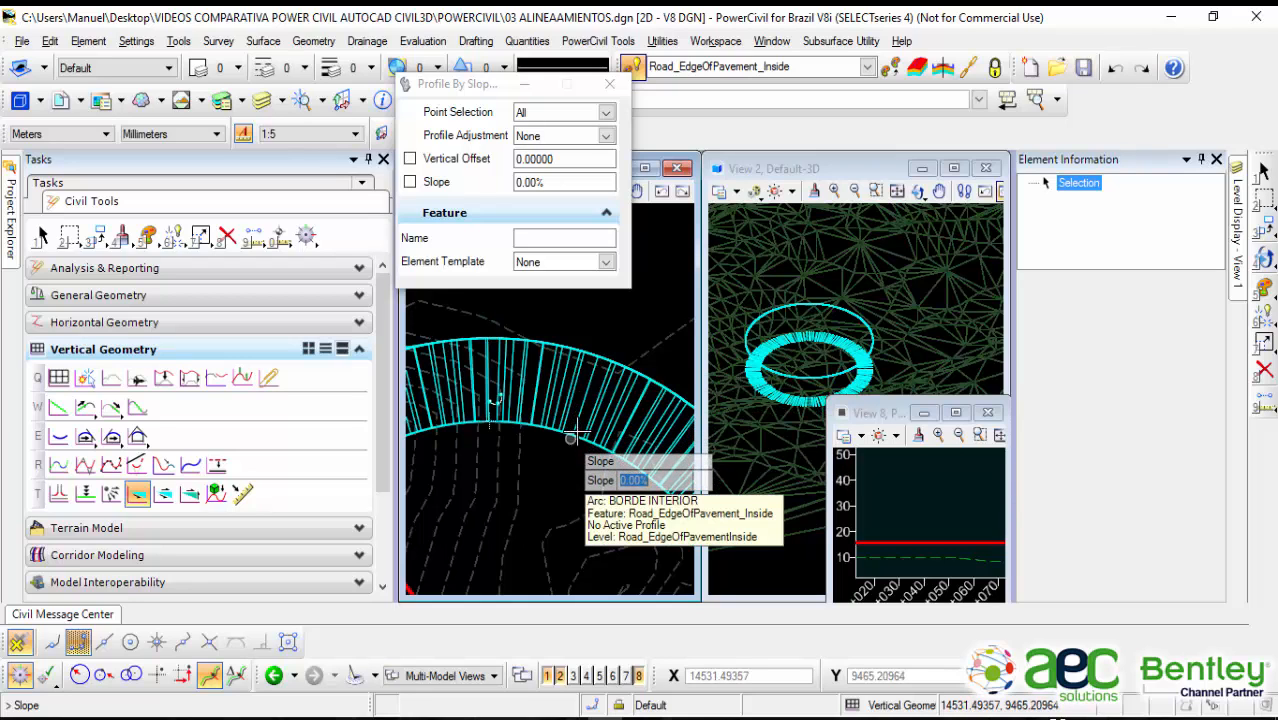
scroll(593, 447, "down", 2)
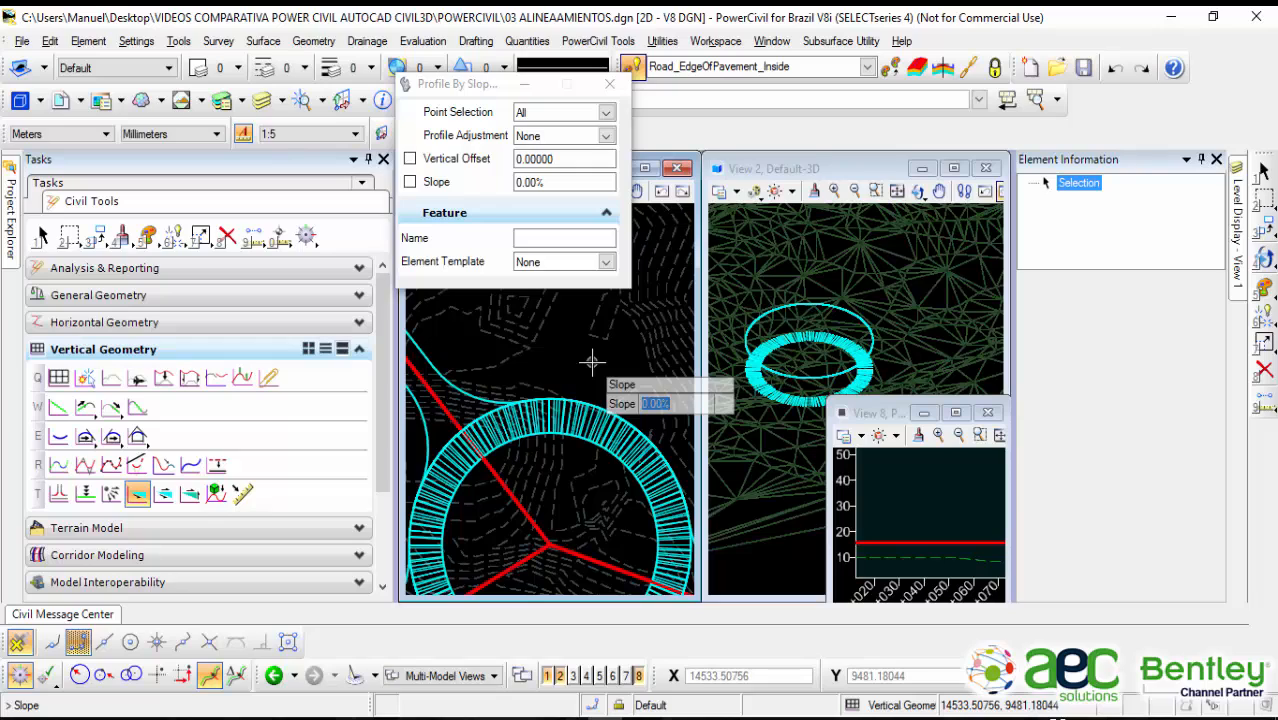
Step: Complete the inner edge profile with a 2% slope, point selection All, profile adjustment None and a vertical offset of 0
type("2")
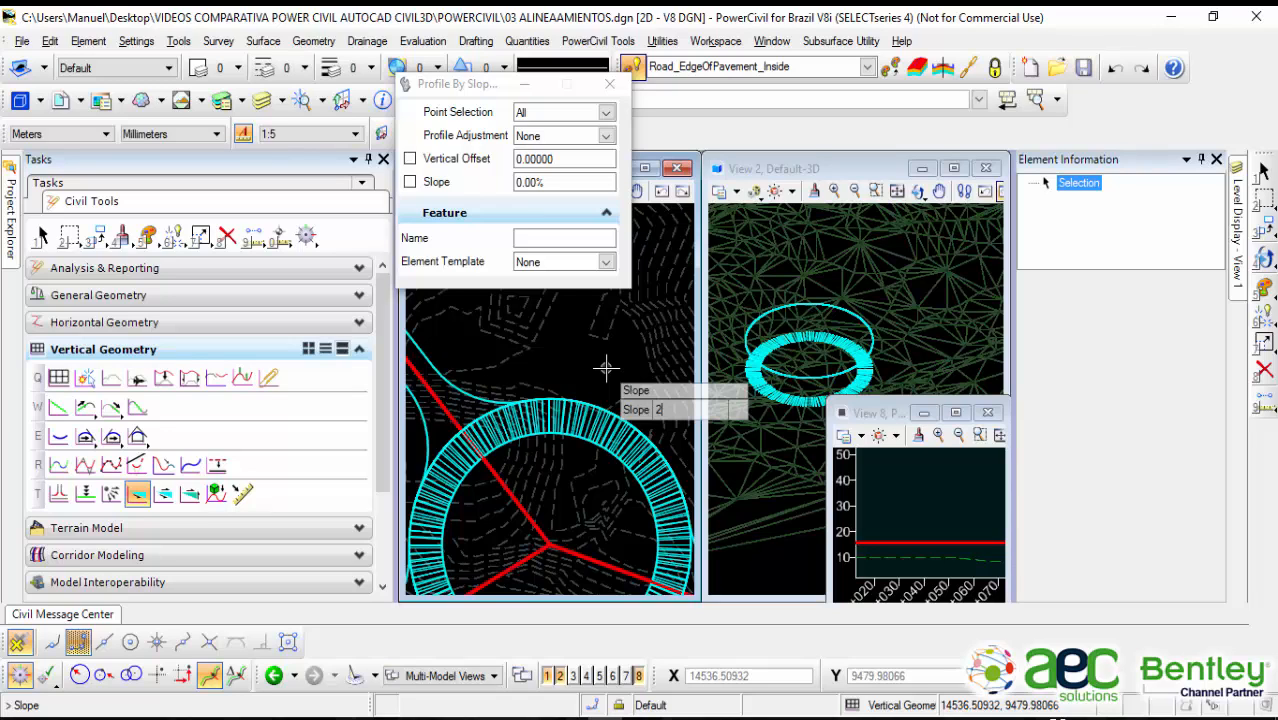
key("Return")
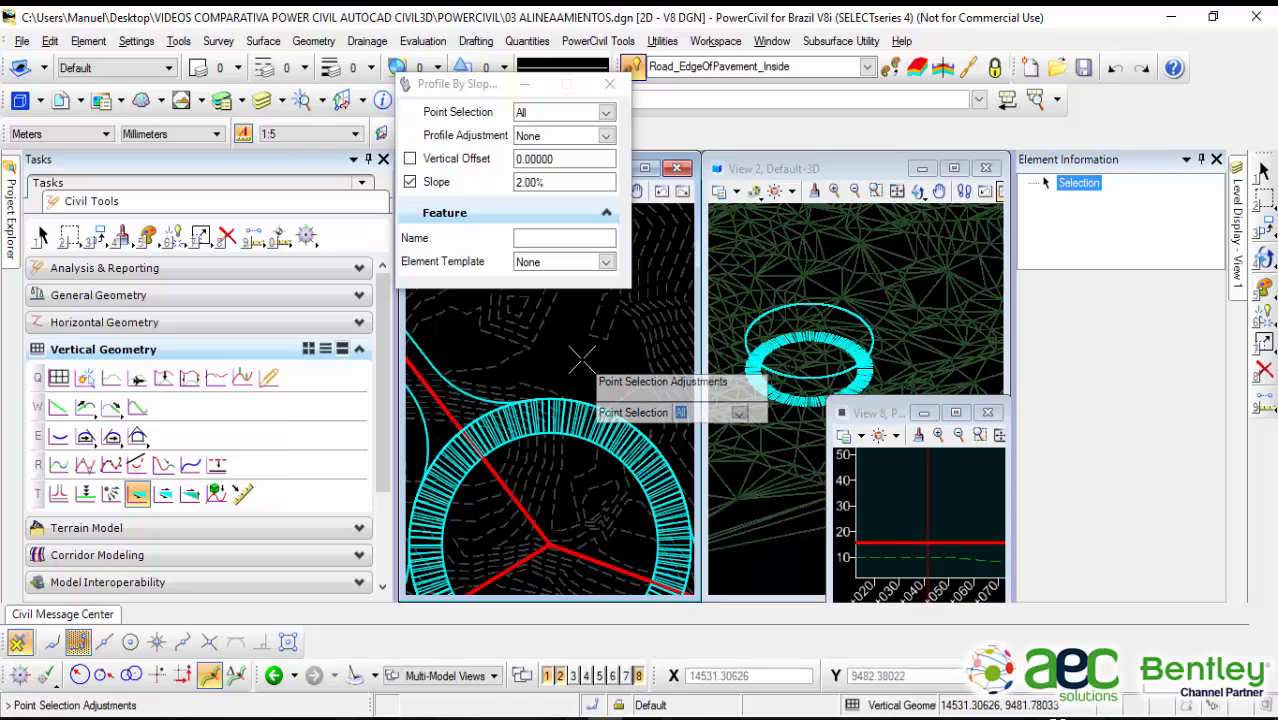
key("Return")
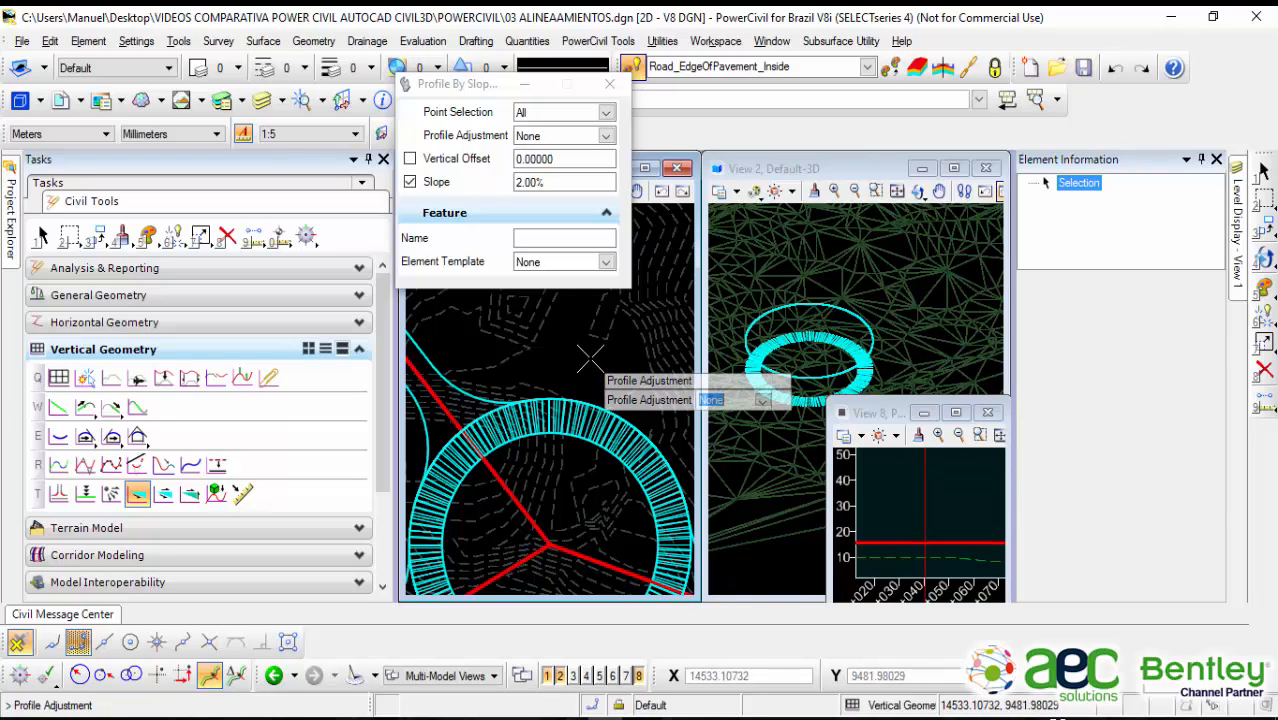
key("Return")
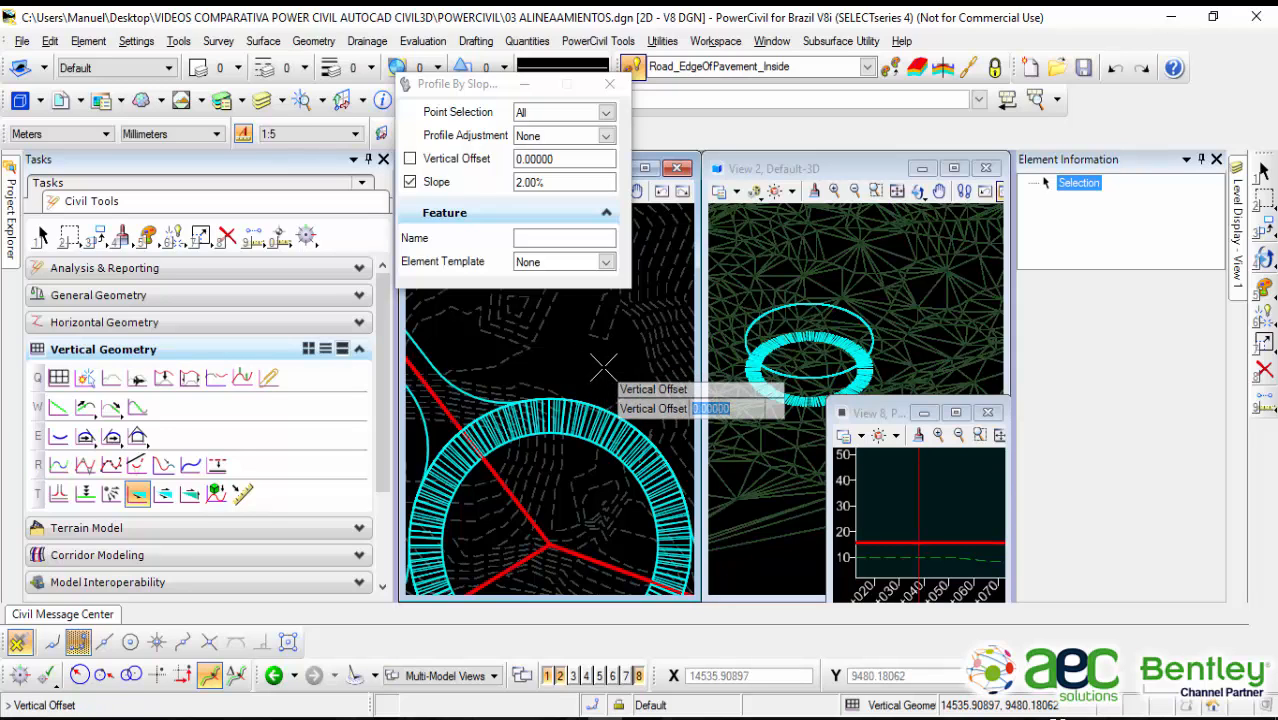
key("Return")
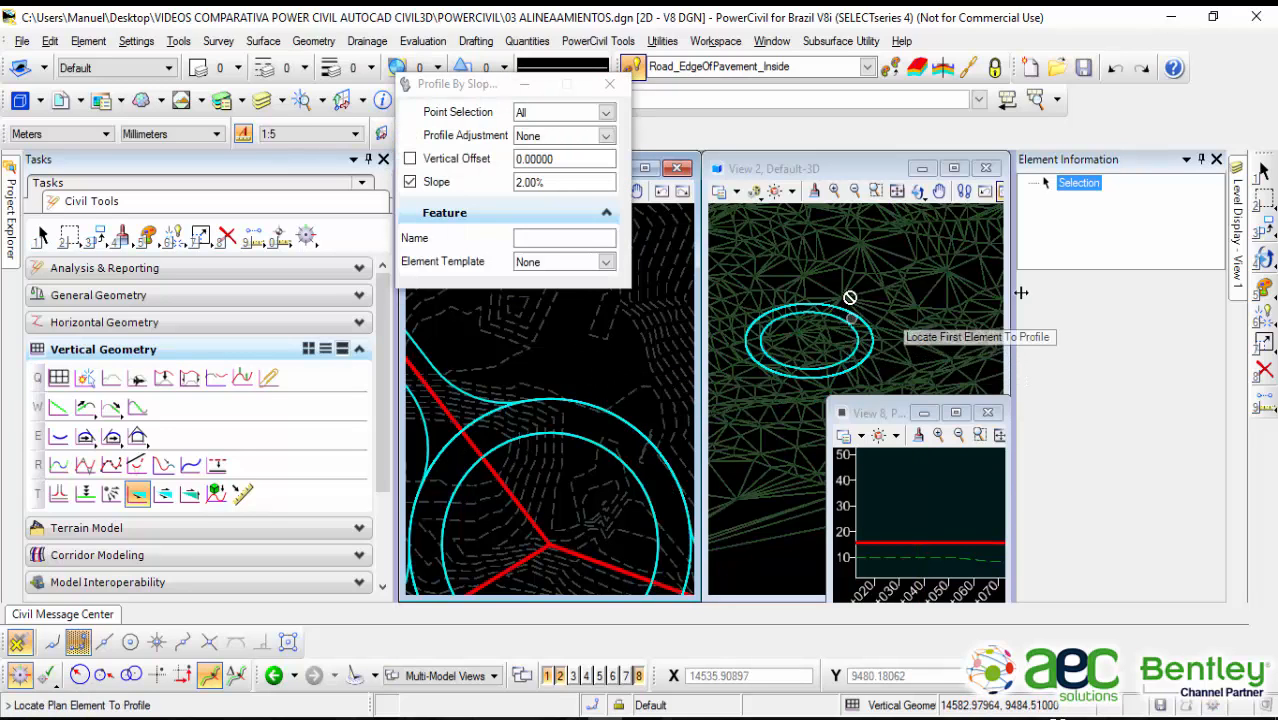
key("Escape")
Step: Select the inner edge's 3D linear element in the 3D view and inspect its stroking, general and geometry properties
scroll(827, 316, "up", 2)
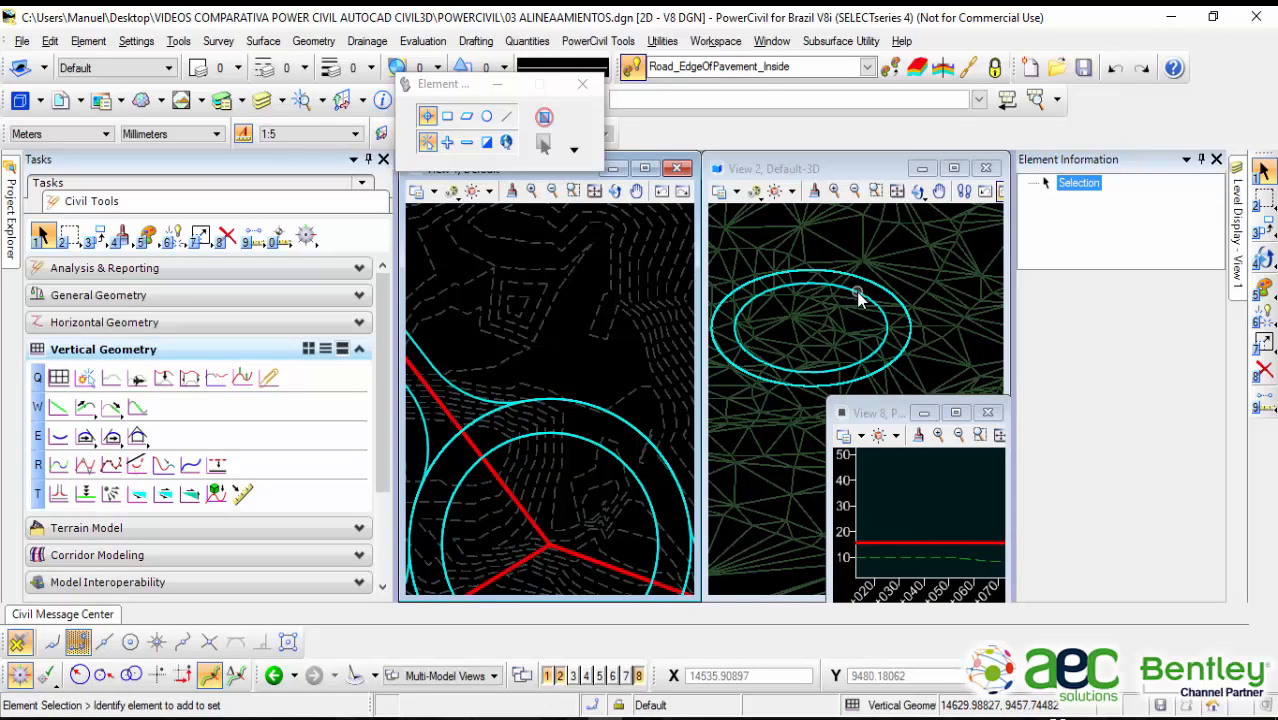
left_click(842, 309)
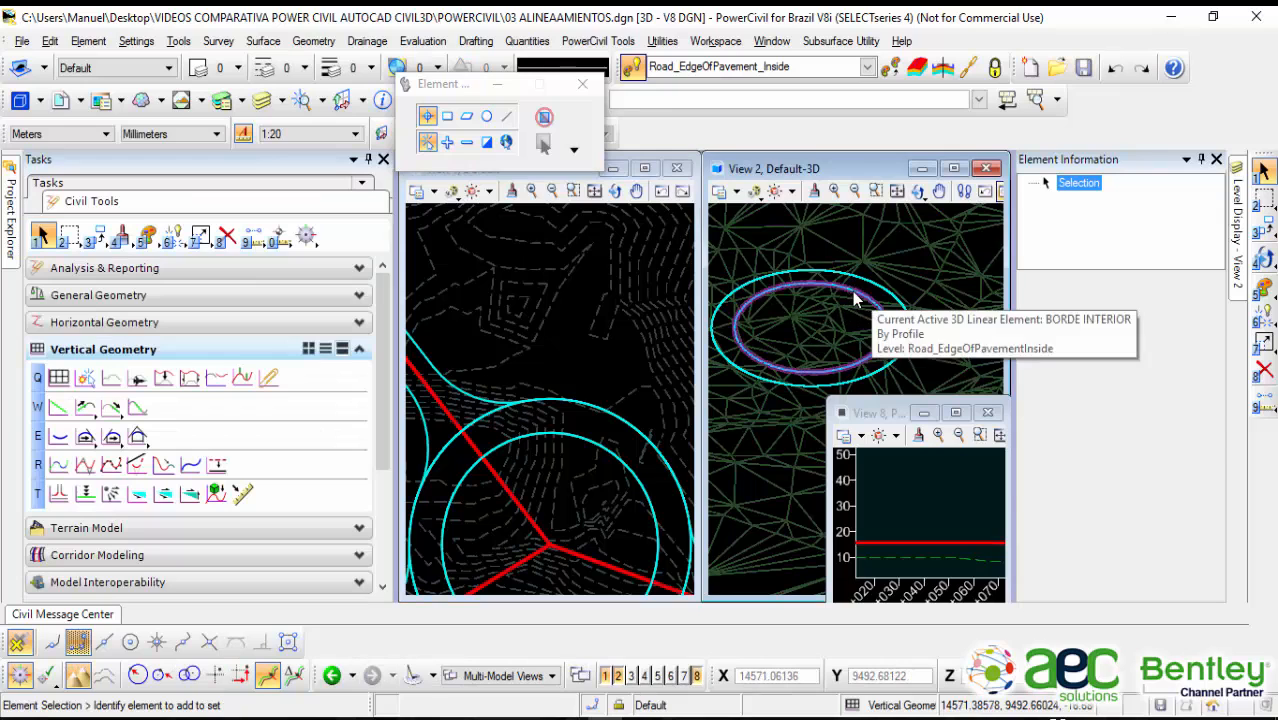
left_click(855, 297)
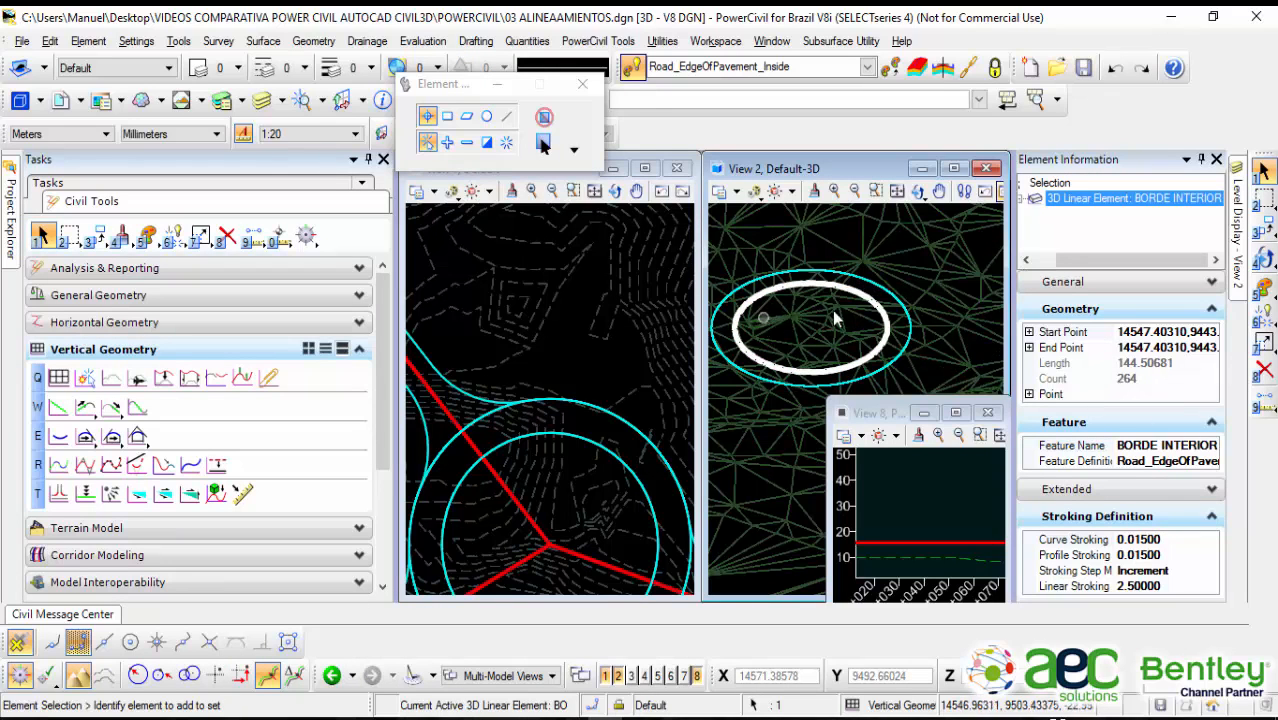
scroll(880, 313, "up", 2)
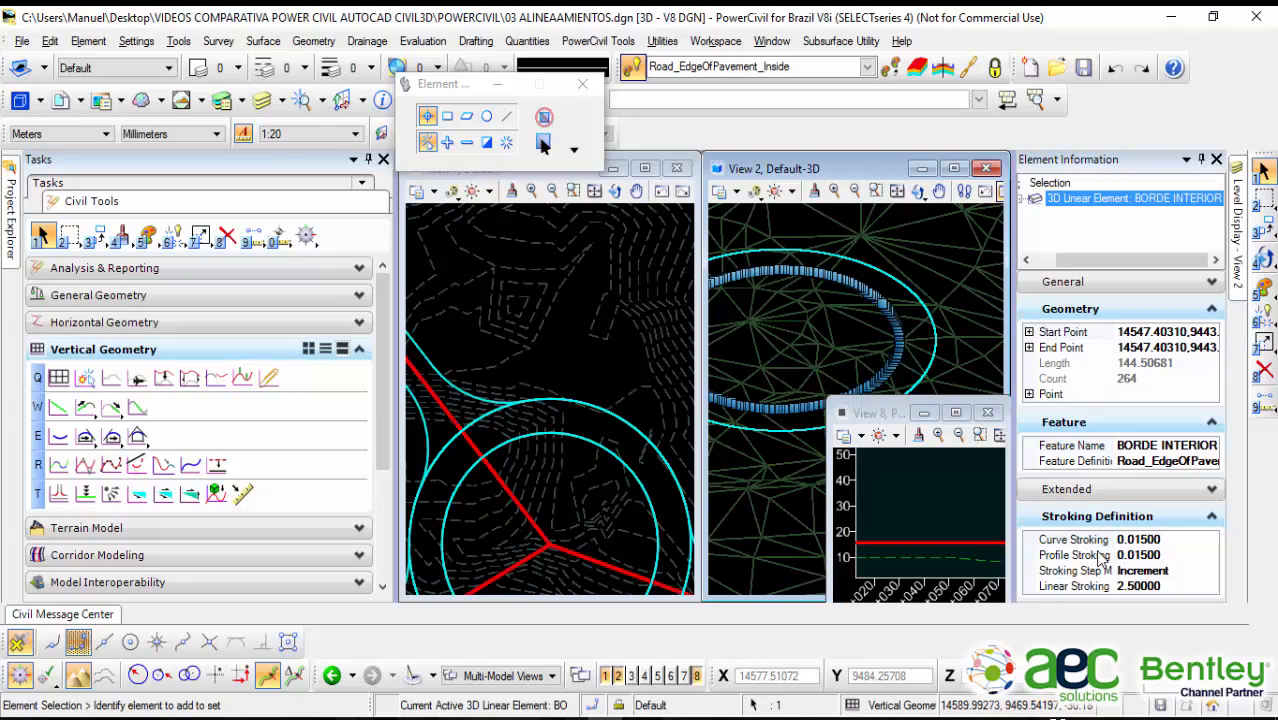
left_click(1155, 516)
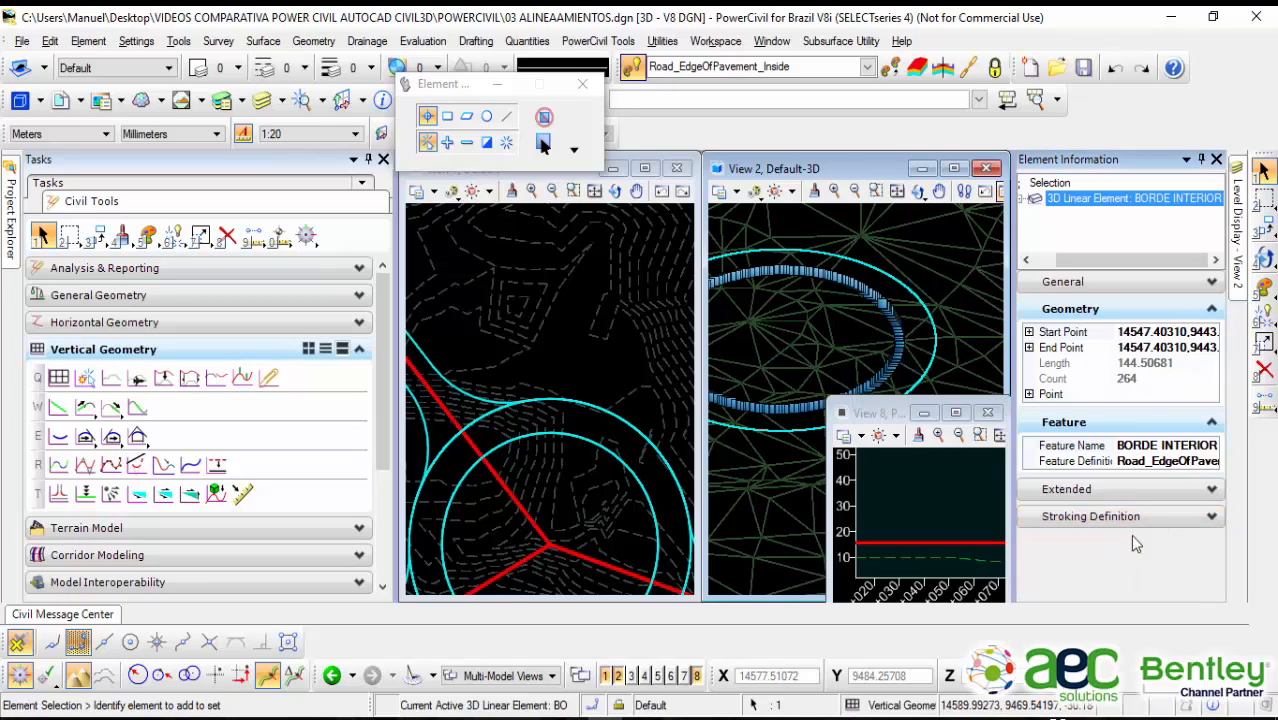
left_click(1096, 284)
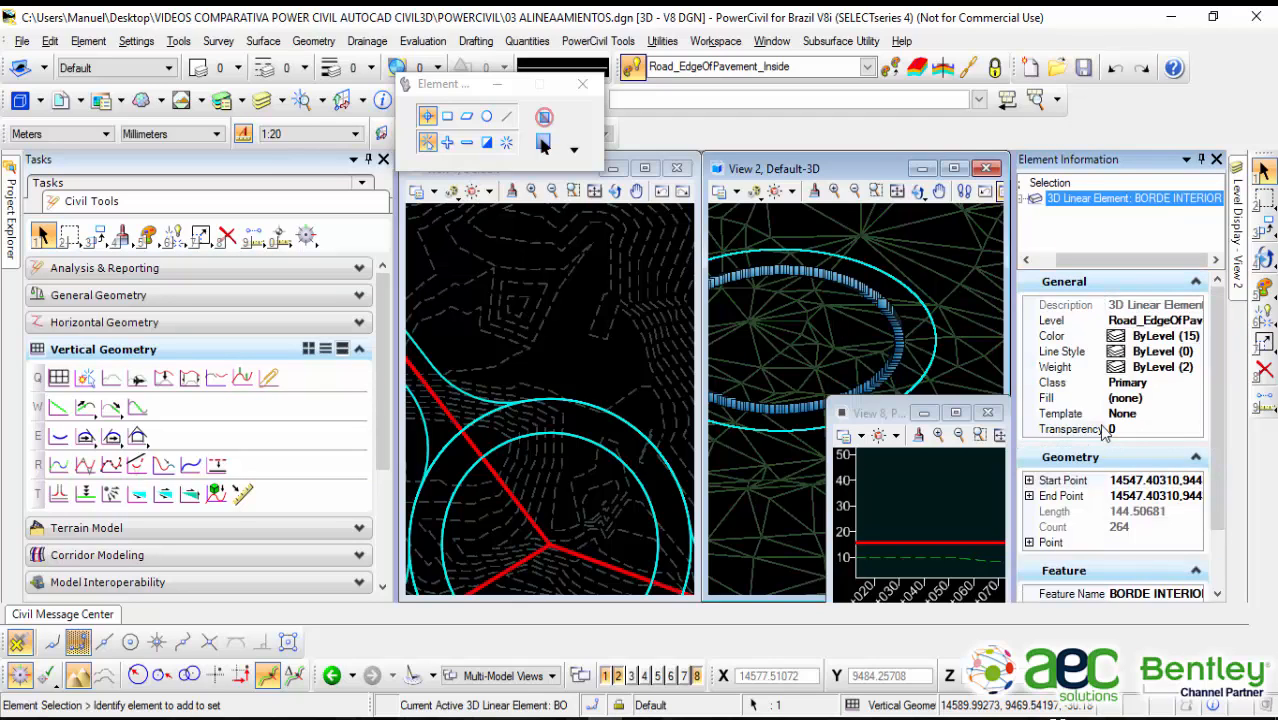
left_click_drag(1218, 477, 1207, 568)
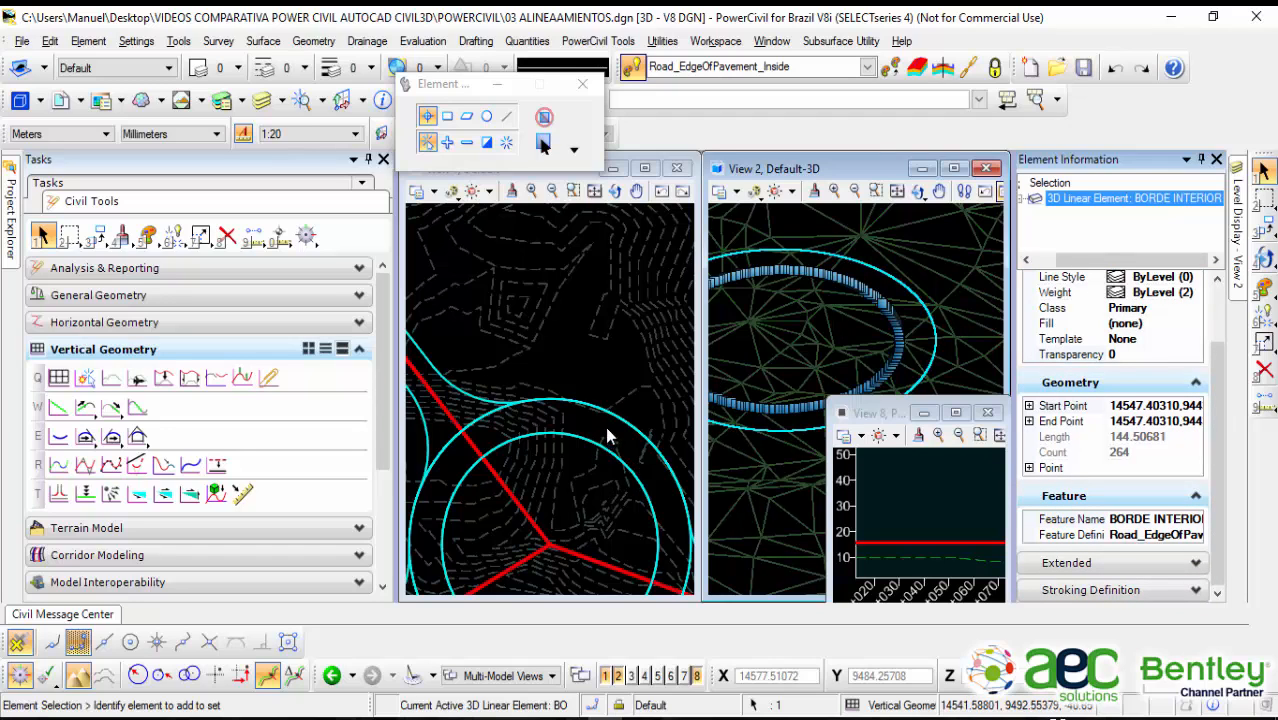
Step: Select the BORDE INTERIOR arc in the plan view and review its geometry points, transition offset and projected profile slope rules
left_click(612, 363)
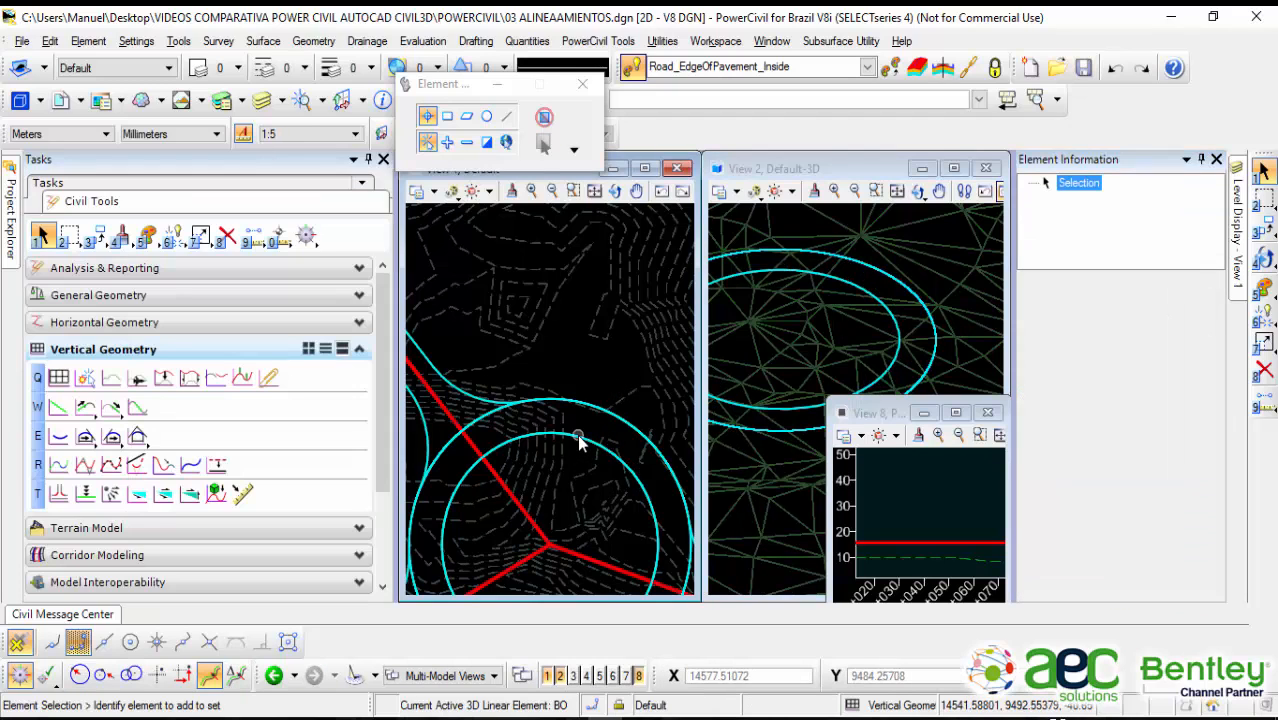
left_click(578, 437)
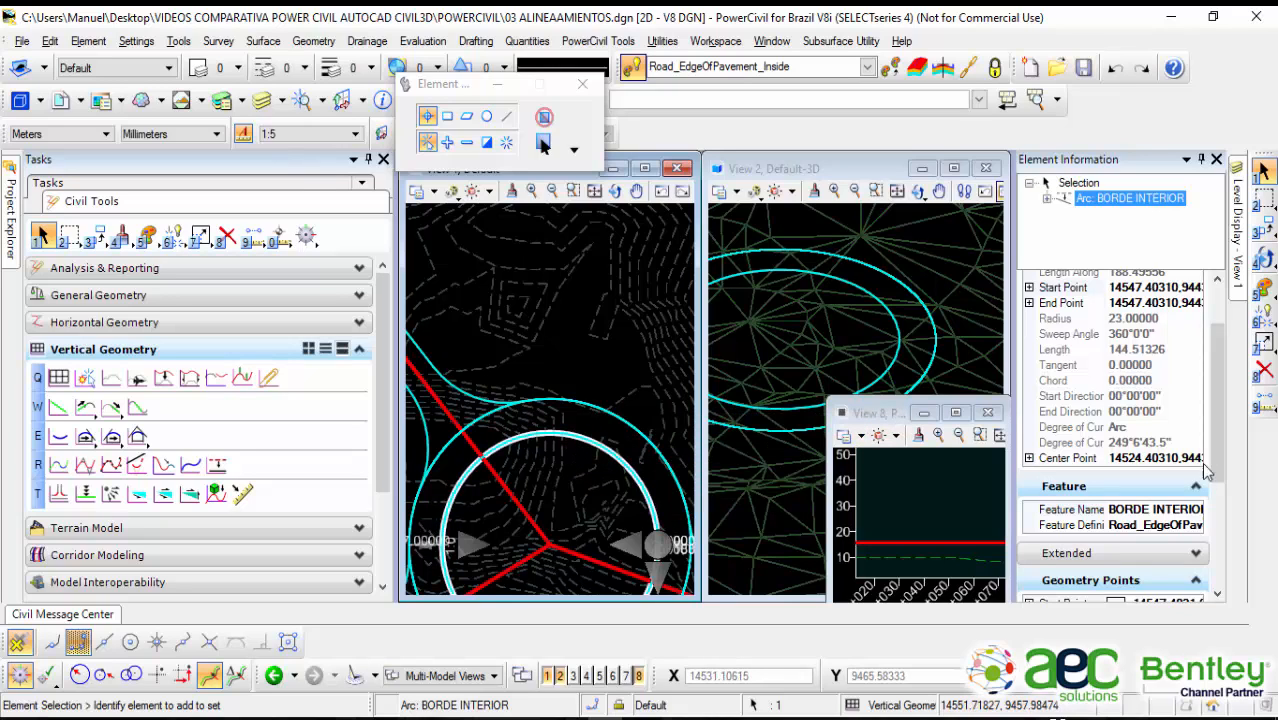
left_click_drag(1212, 372, 1208, 330)
left_click(1196, 308)
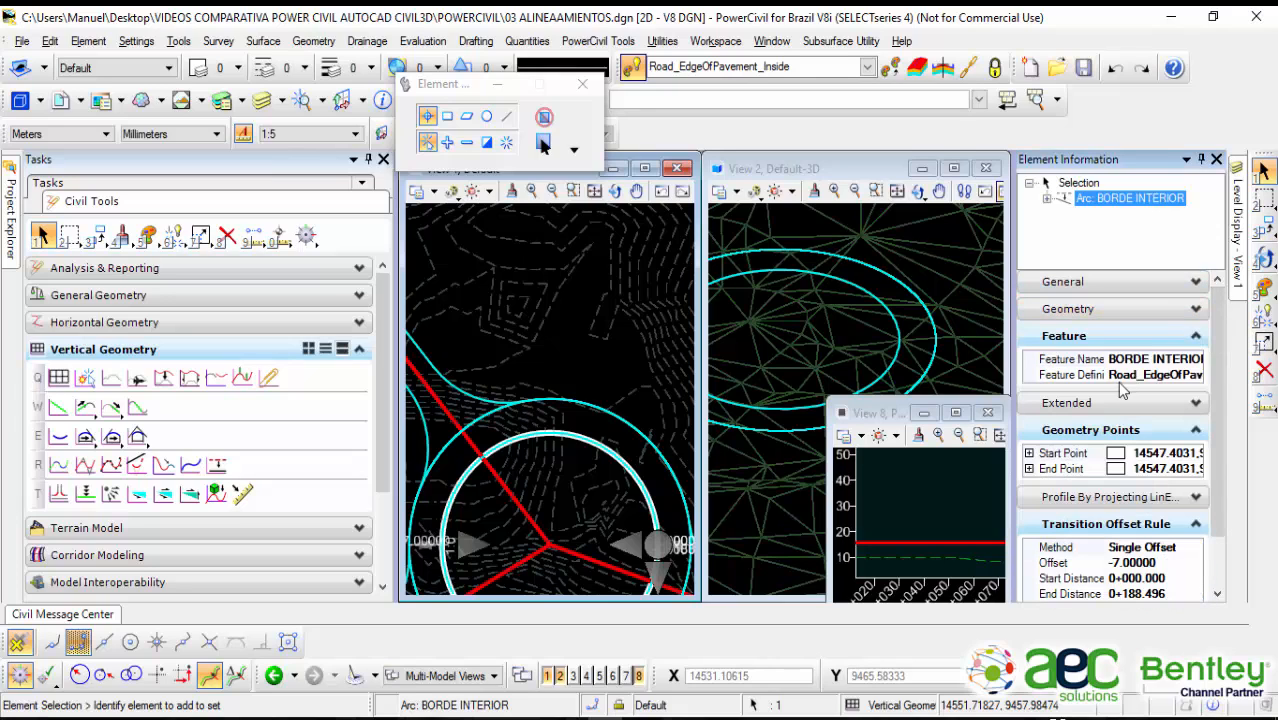
left_click(1196, 336)
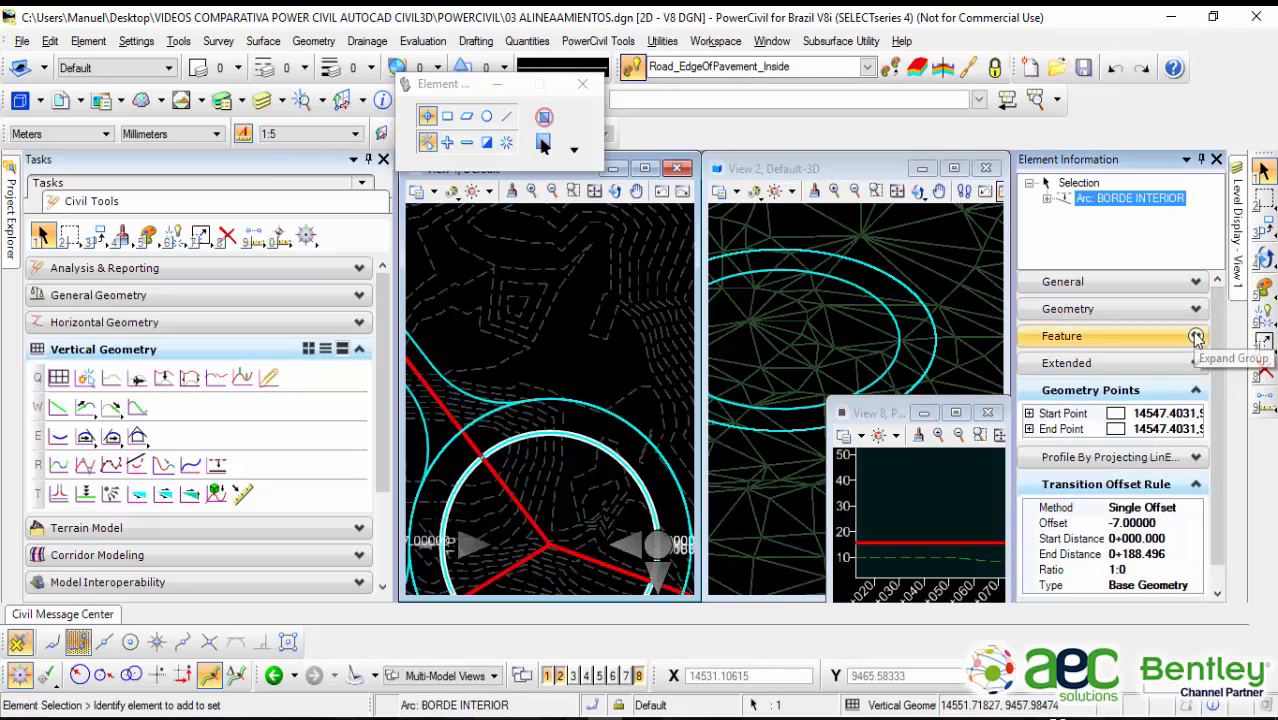
left_click(1196, 390)
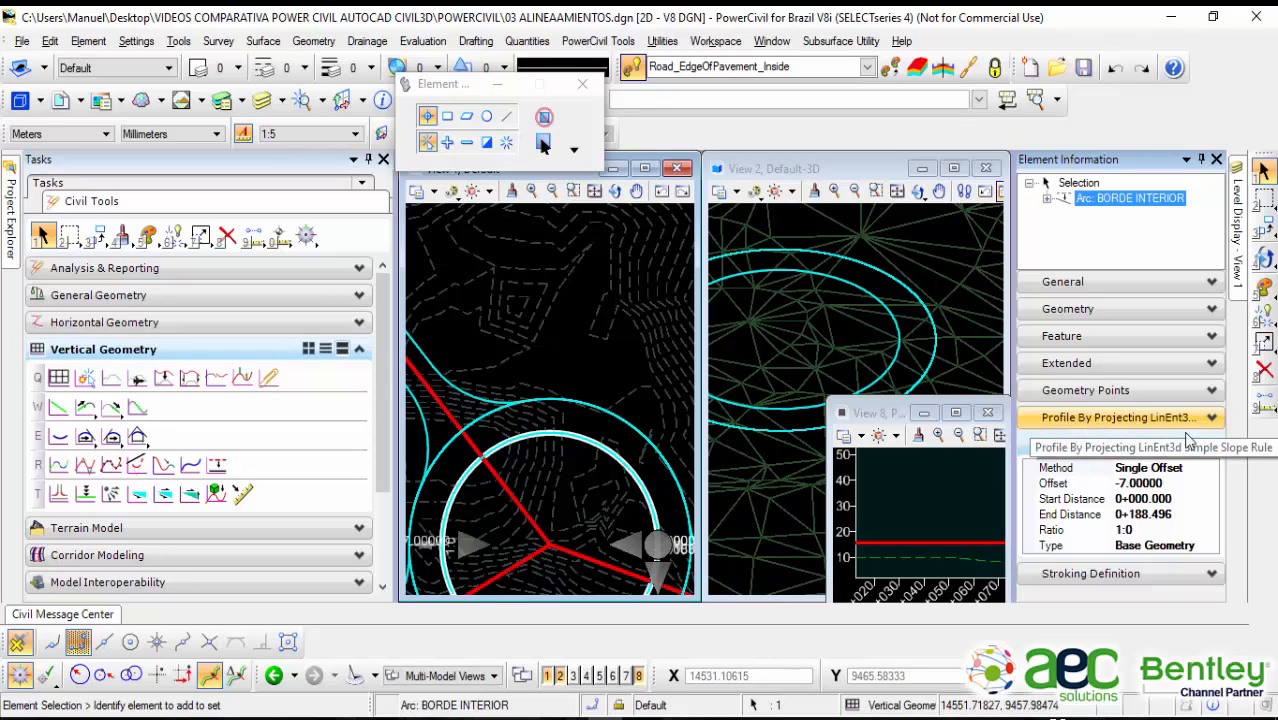
left_click(1210, 447)
left_click(1211, 391)
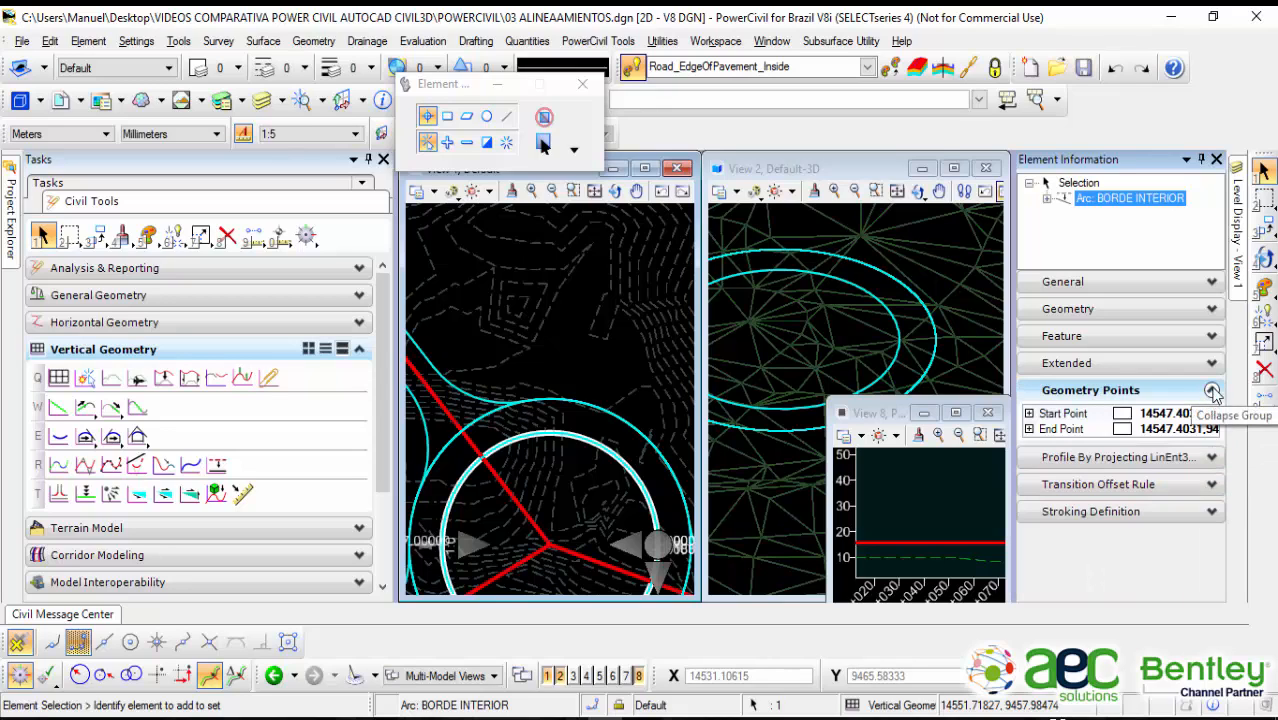
left_click(1211, 391)
left_click(1208, 418)
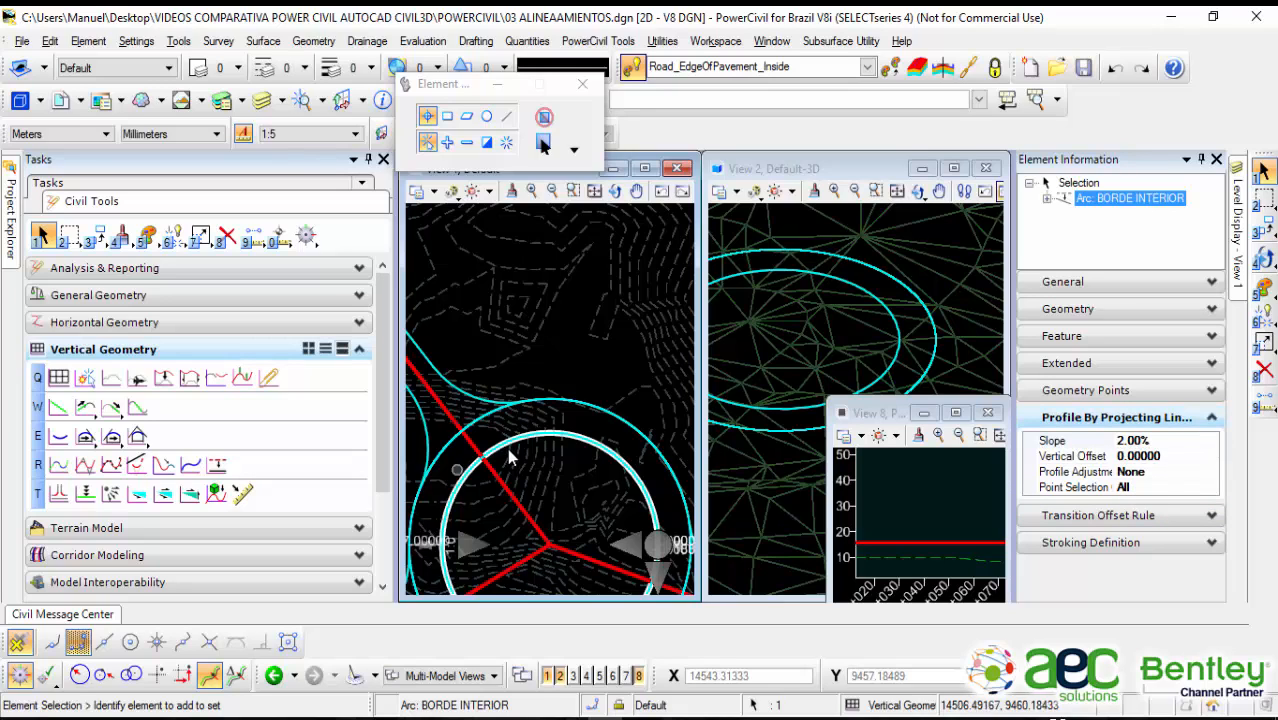
left_click(1211, 419)
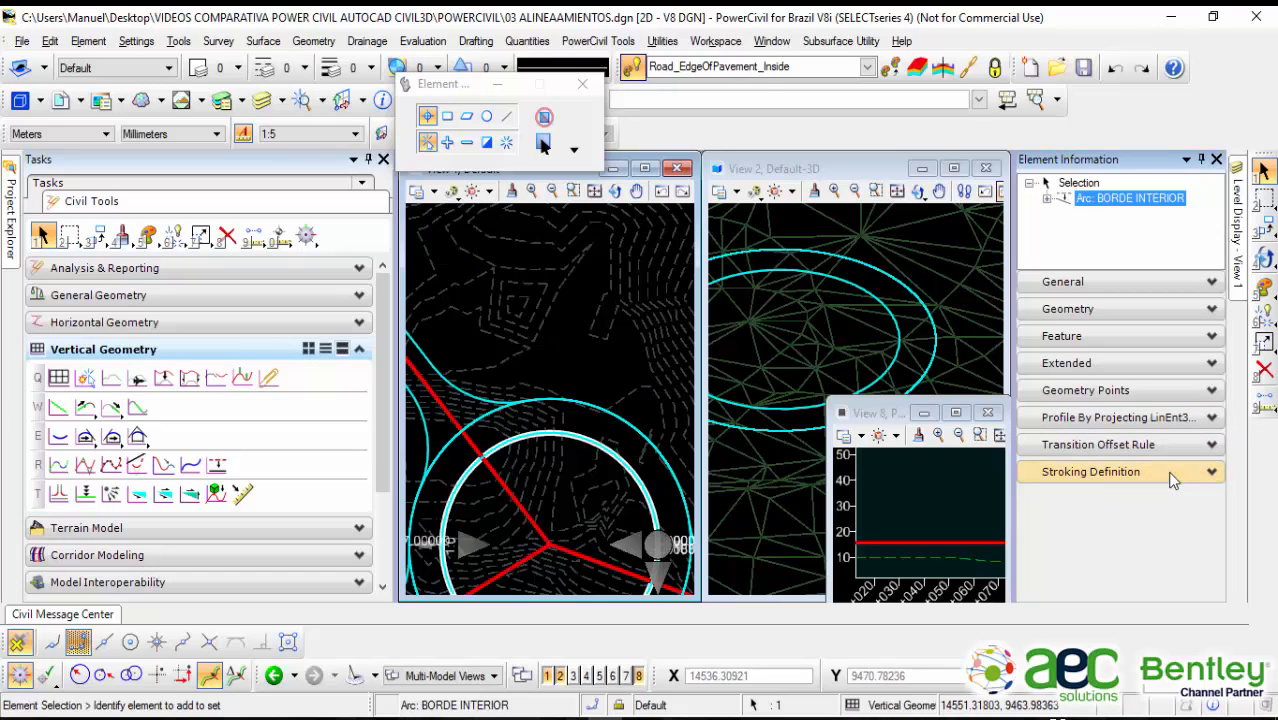
Step: Set the inner edge arc's curve stroking and profile stroking to 0.00001
left_click(1171, 474)
left_click(1172, 495)
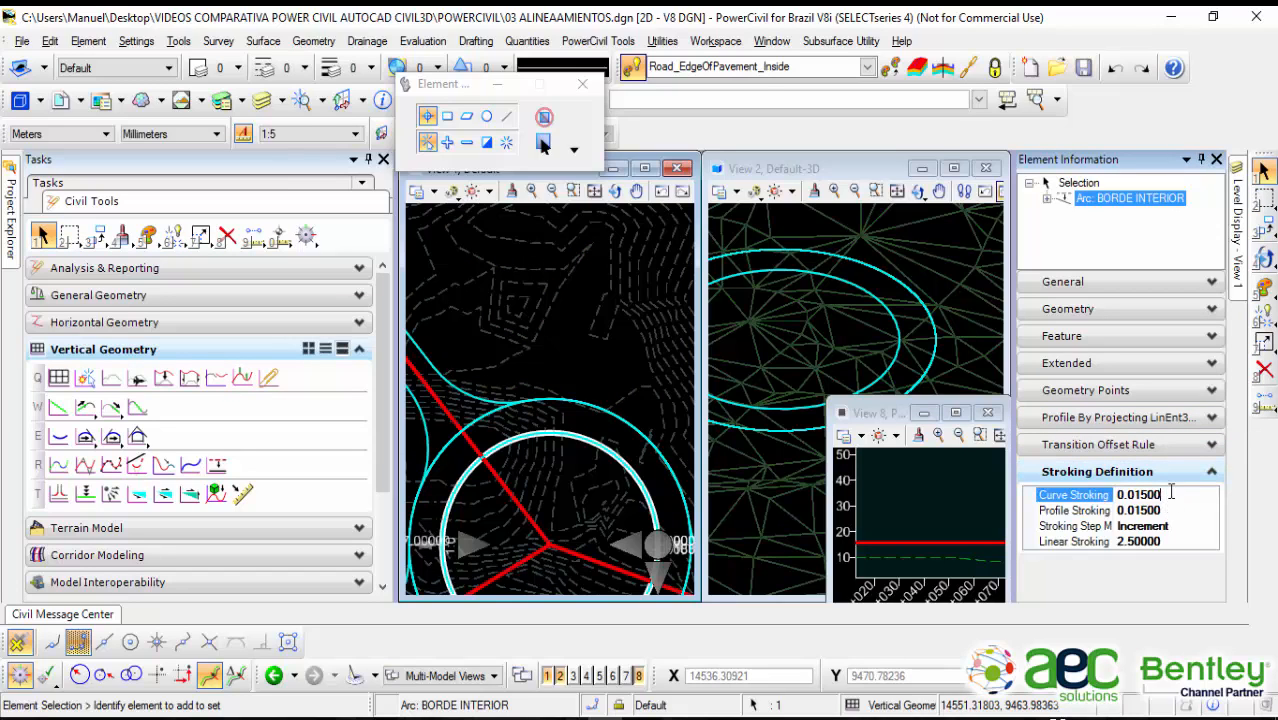
type("0")
left_click(1171, 510)
type("00")
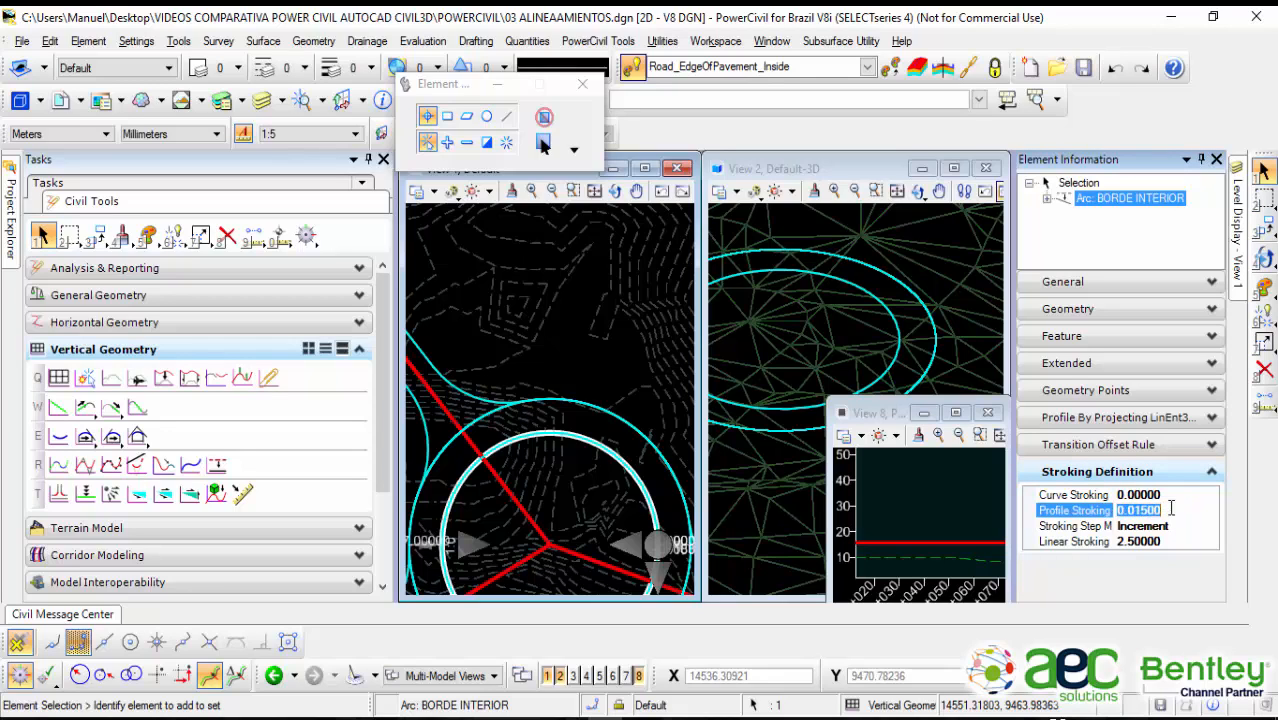
left_click(1170, 496)
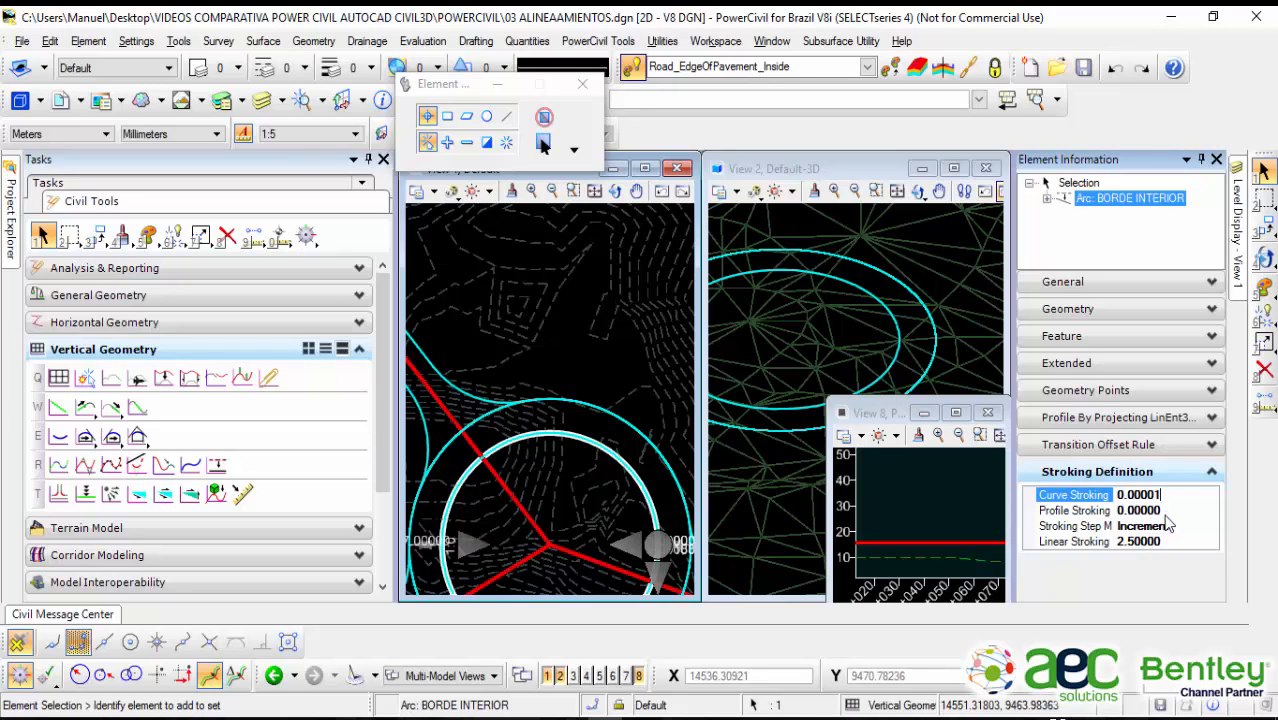
type("0.00001")
left_click(1168, 510)
left_click(1168, 509)
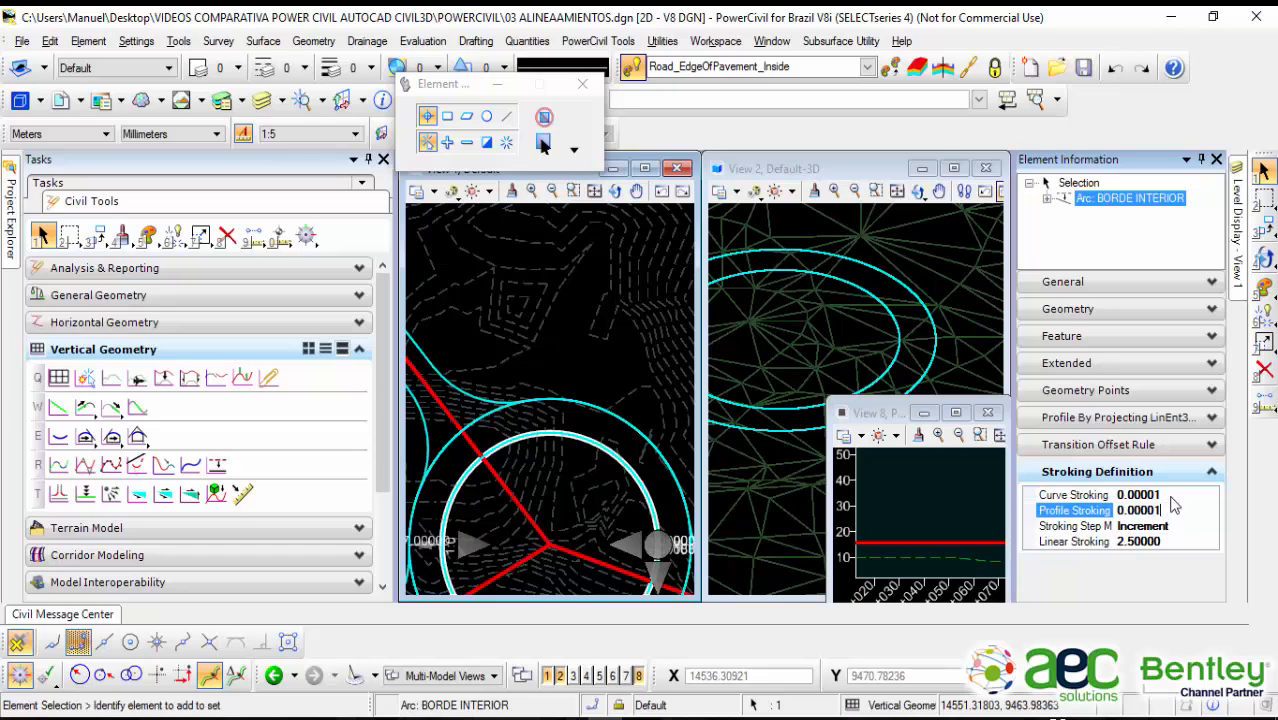
key("Return")
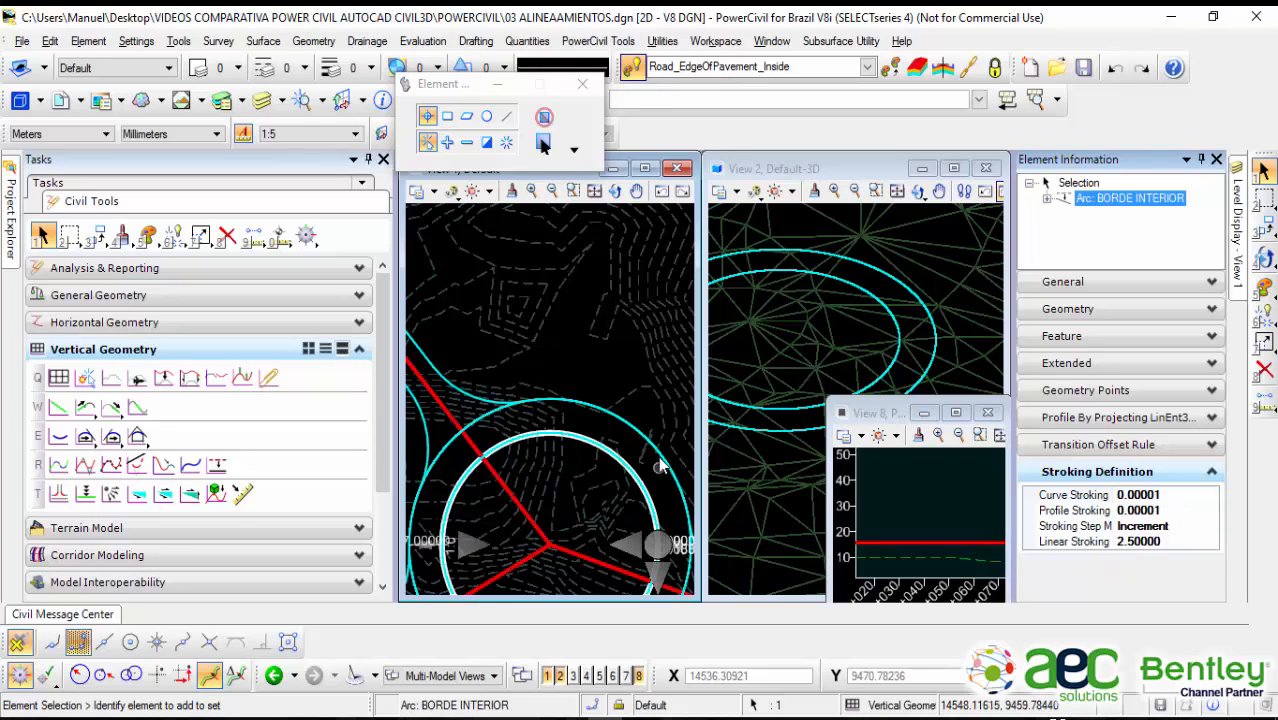
Step: Clear the selection and examine the roundabout edge curve up close in the plan view
scroll(660, 466, "up", 5)
left_click(553, 393)
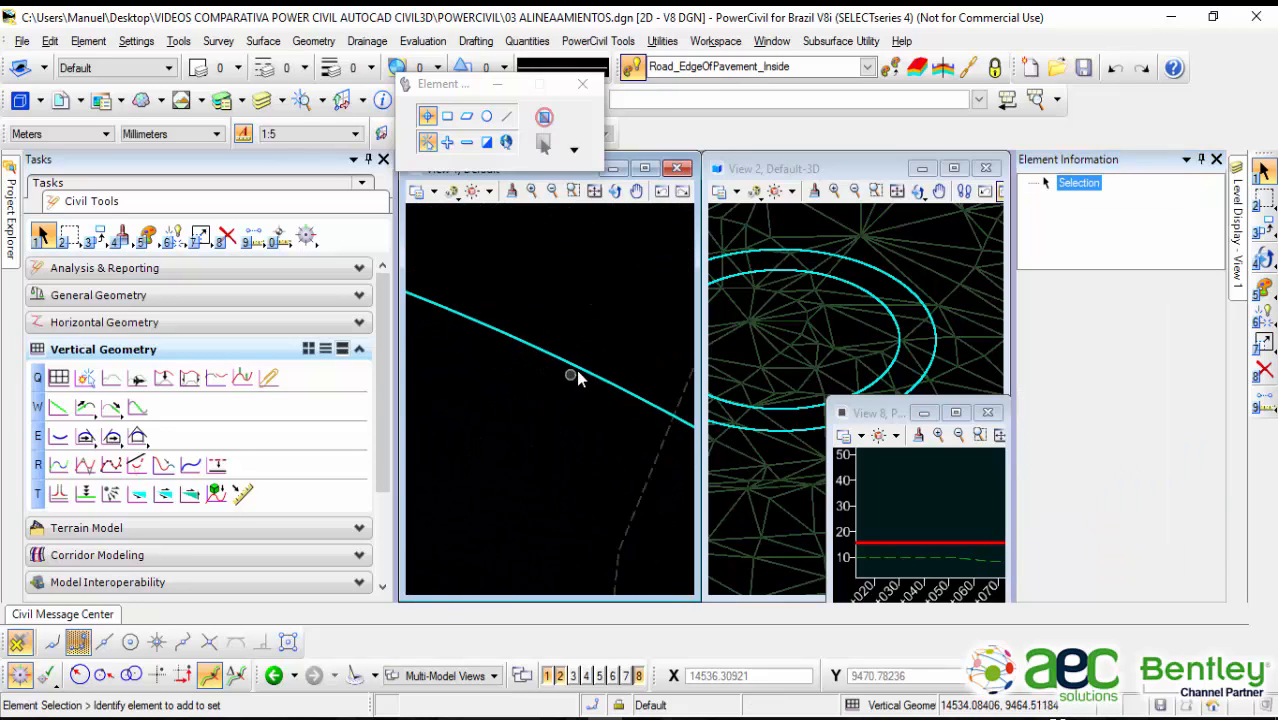
middle_click_drag(577, 372, 610, 328)
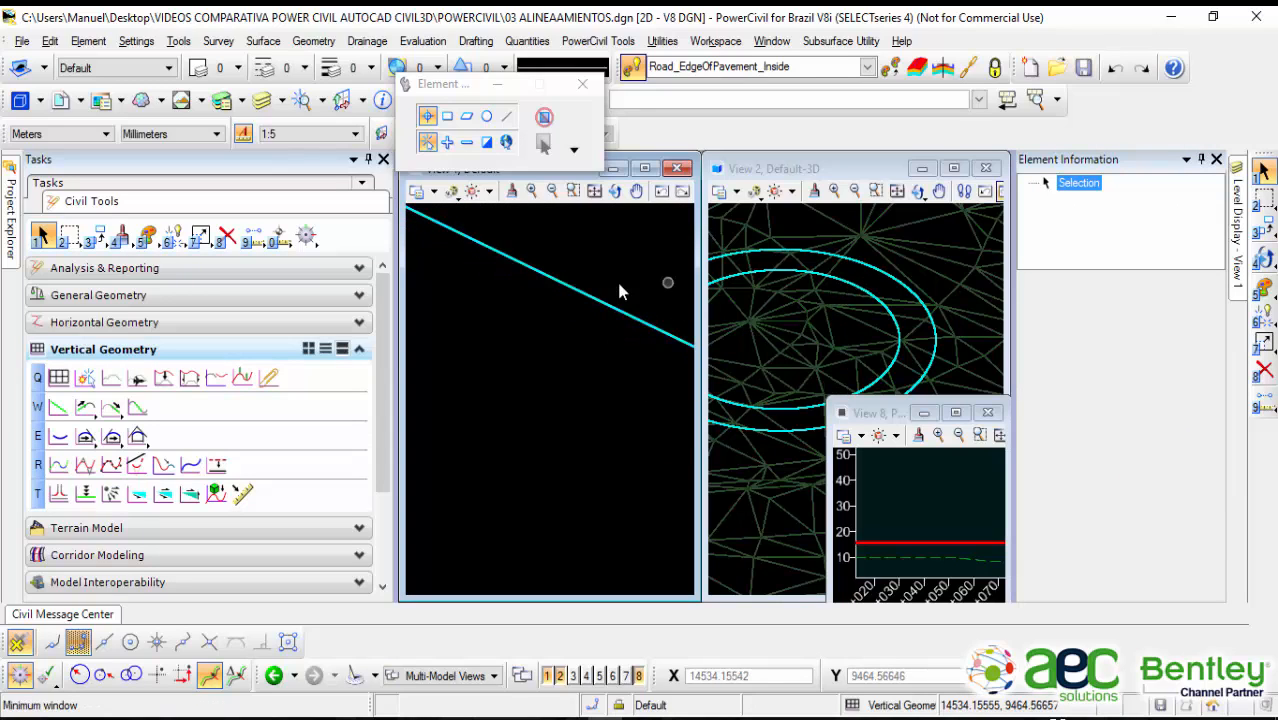
Step: Select the inner edge's 3D linear element in the 3D view and examine its finely stroked segments up close
left_click(862, 278)
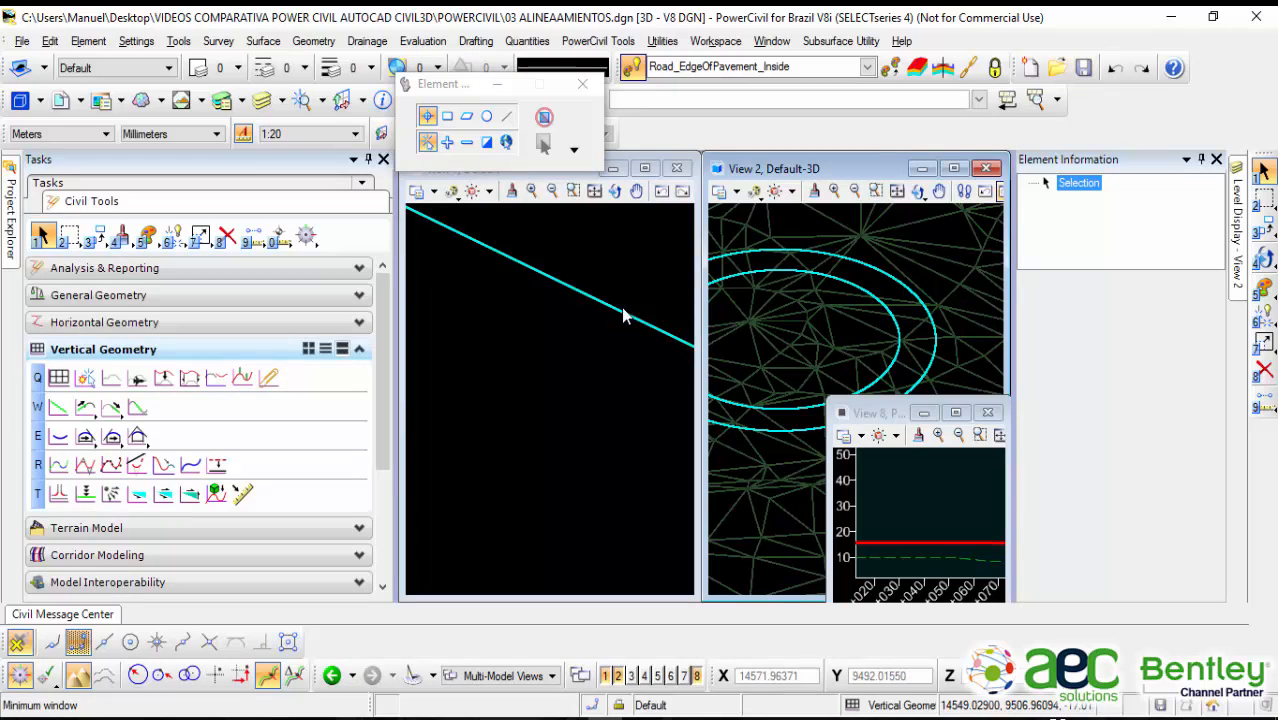
left_click(847, 280)
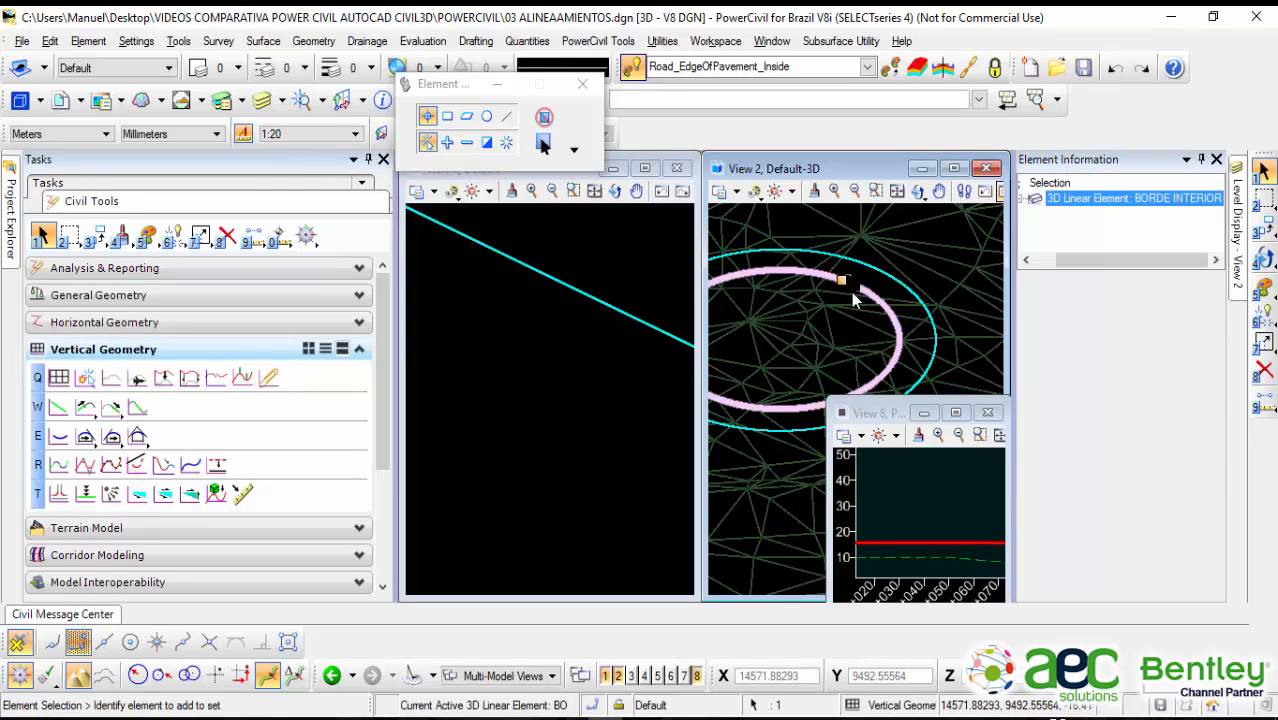
scroll(851, 292, "up", 5)
middle_click_drag(872, 271, 828, 337)
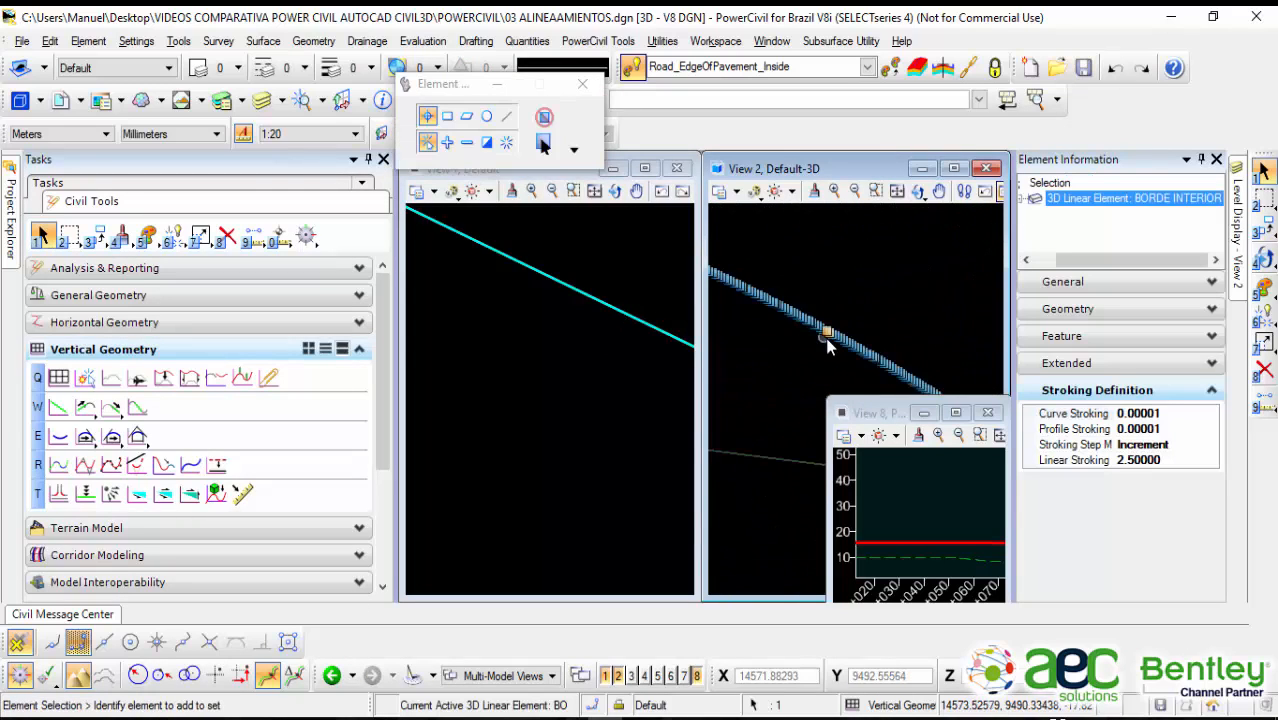
scroll(834, 341, "up", 6)
scroll(837, 310, "down", 5)
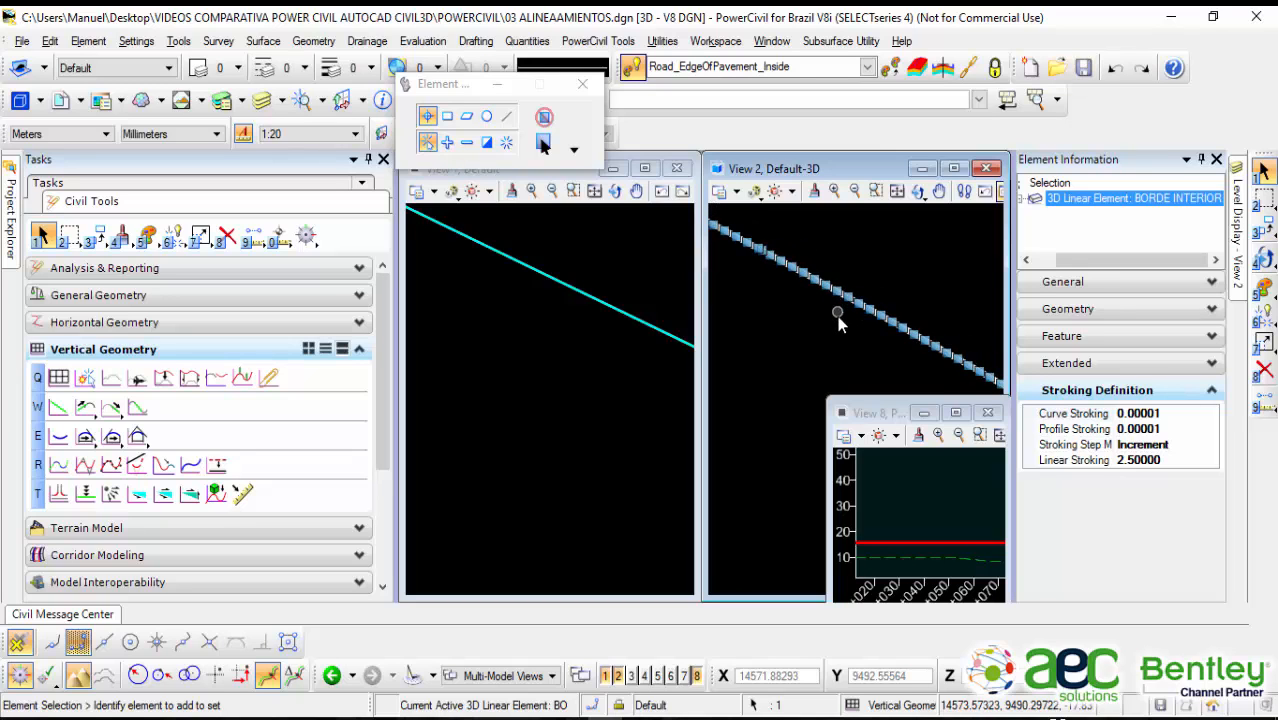
scroll(812, 352, "down", 3)
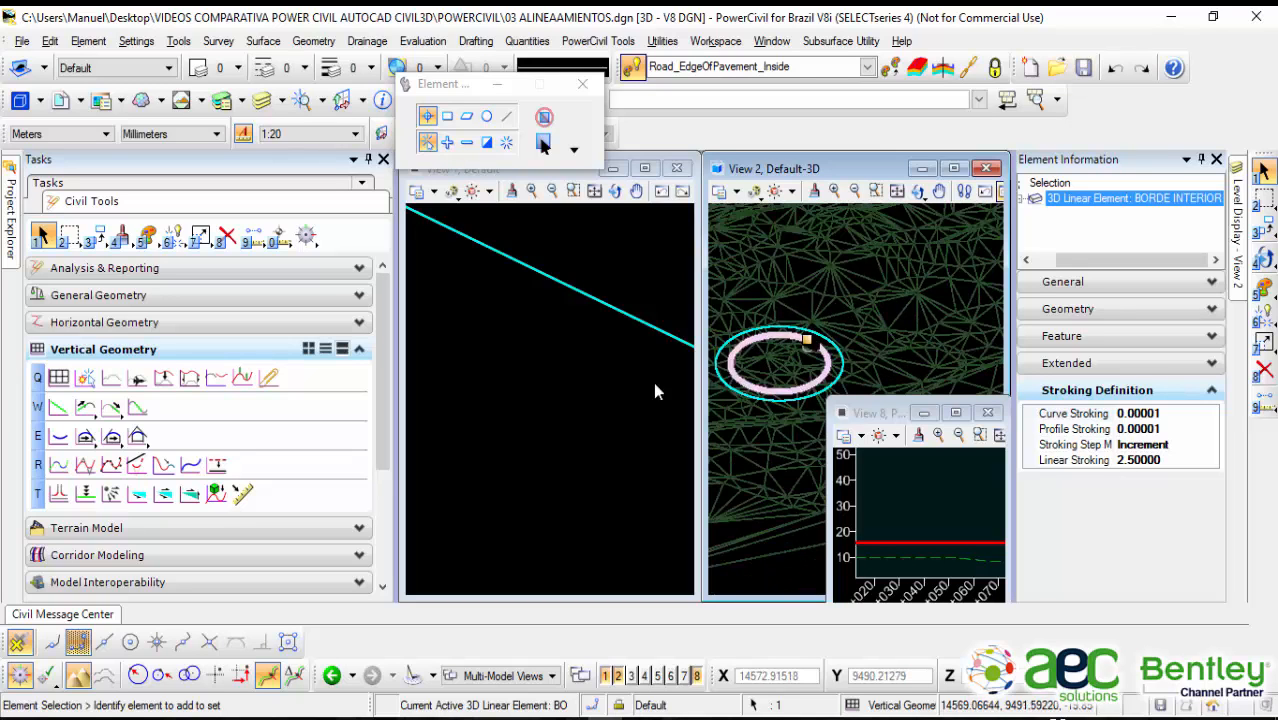
Step: Set the radius of the roundabout's outer edge circle to 25 in the plan view, then clear the selection
left_click(558, 420)
scroll(564, 418, "down", 10)
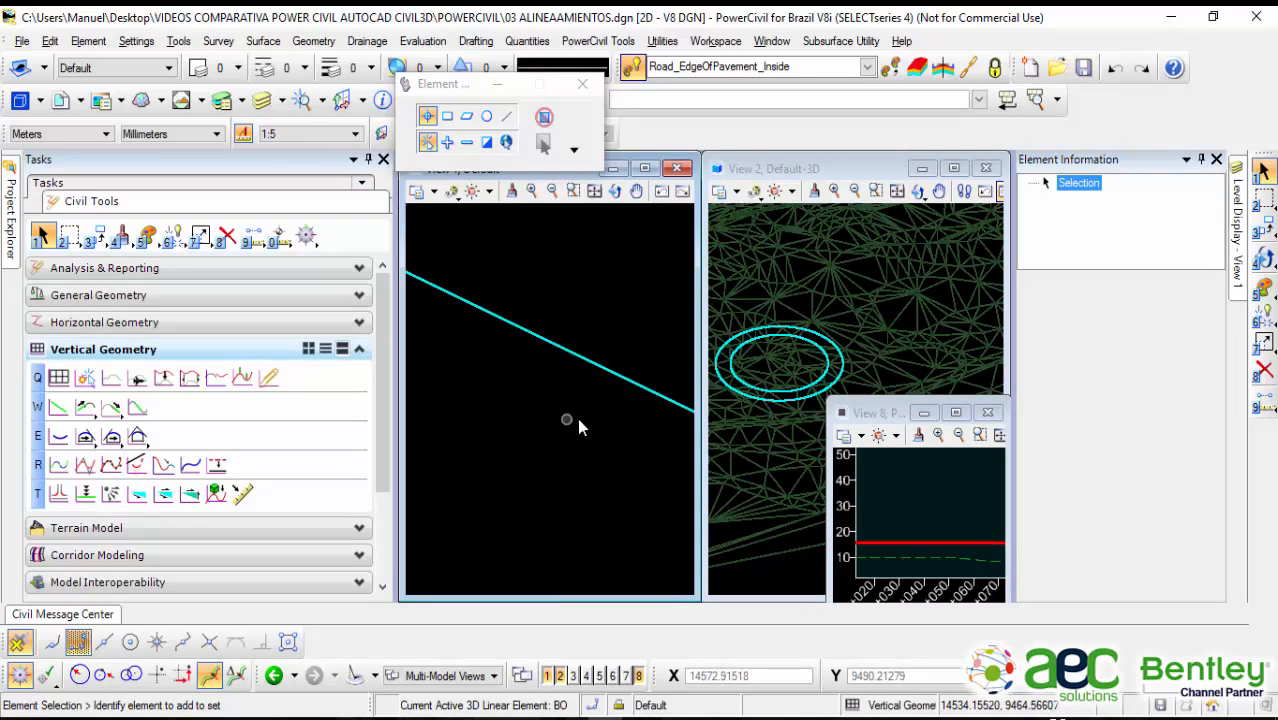
scroll(544, 472, "down", 8)
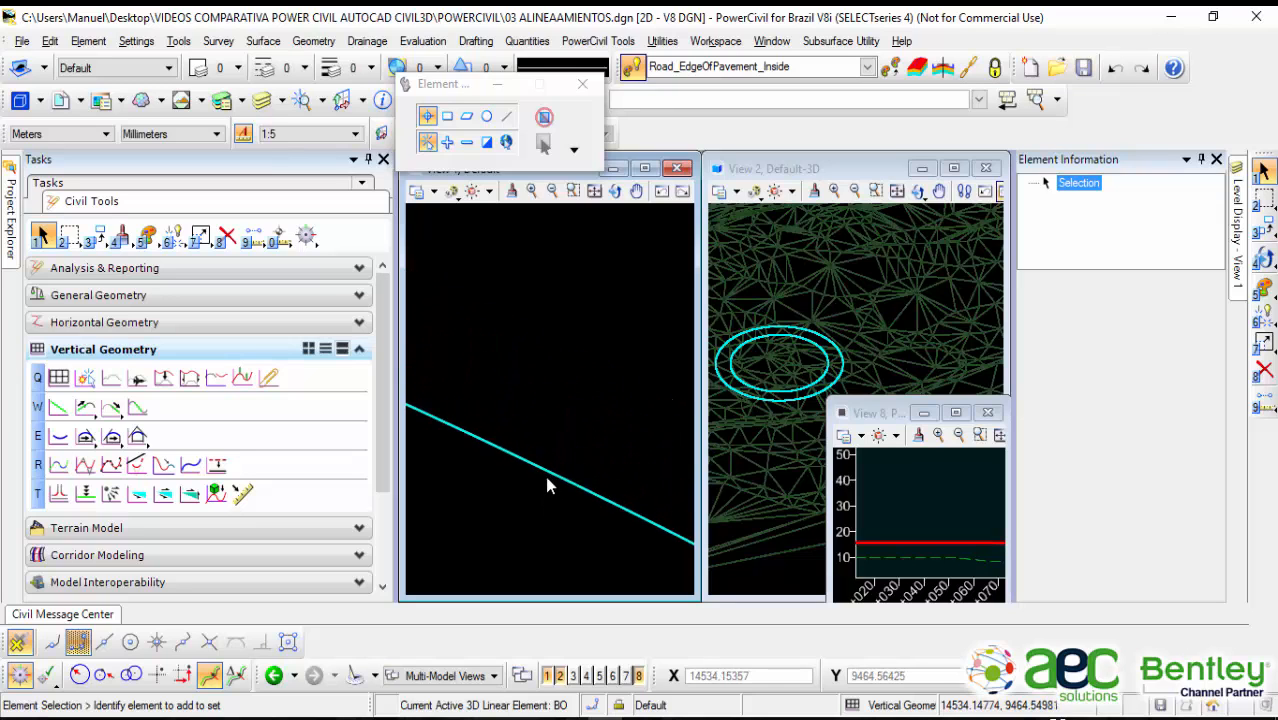
middle_click_drag(531, 480, 532, 408)
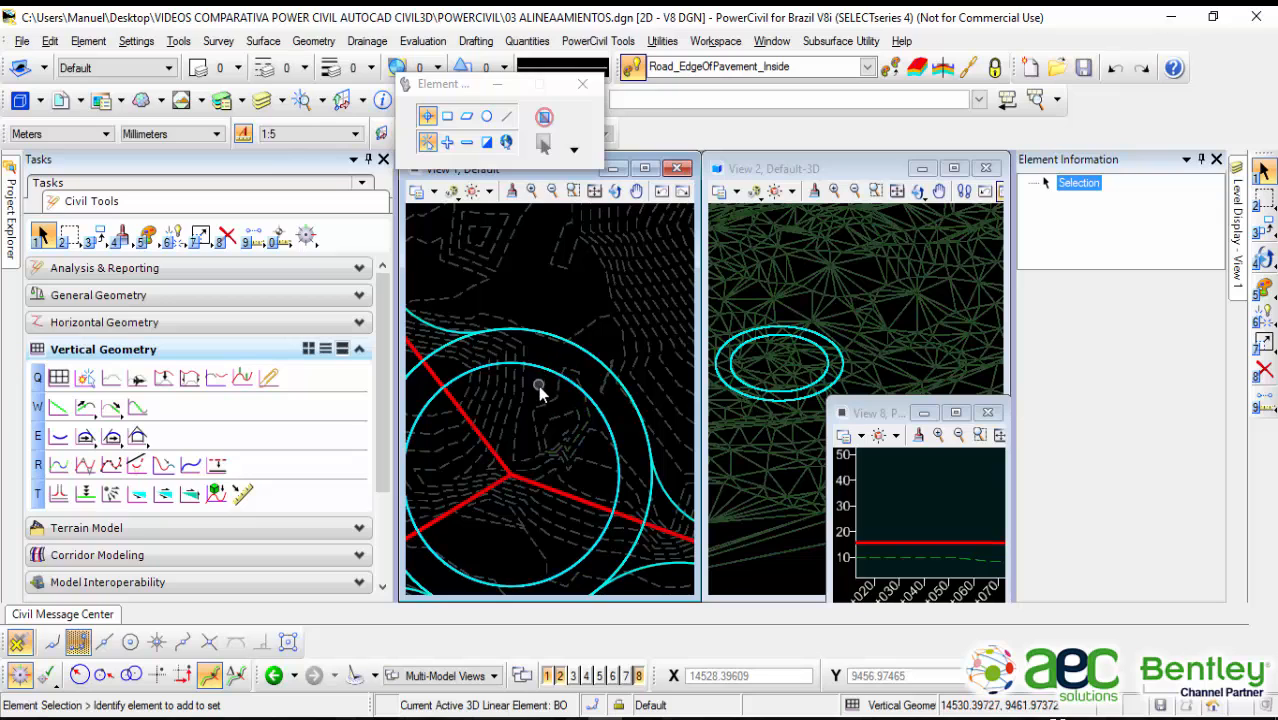
left_click(596, 367)
scroll(596, 445, "up", 2)
left_click(590, 468)
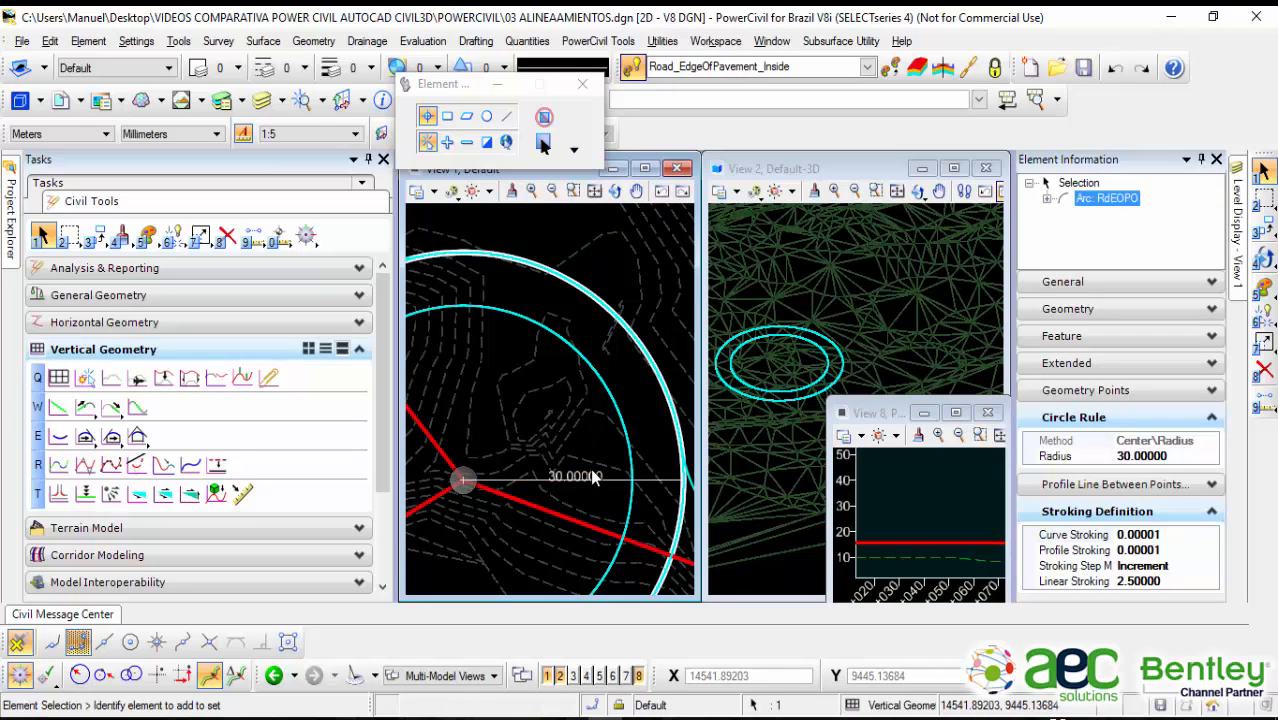
left_click(600, 307)
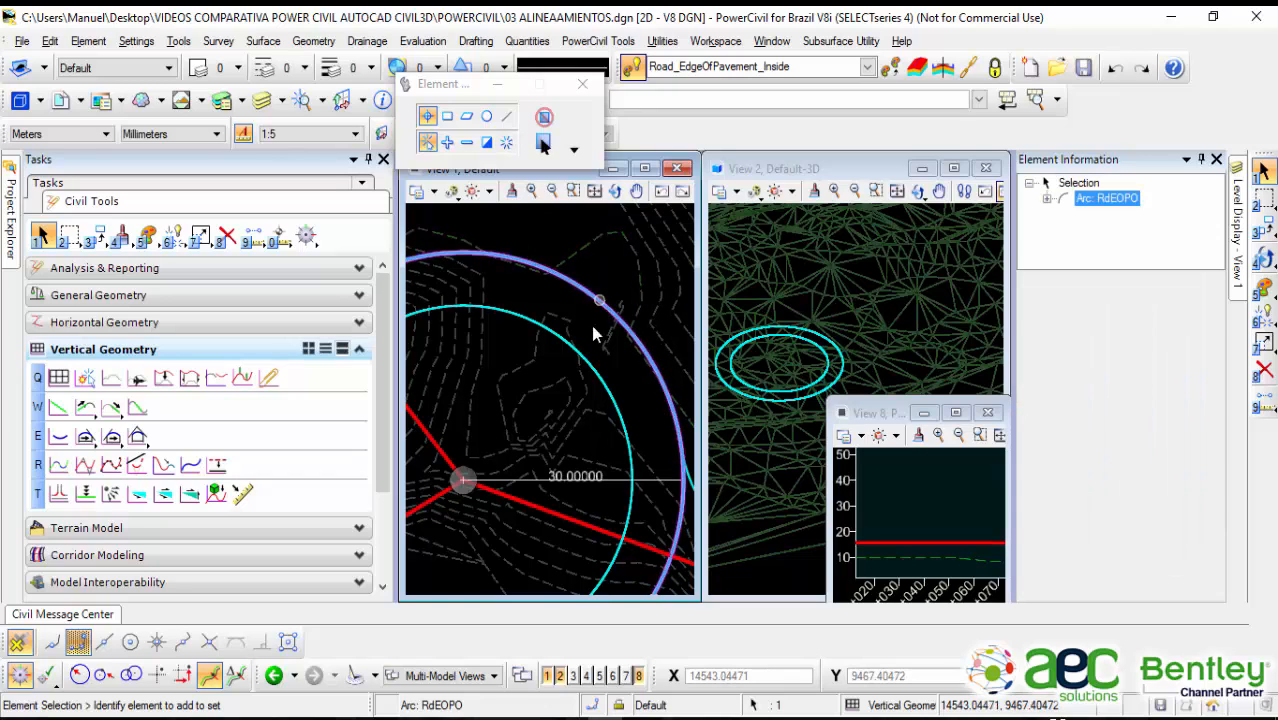
left_click(573, 478)
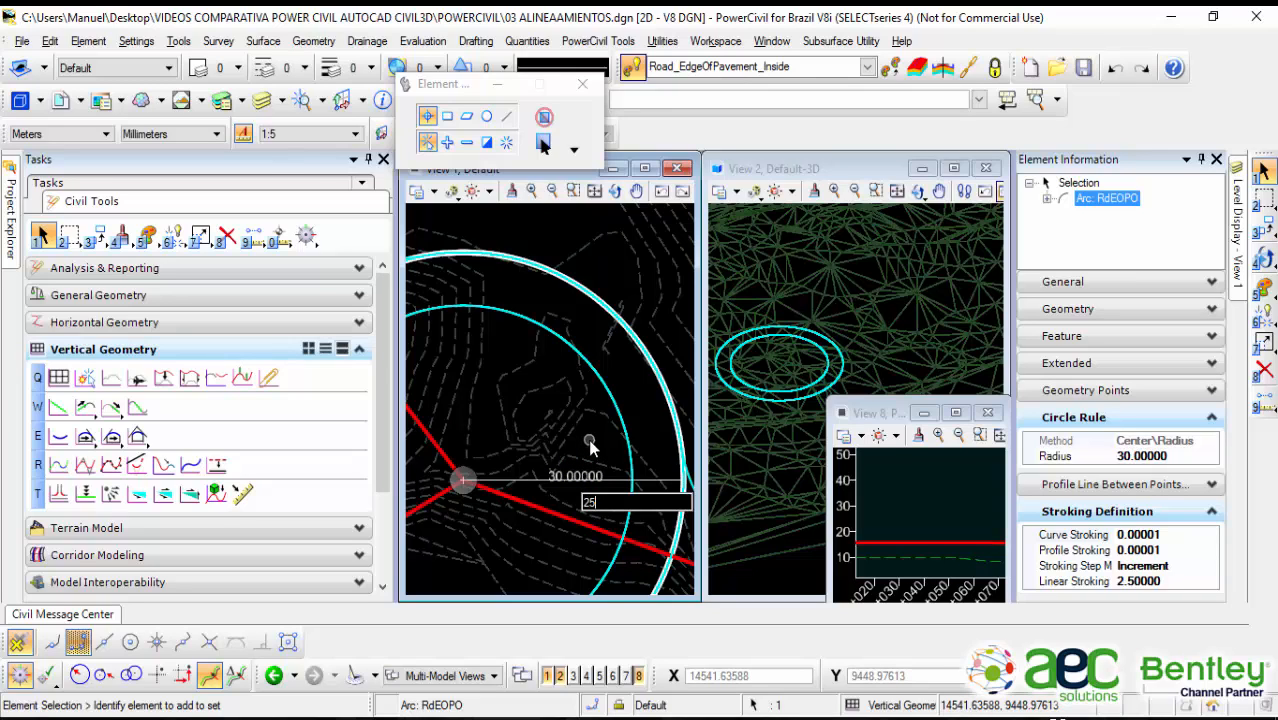
key("Return")
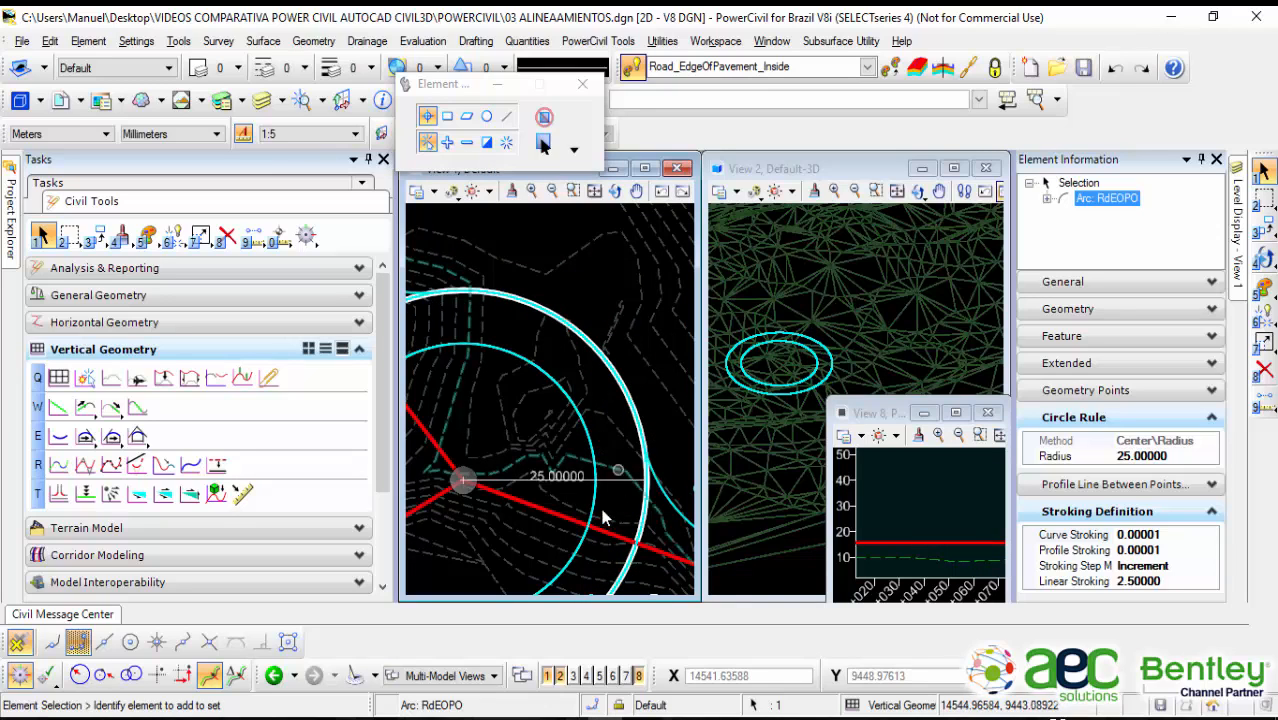
scroll(640, 392, "down", 1)
left_click(643, 428)
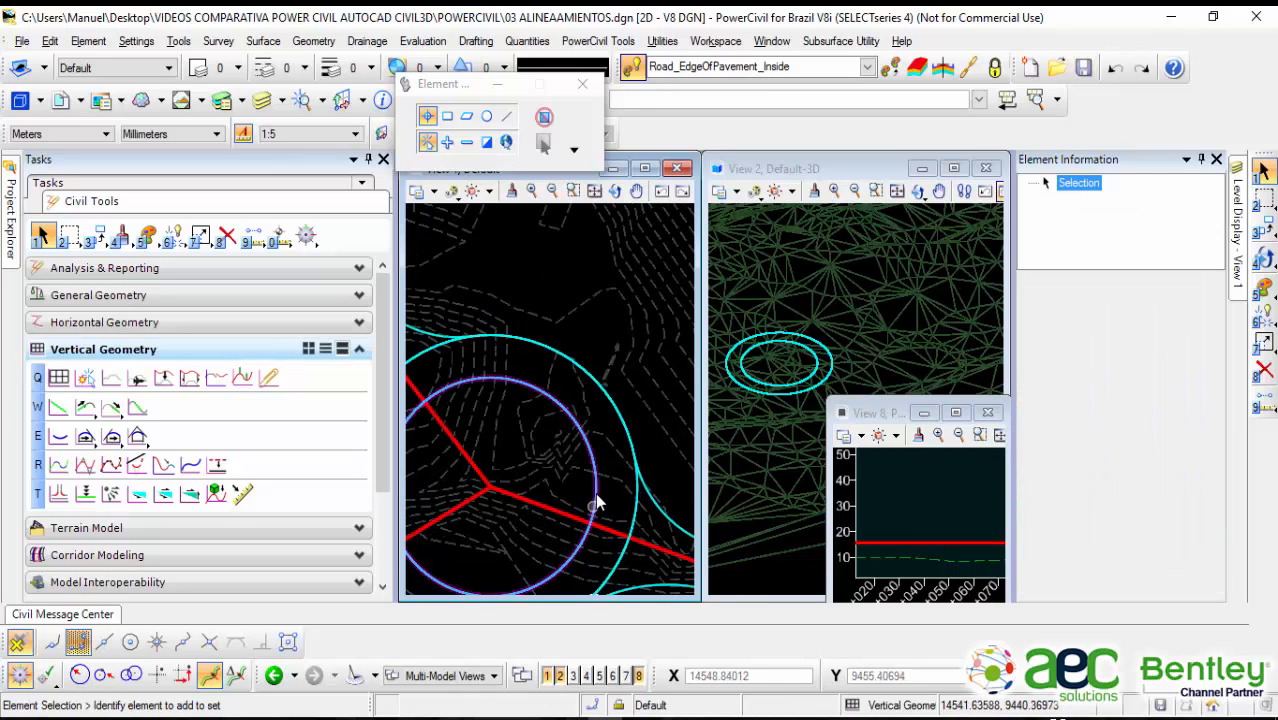
Step: Move the View 8 profile window higher over the 3D view and examine its profile line against the terrain
scroll(596, 490, "down", 2)
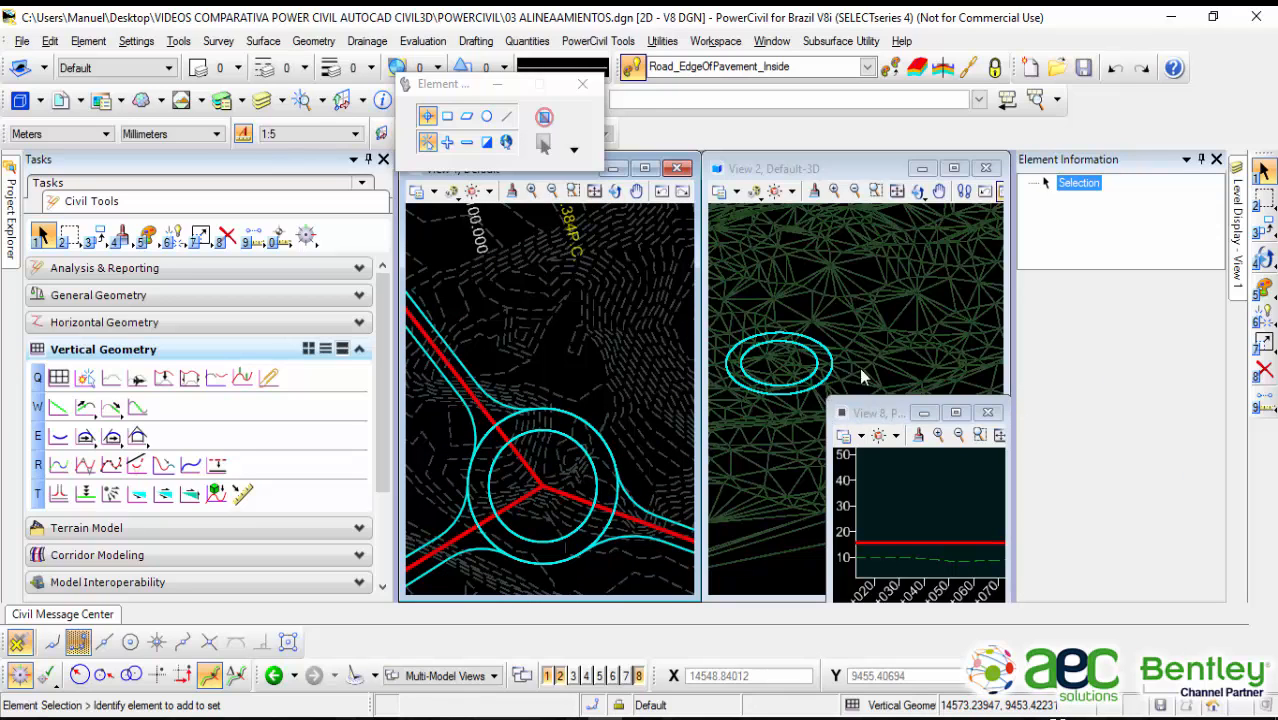
scroll(582, 458, "up", 2)
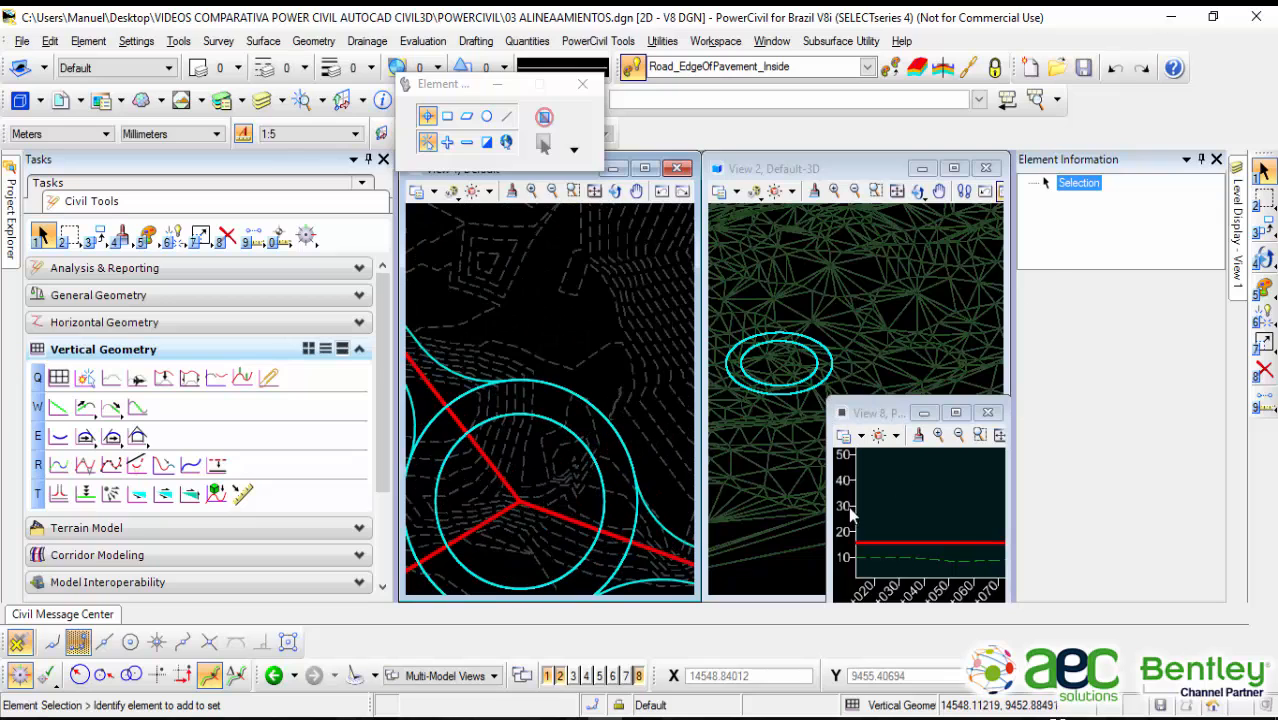
left_click_drag(880, 414, 853, 353)
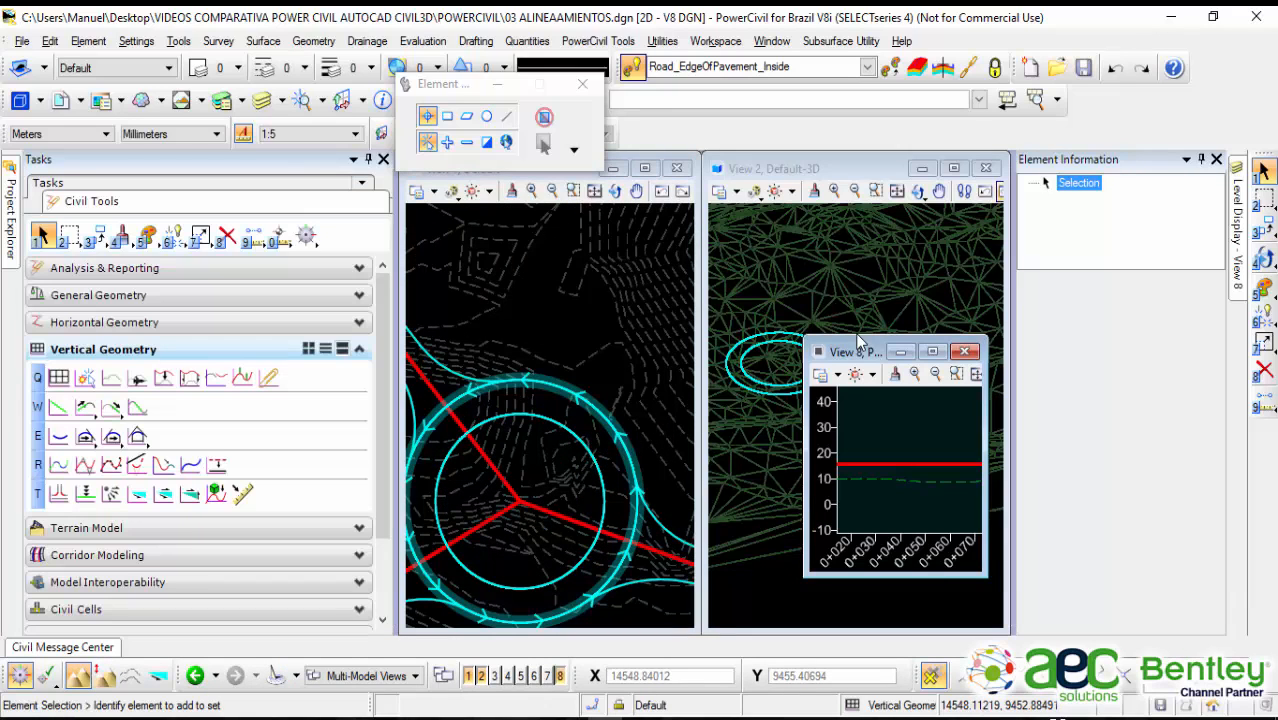
scroll(886, 470, "down", 1)
scroll(884, 469, "up", 1)
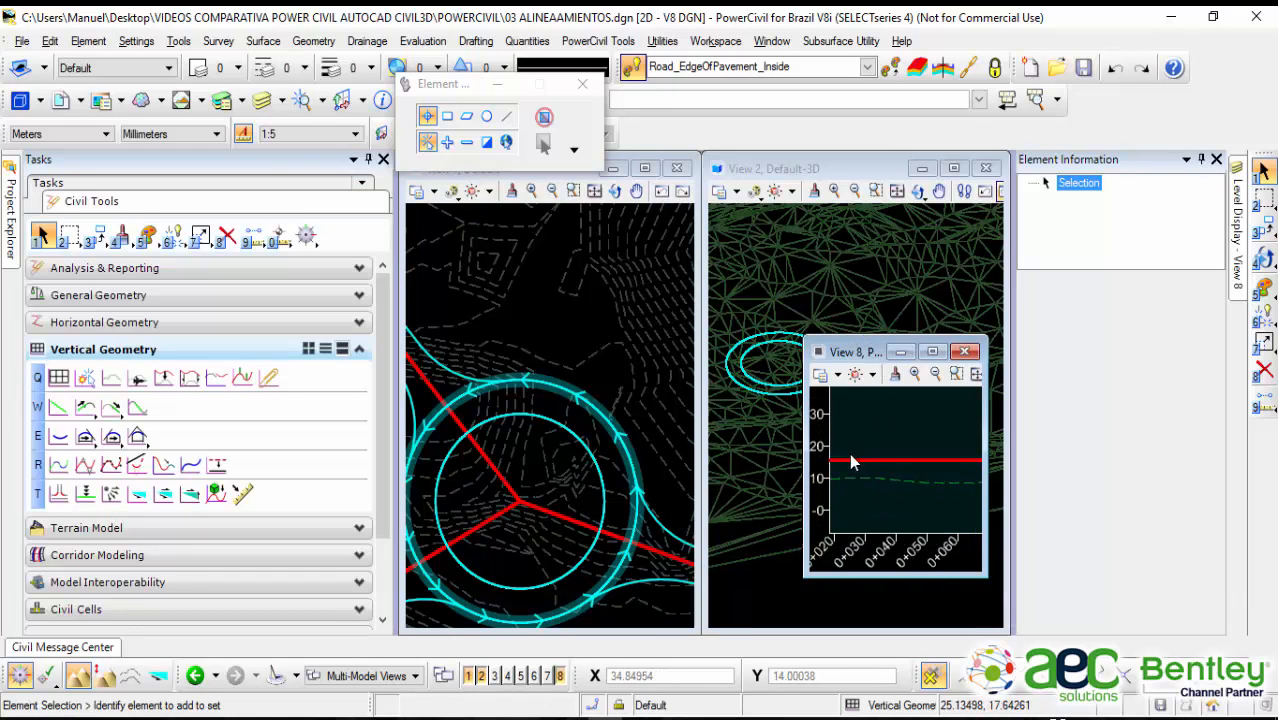
scroll(850, 459, "down", 1)
Step: Open the profile model of the BORDE INTERIOR arc in View 7
left_click(579, 326)
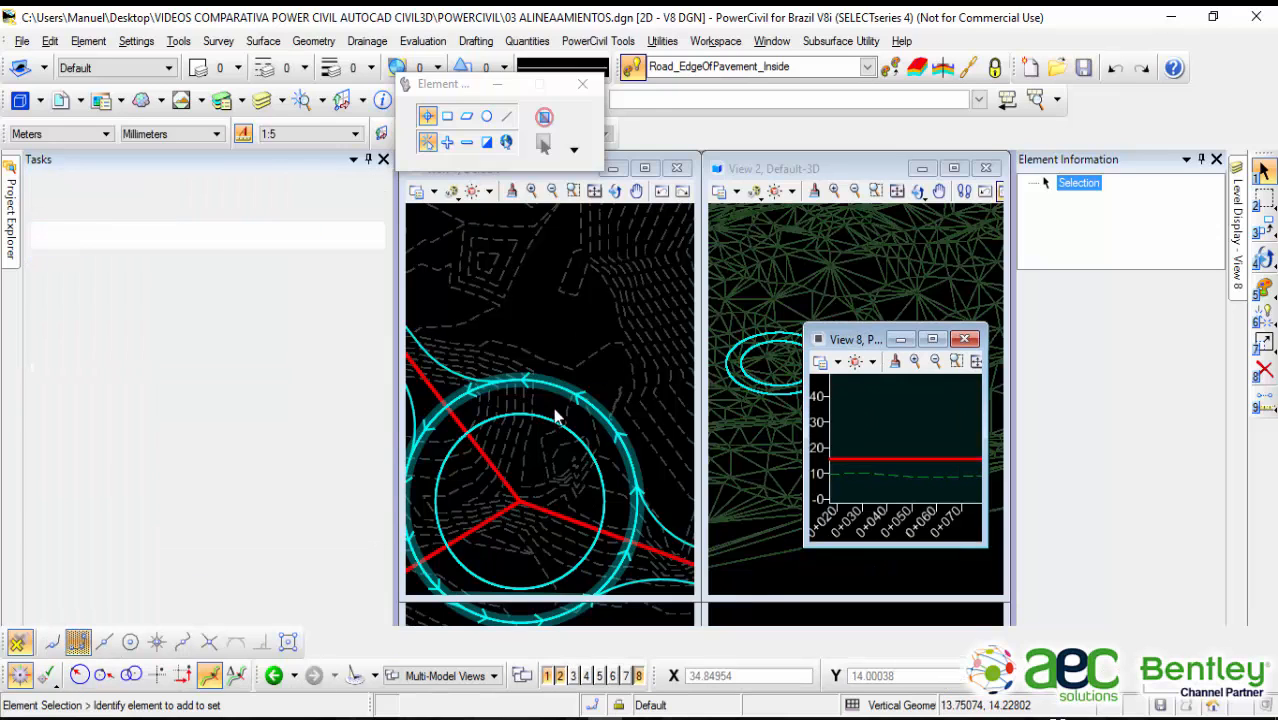
left_click(549, 425)
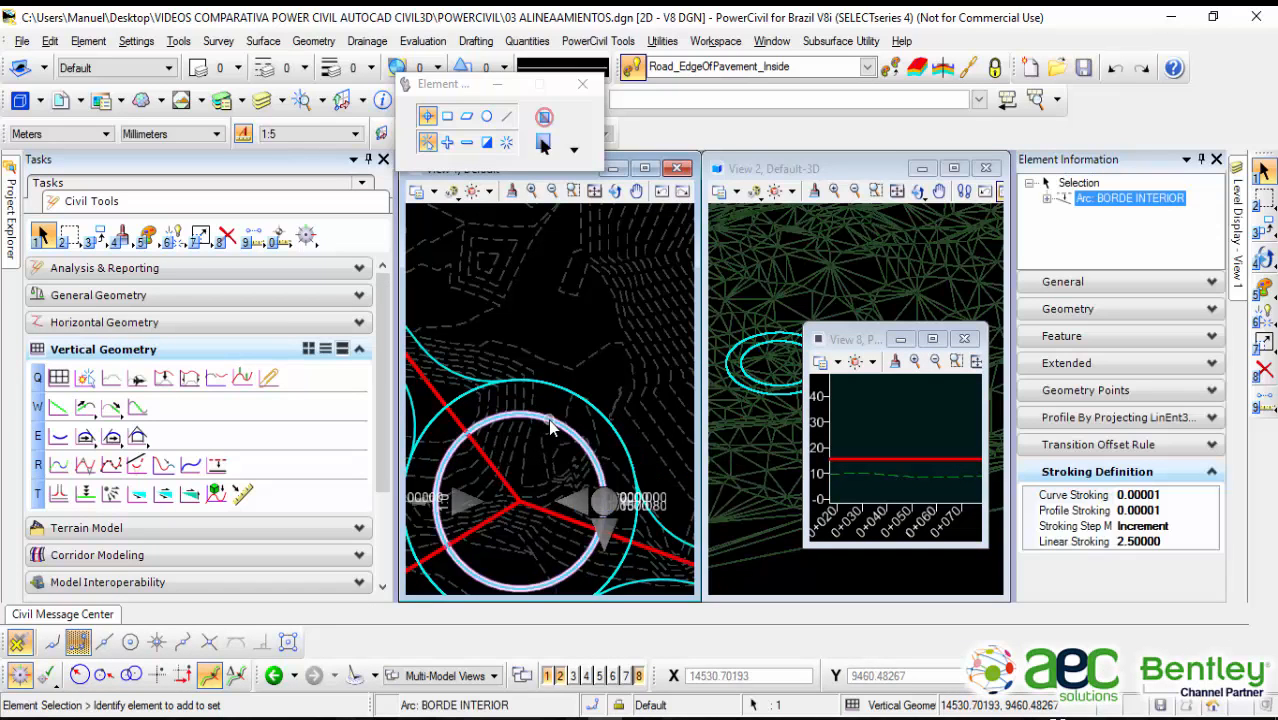
mouse_move(549, 425)
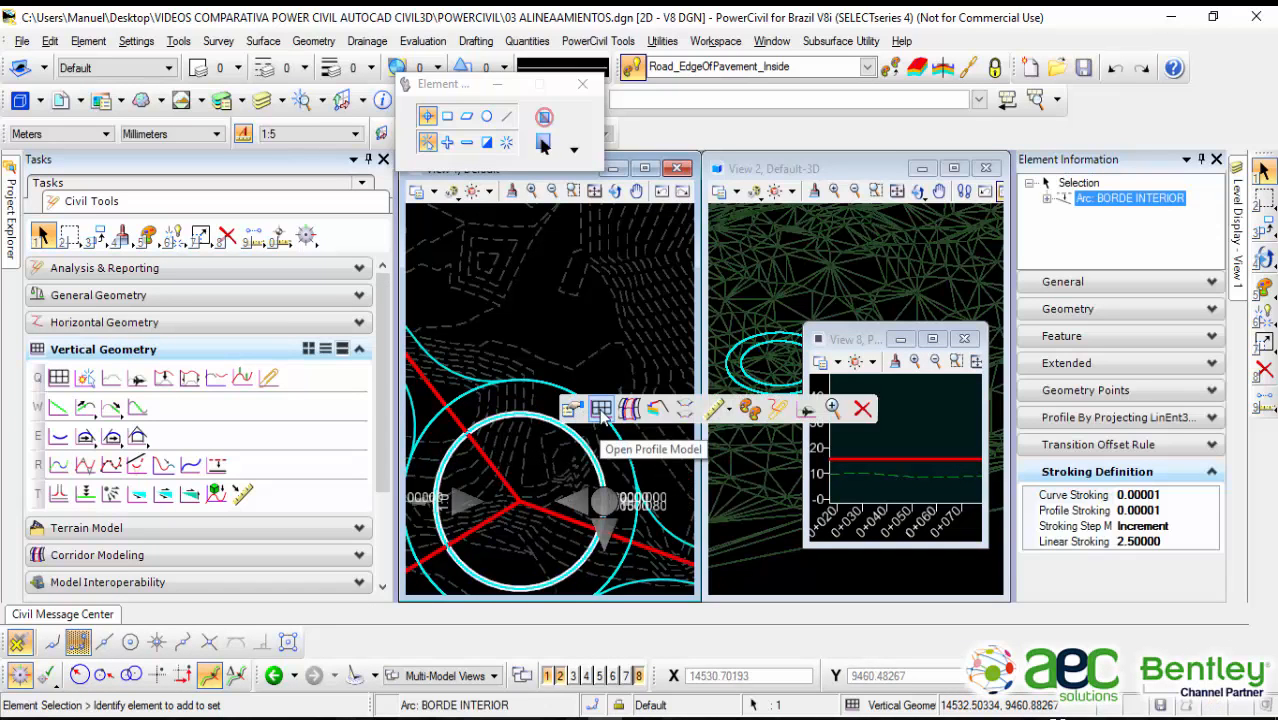
left_click(603, 418)
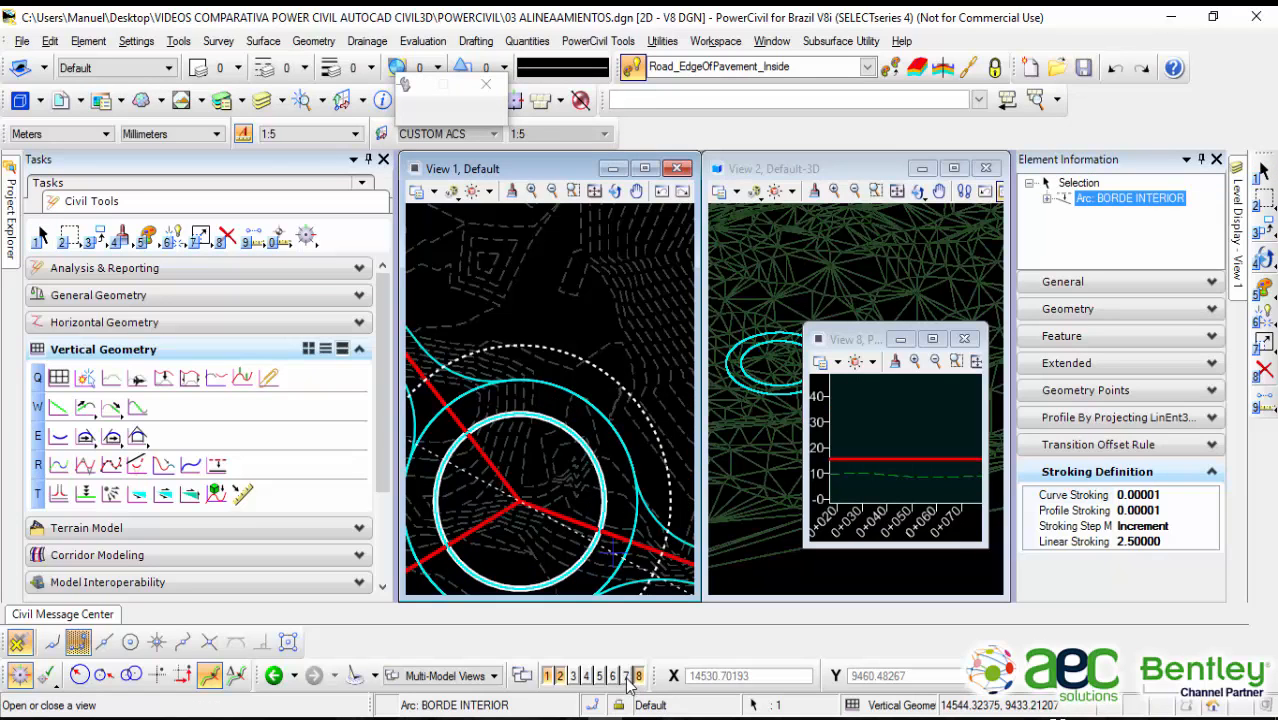
left_click(626, 676)
left_click(625, 515)
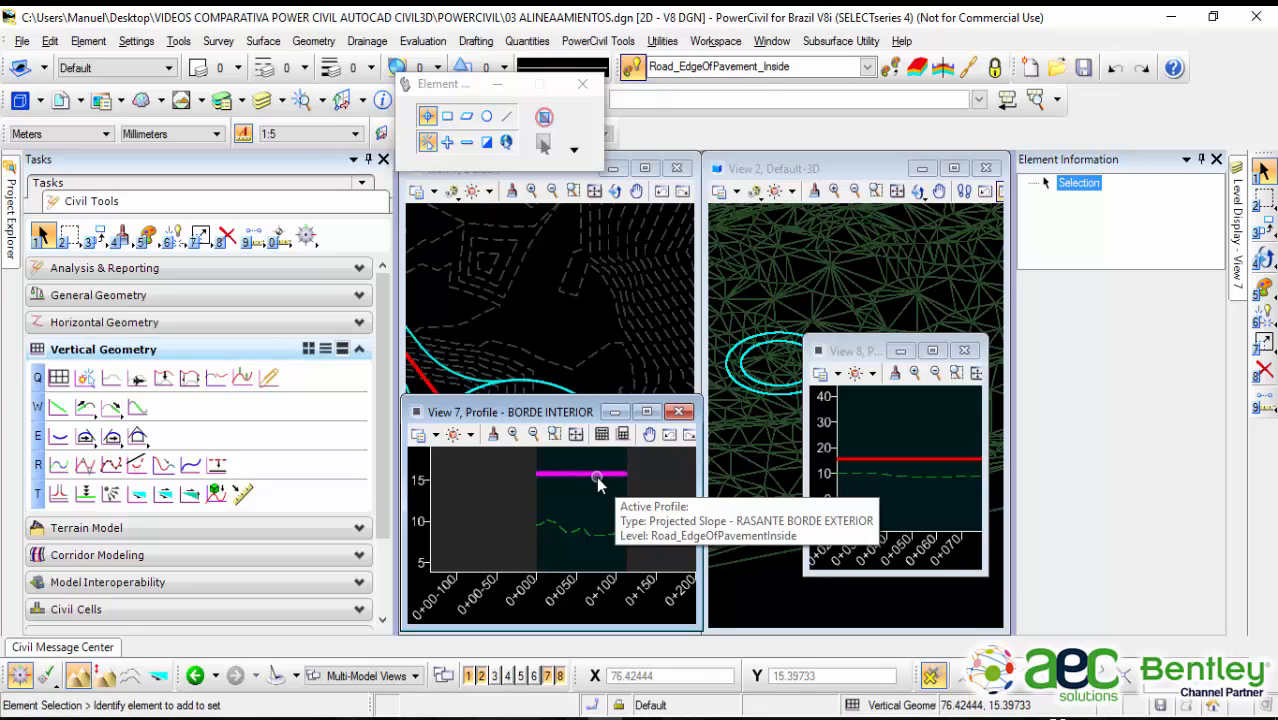
Step: Select the inner edge's active projected profile and review its slope, vertical offset, profile adjustment and point selection settings
left_click(597, 477)
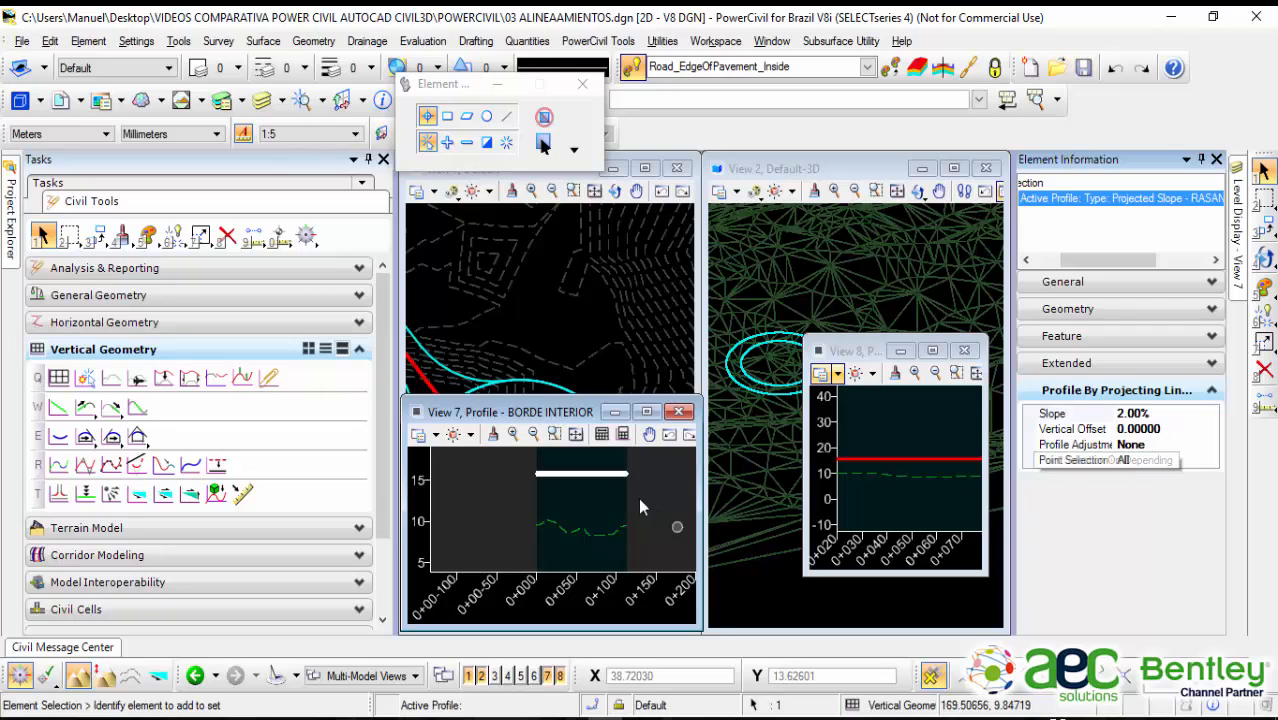
scroll(583, 483, "up", 2)
middle_click_drag(581, 483, 622, 533)
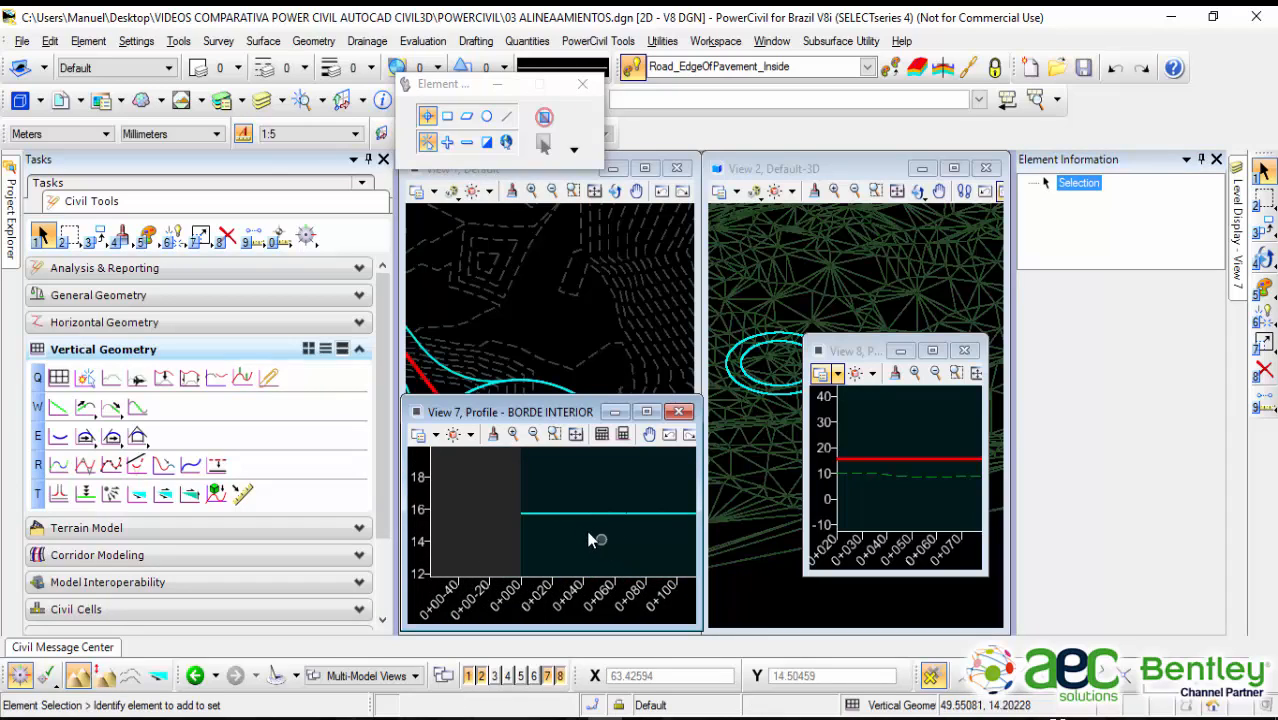
left_click(585, 516)
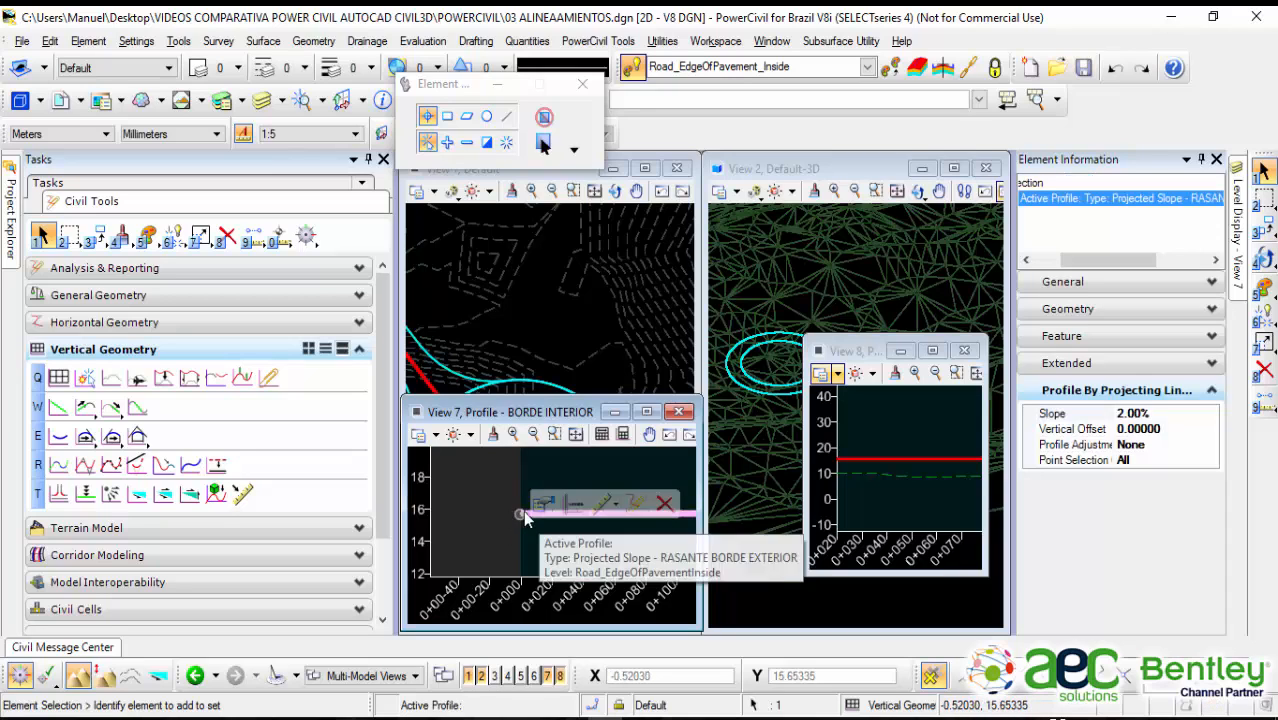
left_click(543, 542)
mouse_move(553, 515)
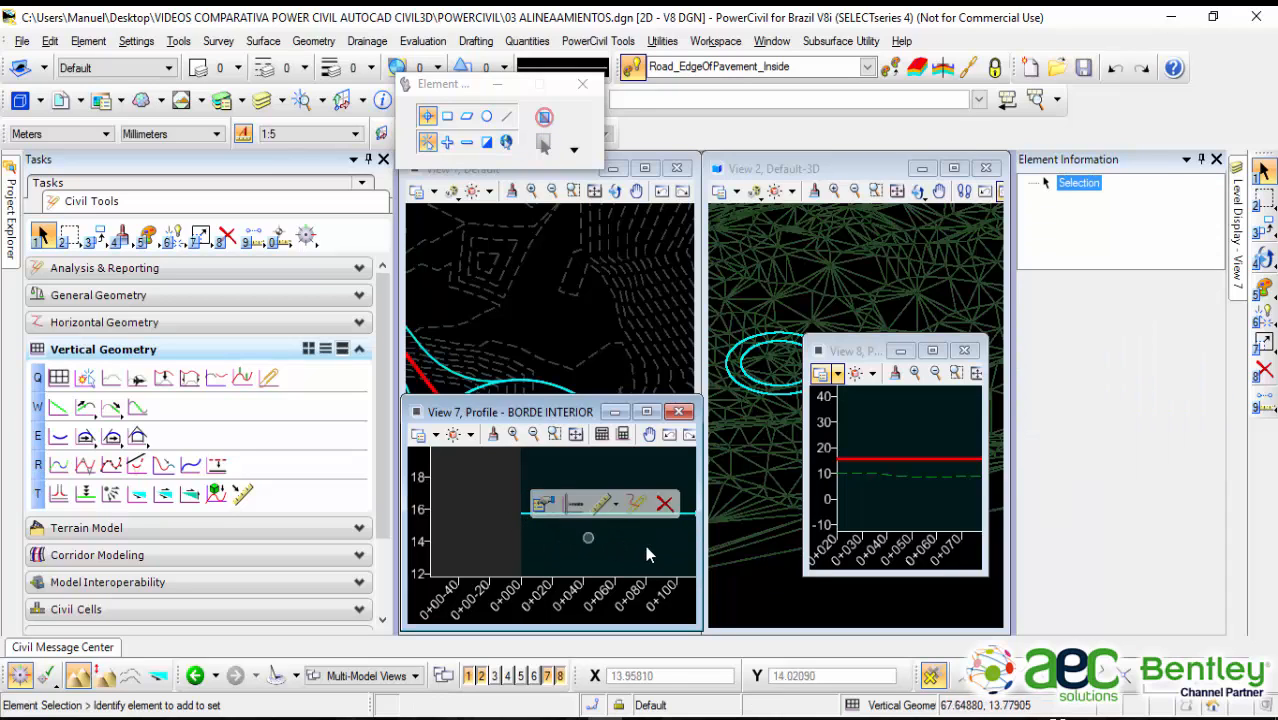
scroll(619, 561, "down", 1)
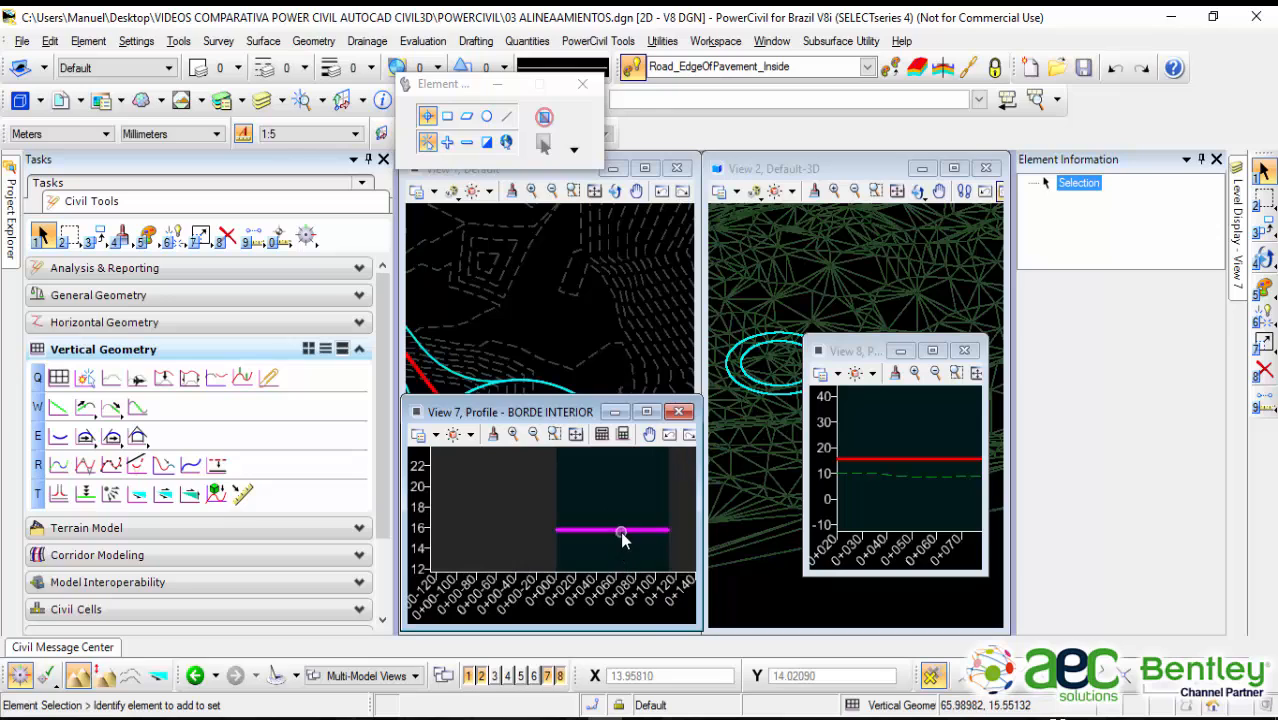
left_click(620, 532)
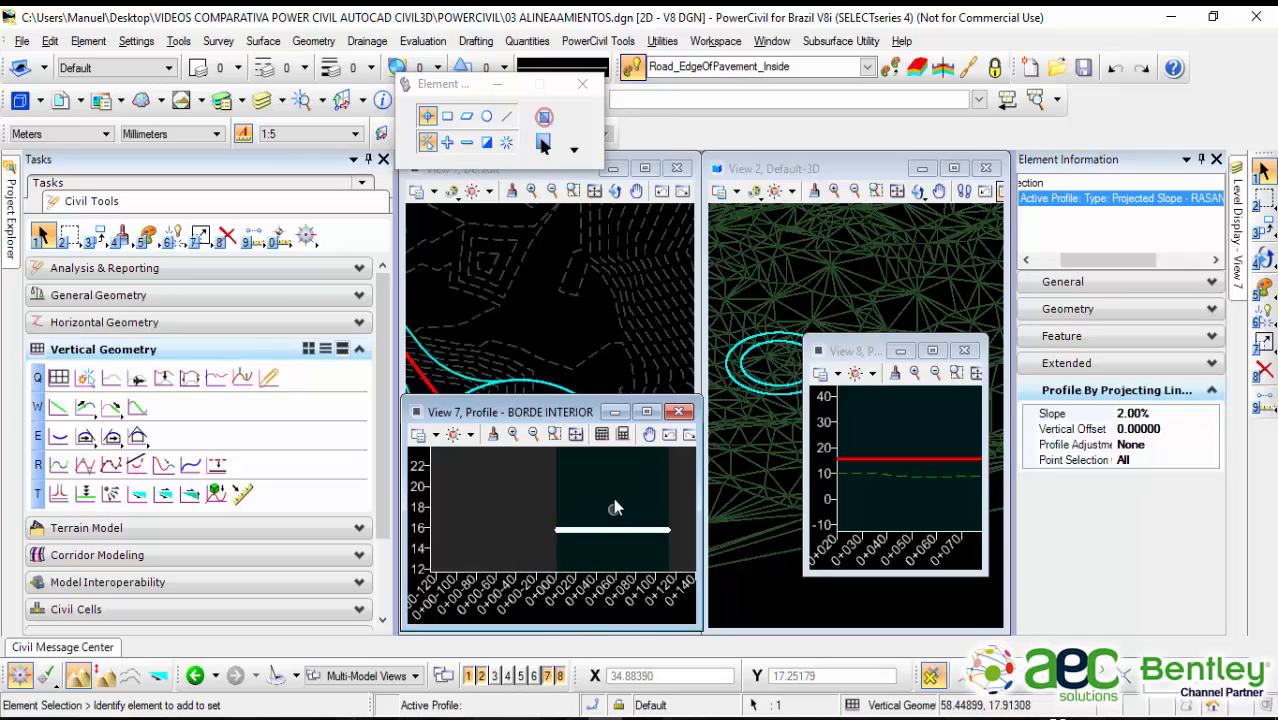
scroll(614, 508, "down", 1)
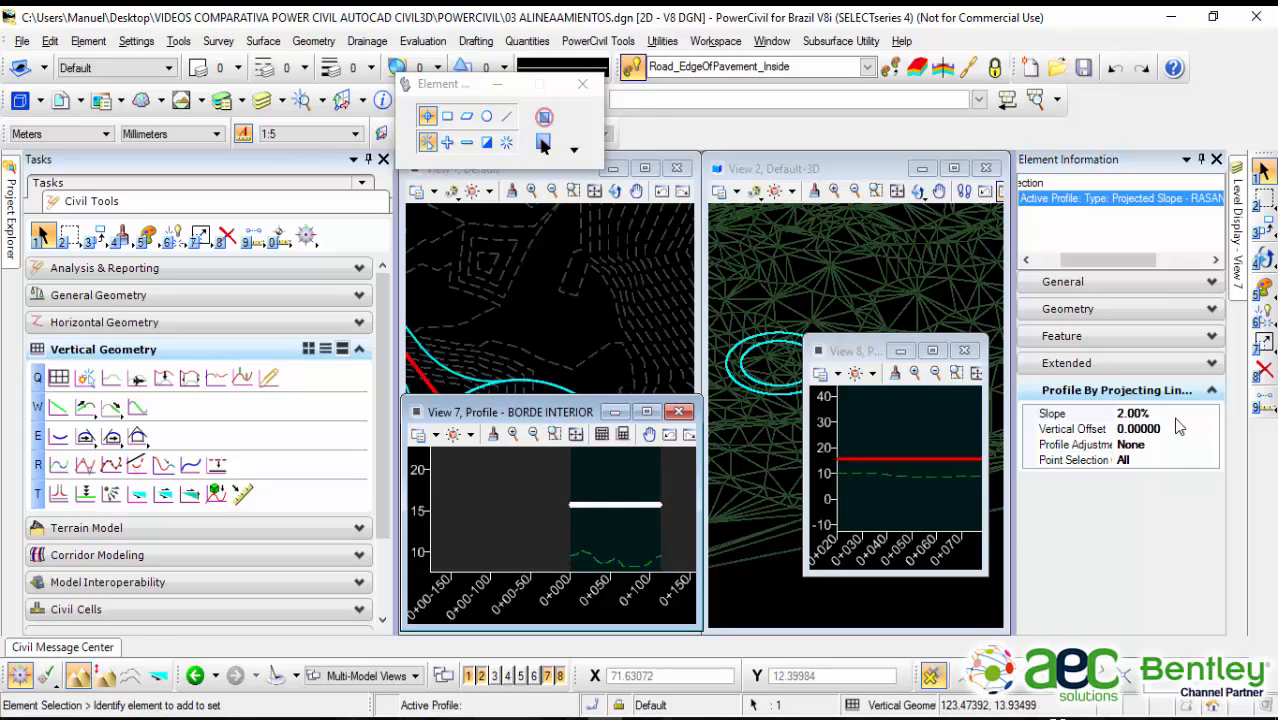
scroll(614, 524, "down", 2)
middle_click_drag(614, 524, 596, 488)
scroll(596, 488, "up", 2)
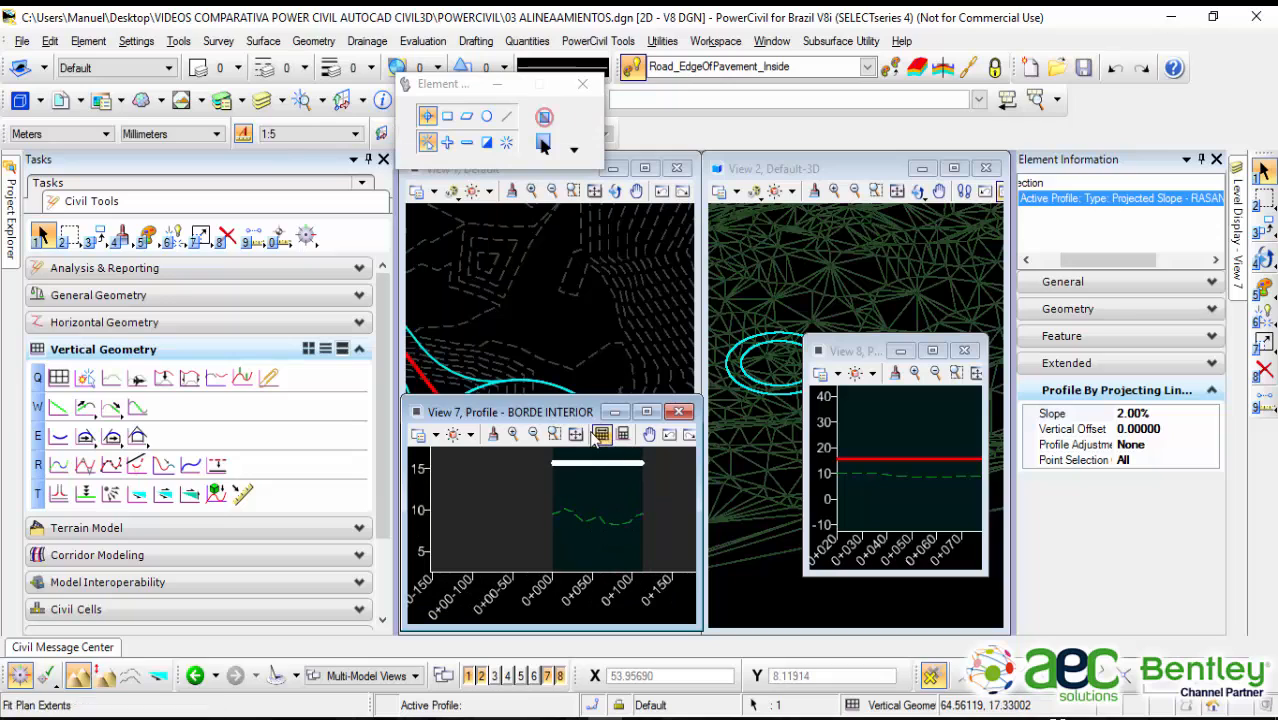
Step: Move the BORDE INTERIOR profile window higher over the plan view and set its vertical exaggeration to 1
left_click_drag(562, 412, 568, 334)
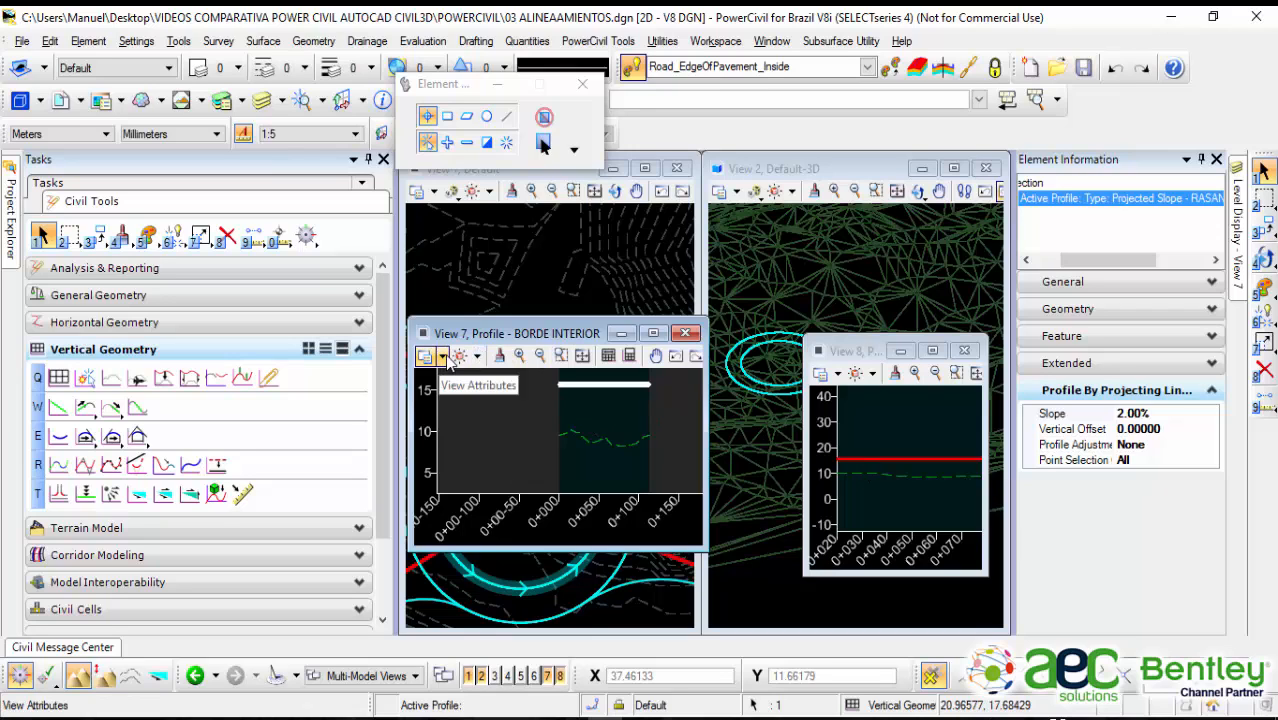
left_click_drag(490, 333, 495, 220)
left_click(455, 257)
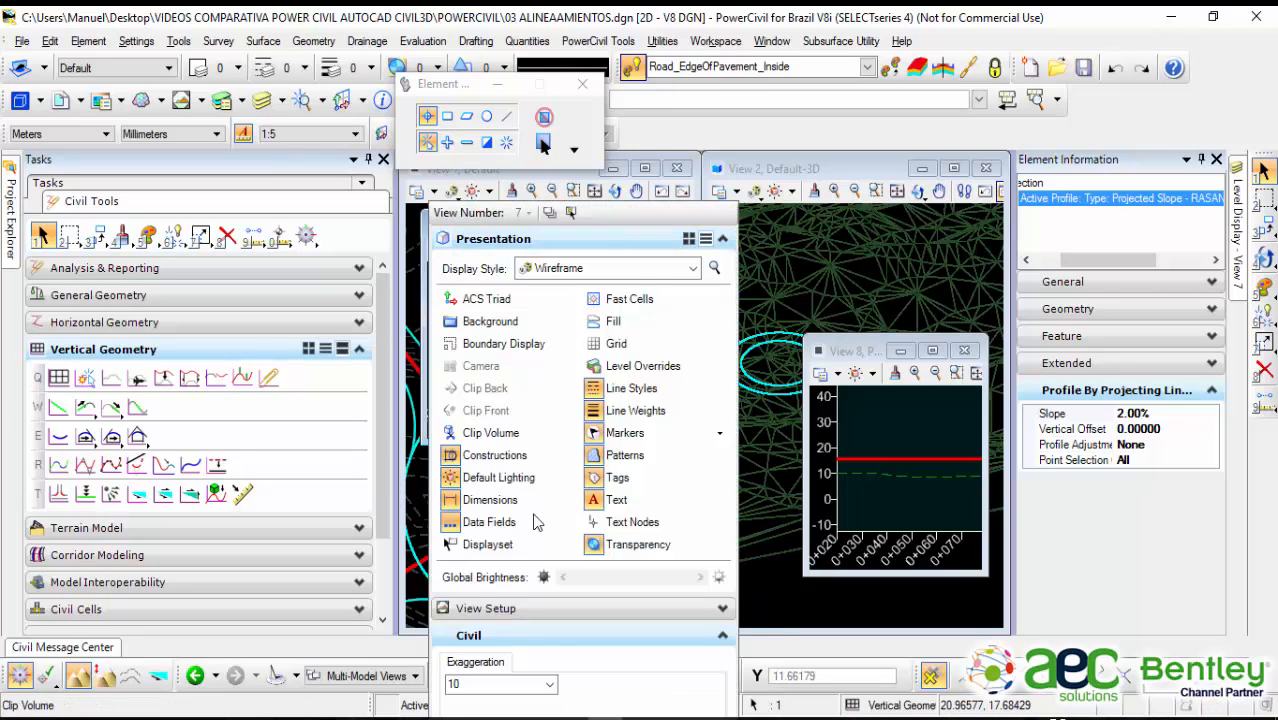
left_click(549, 684)
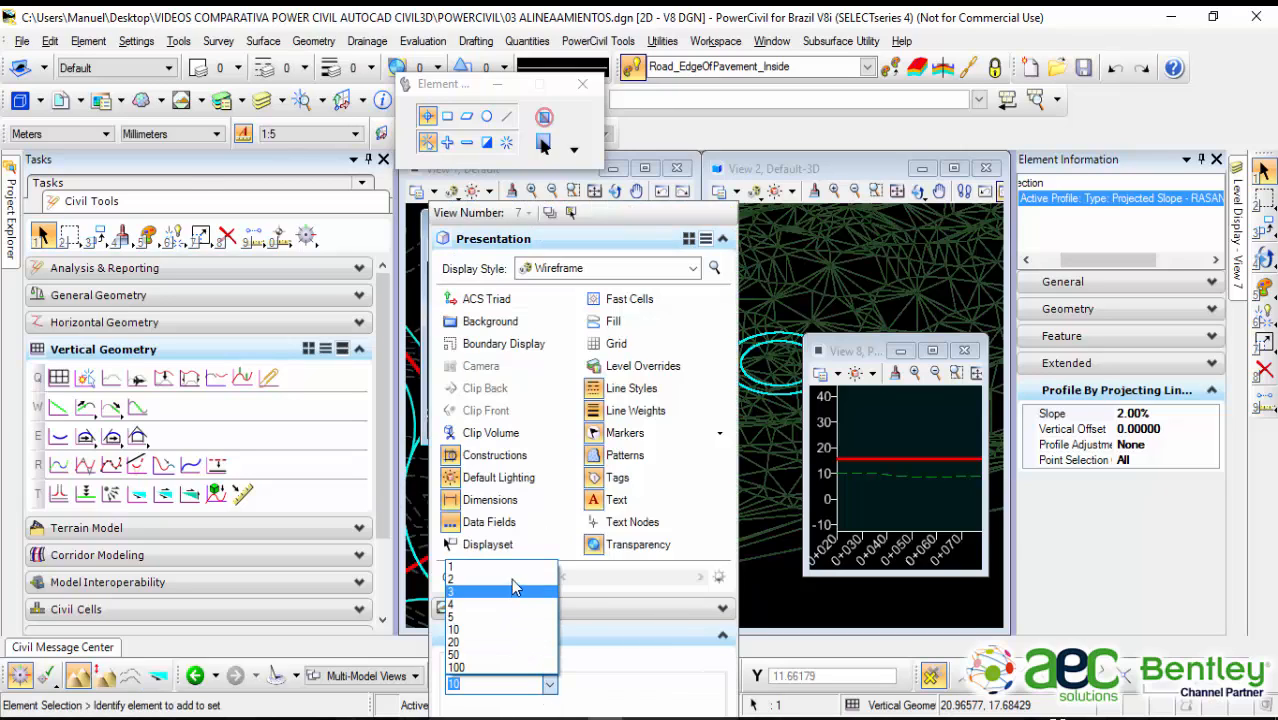
left_click(503, 567)
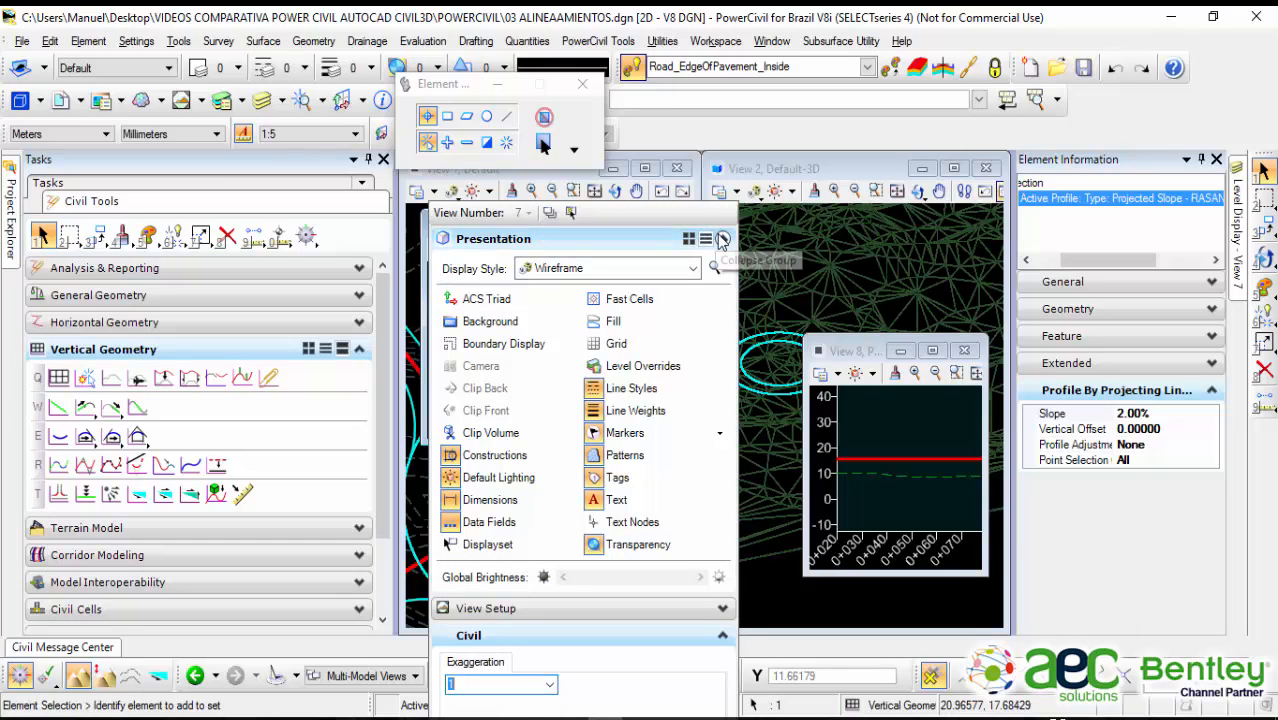
left_click(852, 170)
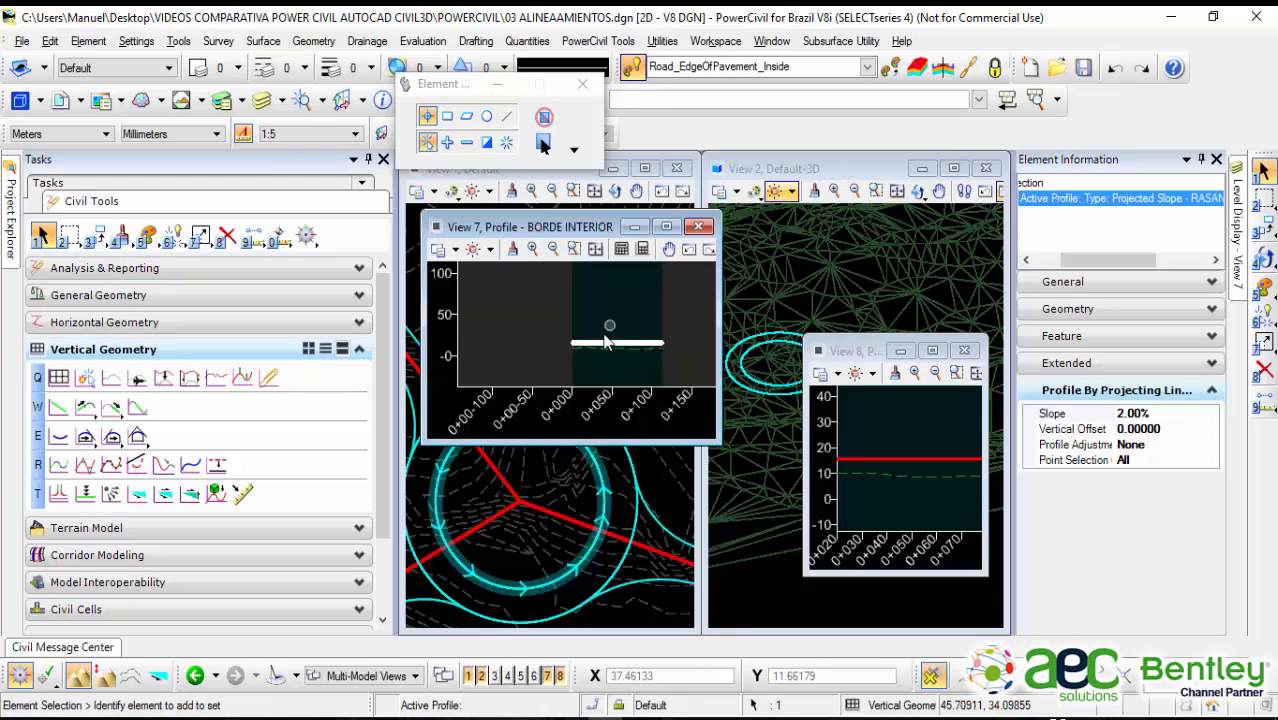
Step: Select the active profile in the BORDE INTERIOR profile view and review its general properties and its geometry's start and end points
scroll(603, 369, "up", 3)
left_click(614, 351)
middle_click_drag(615, 345, 559, 395)
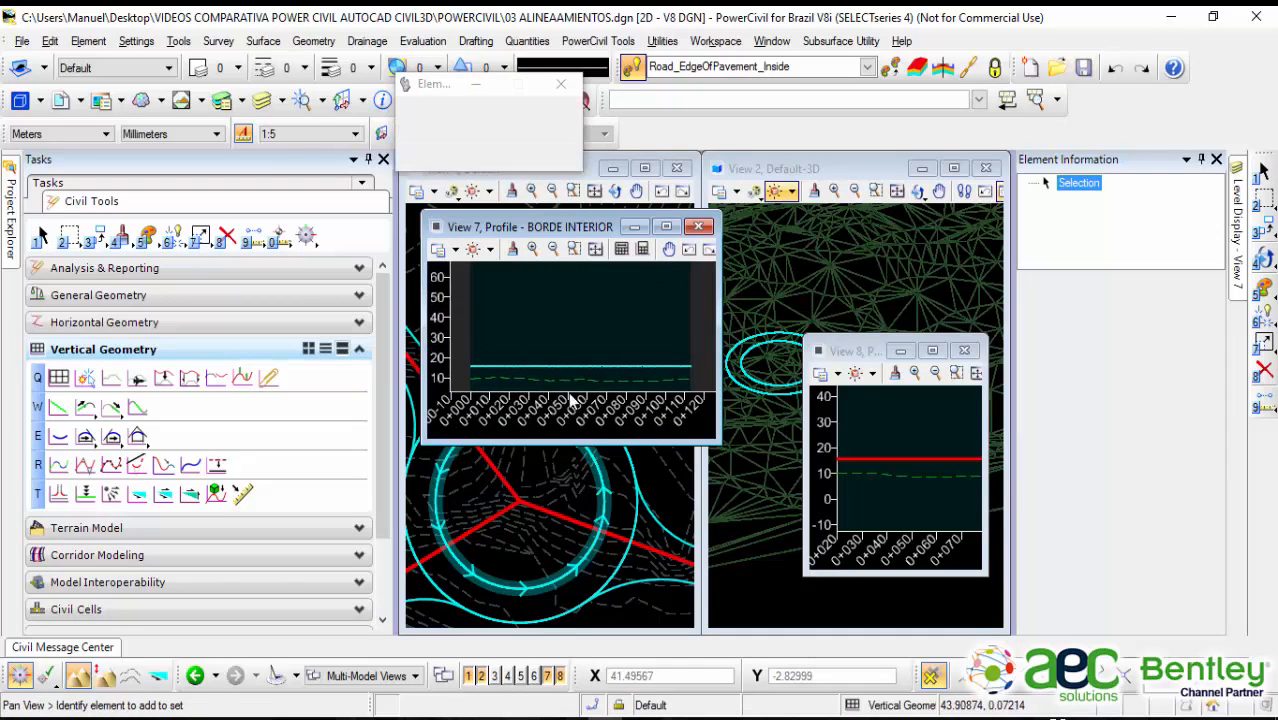
scroll(655, 337, "down", 1)
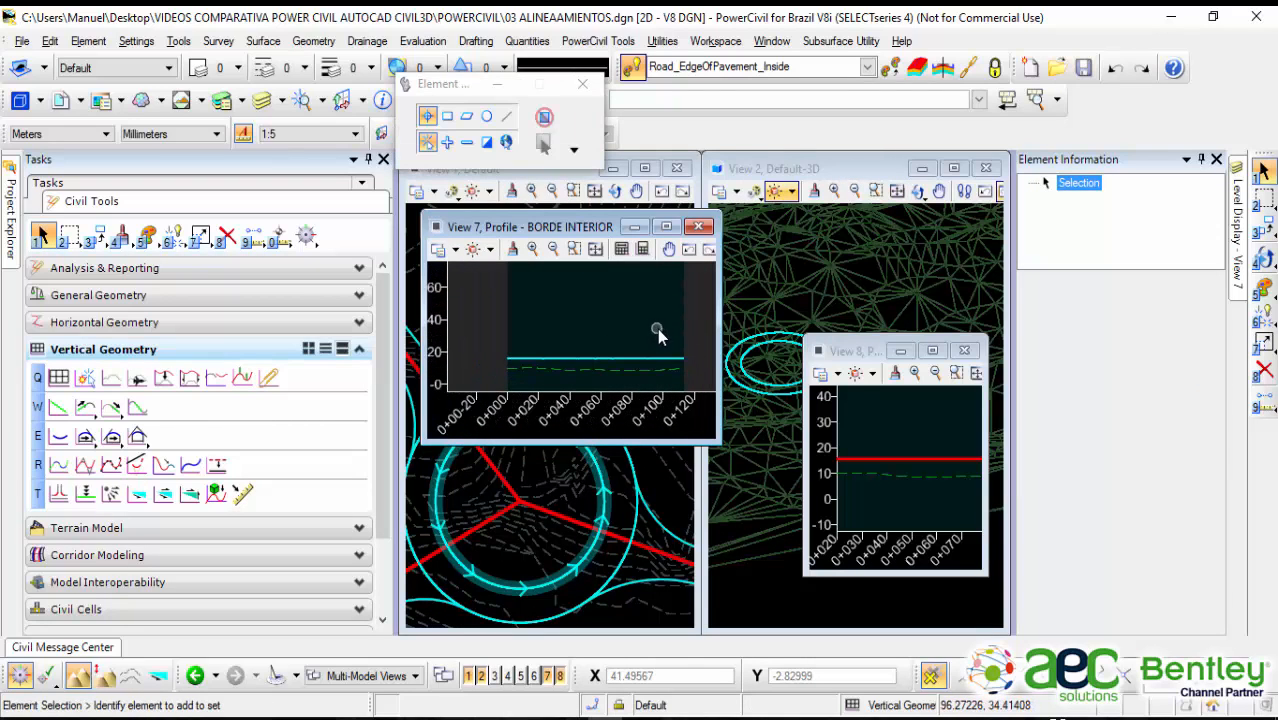
left_click(656, 358)
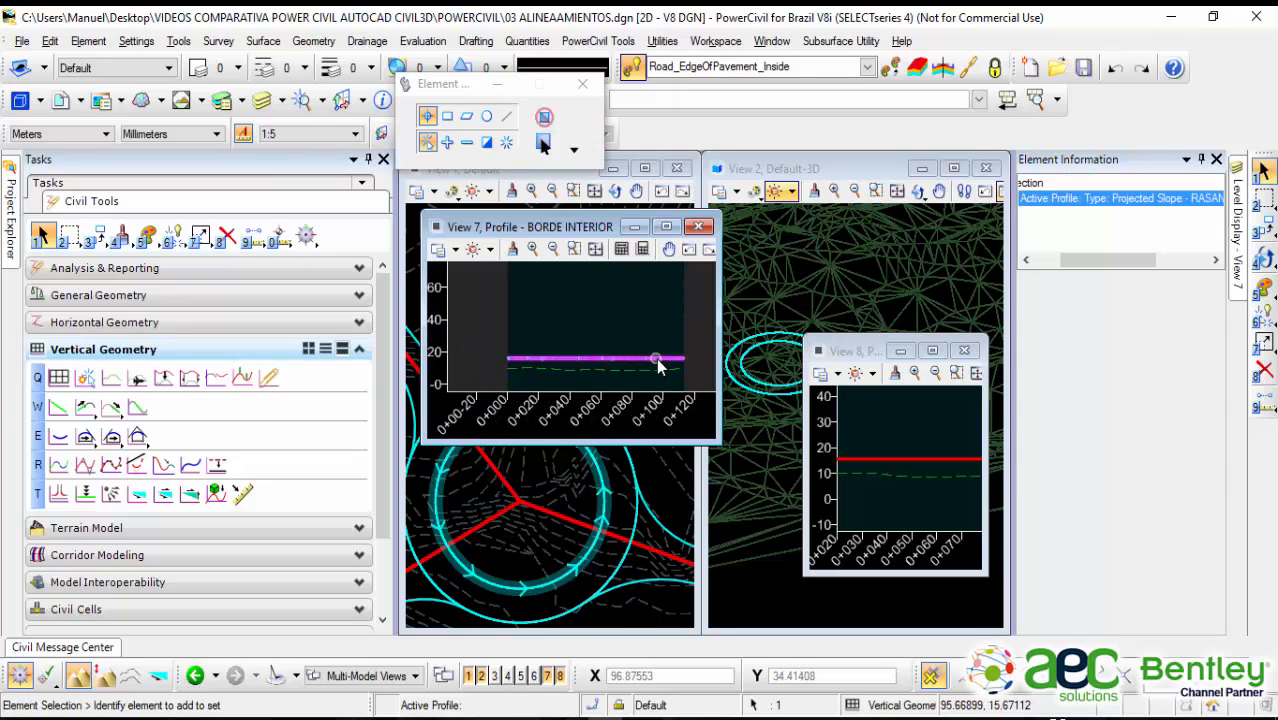
left_click(1076, 285)
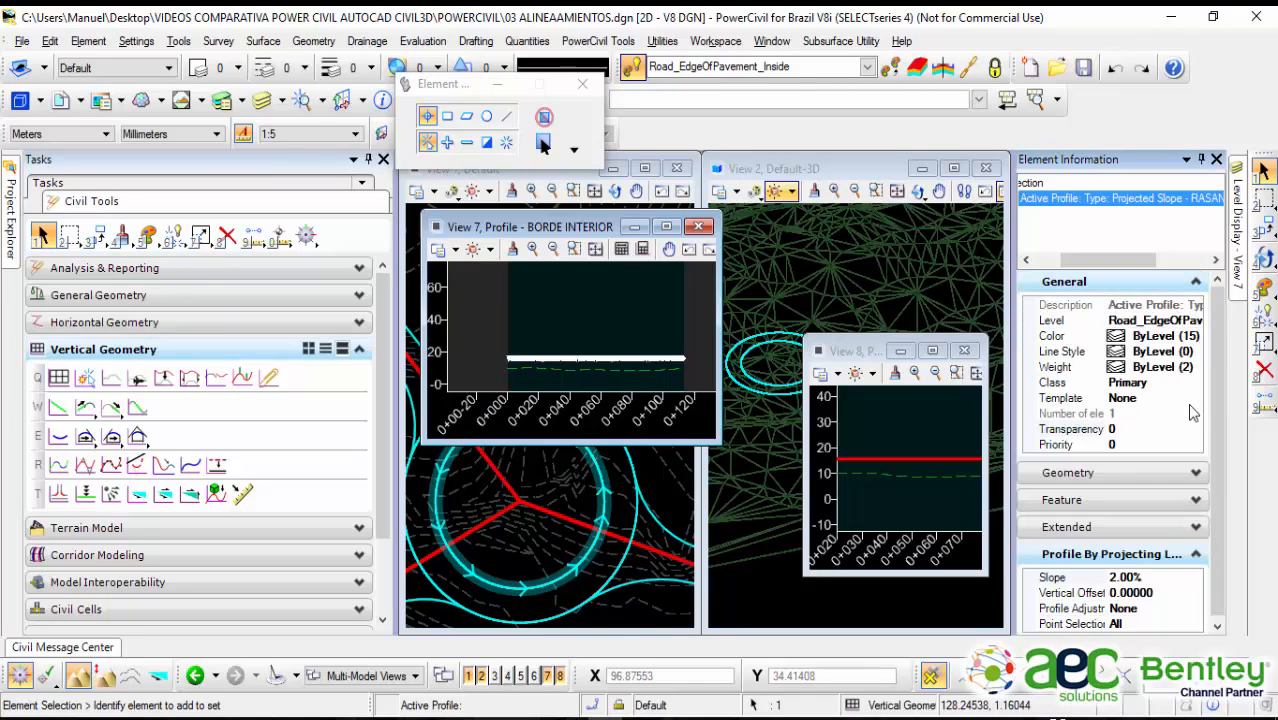
left_click(1143, 471)
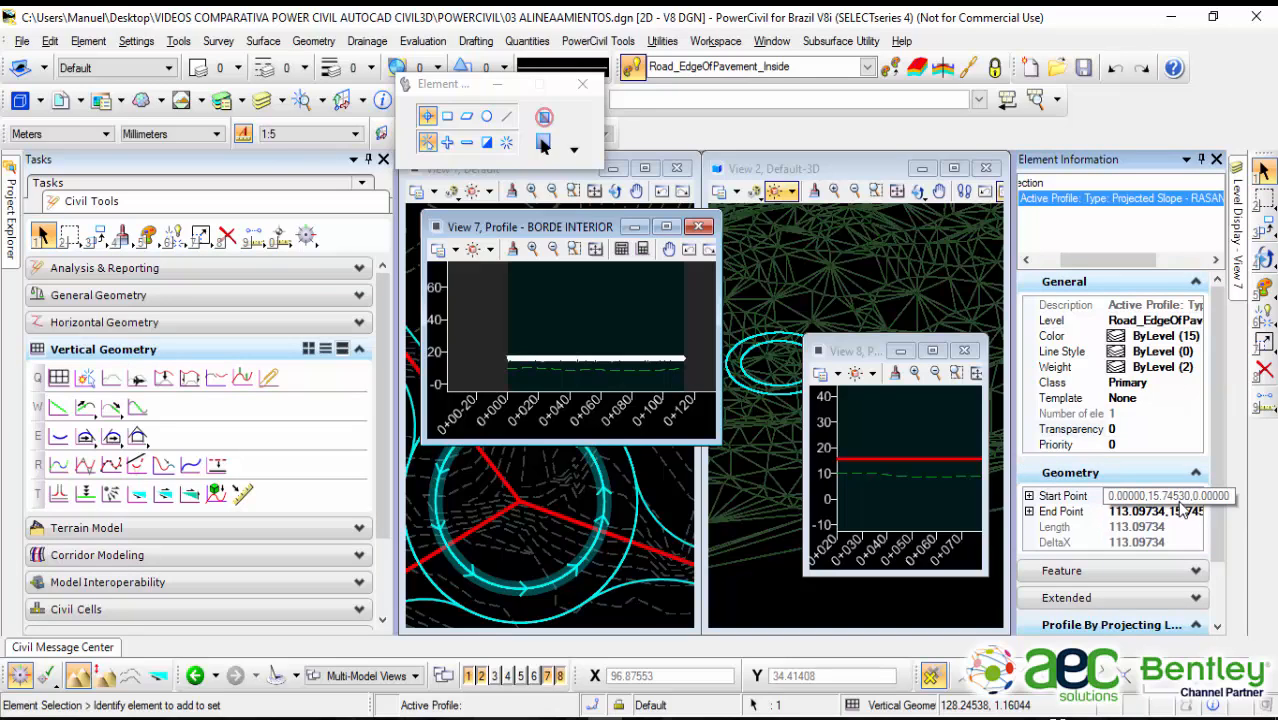
Step: Clear the selection, move the BORDE INTERIOR profile window over the 3D view, and close both profile views, View 7 and View 8
left_click(758, 588)
left_click(574, 244)
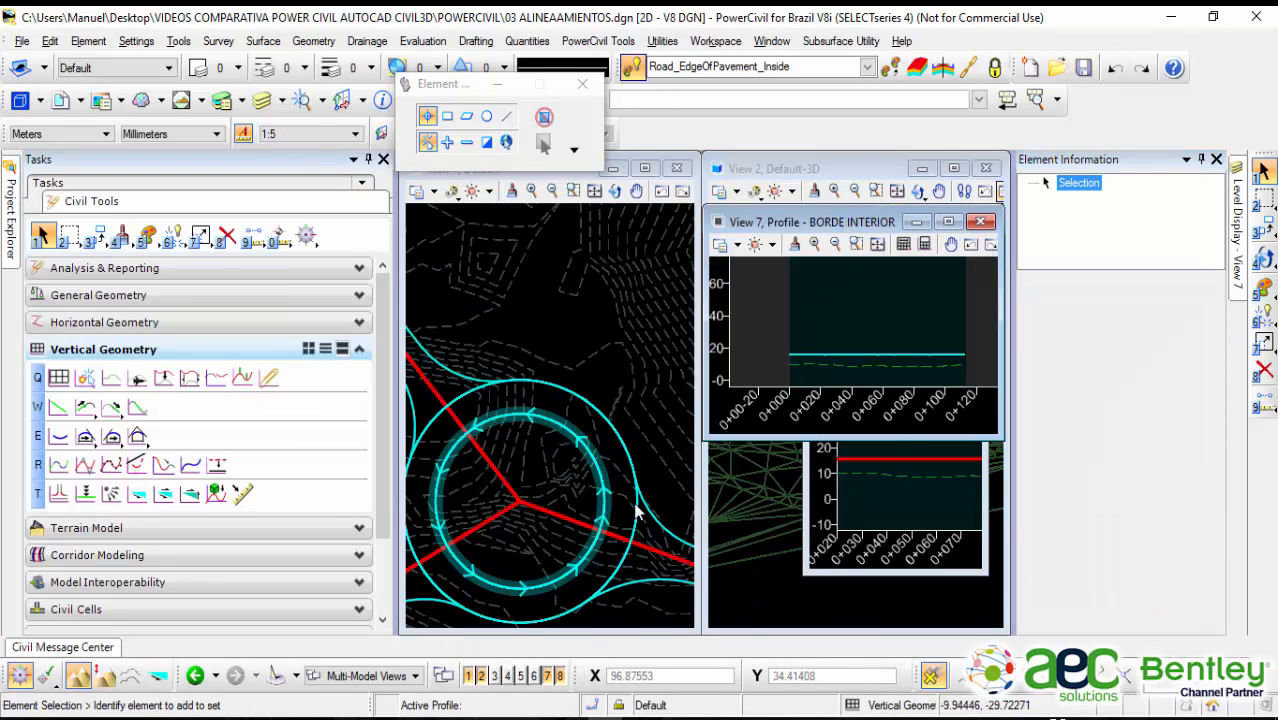
scroll(585, 476, "down", 2)
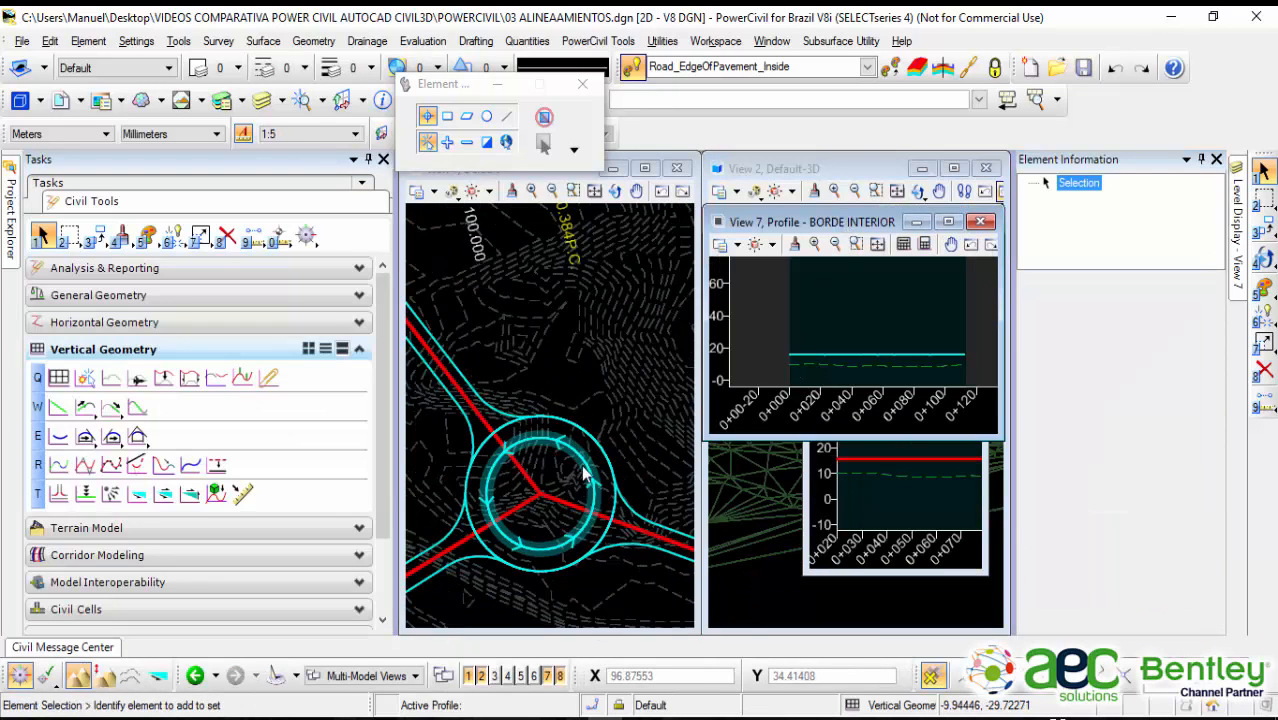
left_click(567, 388)
middle_click_drag(601, 440, 593, 372)
left_click(982, 219)
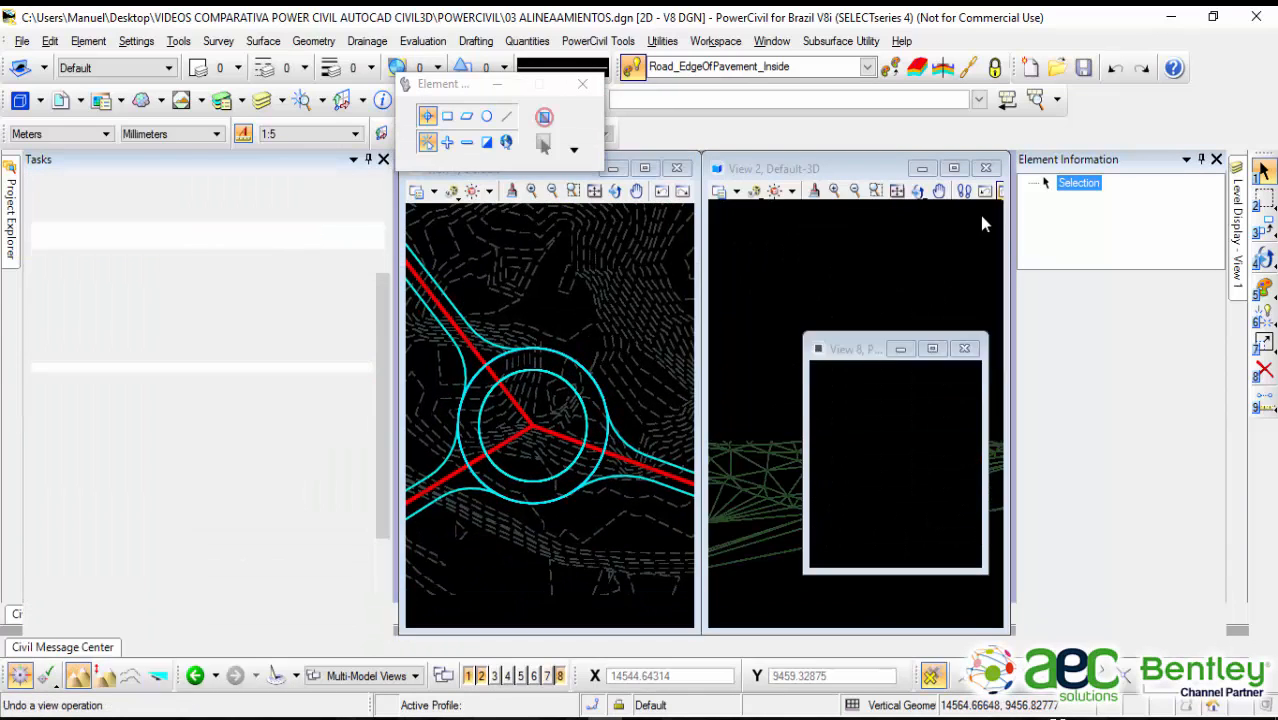
left_click(968, 347)
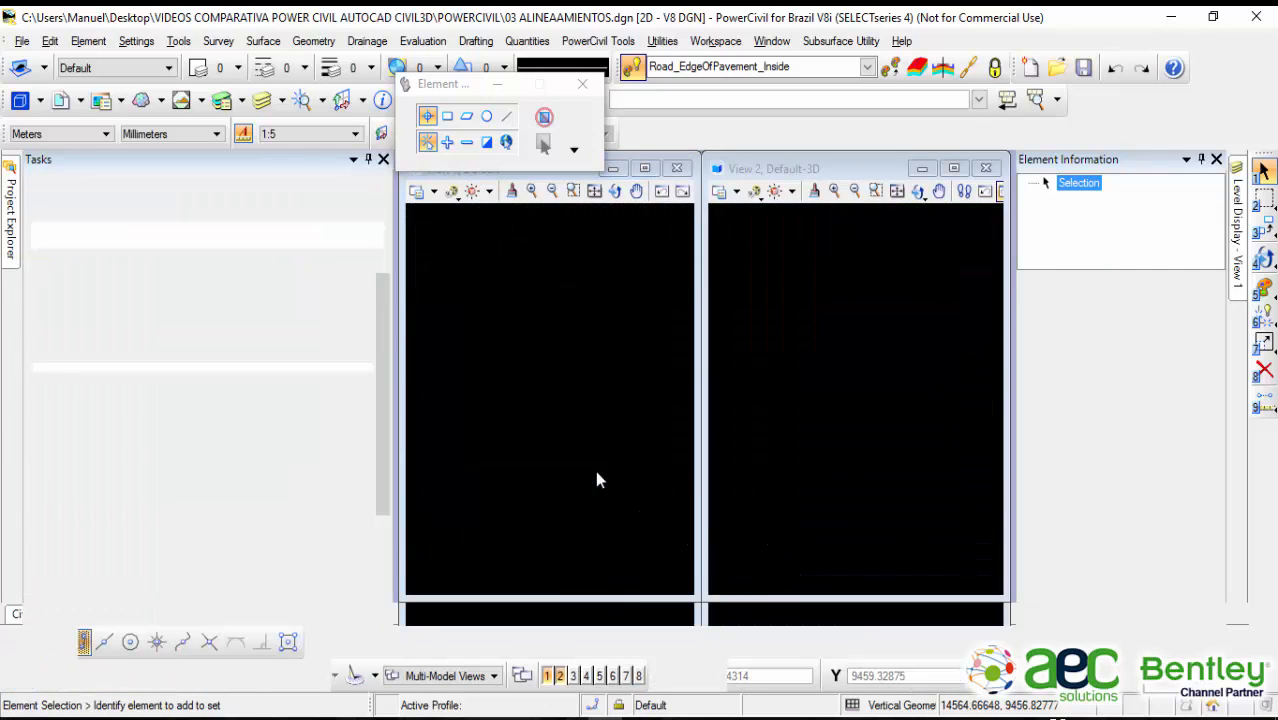
Step: Examine in plan where the RdCL1 centerline crosses the roundabout's inner and outer edges and how the access leg's edges join
scroll(572, 457, "up", 1)
scroll(572, 457, "up", 1)
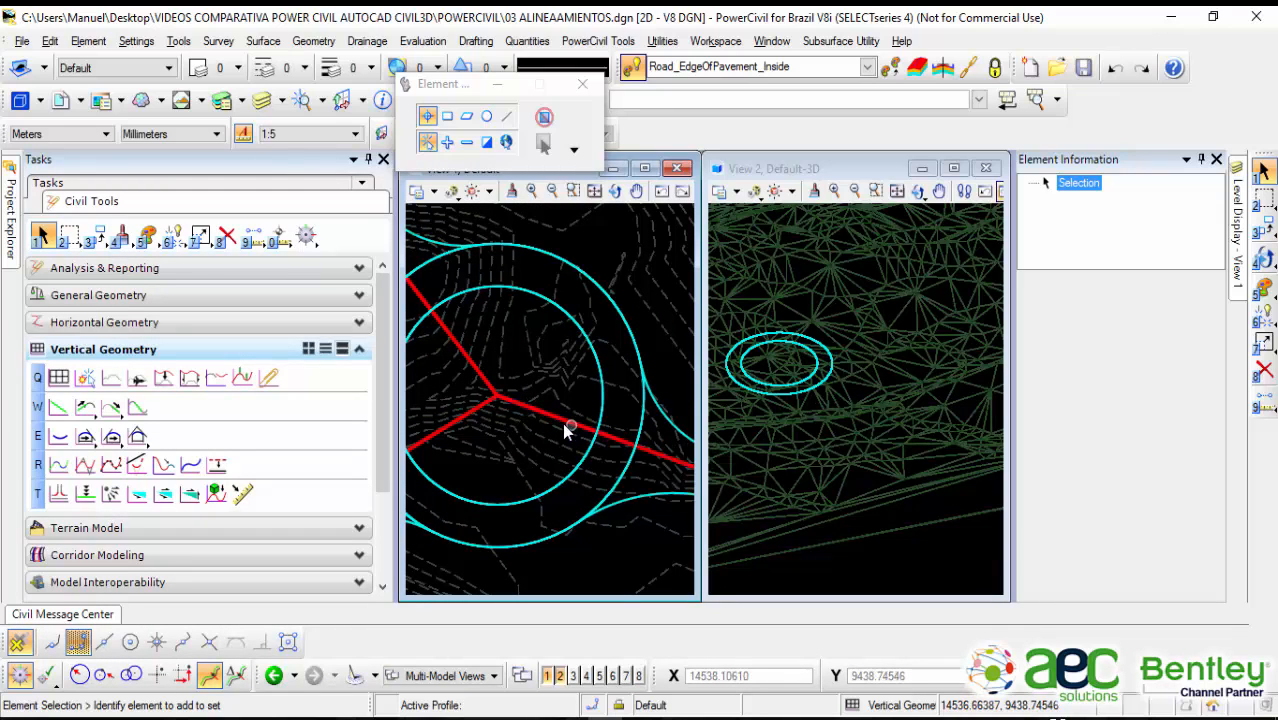
scroll(635, 485, "down", 2)
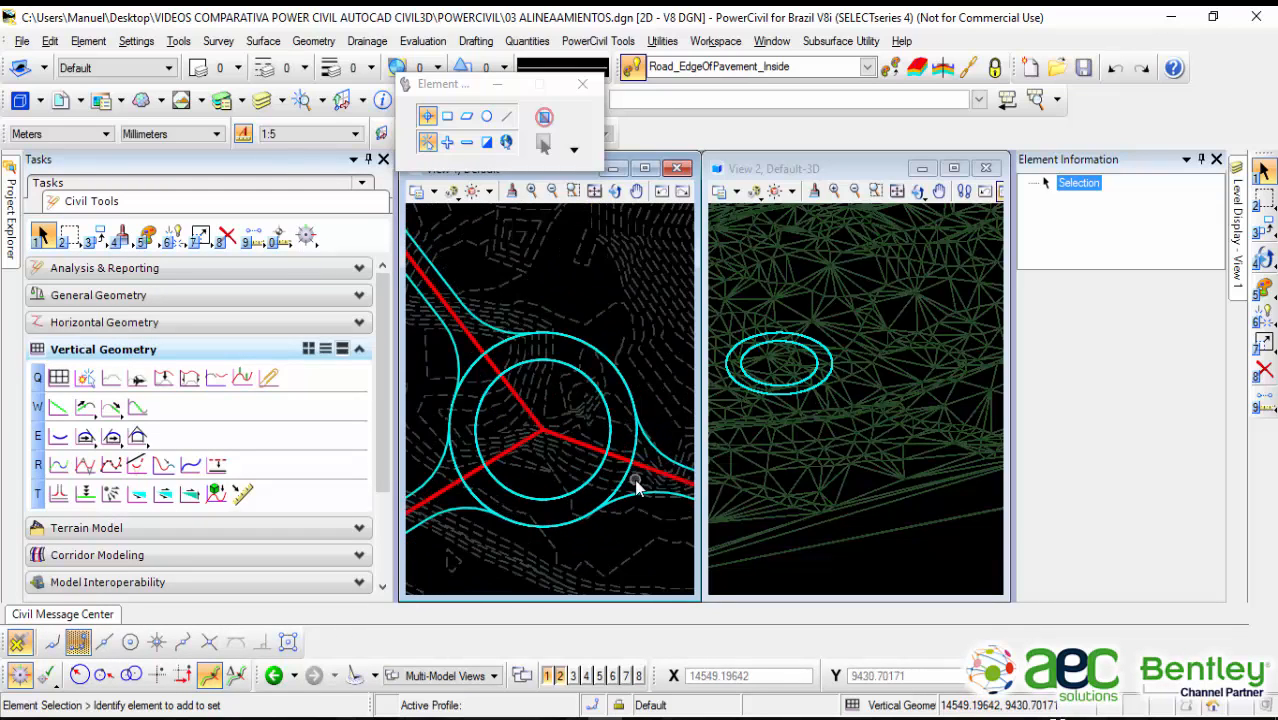
middle_click_drag(635, 485, 608, 418)
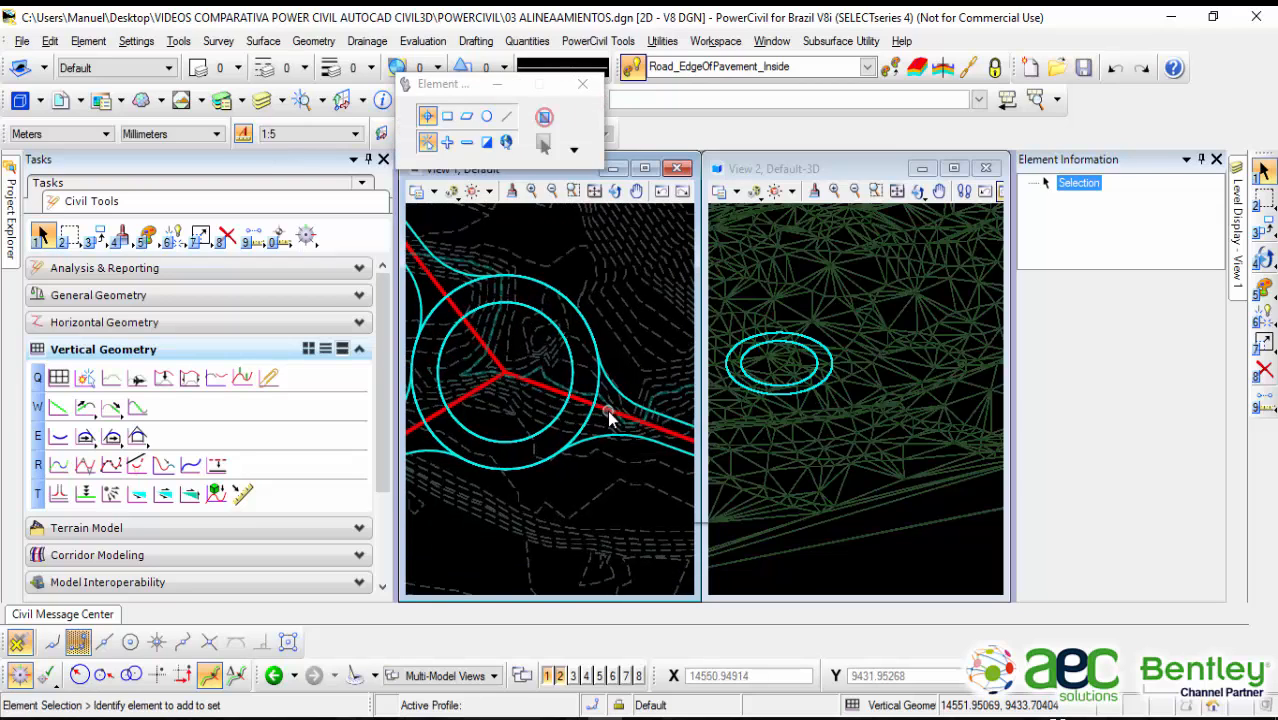
scroll(609, 416, "up", 2)
scroll(570, 428, "up", 3)
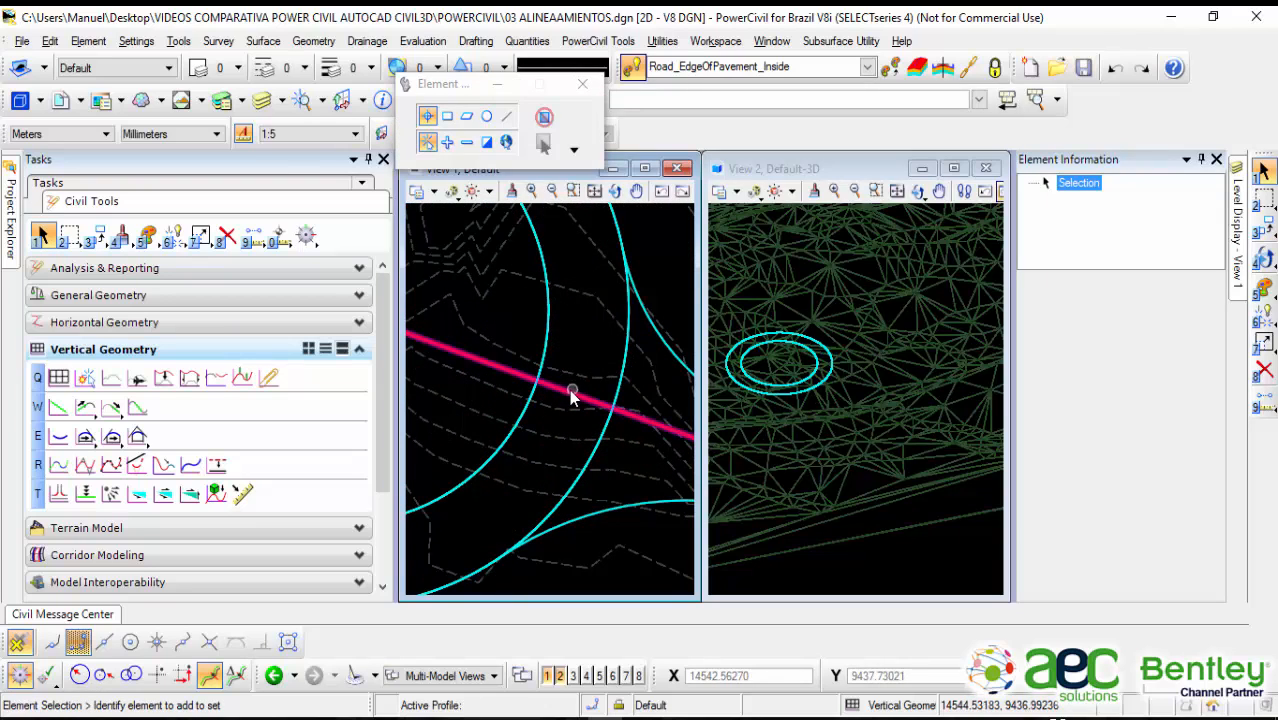
scroll(605, 420, "down", 2)
scroll(542, 399, "up", 1)
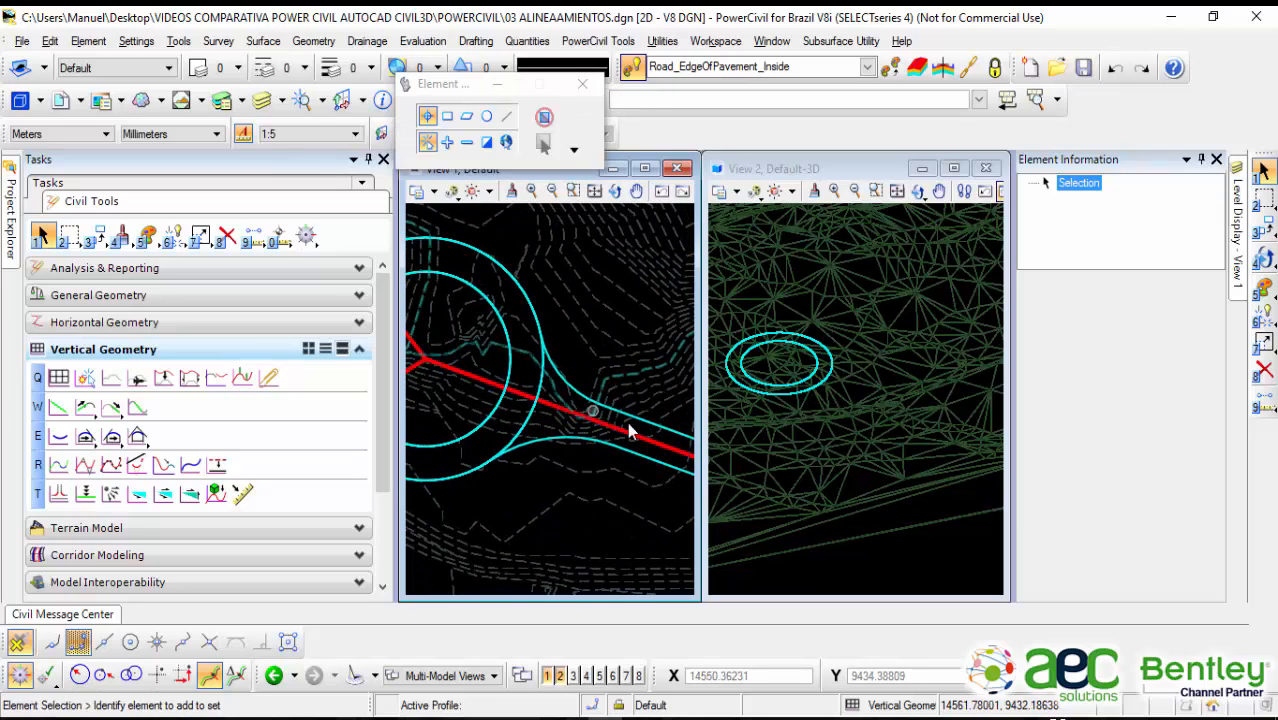
scroll(622, 436, "down", 4)
scroll(605, 442, "up", 2)
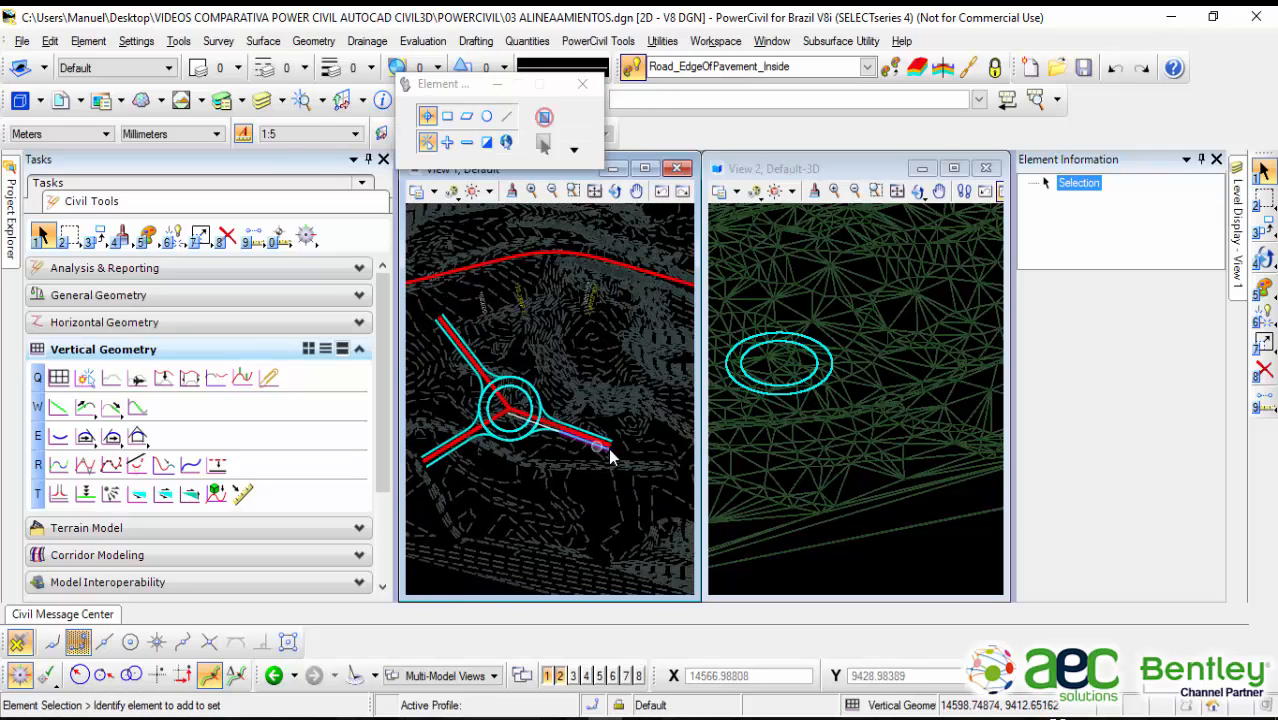
scroll(575, 390, "down", 2)
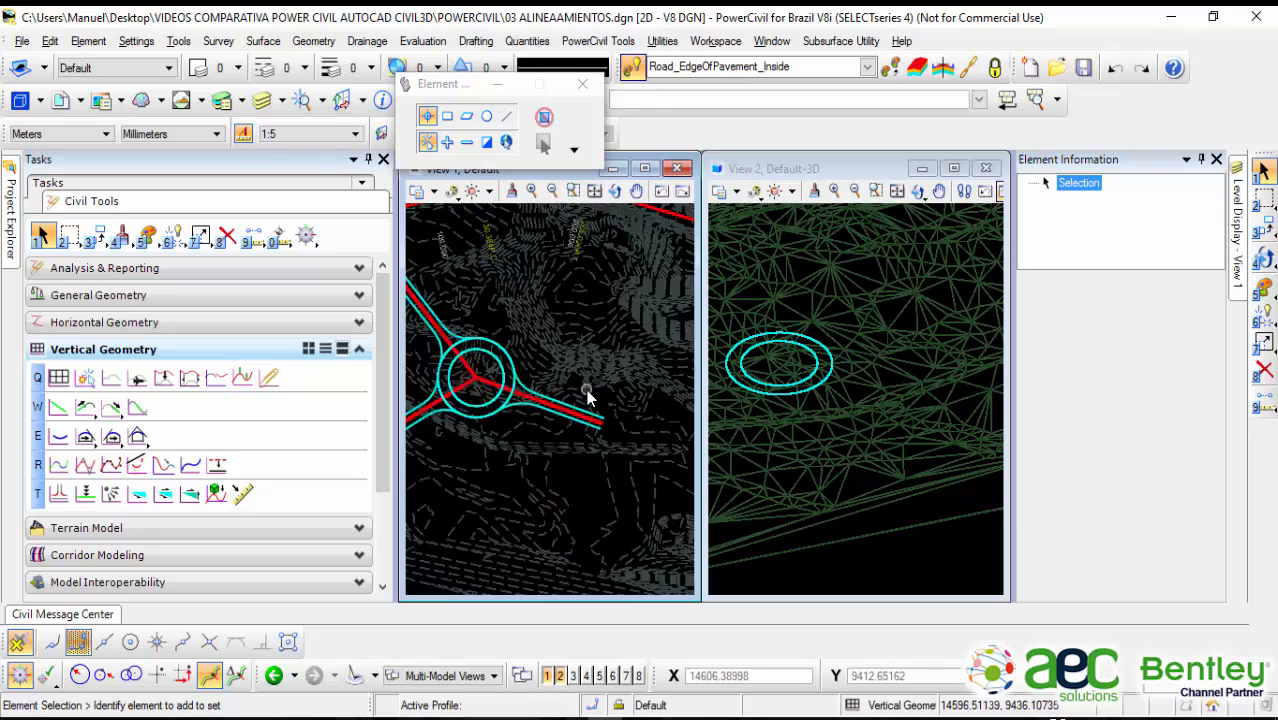
scroll(535, 415, "up", 2)
scroll(502, 371, "up", 4)
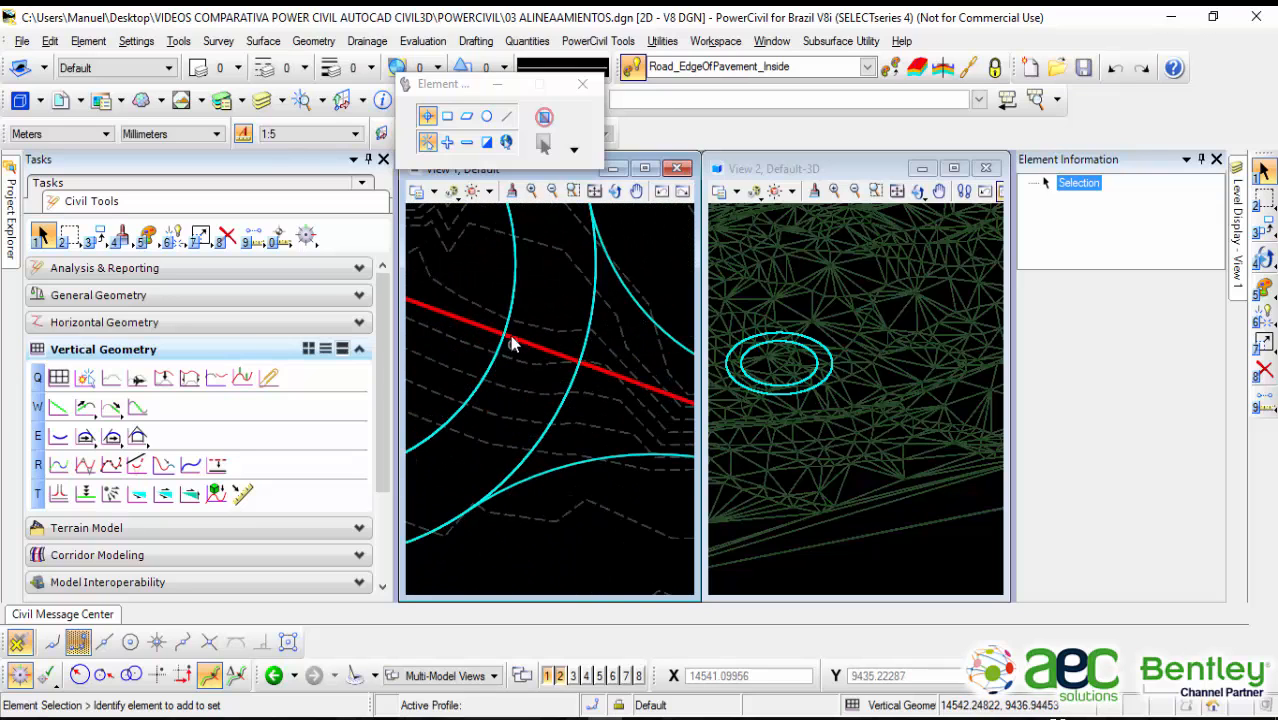
scroll(505, 340, "up", 1)
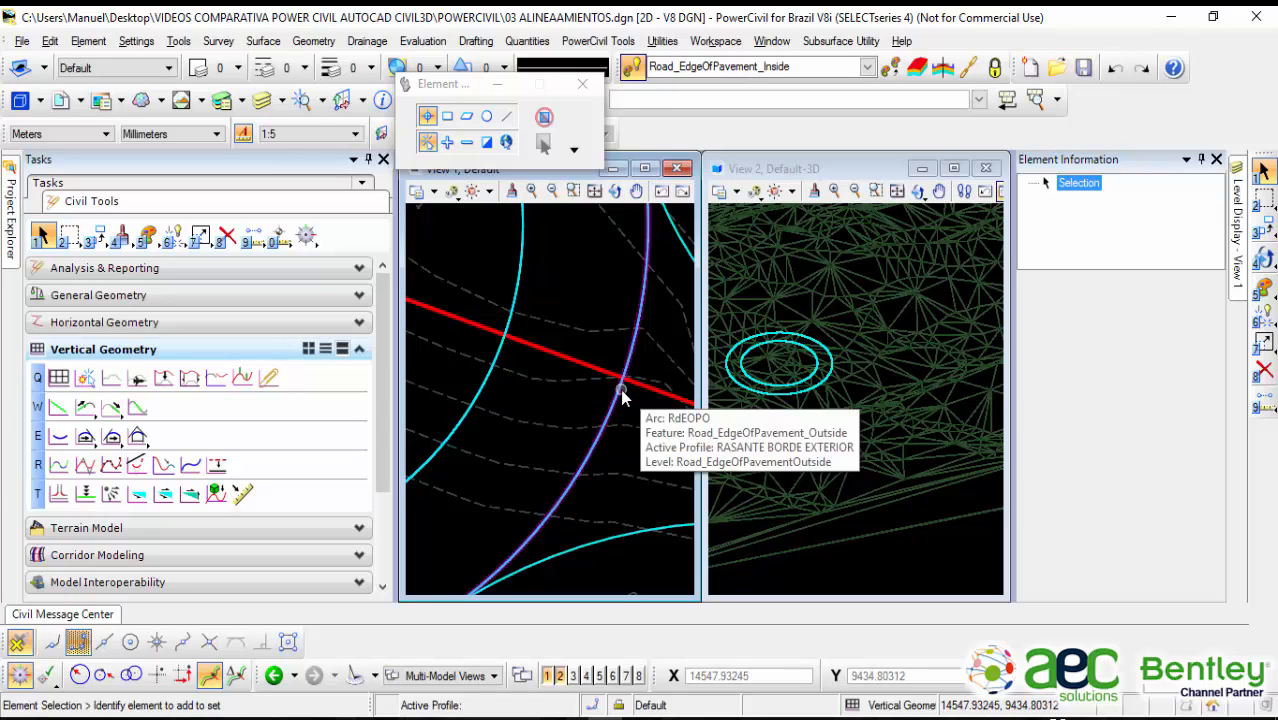
scroll(624, 410, "down", 5)
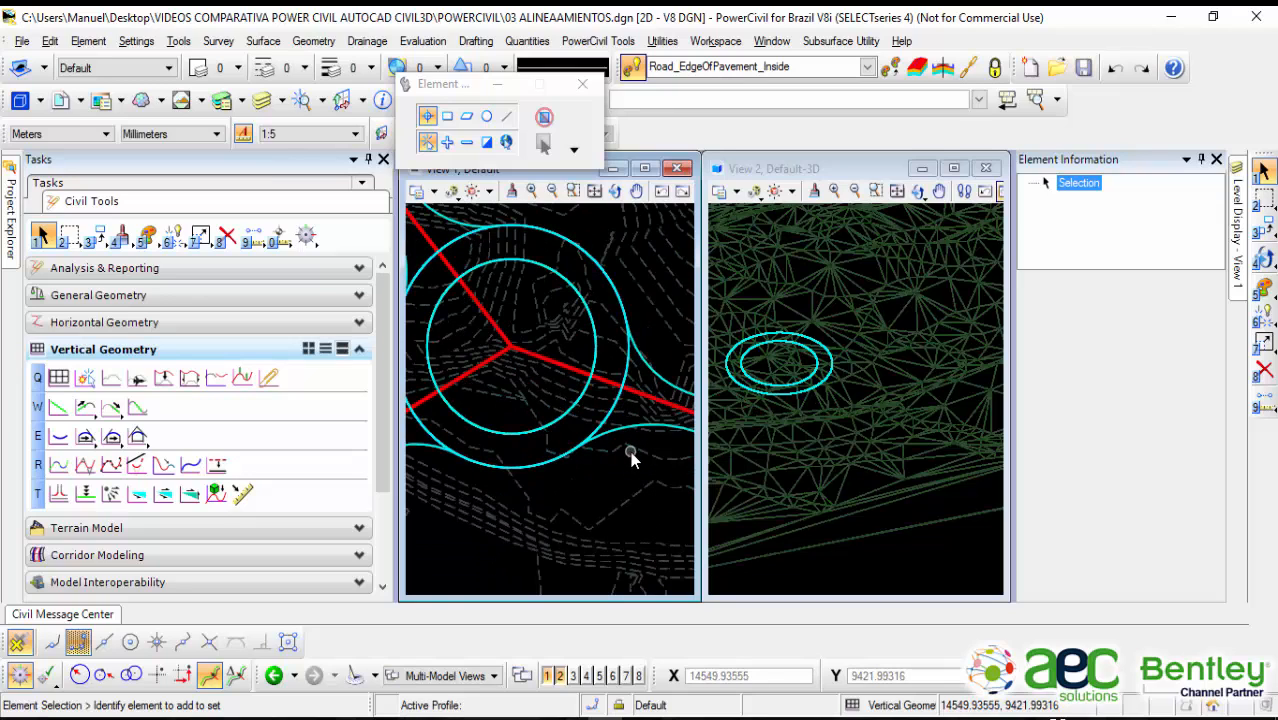
Step: Open the profile model of the RdCL1 access centerline in View 8
left_click(567, 365)
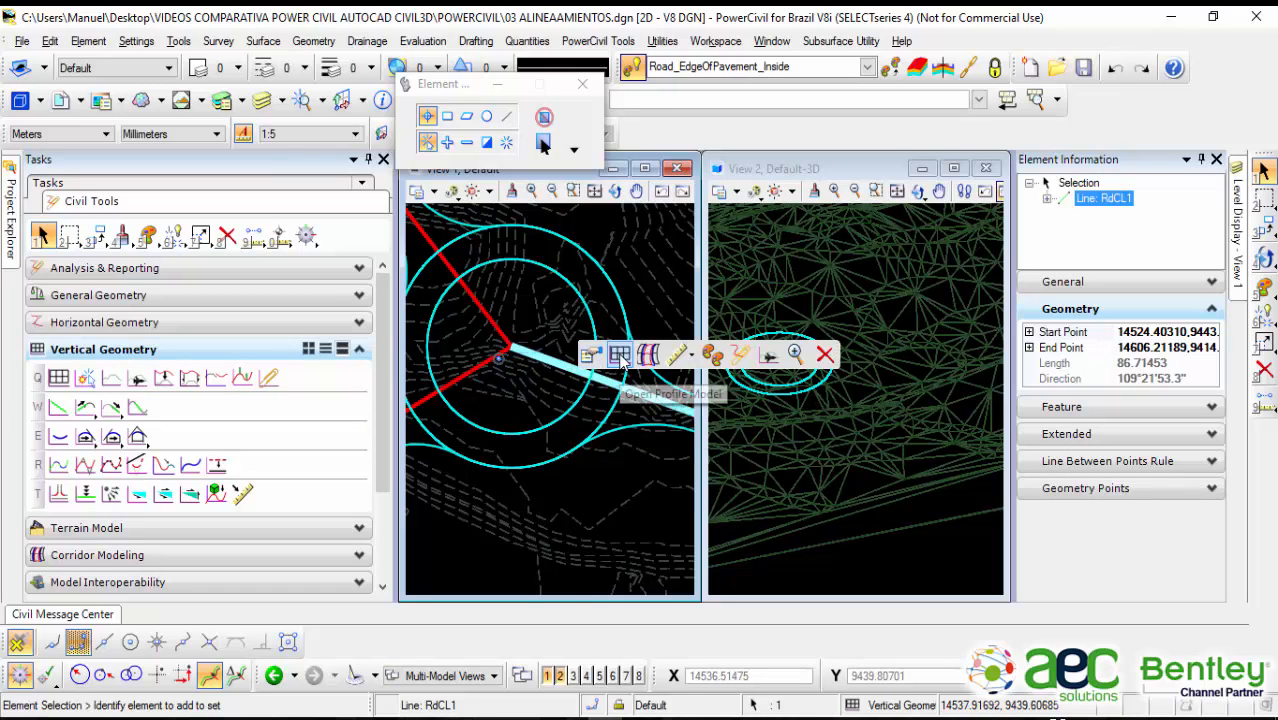
left_click(620, 357)
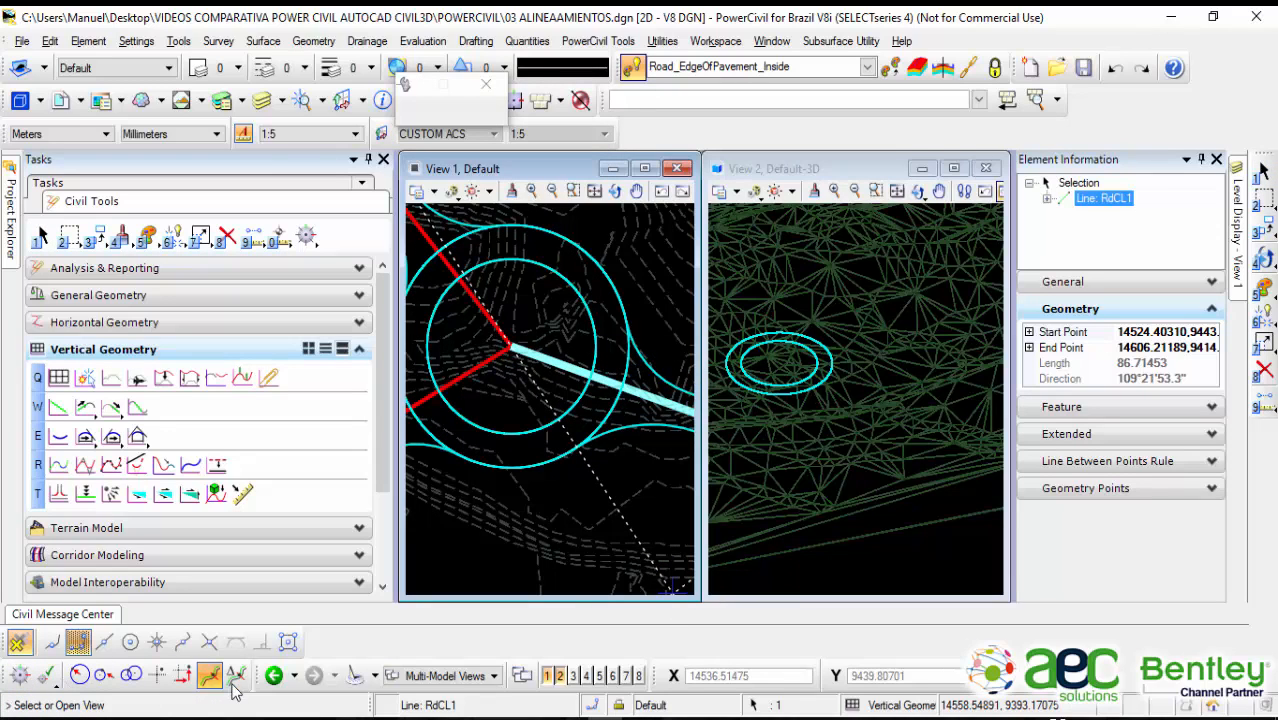
left_click(639, 677)
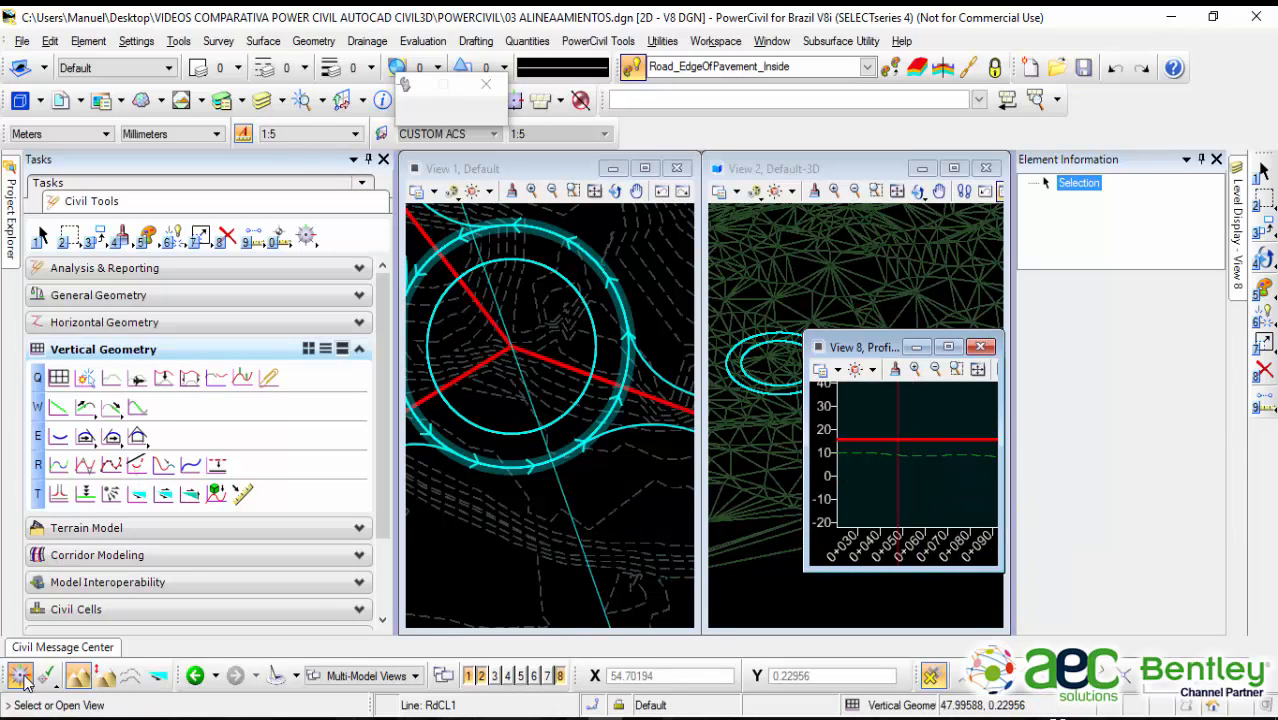
left_click(886, 470)
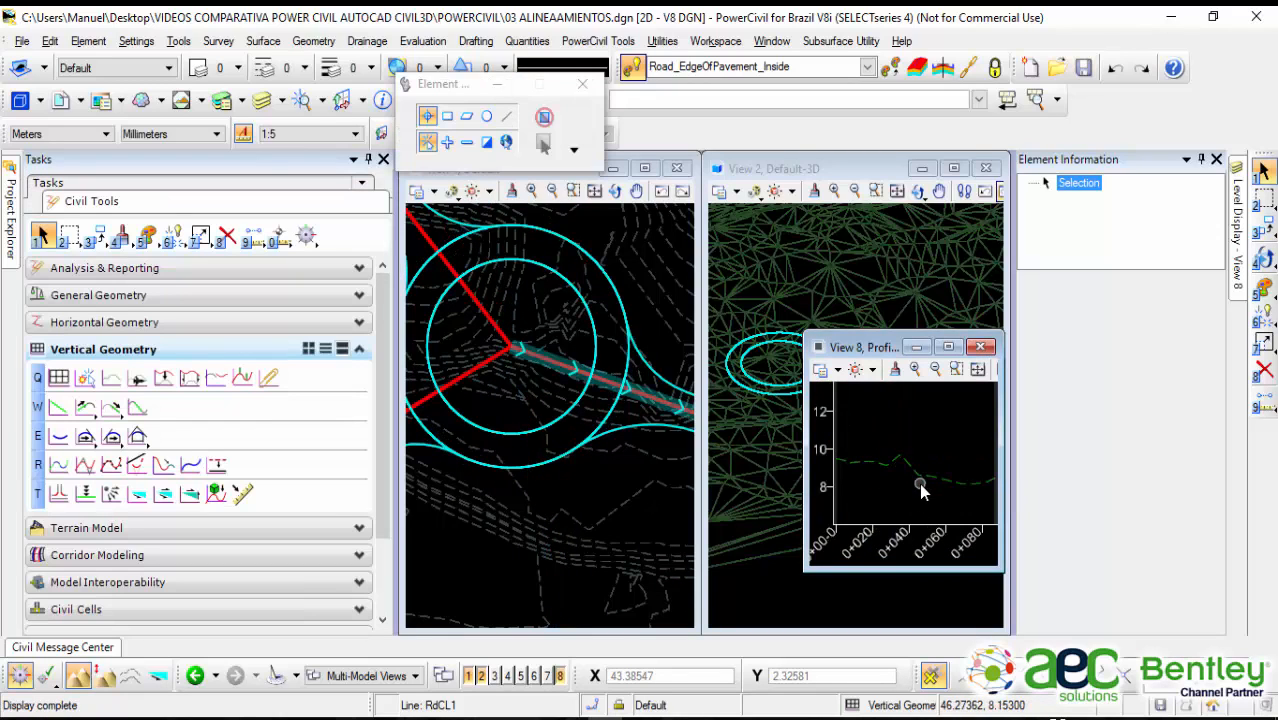
Step: Review the Civil AccuDraw operation settings, including the Auto Load option, and close the dialog
left_click(52, 684)
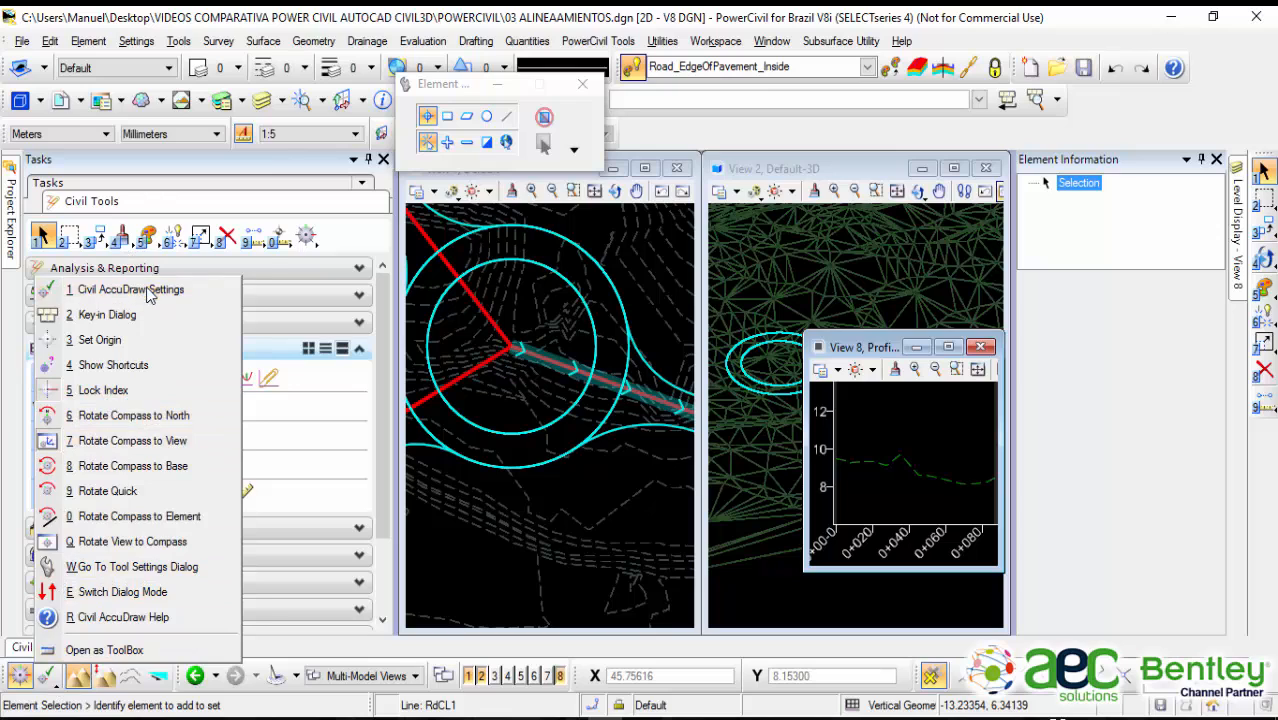
left_click(150, 290)
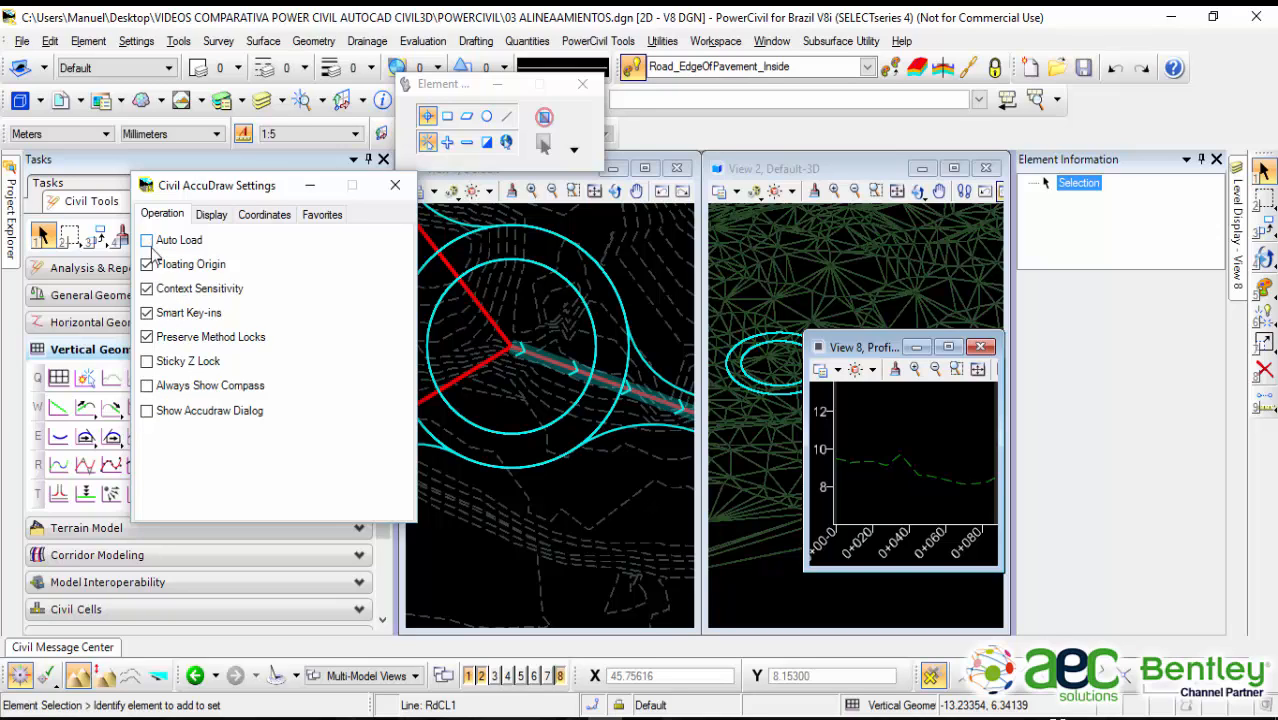
left_click(395, 185)
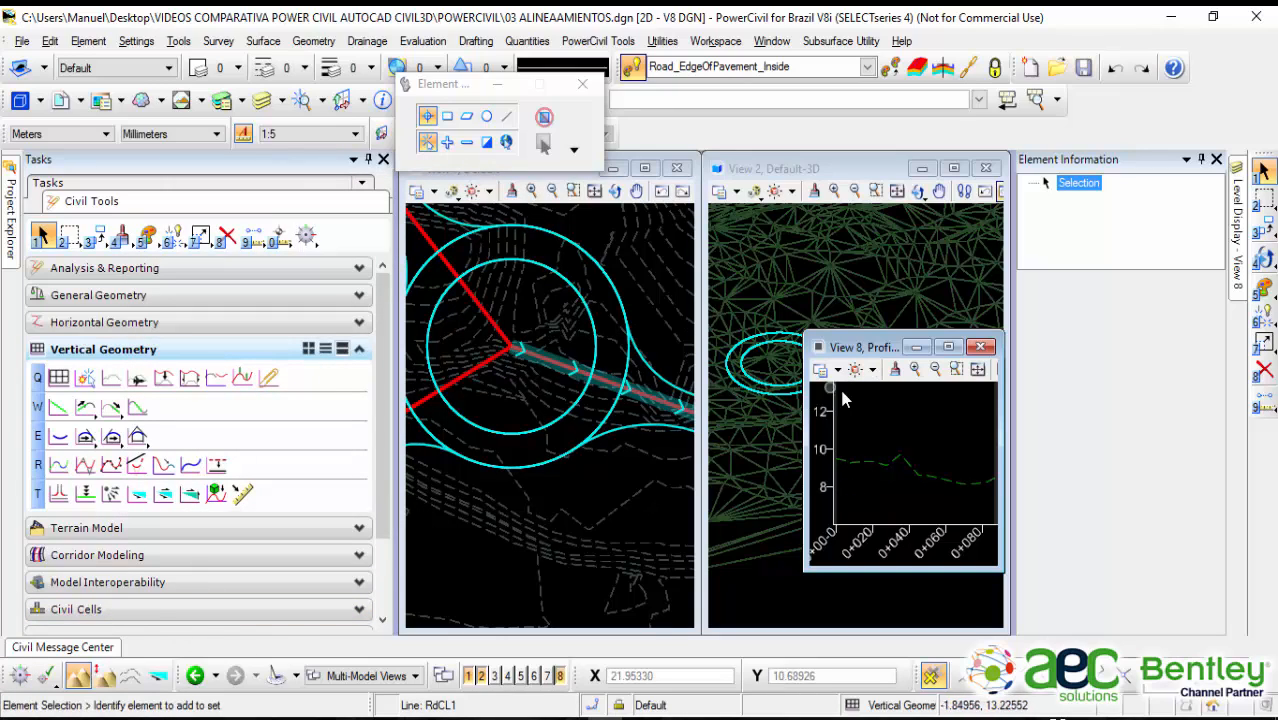
Step: Move the RdCL1 profile window higher over the 3D view and set its vertical exaggeration to 1
left_click_drag(865, 349, 820, 289)
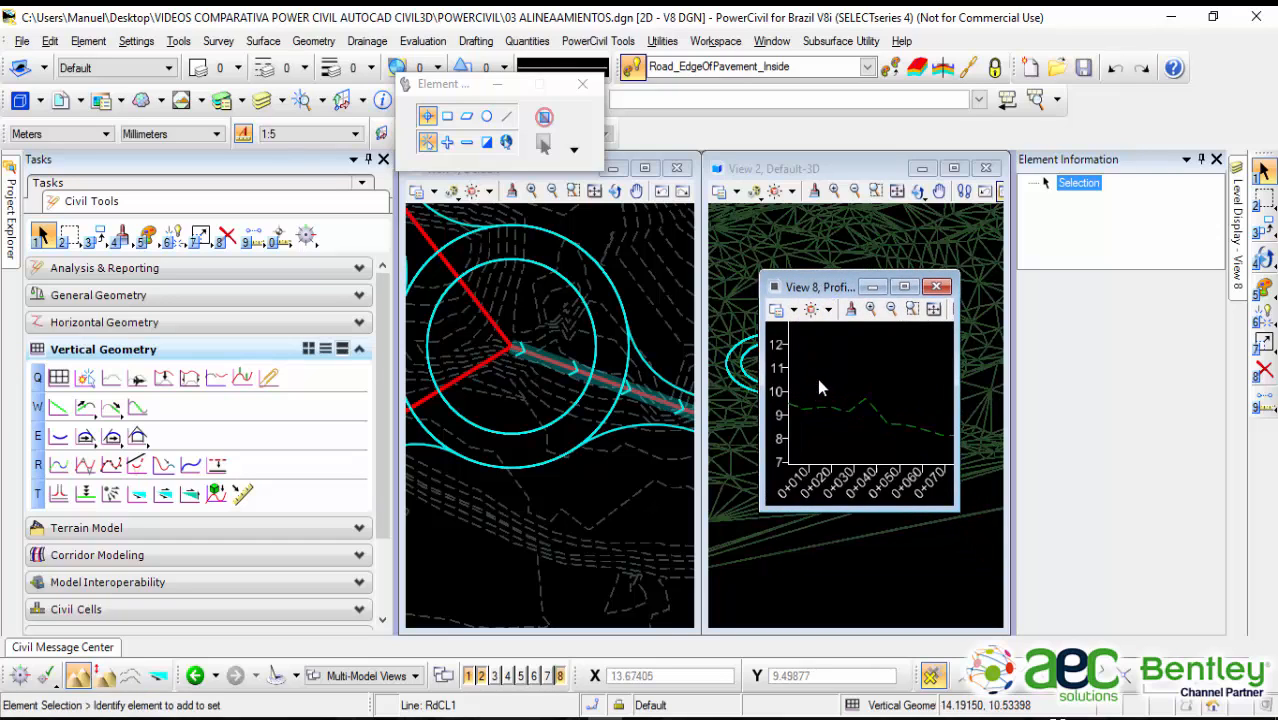
left_click(587, 478)
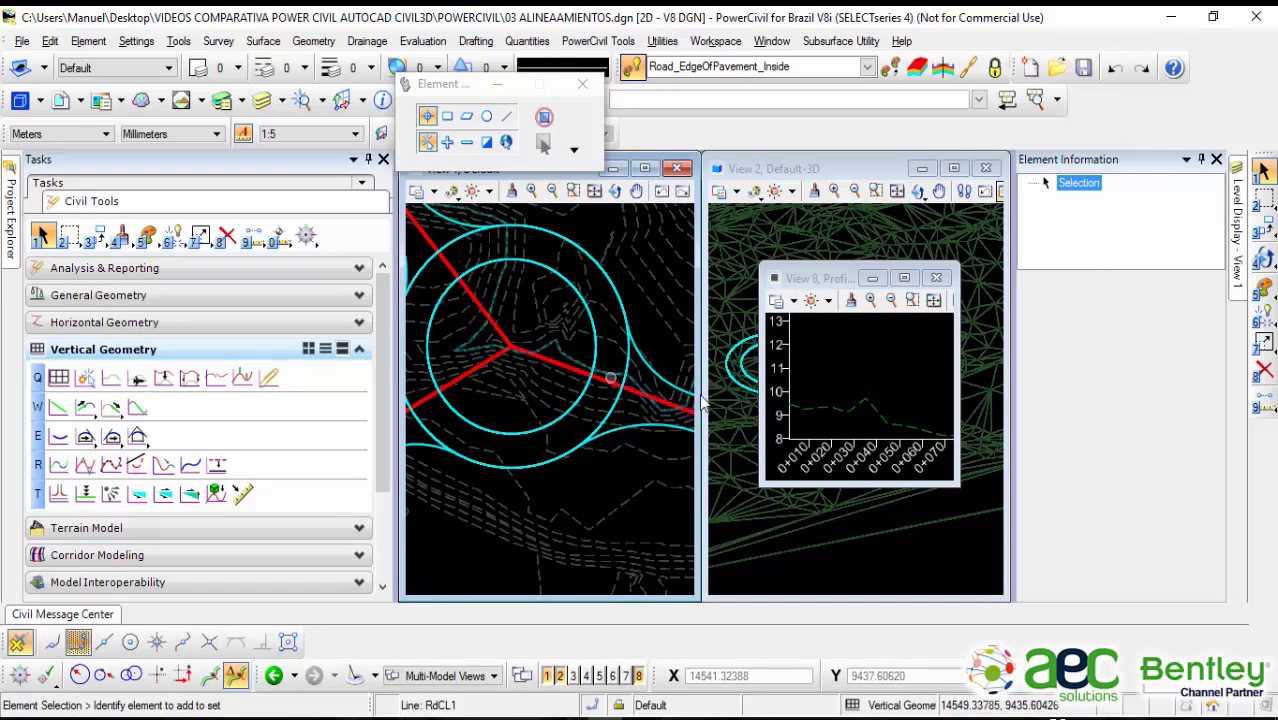
scroll(811, 351, "down", 1)
middle_click_drag(822, 357, 869, 364)
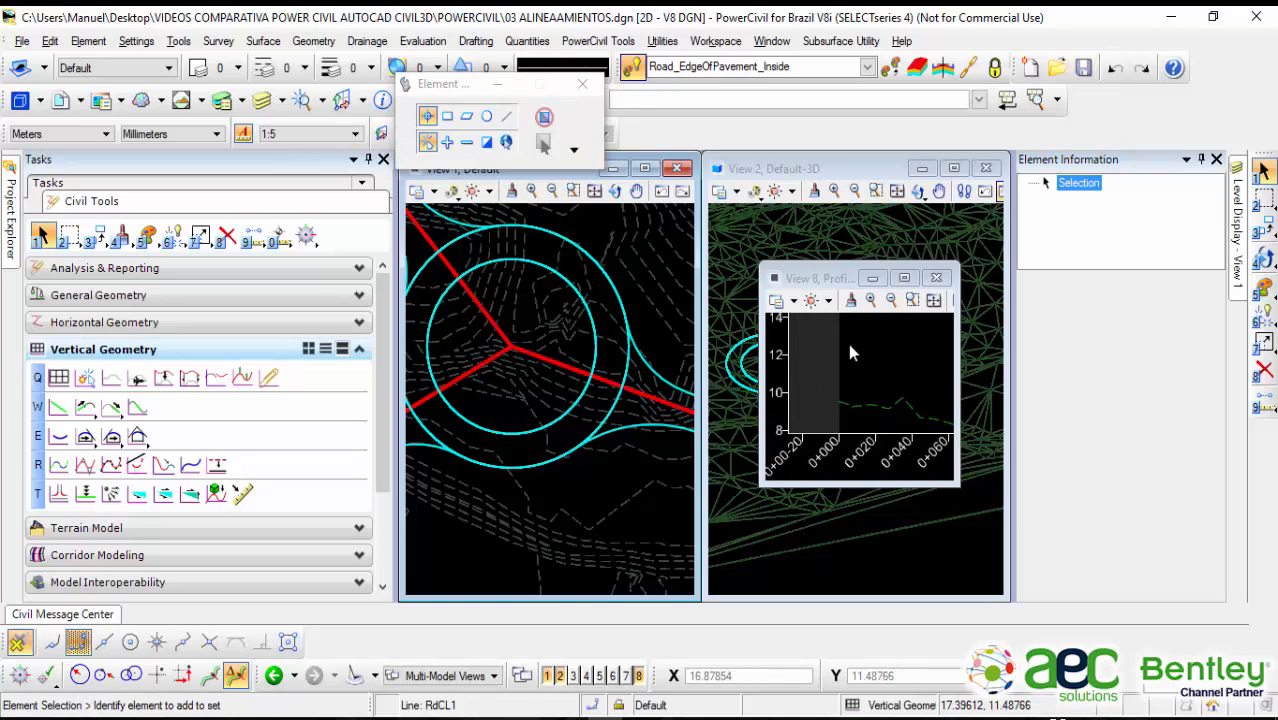
left_click(777, 301)
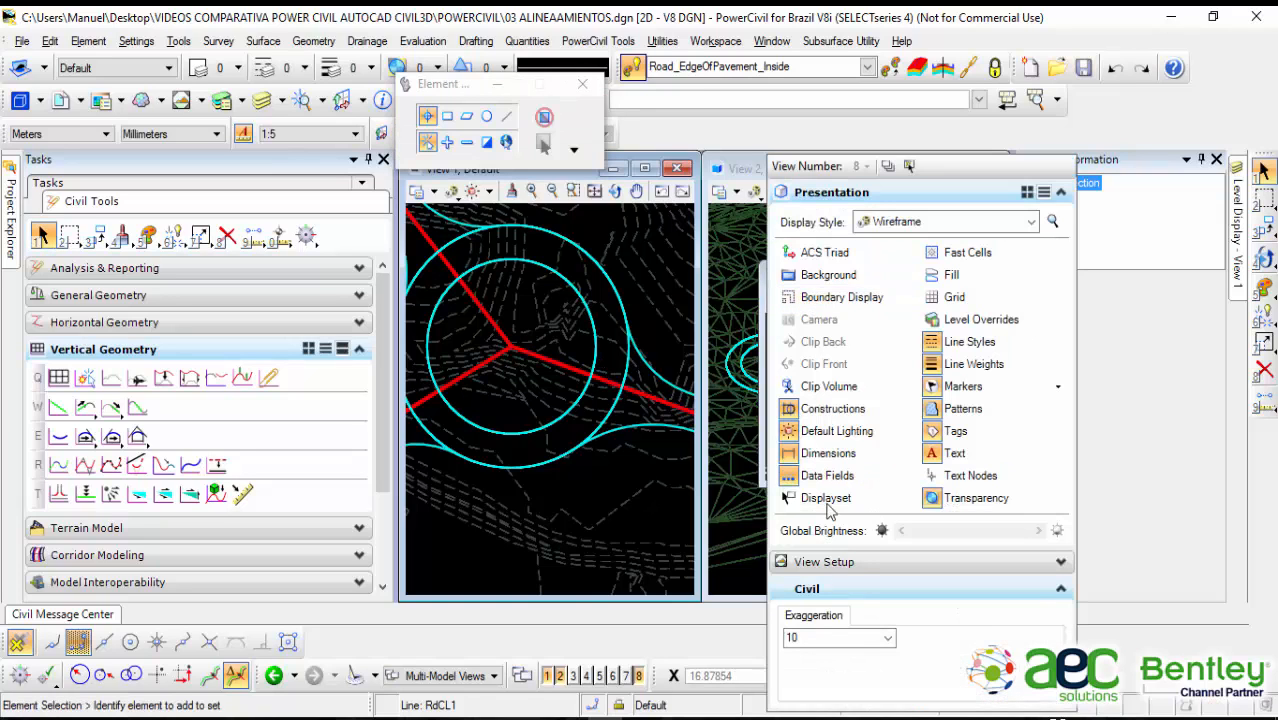
left_click(887, 638)
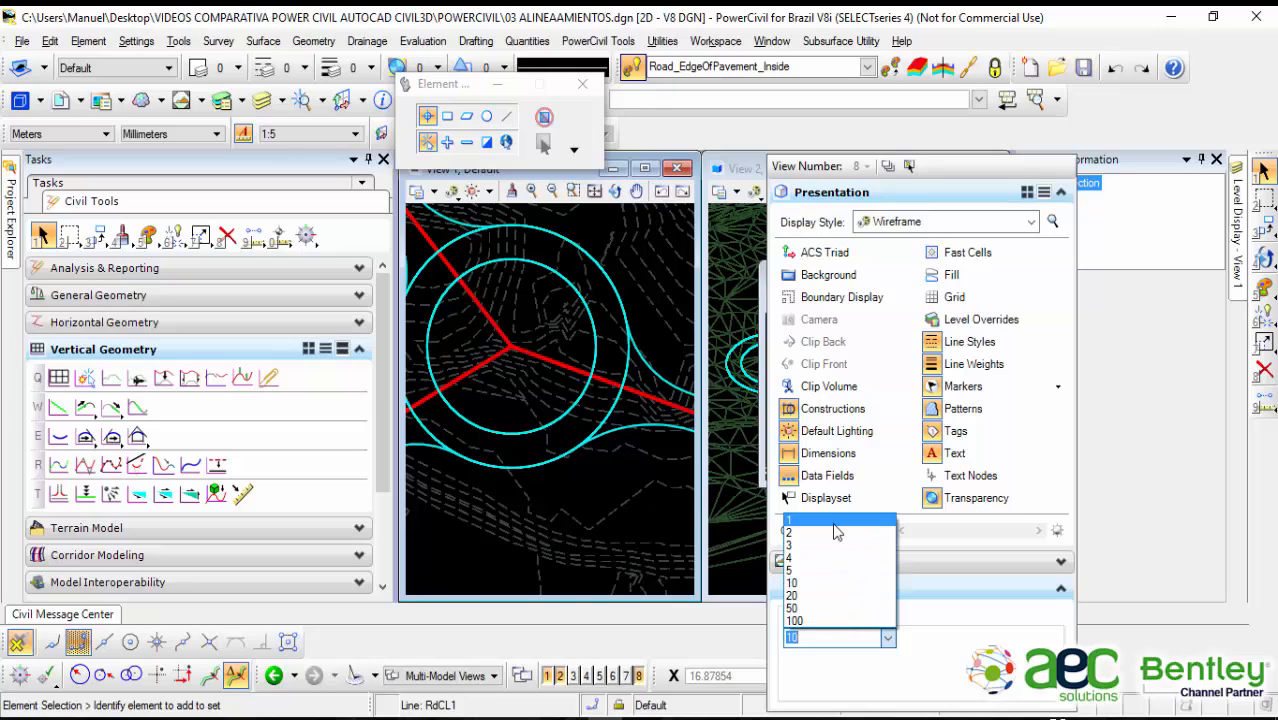
left_click(834, 525)
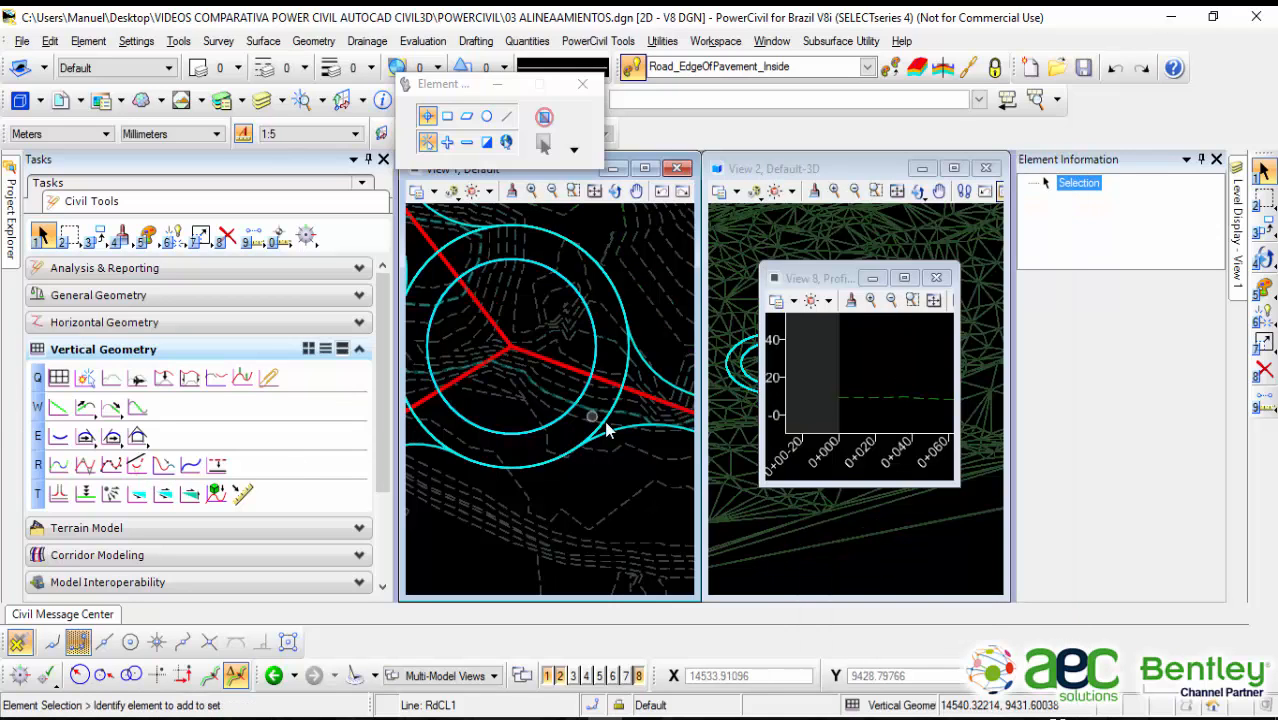
Step: Project where the roundabout's inner edge BORDE INTERIOR and outer edge RdEOPO cross the RdCL1 centerline into its profile as Profile Intersection Points
scroll(606, 380, "up", 2)
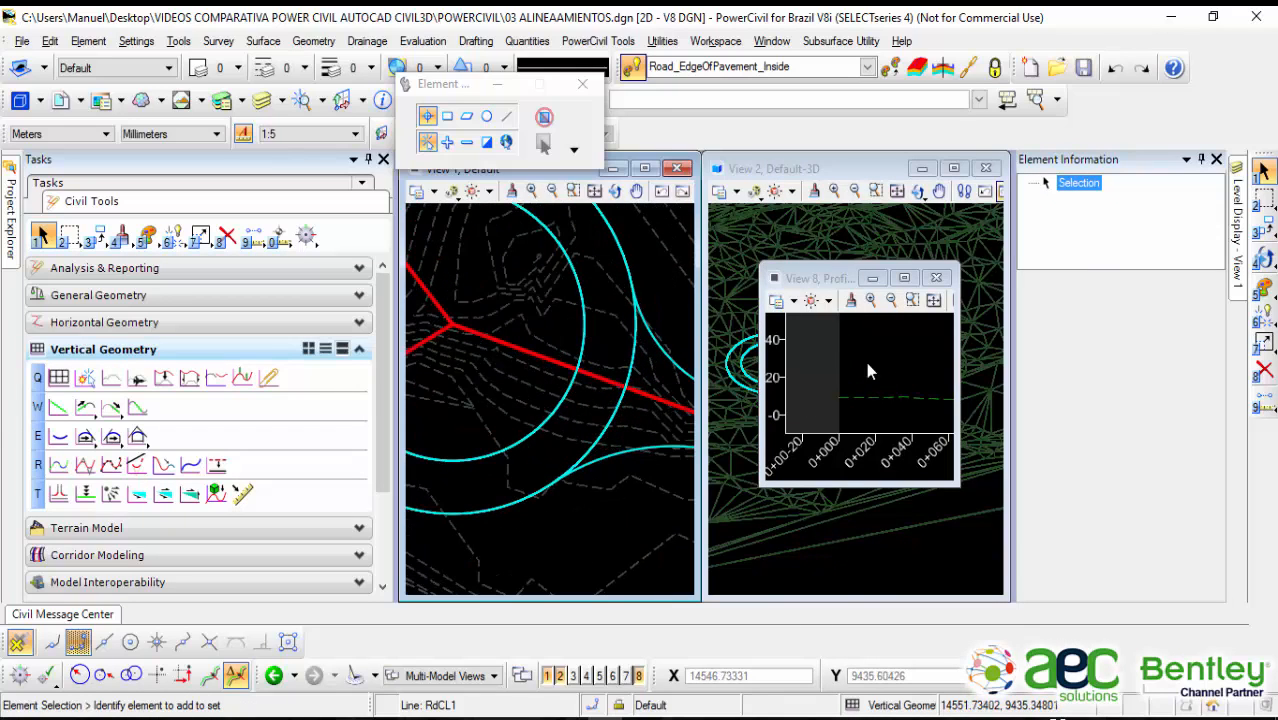
scroll(439, 366, "down", 2)
middle_click_drag(508, 370, 522, 369)
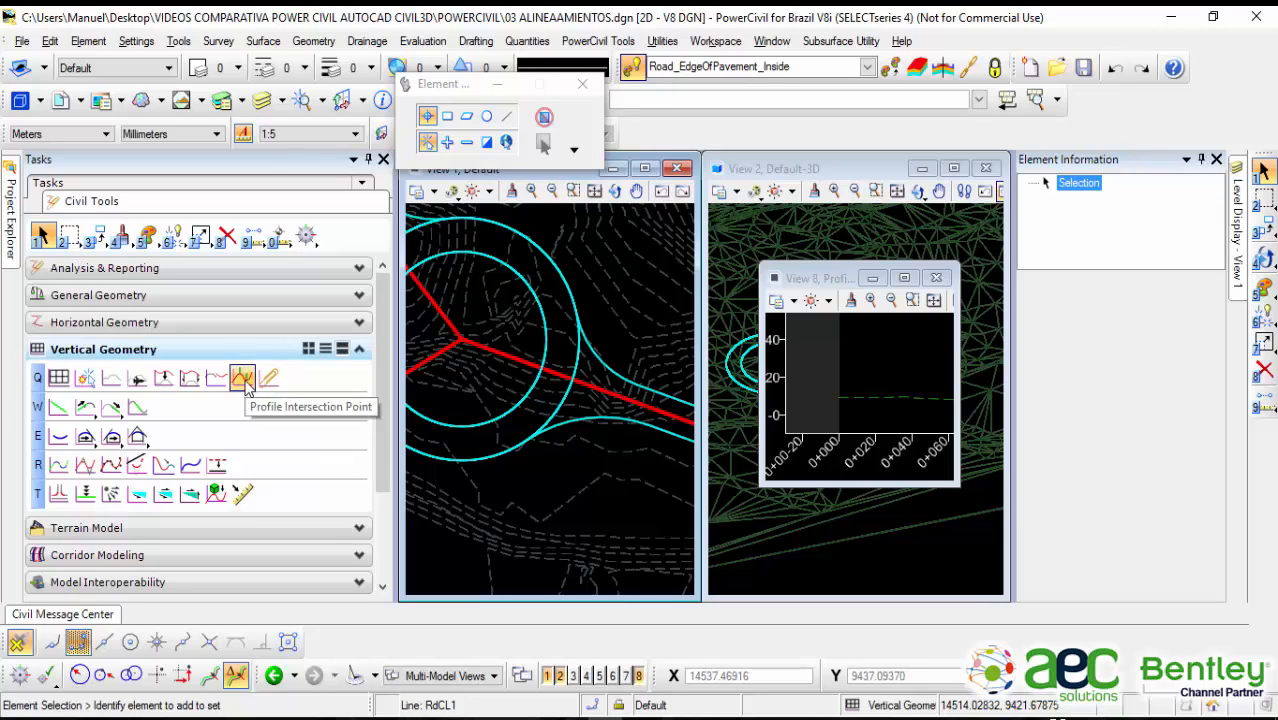
left_click(243, 379)
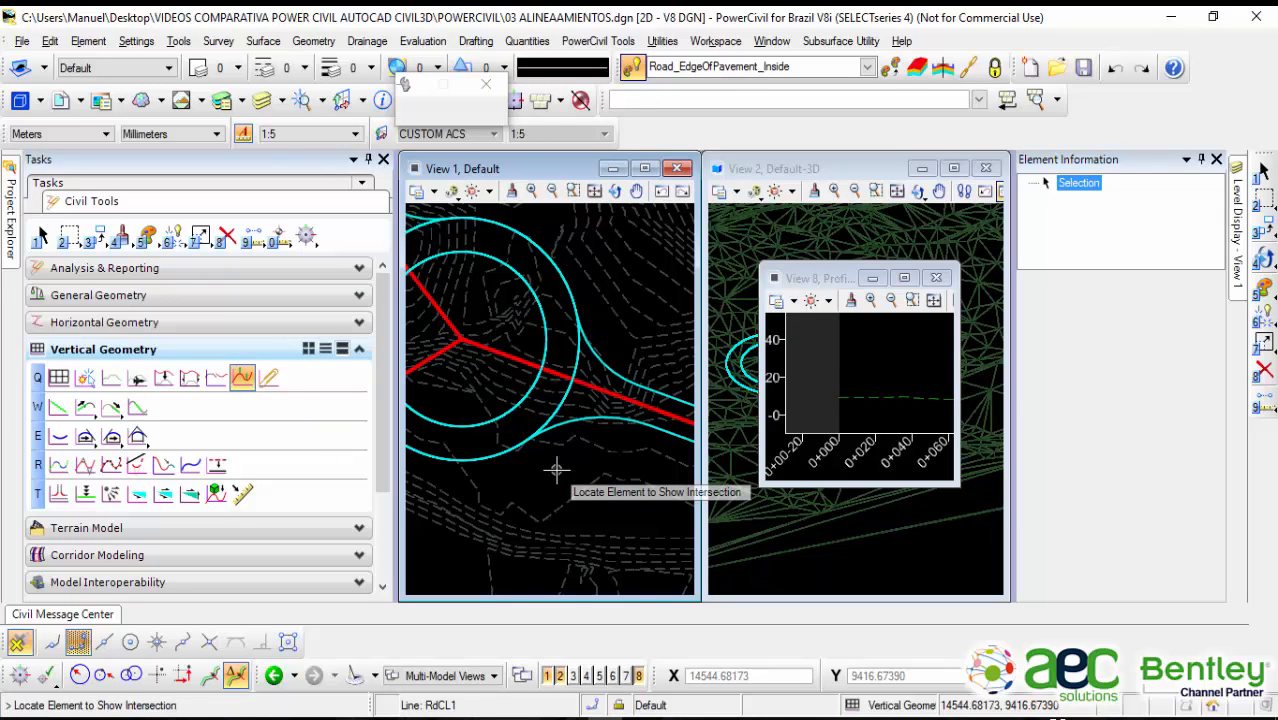
left_click(508, 355)
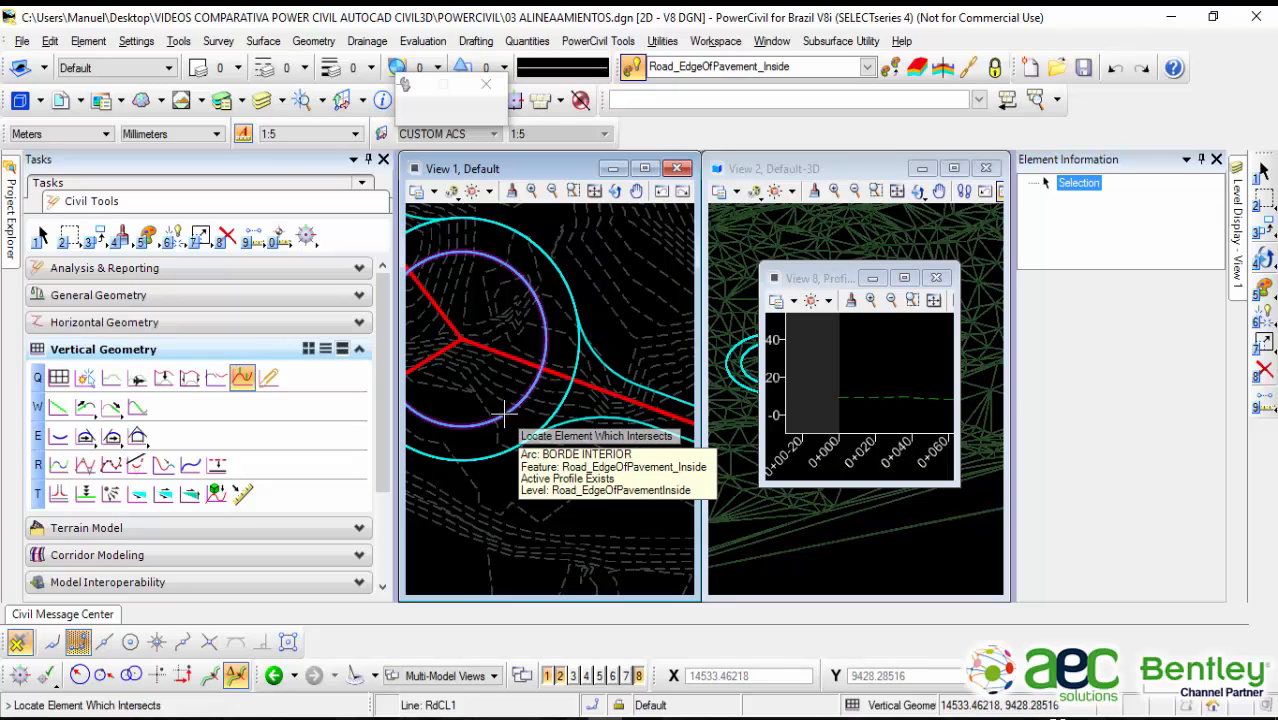
left_click(503, 410)
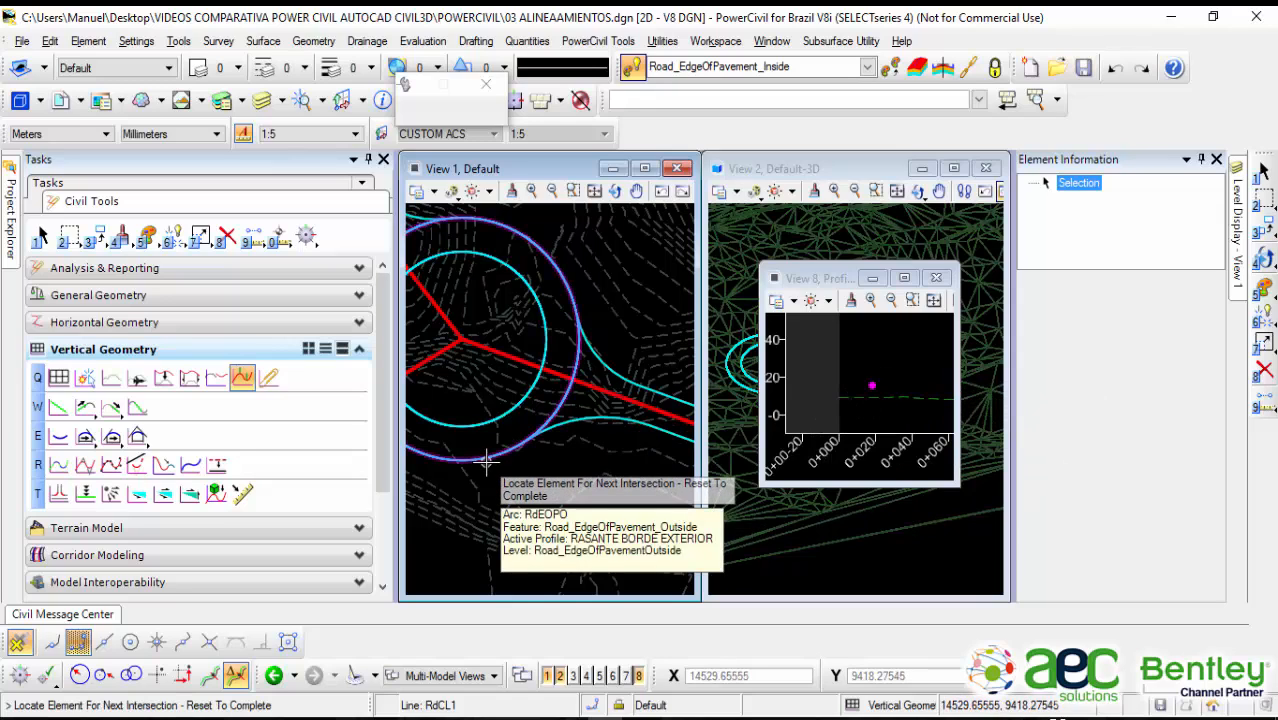
left_click(487, 461)
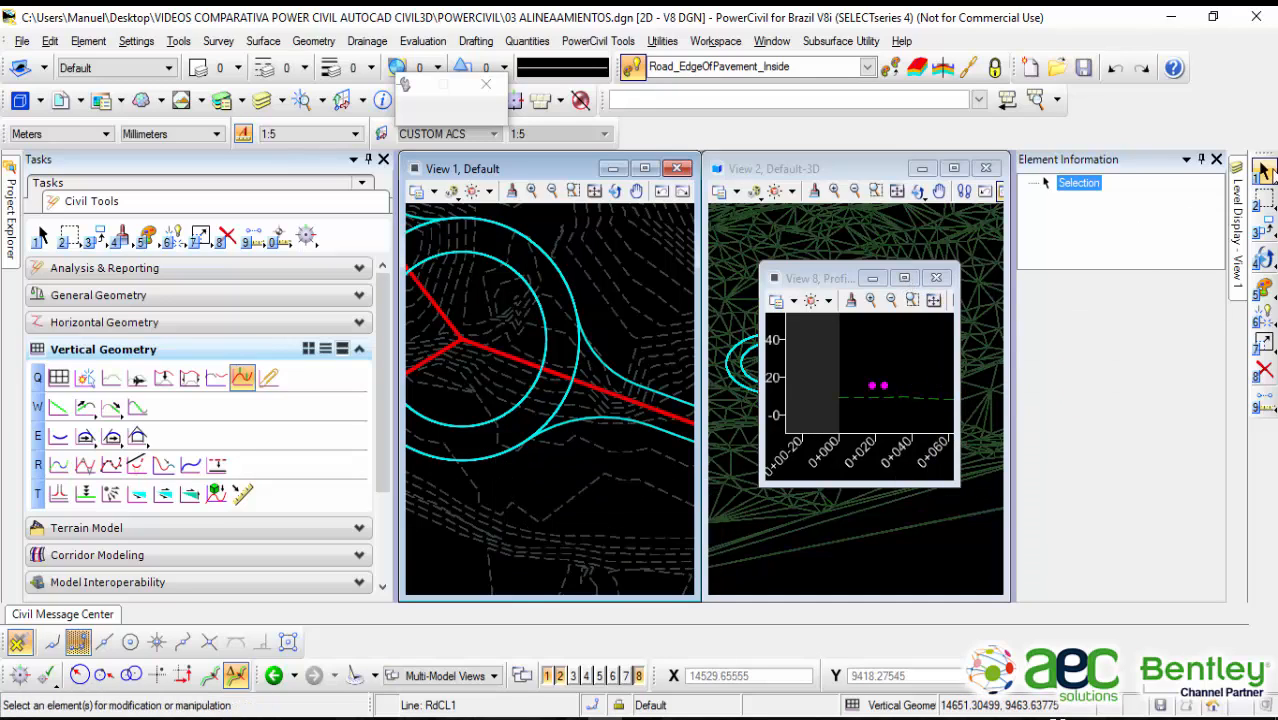
left_click(1262, 172)
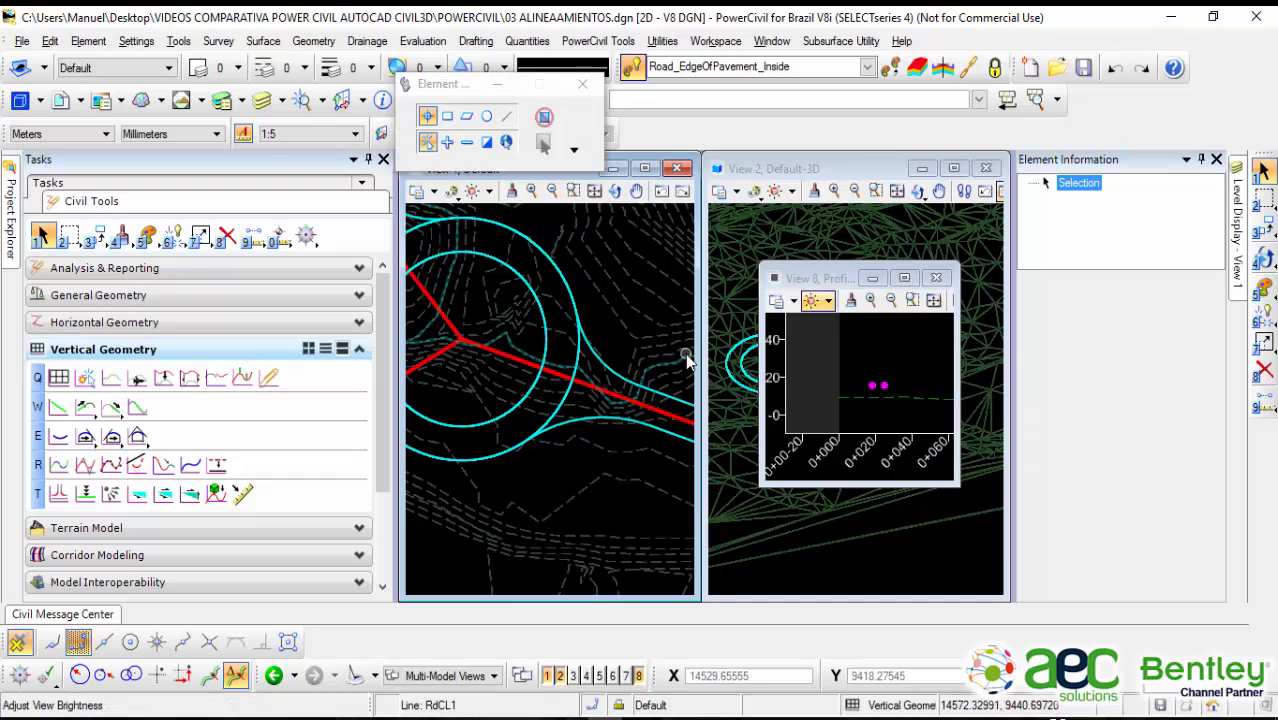
Step: Enlarge the RdCL1 profile view and inspect the station and elevation of the inner edge's intersection point
left_click(905, 279)
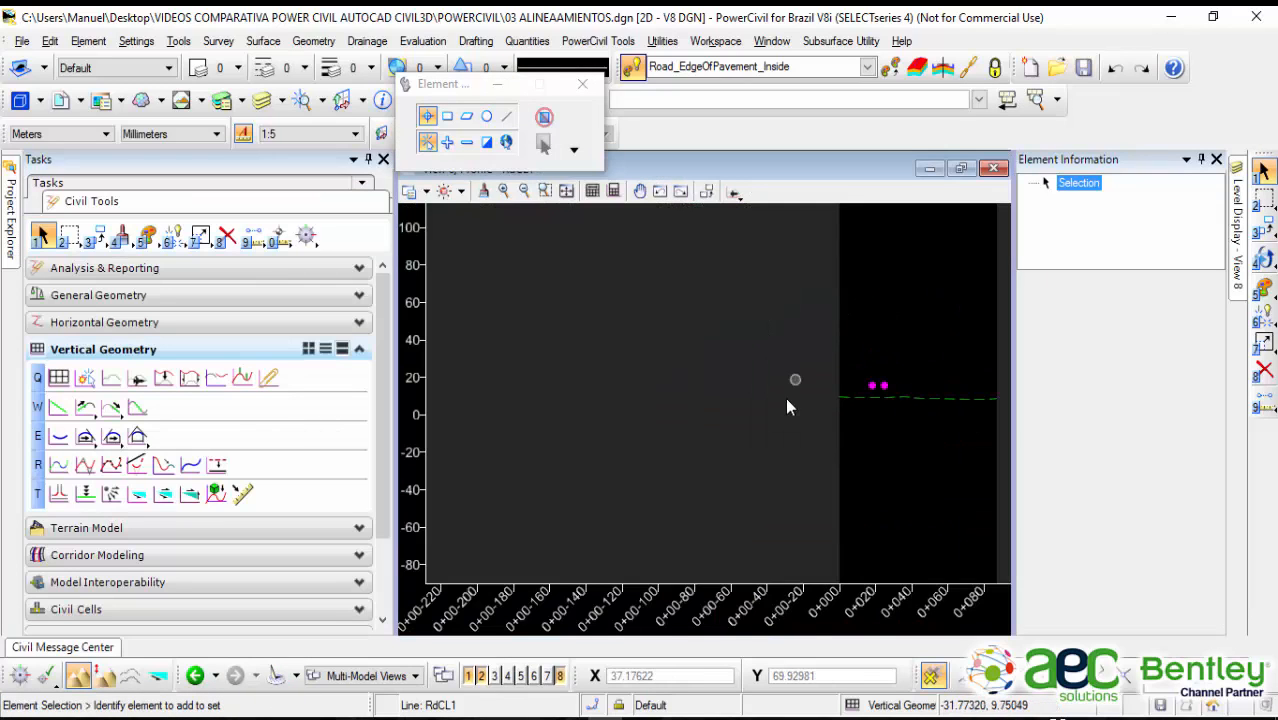
scroll(869, 290, "down", 2)
middle_click(868, 297)
middle_click(868, 297)
scroll(697, 425, "down", 2)
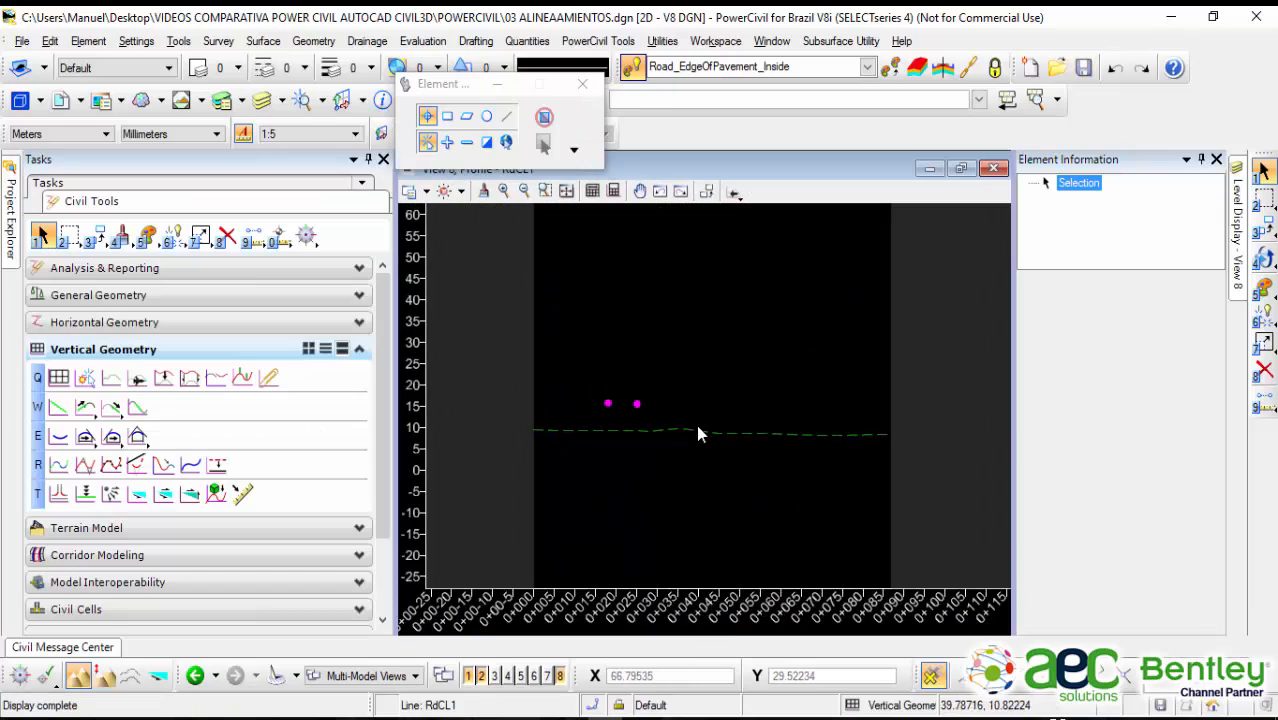
scroll(607, 437, "up", 2)
scroll(684, 391, "up", 1)
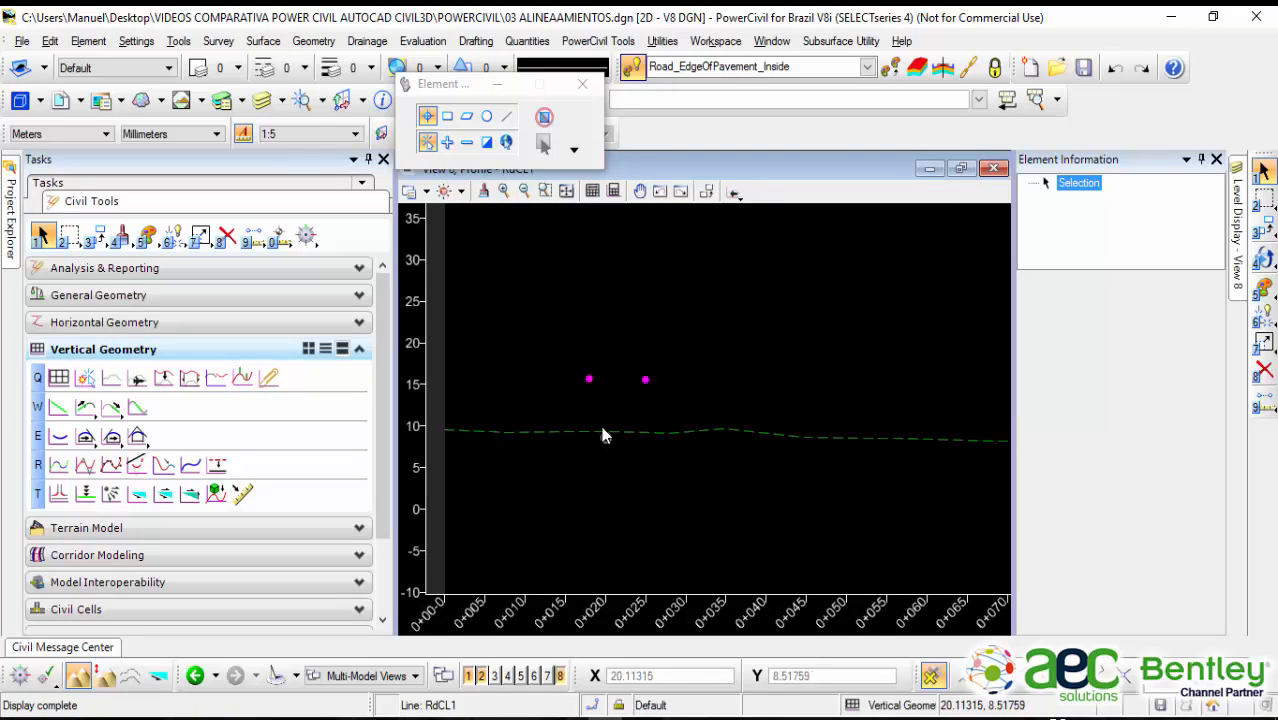
mouse_move(589, 381)
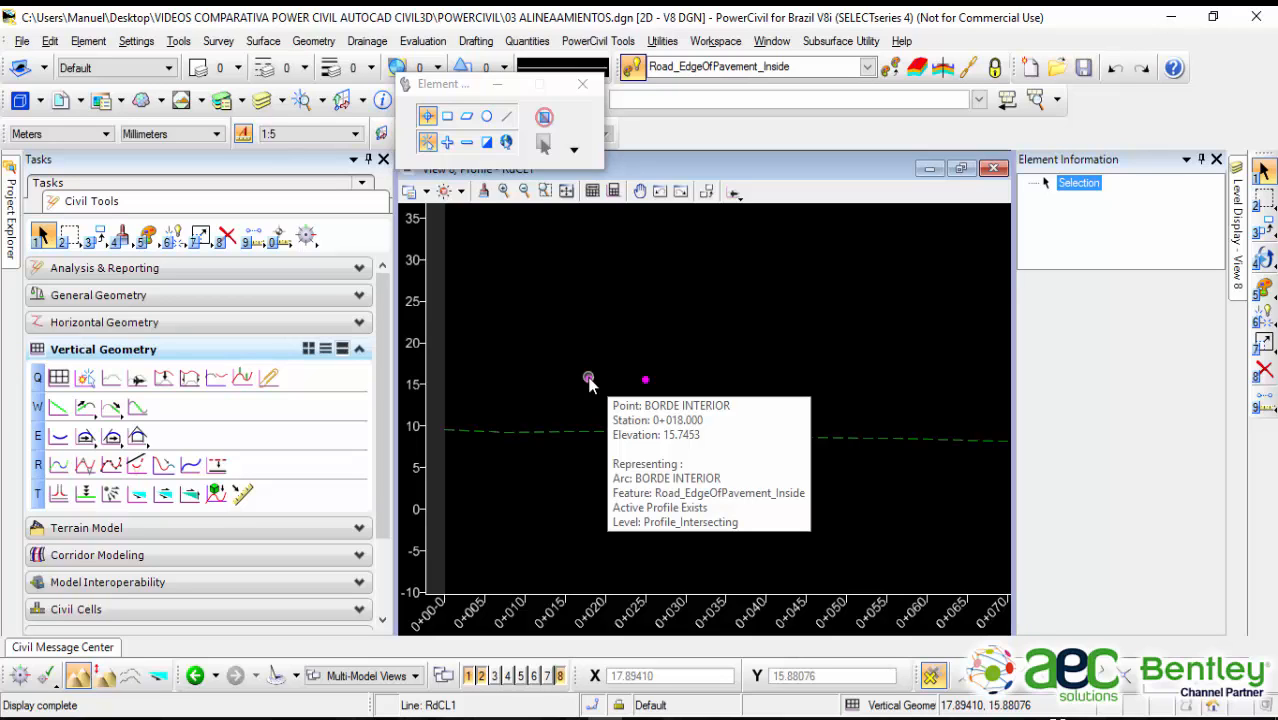
Step: Restore the RdCL1 profile window beside the plan and compare its two intersection points with the roundabout's edges, checking the outer edge in plan
left_click(961, 168)
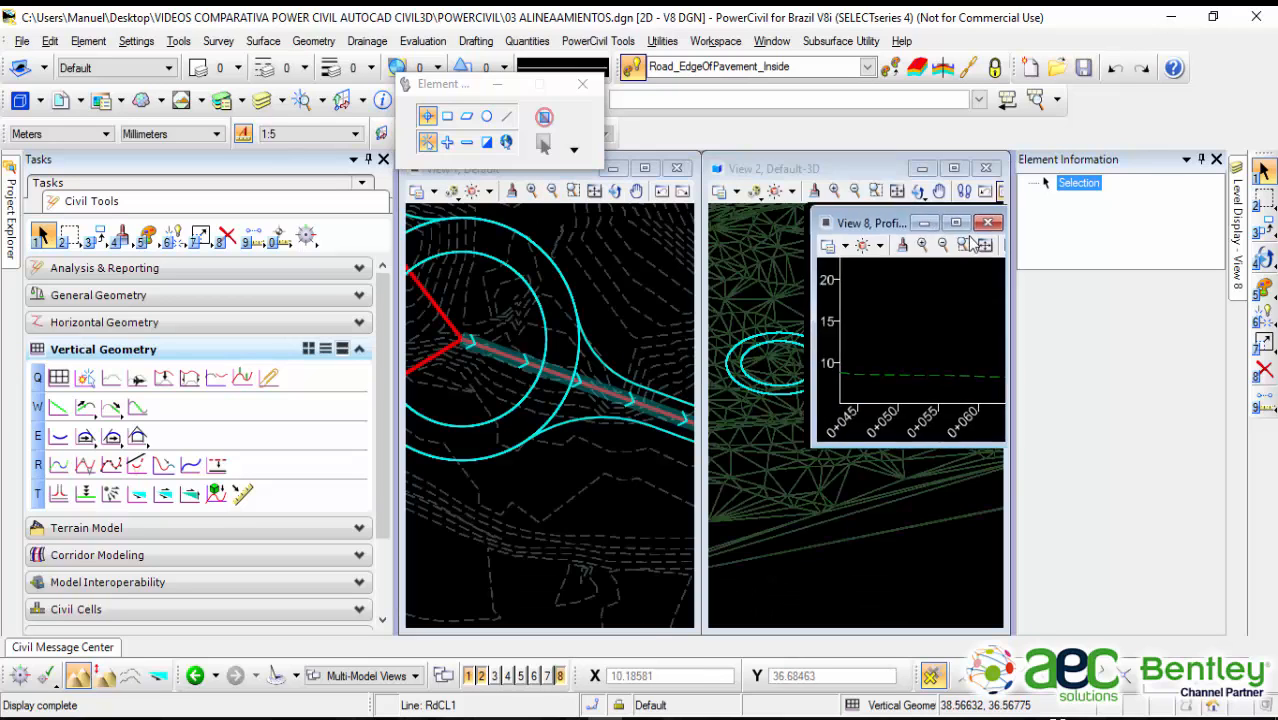
left_click_drag(895, 222, 836, 270)
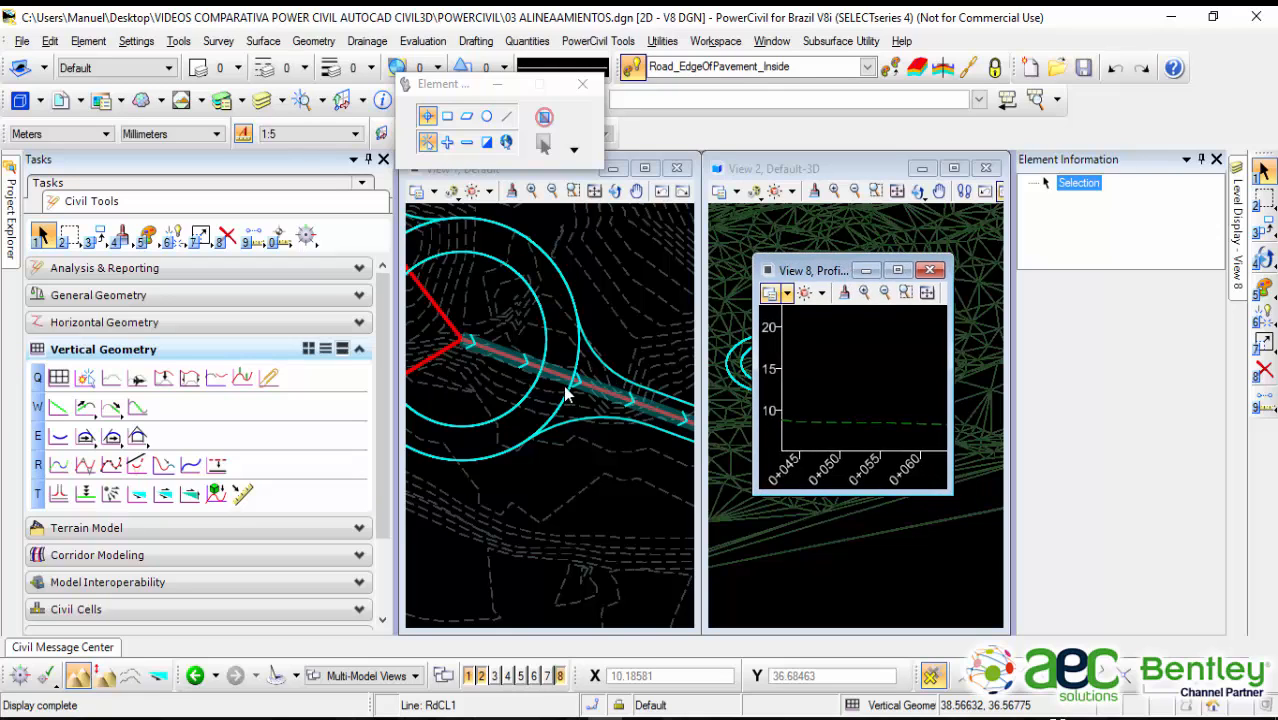
left_click(611, 324)
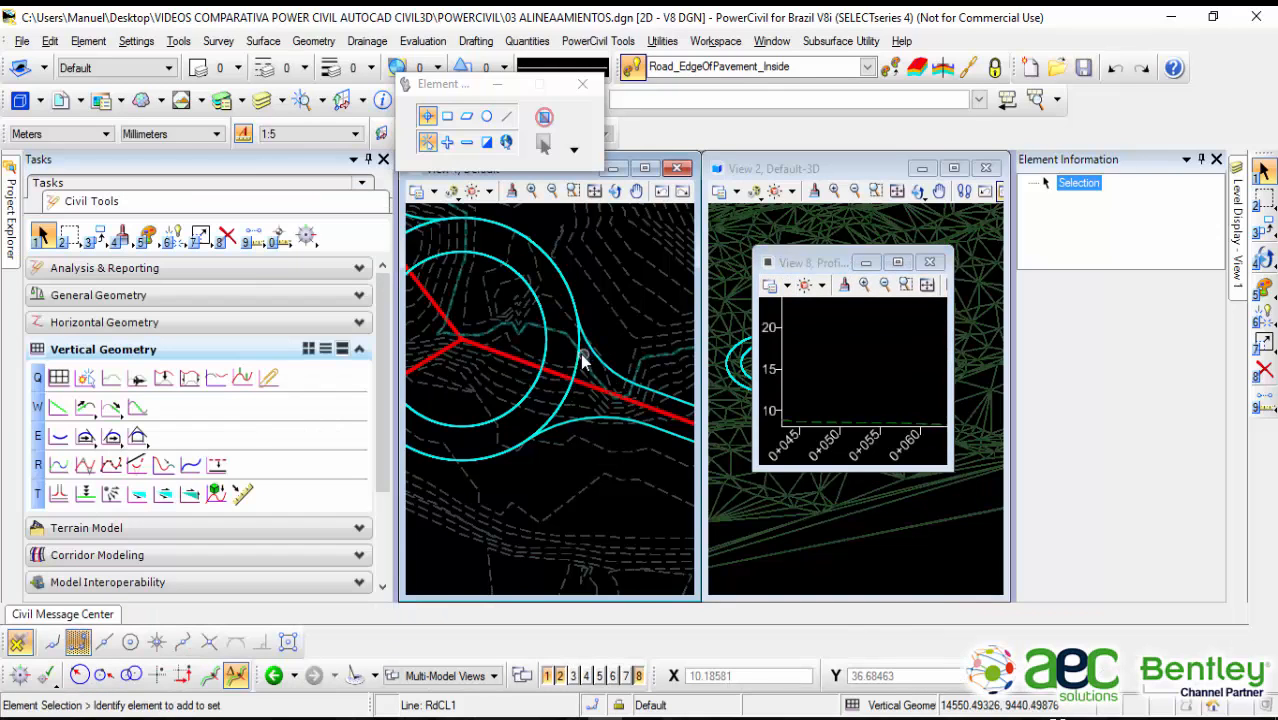
left_click(565, 407)
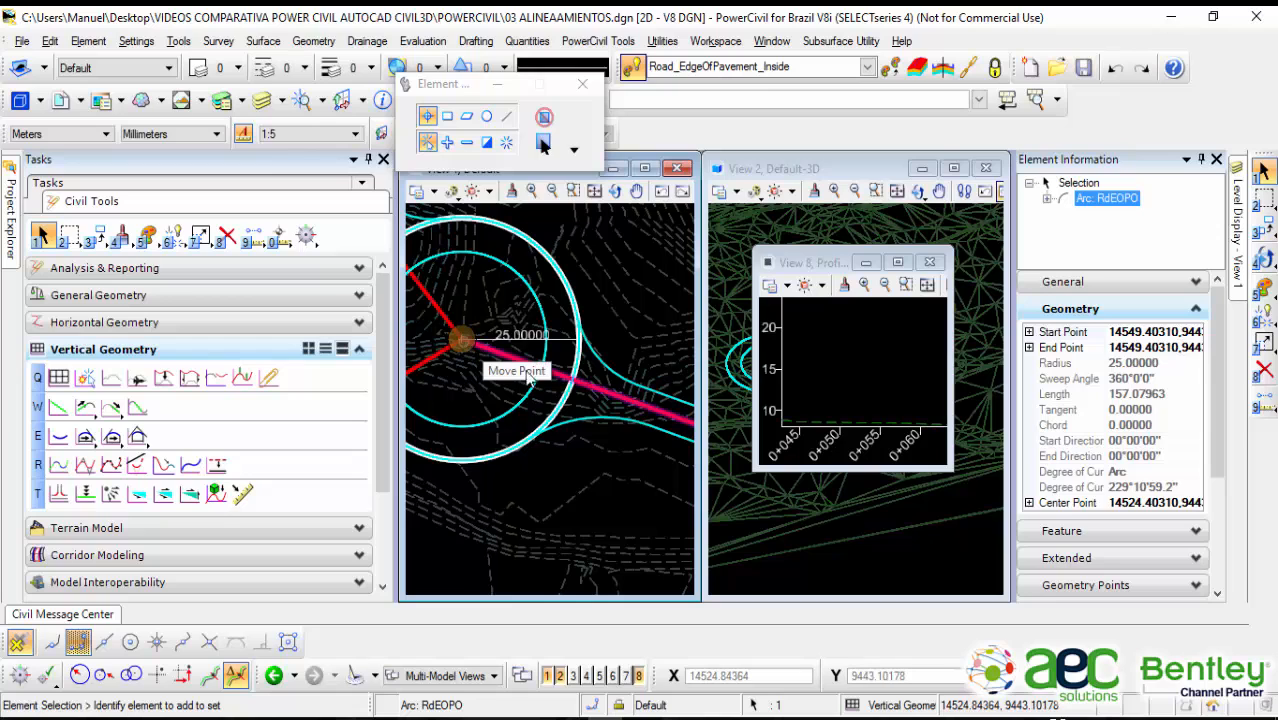
scroll(832, 369, "down", 3)
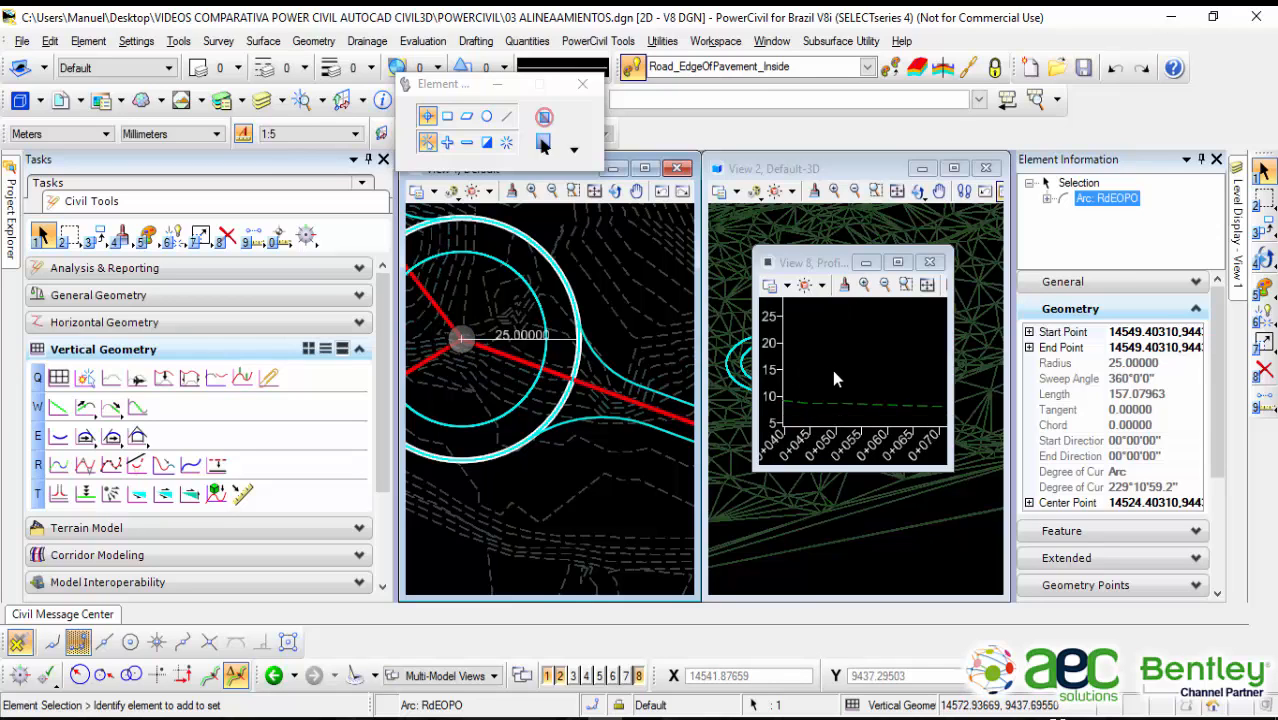
middle_click_drag(832, 369, 897, 368)
scroll(815, 379, "up", 1)
left_click(822, 384)
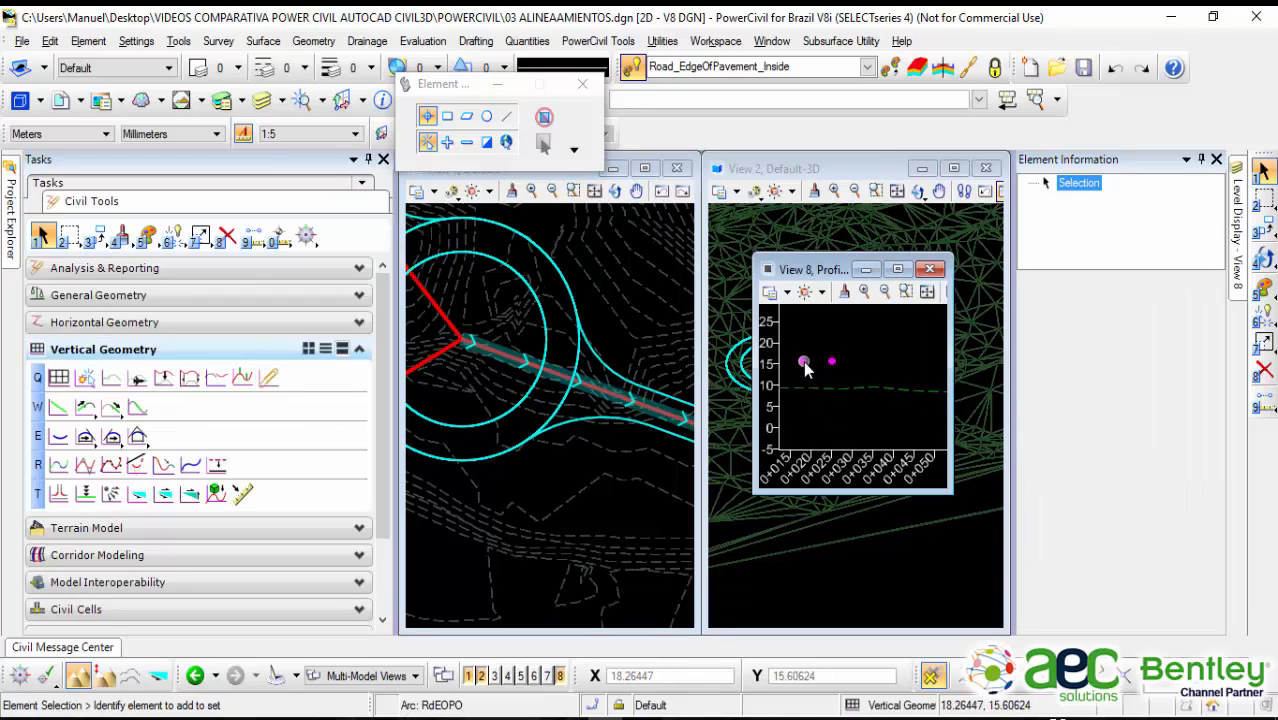
mouse_move(835, 367)
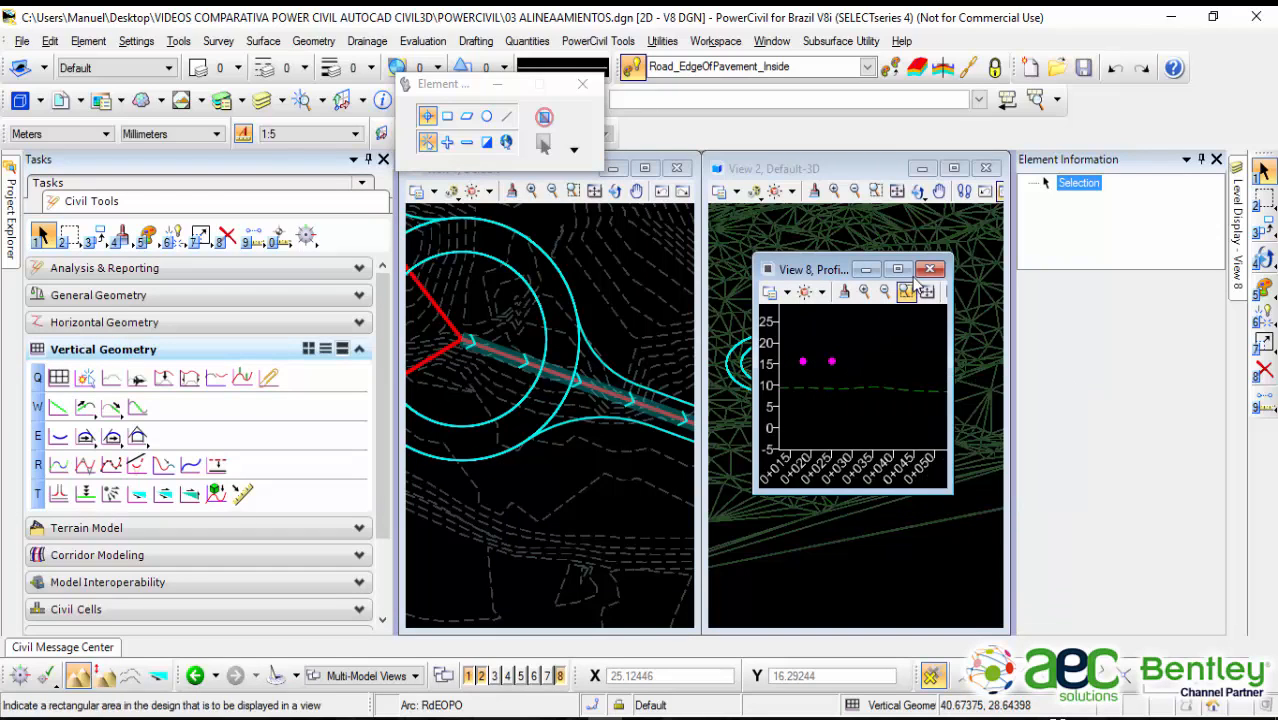
Step: Draw a Profile Line Between Points from the inner edge's intersection point to the outer edge's intersection point in the enlarged RdCL1 profile
left_click(898, 269)
scroll(776, 345, "up", 3)
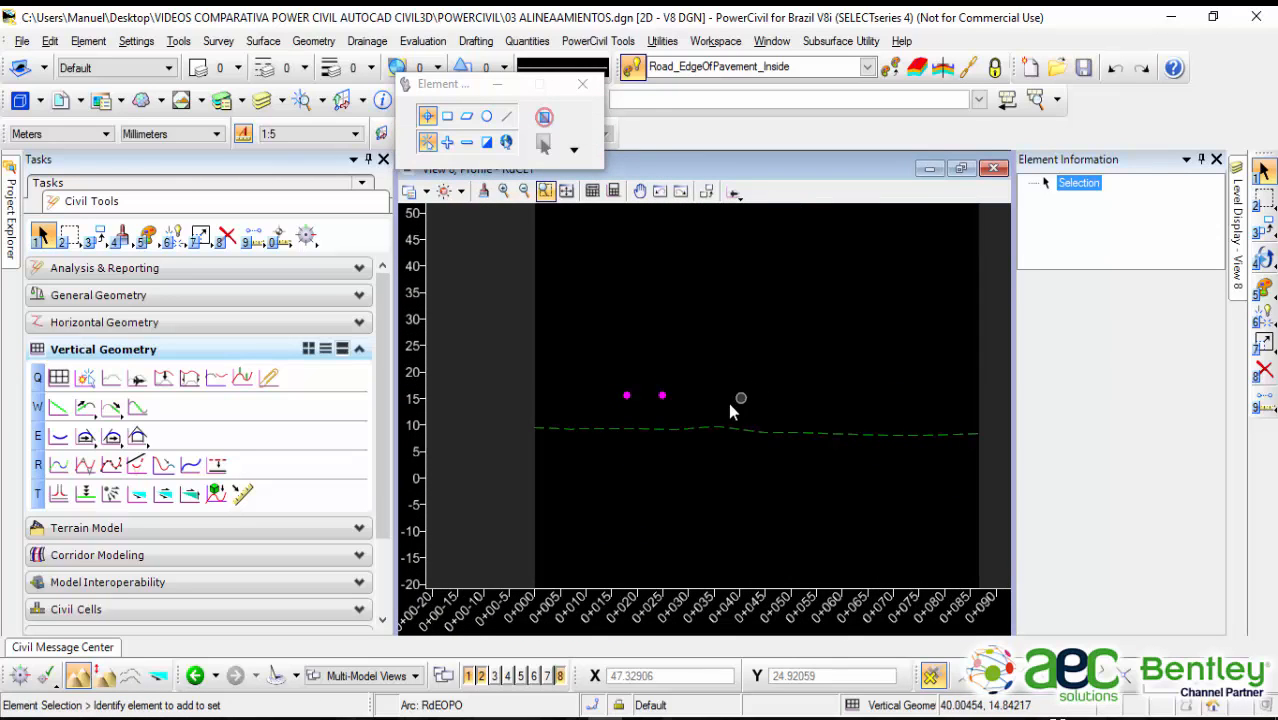
scroll(730, 397, "up", 1)
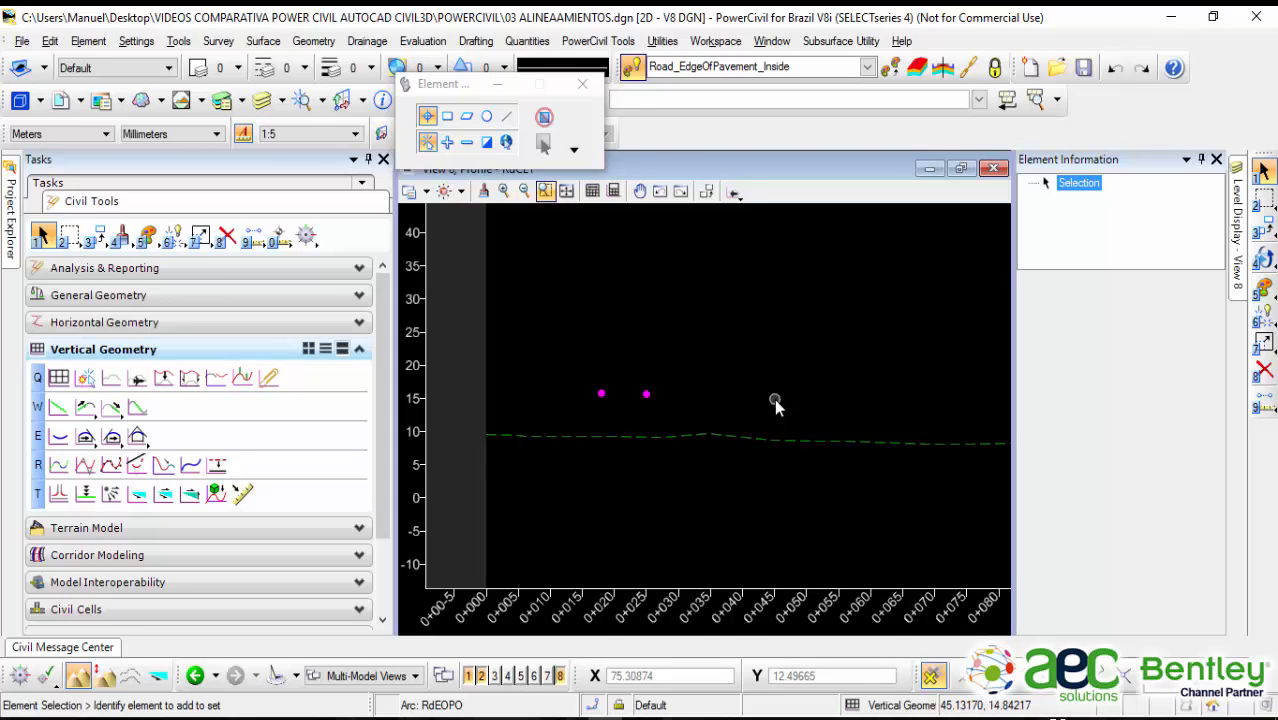
middle_click_drag(774, 398, 807, 379)
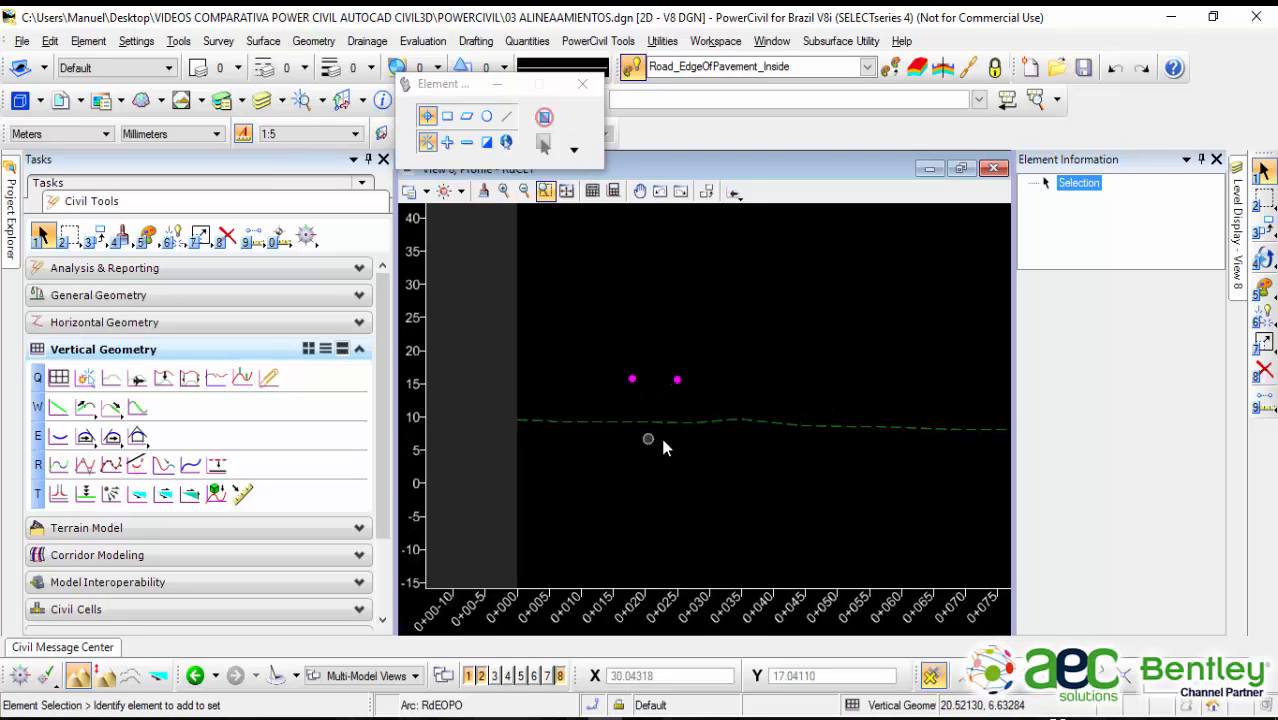
left_click(60, 410)
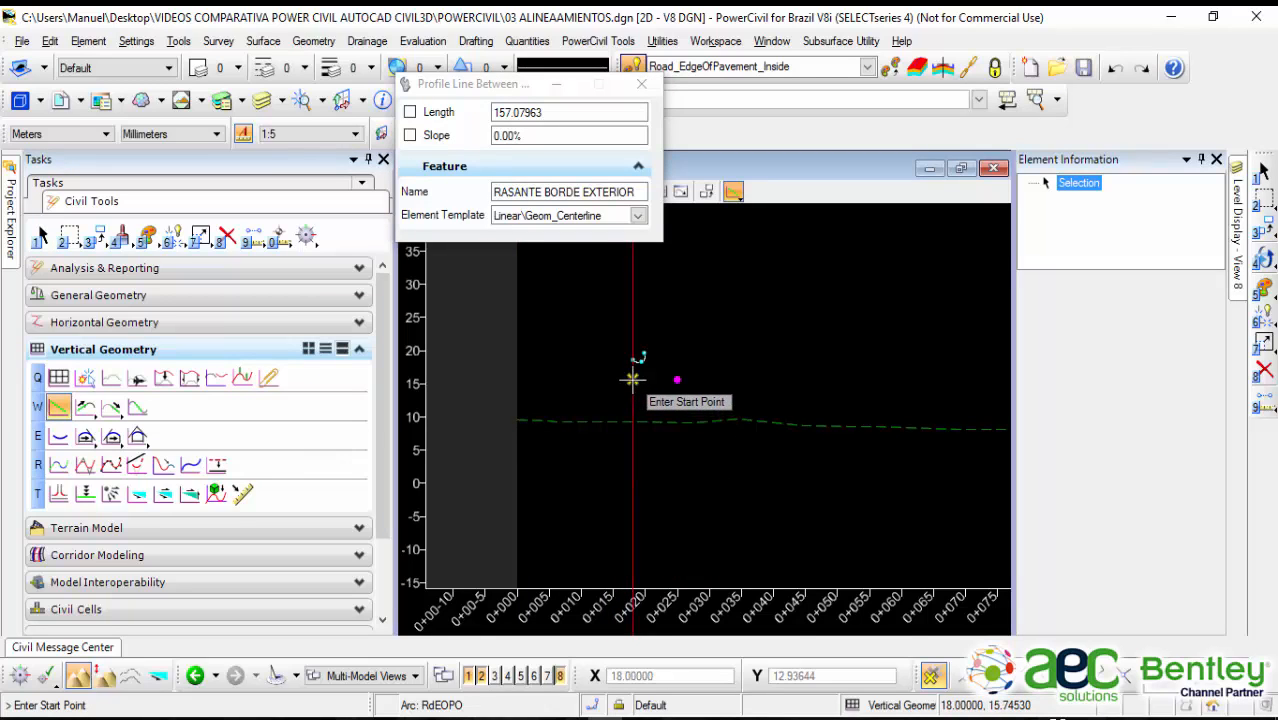
mouse_move(632, 379)
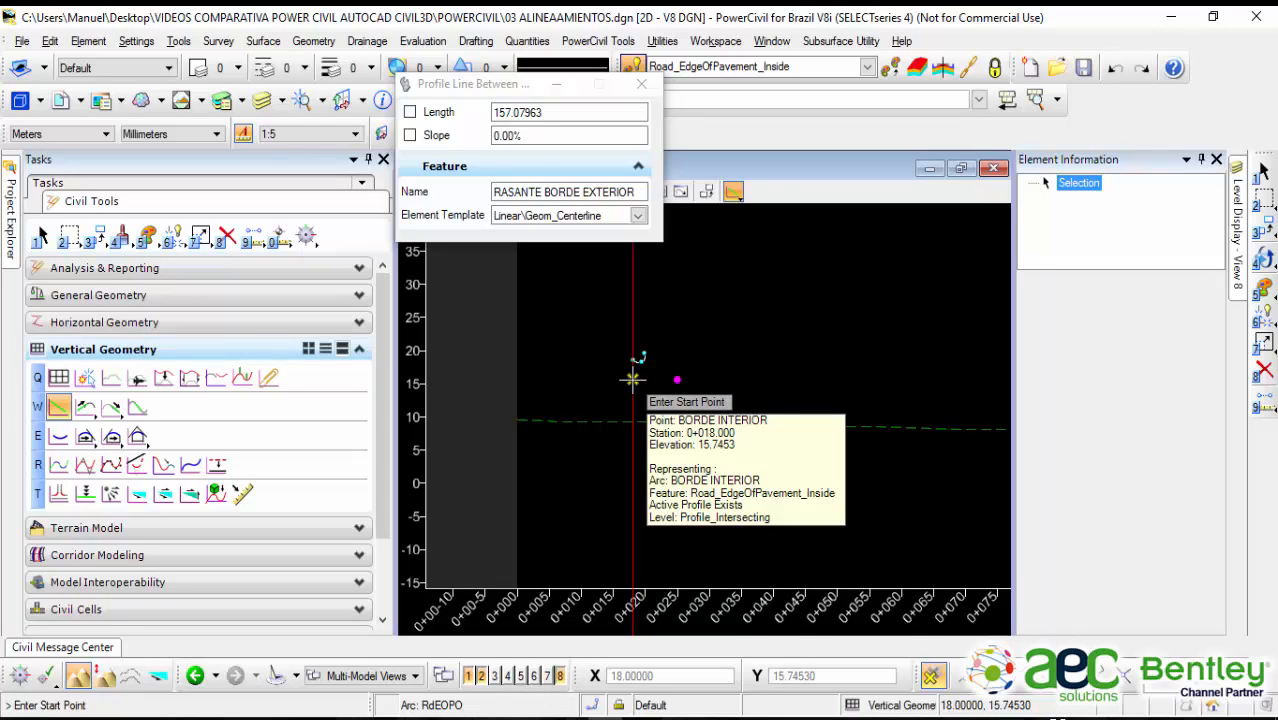
left_click(632, 379)
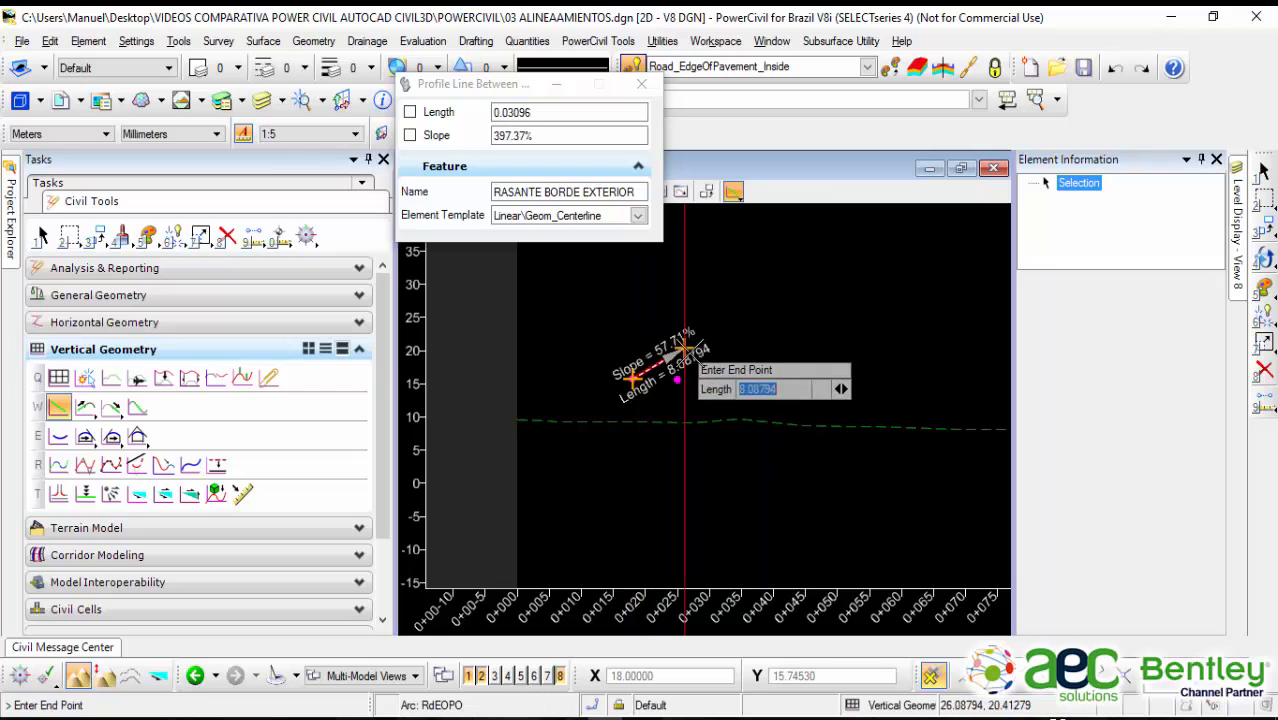
scroll(690, 410, "up", 2)
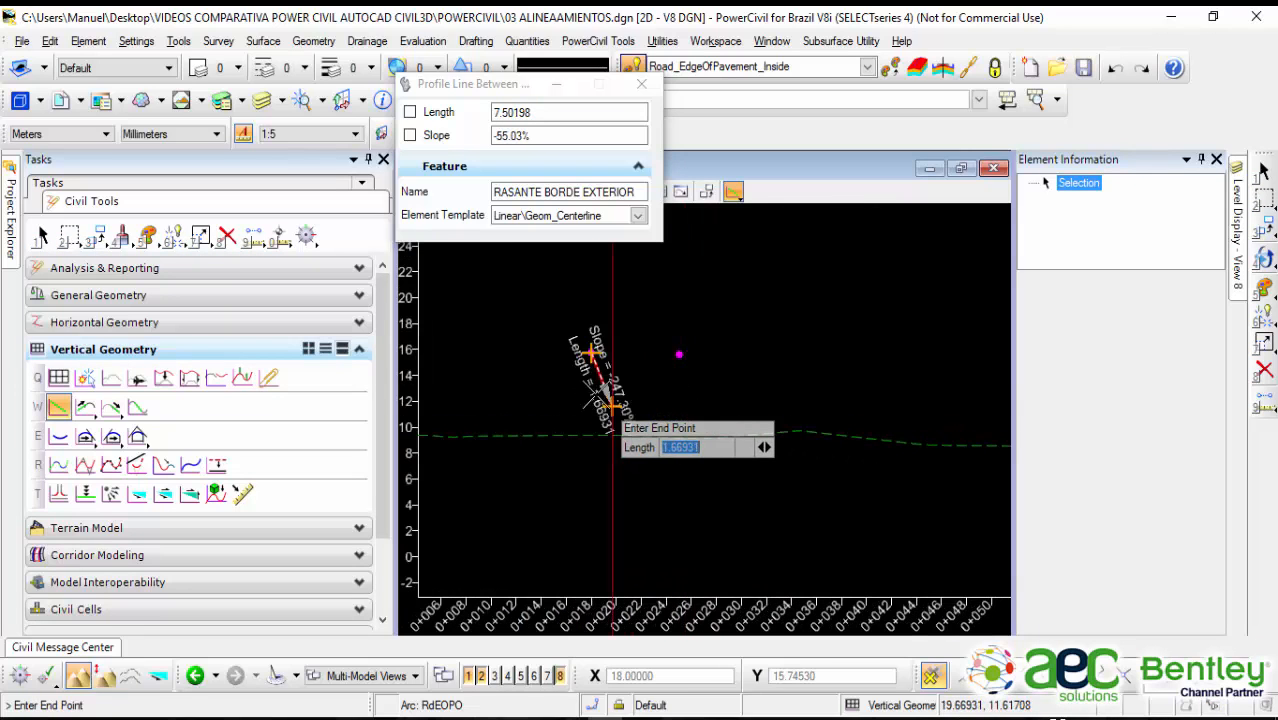
scroll(670, 365, "up", 2)
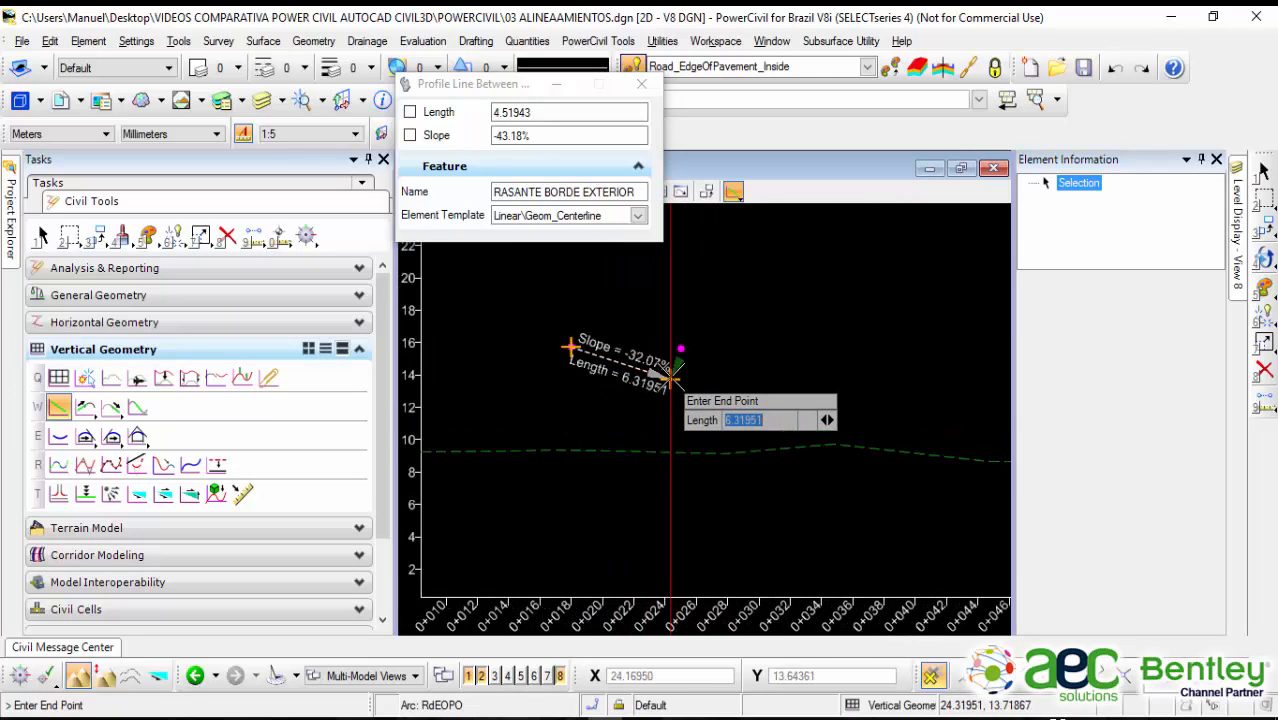
scroll(684, 342, "up", 2)
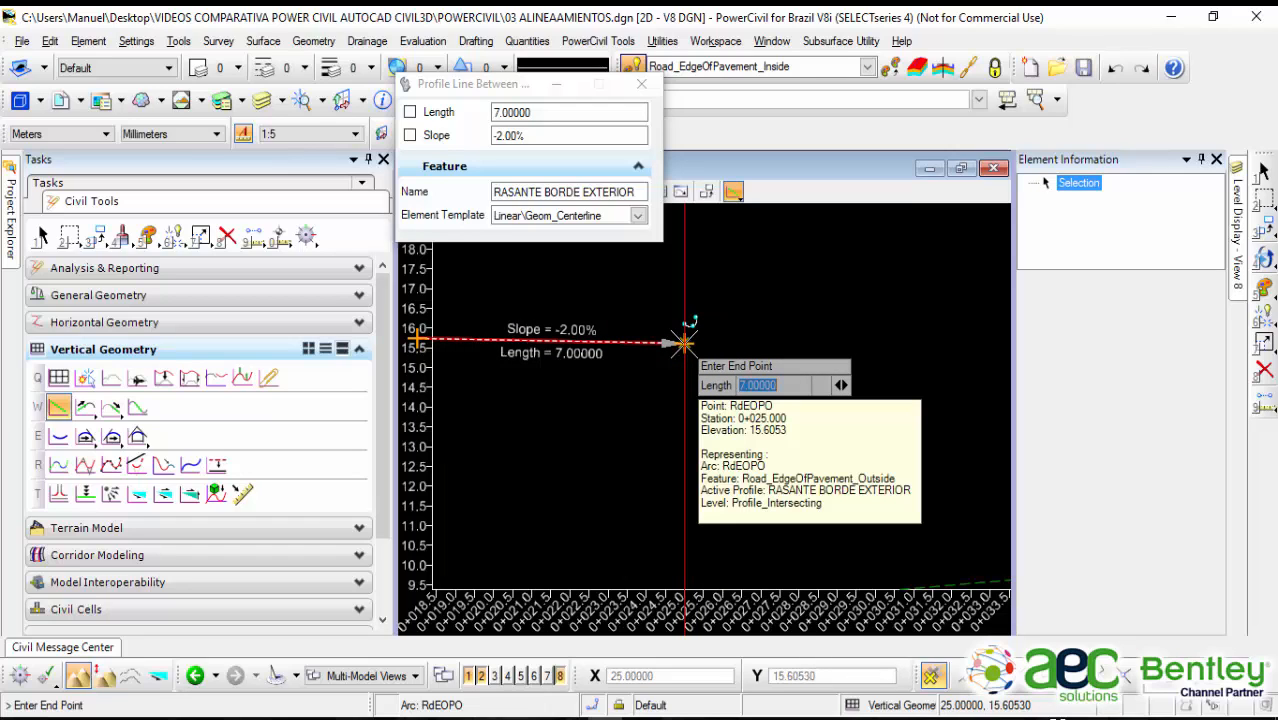
left_click(684, 342)
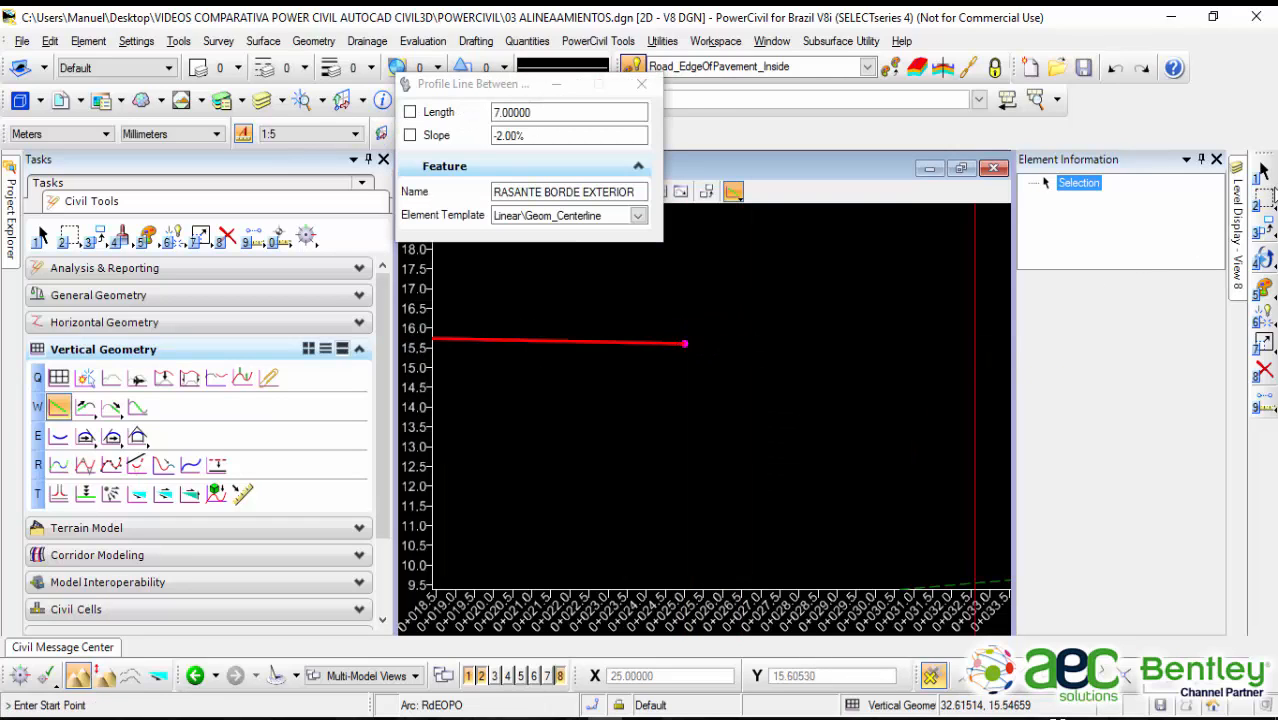
right_click(676, 352)
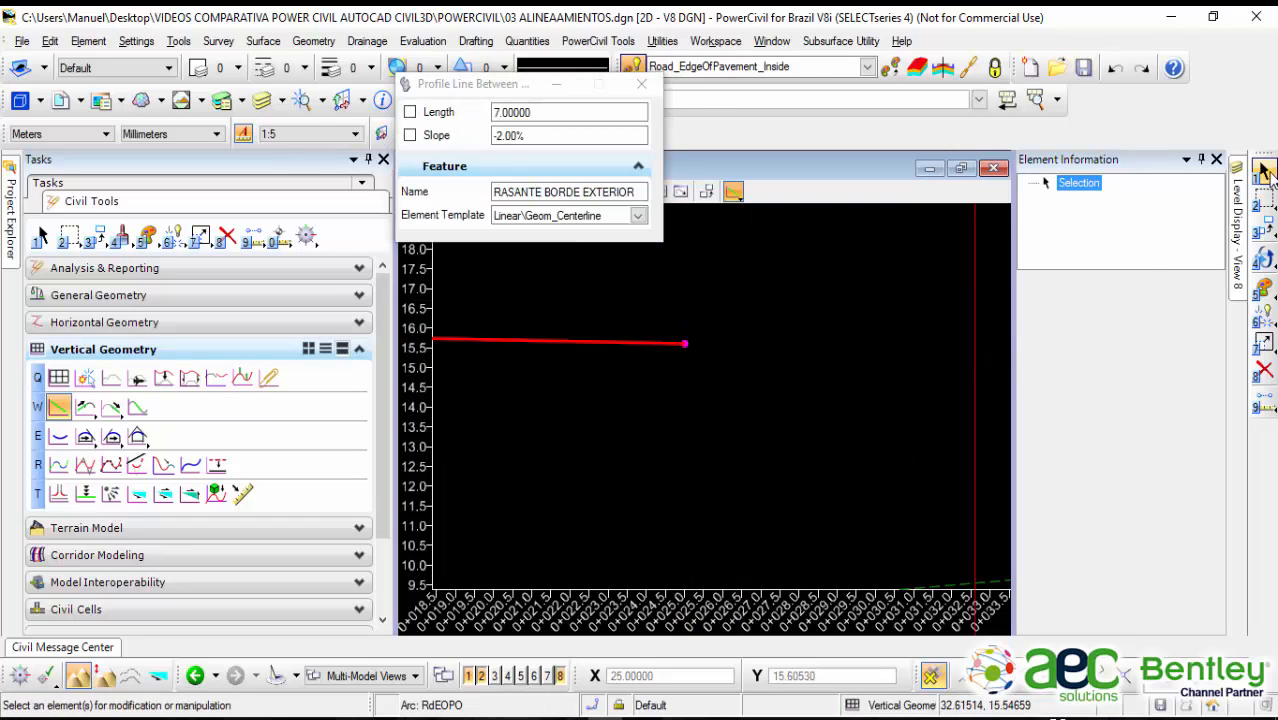
Step: Select the new profile line and review its geometry and geometry points in the element information, then clear the selection
left_click(620, 342)
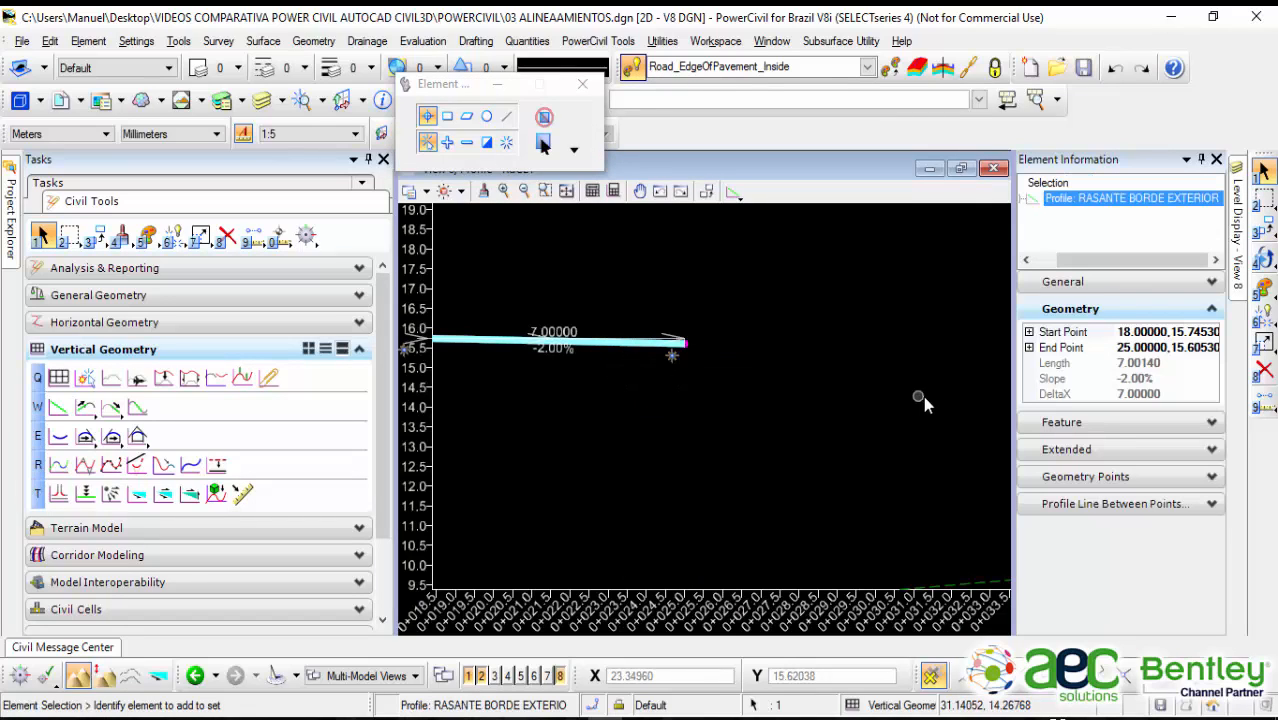
left_click(1140, 479)
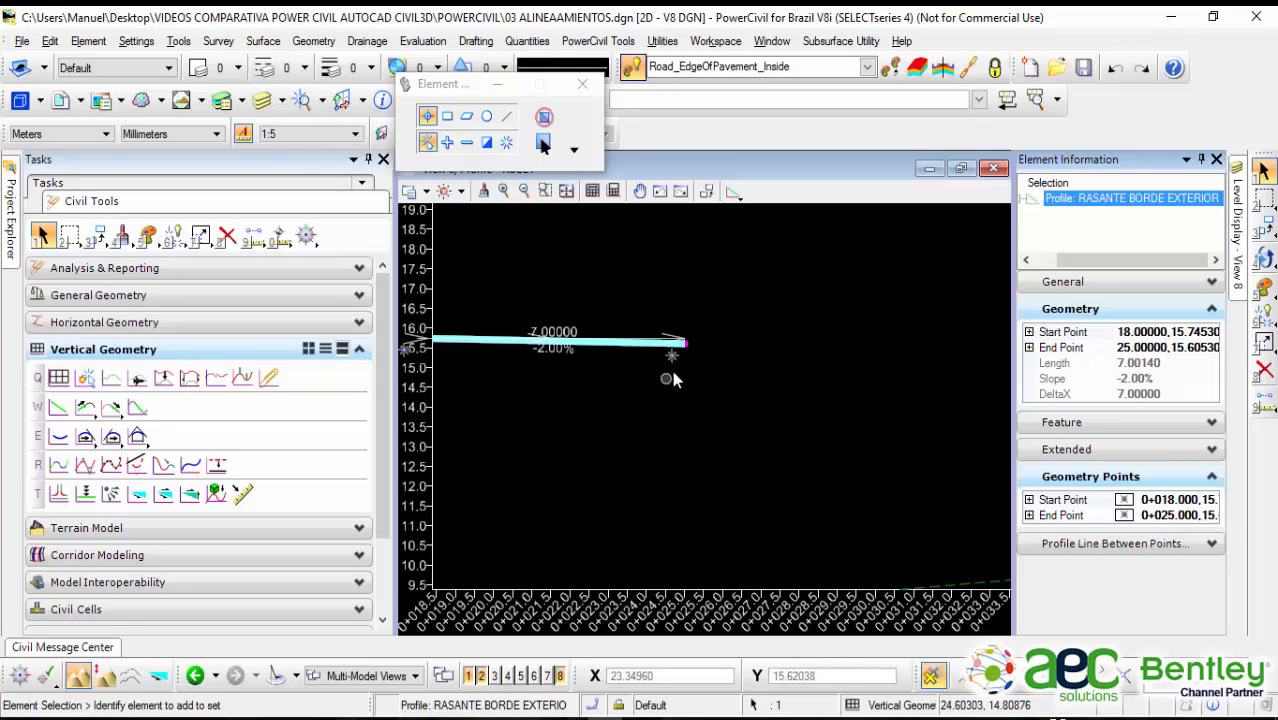
mouse_move(674, 358)
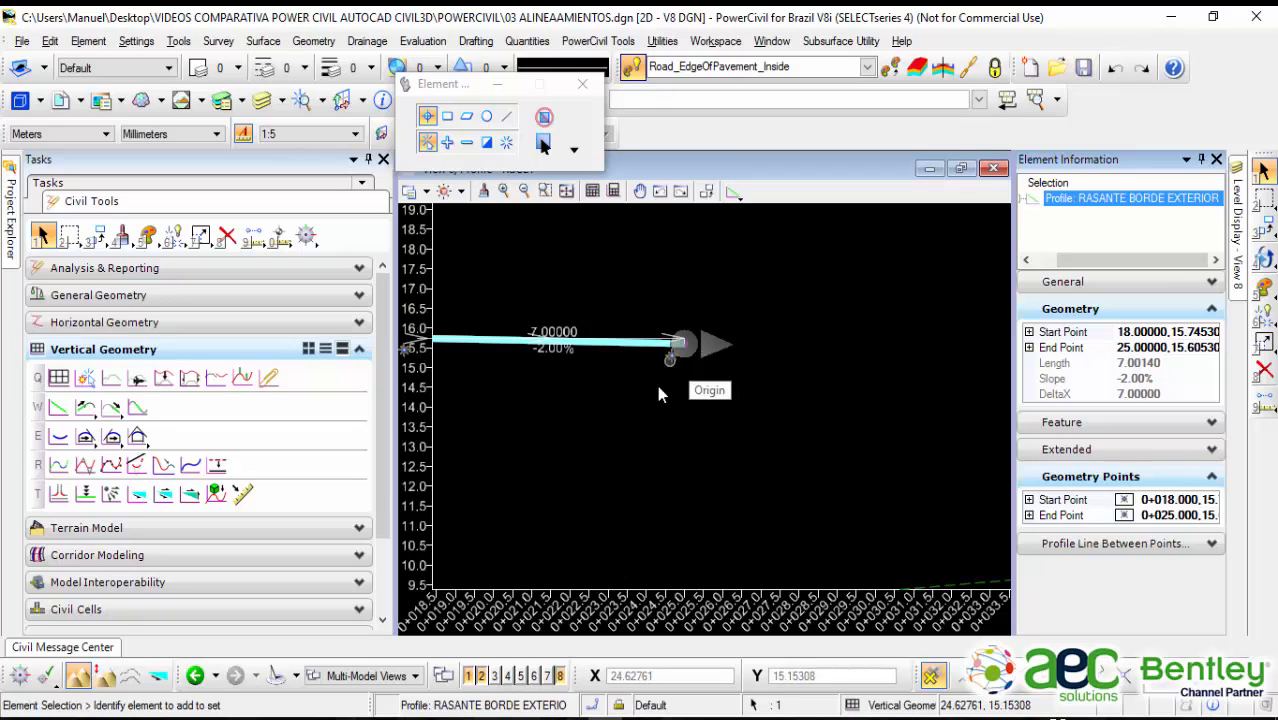
left_click(633, 424)
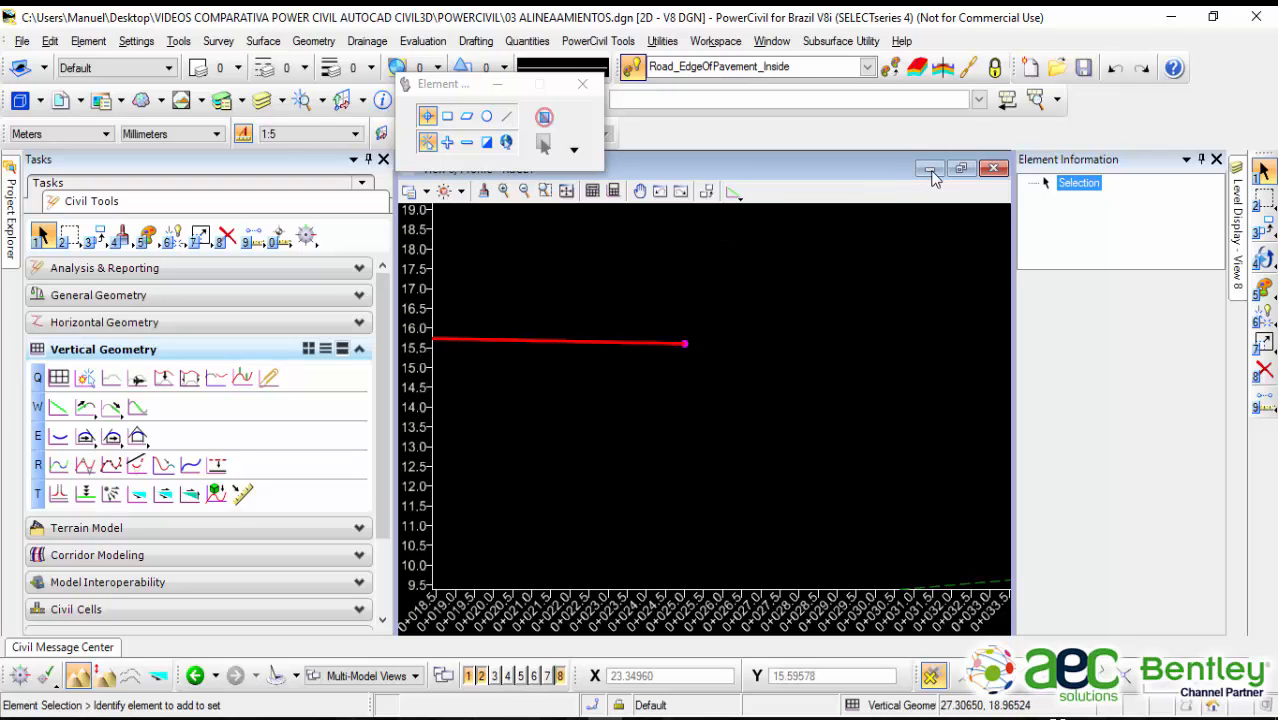
Step: Restore the RdCL1 profile view to a floating window and place it over the 3D view with the new grade line in sight
left_click(960, 168)
left_click_drag(900, 208, 786, 253)
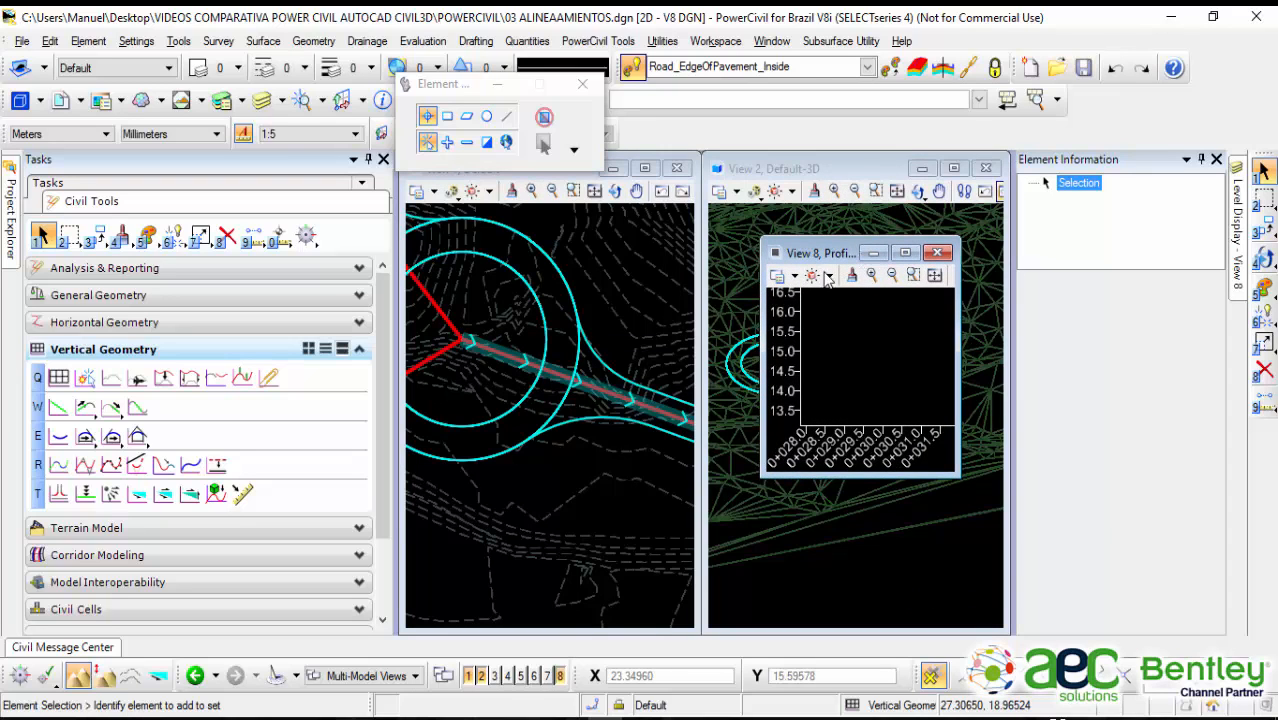
scroll(878, 370, "down", 1)
middle_click_drag(859, 381, 942, 382)
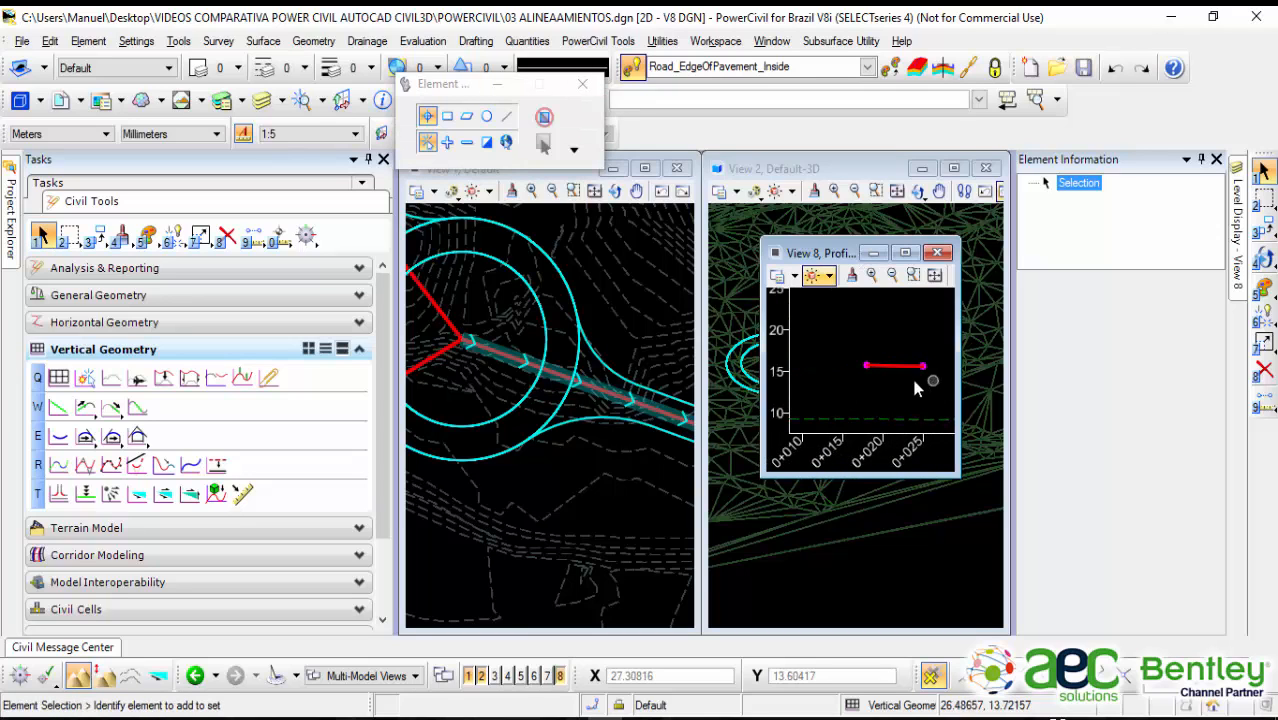
Step: Set the radius of the roundabout's outer edge circle to 20 in the plan view
left_click(552, 466)
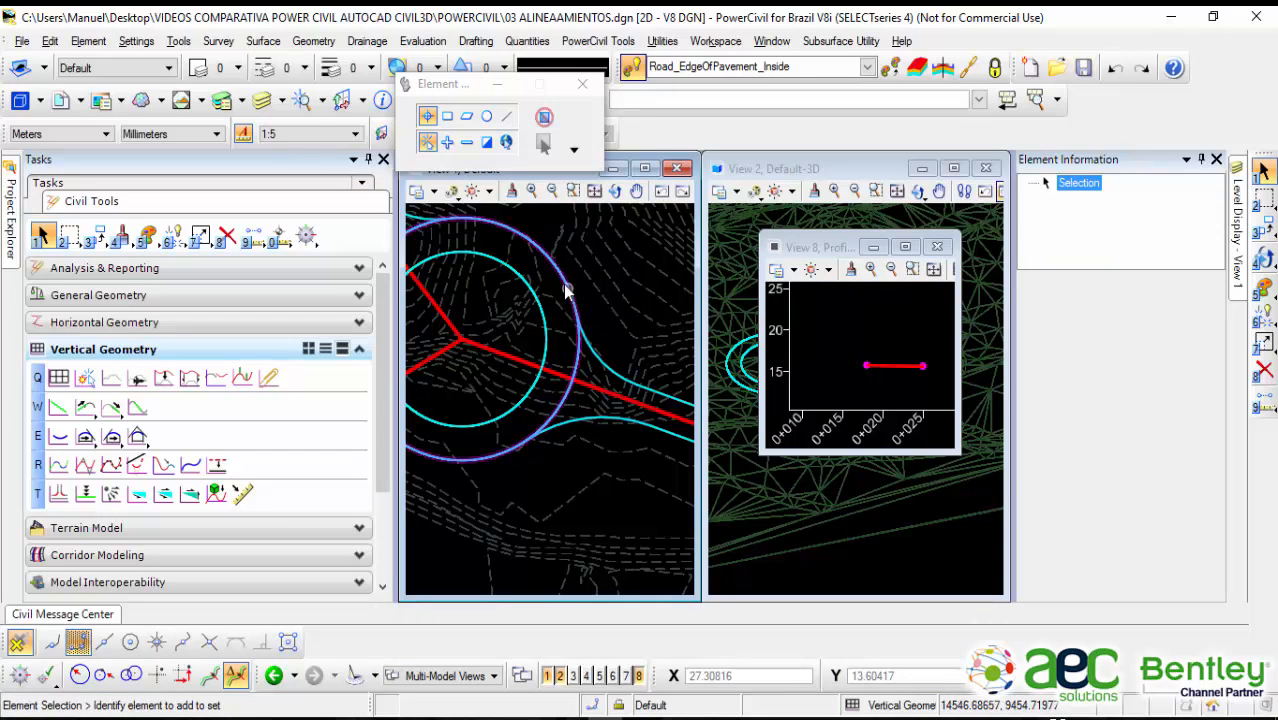
left_click(565, 290)
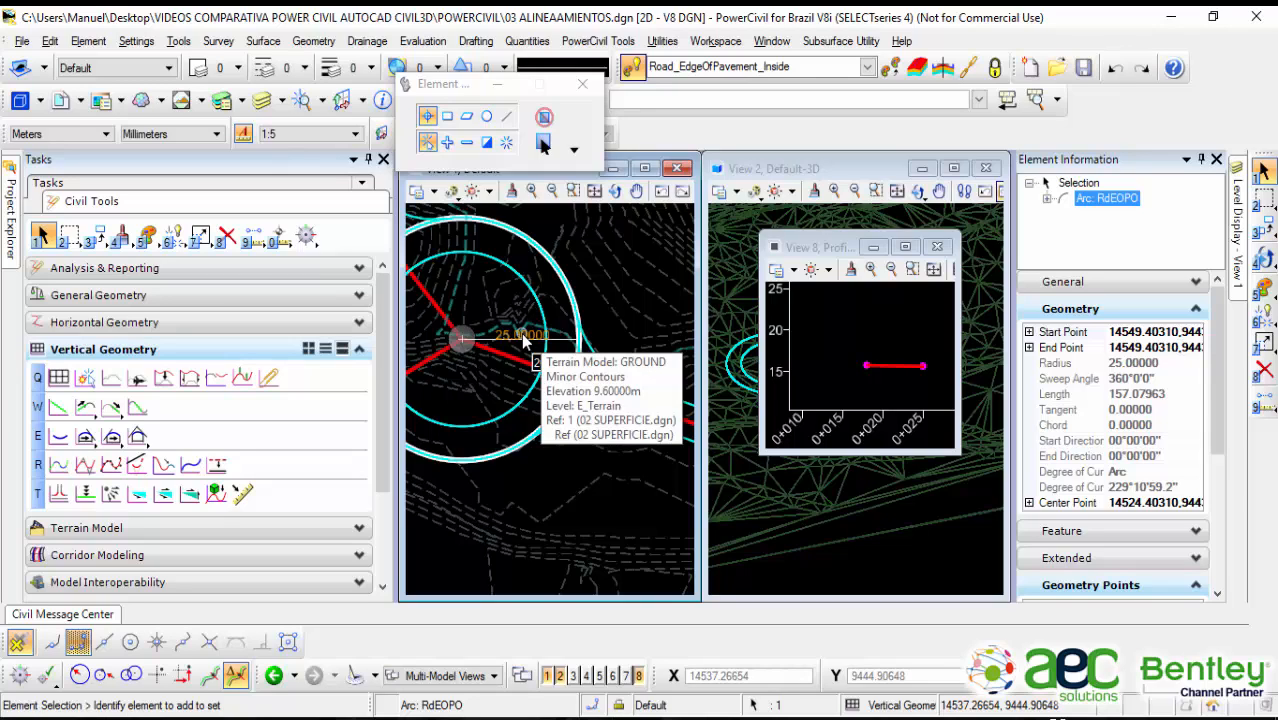
type("0")
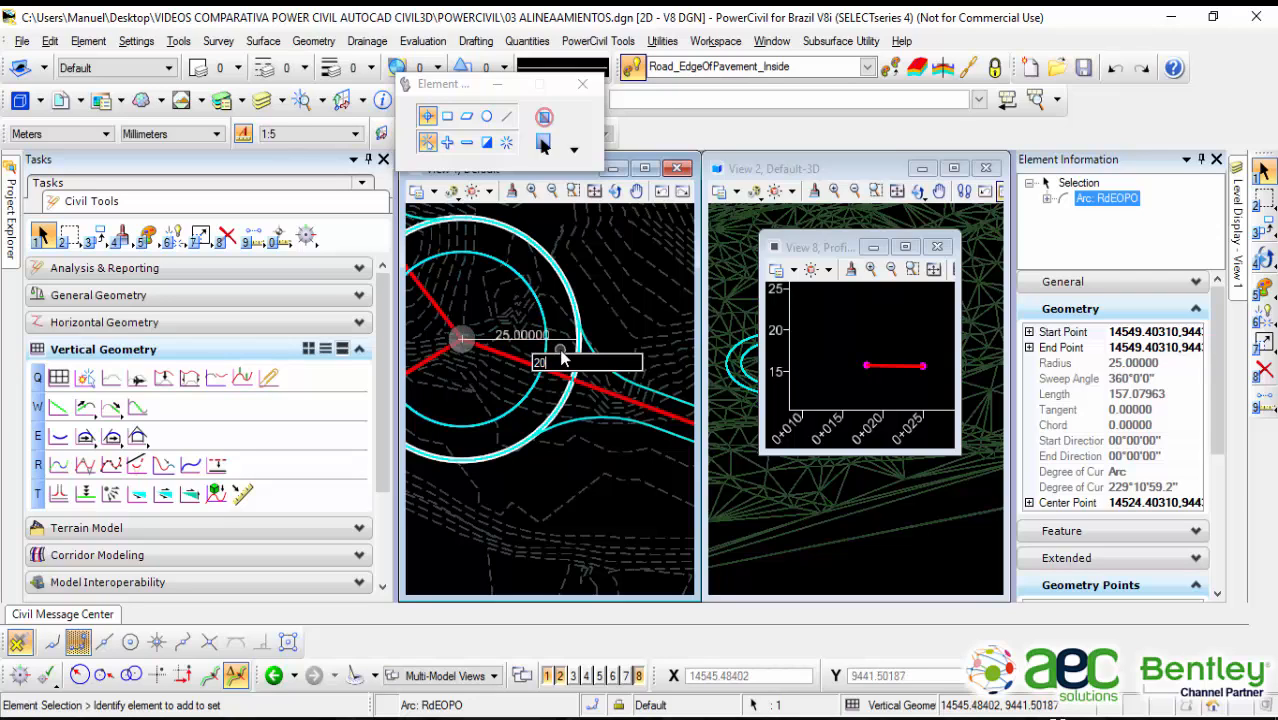
key("Return")
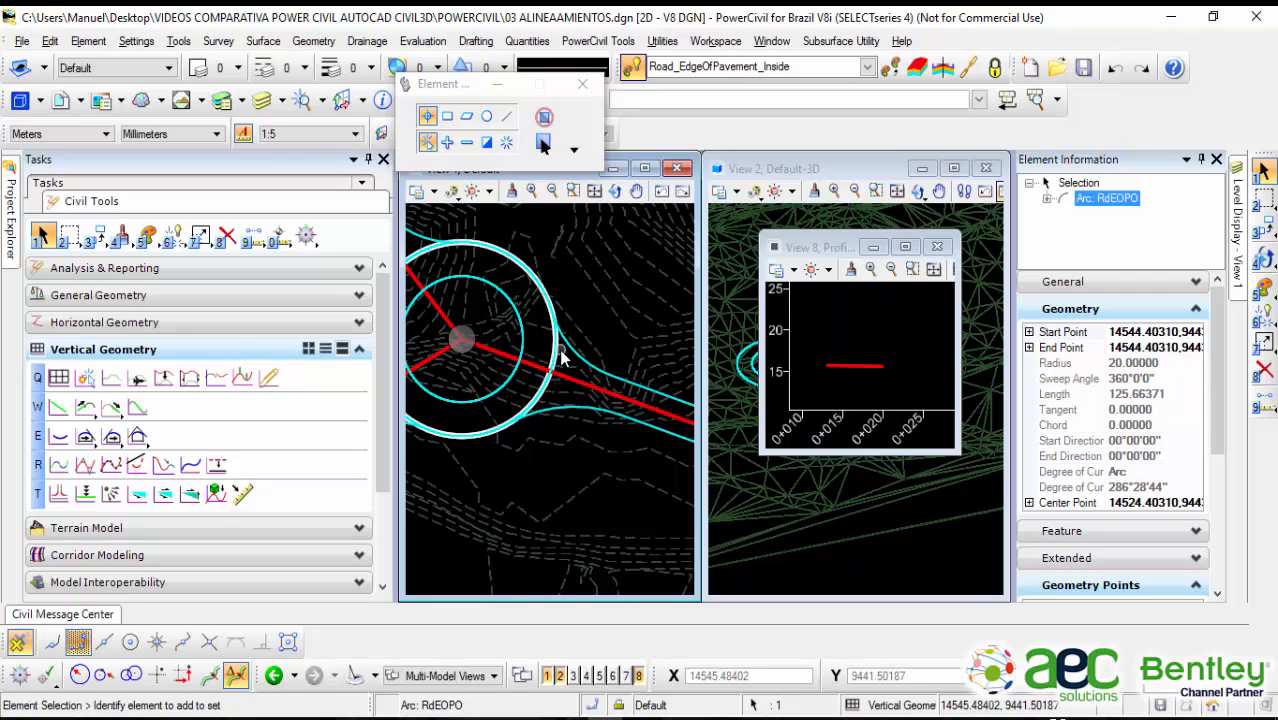
Step: Enlarge the RdCL1 profile view, select the grade line between the roundabout edges and review its updated geometry, then clear the selection
left_click(903, 247)
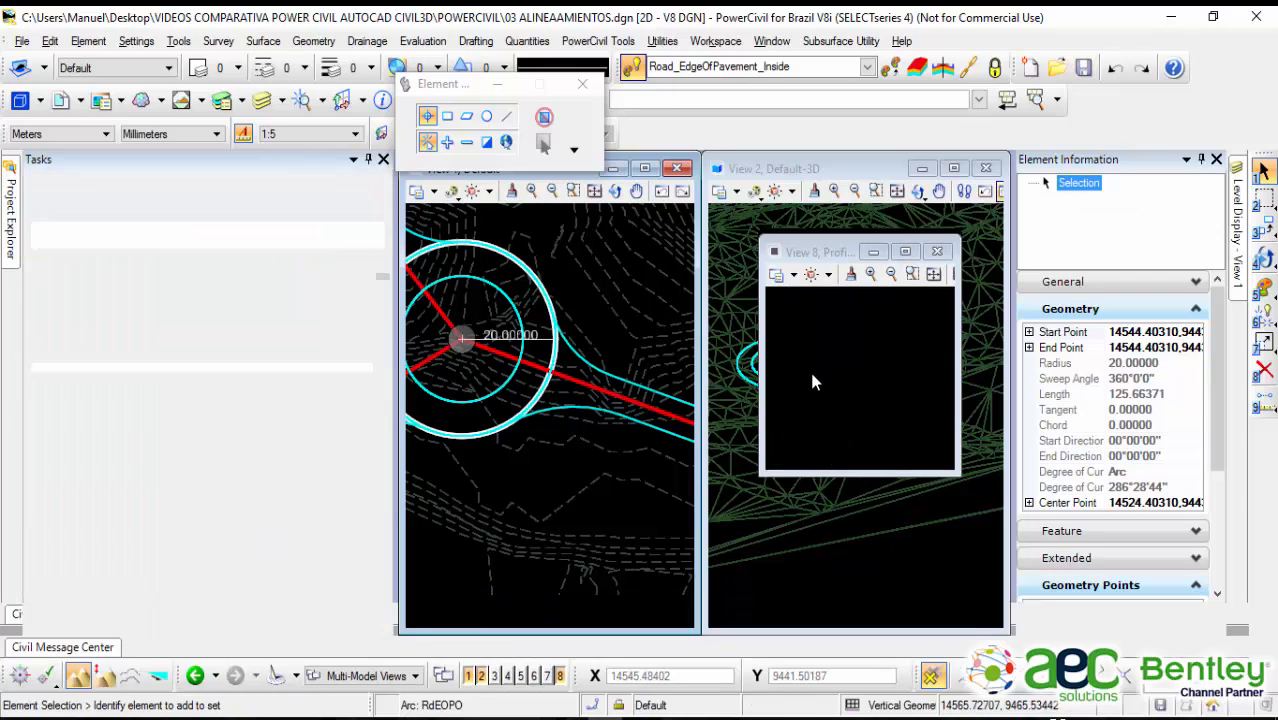
left_click(856, 345)
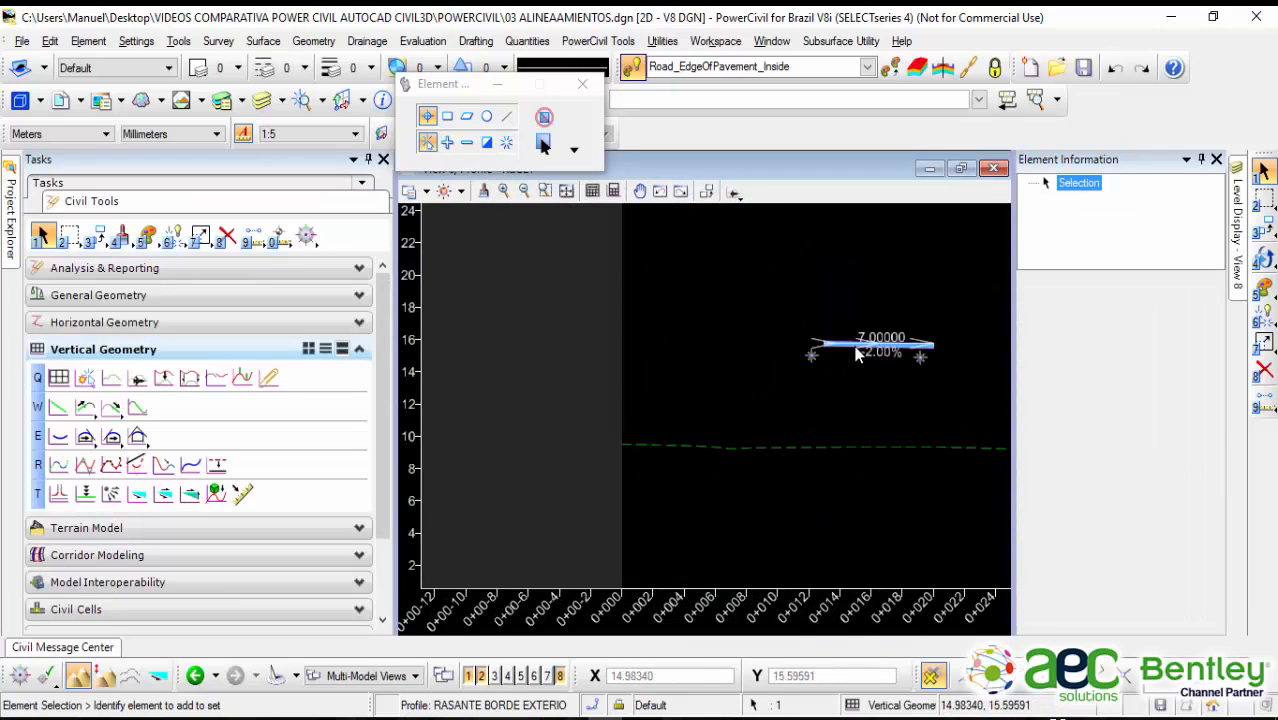
scroll(837, 366, "up", 3)
middle_click_drag(835, 364, 780, 395)
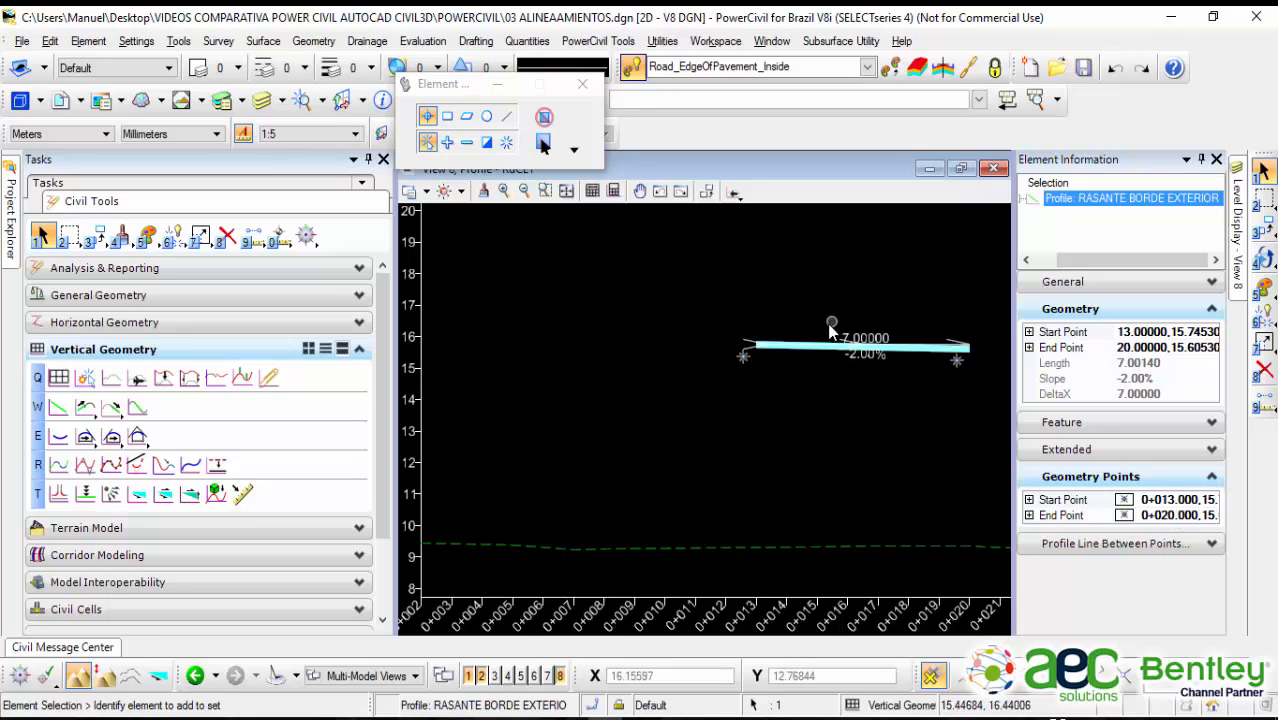
scroll(855, 338, "up", 4)
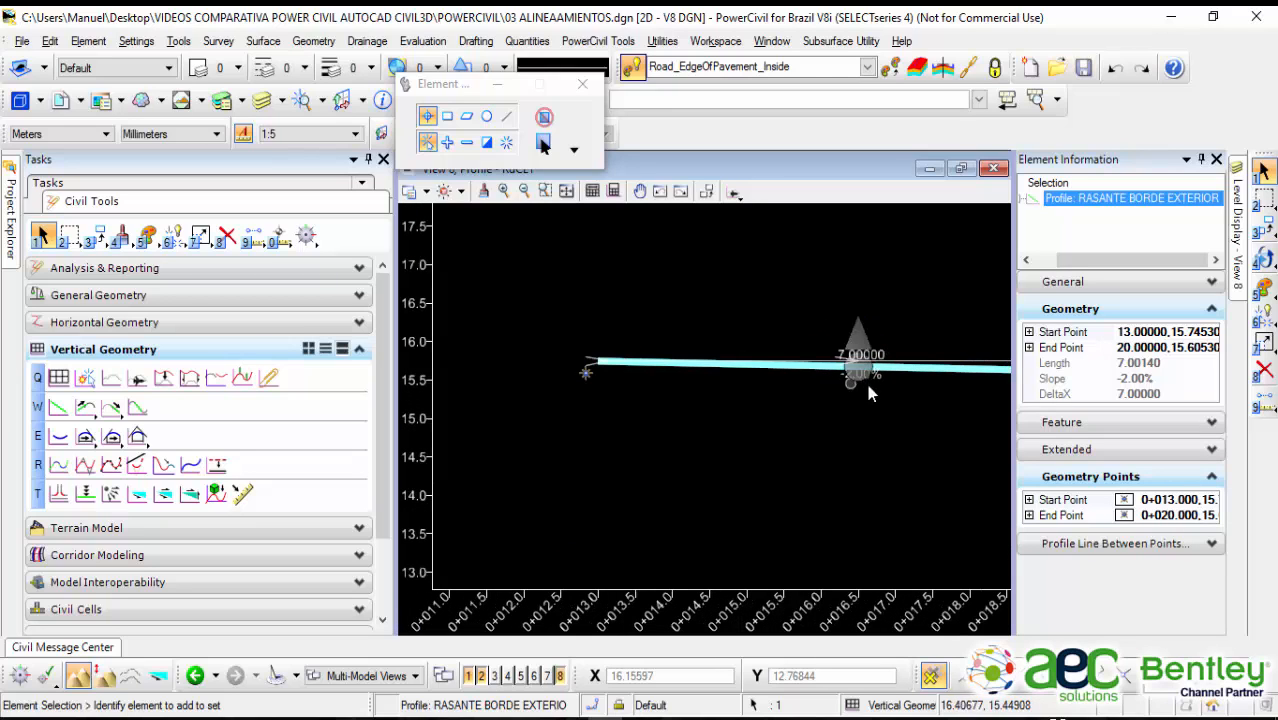
left_click(863, 433)
scroll(862, 434, "down", 2)
scroll(862, 434, "down", 2)
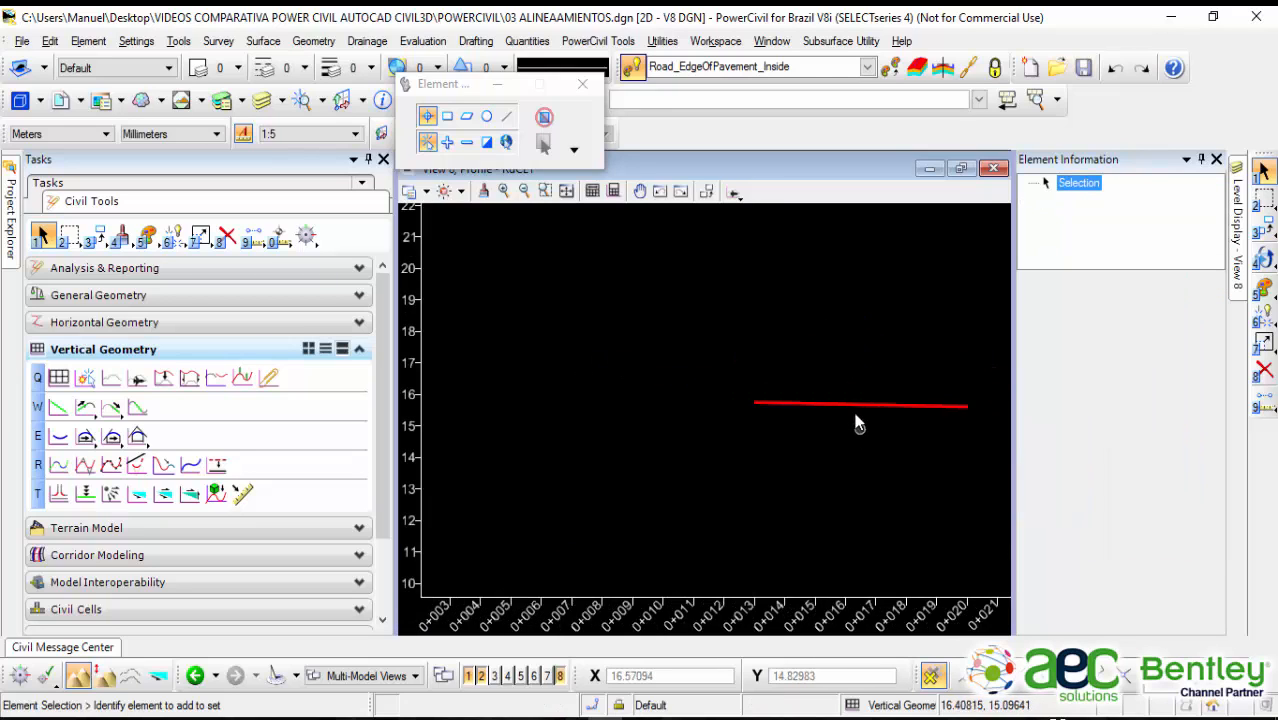
Step: Reselect the short grade line and check the station and elevation labels at its start point, then deselect it
scroll(799, 419, "down", 4)
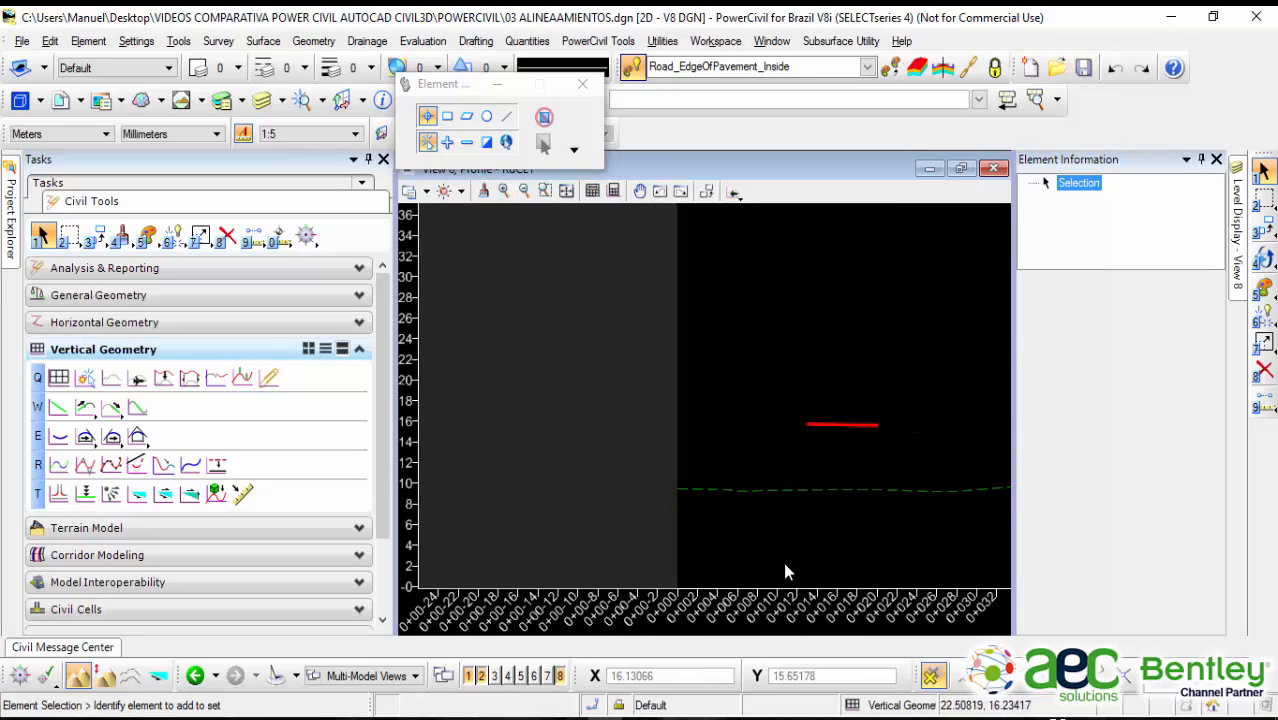
scroll(829, 444, "up", 2)
scroll(831, 447, "down", 2)
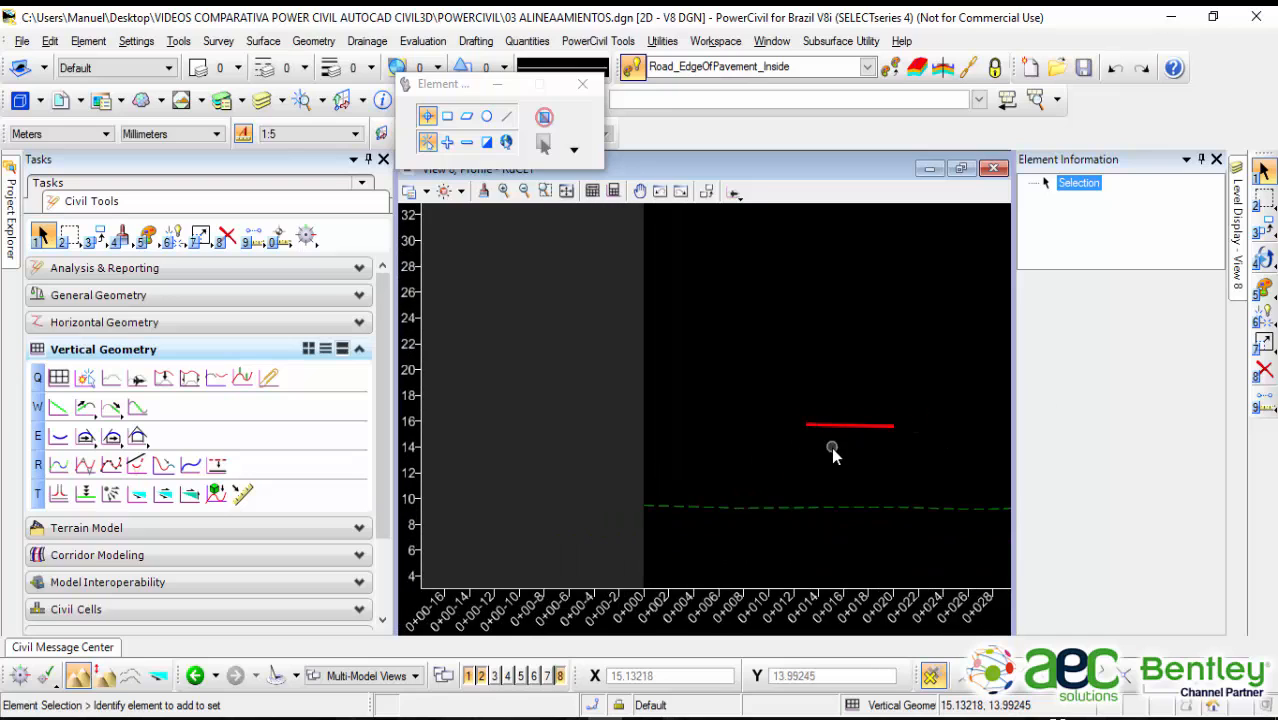
scroll(840, 430, "down", 2)
middle_click_drag(897, 343, 834, 320)
key("Escape")
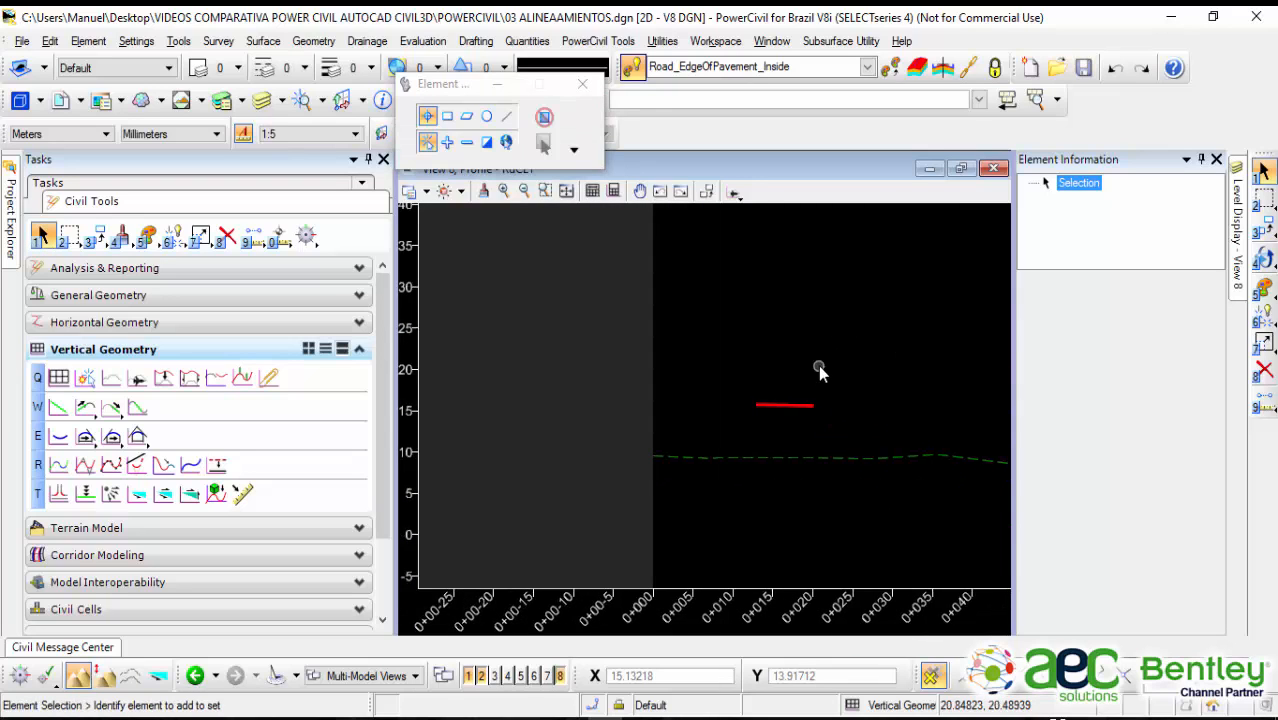
scroll(830, 350, "up", 1)
left_click(784, 418)
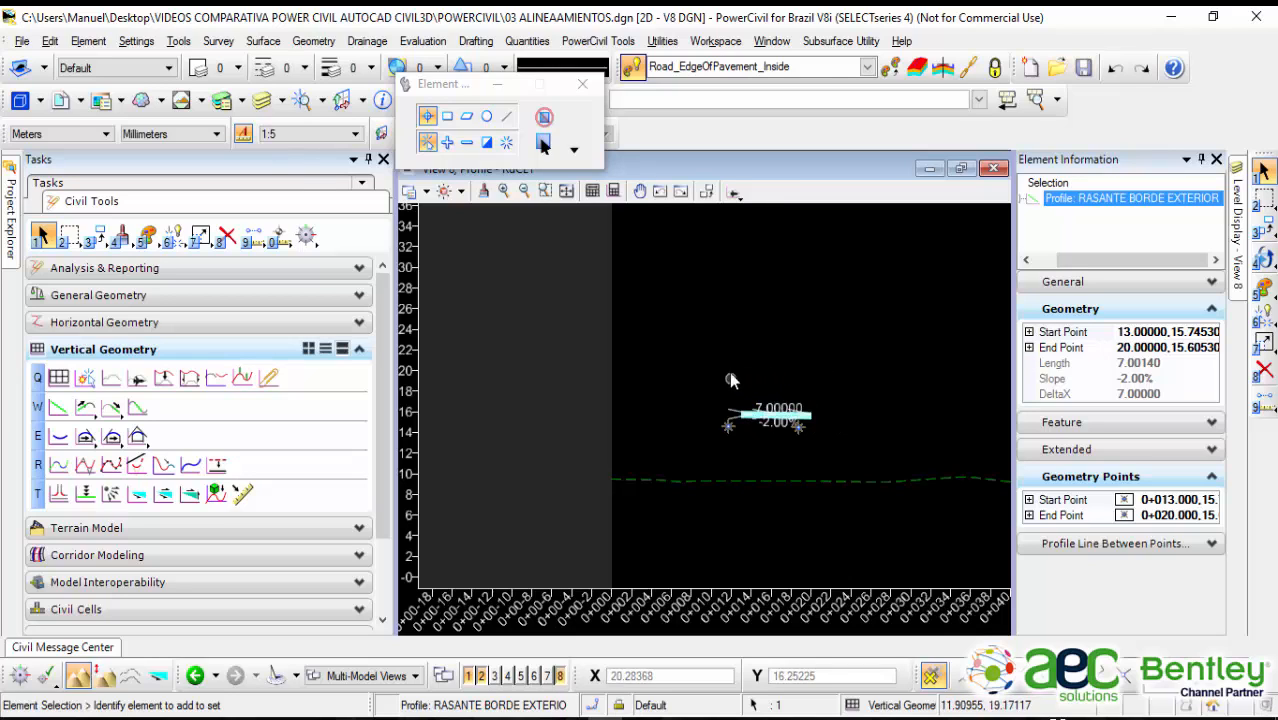
scroll(746, 362, "up", 2)
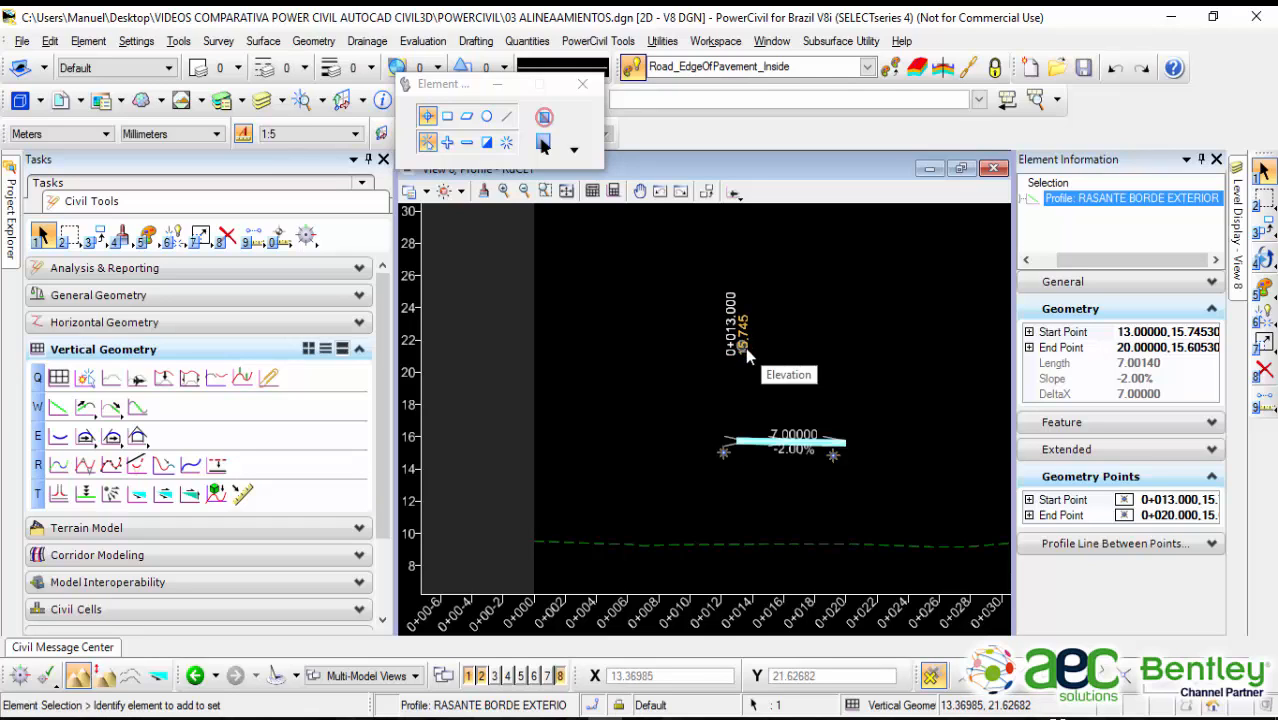
left_click(810, 334)
Step: Examine the full RdCL1 profile beyond the short grade line and inspect that line's end, leaving it deselected
scroll(859, 342, "down", 1)
middle_click_drag(859, 342, 734, 297)
scroll(763, 325, "down", 3)
scroll(771, 319, "up", 2)
scroll(789, 350, "down", 3)
scroll(776, 326, "up", 1)
scroll(776, 326, "down", 2)
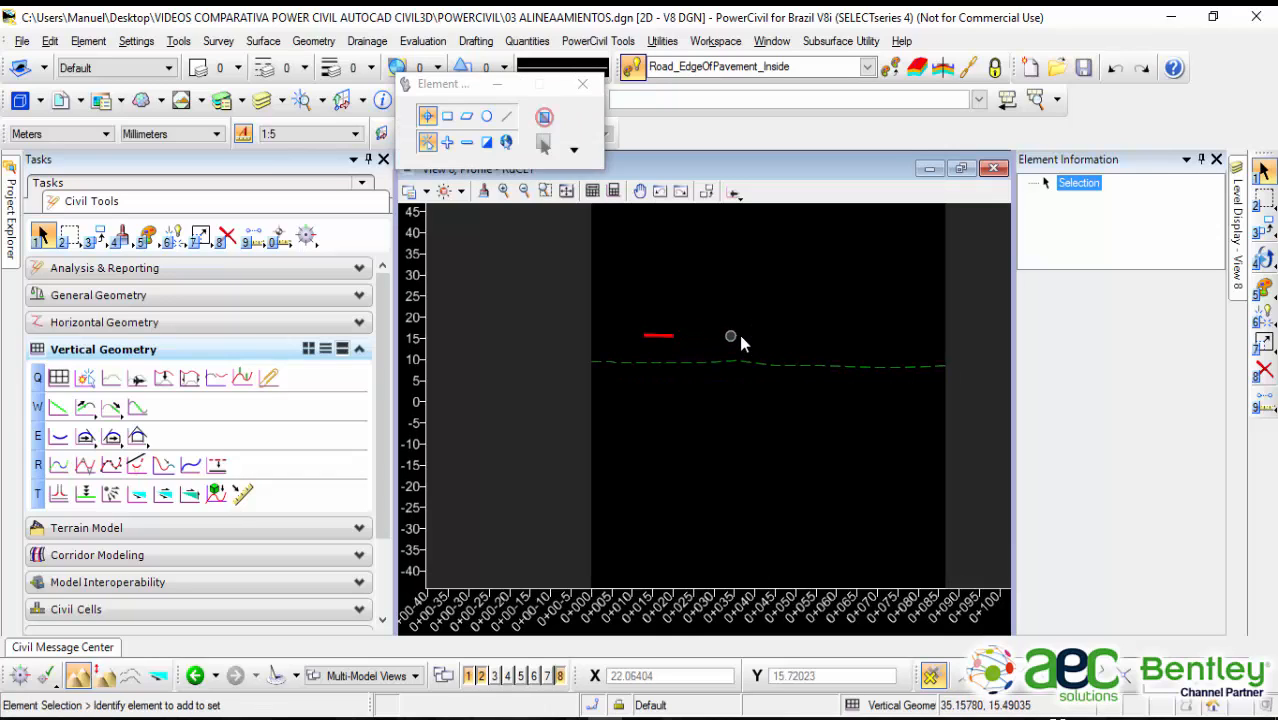
scroll(664, 336, "up", 3)
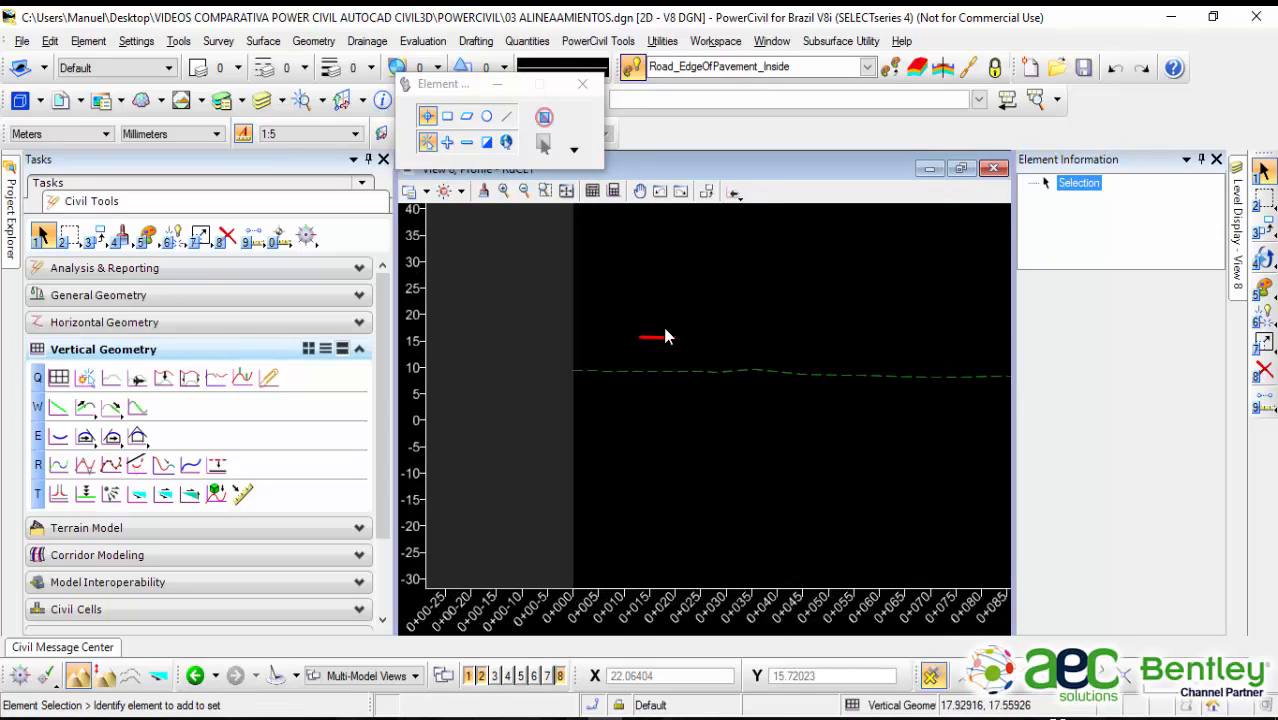
left_click(664, 344)
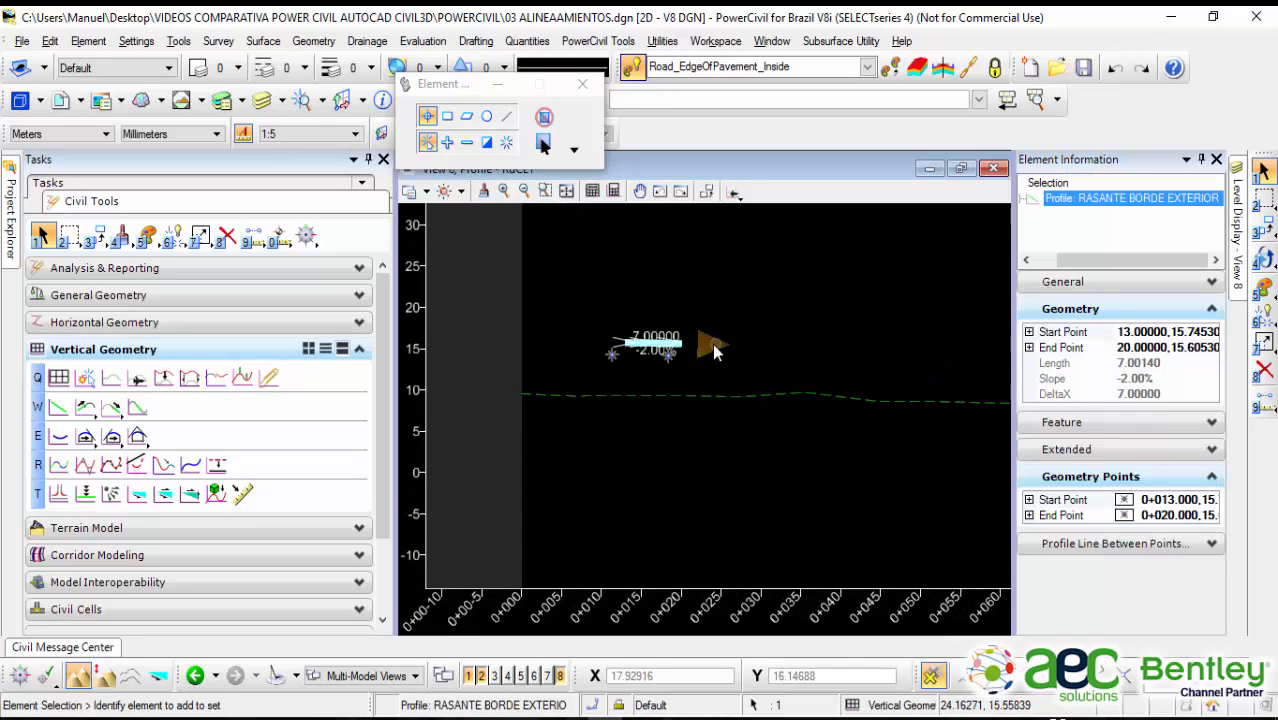
scroll(680, 361, "up", 3)
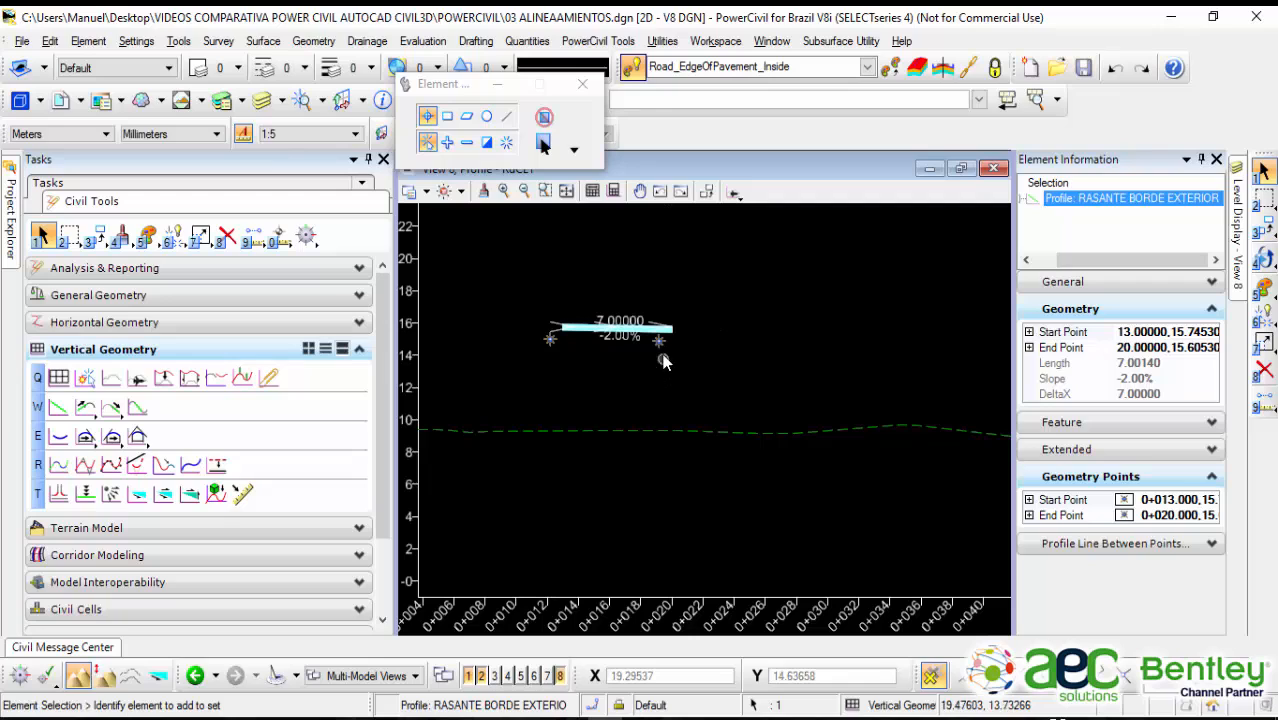
left_click(664, 380)
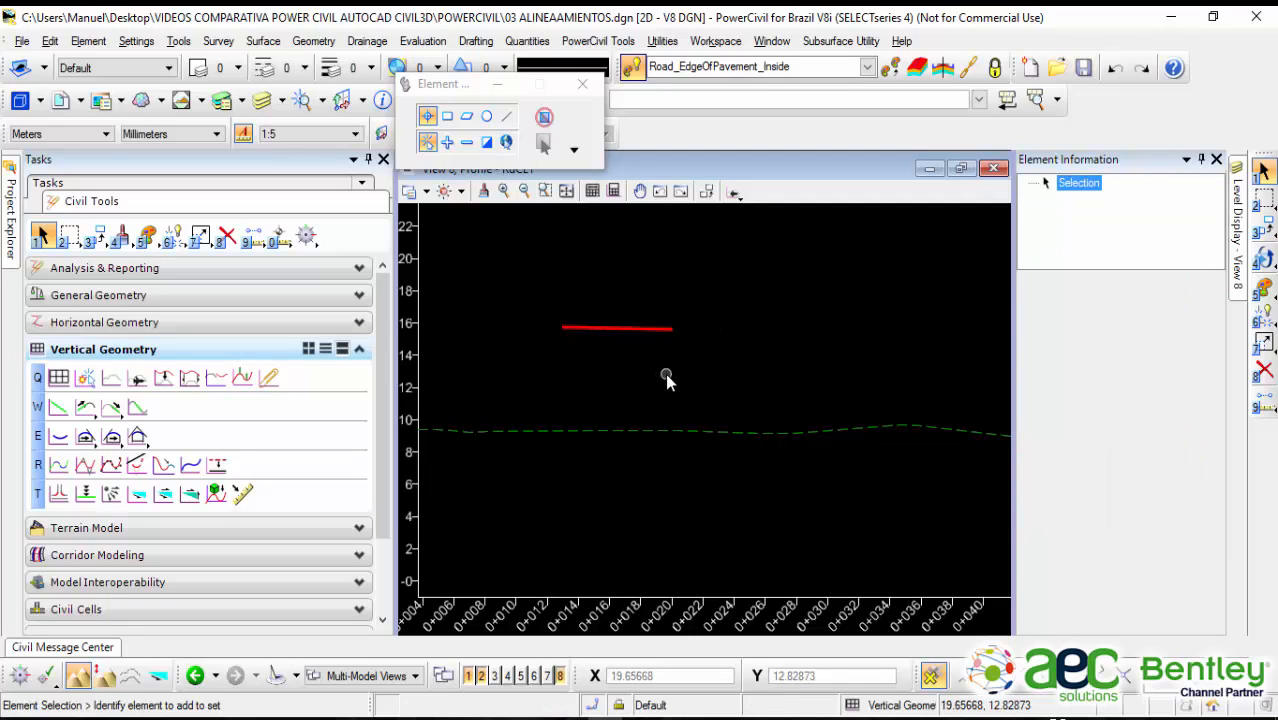
Step: Draw a Profile Line Between Points from the short grade line's outer end to the end of RdCL1, with the slope locked at -2%
left_click(59, 408)
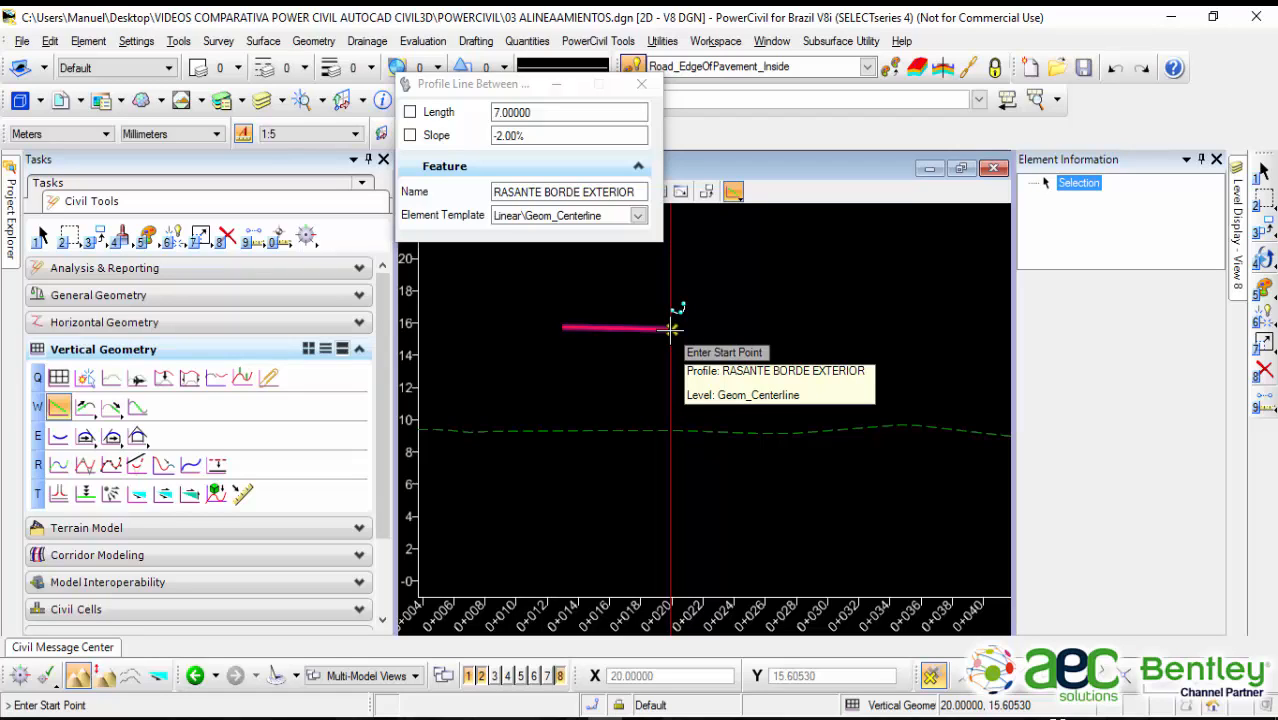
left_click(670, 328)
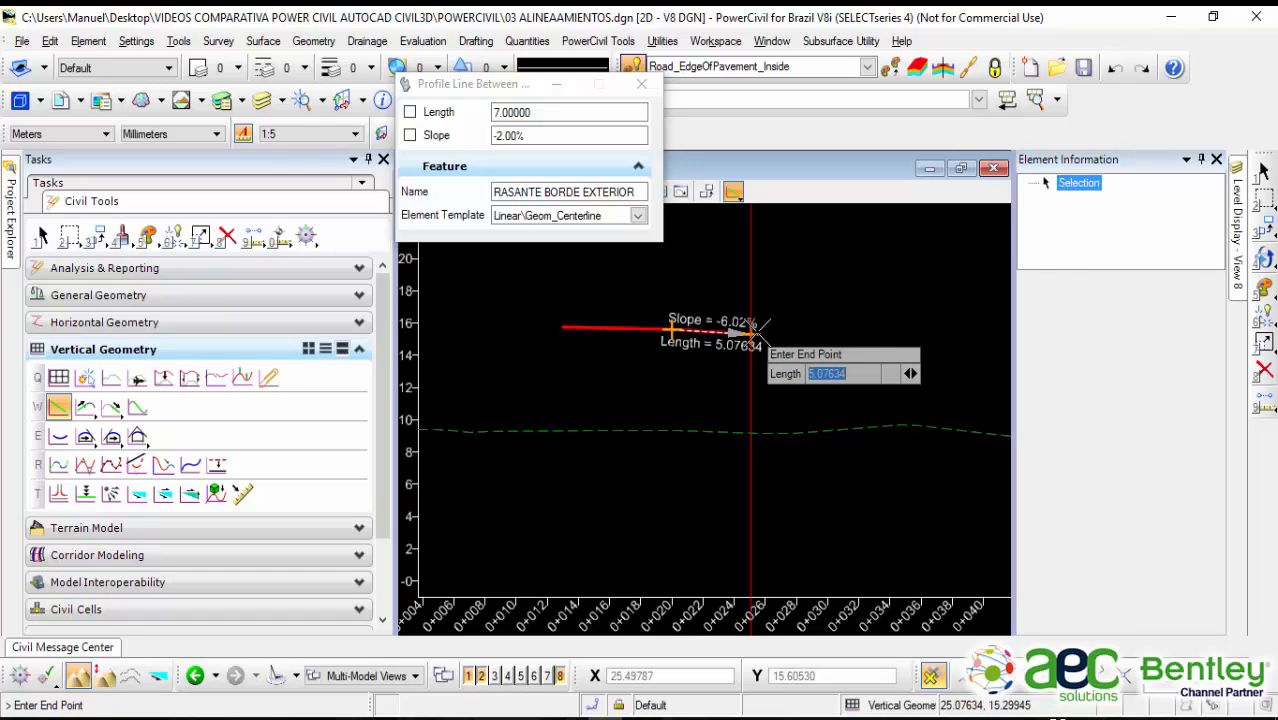
key("Tab")
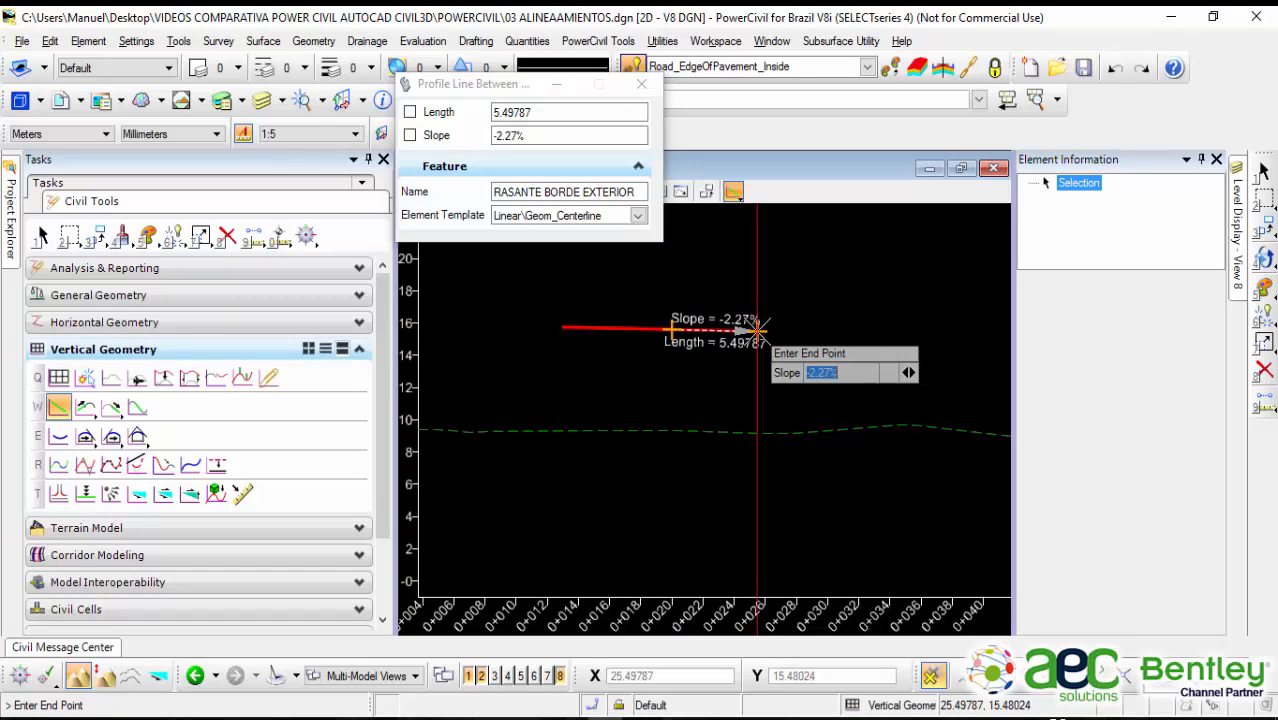
type("-2")
key("Return")
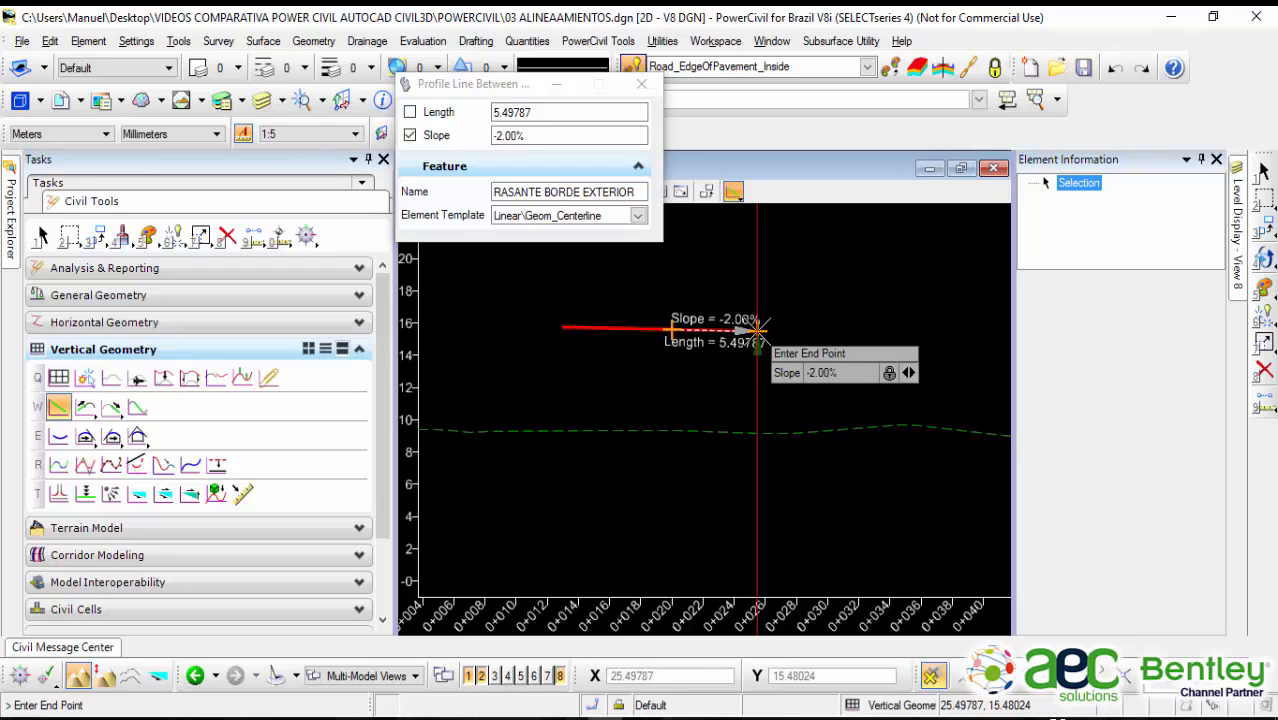
scroll(780, 370, "down", 6)
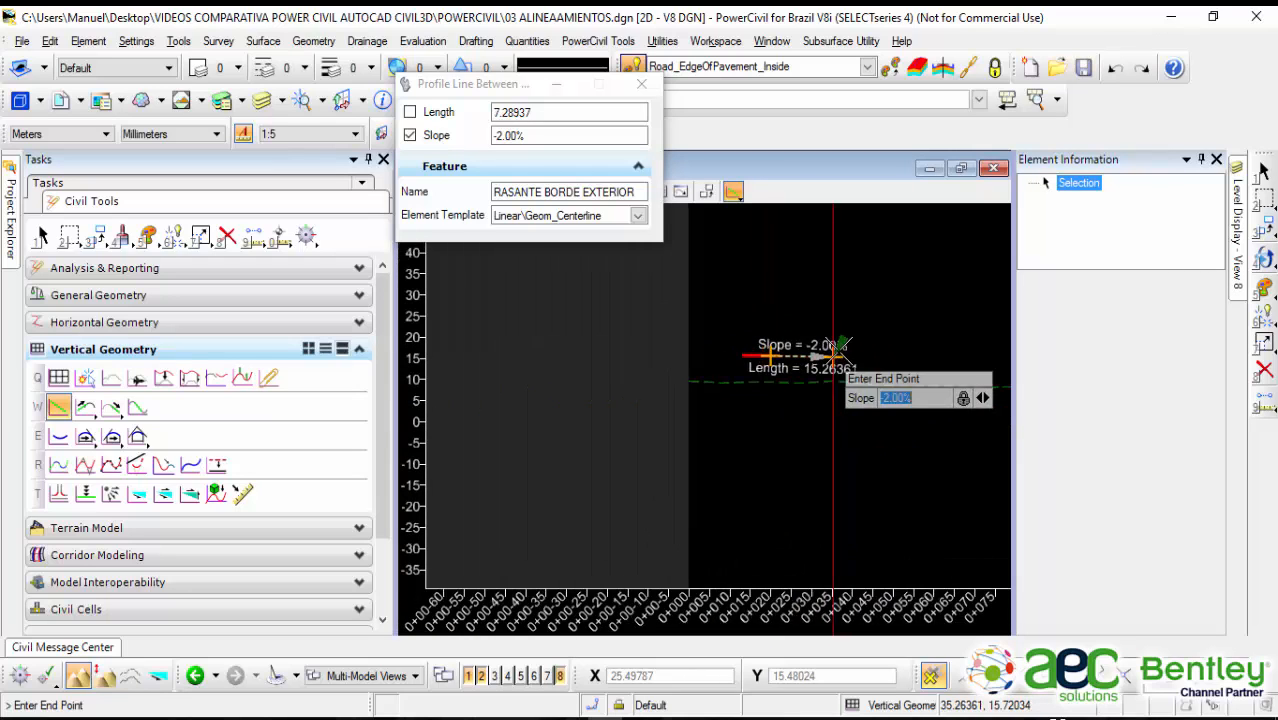
middle_click_drag(832, 354, 672, 350)
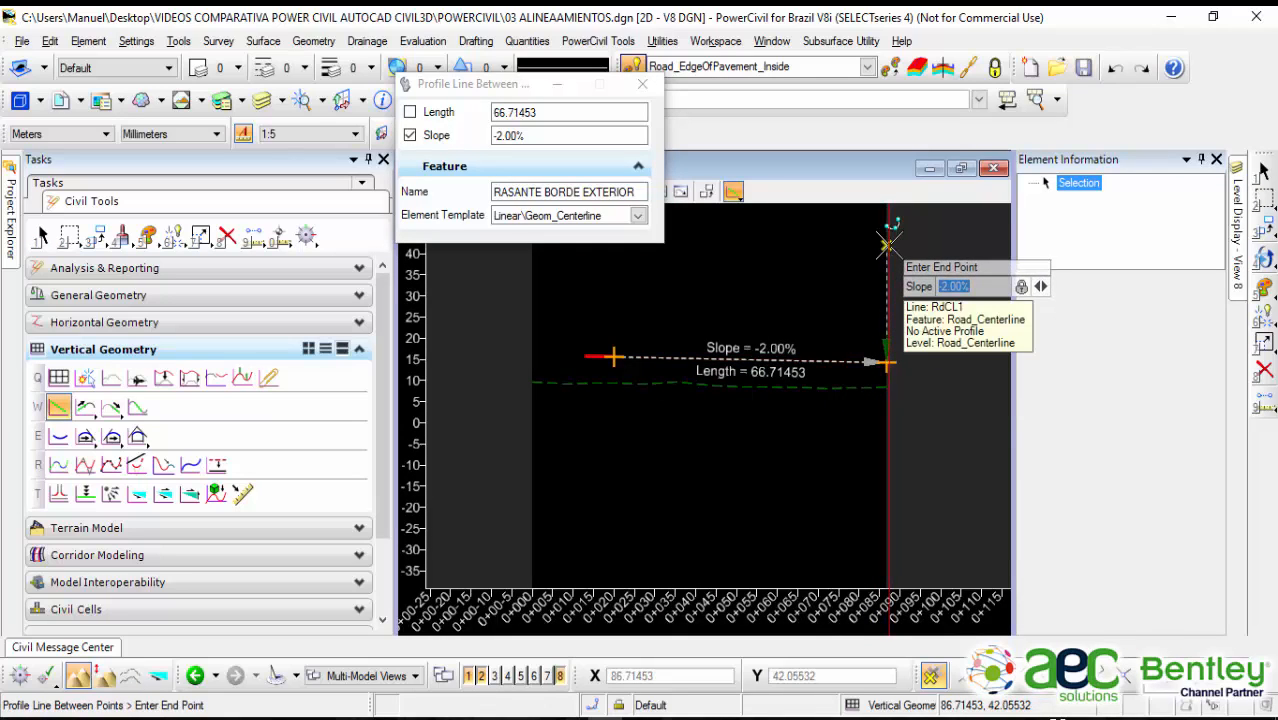
left_click(890, 246)
left_click(1262, 172)
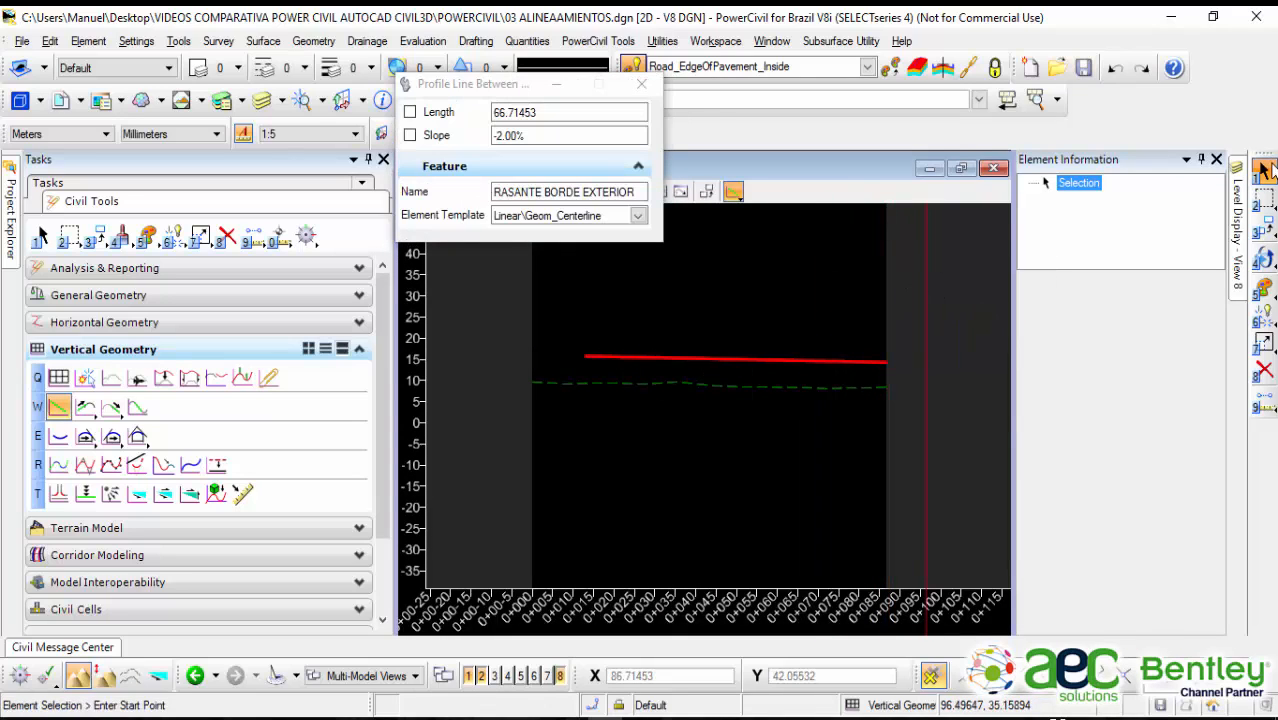
Step: Select the new long grade line and review its geometry and its snaps at both ends, then clear the selection
left_click(807, 361)
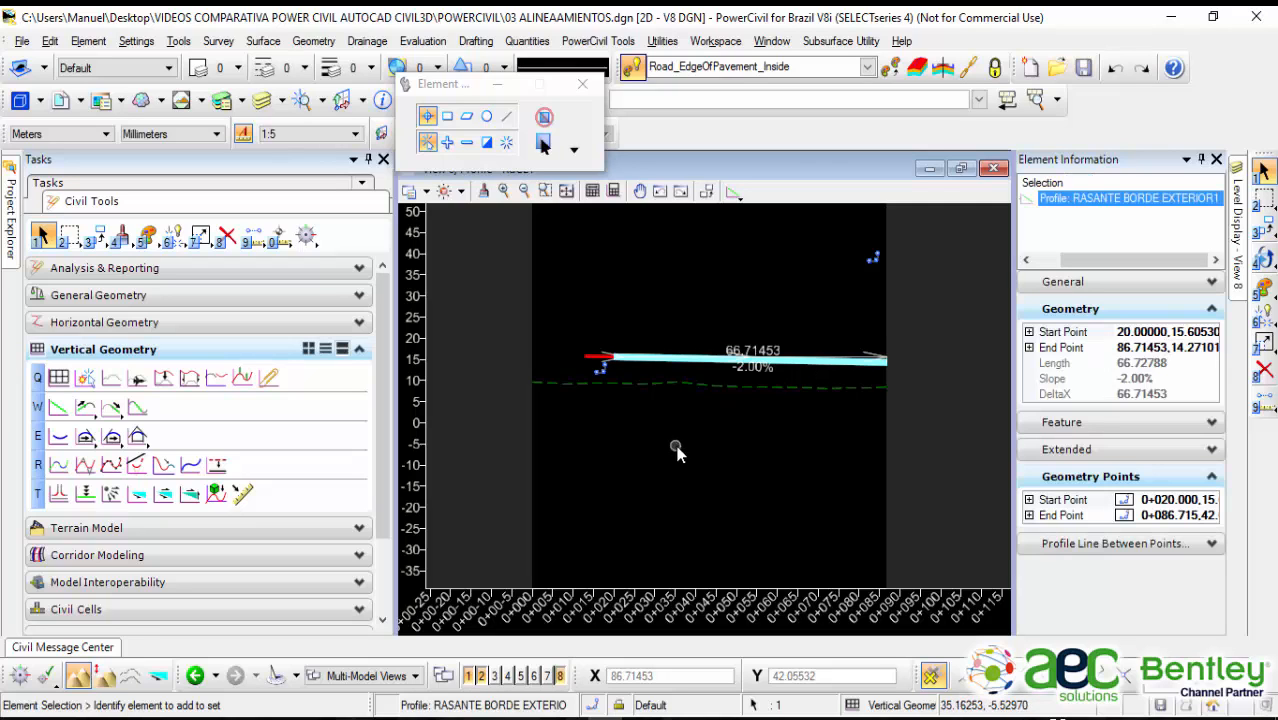
scroll(594, 390, "up", 2)
scroll(626, 373, "up", 1)
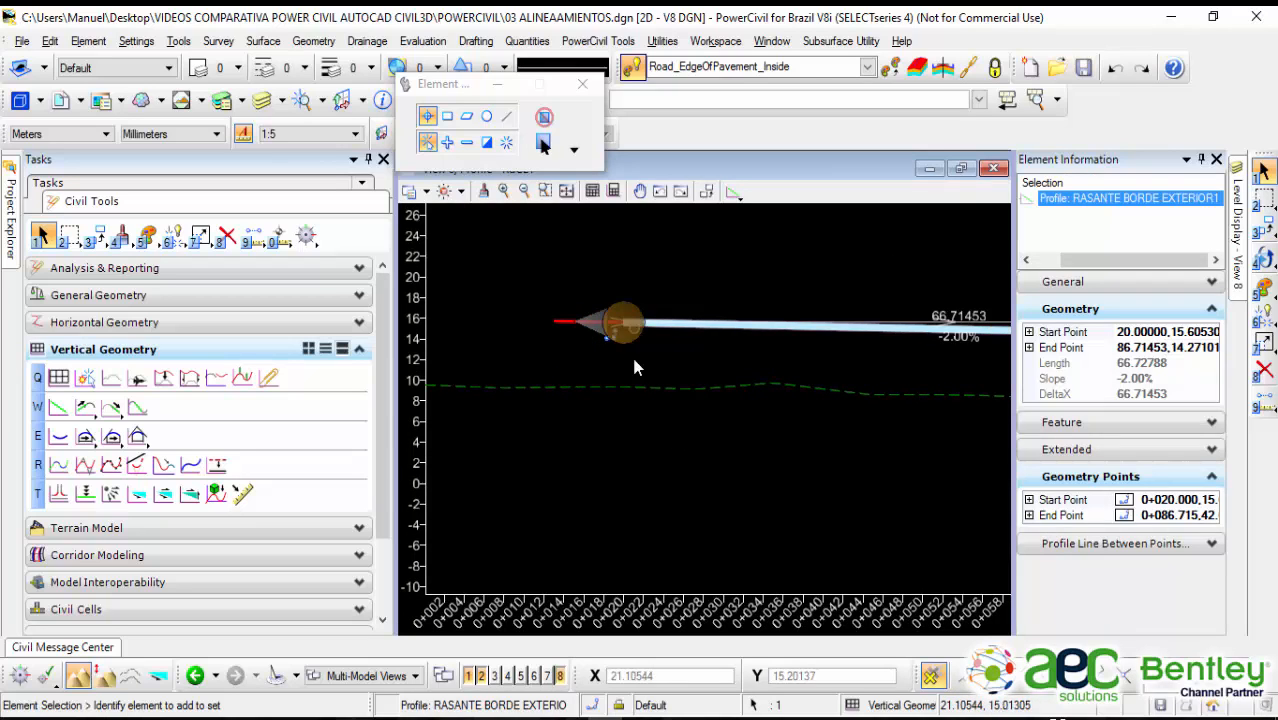
scroll(631, 353, "up", 2)
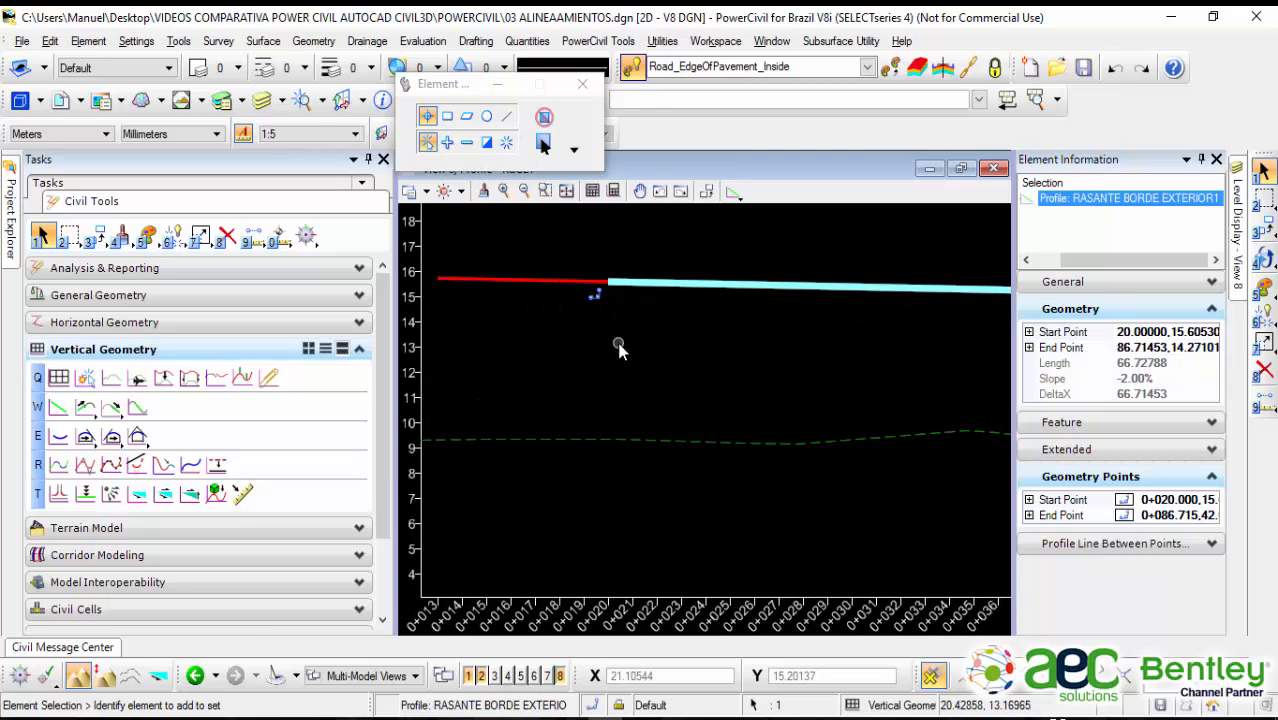
scroll(625, 334, "down", 5)
scroll(775, 386, "down", 3)
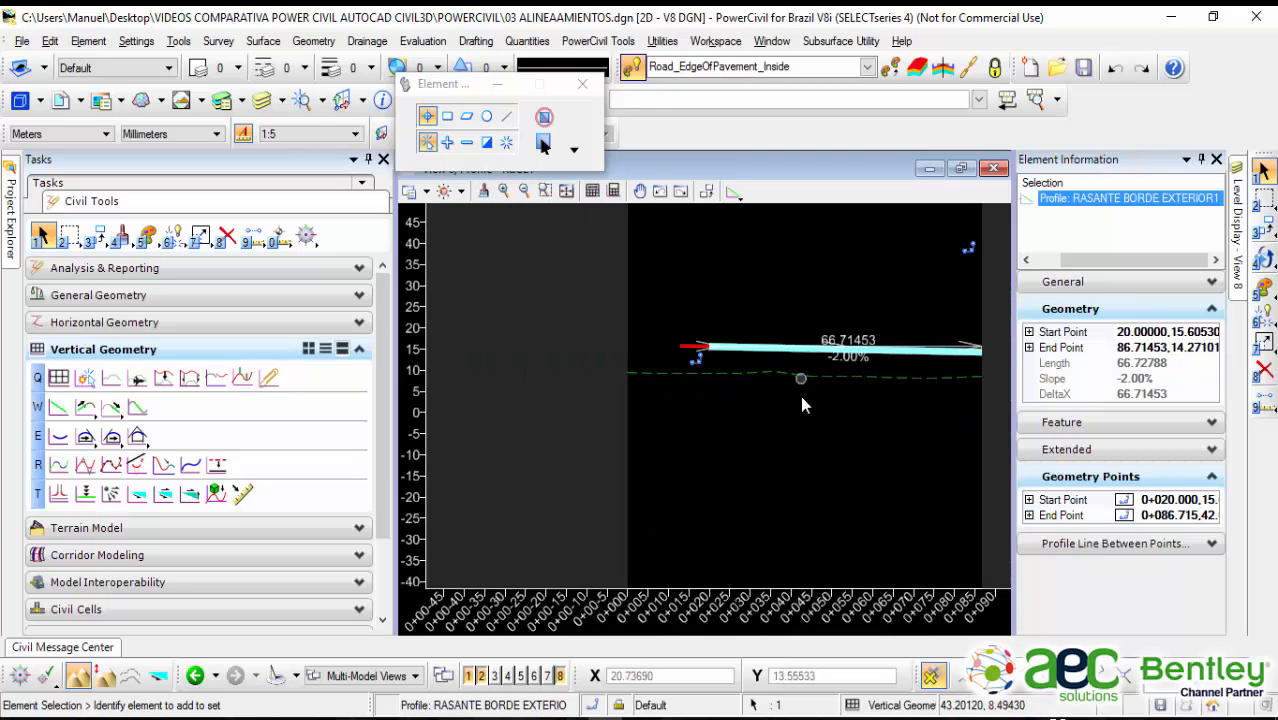
middle_click_drag(784, 410, 707, 421)
right_click(706, 421)
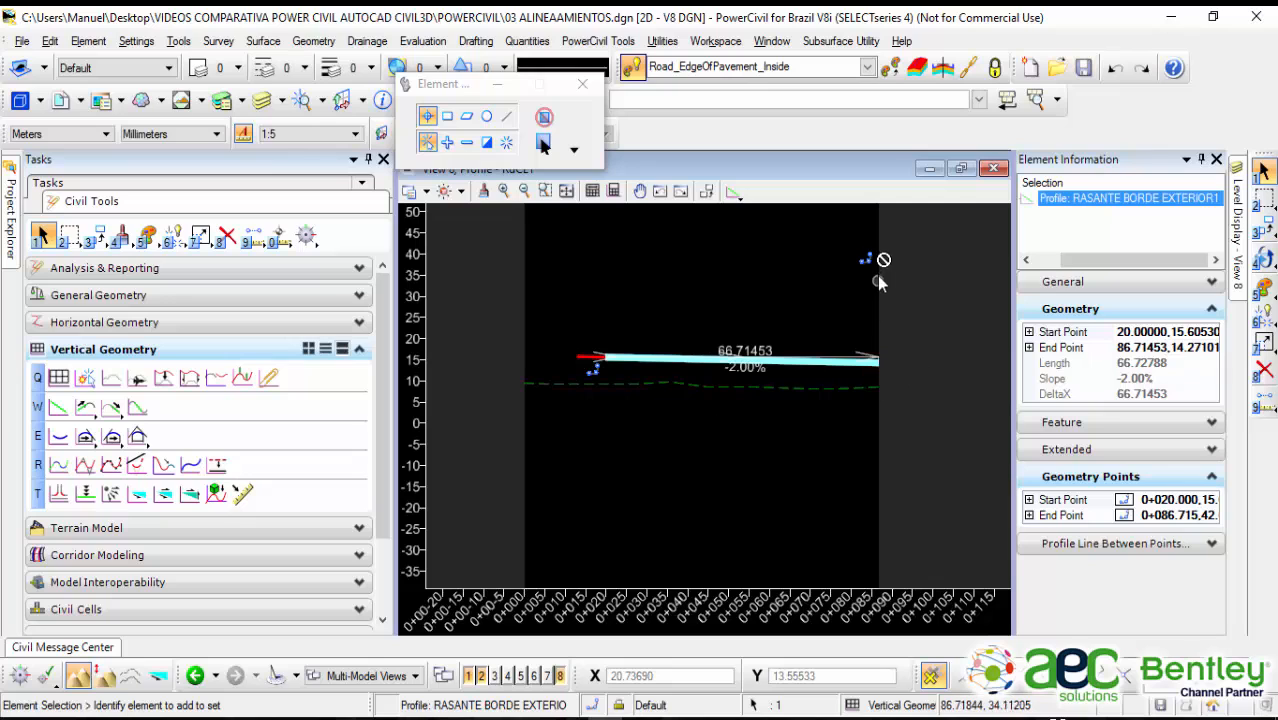
left_click(774, 271)
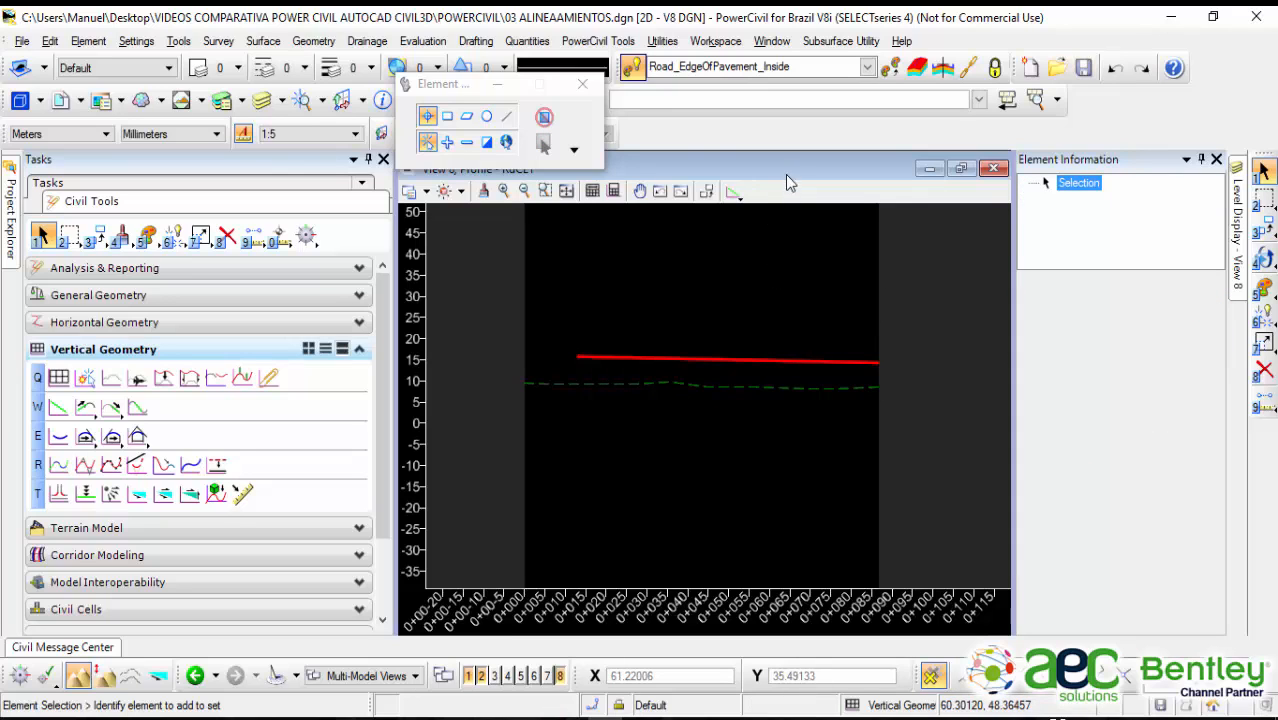
Step: Restore the RdCL1 profile view to a floating window and bring the outer end of the RdCL1 access into sight in plan and profile
left_click_drag(785, 175, 869, 260)
scroll(679, 378, "down", 4)
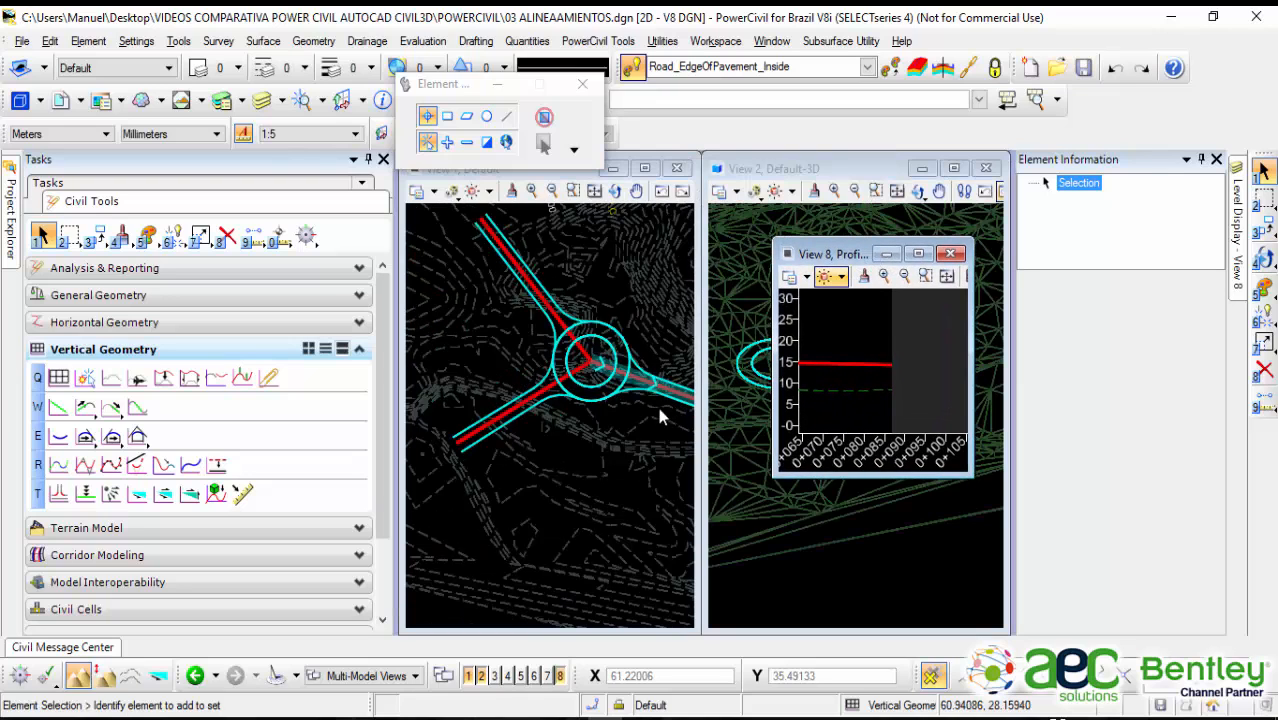
middle_click_drag(650, 404, 524, 406)
scroll(606, 423, "up", 1)
scroll(606, 428, "up", 1)
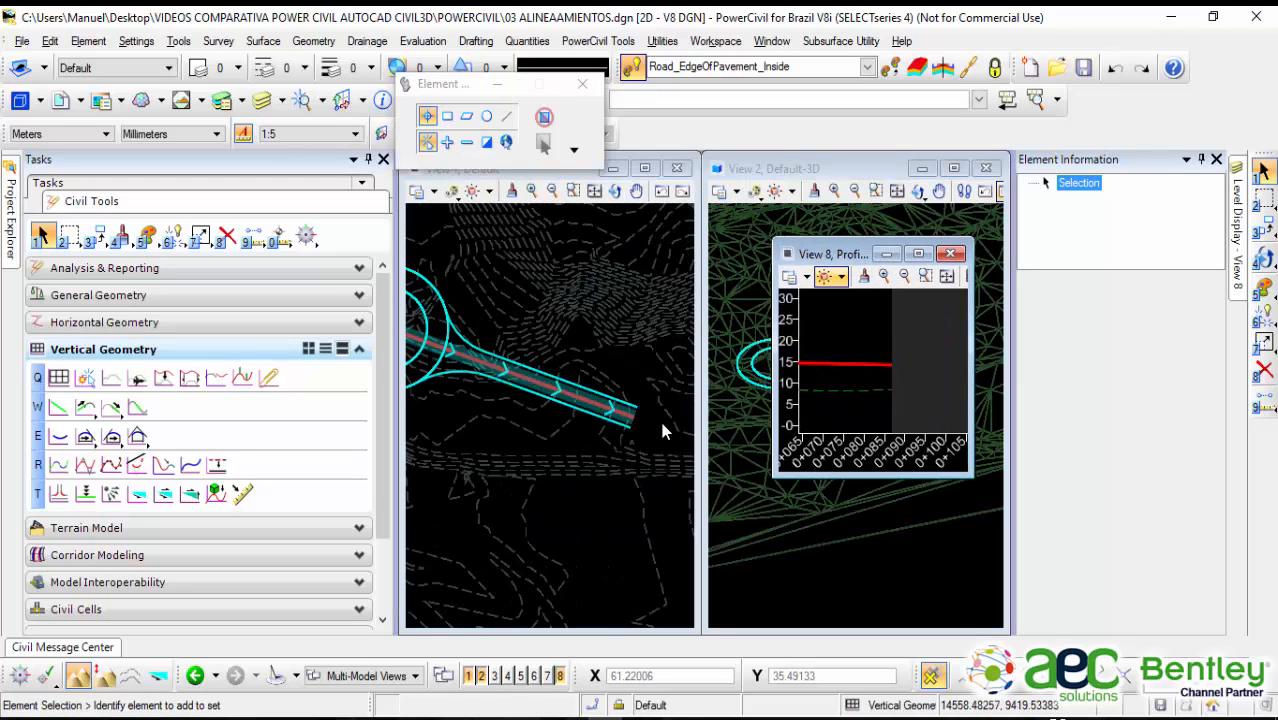
scroll(829, 376, "up", 1)
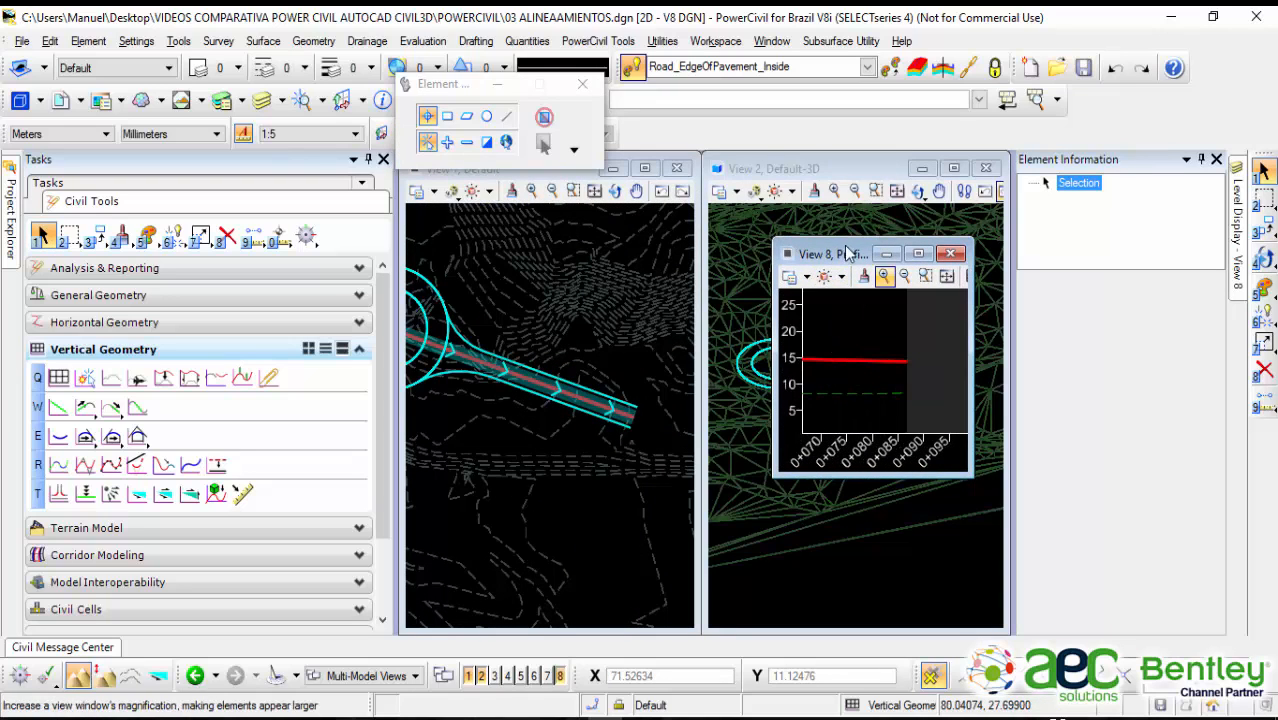
Step: Extend the outer end of the RdCL1 centerline in plan, making the line about 102.39 m long
left_click_drag(848, 252, 848, 232)
key("Escape")
scroll(850, 371, "up", 1)
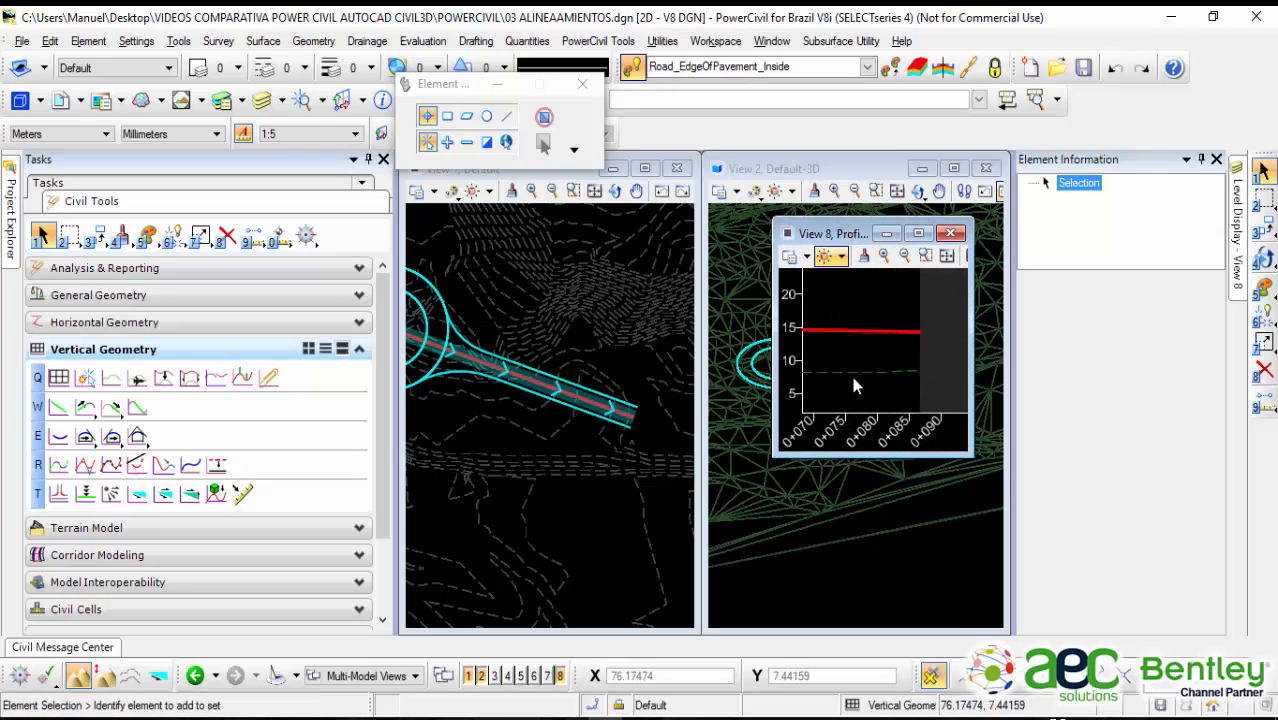
scroll(852, 375, "down", 2)
middle_click_drag(860, 369, 845, 345)
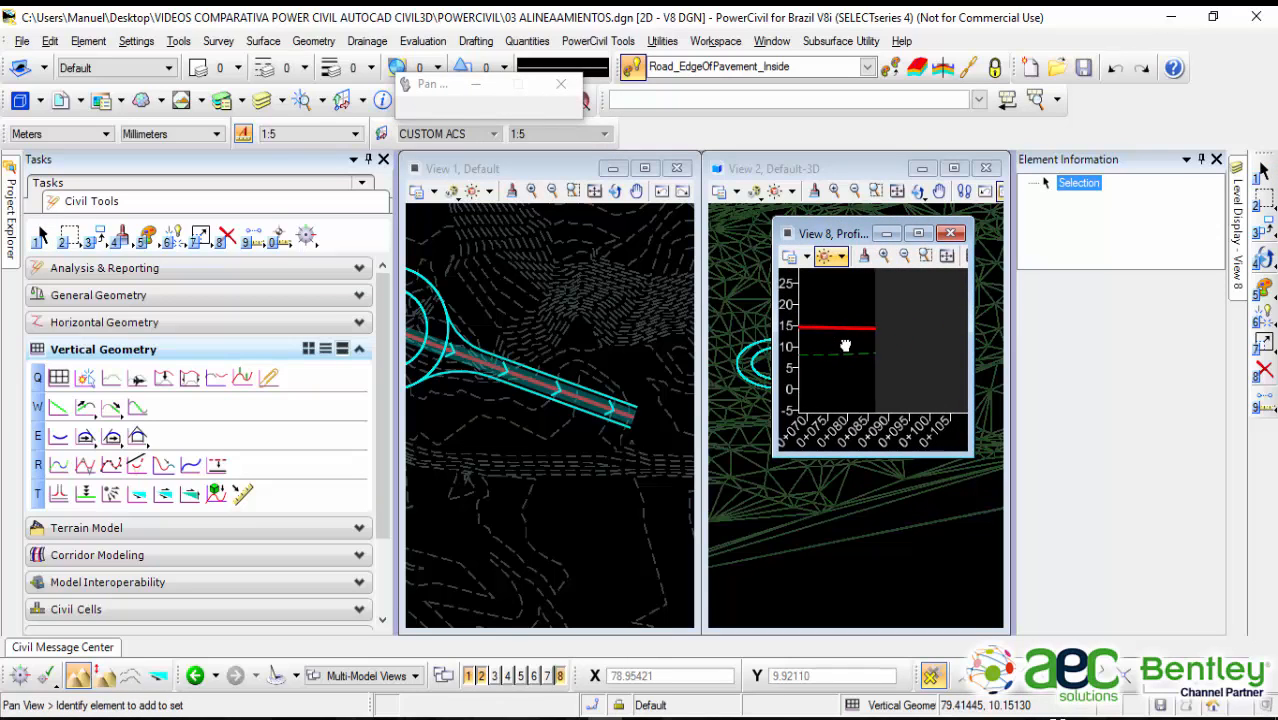
key("Escape")
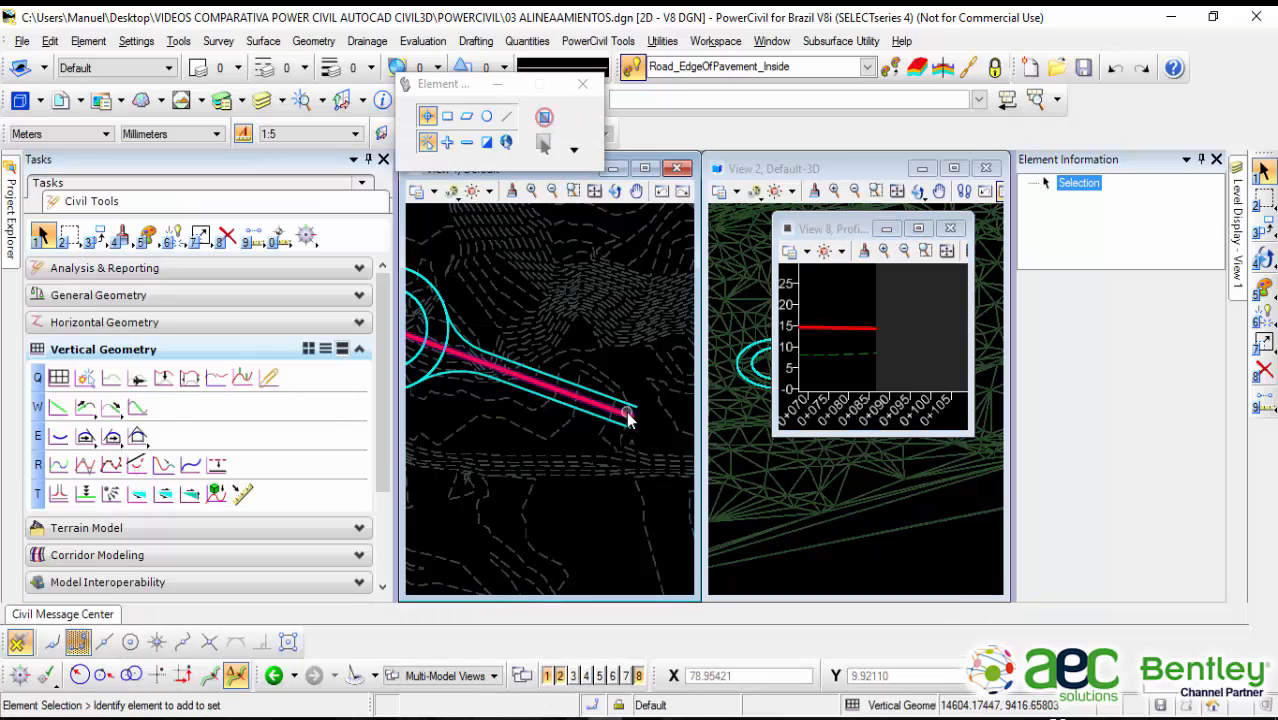
left_click(627, 418)
left_click(630, 418)
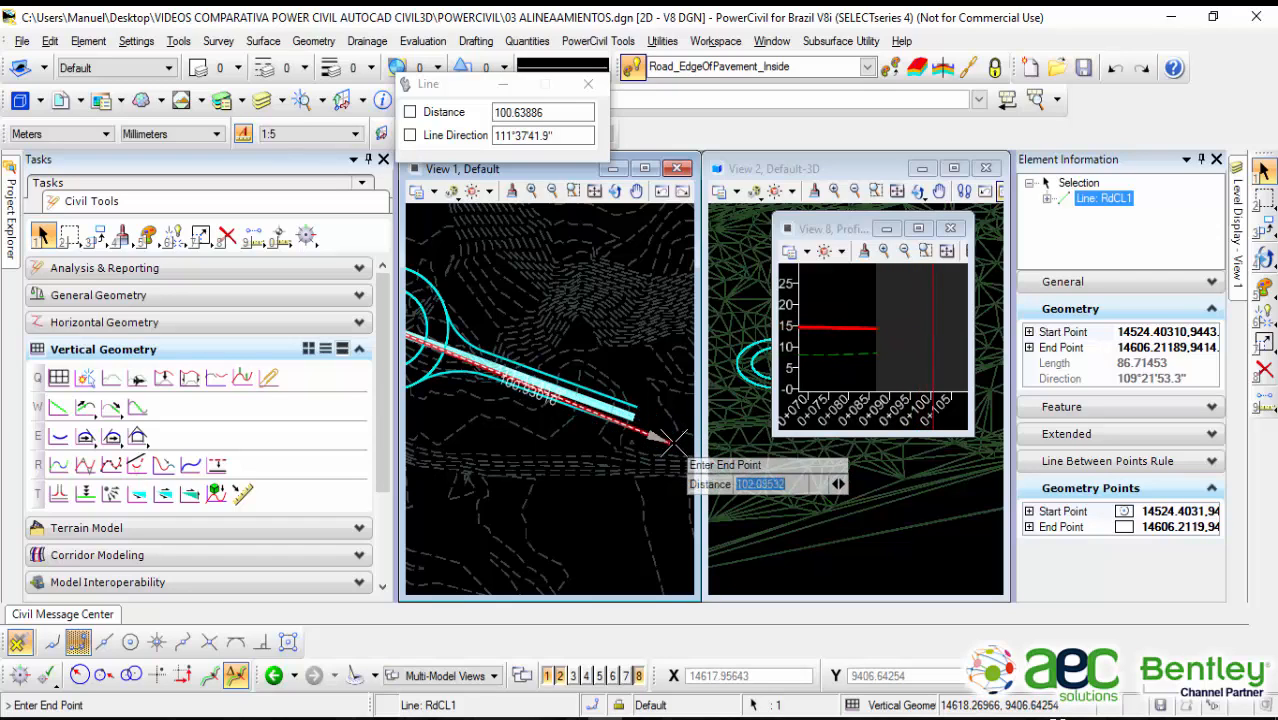
left_click(672, 440)
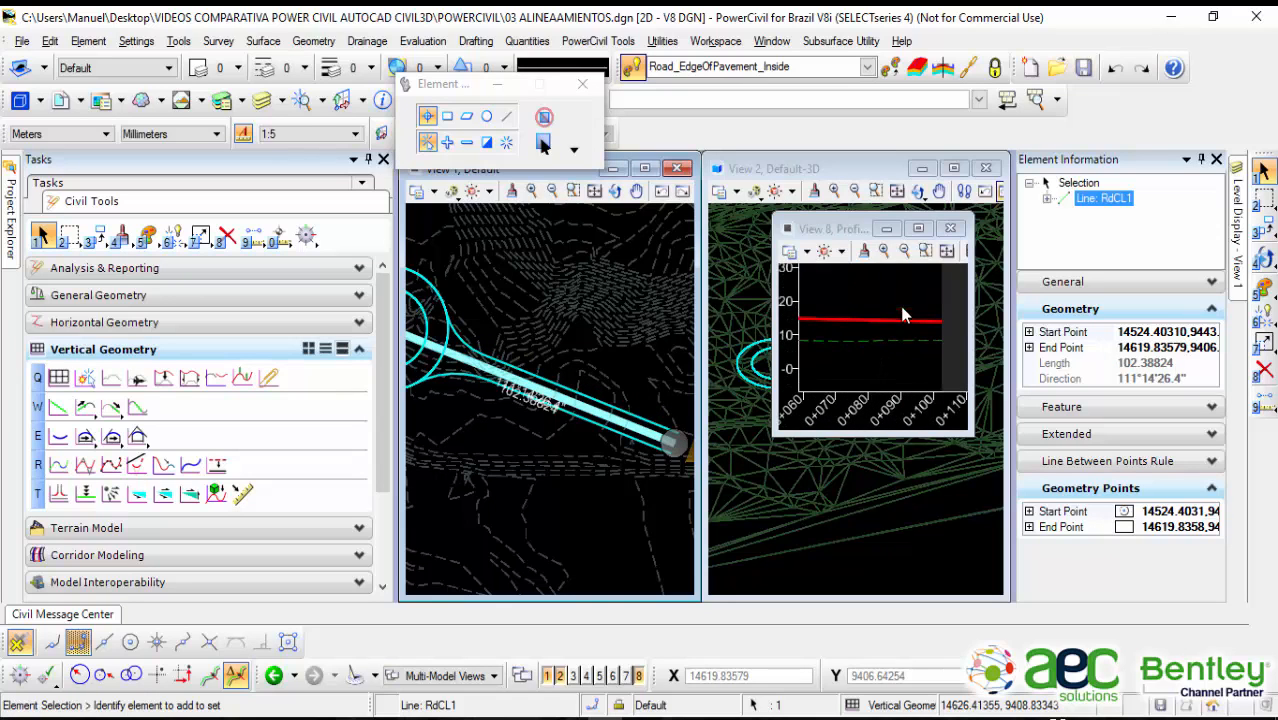
Step: Inspect the long grade line's length, slope and end in the enlarged RdCL1 profile, then deselect it and restore the floating profile window
left_click(918, 228)
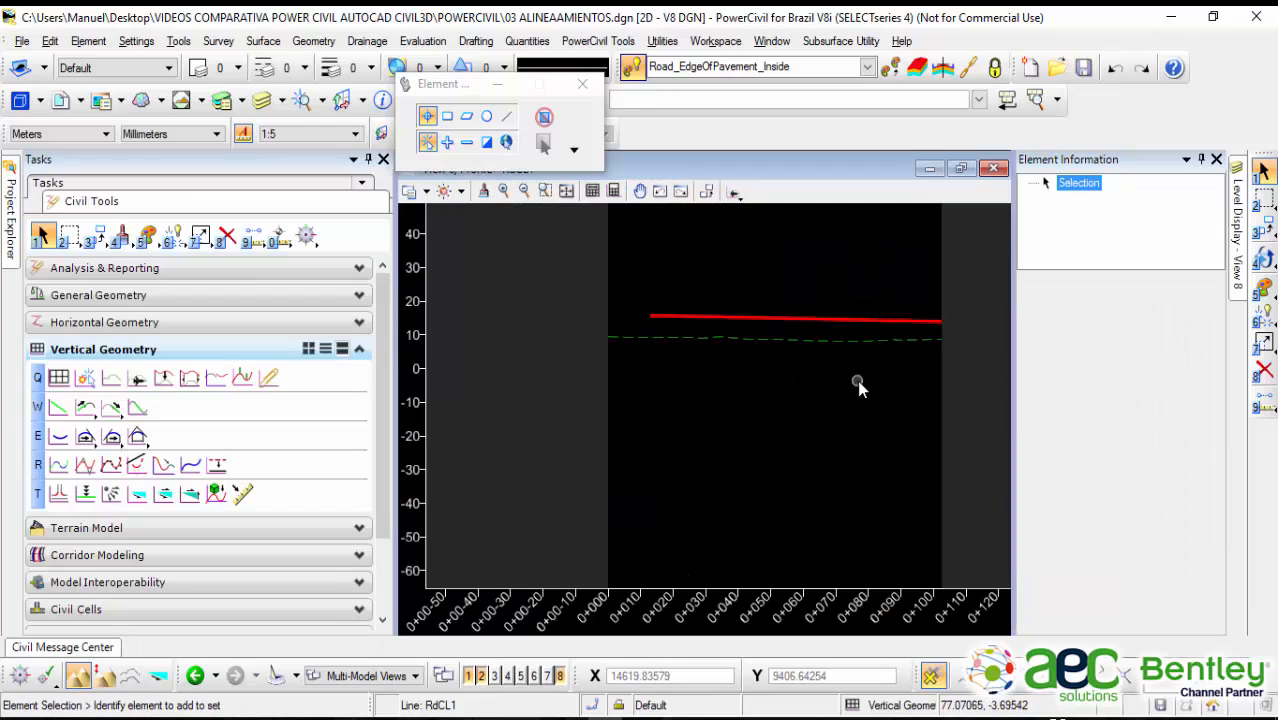
left_click(866, 322)
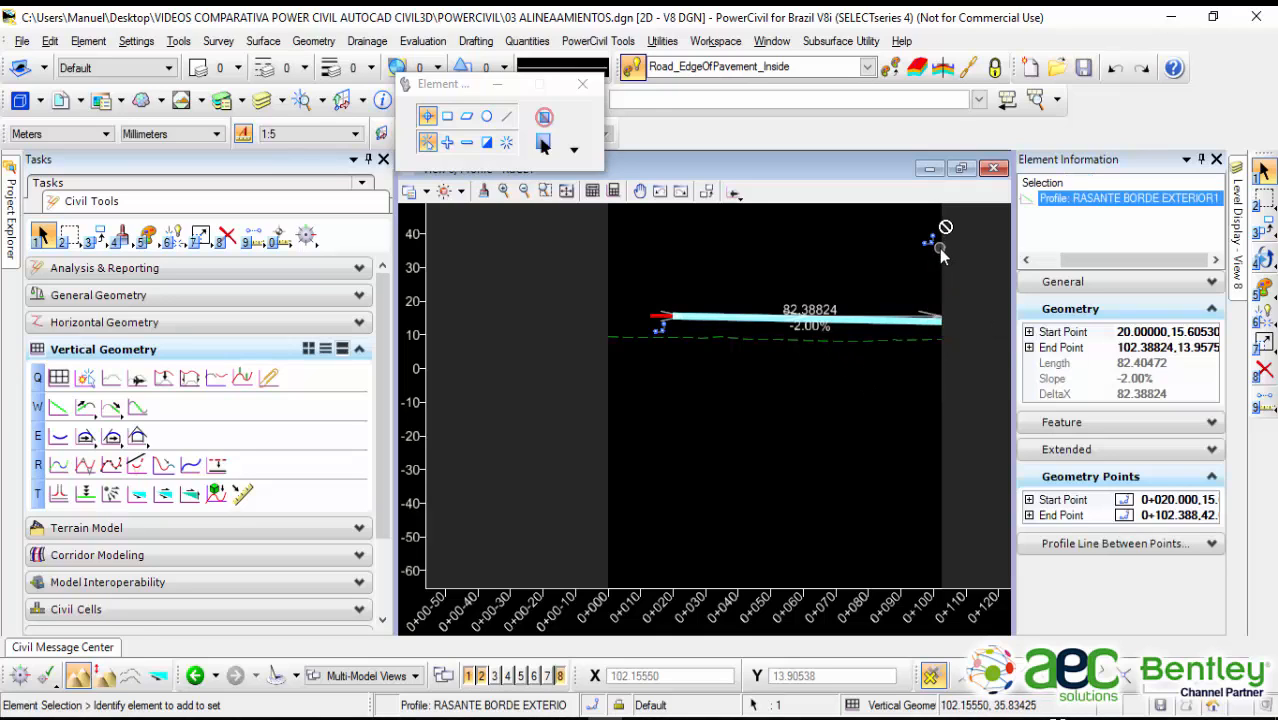
left_click(718, 280)
scroll(697, 349, "up", 1)
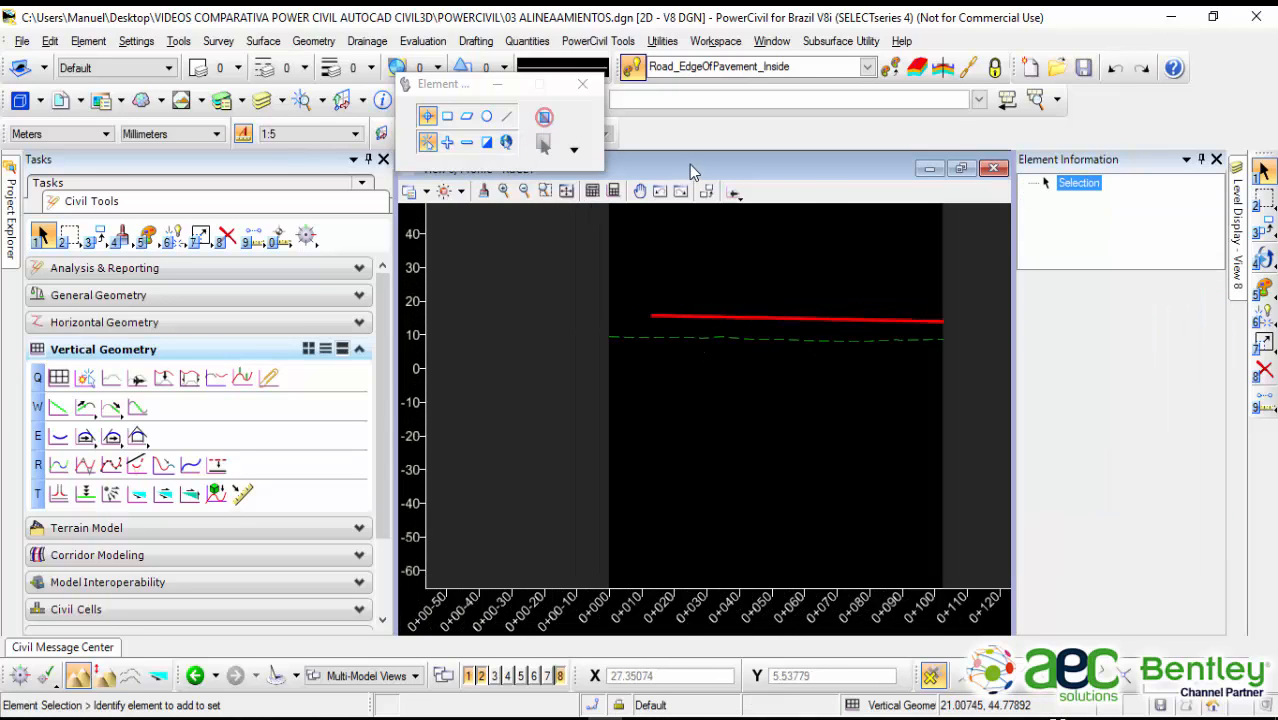
left_click_drag(689, 164, 614, 239)
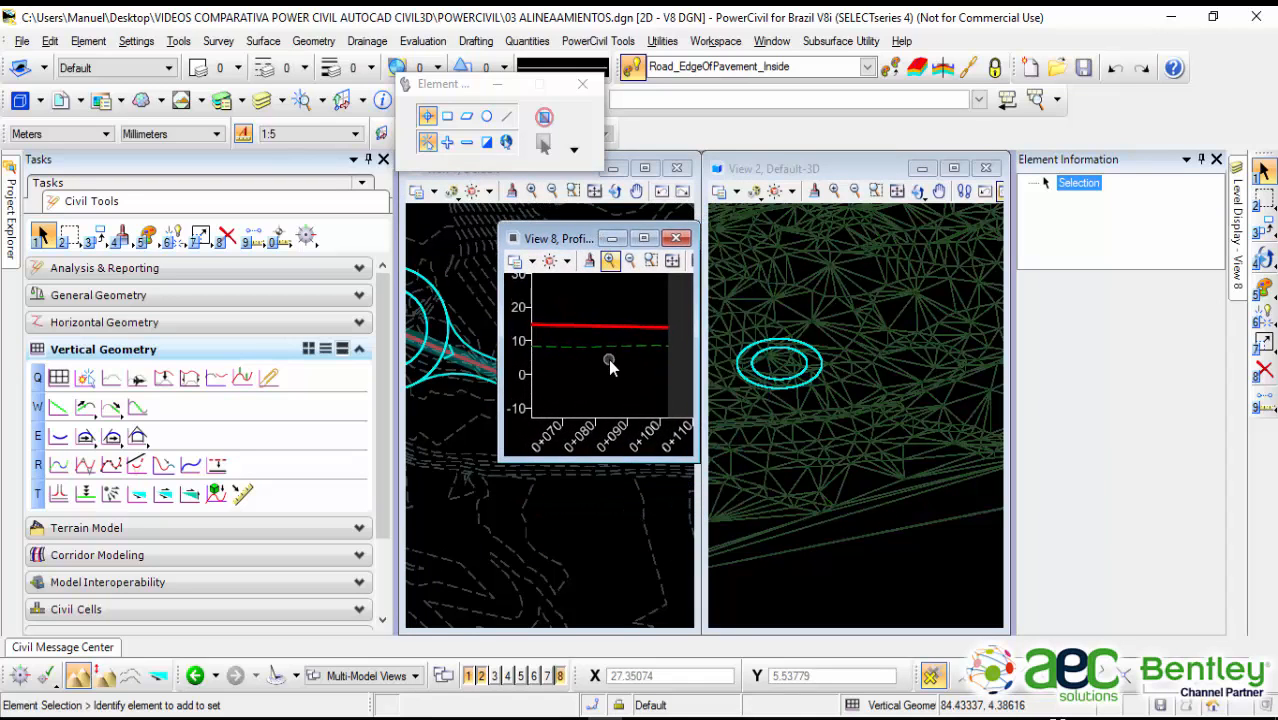
scroll(608, 358, "down", 3)
scroll(586, 375, "up", 2)
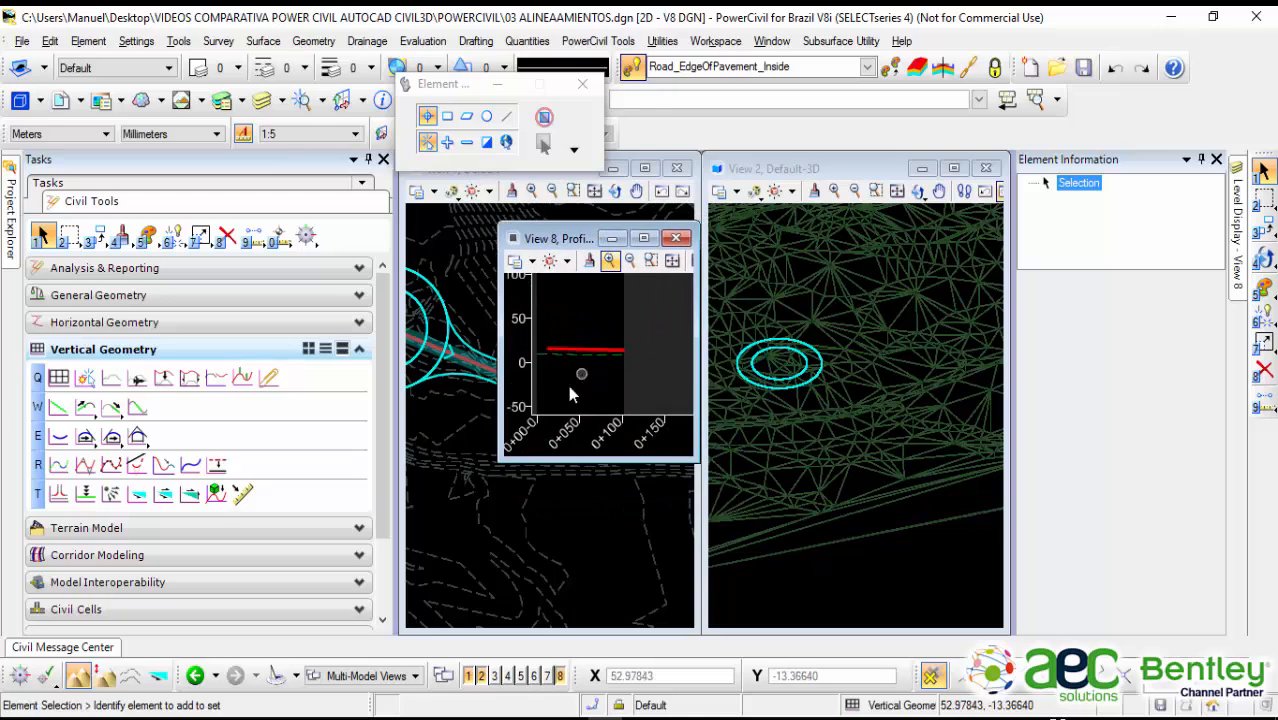
Step: Set up a vertical Complex Element with the Automatic method, the name RASANTE 1 and the Linear\Road_Centerline element template
left_click(59, 467)
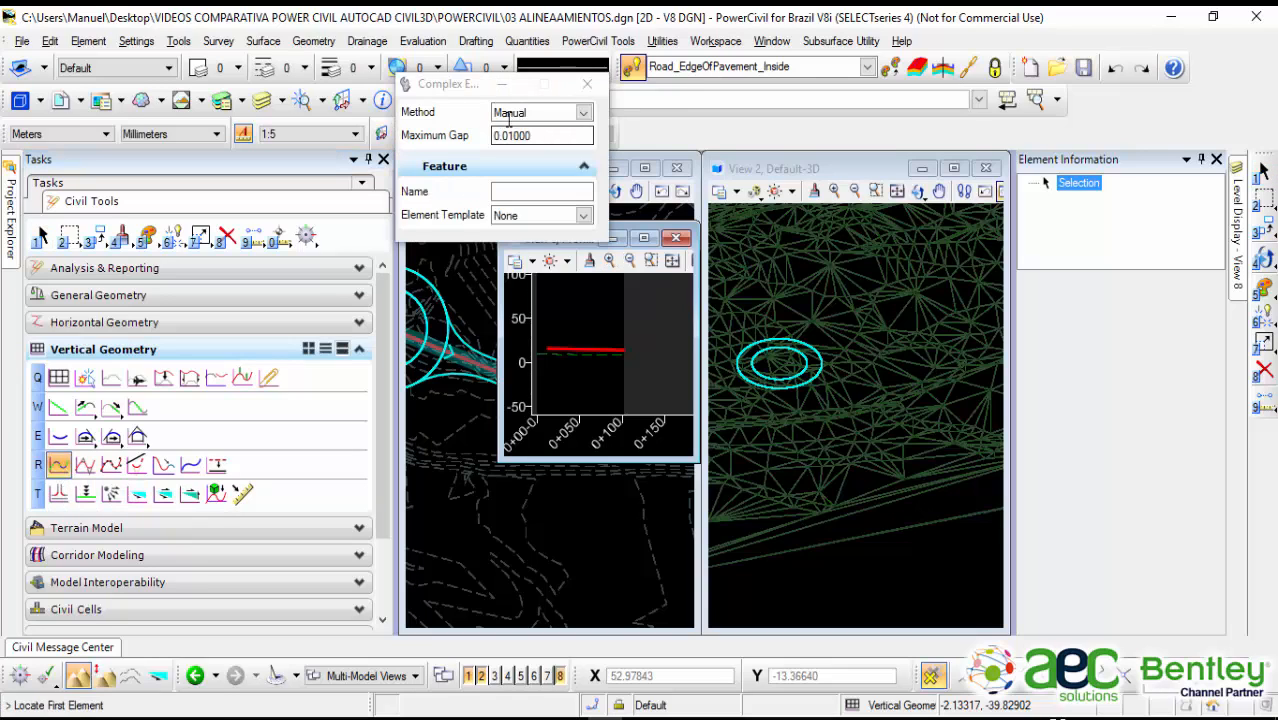
left_click(584, 113)
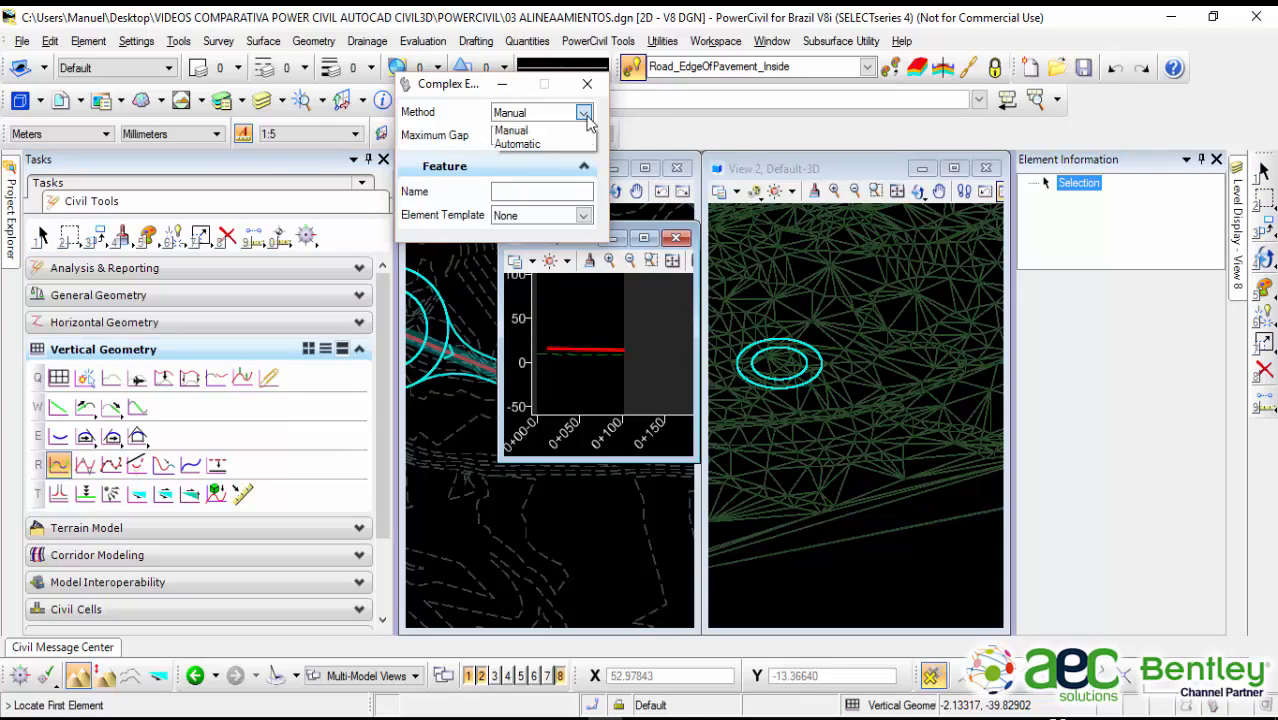
left_click(533, 145)
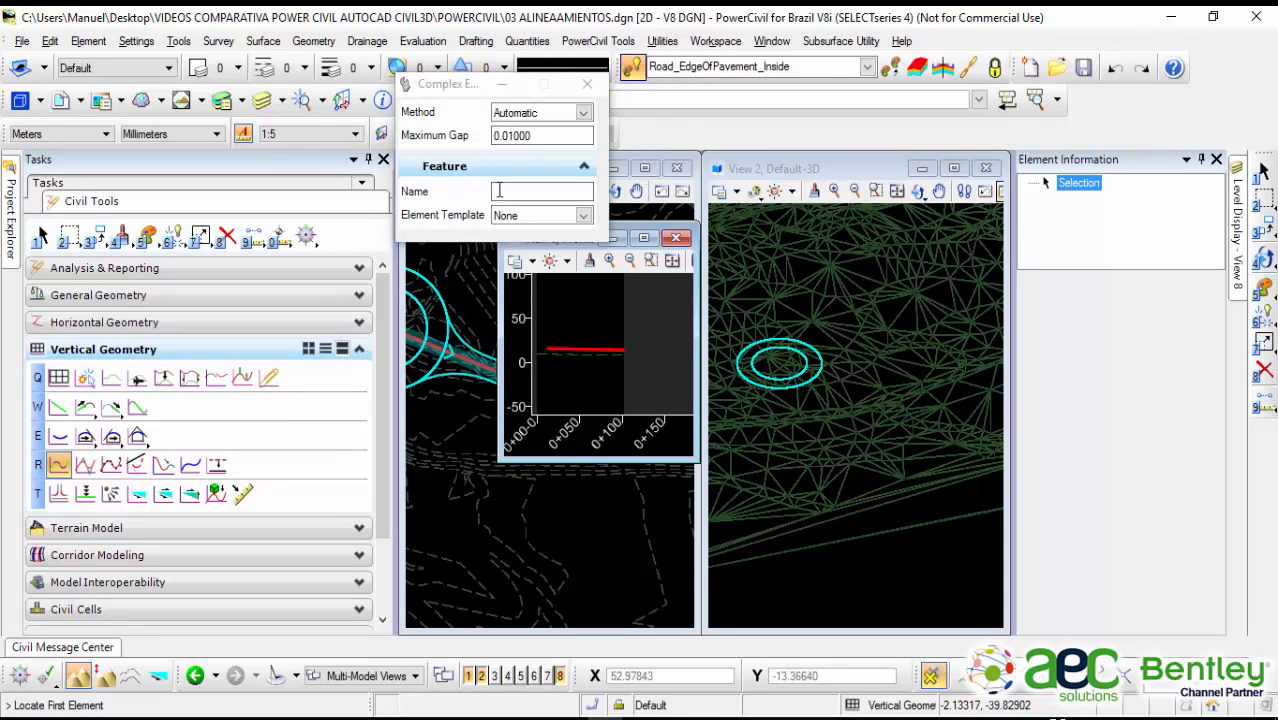
left_click(498, 191)
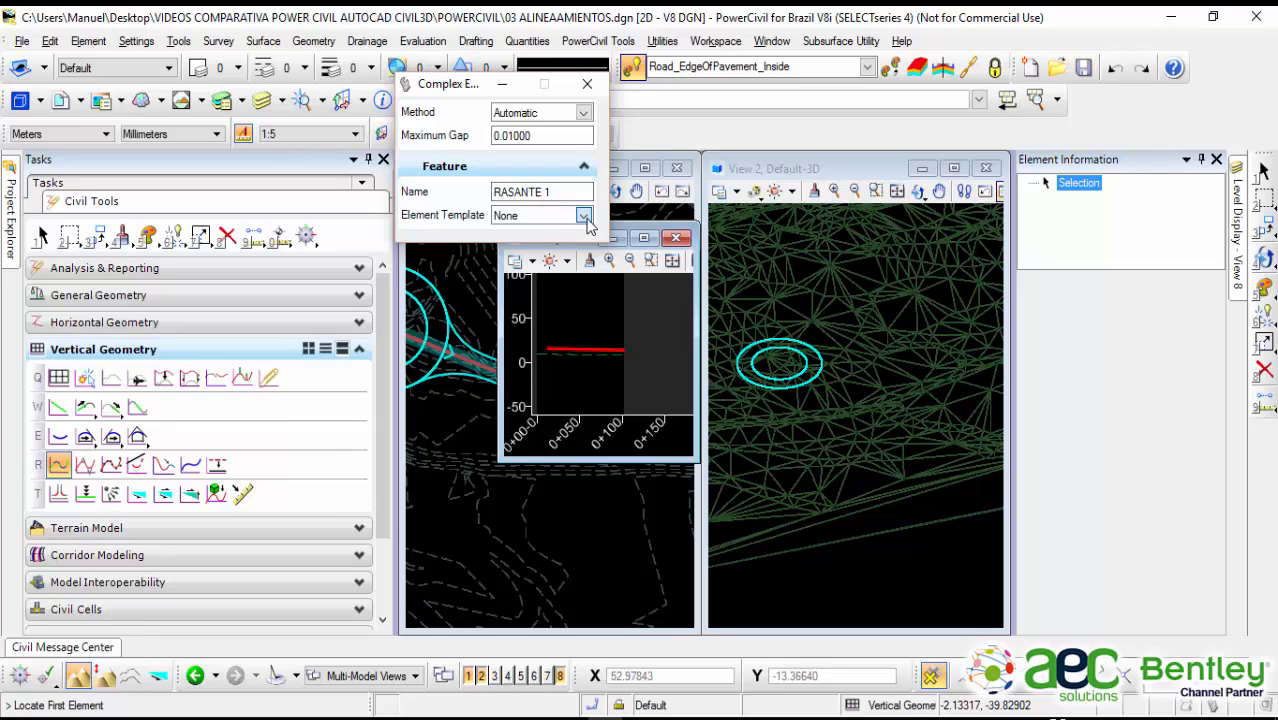
left_click(584, 216)
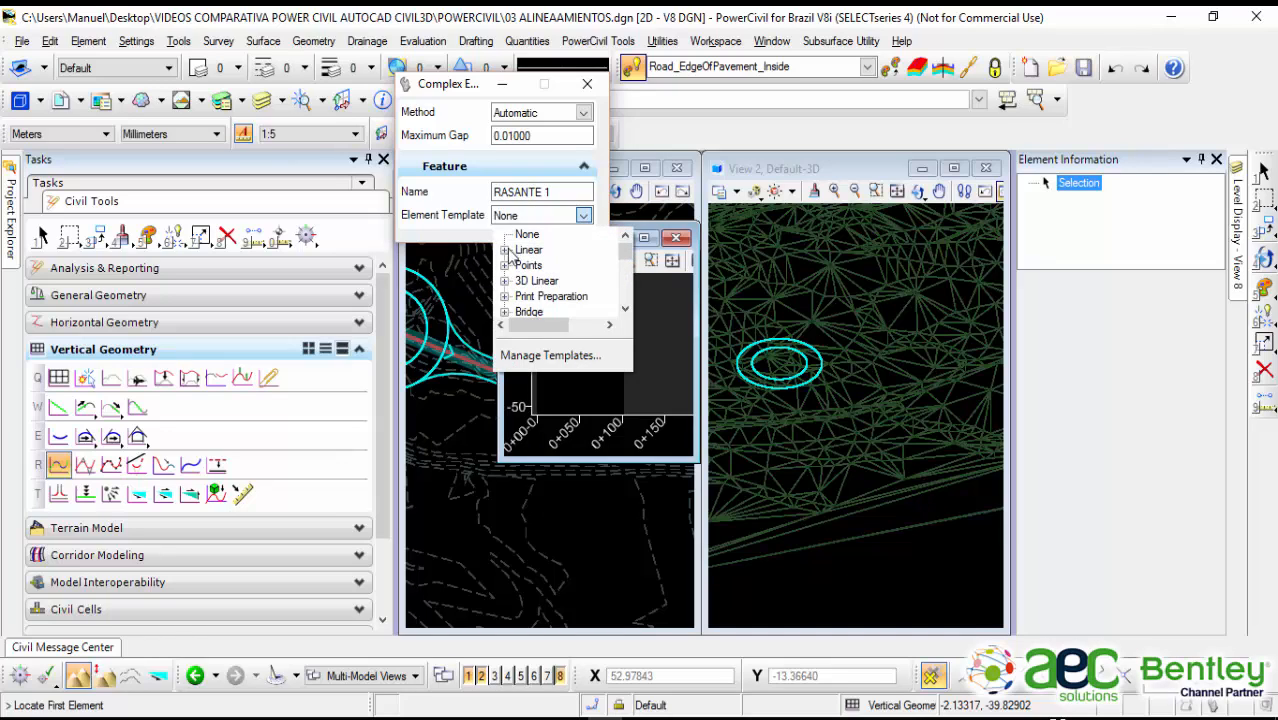
left_click(505, 250)
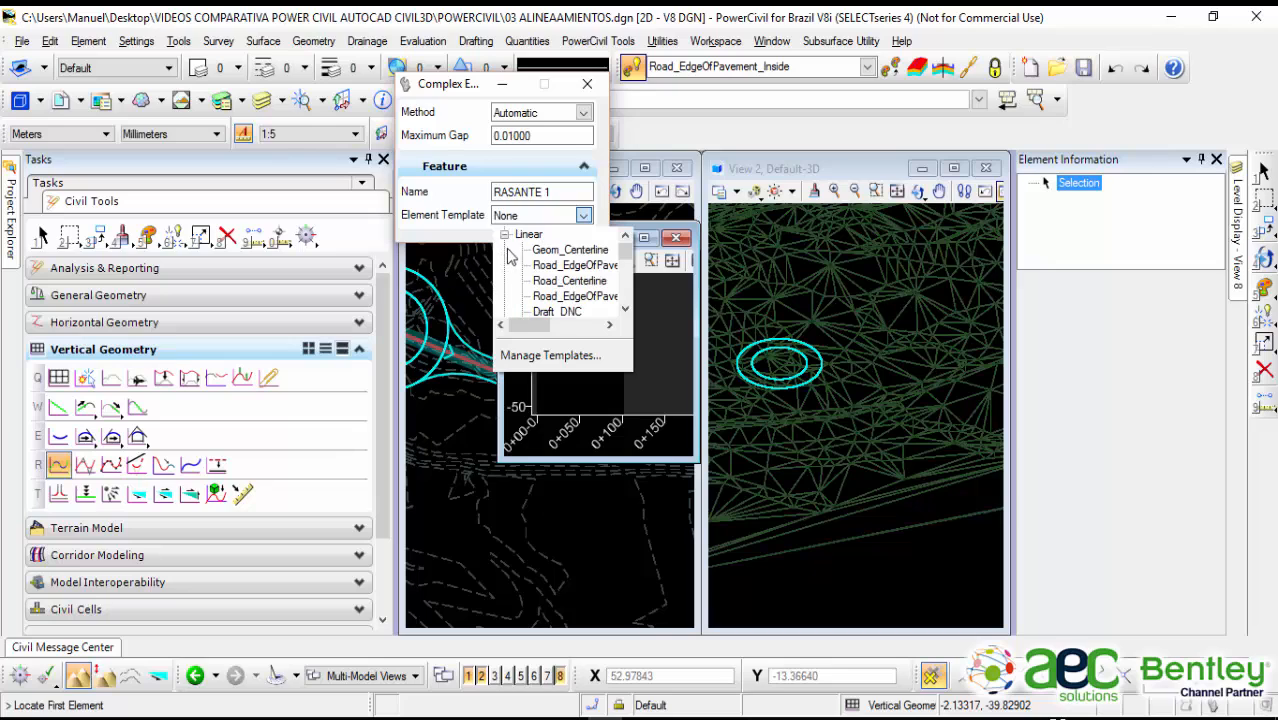
left_click(568, 283)
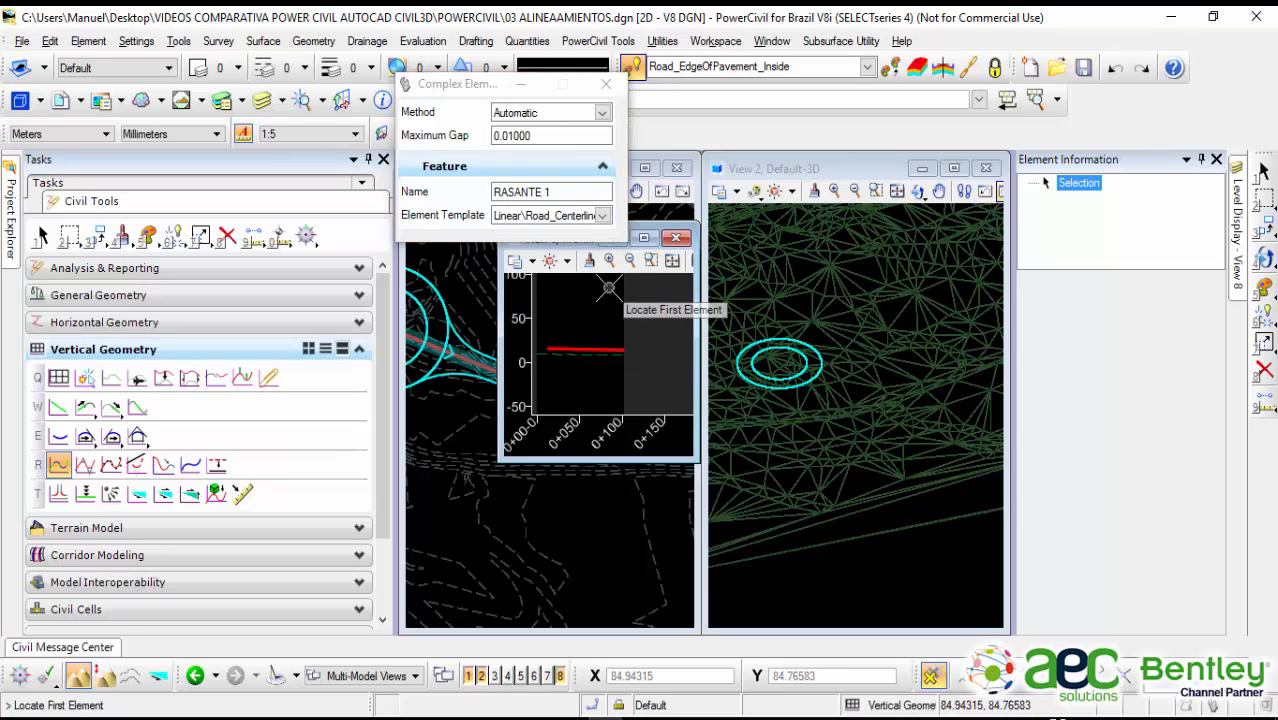
Step: Join the short and long grade lines into the complex profile, starting from the short line's inner end, and accept it
scroll(580, 334, "up", 2)
scroll(580, 335, "down", 1)
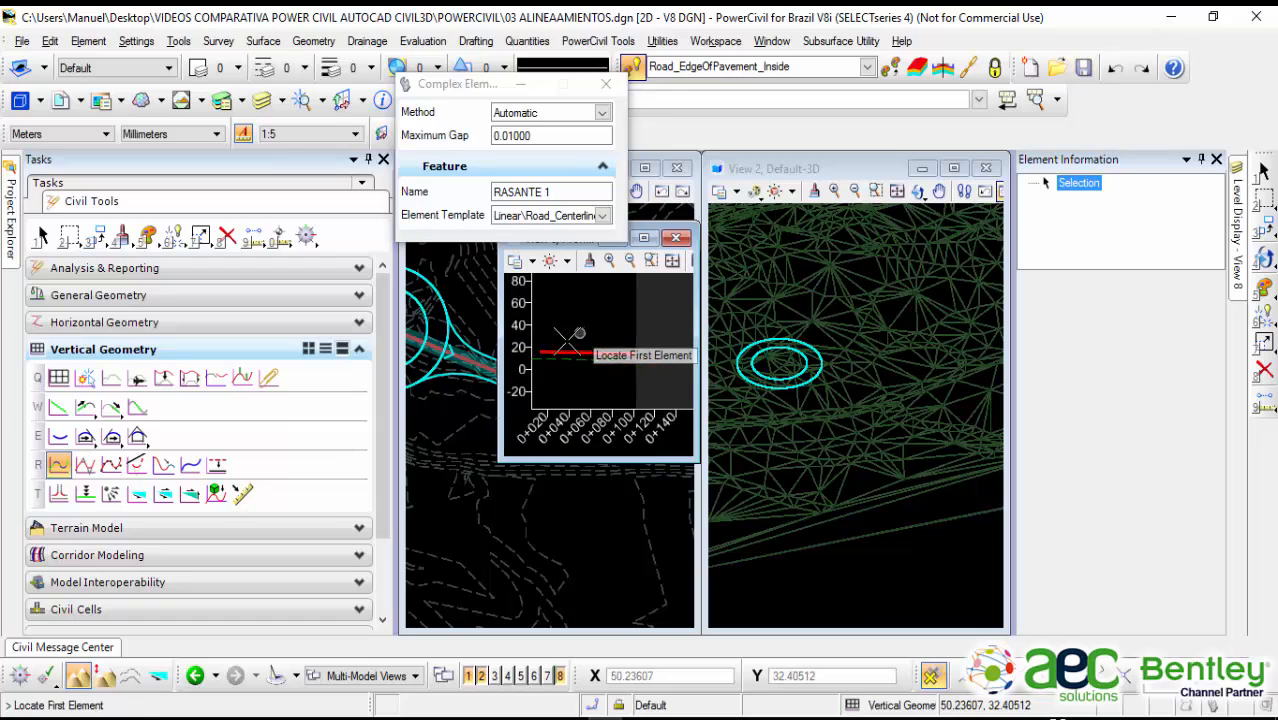
middle_click_drag(570, 345, 608, 341)
scroll(590, 352, "up", 1)
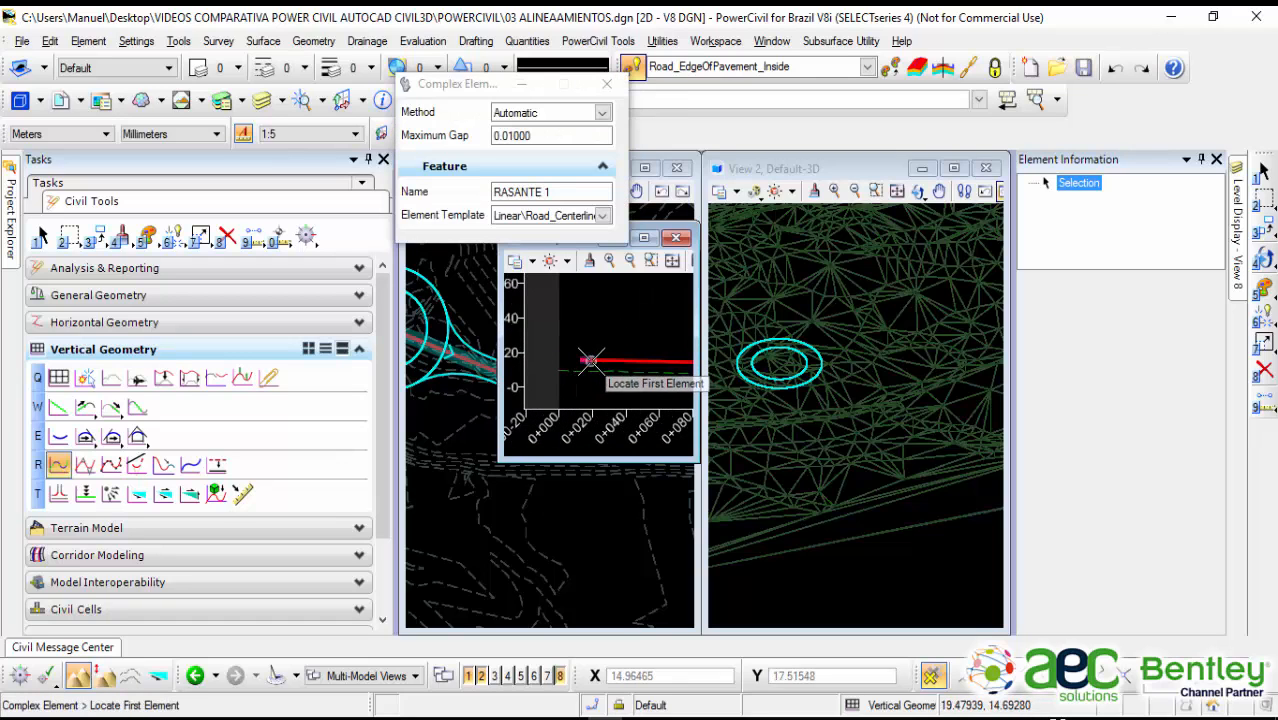
scroll(590, 360, "up", 1)
scroll(580, 368, "up", 2)
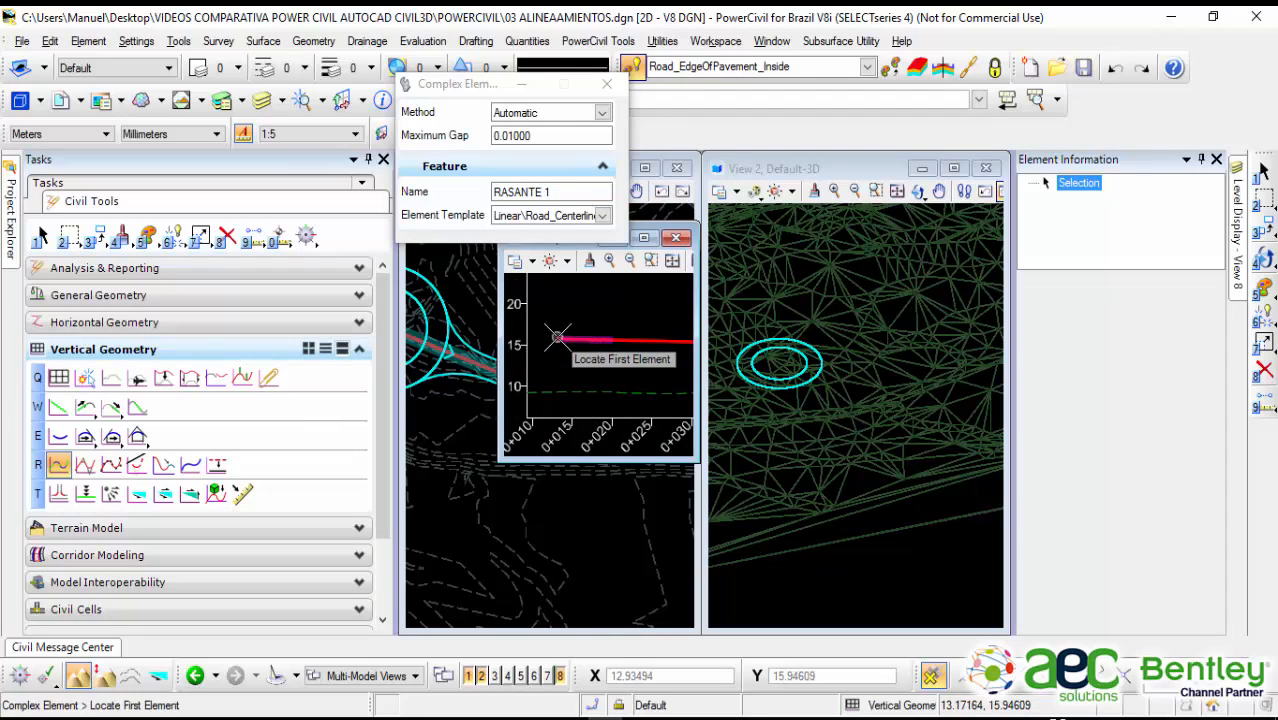
scroll(556, 360, "up", 1)
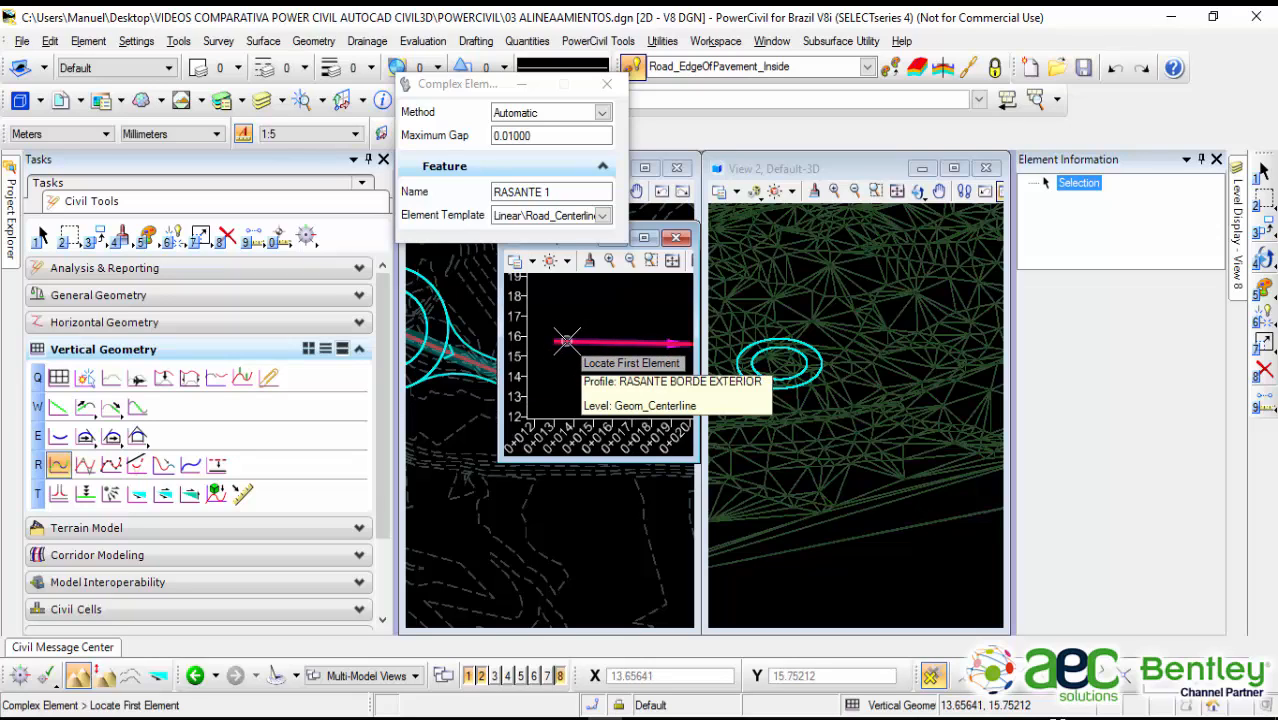
left_click(566, 341)
scroll(566, 341, "down", 4)
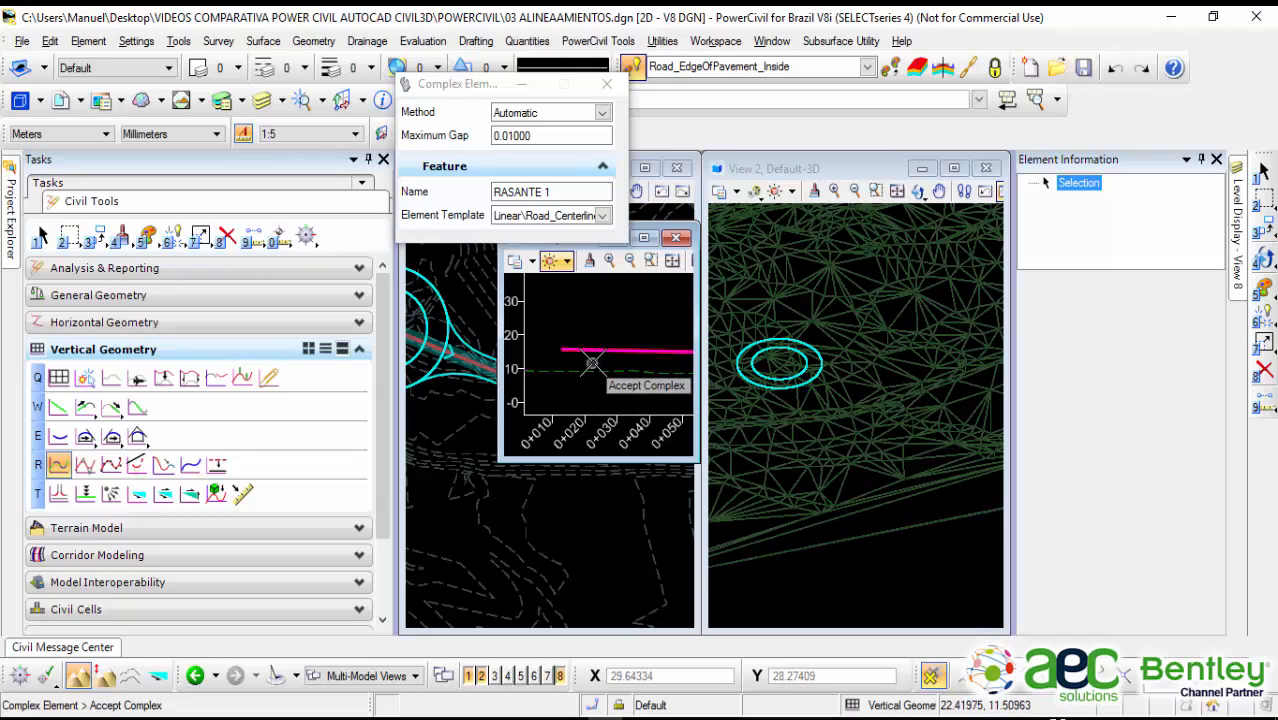
scroll(602, 305, "down", 2)
middle_click_drag(606, 306, 590, 320)
scroll(594, 322, "down", 1)
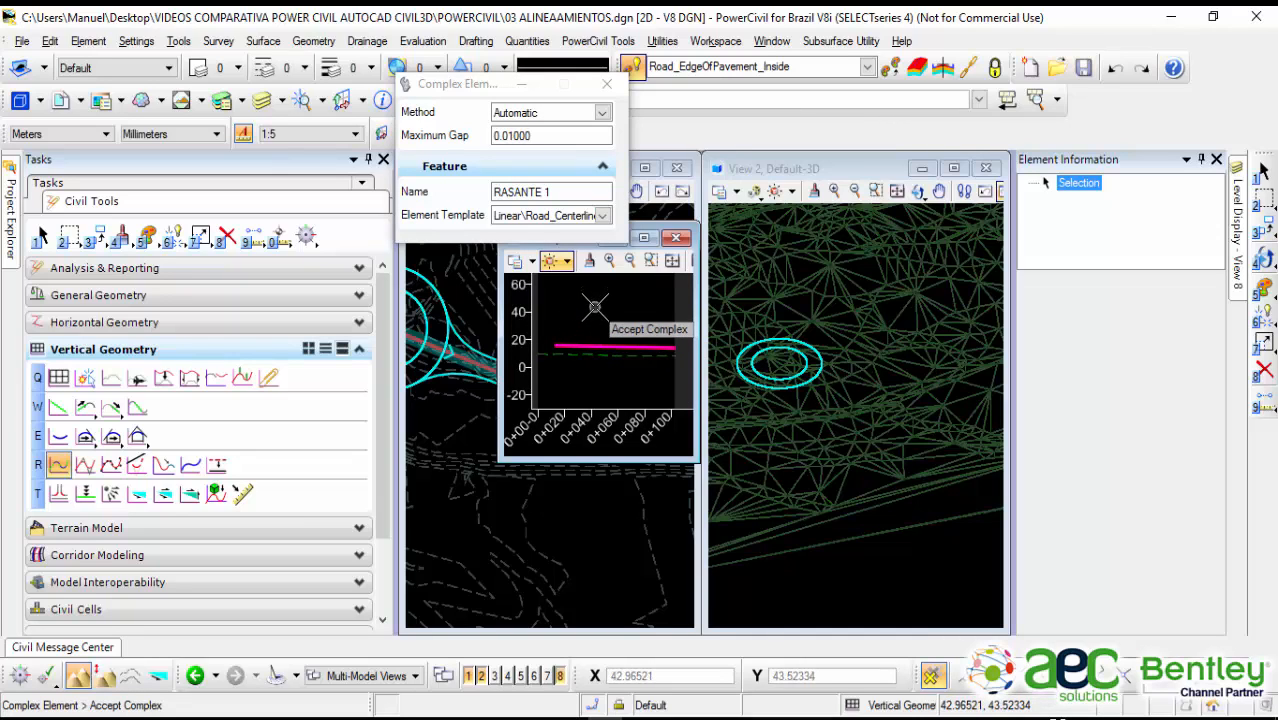
left_click(595, 306)
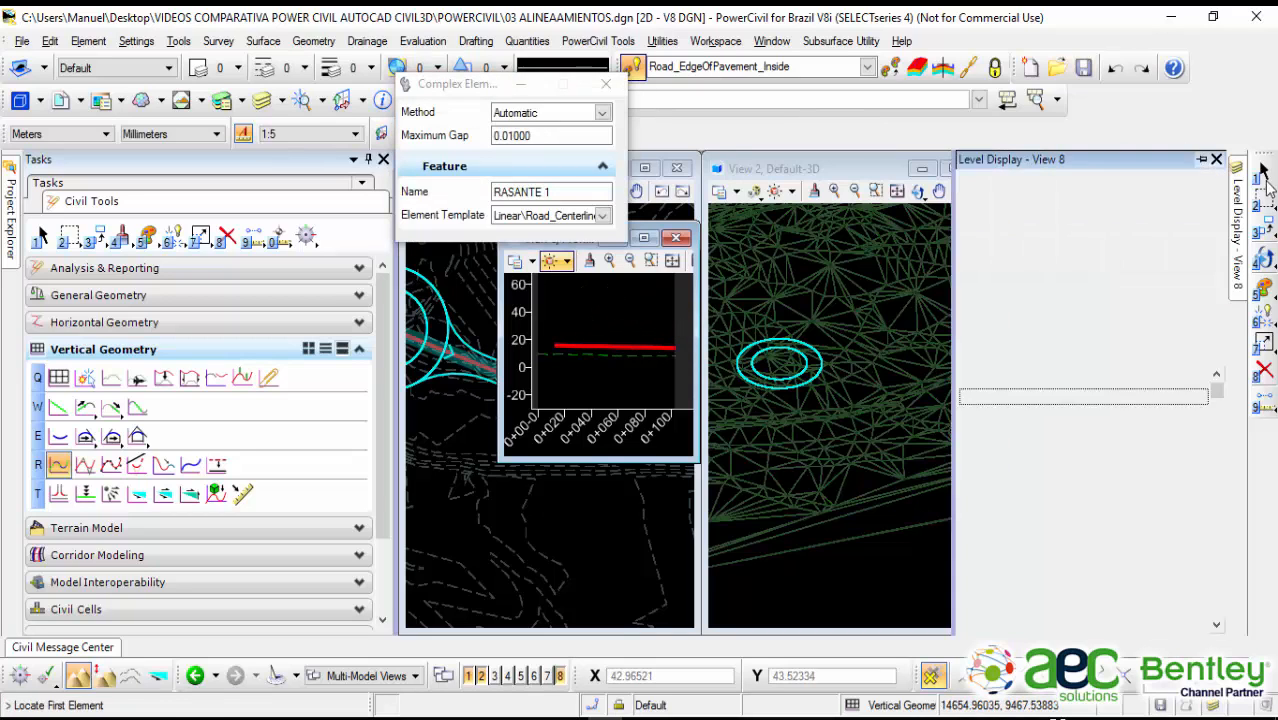
Step: Select the RASANTE 1 complex profile and examine its geometry and the joint between its two segments in the enlarged profile view
left_click(1265, 178)
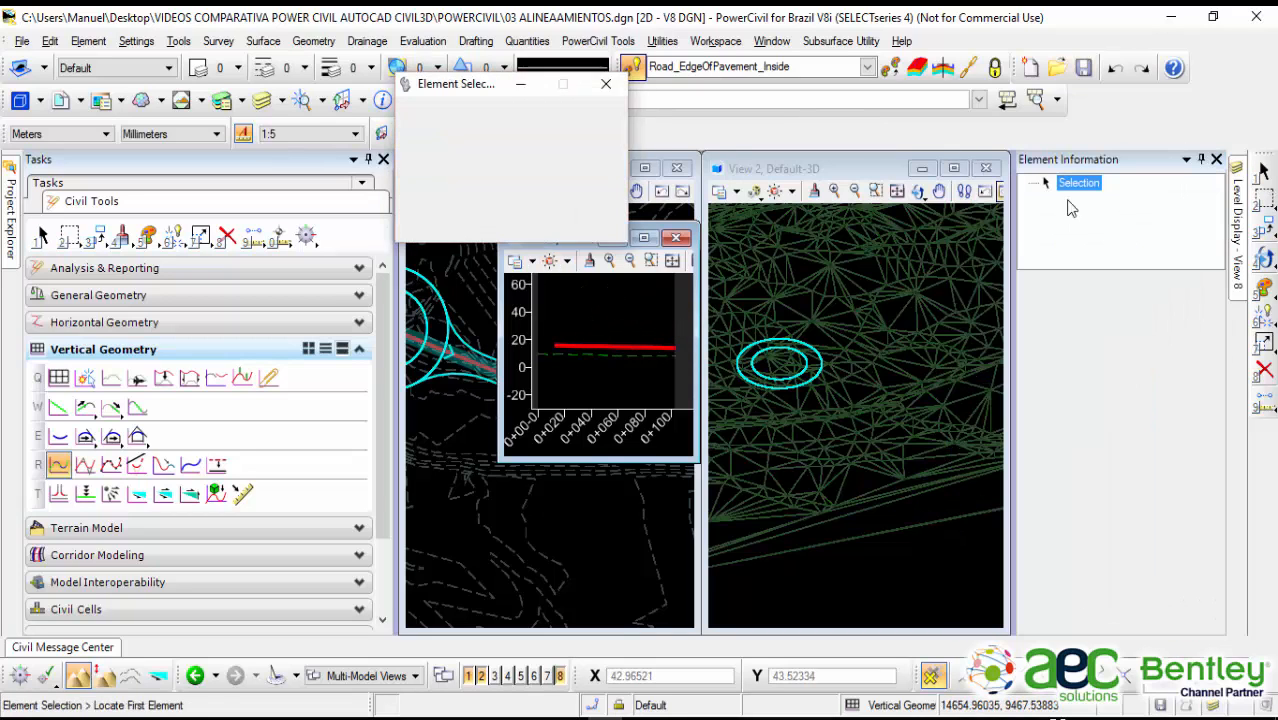
left_click(622, 343)
left_click(644, 238)
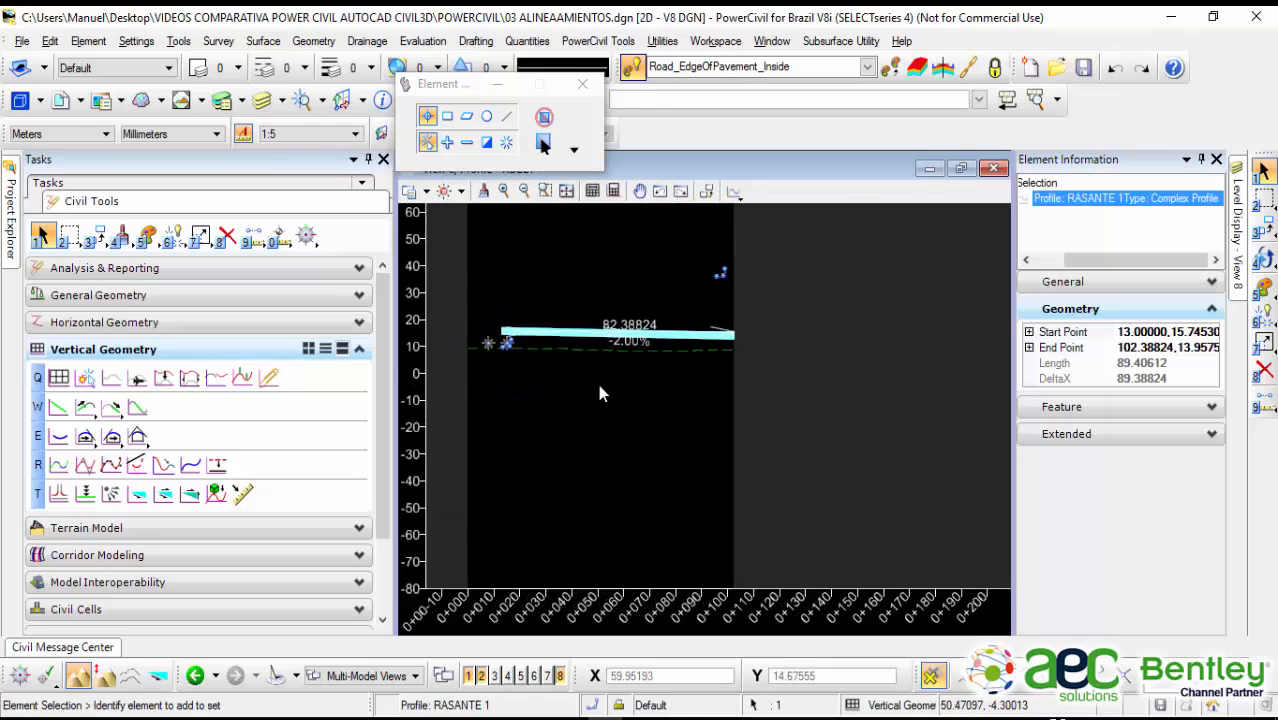
scroll(599, 393, "up", 6)
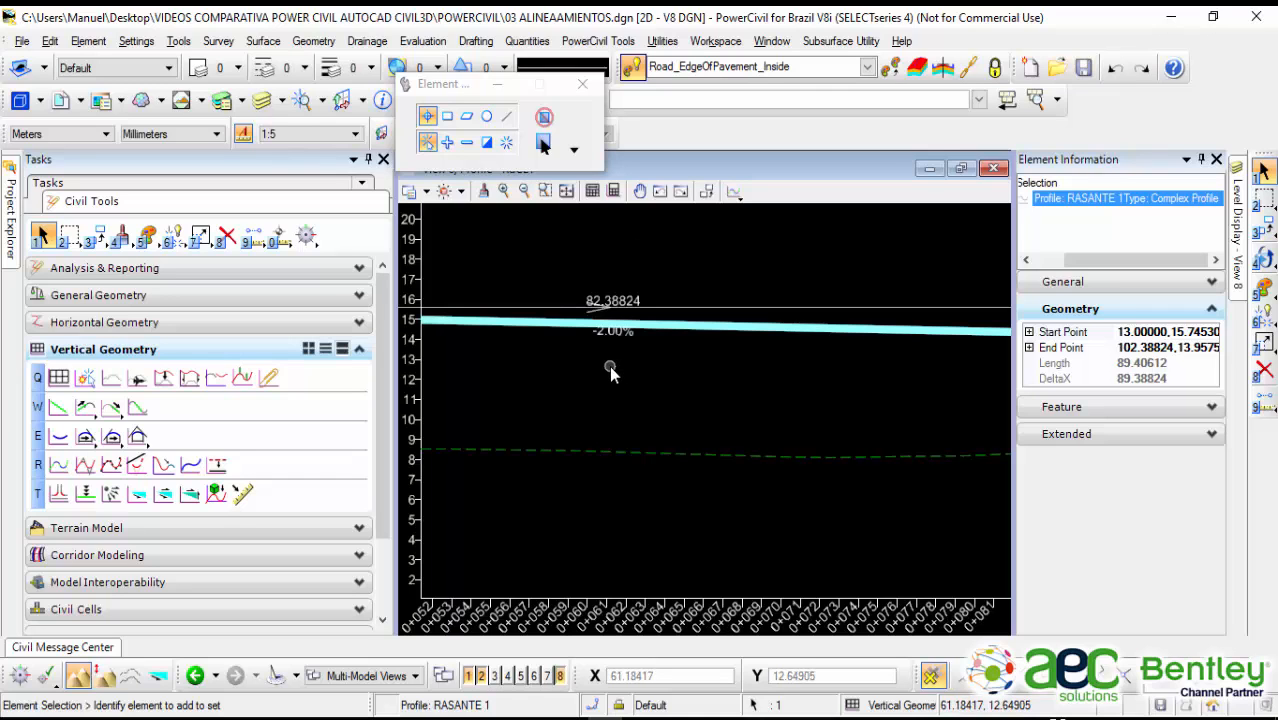
scroll(609, 366, "down", 4)
middle_click_drag(538, 427, 760, 478)
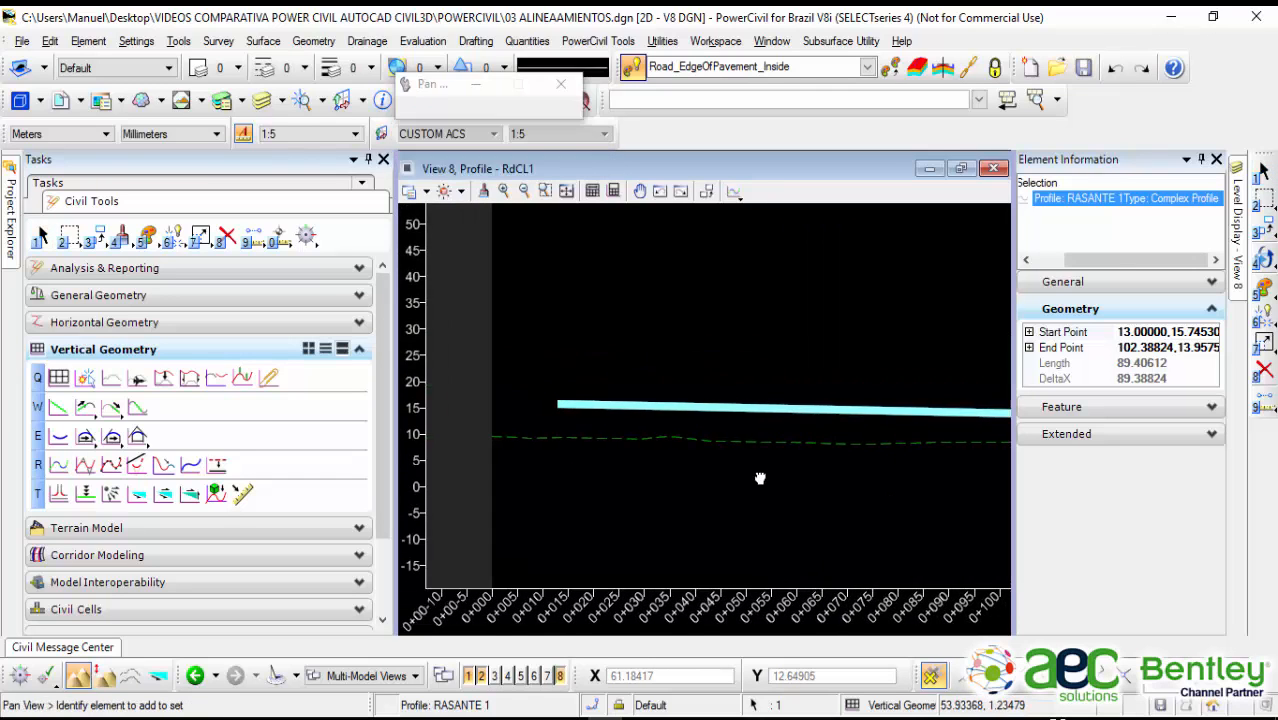
key("Escape")
scroll(595, 436, "up", 6)
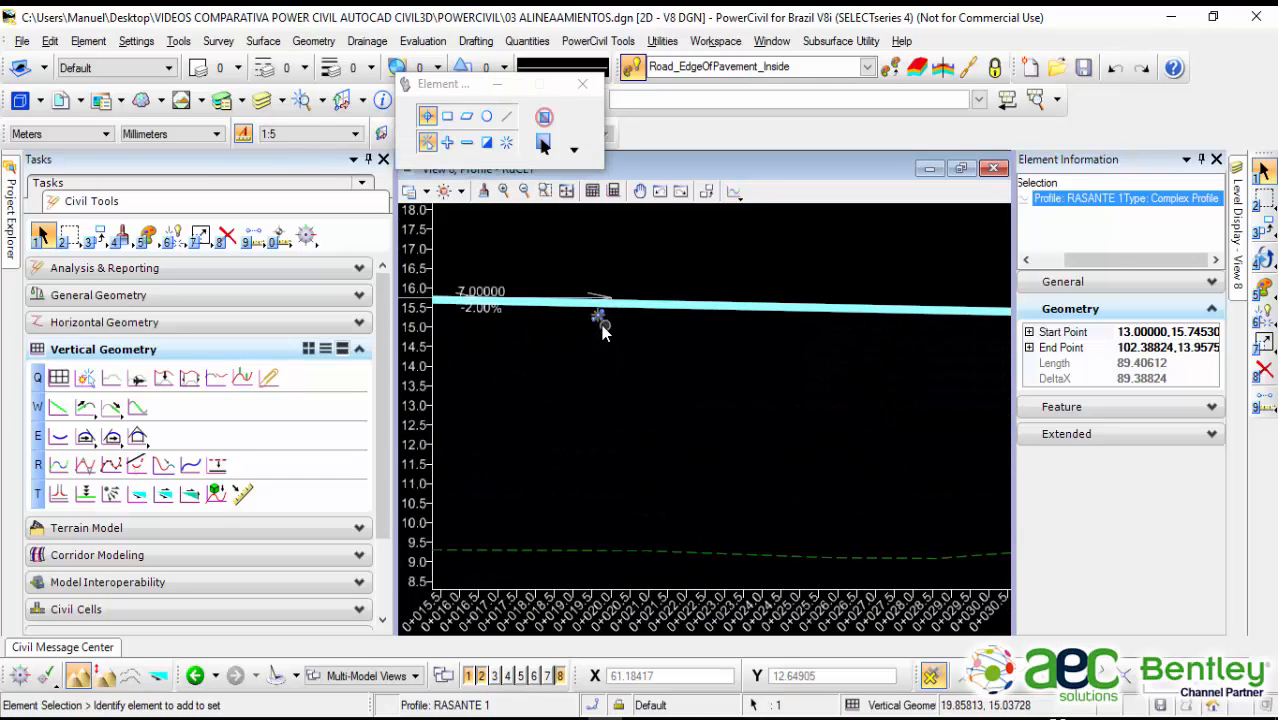
middle_click_drag(601, 324, 716, 410)
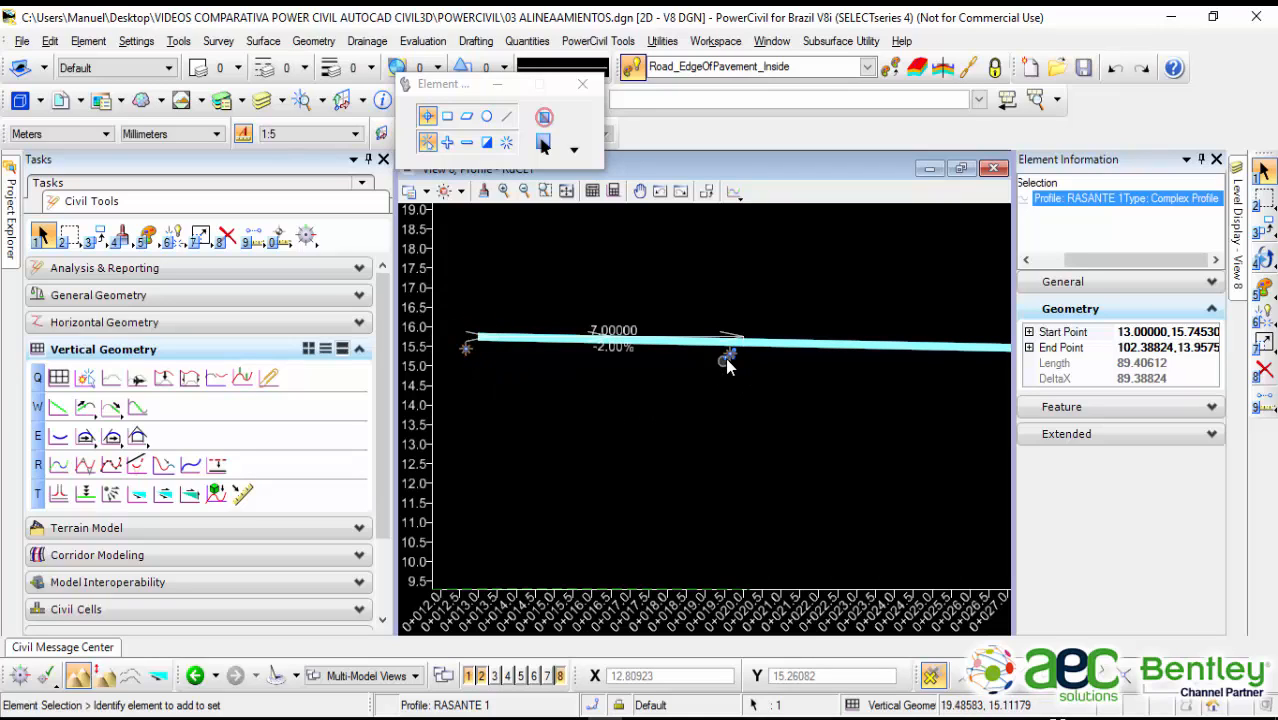
Step: Restore the floating RdCL1 profile window, bring the roundabout with its accesses into view in plan, and reselect the RASANTE 1 profile
double_click(720, 168)
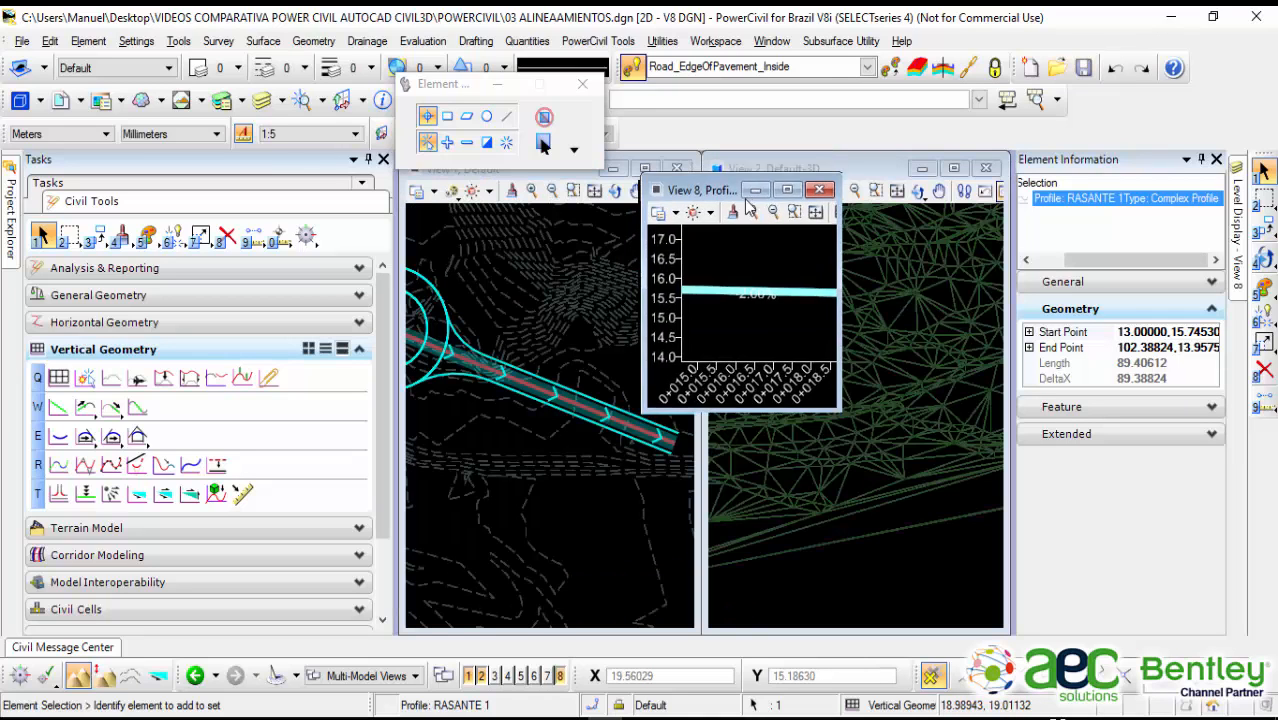
scroll(831, 377, "down", 2)
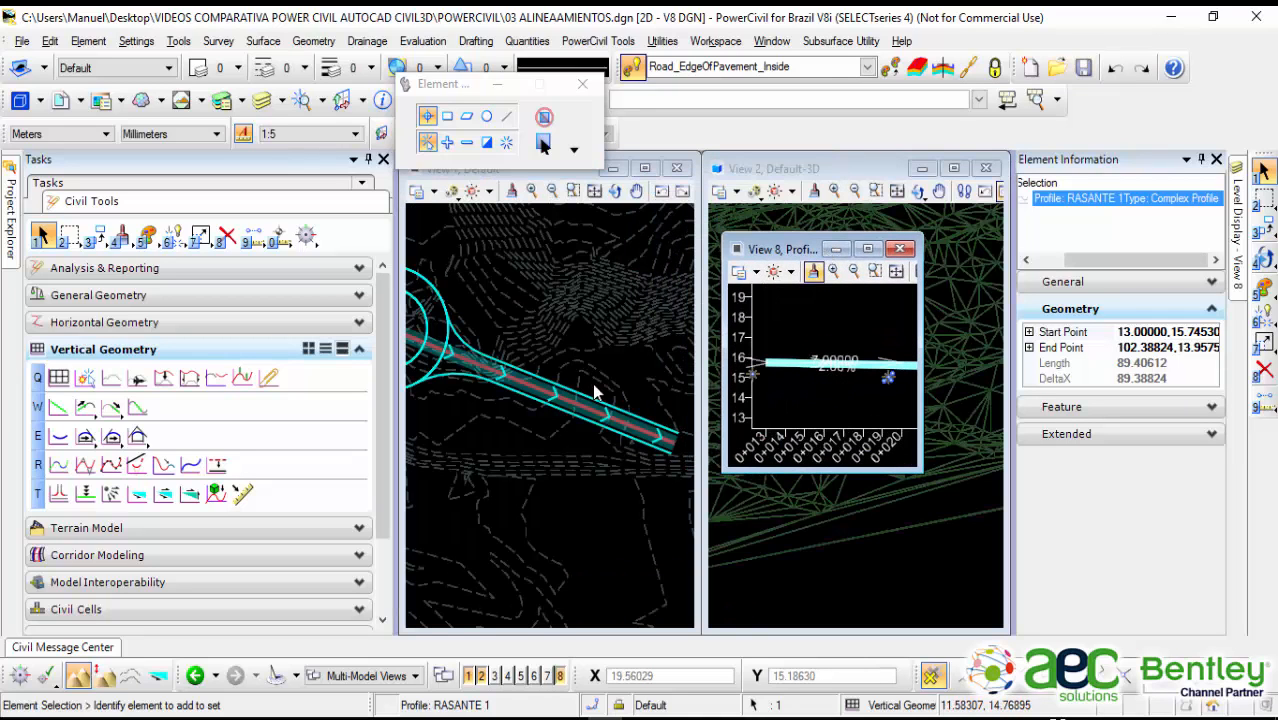
scroll(547, 350, "down", 1)
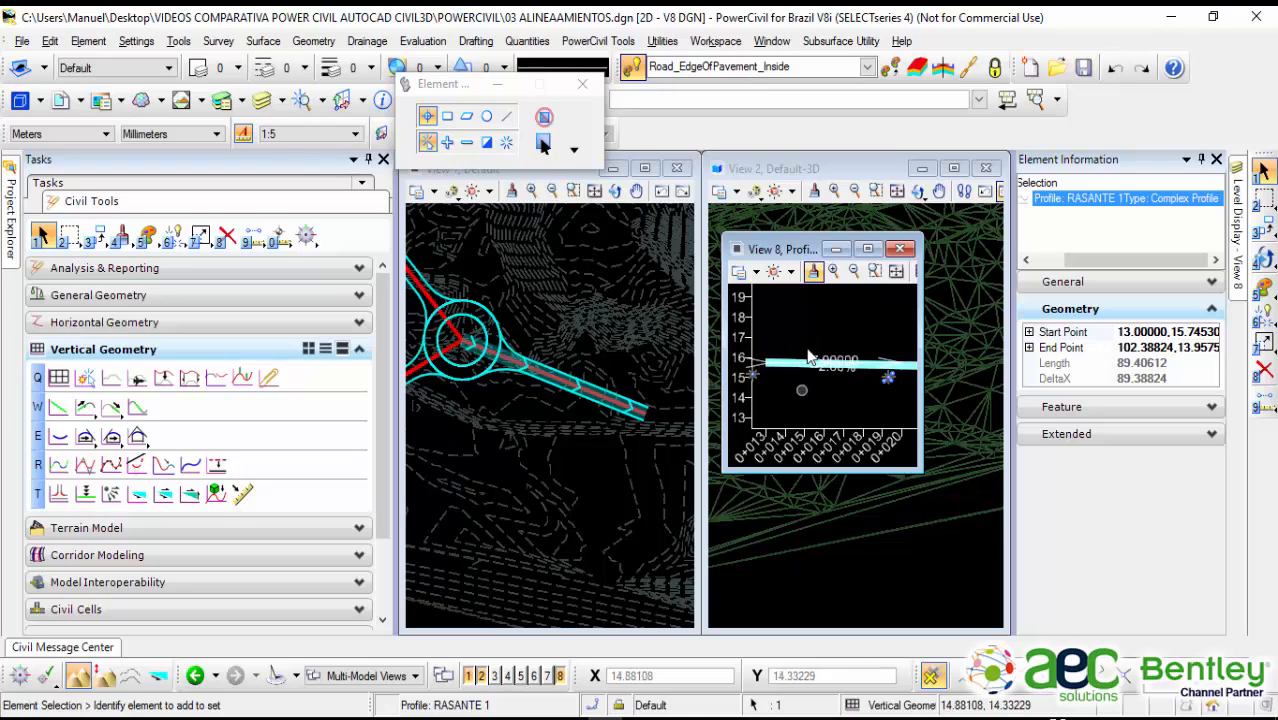
left_click_drag(779, 255, 567, 299)
left_click(683, 363)
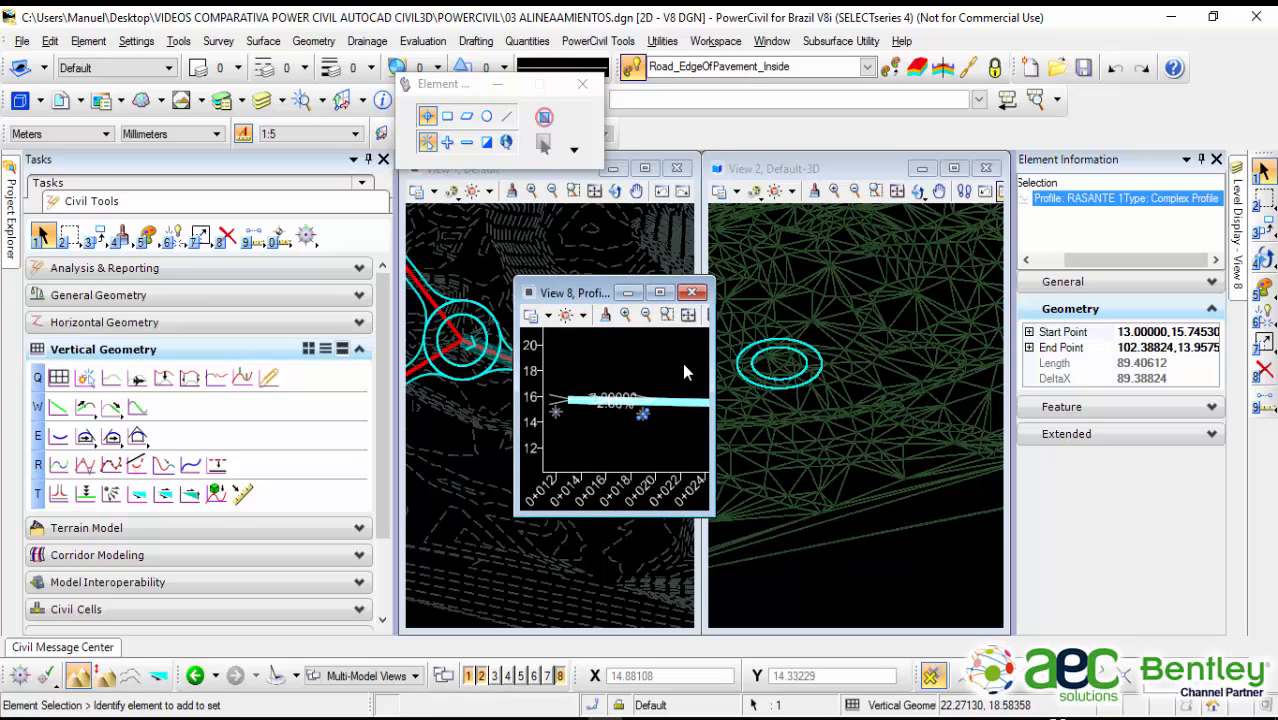
left_click(688, 403)
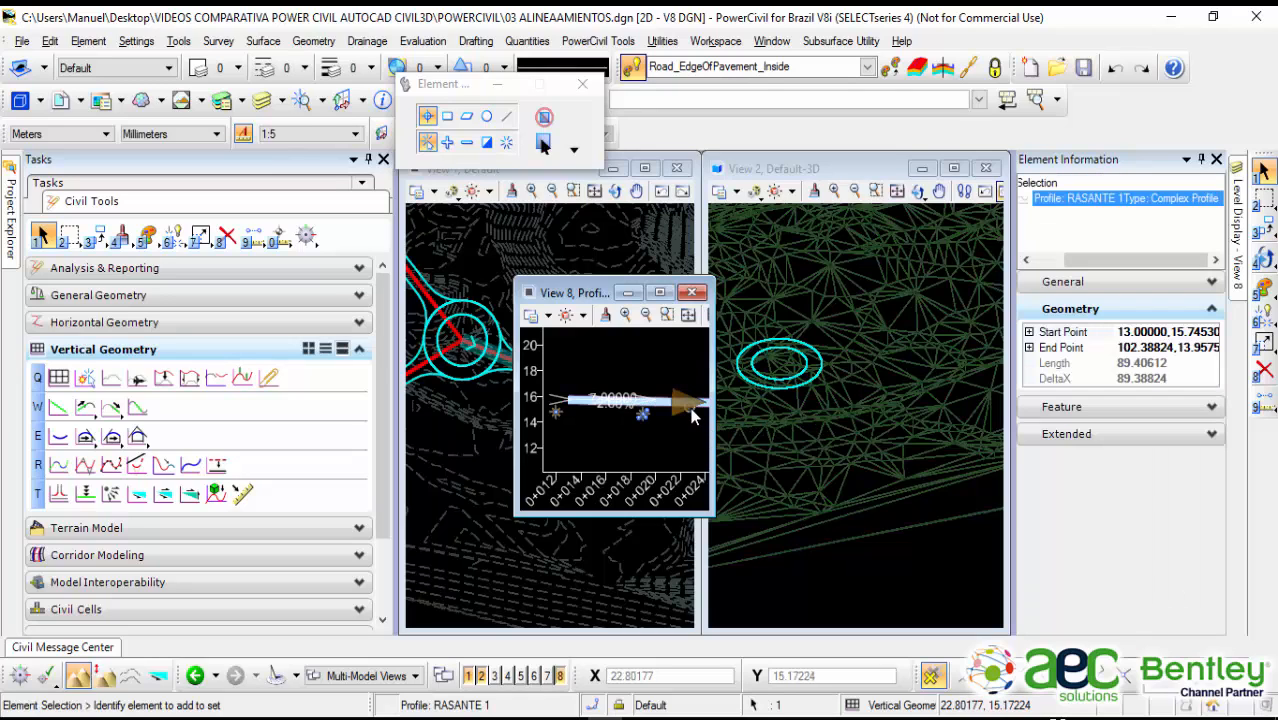
Step: Set the RASANTE 1 complex profile as the active profile of the access centerline and clear the selection
scroll(670, 413, "up", 3)
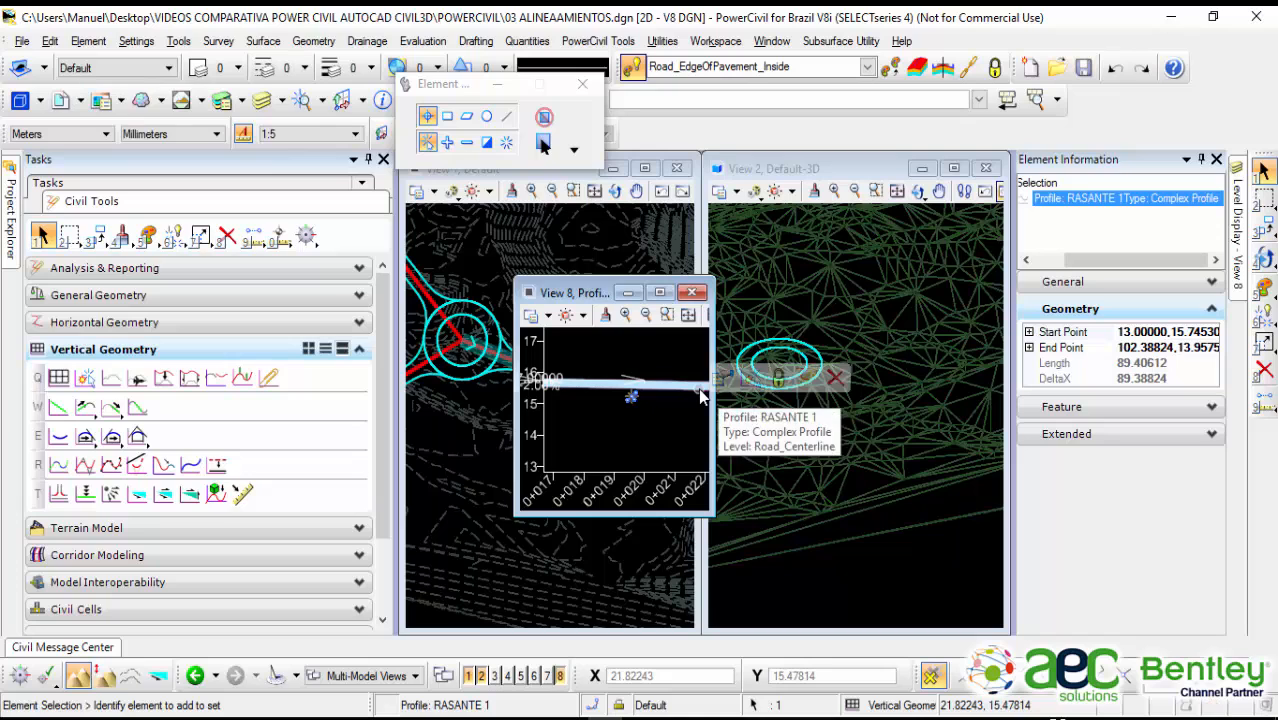
left_click(750, 377)
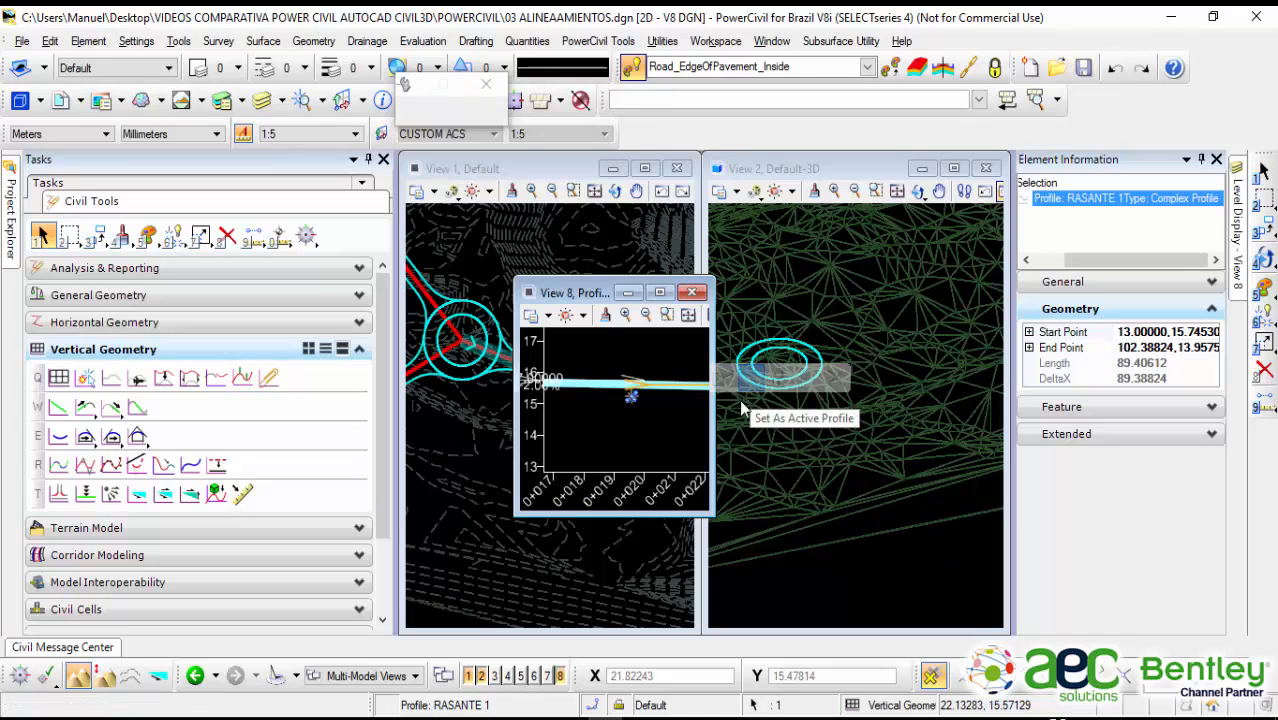
left_click(899, 556)
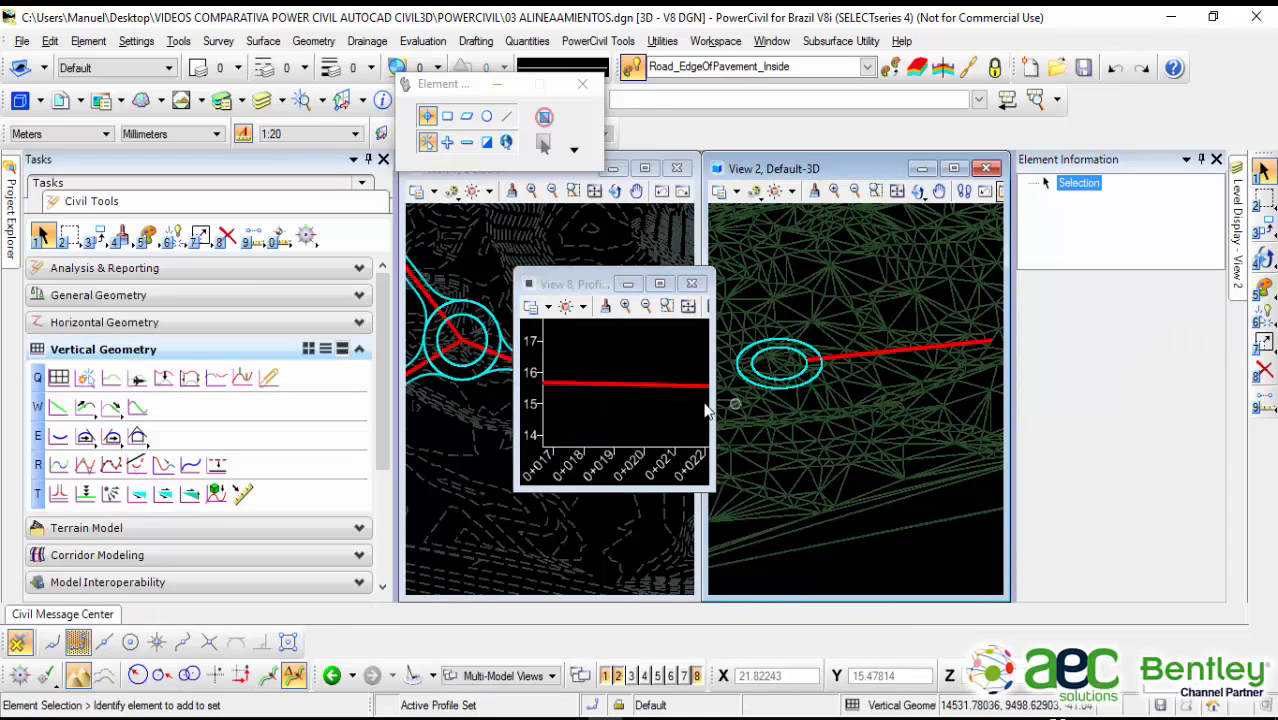
scroll(694, 393, "down", 1)
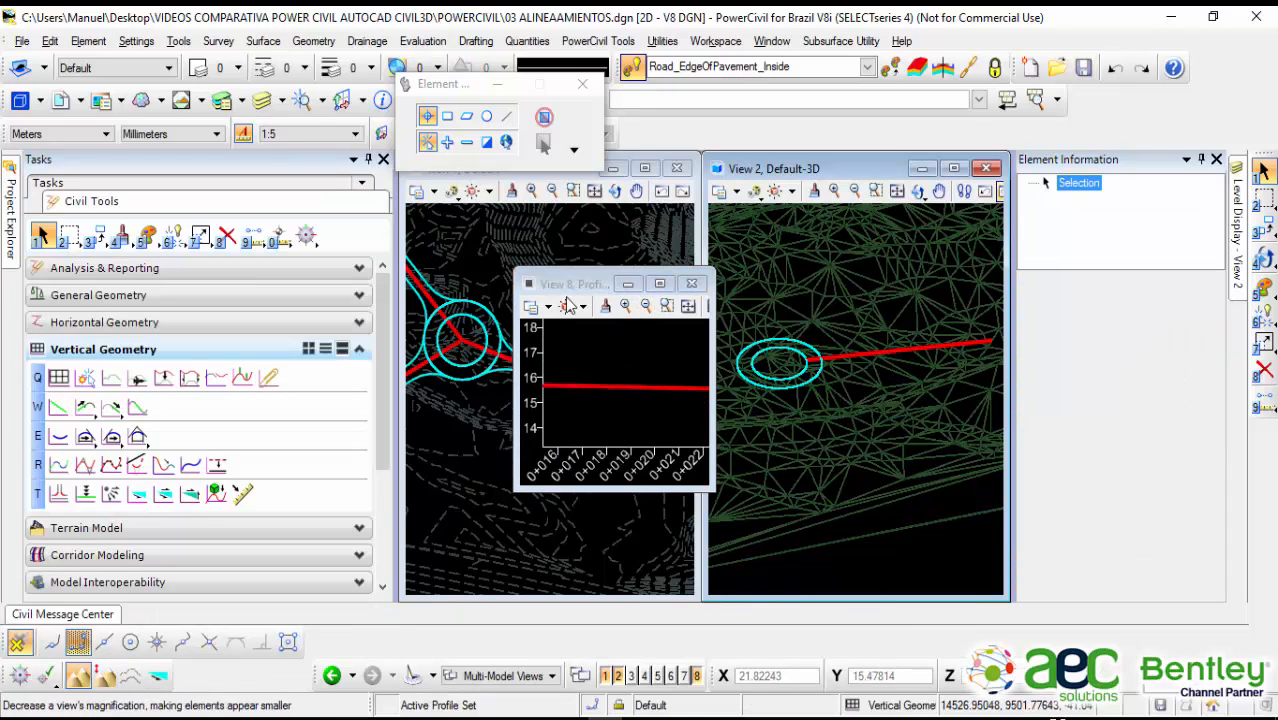
Step: Reposition the floating profile window and examine where the 3D access centerline meets the roundabout, along with the start of its profile
left_click_drag(575, 285, 606, 356)
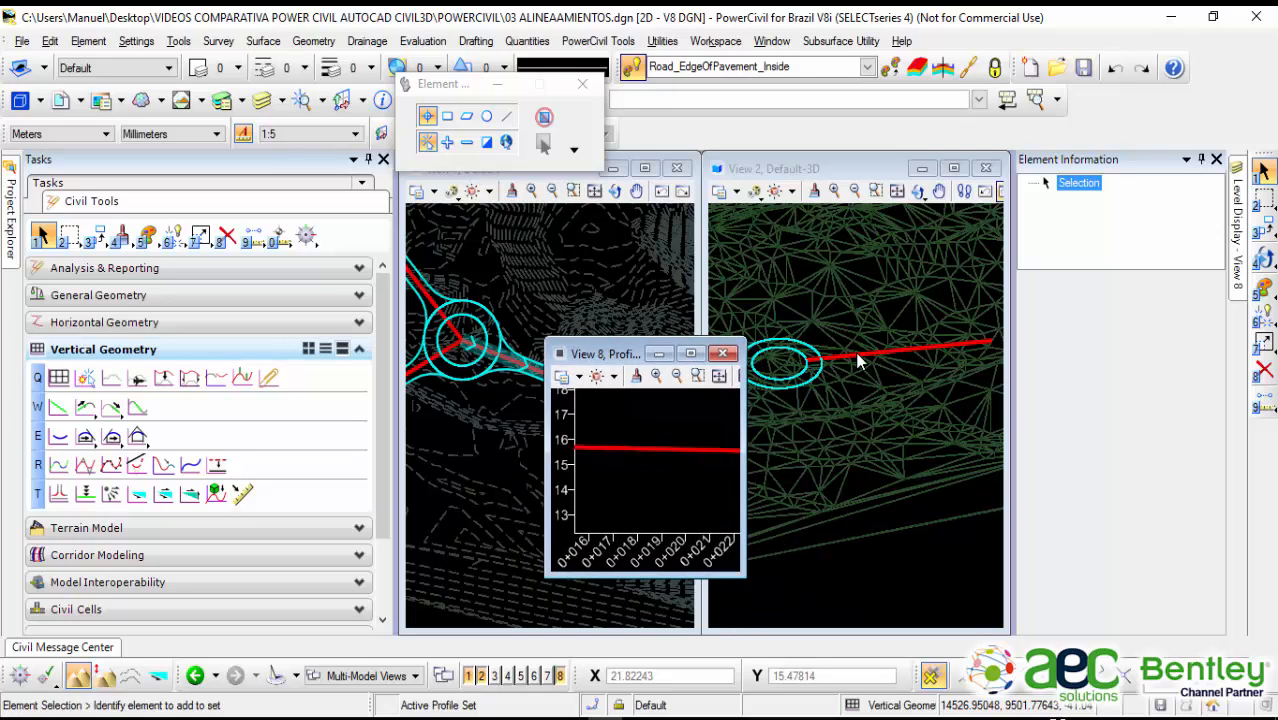
mouse_move(636, 348)
left_mouse_down()
mouse_move(640, 280)
mouse_move(731, 375)
mouse_move(628, 368)
left_mouse_up()
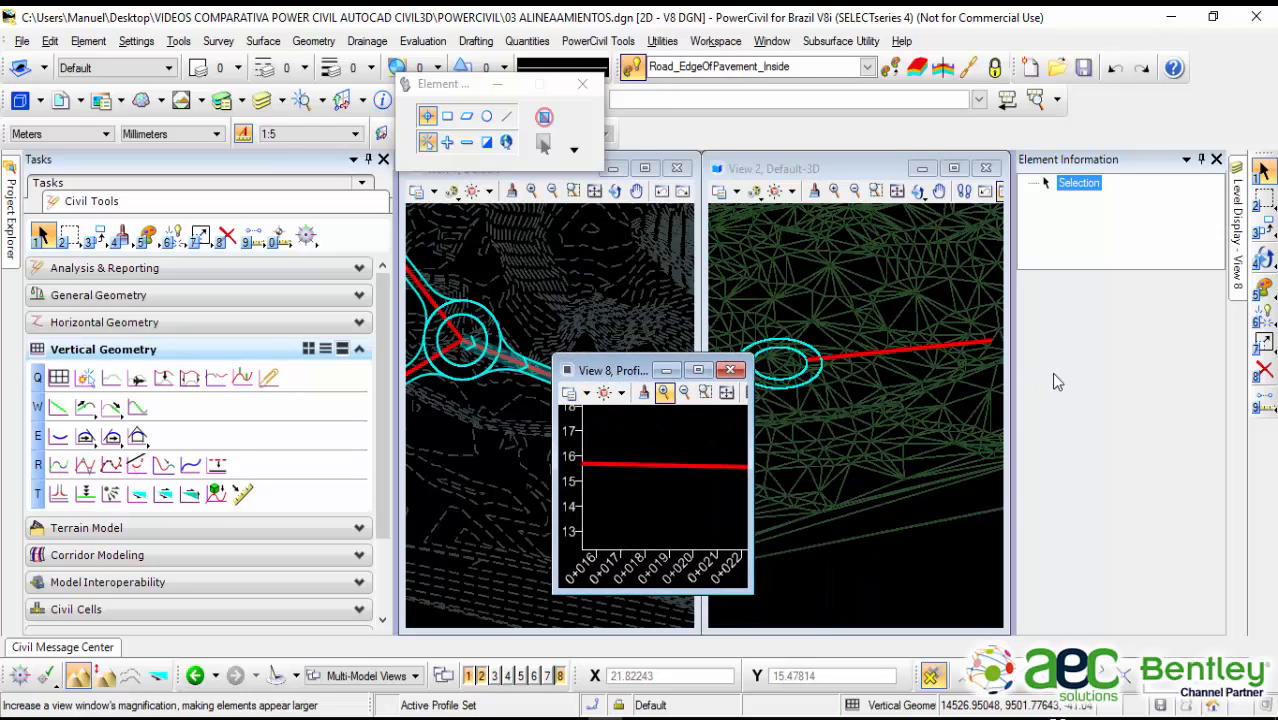
scroll(853, 378, "up", 6)
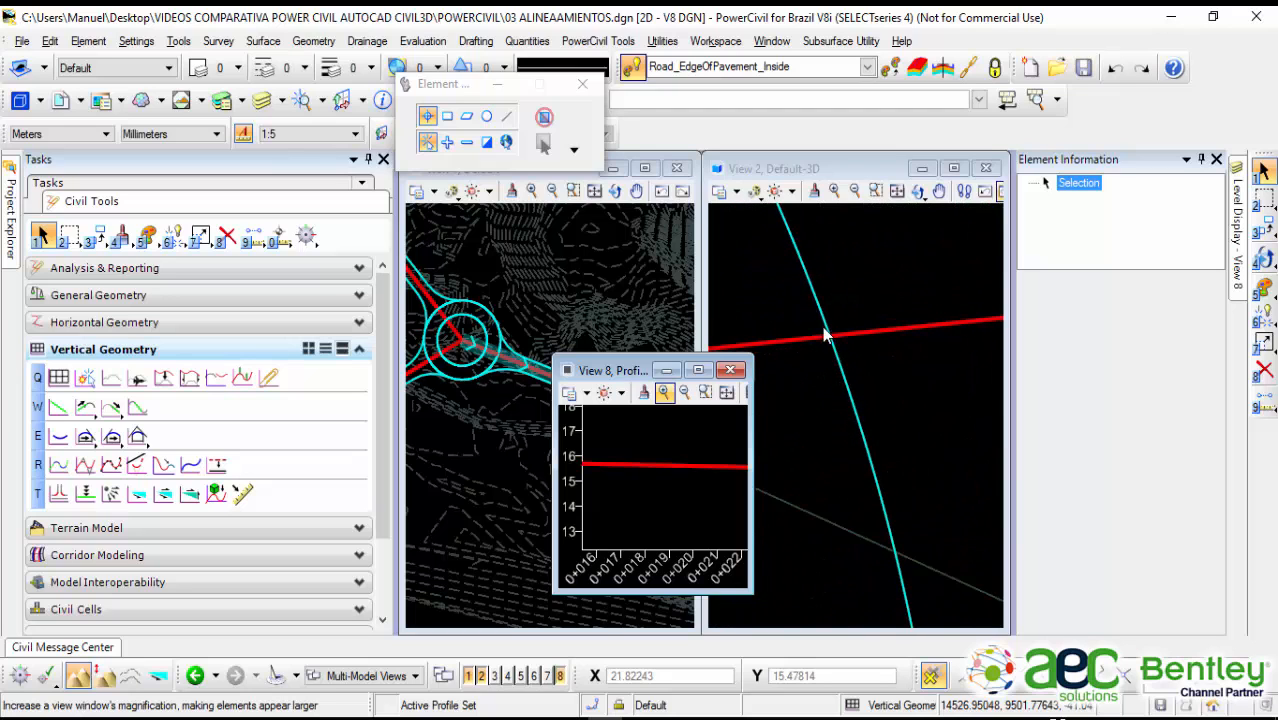
scroll(825, 335, "down", 5)
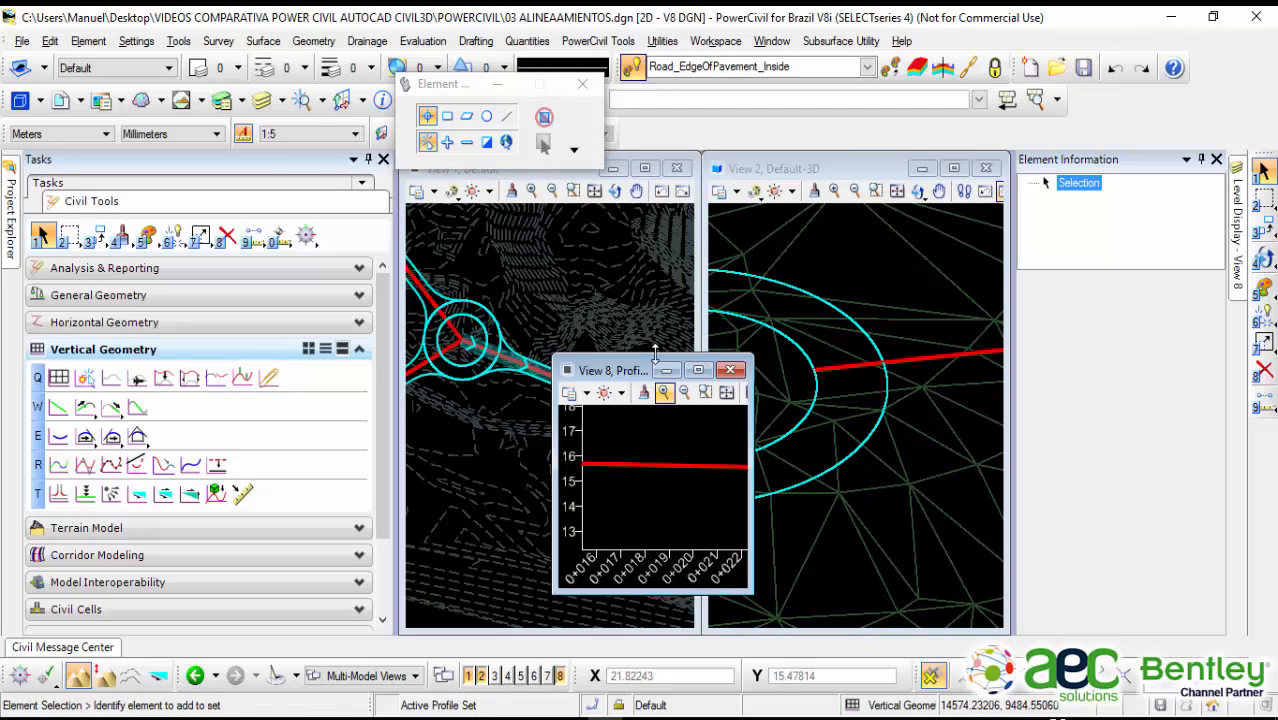
left_click_drag(632, 374, 658, 300)
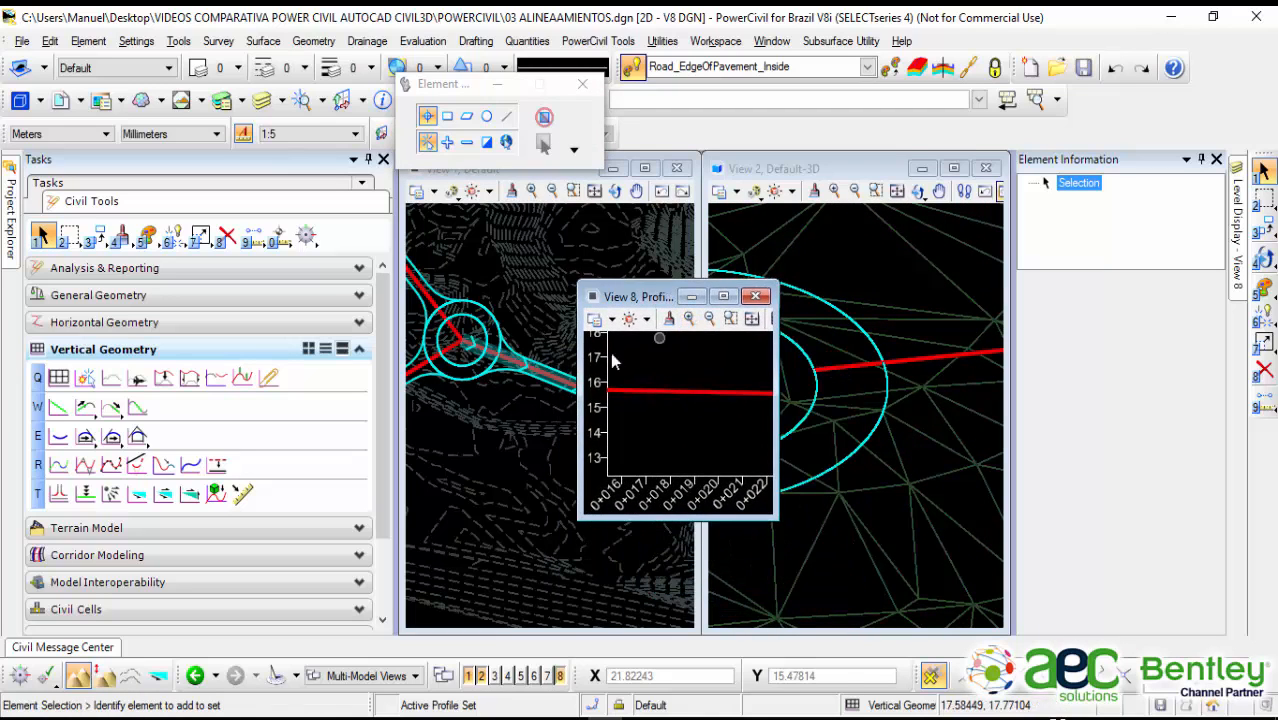
scroll(665, 412, "down", 3)
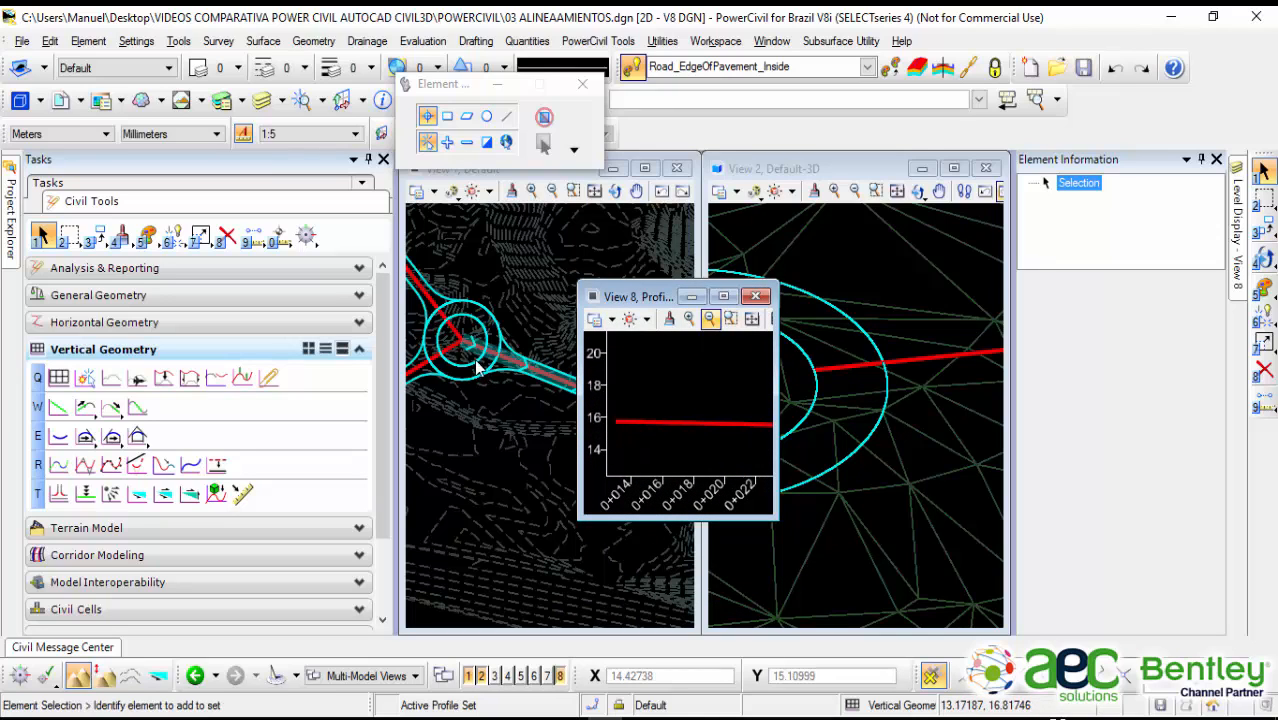
middle_click_drag(645, 380, 648, 380)
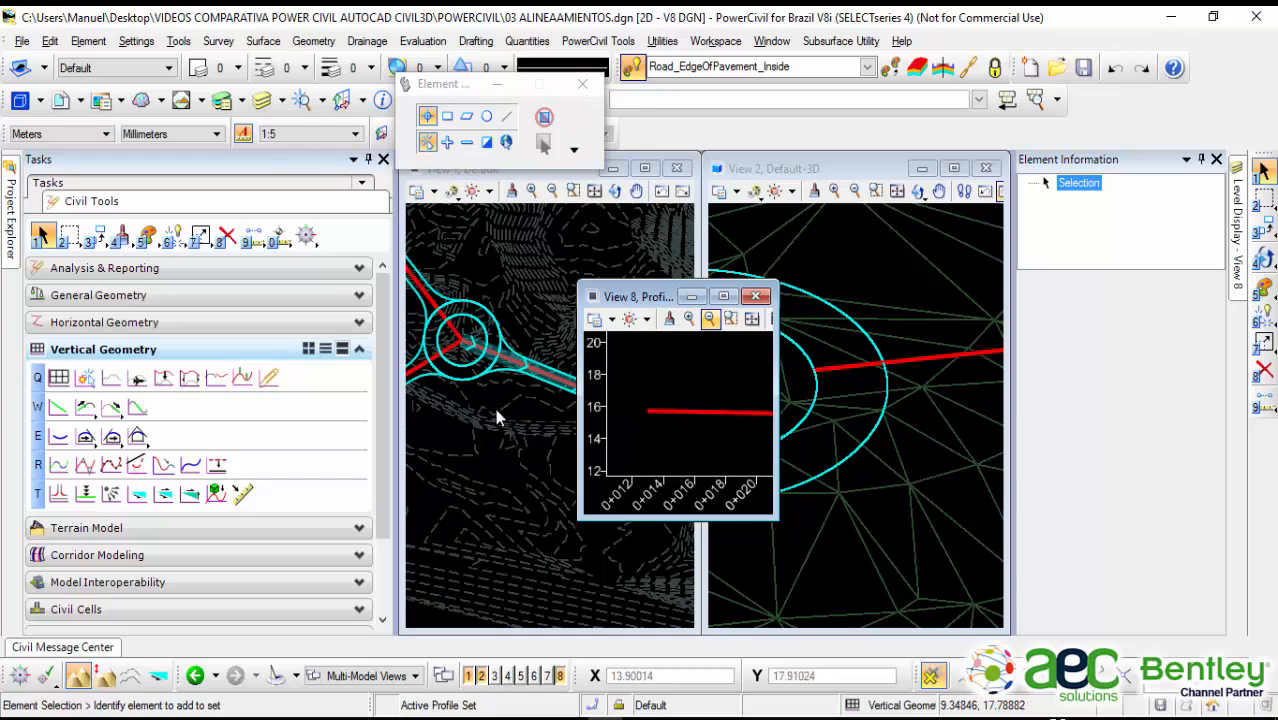
Step: Select the roundabout's BORDE INTERIOR arc in plan and set its projected profile slope to -2%
left_click(495, 466)
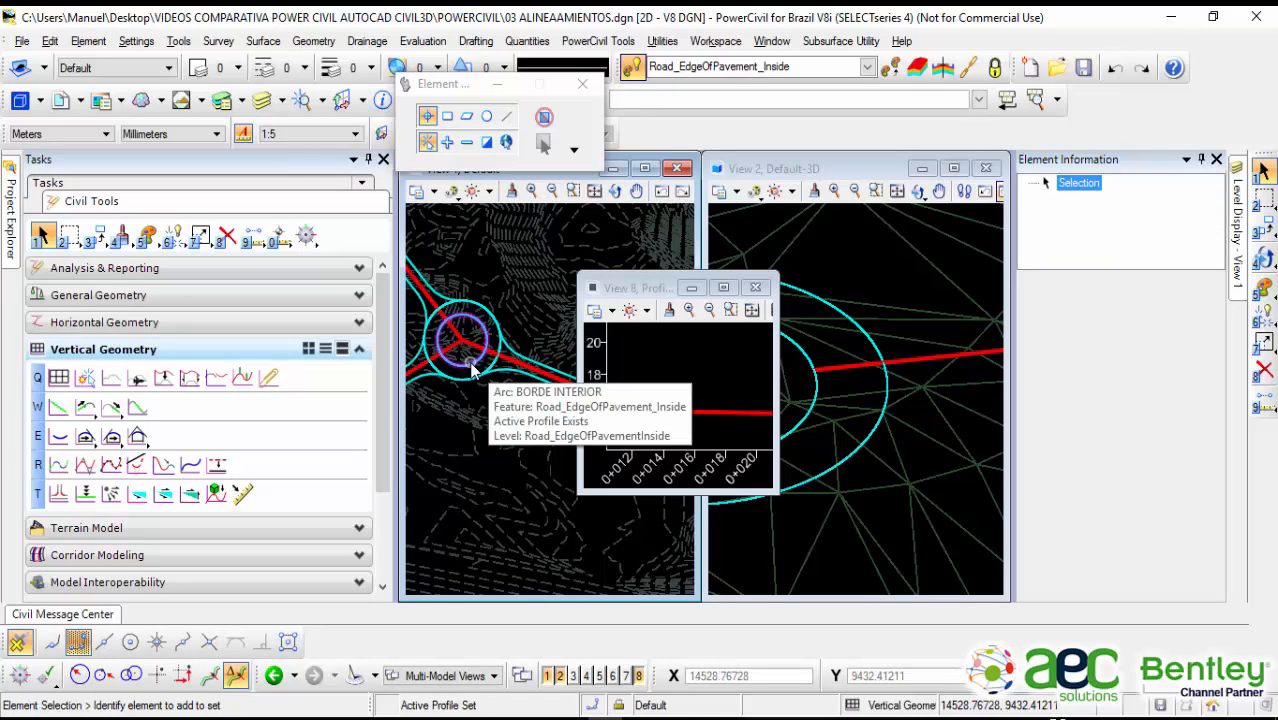
left_click(474, 371)
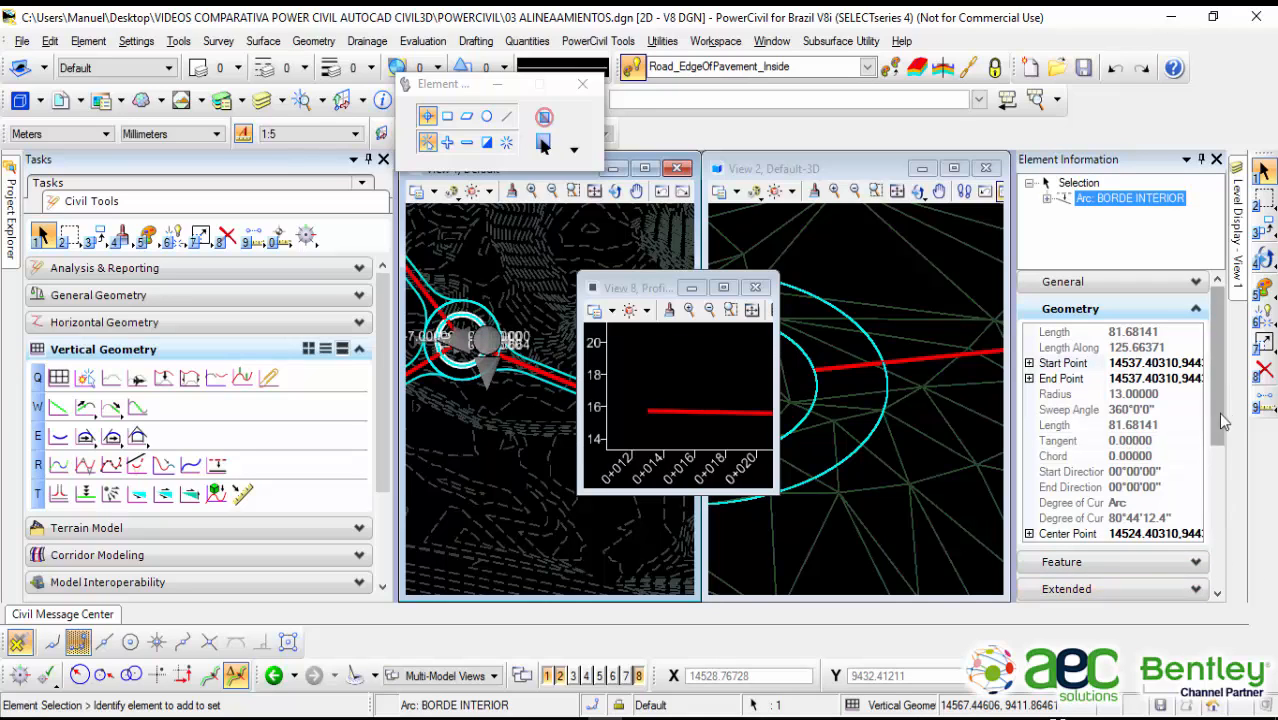
left_click_drag(1220, 428, 1210, 595)
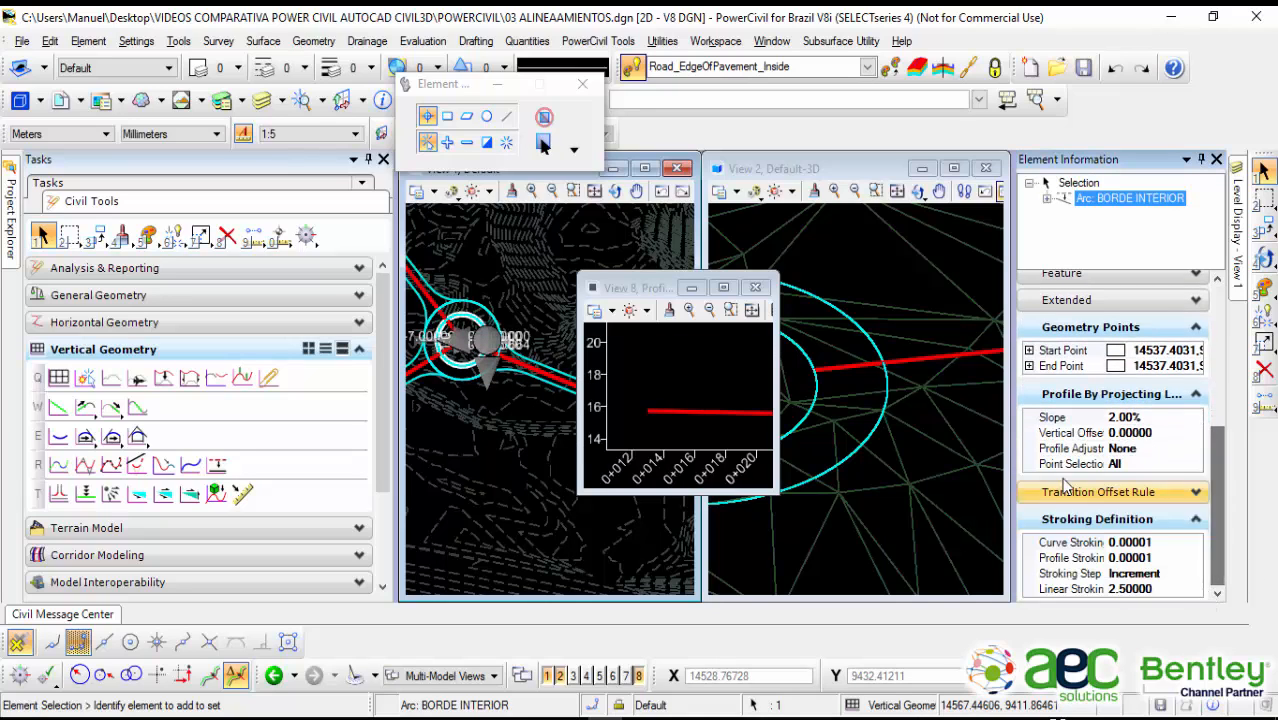
left_click(1160, 425)
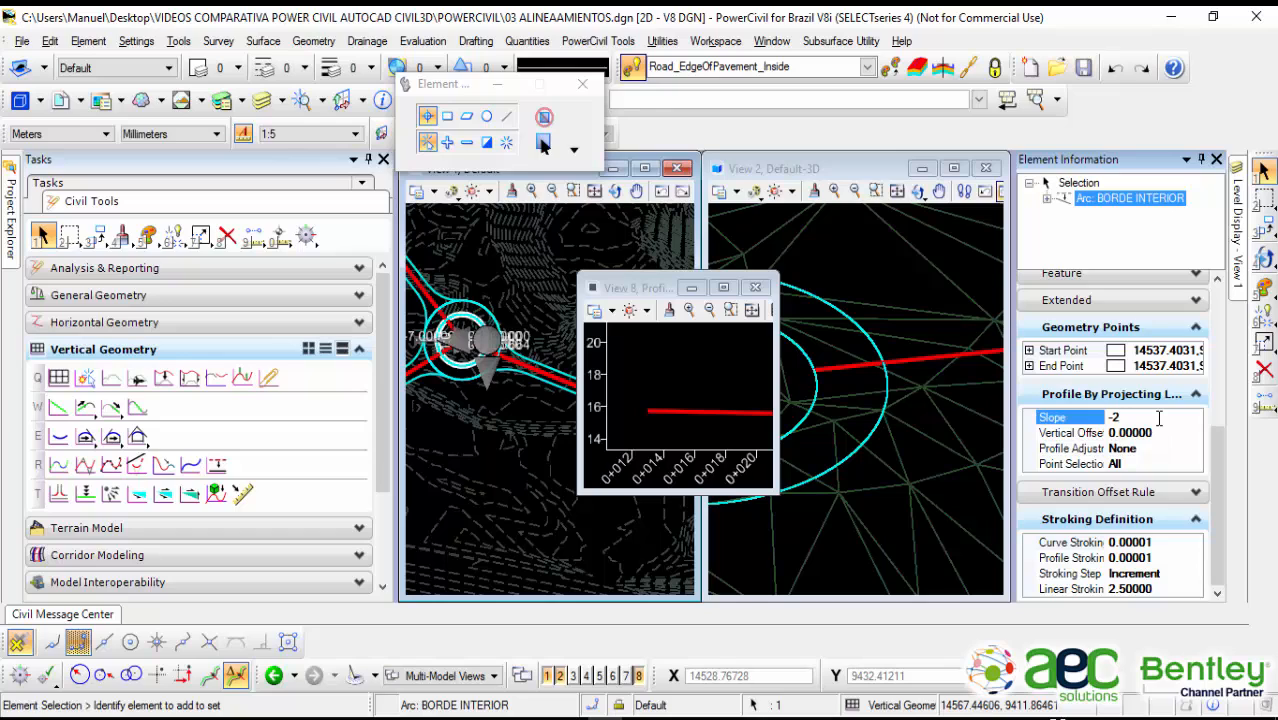
key("Return")
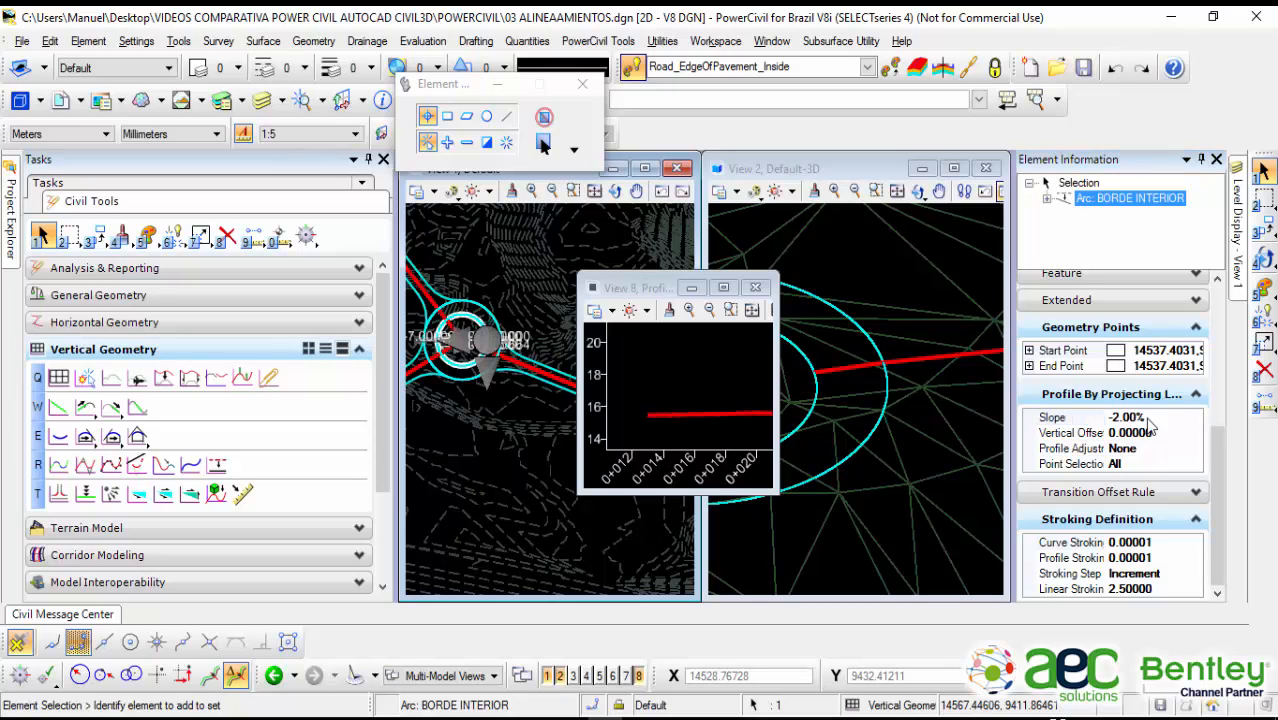
Step: Enlarge the profile view, select RASANTE 1, and examine the grades of its short and long segments up to the access's end
left_click(723, 287)
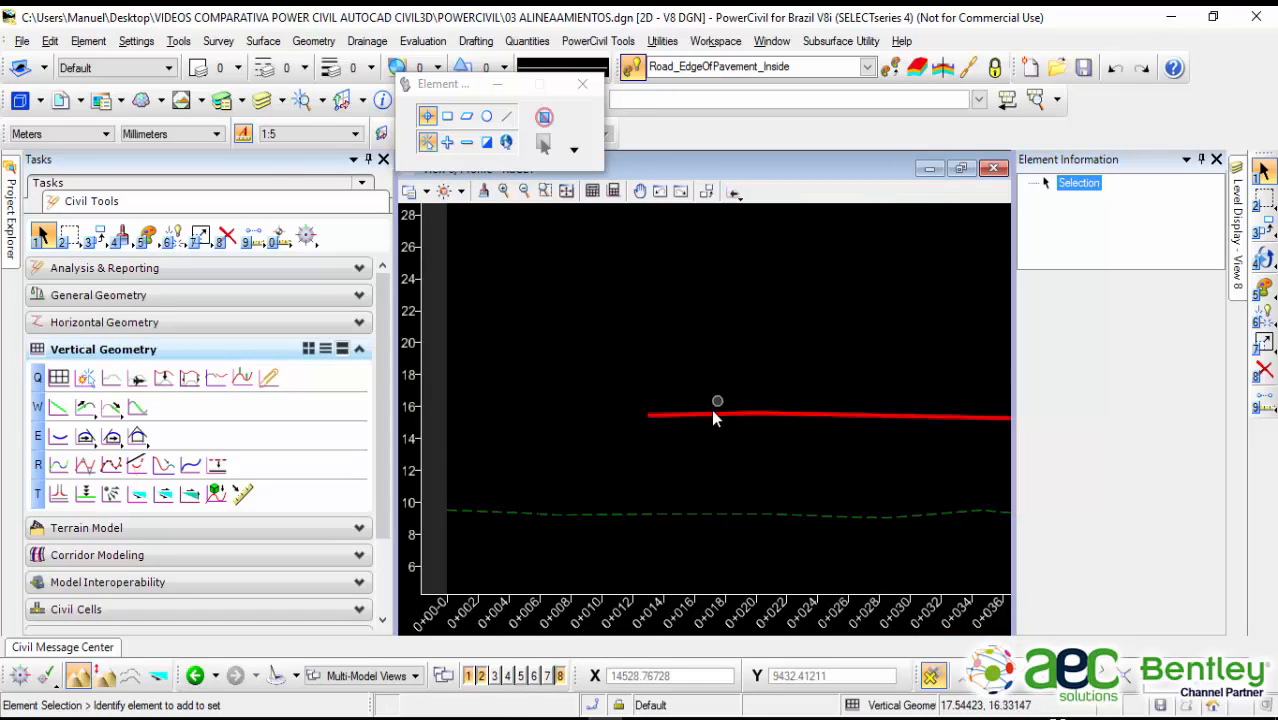
left_click(708, 415)
scroll(740, 448, "up", 3)
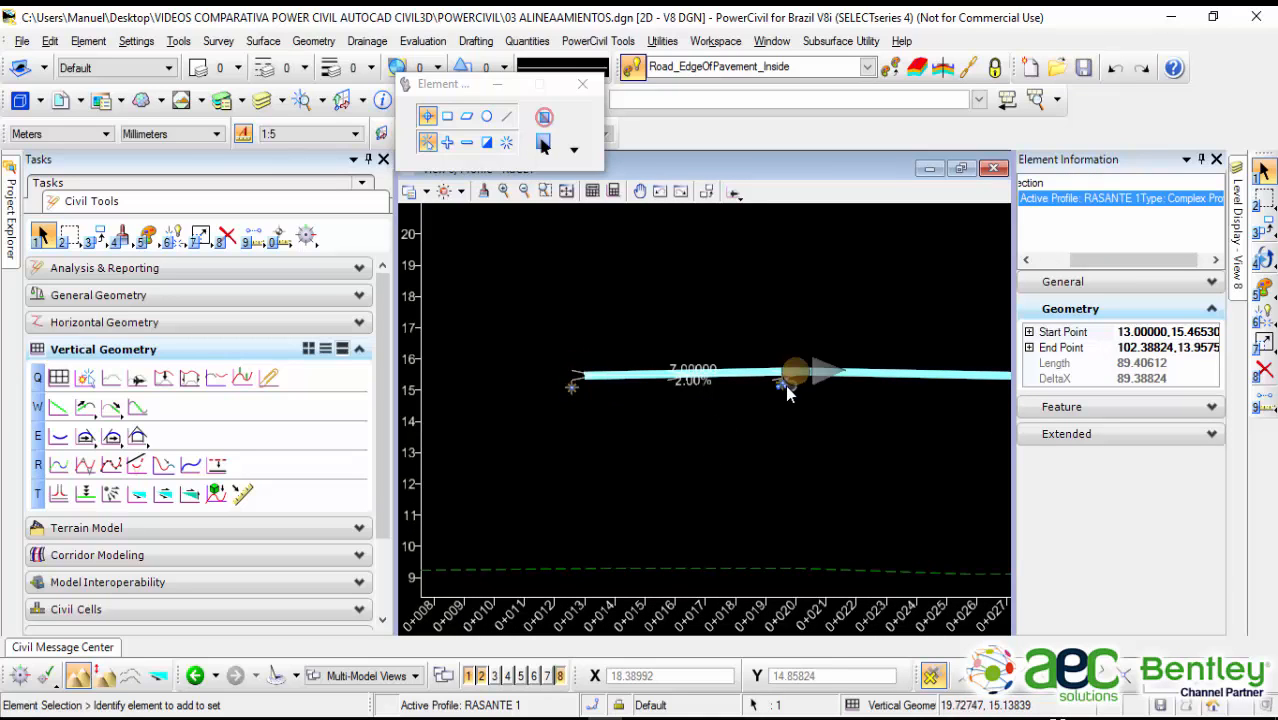
scroll(889, 349, "down", 5)
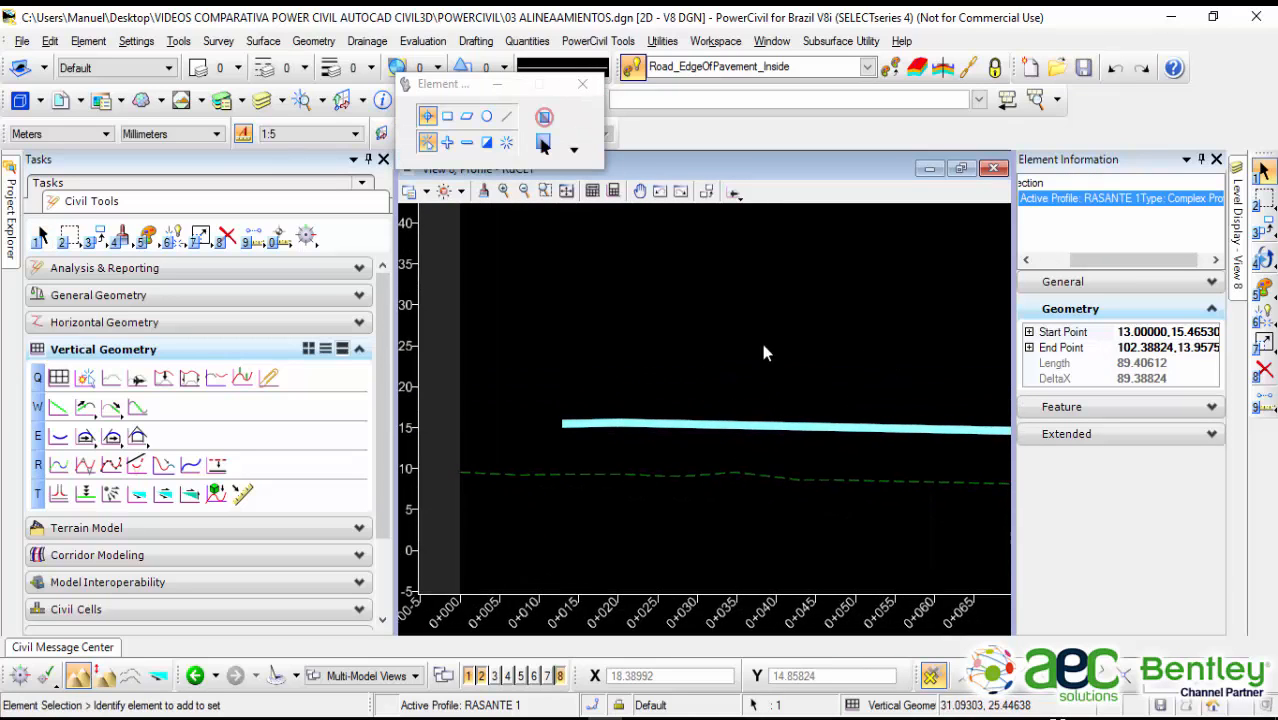
scroll(875, 427, "up", 2)
scroll(576, 393, "up", 2)
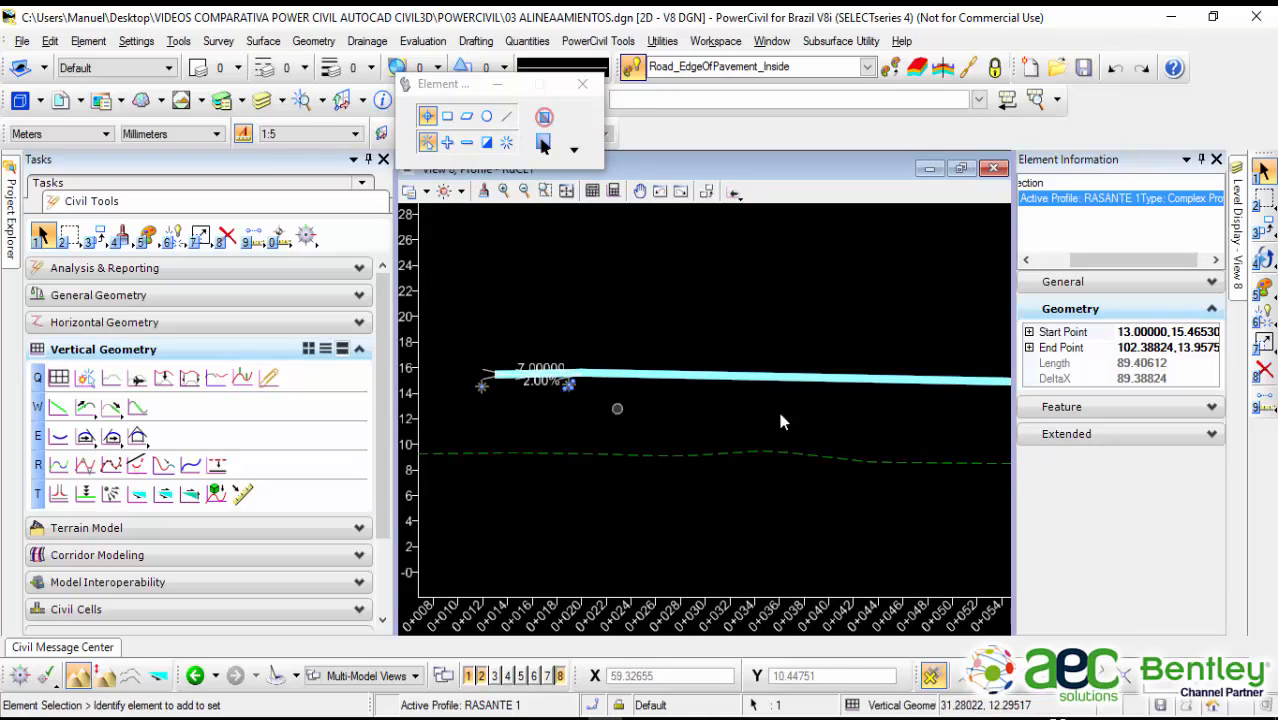
middle_click_drag(889, 413, 620, 423)
scroll(747, 416, "down", 4)
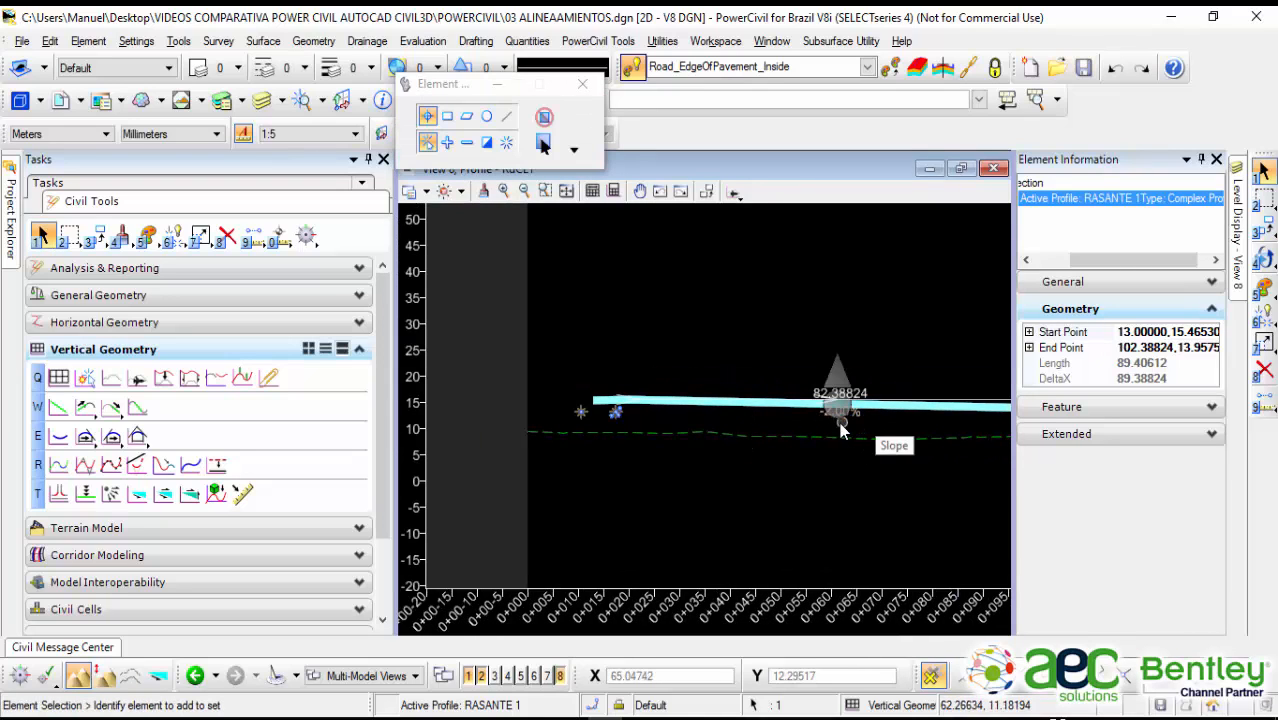
scroll(845, 430, "up", 1)
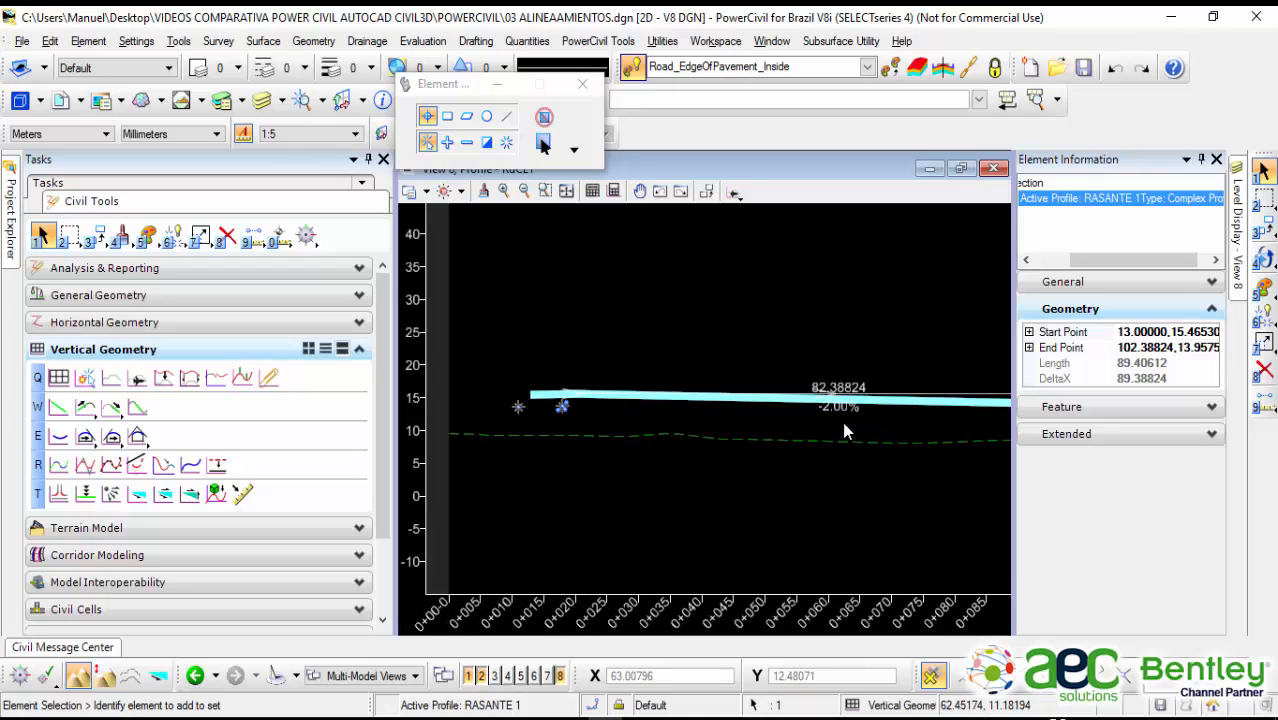
scroll(844, 423, "up", 3)
scroll(621, 405, "down", 4)
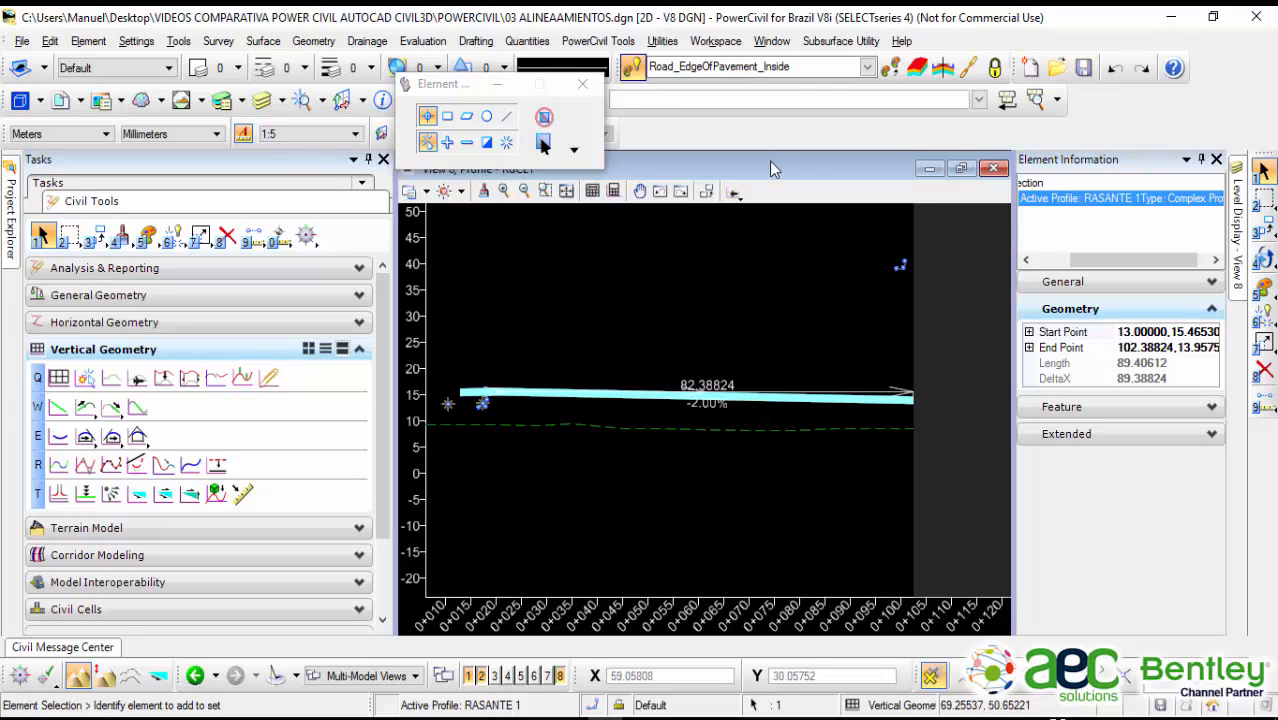
Step: Restore the floating profile window, reselect the BORDE INTERIOR arc in plan, and set its projected profile slope back to 2%
left_click_drag(783, 165, 652, 351)
left_click(843, 267)
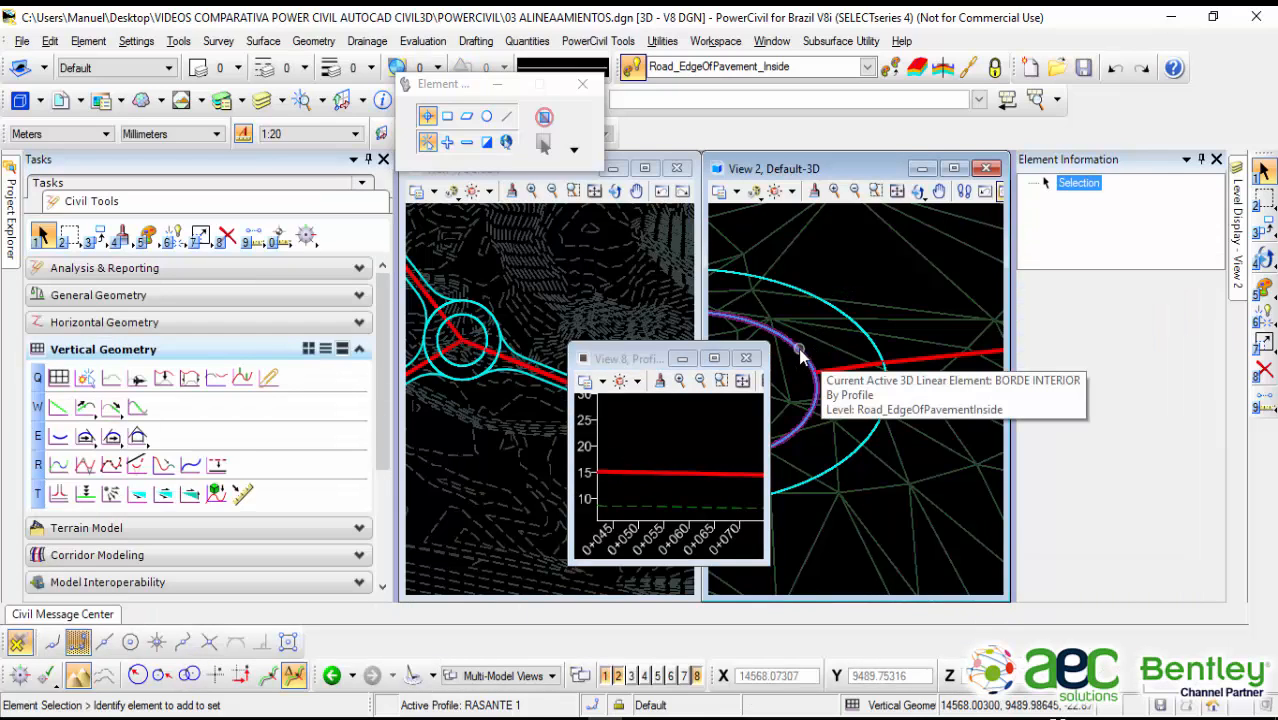
left_click(800, 356)
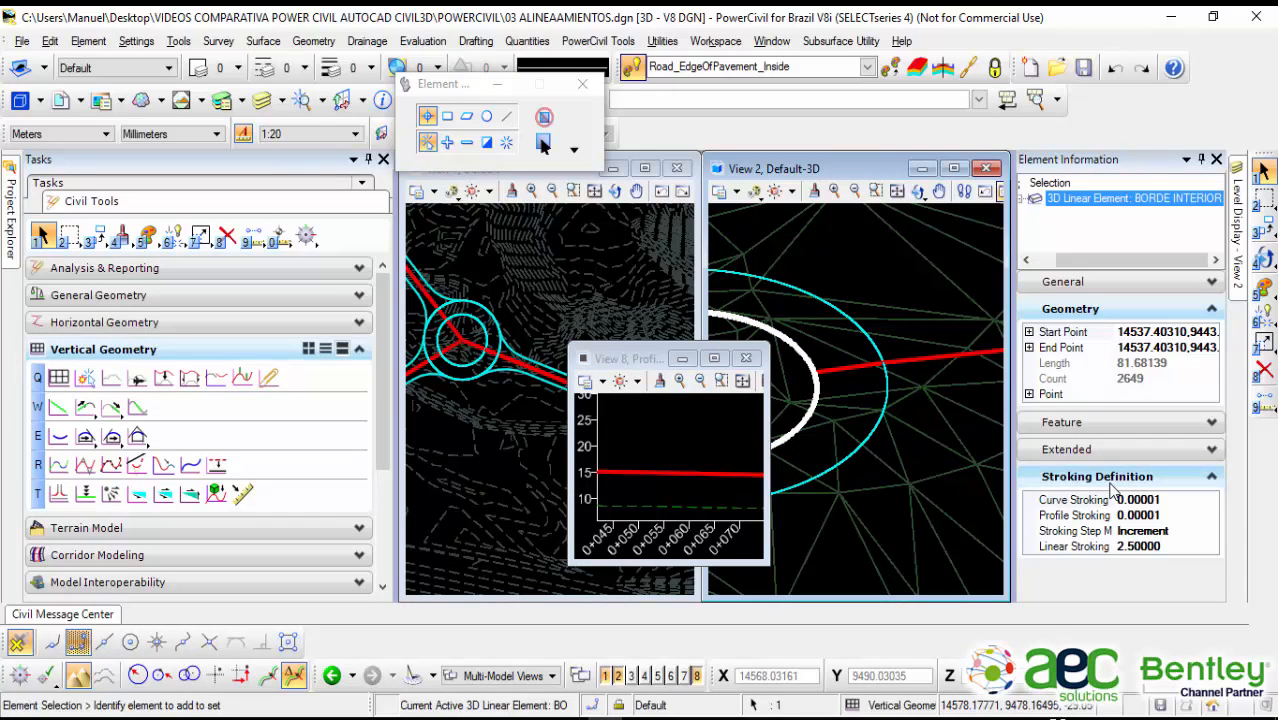
left_click(440, 420)
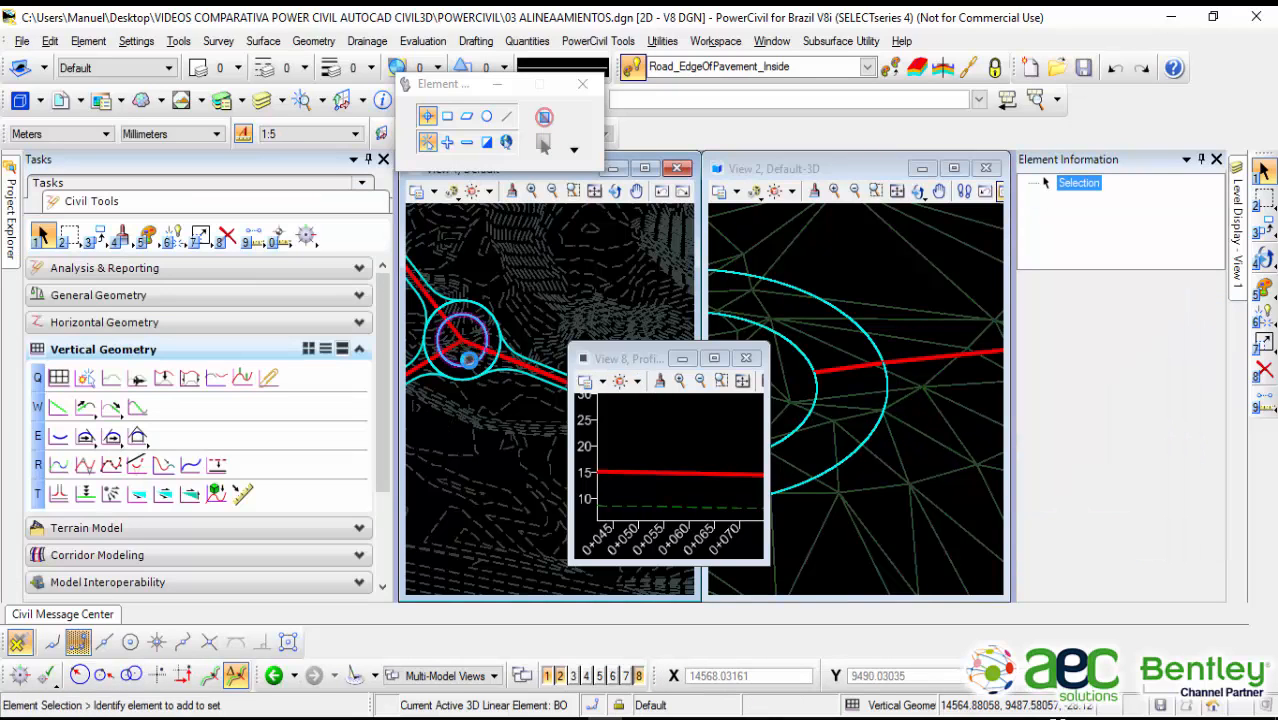
left_click(463, 345)
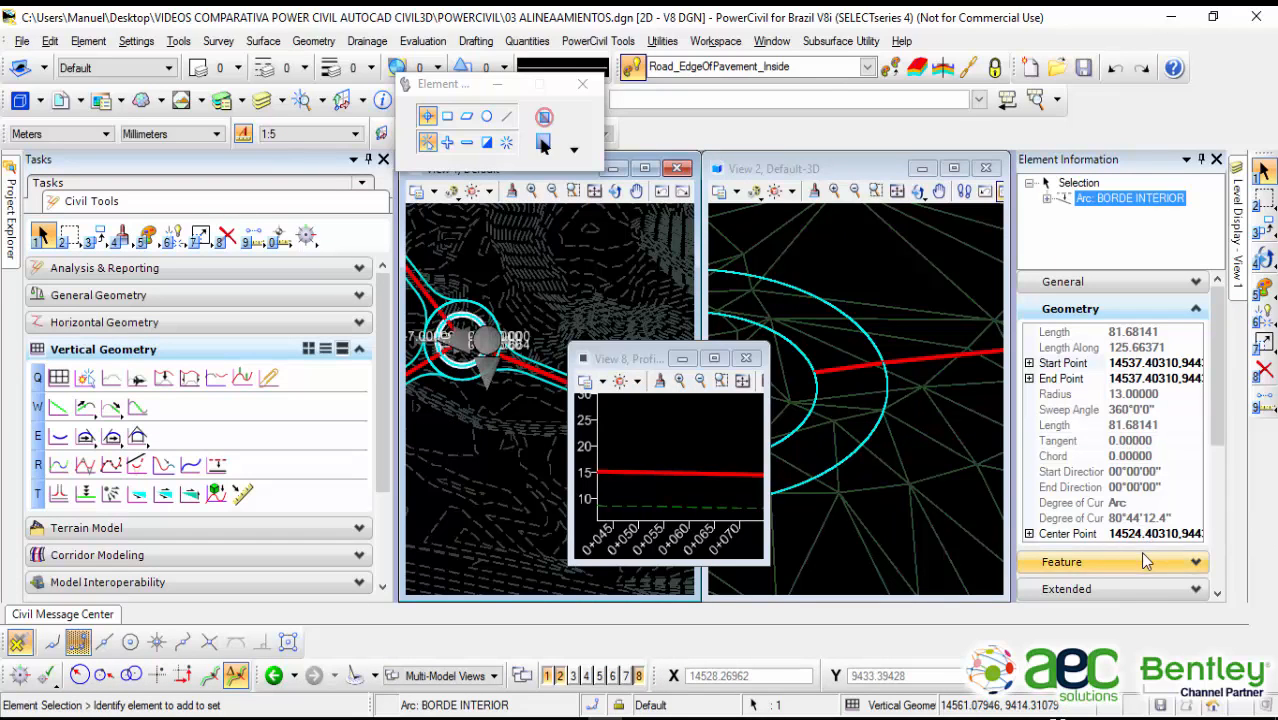
left_click(1130, 309)
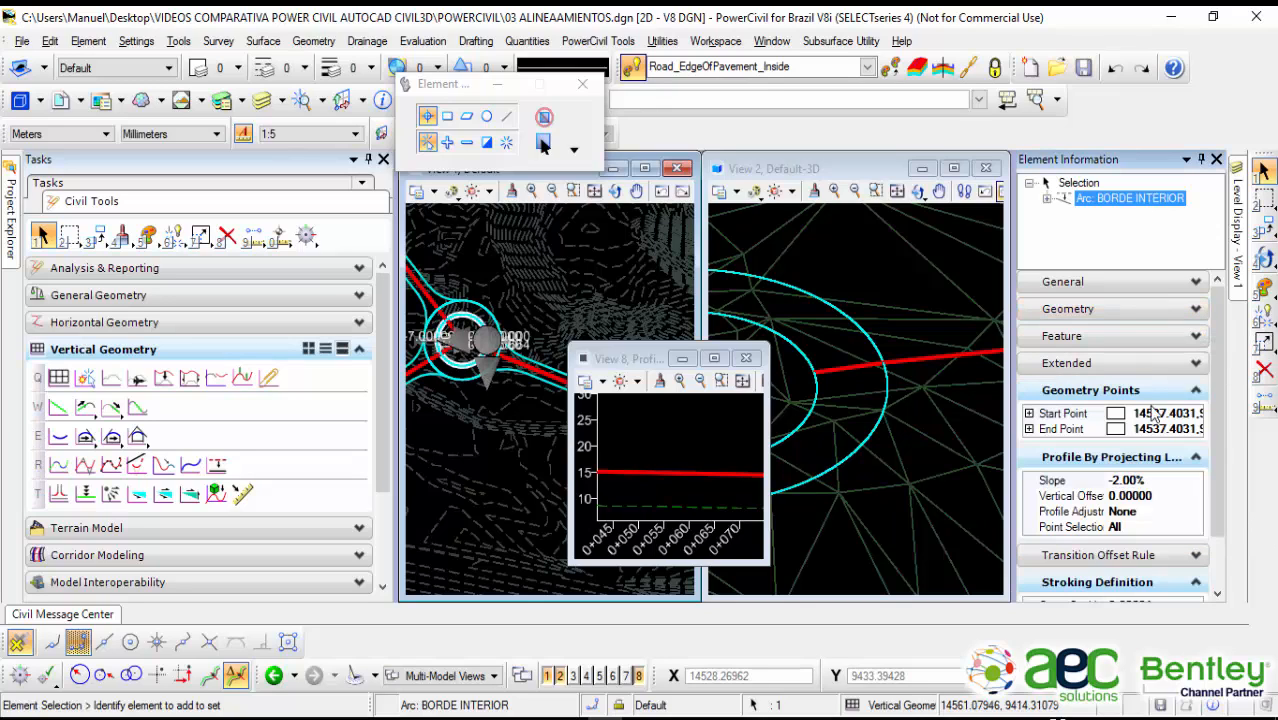
left_click(1130, 481)
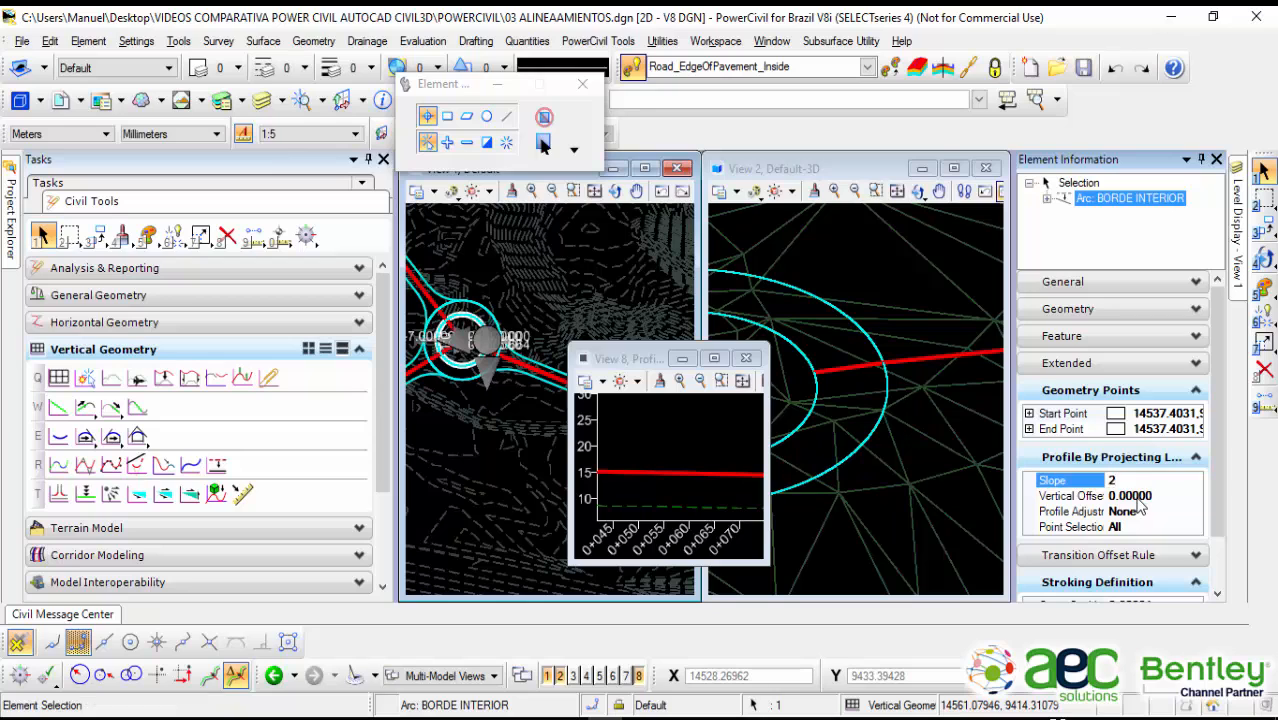
key("Tab")
Step: Reselect RASANTE 1 and examine its starting segment and slope continuity in the enlarged profile view after the arc's slope change
middle_click_drag(633, 484, 713, 490)
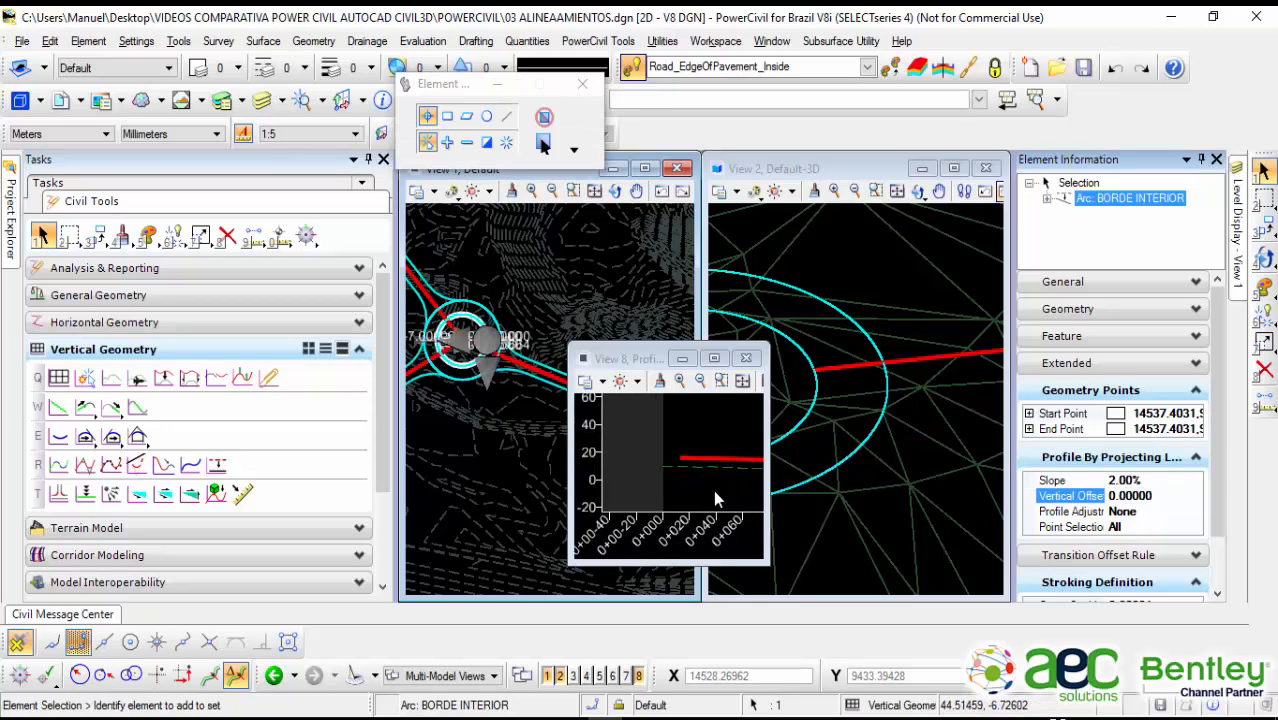
scroll(697, 466, "up", 3)
scroll(685, 445, "up", 4)
left_click(688, 433)
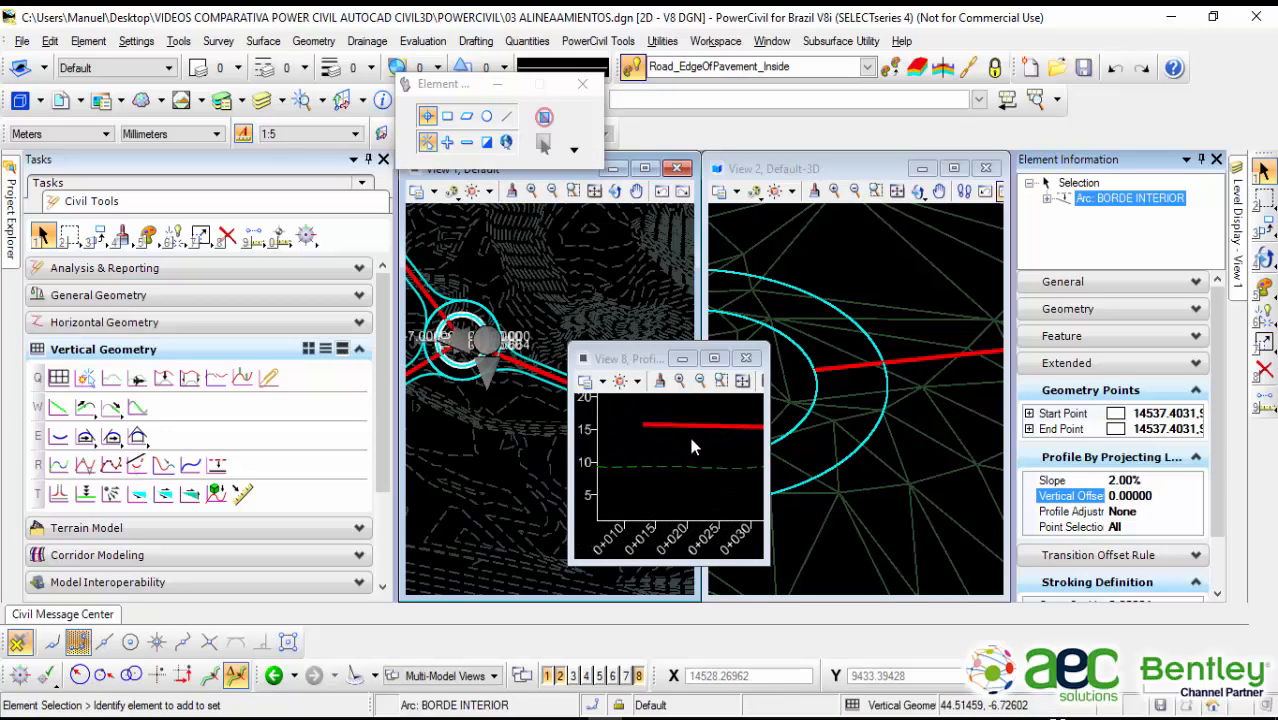
left_click(678, 430)
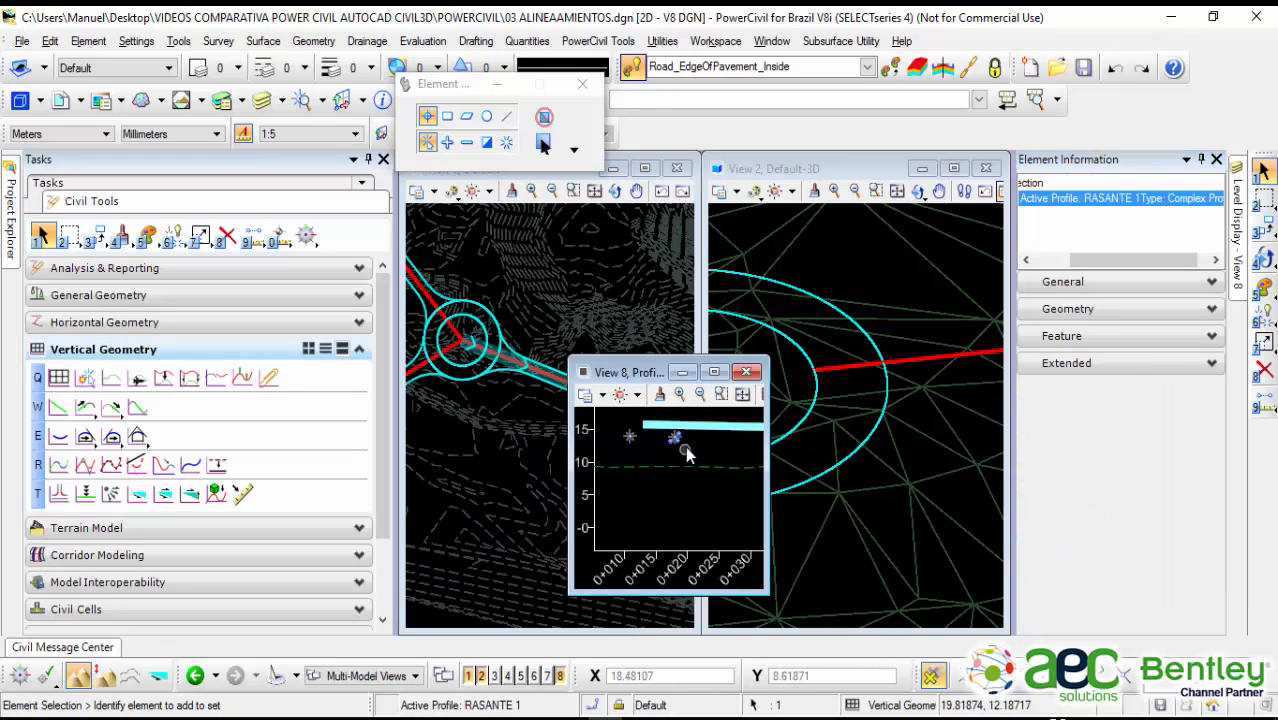
scroll(686, 448, "up", 4)
middle_click_drag(662, 436, 686, 516)
scroll(661, 479, "up", 4)
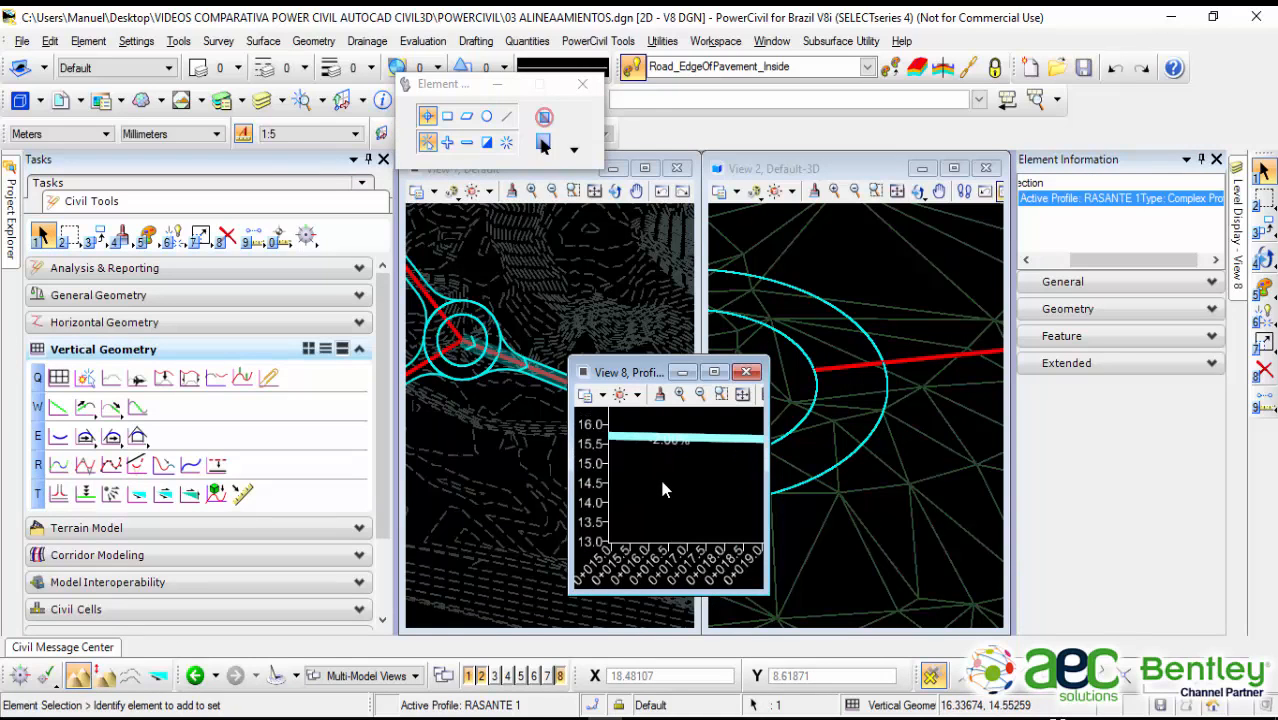
left_click(716, 372)
scroll(673, 456, "down", 3)
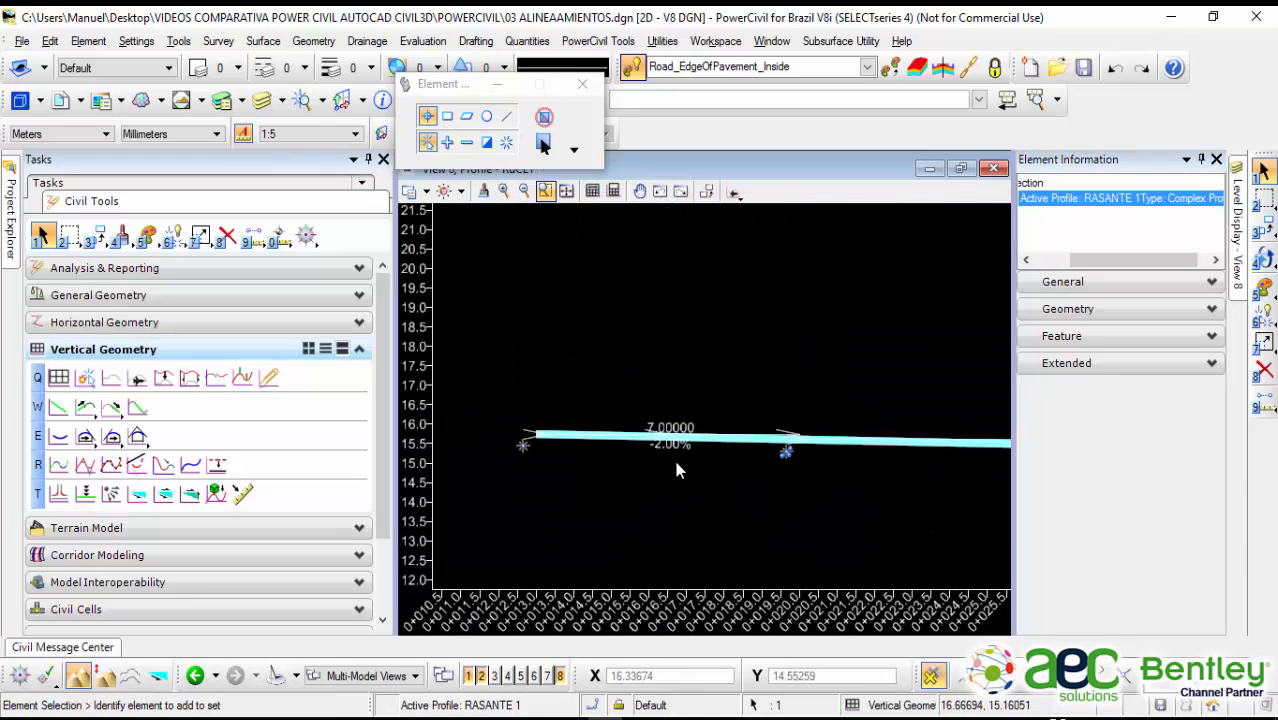
scroll(819, 528, "down", 6)
scroll(900, 440, "down", 3)
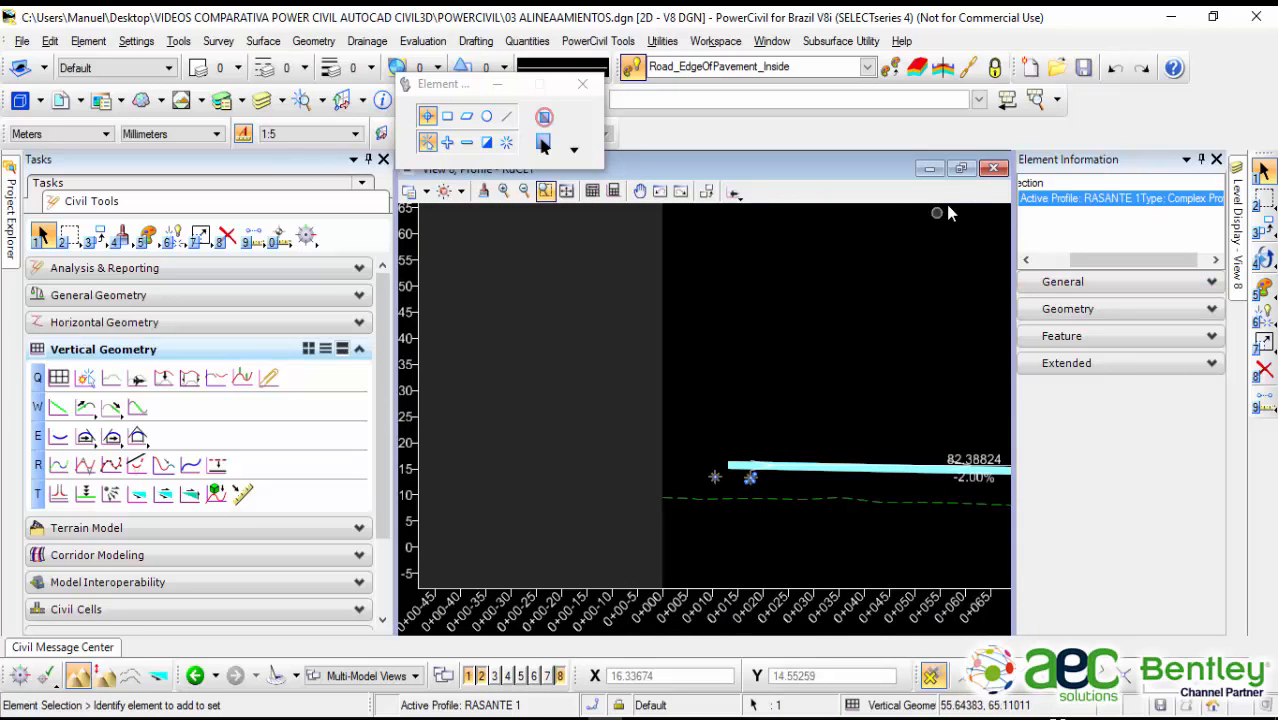
Step: Close the enlarged RdCL1 profile view and project the roundabout's edge intersection points onto the EJE 1 centerline's profile
left_click(994, 170)
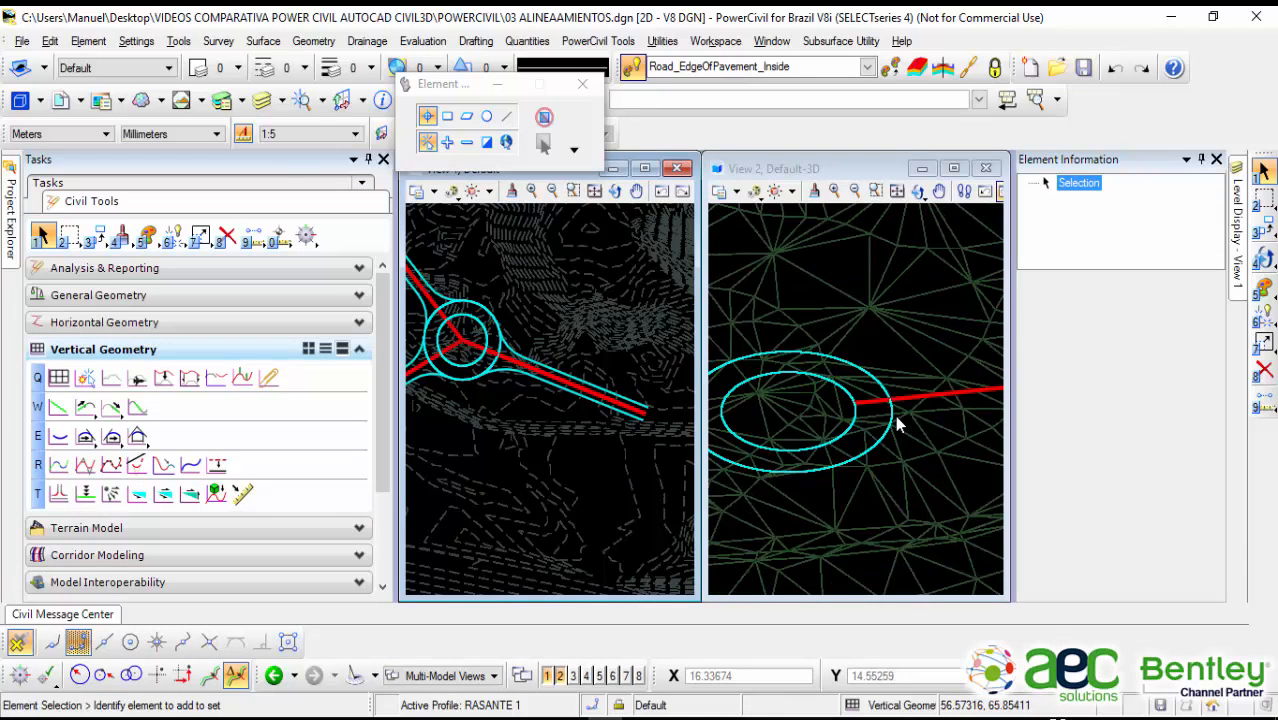
middle_click_drag(545, 420, 599, 422)
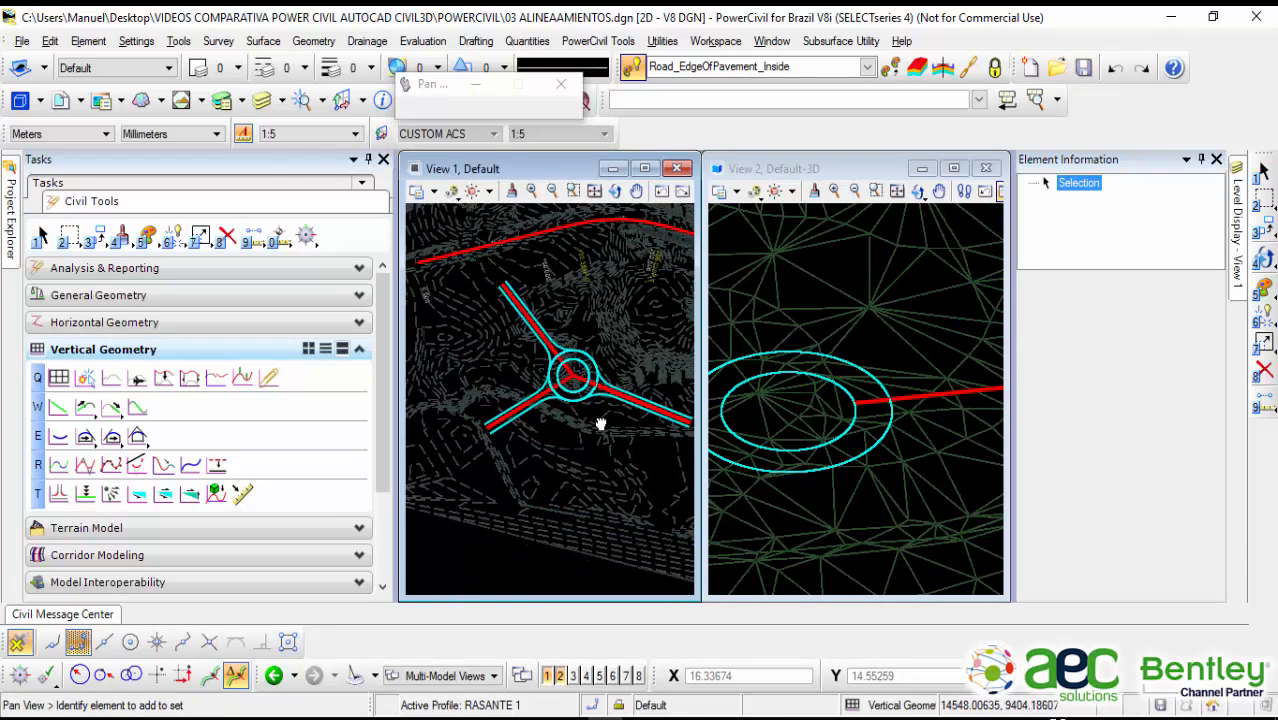
scroll(568, 360, "up", 2)
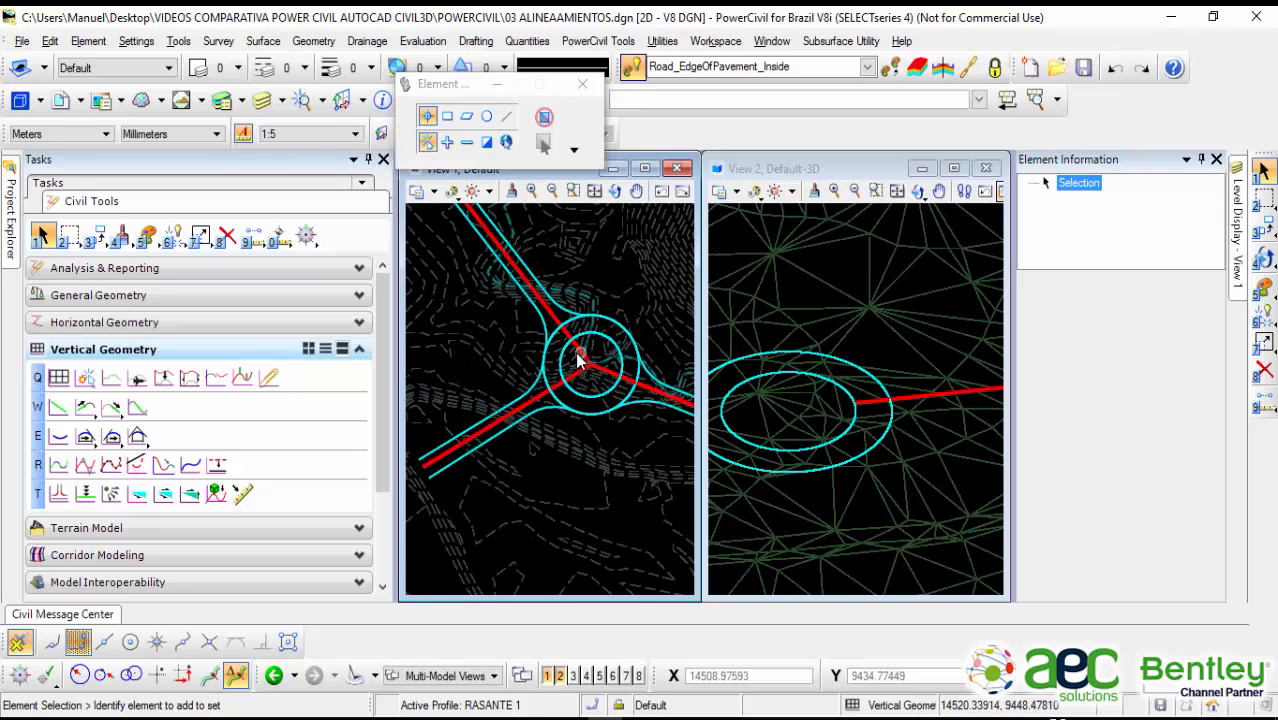
scroll(525, 415, "up", 2)
left_click(529, 410)
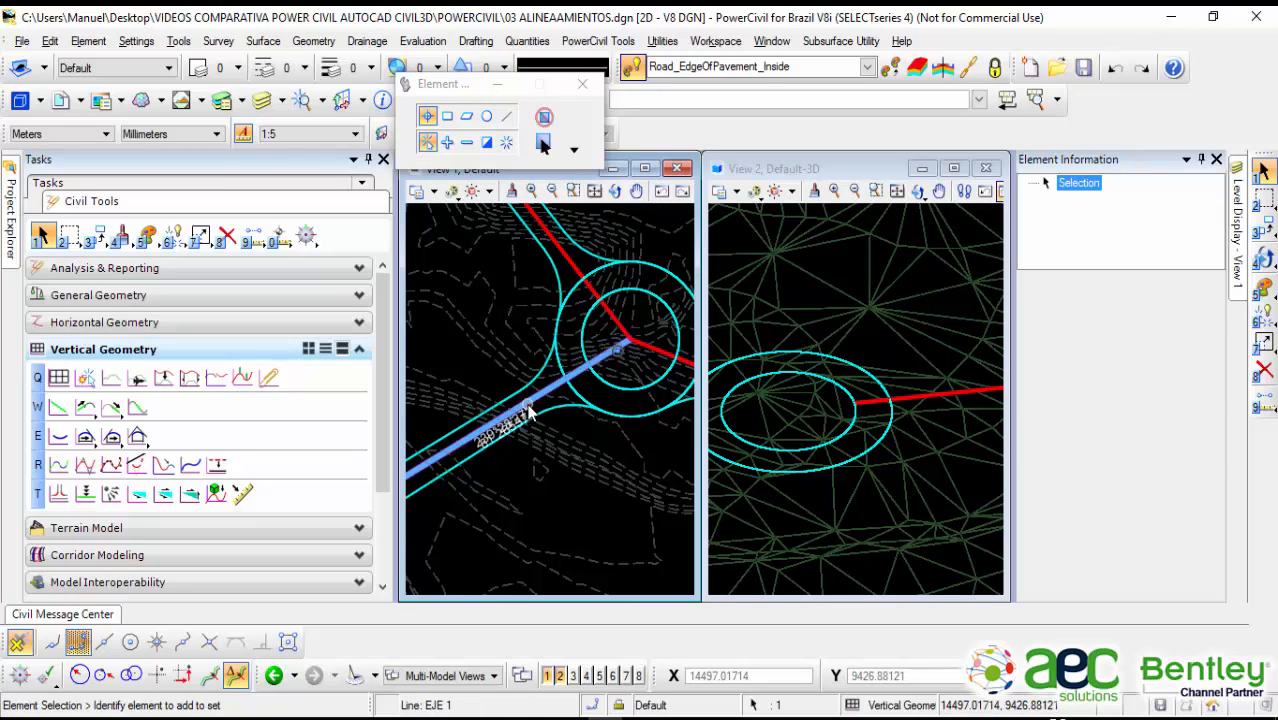
left_click(551, 496)
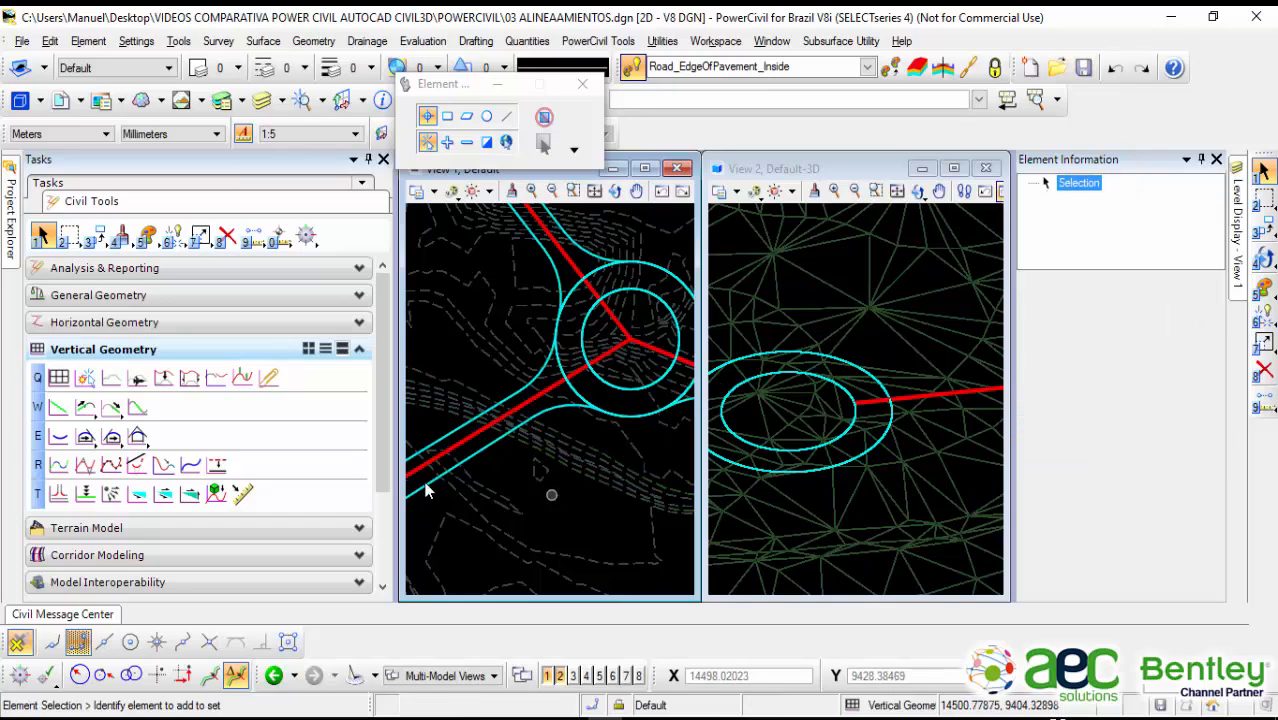
left_click(243, 378)
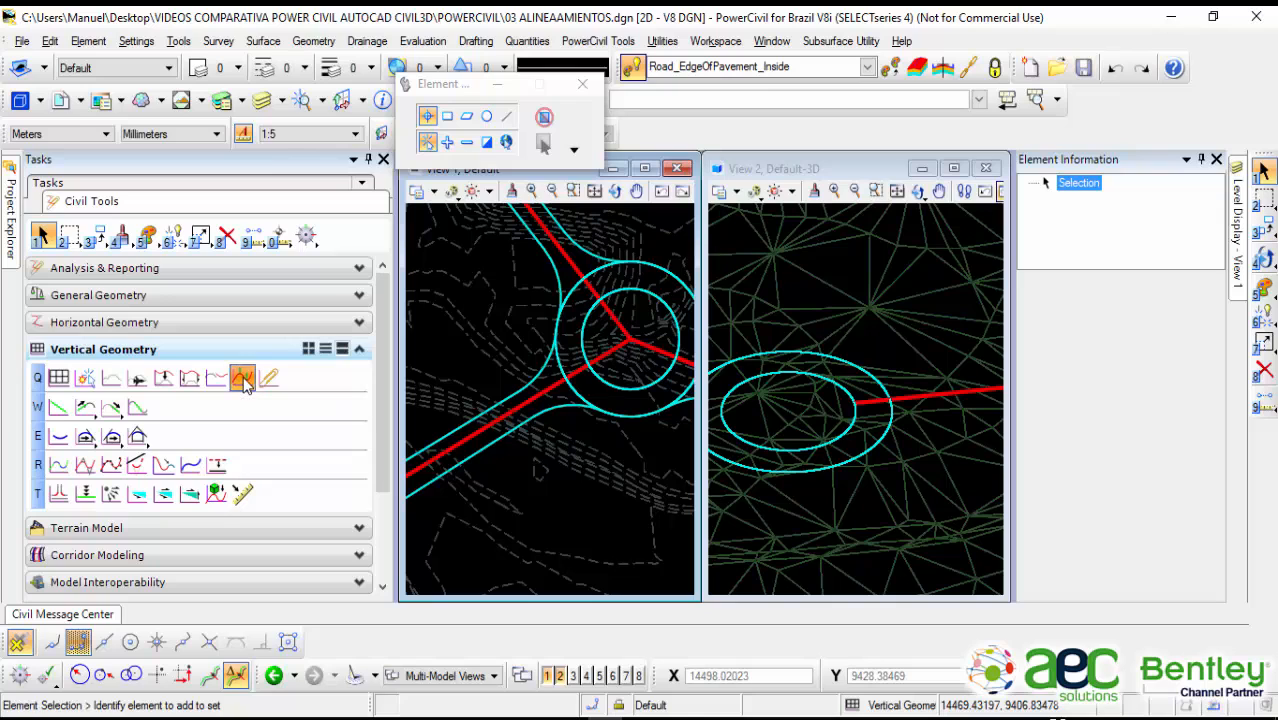
left_click(575, 403)
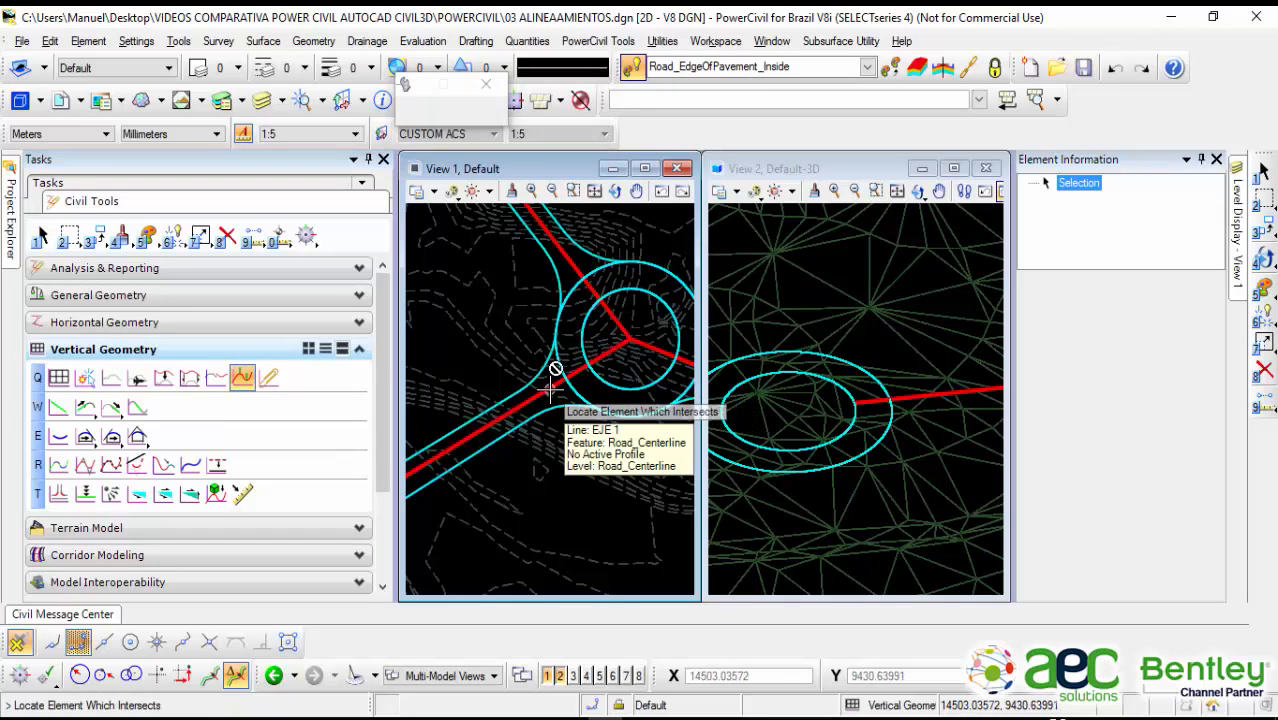
left_click(553, 384)
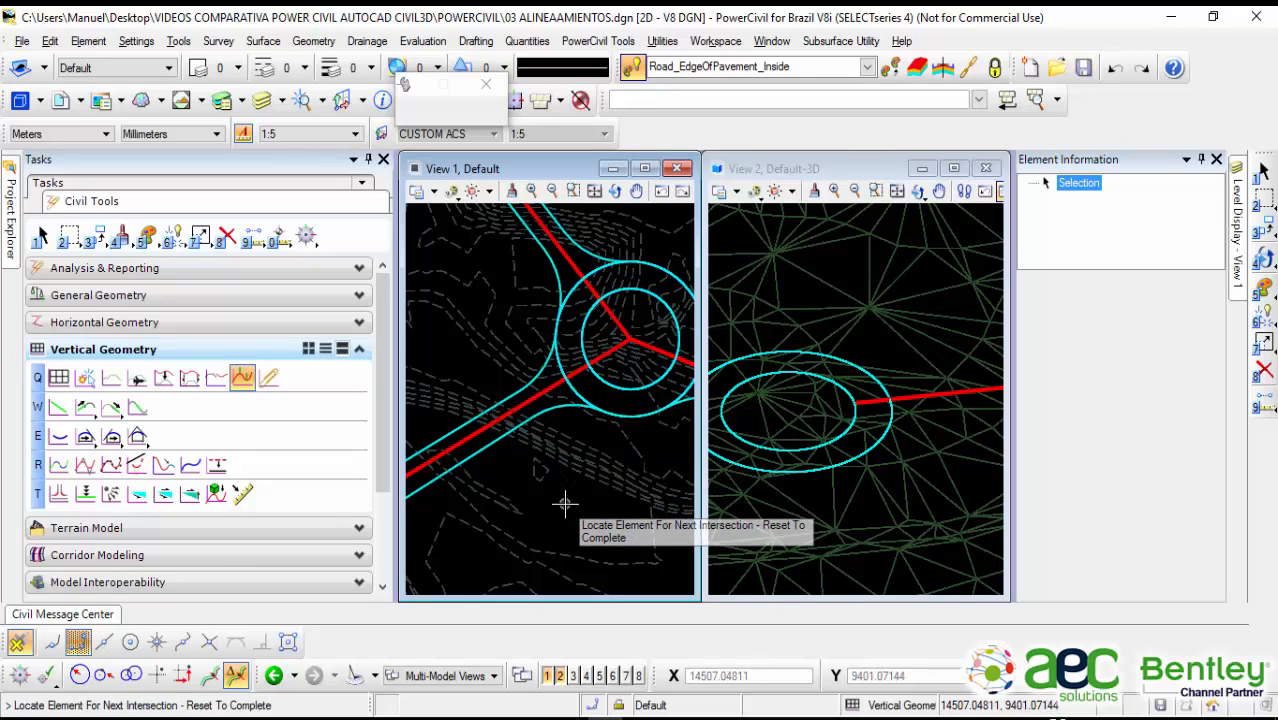
right_click(565, 504)
Step: Select the EJE 1 centerline in plan and open its profile model in View 7
left_click(1263, 170)
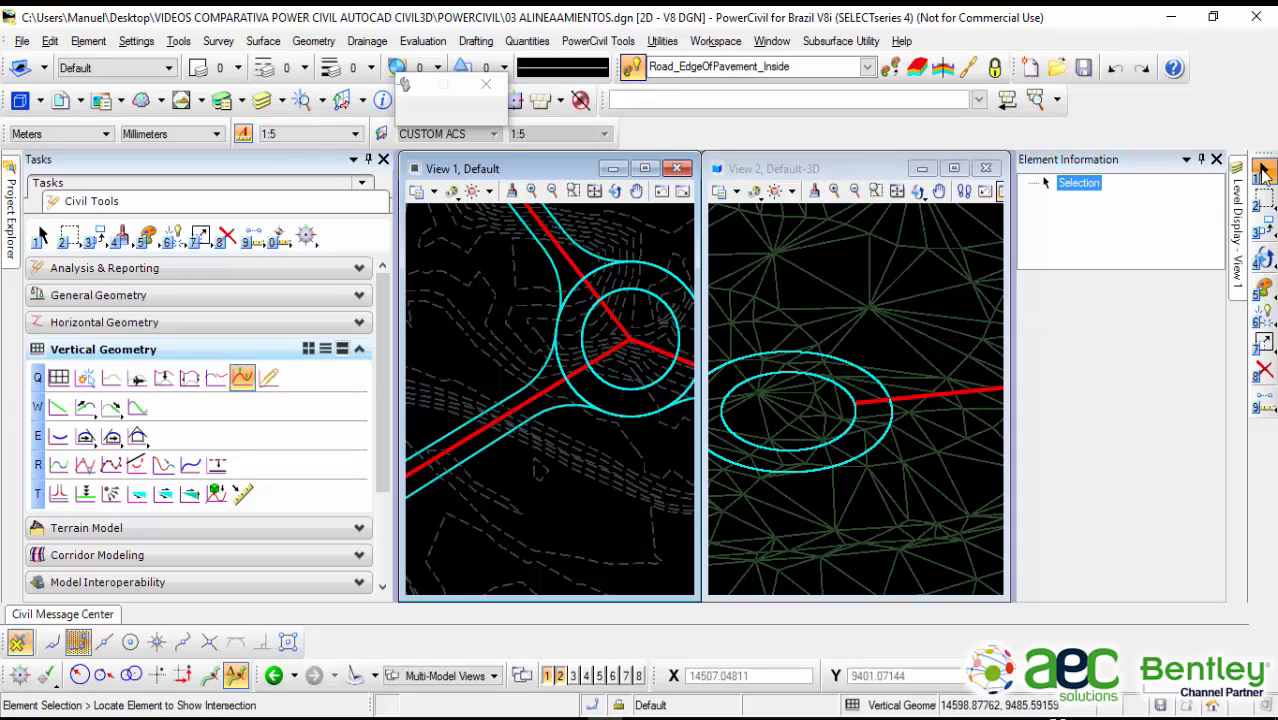
left_click(537, 405)
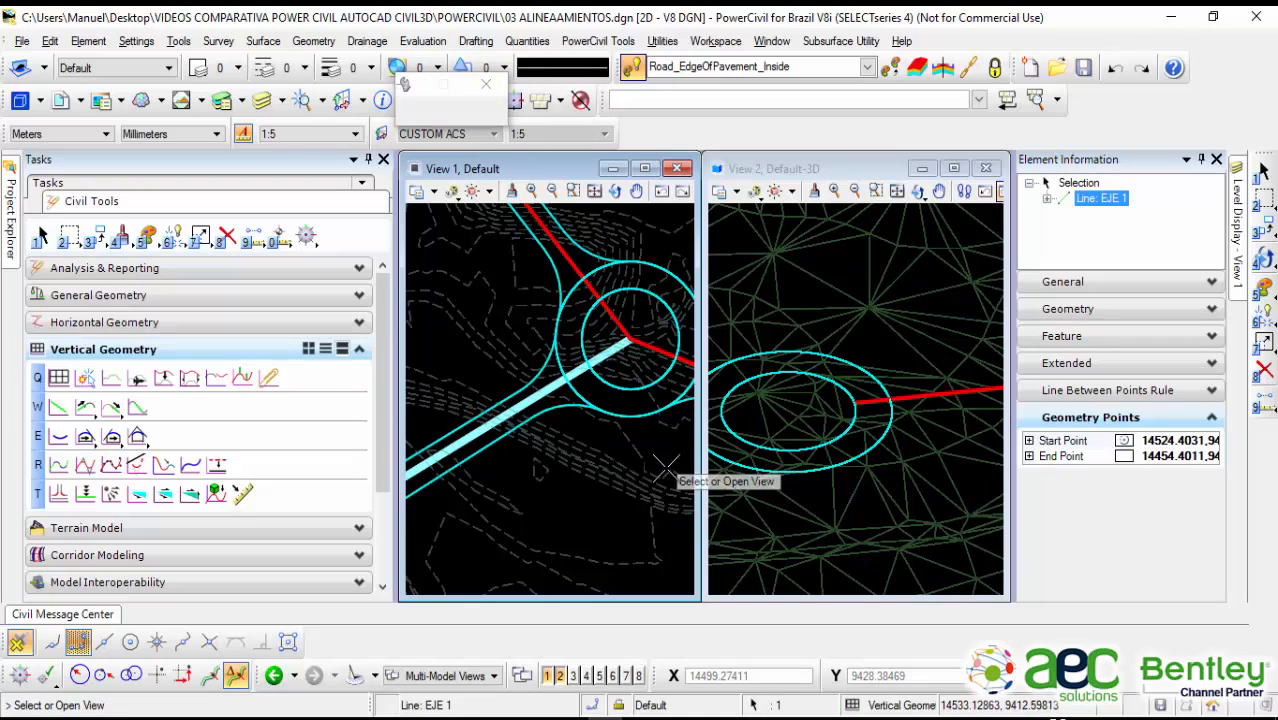
left_click(870, 336)
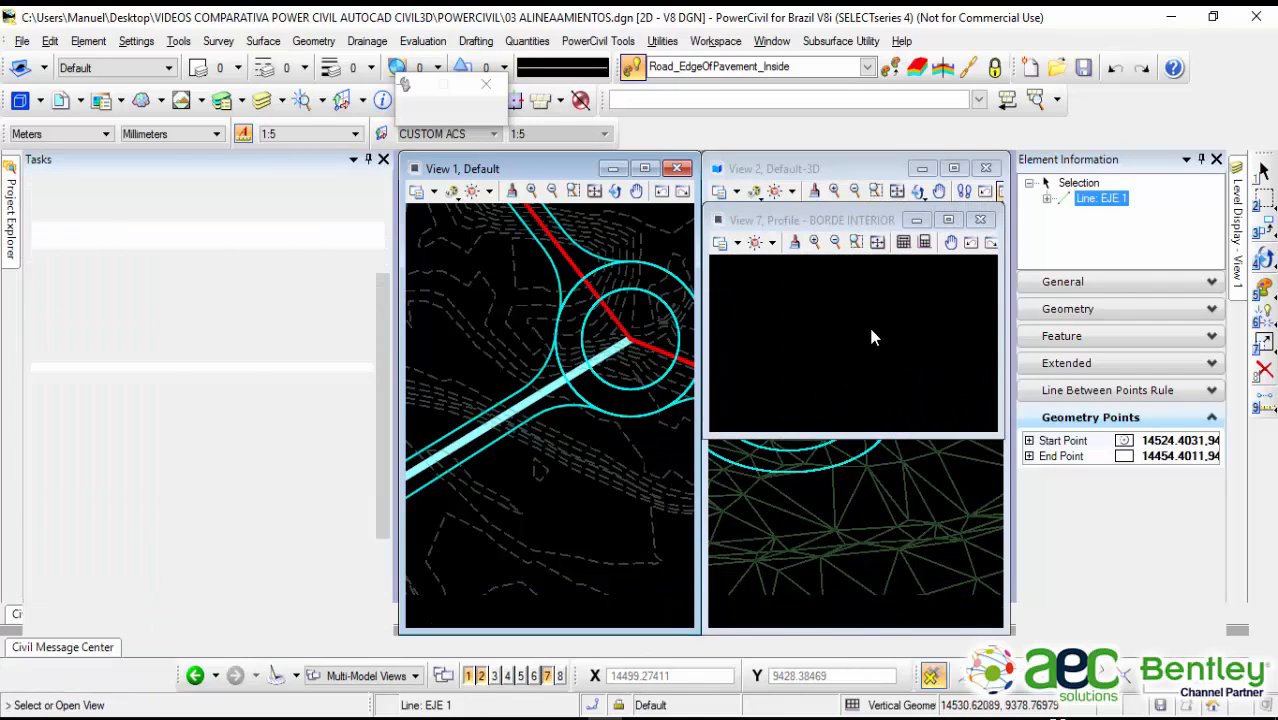
left_click(860, 340)
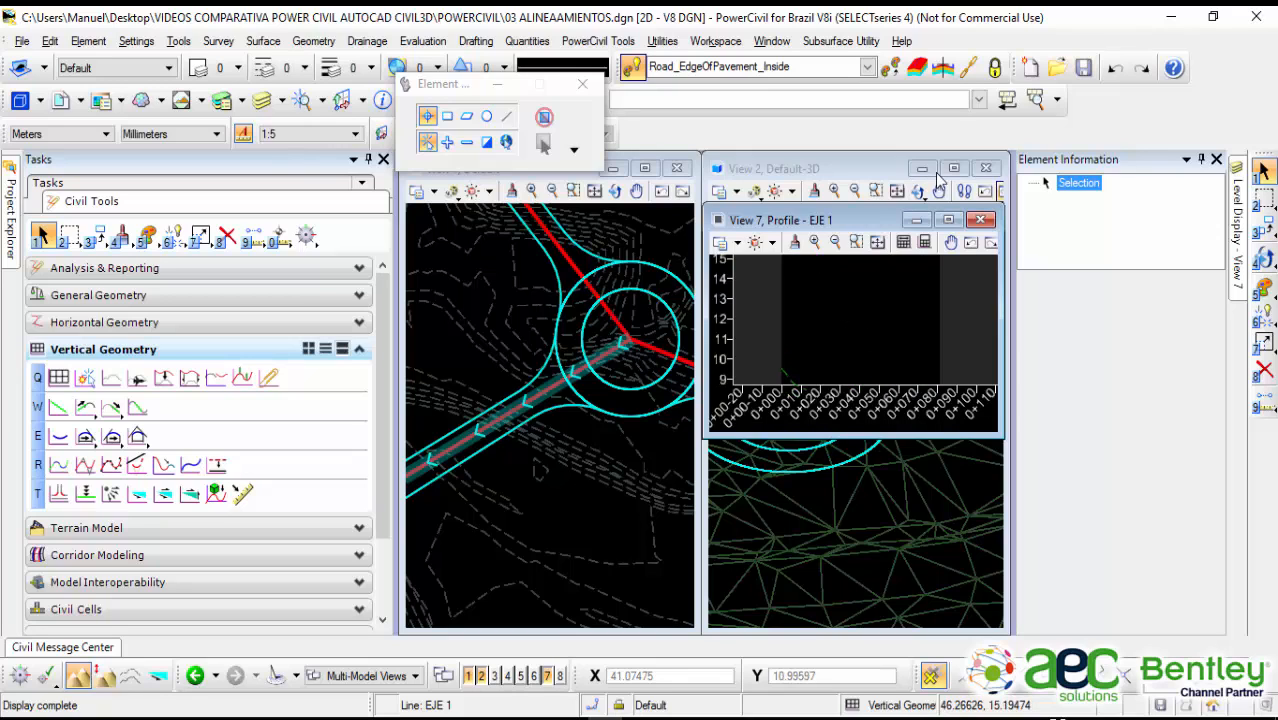
scroll(846, 317, "down", 2)
scroll(840, 300, "up", 1)
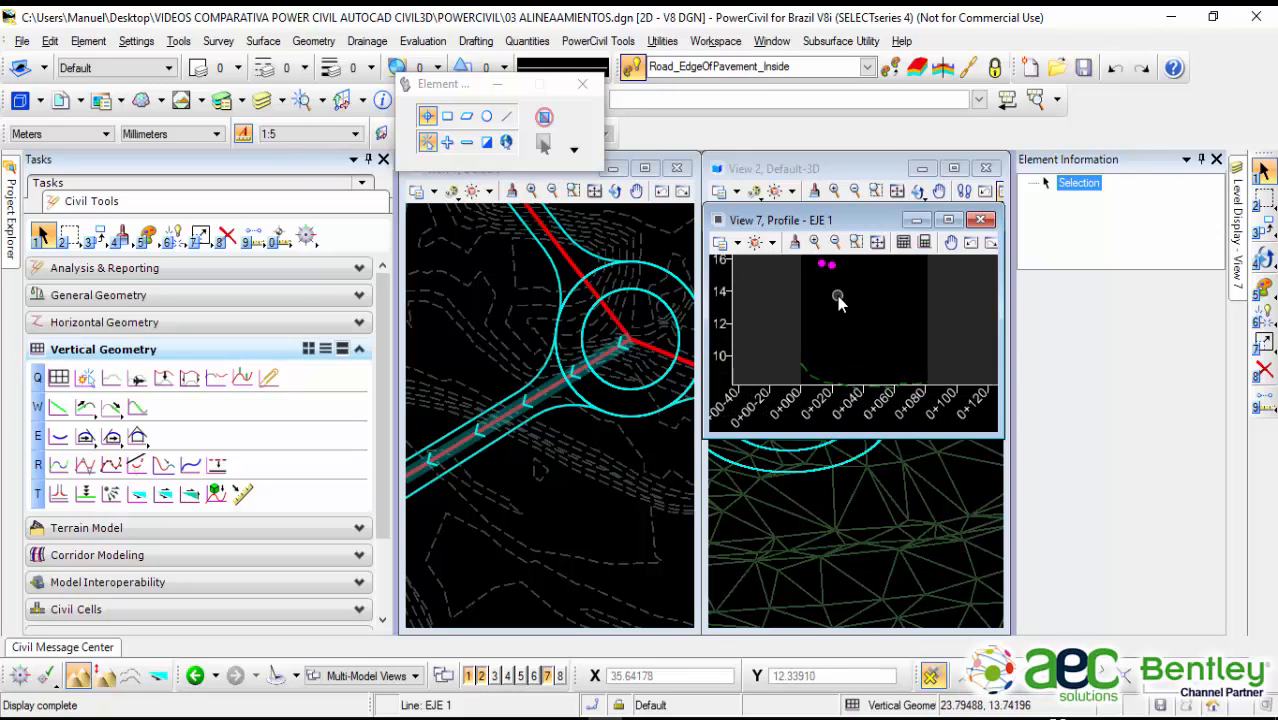
middle_click_drag(837, 297, 835, 322)
scroll(835, 322, "down", 1)
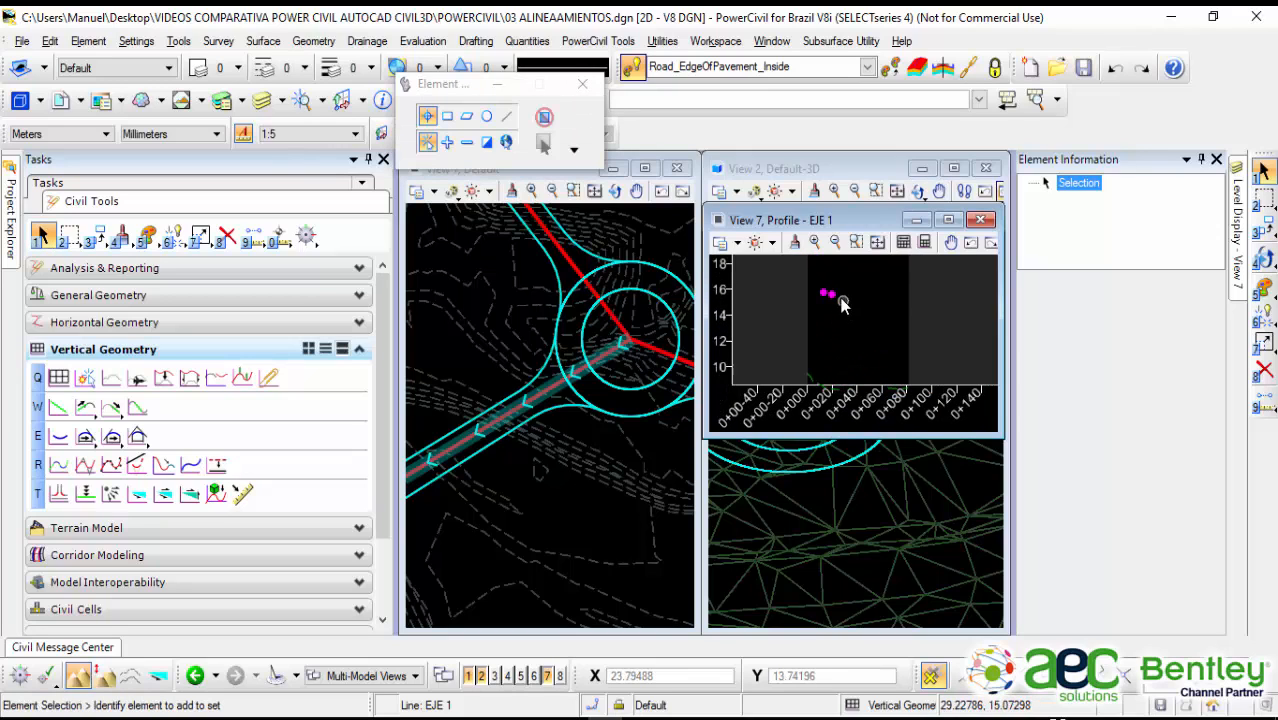
Step: Set the EJE 1 profile view's vertical exaggeration to 1 and maximize the view window
left_click(738, 247)
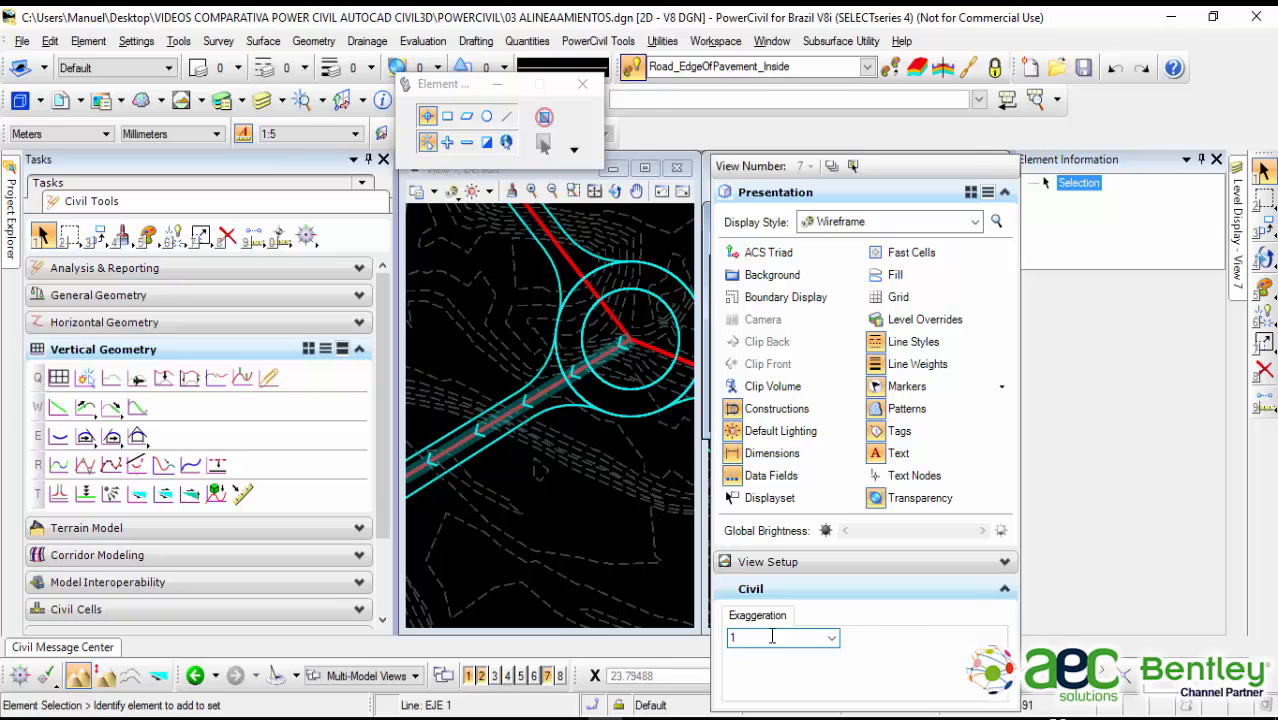
left_click(831, 638)
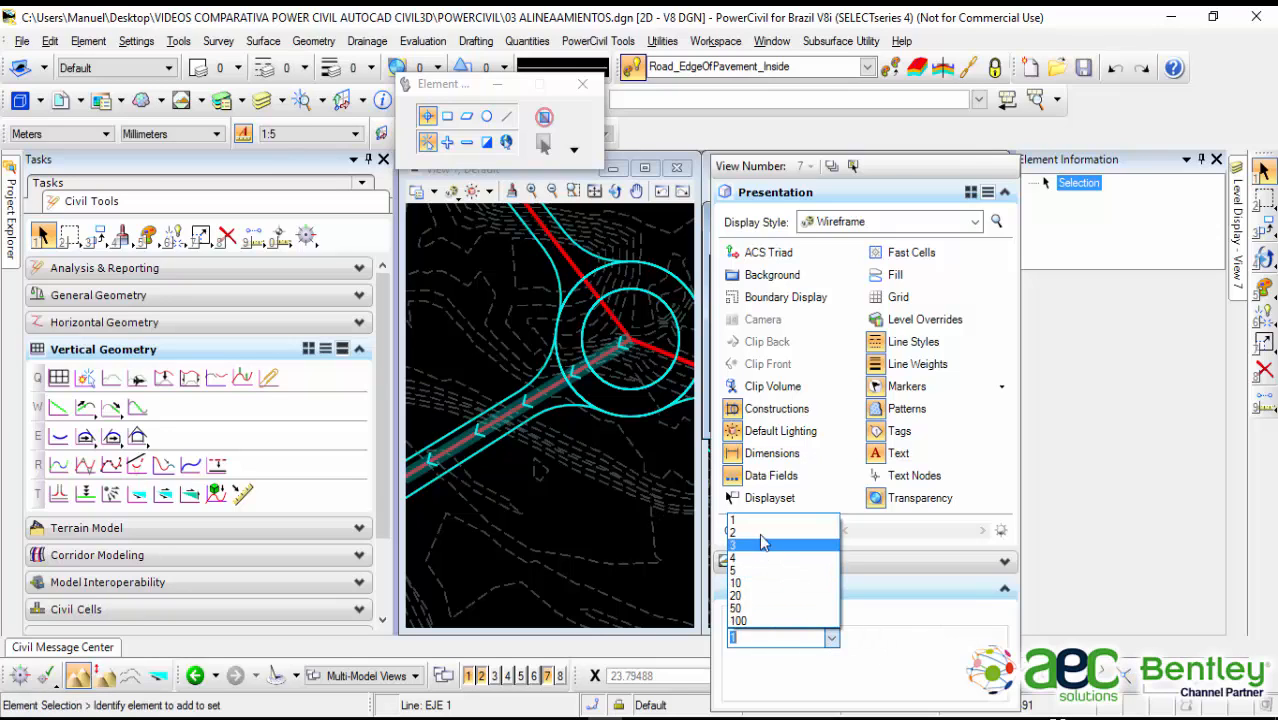
left_click(762, 543)
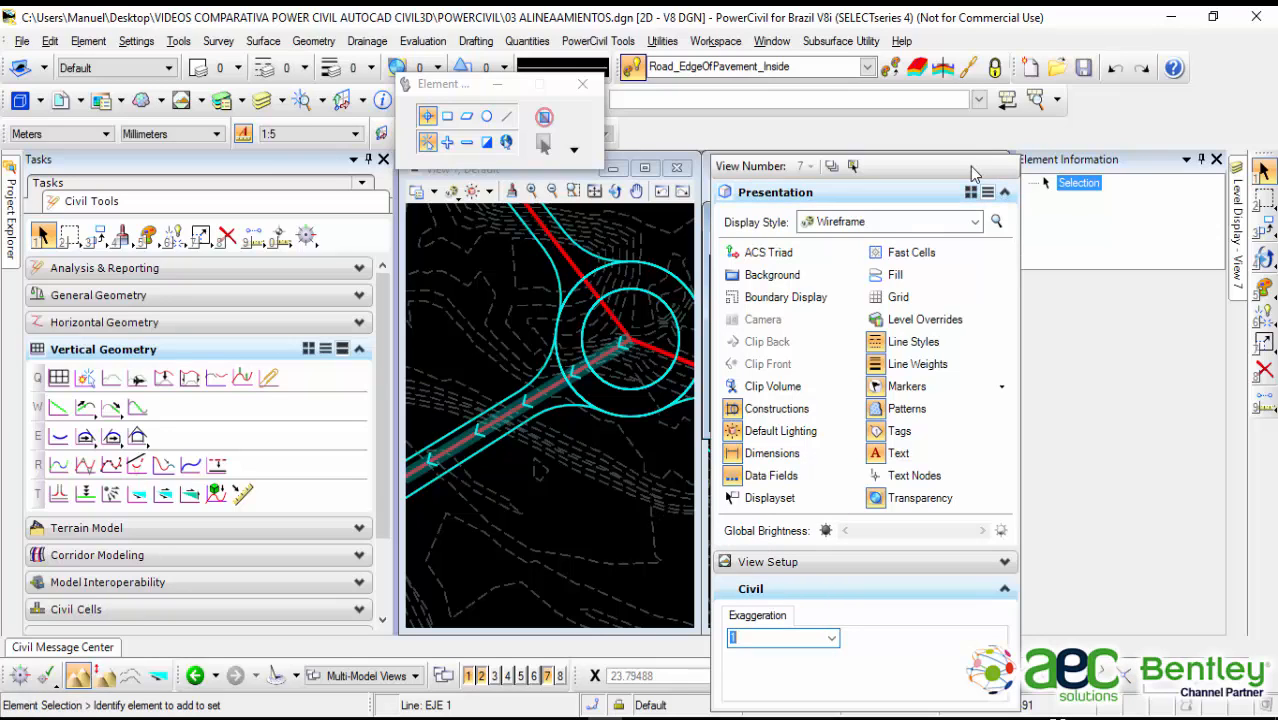
left_click(1102, 300)
scroll(846, 327, "up", 2)
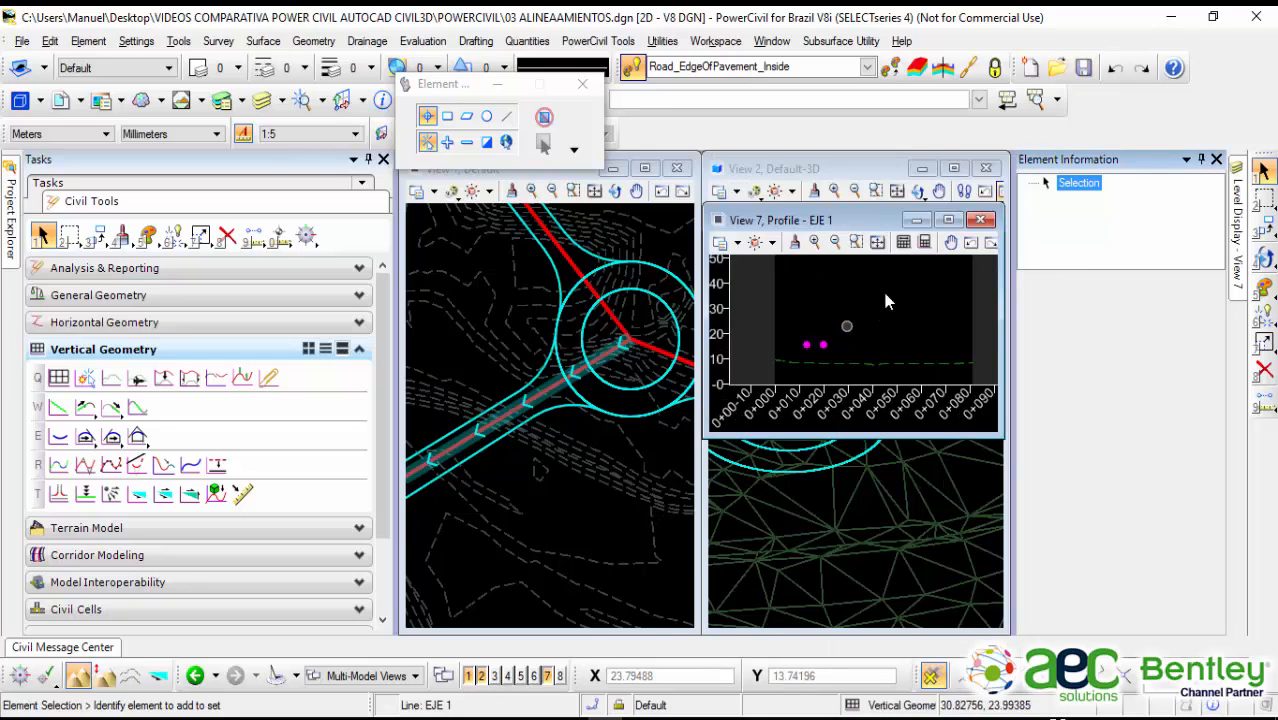
left_click(948, 226)
scroll(785, 334, "down", 1)
scroll(807, 382, "up", 1)
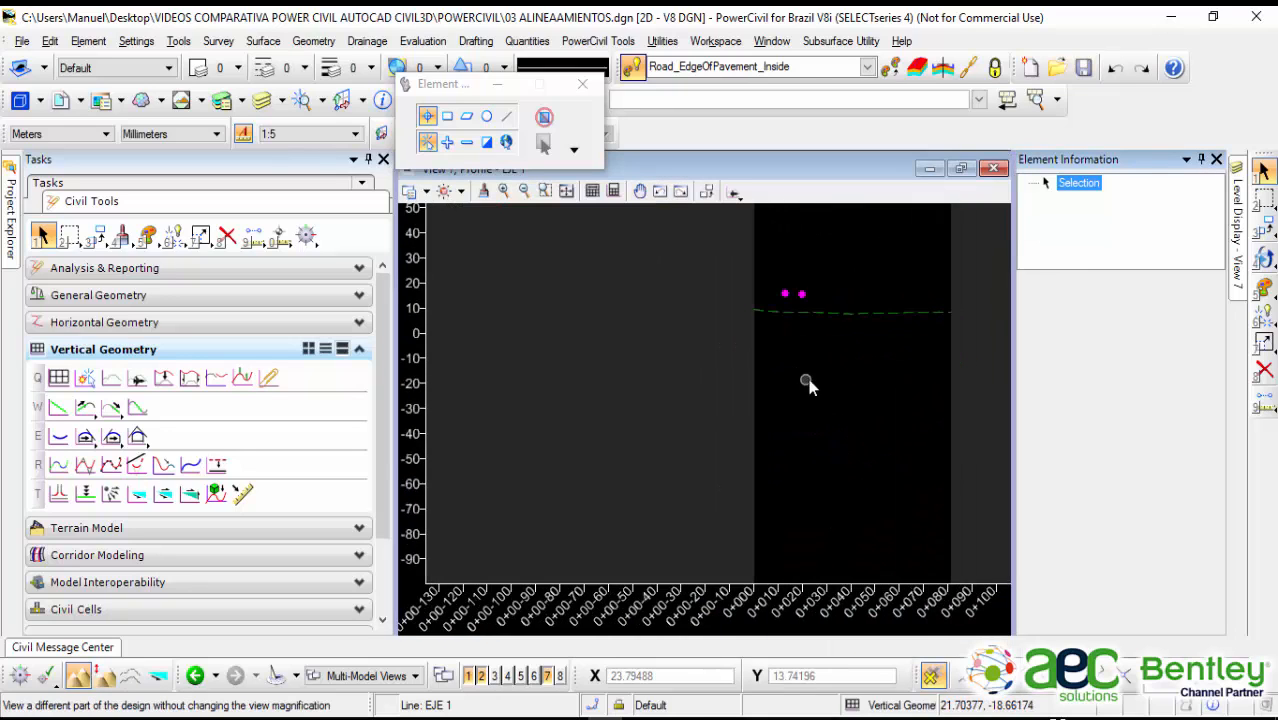
scroll(822, 285, "up", 1)
middle_click_drag(822, 284, 745, 343)
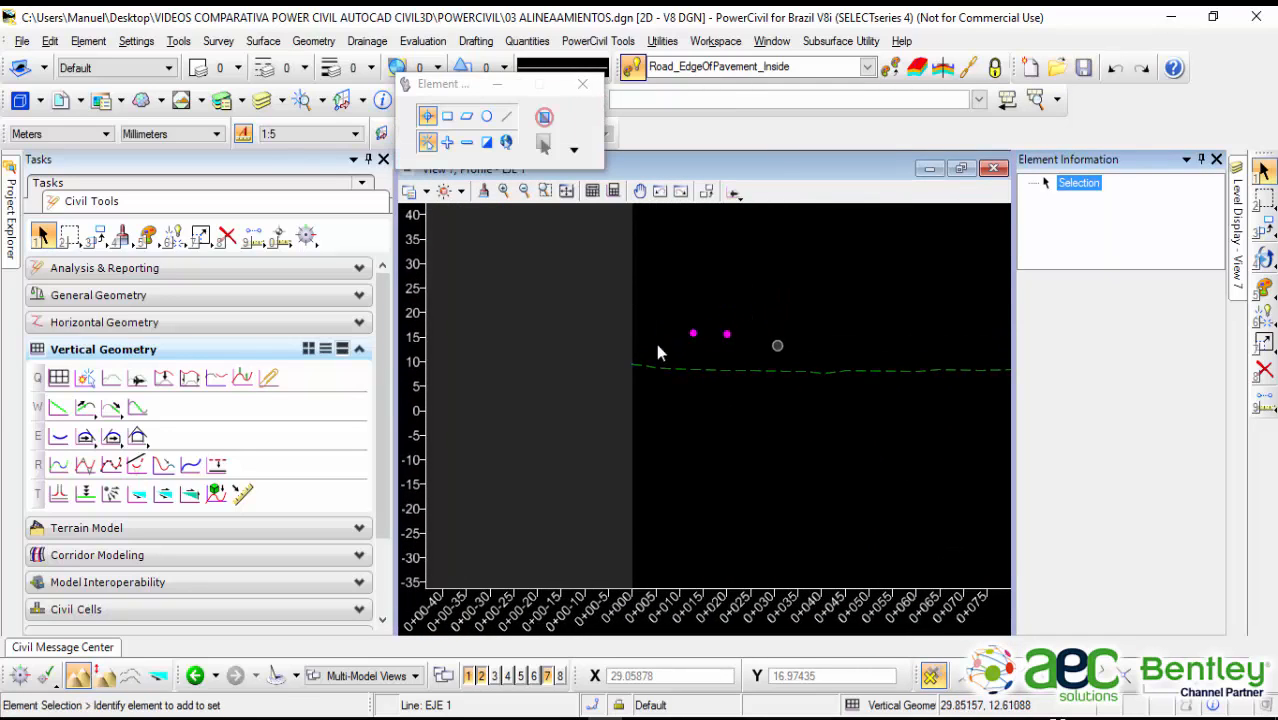
Step: Draw a profile line named RASANTE EJE 2 from the BORDE INTERIOR intersection point to the RdEOPO point
left_click(58, 408)
scroll(695, 350, "up", 2)
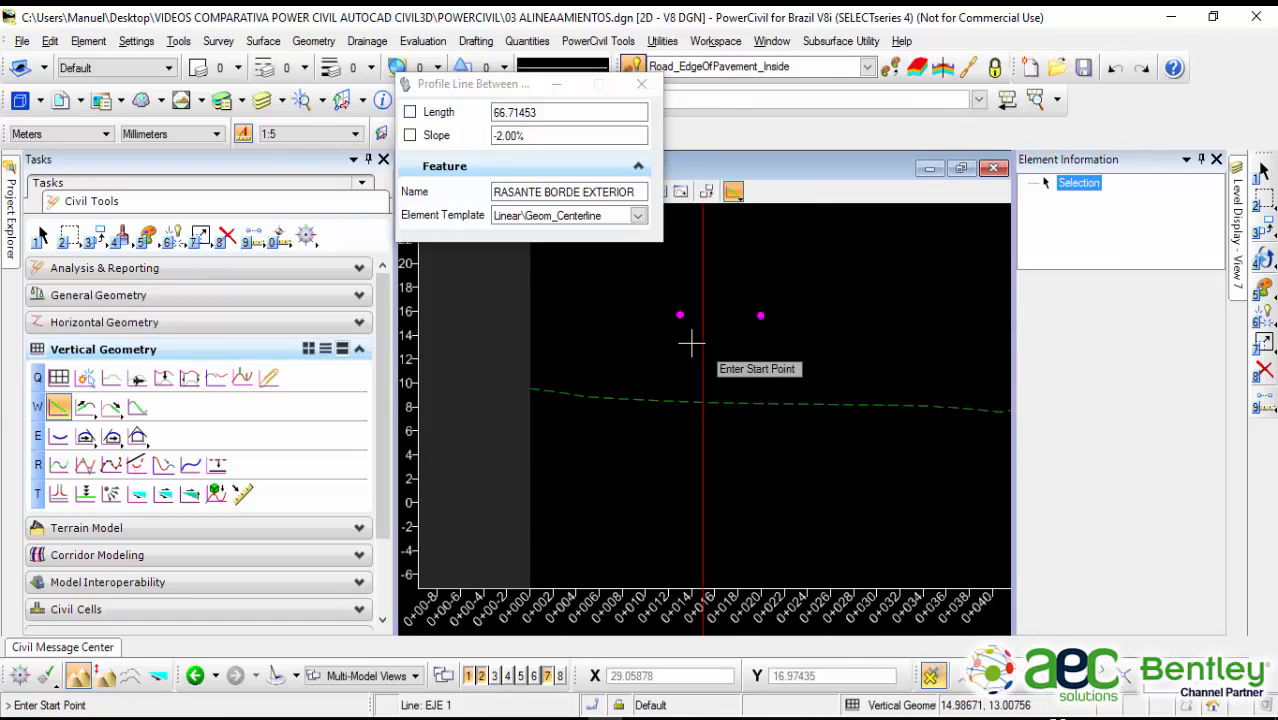
left_click(640, 193)
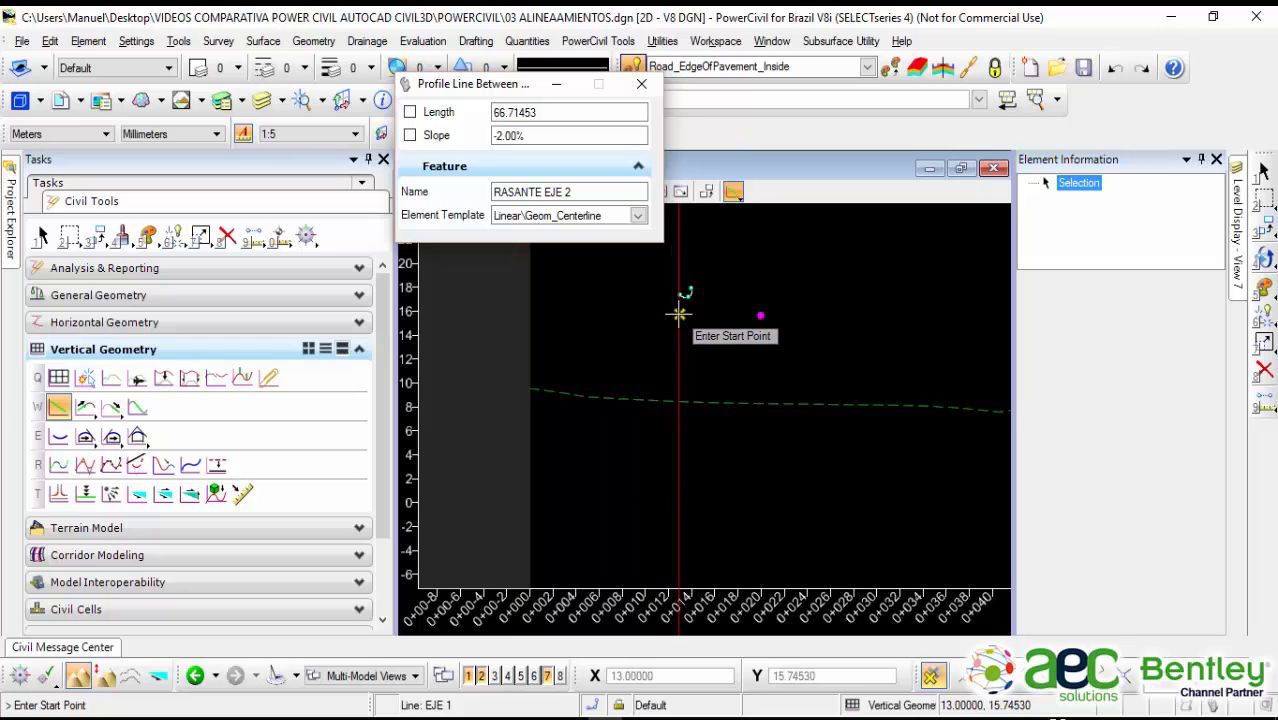
mouse_move(679, 314)
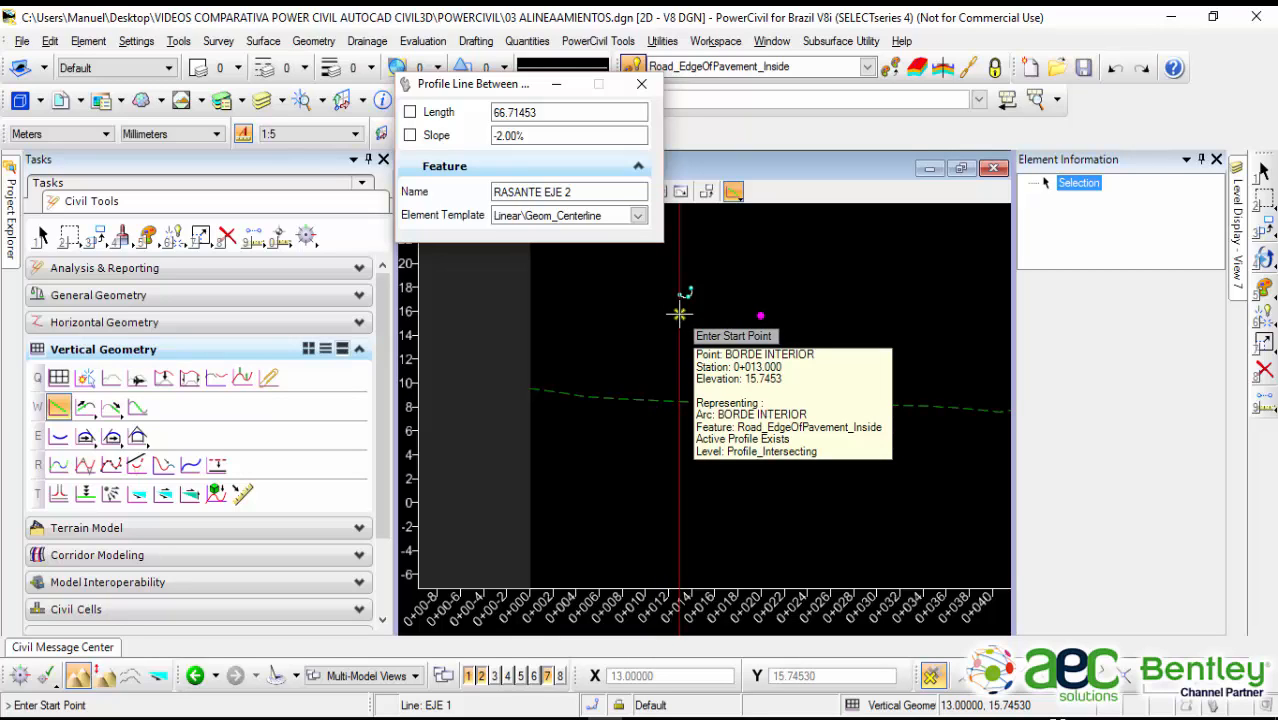
left_click(679, 314)
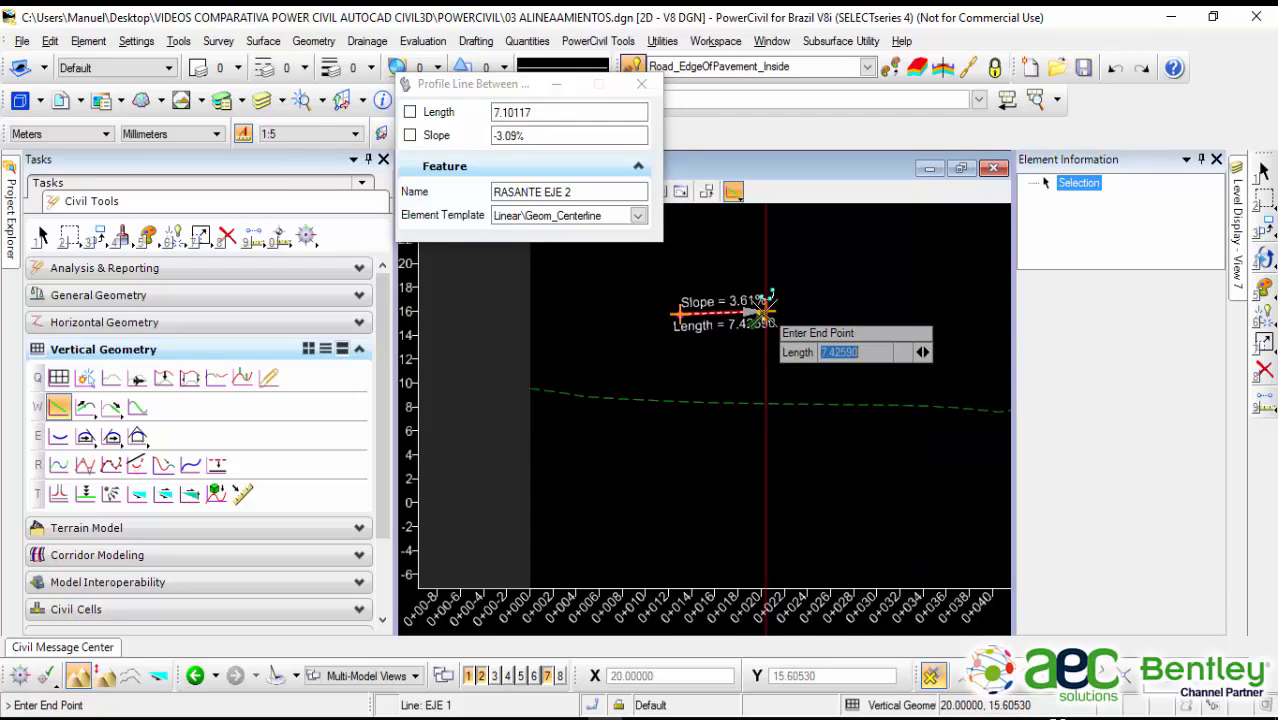
scroll(764, 318, "up", 4)
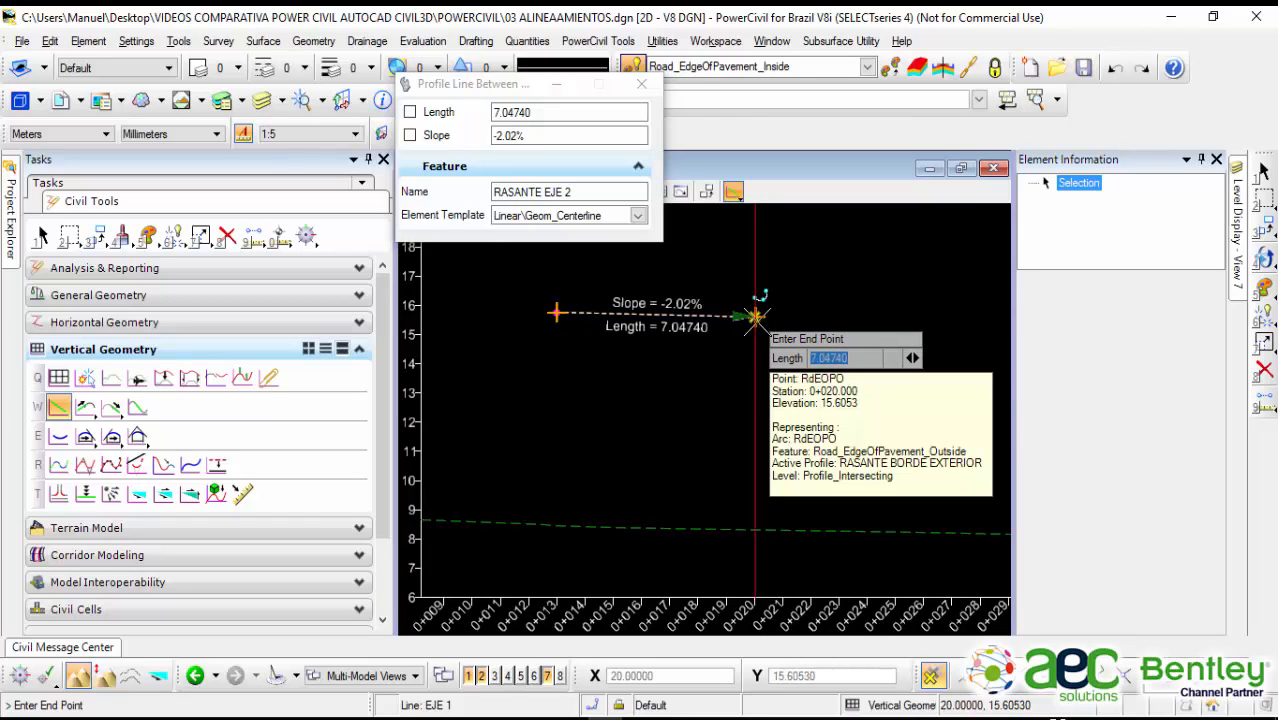
left_click(757, 317)
scroll(915, 287, "down", 2)
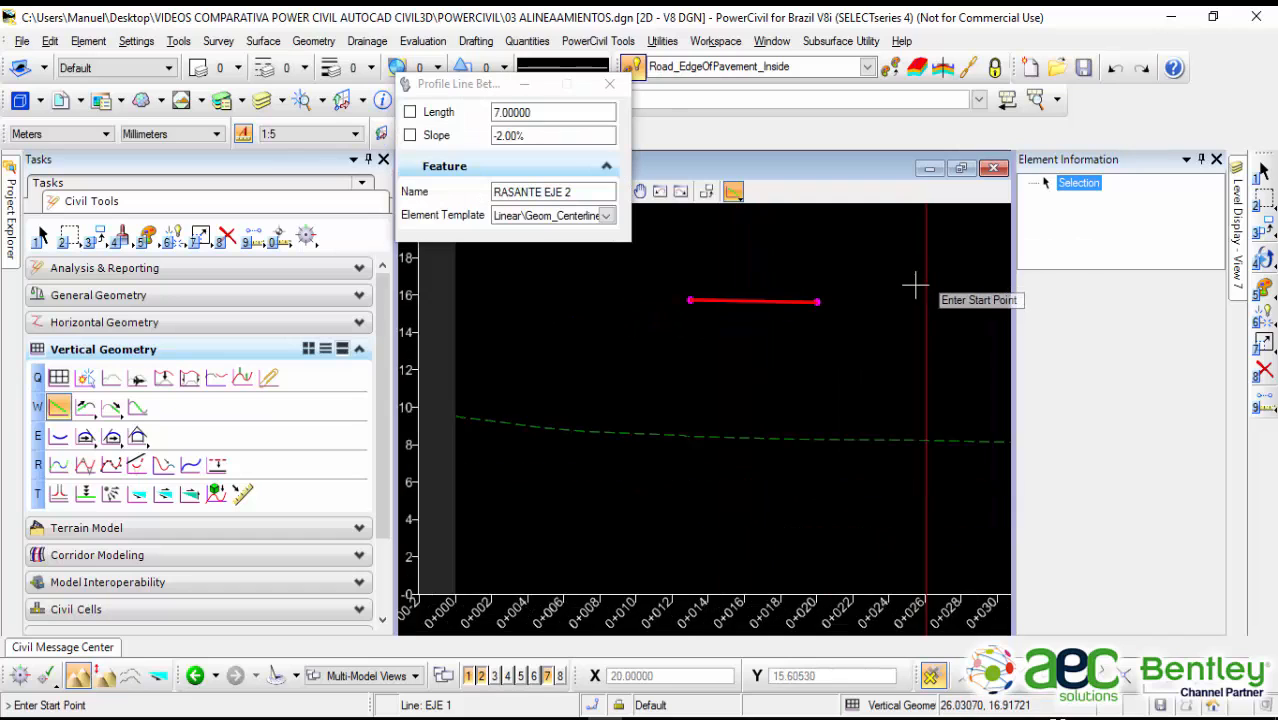
Step: Start a second RASANTE EJE 2 profile line at the first line's RdEOPO end and fix its length at 15 m
scroll(915, 286, "down", 6)
middle_click_drag(915, 286, 684, 311)
scroll(748, 317, "down", 2)
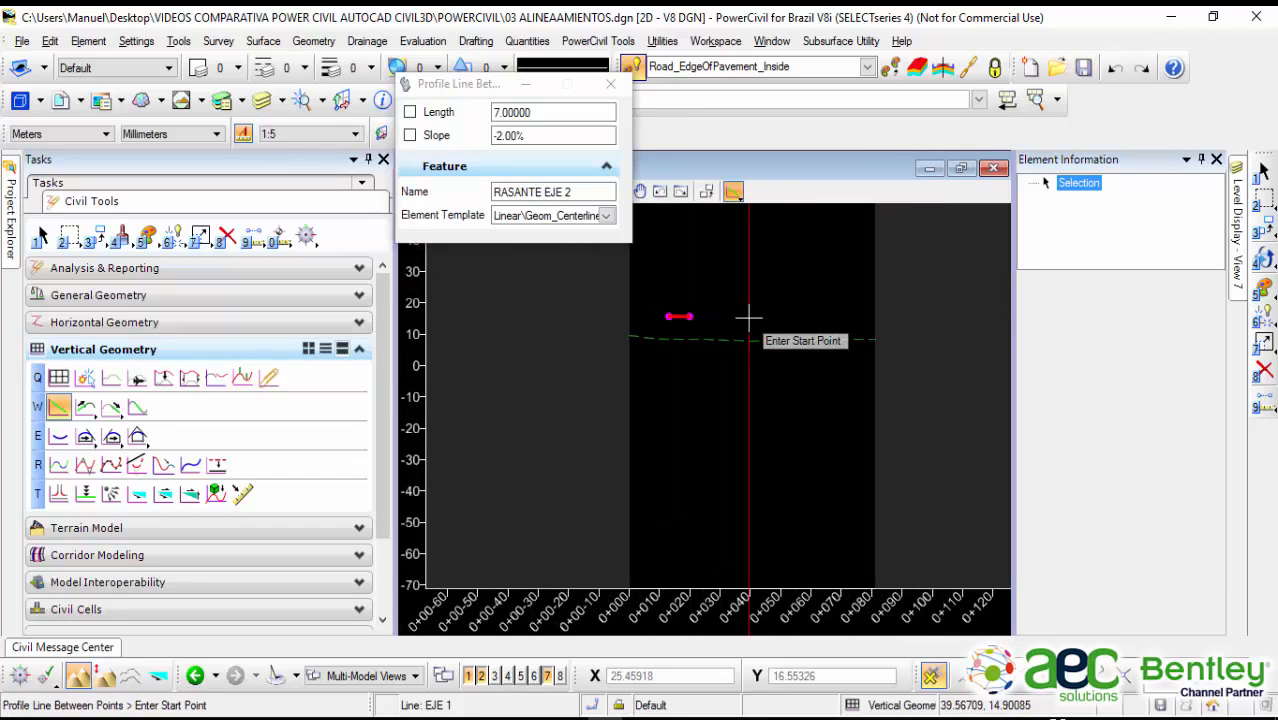
scroll(740, 314, "up", 2)
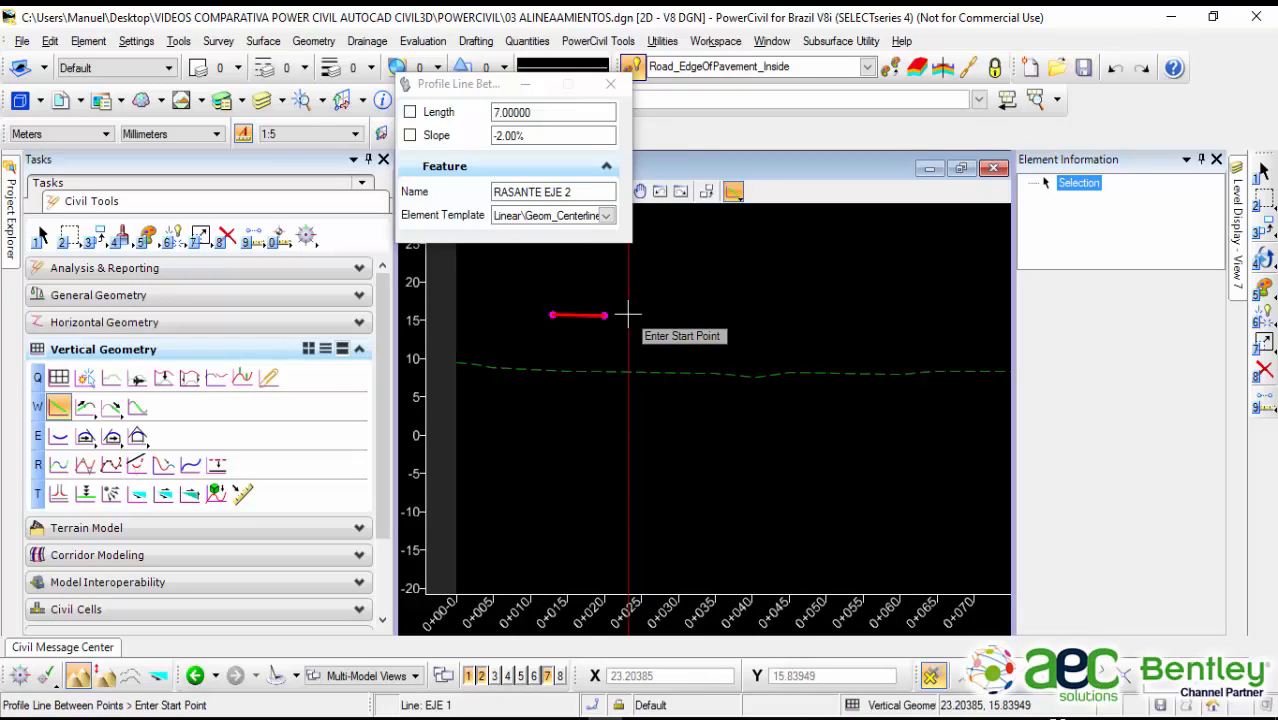
scroll(628, 316, "down", 1)
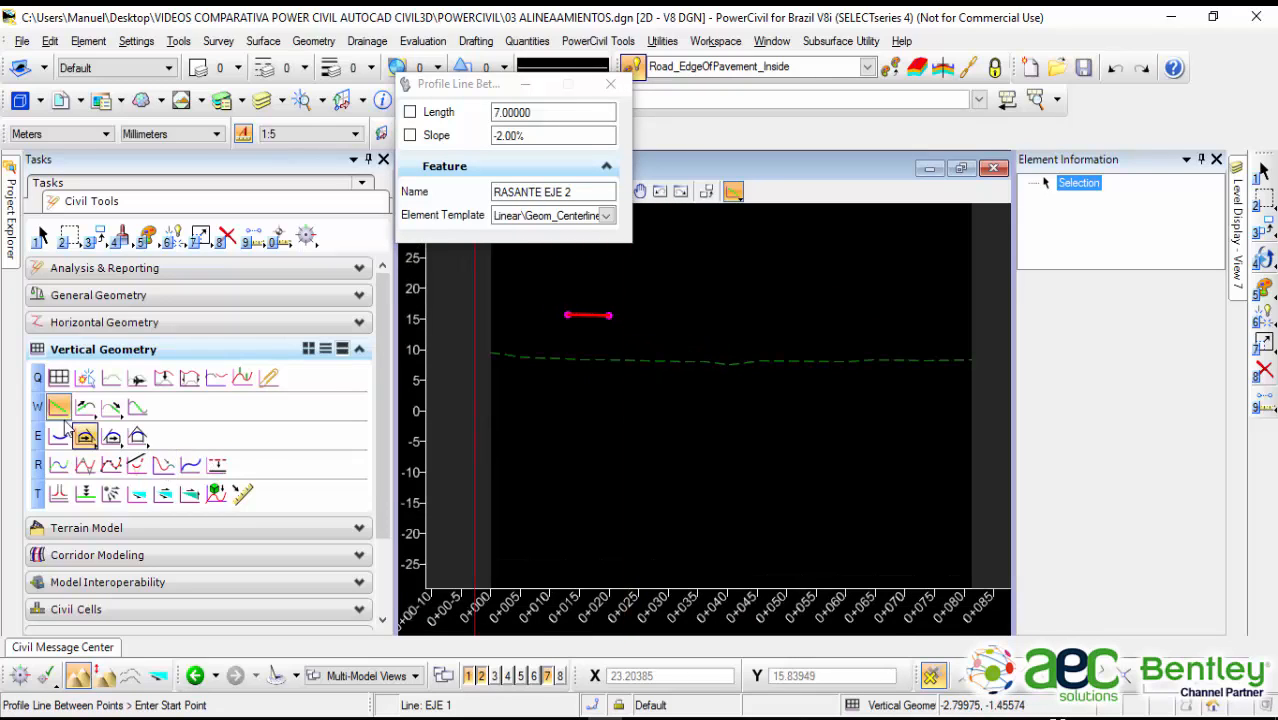
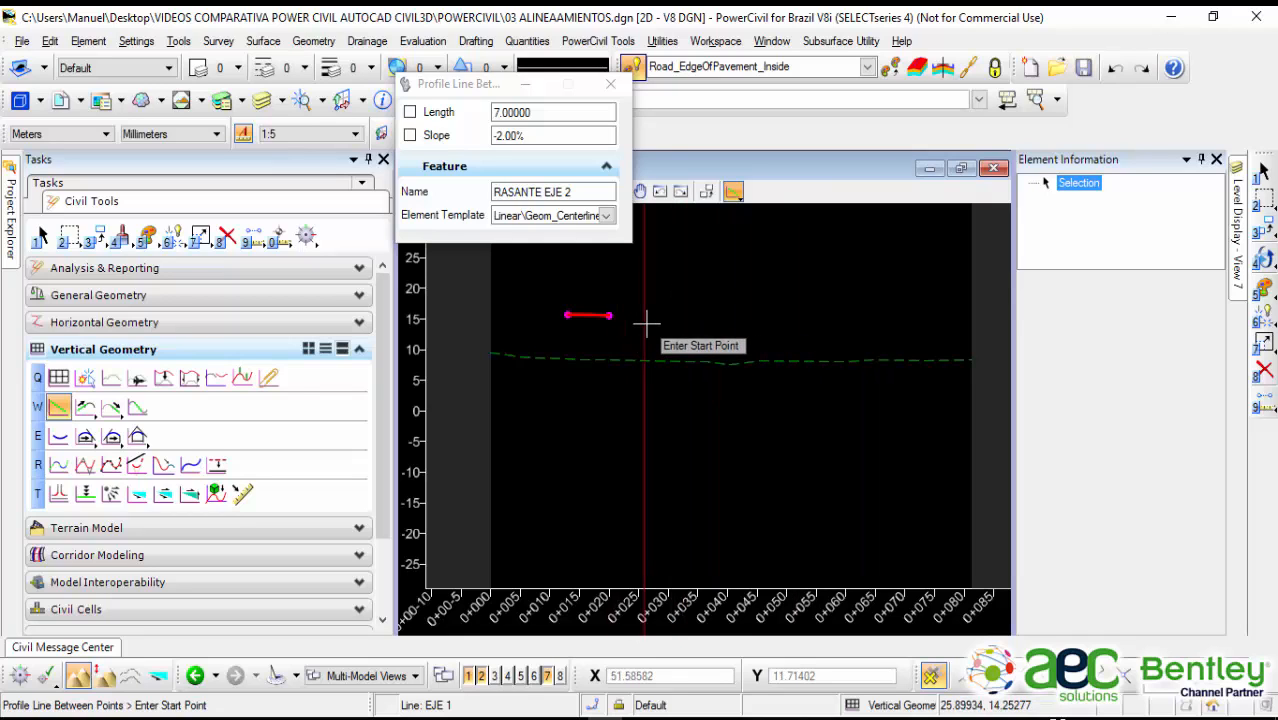
scroll(674, 318, "up", 2)
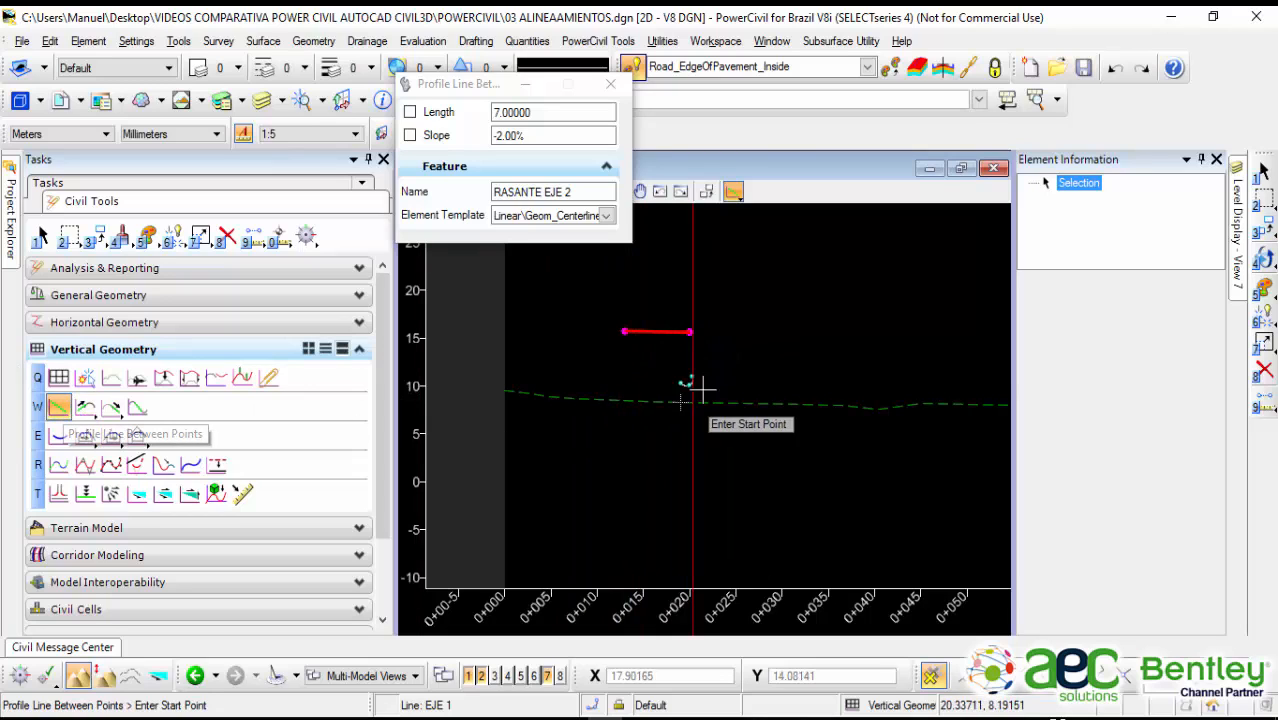
left_click(690, 332)
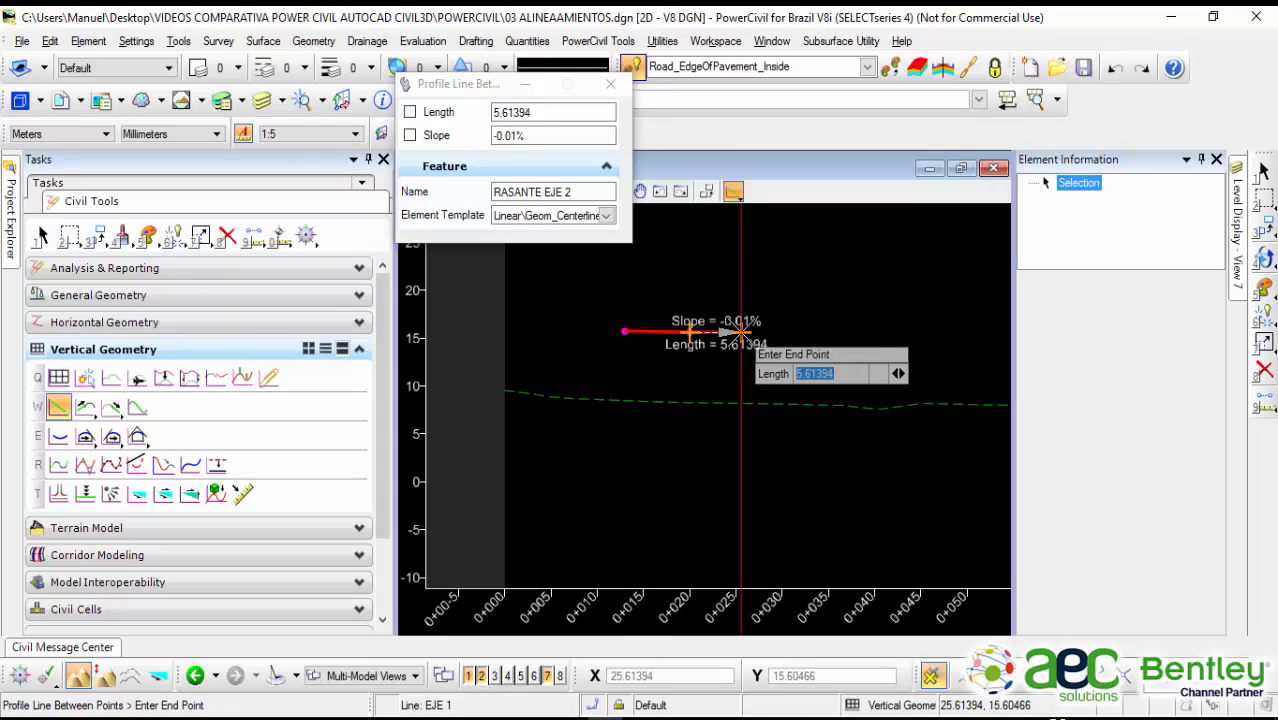
type("15")
key("Return")
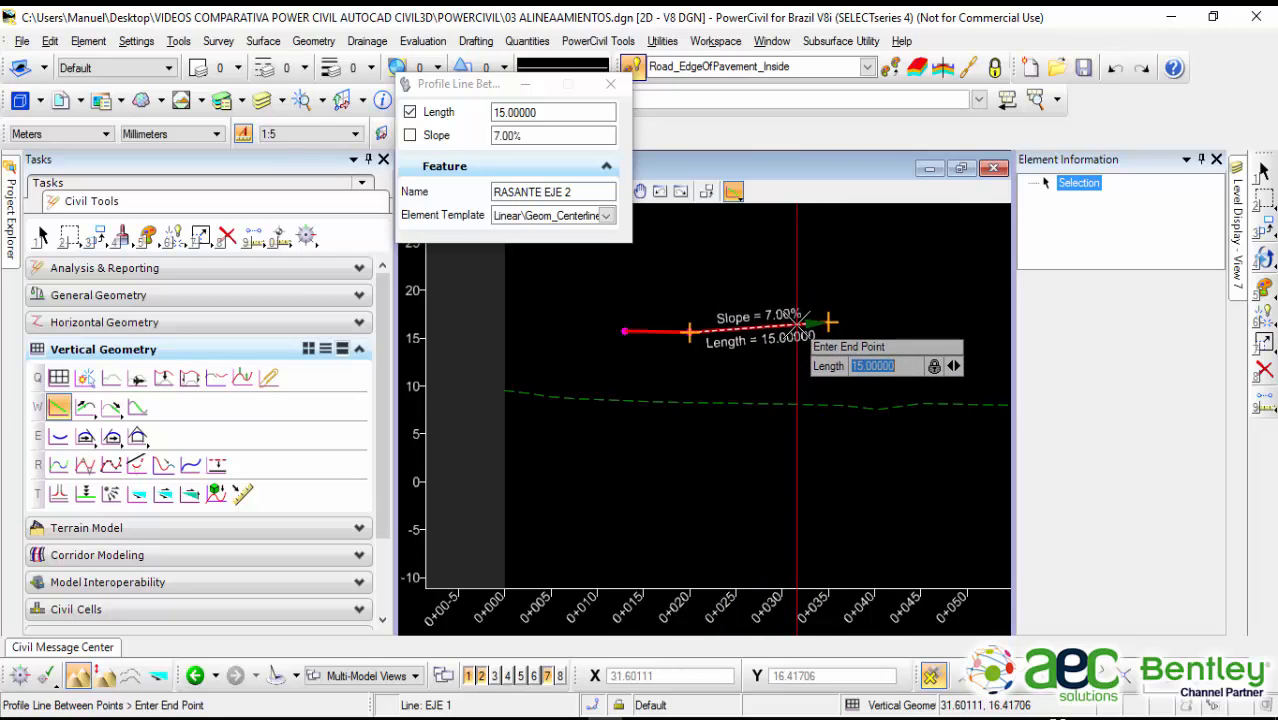
Step: Finish the 15 m profile line starting at station 0+020 with a slope of -2%
key("Right")
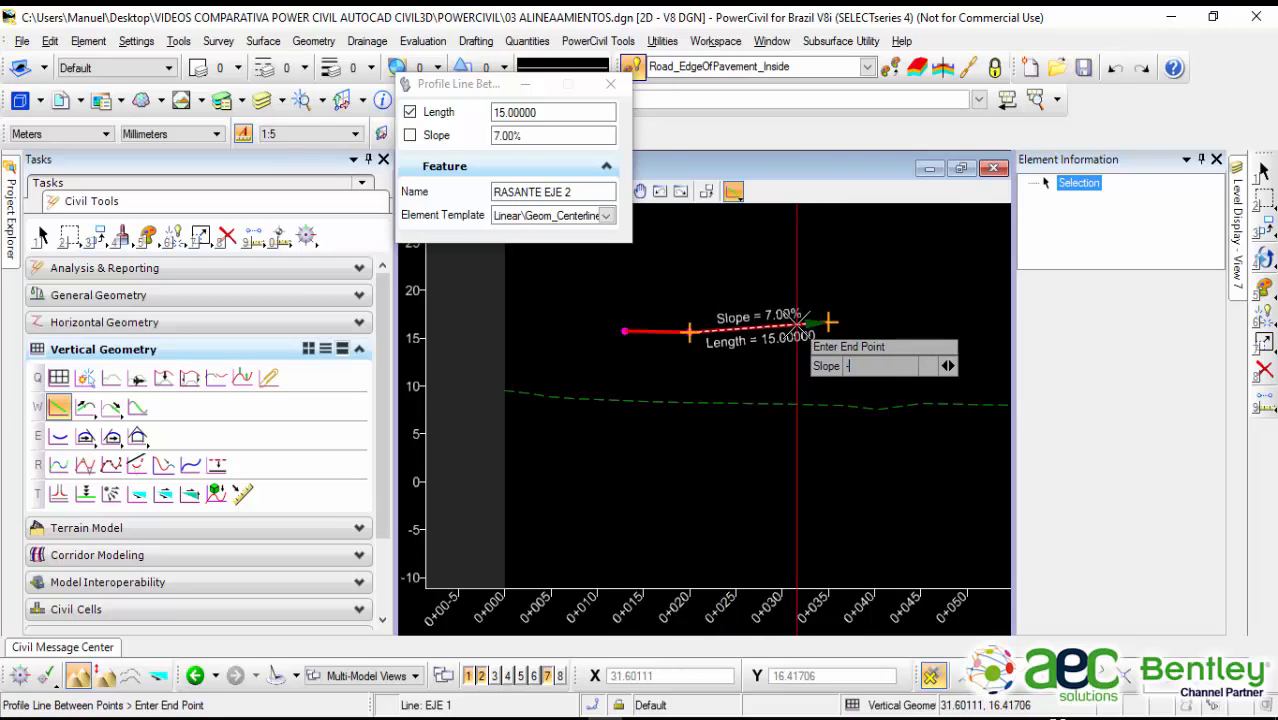
key("Return")
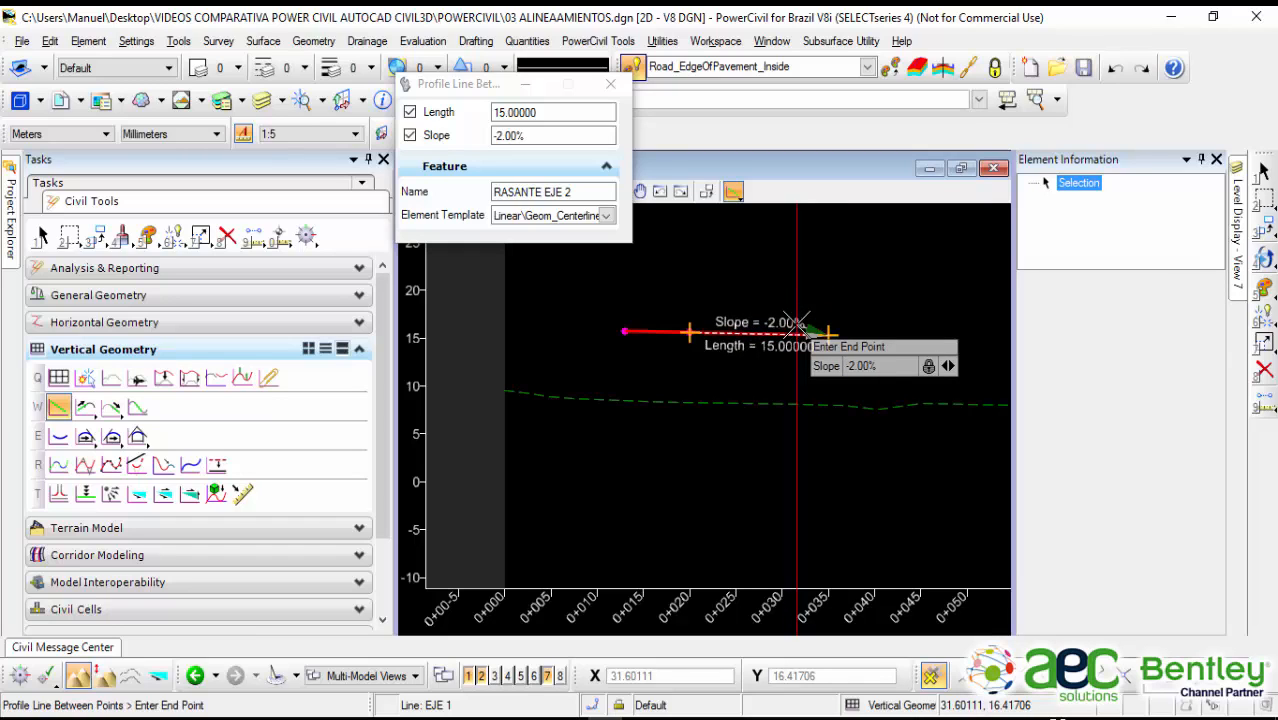
left_click(855, 270)
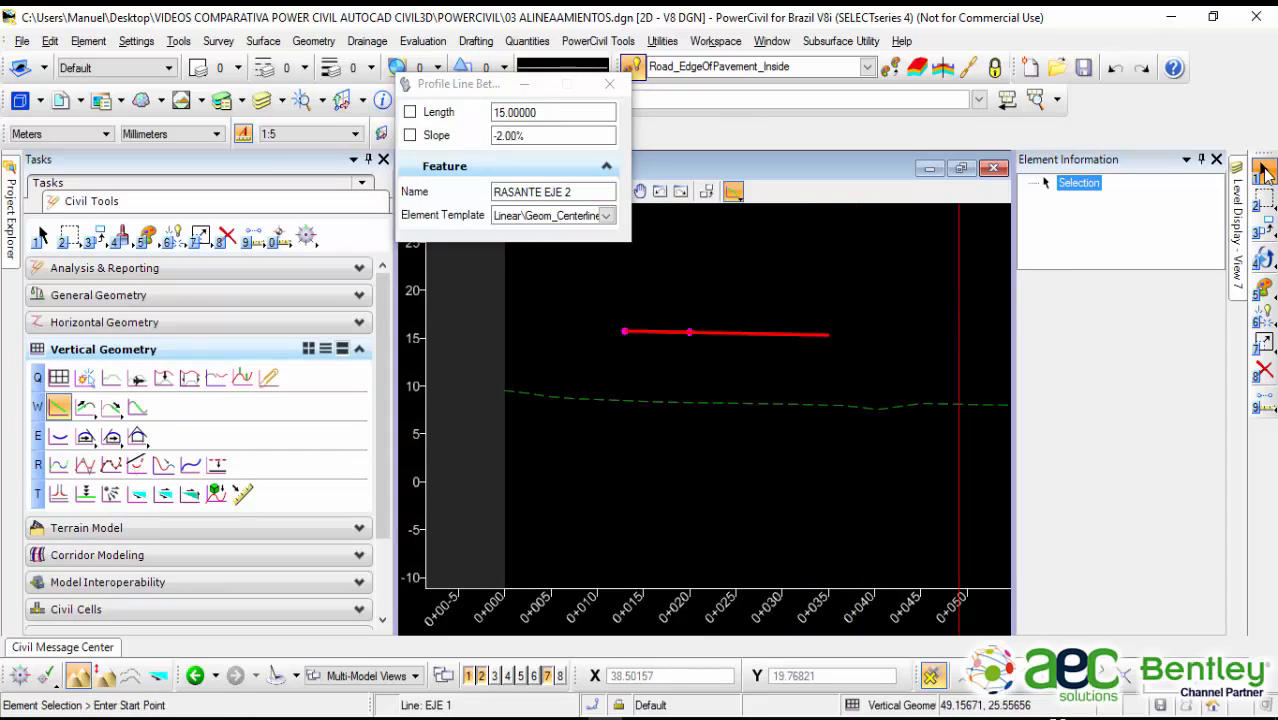
Step: Examine the length, slope and end points of the new profile line and the remaining stretch up to the alignment's end
left_click(1263, 172)
left_click(761, 333)
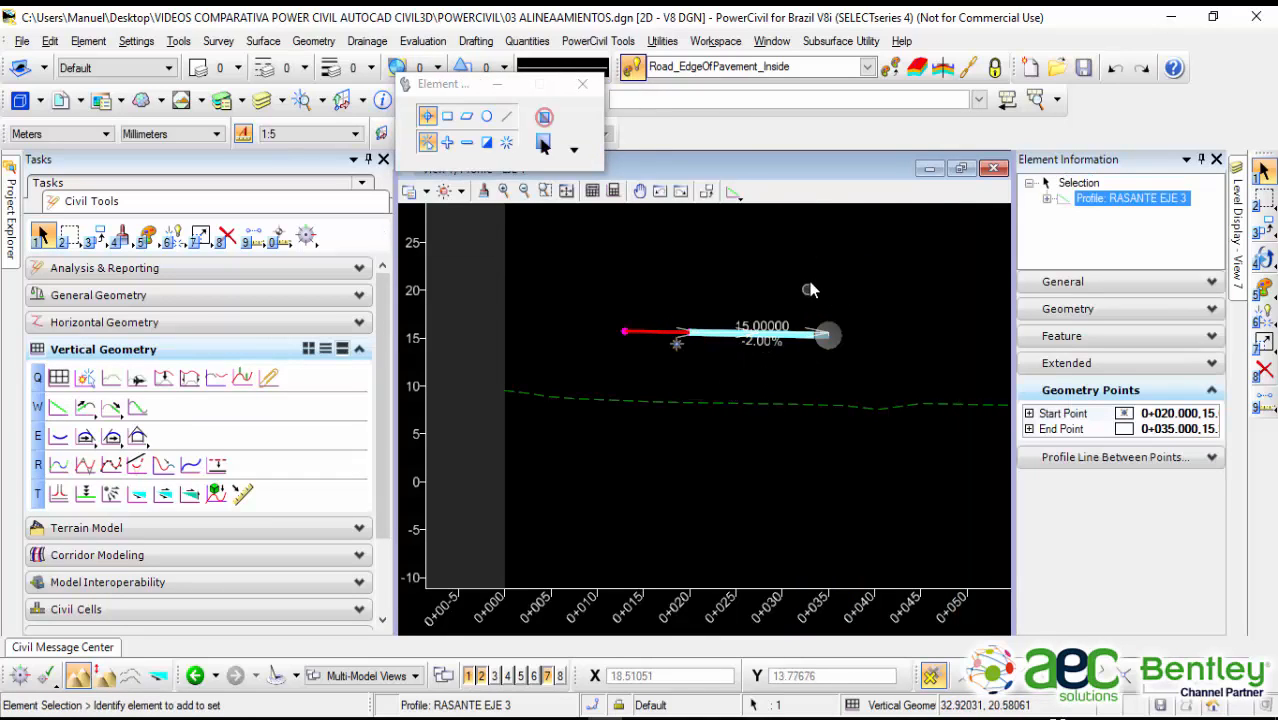
left_click(728, 232)
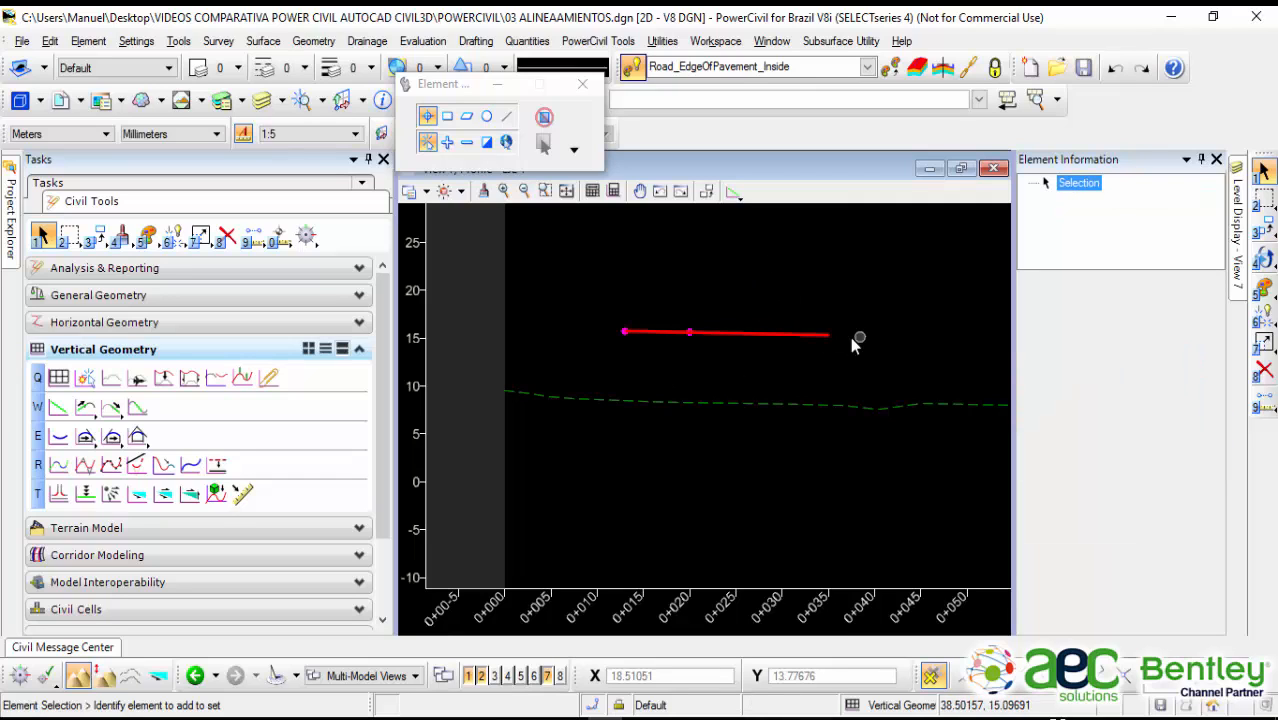
scroll(872, 314, "down", 2)
middle_click_drag(870, 314, 755, 302)
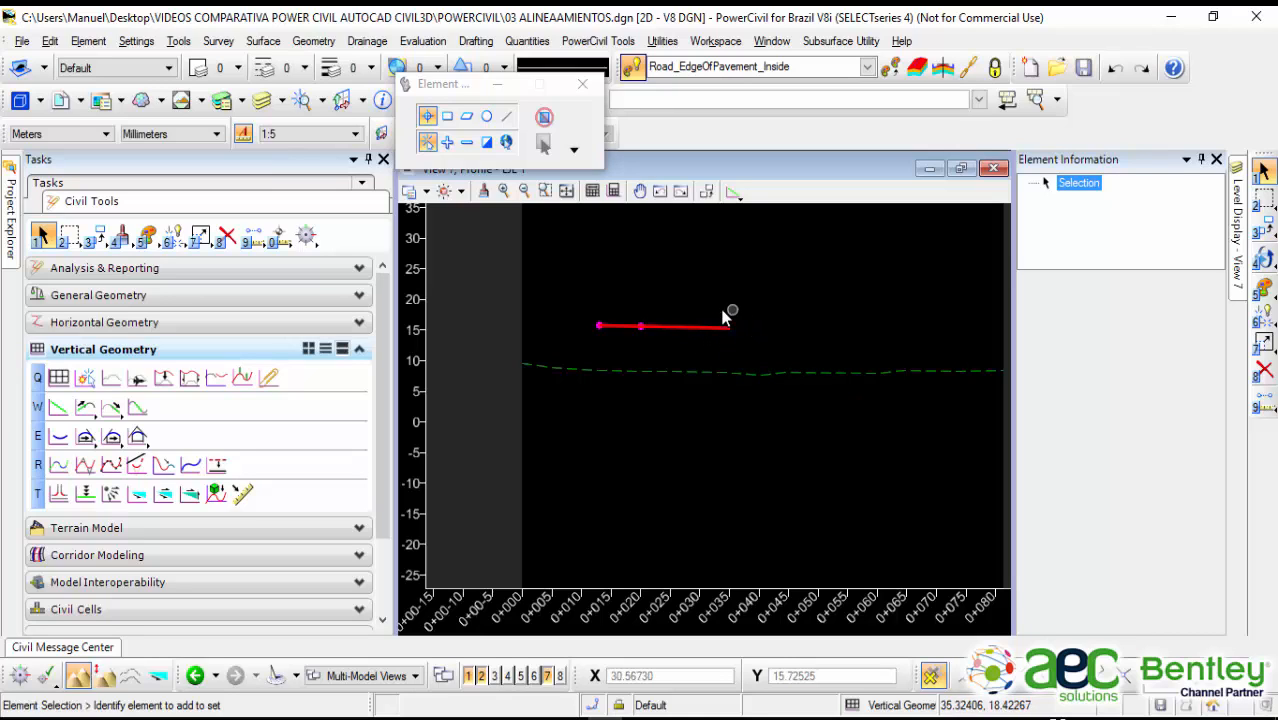
scroll(819, 334, "down", 2)
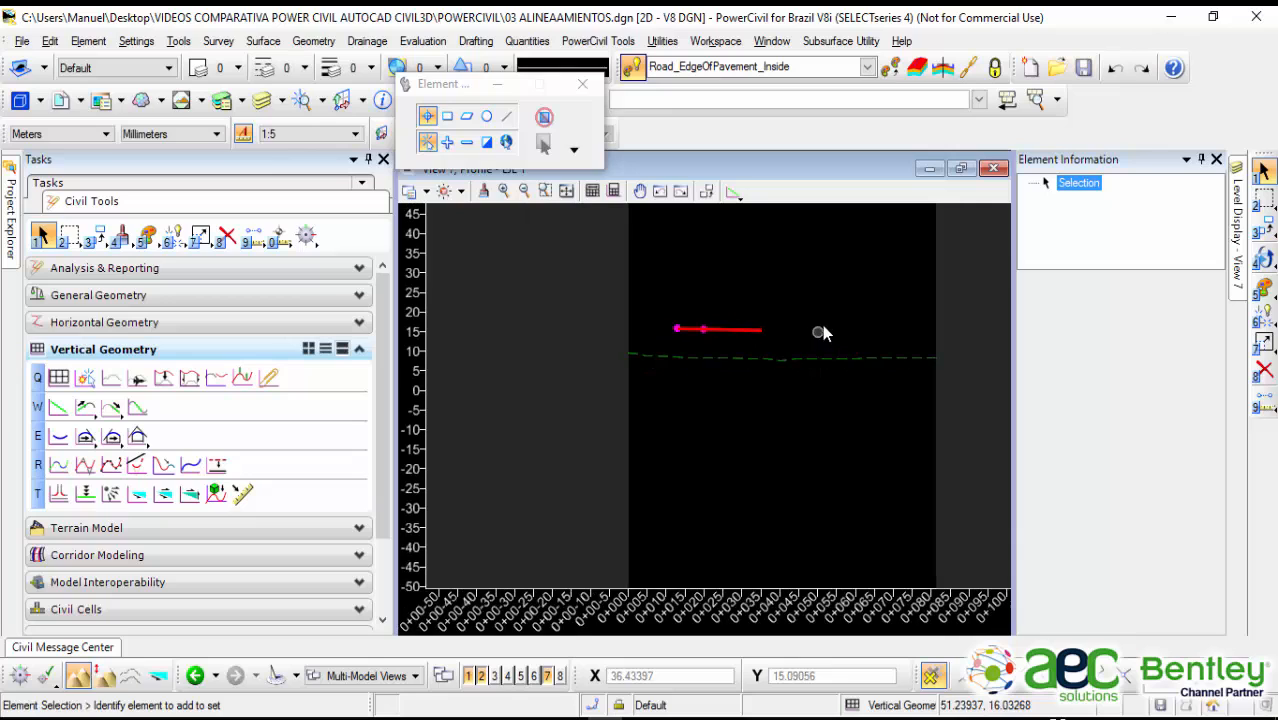
middle_click_drag(819, 334, 747, 325)
scroll(747, 330, "up", 1)
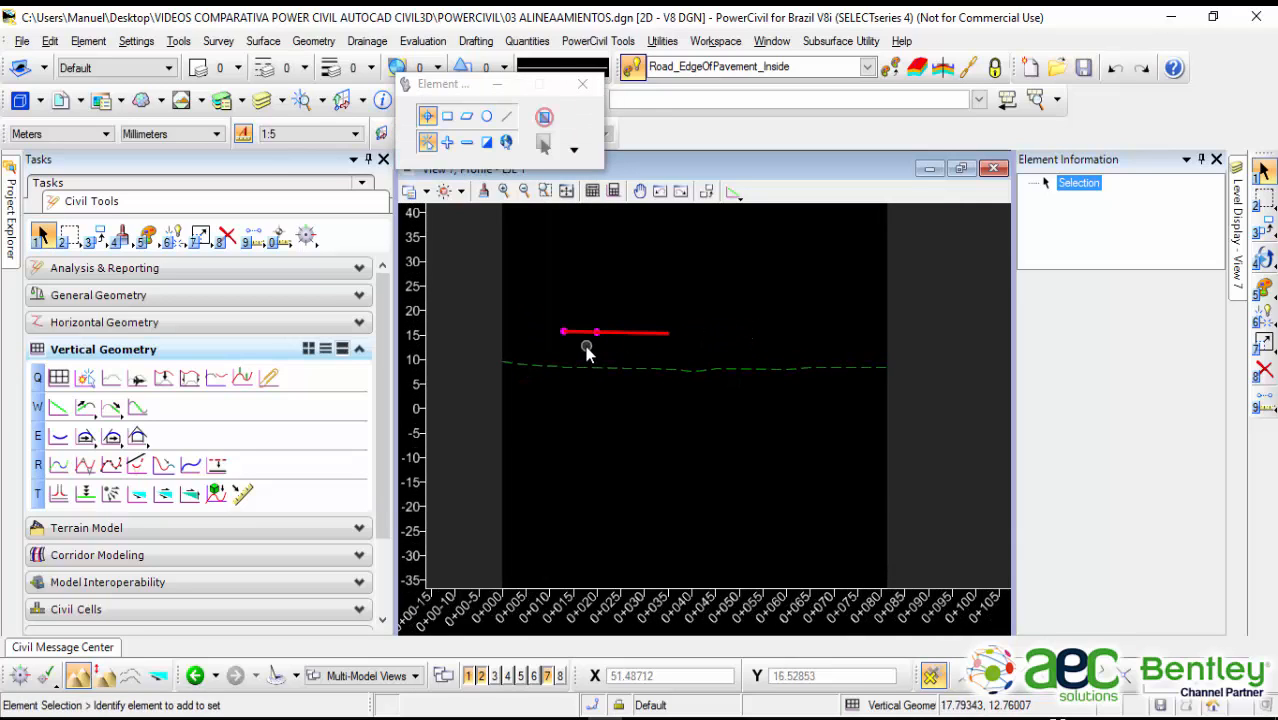
left_click(640, 339)
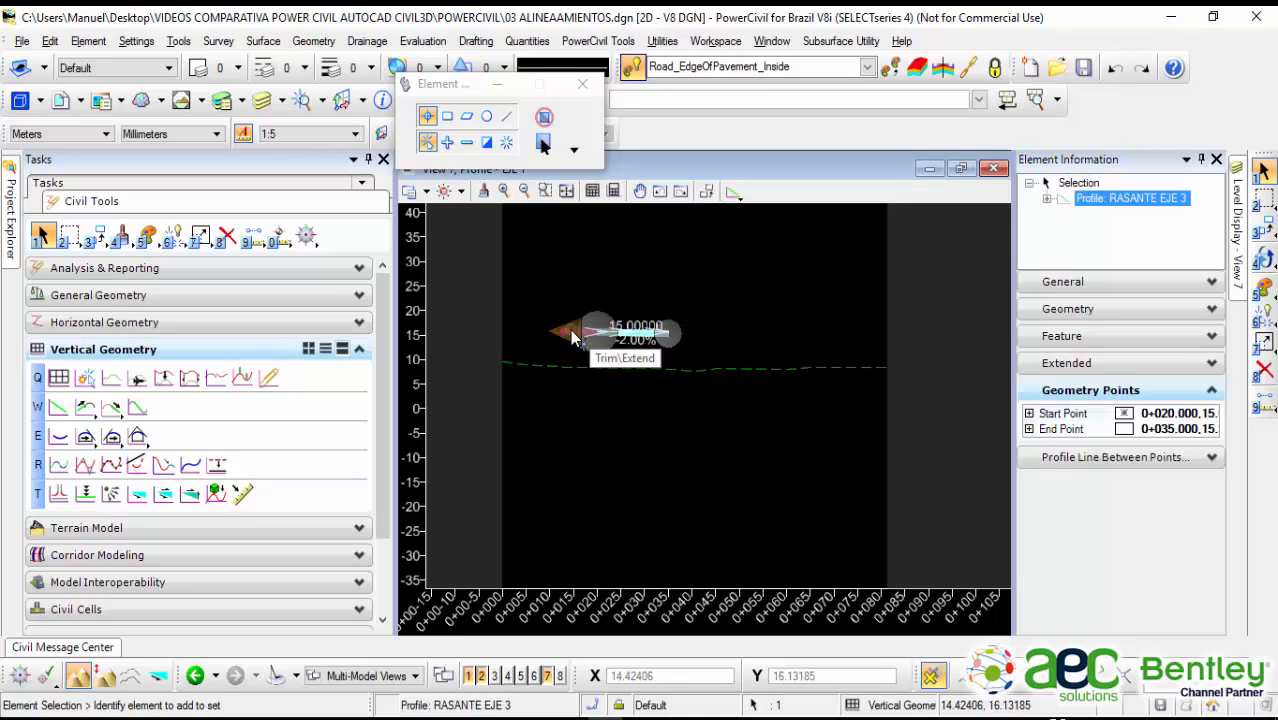
left_click(796, 295)
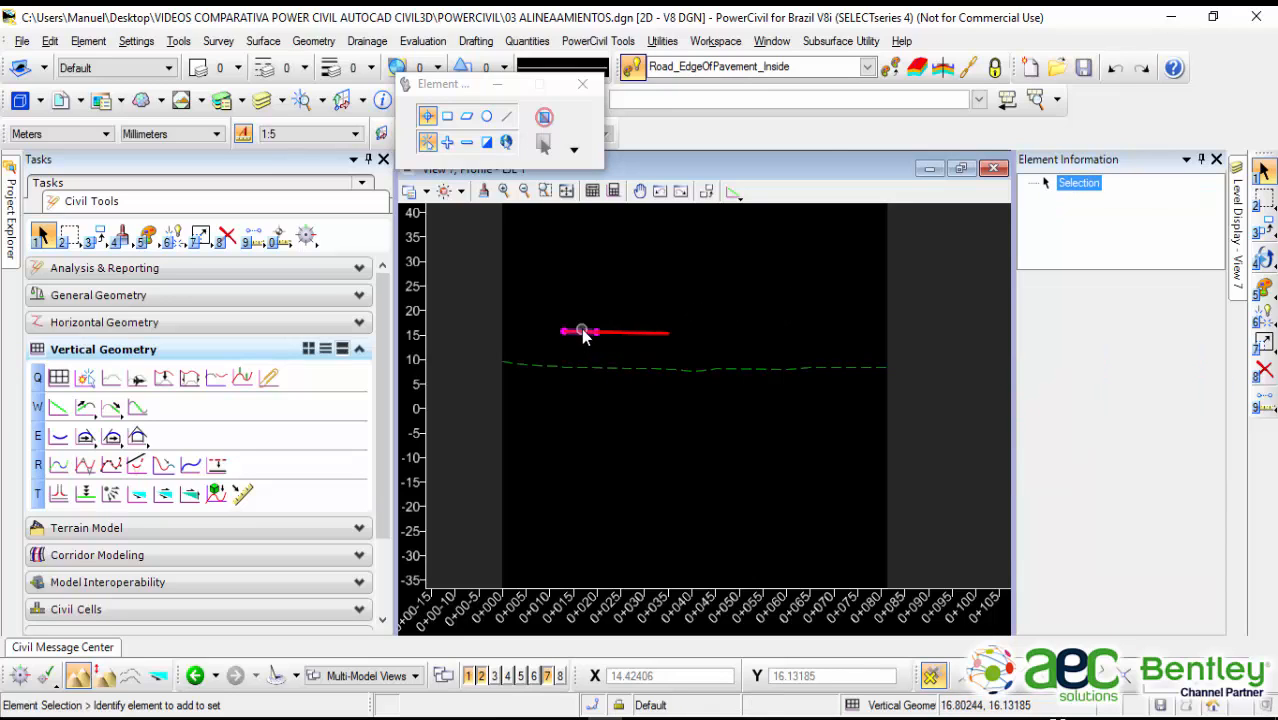
Step: Draw a profile line at -8% slope from the end of the 15 m line at station 0+035 to the alignment's end
left_click(58, 407)
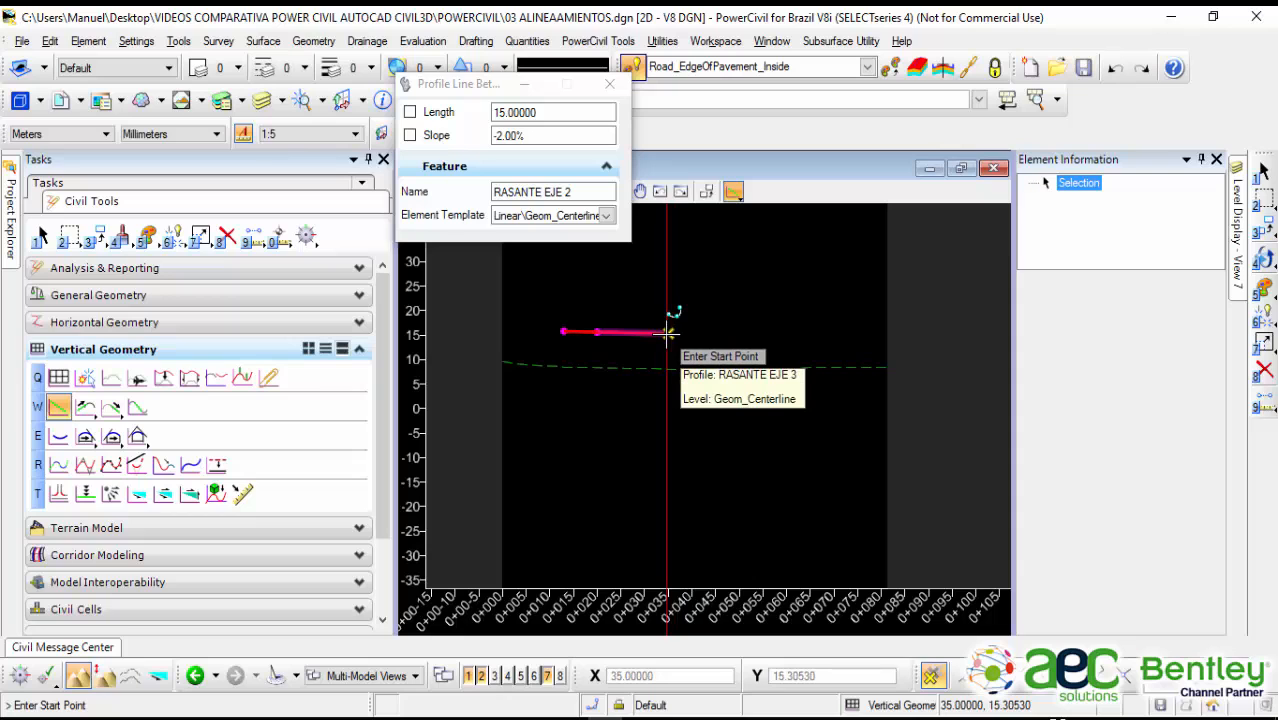
left_click(667, 333)
scroll(852, 370, "up", 2)
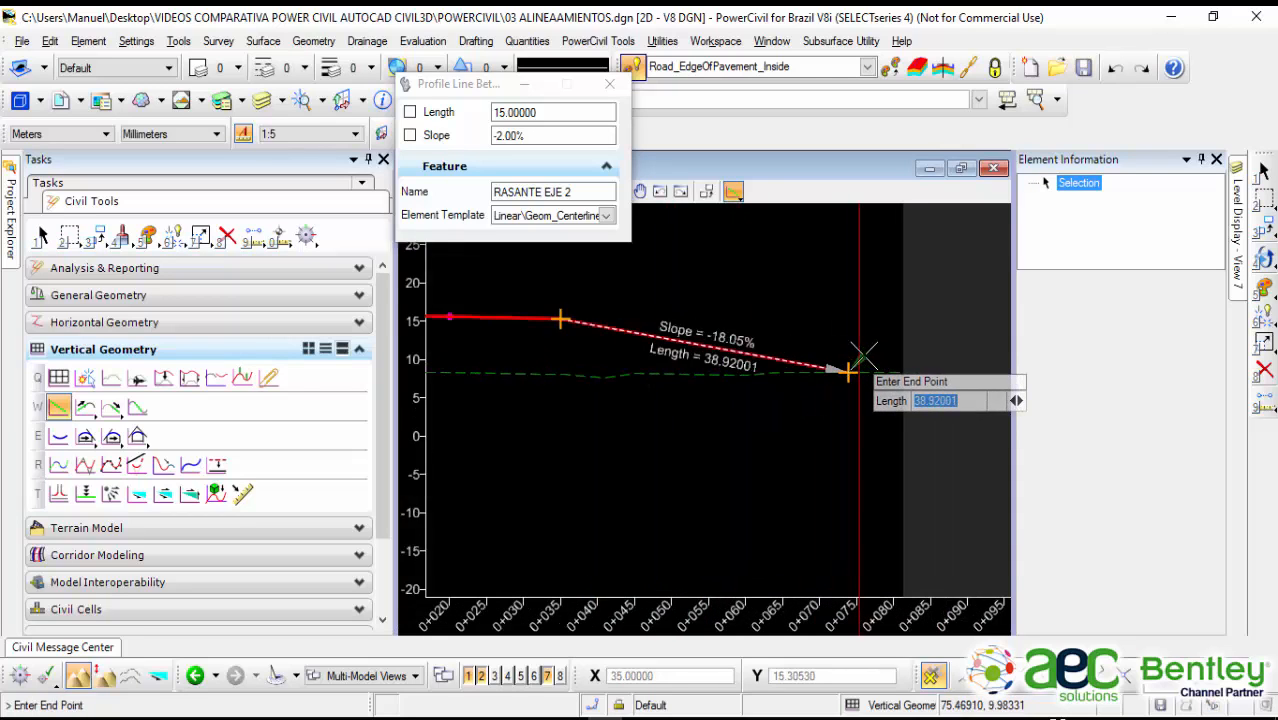
scroll(855, 370, "up", 1)
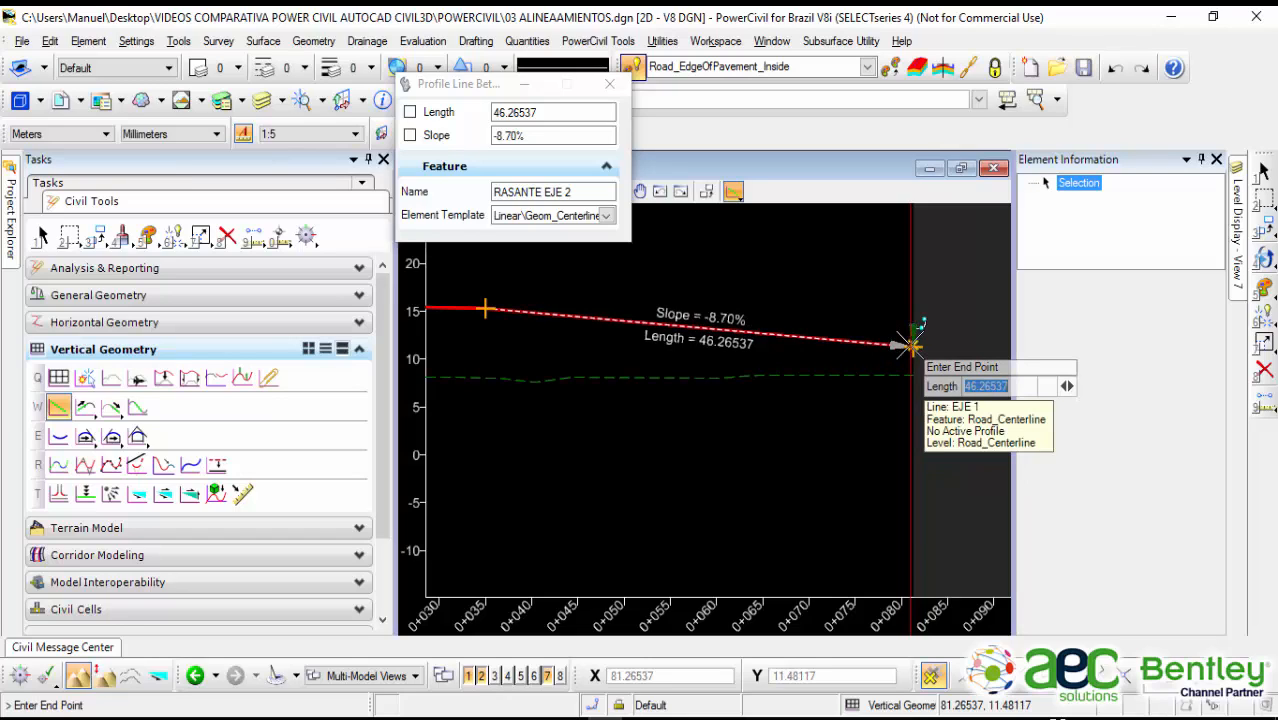
key("Right")
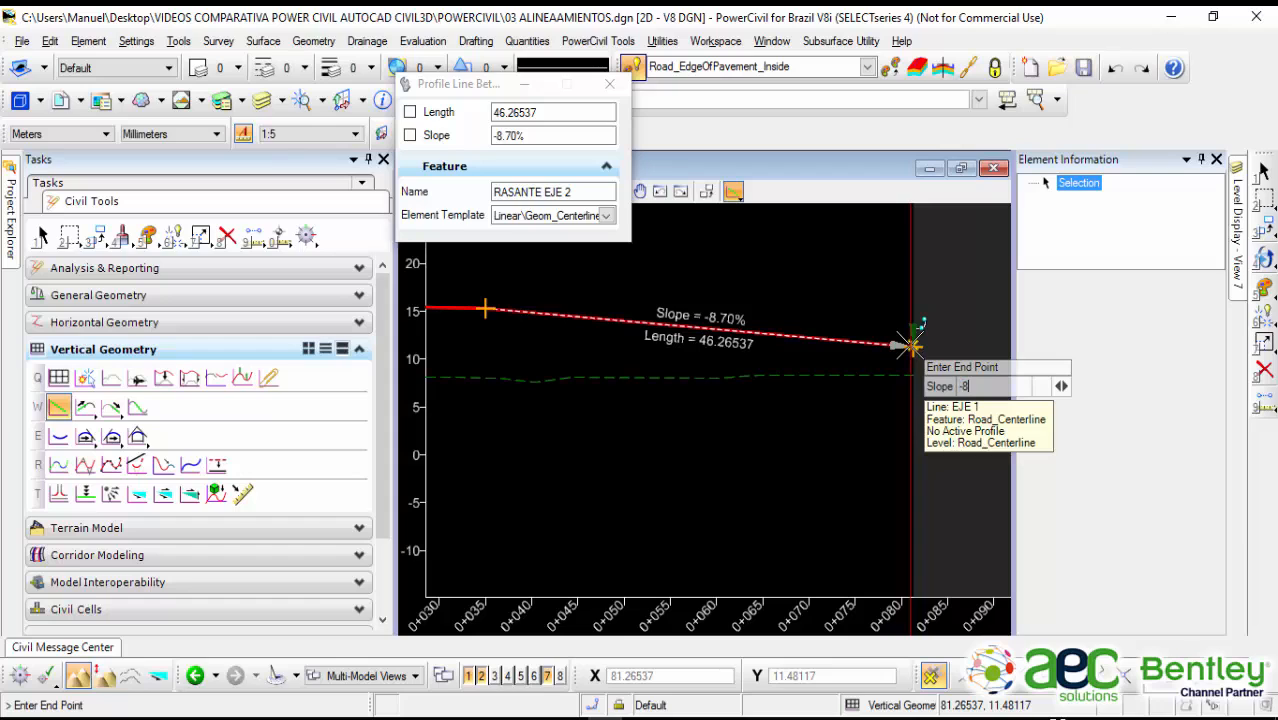
type("-8")
key("Return")
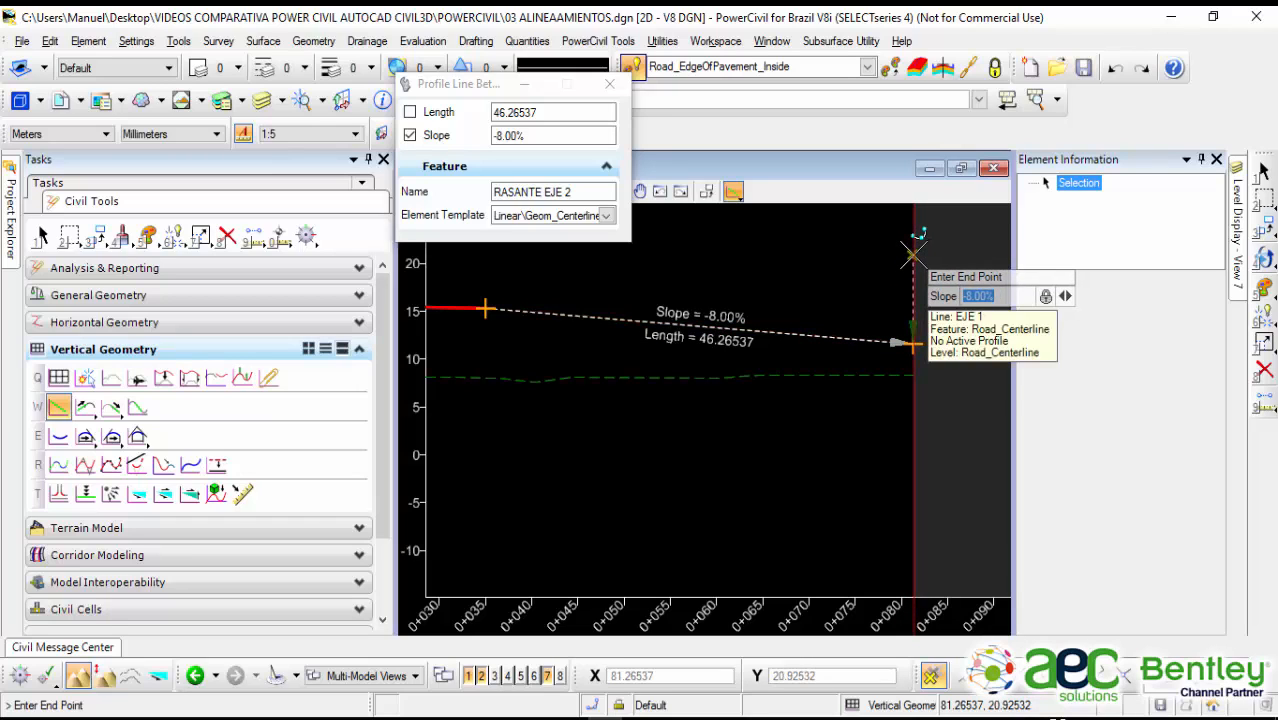
left_click(915, 250)
left_click(1262, 172)
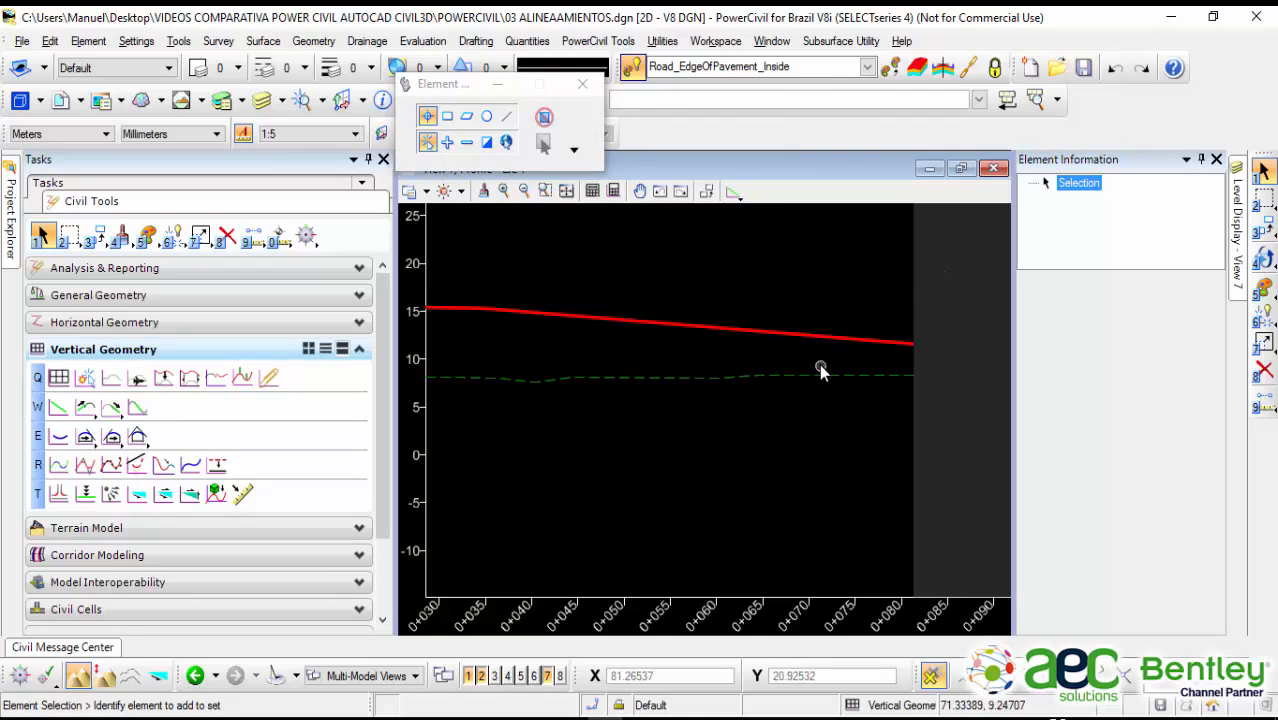
left_click(806, 343)
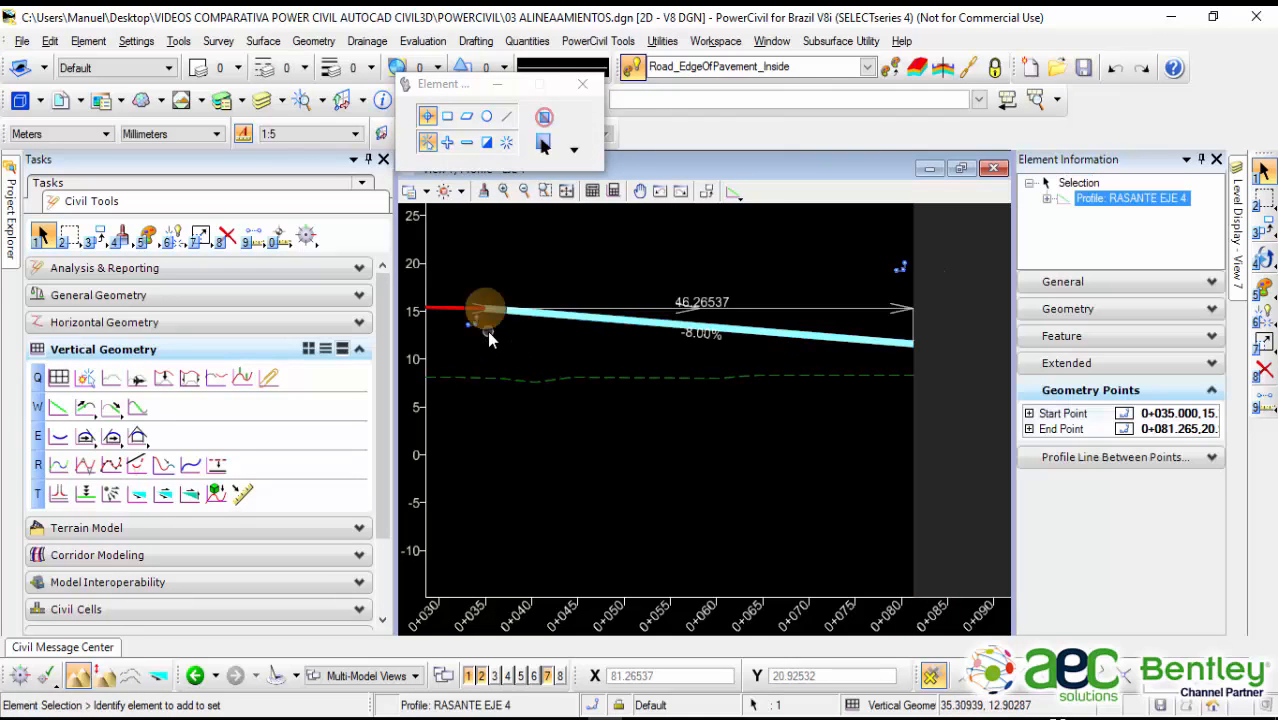
Step: Delete the 15 m intermediate profile line between stations 0+020 and 0+035
scroll(755, 246, "down", 3)
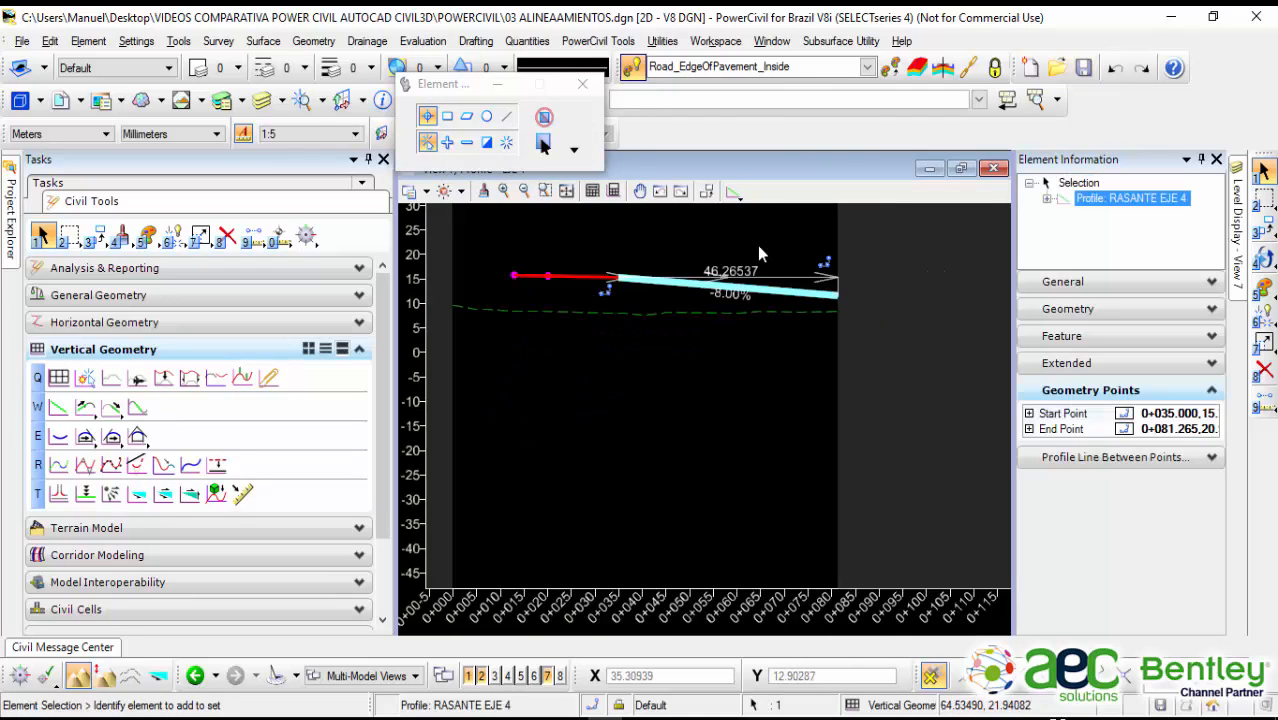
left_click(580, 277)
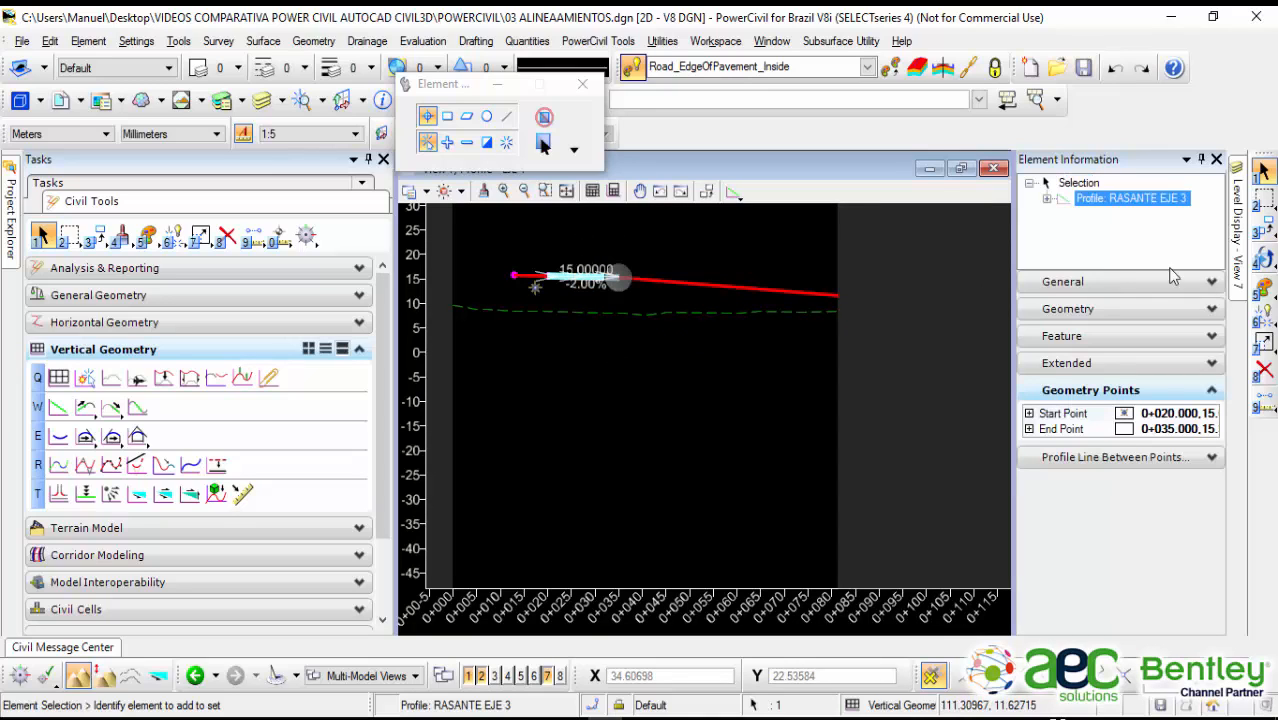
left_click(543, 145)
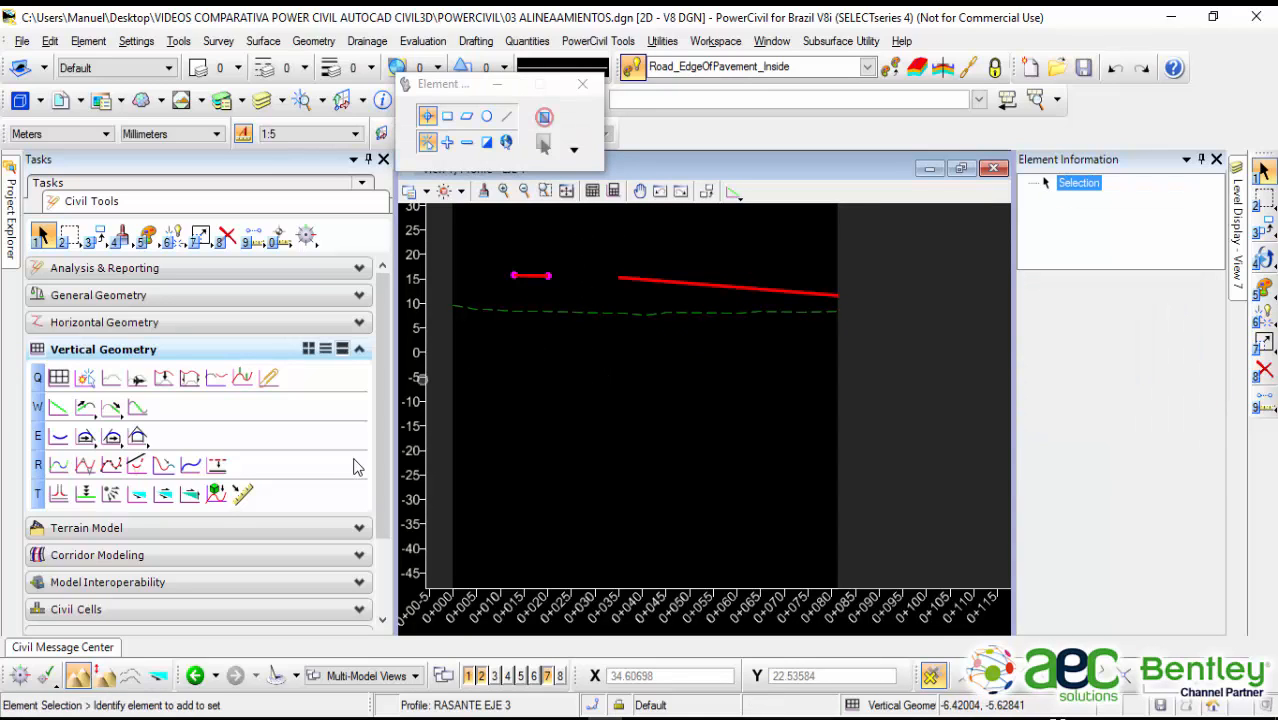
Step: Join the first short profile line and the -8% line with a 30 m crest parabola, trimming or extending both elements
left_click(137, 437)
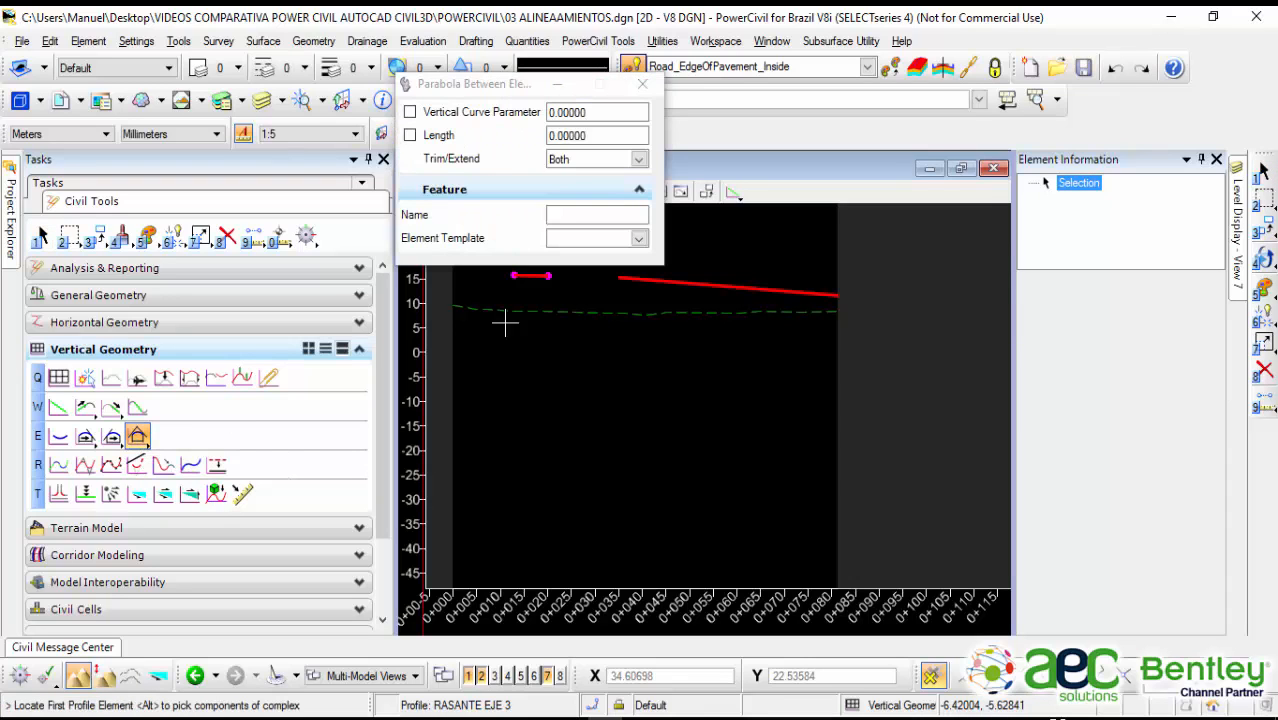
scroll(585, 356, "up", 3)
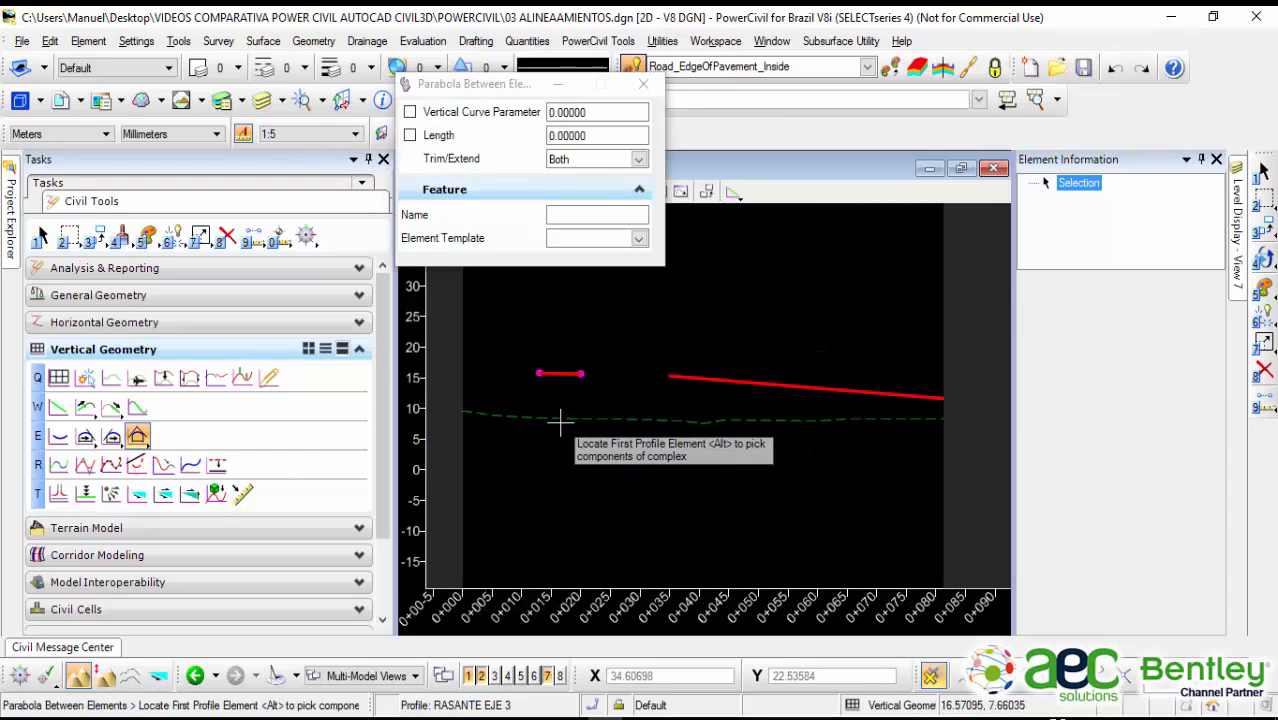
left_click(561, 364)
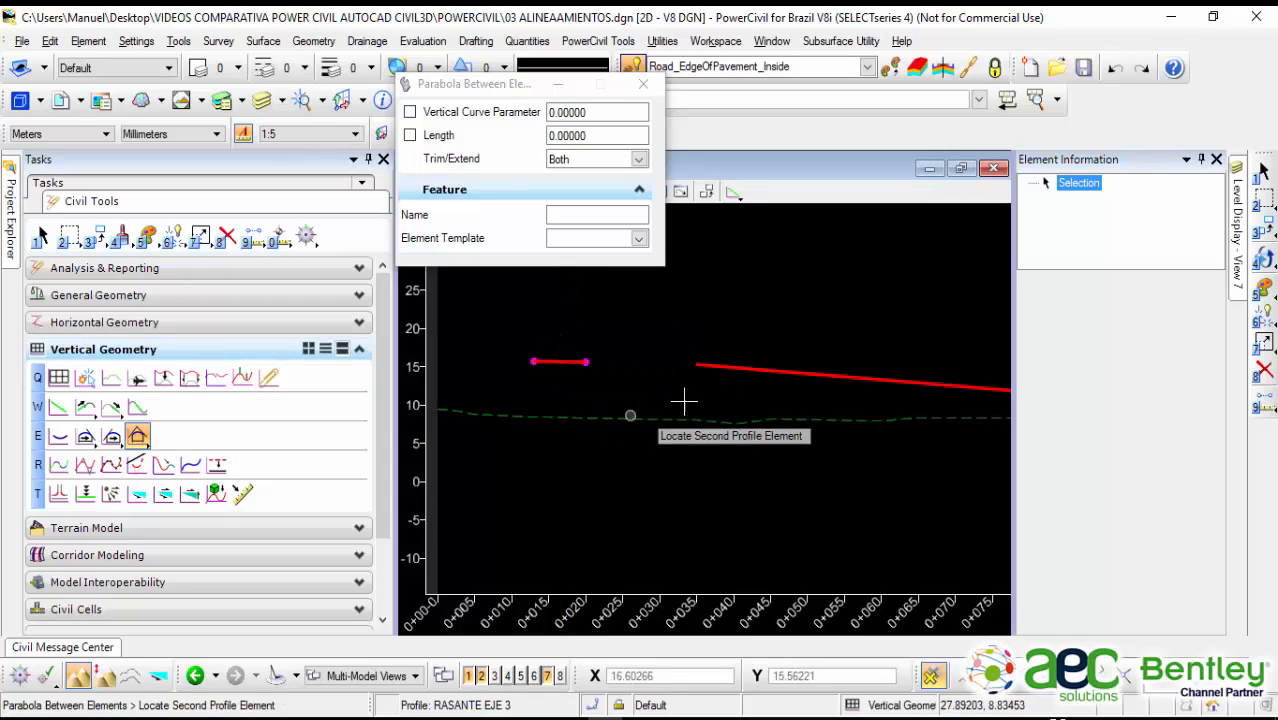
left_click(740, 371)
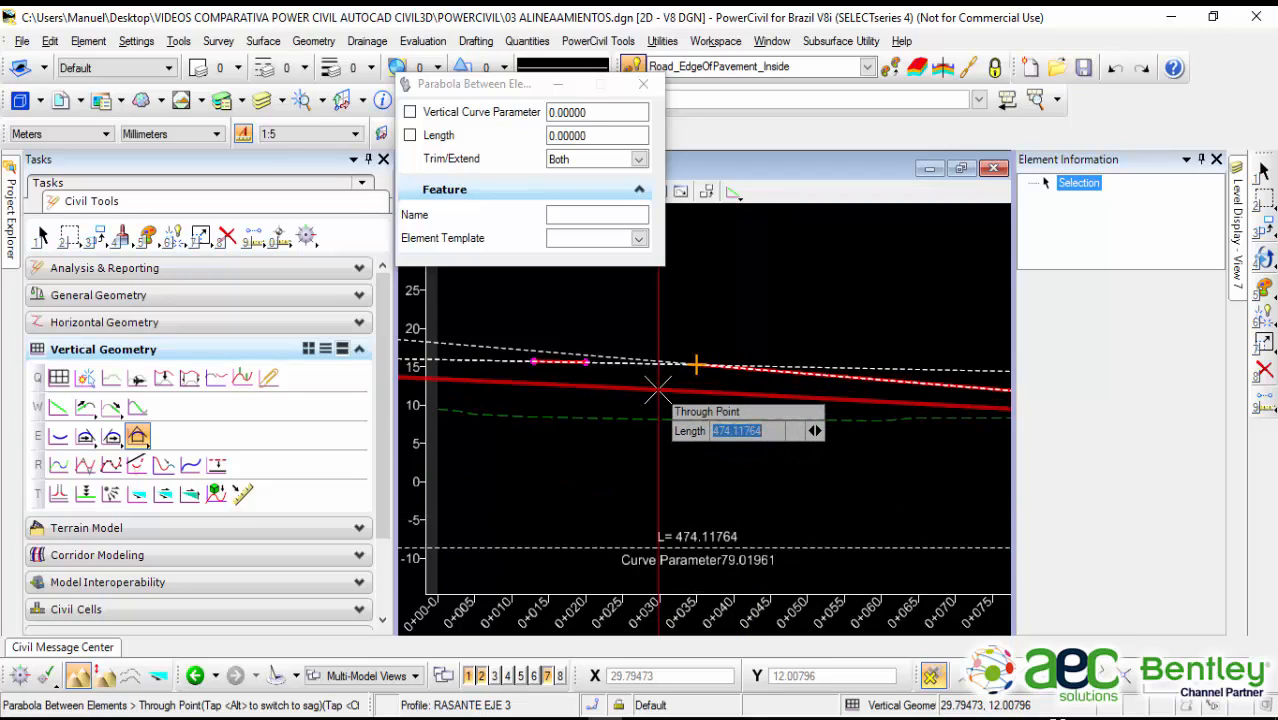
type("3")
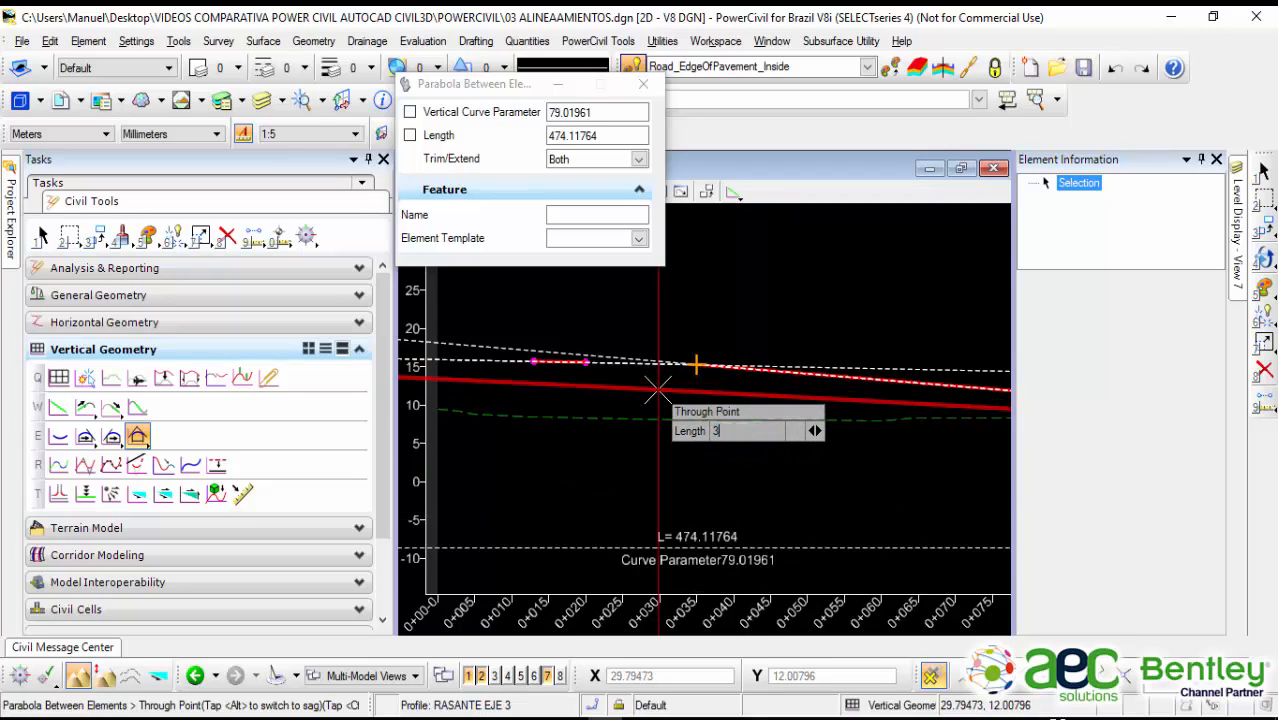
type("0")
key("Return")
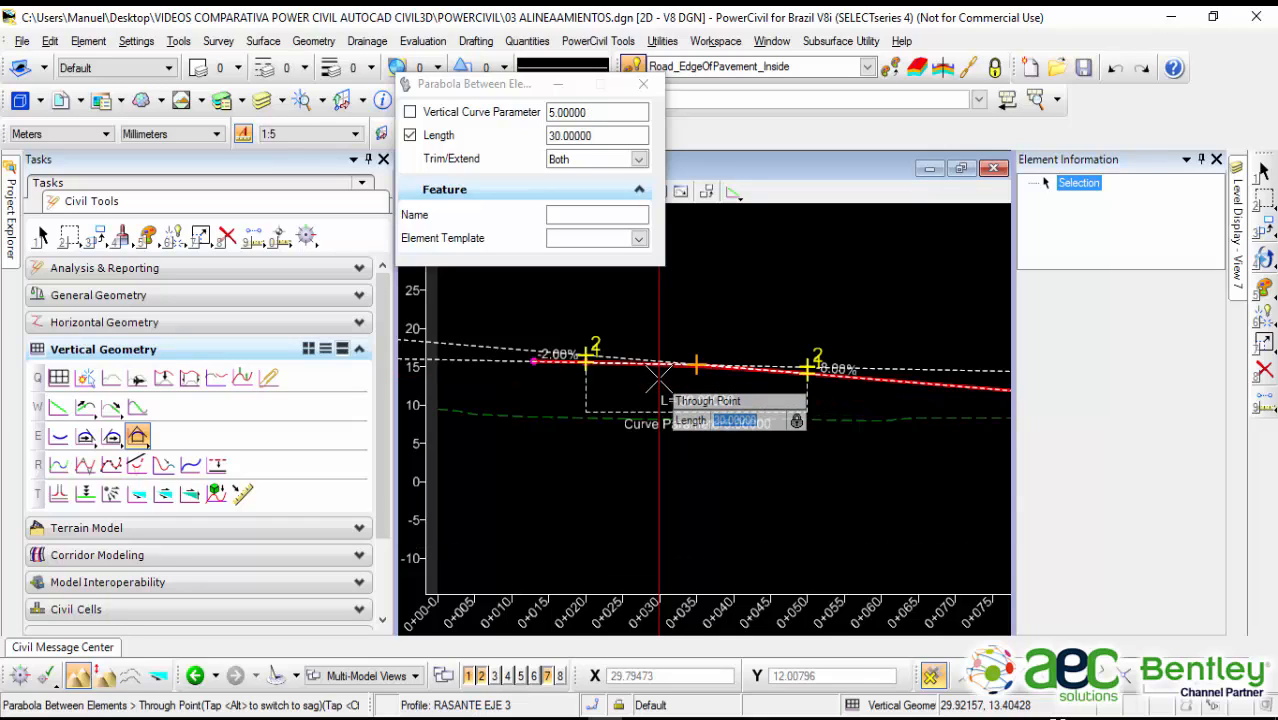
scroll(672, 392, "up", 1)
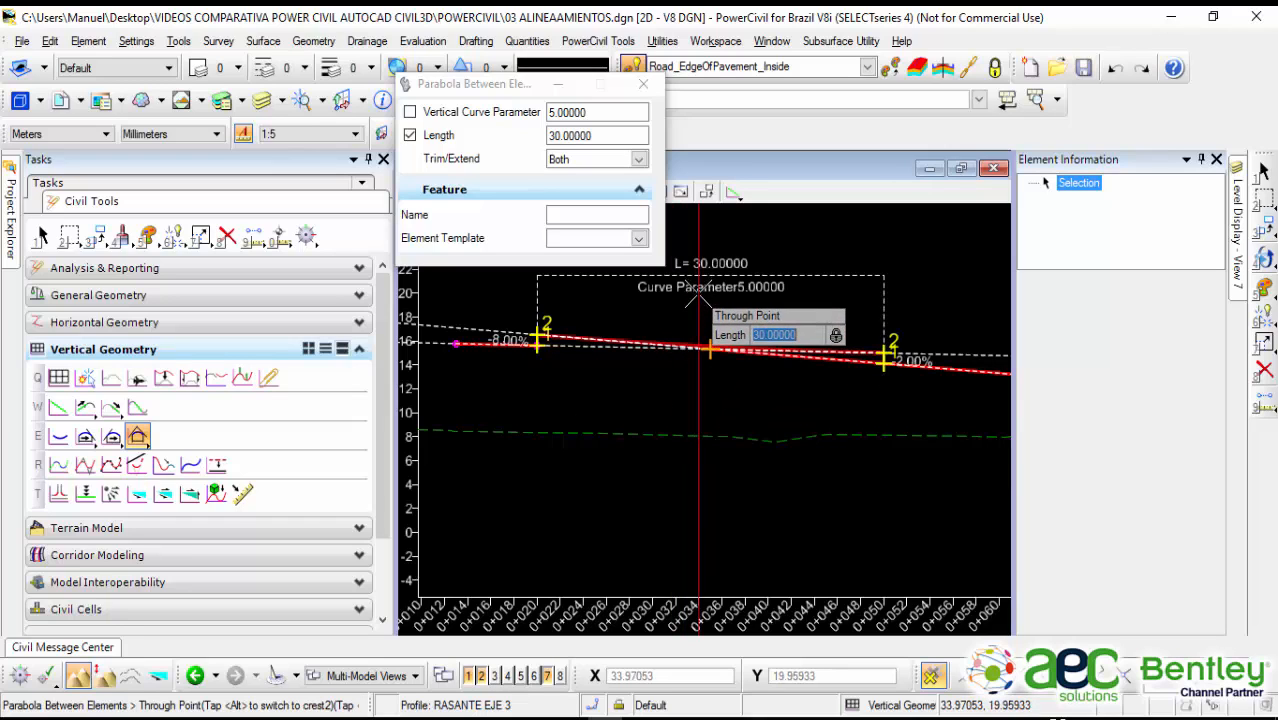
left_click(642, 382)
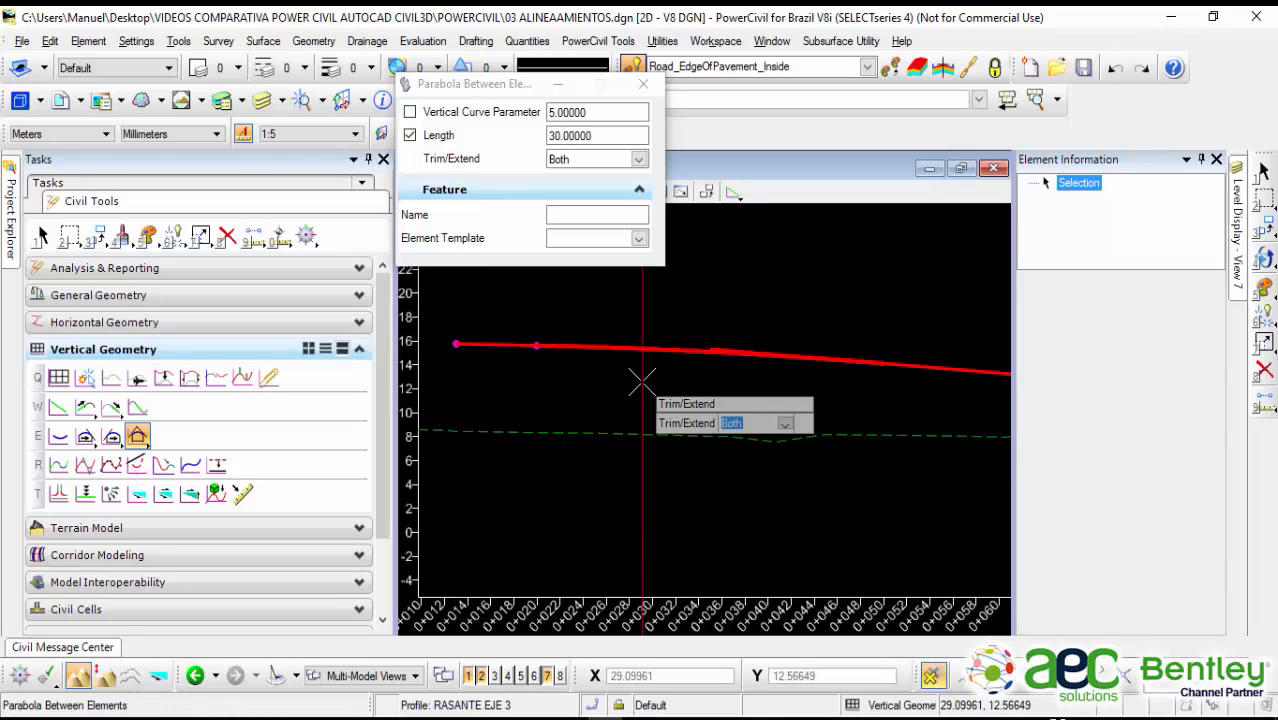
left_click(642, 382)
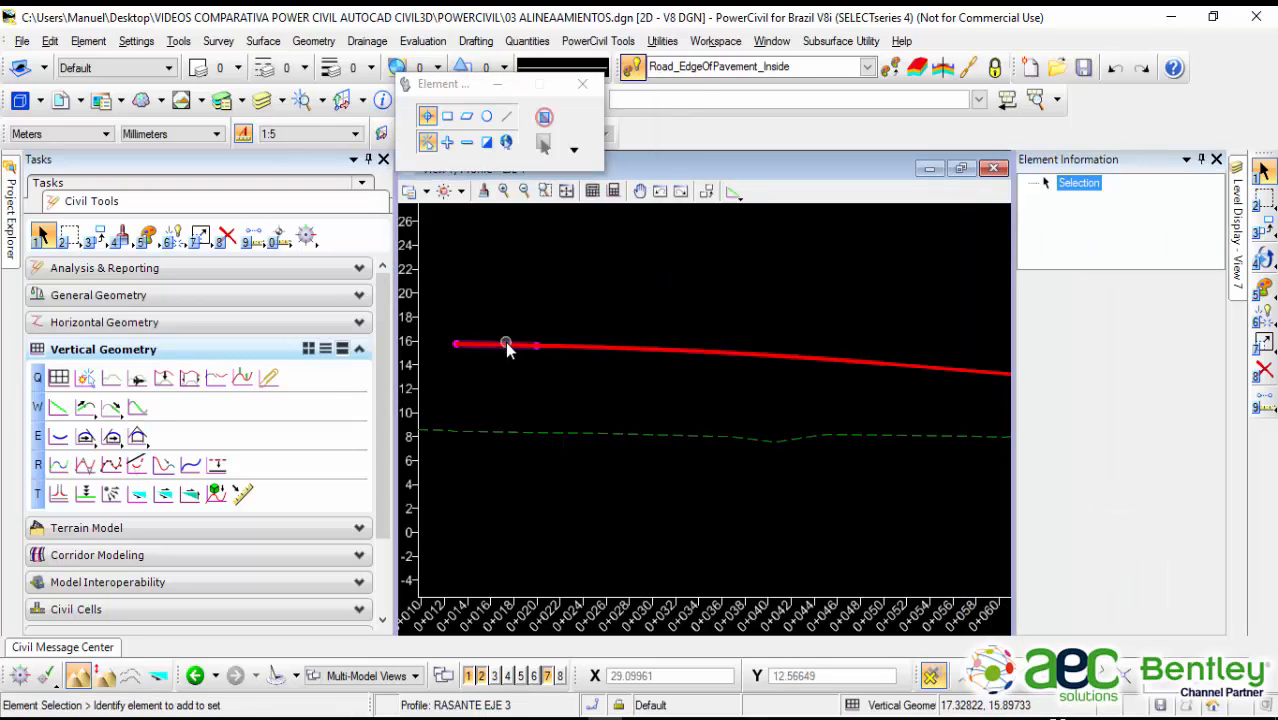
Step: Examine the dimensions and slopes of the parabola and the two profile lines it joins
left_click(505, 341)
left_click(551, 373)
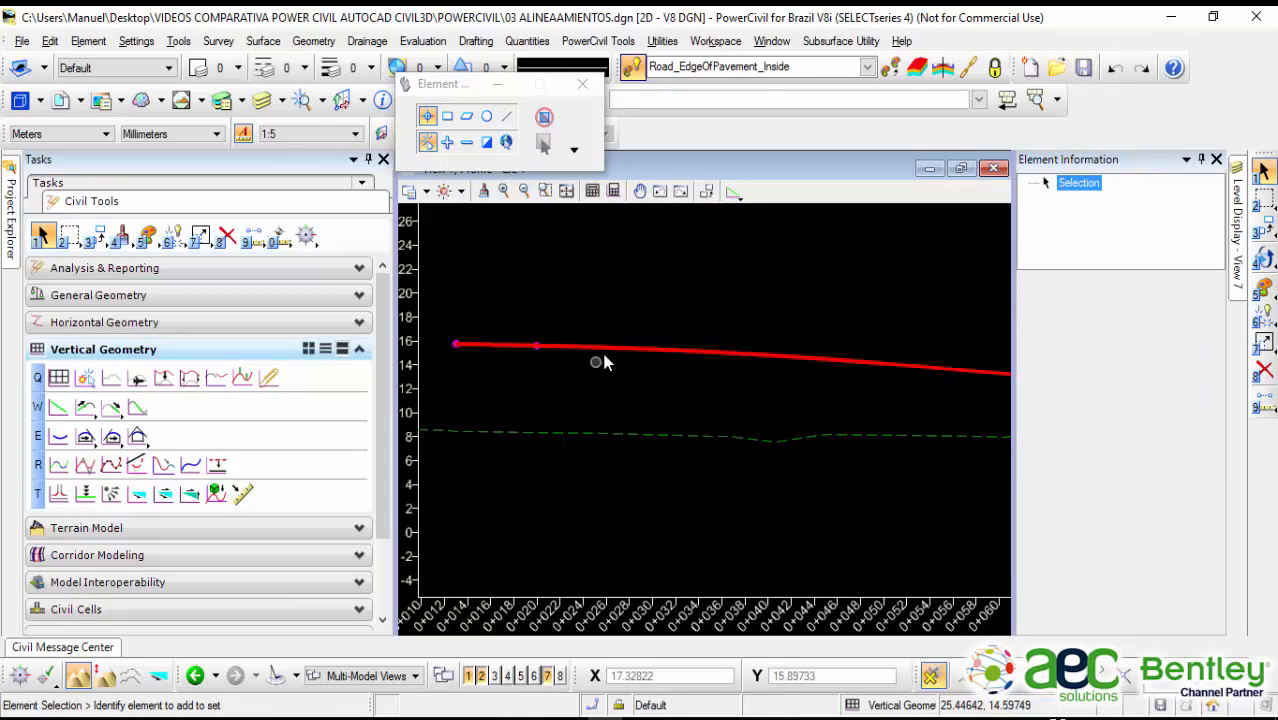
left_click(606, 348)
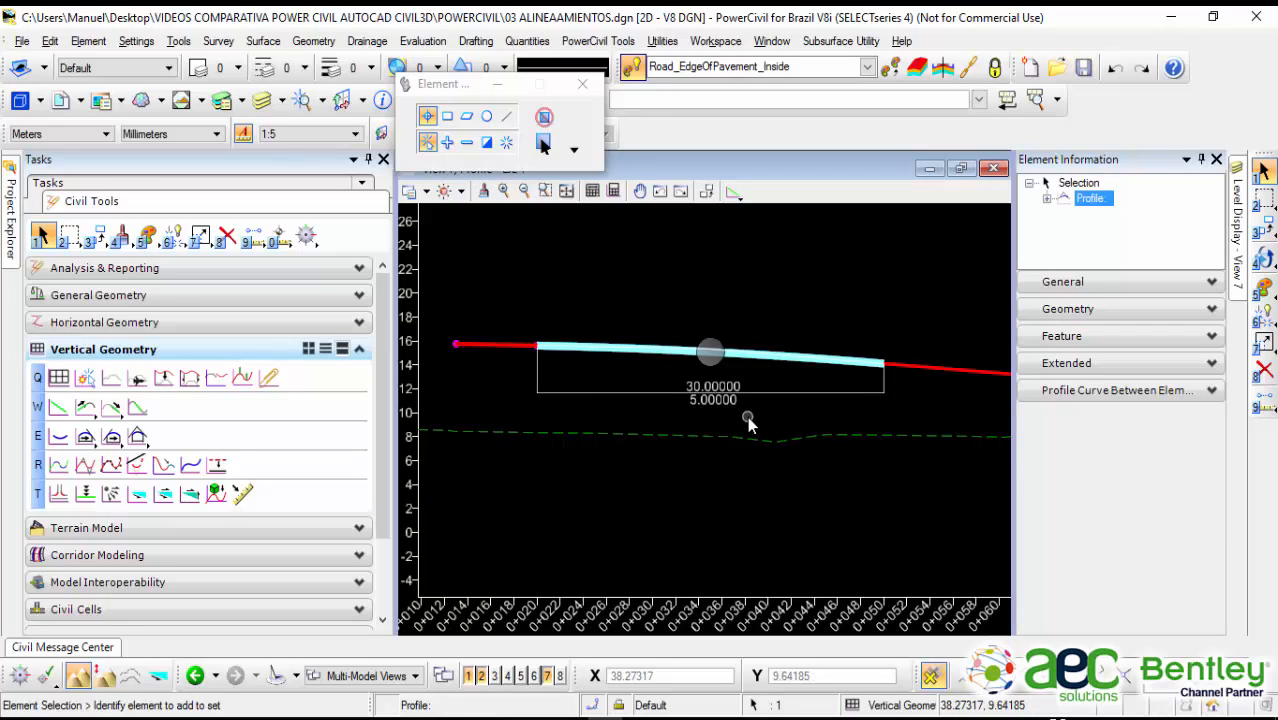
left_click(923, 283)
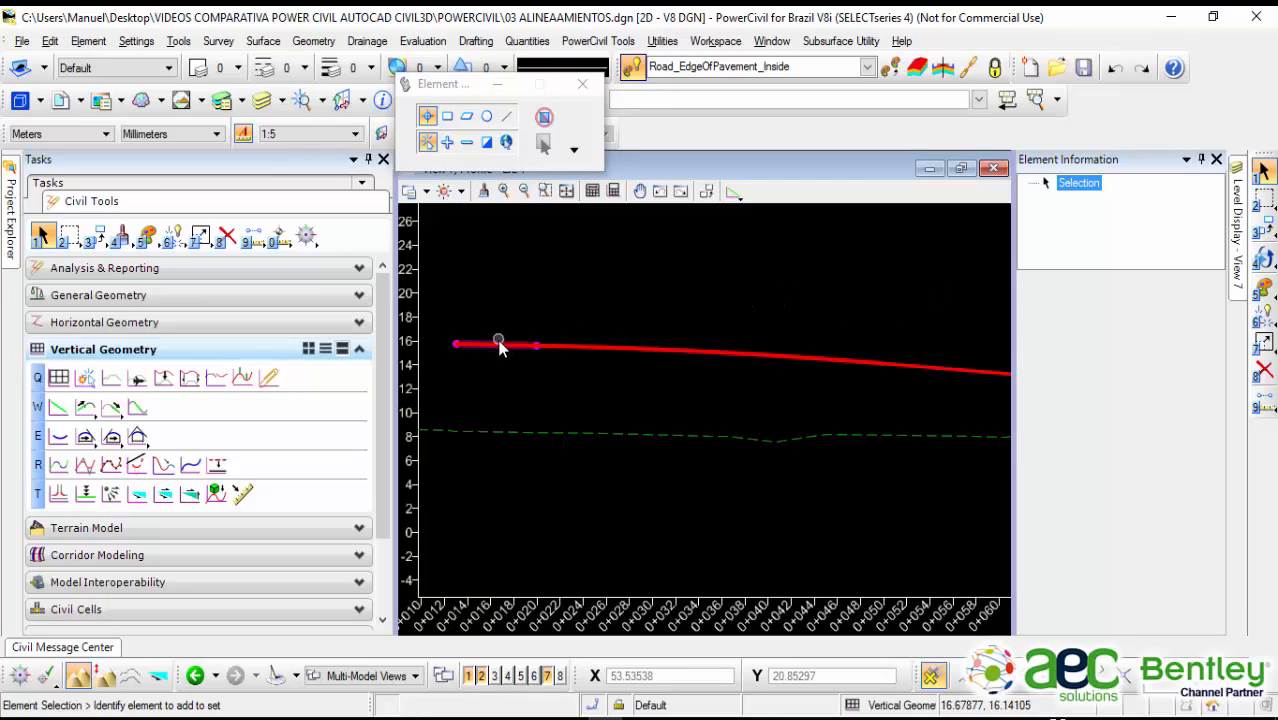
left_click(948, 376)
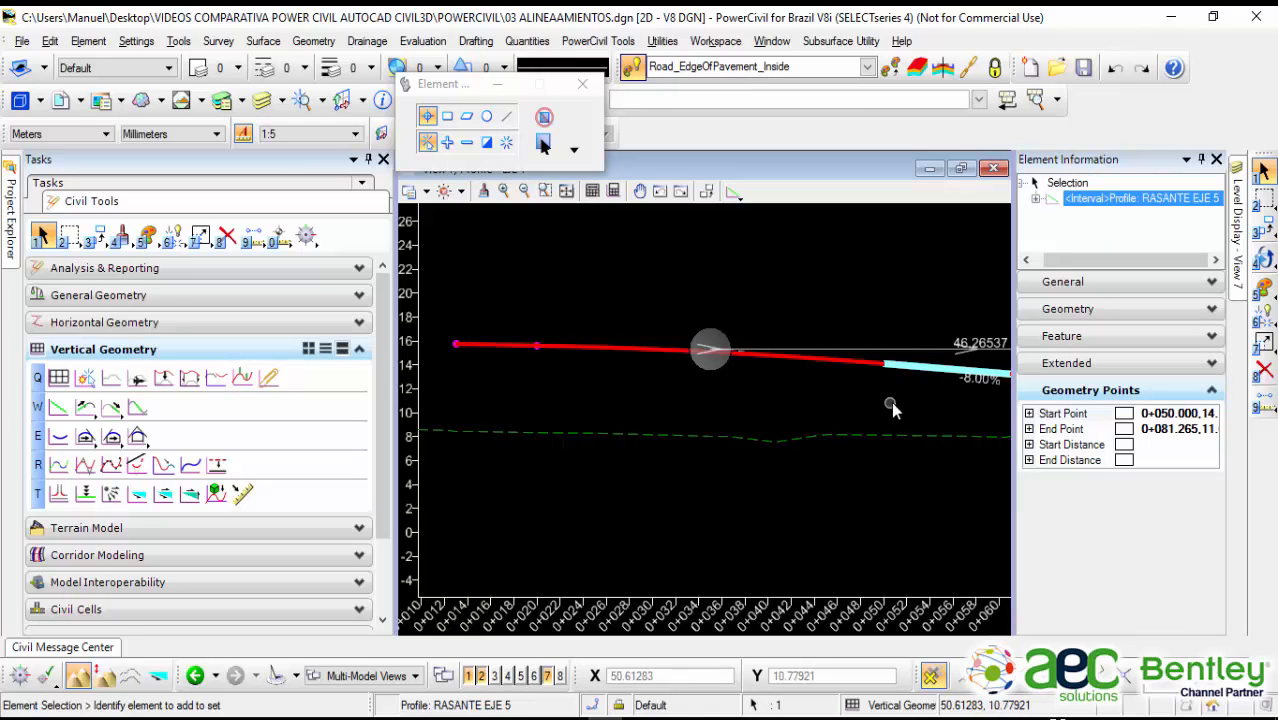
left_click(636, 270)
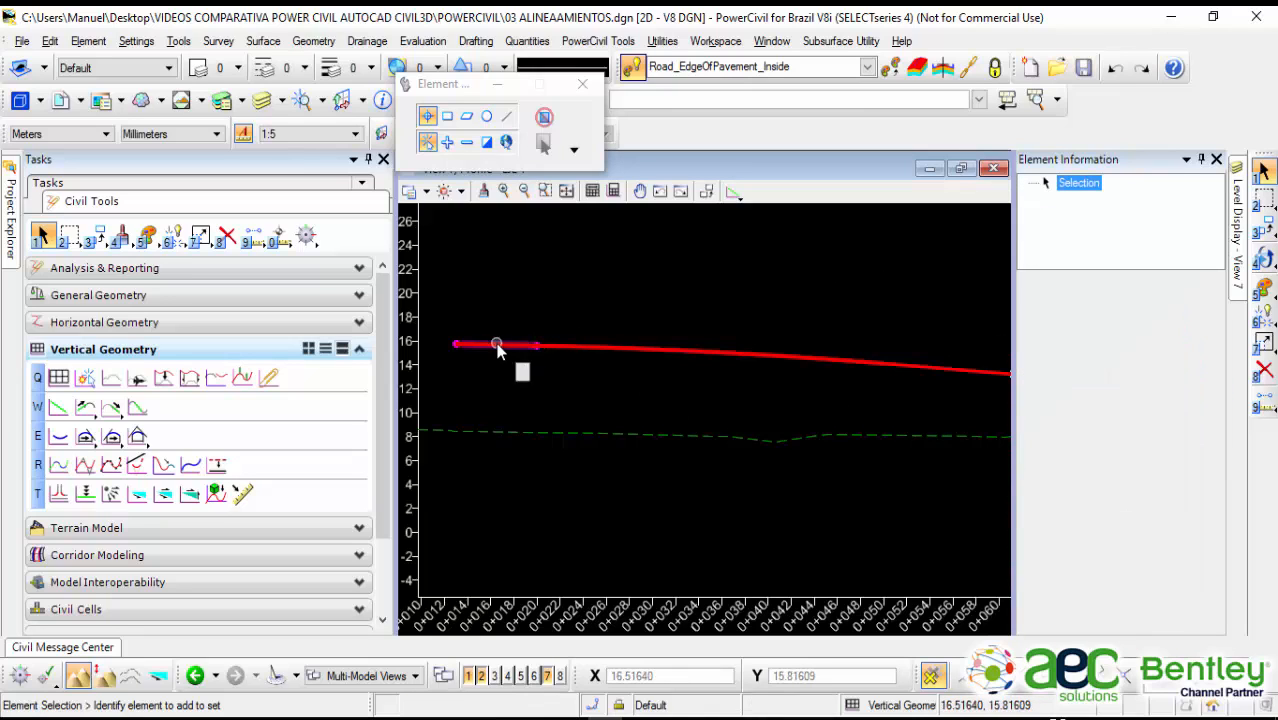
left_click(495, 347)
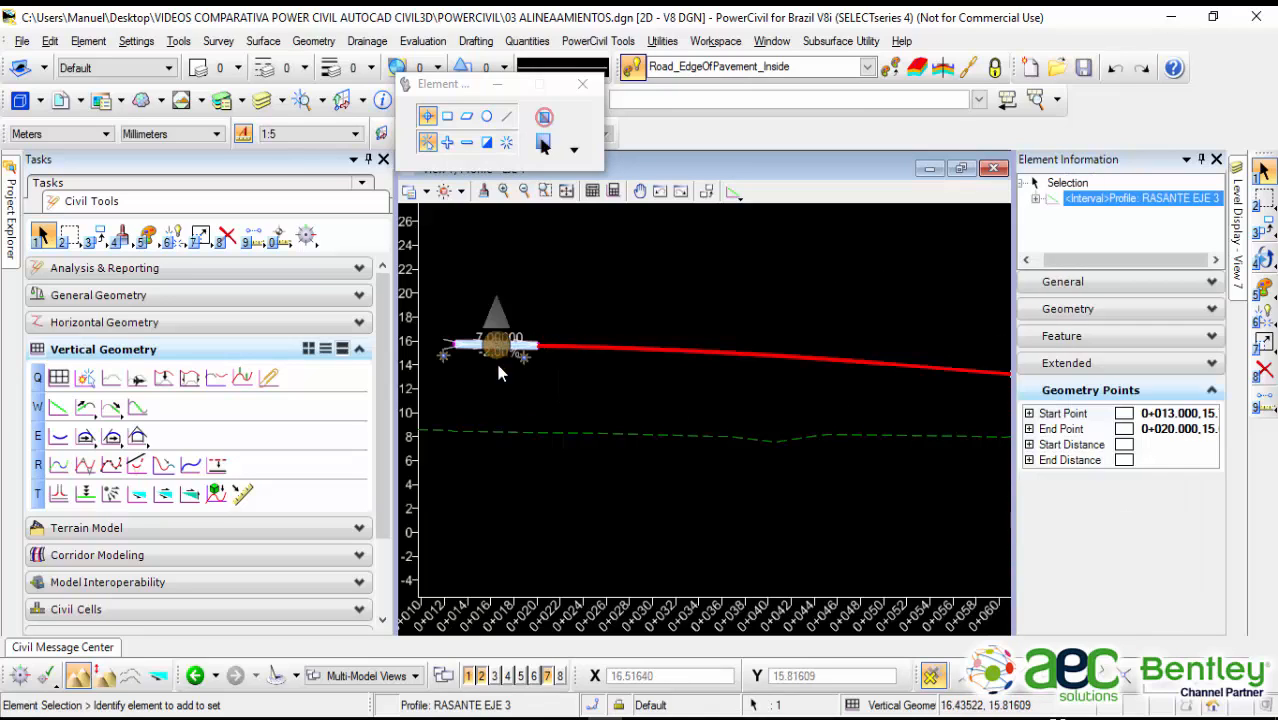
Step: Check the extent of the crest parabola between the two profile lines
left_click(926, 366)
left_click(919, 290)
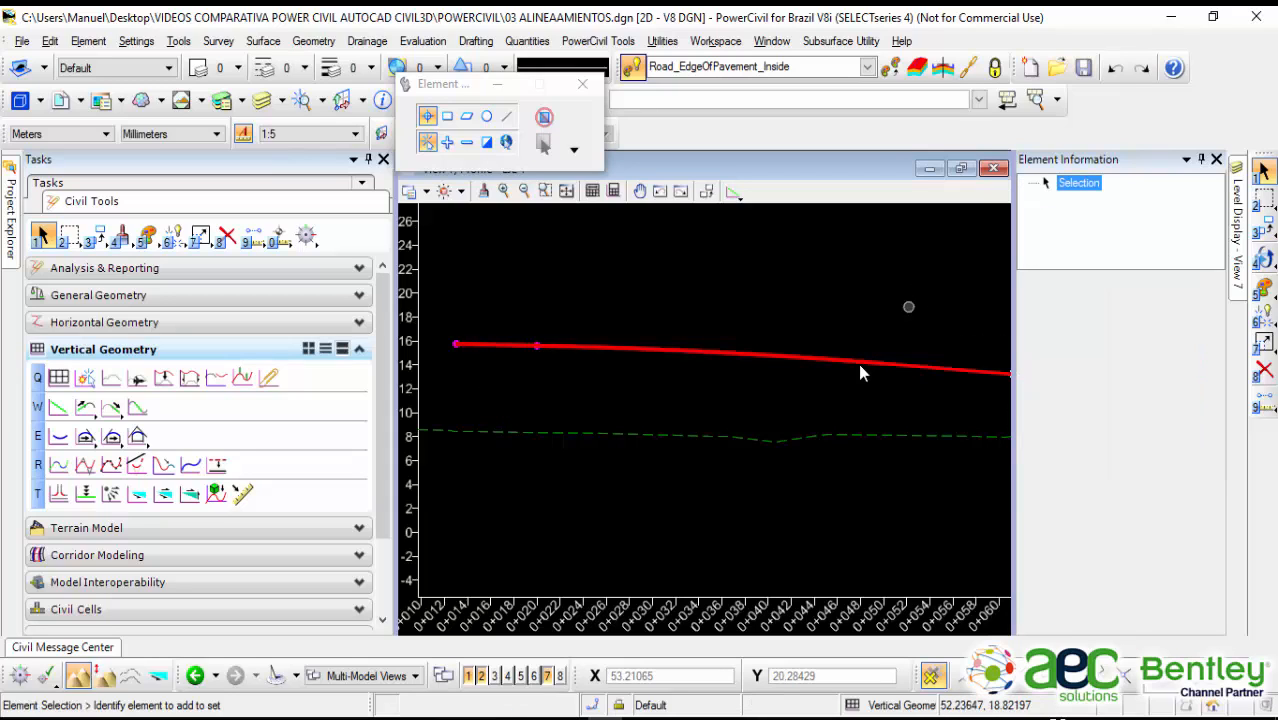
left_click(774, 354)
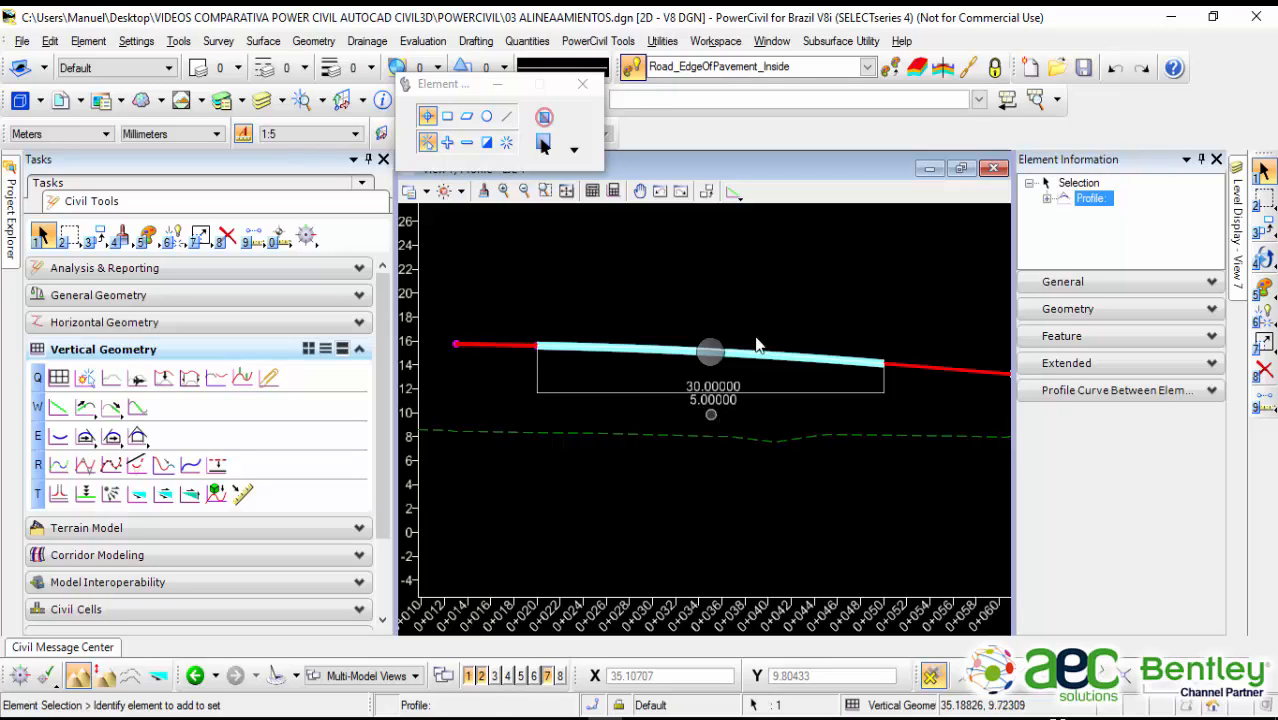
left_click(796, 277)
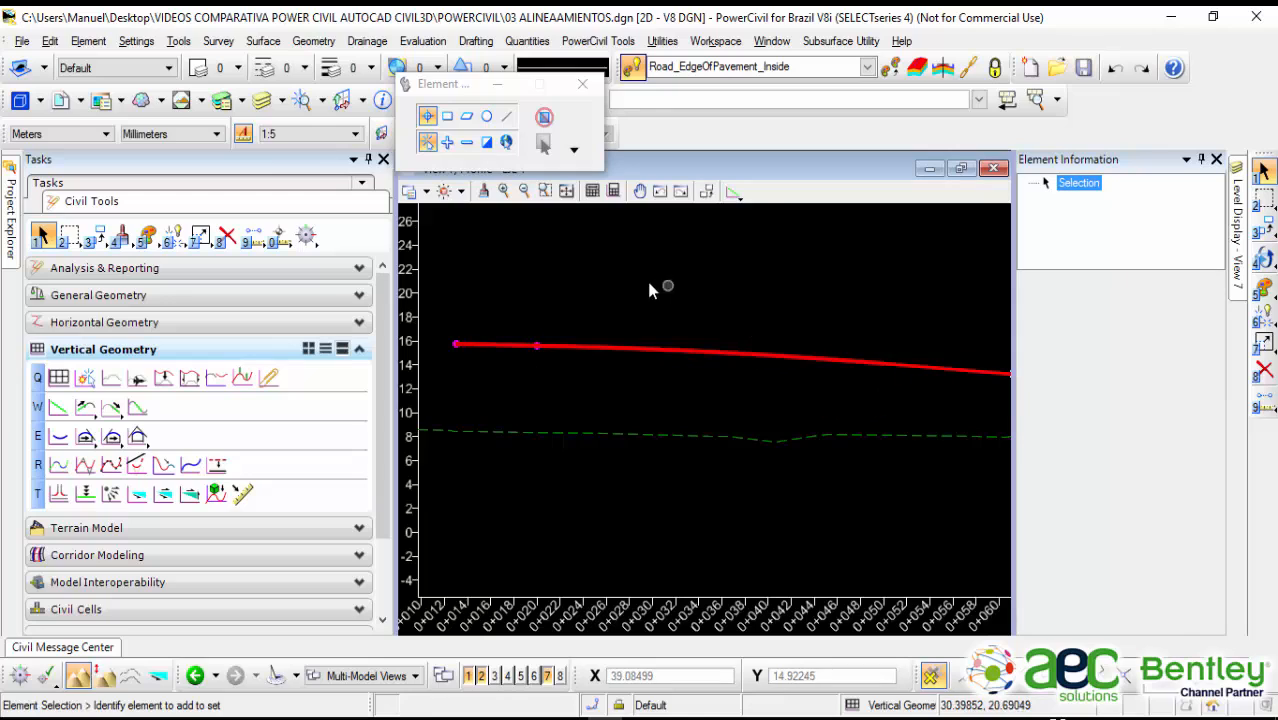
Step: Join the two profile lines and the parabola into one complex profile named RASANTE 2, using the Automatic method with a 0.01 maximum gap
left_click(57, 466)
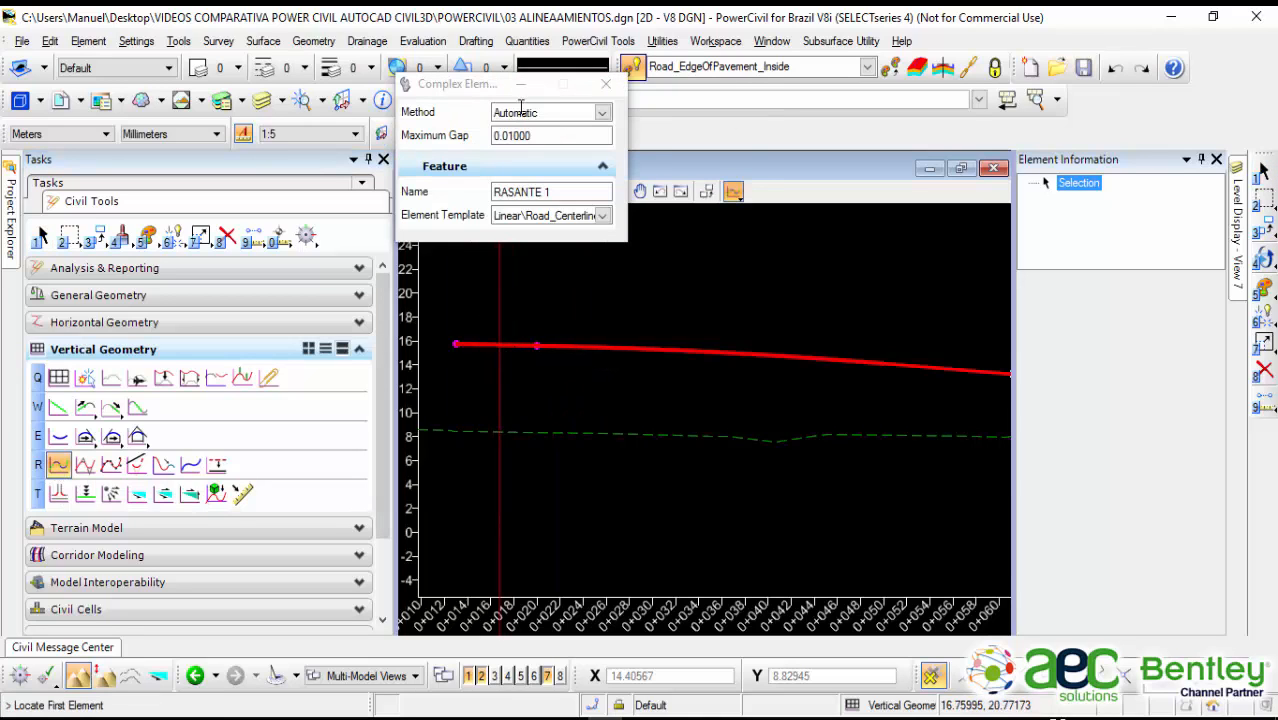
left_click(560, 192)
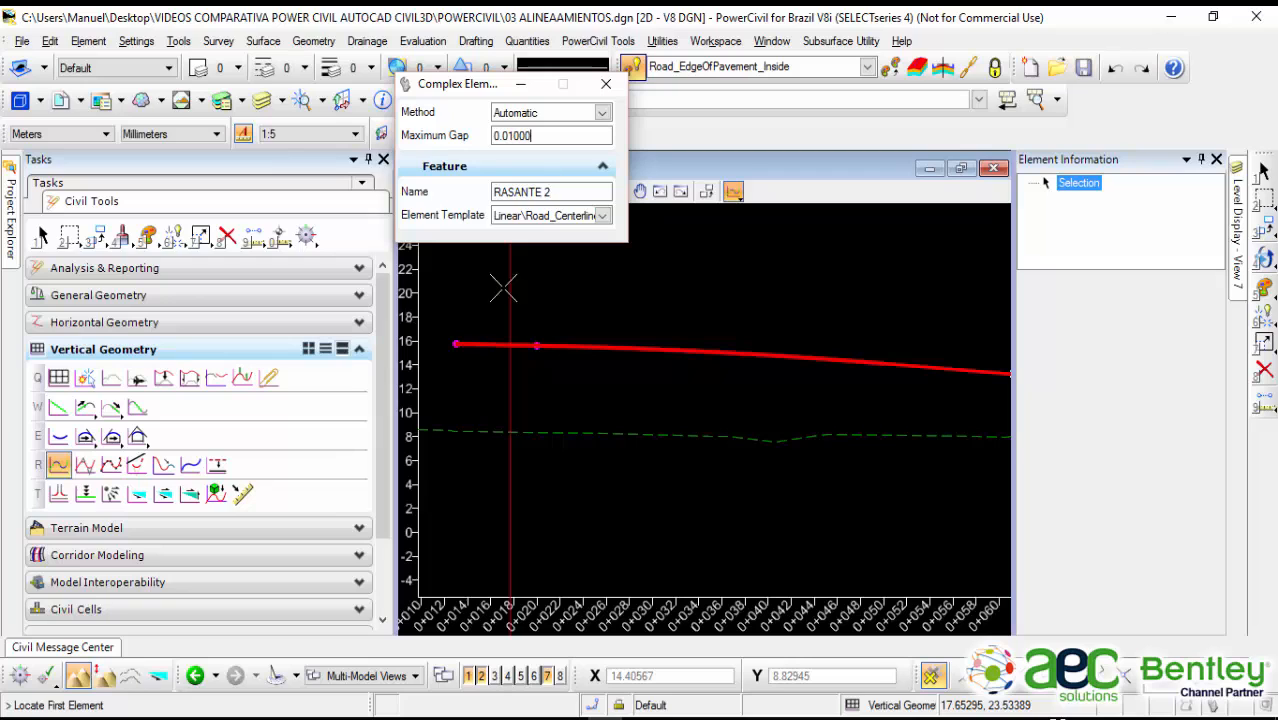
left_click(475, 345)
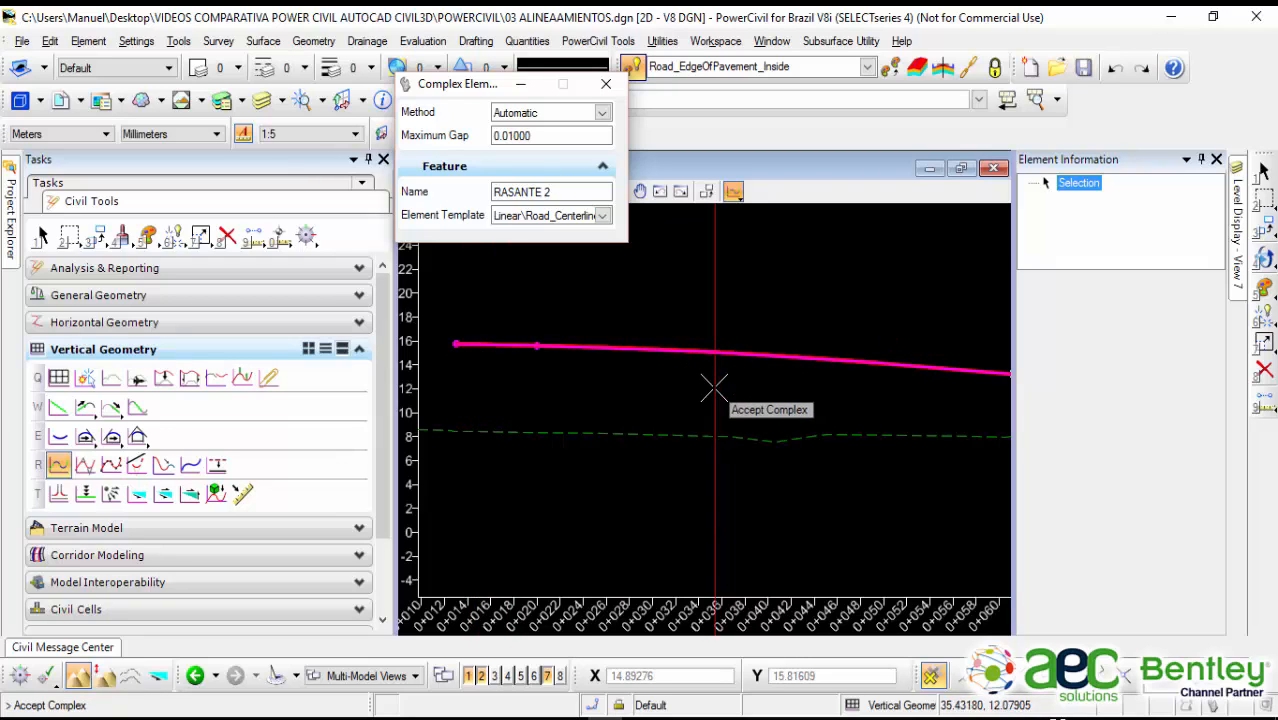
scroll(714, 388, "down", 4)
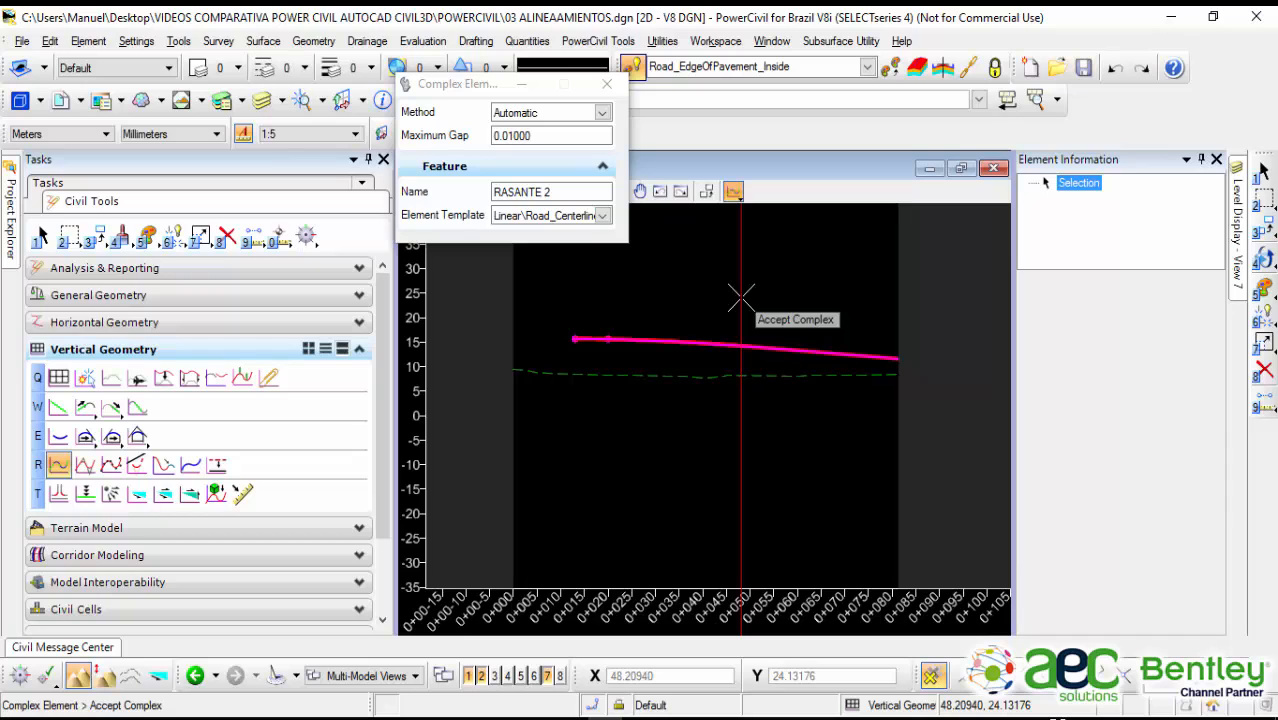
left_click(741, 297)
right_click(741, 401)
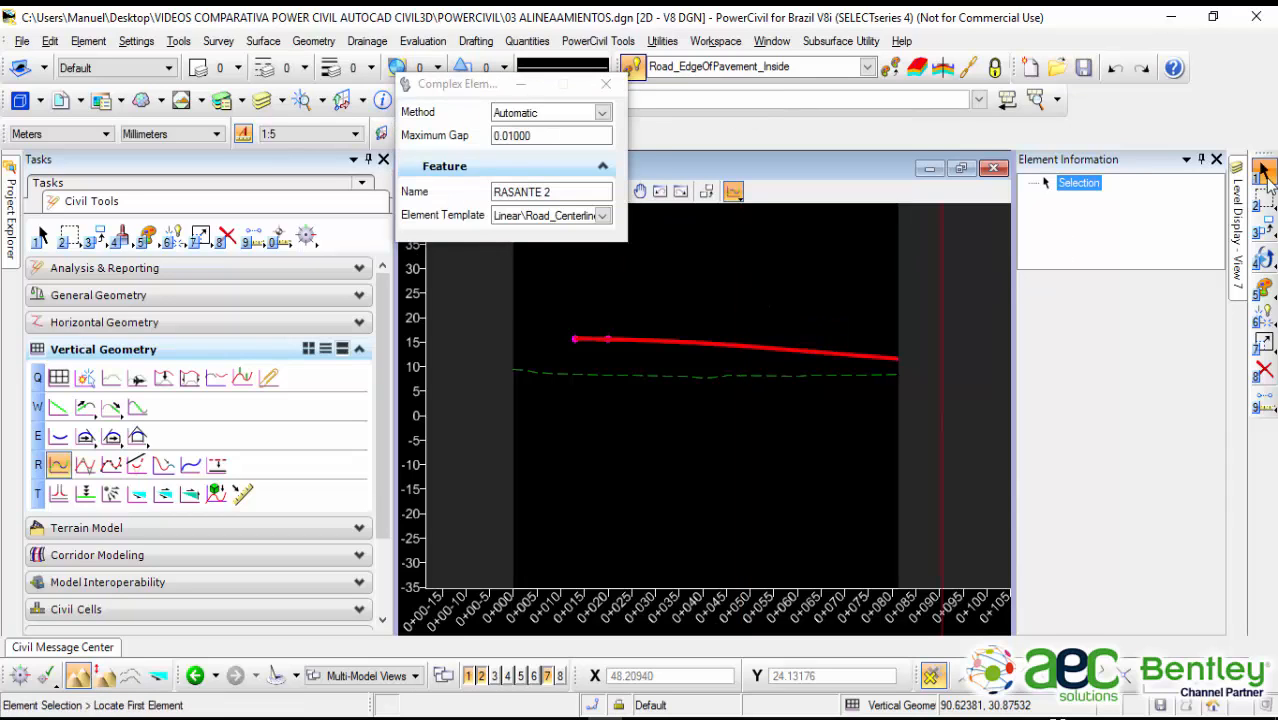
Step: Examine the lengths and slopes along the RASANTE 2 complex profile, from the first tangent through the parabola to the final line
left_click(765, 349)
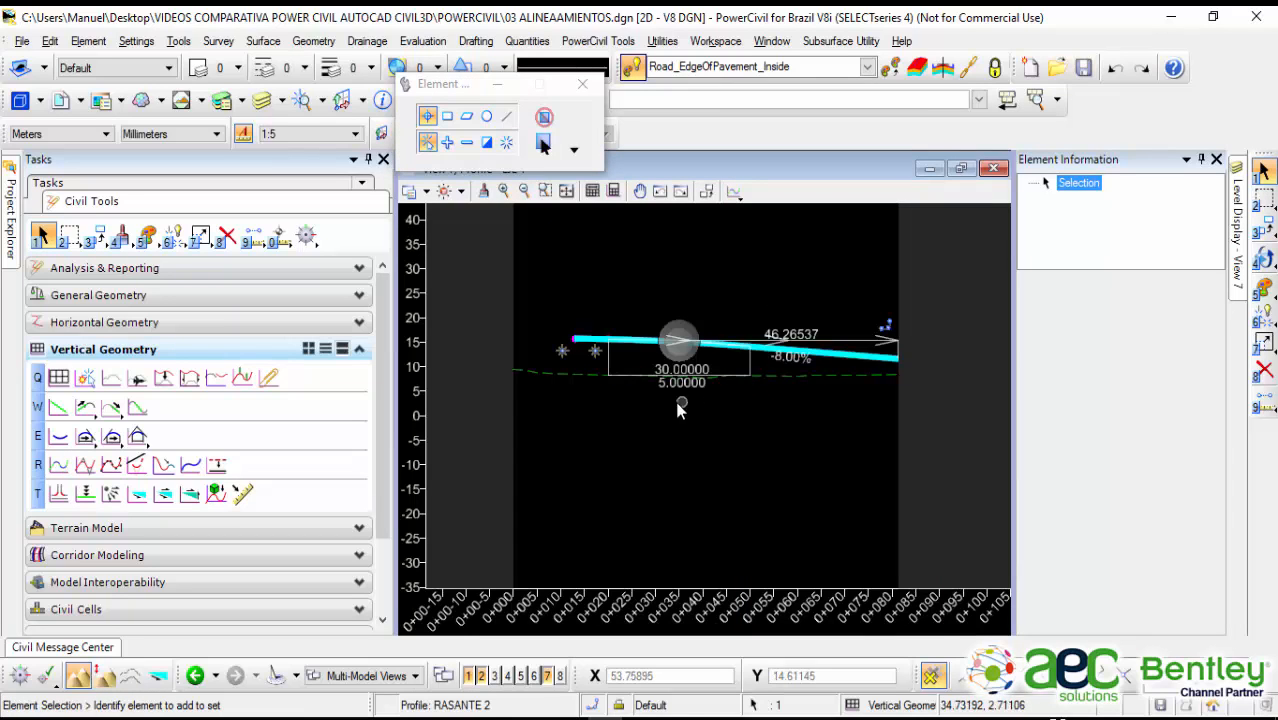
scroll(757, 430, "up", 2)
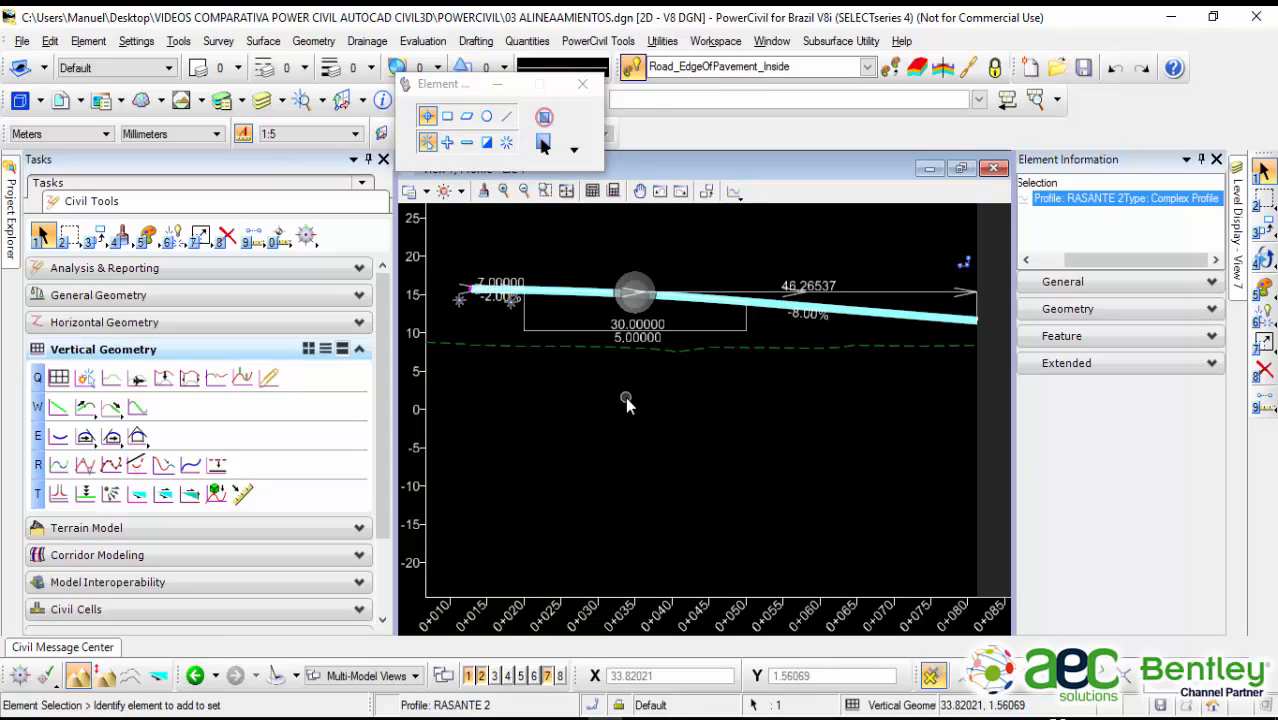
scroll(453, 291, "up", 4)
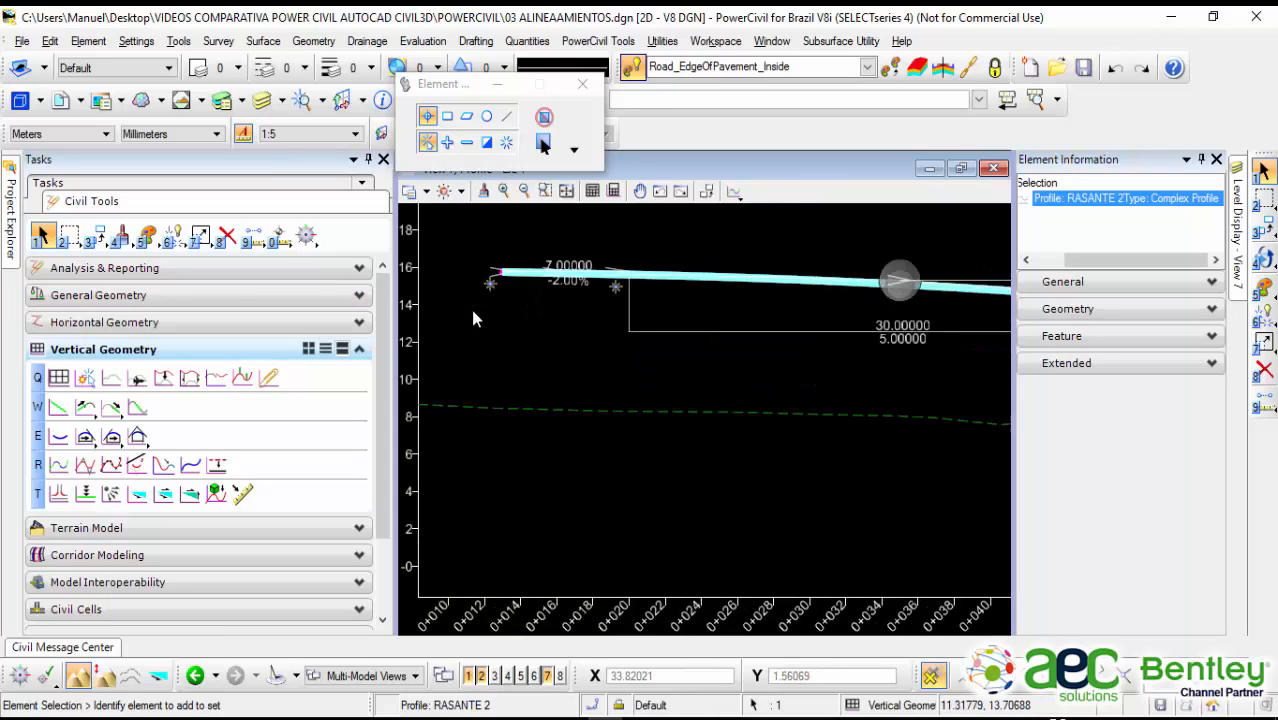
scroll(473, 313, "up", 1)
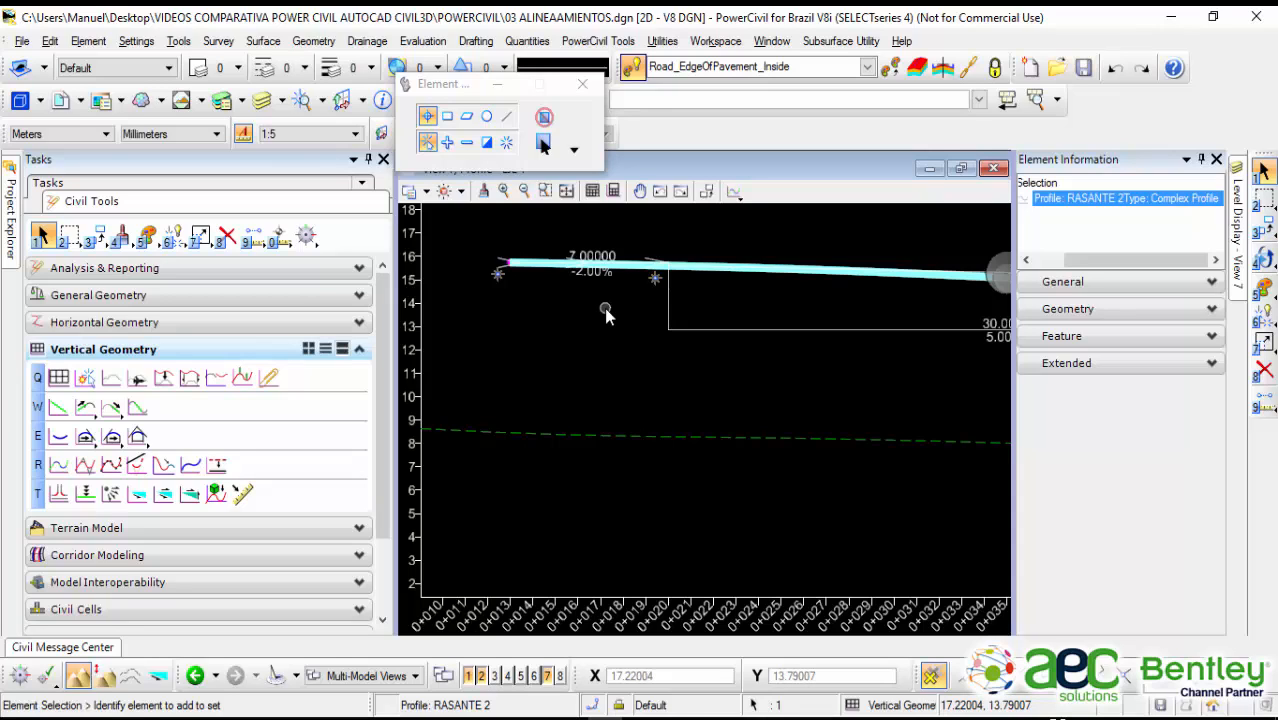
scroll(606, 314, "down", 1)
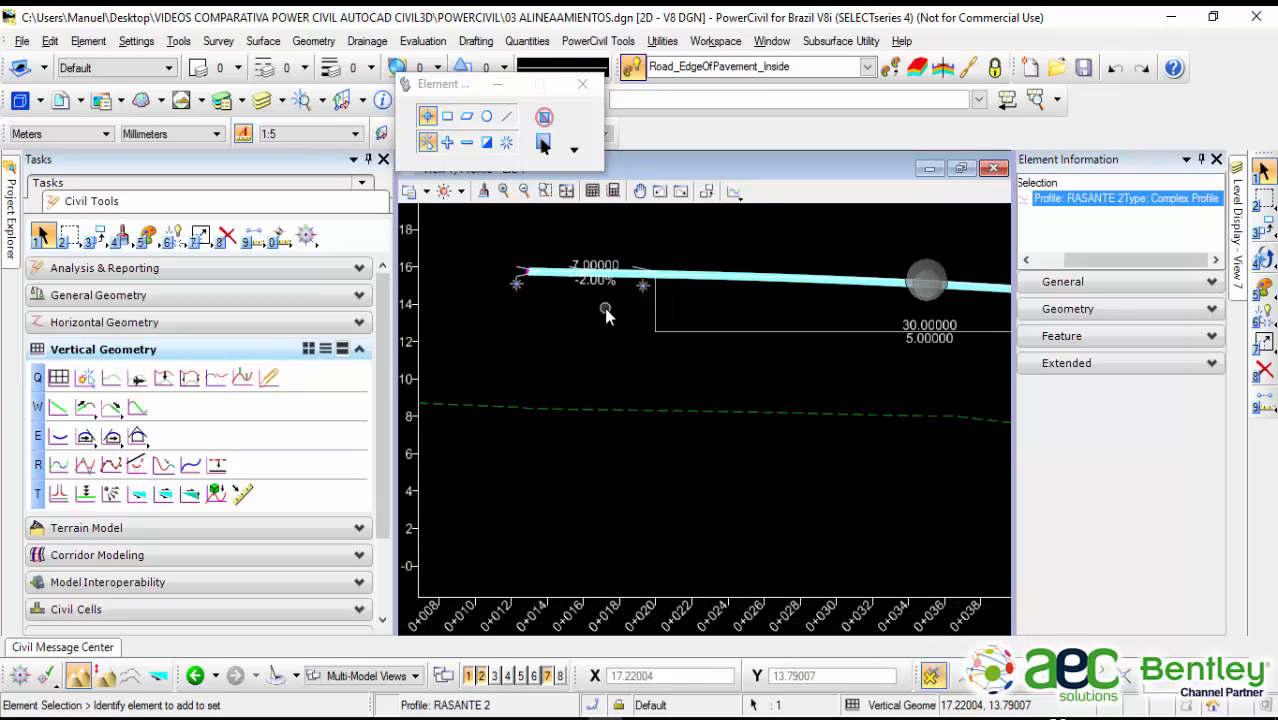
scroll(781, 226, "down", 1)
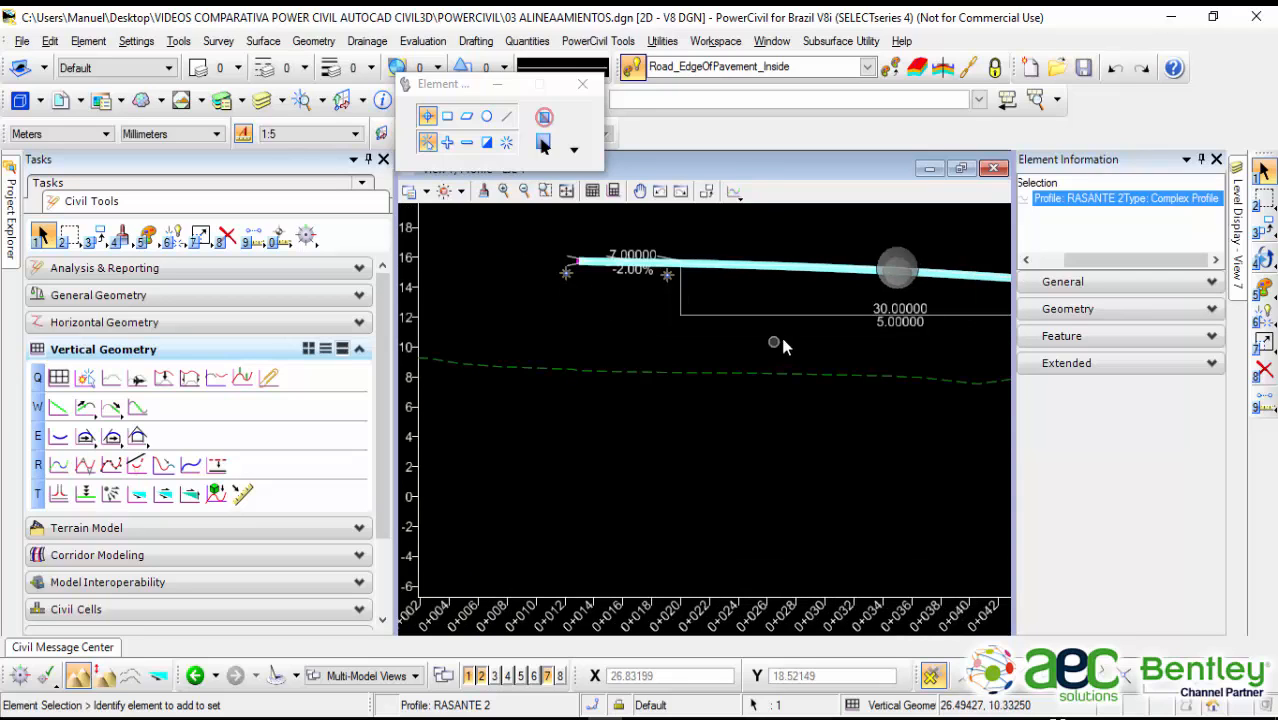
middle_click_drag(780, 345, 662, 334)
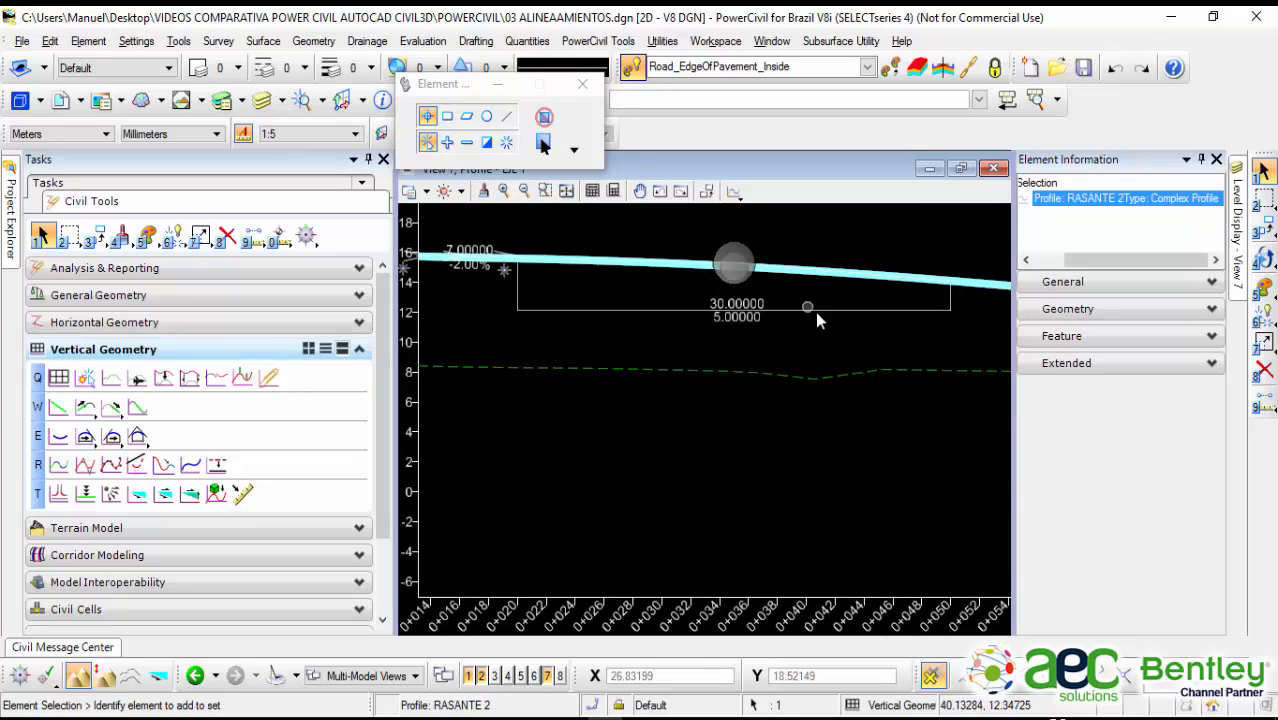
scroll(765, 343, "down", 1)
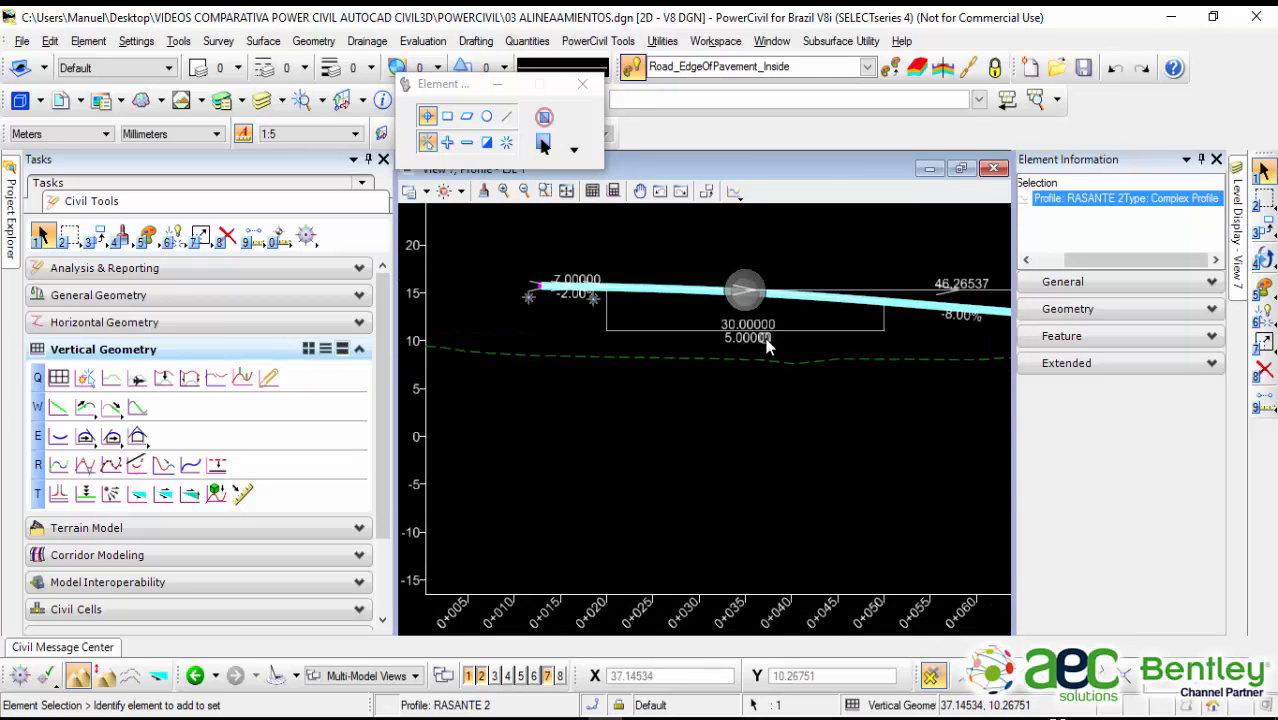
middle_click_drag(893, 339, 762, 340)
middle_click_drag(872, 339, 781, 334)
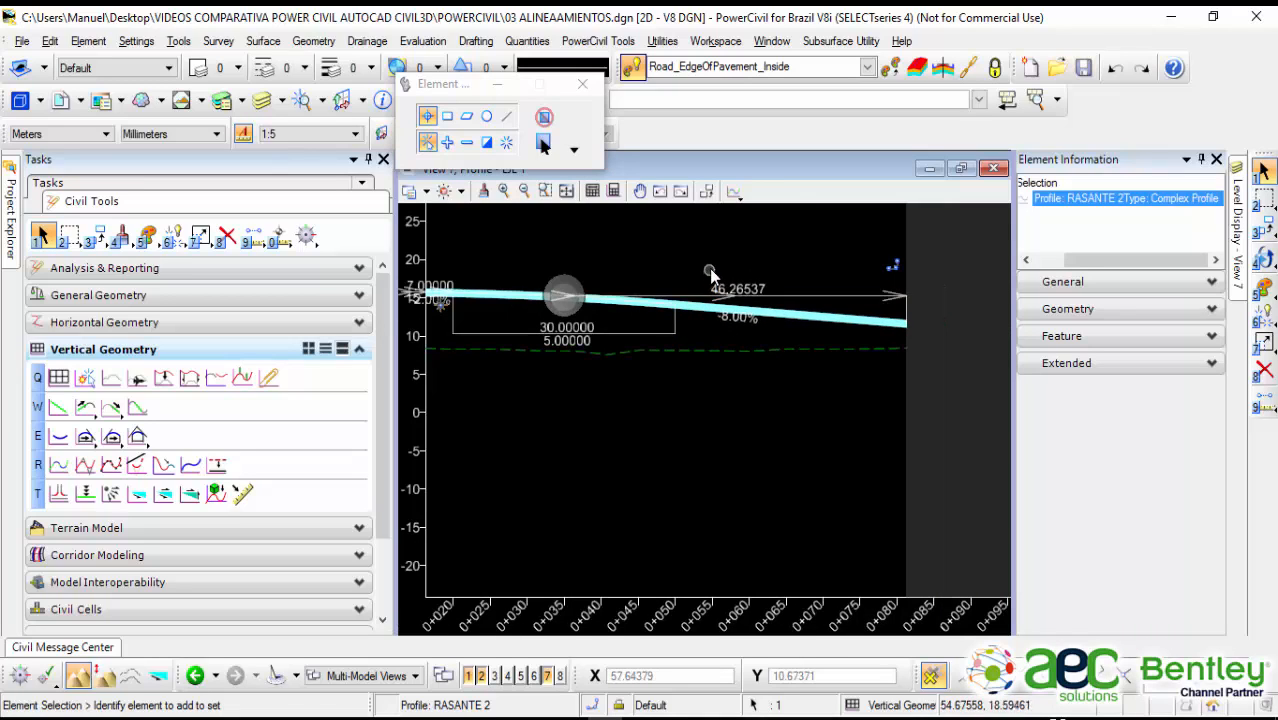
scroll(634, 293, "up", 1)
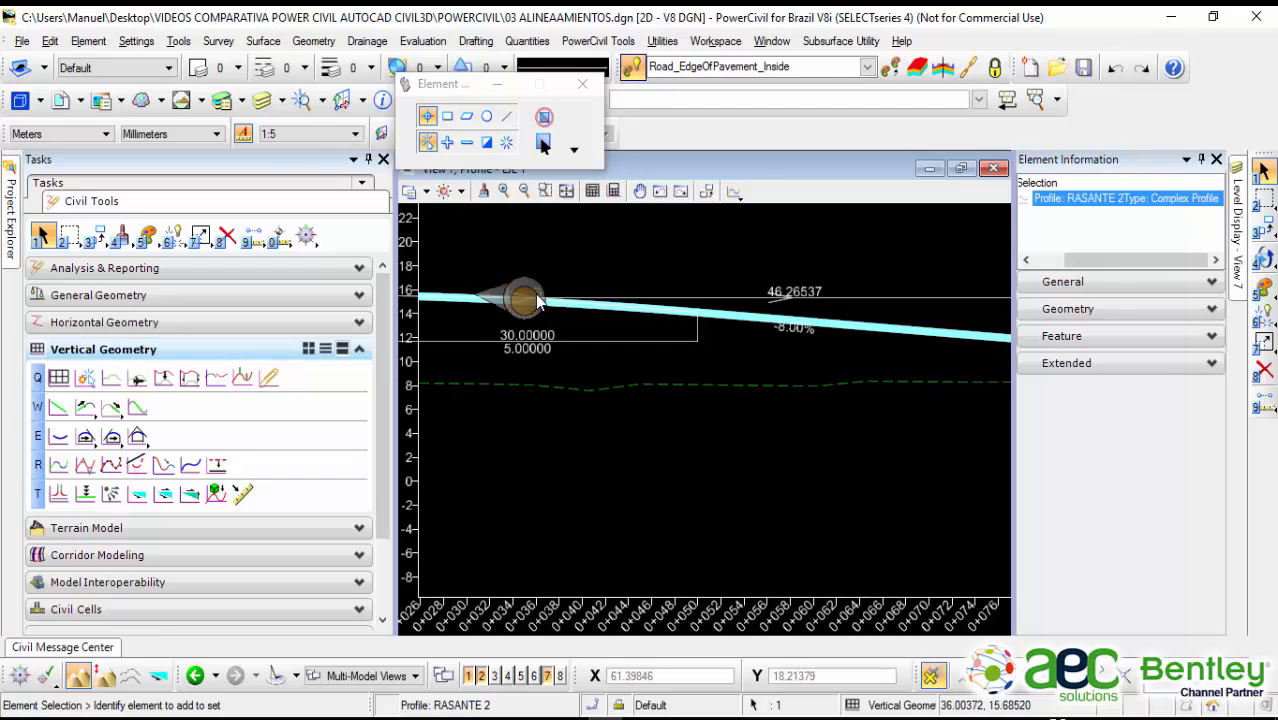
scroll(522, 295, "up", 3)
scroll(522, 312, "down", 3)
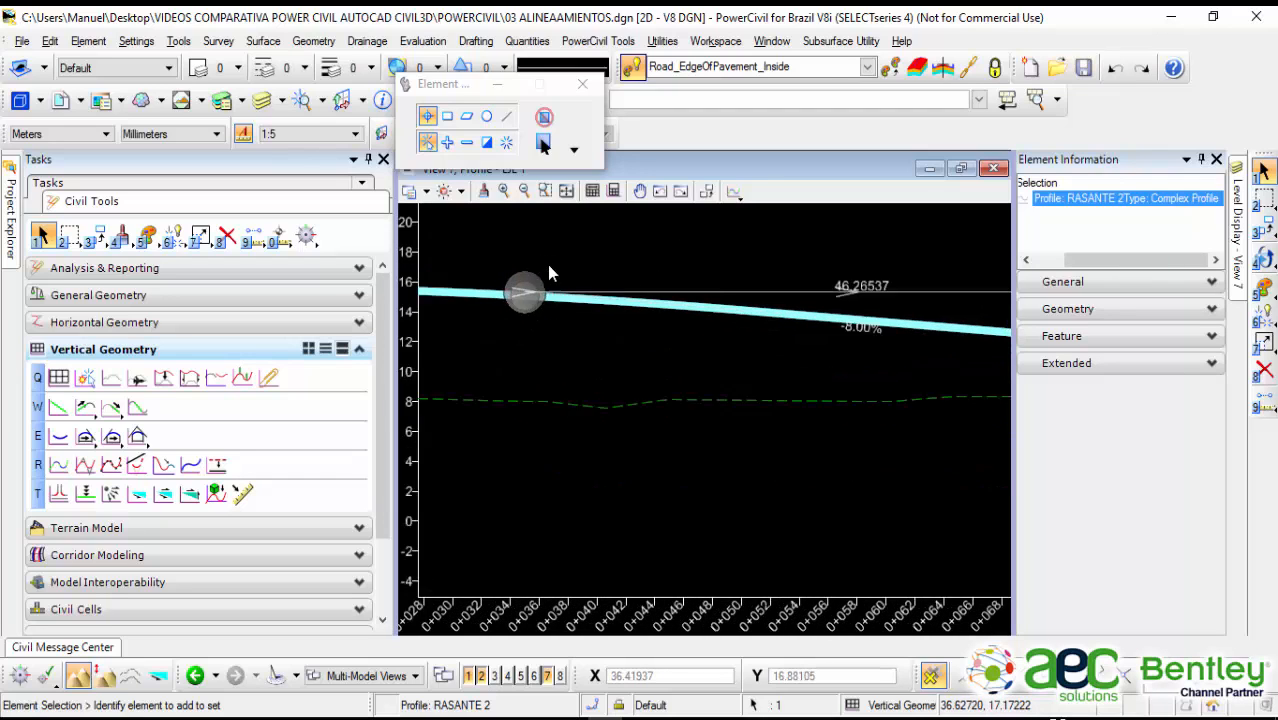
scroll(702, 243, "down", 2)
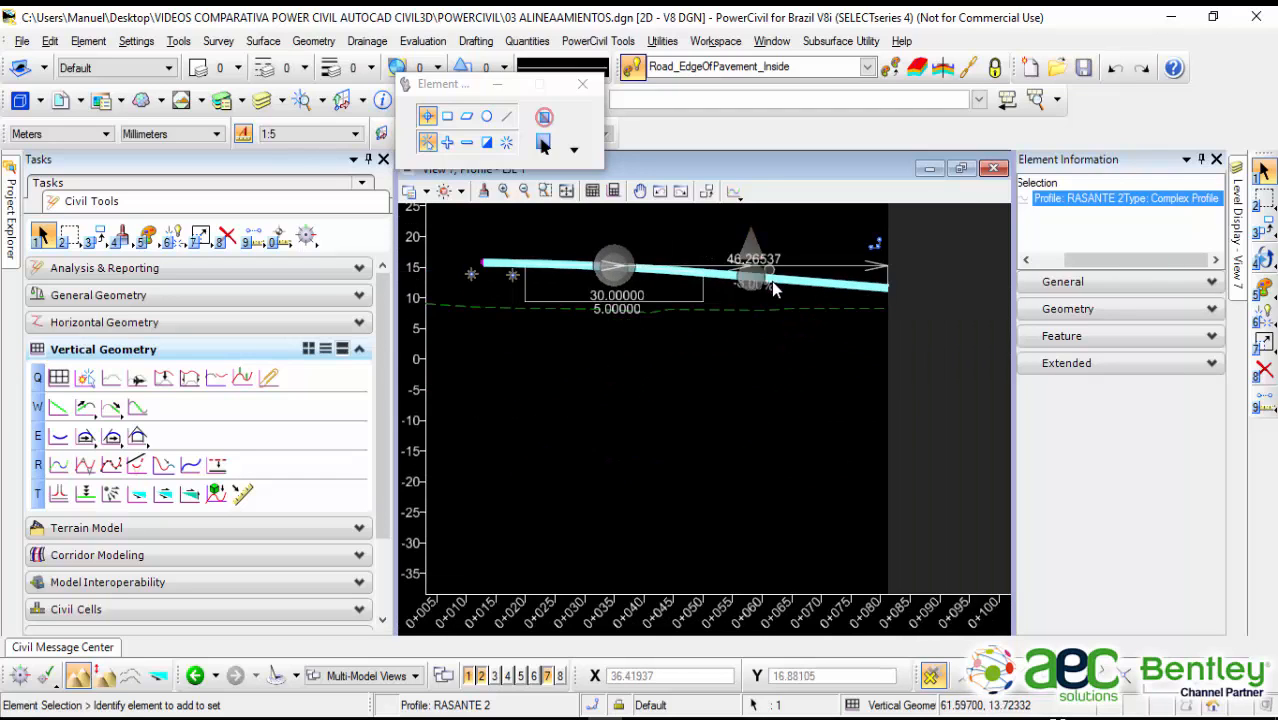
left_click(790, 330)
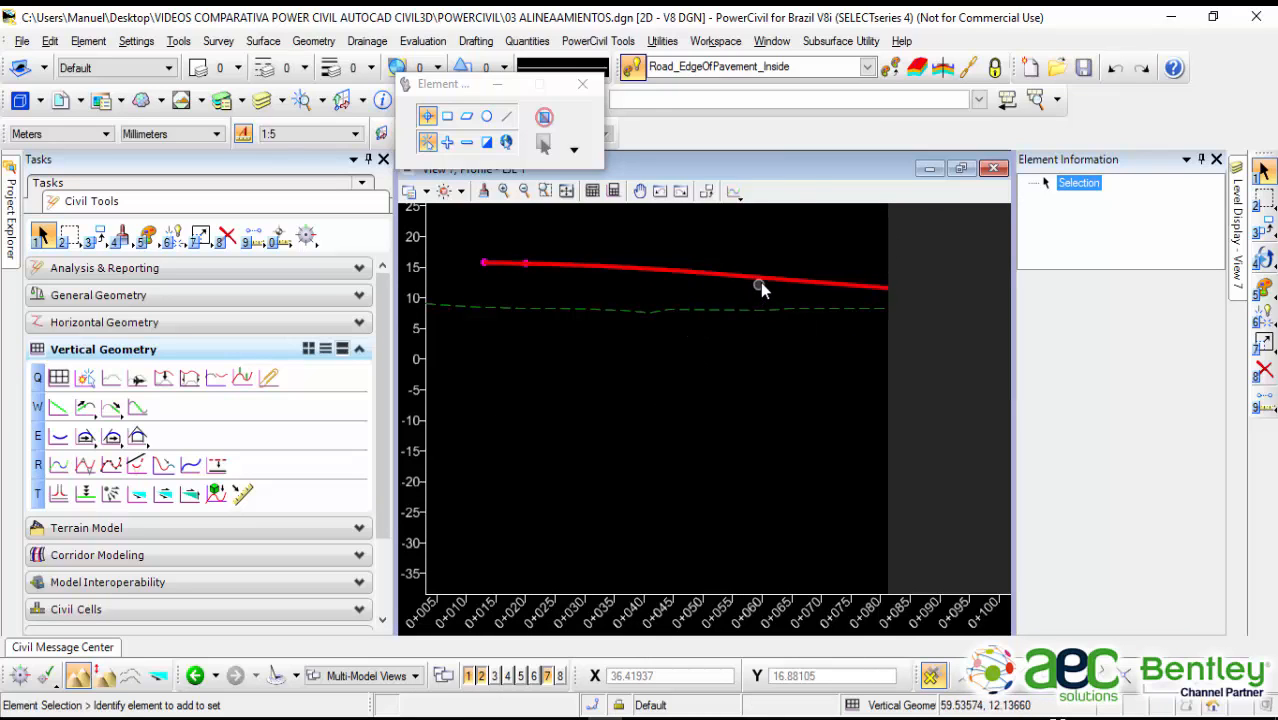
Step: Set RASANTE 2 as the active profile of EJE 1 and check the resulting alignment in the 3D view
double_click(809, 177)
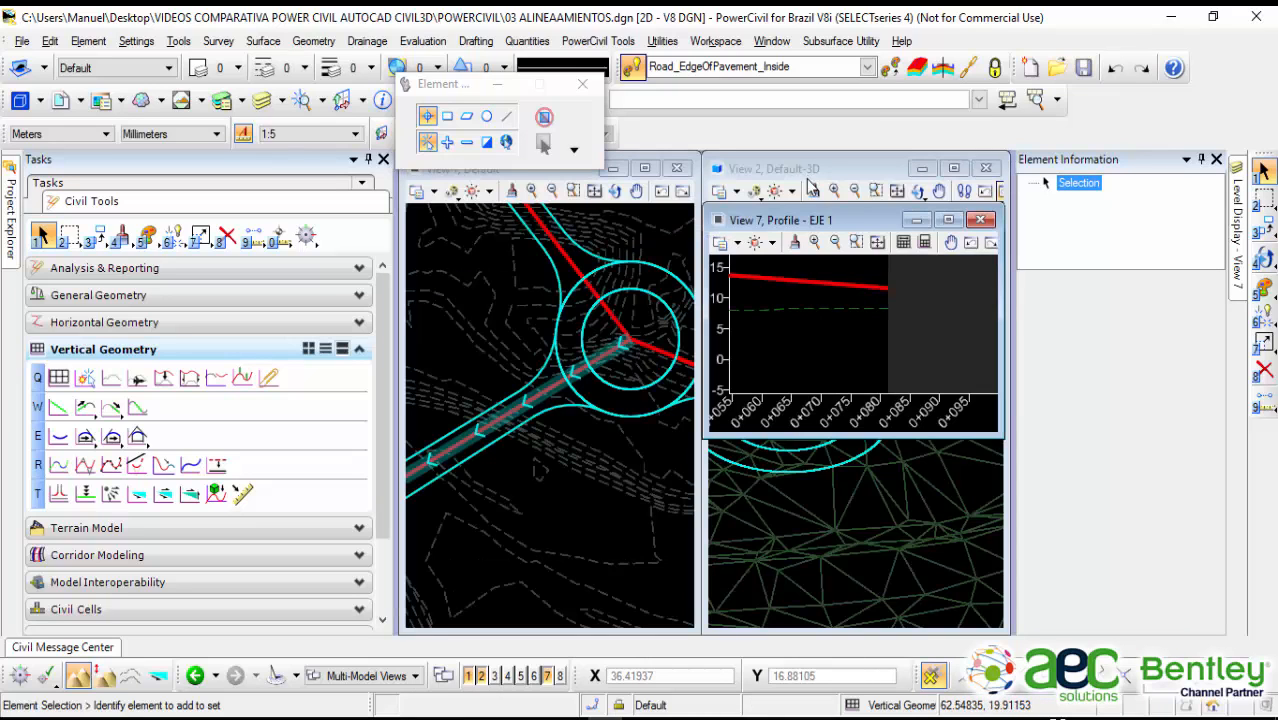
scroll(823, 326, "down", 2)
scroll(827, 483, "down", 2)
middle_click_drag(827, 487, 816, 559)
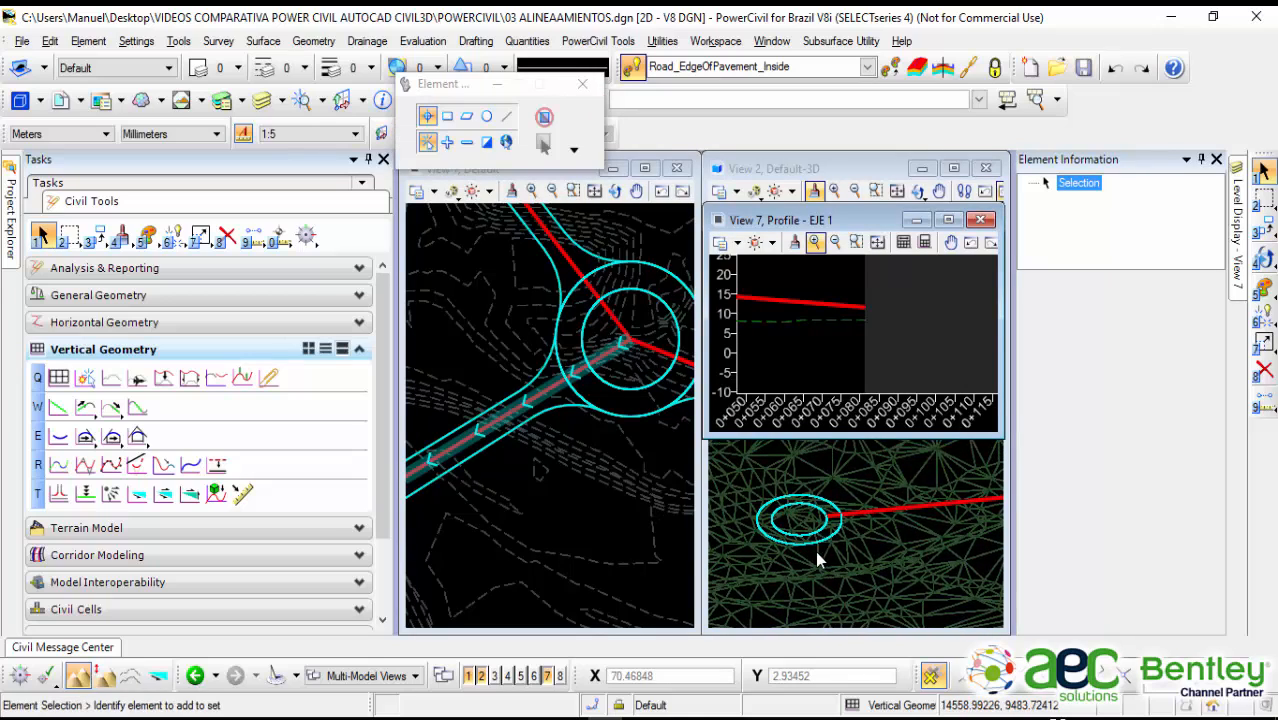
left_click(818, 308)
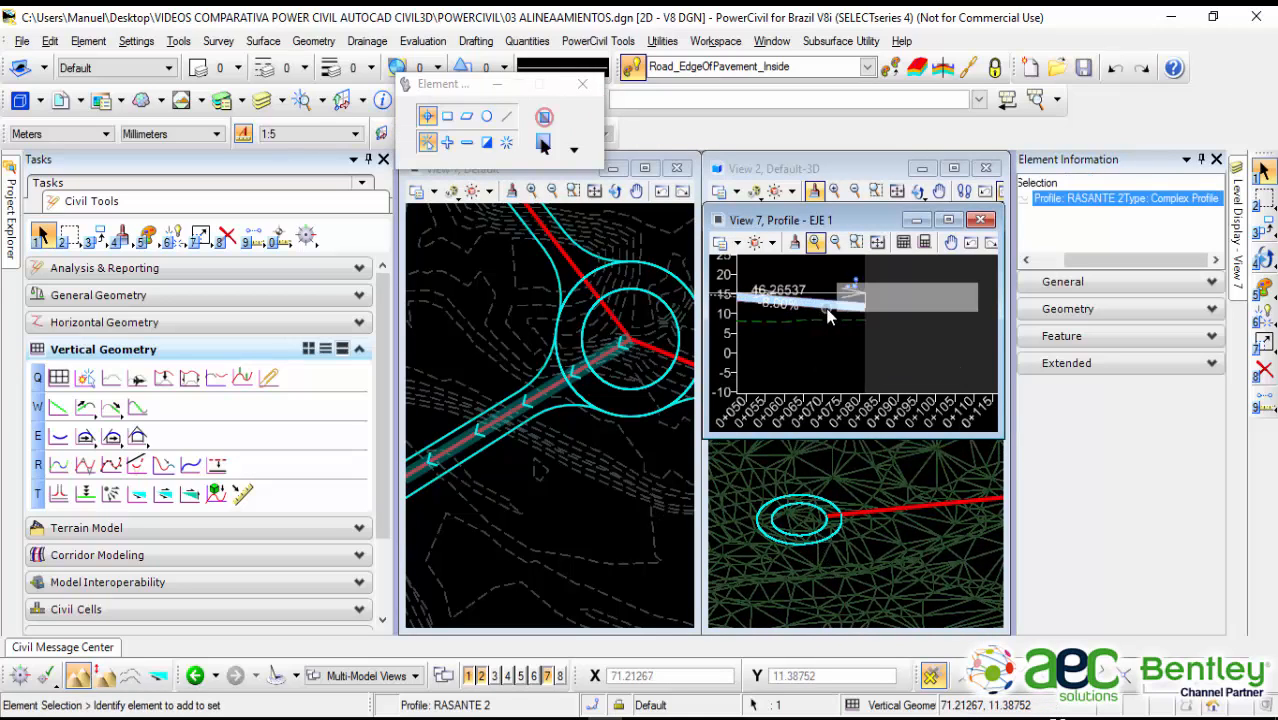
left_click(877, 300)
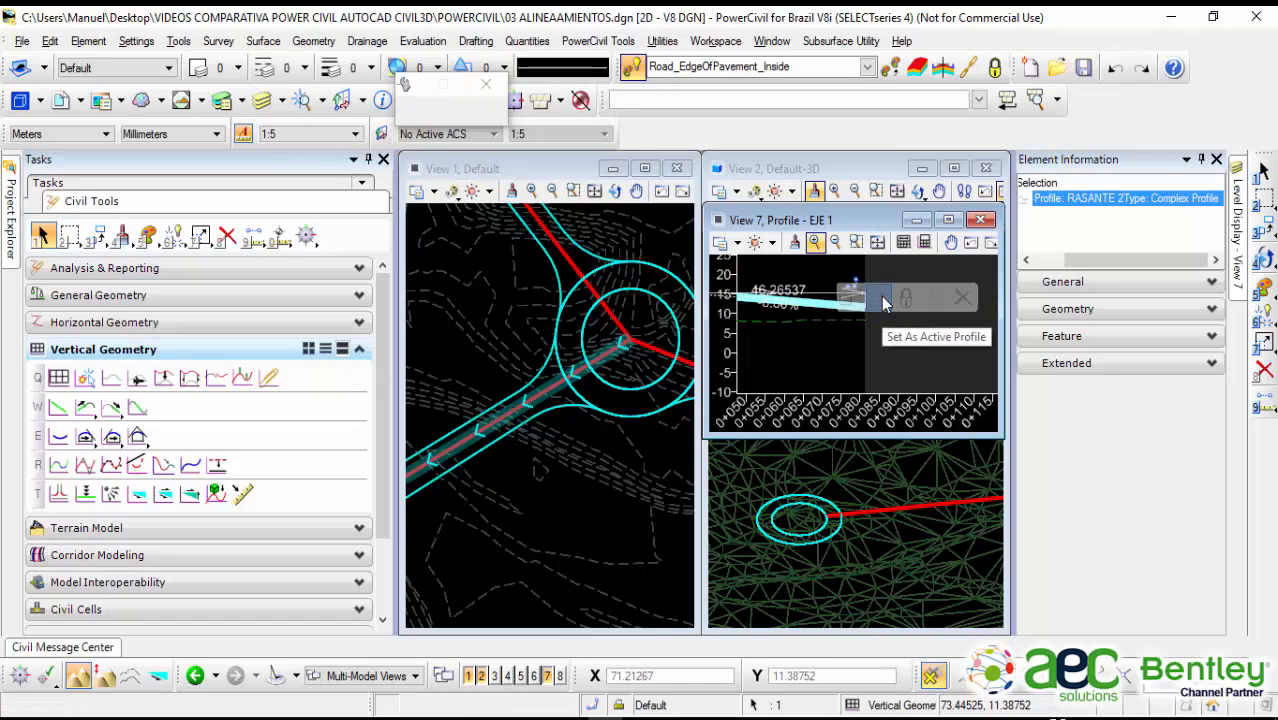
middle_click_drag(773, 560, 819, 499, "shift")
left_click(797, 353)
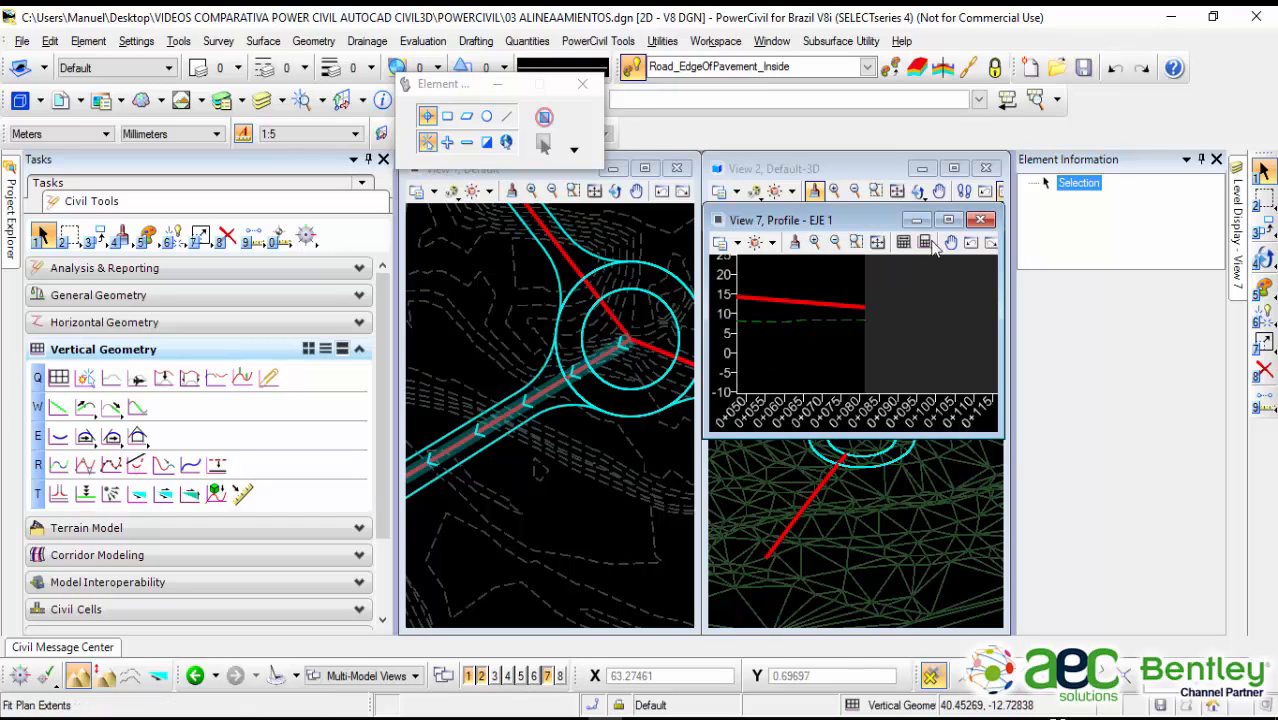
Step: Project the intersections of the roundabout's inner and outer edges onto the profile of the northwest road centerline
left_click(243, 377)
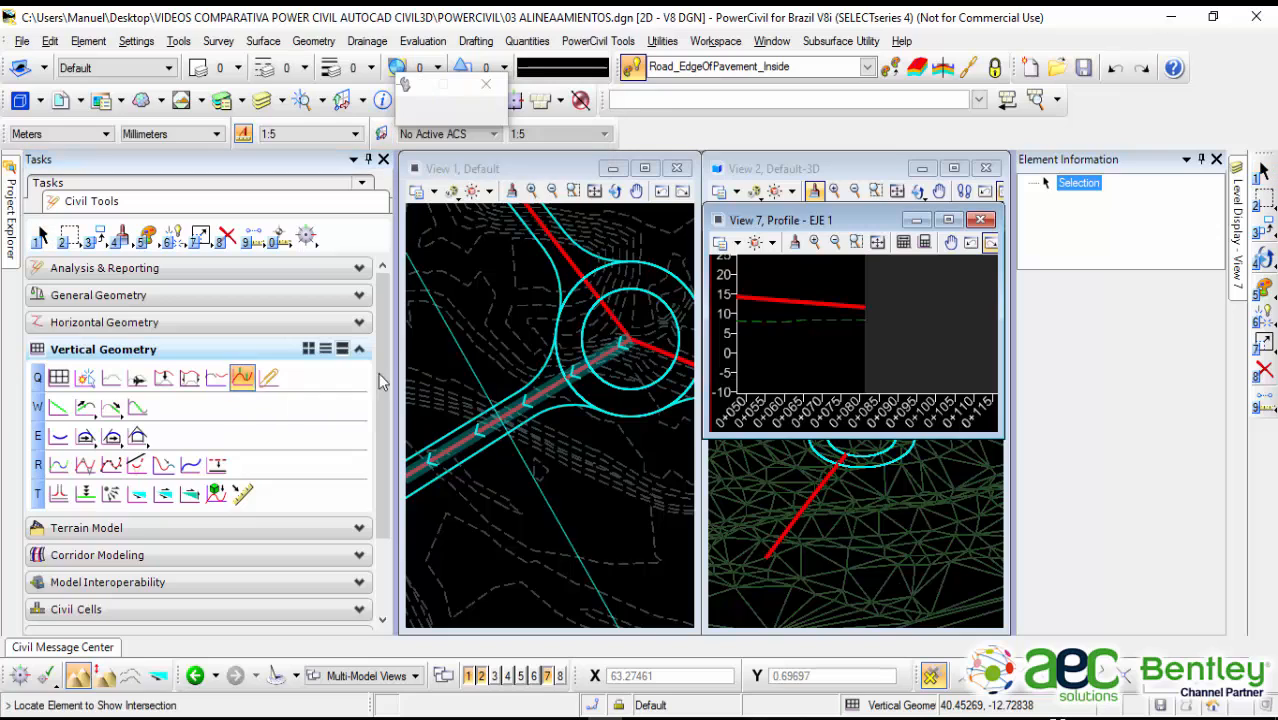
left_click(569, 264)
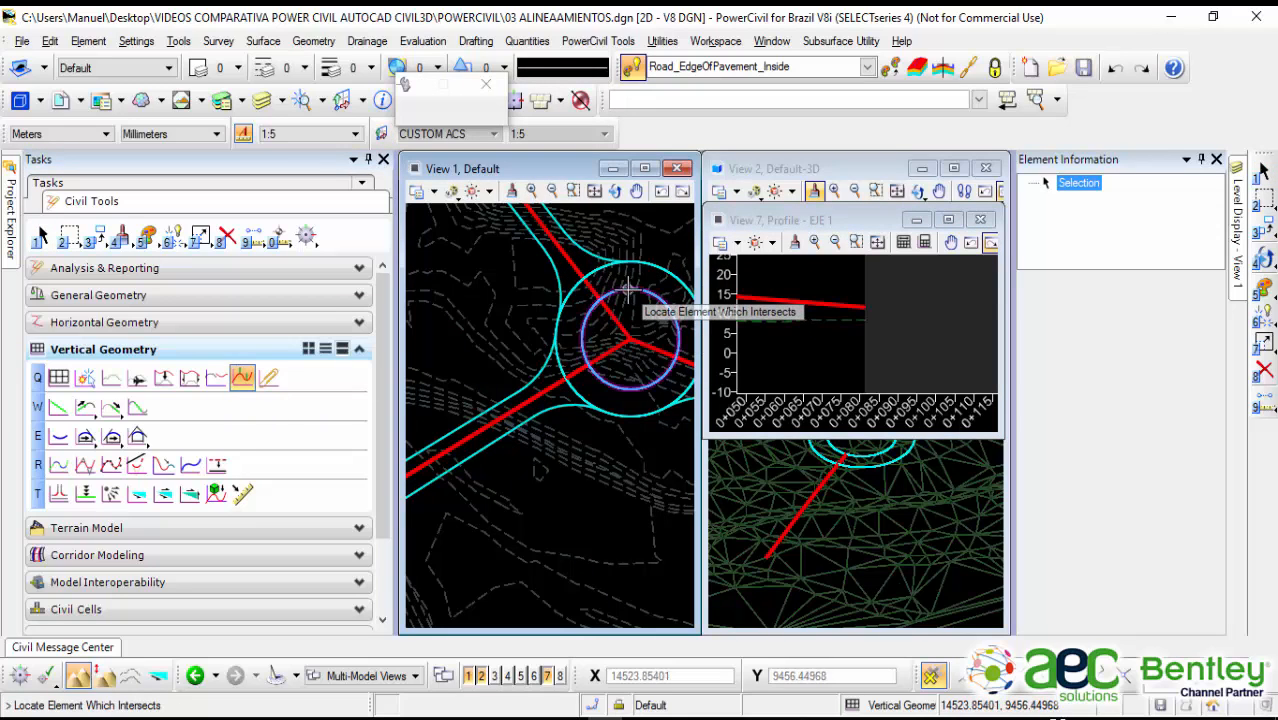
left_click(598, 267)
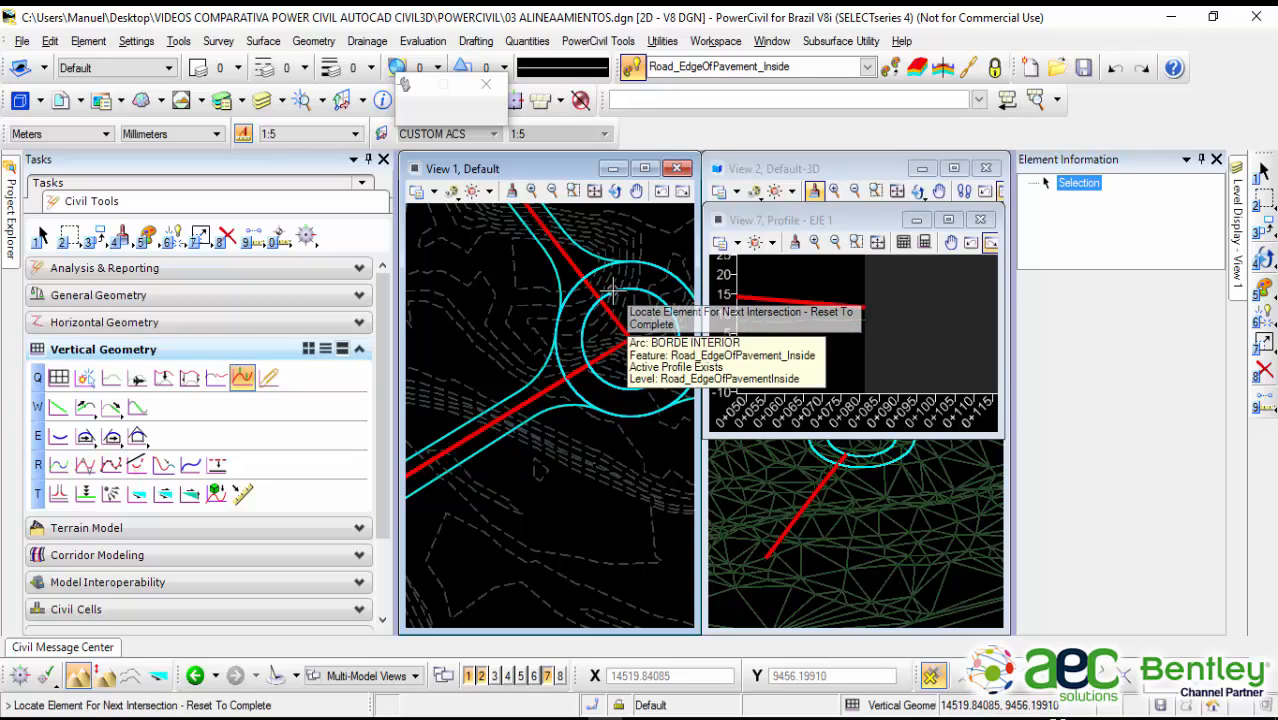
right_click(612, 290)
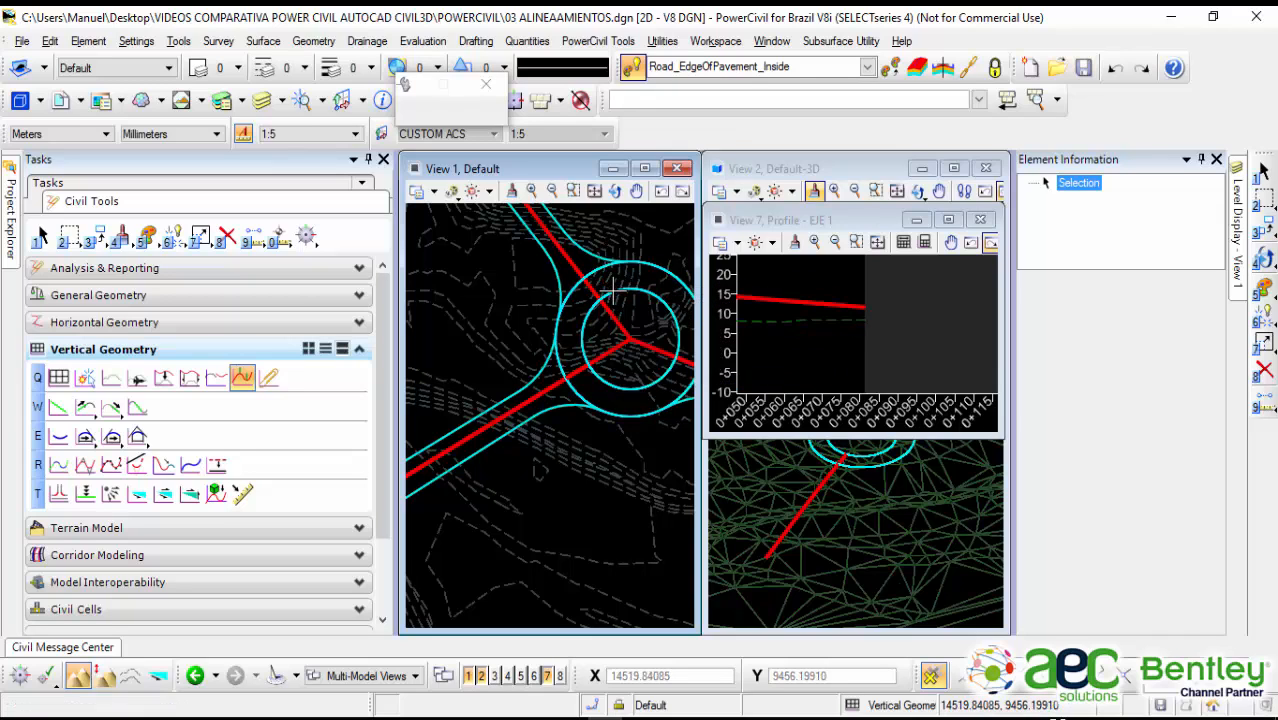
left_click(1262, 176)
Step: Open the northwest centerline's profile model in View 7 and locate the projected roundabout edge points
left_click(575, 269)
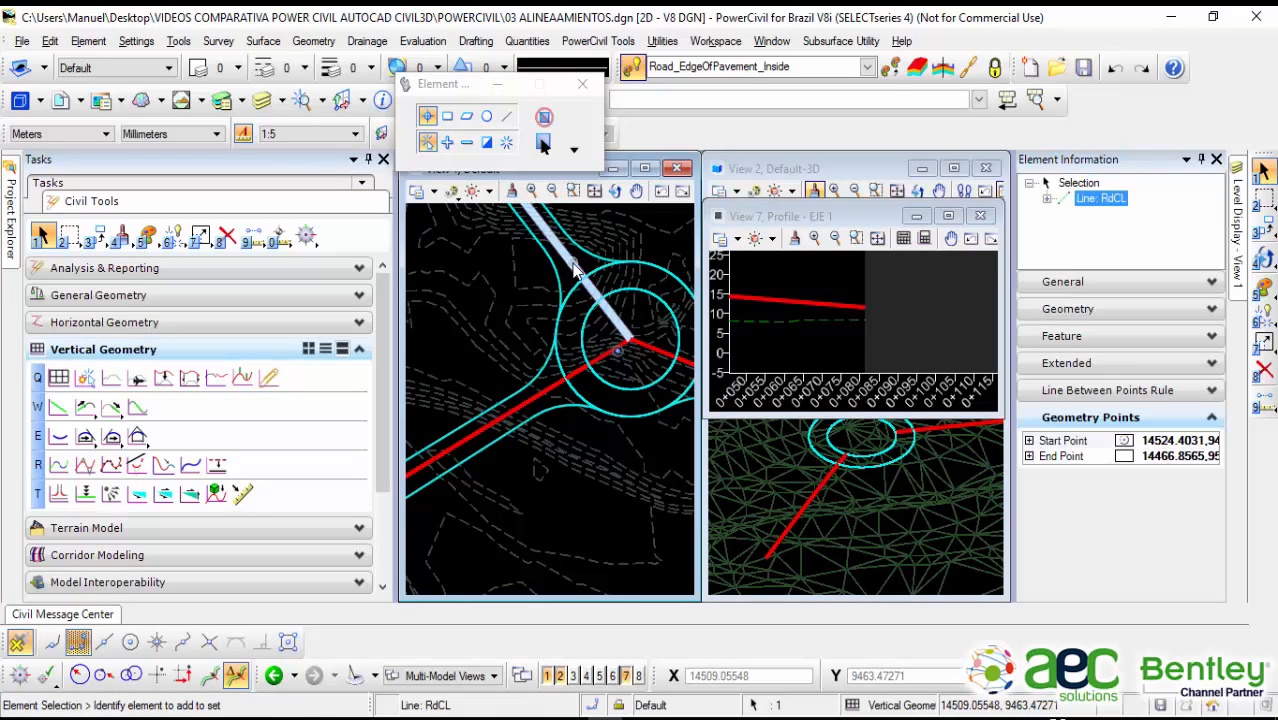
mouse_move(575, 271)
left_click(624, 255)
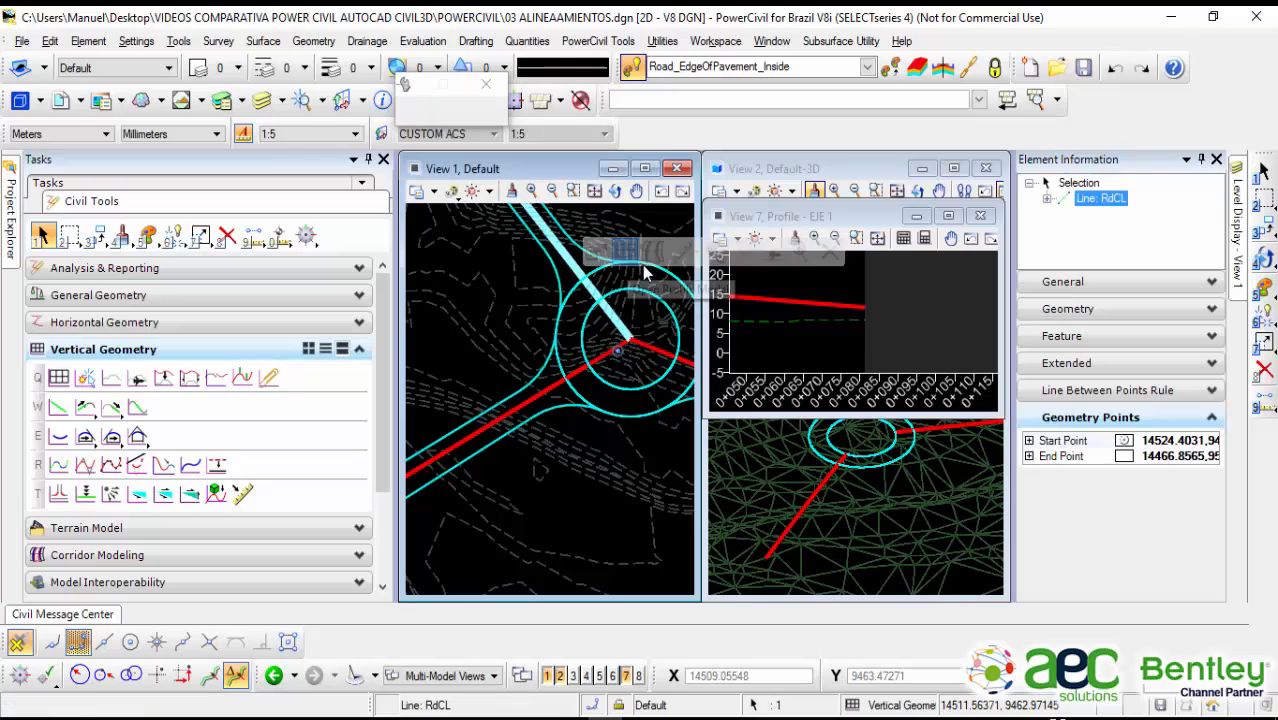
left_click(772, 333)
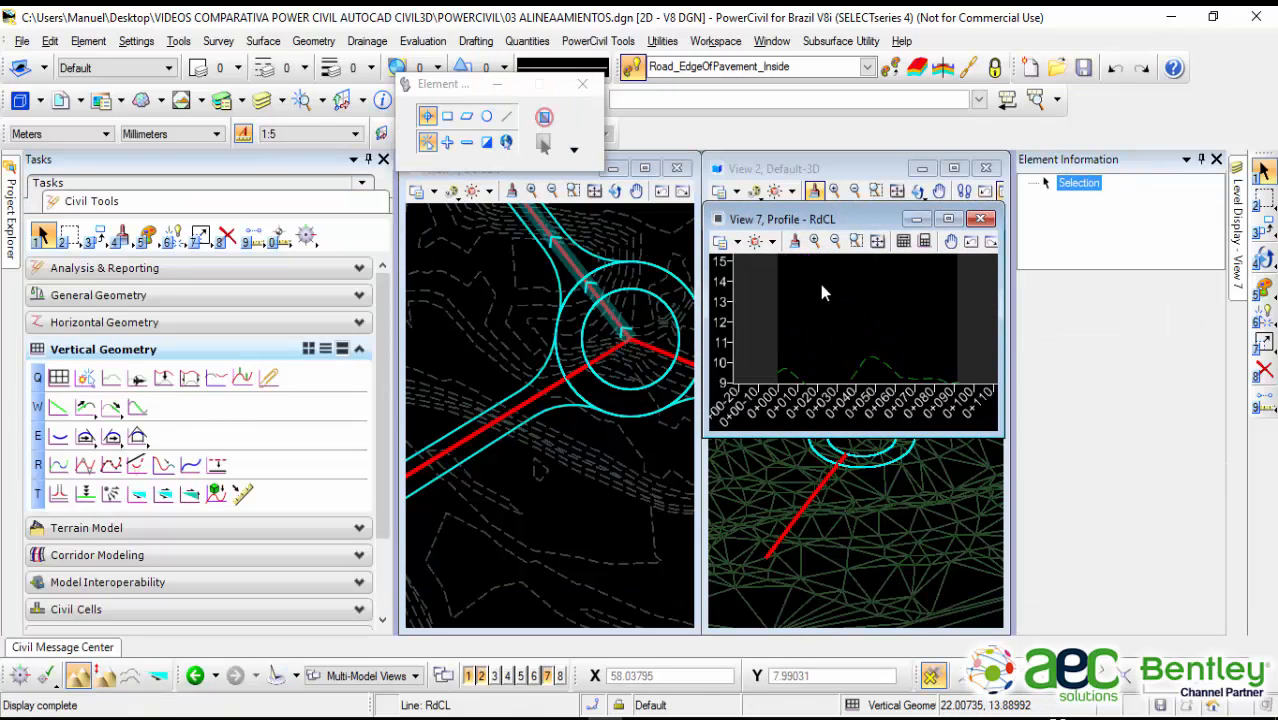
scroll(820, 284, "up", 2)
middle_click_drag(820, 284, 838, 355)
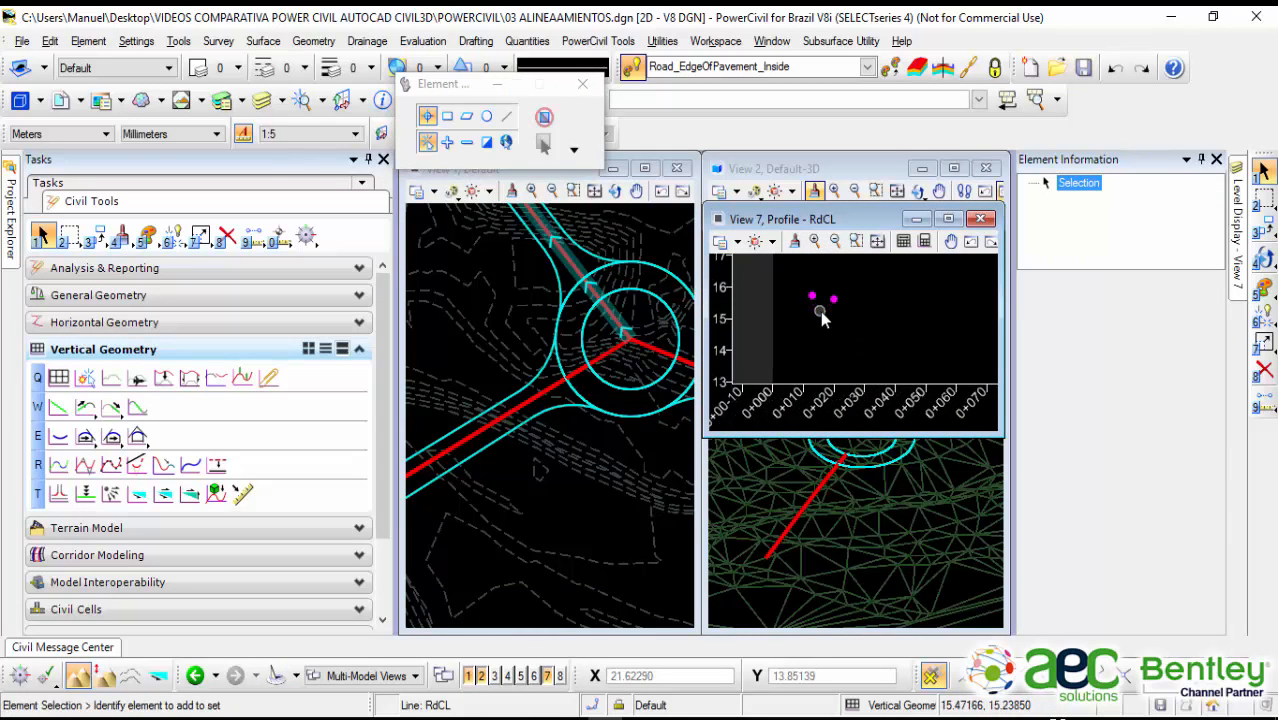
scroll(839, 326, "down", 3)
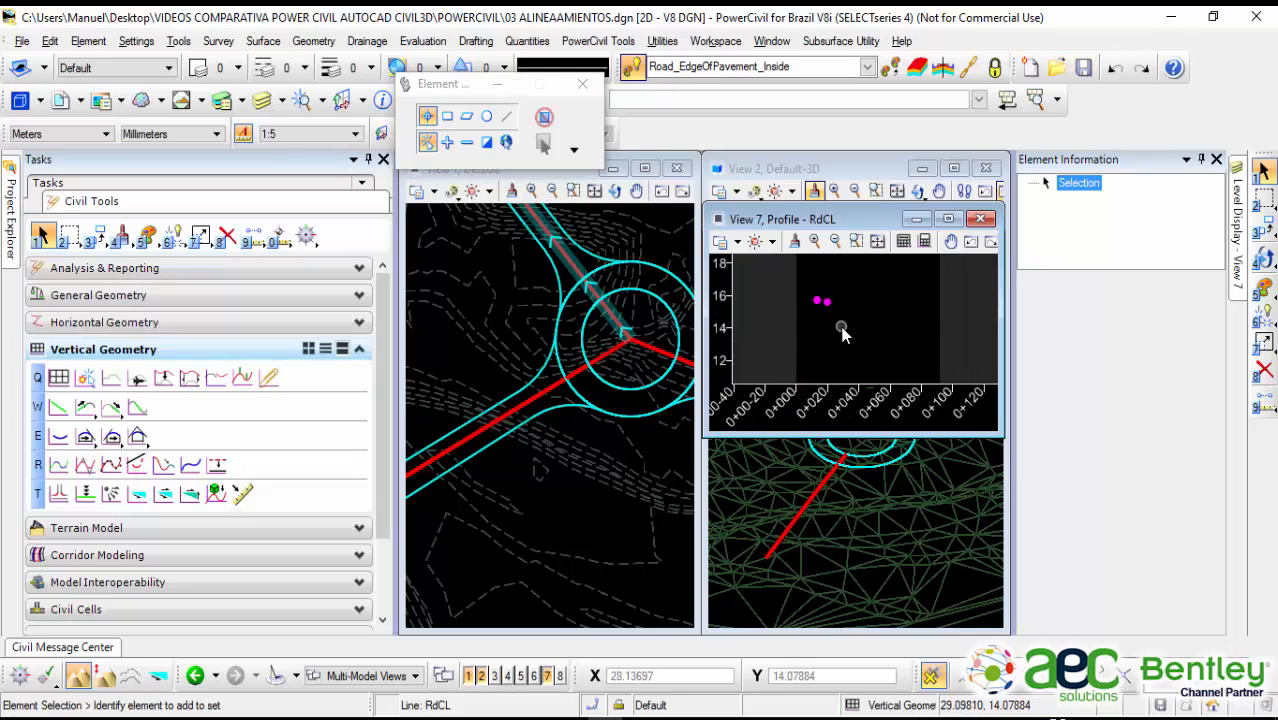
Step: Draw a profile line from the roundabout's inner-edge point to its outer-edge point in the northwest centerline's profile
left_click(58, 407)
scroll(808, 300, "up", 3)
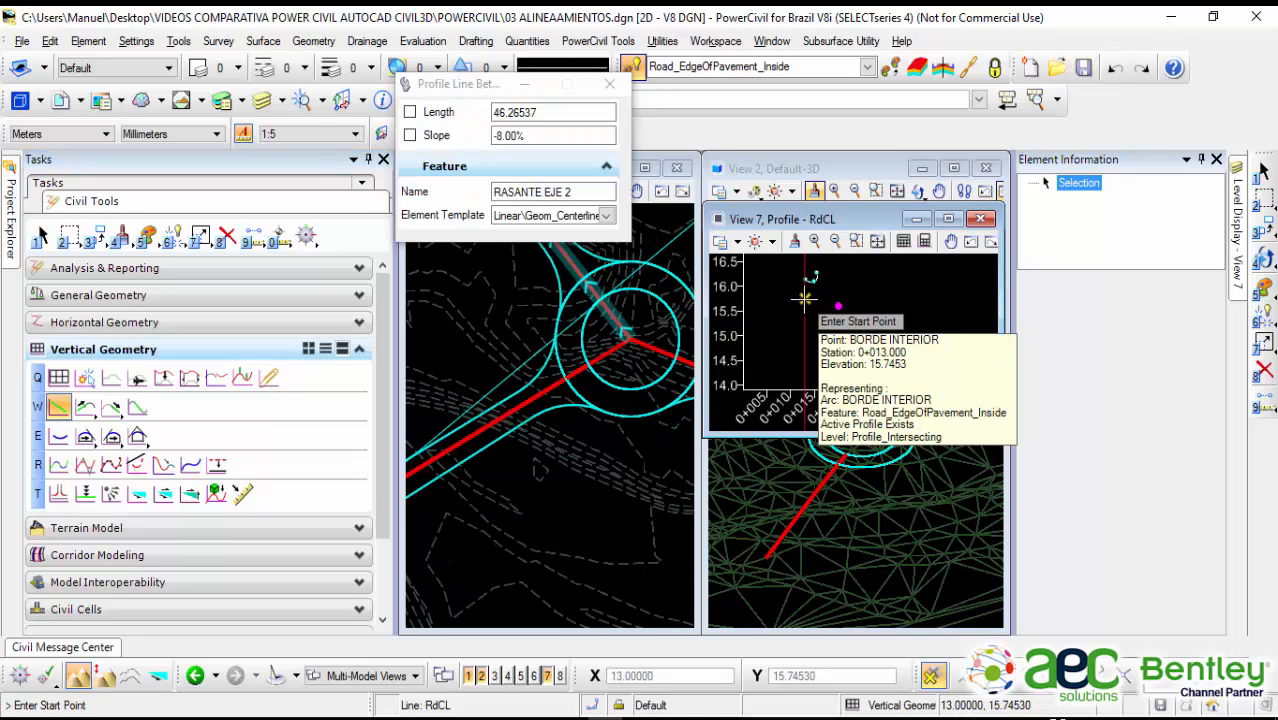
left_click(805, 298)
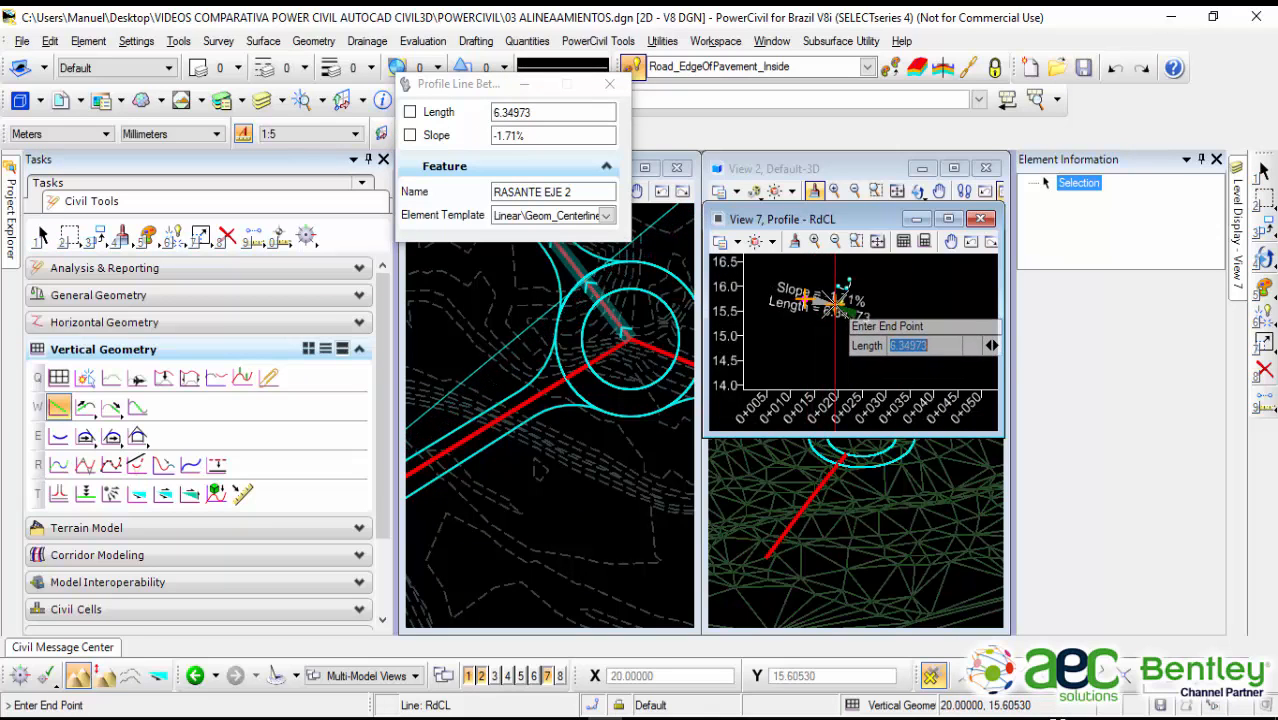
scroll(845, 305, "up", 3)
scroll(843, 300, "up", 3)
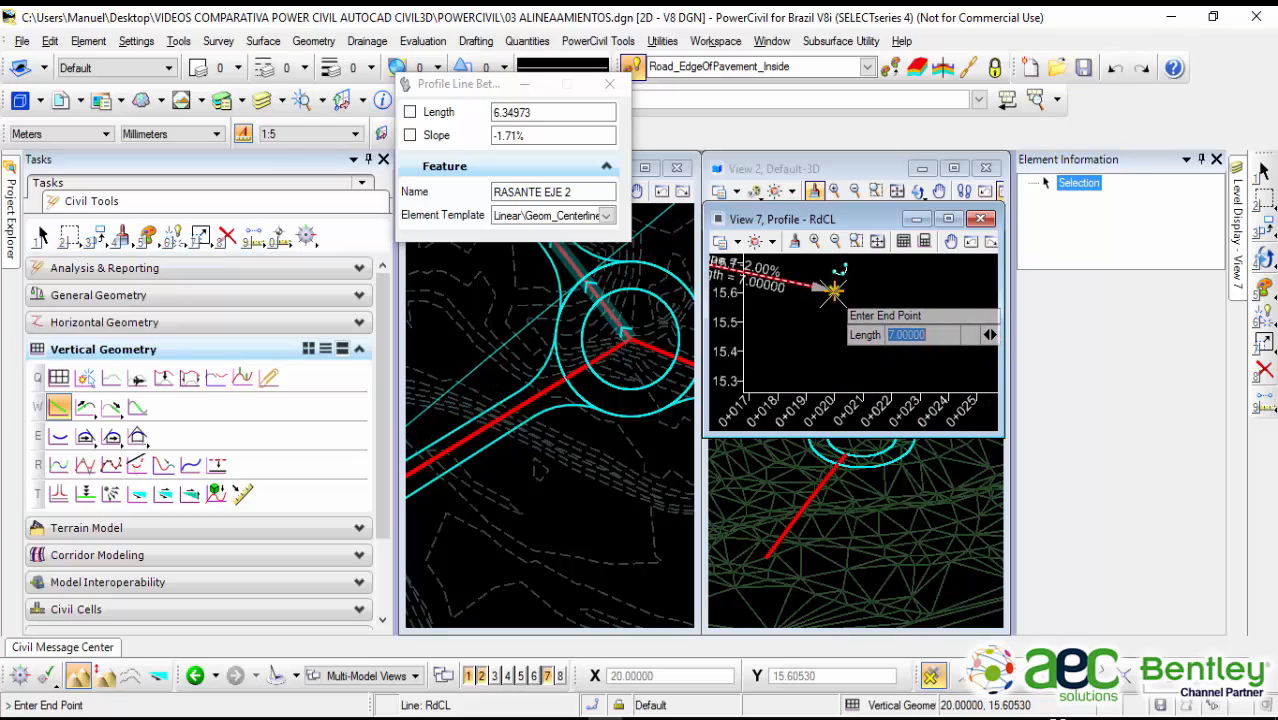
left_click(835, 290)
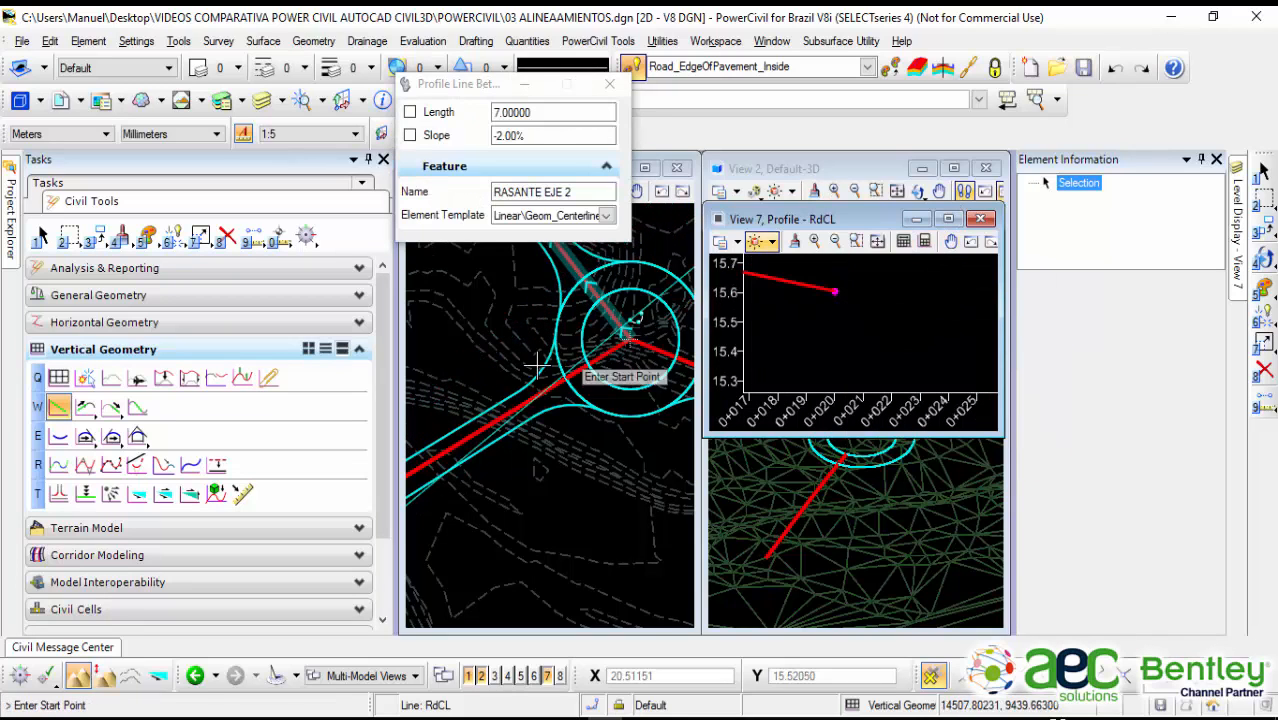
Step: Draw a second profile line from the outer-edge point at a -2% slope, about 72 m long, to the end of the road
left_click(835, 290)
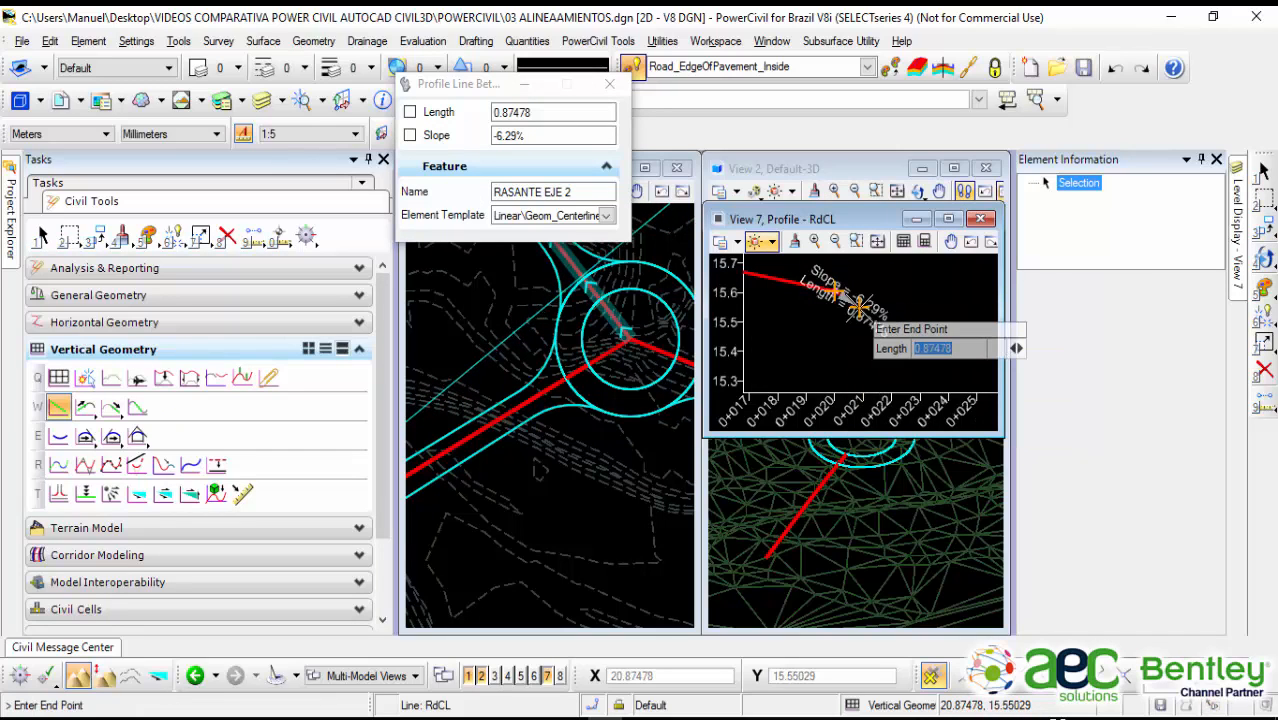
scroll(860, 305, "down", 5)
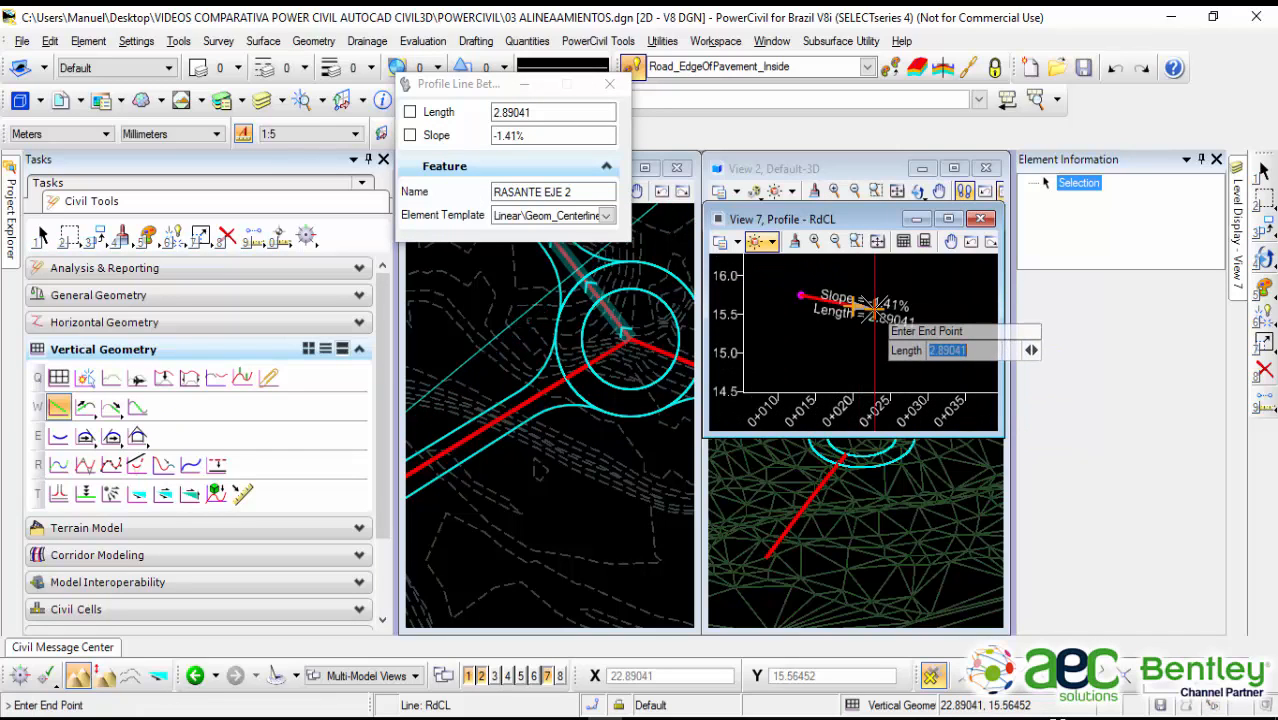
key("Right")
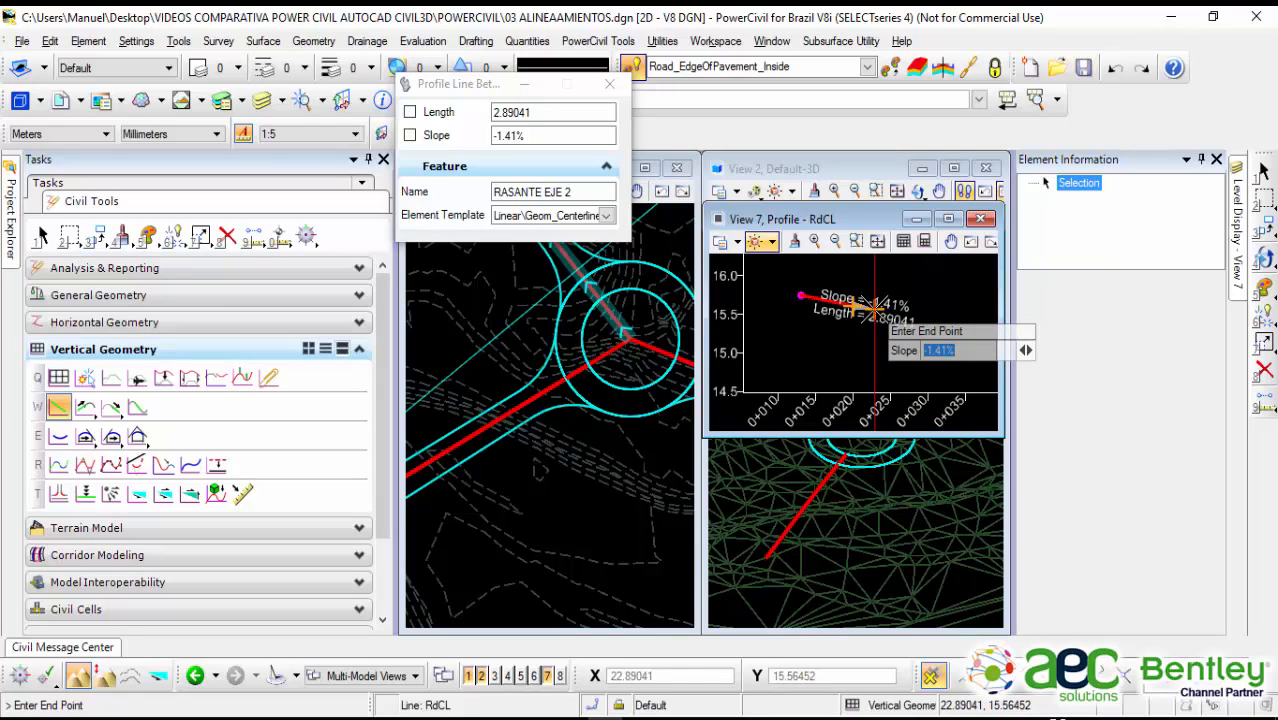
type("-2")
key("Return")
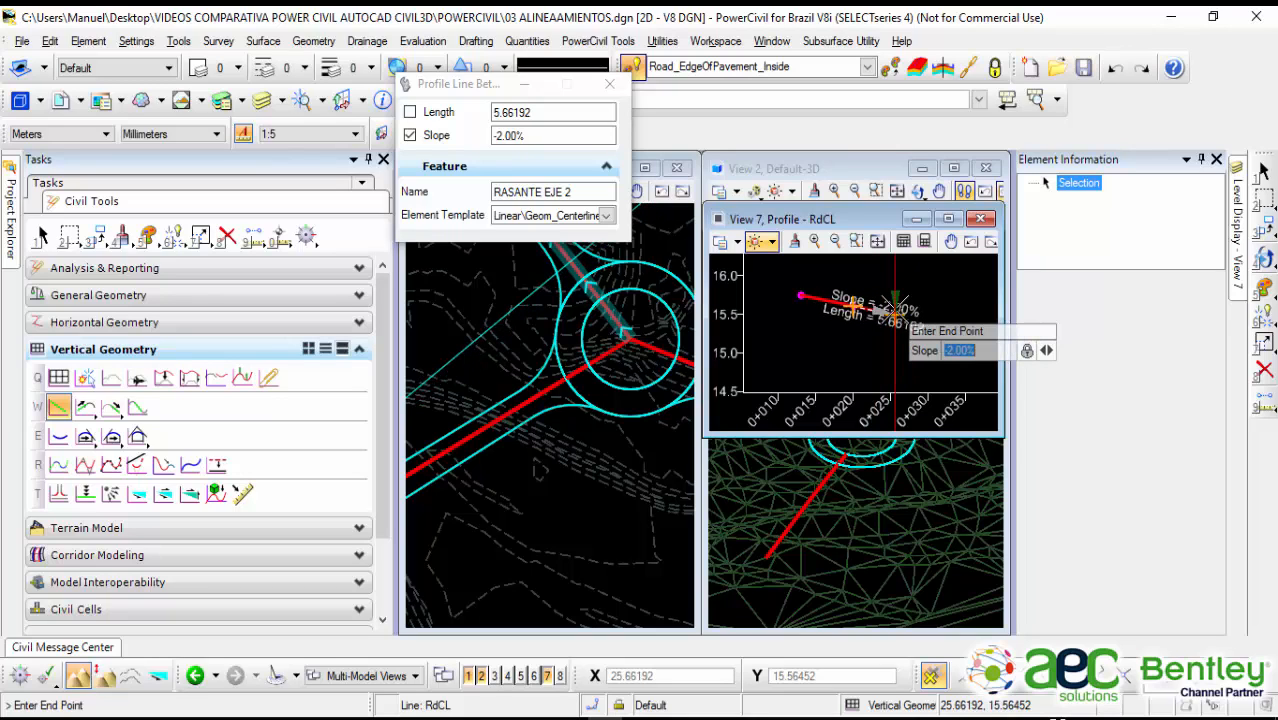
scroll(893, 308, "down", 1)
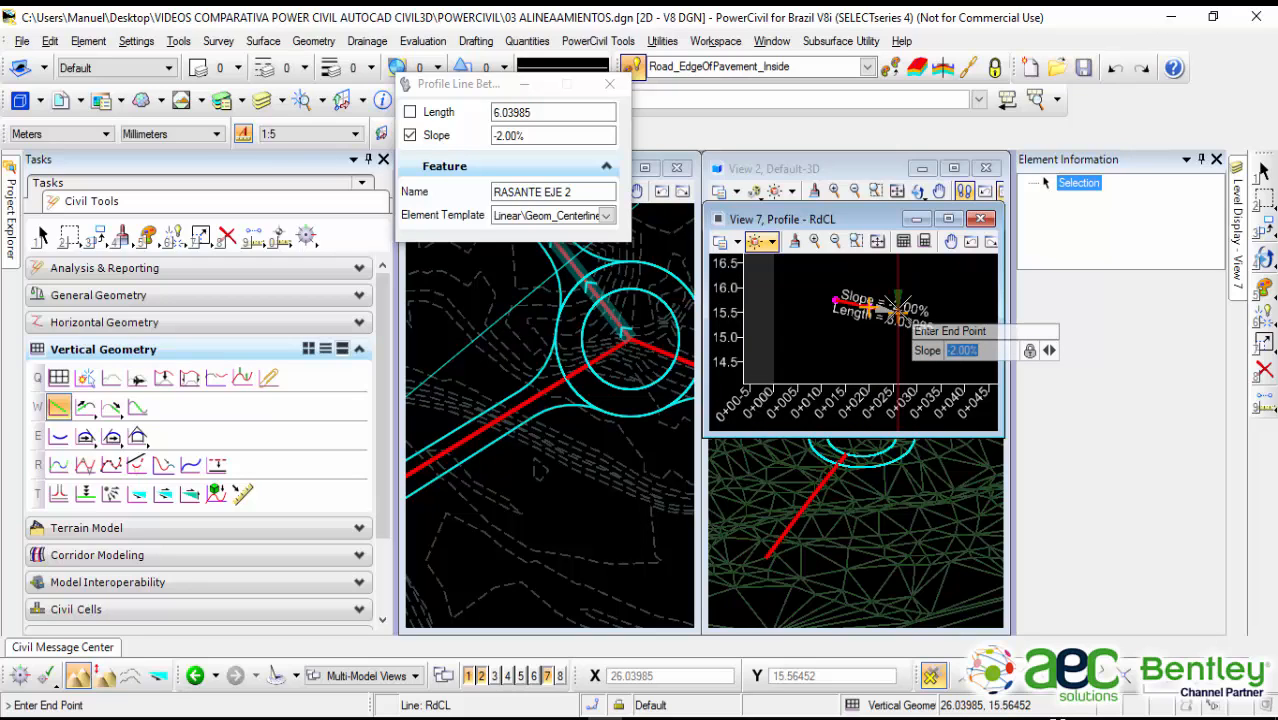
scroll(897, 320, "down", 2)
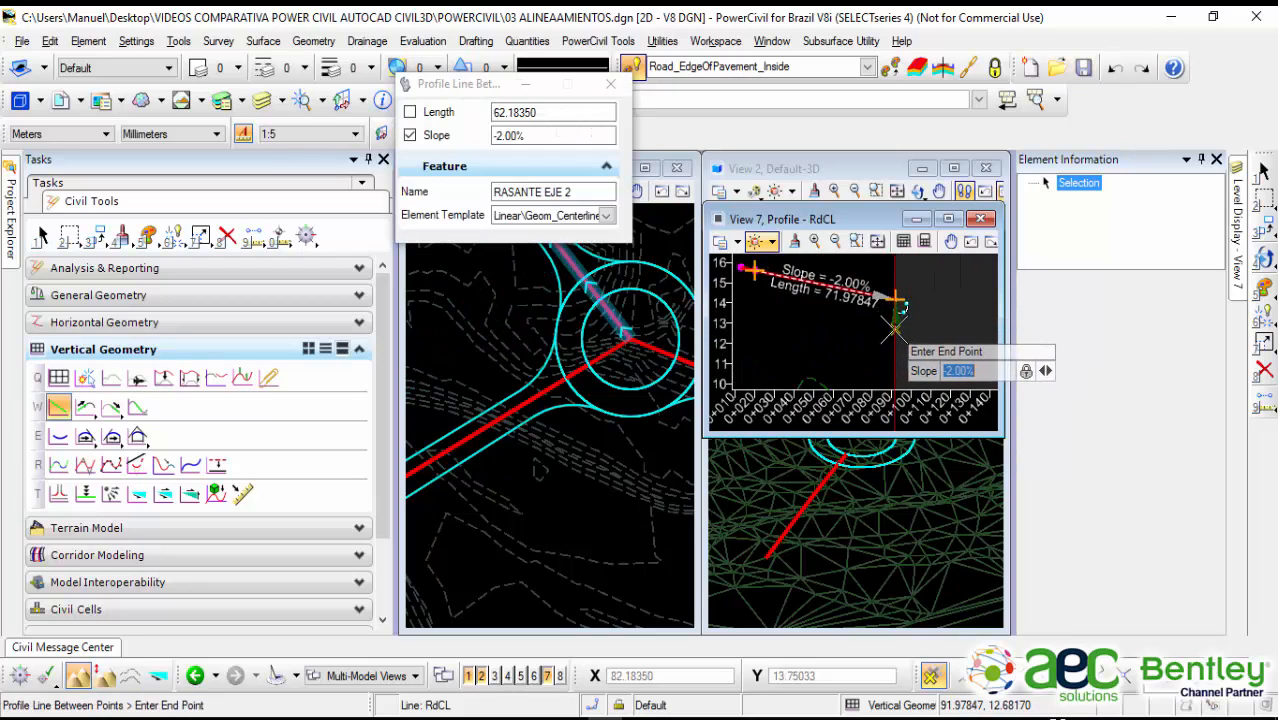
left_click(895, 298)
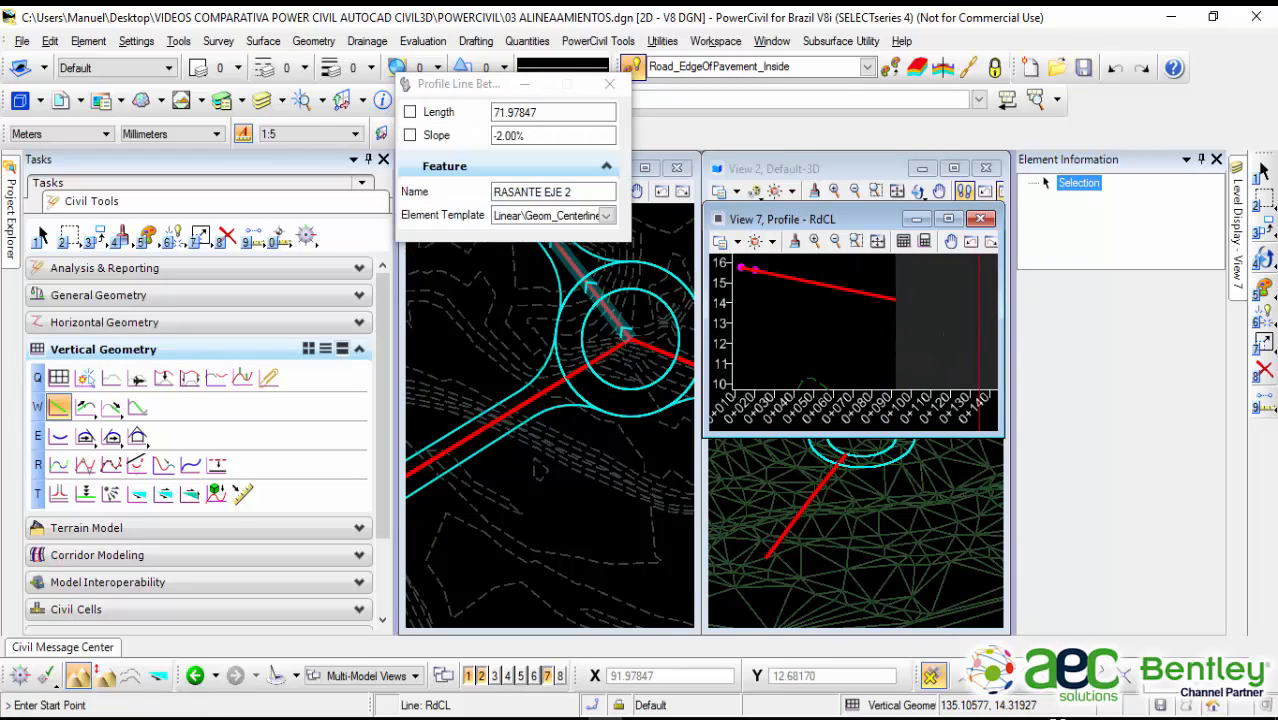
left_click(1264, 172)
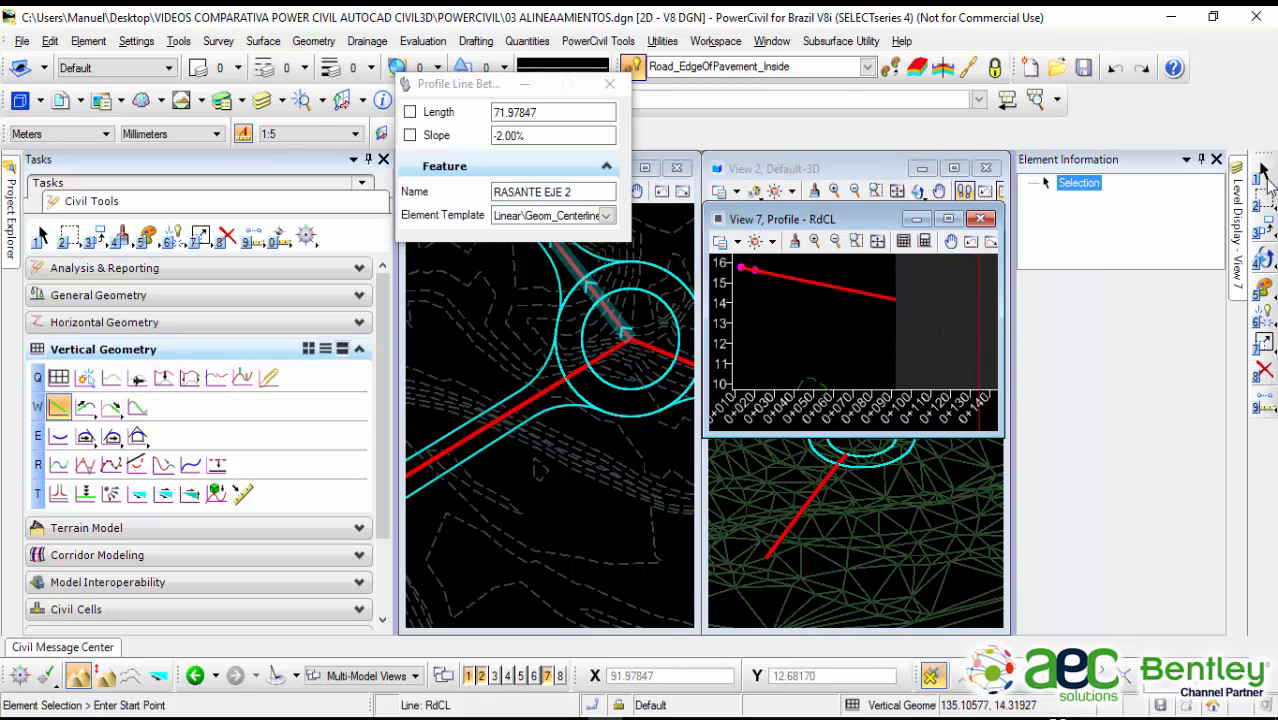
Step: Join the two profile lines into a complex element named RASANTE 3
left_click(63, 465)
middle_click_drag(749, 331, 768, 370)
scroll(768, 352, "up", 3)
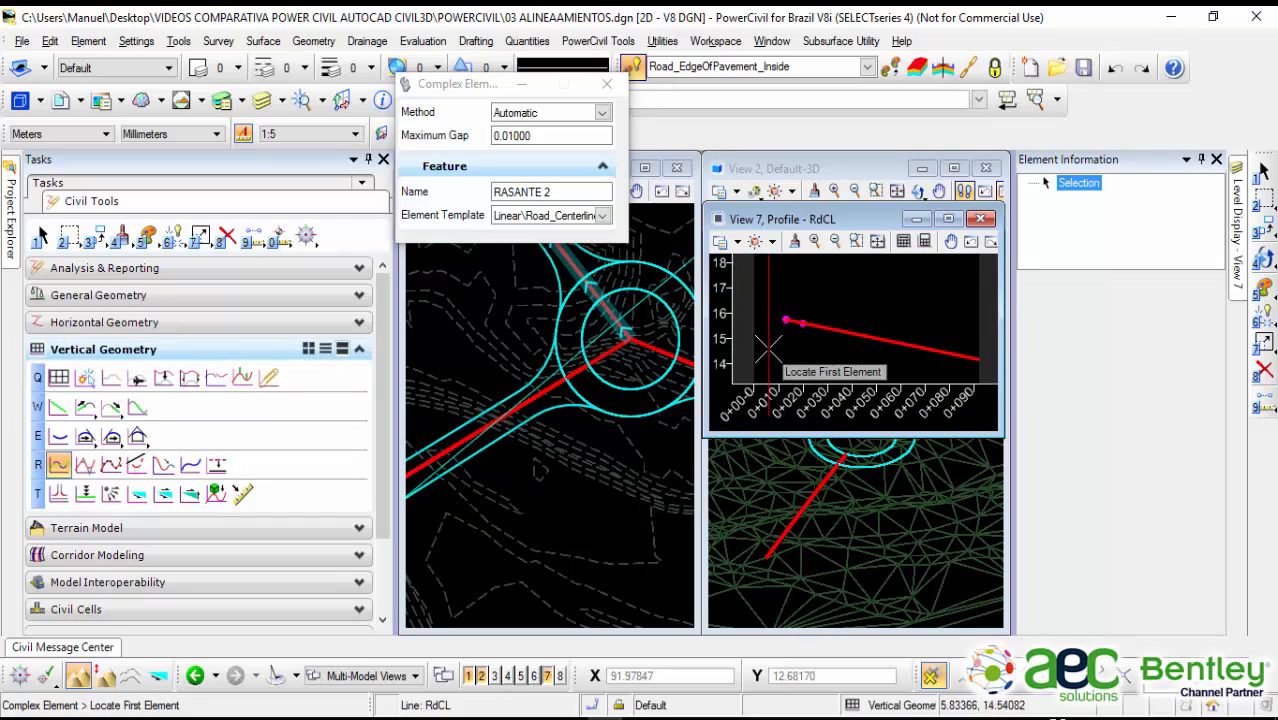
middle_click_drag(793, 300, 781, 387)
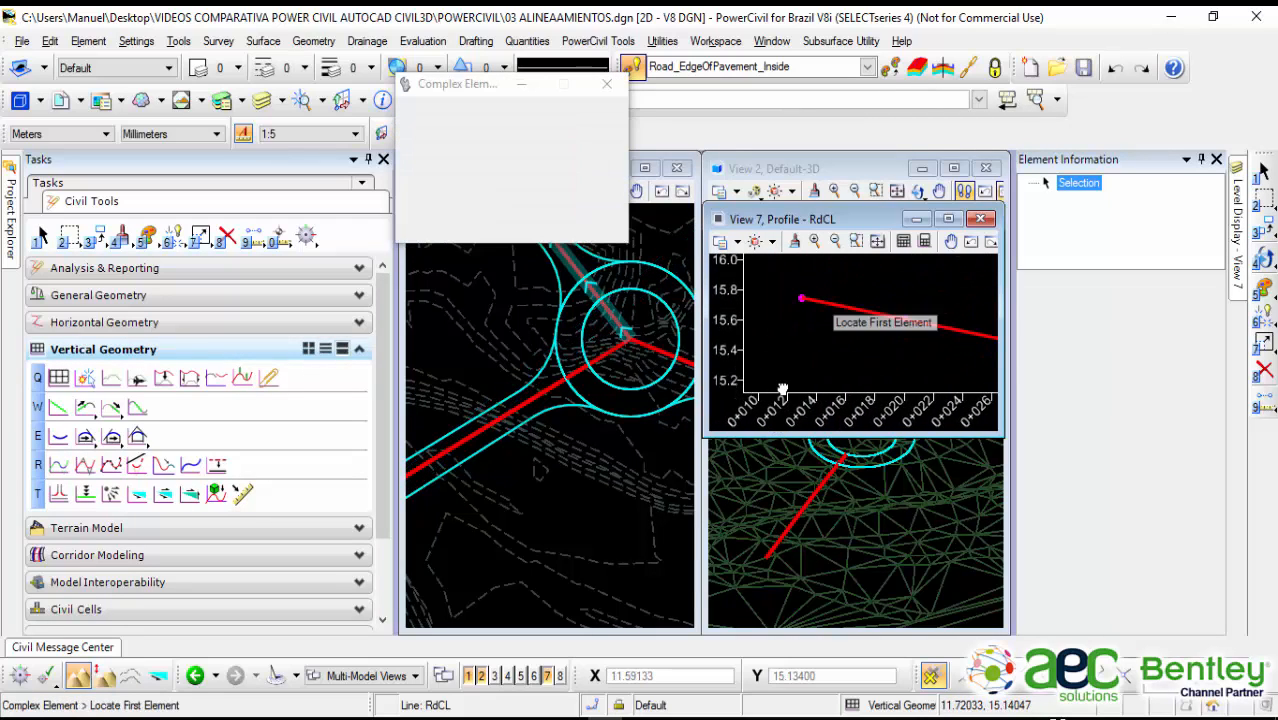
left_click(818, 300)
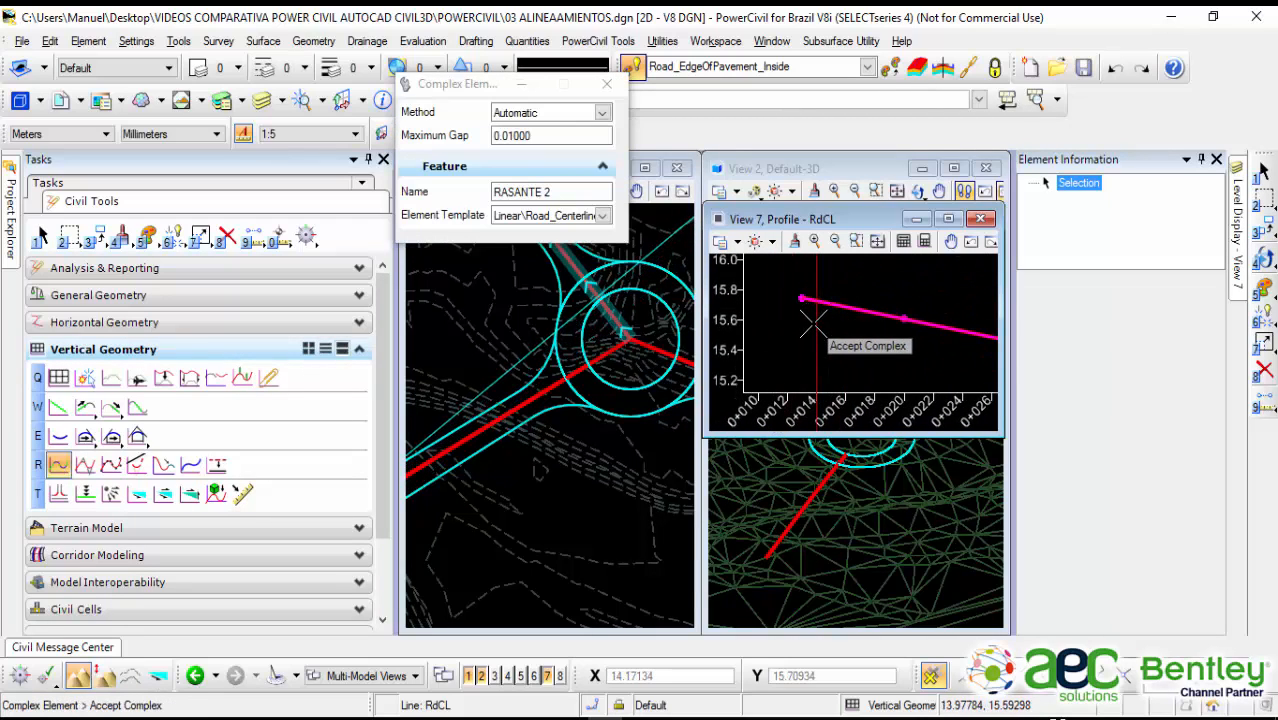
left_click(558, 191)
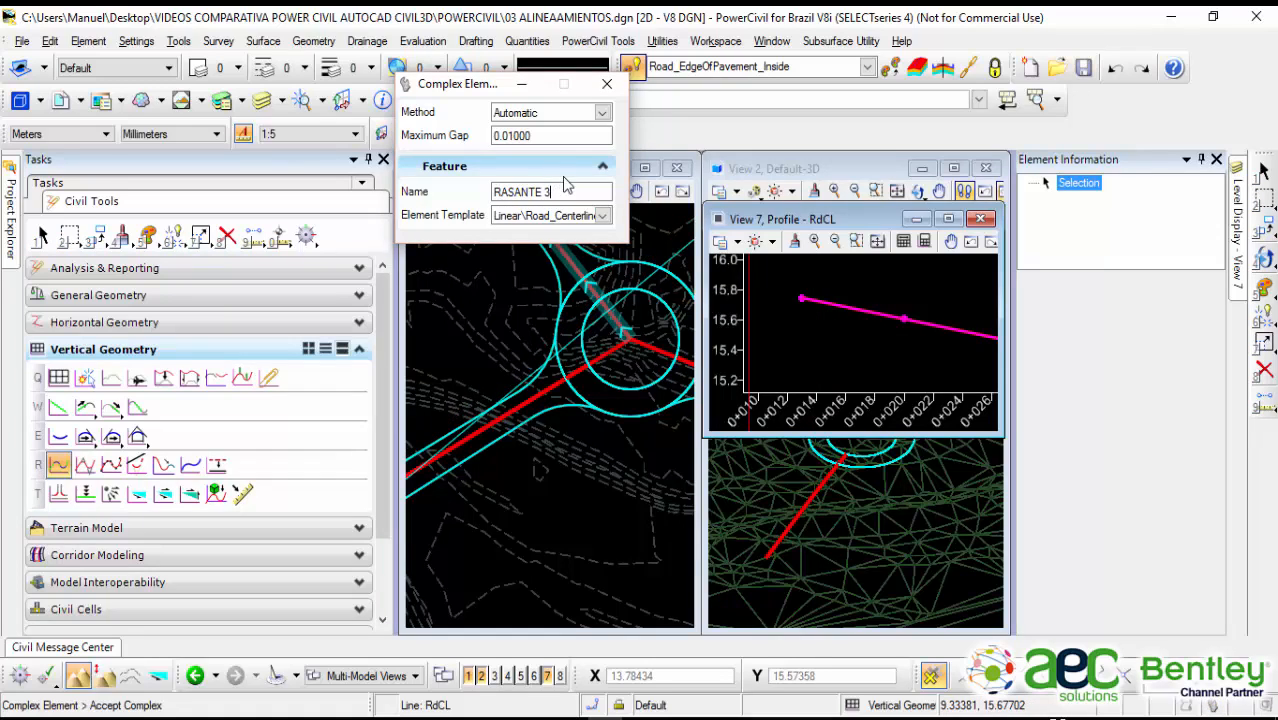
left_click(903, 290)
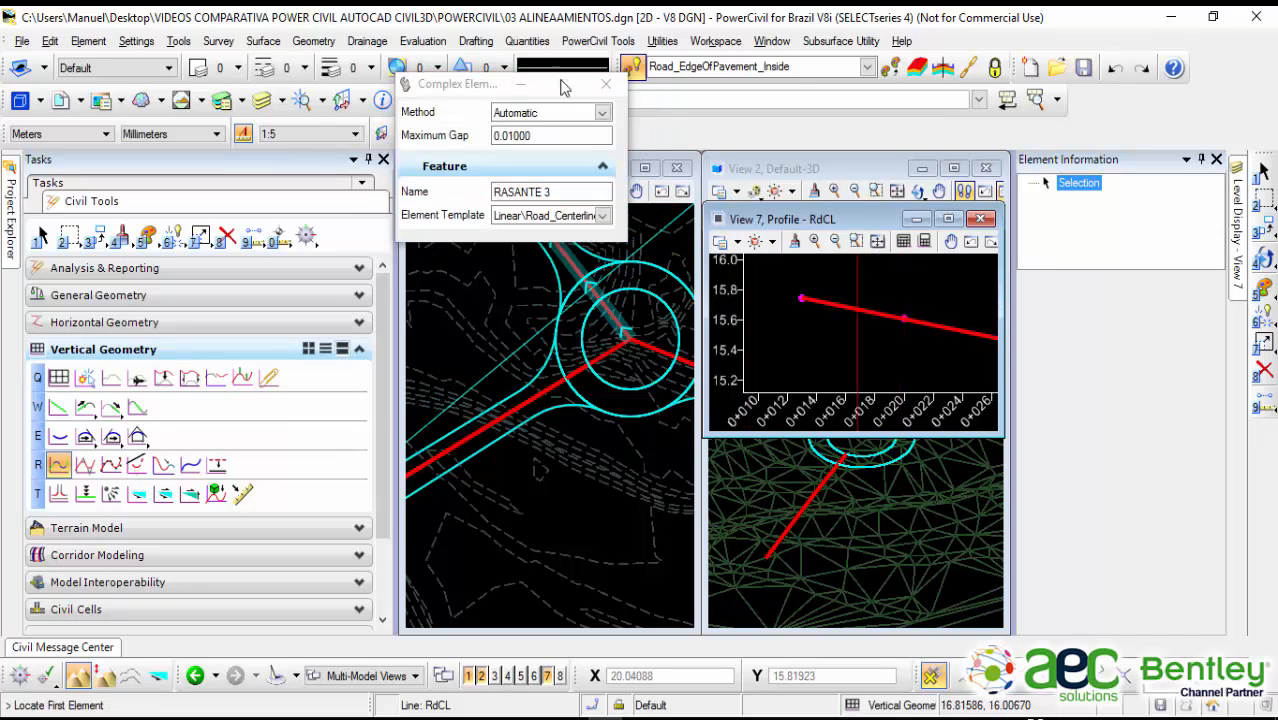
left_click(605, 83)
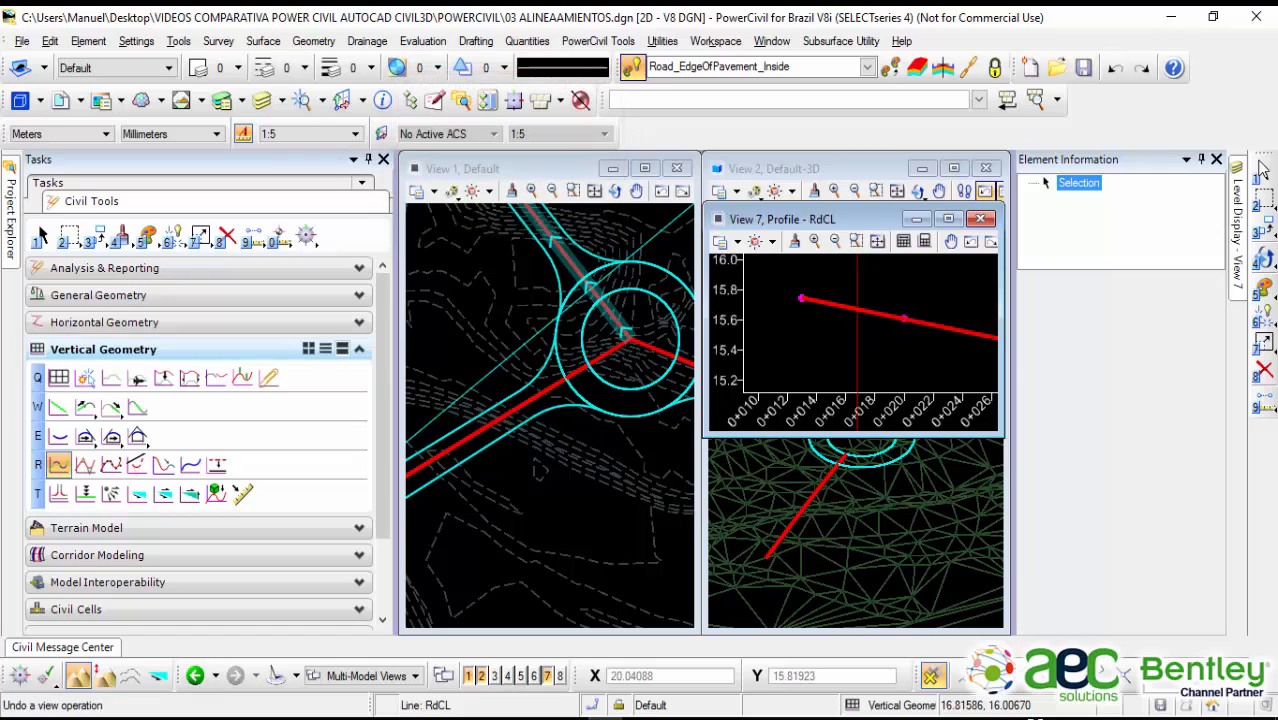
Step: Set RASANTE 3 as the active profile of the northwest centerline, close View 7 and check the alignment in the 3D view
left_click(1263, 172)
left_click(951, 331)
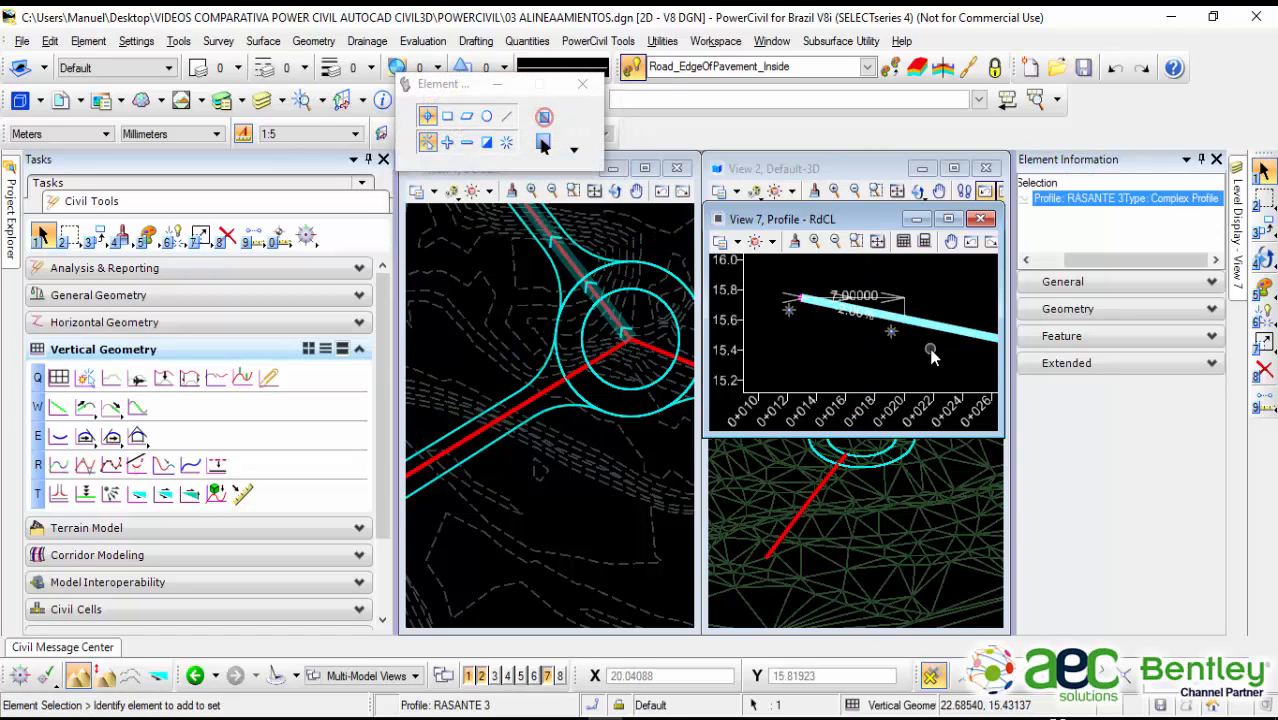
mouse_move(950, 334)
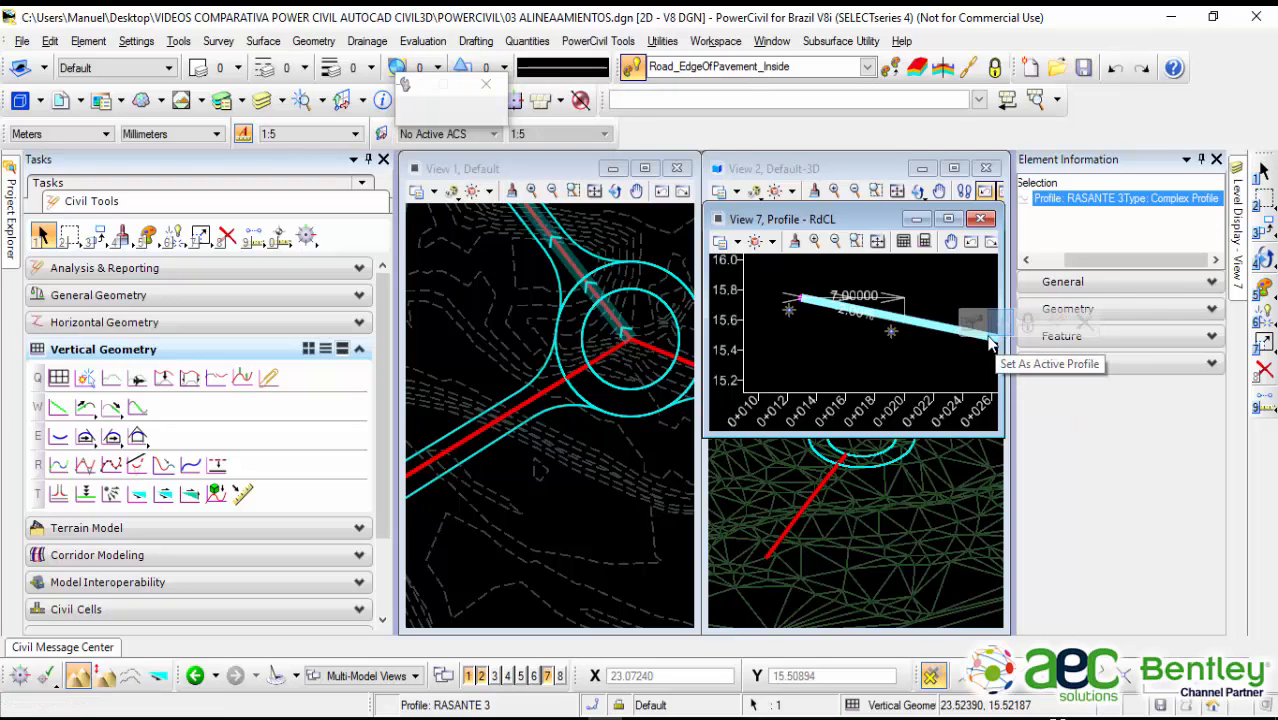
left_click(1000, 327)
left_click_drag(870, 222, 600, 334)
left_click(710, 331)
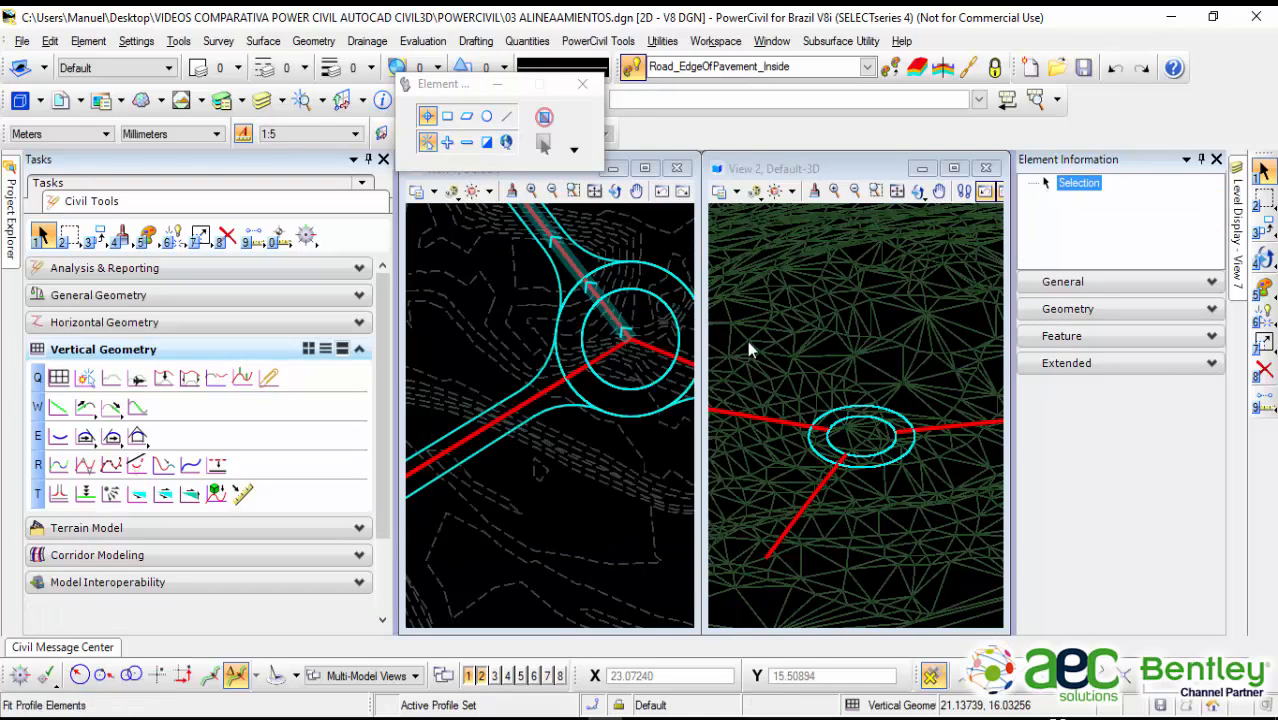
middle_click_drag(835, 388, 787, 400, "shift")
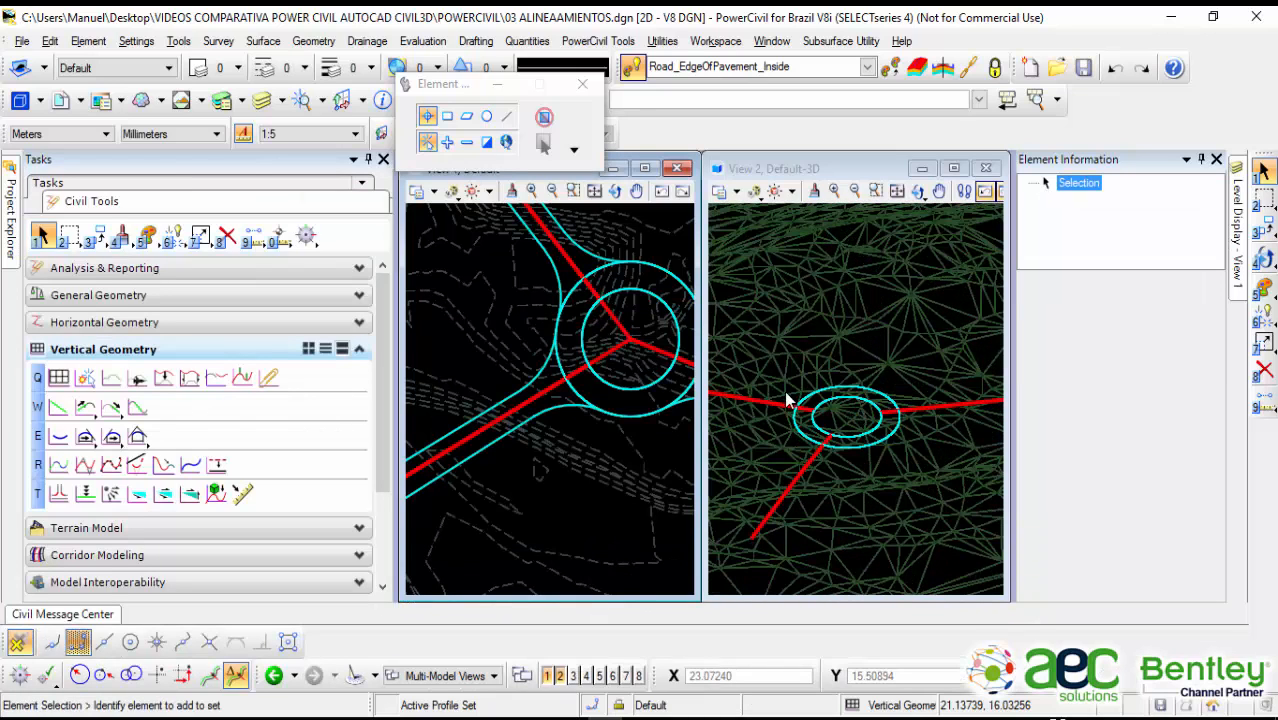
scroll(872, 447, "up", 3)
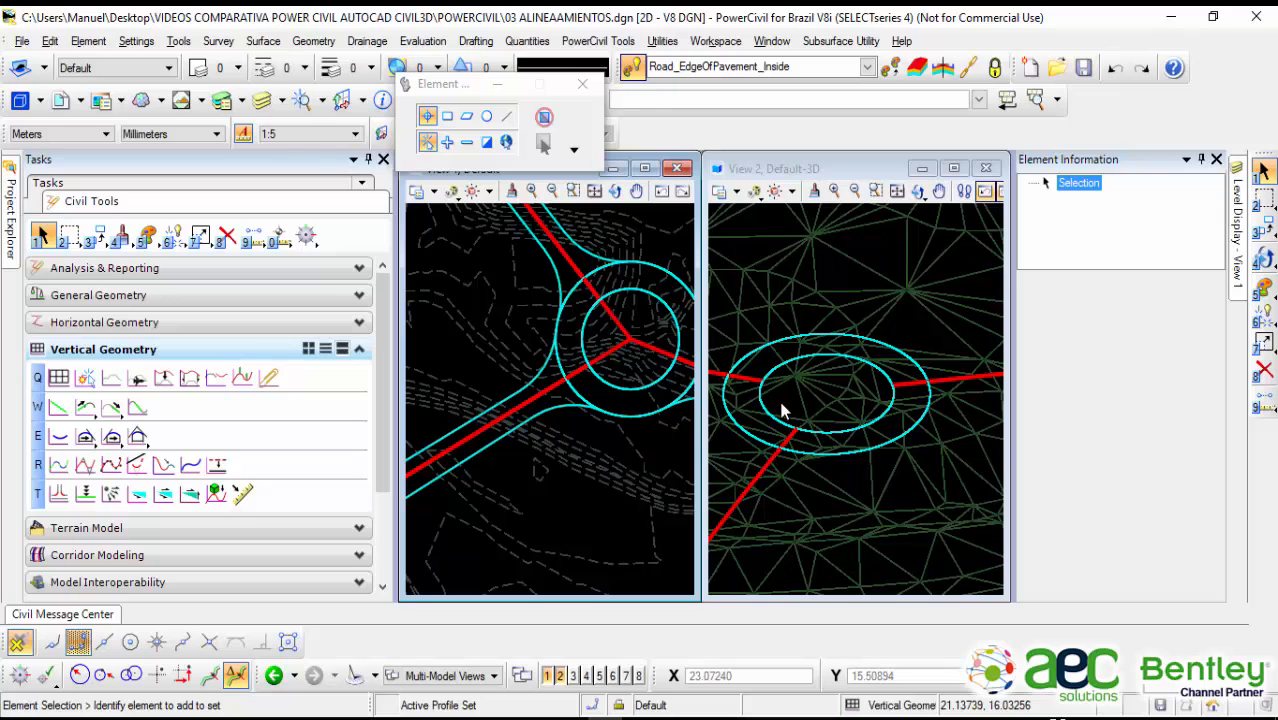
scroll(764, 380, "down", 3)
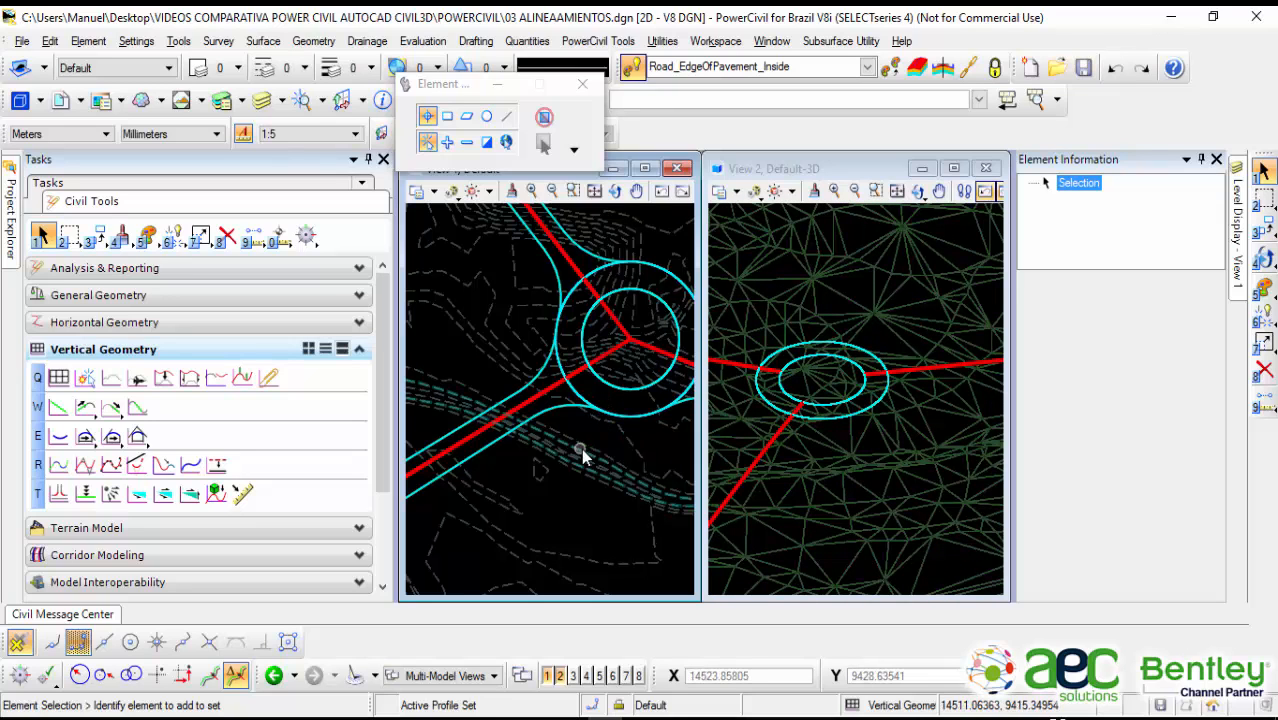
Step: Move EJE 1's outer end point southeast to about X 14477.85, Y 9392.24 and check the updated axis in the 3D view
scroll(584, 450, "down", 2)
middle_click_drag(793, 468, 869, 403)
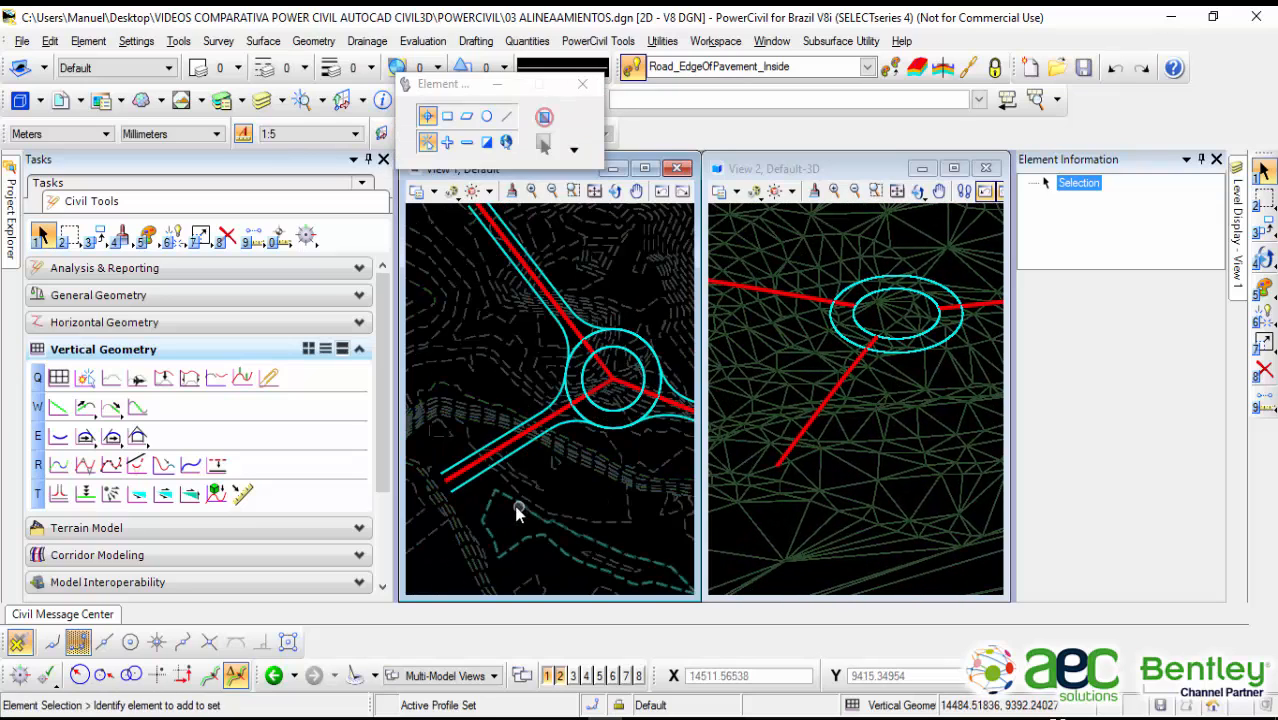
middle_click_drag(519, 513, 578, 488)
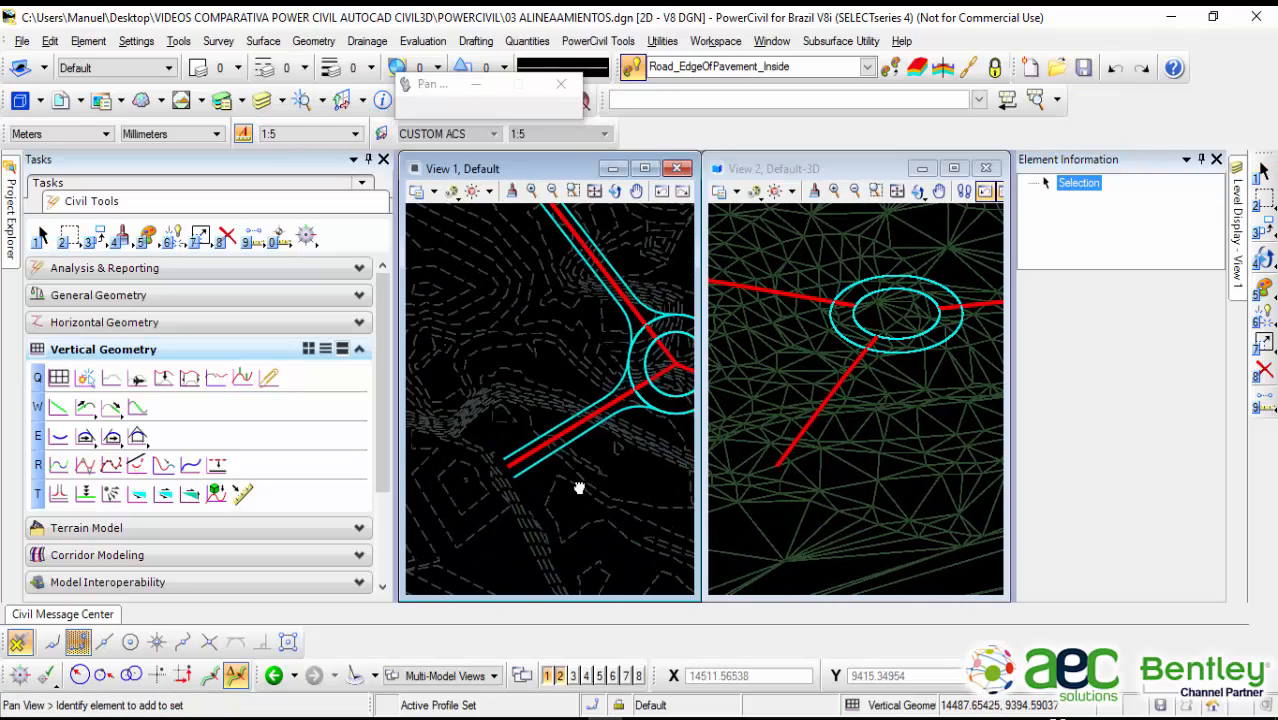
left_click(516, 464)
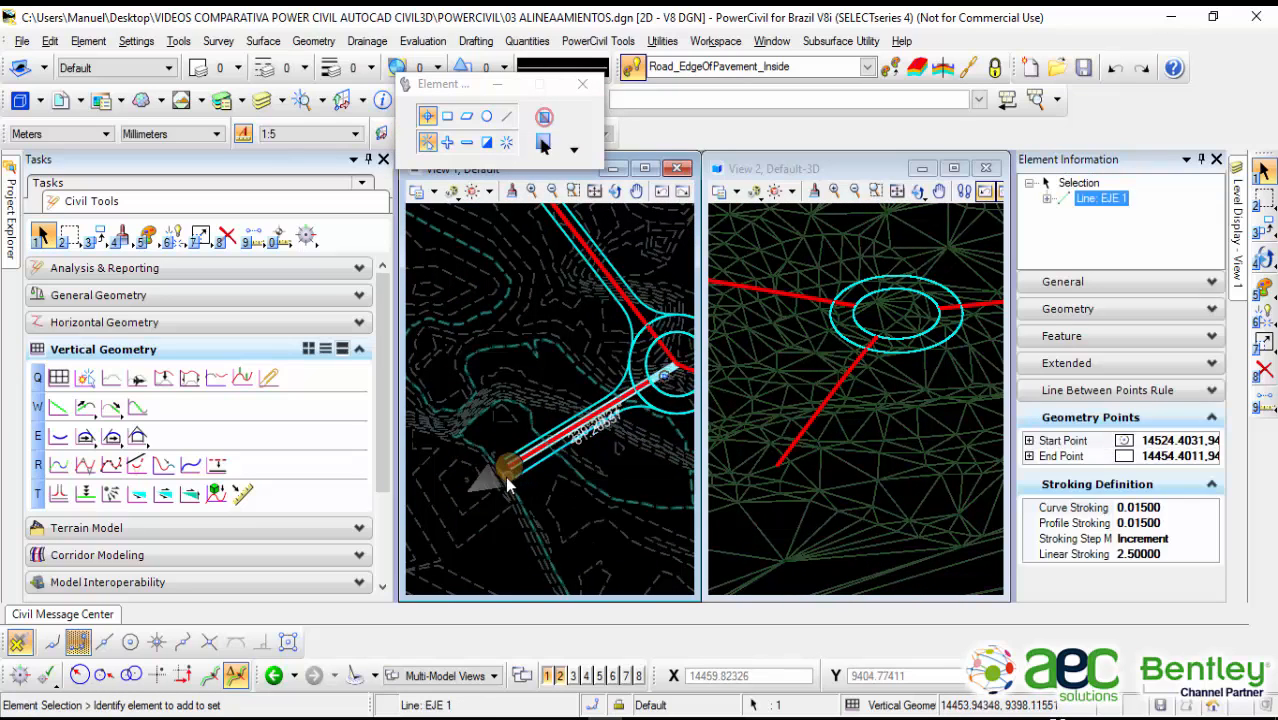
left_click(510, 474)
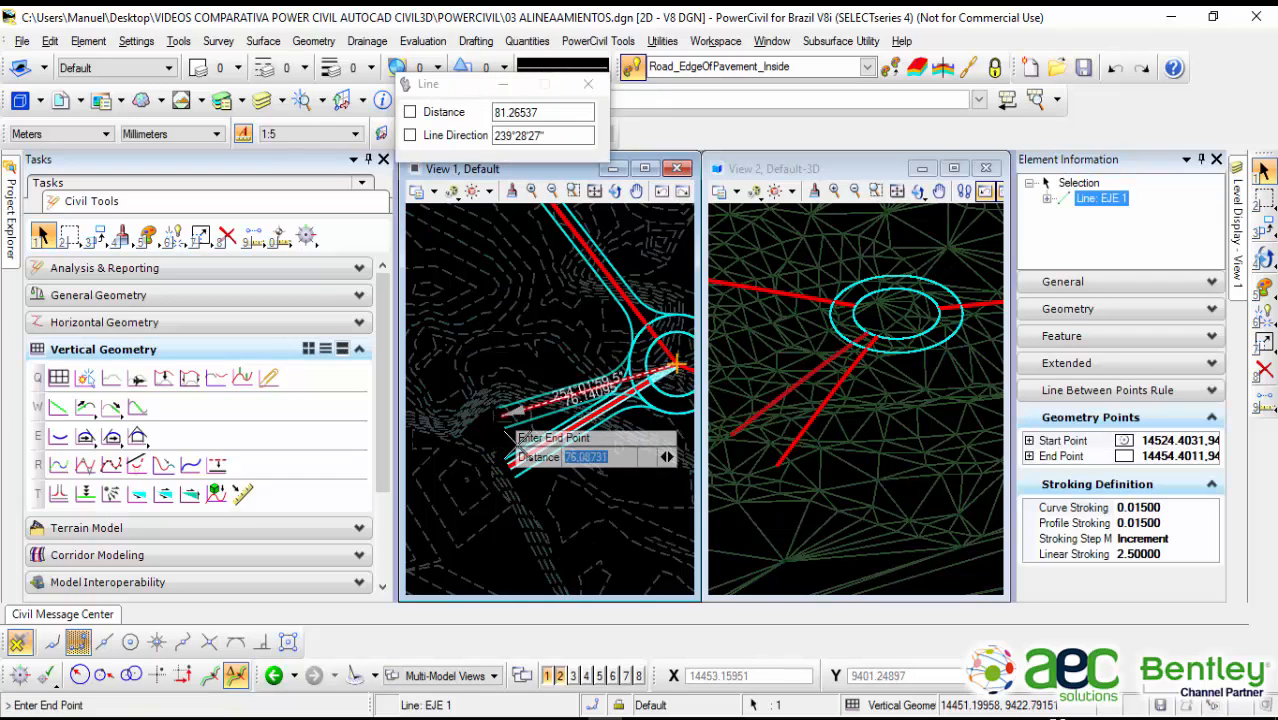
left_click(563, 489)
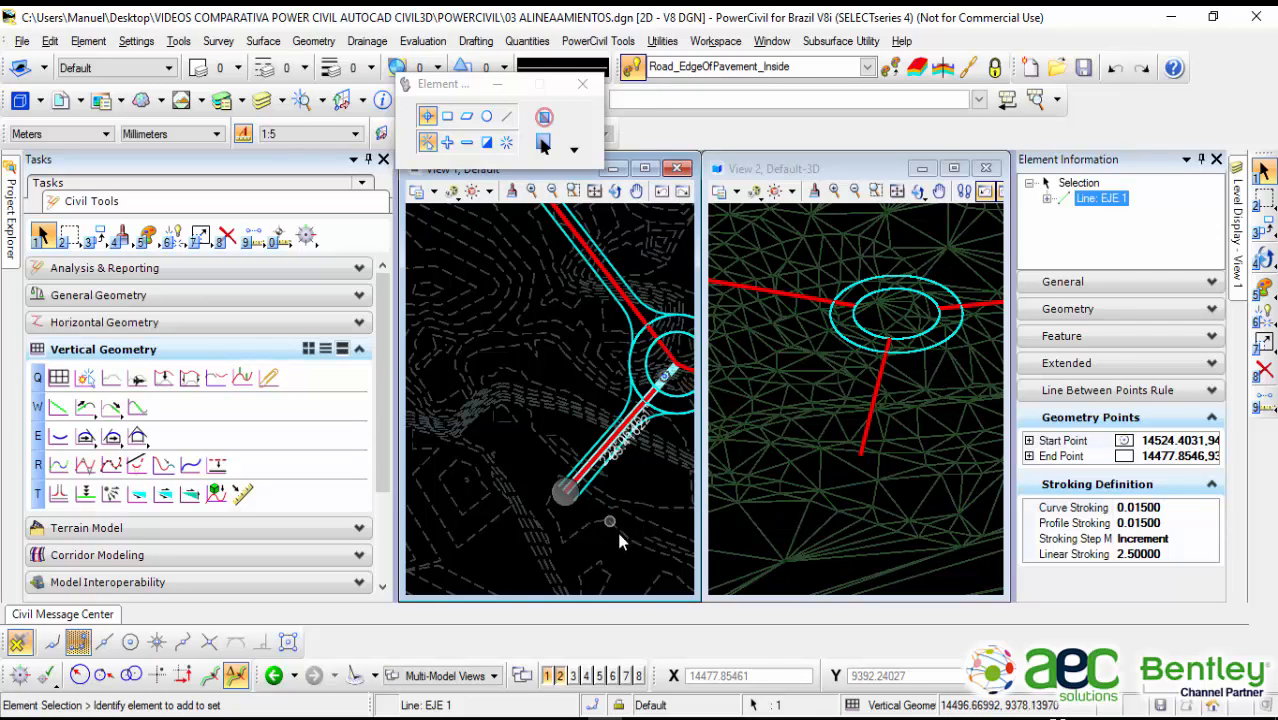
left_click(629, 490)
scroll(888, 430, "up", 2)
middle_click_drag(880, 366, 833, 437)
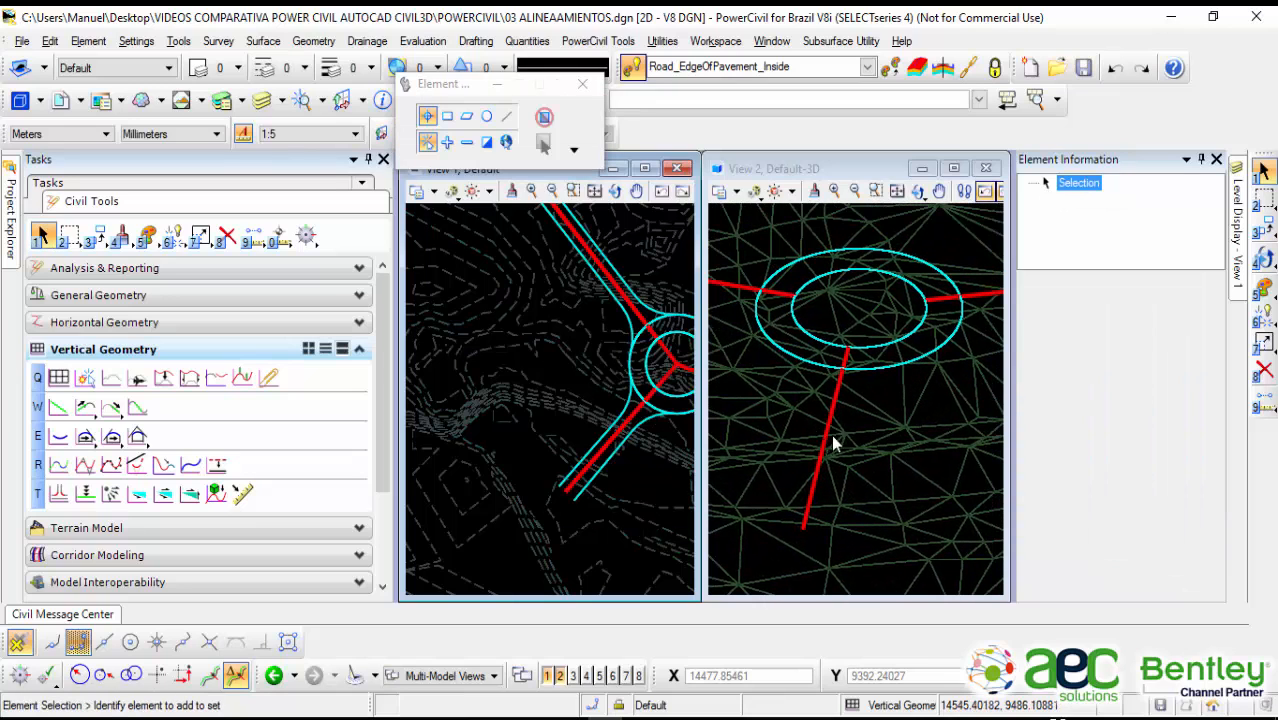
Step: Start Profile By Slope From Element at -2.00% slope with both pavement edges of the southwest road as elements to profile
scroll(665, 420, "up", 2)
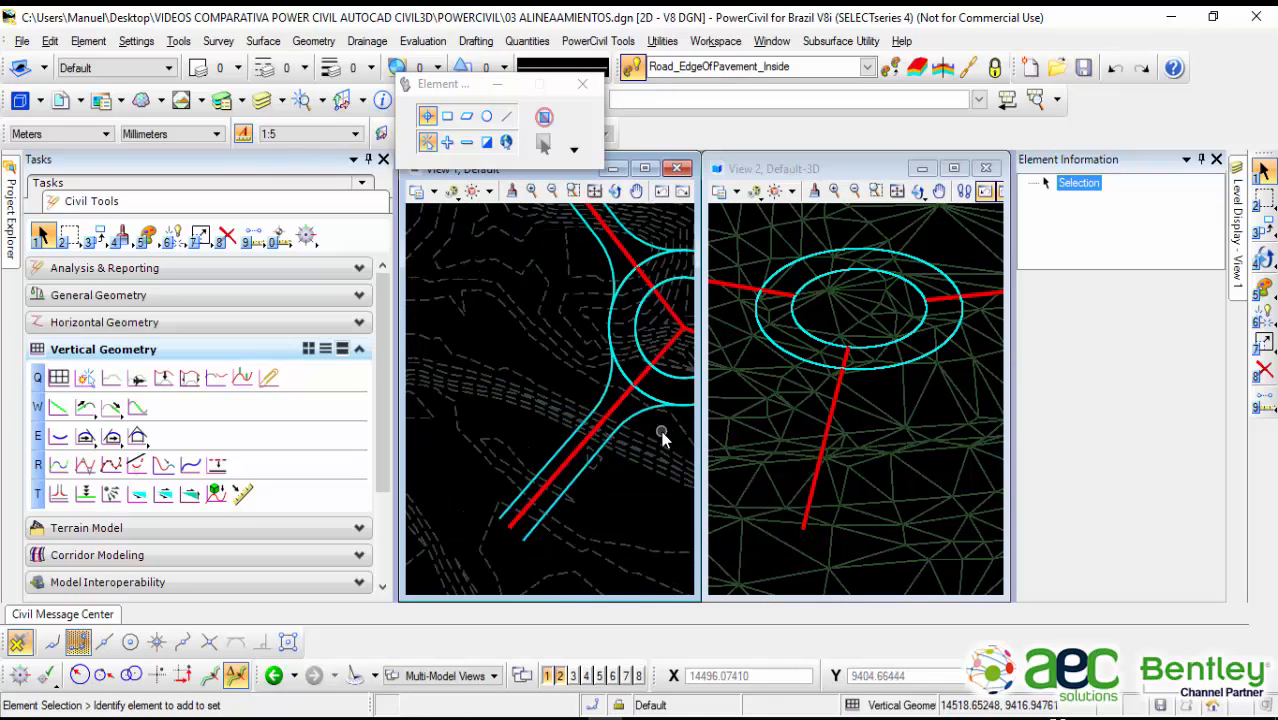
middle_click_drag(652, 436, 613, 444)
scroll(610, 440, "up", 2)
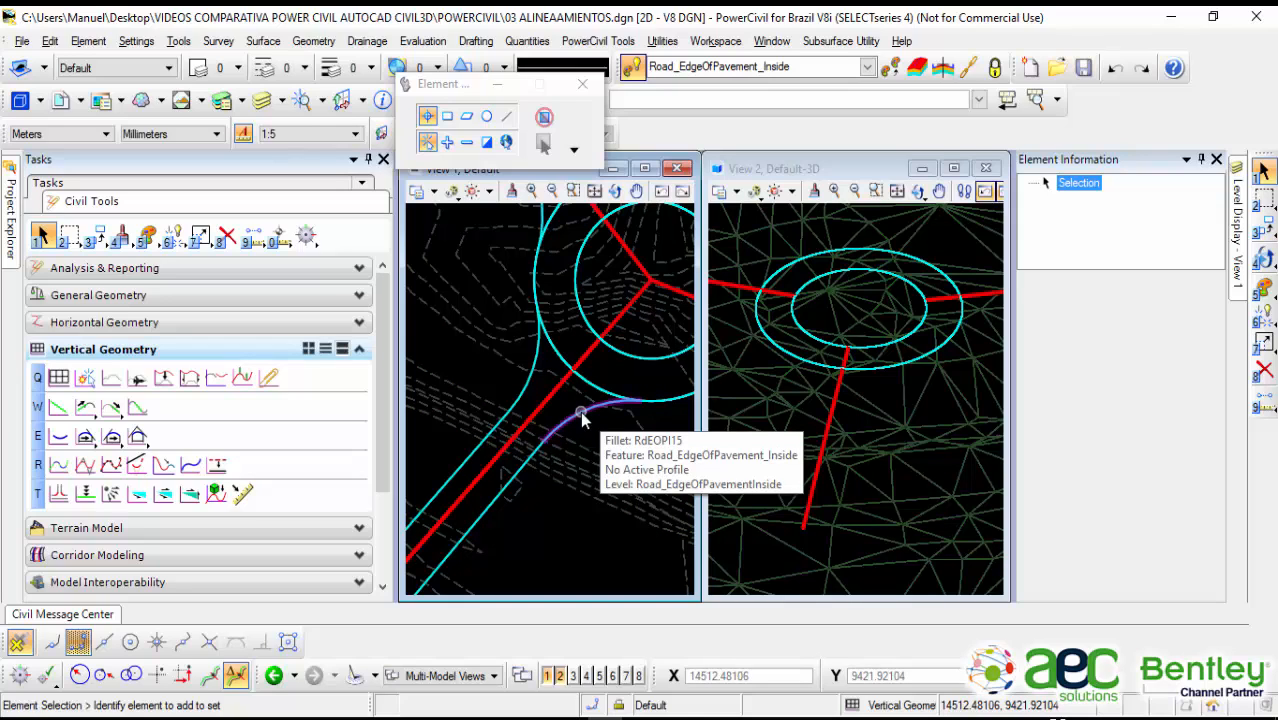
left_click(139, 496)
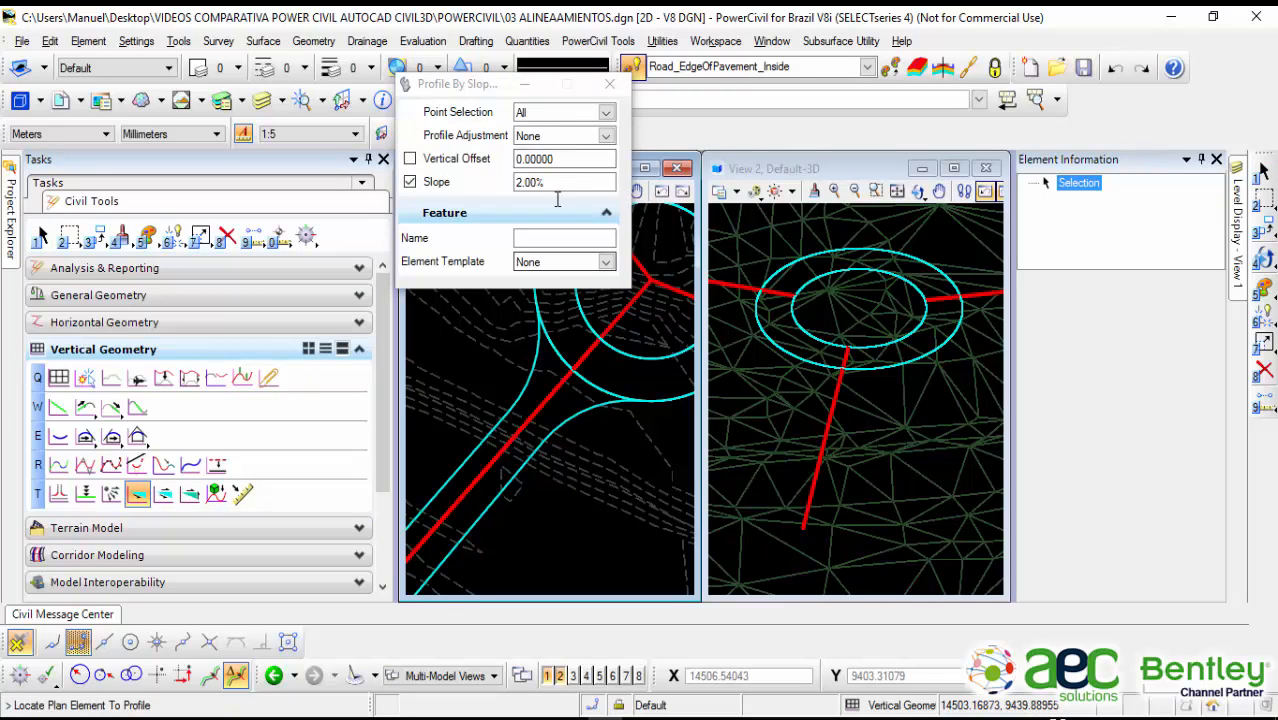
left_click(518, 186)
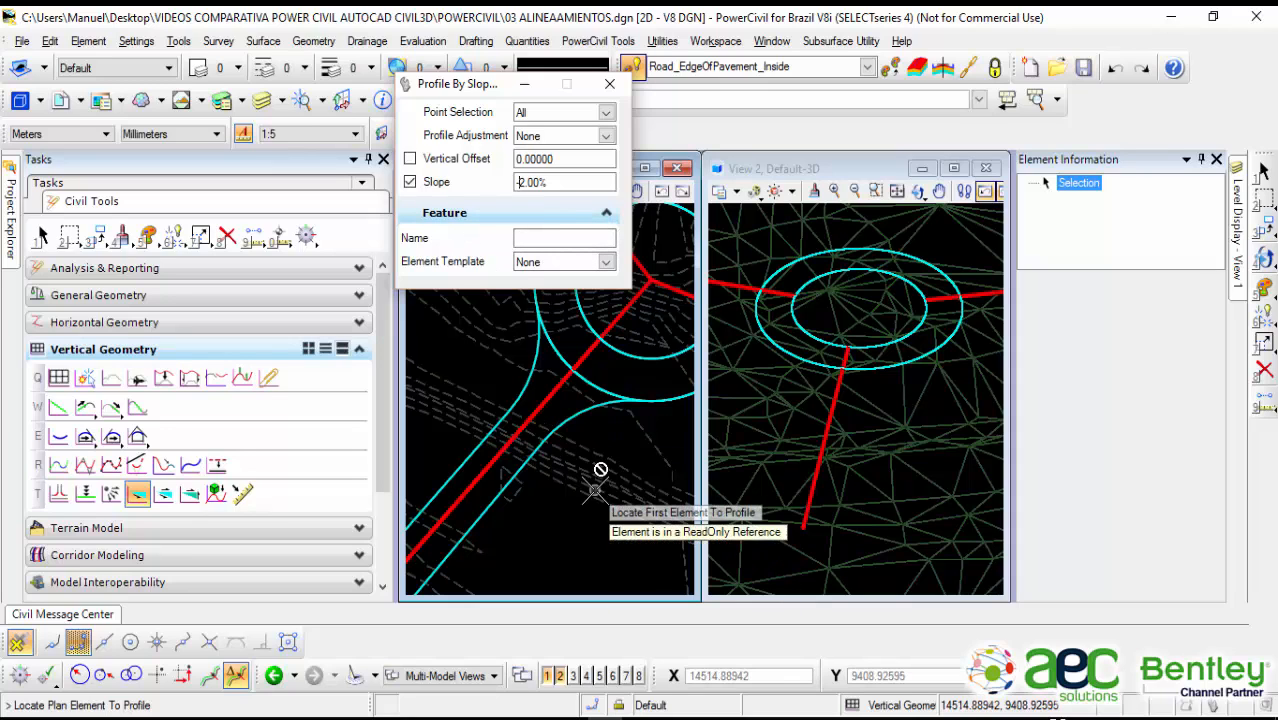
left_click(486, 512)
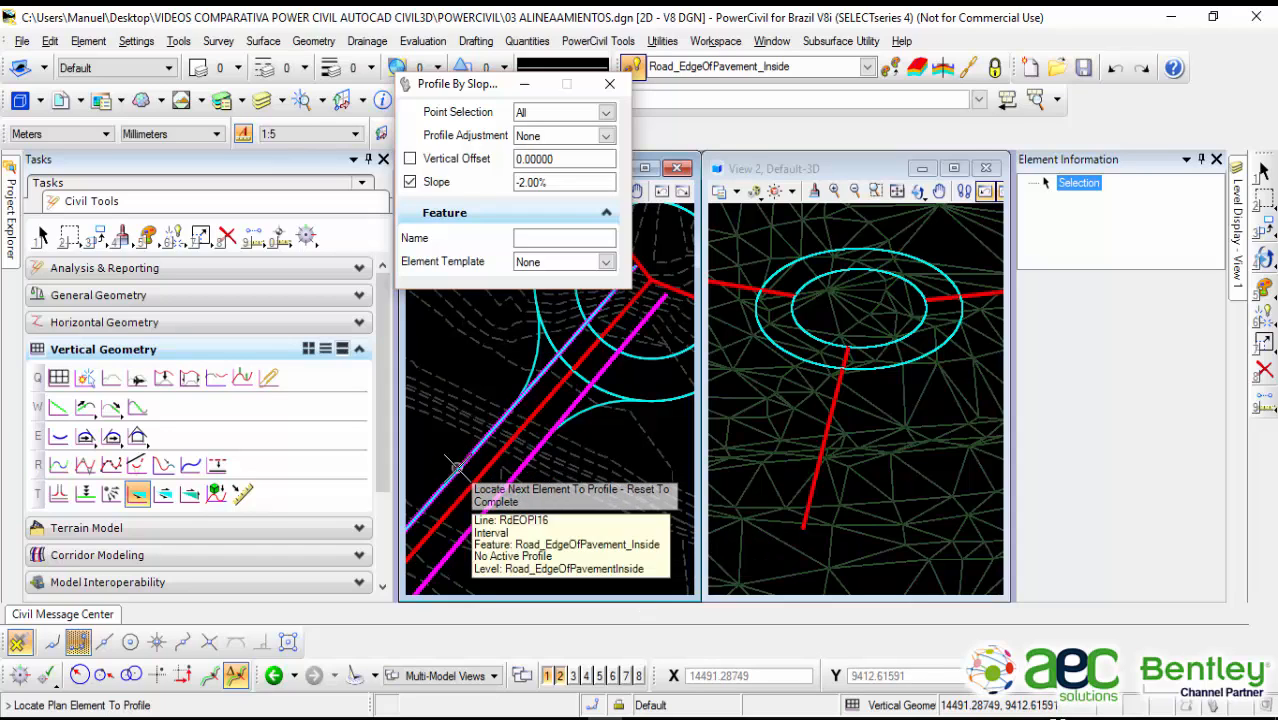
left_click(453, 467)
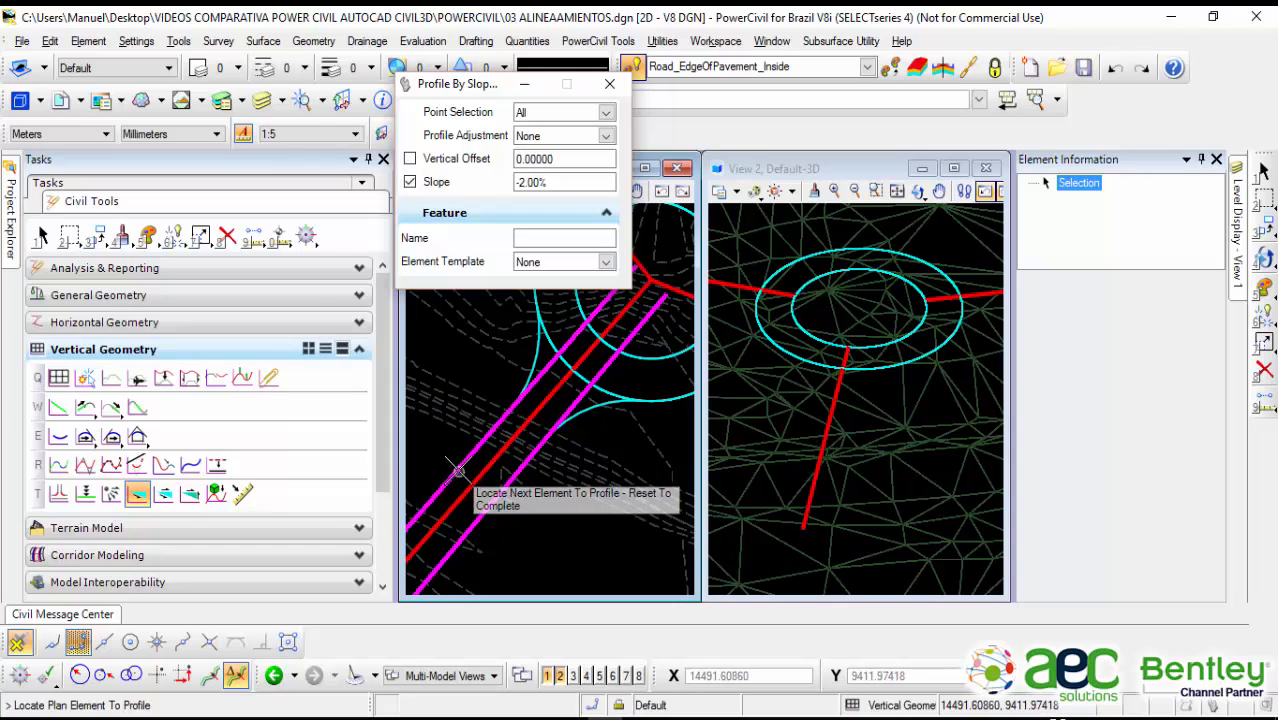
right_click(547, 517)
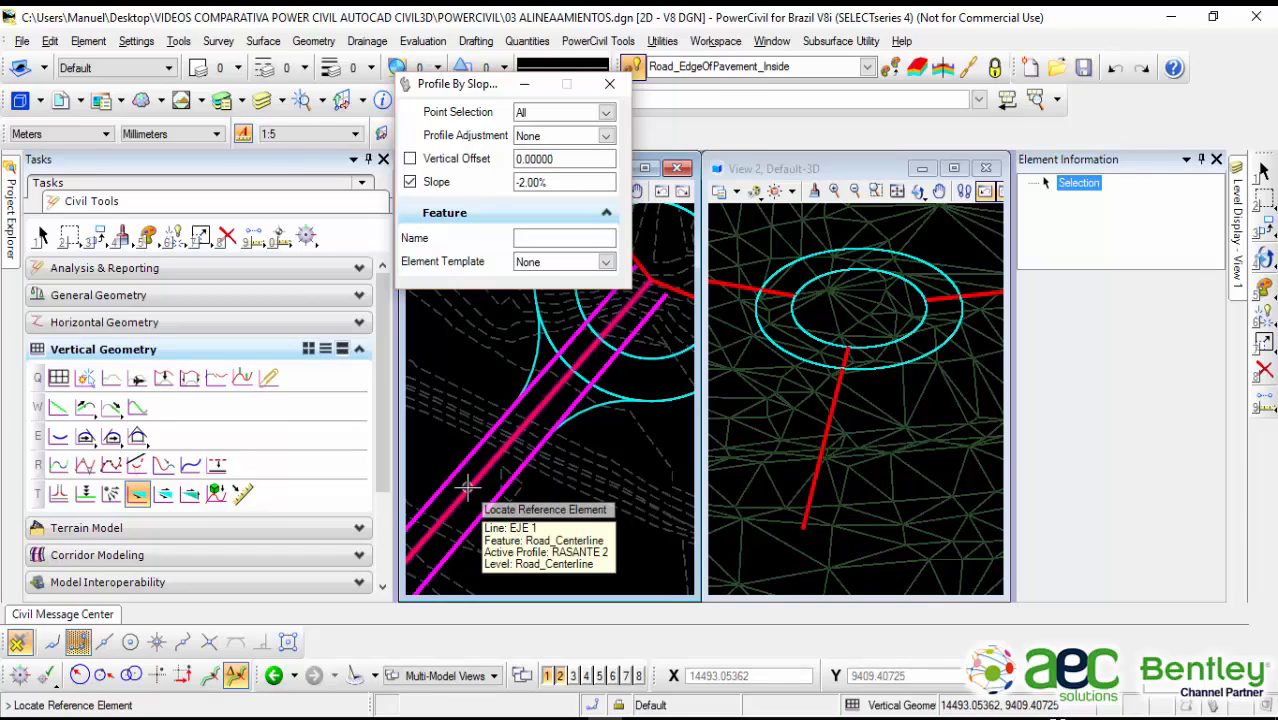
Step: Project the two edges' profiles from centerline EJE 1 over all points, with Profile Adjustment None and the vertical offset off
left_click(467, 487)
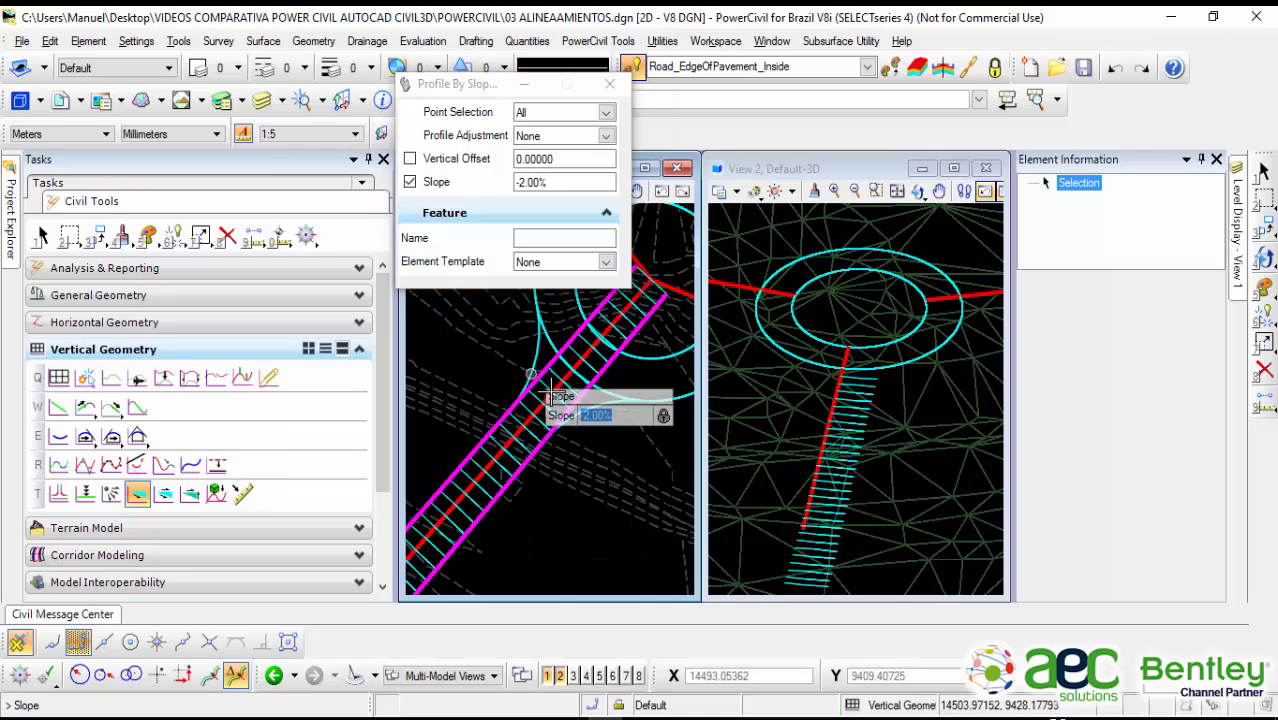
scroll(560, 378, "up", 5)
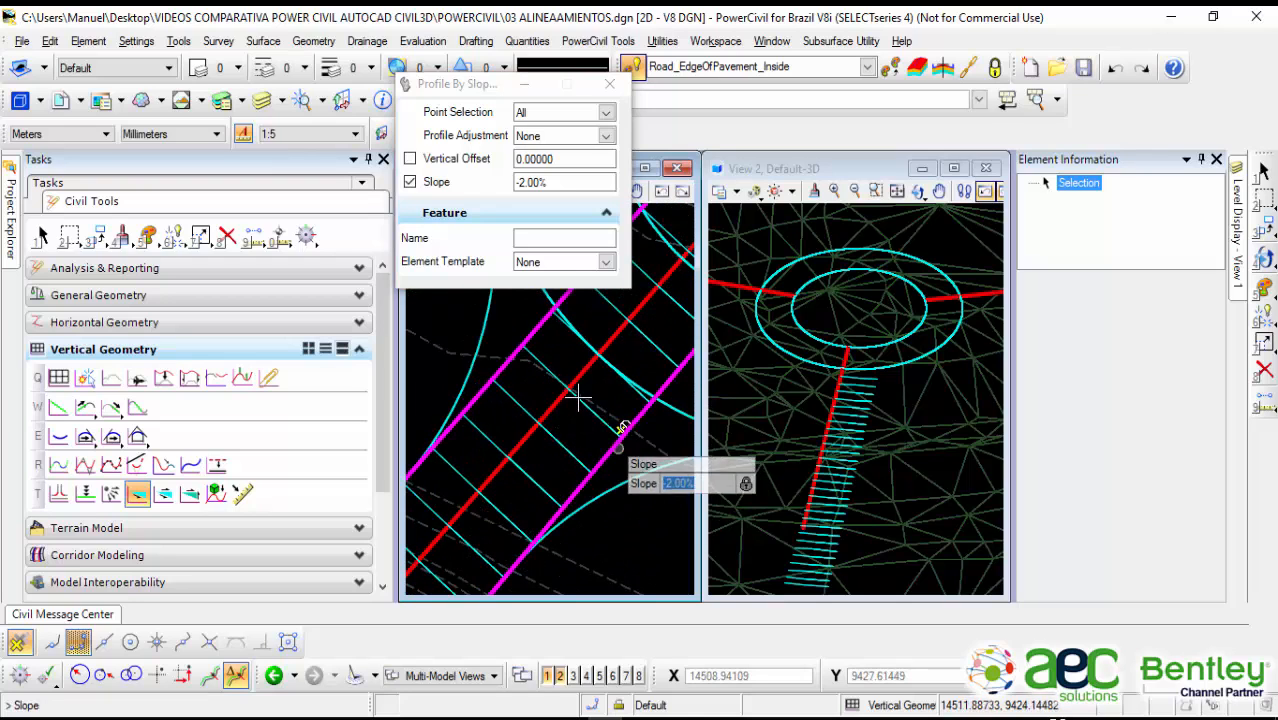
left_click(625, 523)
left_click(625, 523)
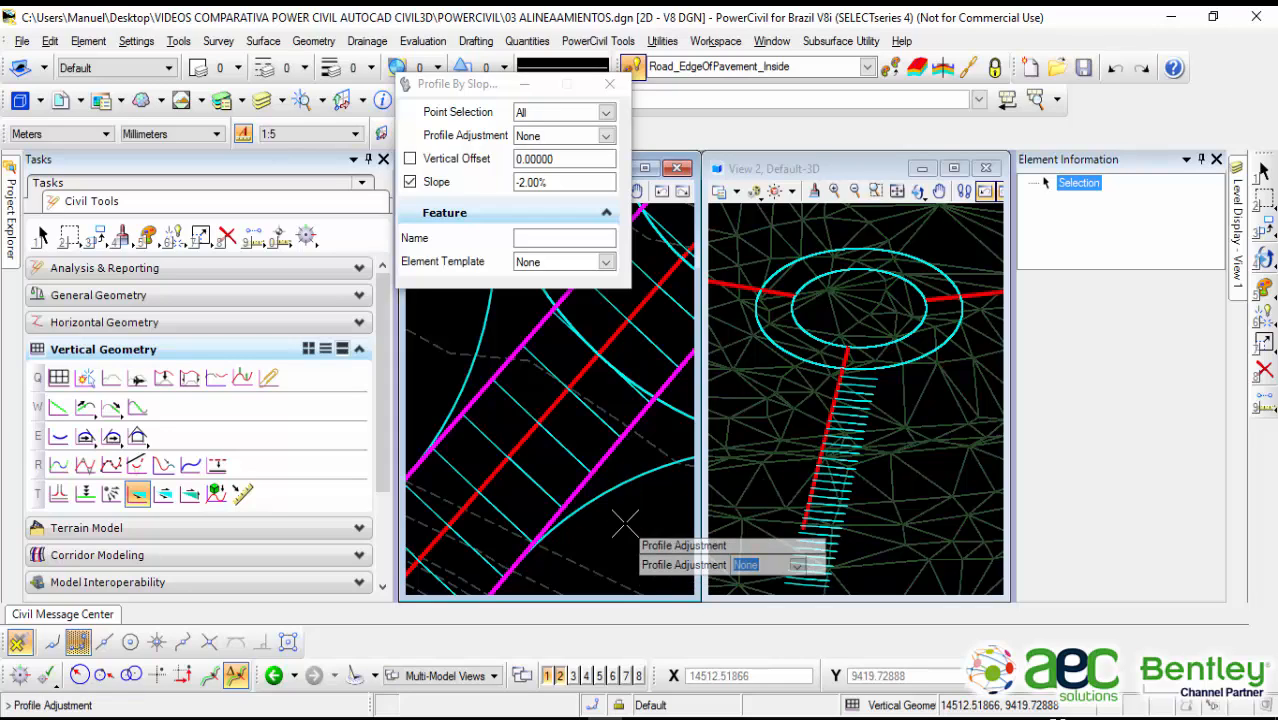
left_click(625, 523)
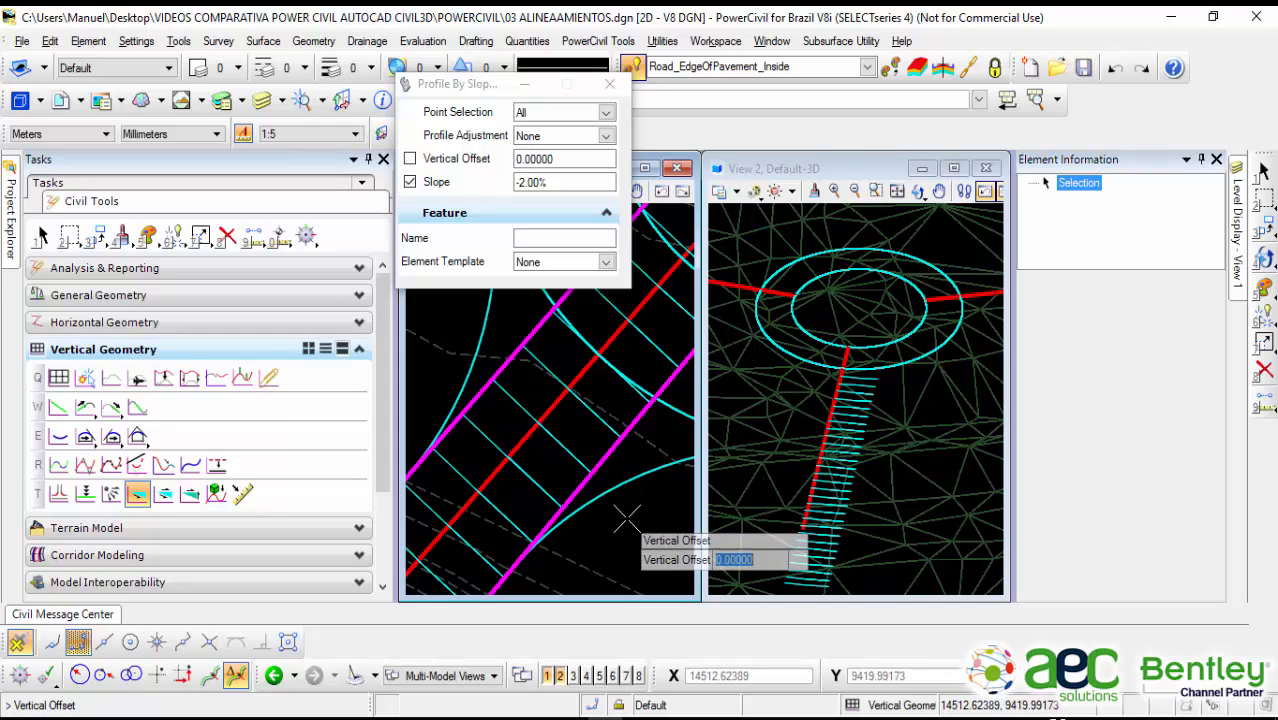
left_click(628, 517)
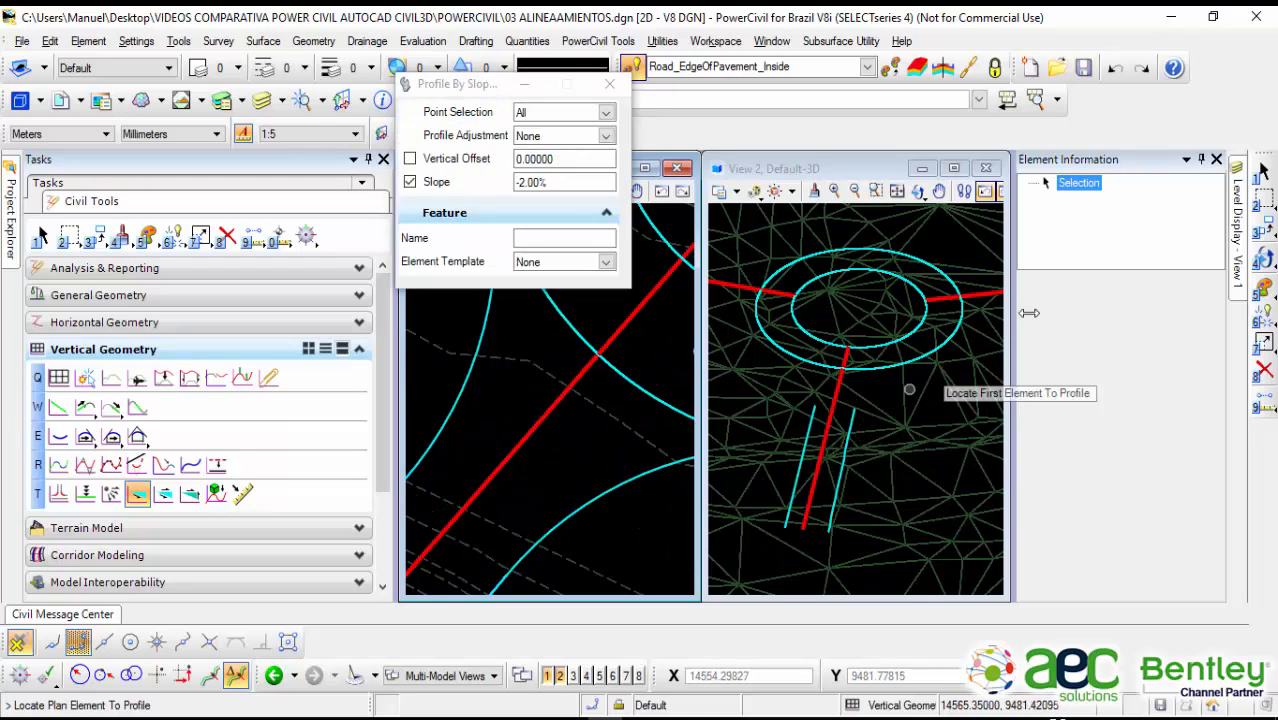
left_click(1265, 172)
left_click(1263, 170)
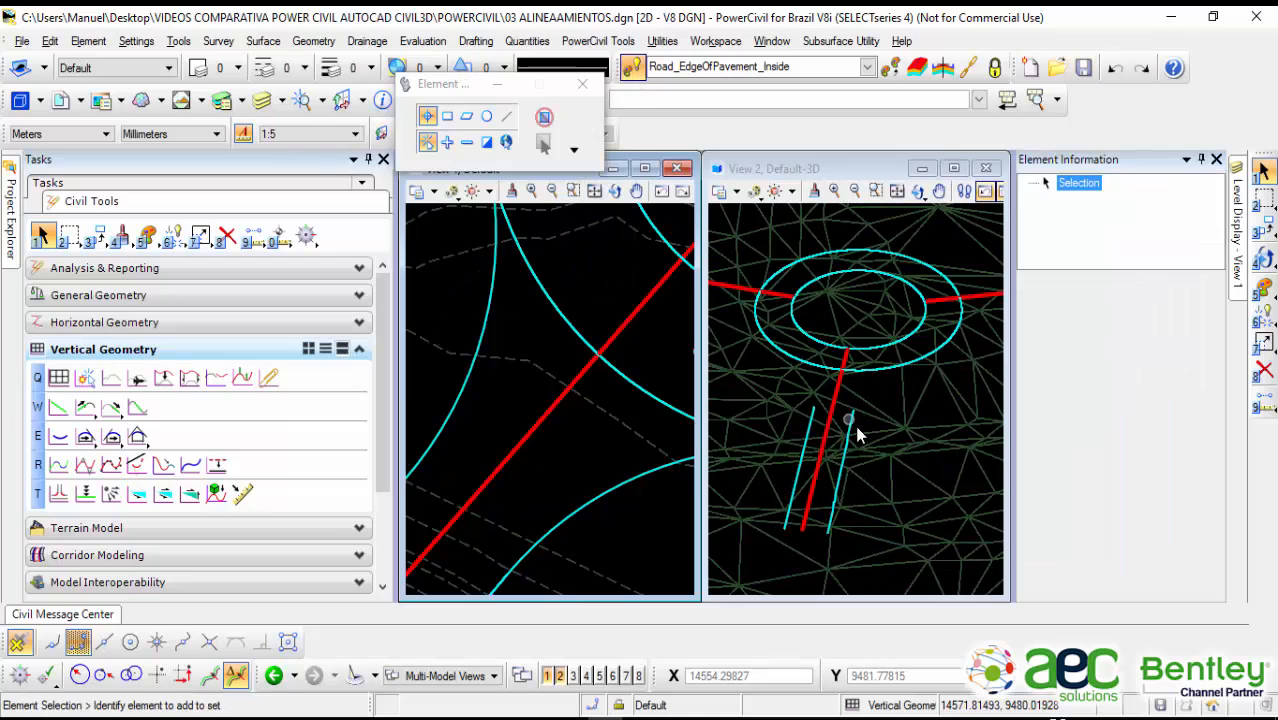
Step: Examine the inner ends of the southwest road's edges in the 3D view and locate the matching fillet in plan
scroll(858, 432, "up", 2)
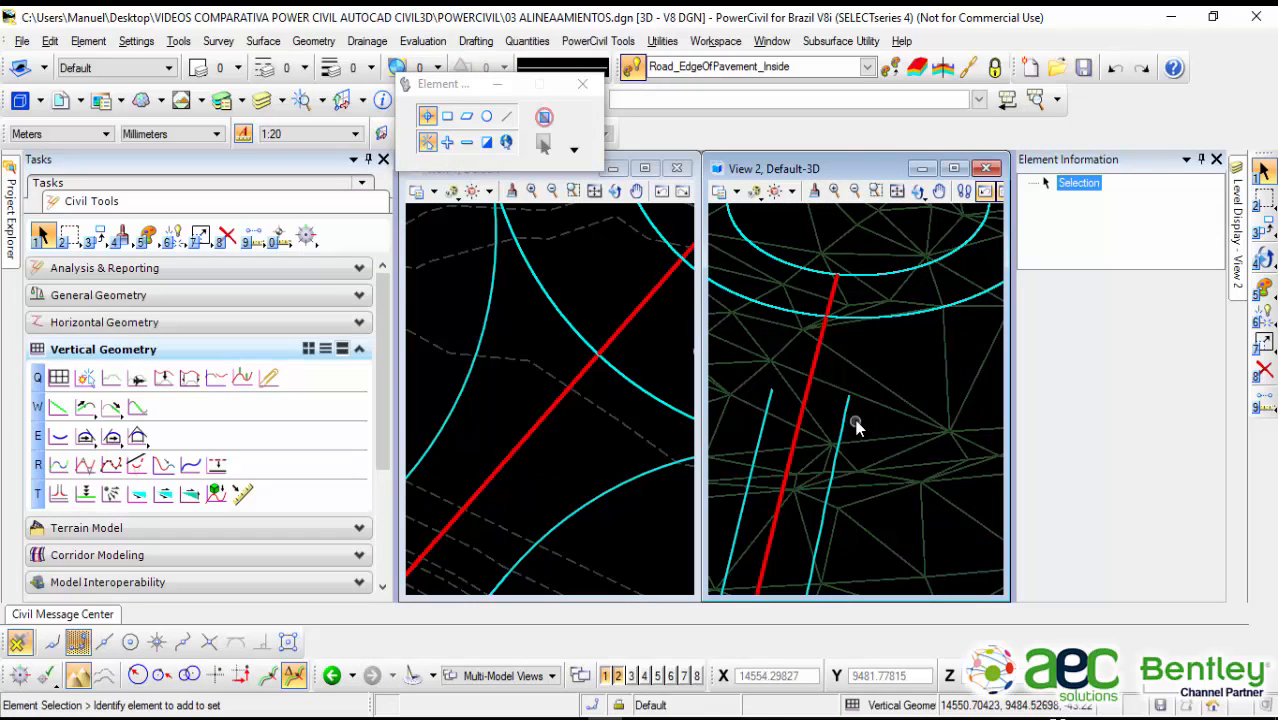
left_click(844, 413)
left_click(882, 342)
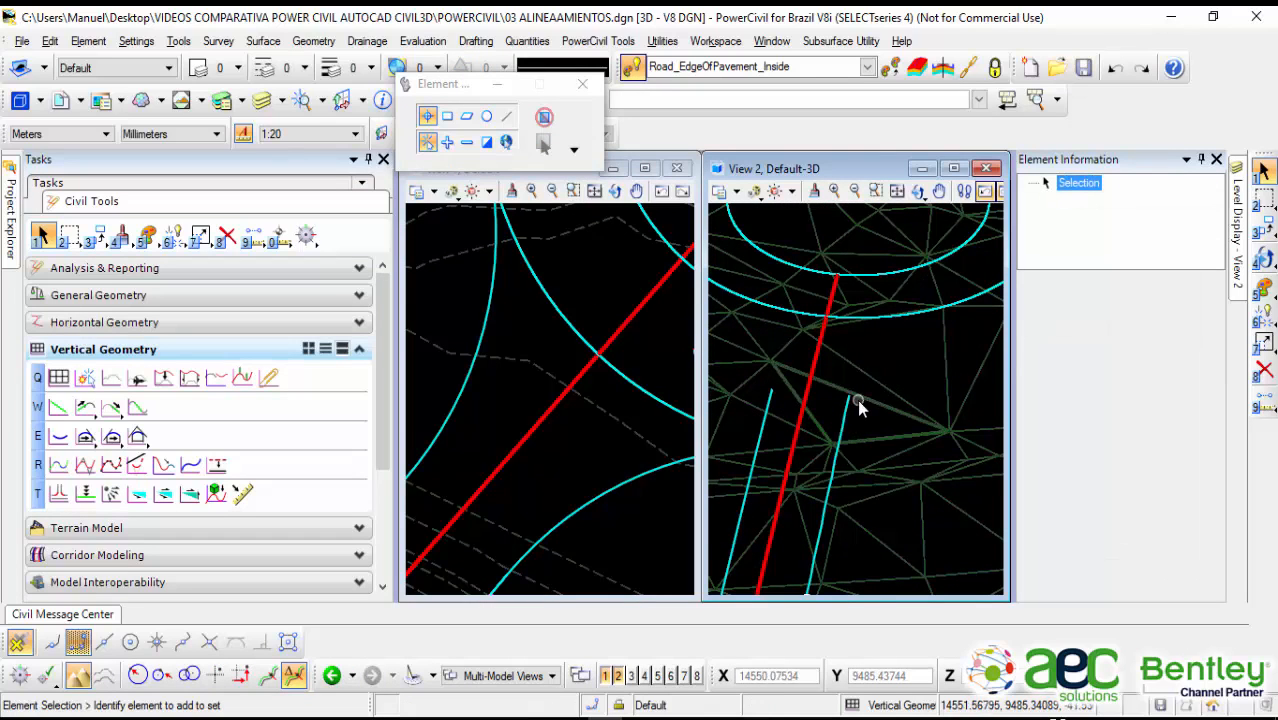
scroll(857, 399, "down", 2)
middle_click_drag(625, 513, 647, 414)
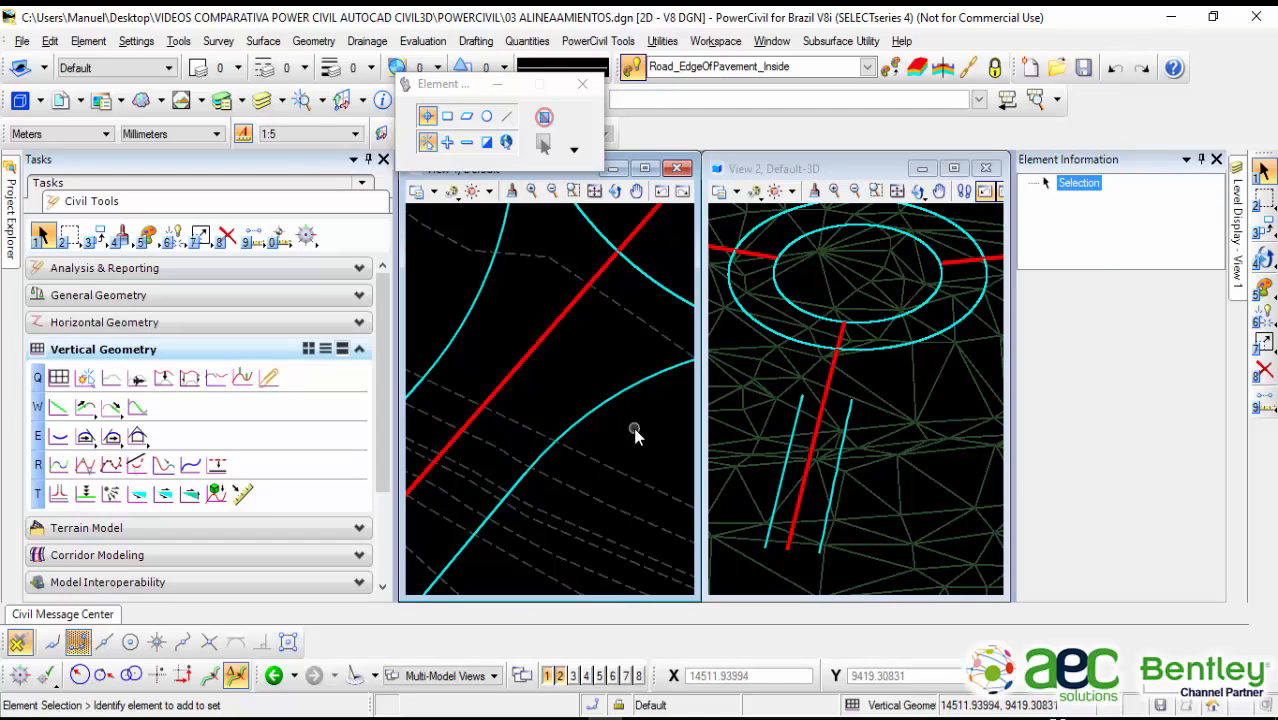
middle_click_drag(633, 427, 559, 432)
scroll(559, 432, "down", 3)
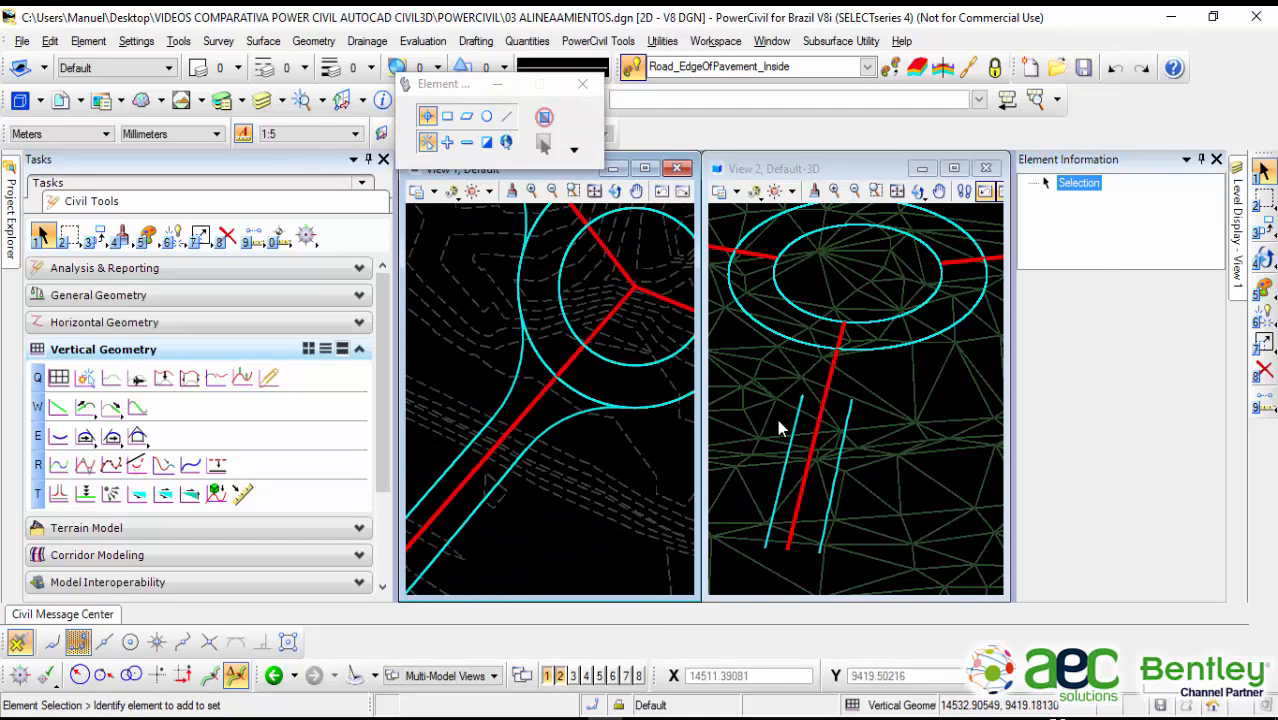
Step: Set the radius of the fillet between the southwest road's southeast edge and the roundabout to 30 m
left_click(564, 428)
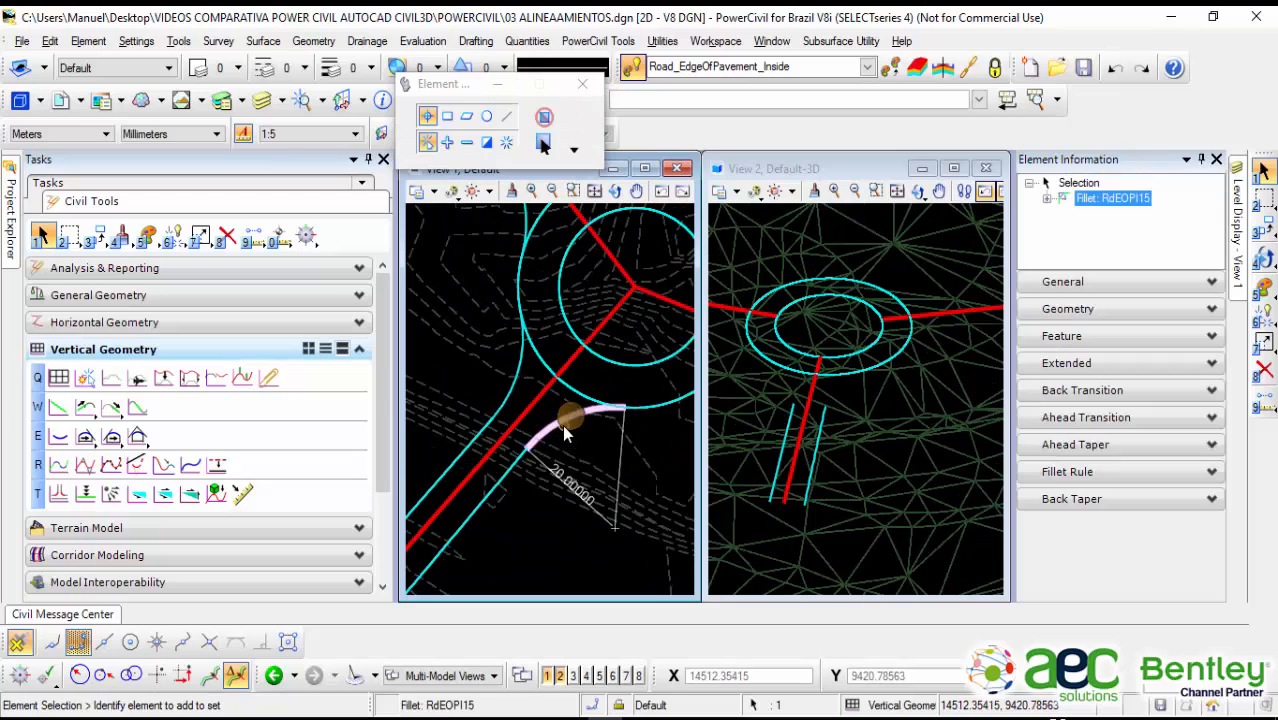
left_click(569, 485)
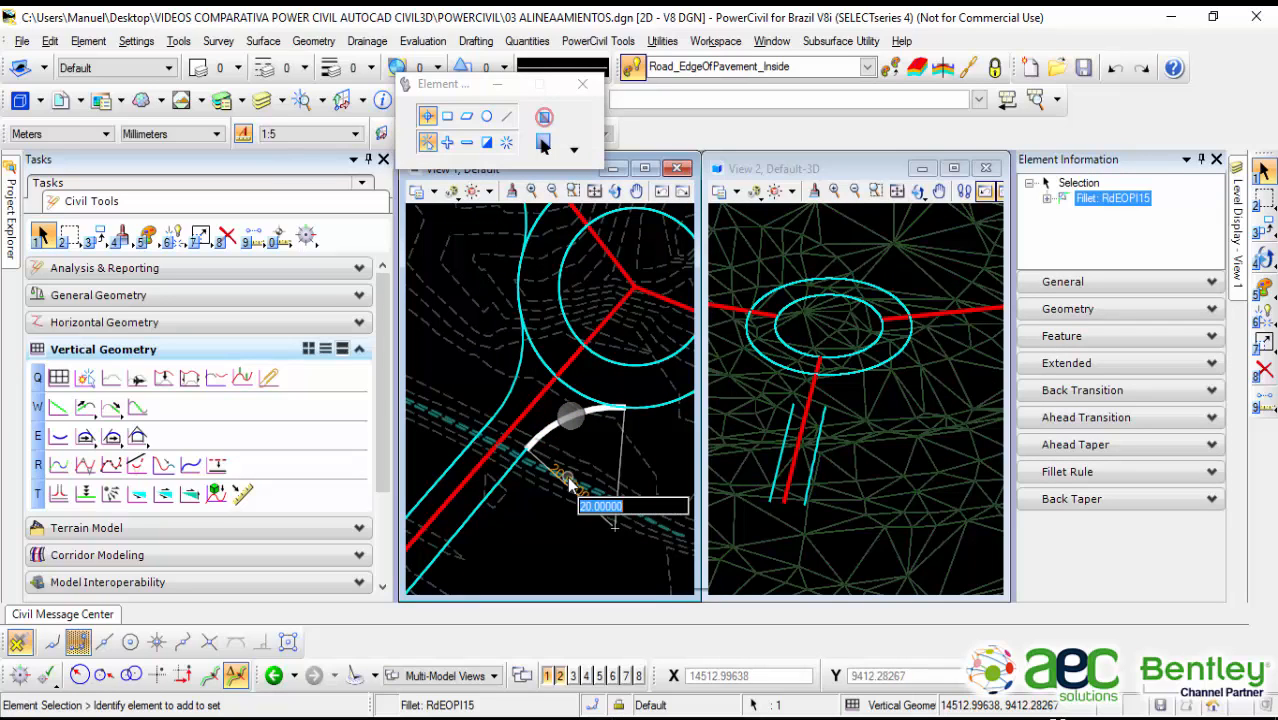
type("30")
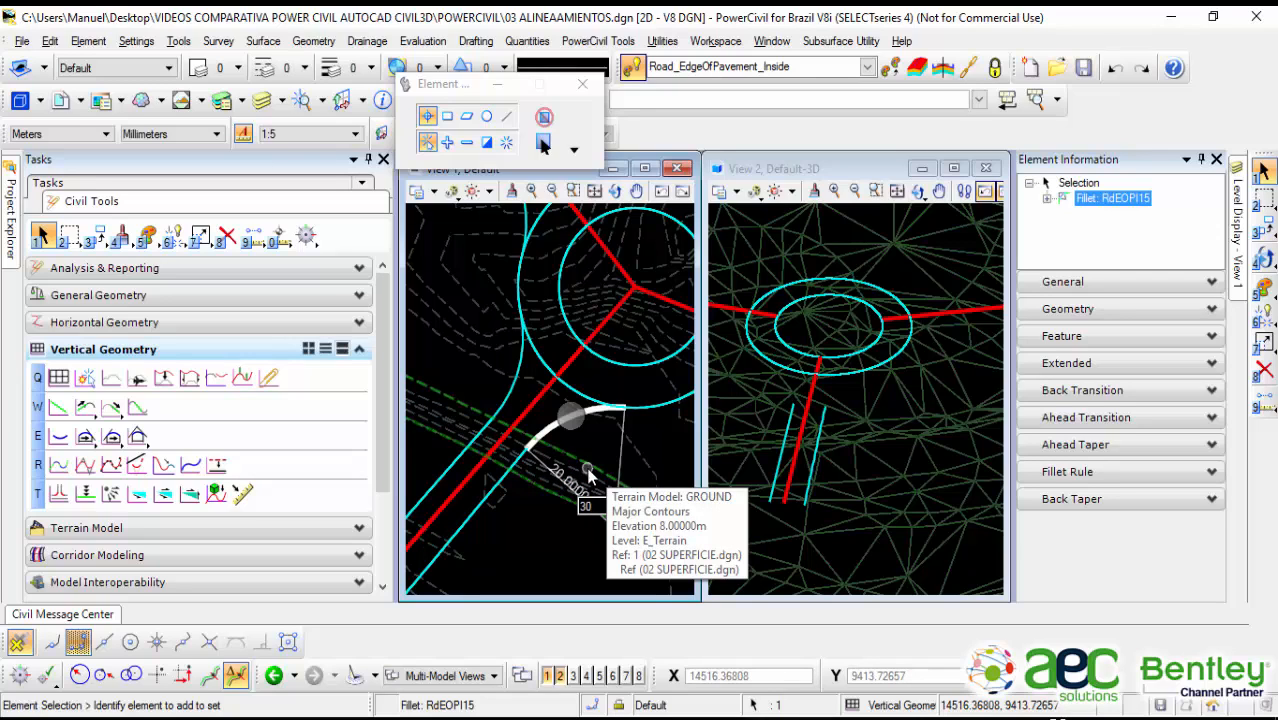
key("Return")
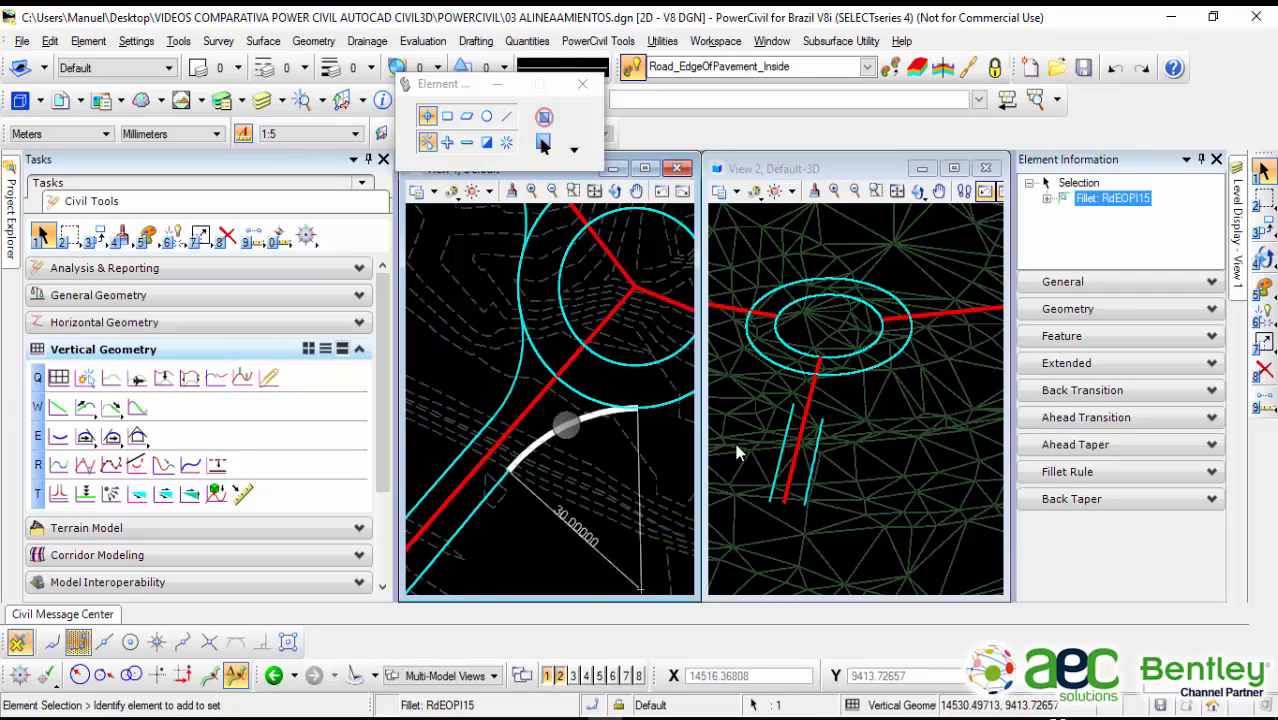
left_click(532, 557)
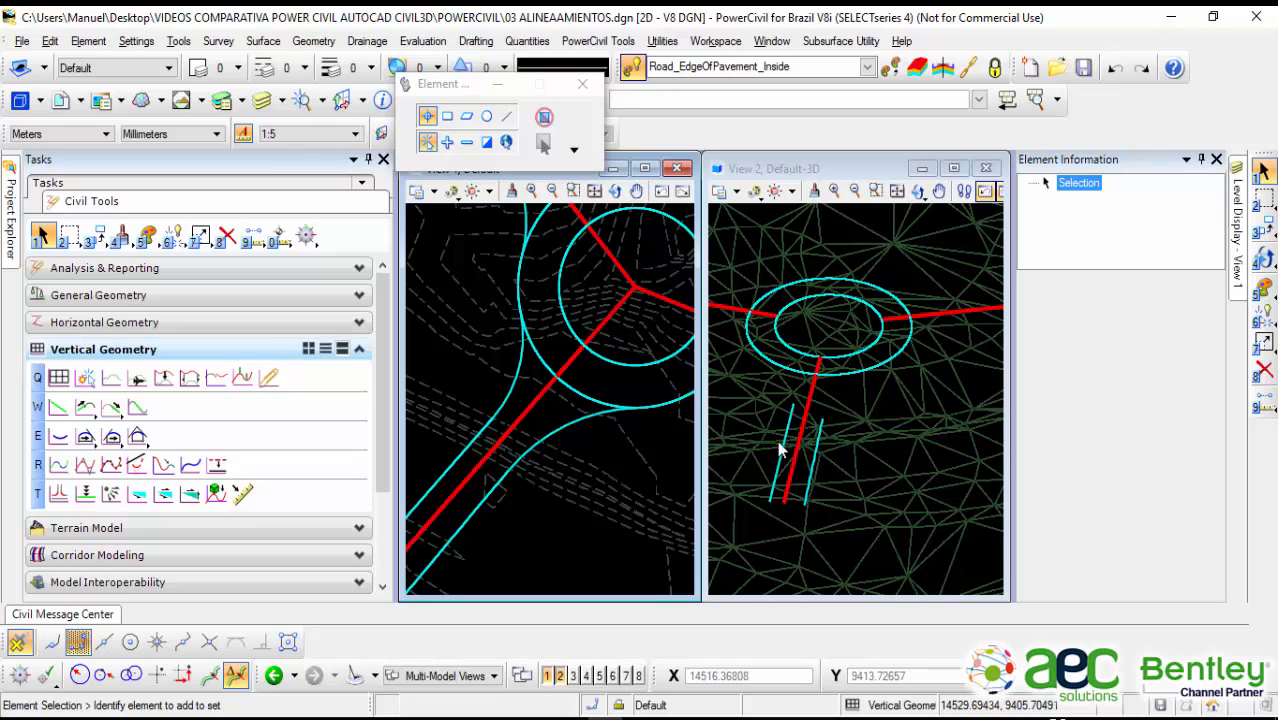
Step: Open the profile model of the southwest road's southeast pavement edge in View 8
middle_click_drag(499, 537, 520, 485)
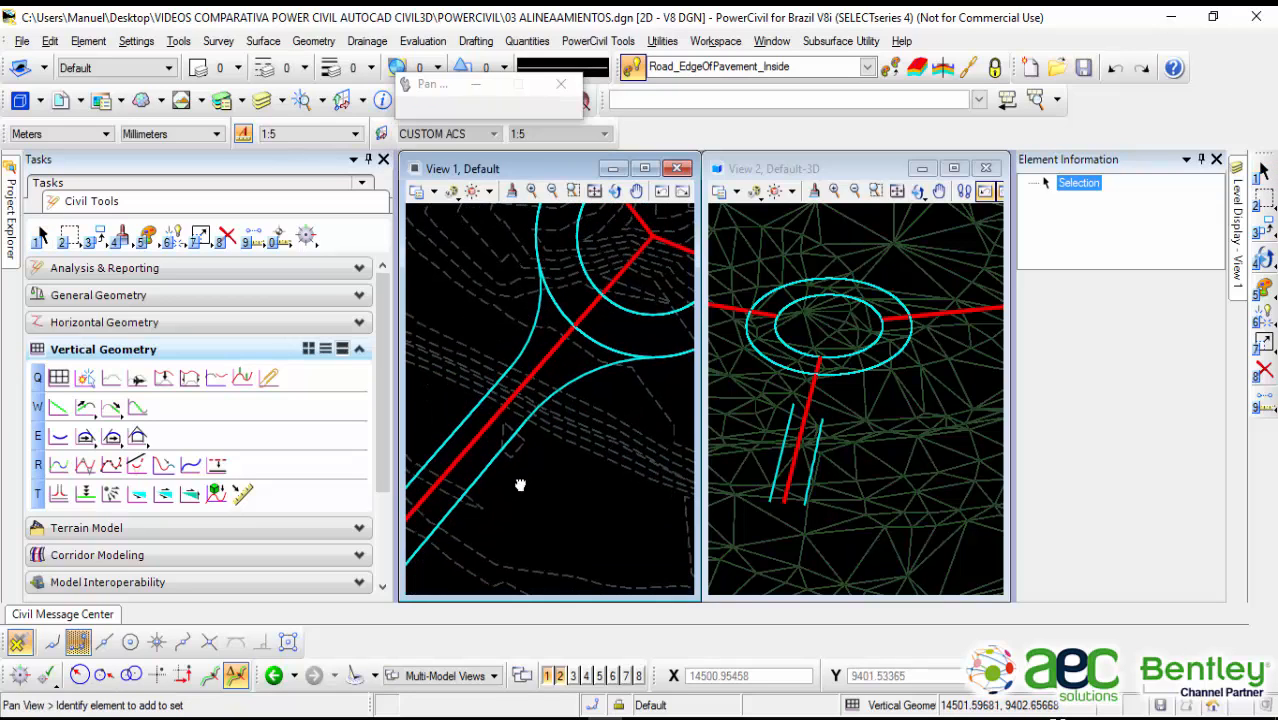
right_click(505, 474)
left_click(489, 469)
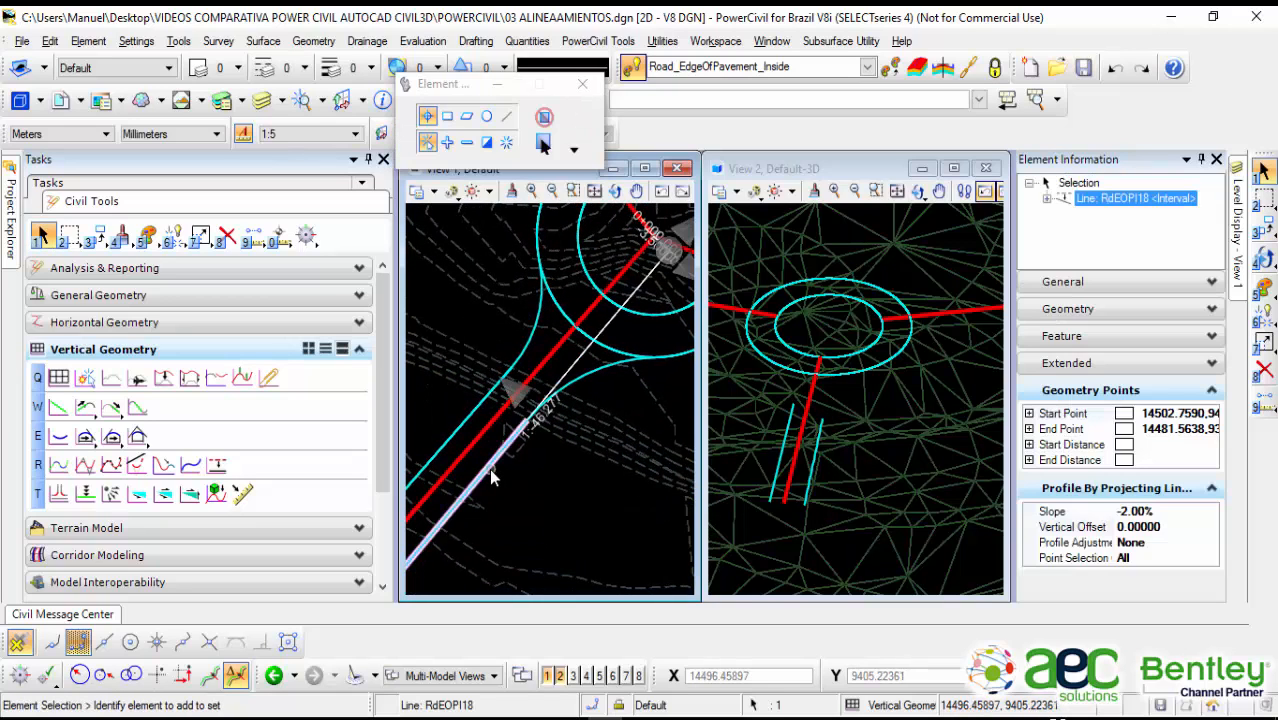
mouse_move(490, 469)
left_click(541, 463)
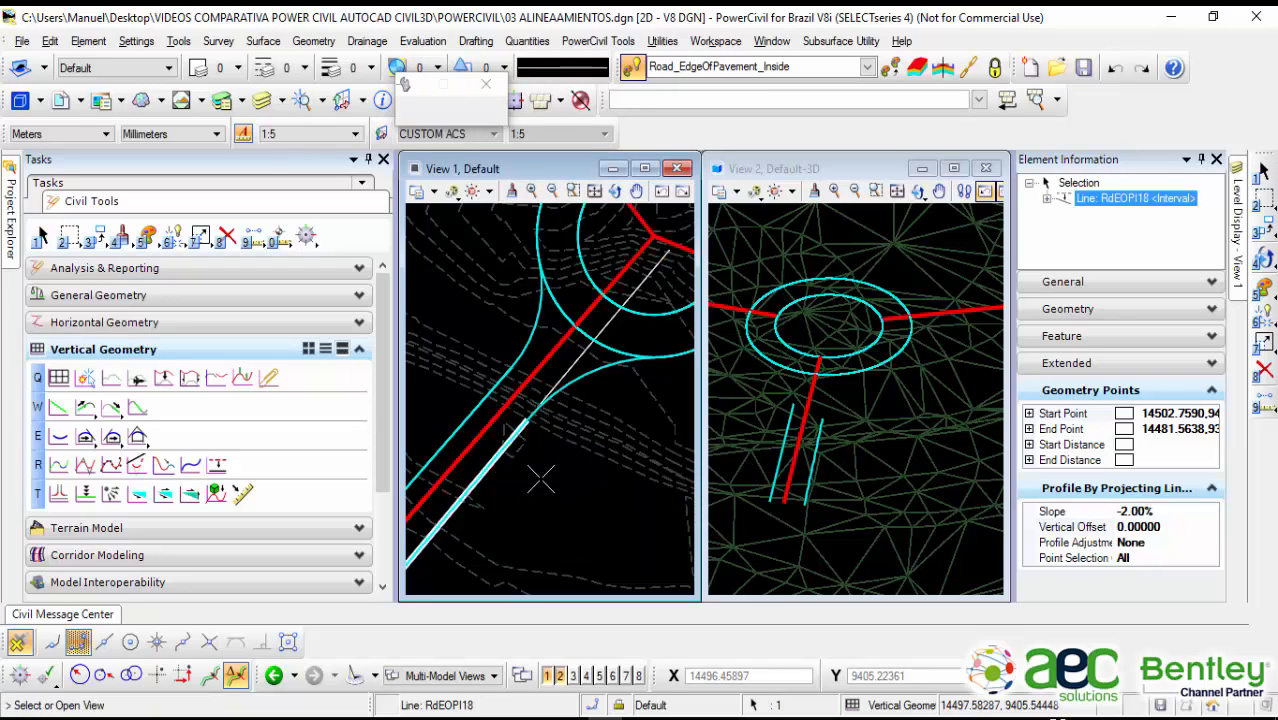
left_click(638, 676)
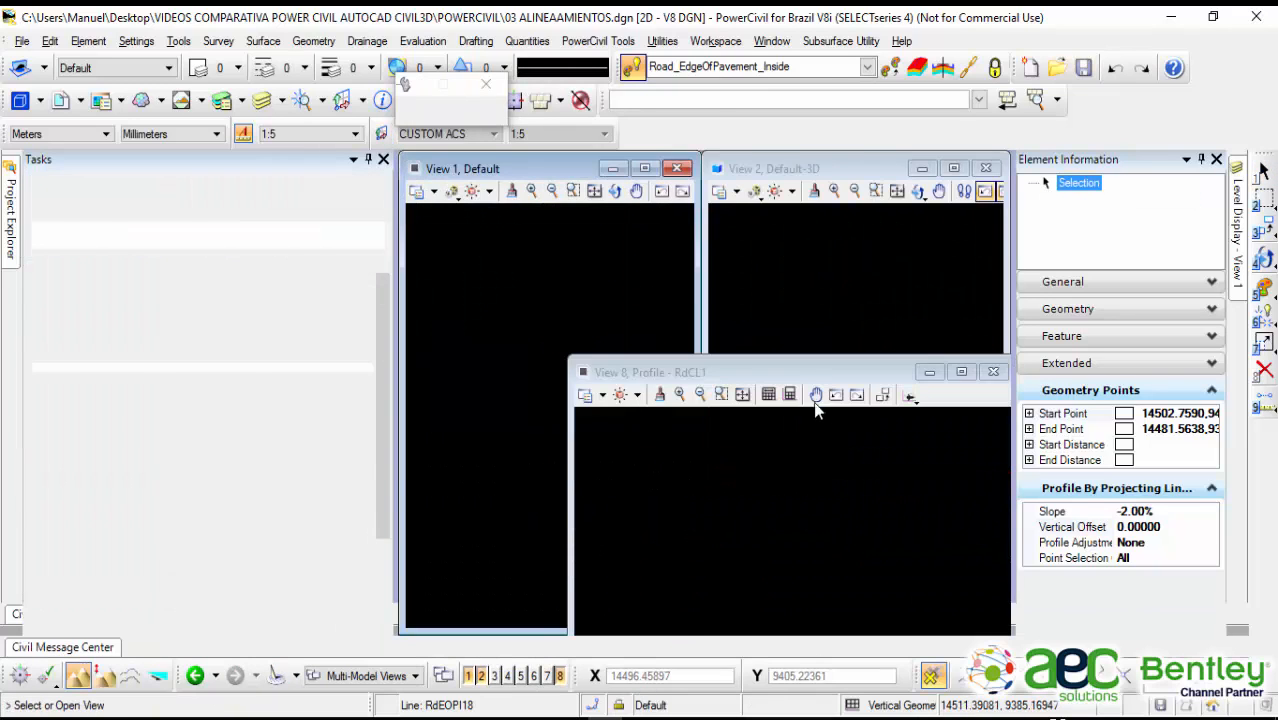
left_click(787, 529)
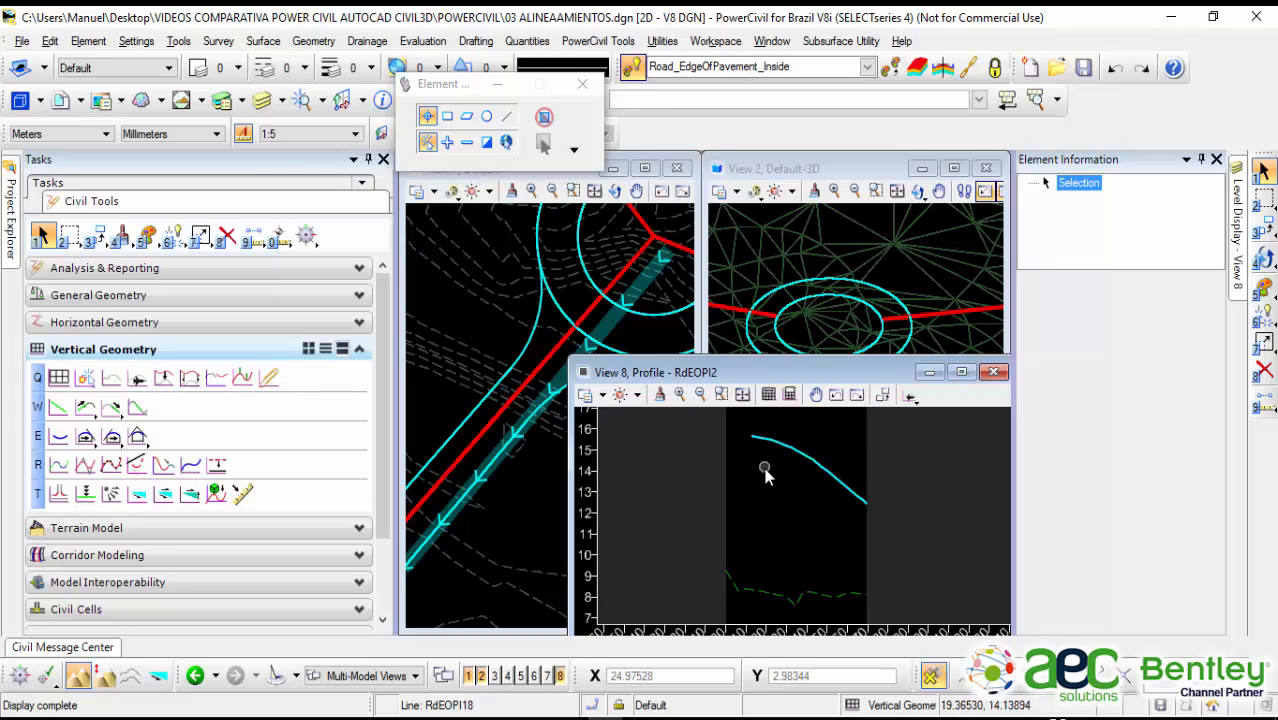
Step: Inspect the edge's projected-slope profile and its properties, and close View 8
middle_click_drag(768, 466, 756, 487)
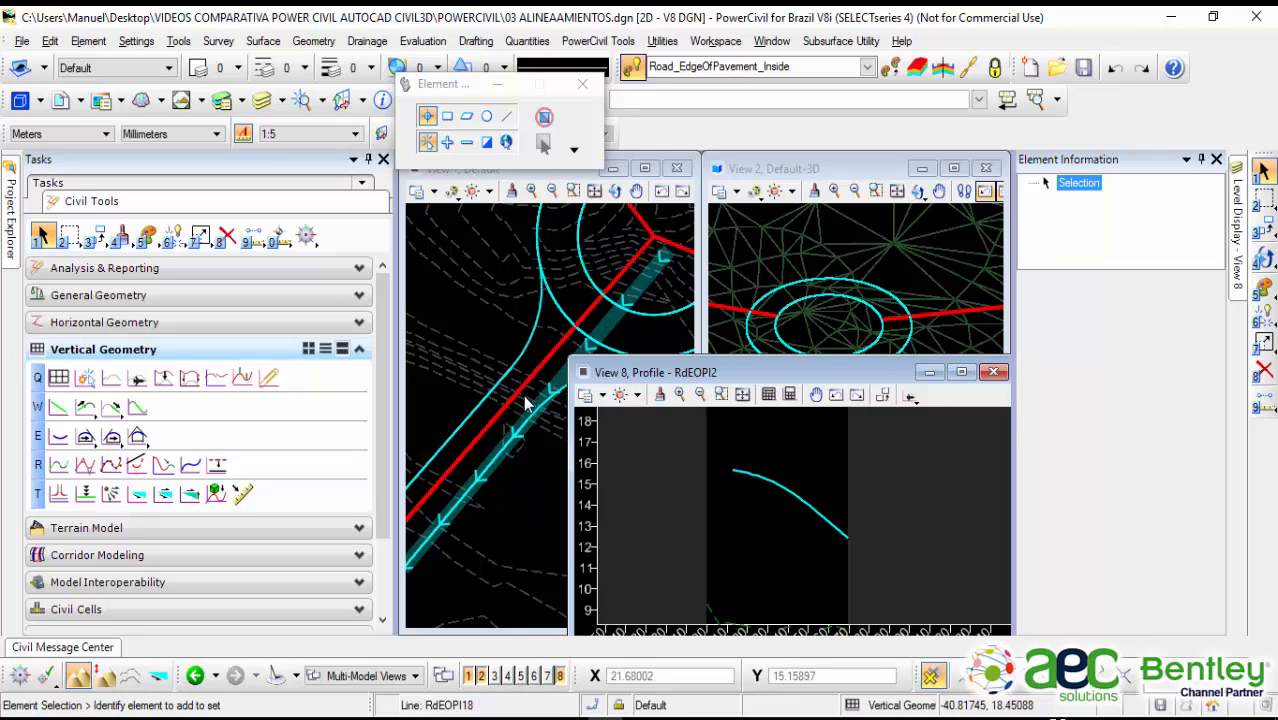
left_click(762, 486)
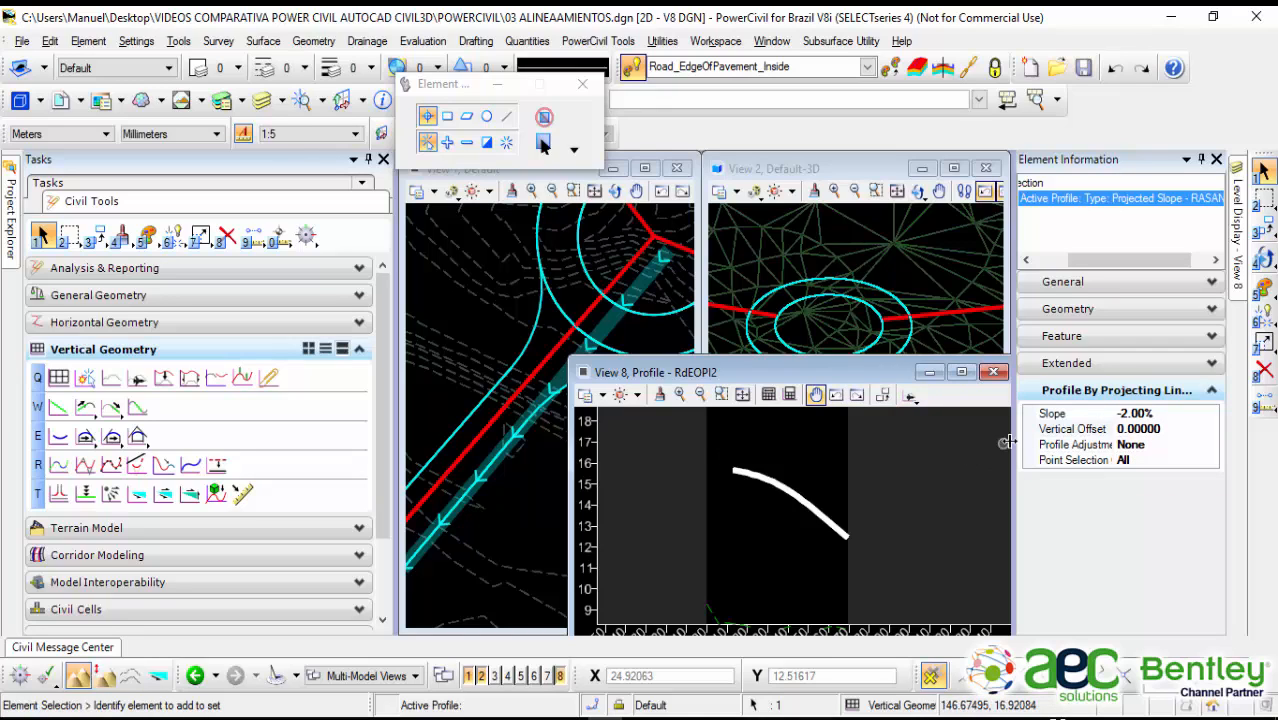
mouse_move(735, 468)
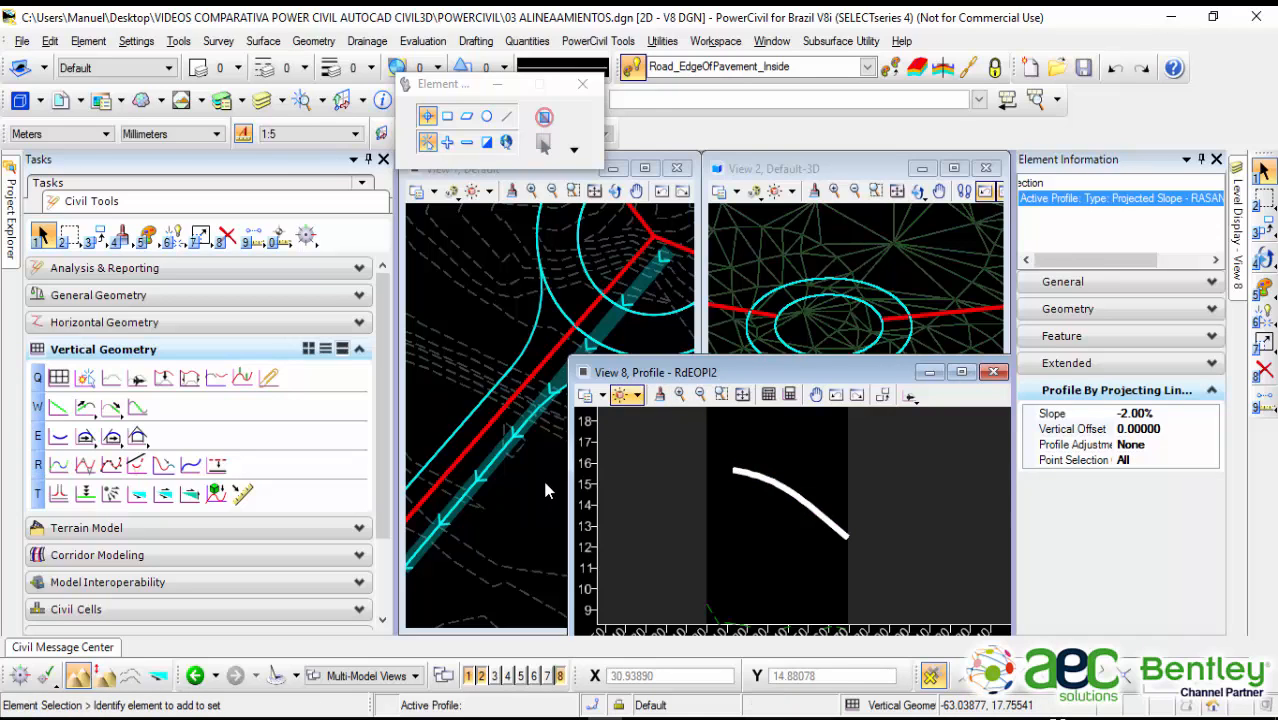
left_click(528, 452)
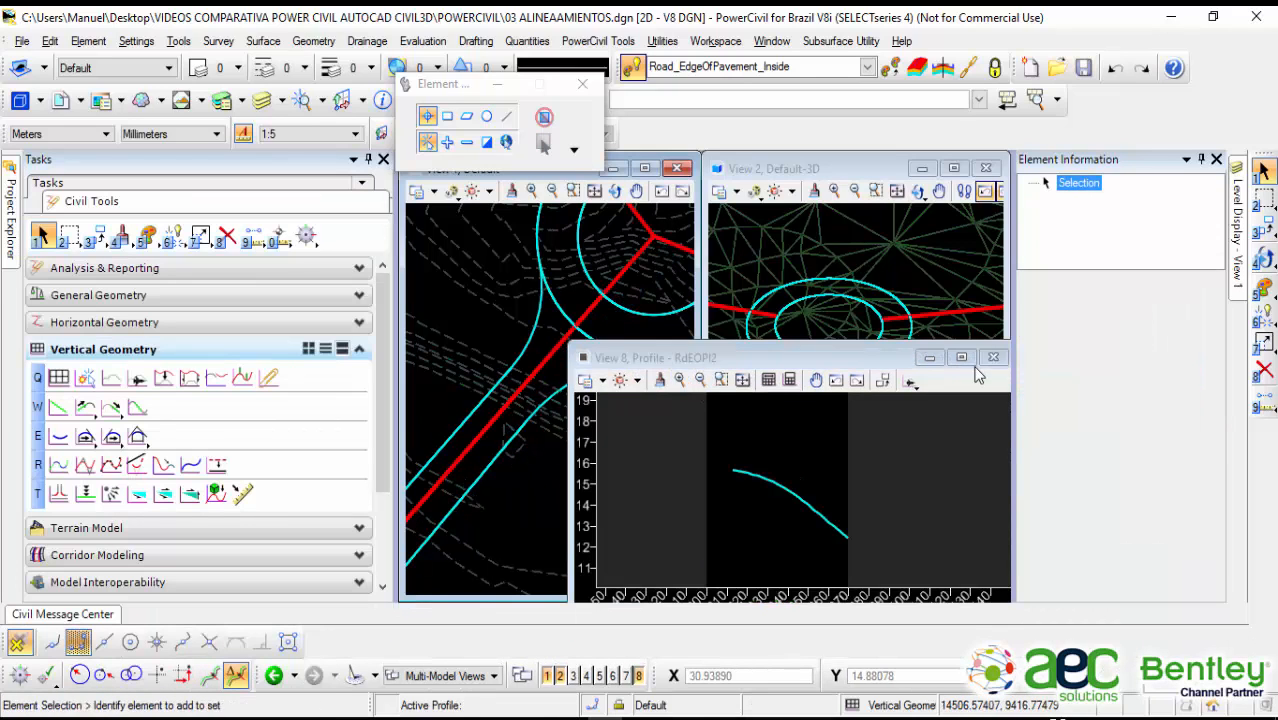
left_click(990, 357)
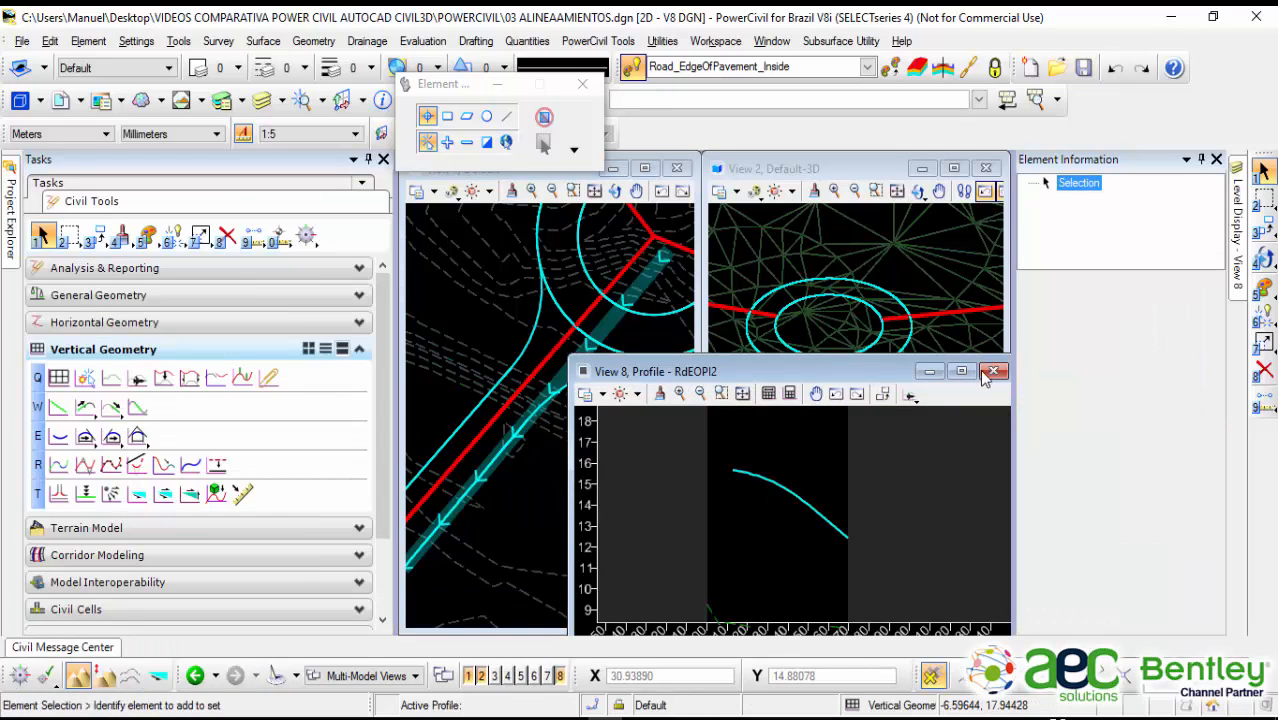
left_click(995, 372)
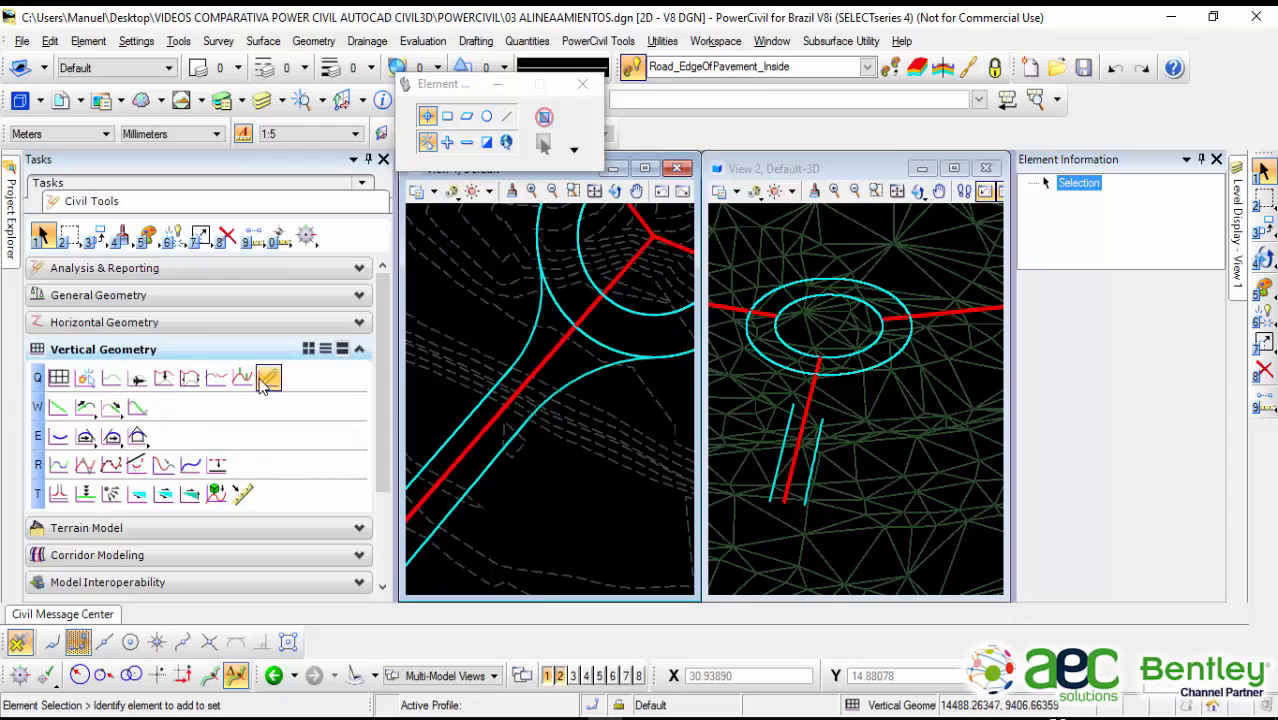
Step: Project the northwest road's two pavement edge profiles from its centerline at a -2% slope, with no profile adjustment and zero vertical offset
left_click(139, 501)
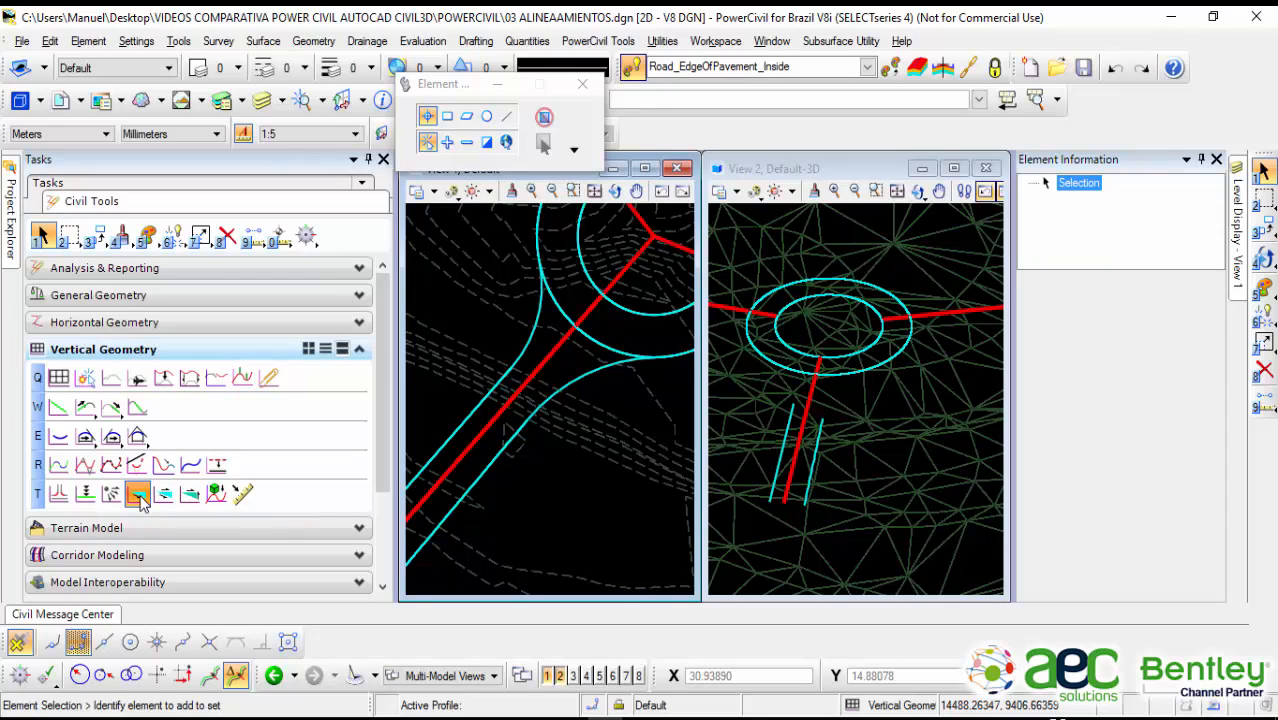
middle_click_drag(619, 398, 619, 580)
middle_click_drag(515, 310, 544, 525)
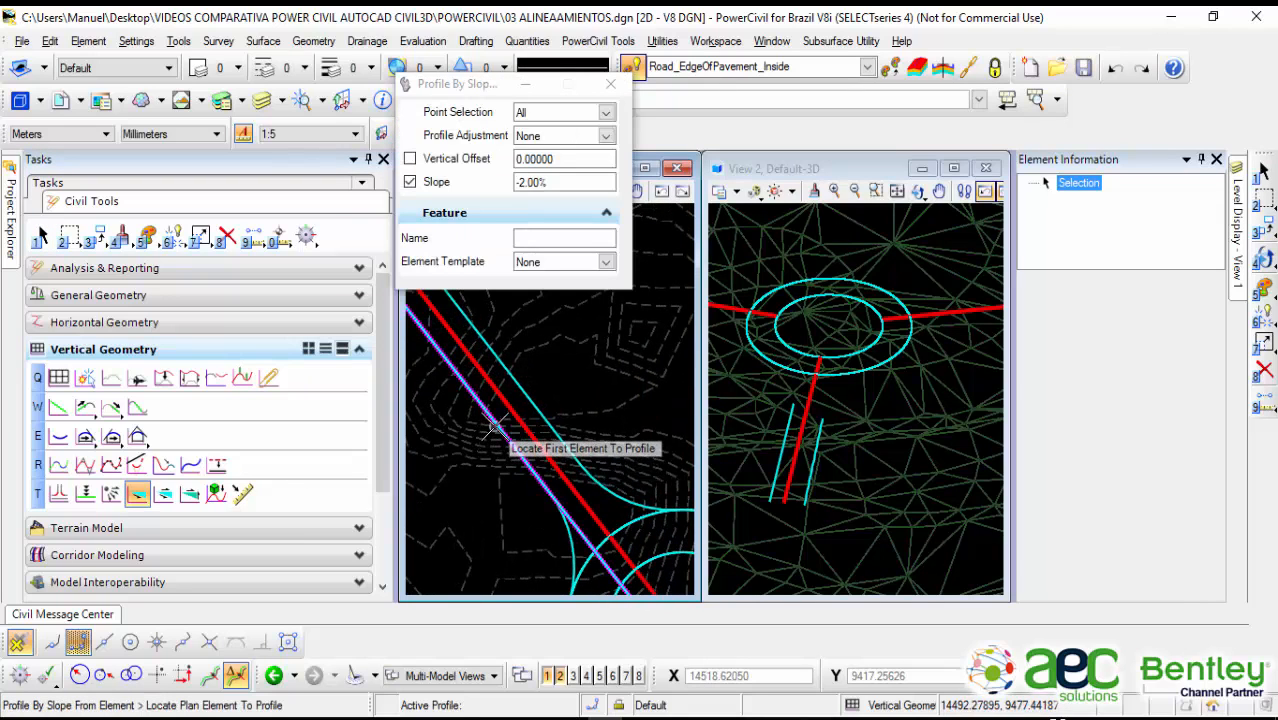
left_click(502, 418)
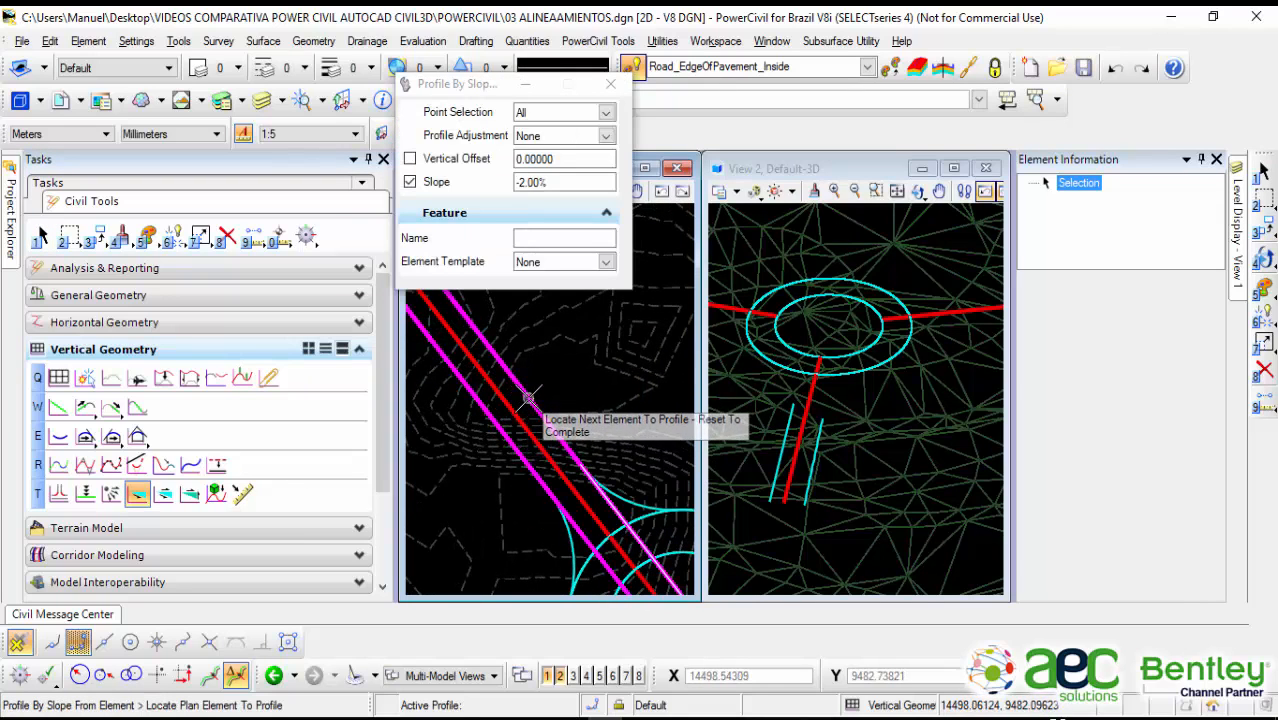
right_click(516, 408)
left_click(515, 410)
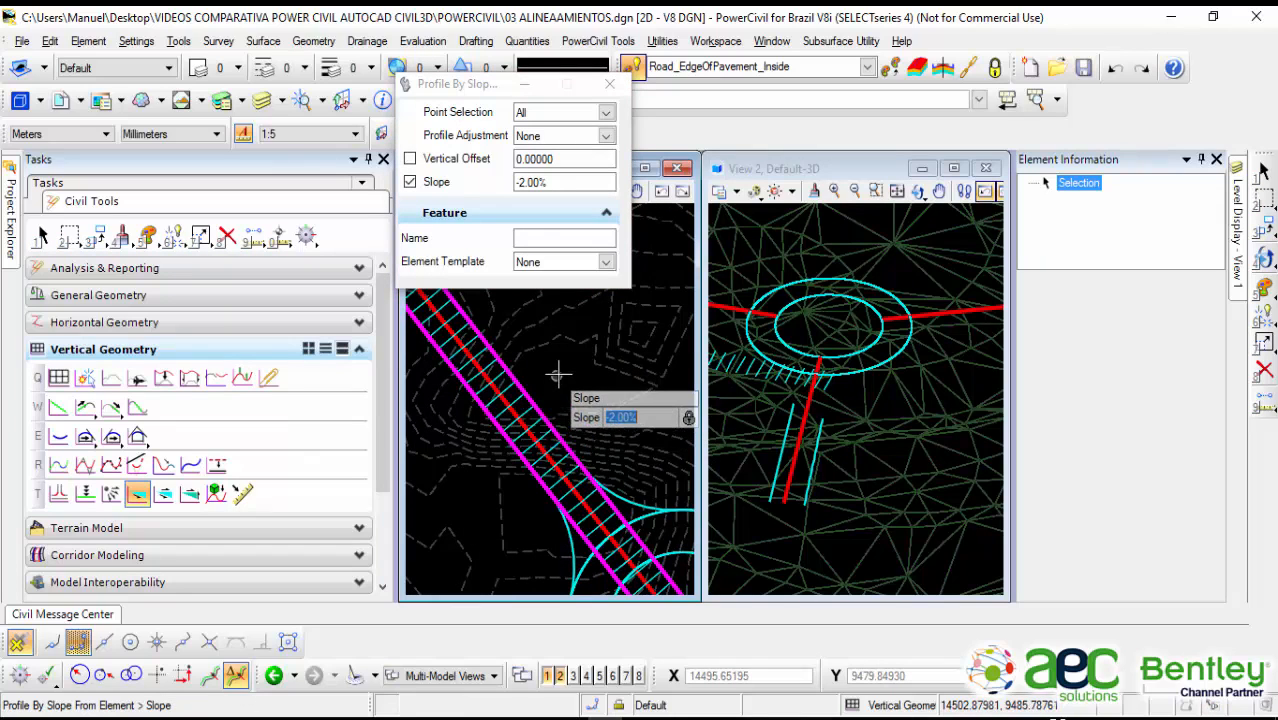
left_click(559, 373)
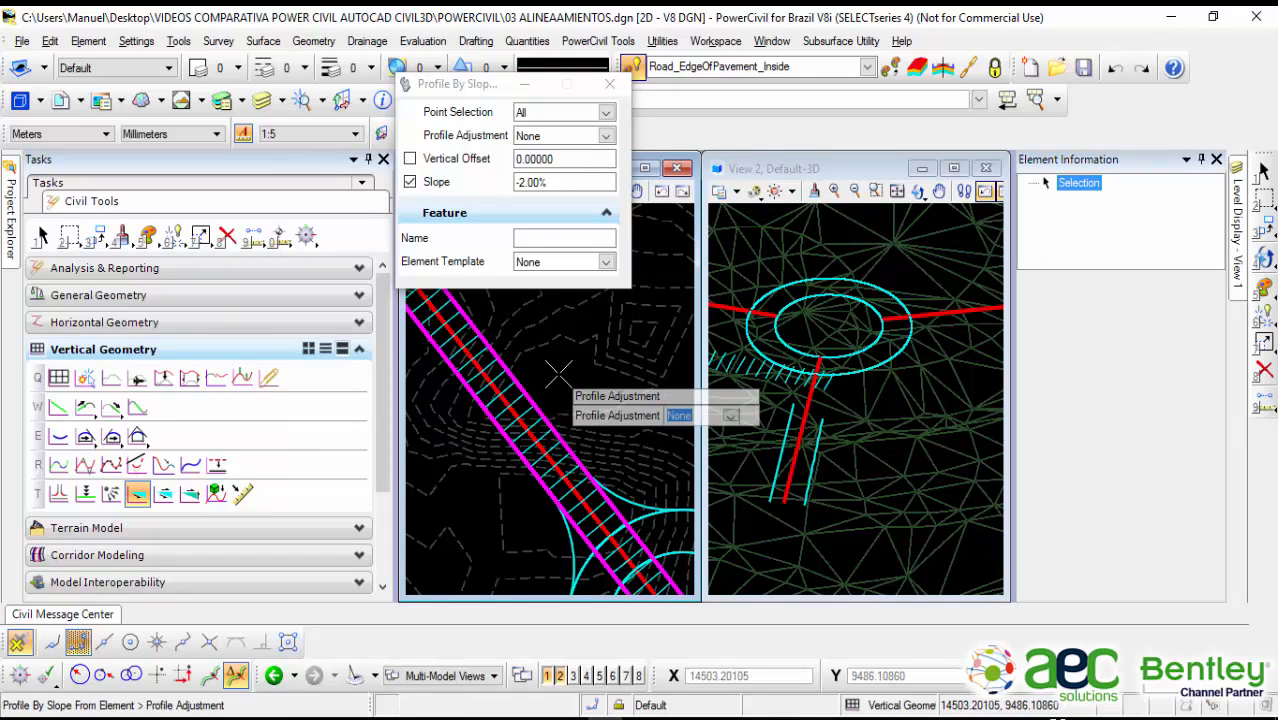
left_click(559, 373)
left_click(559, 373)
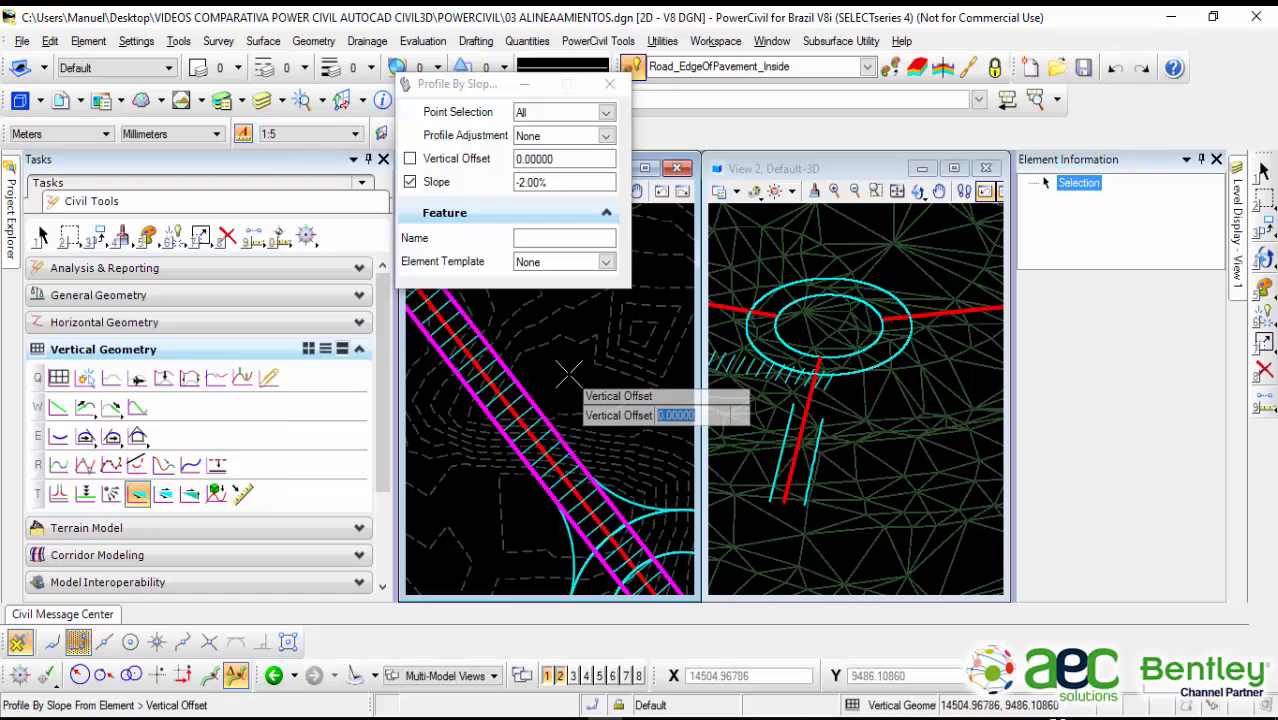
left_click(559, 373)
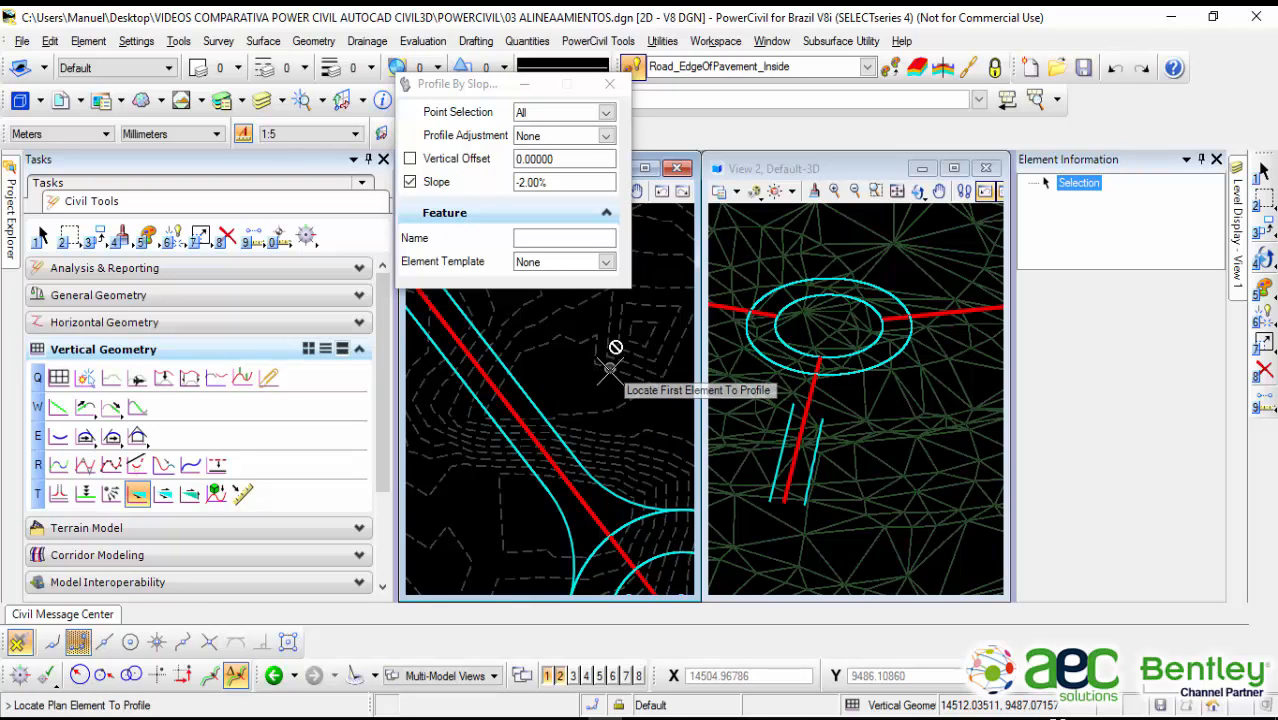
Step: Project the southeast road's two pavement edge profiles from its centerline at a -2% slope, with no profile adjustment and zero vertical offset
scroll(600, 375, "down", 2)
scroll(758, 322, "down", 3)
scroll(760, 326, "down", 2)
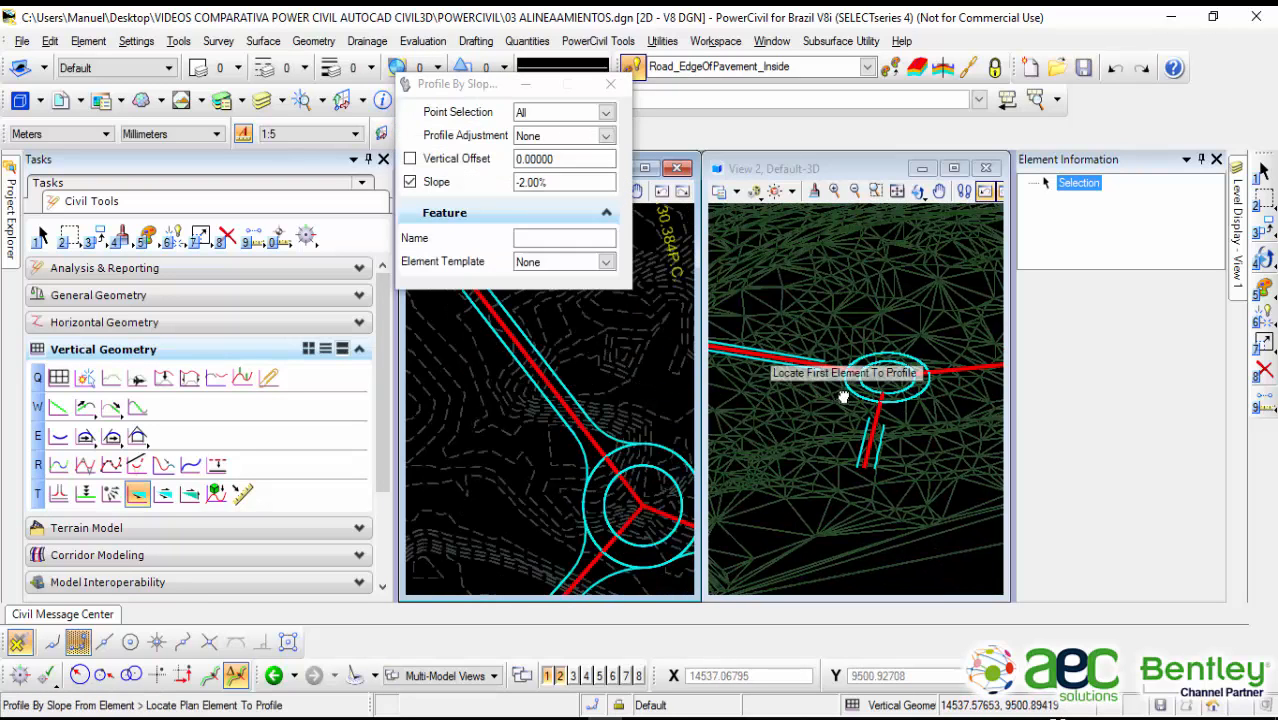
scroll(775, 350, "down", 1)
middle_click_drag(566, 363, 464, 326)
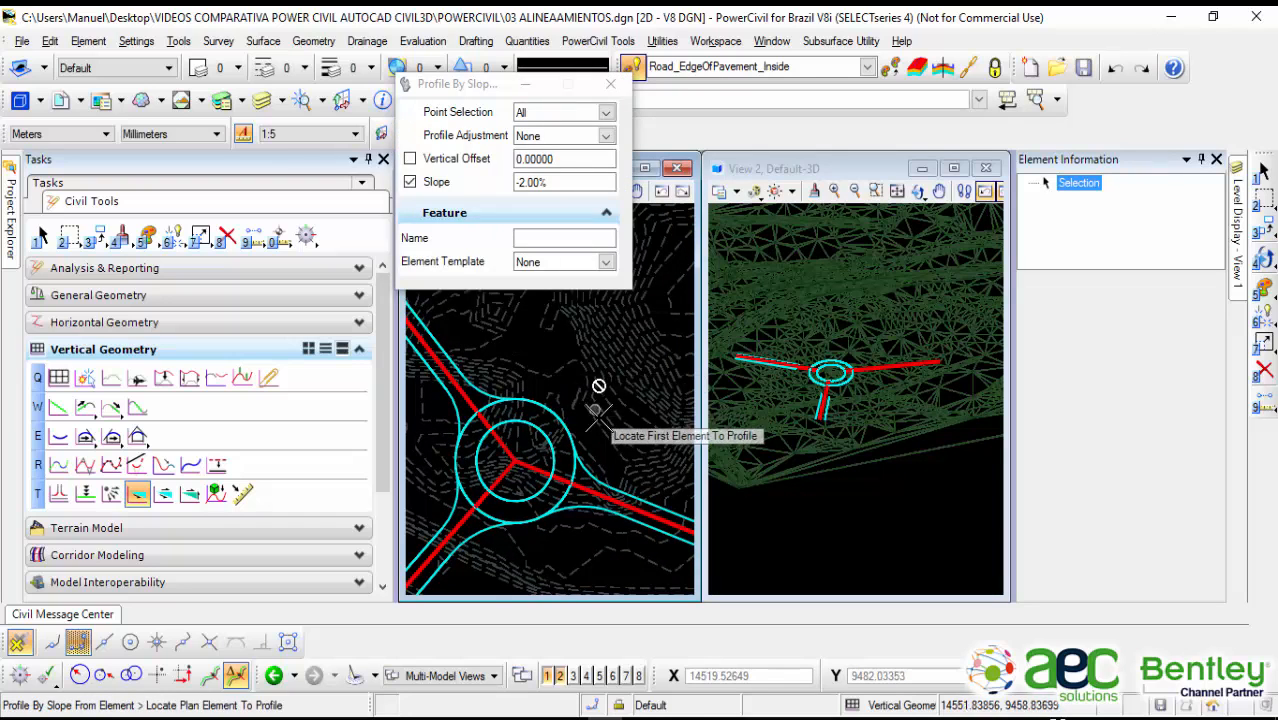
middle_click_drag(599, 388, 545, 332)
scroll(574, 471, "up", 2)
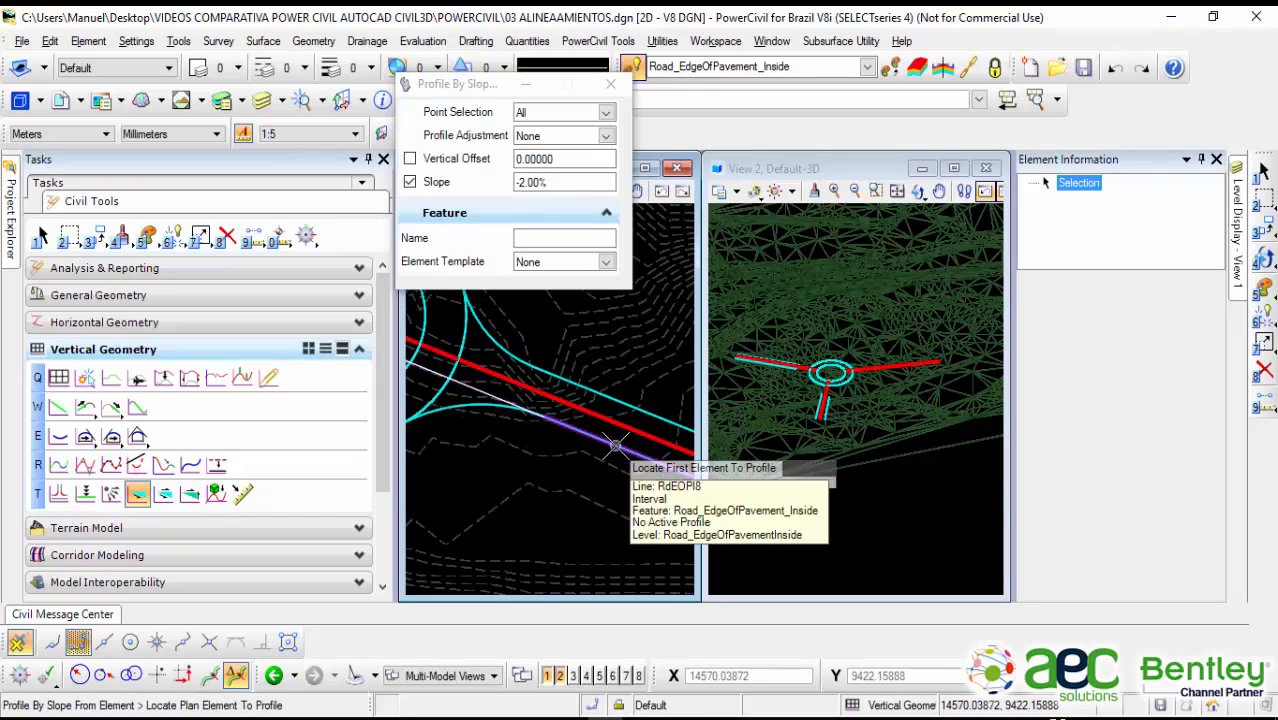
left_click(610, 448)
right_click(648, 415)
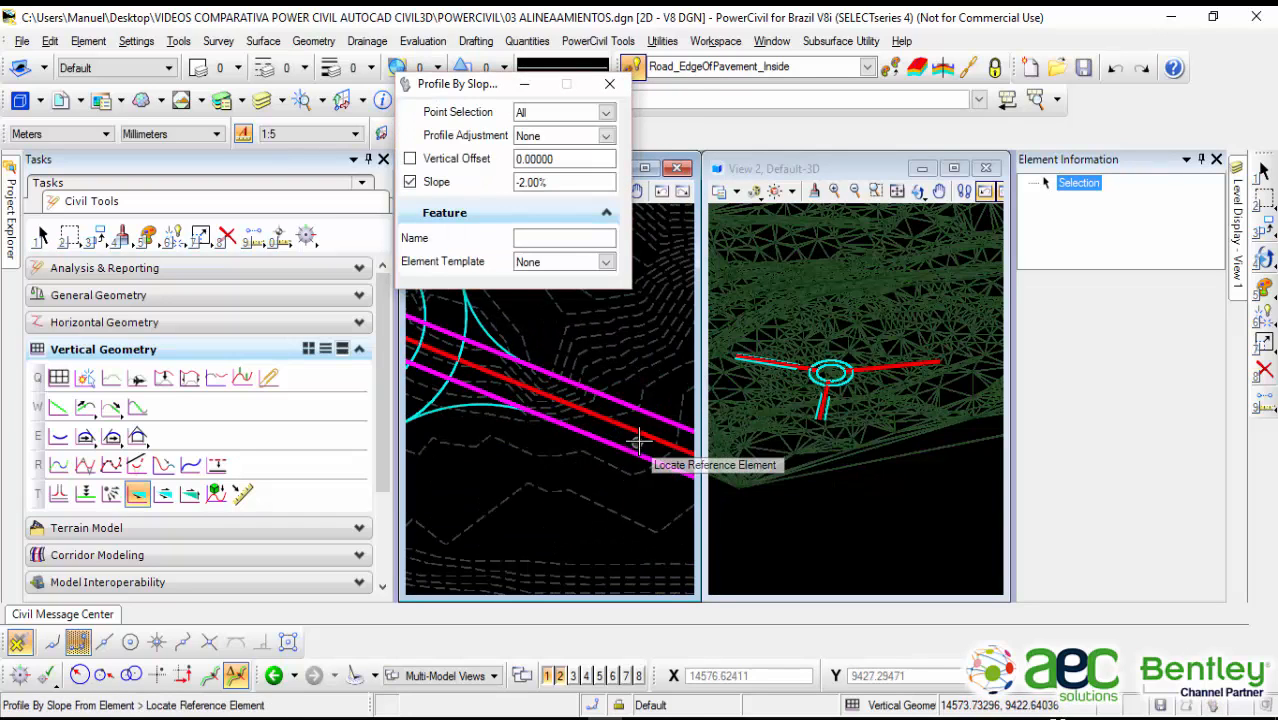
left_click(642, 449)
scroll(858, 378, "up", 2)
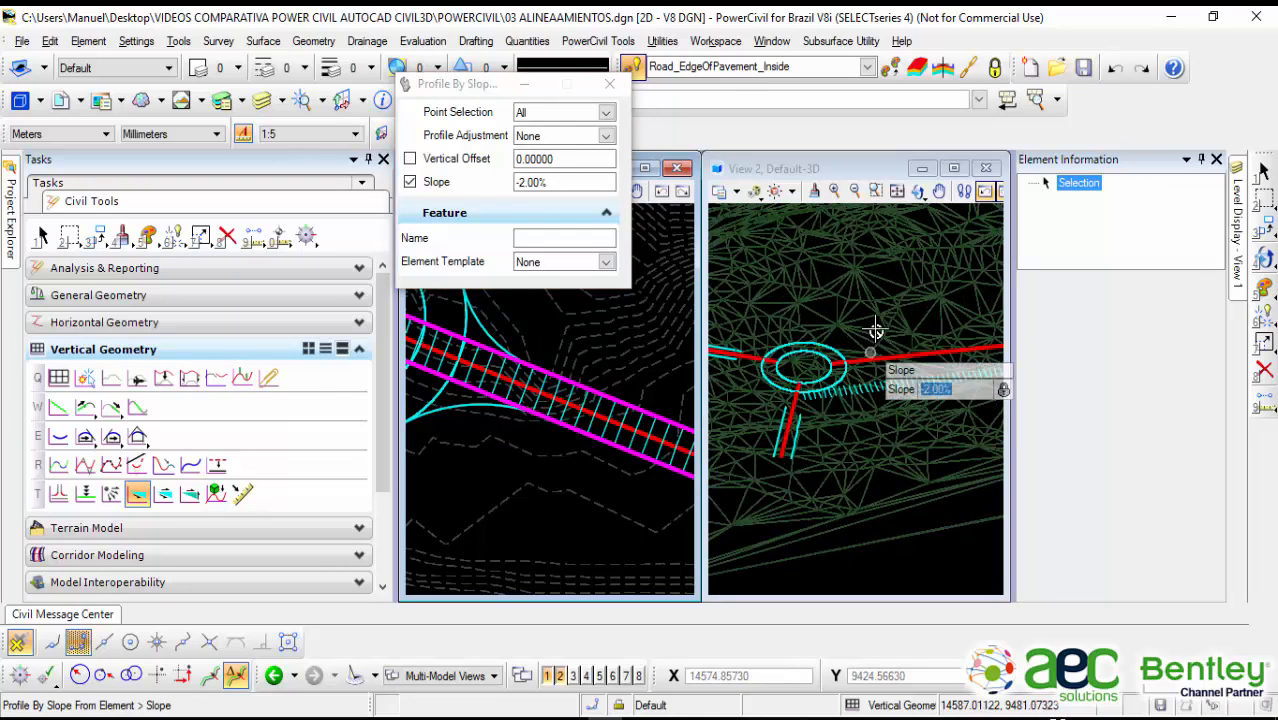
left_click(875, 323)
left_click(875, 323)
left_click(880, 302)
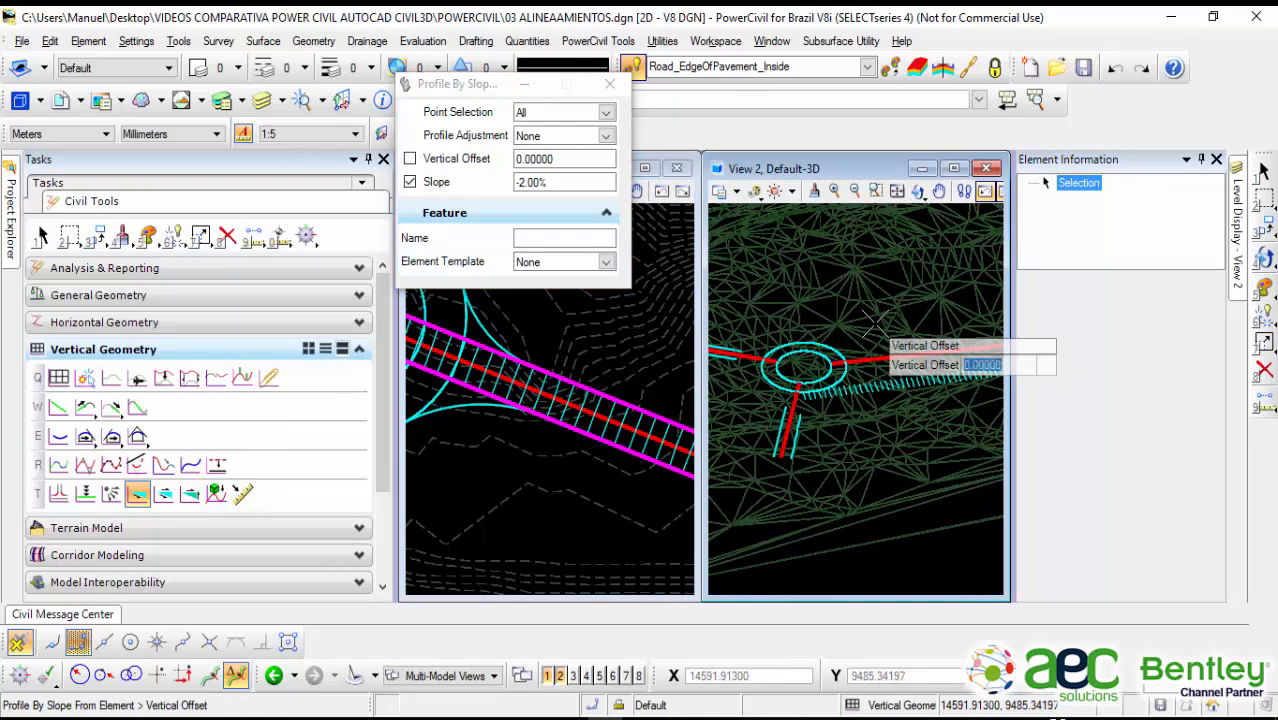
left_click(880, 302)
scroll(880, 368, "up", 2)
scroll(880, 369, "down", 4)
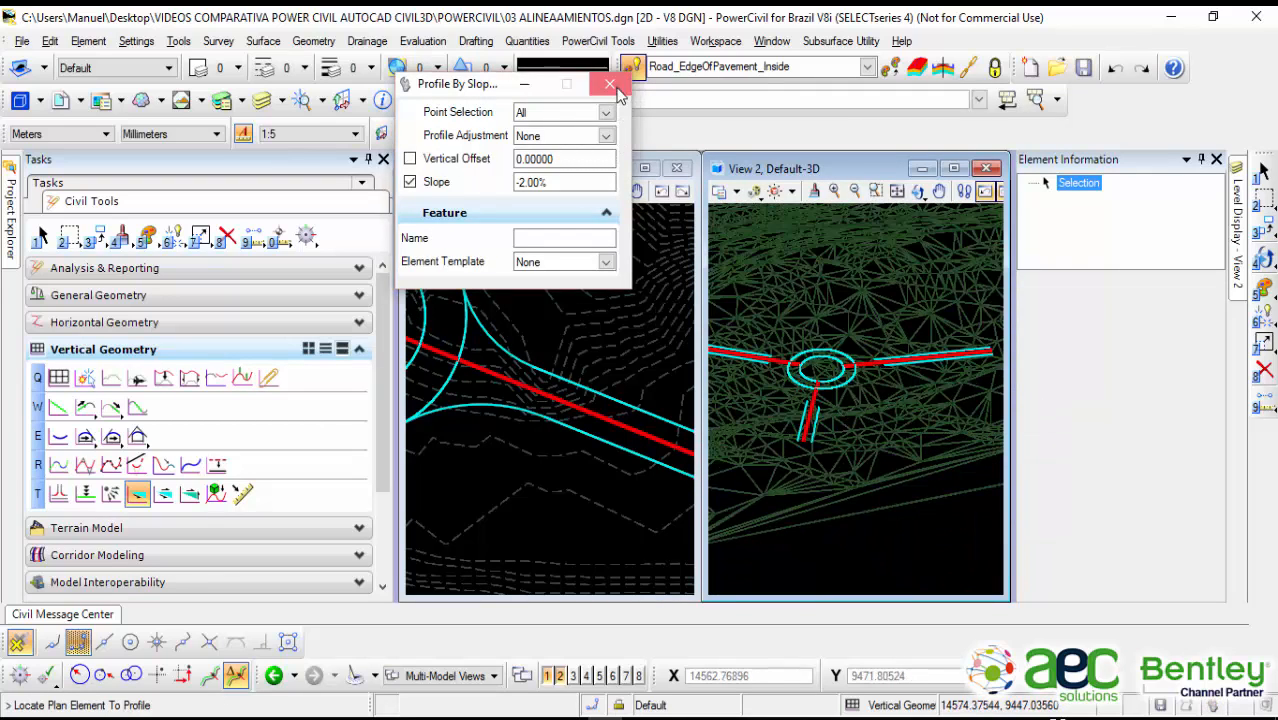
left_click(609, 83)
left_click(1263, 172)
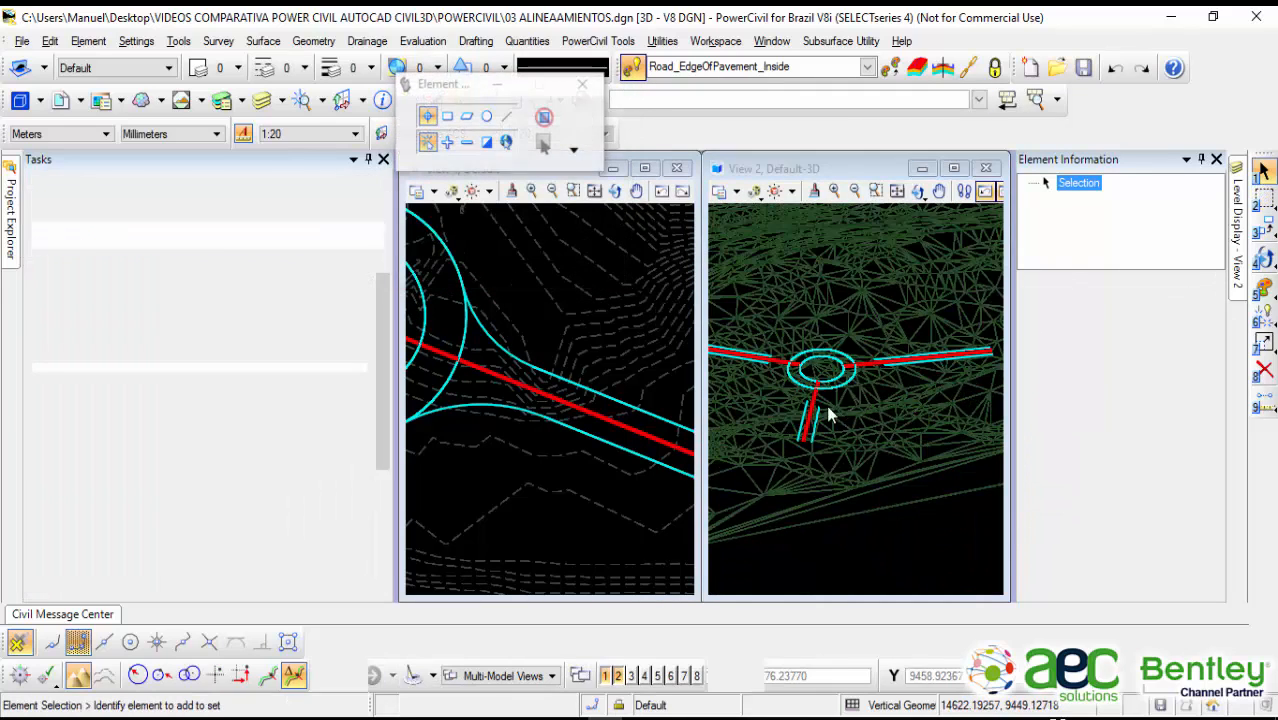
Step: Examine in the 3D view and in plan how the roads' pavement edges meet the roundabout's outer circle
scroll(850, 416, "up", 2)
scroll(852, 414, "up", 2)
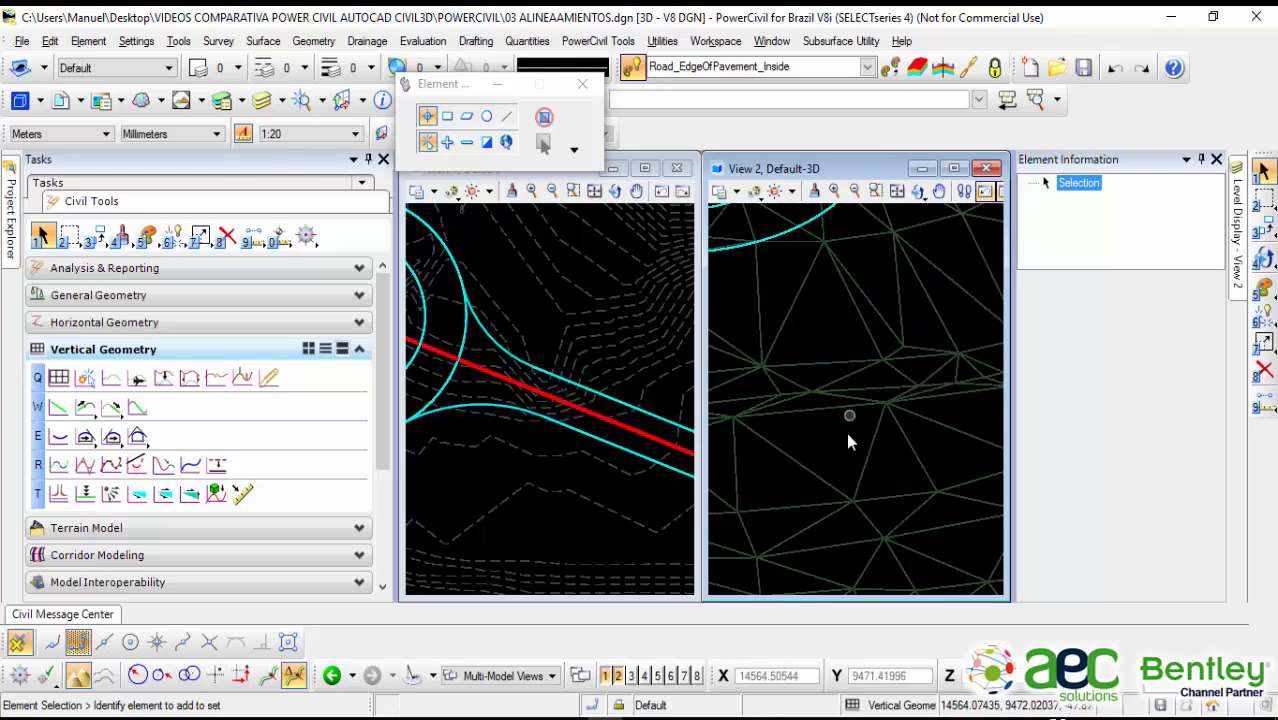
scroll(846, 432, "down", 3)
scroll(485, 358, "down", 2)
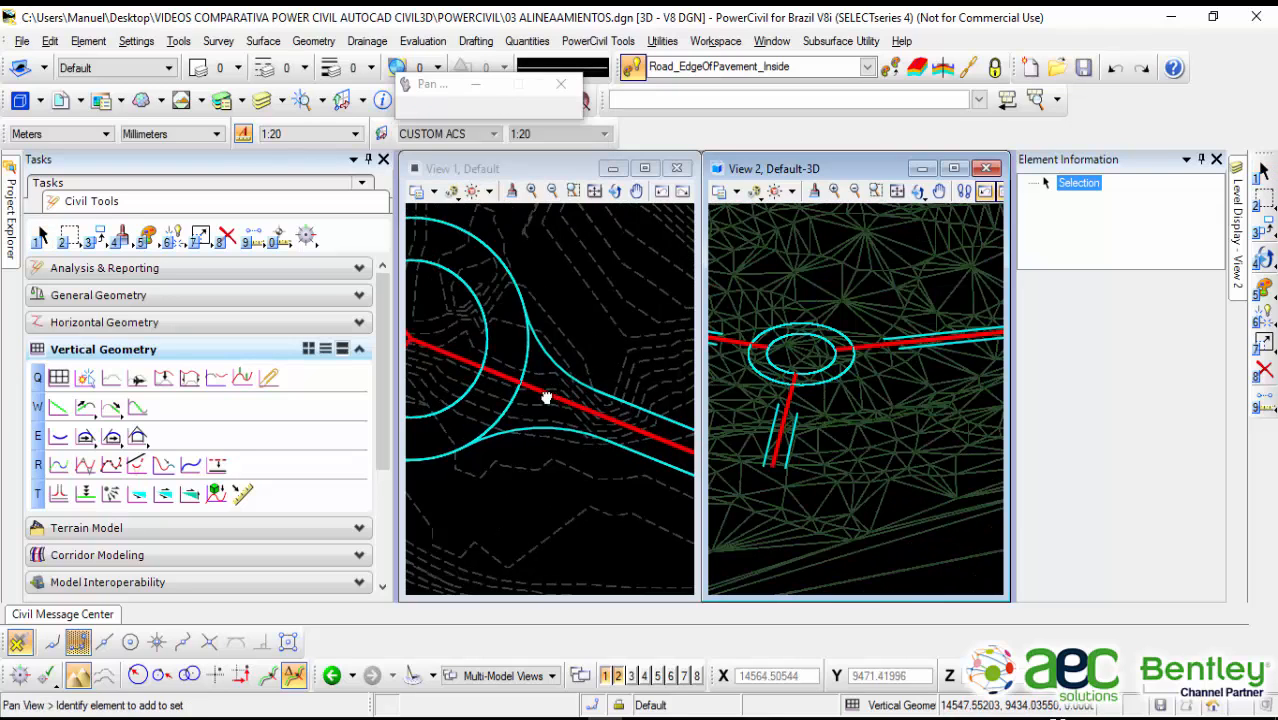
scroll(561, 462, "down", 1)
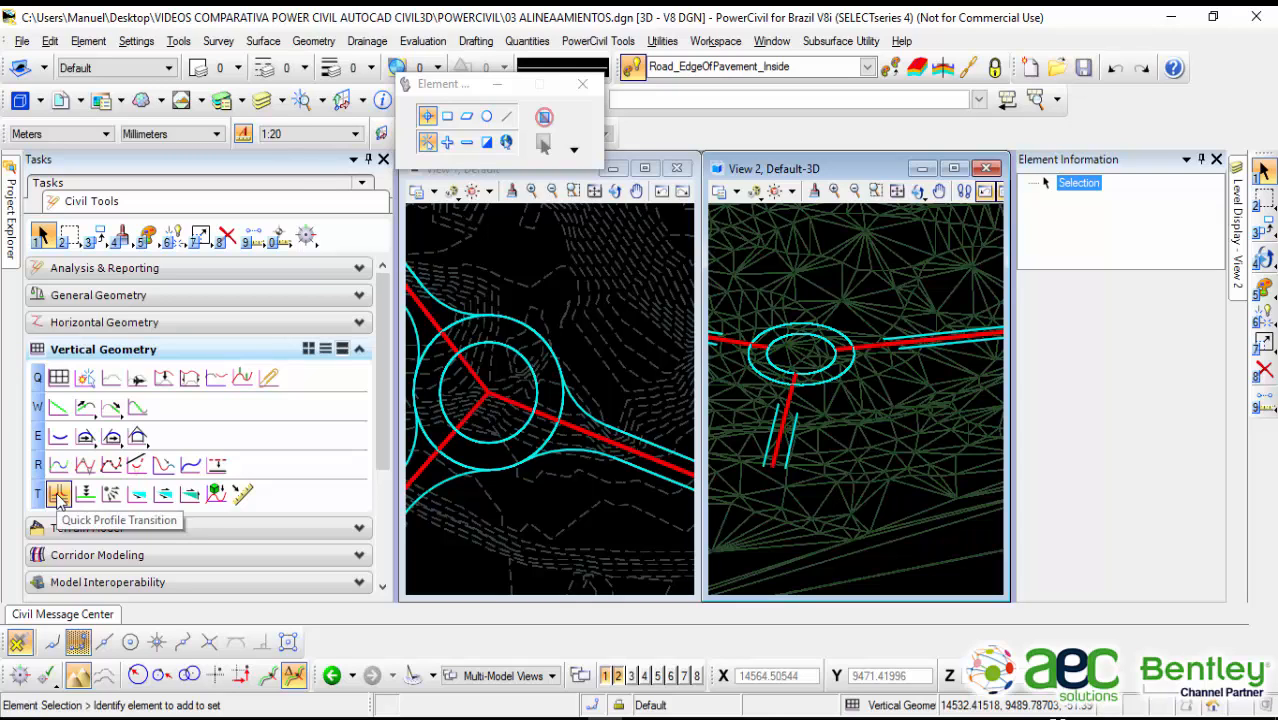
scroll(556, 448, "up", 4)
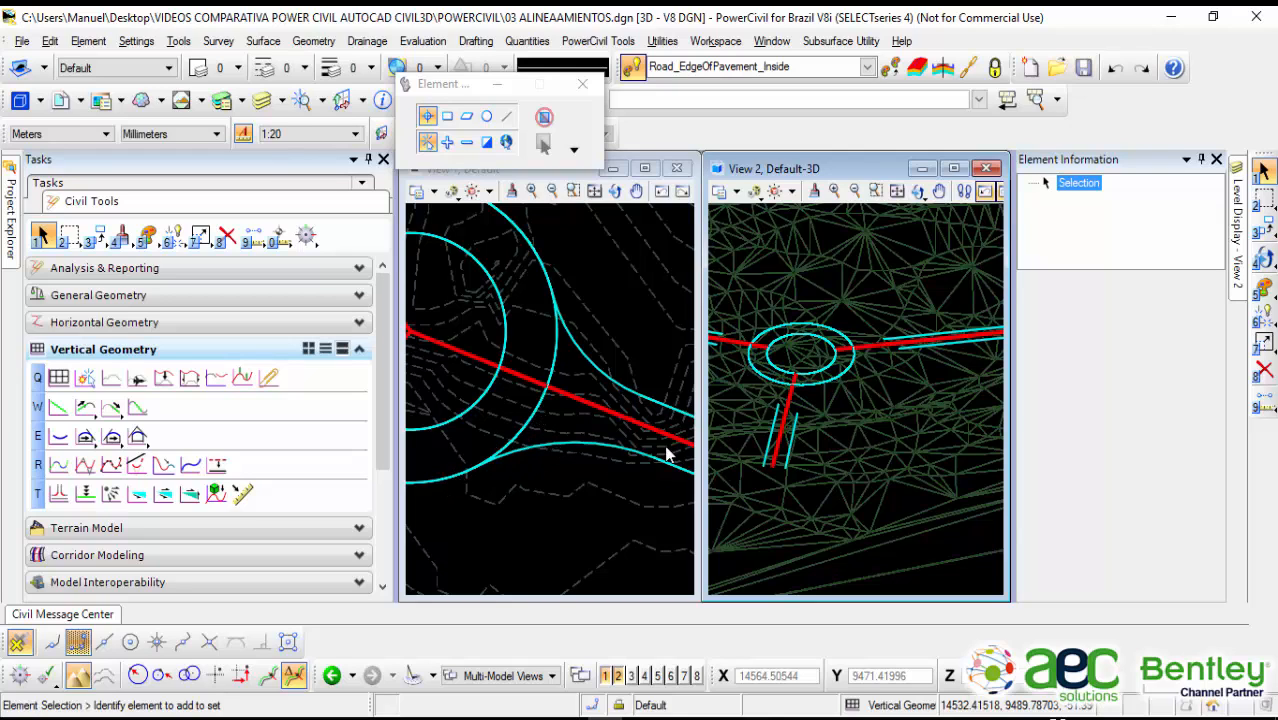
scroll(842, 423, "up", 1)
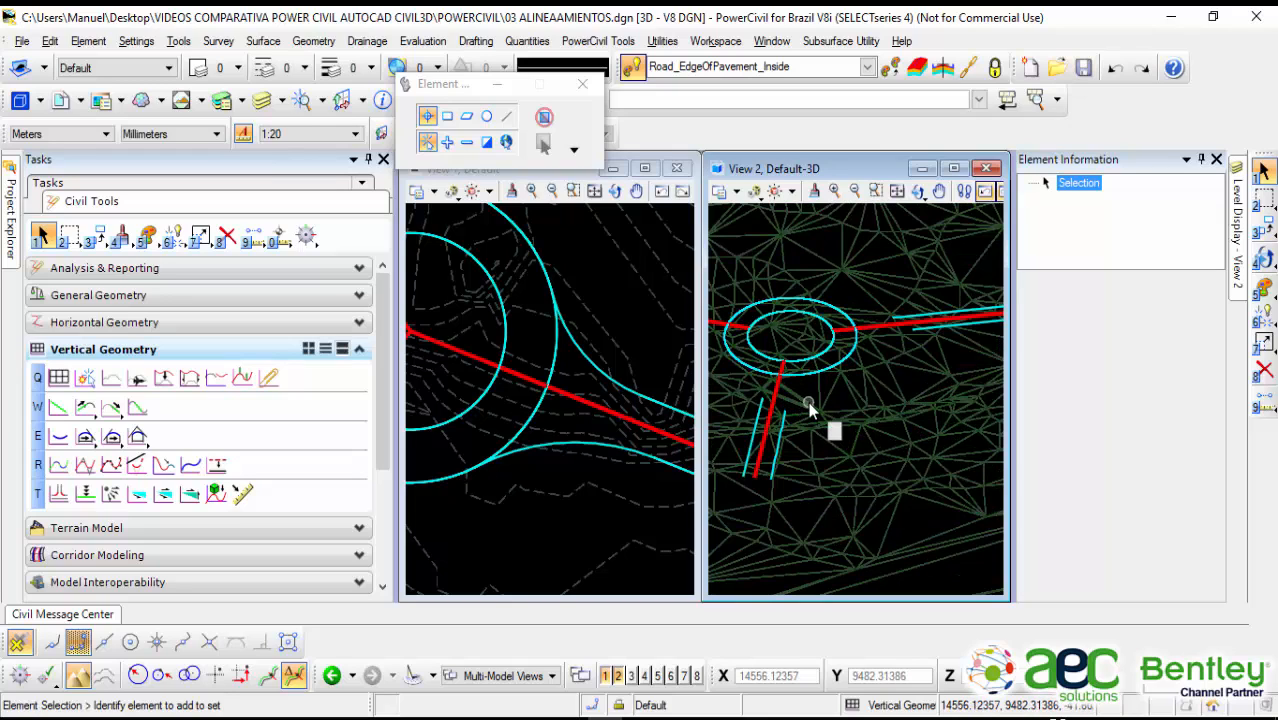
mouse_move(810, 408)
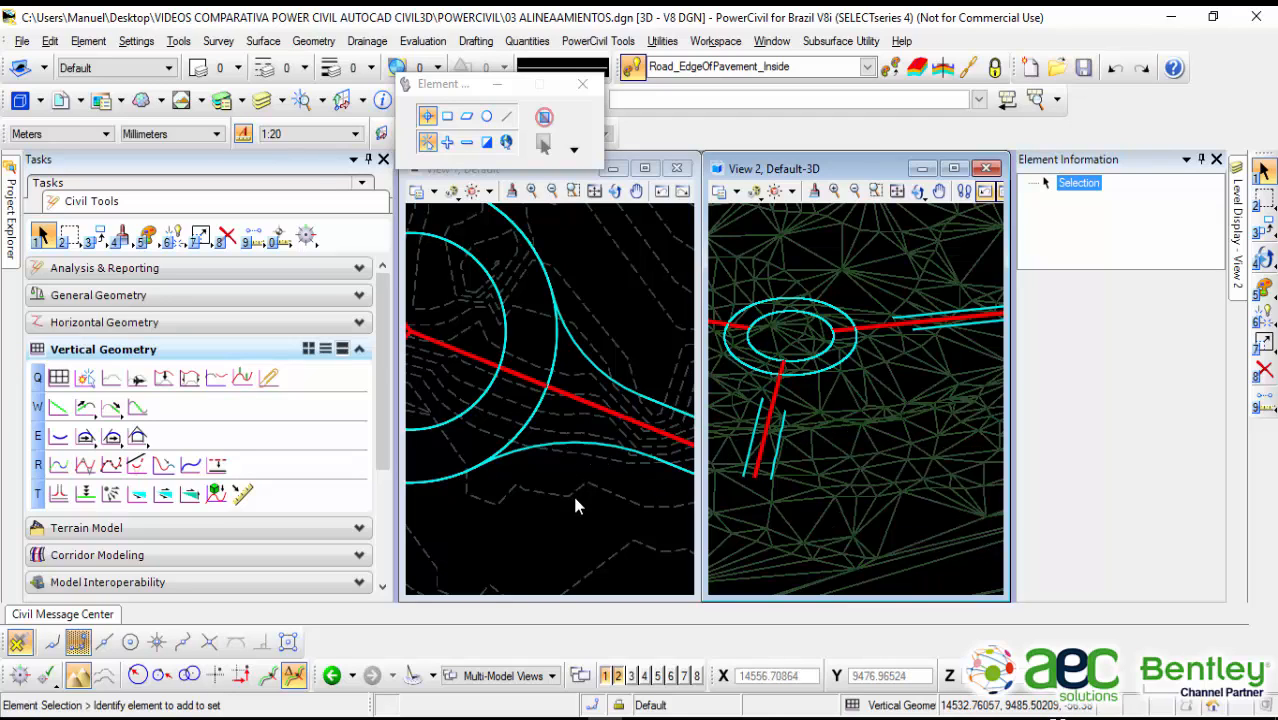
Step: Inspect the fillet between the southeast road's south edge and the roundabout's outer circle, including both of its ends
left_click(570, 459)
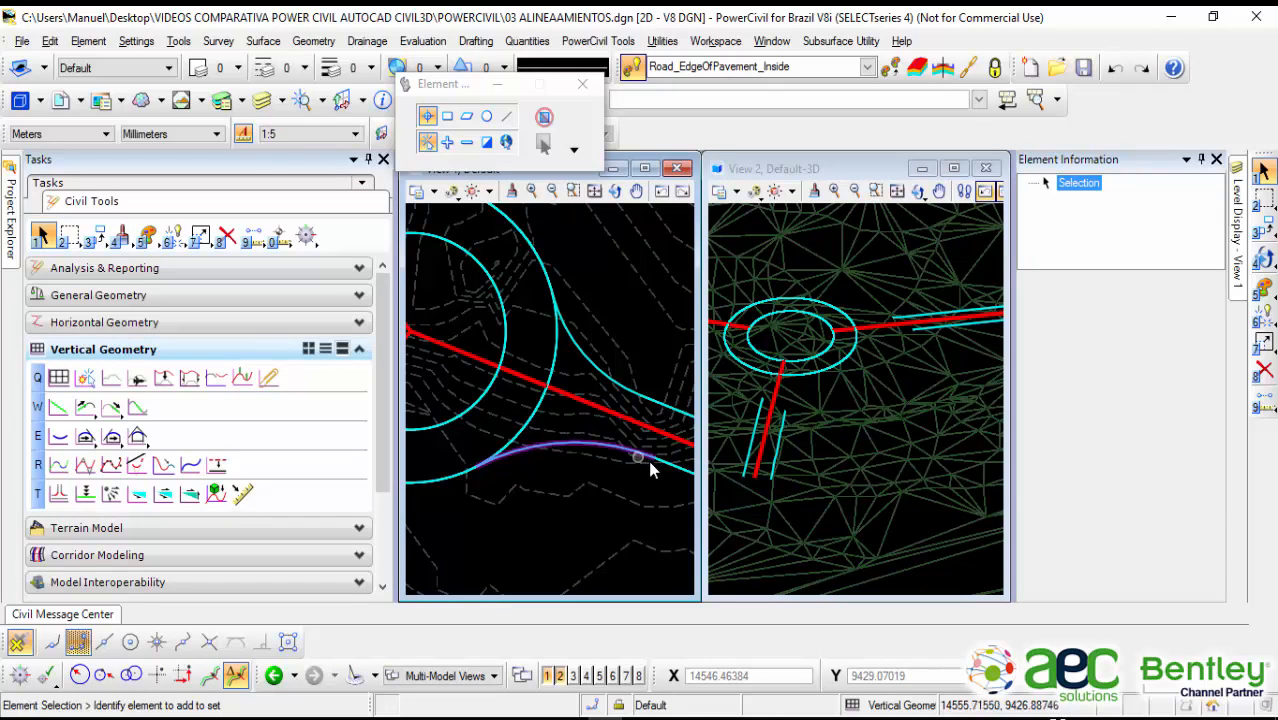
left_click(568, 439)
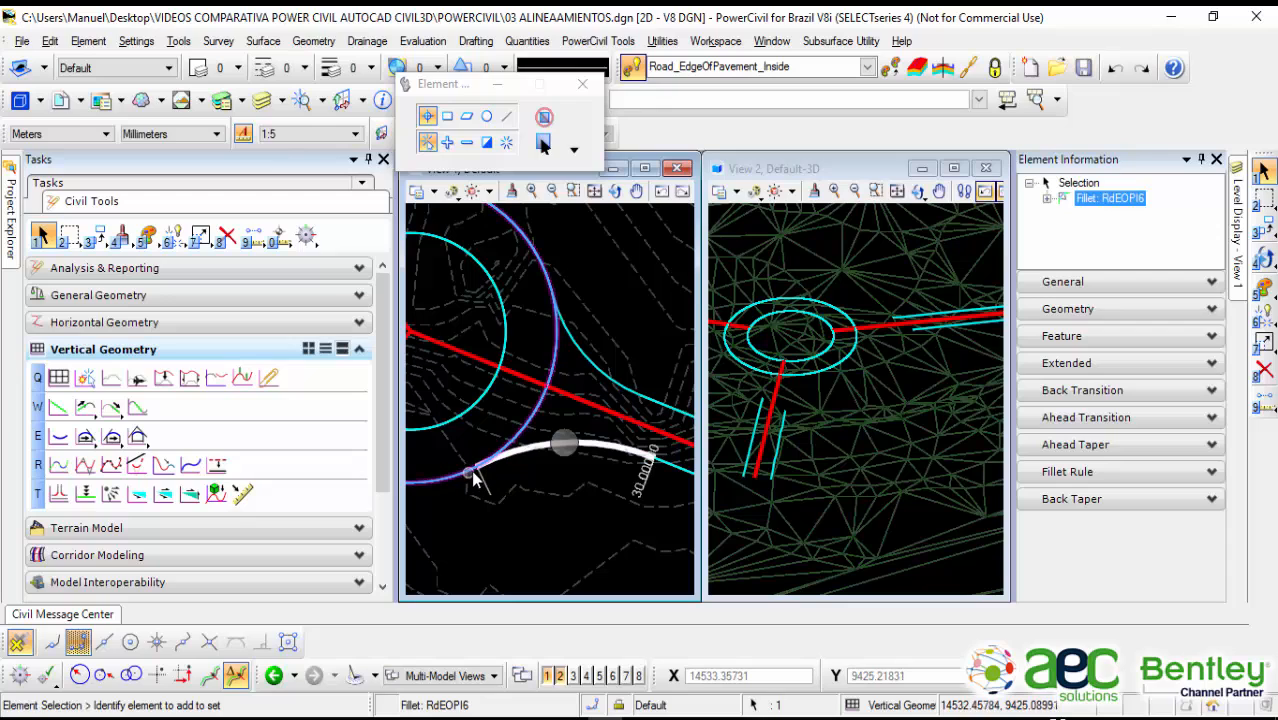
left_click(527, 482)
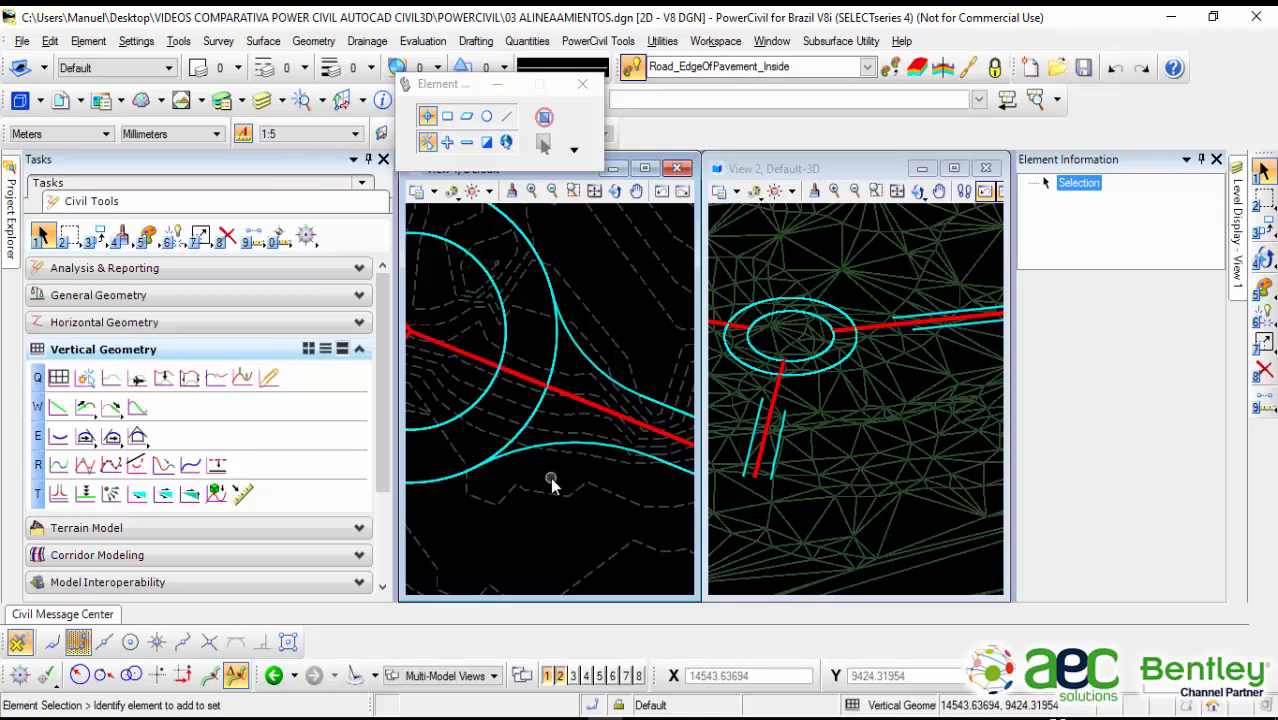
middle_click_drag(551, 485, 559, 447)
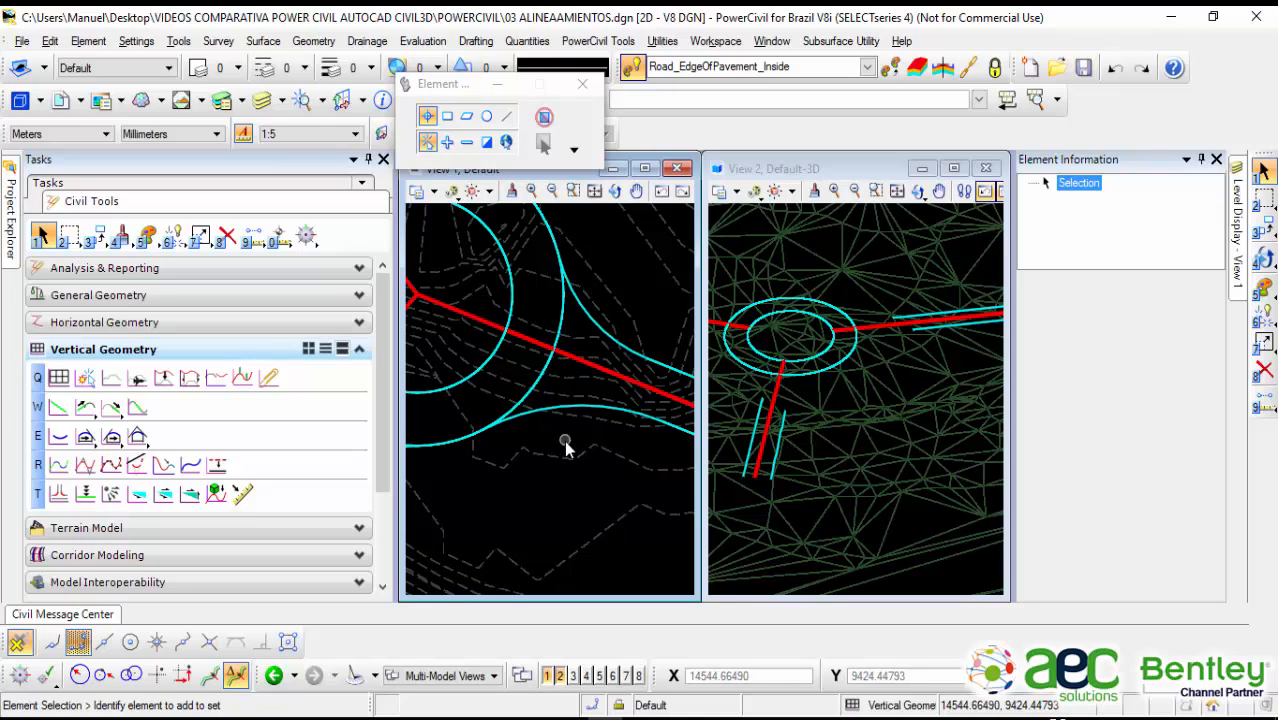
Step: Create a parabolic quick profile transition on the fillet between the southeast road's south edge and the roundabout
left_click(58, 497)
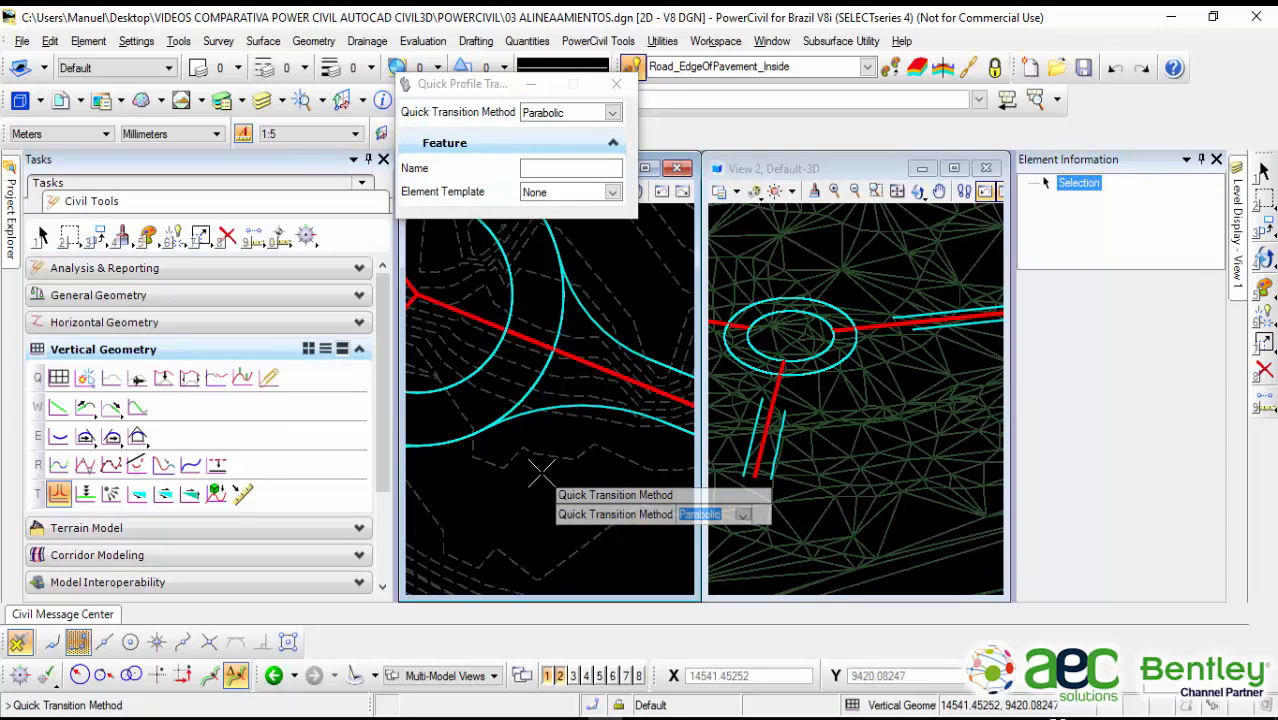
key("Down")
key("Return")
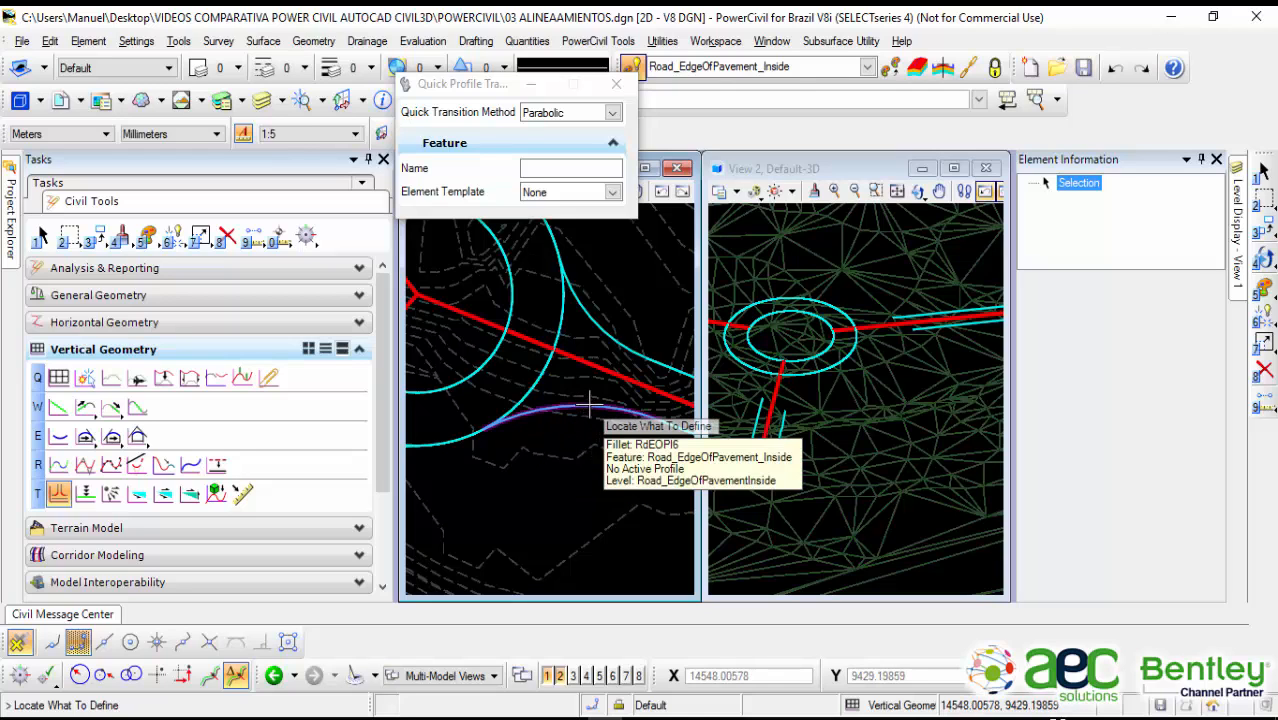
left_click(589, 404)
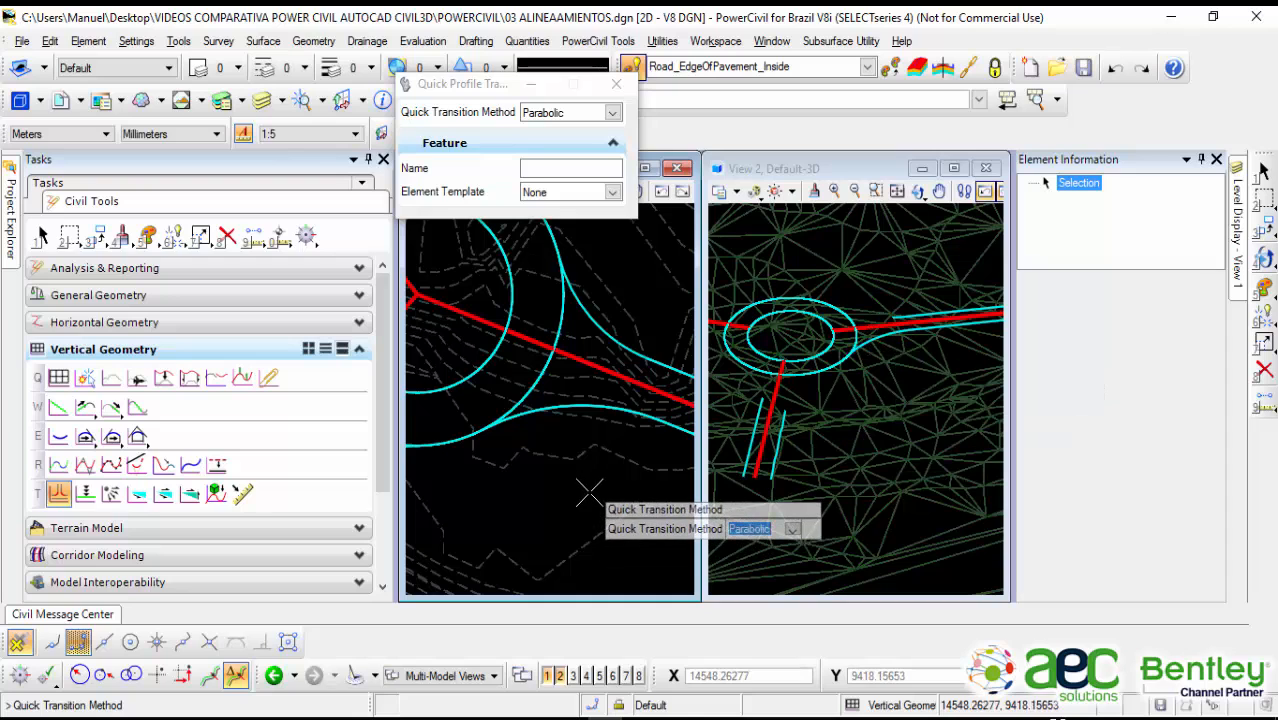
Step: Create a parabolic quick profile transition on the fillet between the southeast road's north edge and the roundabout
middle_click_drag(582, 494, 581, 518)
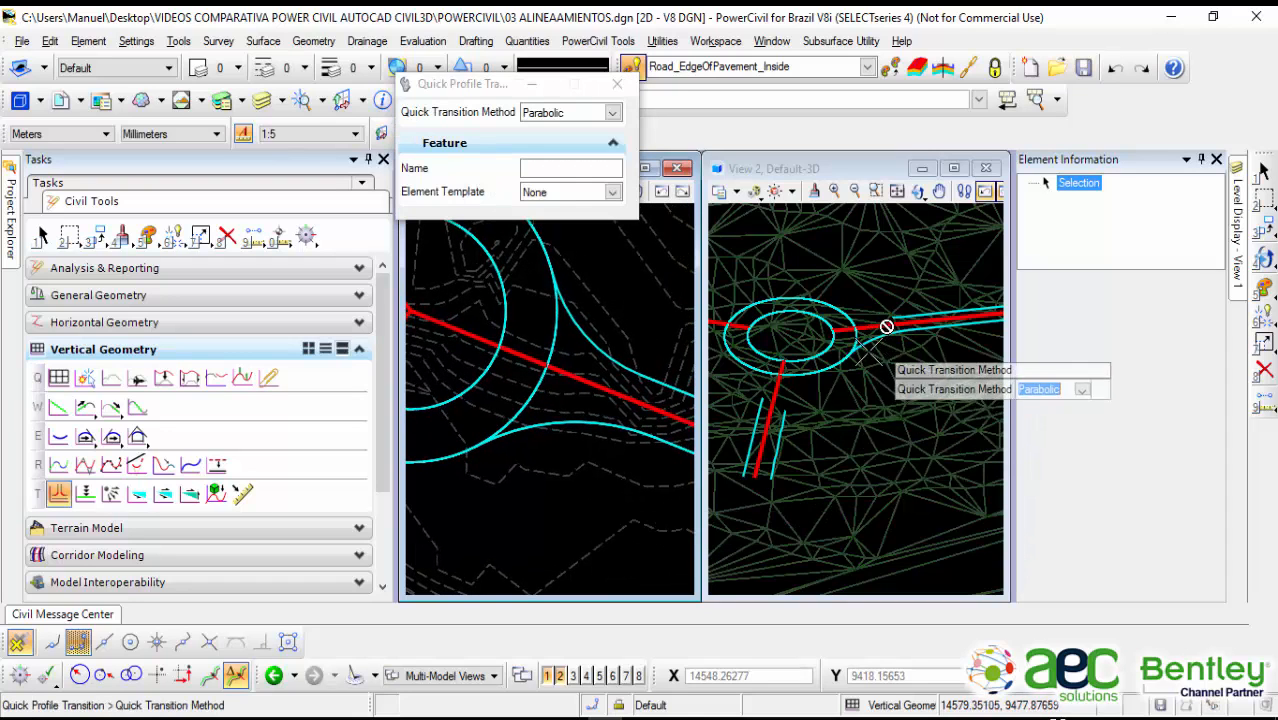
left_click(557, 502)
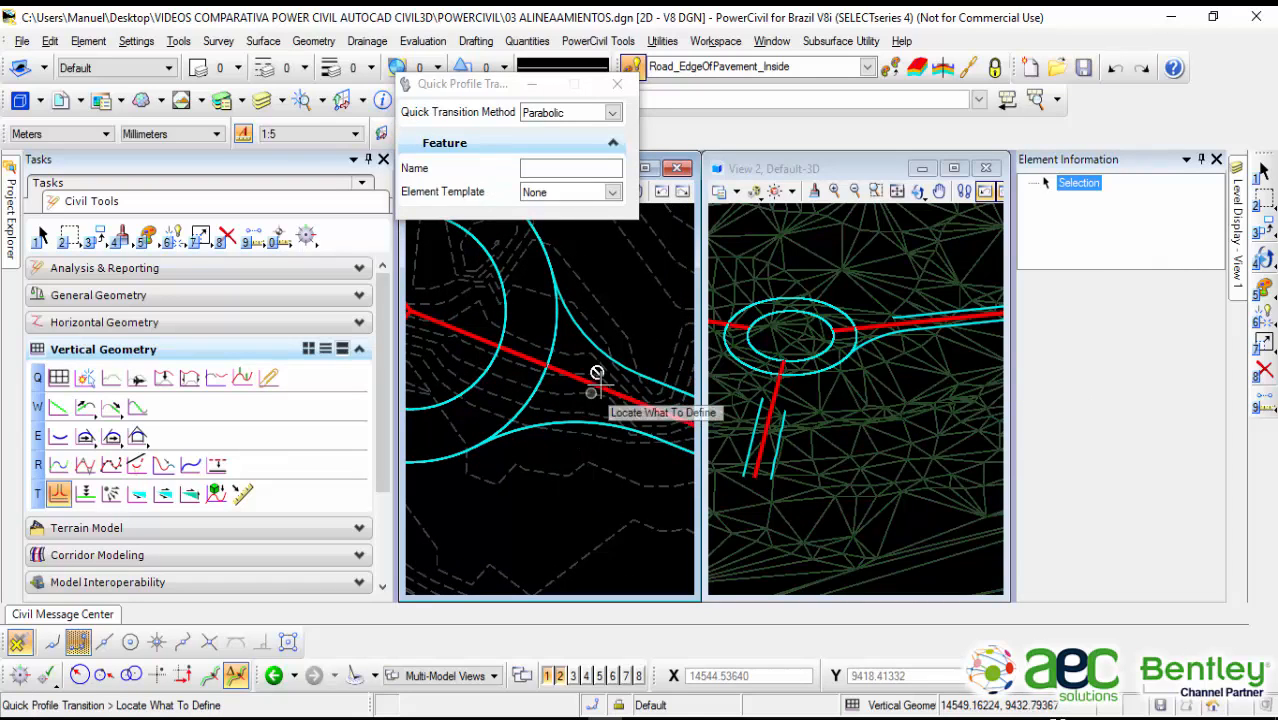
left_click(591, 337)
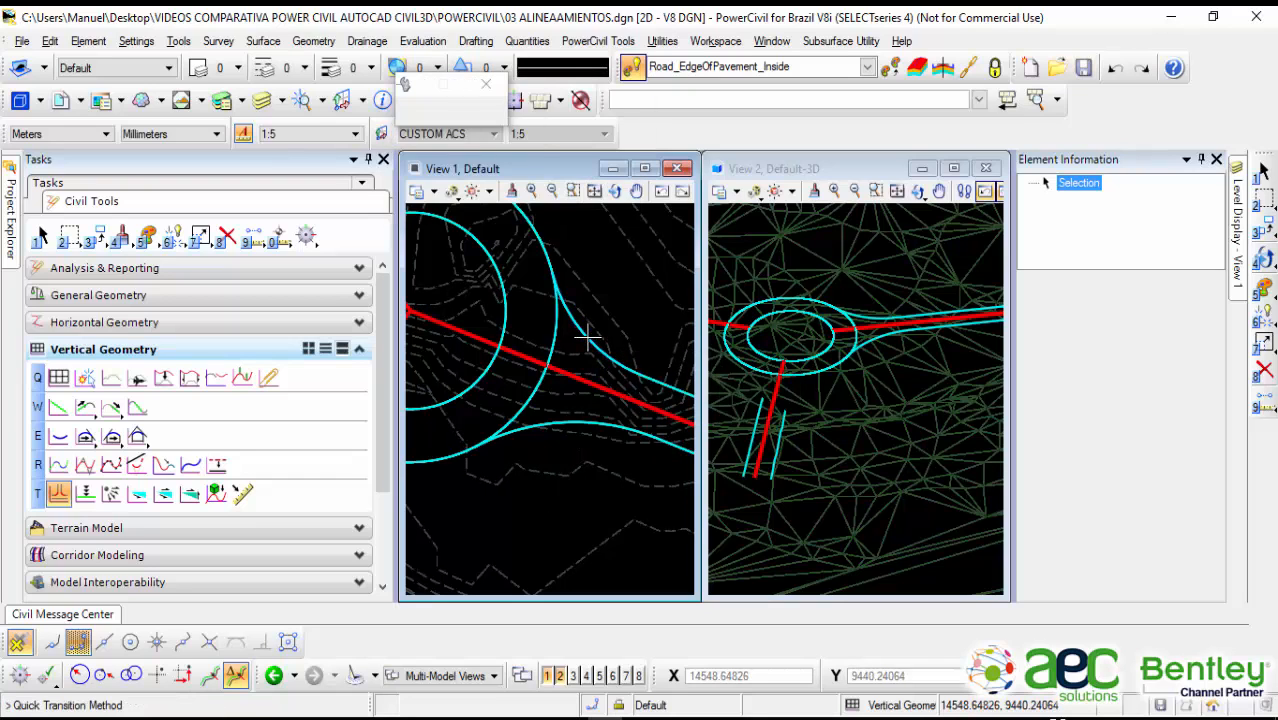
Step: Create a parabolic quick profile transition on the fillet between the northwest road's northeast edge and the roundabout
scroll(719, 378, "down", 4)
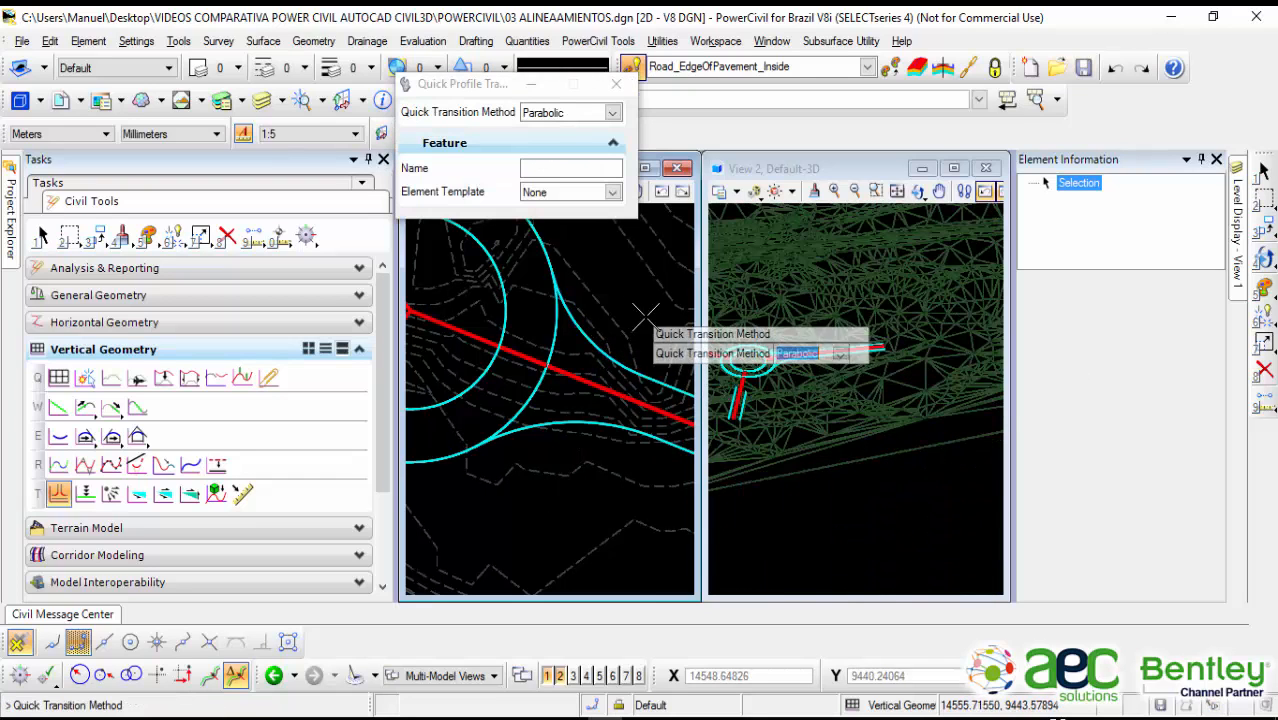
scroll(640, 314, "down", 2)
middle_click_drag(646, 335, 668, 444)
middle_click_drag(540, 345, 624, 392)
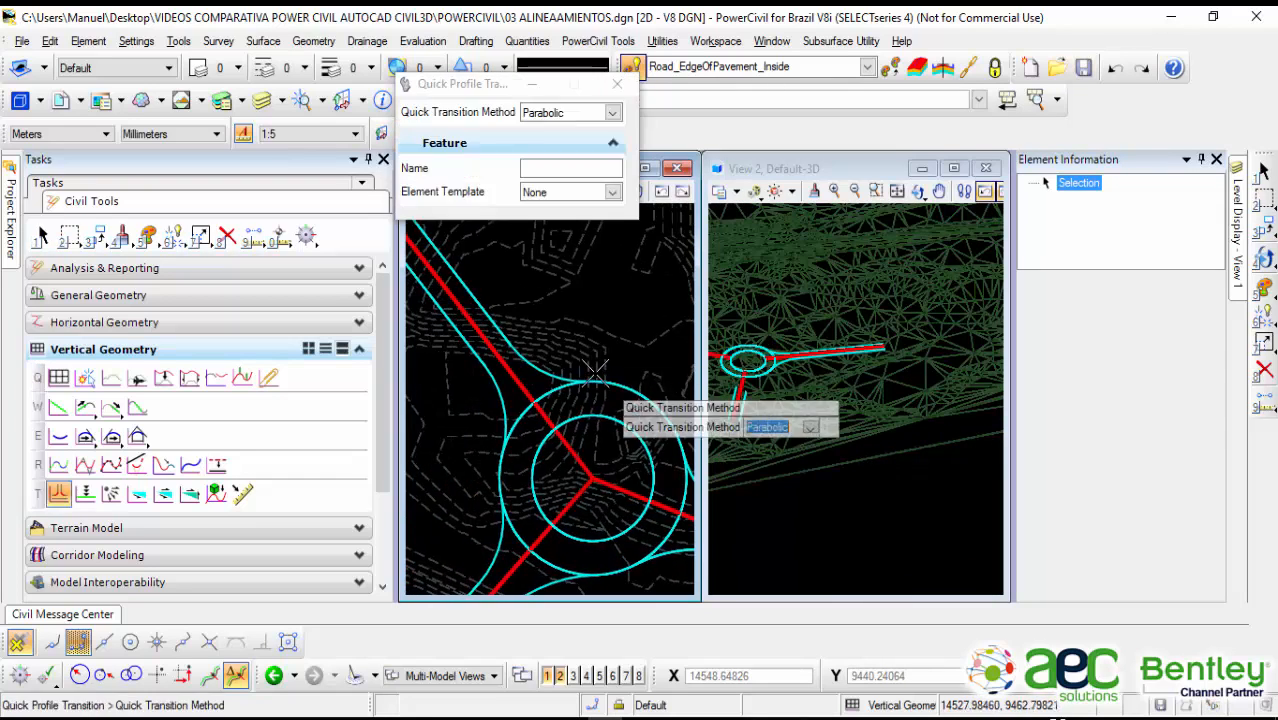
left_click(590, 331)
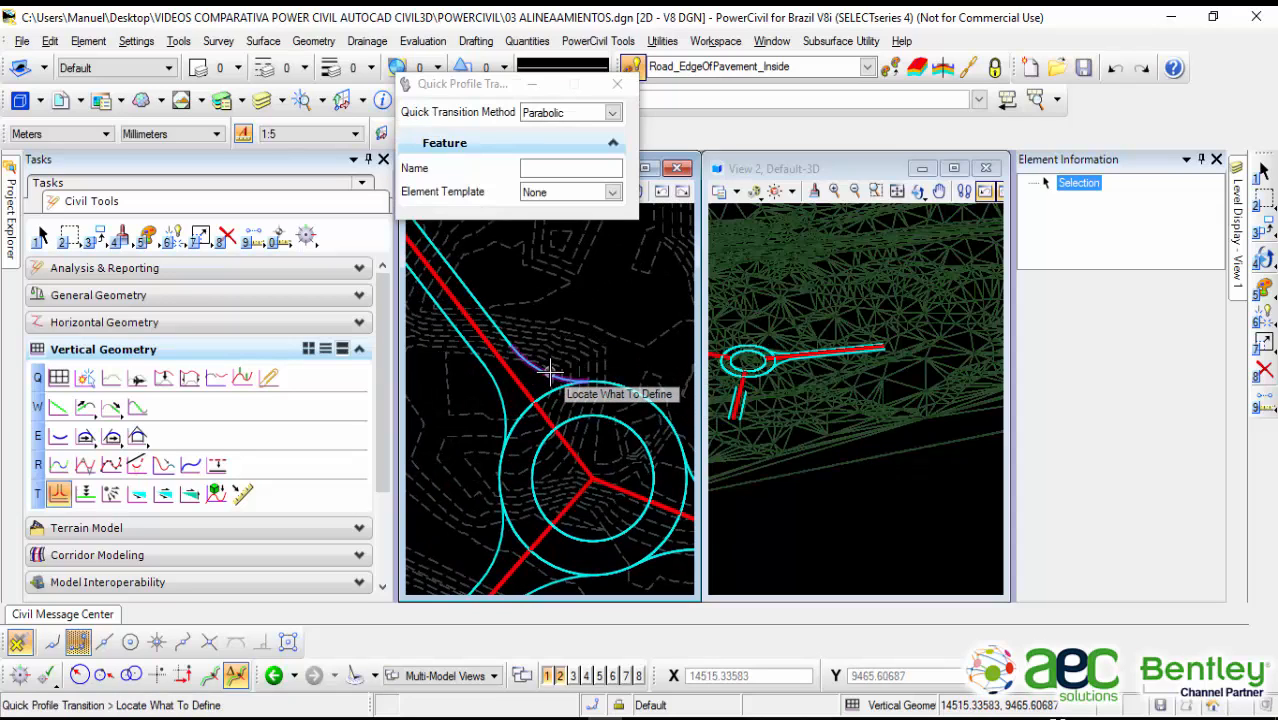
left_click(550, 372)
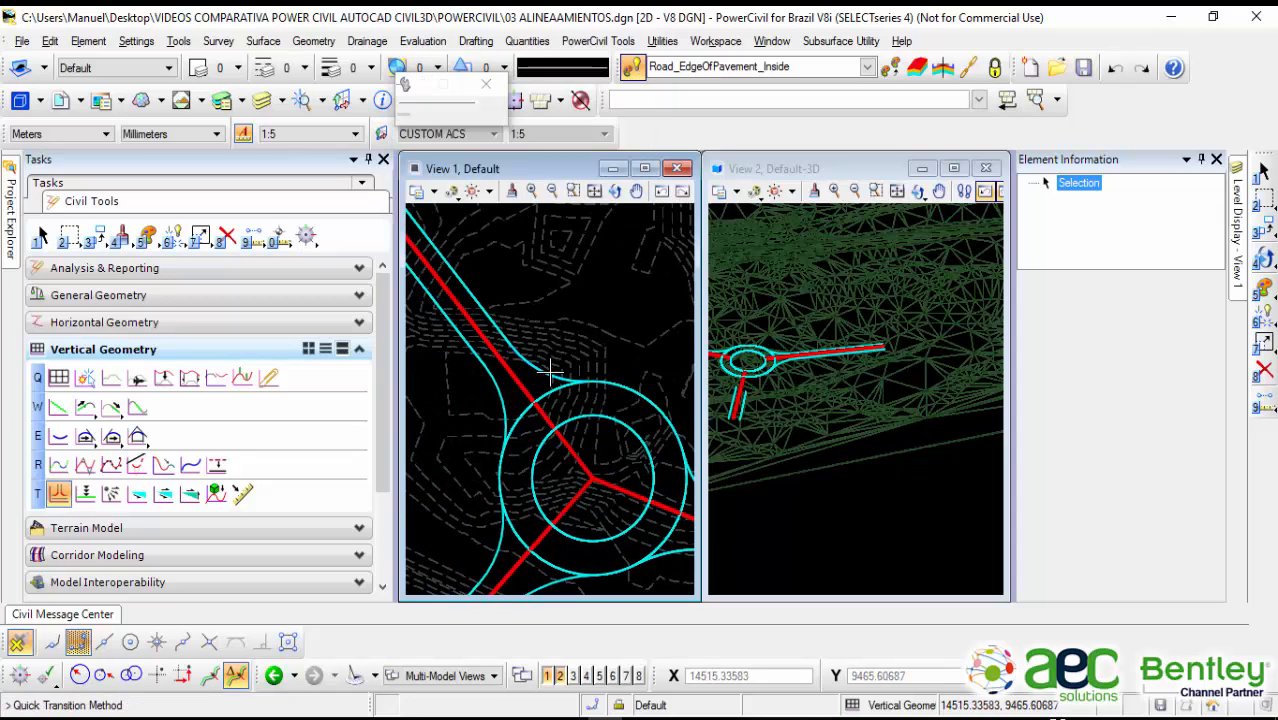
Step: Create a parabolic quick profile transition on the fillet between the northwest road's southwest edge and the roundabout
left_click(588, 320)
left_click(501, 395)
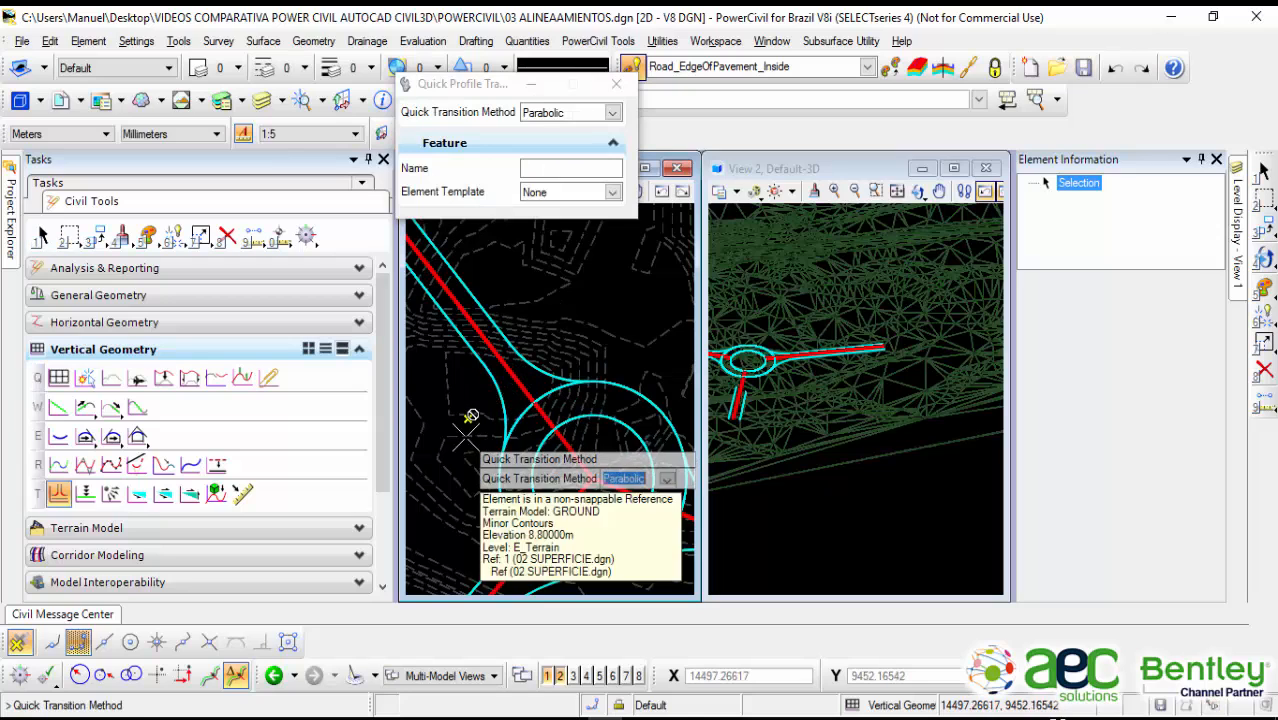
left_click(466, 438)
Step: Create parabolic quick profile transitions on the two fillets between the southwest road's edges and the roundabout
left_click(456, 513)
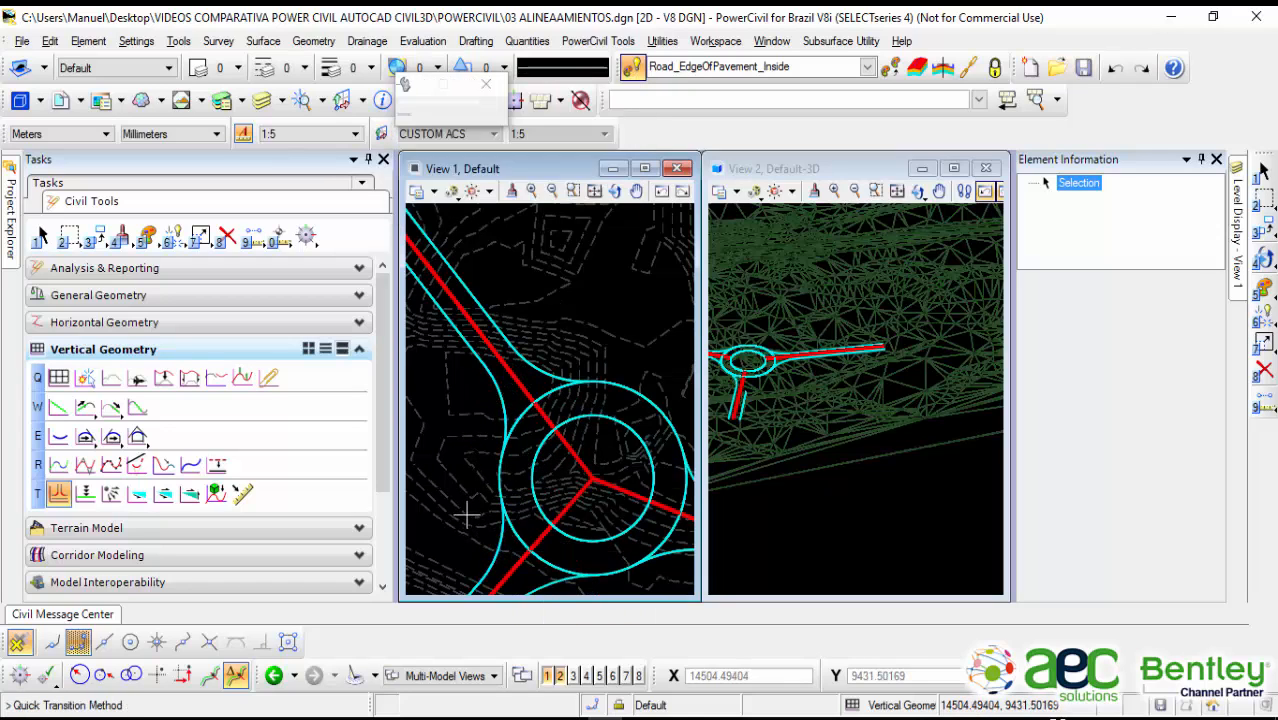
left_click(462, 527)
left_click(549, 585)
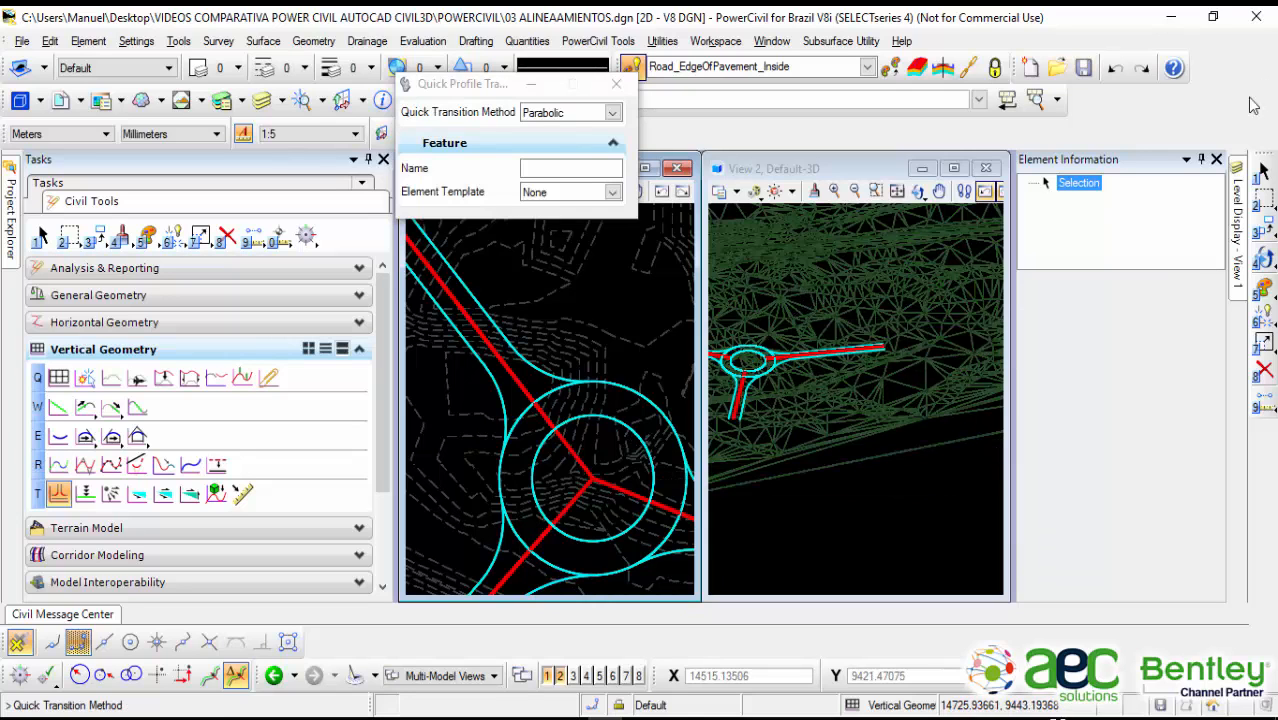
left_click(1262, 172)
Step: Set Curve Stroking to 0.00001 for the 3D linear element of the fillet on the southwest road's southeast edge
scroll(755, 345, "up", 2)
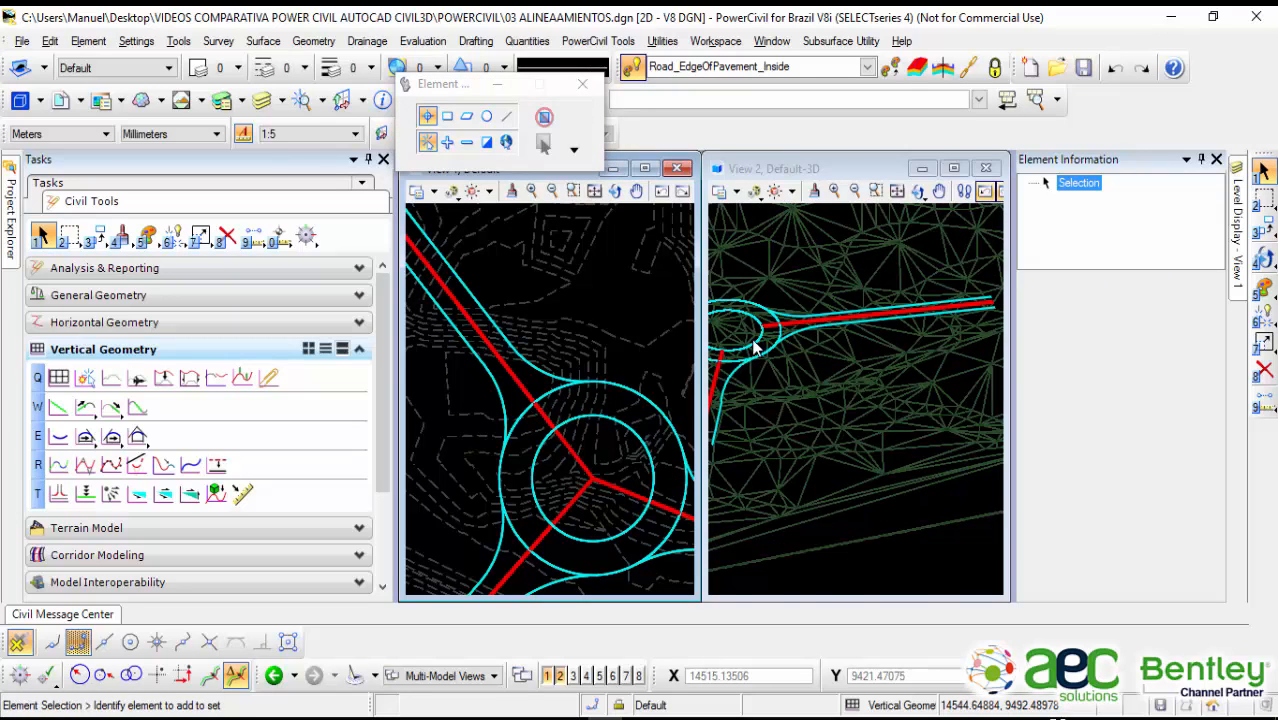
middle_click_drag(755, 345, 914, 335)
scroll(902, 373, "up", 4)
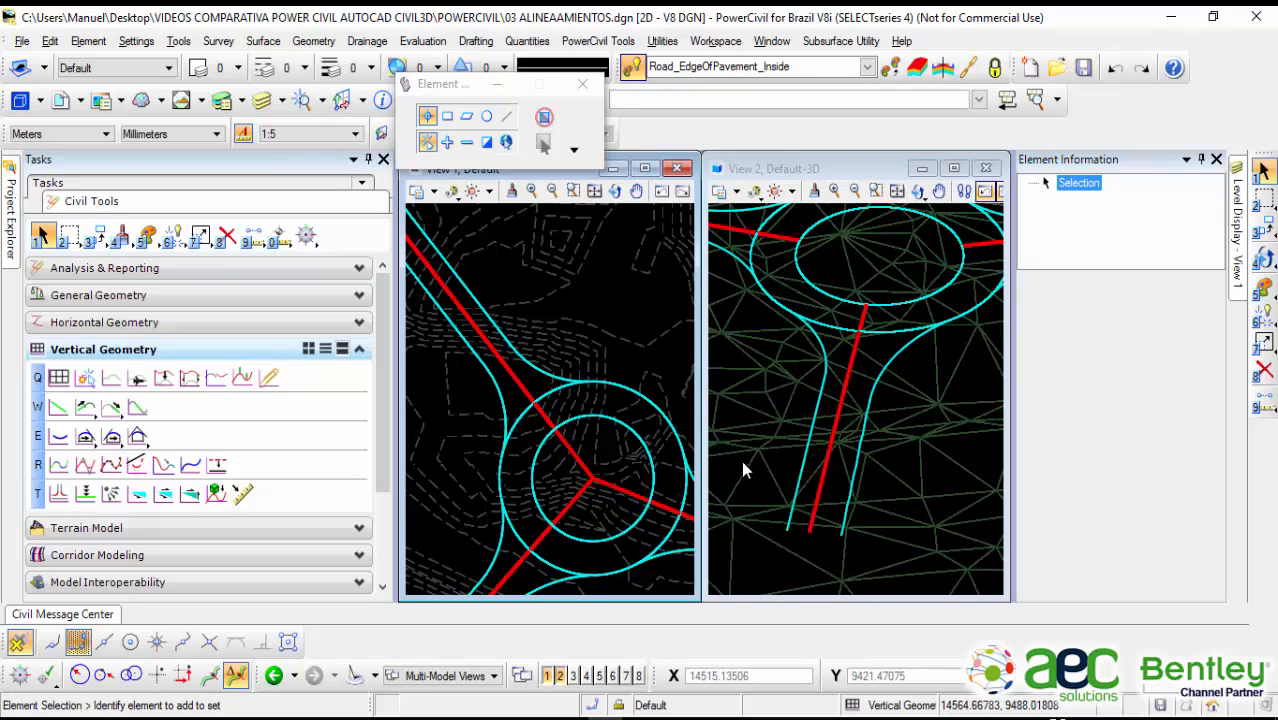
middle_click_drag(656, 532, 612, 424)
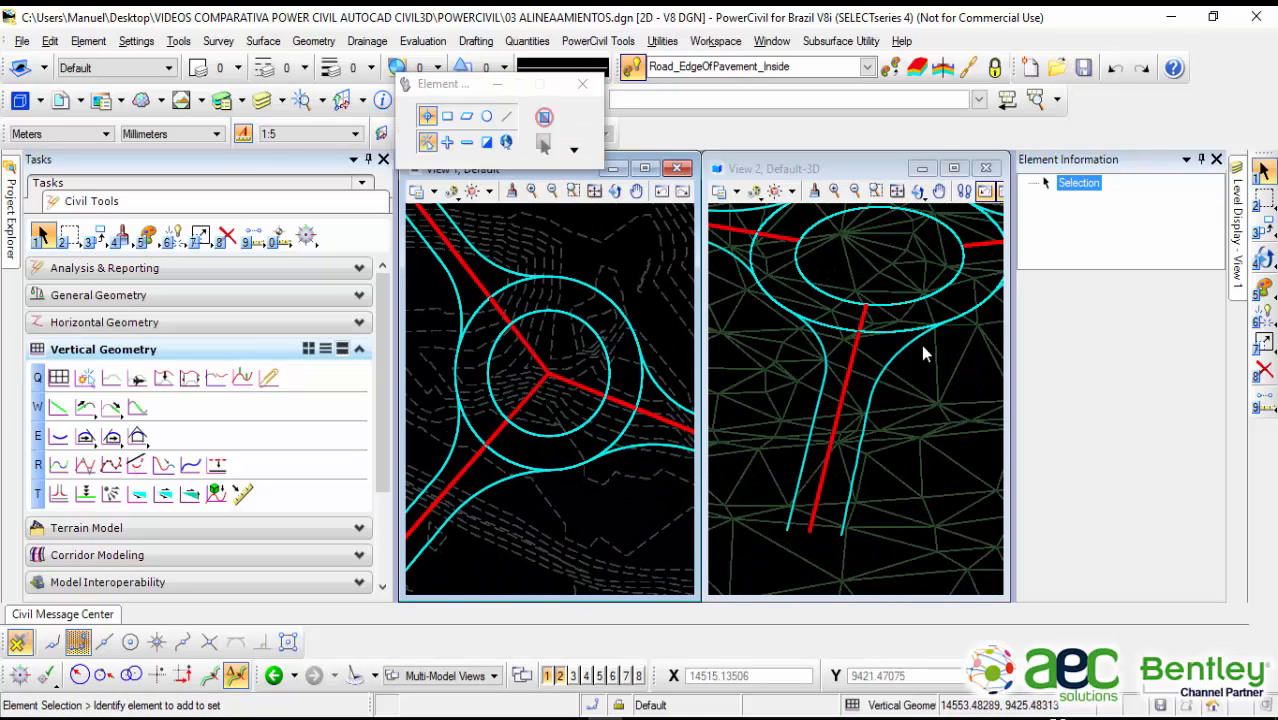
left_click(900, 358)
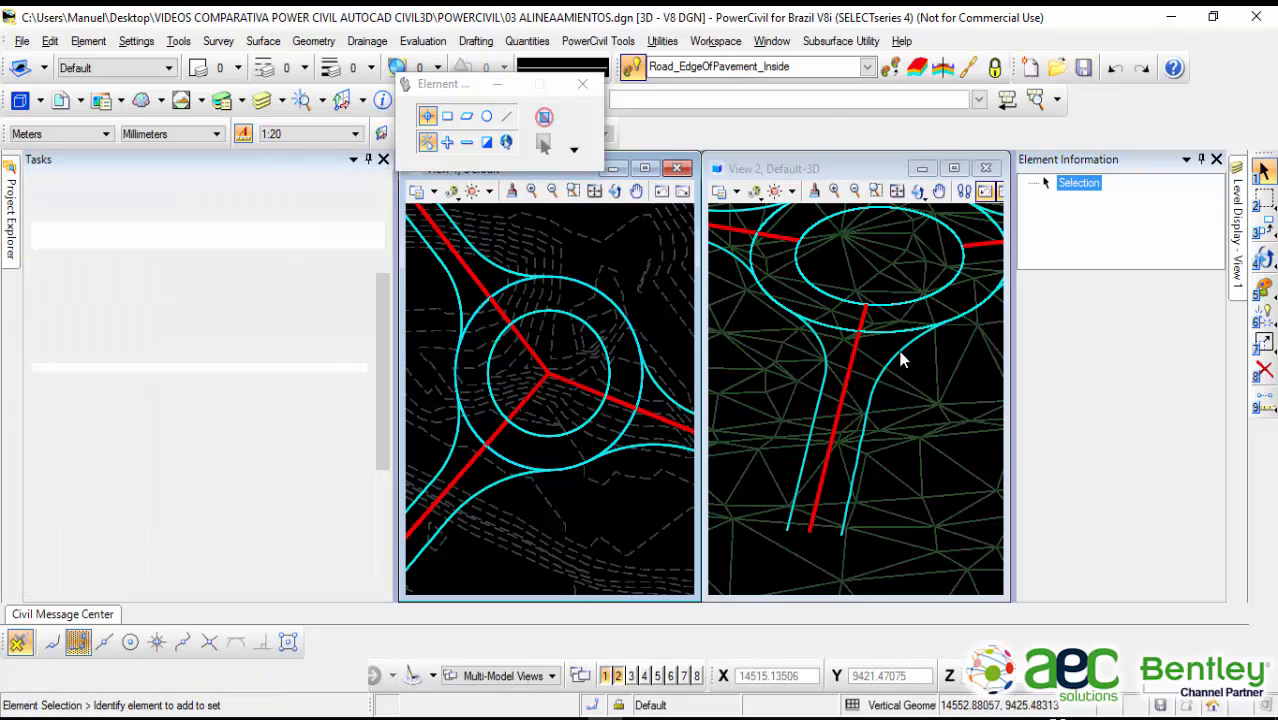
left_click(900, 358)
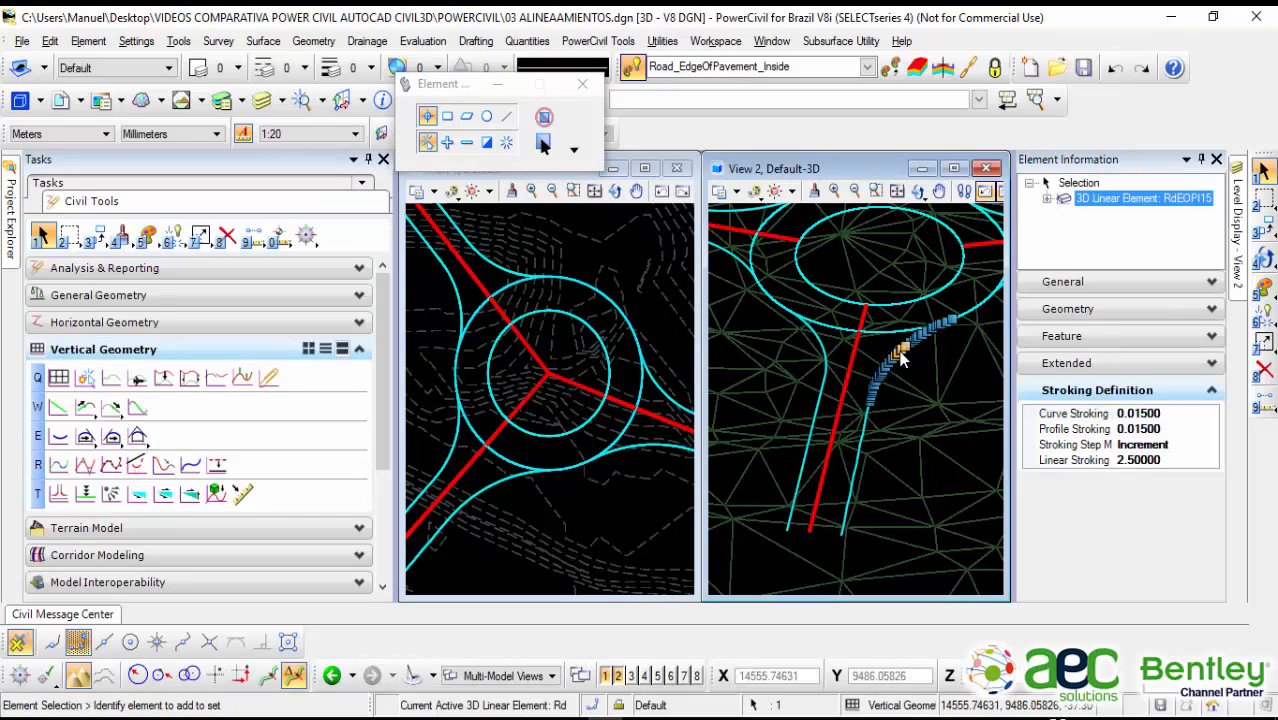
left_click(1175, 413)
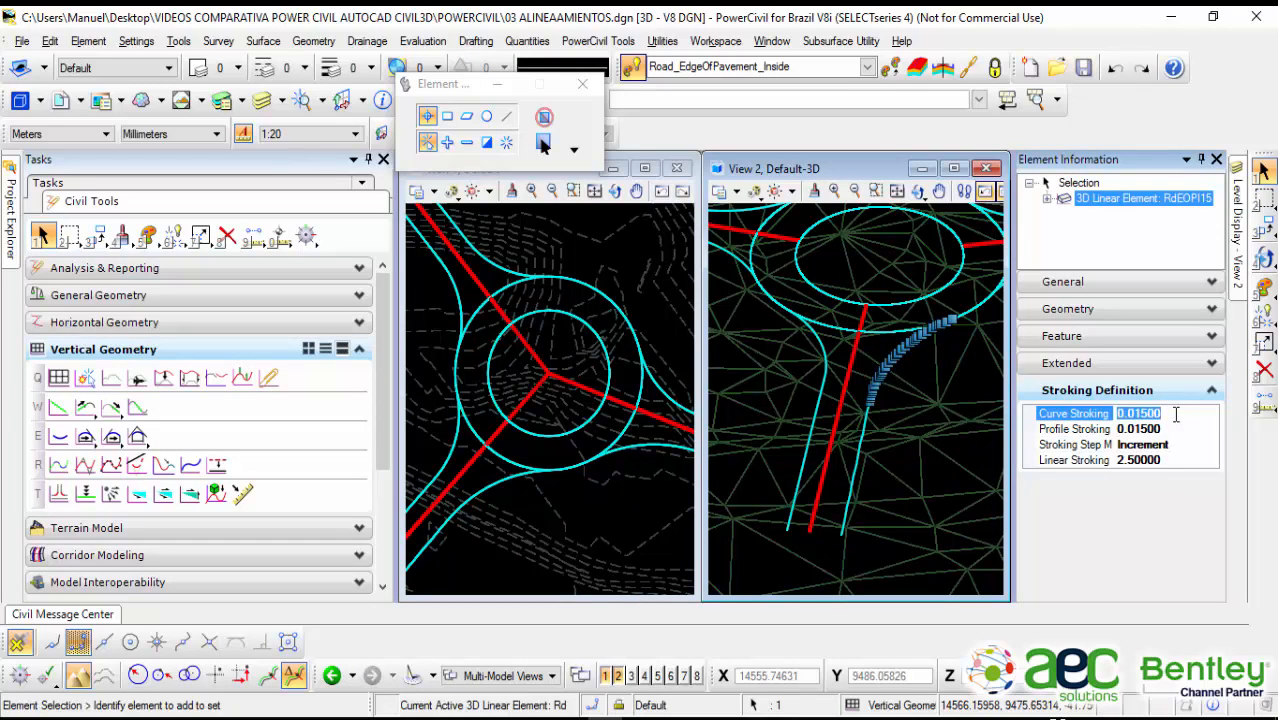
type("0")
key("Return")
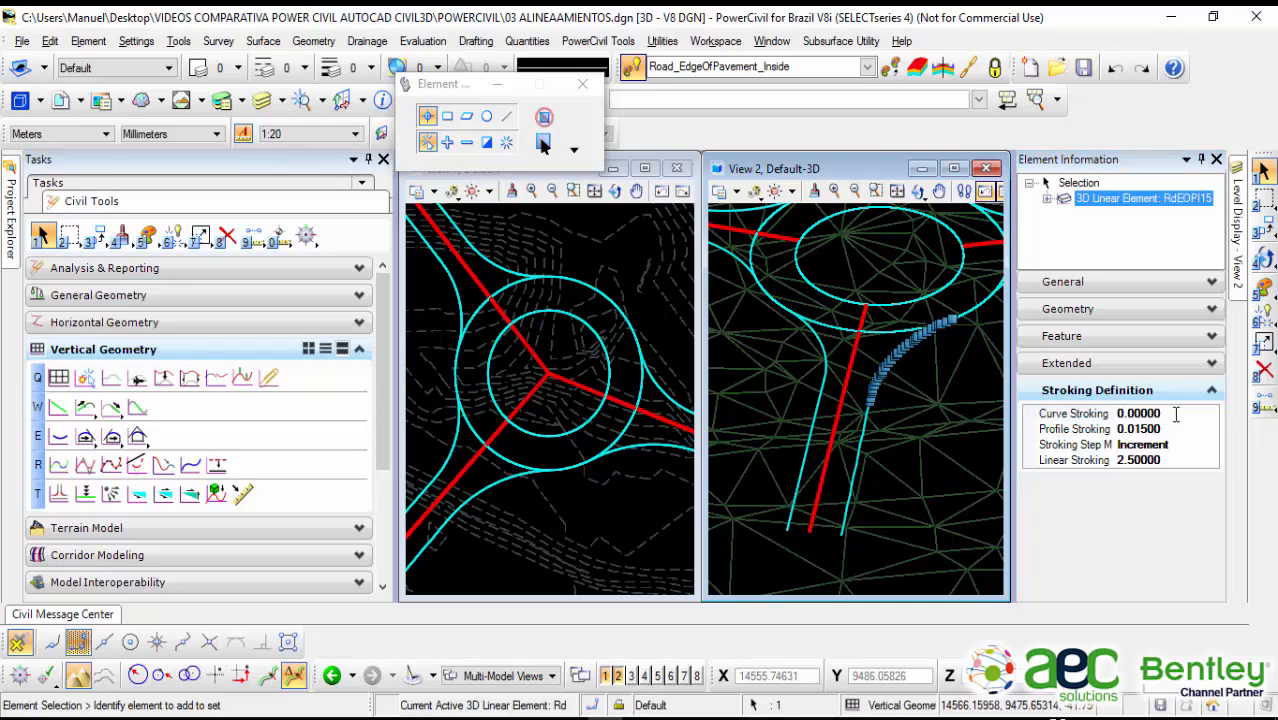
left_click(1177, 415)
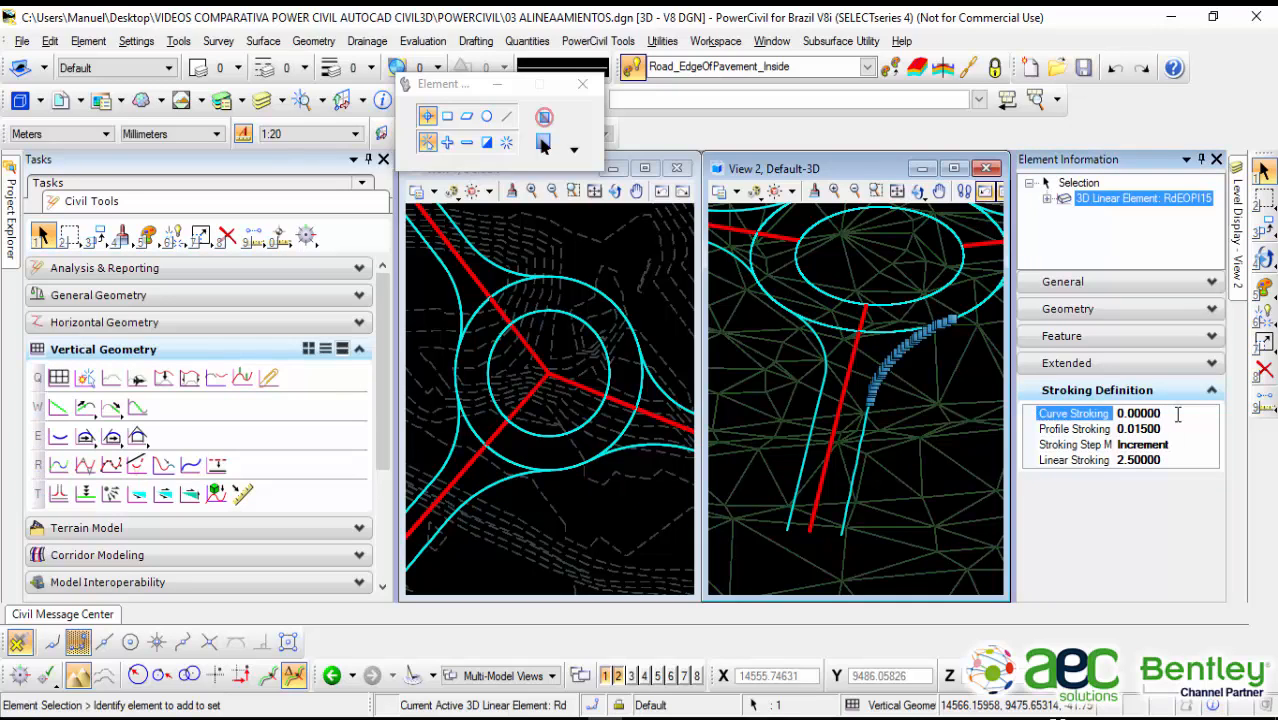
key("BackSpace")
key("Return")
key("Return")
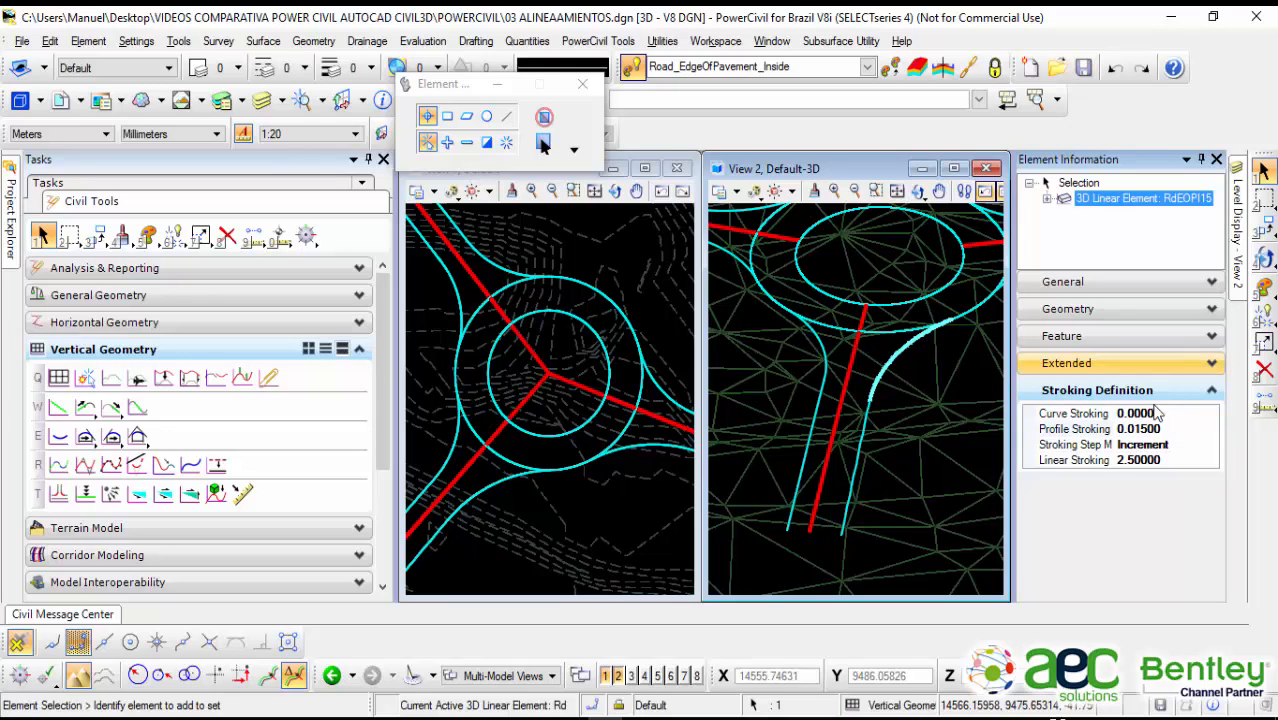
Step: Set the same fillet's Profile Stroking to 0.00001 and deselect it
left_click(1168, 428)
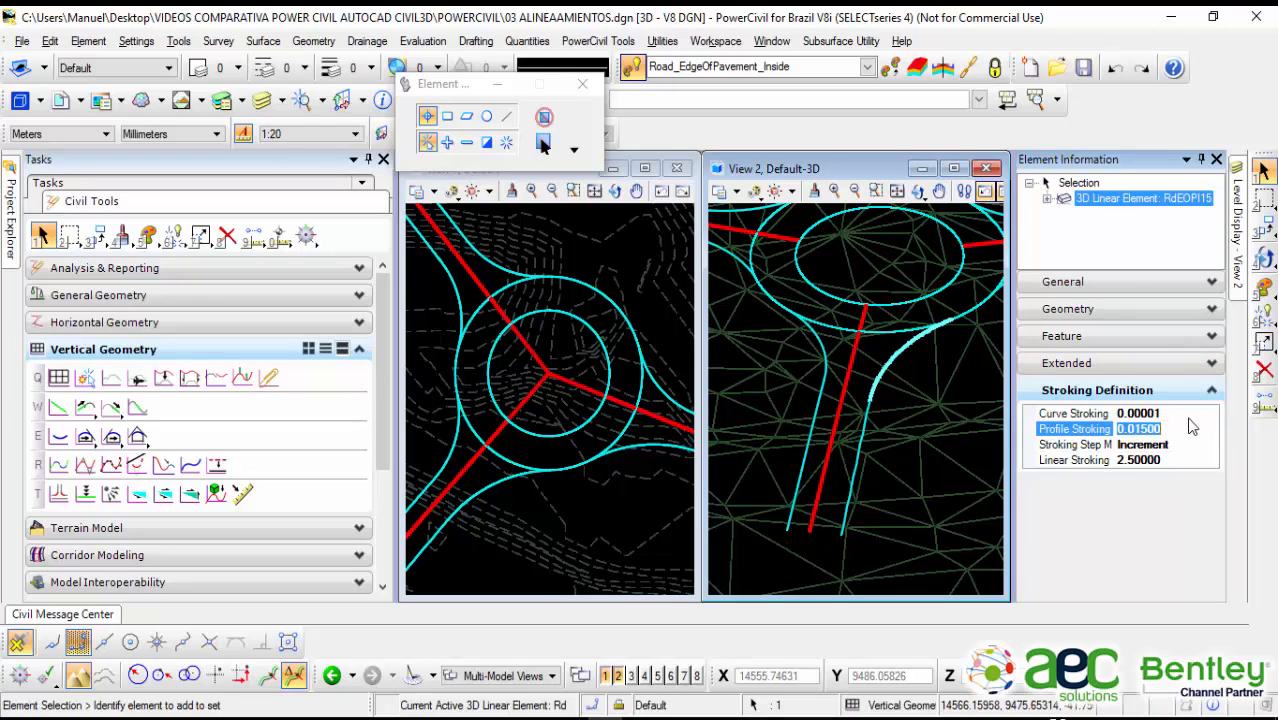
type("0")
key("Return")
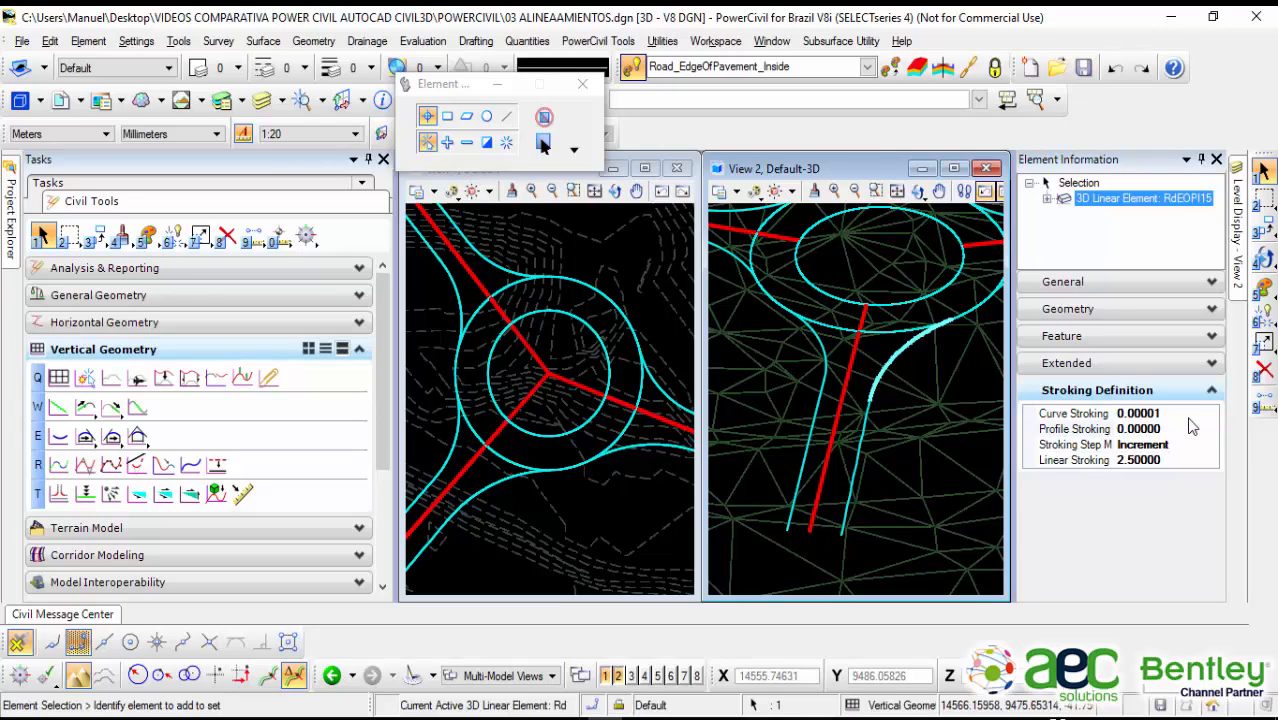
left_click(1174, 428)
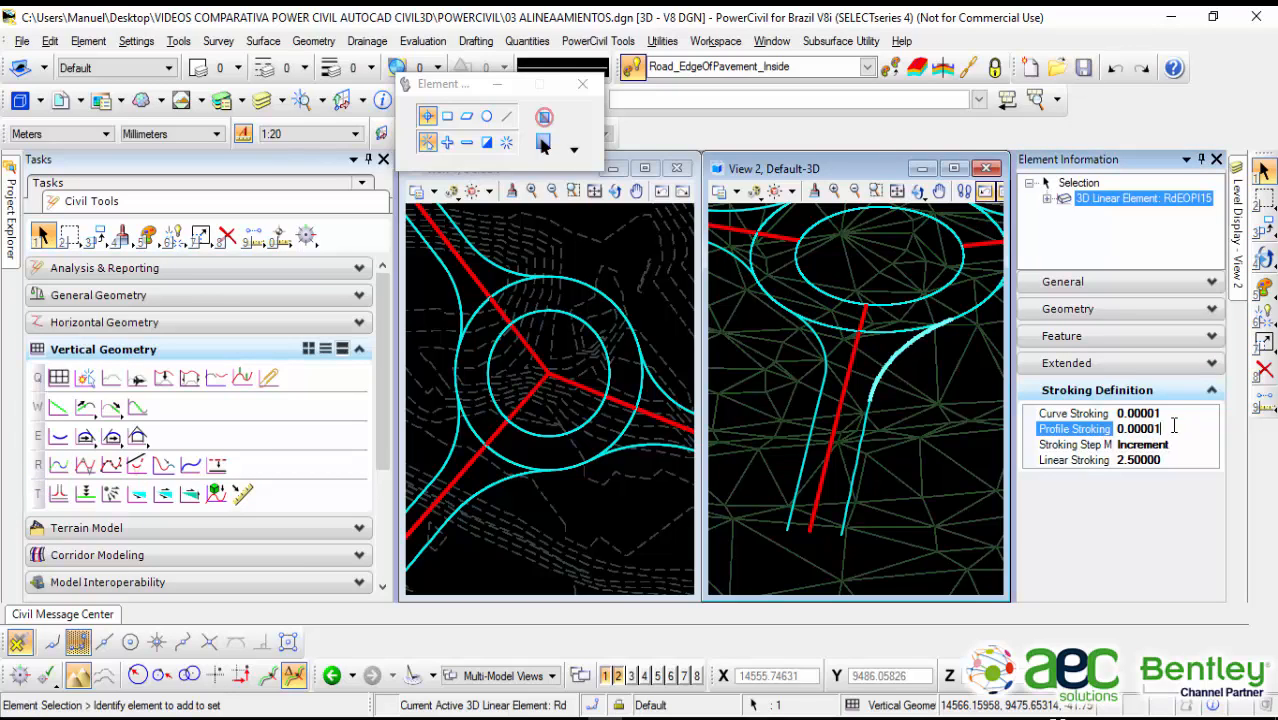
type("1")
key("Return")
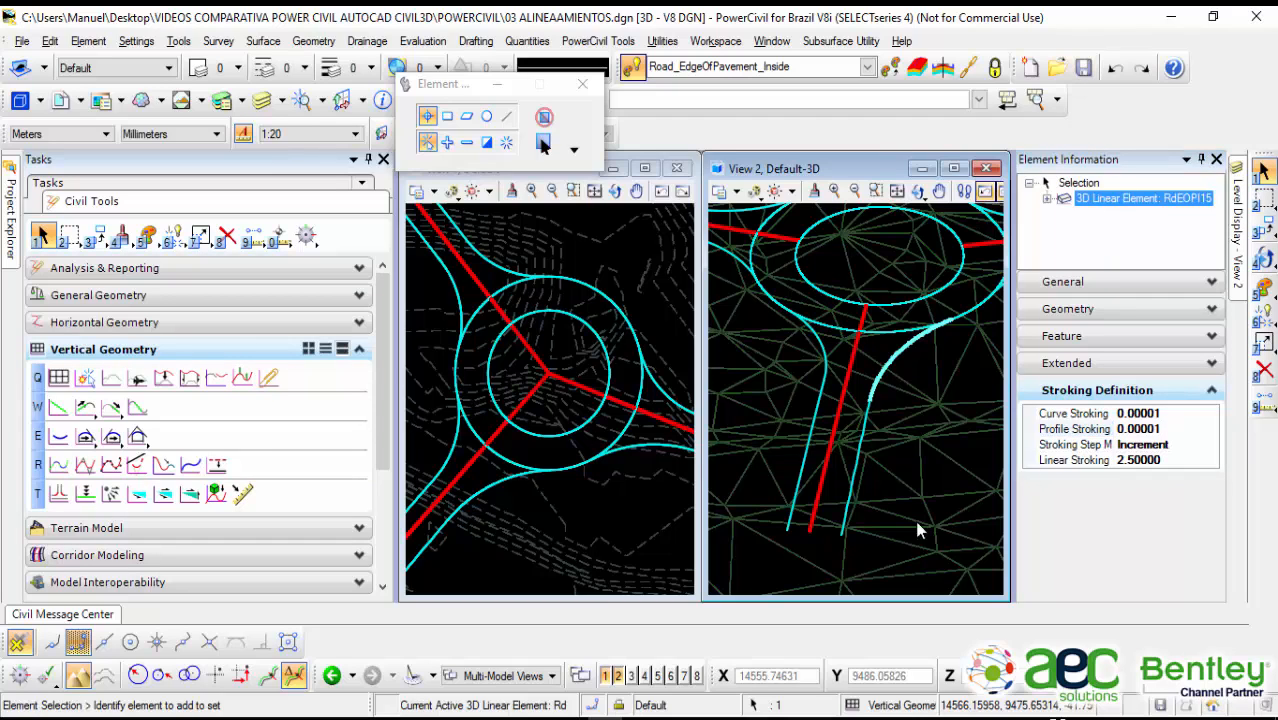
left_click(928, 359)
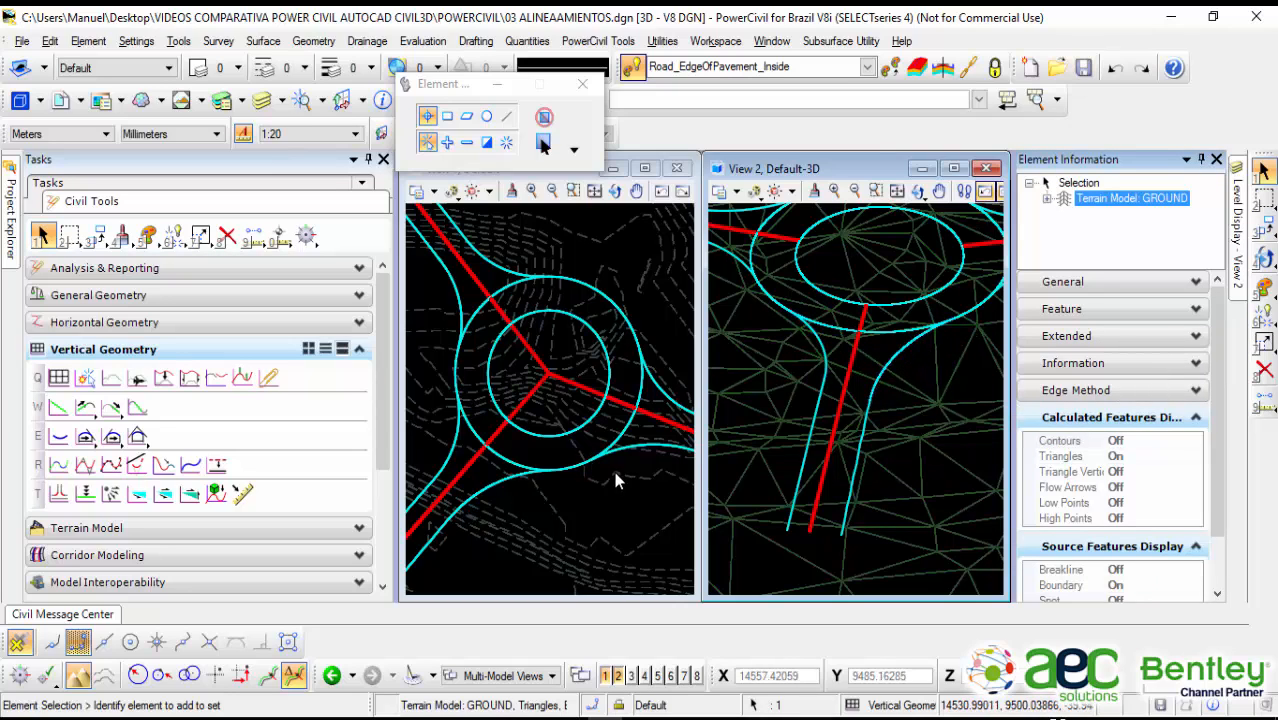
Step: Open the profile model of the southwest road's southeast fillet in View 8 and examine its transition curve
scroll(913, 392, "down", 2)
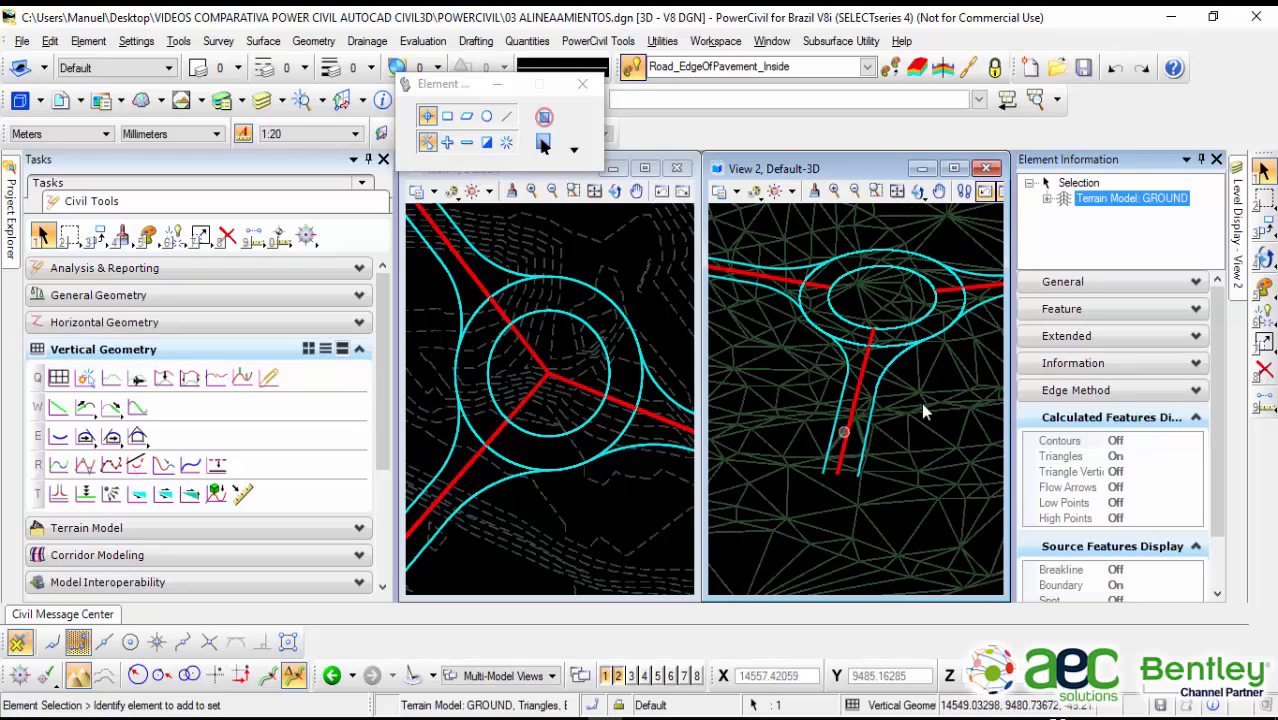
left_click(507, 494)
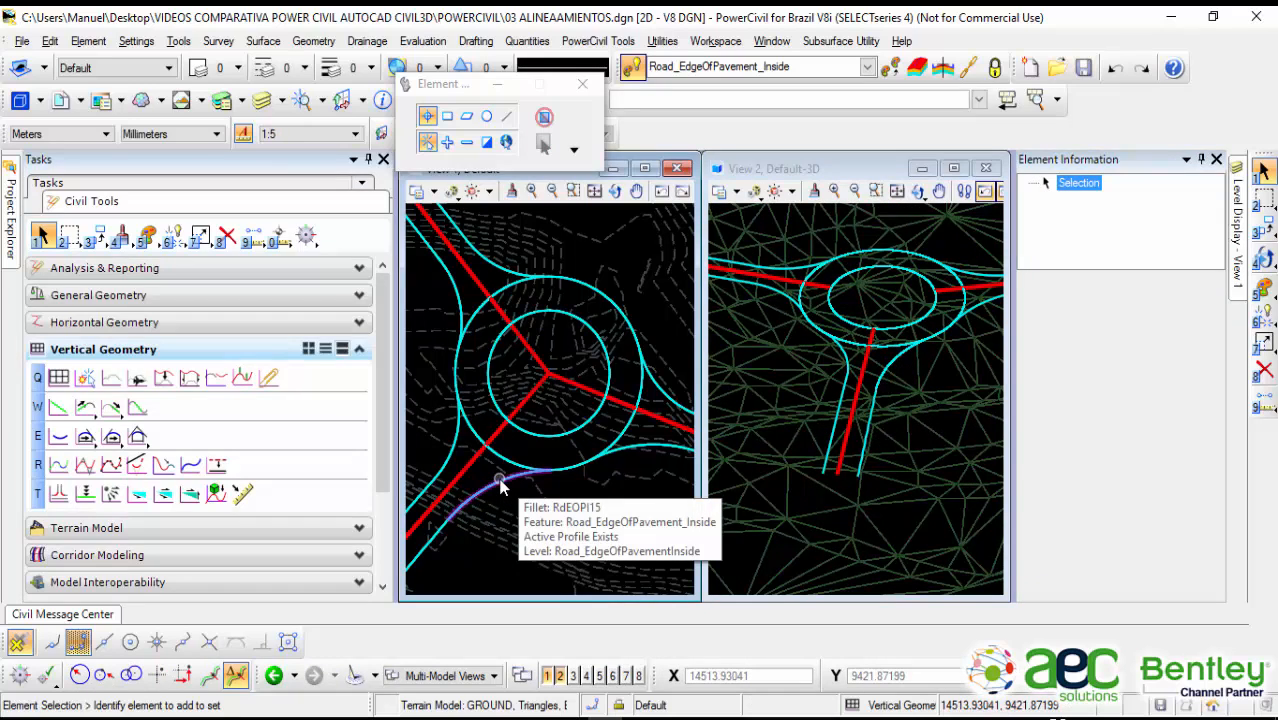
left_click(501, 485)
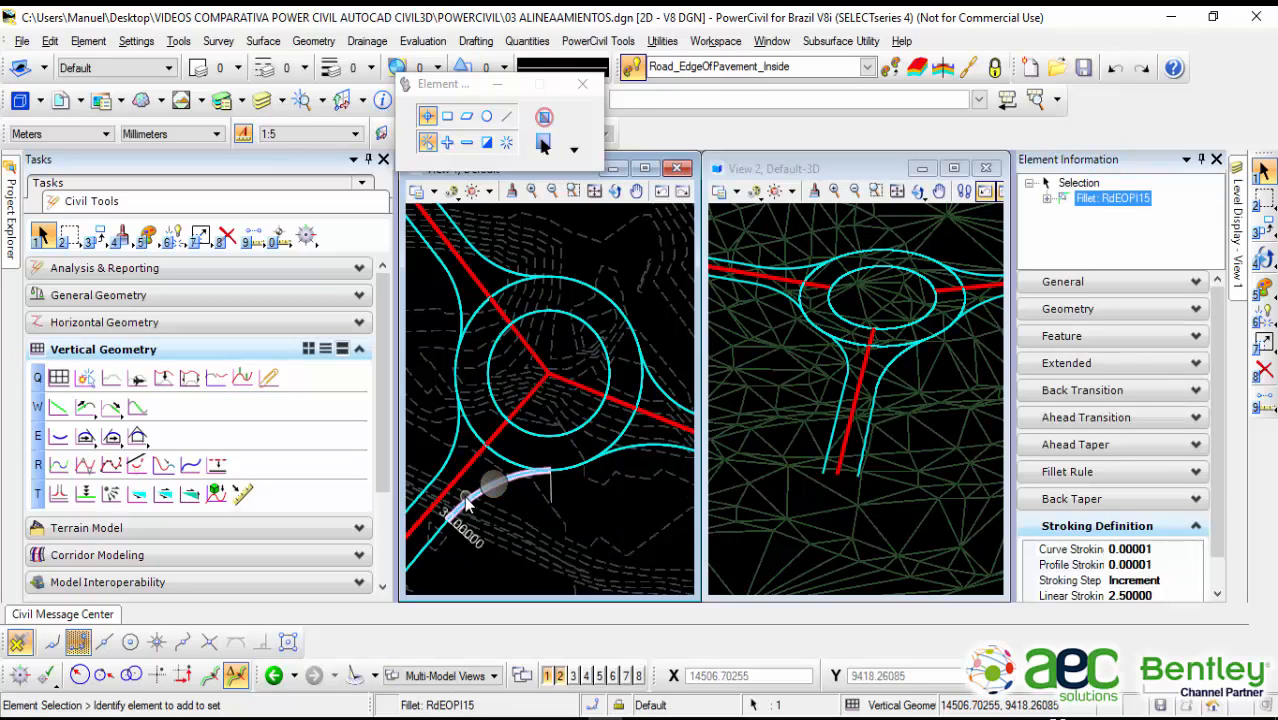
mouse_move(465, 503)
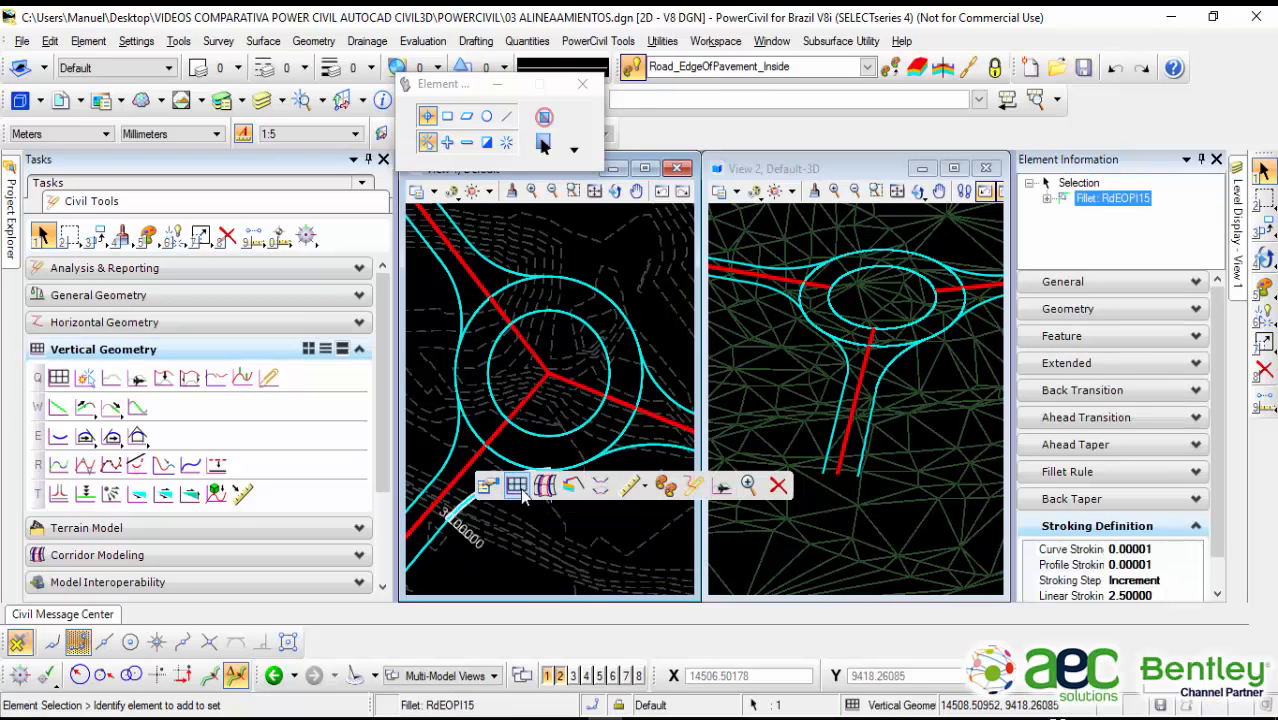
left_click(638, 675)
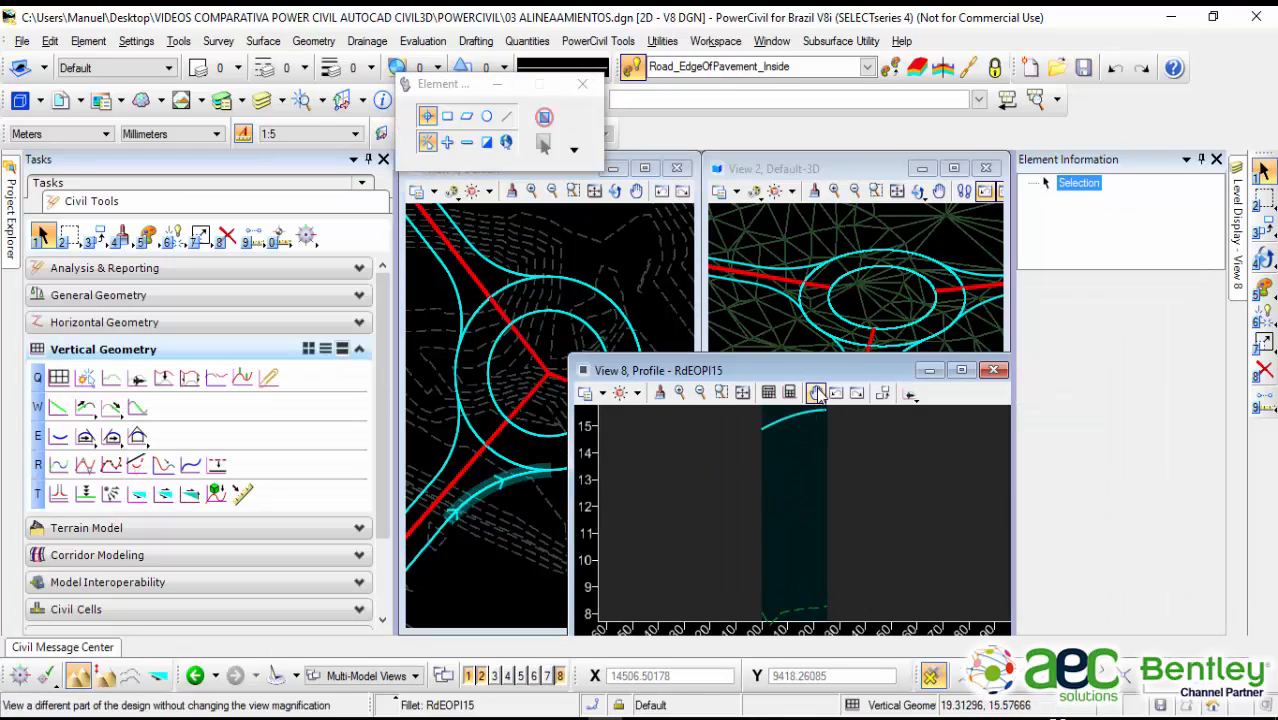
scroll(805, 429, "up", 1)
scroll(805, 430, "up", 3)
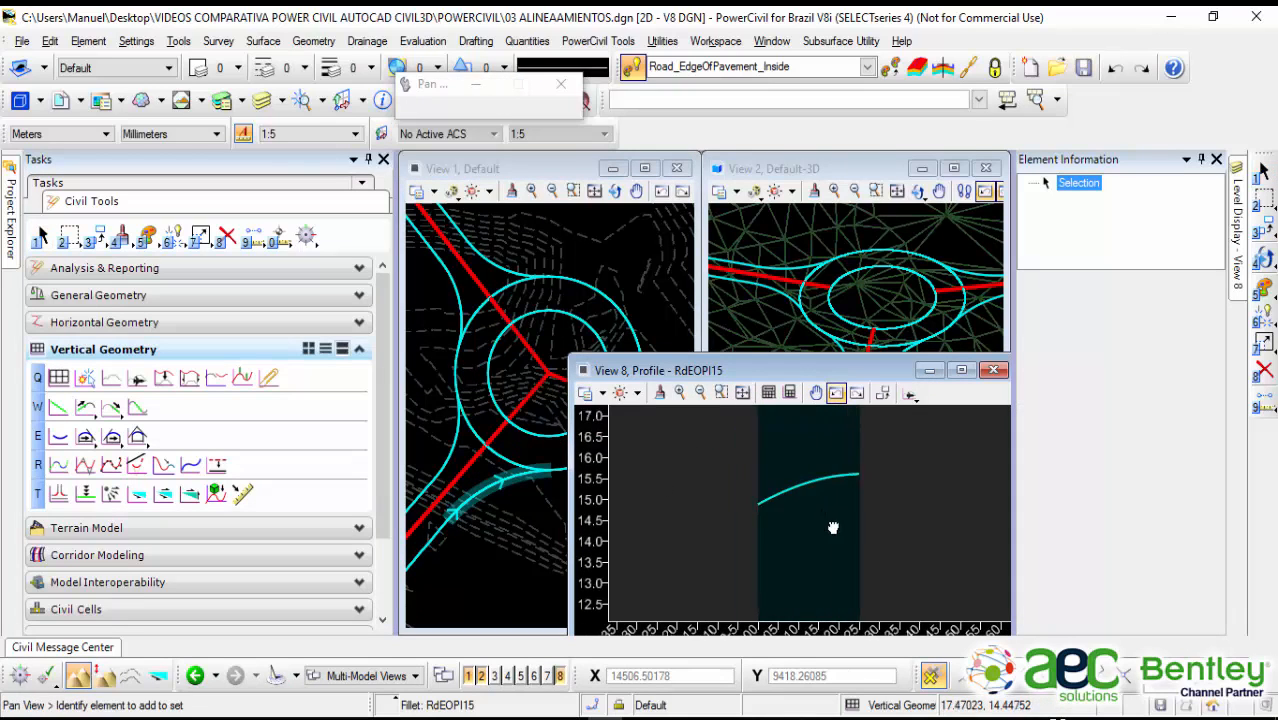
scroll(755, 522, "up", 1)
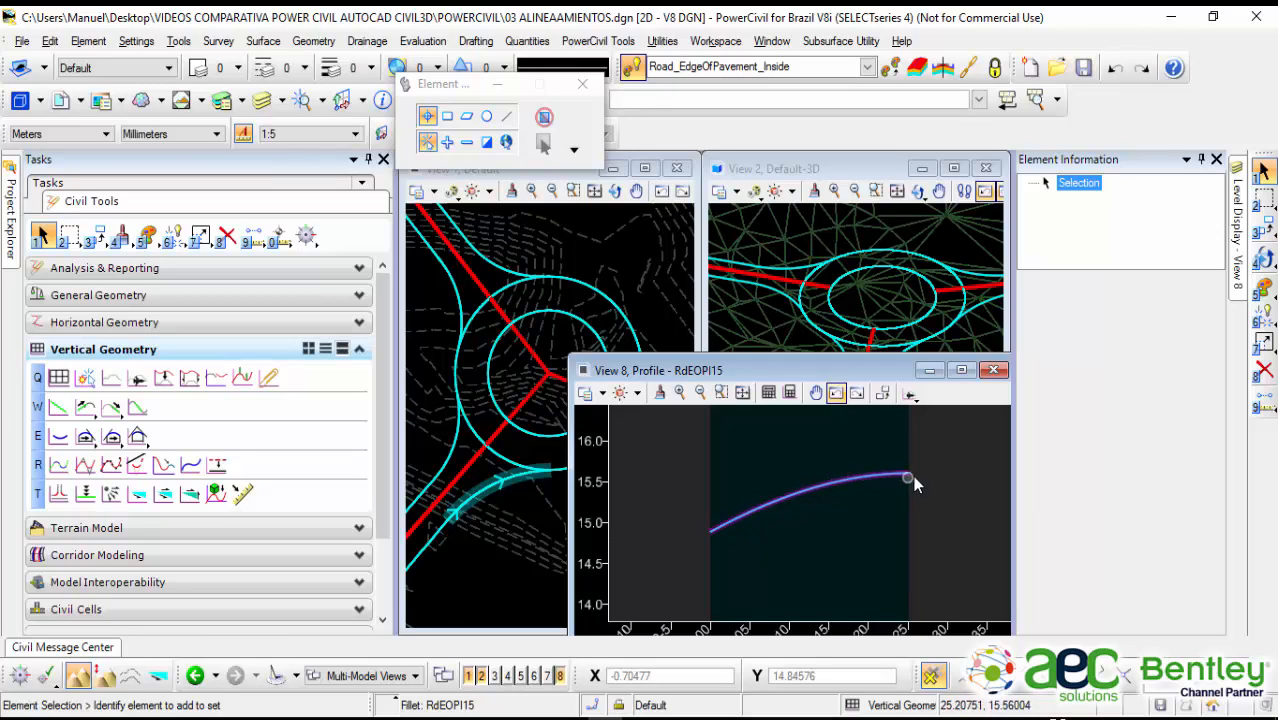
Step: Inspect the roundabout end of the southeast fillet's active profile and its start and end points in the geometry properties
scroll(918, 473, "up", 5)
scroll(920, 472, "up", 1)
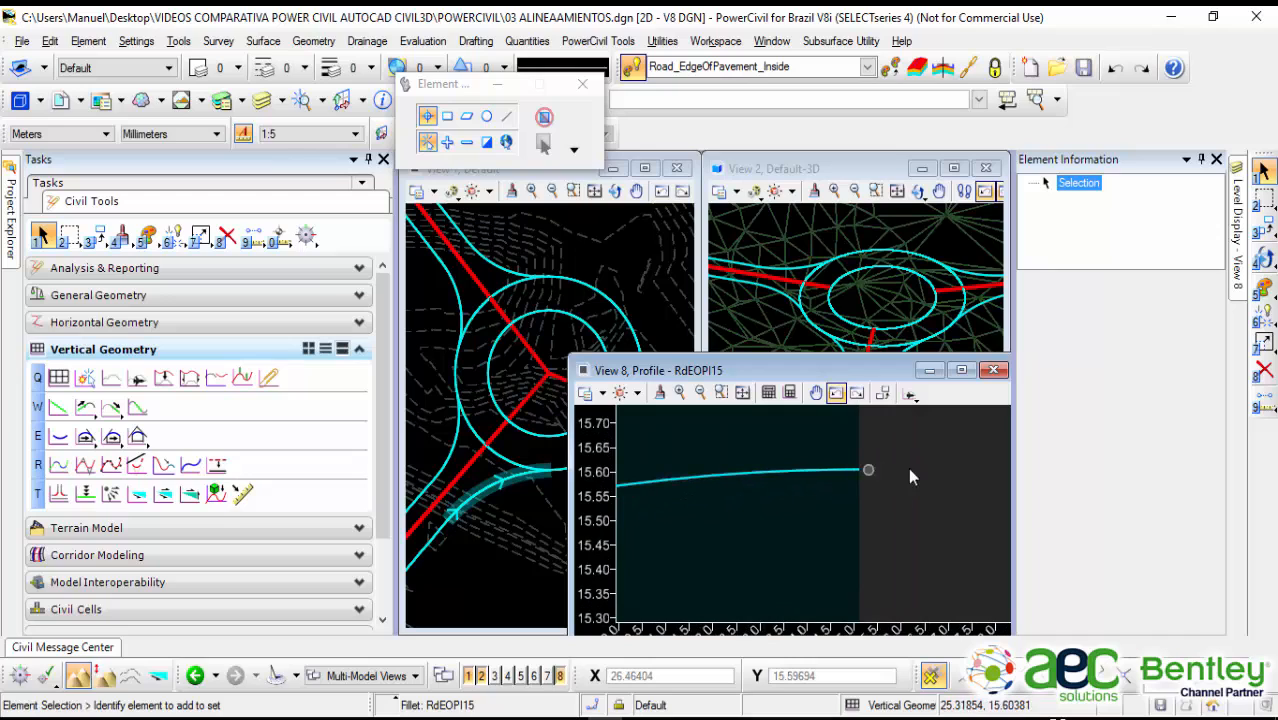
scroll(865, 472, "up", 3)
left_click(845, 467)
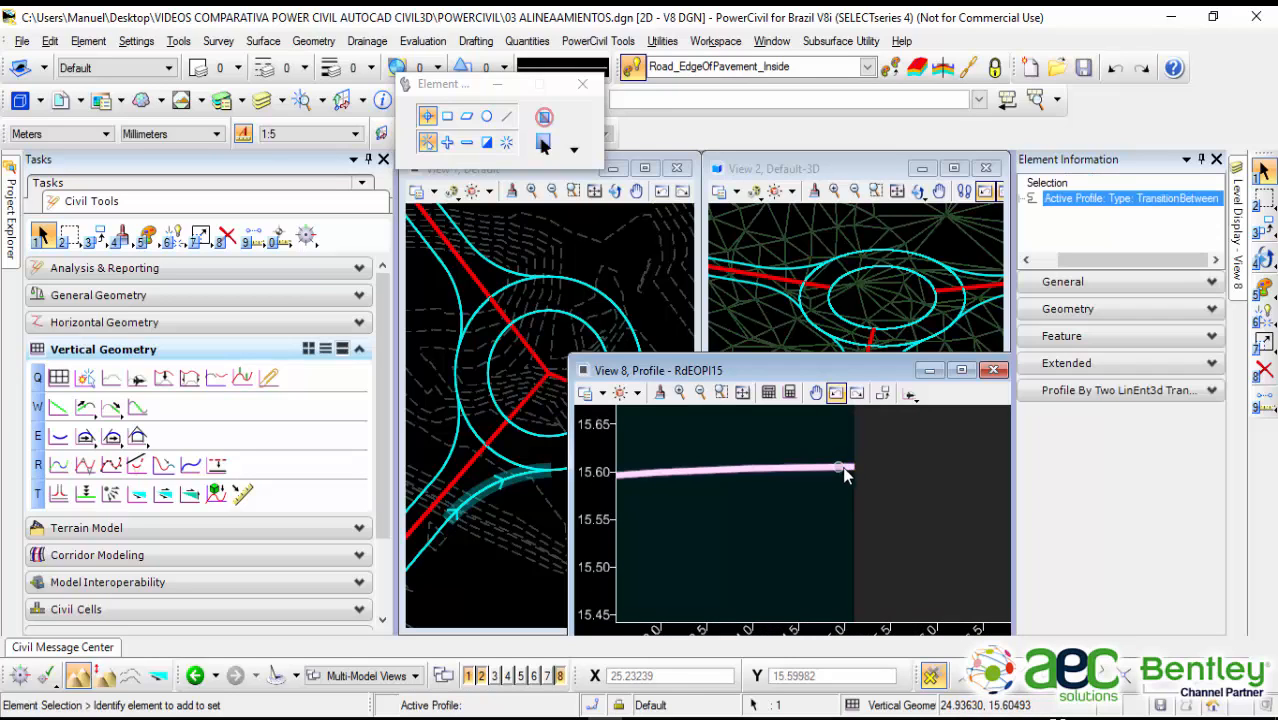
scroll(864, 460, "down", 3)
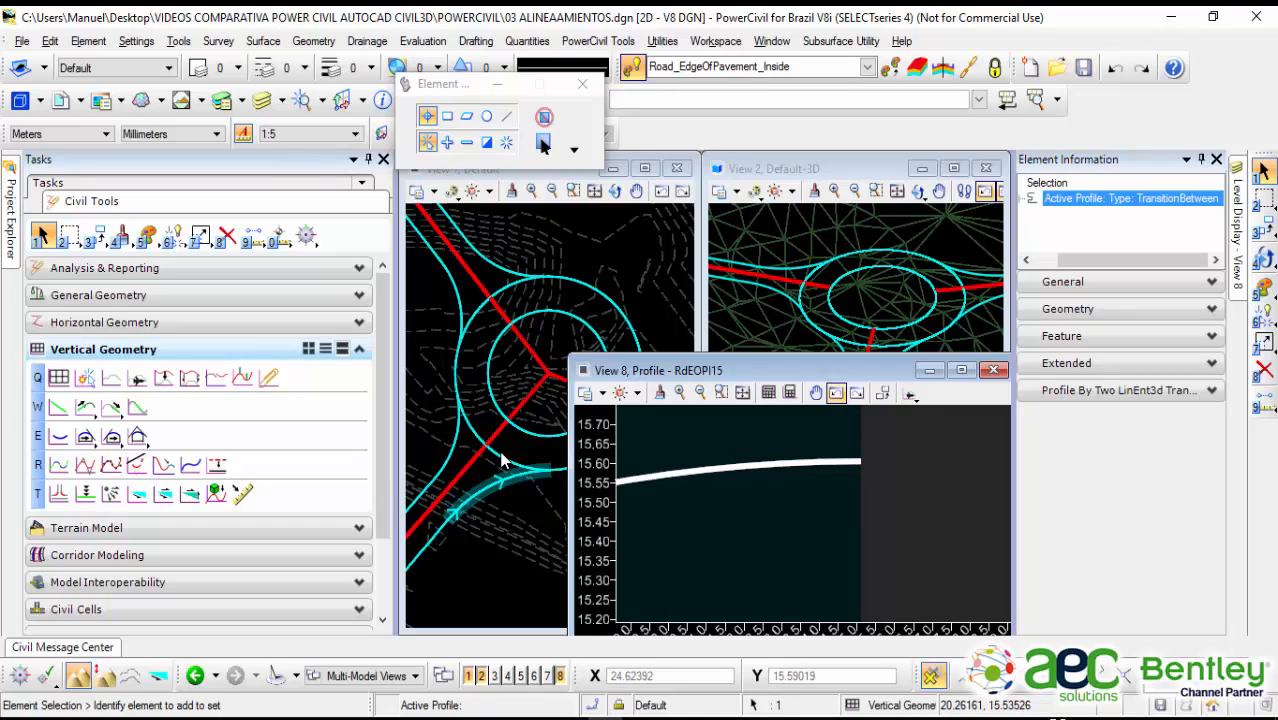
left_click(1127, 308)
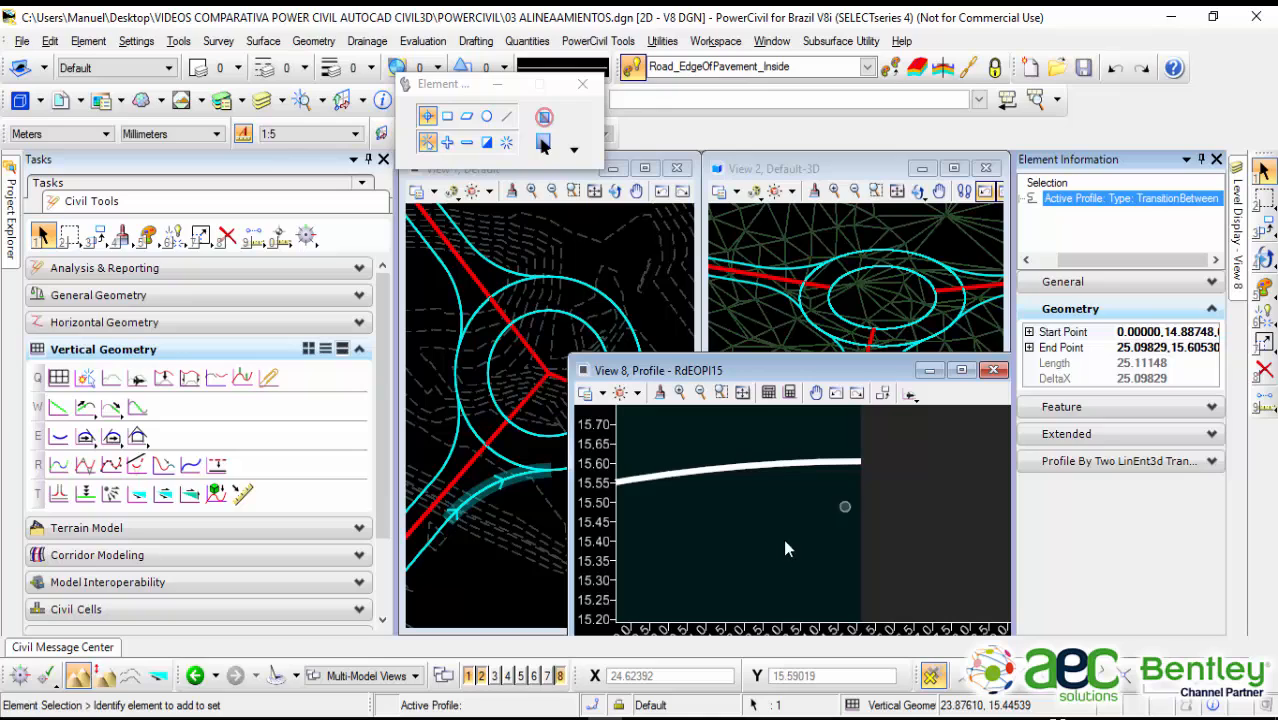
left_click(797, 500)
scroll(797, 495, "down", 2)
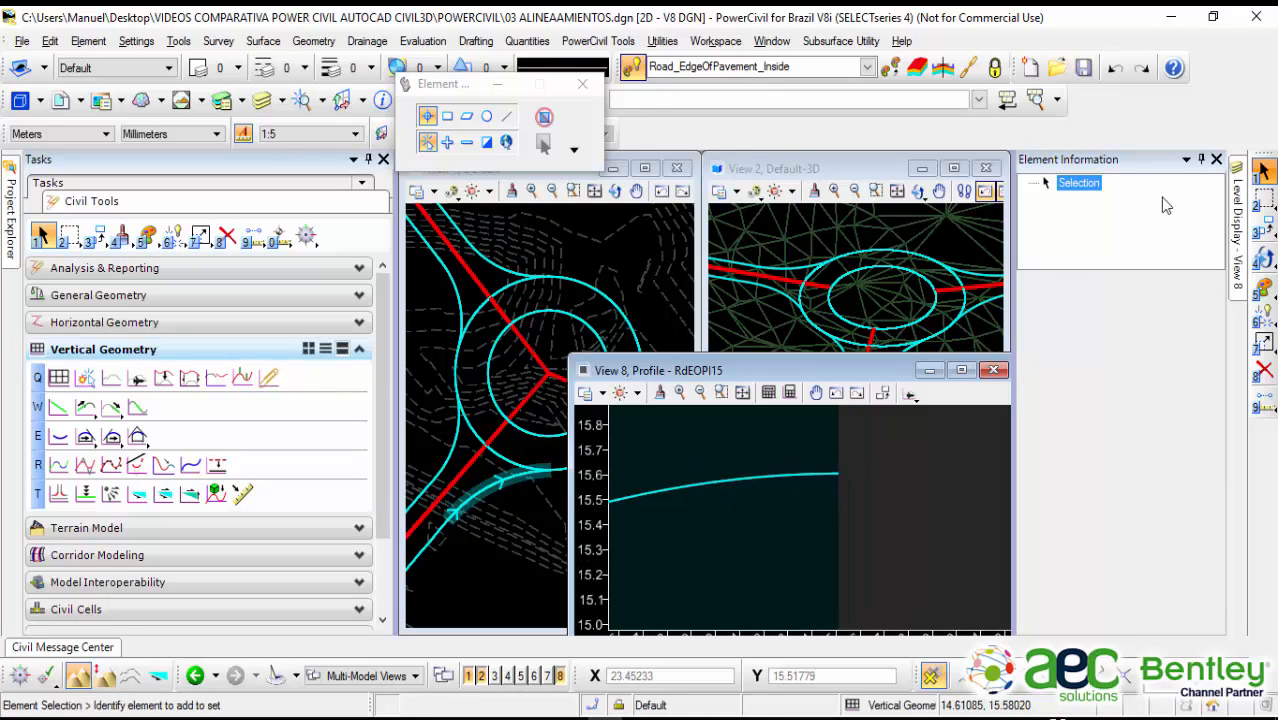
Step: Show the profile of the fillet on the northwest road's southwest edge in View 8 and examine that fillet in plan
left_click(457, 300)
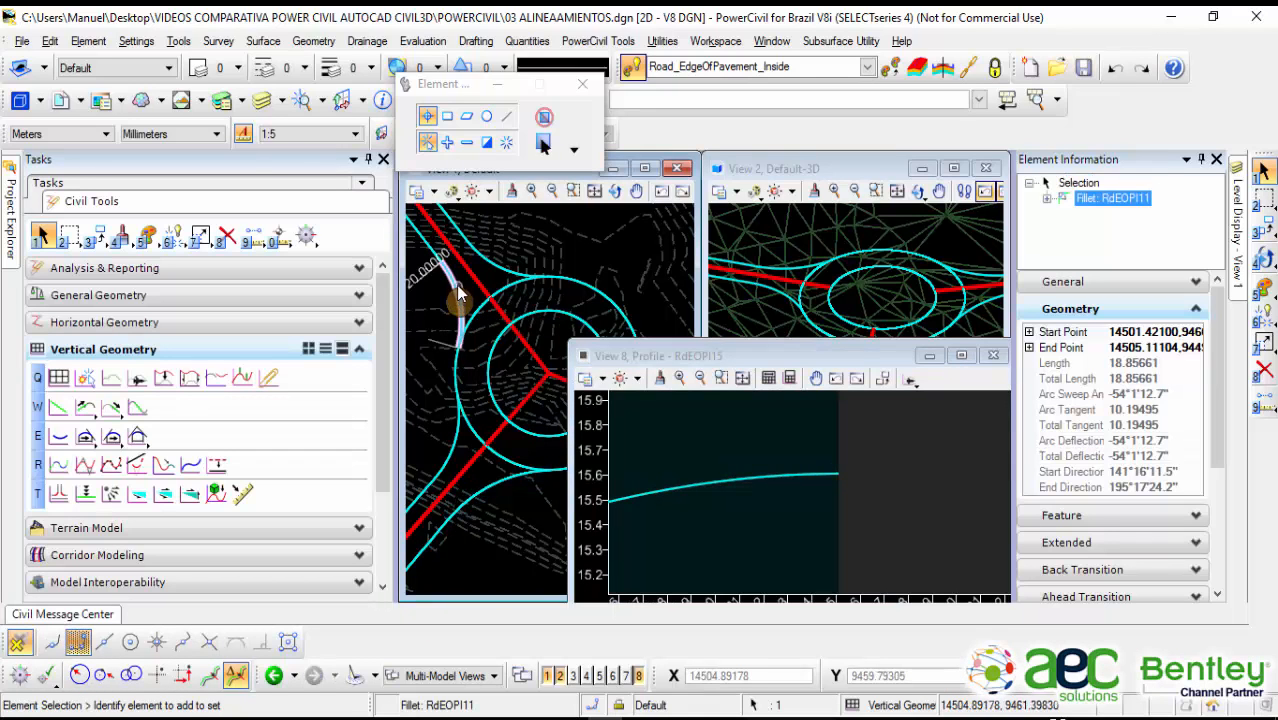
left_click(476, 274)
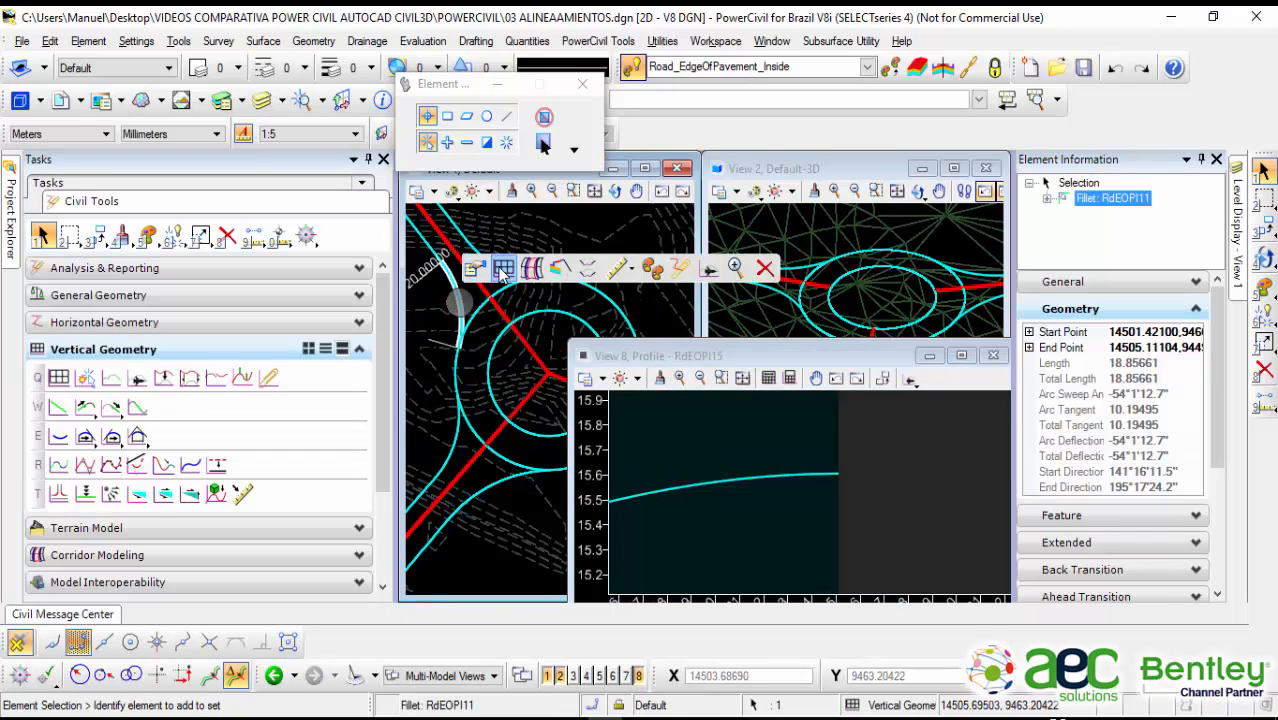
left_click(693, 417)
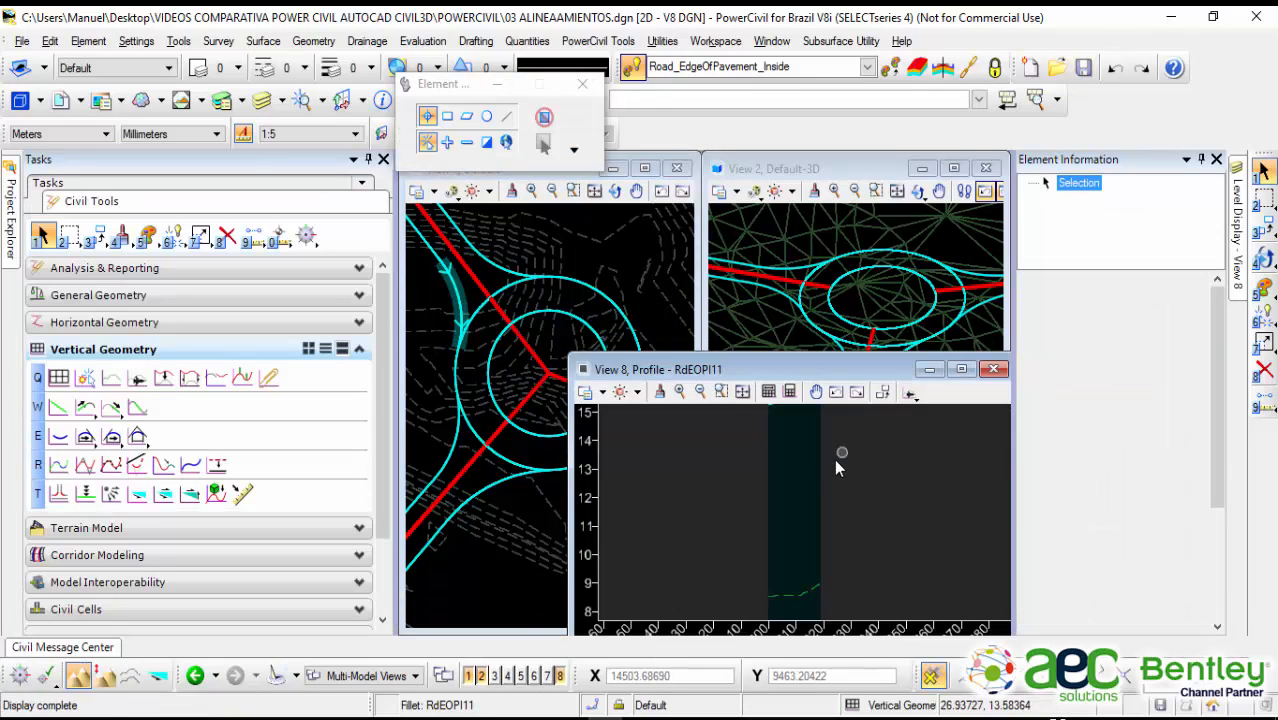
left_click(882, 391)
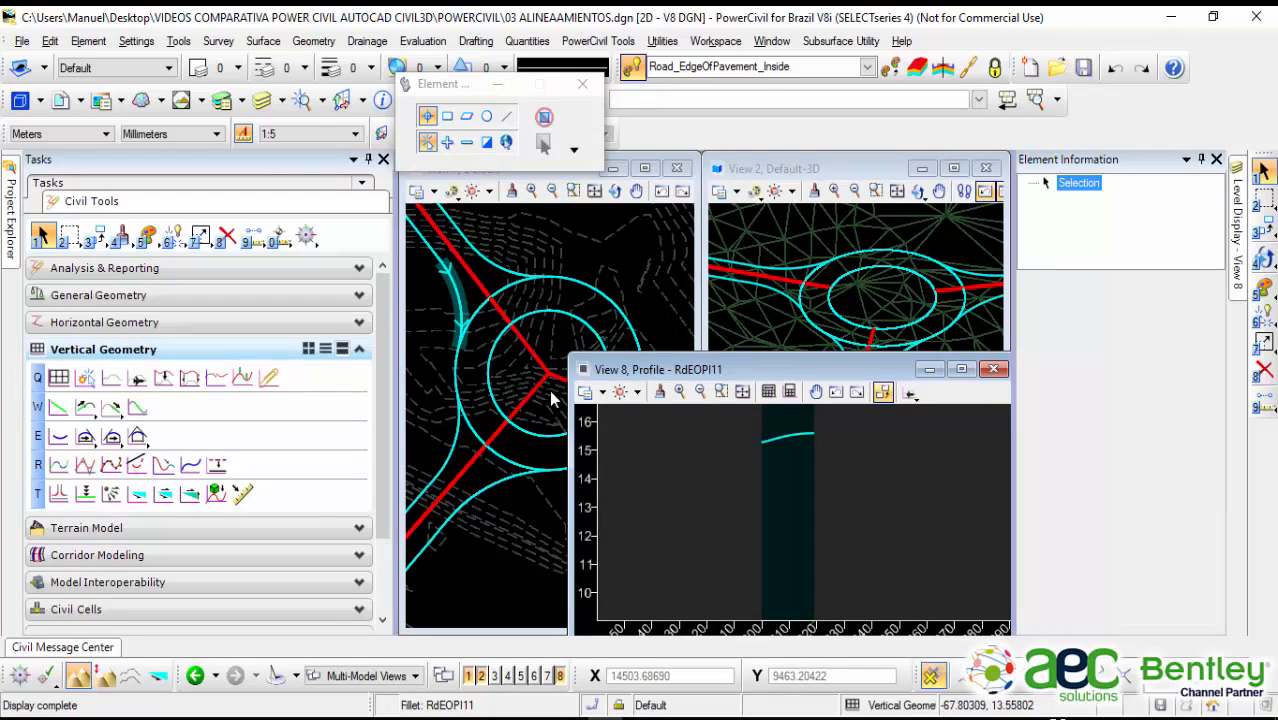
mouse_move(776, 444)
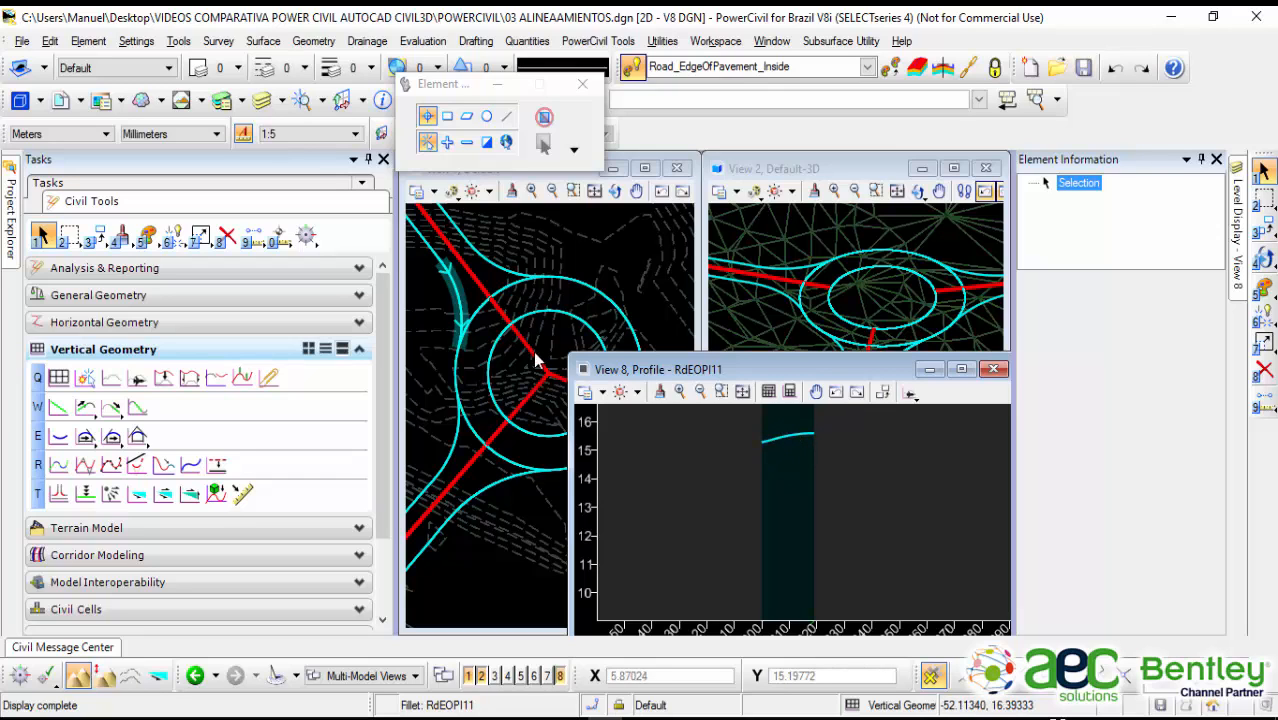
left_click(457, 303)
scroll(440, 300, "up", 3)
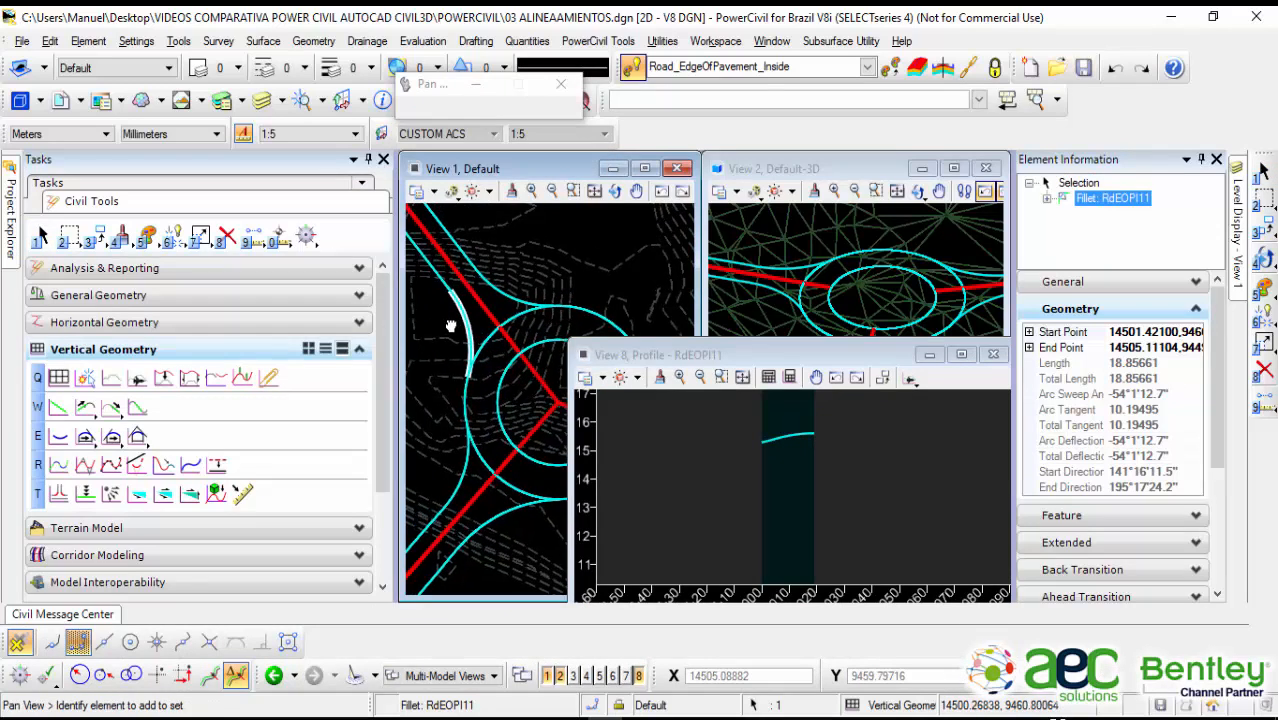
Step: Set the radius of the fillet on the northwest road's southwest edge to 50 m and fit its profile in View 8
left_click(447, 328)
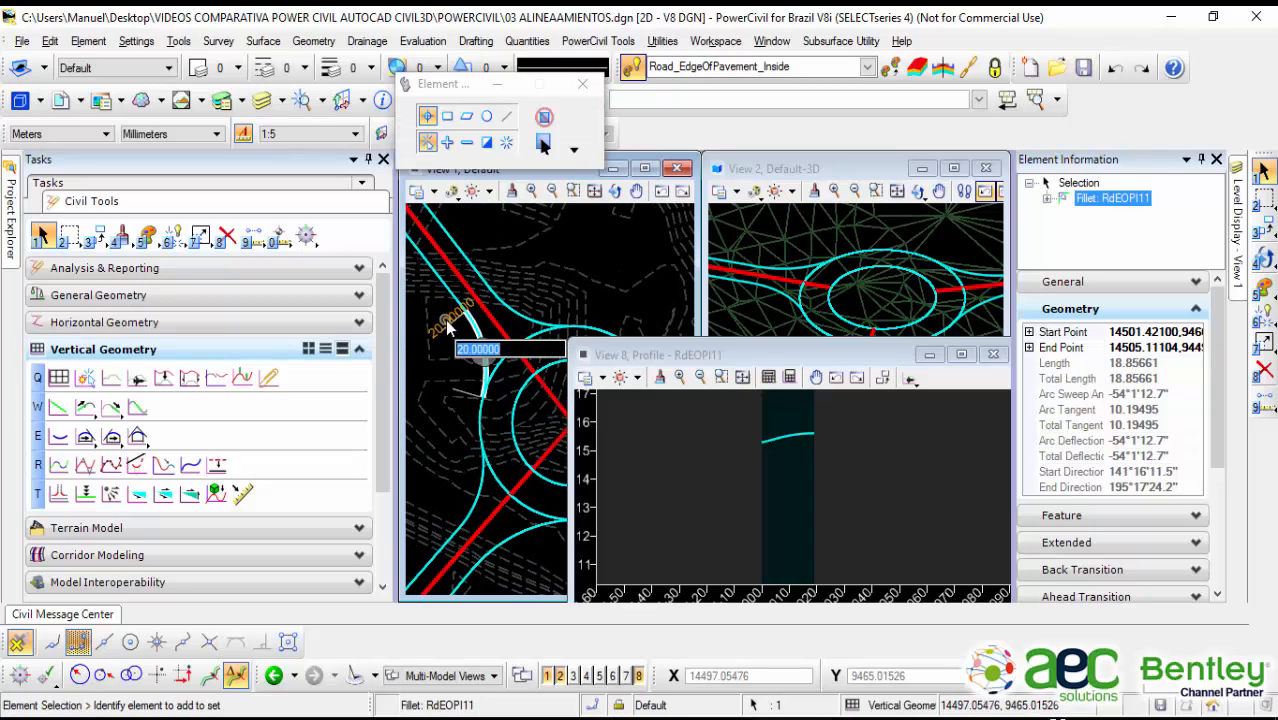
type("50")
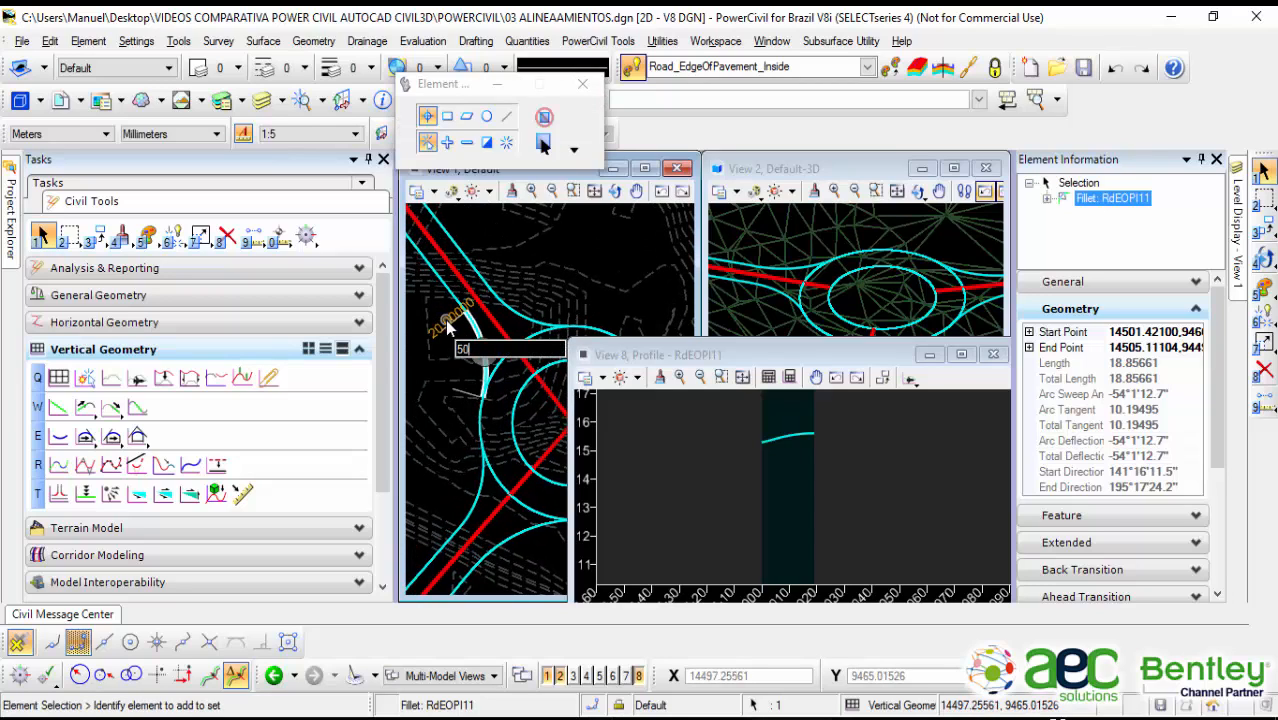
key("Return")
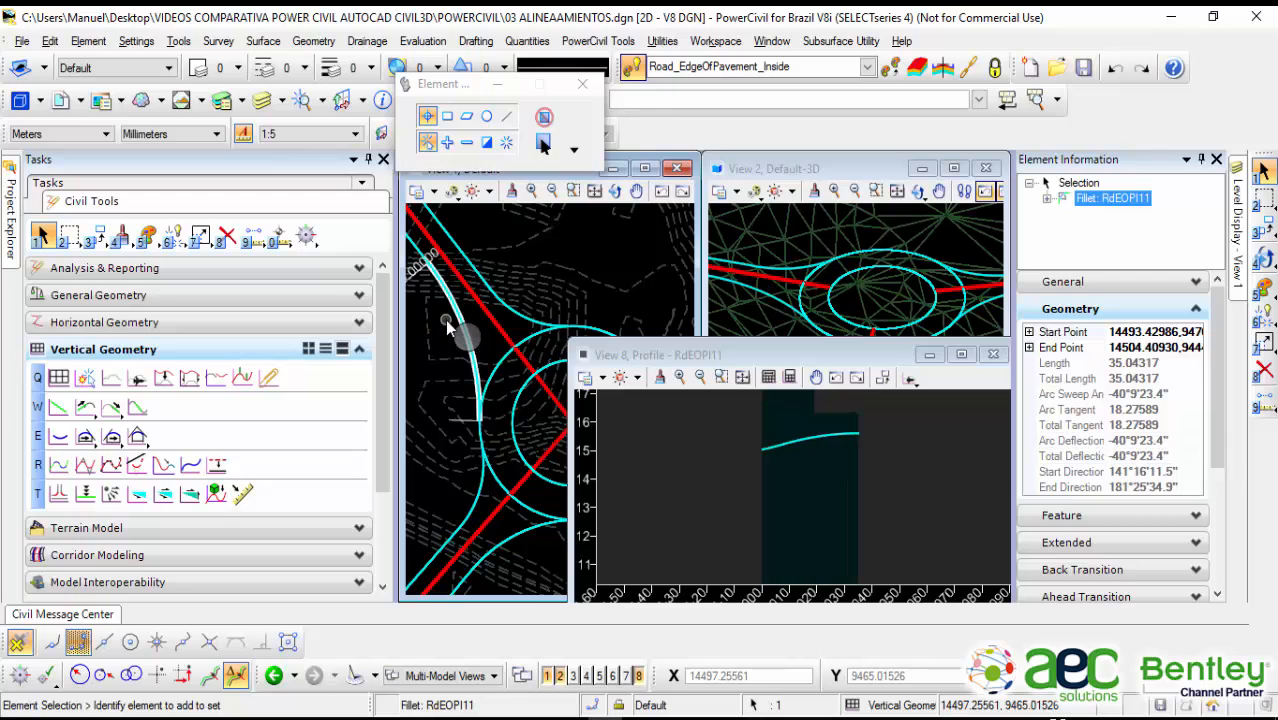
left_click(856, 377)
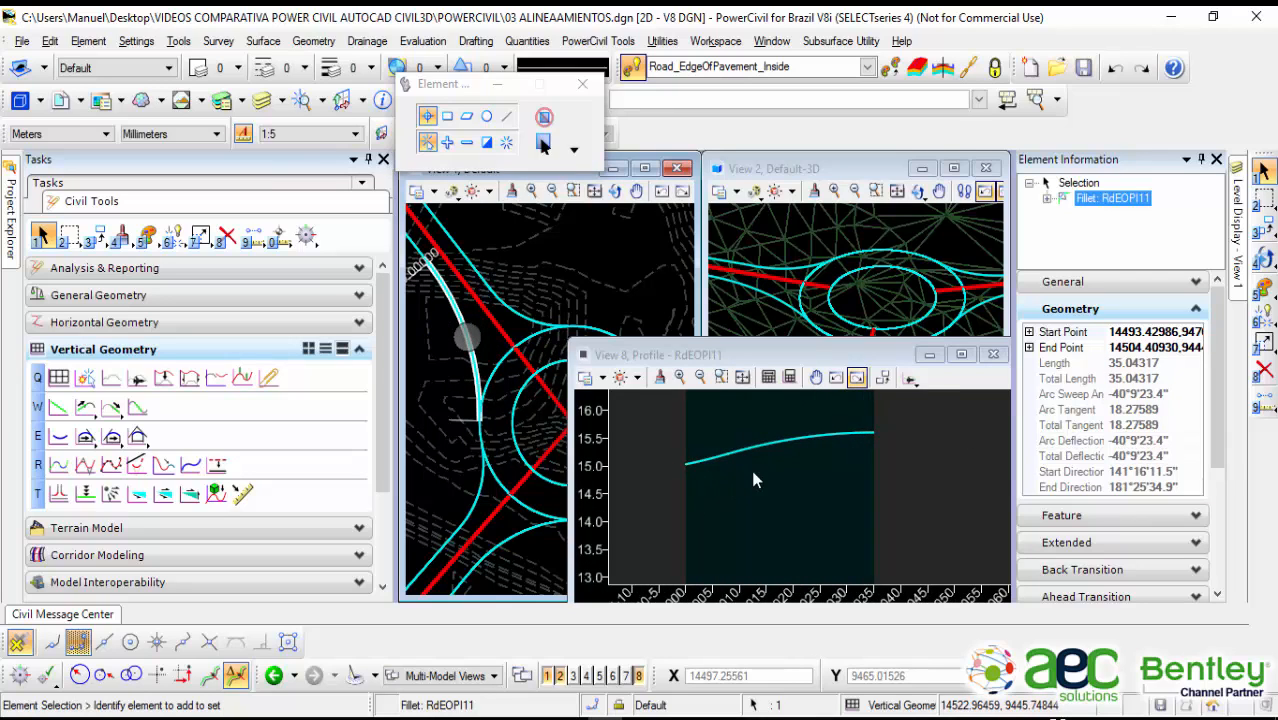
scroll(746, 464, "up", 2)
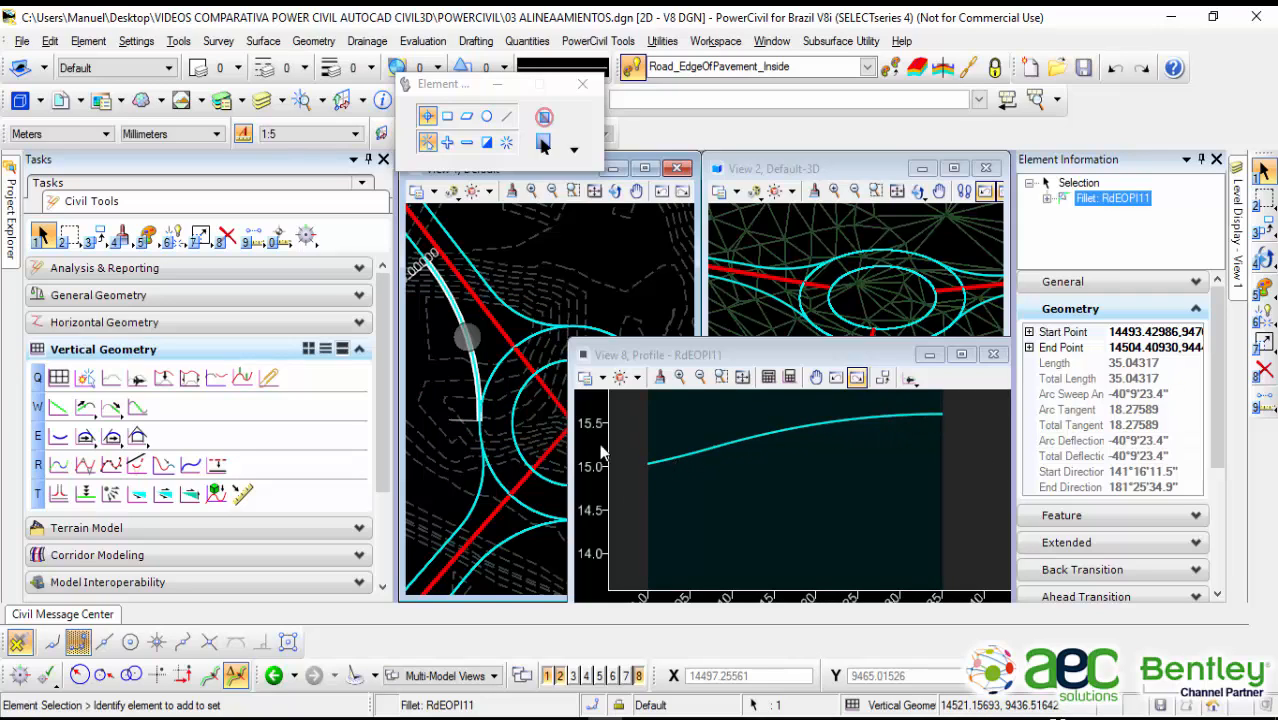
scroll(700, 463, "down", 2)
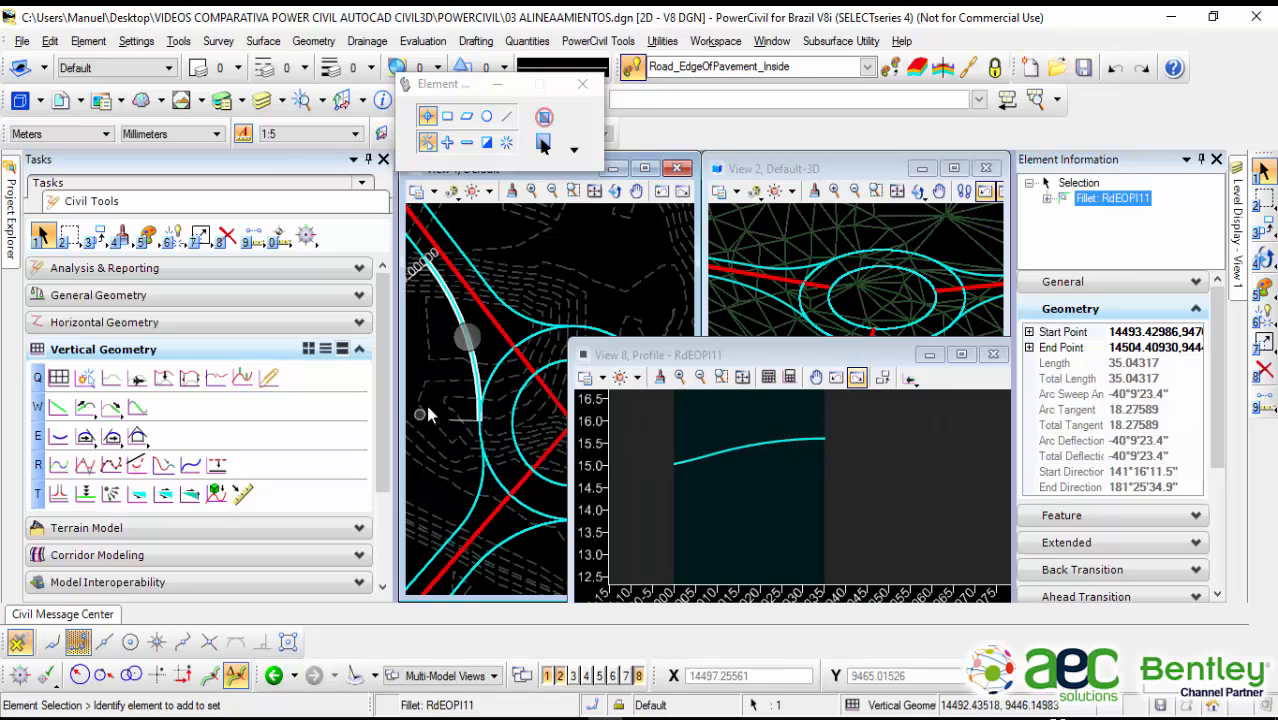
Step: Deselect the fillet and close its profile in View 8
left_click(598, 258)
scroll(566, 296, "down", 3)
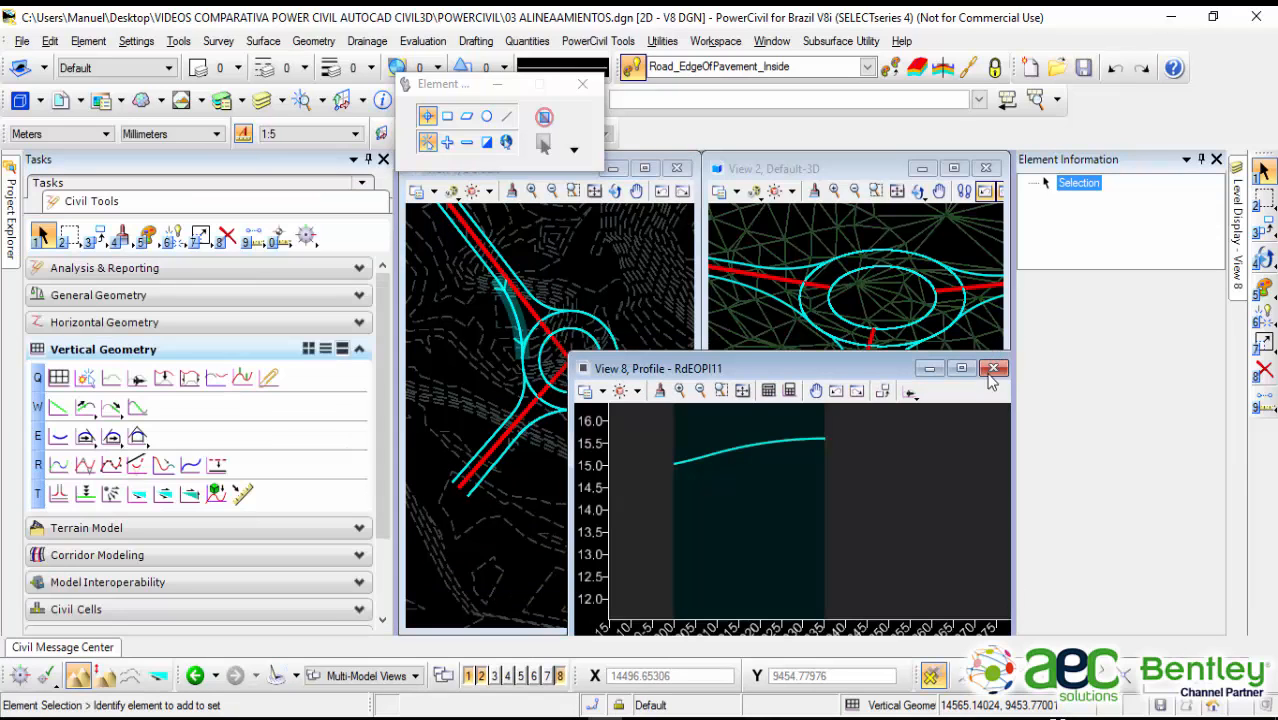
left_click(994, 369)
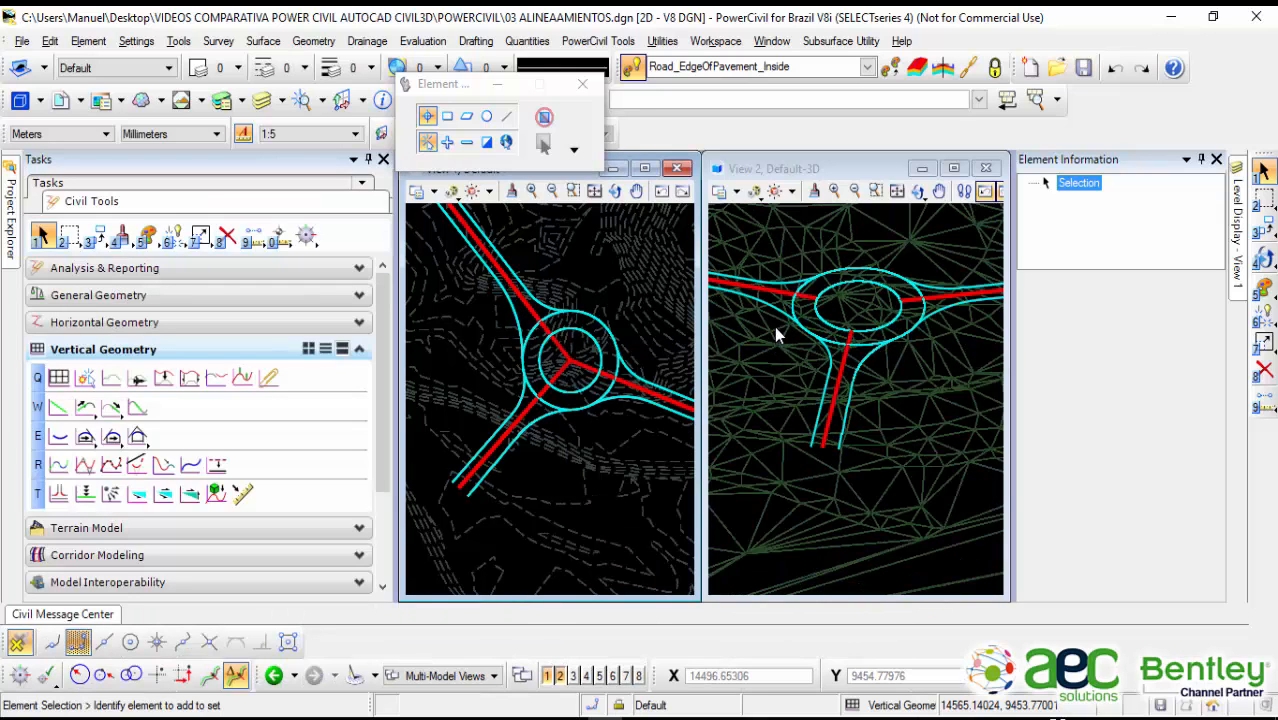
Step: Examine the roundabout, its approach roads and the fillet transitions in the 3D view
scroll(806, 325, "down", 4)
scroll(851, 336, "up", 3)
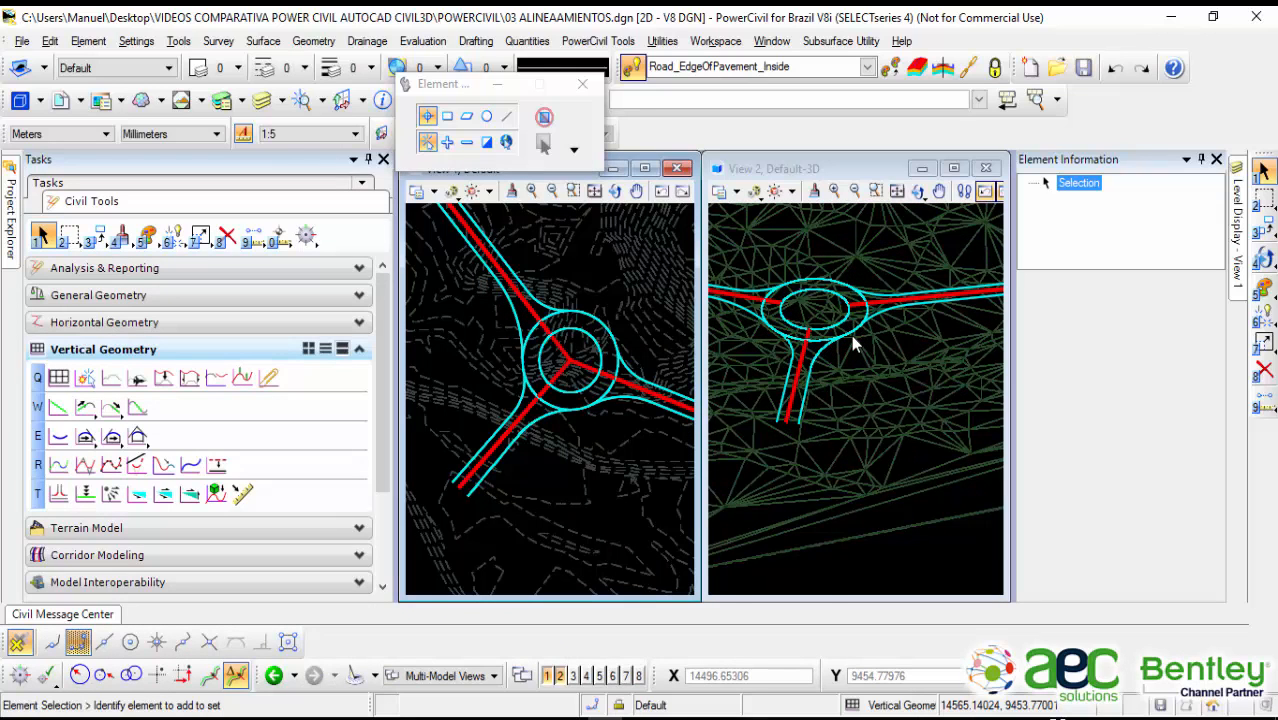
scroll(851, 336, "up", 1)
scroll(851, 335, "down", 2)
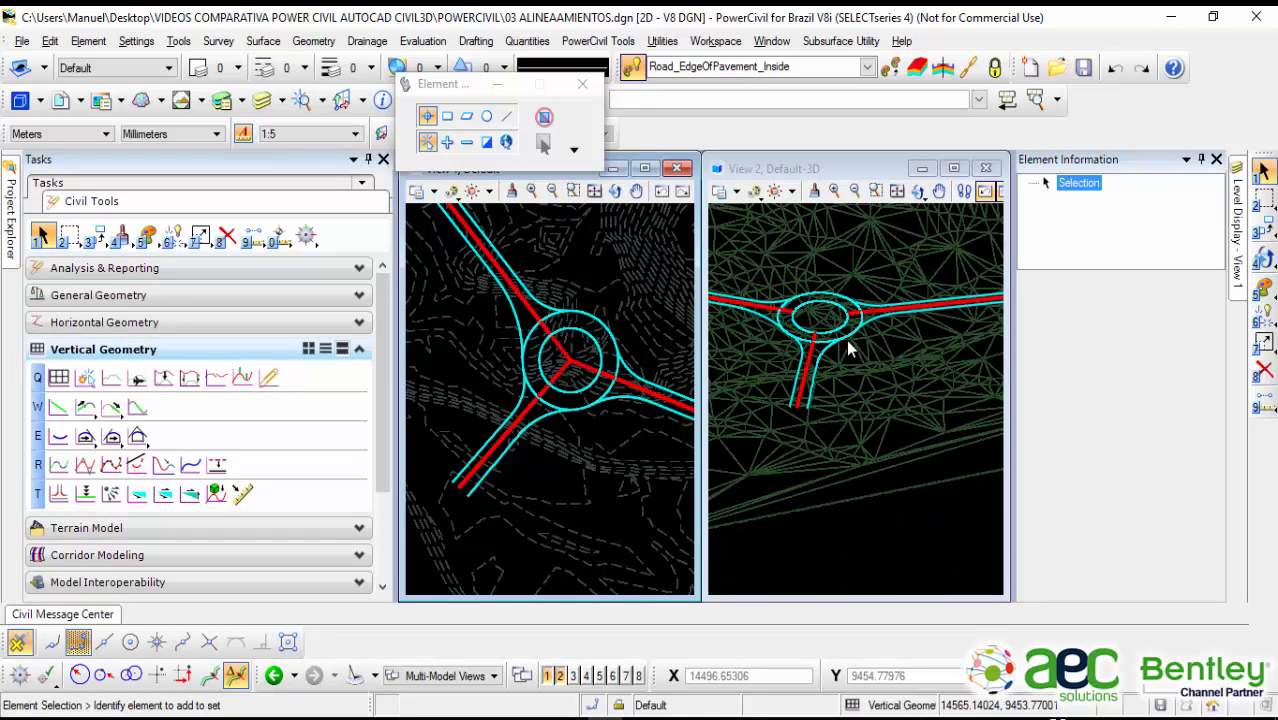
middle_click_drag(863, 343, 877, 416)
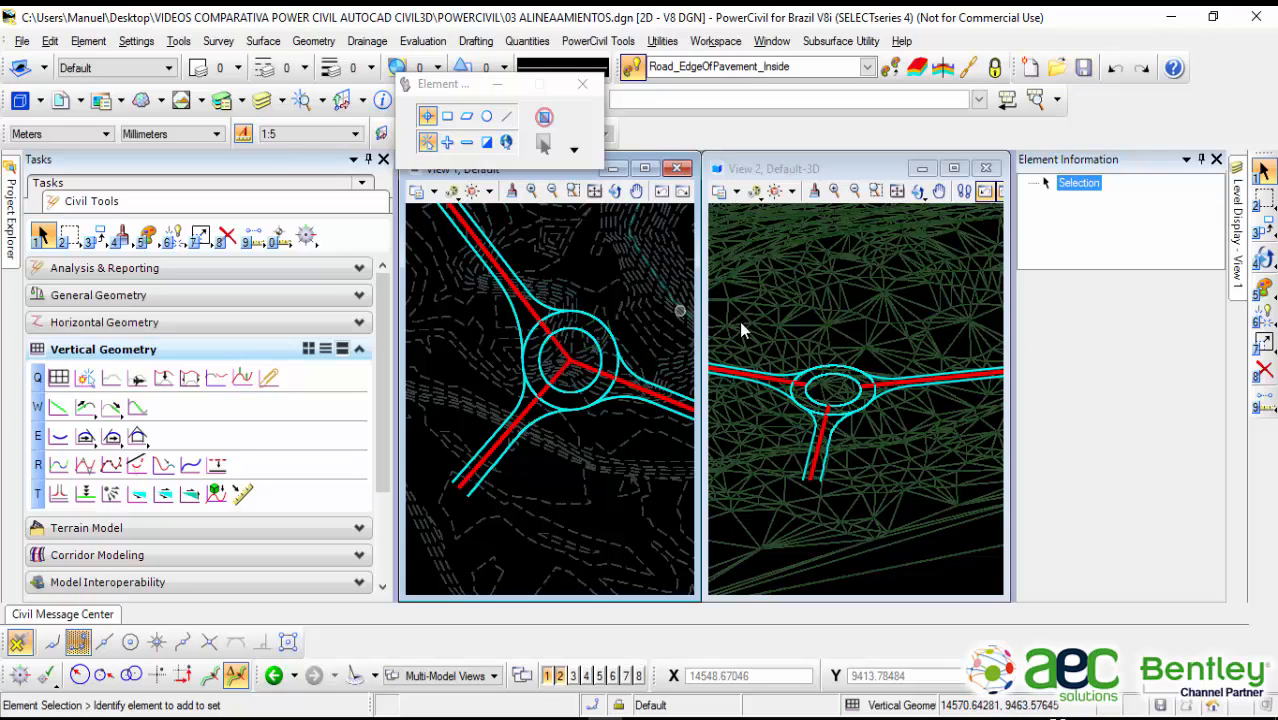
scroll(826, 390, "up", 2)
scroll(855, 378, "up", 2)
scroll(855, 378, "down", 3)
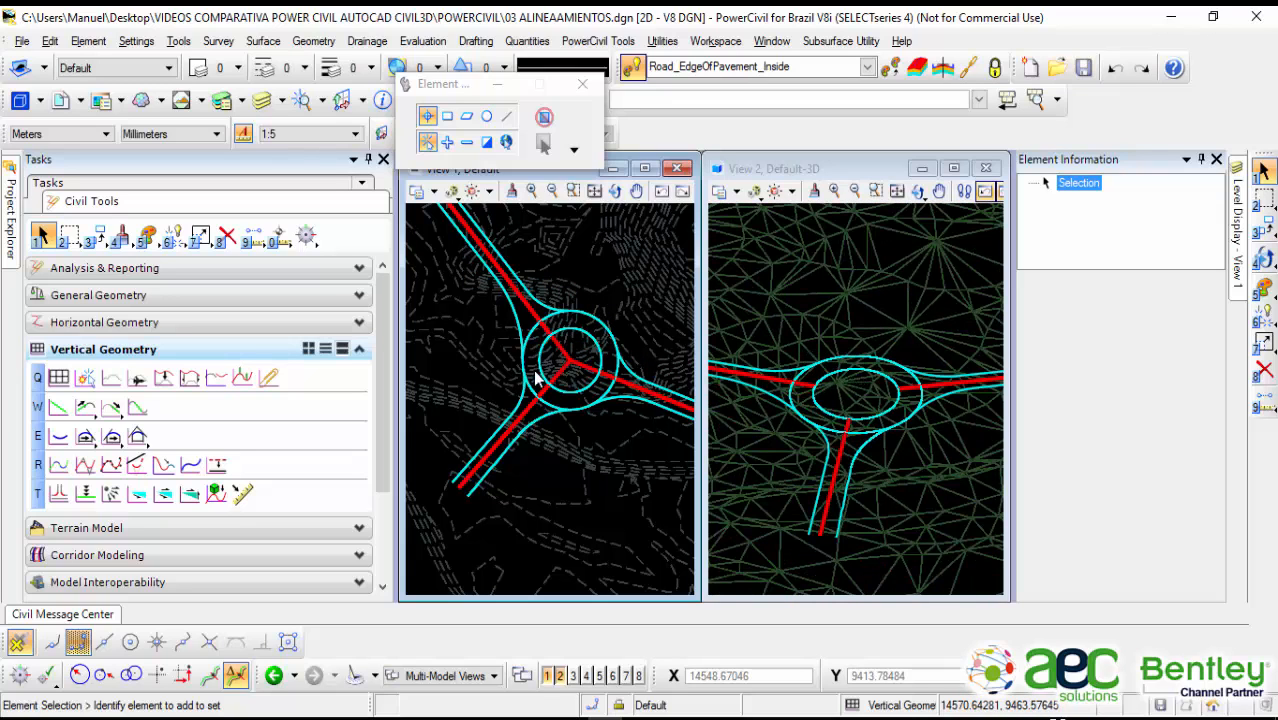
Step: Move the outer end point of the southwest road centerline EJE 1 northward, making the line about 52.19 m long at 241°06'40"
scroll(501, 470, "up", 1)
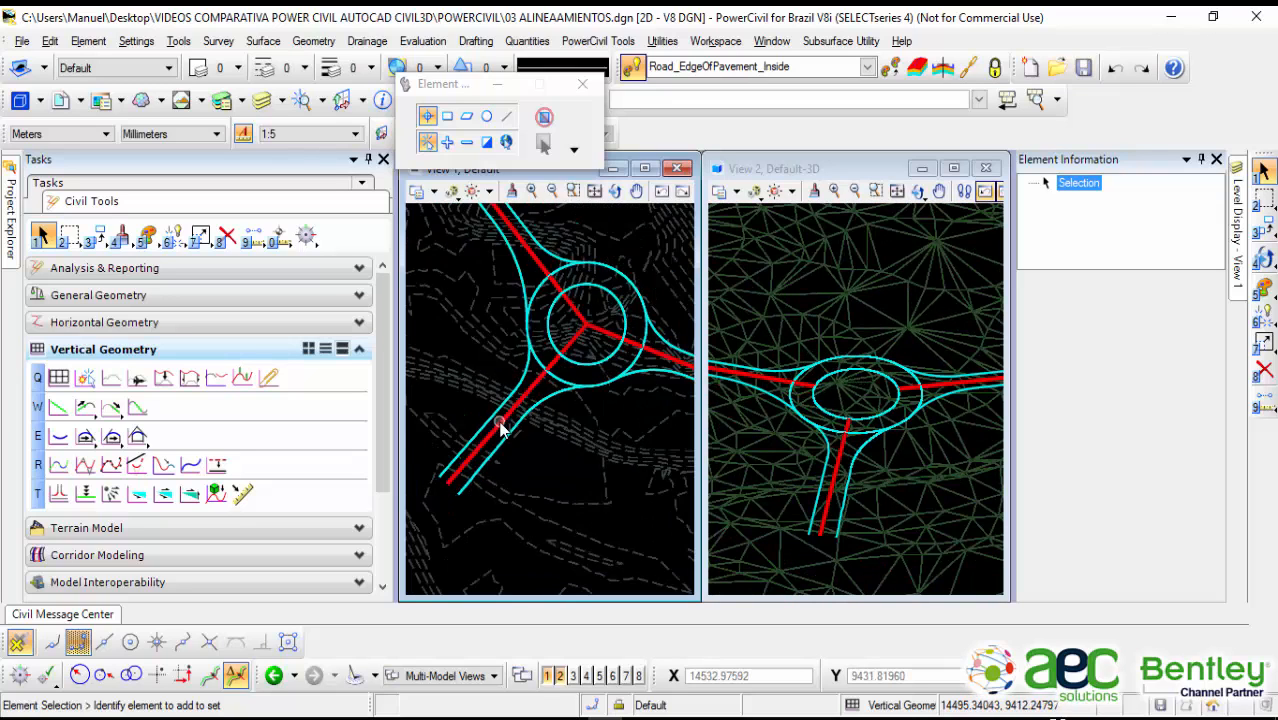
scroll(495, 452, "up", 1)
left_click(493, 441)
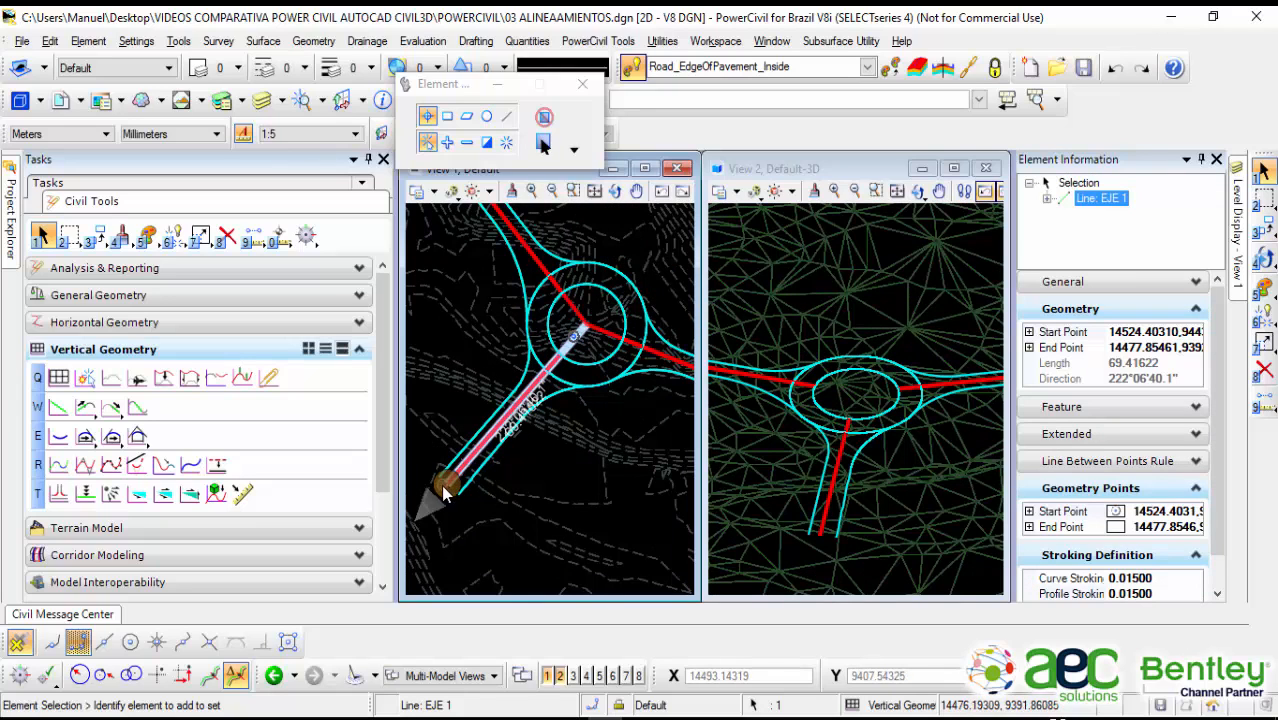
left_click(558, 478)
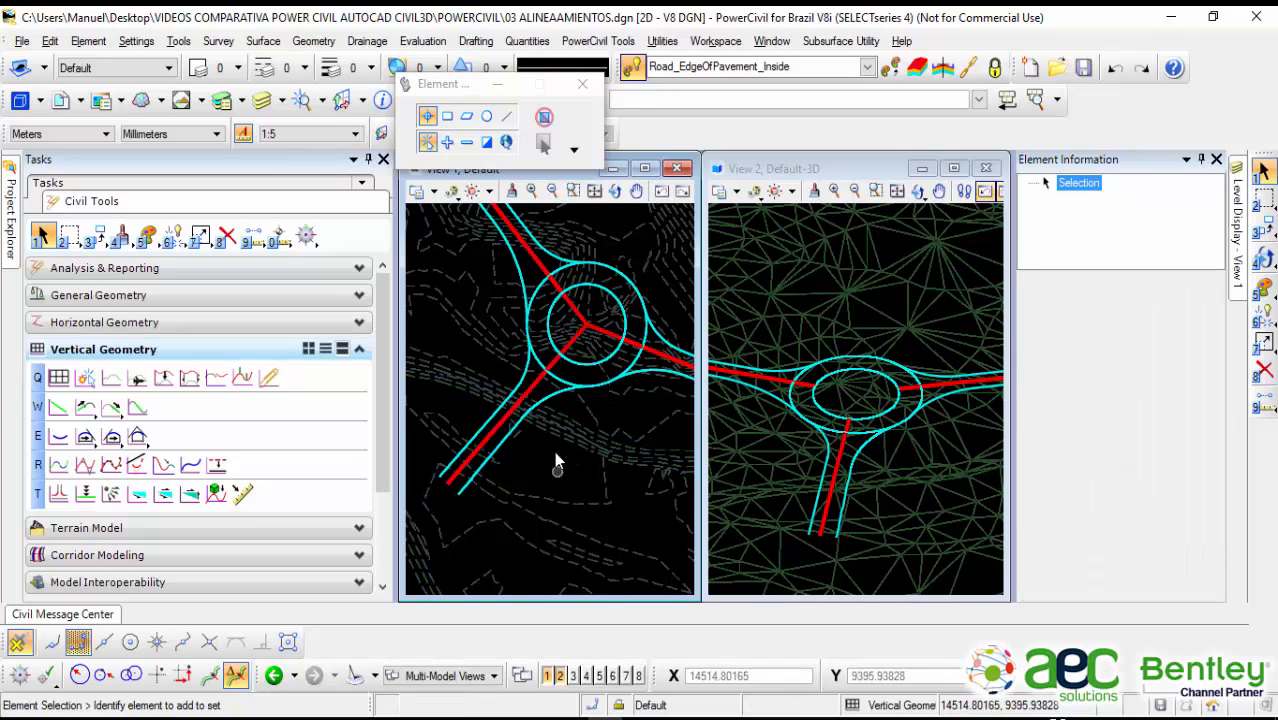
left_click(533, 393)
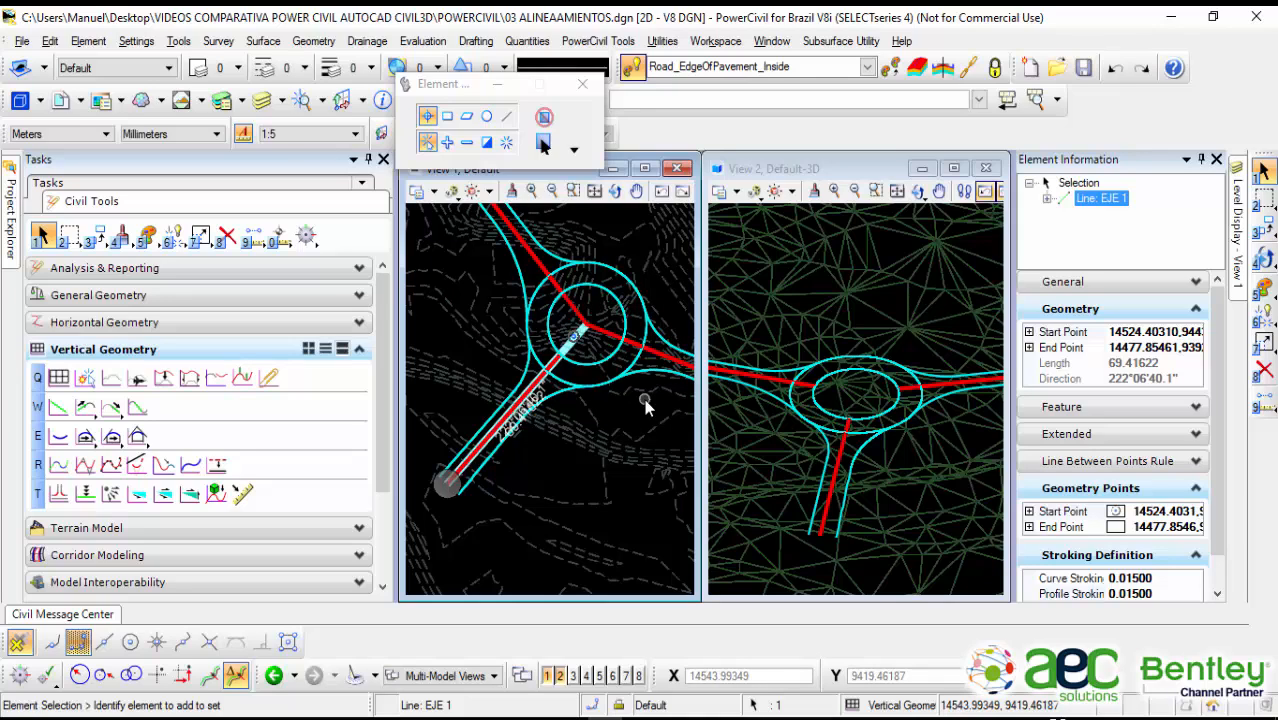
left_click(446, 487)
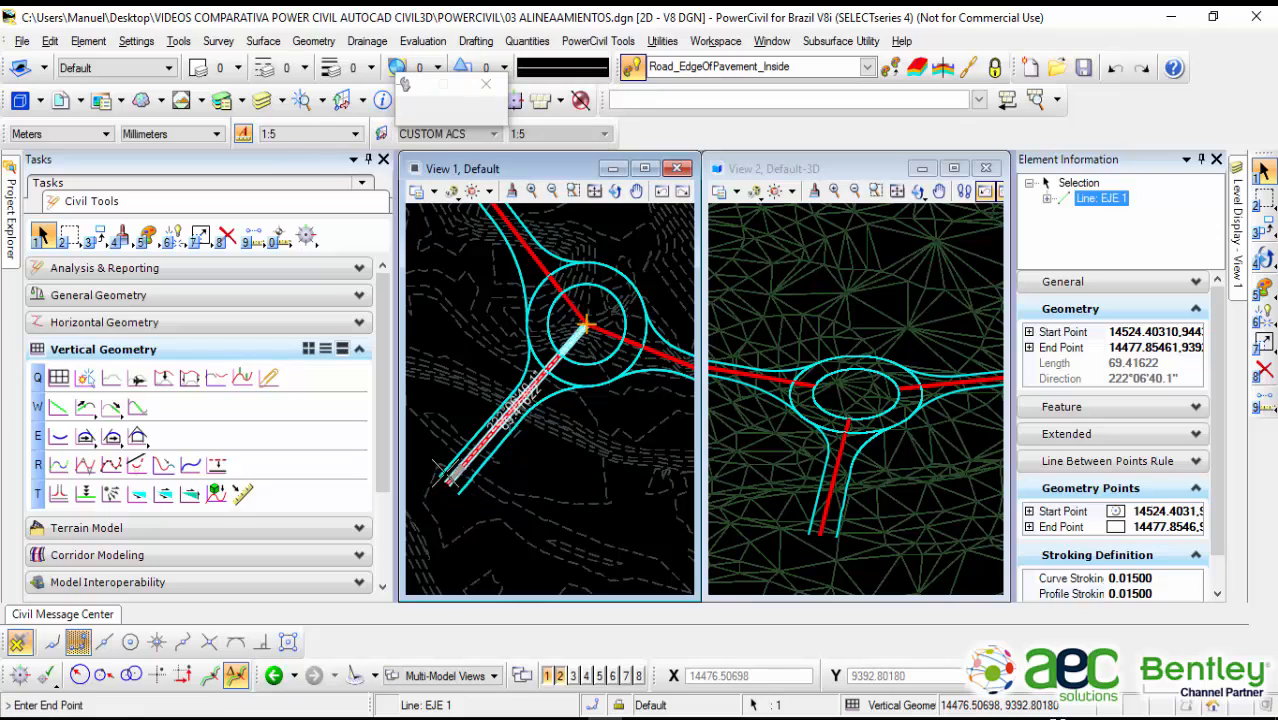
left_click(449, 402)
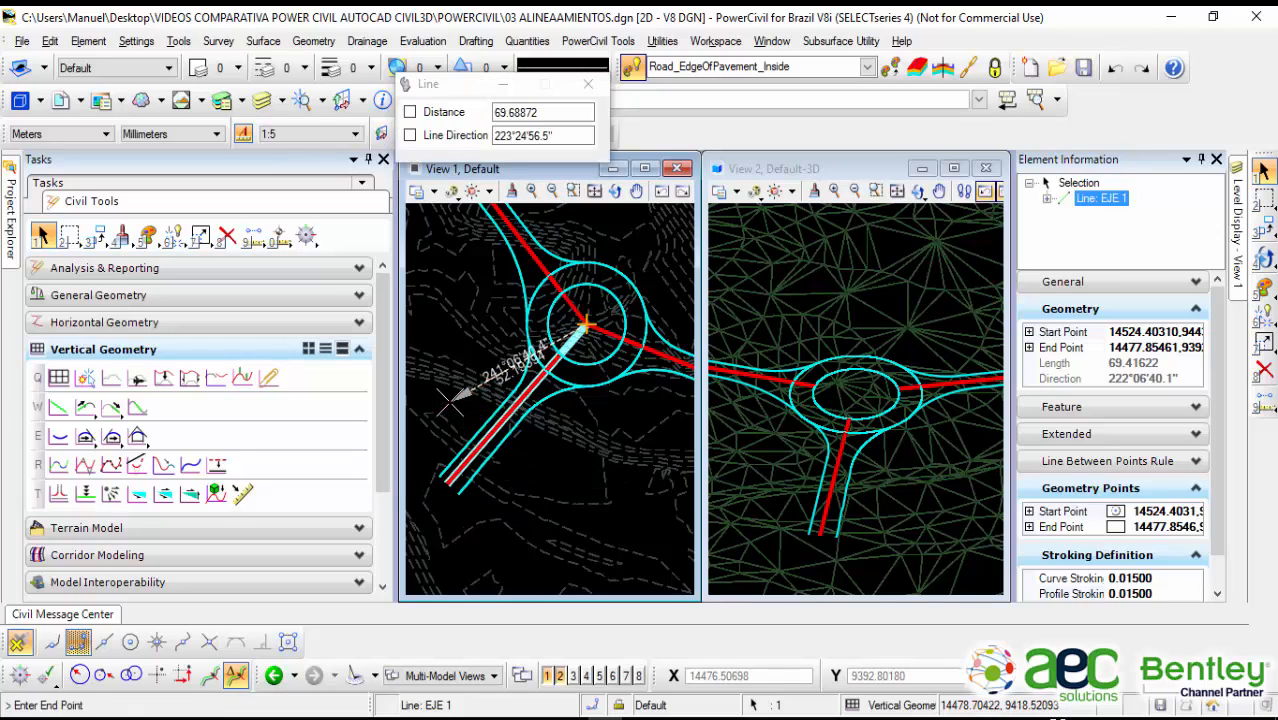
scroll(778, 444, "up", 2)
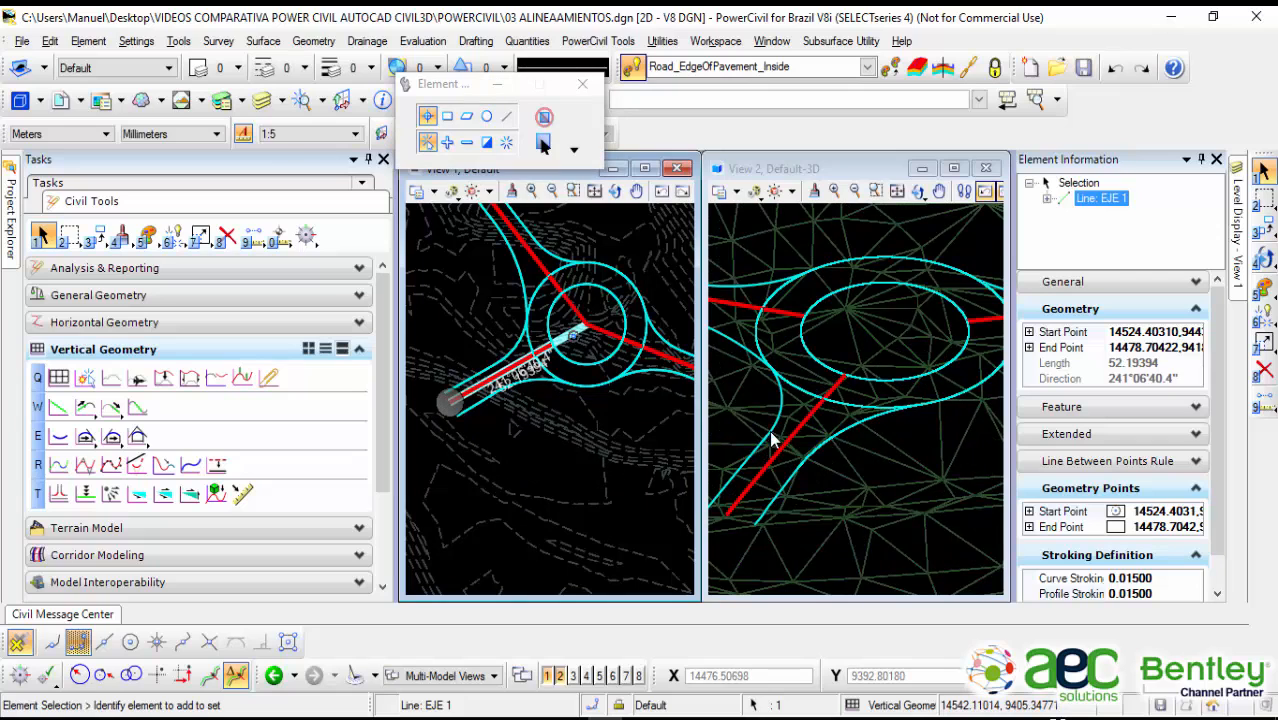
scroll(778, 444, "up", 2)
scroll(778, 444, "down", 2)
Step: Move the outer end point of the southeast road centerline RdCL1 northward, making the line about 78.39 m long at 83°14', and deselect it
scroll(648, 417, "down", 3)
middle_click_drag(640, 416, 507, 424)
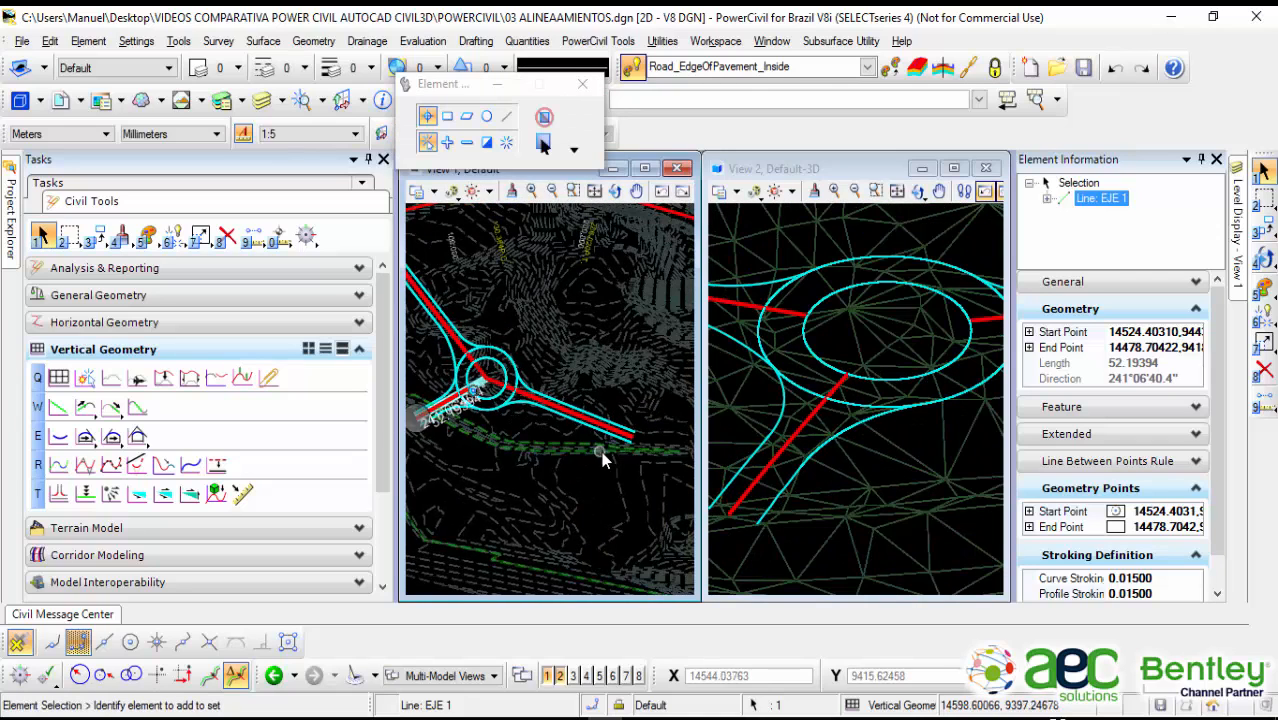
scroll(641, 433, "up", 3)
left_click(635, 448)
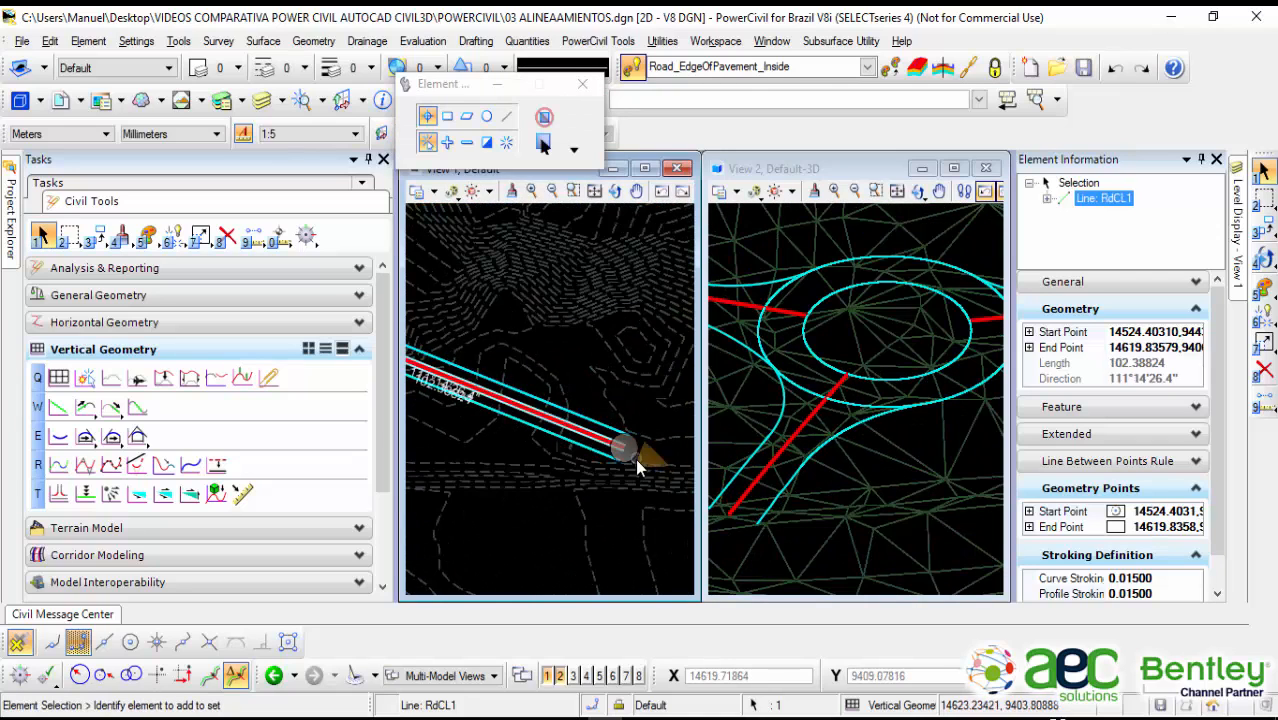
left_click(625, 452)
scroll(606, 408, "down", 2)
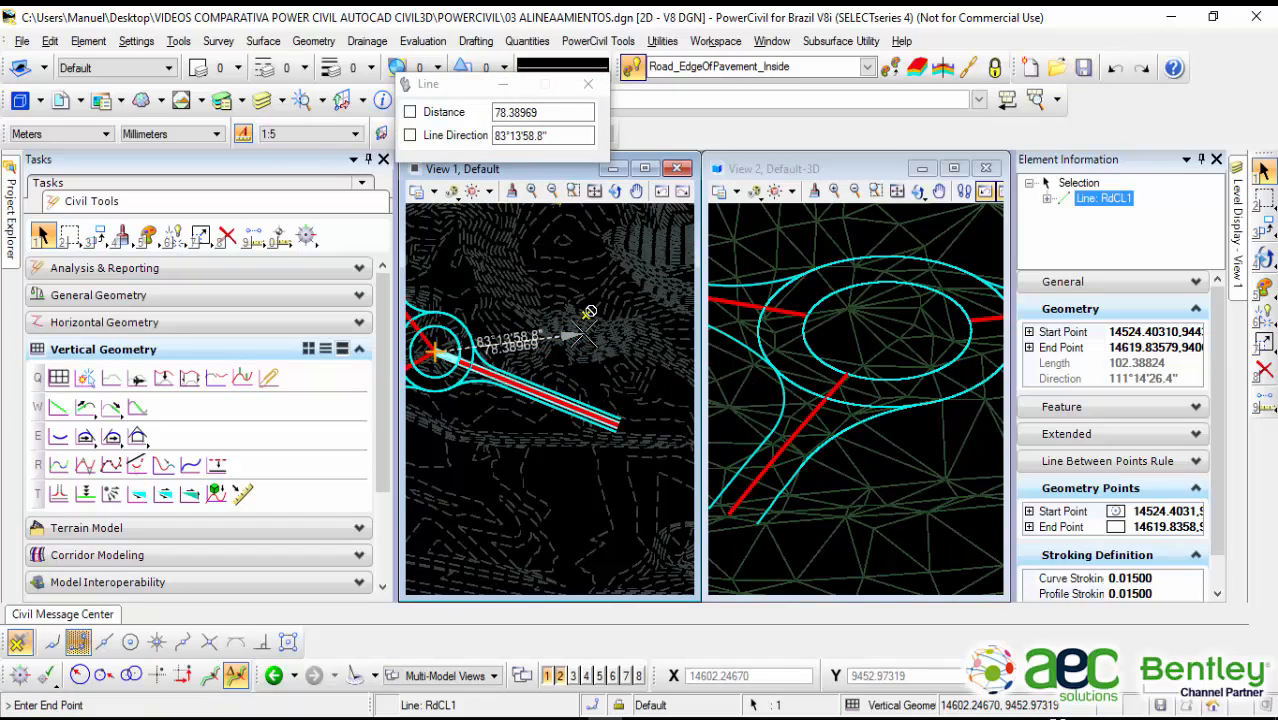
left_click(580, 334)
left_click(557, 473)
Step: Examine how the road edges and fillets follow the moved centerlines in the plan and 3D views
scroll(517, 375, "down", 2)
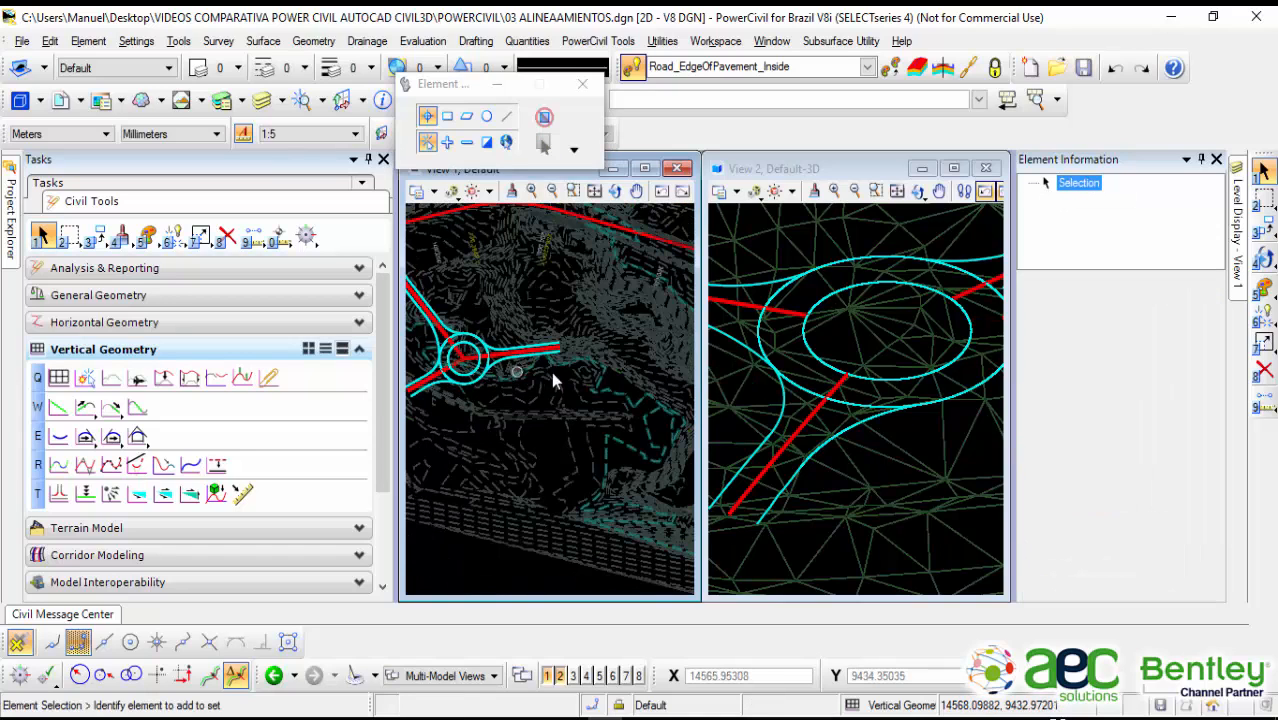
scroll(812, 345, "down", 2)
middle_click_drag(547, 383, 598, 418)
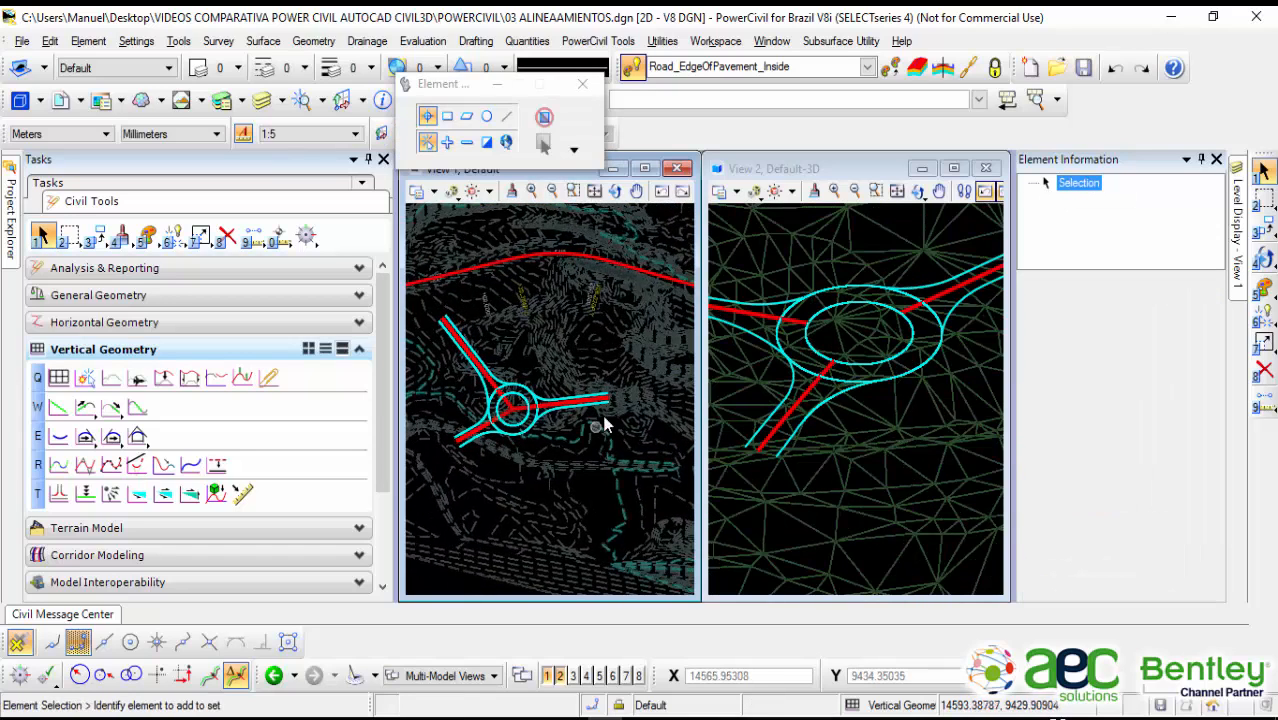
scroll(585, 425, "up", 3)
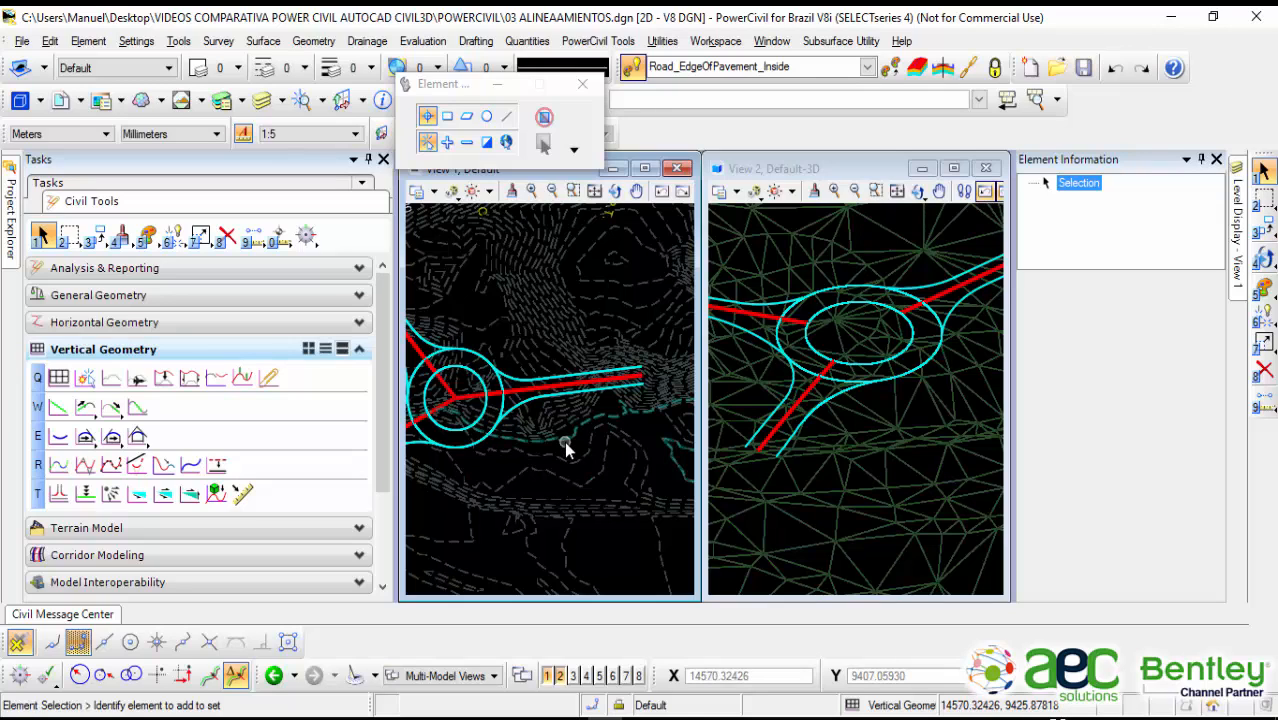
mouse_move(586, 484)
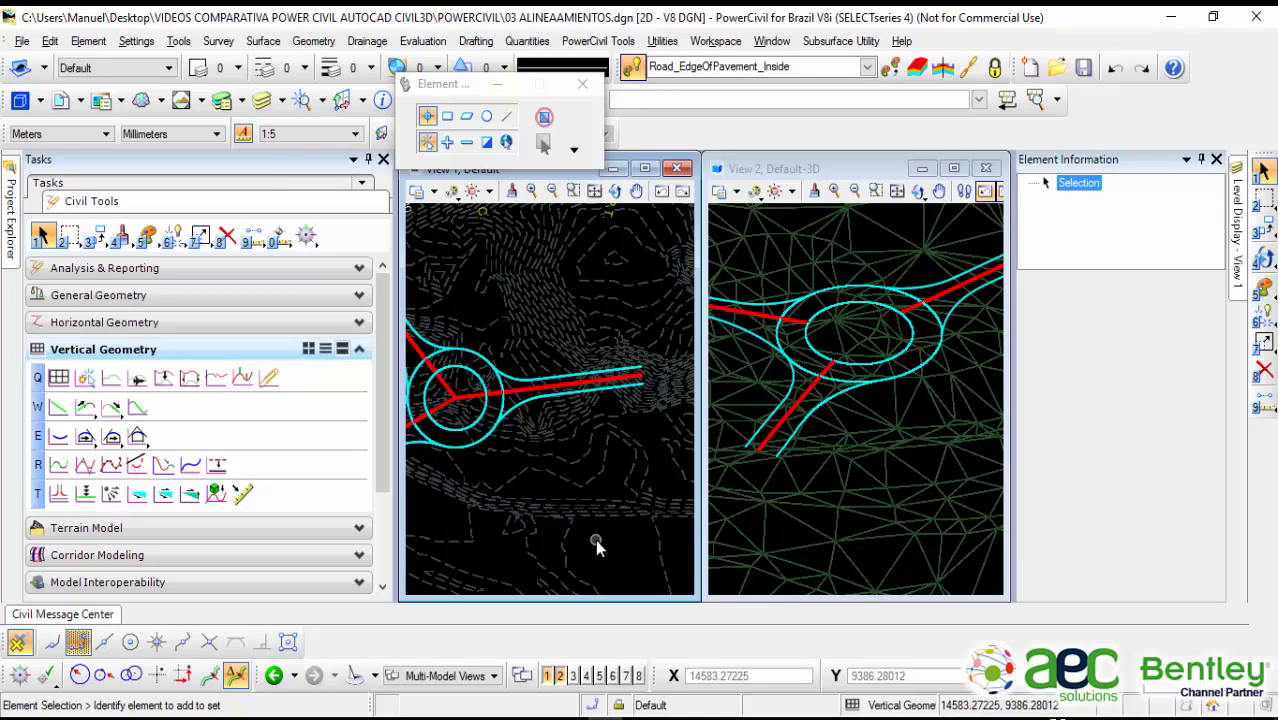
scroll(551, 448, "down", 2)
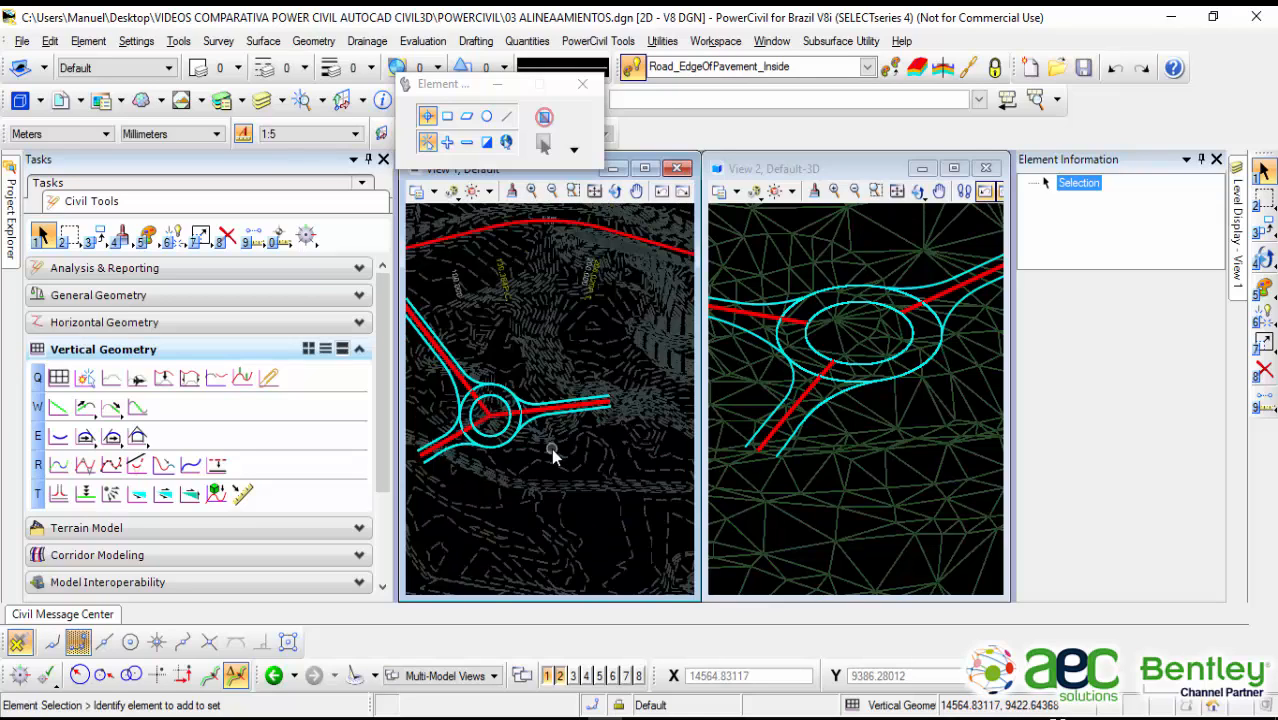
middle_click_drag(551, 448, 601, 448)
scroll(601, 448, "up", 2)
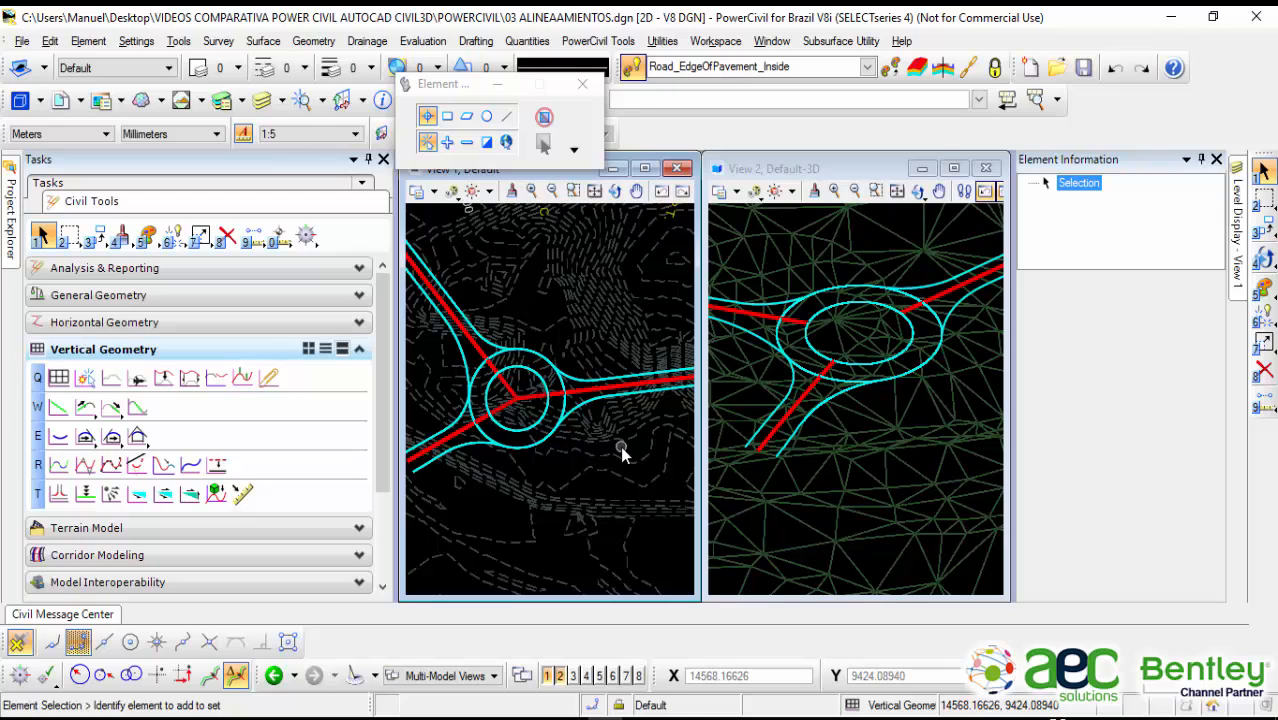
left_click(771, 438)
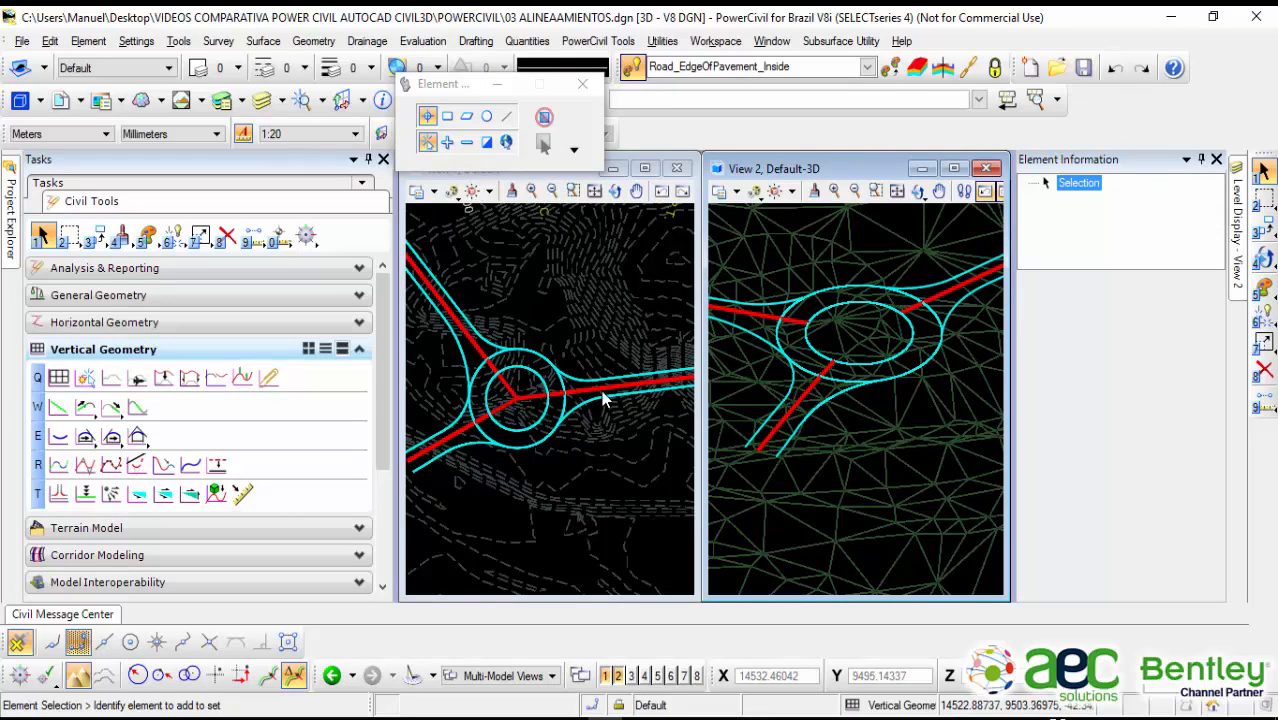
left_click(607, 486)
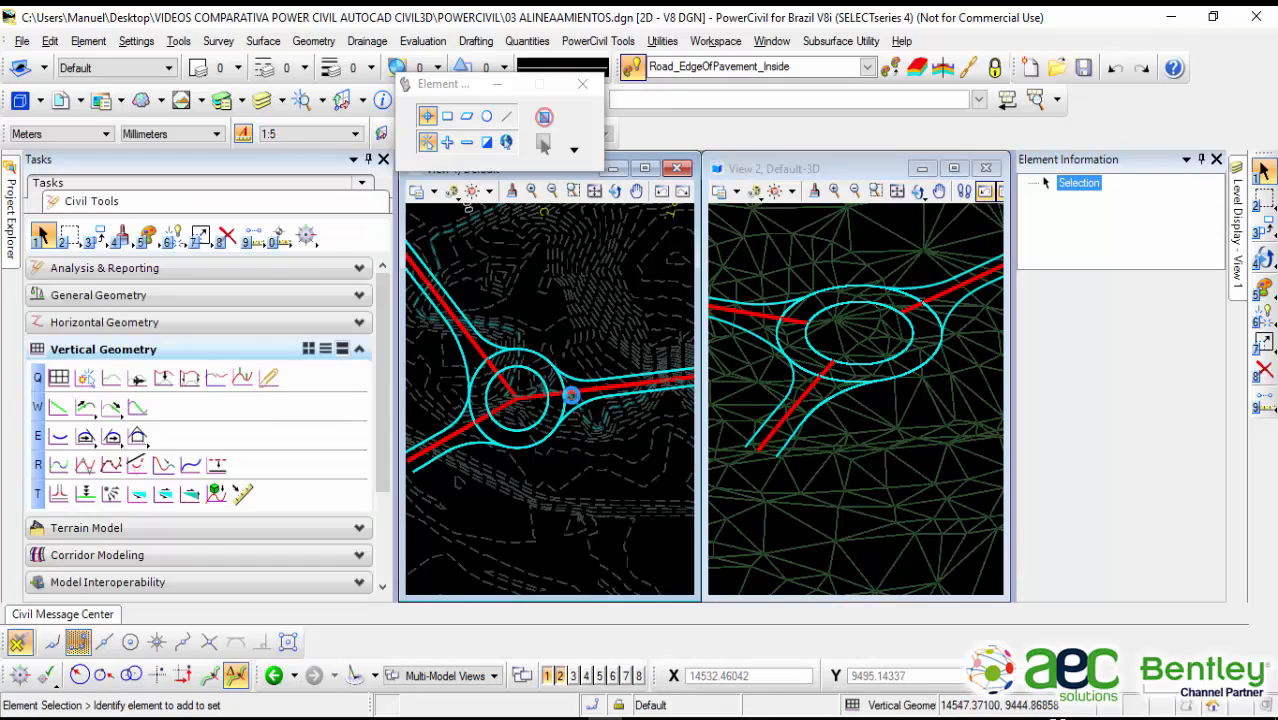
Step: Inspect the active profile of the east road centerline RdCL1 in View 5 and close that profile view
scroll(589, 395, "up", 2)
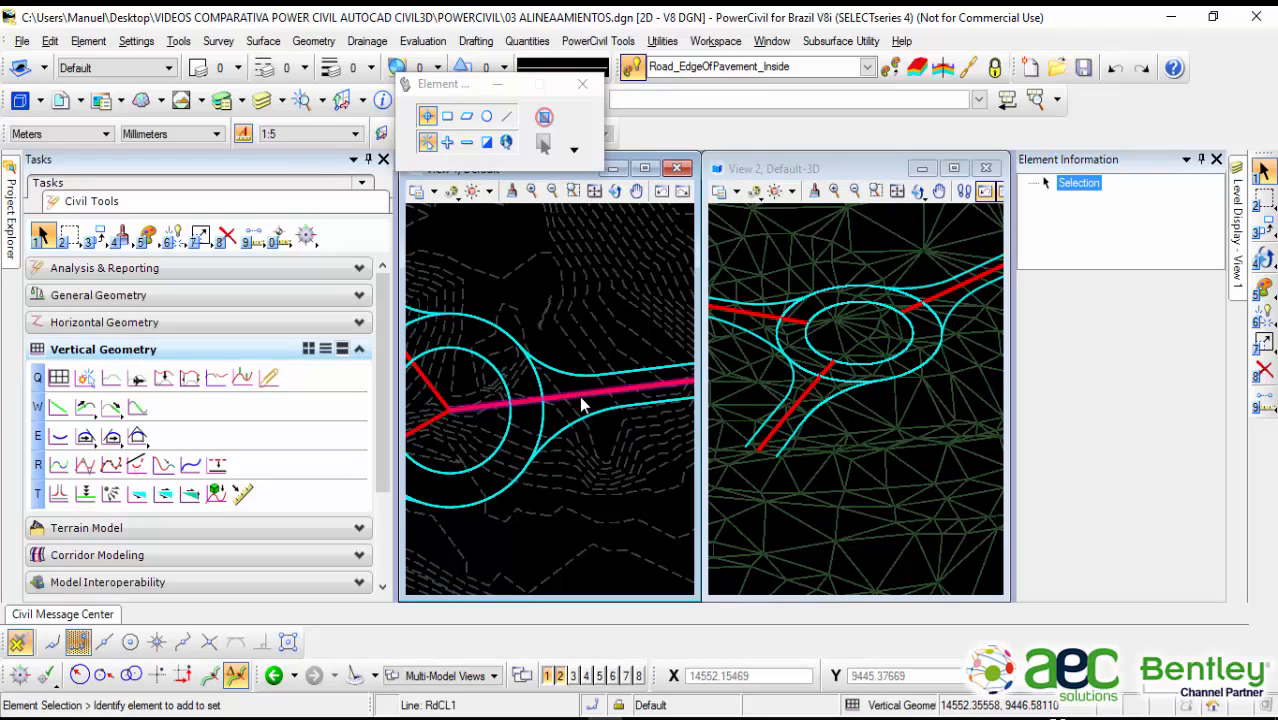
left_click(589, 396)
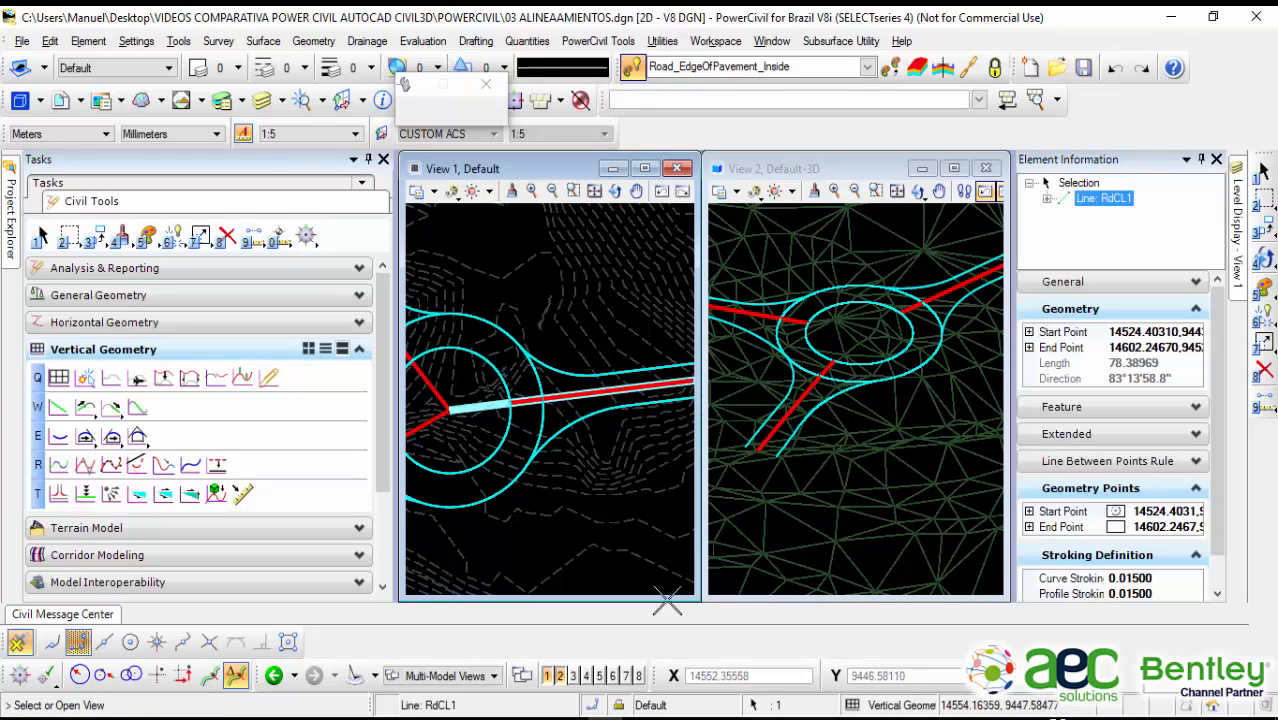
left_click(599, 676)
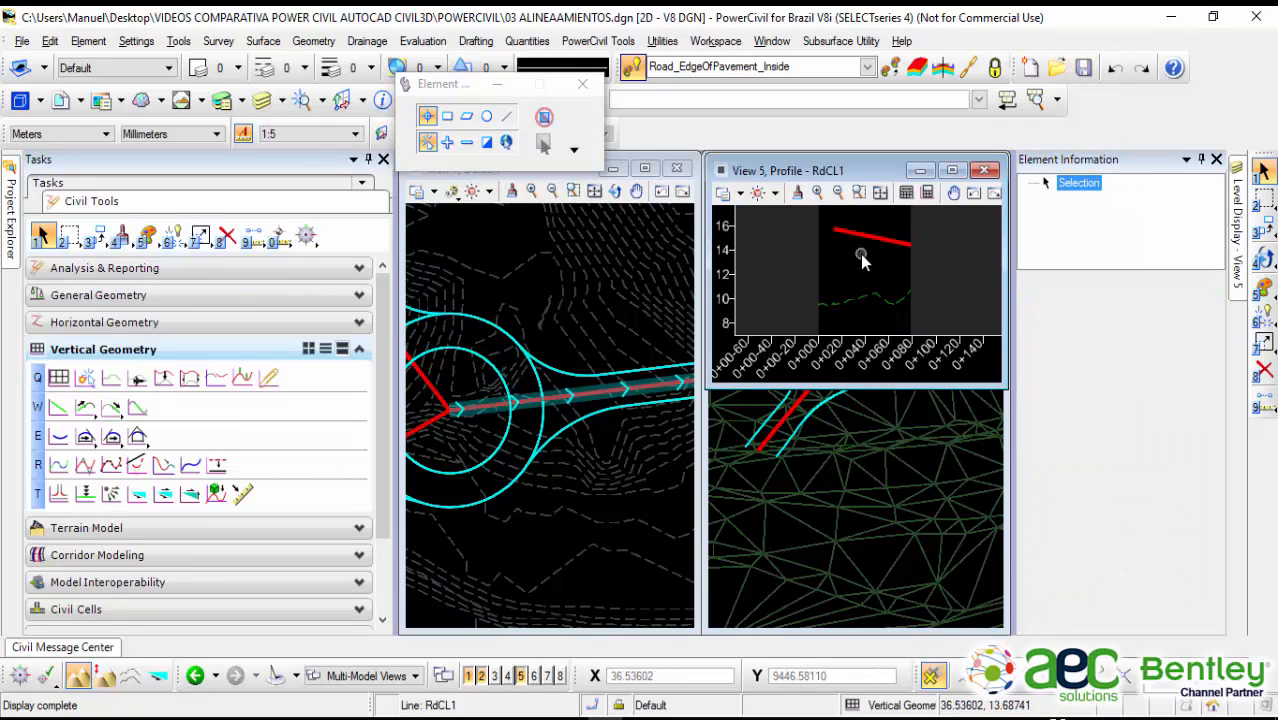
left_click(870, 242)
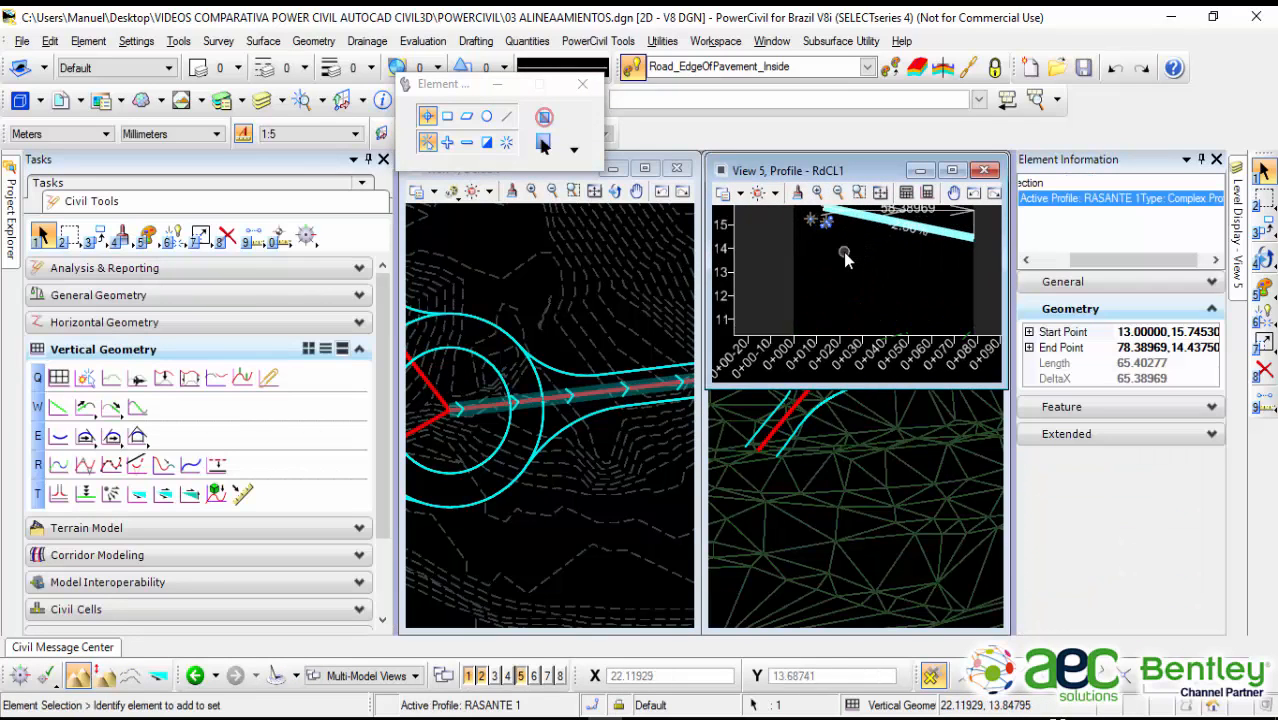
left_click(986, 171)
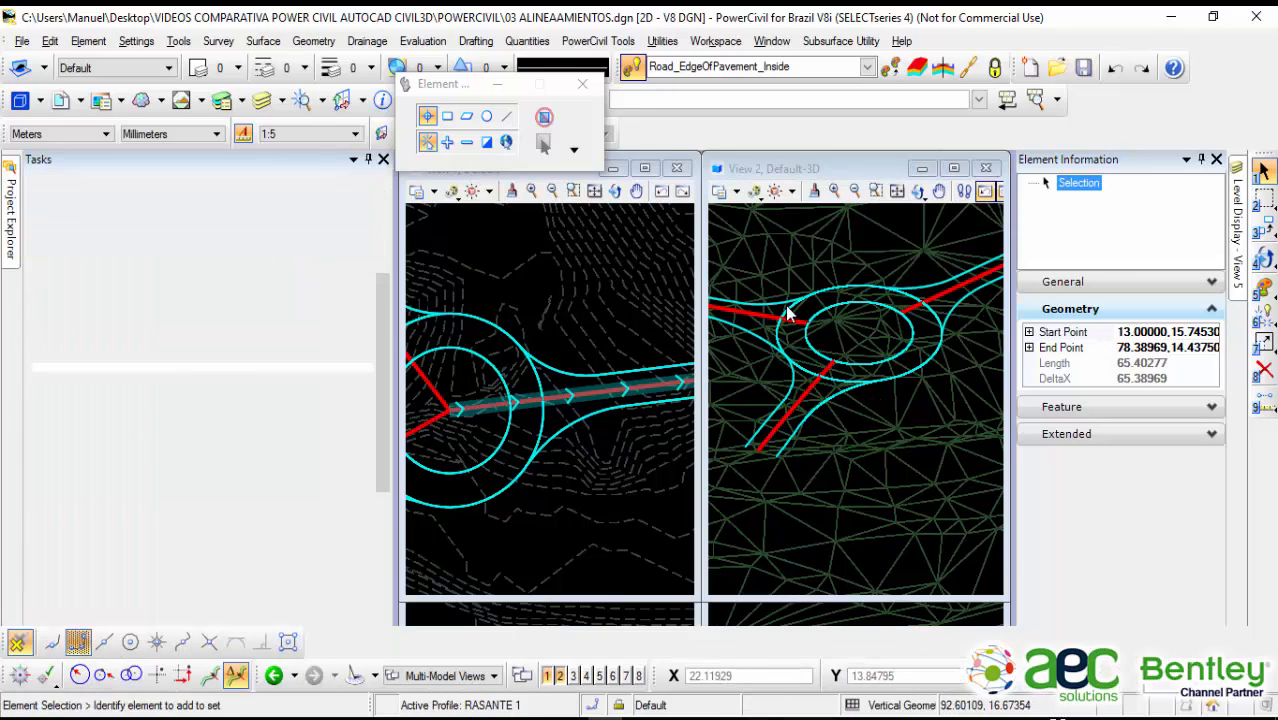
Step: Keep the Project Explorer open and list the linear elements of 03 ALINEAAMIENTOS.dgn in the Civil Model
scroll(608, 340, "down", 3)
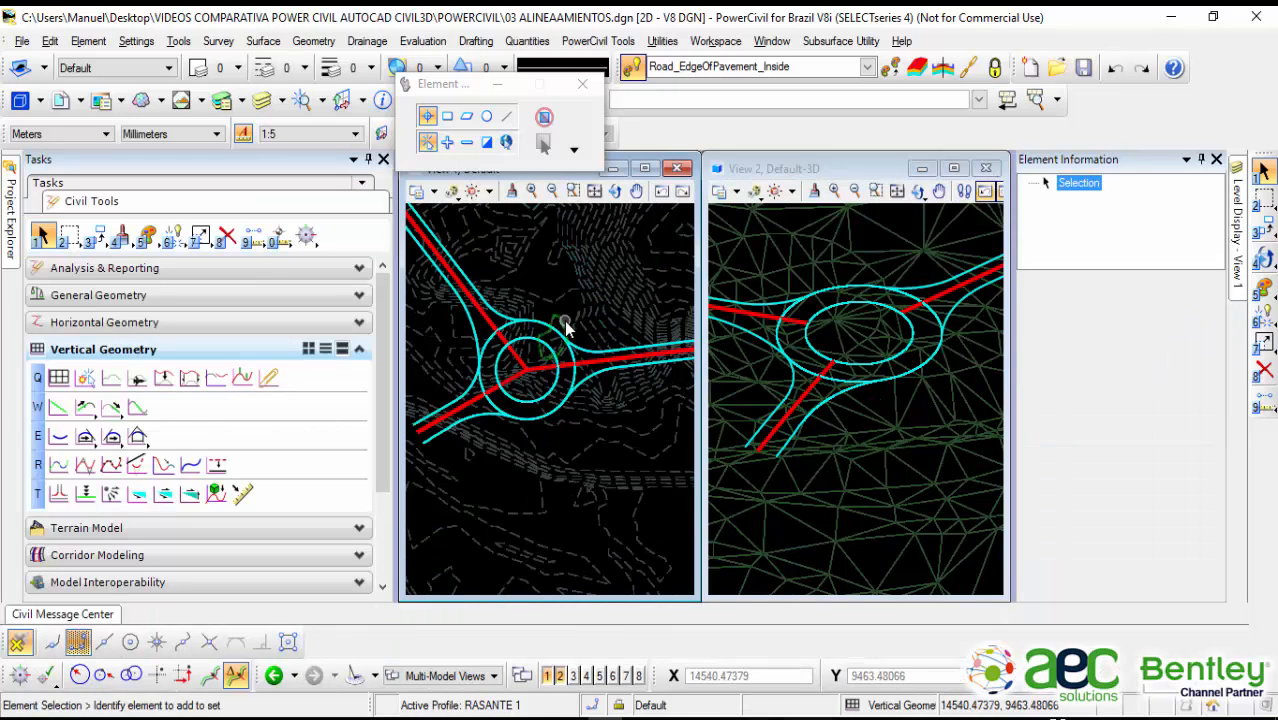
mouse_move(10, 205)
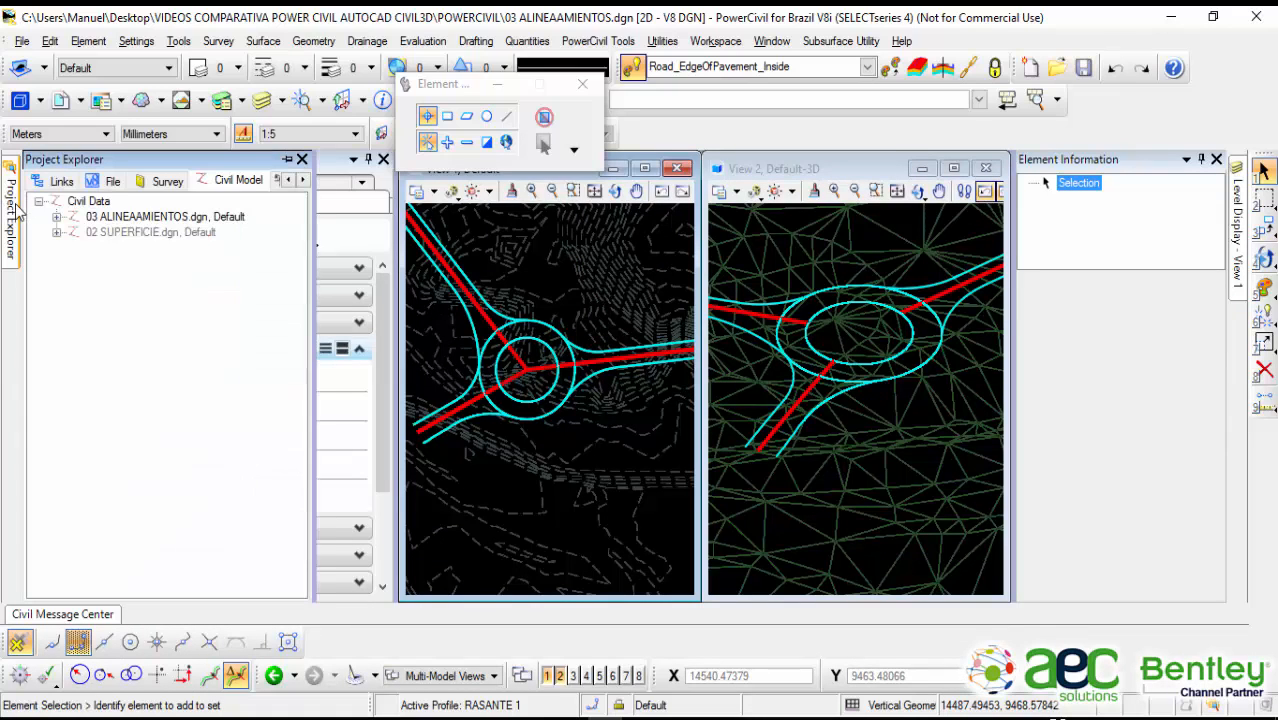
left_click(287, 160)
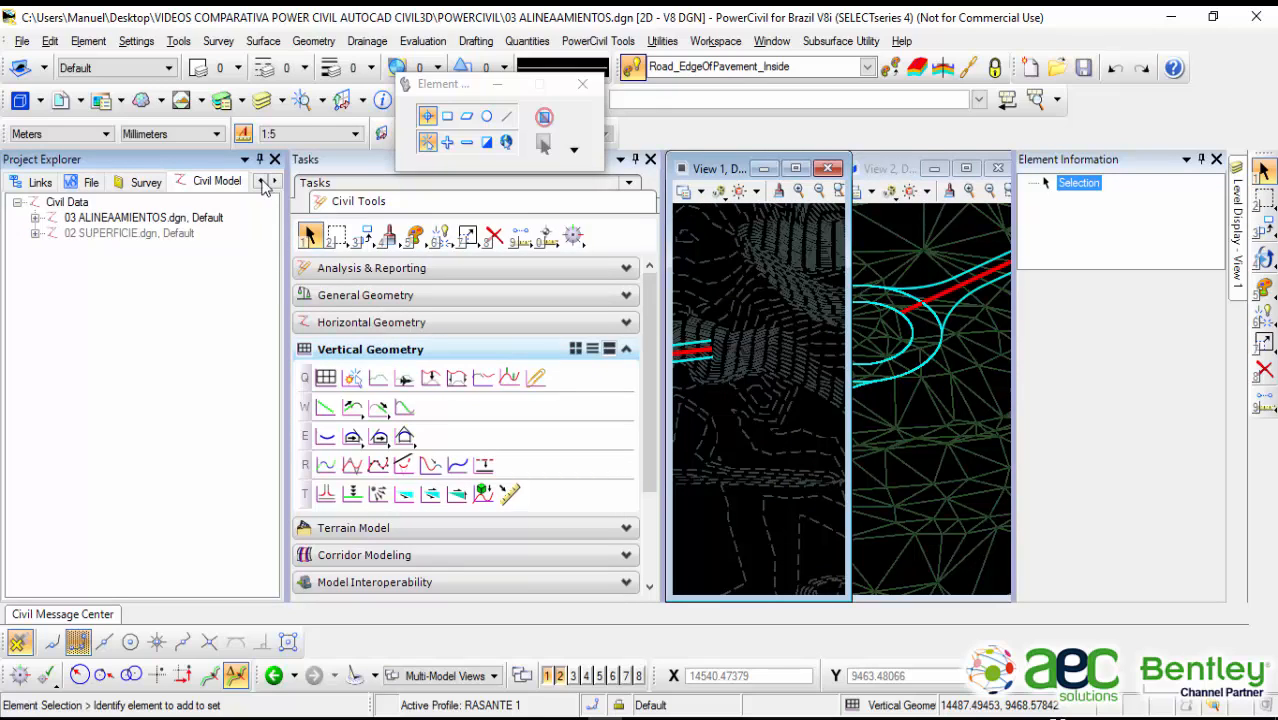
left_click(158, 222)
left_click(35, 218)
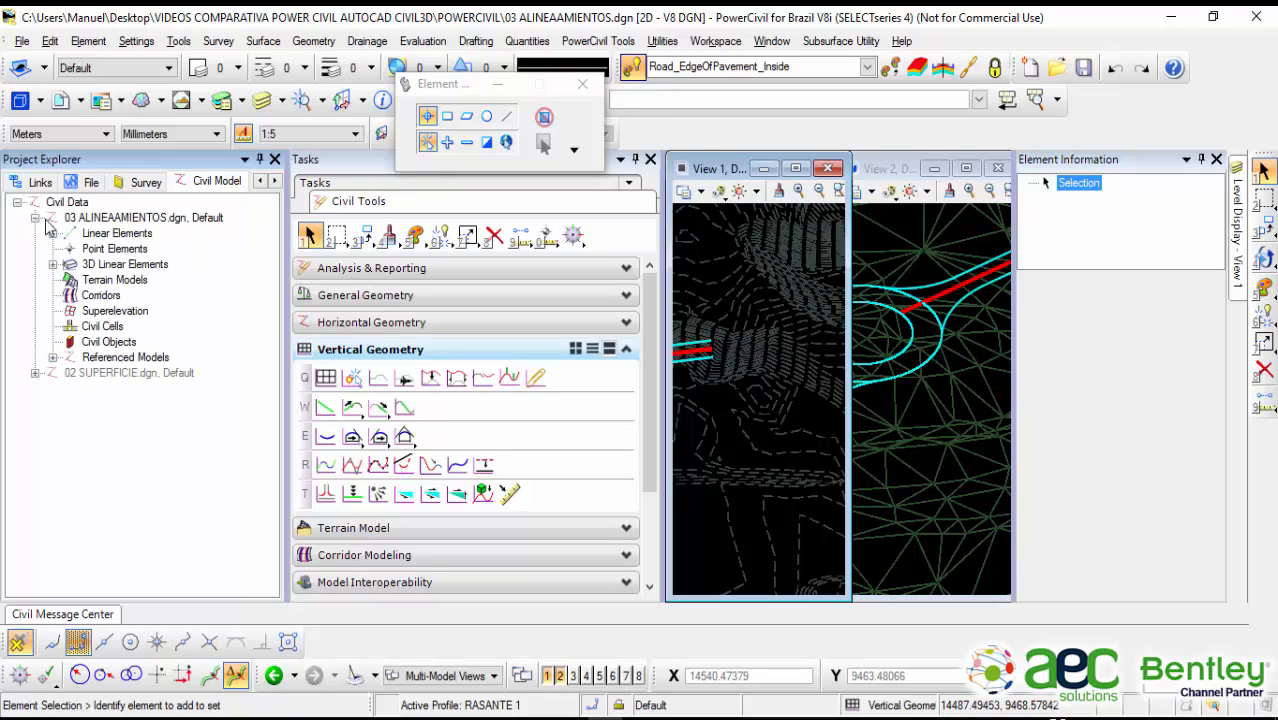
left_click(157, 217)
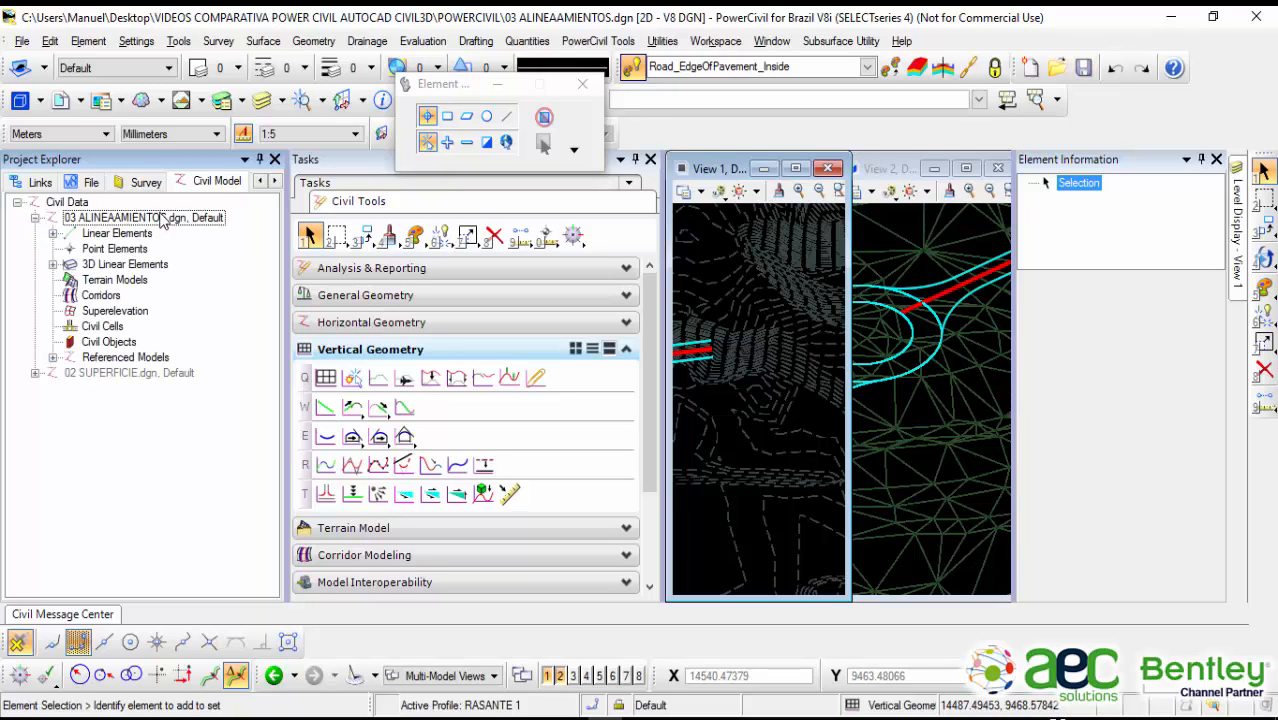
left_click(115, 280)
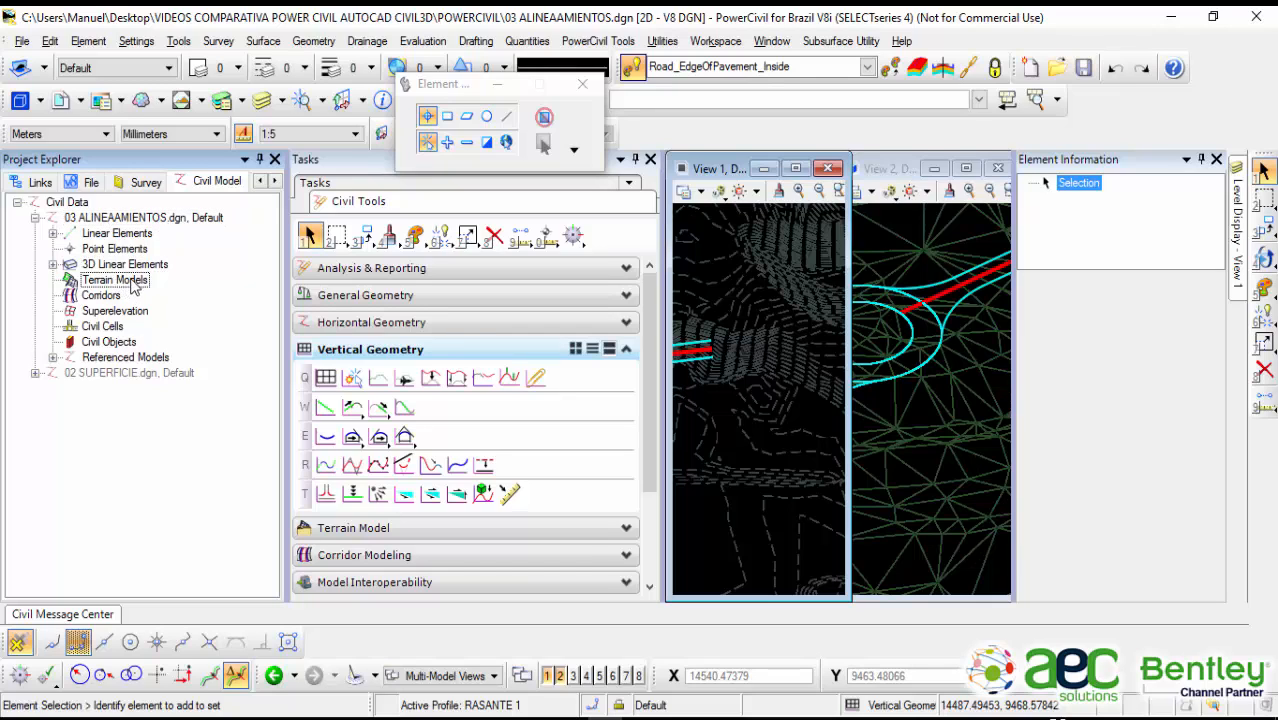
left_click(155, 357)
left_click(63, 375)
left_click(53, 233)
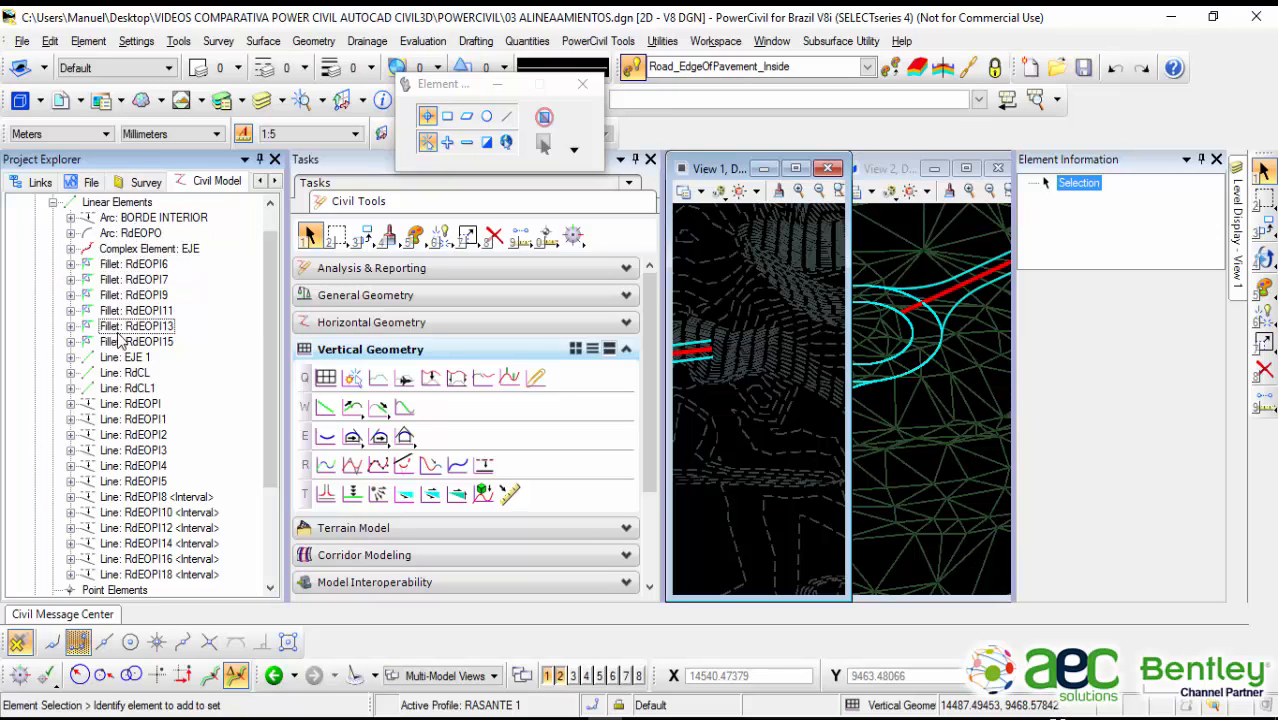
Step: Select the road edge line RdEOPI3 in the Civil Model, locate it in the plan, and hide the Project Explorer again
left_click(142, 451)
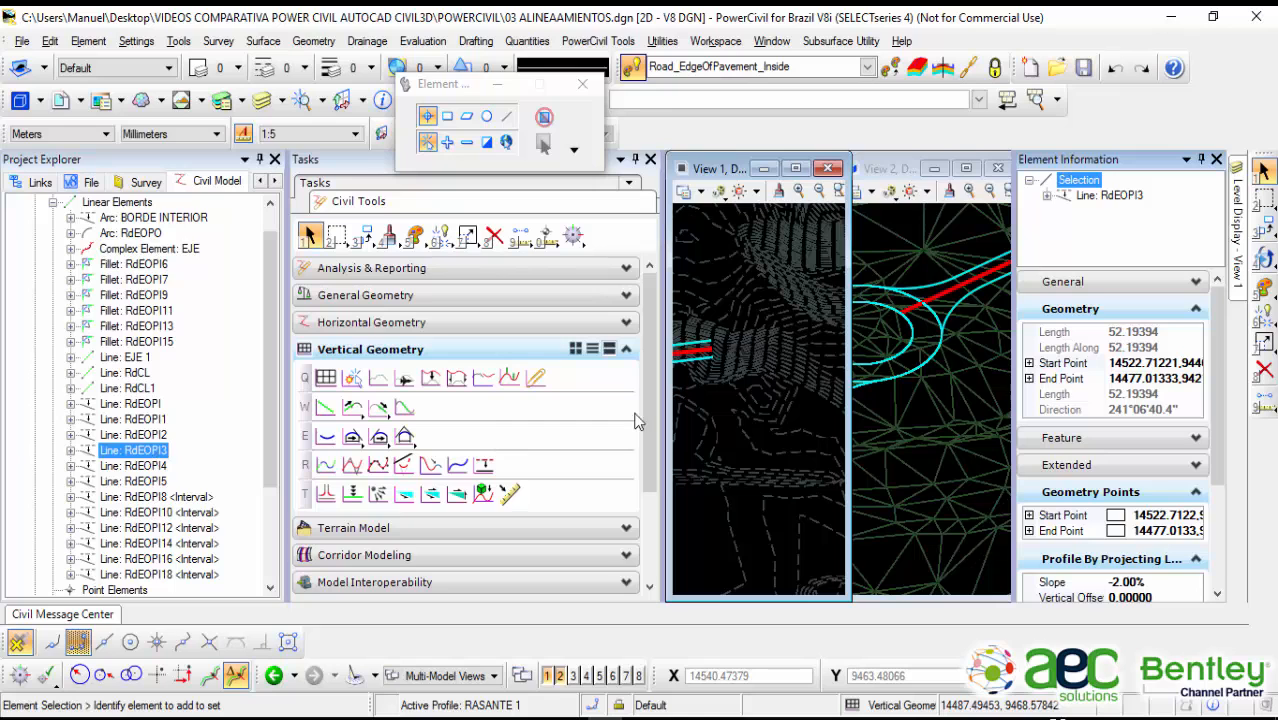
scroll(733, 390, "down", 4)
middle_click_drag(720, 388, 778, 401)
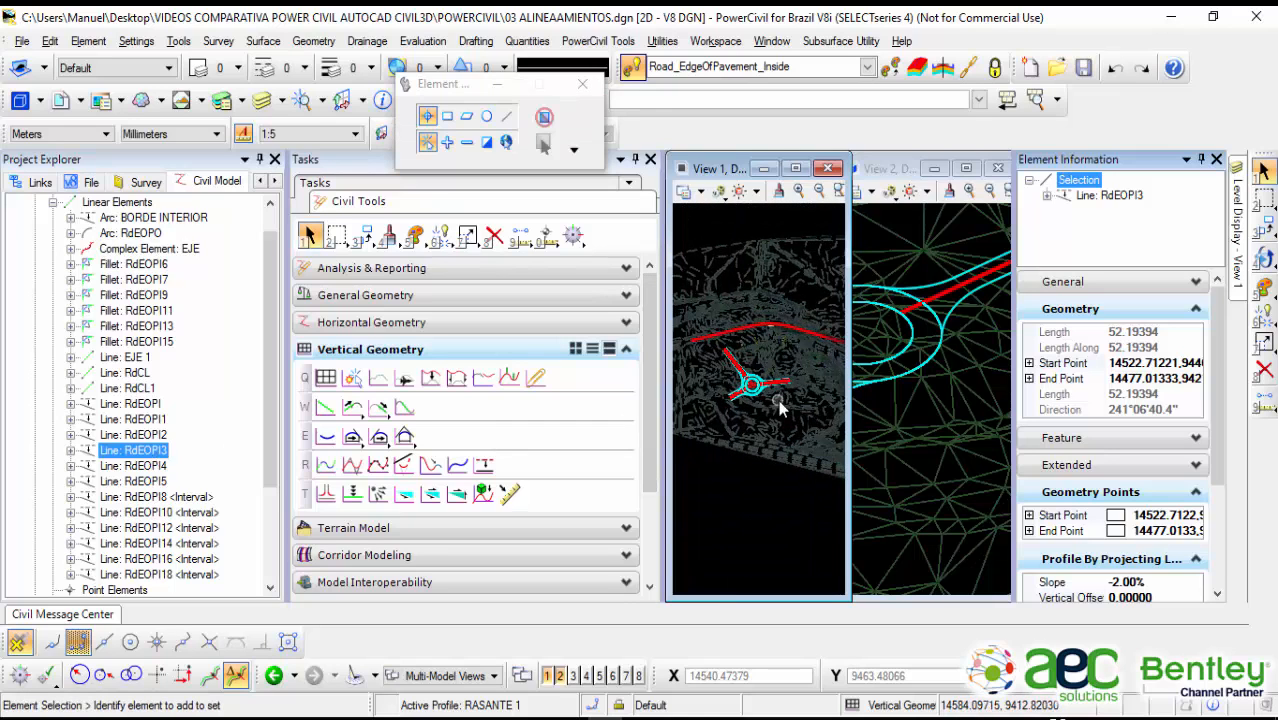
left_click(259, 160)
scroll(600, 378, "down", 3)
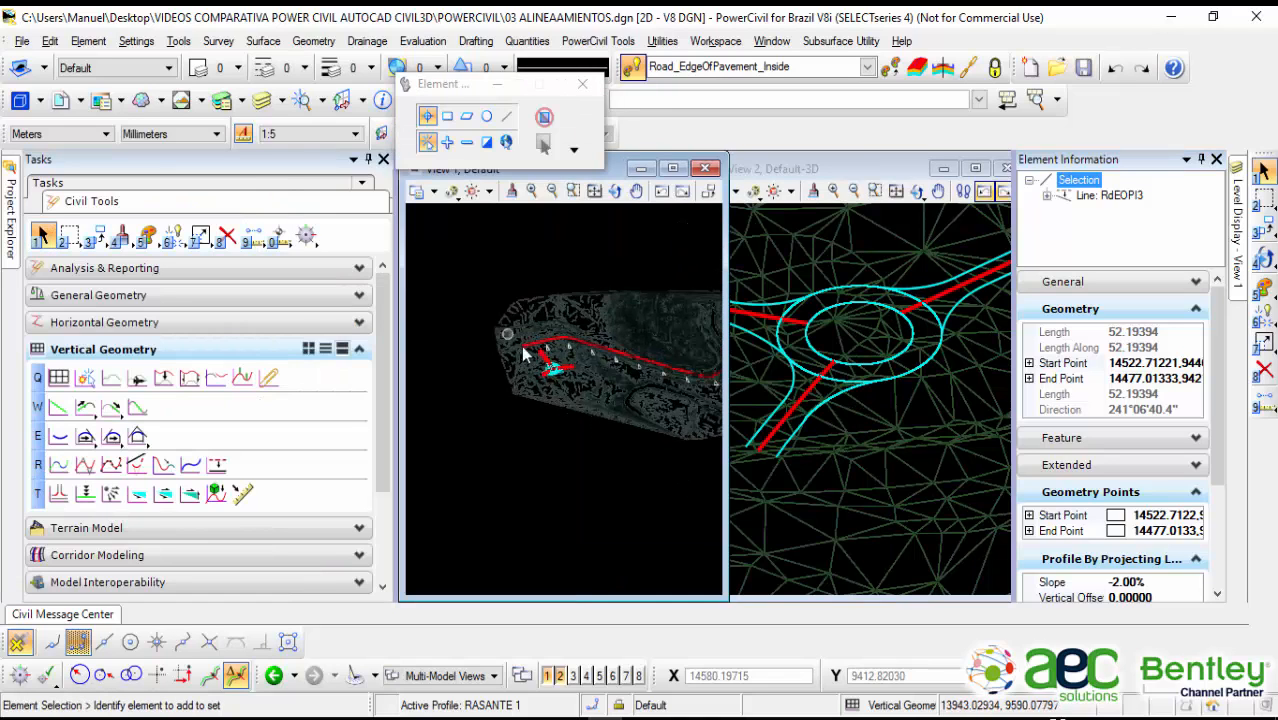
Step: Maximize plan View 1 around the roundabout and collapse the Vertical Geometry tool group
left_click(676, 168)
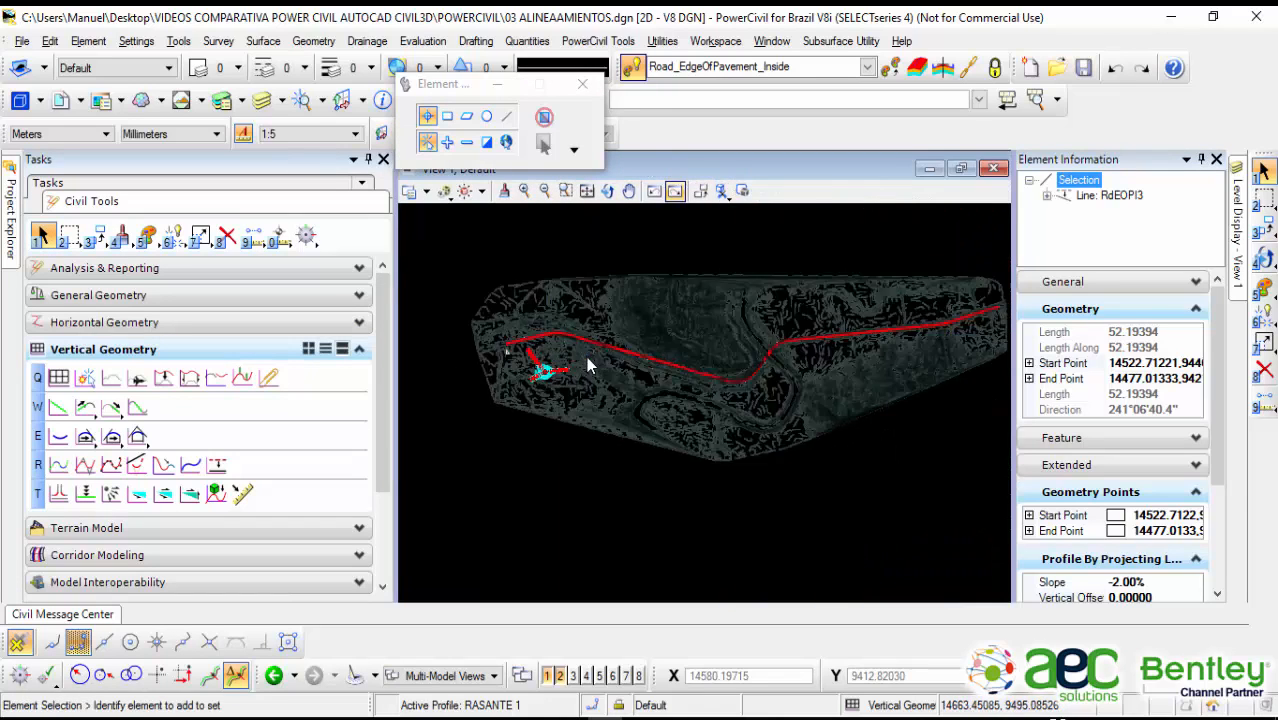
scroll(582, 362, "up", 6)
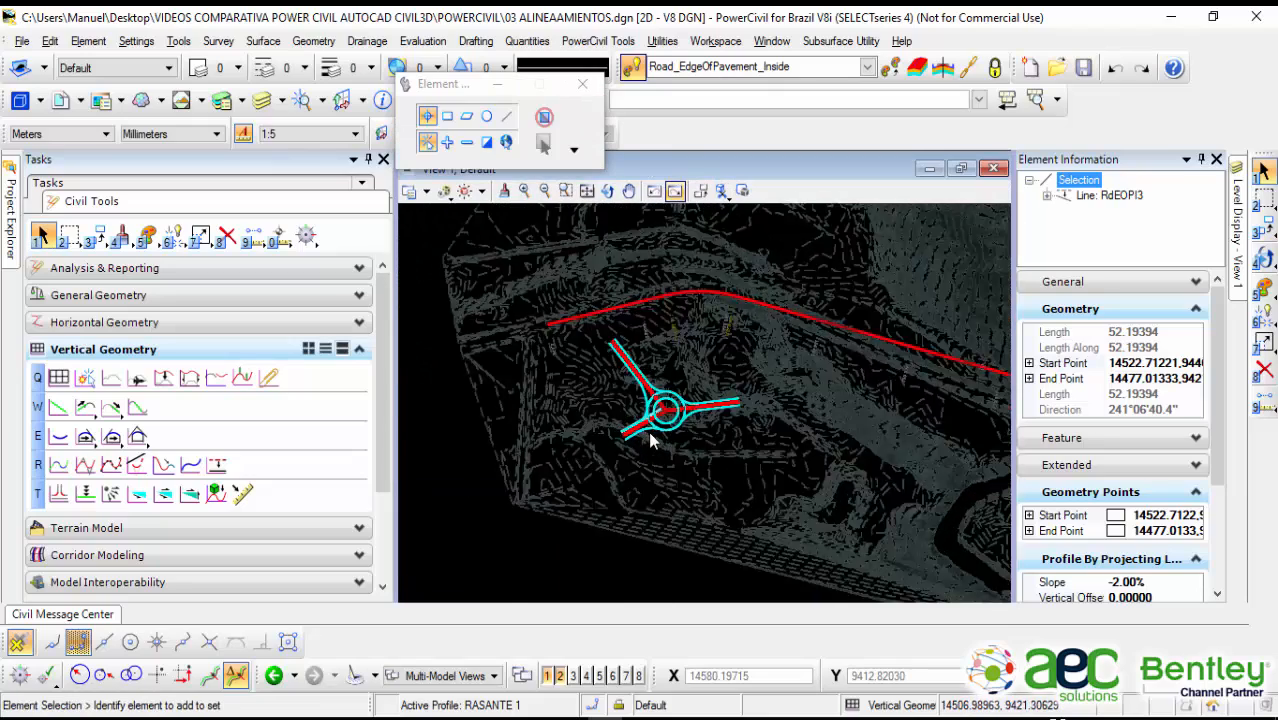
scroll(650, 440, "up", 3)
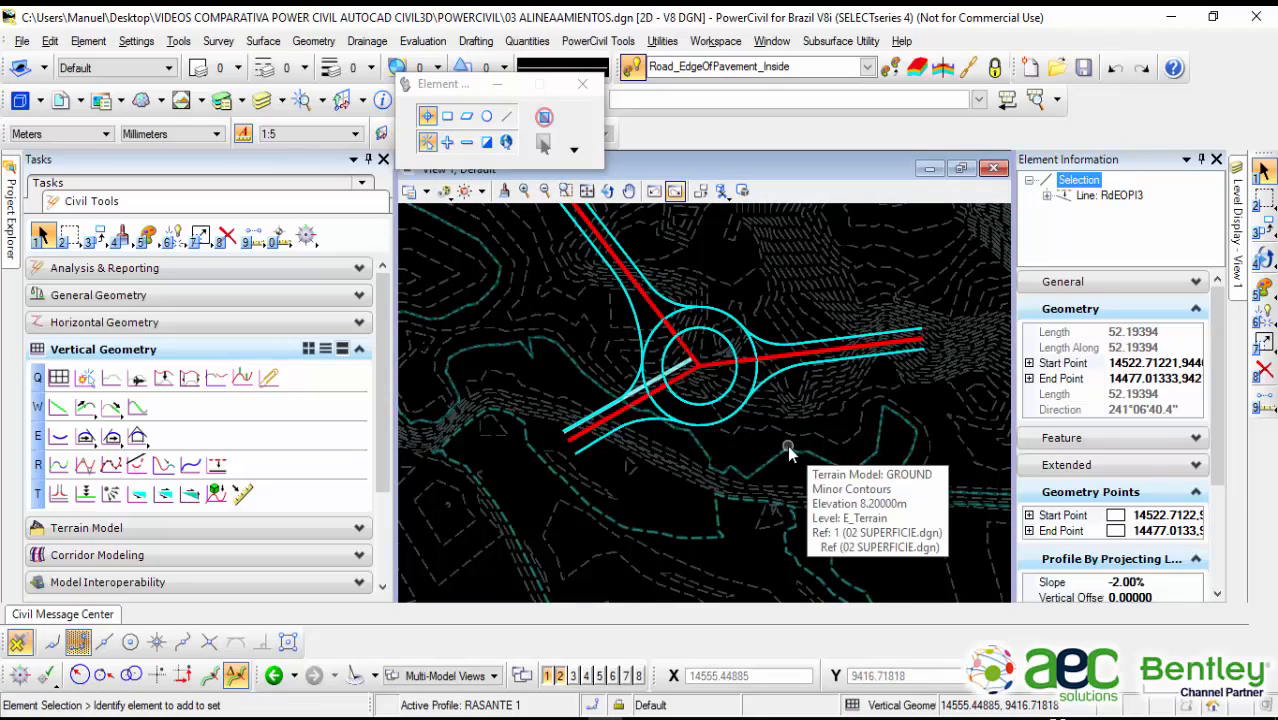
left_click(354, 349)
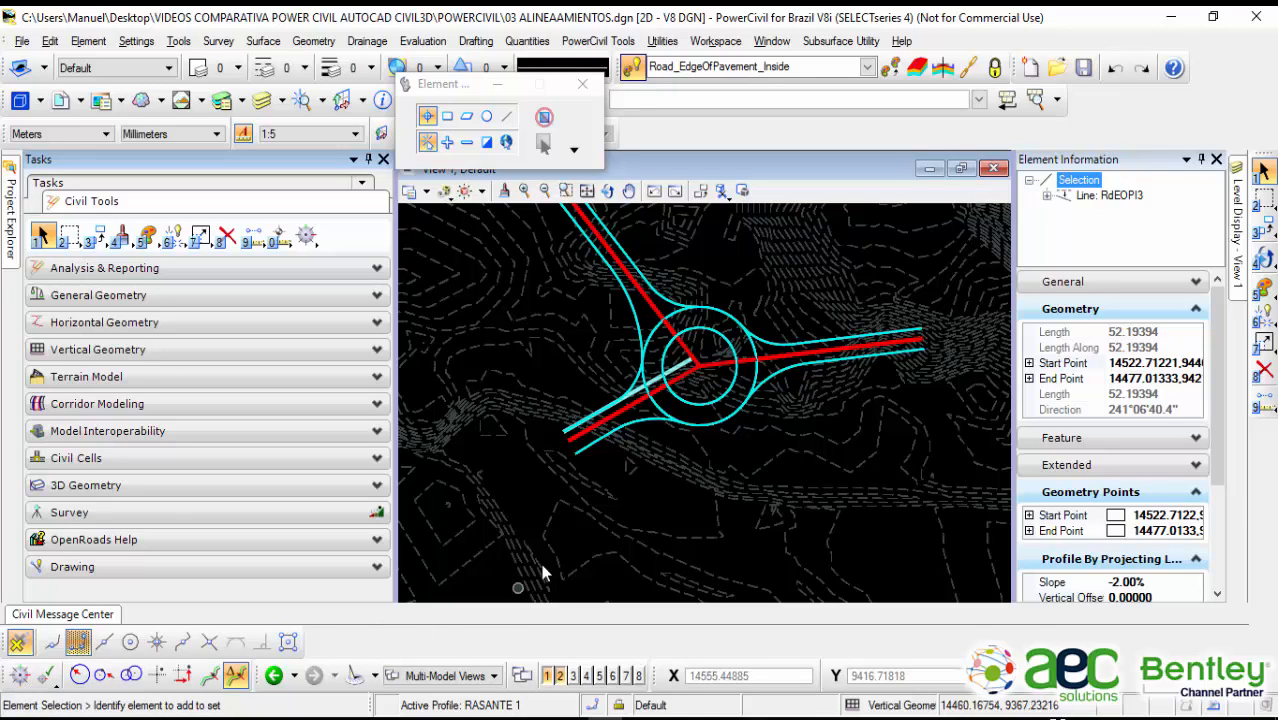
scroll(676, 362, "up", 4)
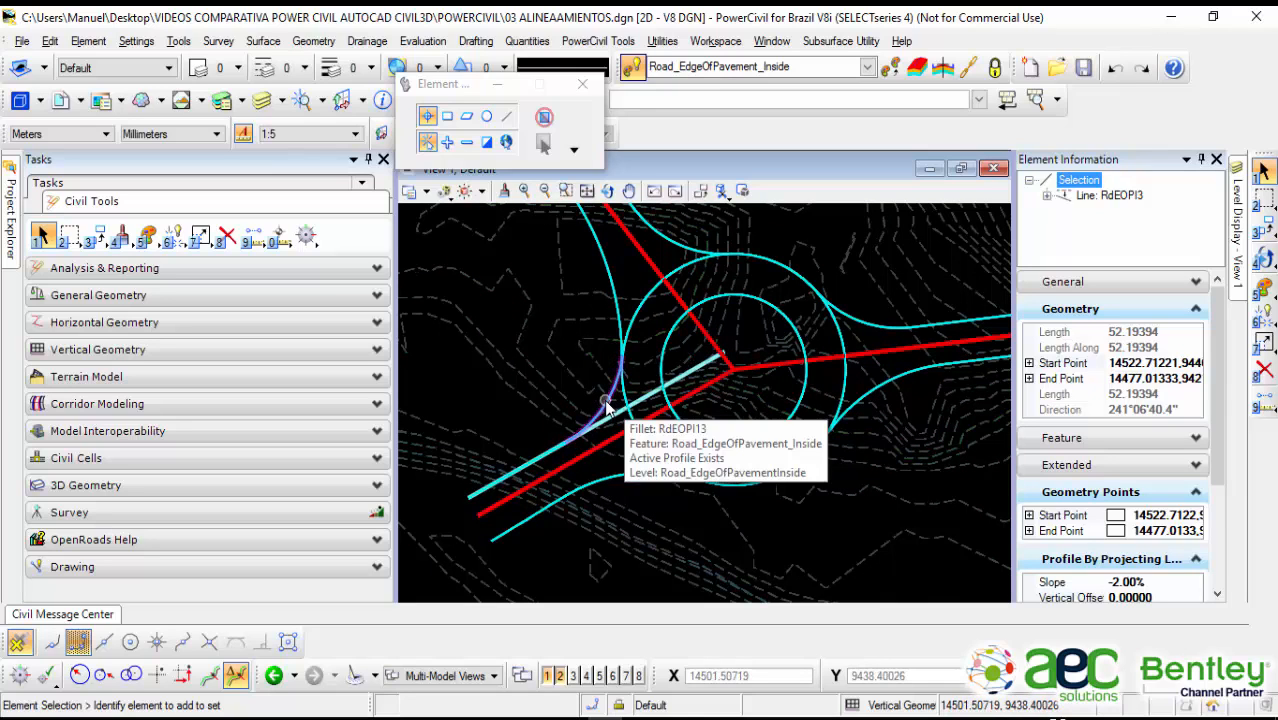
Step: Move the outer end point of the southwest road centerline EJE 1 southeastward, making the line about 59.31 m long at 216°19'24"
left_click(487, 514)
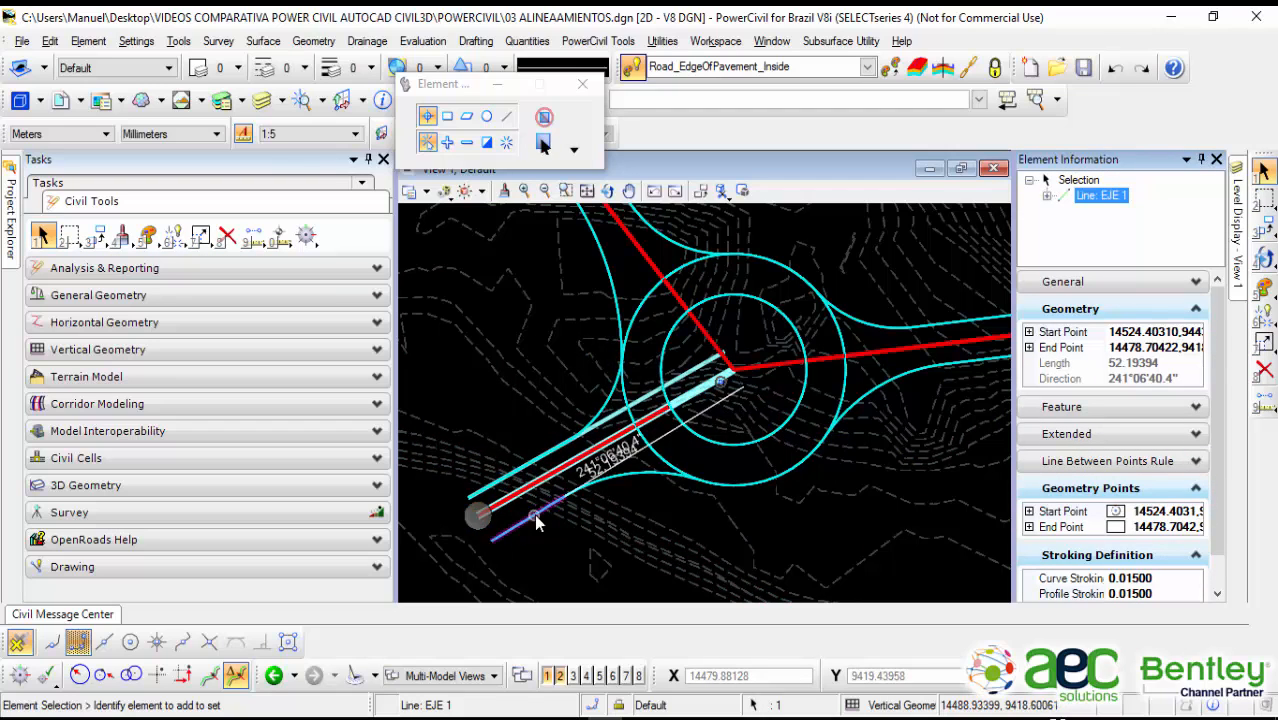
middle_click_drag(478, 513, 539, 400)
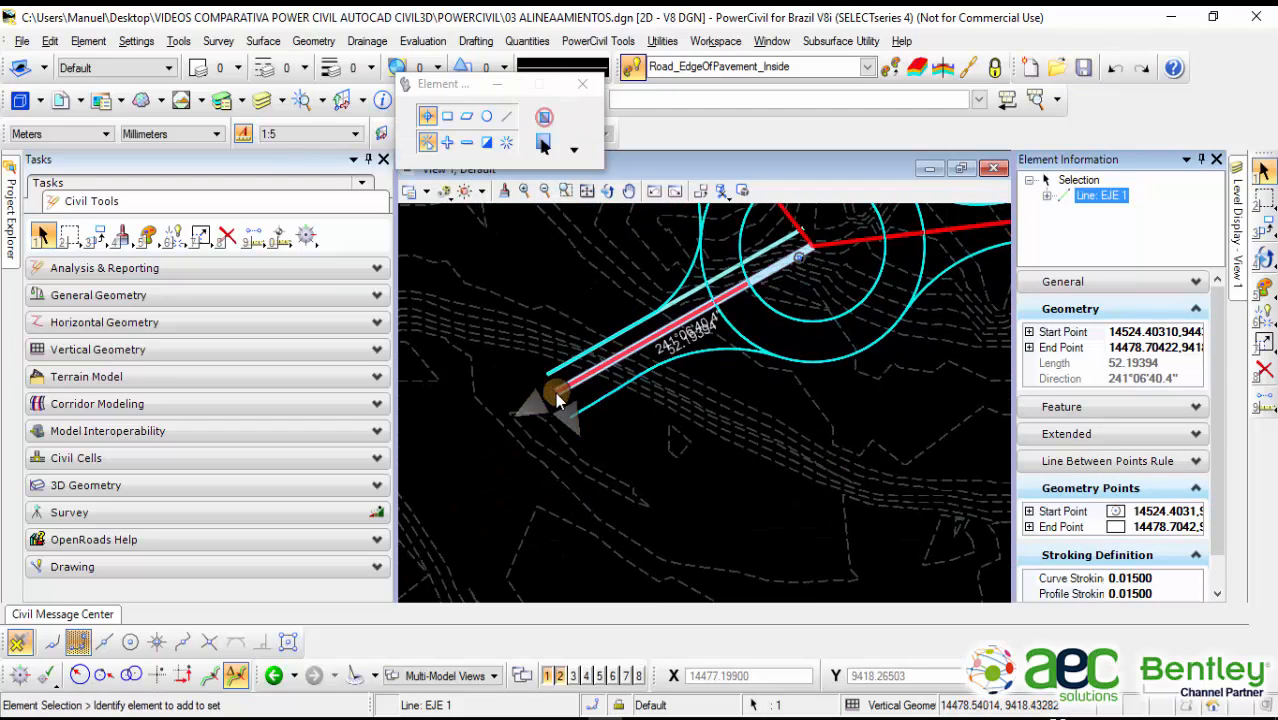
left_click(555, 392)
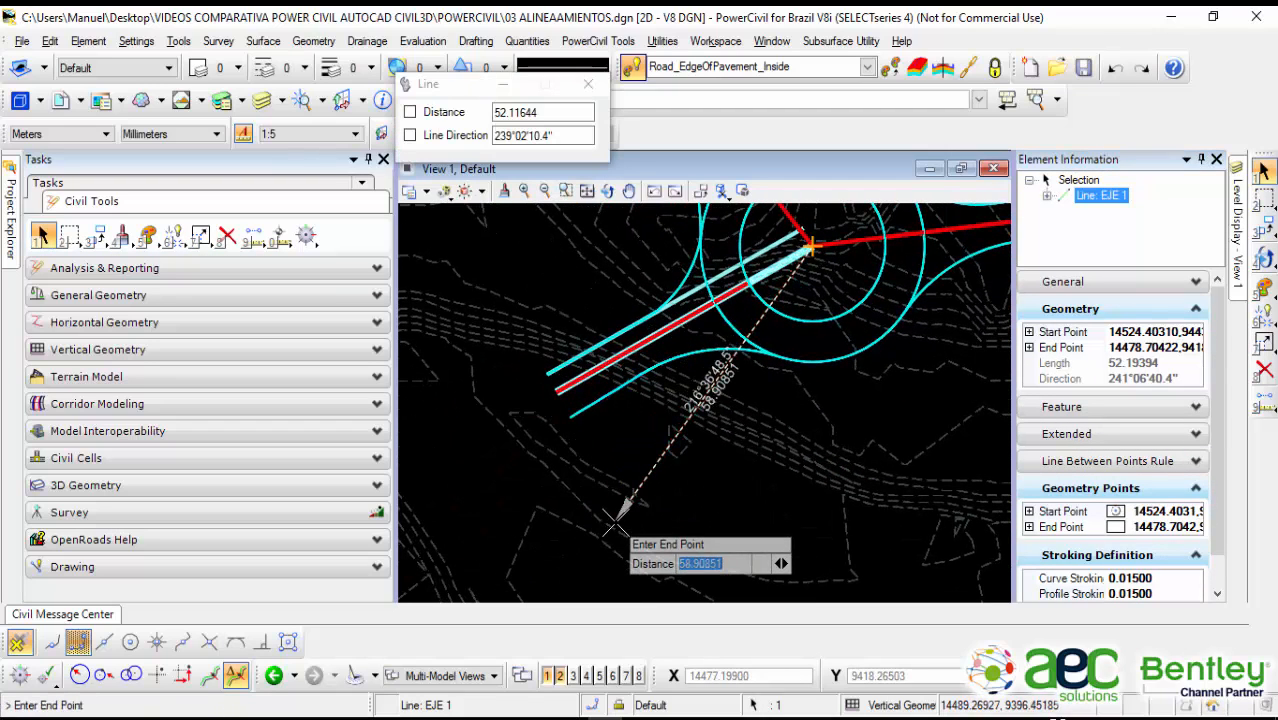
left_click(617, 521)
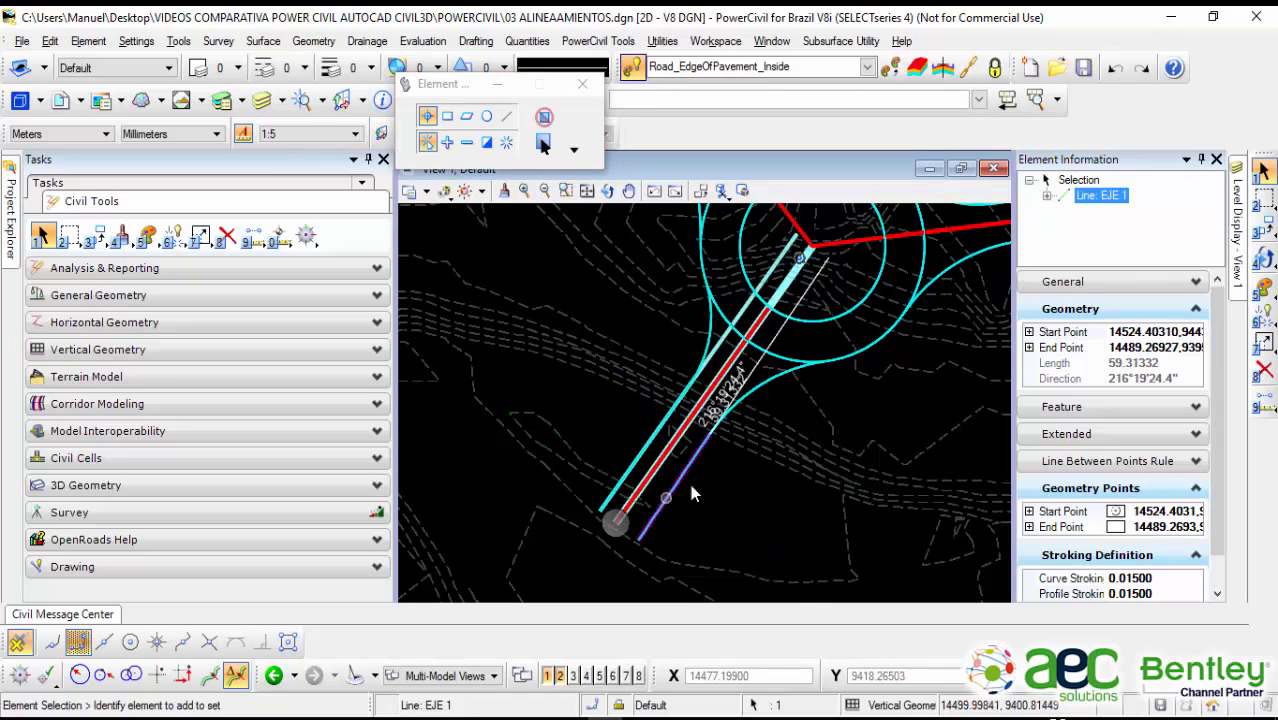
left_click(775, 492)
Step: Select the western edge fillet RdEOPI13 of the southwest road and inspect its two-element profile transition setting
scroll(730, 298, "up", 2)
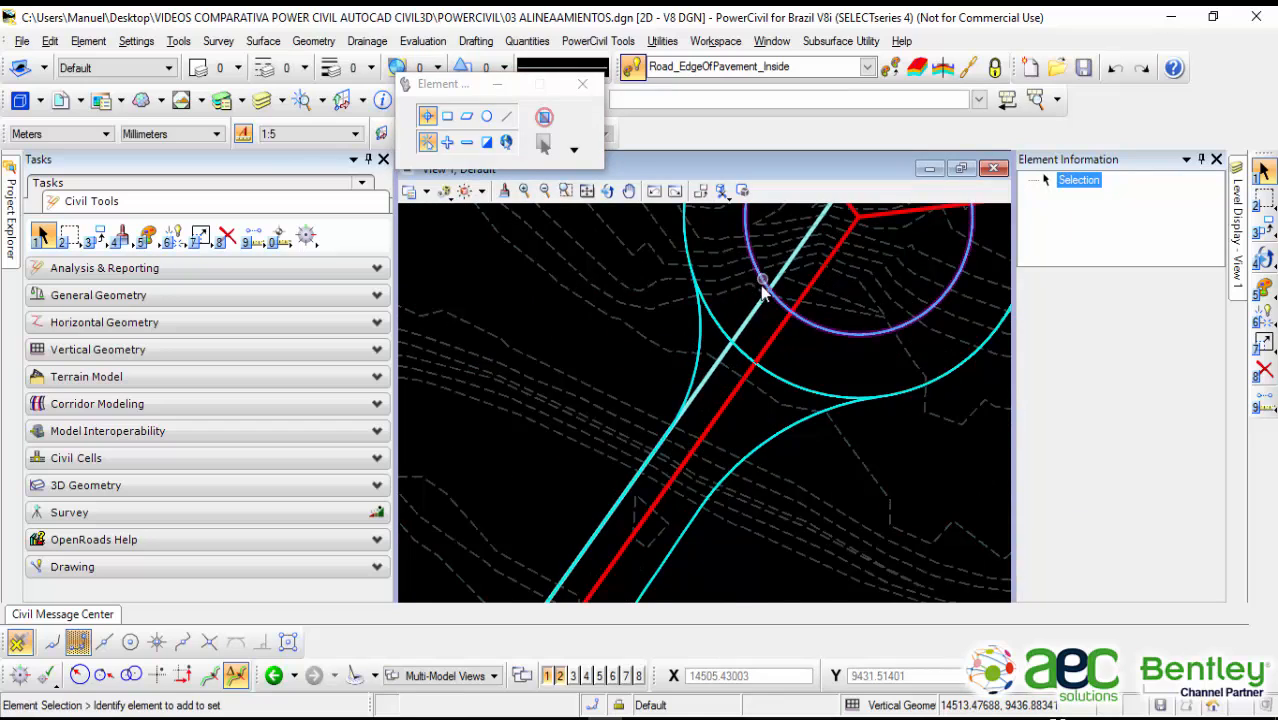
scroll(764, 282, "up", 1)
middle_click_drag(764, 282, 725, 360)
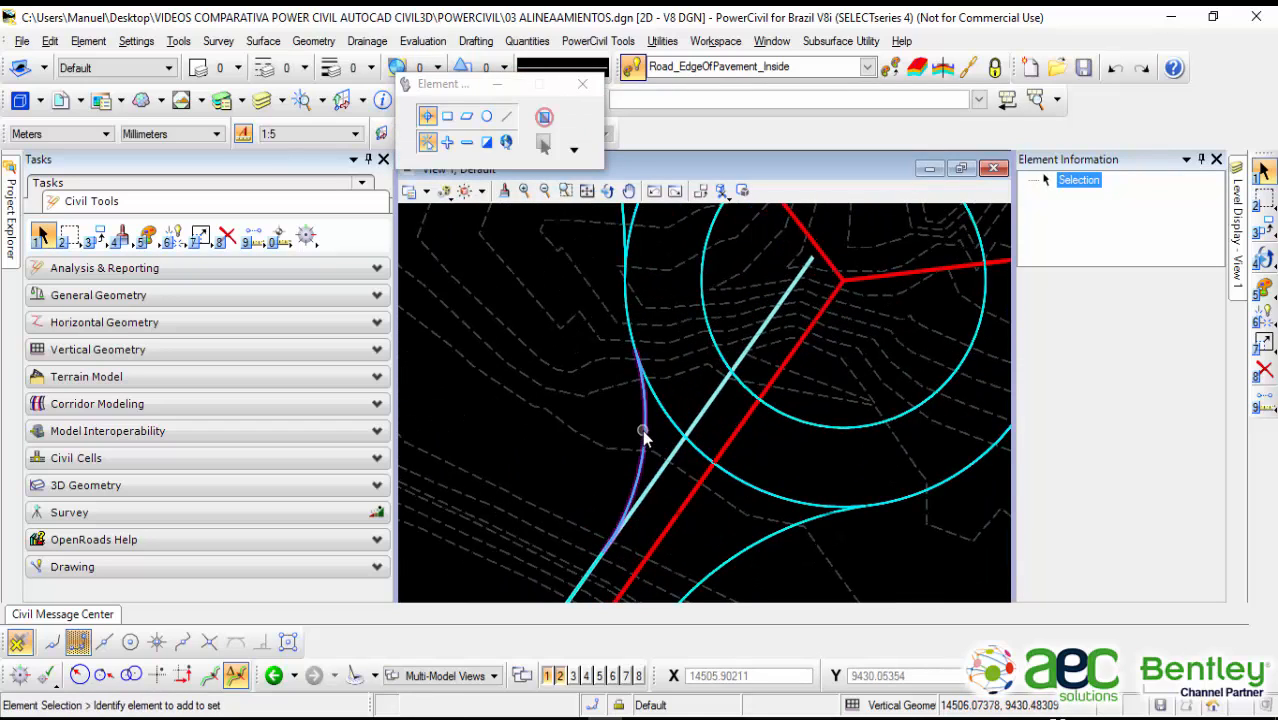
left_click(644, 436)
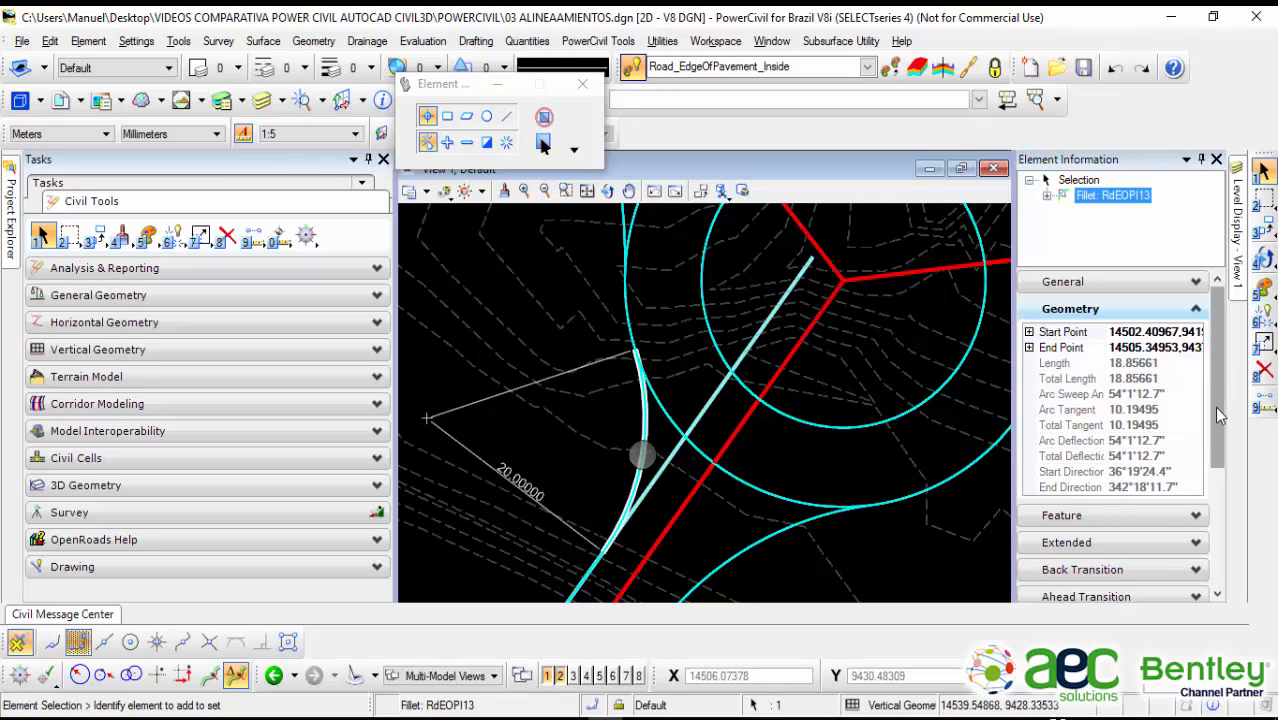
left_click_drag(1214, 406, 1233, 541)
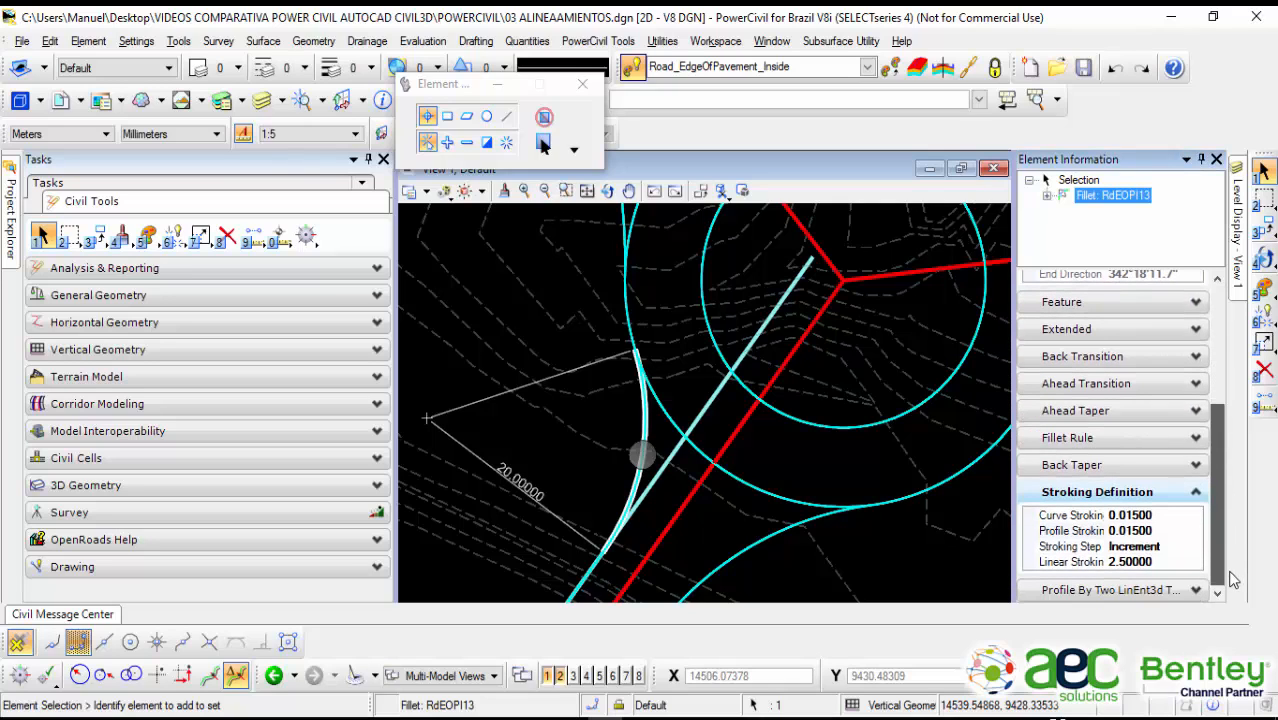
left_click(1196, 590)
left_click(1218, 593)
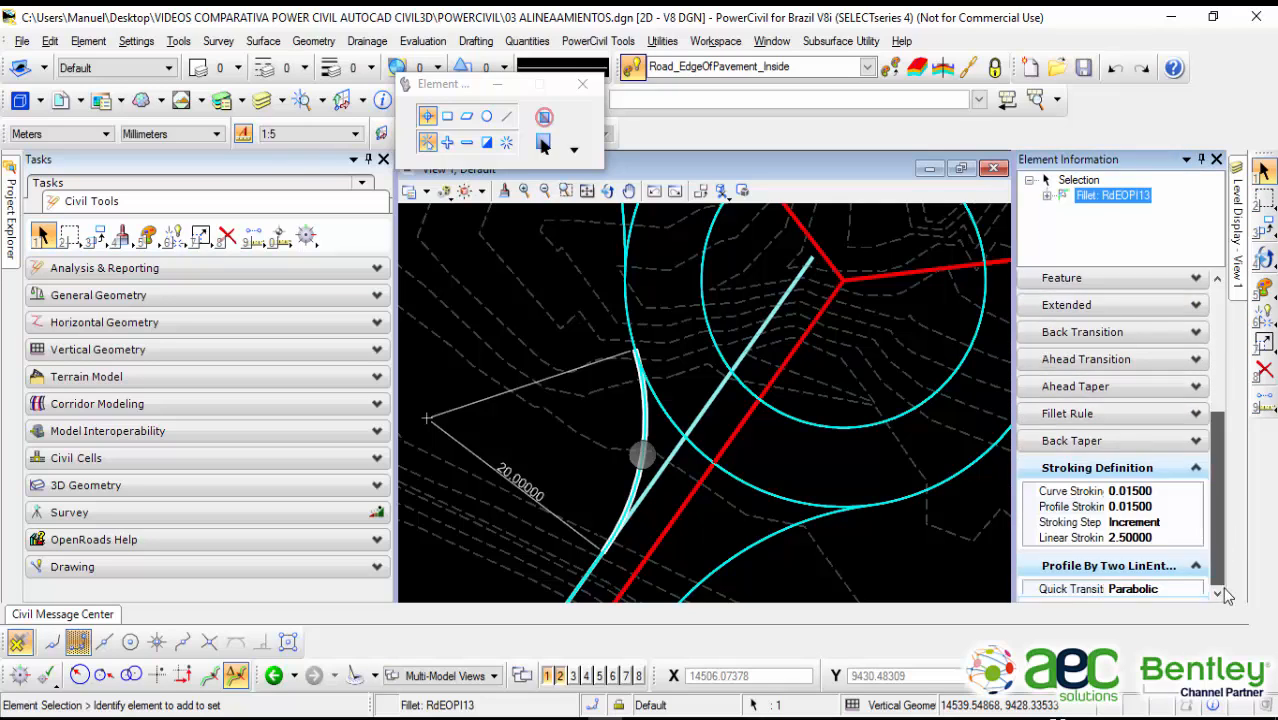
Step: Review the extended, back transition and Fillet Rule properties of fillet RdEOPI13
scroll(1228, 596, "up", 2)
scroll(1228, 521, "up", 2)
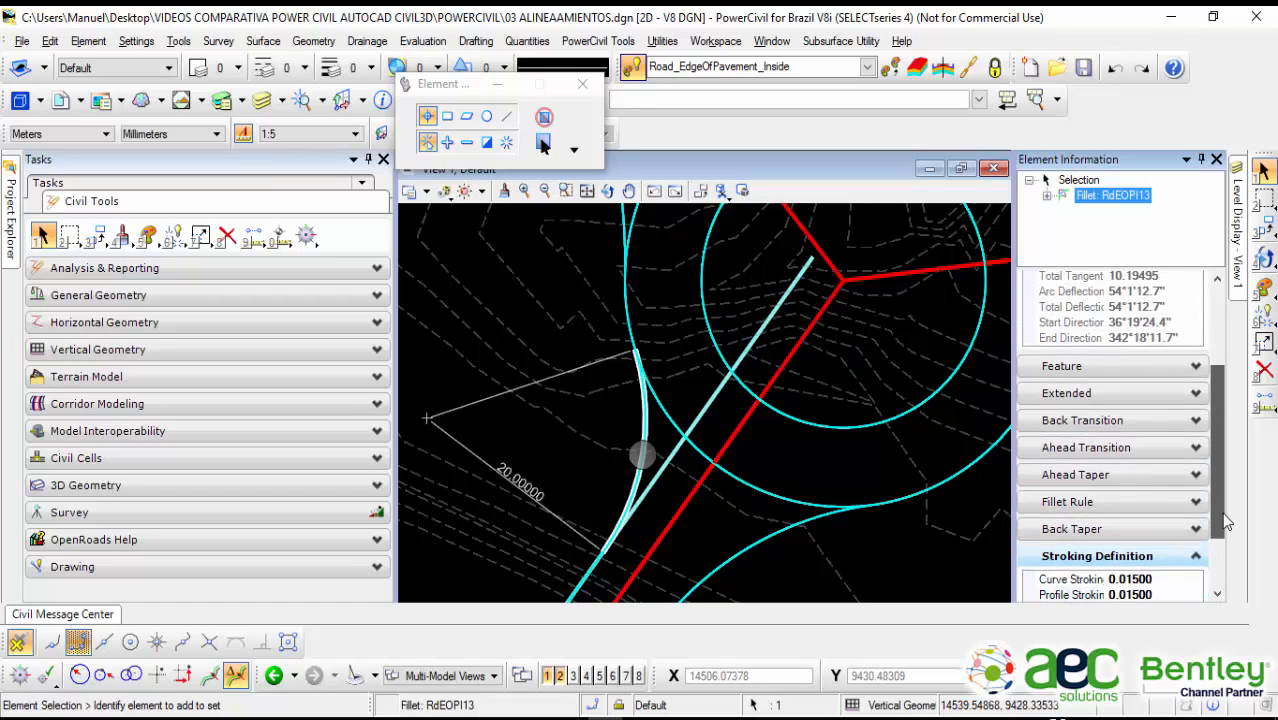
scroll(1224, 515, "up", 1)
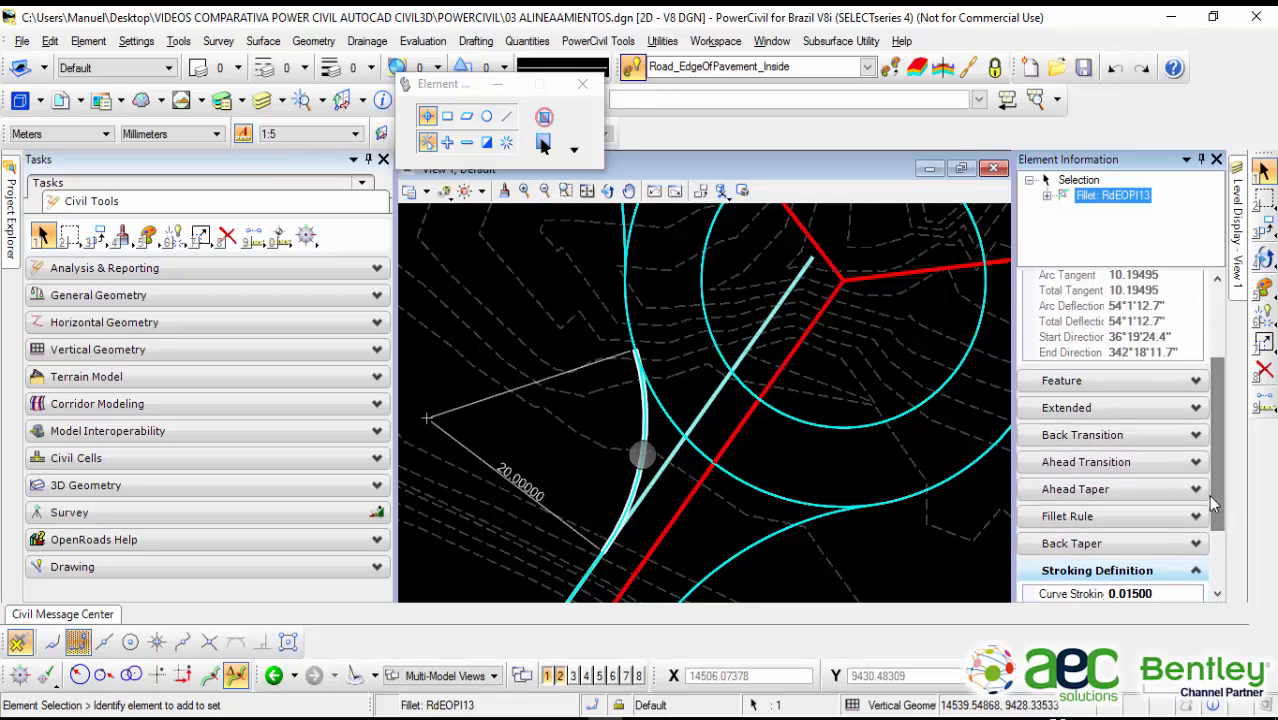
left_click(1056, 408)
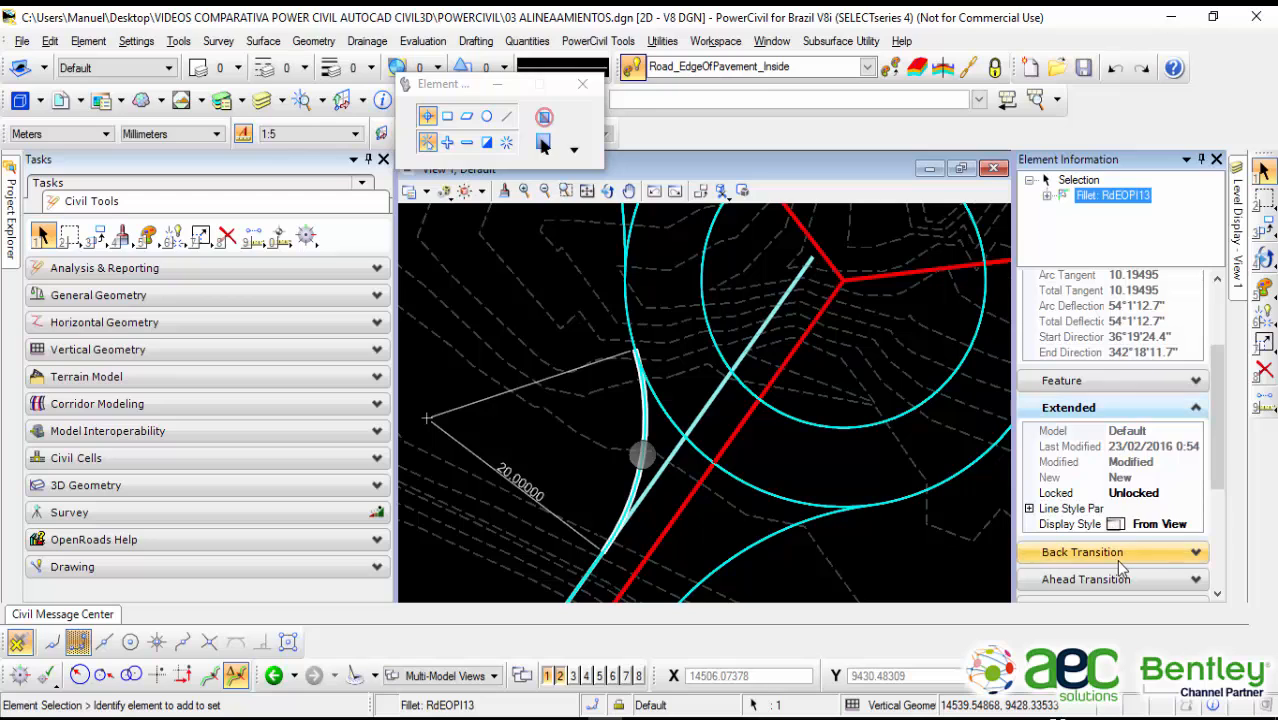
left_click(1117, 556)
left_click_drag(1217, 433, 1216, 533)
left_click(1085, 414)
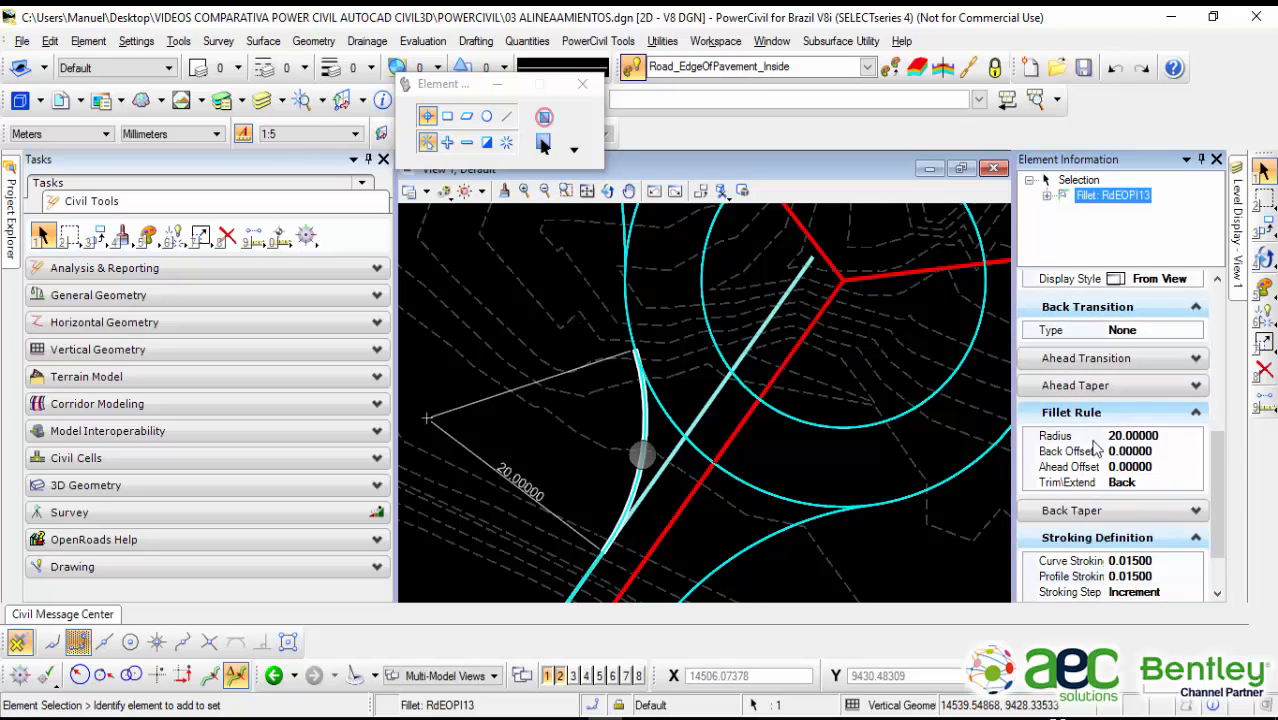
Step: Set the Trim/Extend option of fillet RdEOPI13 to None, return it to Back, and deselect the fillet
left_click(1140, 486)
left_click(1142, 486)
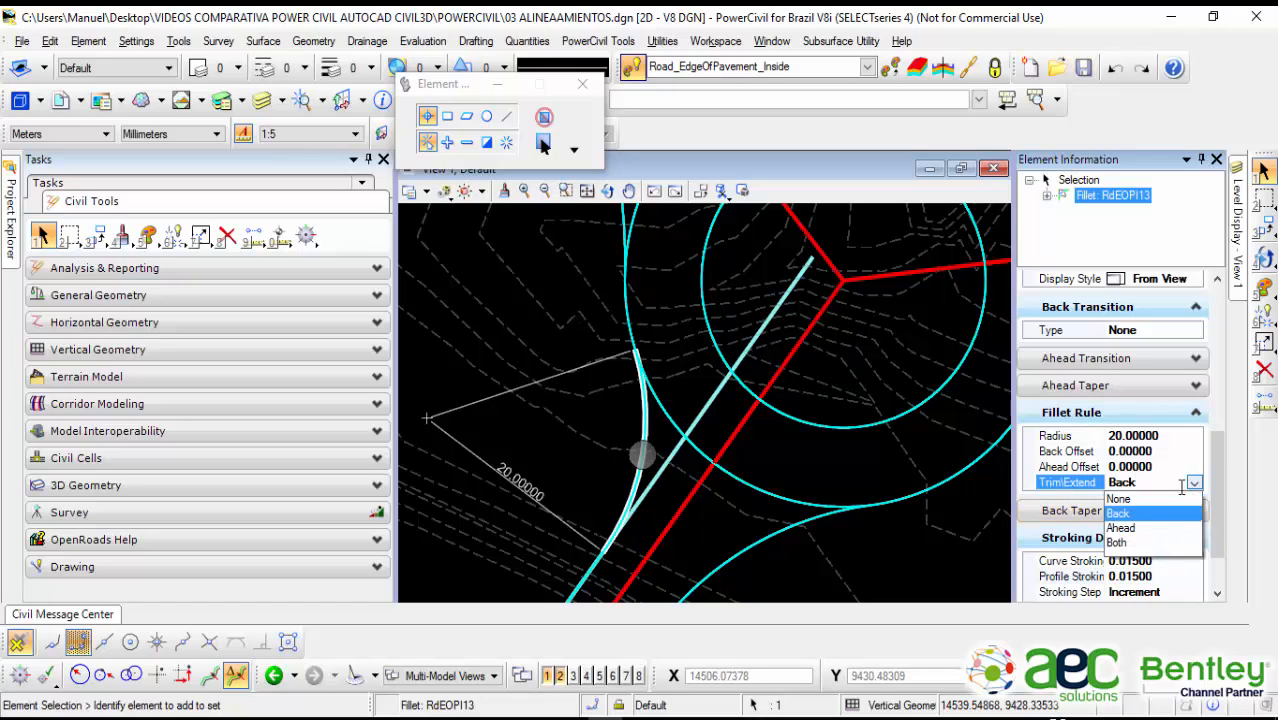
left_click(1147, 502)
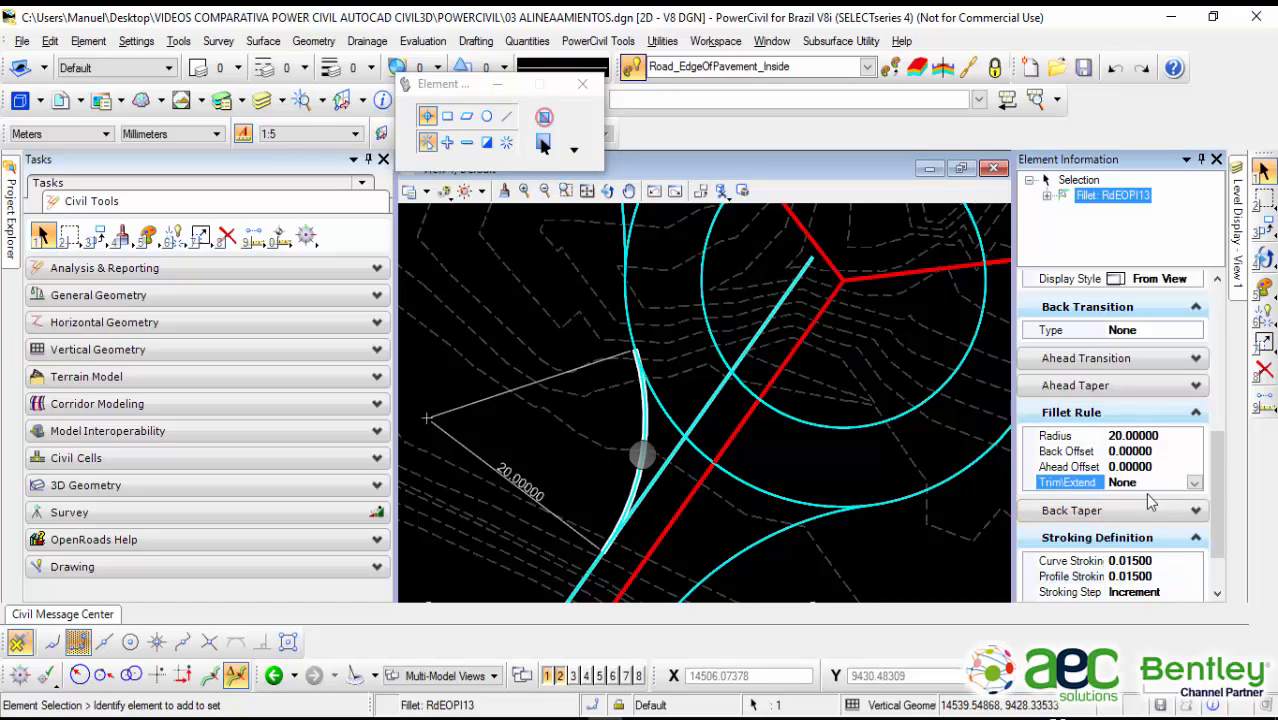
left_click(1193, 484)
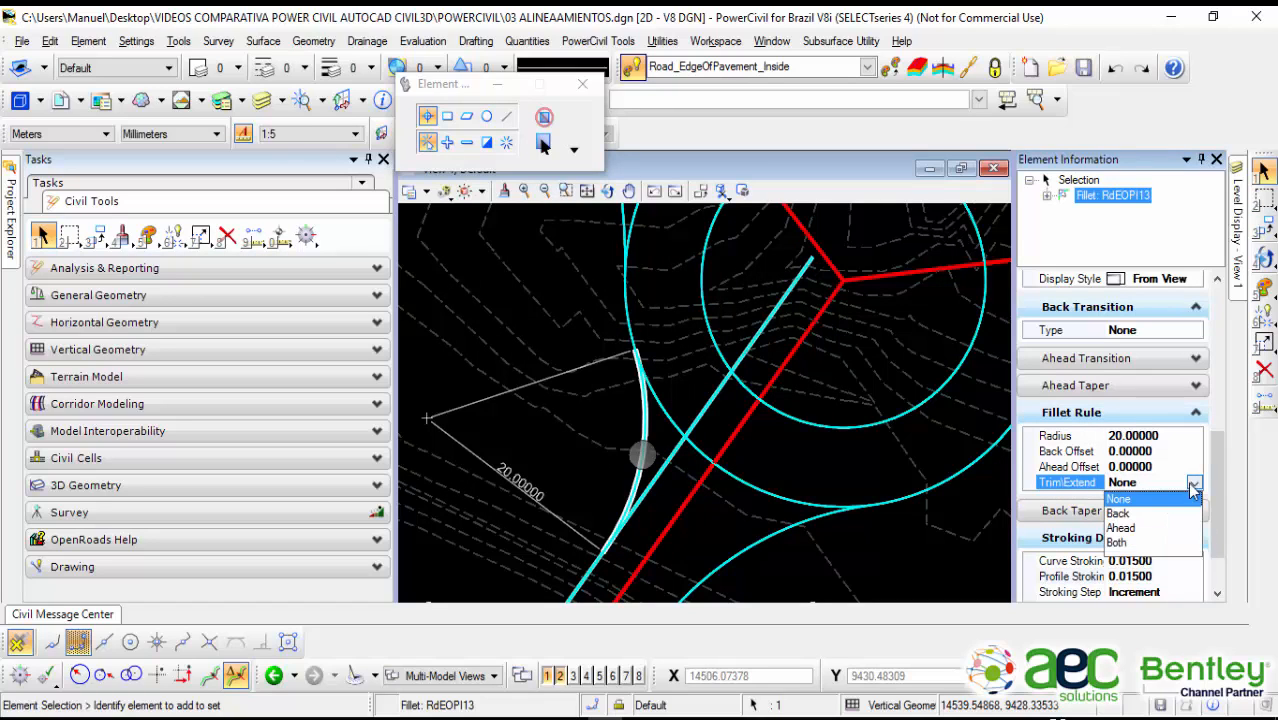
left_click(1137, 514)
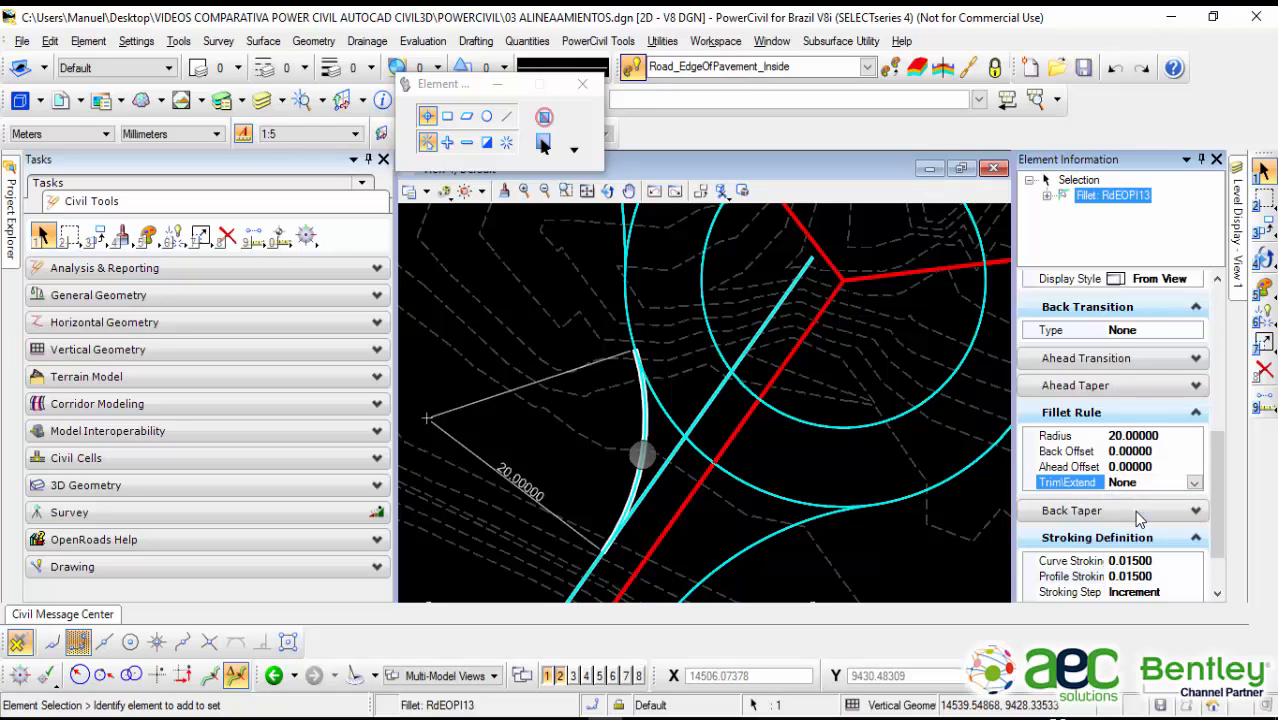
left_click(914, 563)
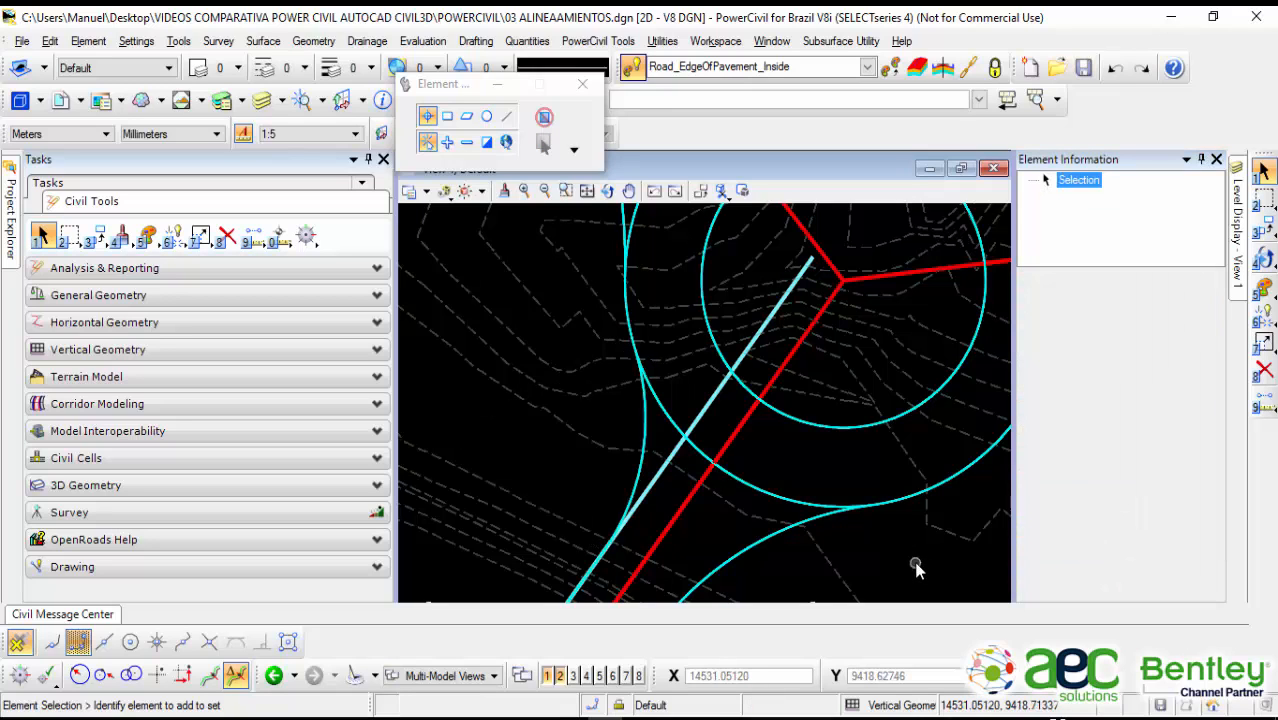
Step: Delete the leftover edge line RdEOPI3 crossing the roundabout and select the adjoining fillet RdEOPI13
left_click(697, 430)
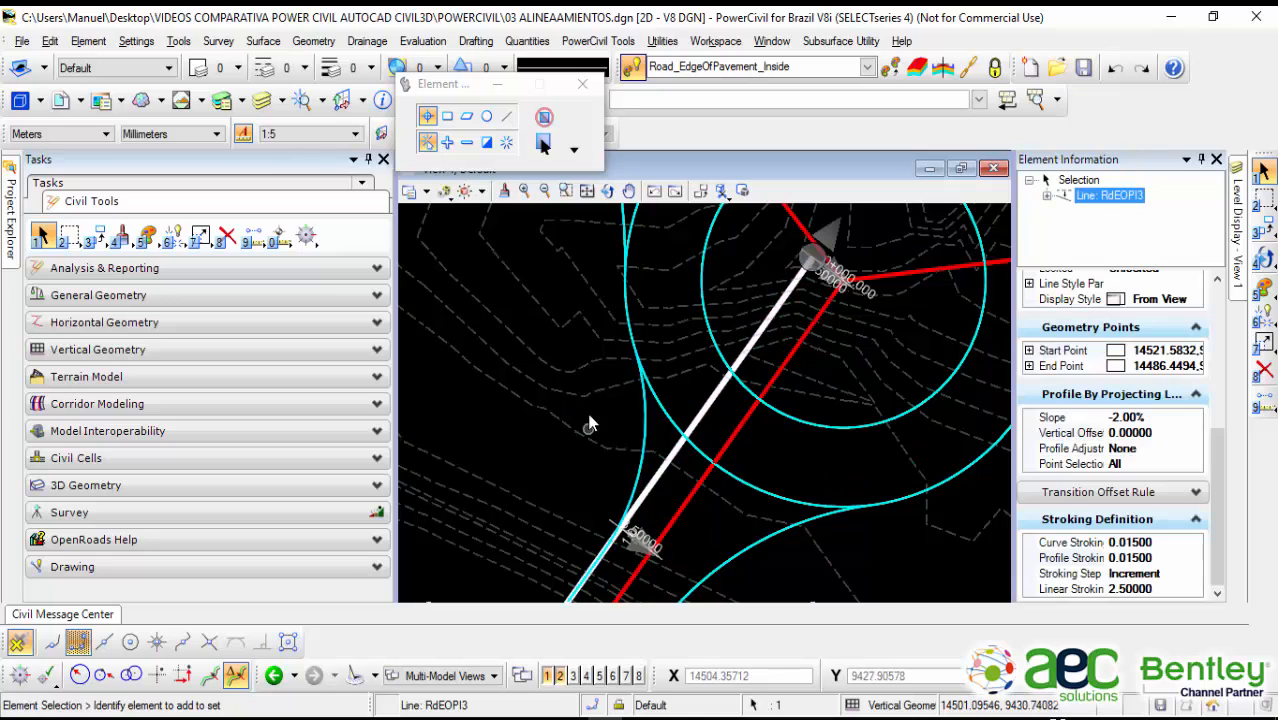
key("Delete")
left_click(648, 430)
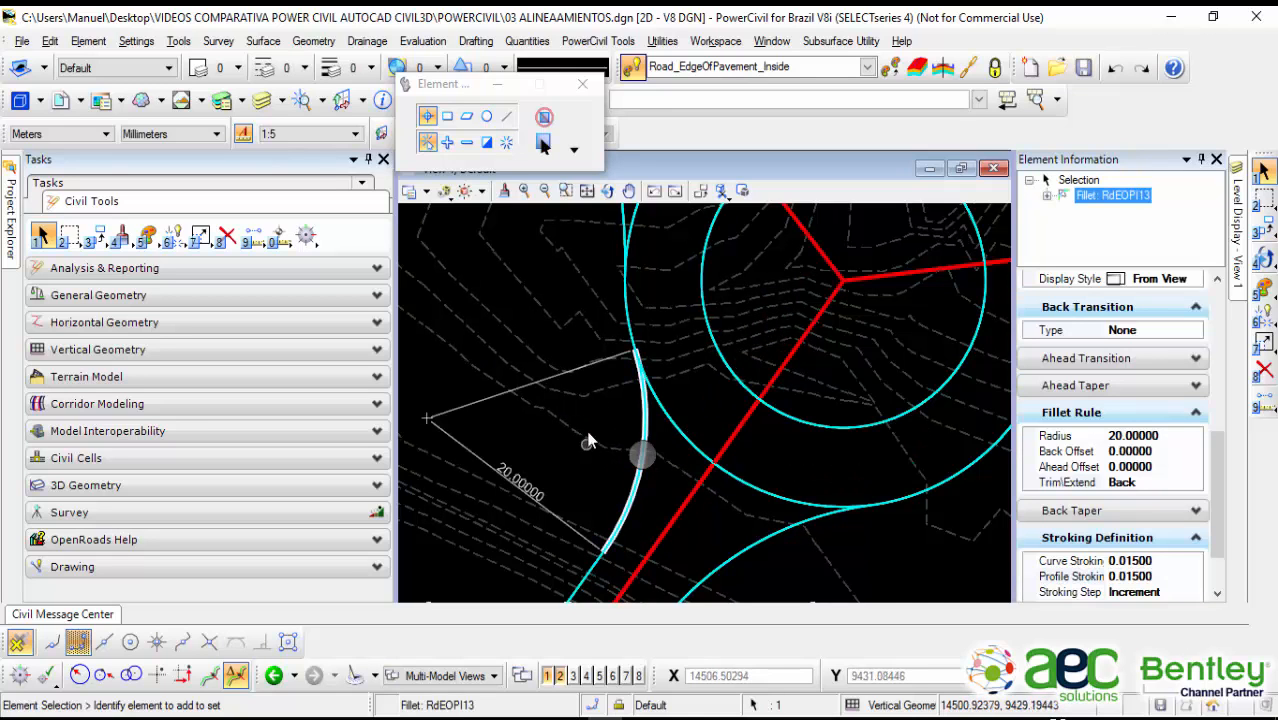
Step: Deselect the fillet and view the whole roundabout with its three approach roads
left_click(585, 466)
scroll(586, 472, "down", 2)
scroll(725, 465, "down", 4)
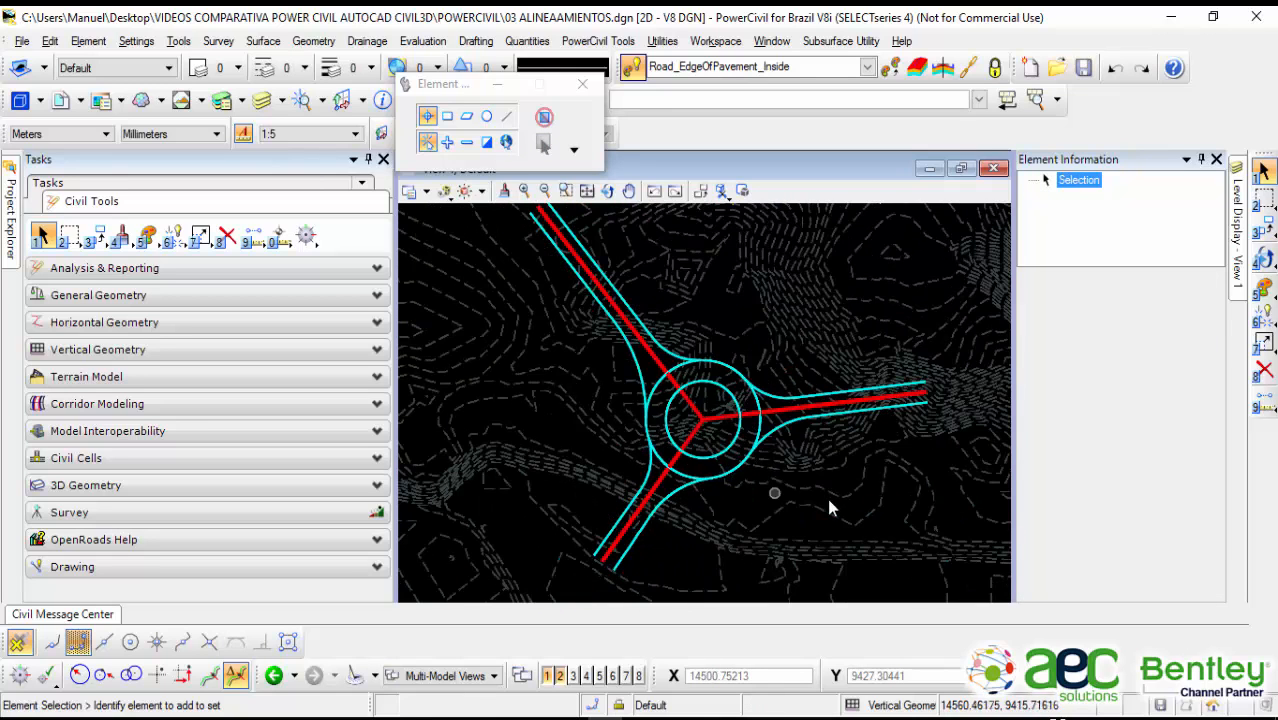
middle_click_drag(827, 498, 831, 422)
key("Escape")
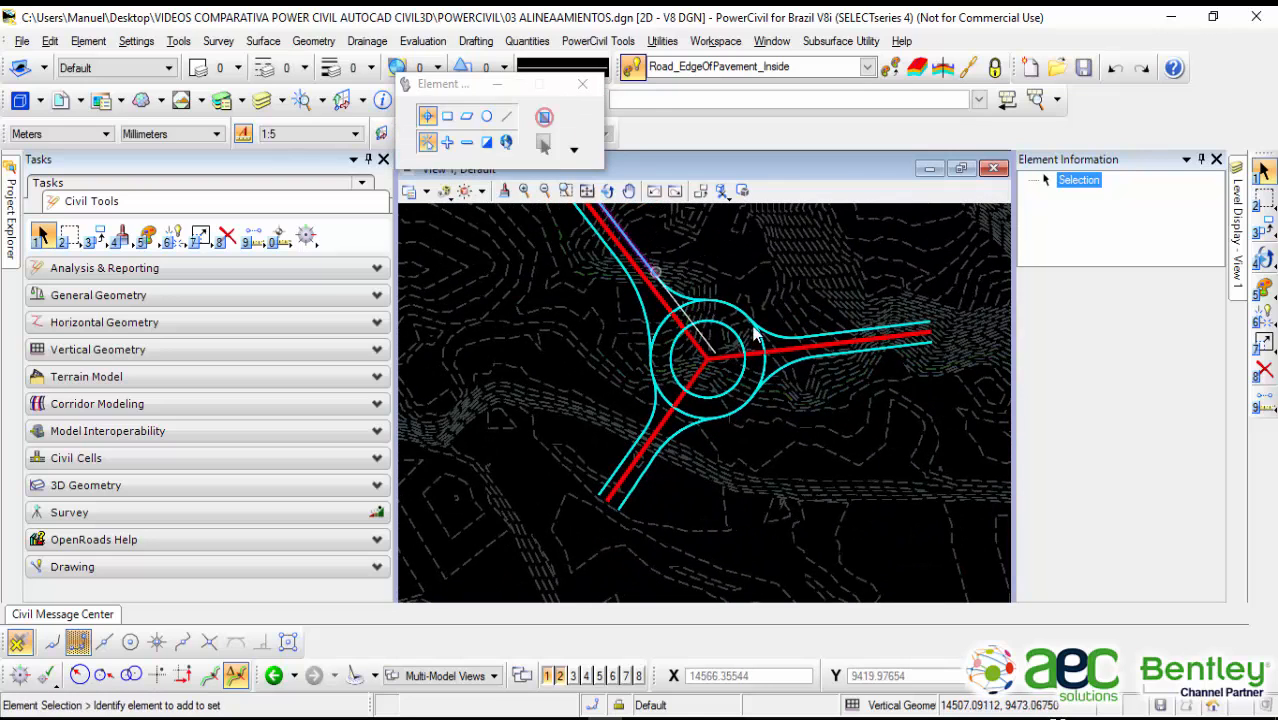
Step: Open the Civil AccuDraw settings and review the Operation, Display, Coordinates and Favorites options
left_click(53, 682)
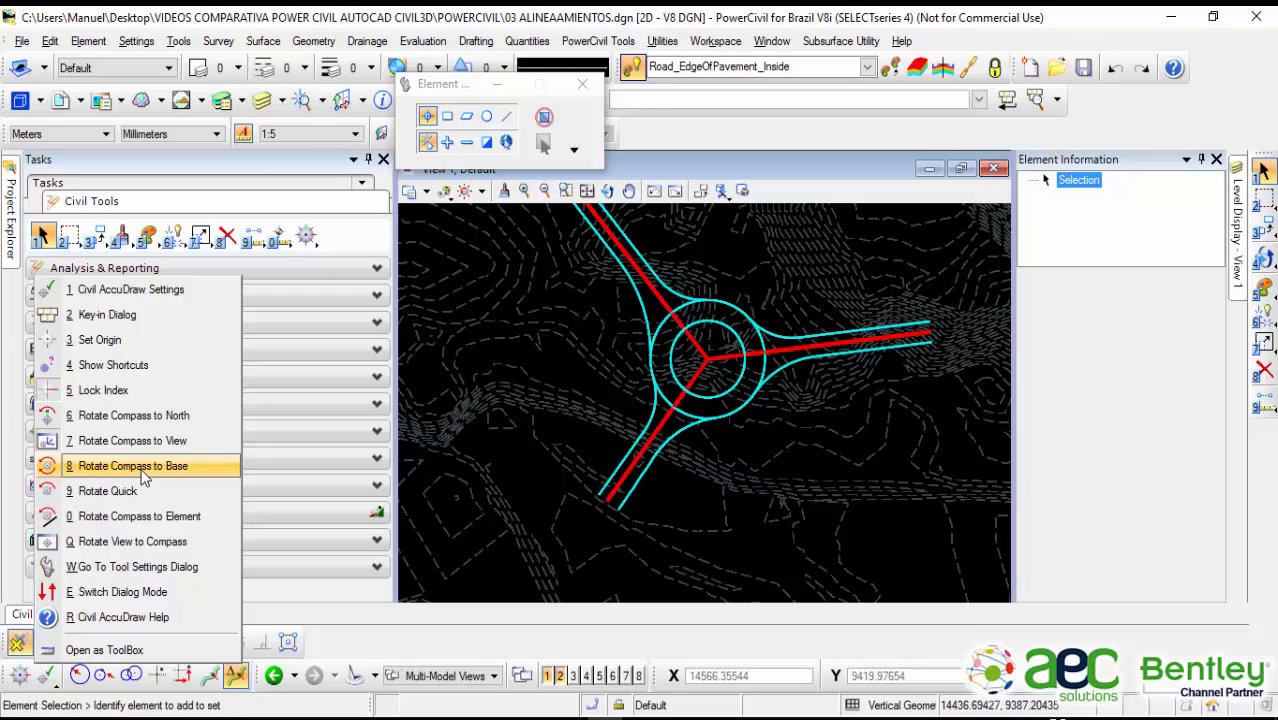
left_click(119, 297)
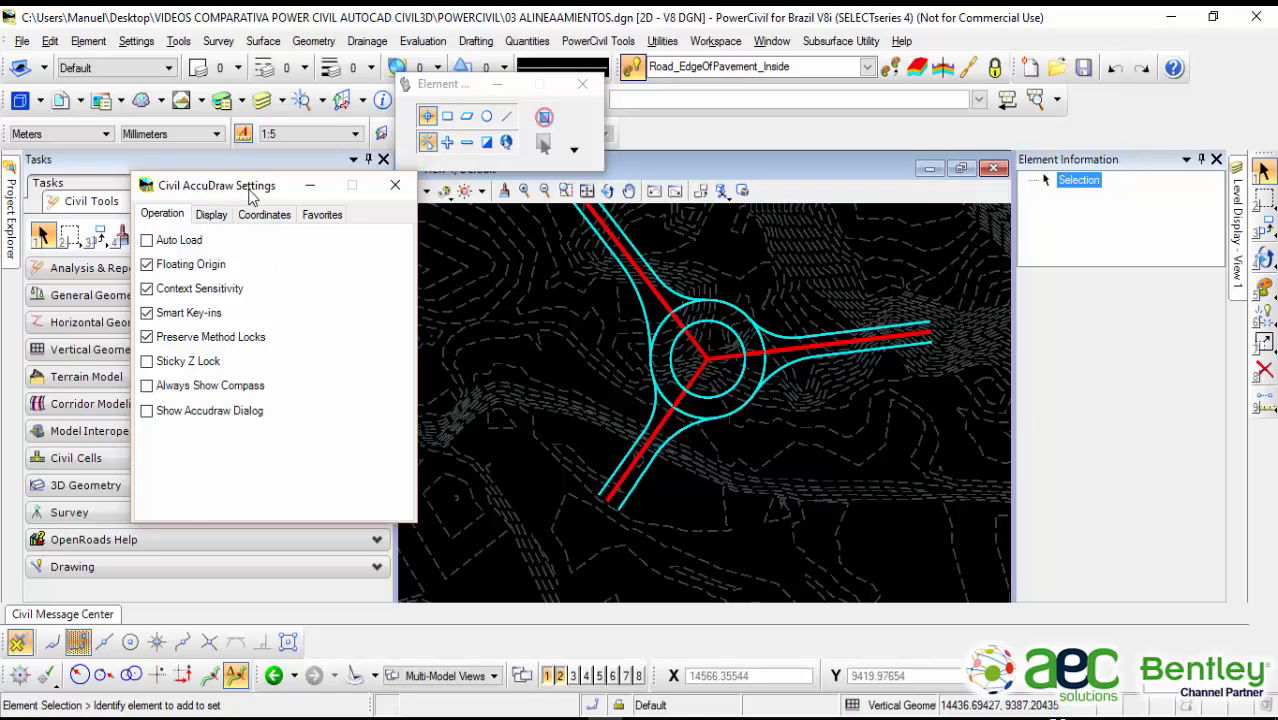
left_click_drag(250, 195, 379, 185)
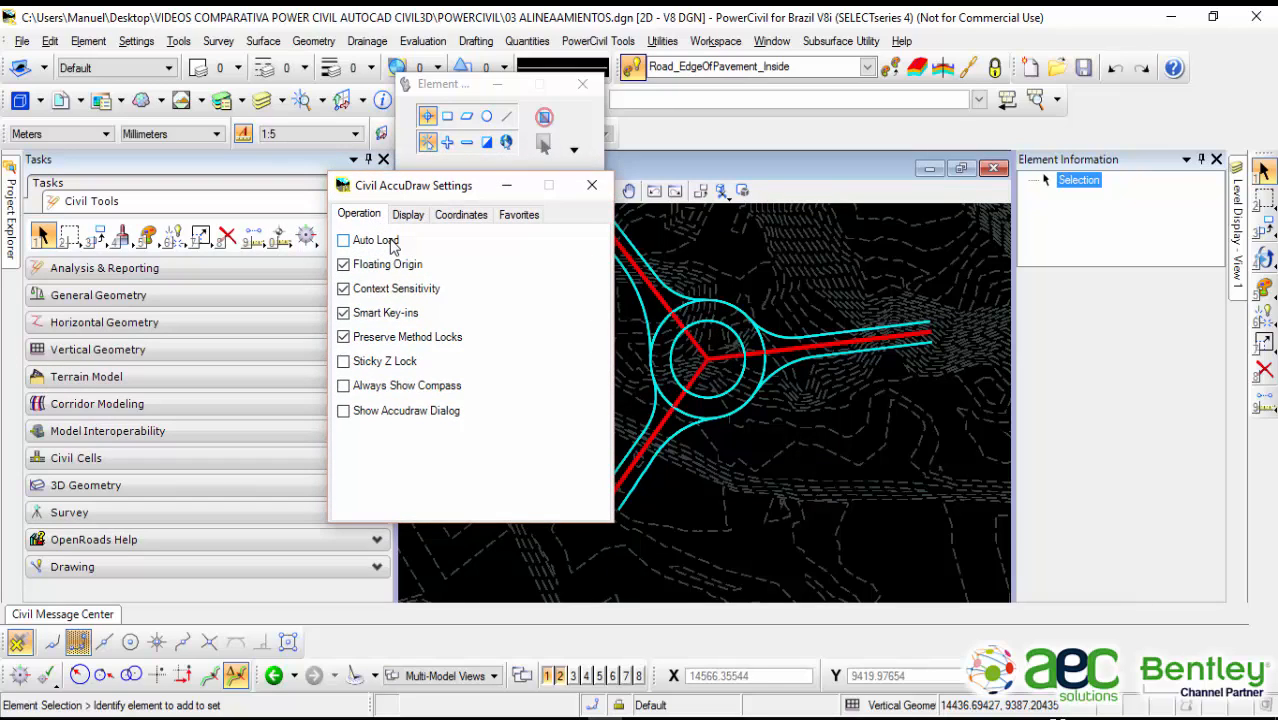
left_click(100, 614)
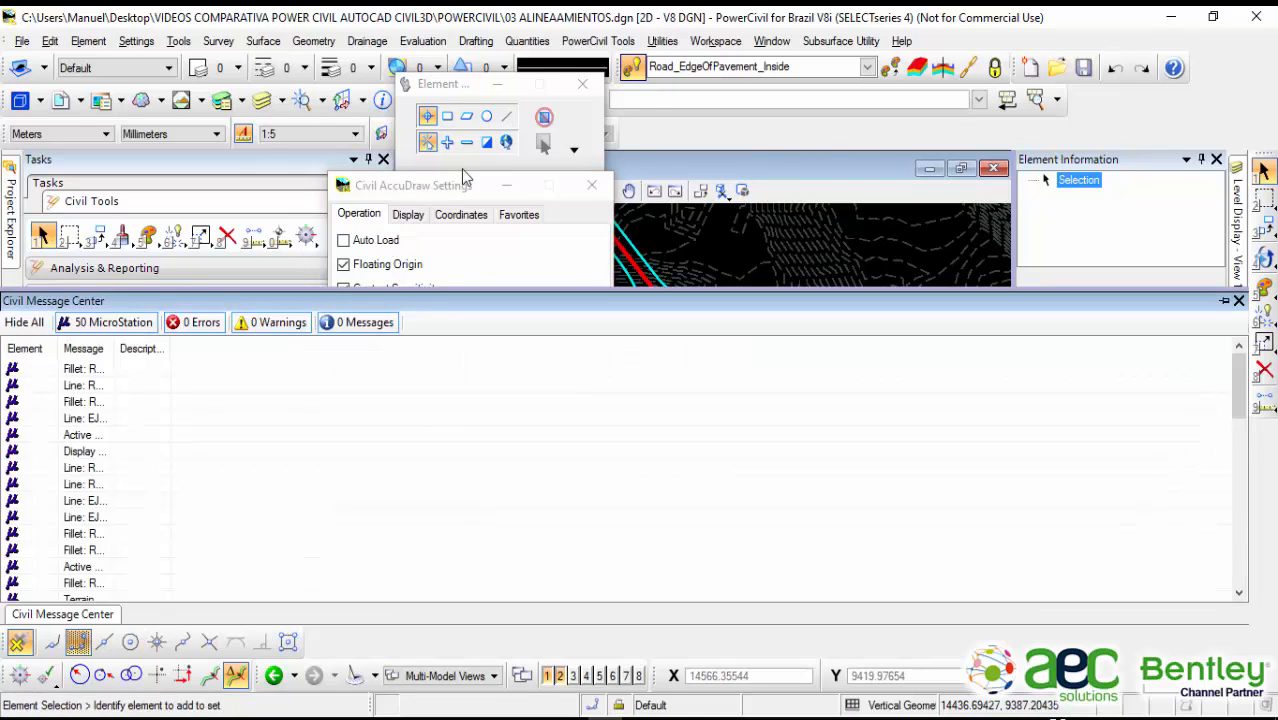
left_click_drag(468, 187, 476, 172)
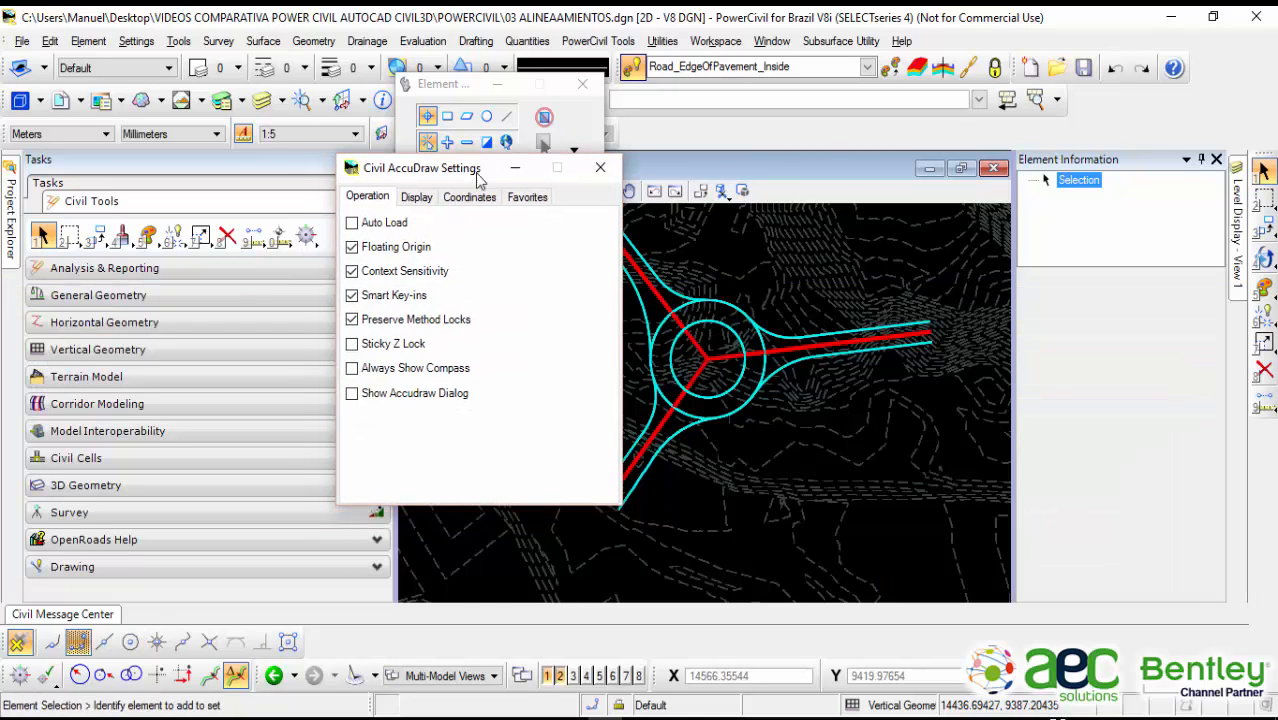
left_click(418, 198)
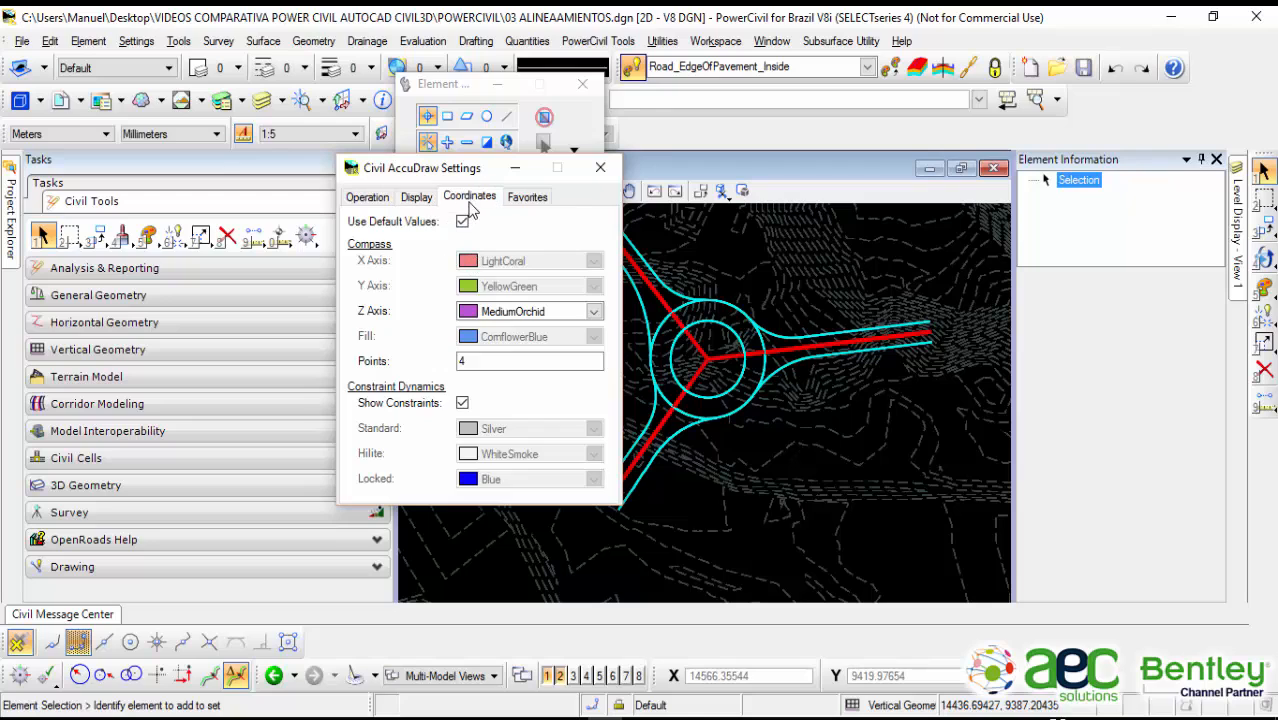
left_click(470, 198)
left_click(528, 198)
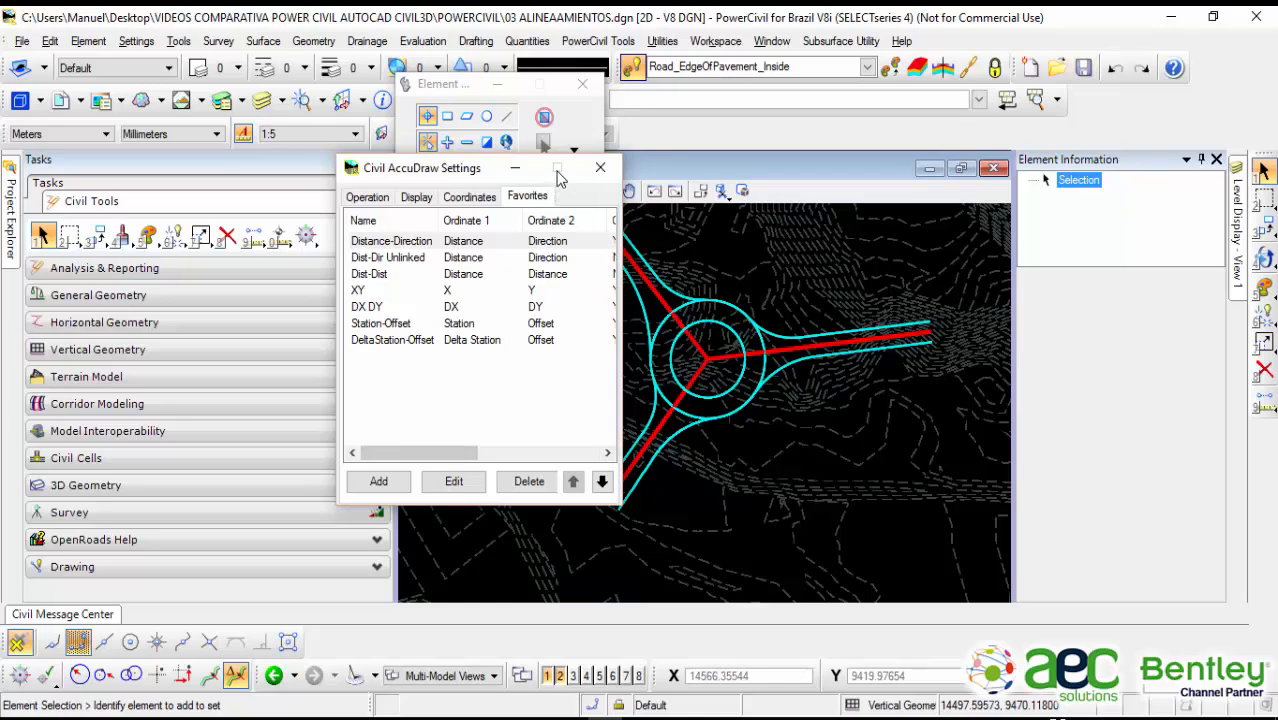
Step: Widen the Favorites list to show its columns and examine the Ordinate 1 choices of the DeltaStation-Offset favorite
left_click_drag(620, 356, 893, 355)
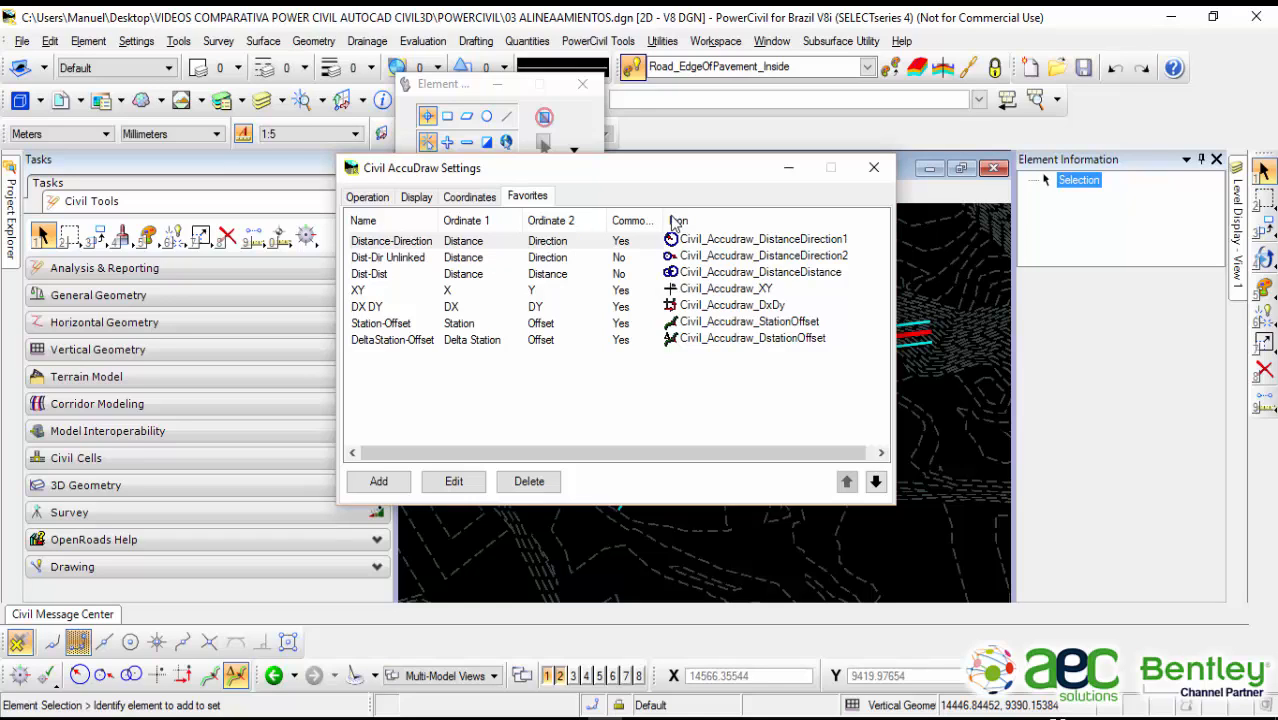
left_click_drag(660, 210, 720, 207)
left_click(556, 244)
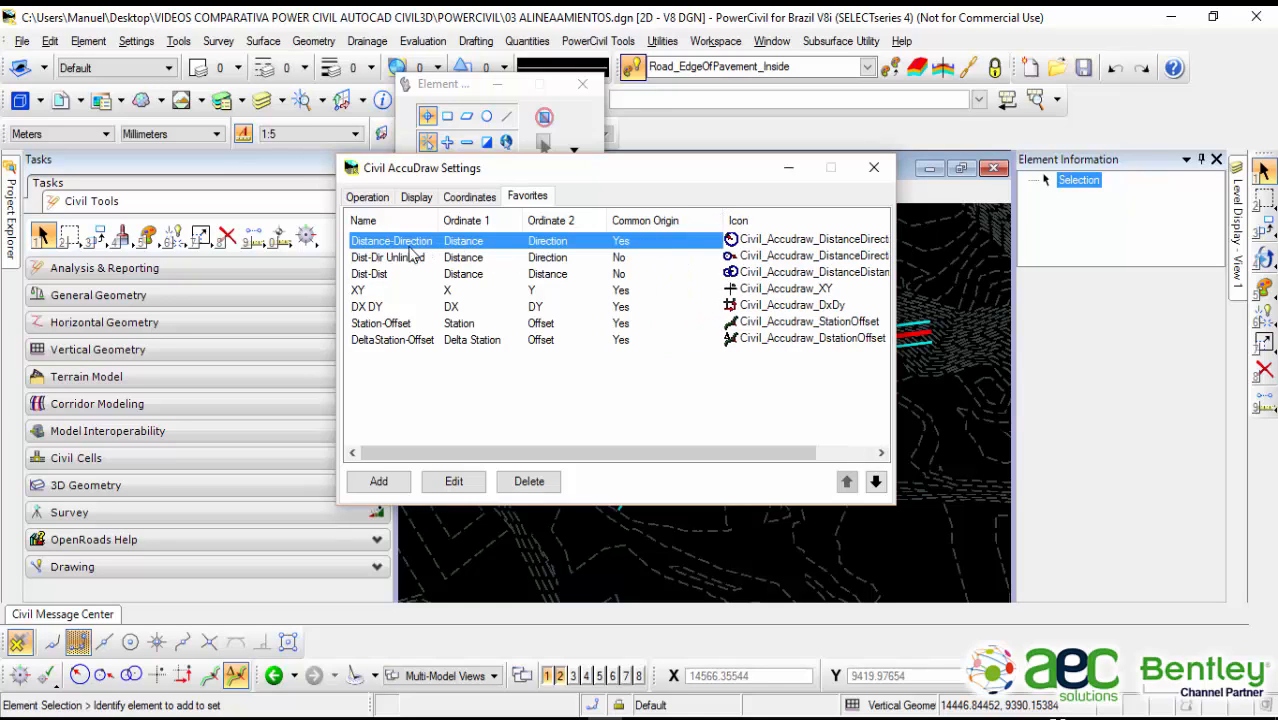
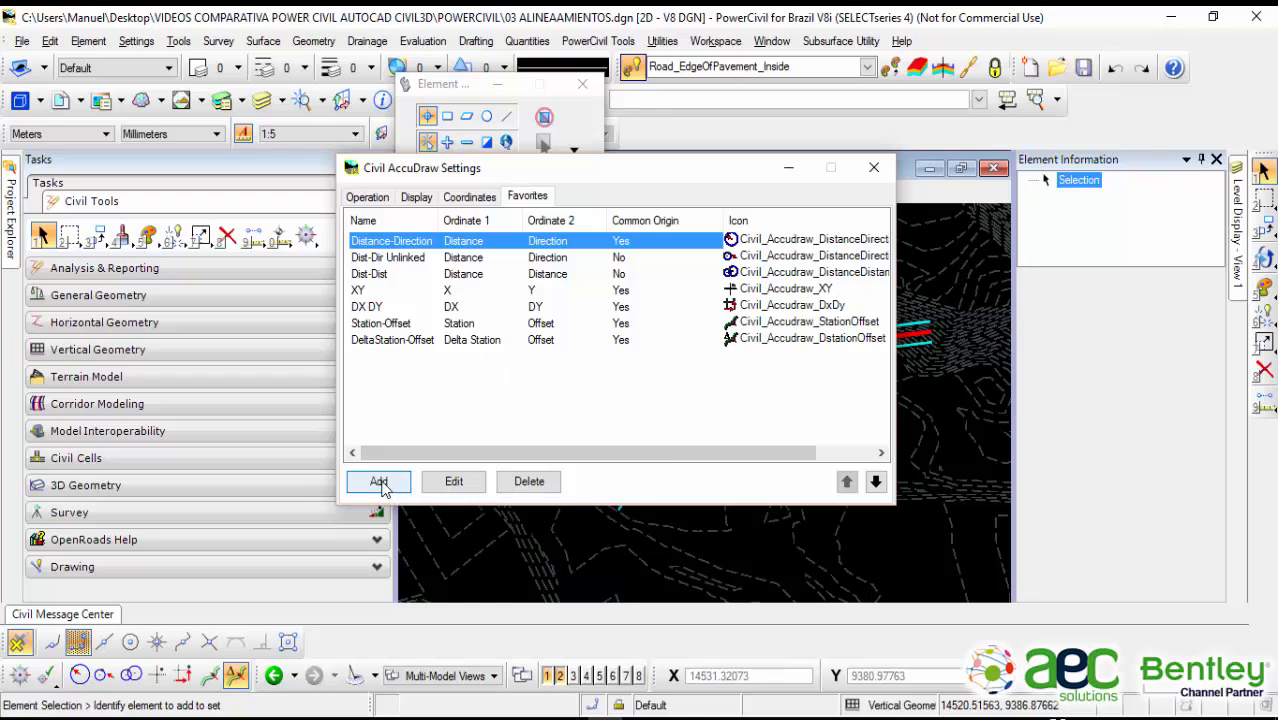
left_click(487, 340)
left_click(507, 342)
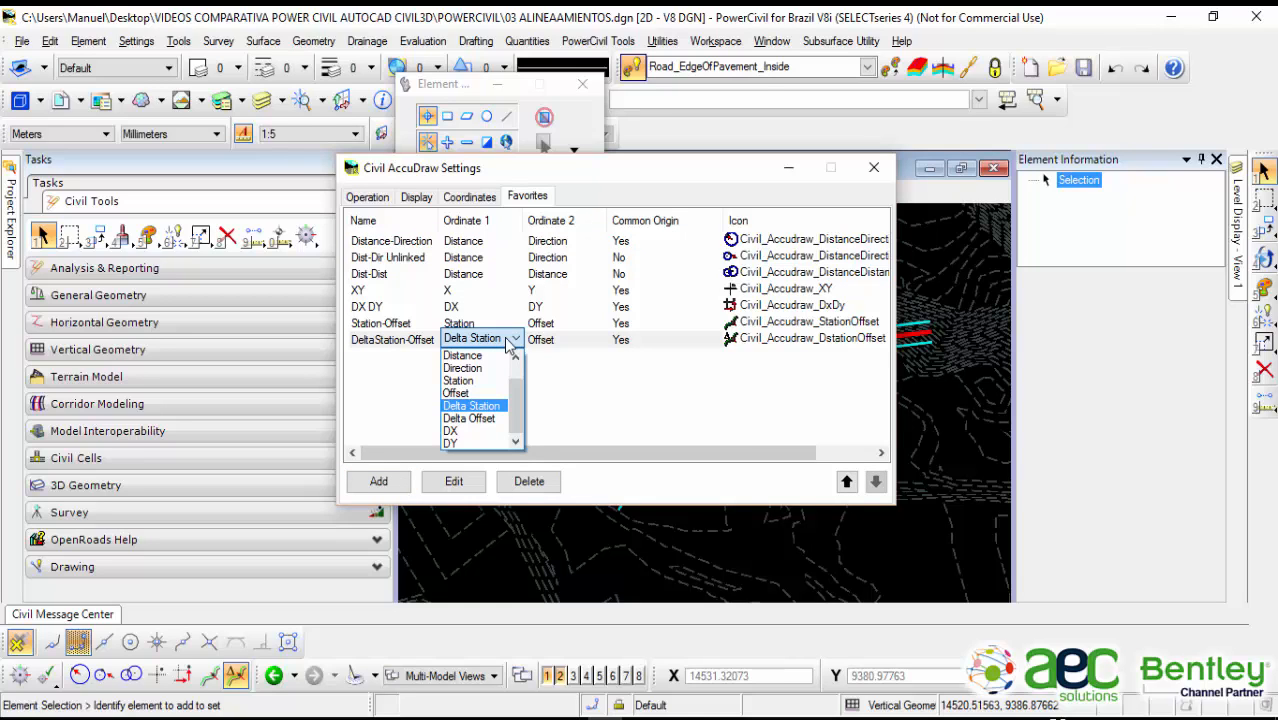
left_click(572, 367)
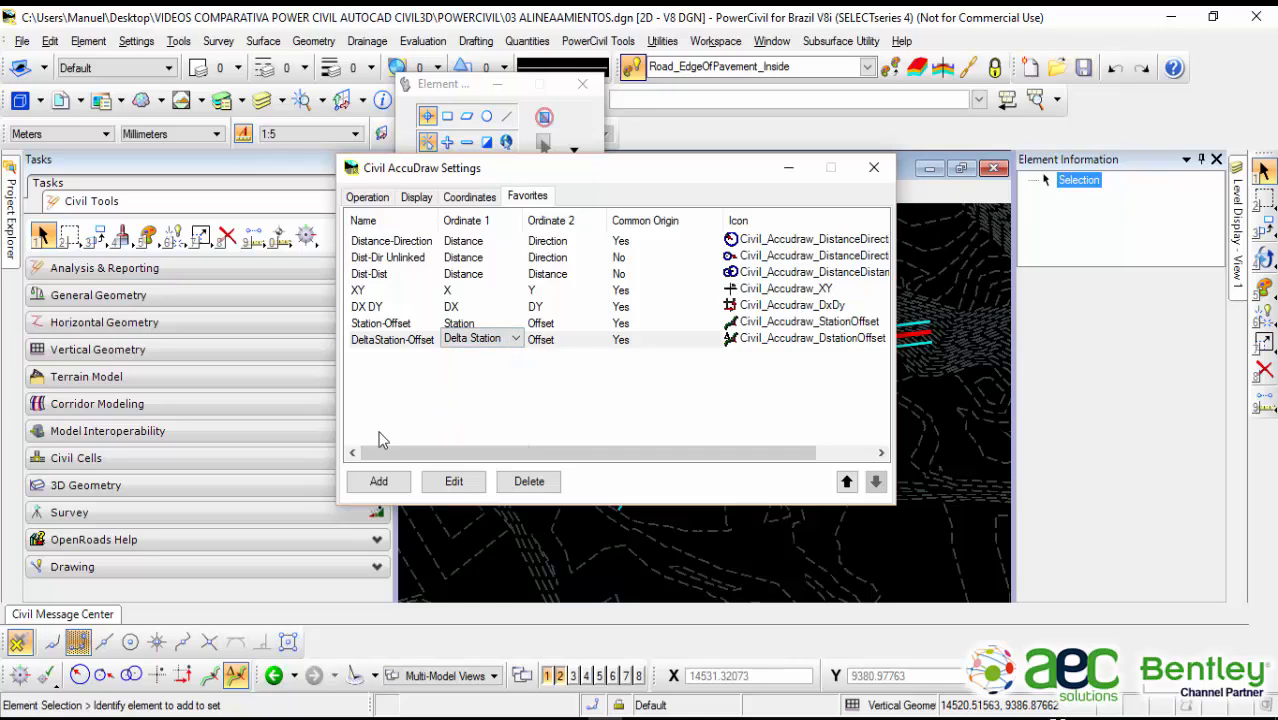
left_click(511, 341)
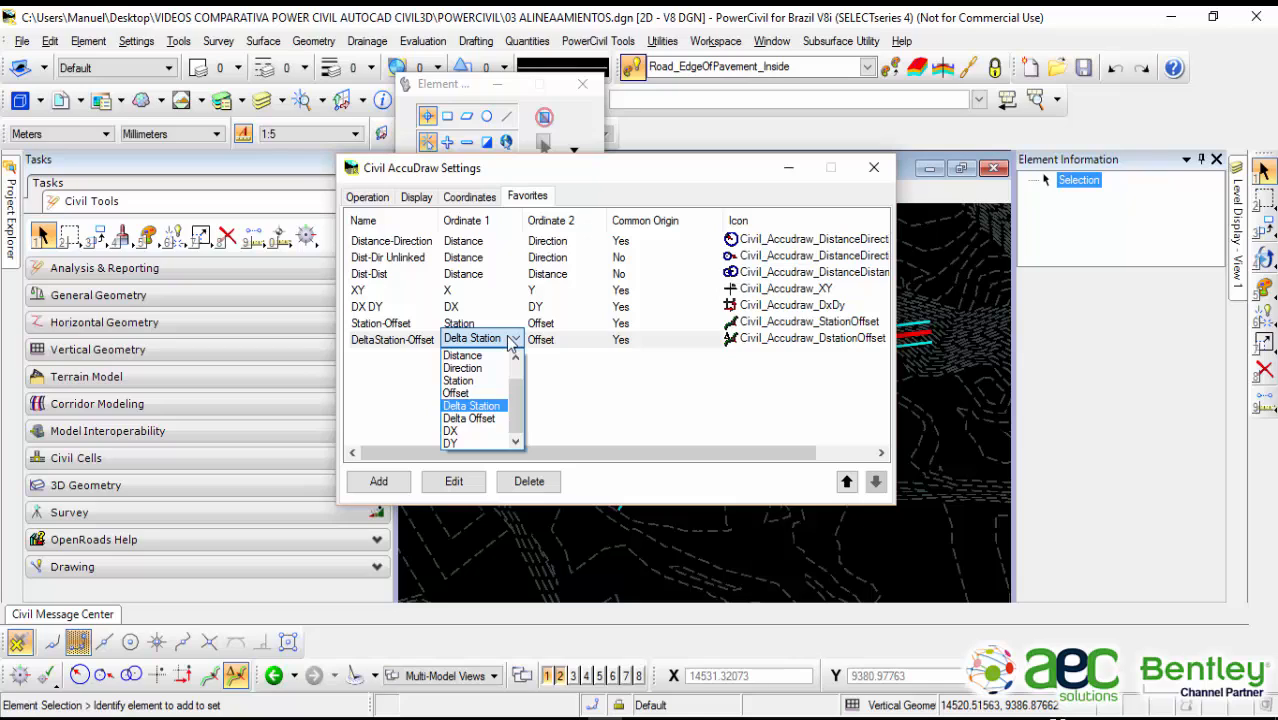
left_click(512, 343)
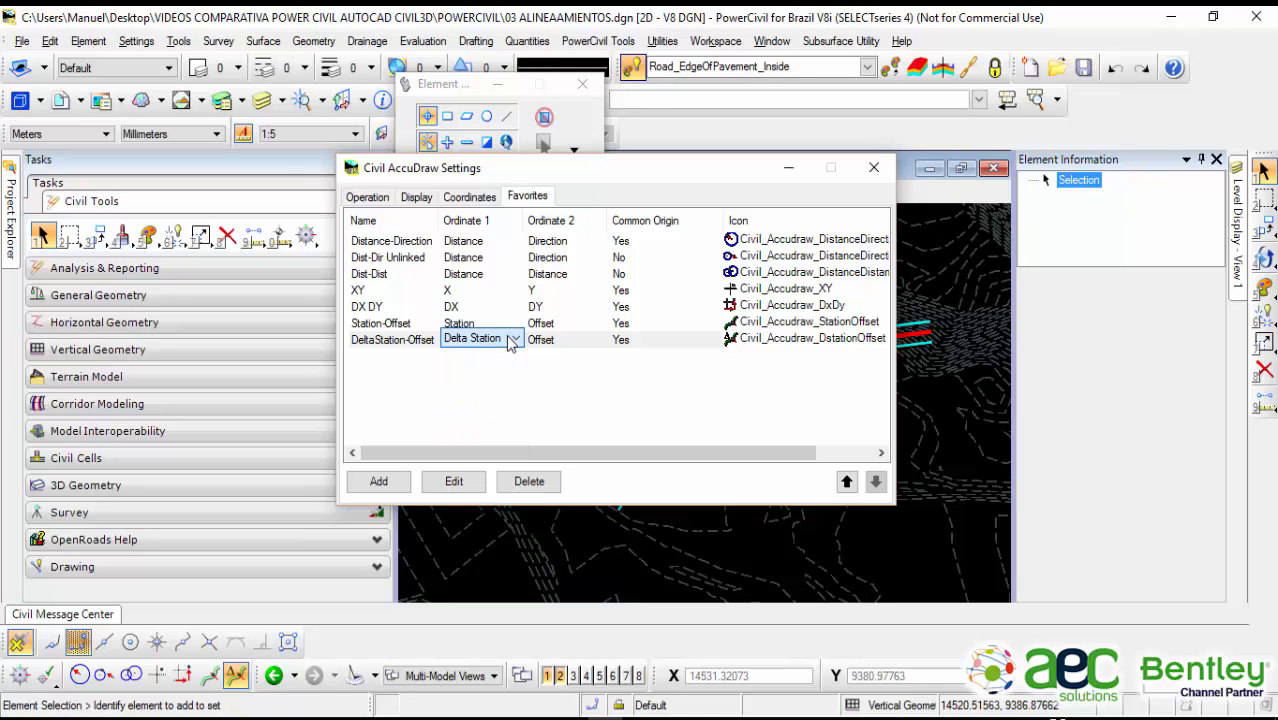
Step: Add a Civil AccuDraw favorite named desplazamiento-desplazamiento
left_click(379, 481)
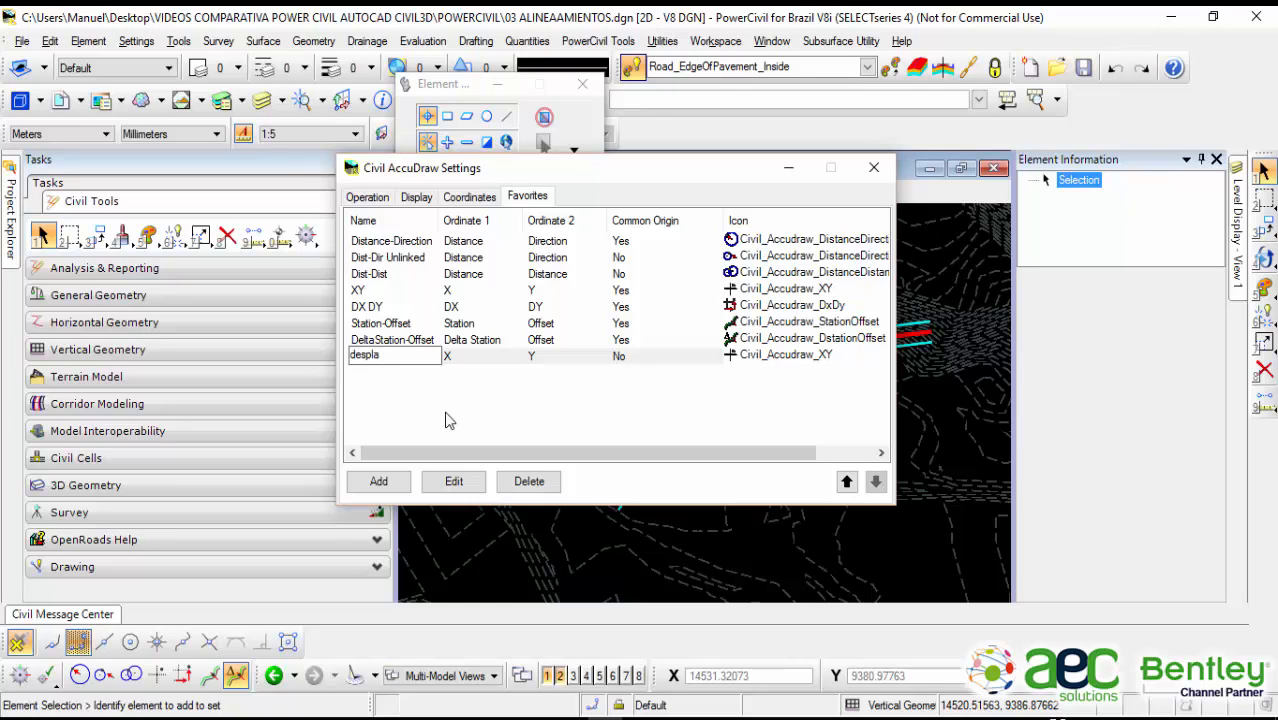
type("za")
key("BackSpace")
key("BackSpace")
key("BackSpace")
key("BackSpace")
key("BackSpace")
key("BackSpace")
key("BackSpace")
key("BackSpace")
key("BackSpace")
key("BackSpace")
key("BackSpace")
key("BackSpace")
key("BackSpace")
Step: Set both ordinates of the desplazamiento-desplazamiento favorite to Offset, keep Common Origin at No, and close the settings
left_click(481, 360)
left_click(486, 358)
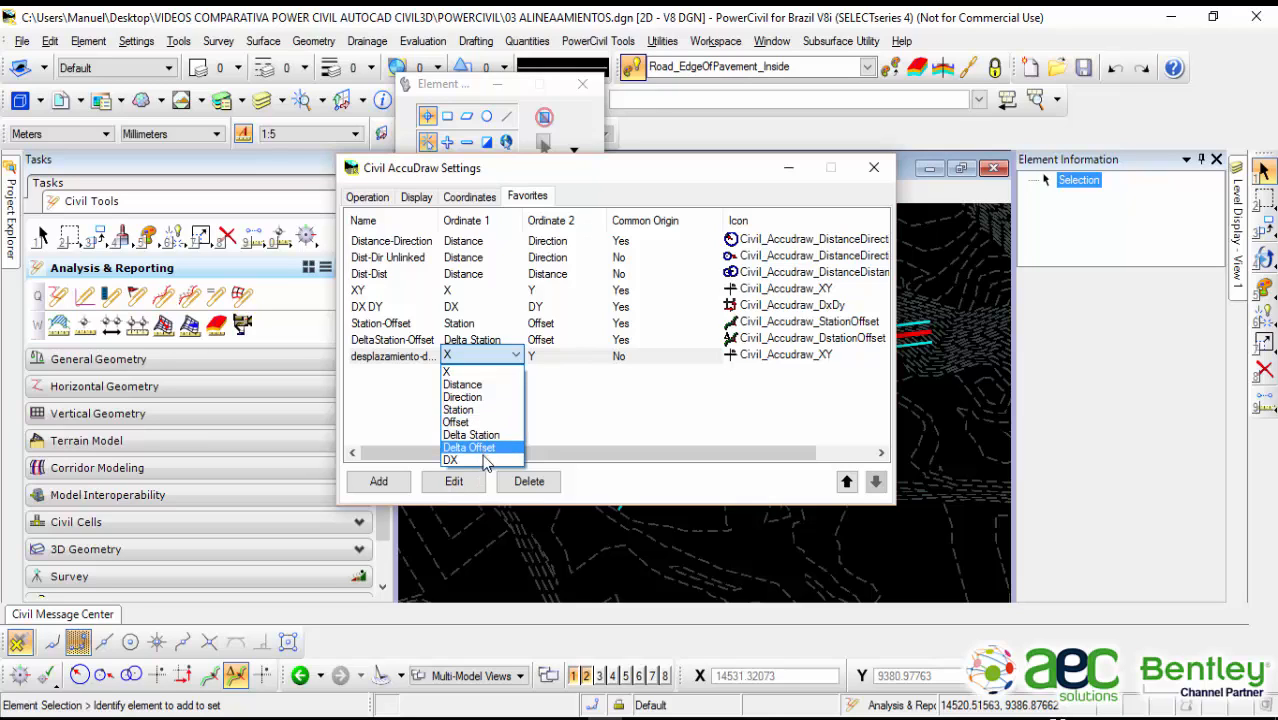
left_click(485, 422)
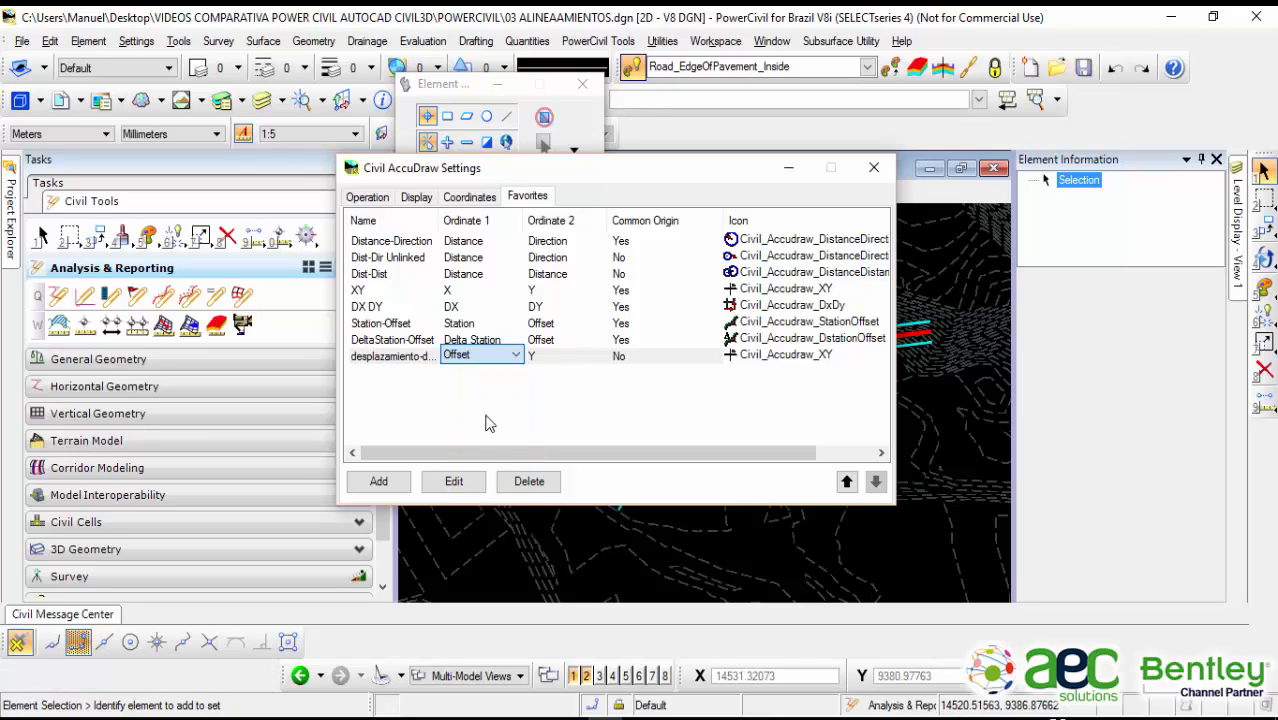
left_click(560, 360)
left_click(560, 358)
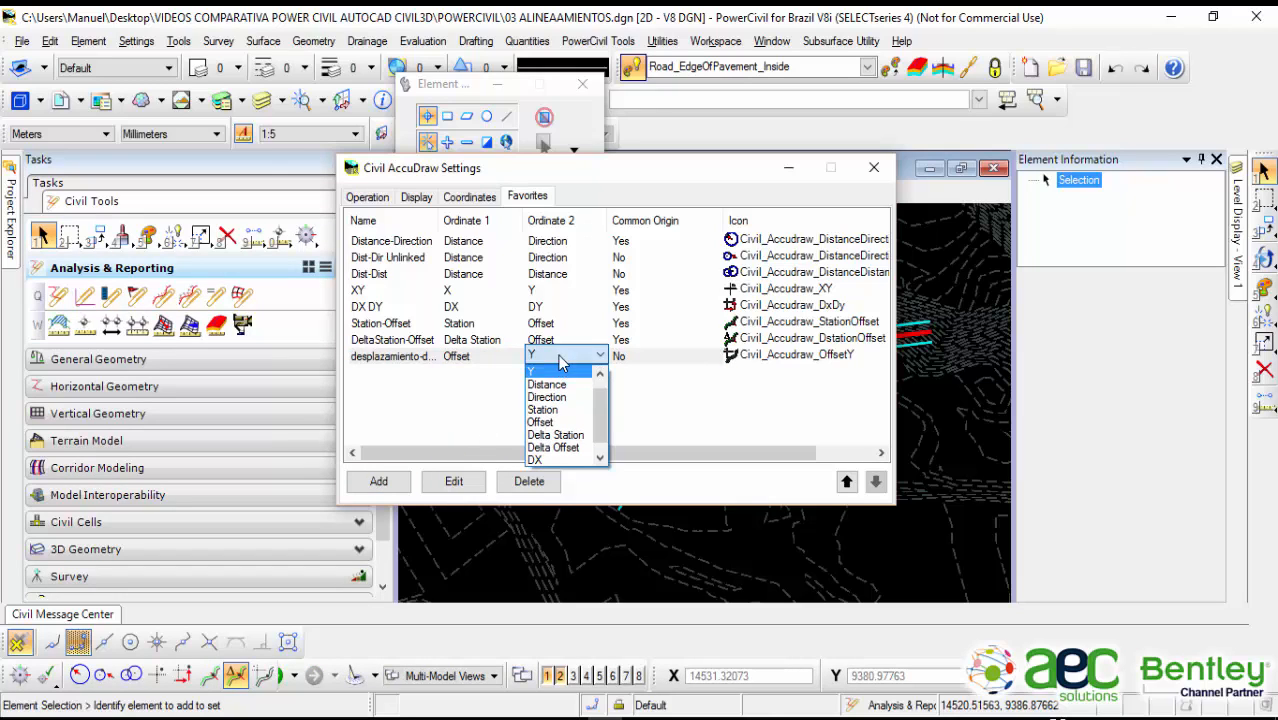
left_click(560, 425)
left_click(626, 366)
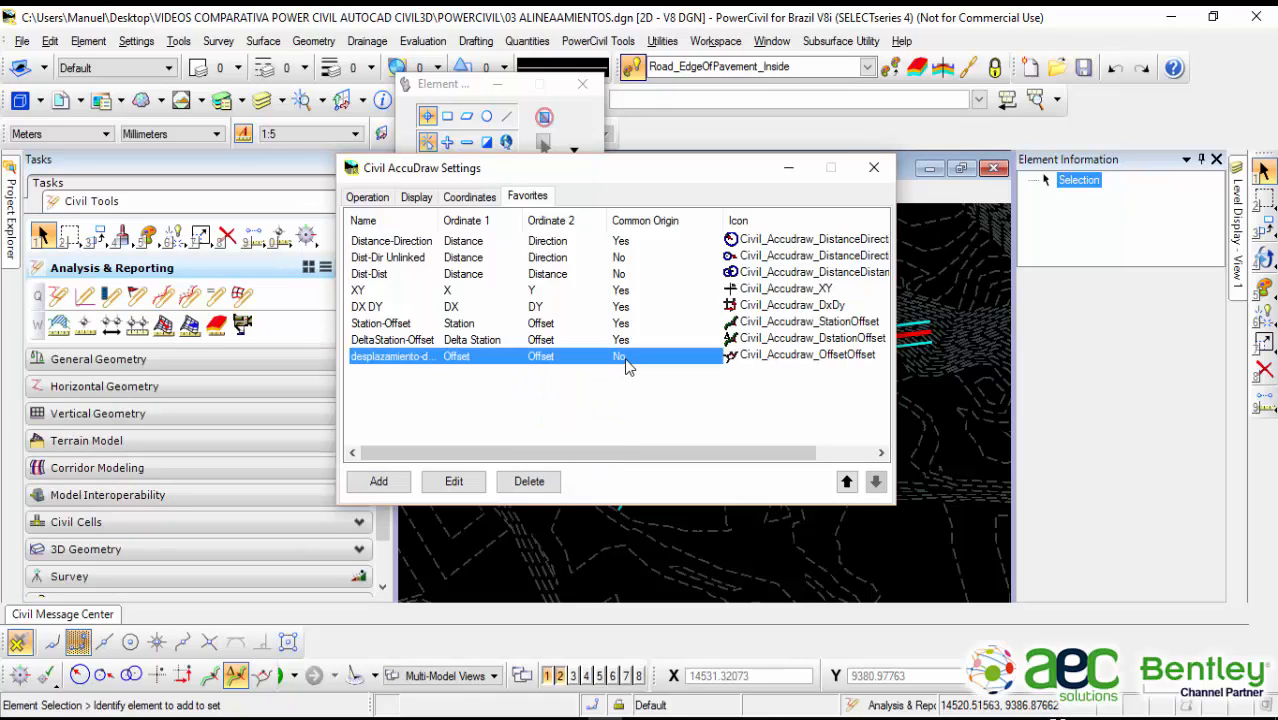
left_click(626, 366)
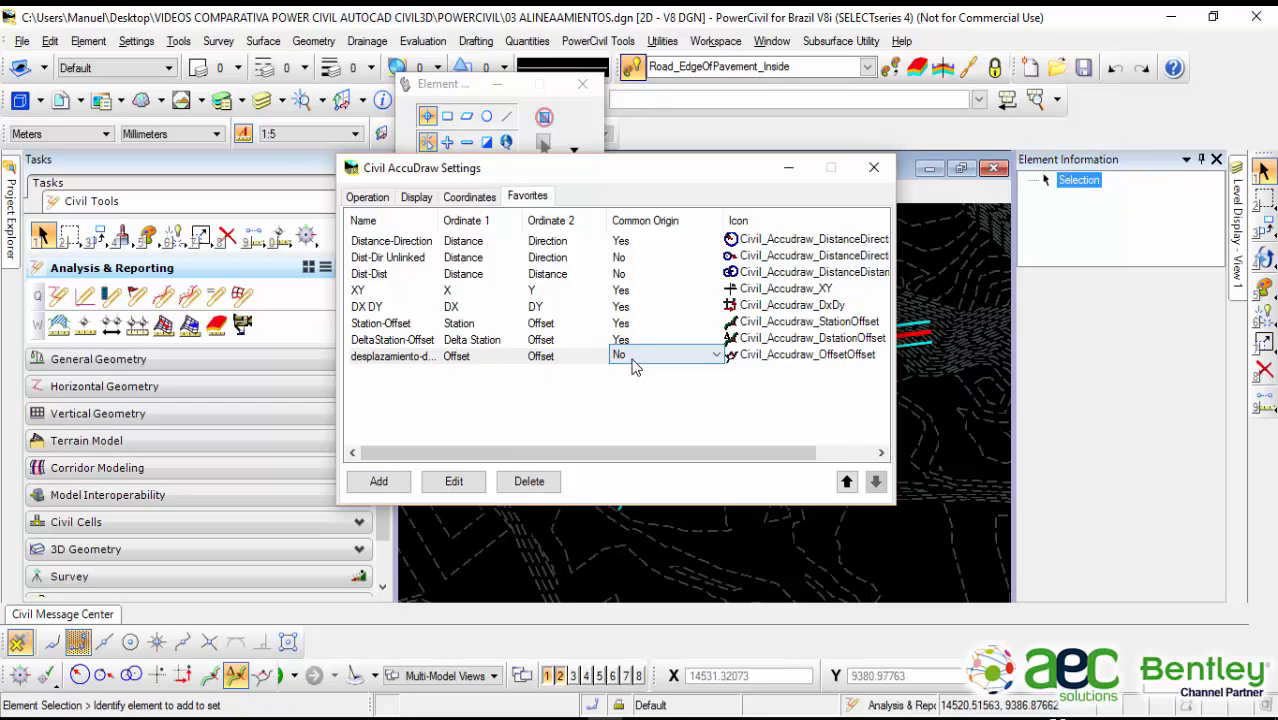
left_click(627, 393)
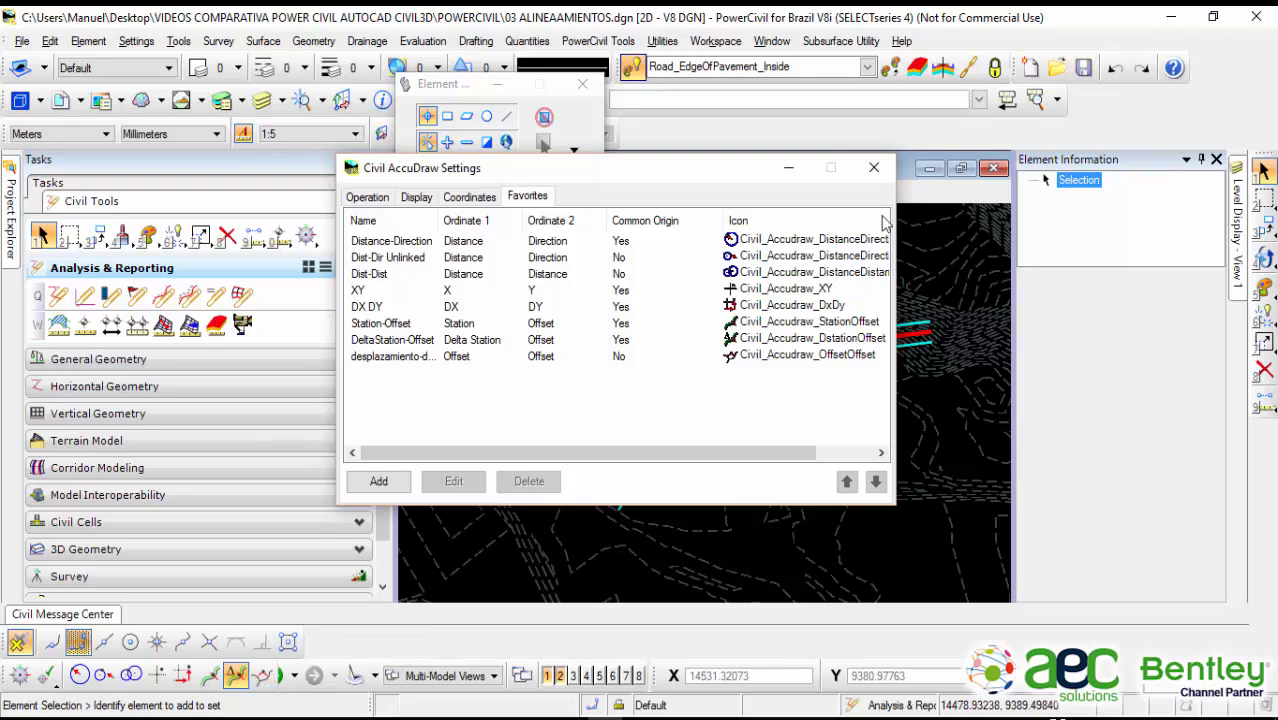
left_click(873, 167)
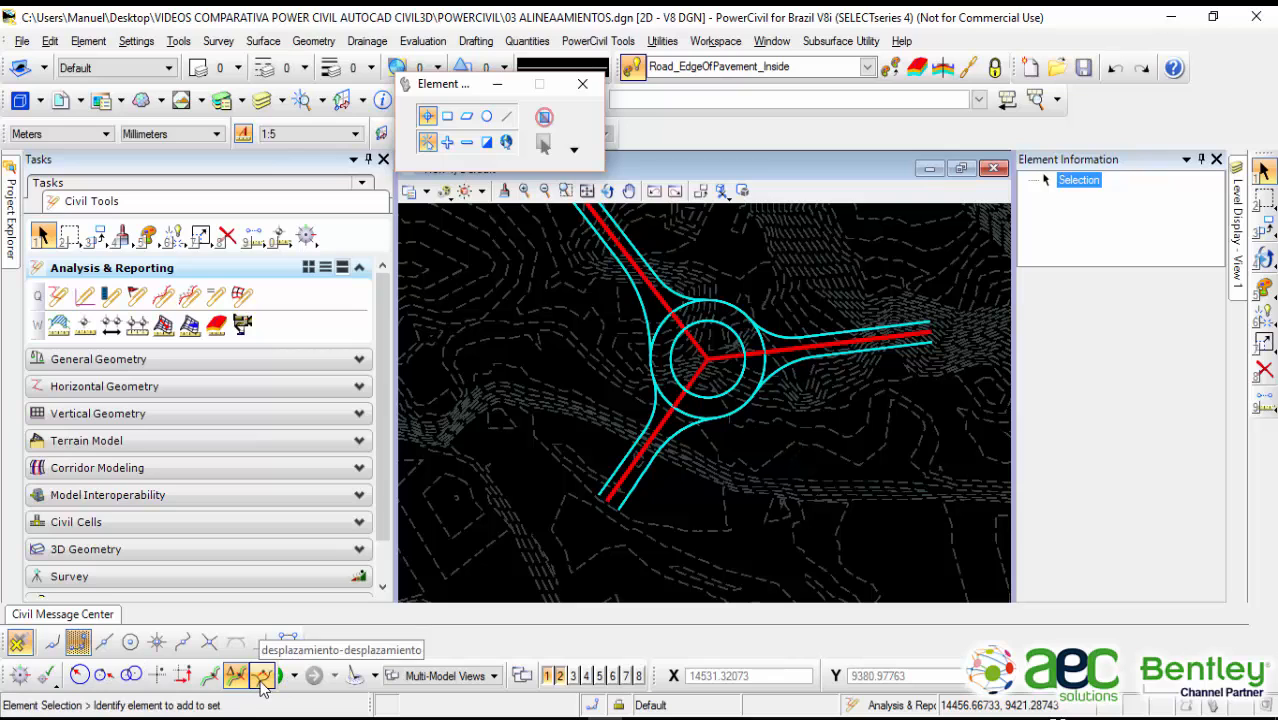
Step: Rearrange the snap tools and the element selection window, and make Road_Centerline the active feature definition
left_click_drag(4, 668, 811, 645)
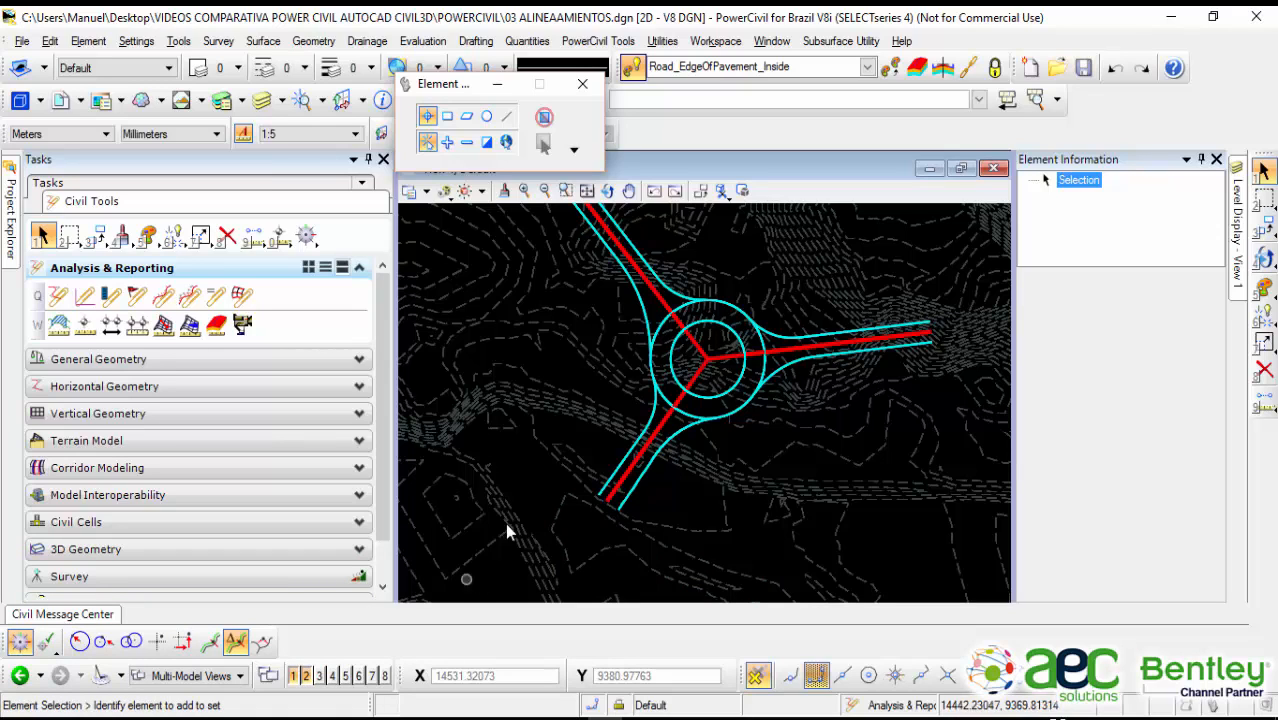
left_click_drag(461, 88, 283, 94)
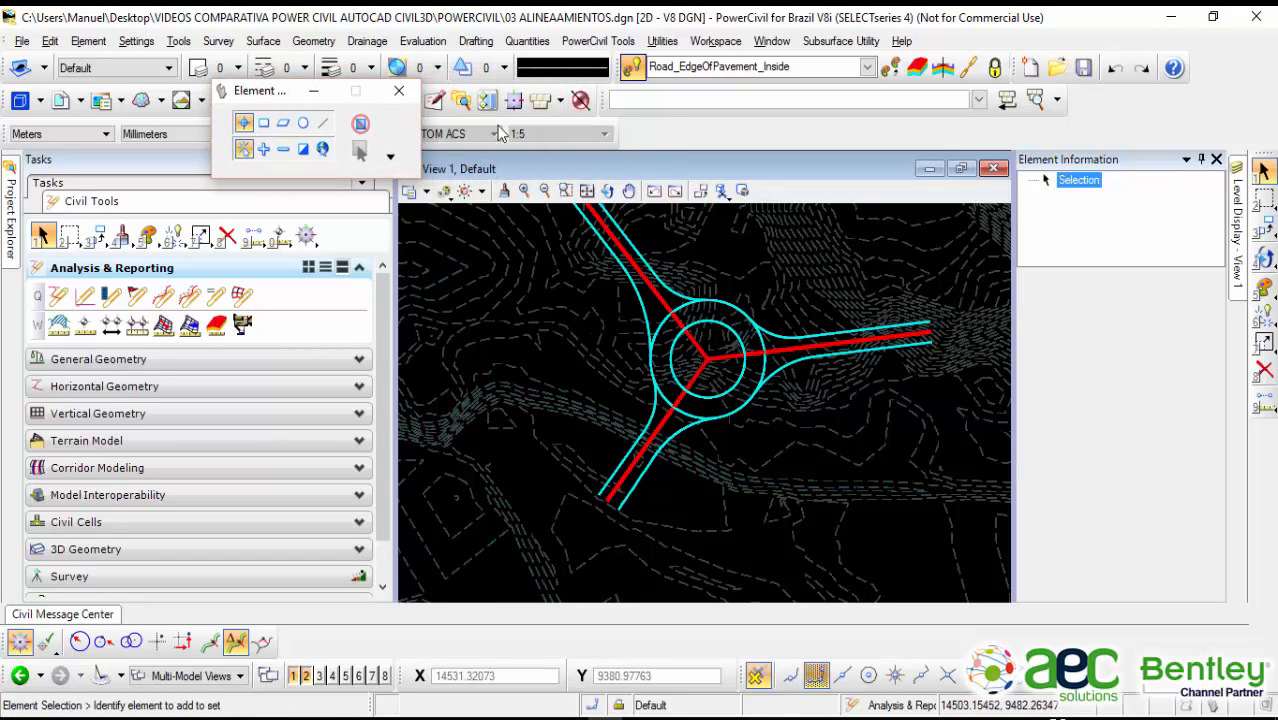
left_click(868, 67)
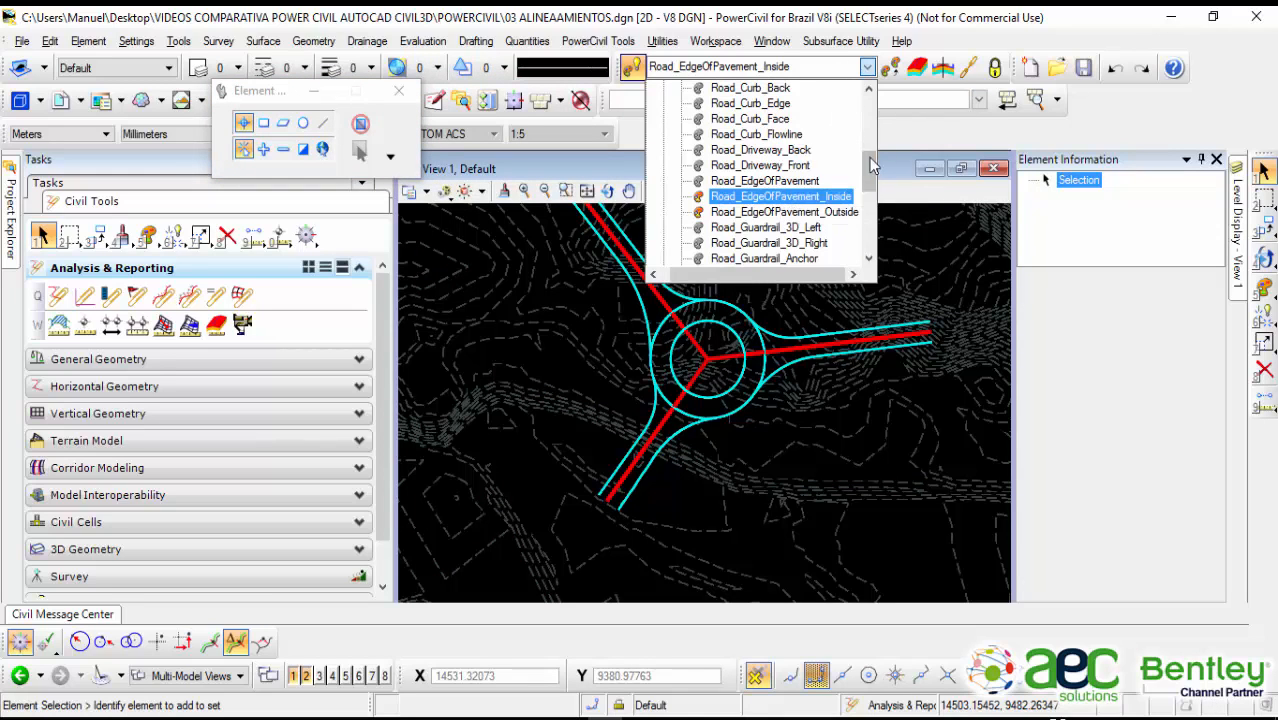
left_click_drag(870, 170, 870, 143)
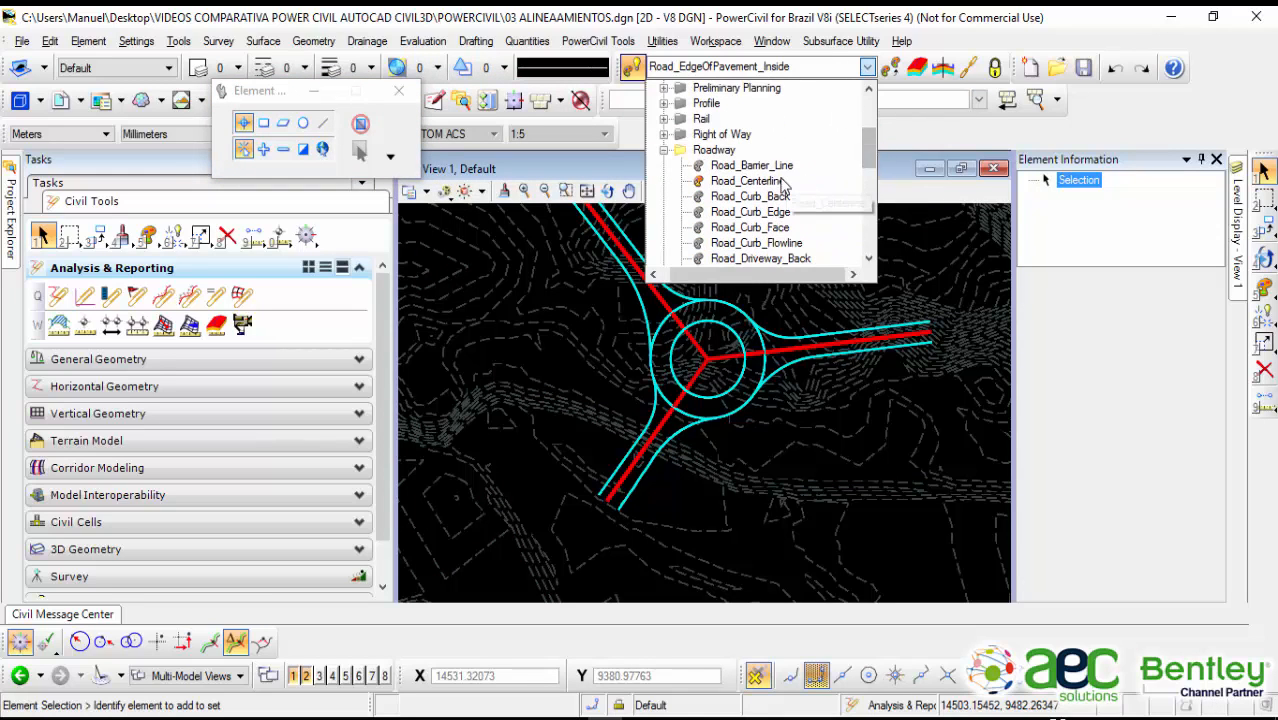
left_click(748, 181)
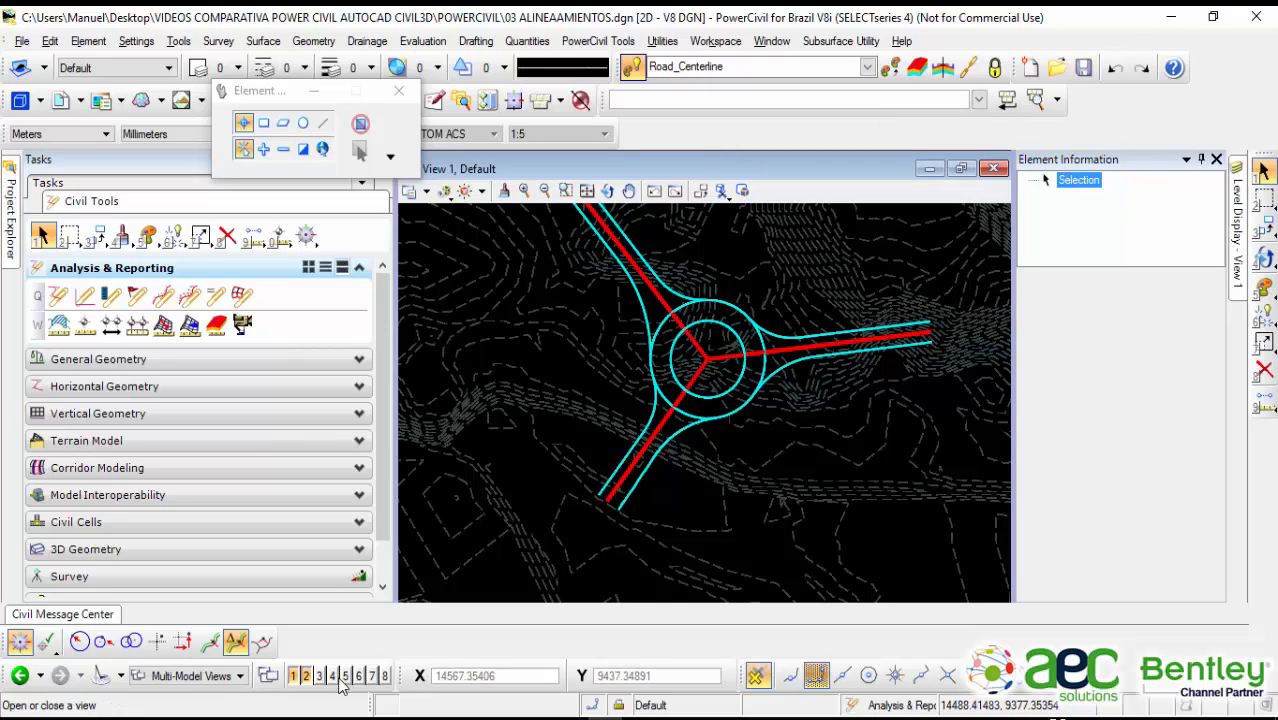
Step: Start a line using the desplazamiento-desplazamiento favorite and lock its start point's first offset at 8 m from the fillet joining the southwest arm
left_click(145, 361)
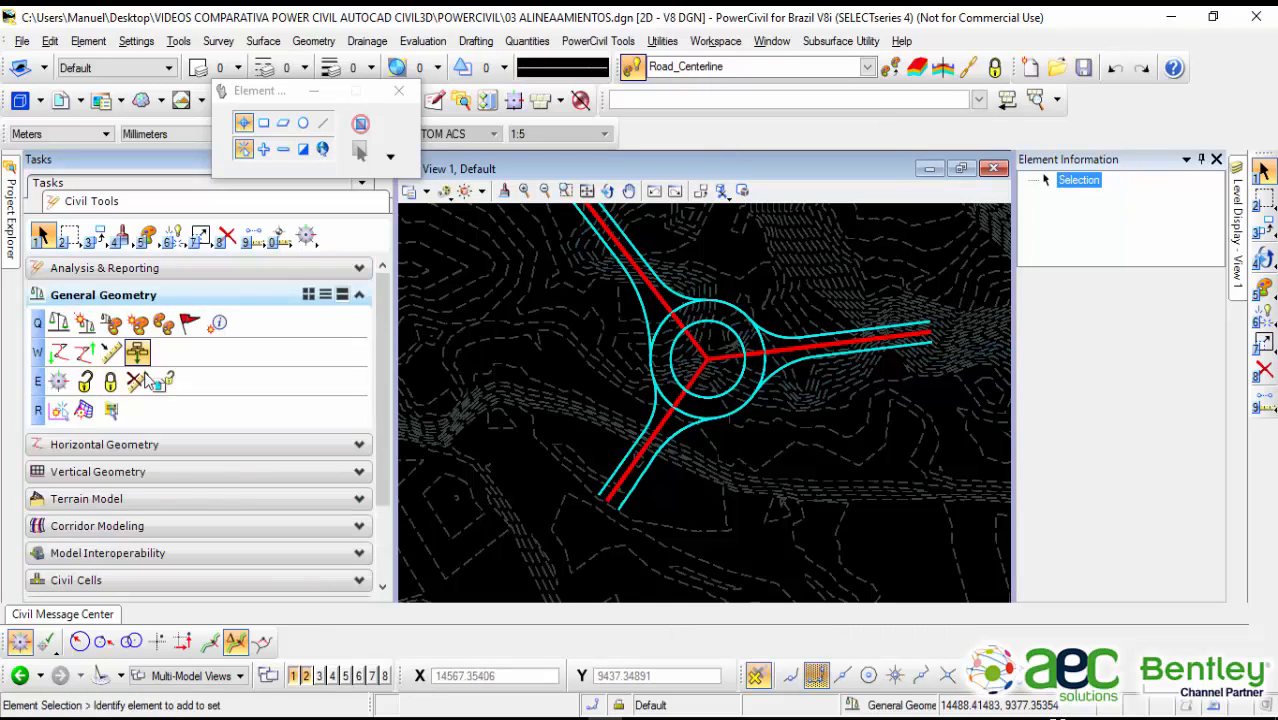
left_click(86, 445)
left_click(60, 410)
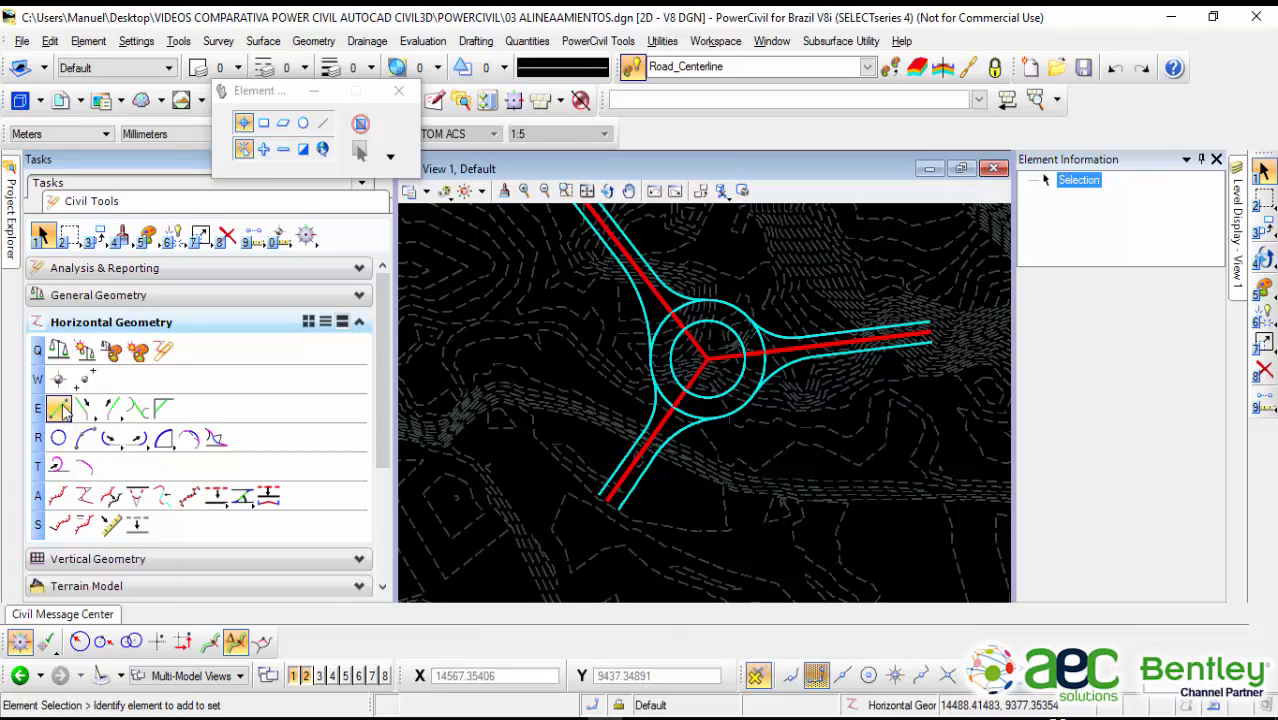
left_click(264, 644)
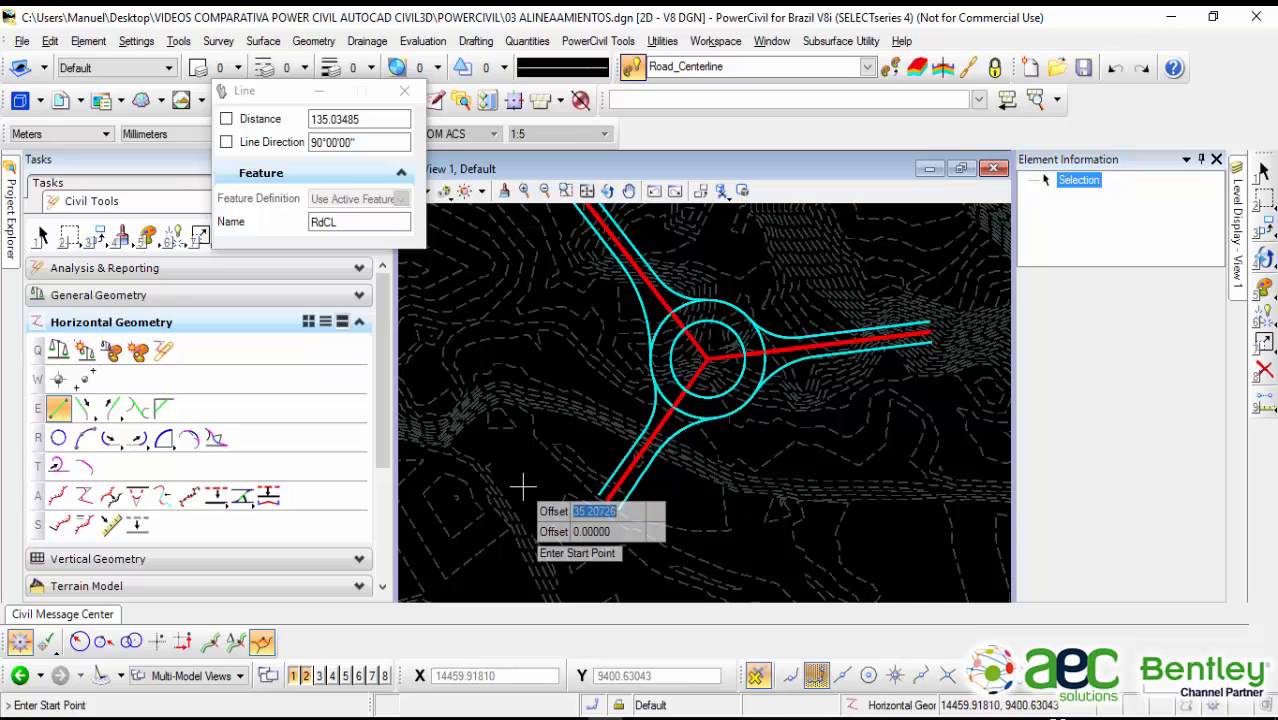
key("alt")
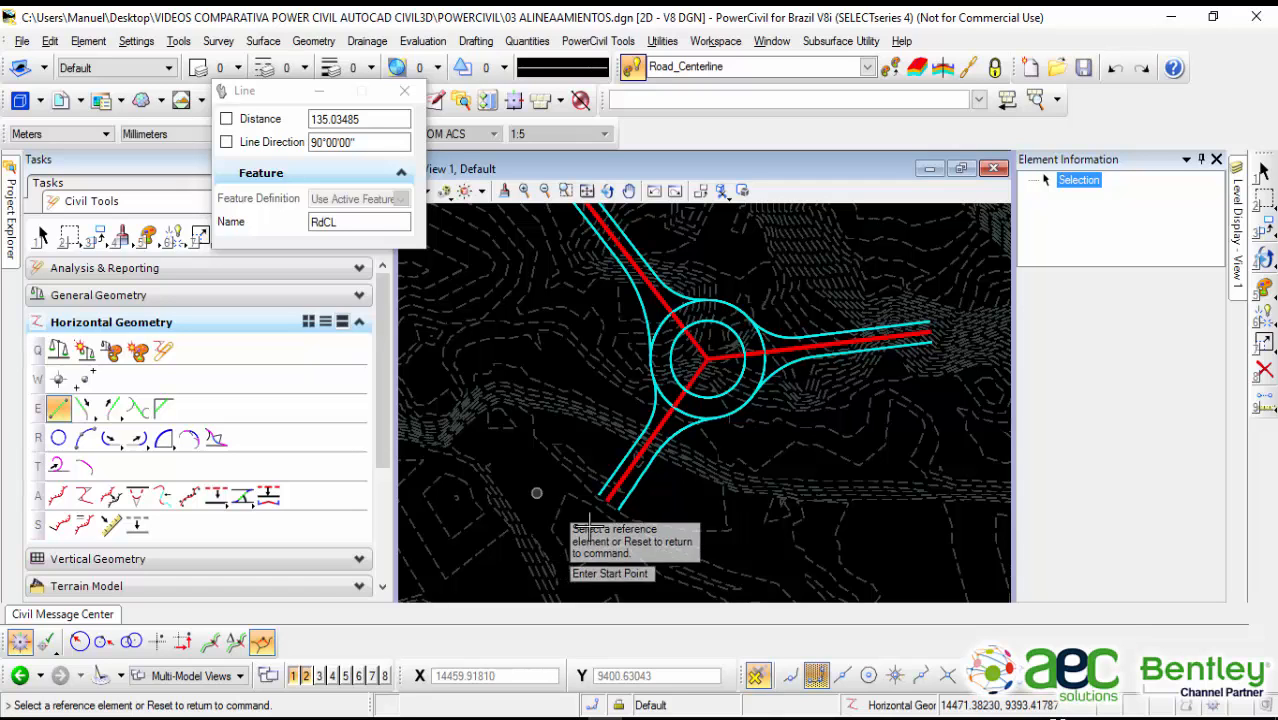
scroll(661, 474, "up", 1)
scroll(661, 474, "up", 1)
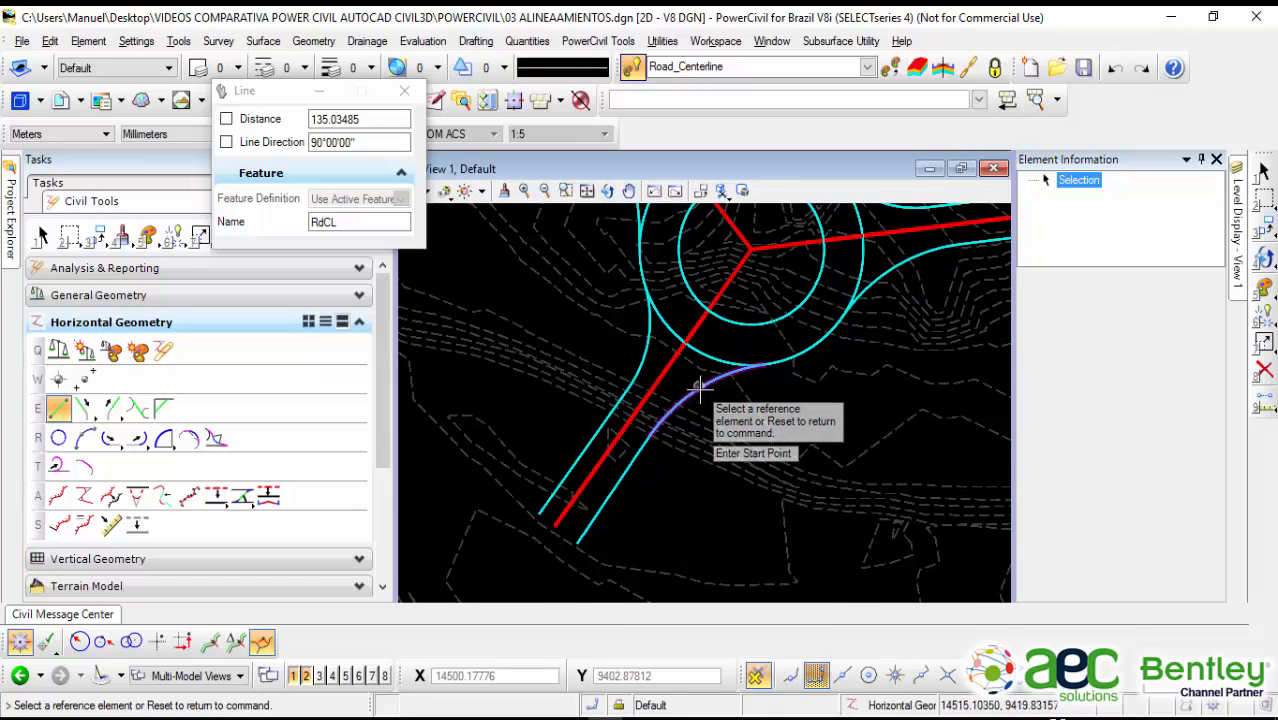
left_click(700, 385)
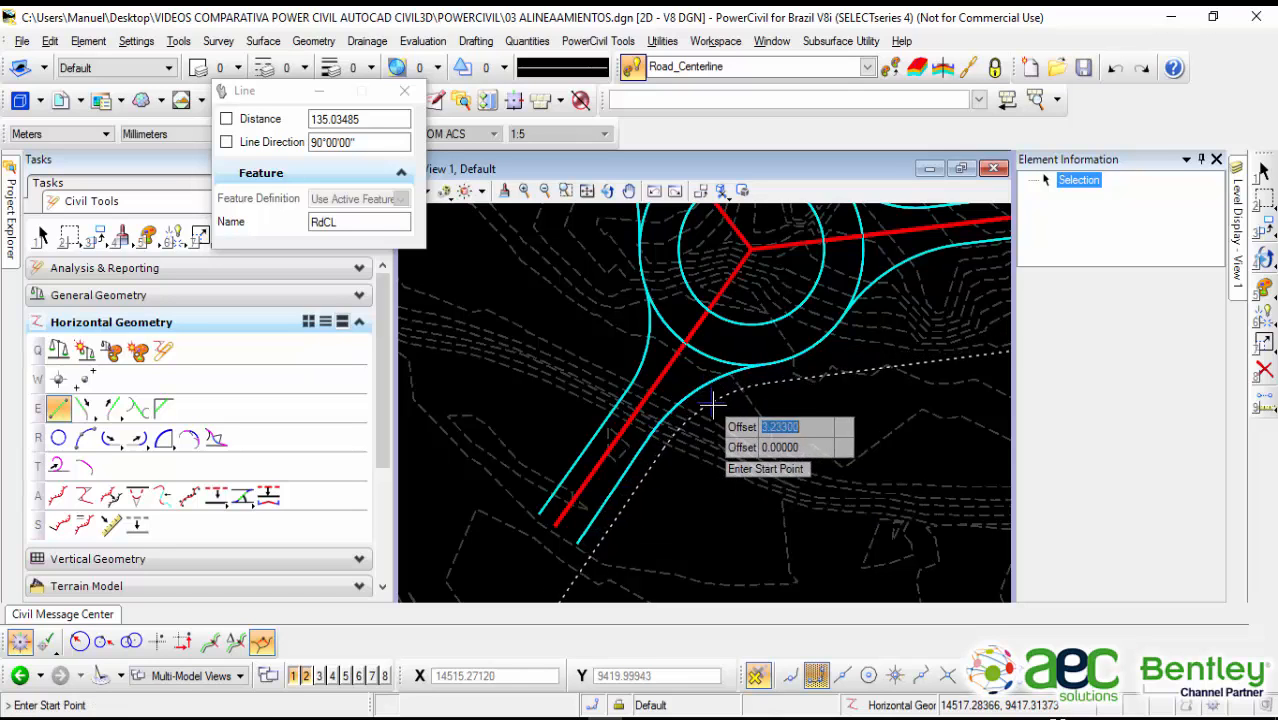
scroll(719, 410, "down", 1)
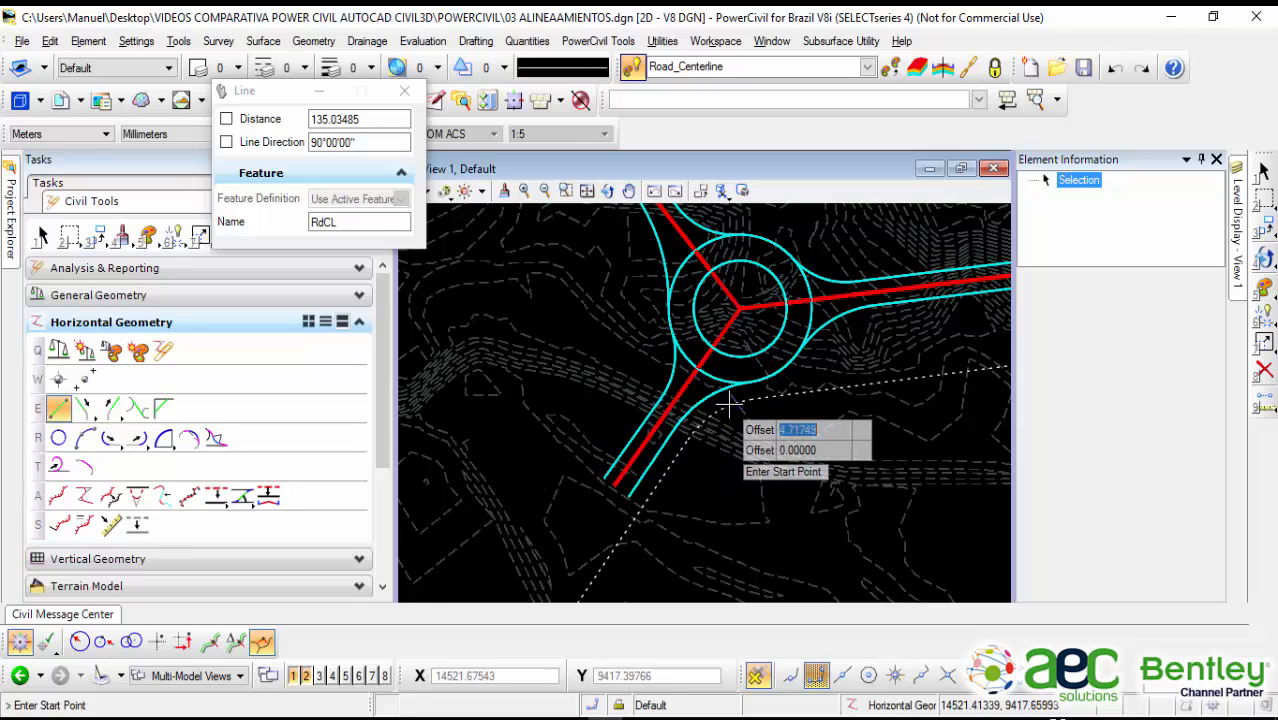
scroll(730, 405, "up", 1)
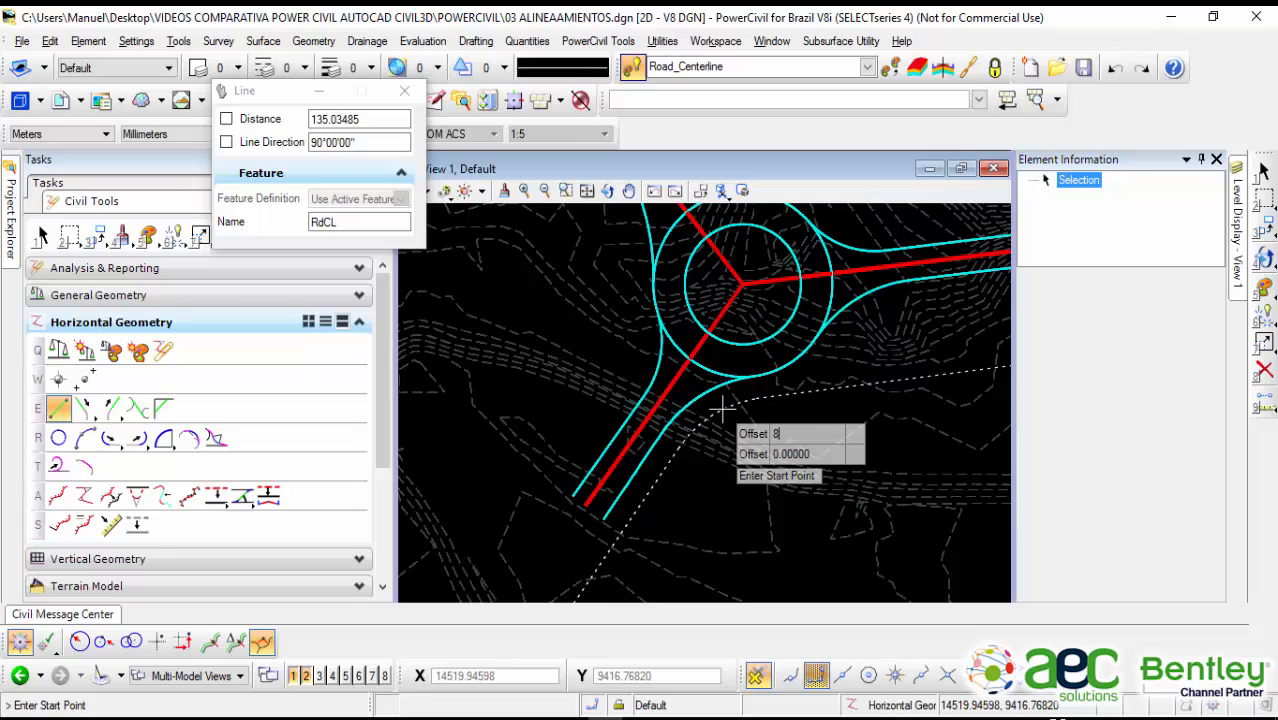
key("Tab")
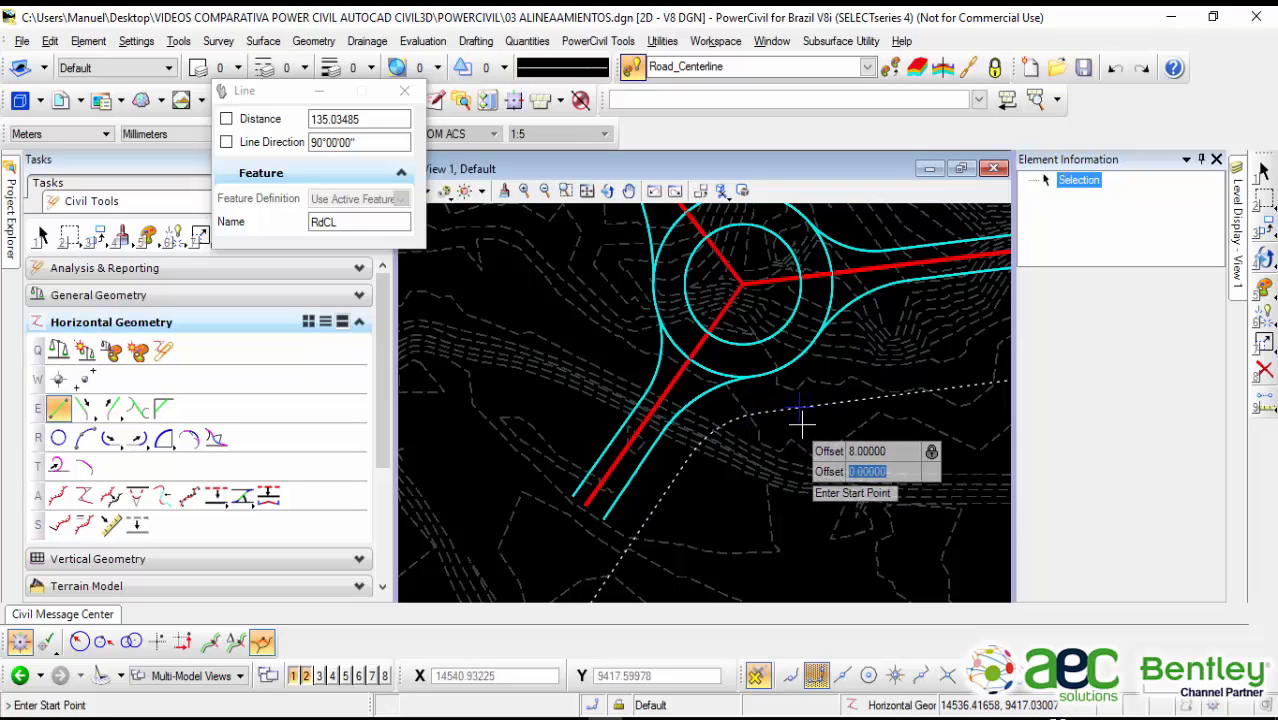
Step: Set the east arm's red centerline as the reference element for the start point's second offset
scroll(801, 425, "up", 5)
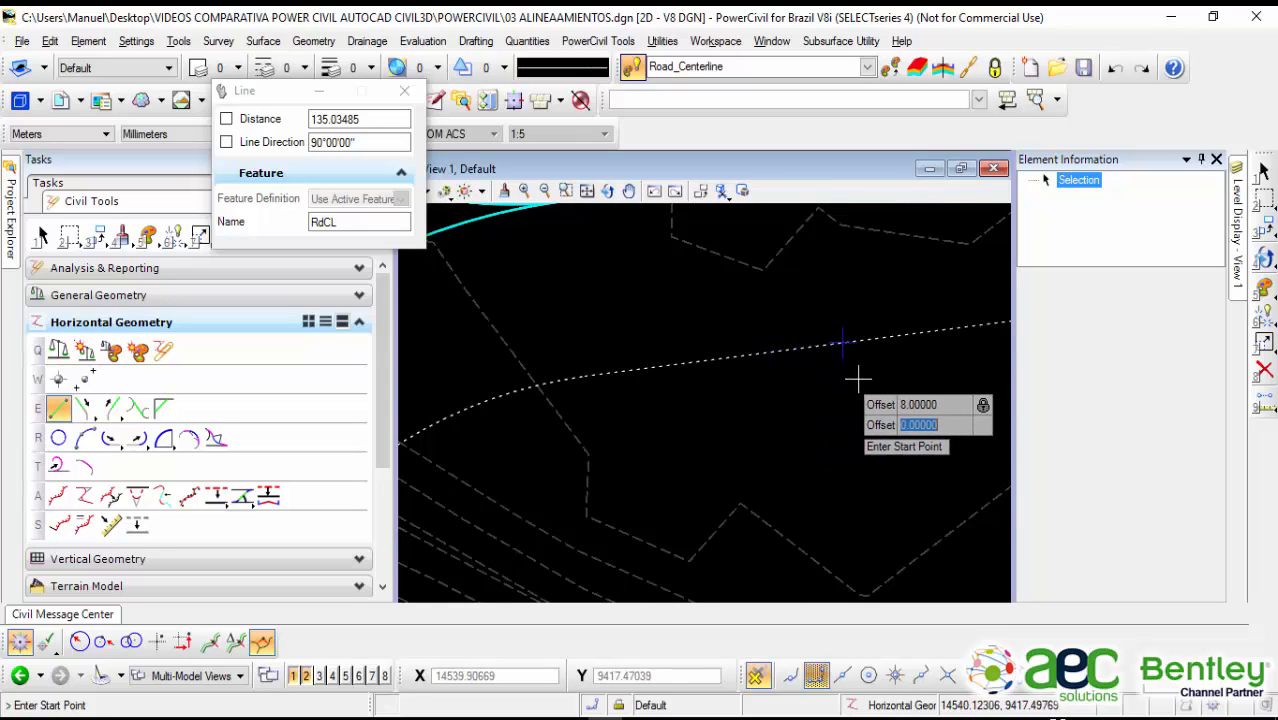
scroll(745, 393, "down", 1)
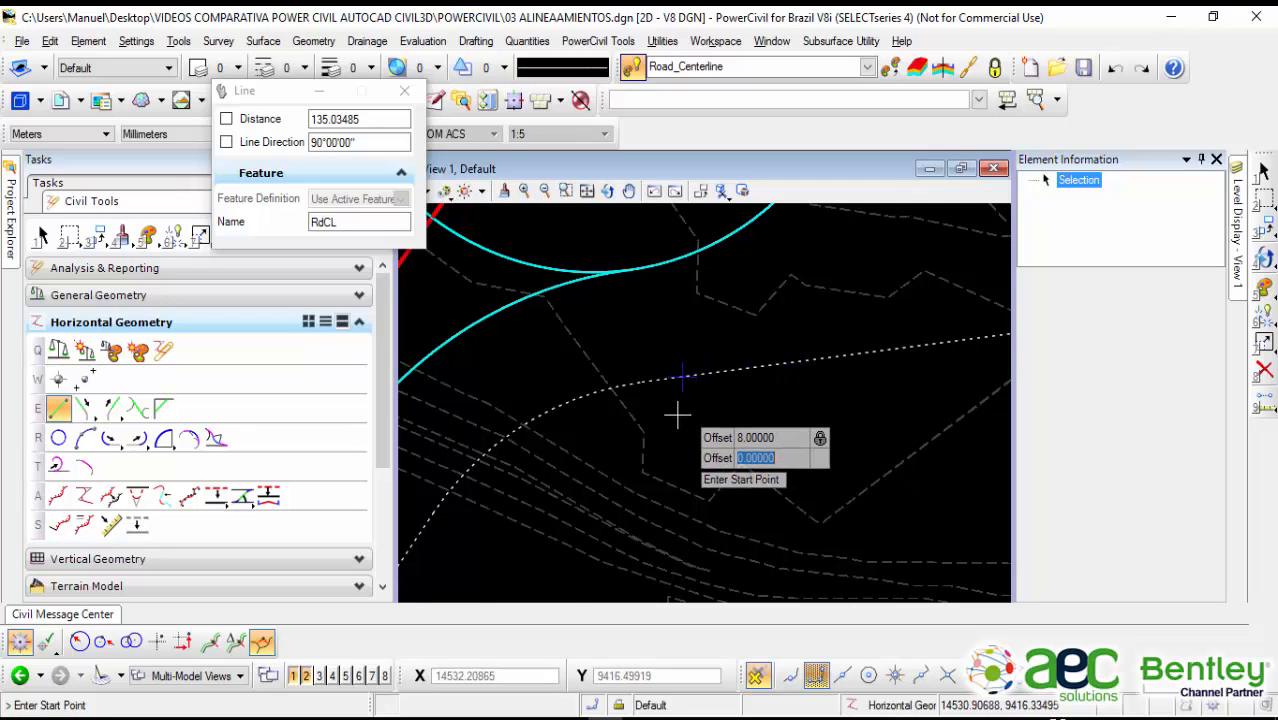
scroll(727, 391, "down", 1)
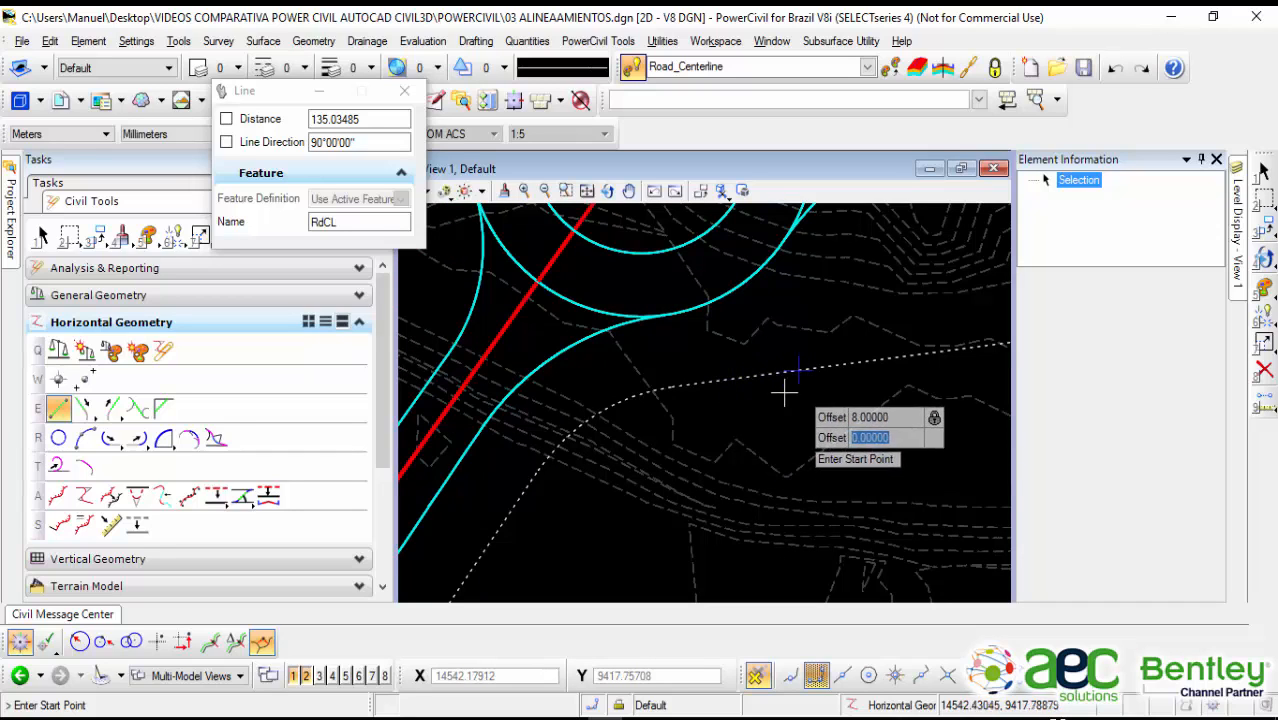
scroll(548, 536, "down", 1)
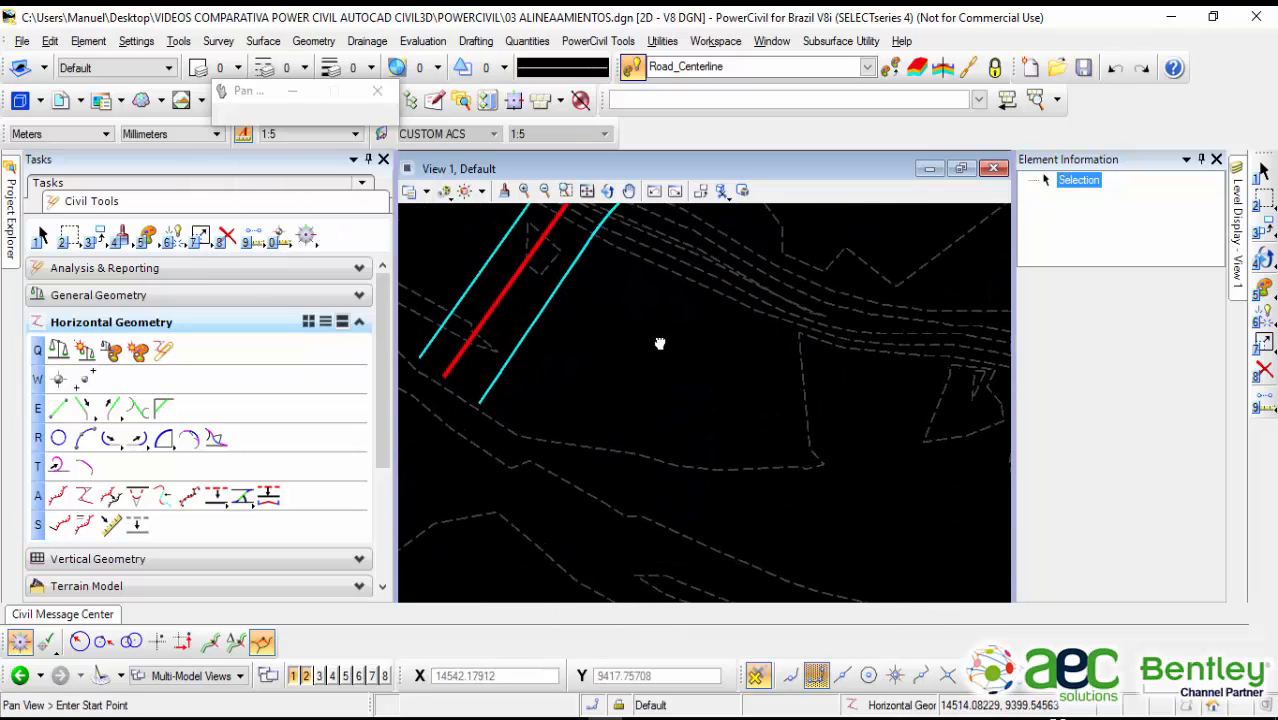
scroll(590, 440, "down", 1)
scroll(603, 402, "down", 1)
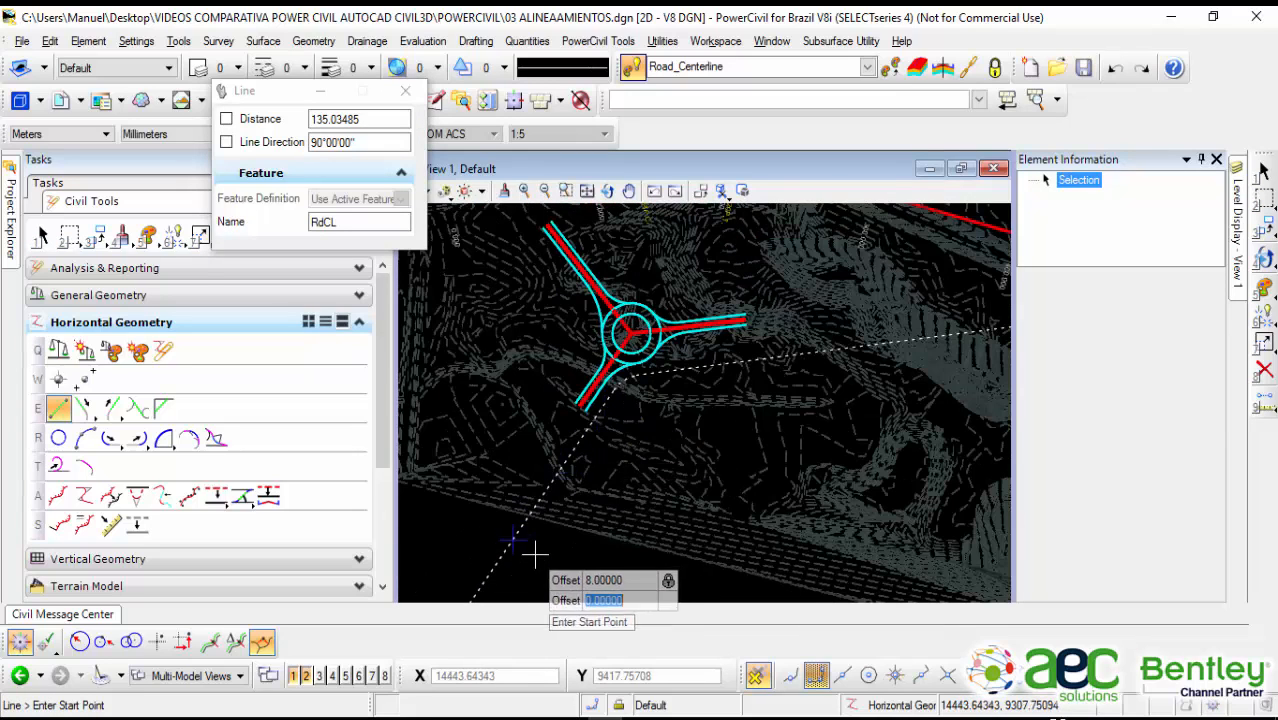
scroll(685, 383, "up", 1)
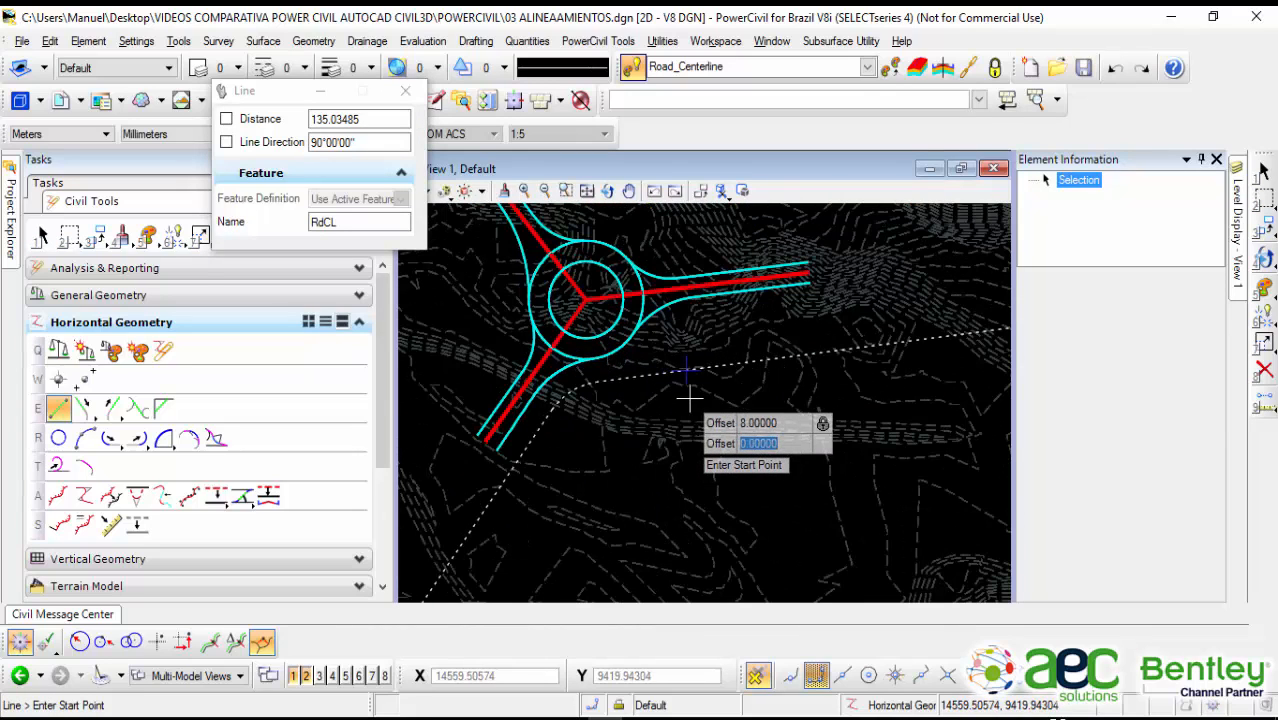
key("o")
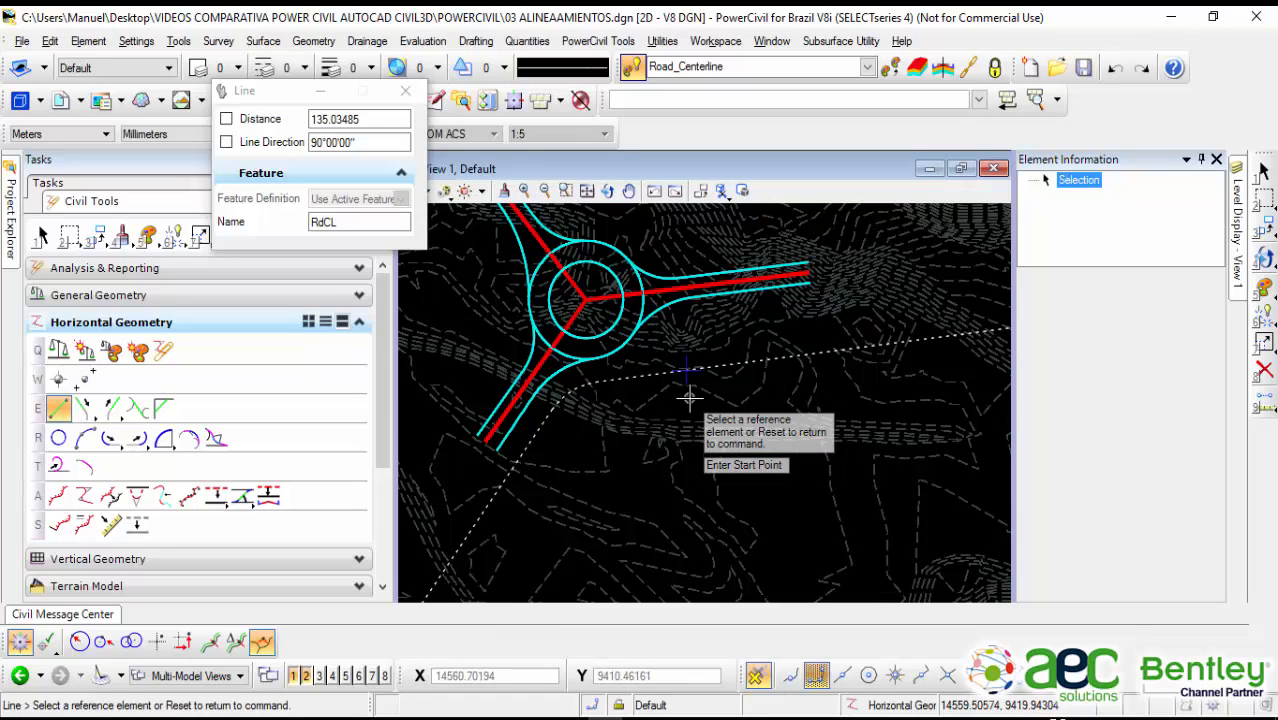
scroll(722, 315, "up", 1)
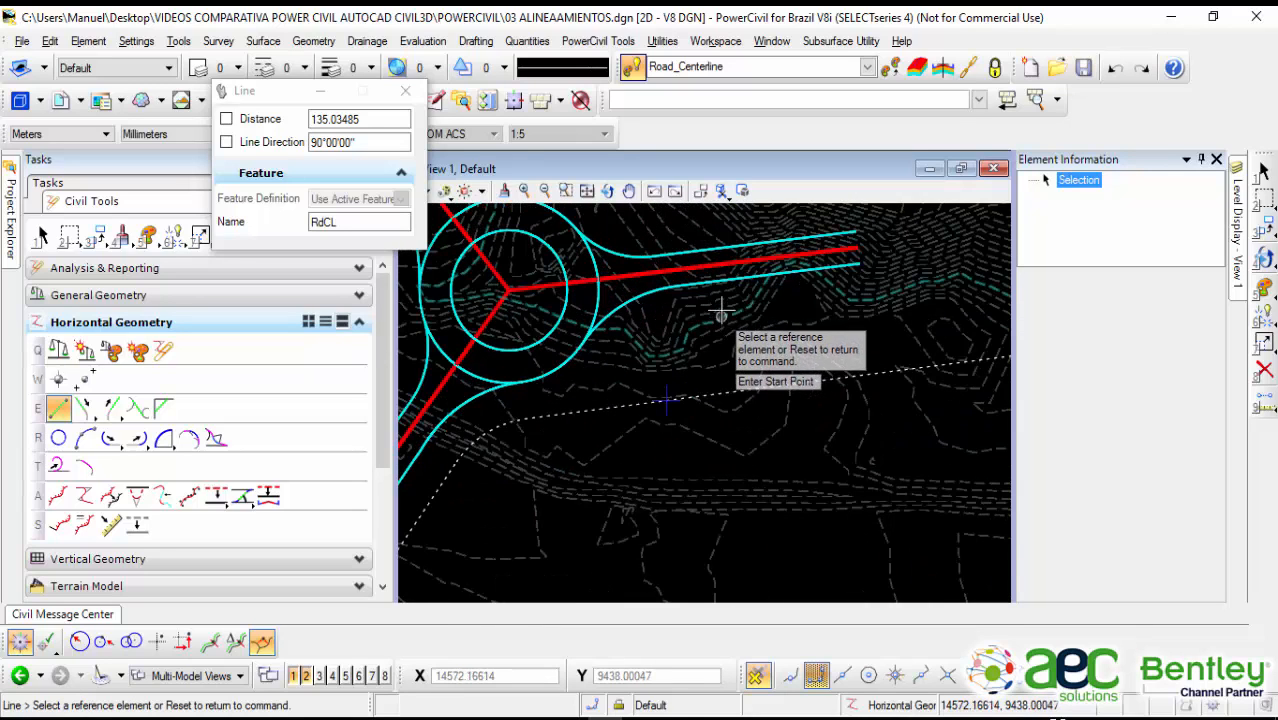
left_click(722, 263)
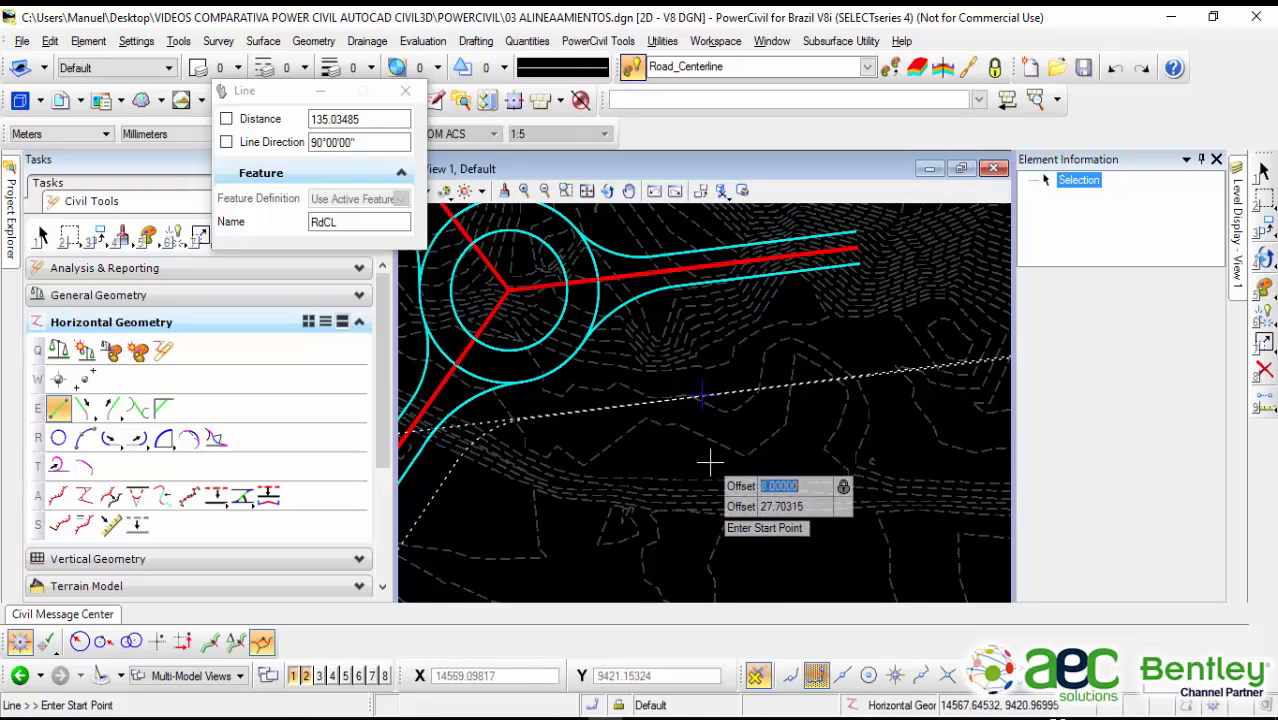
Step: Lock the second offset at 40 m and place the line's start point where both offset guides cross
scroll(720, 455, "down", 1)
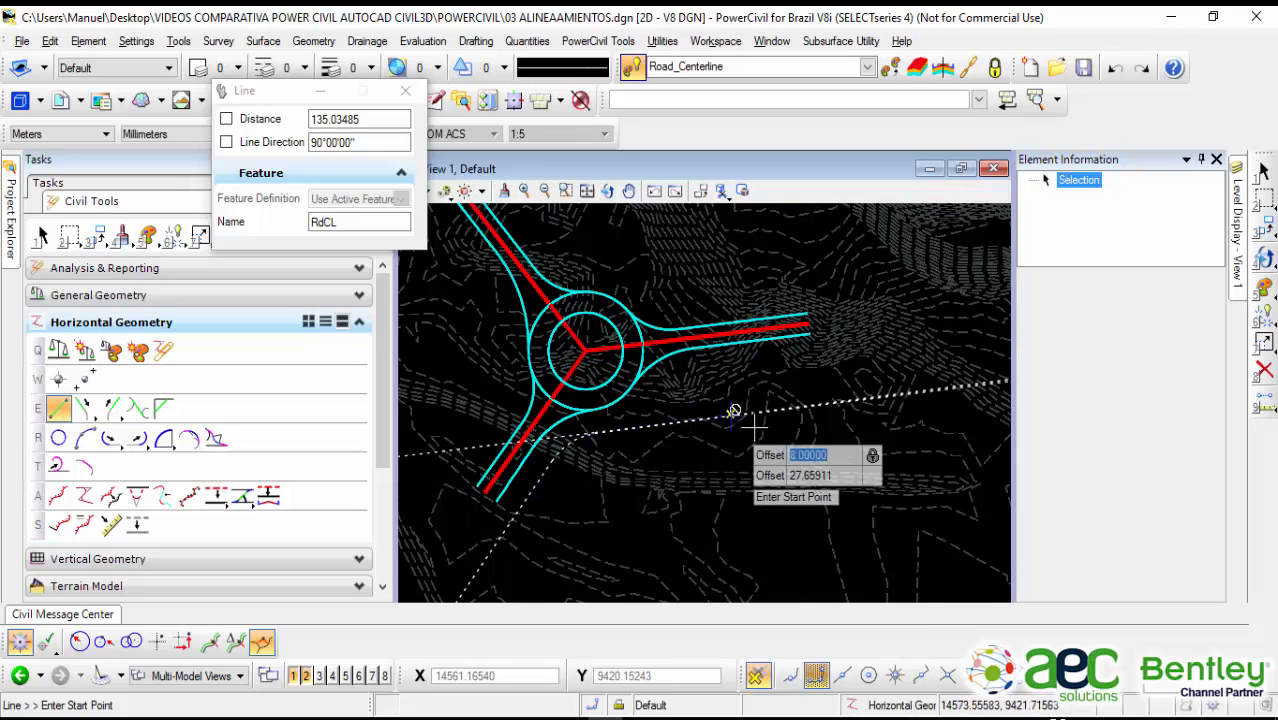
scroll(800, 412, "up", 3)
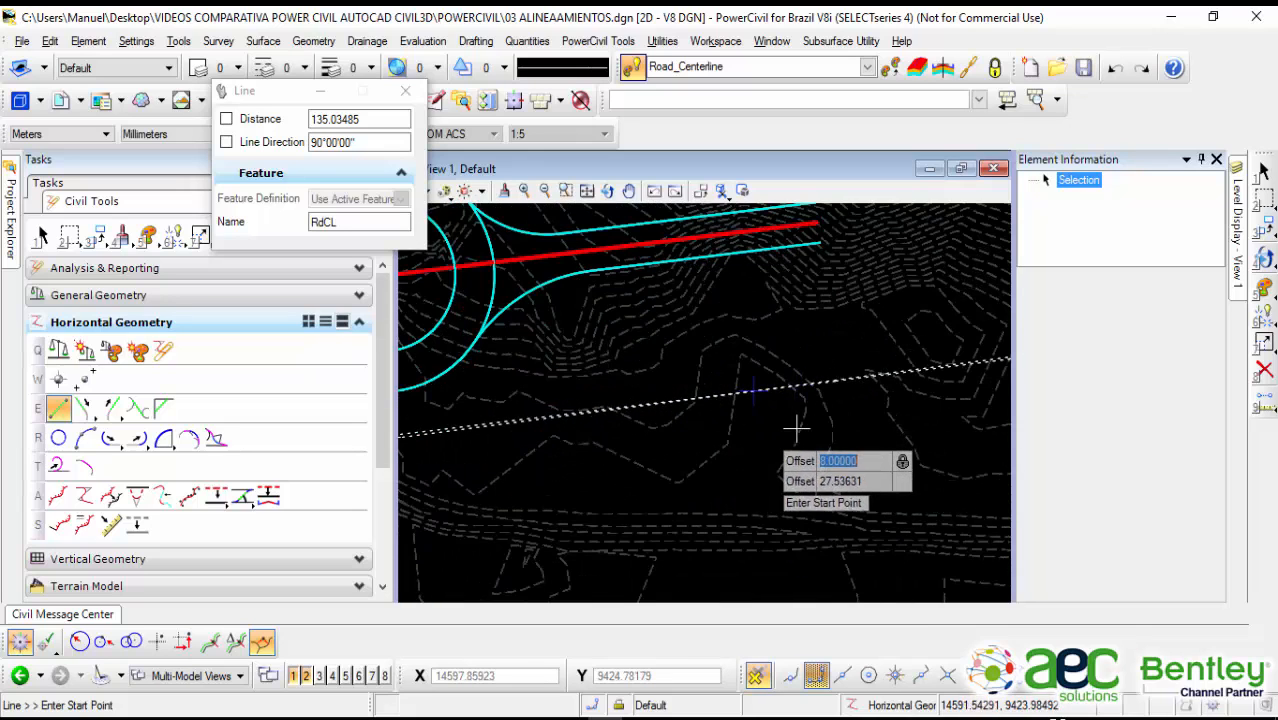
scroll(726, 431, "down", 1)
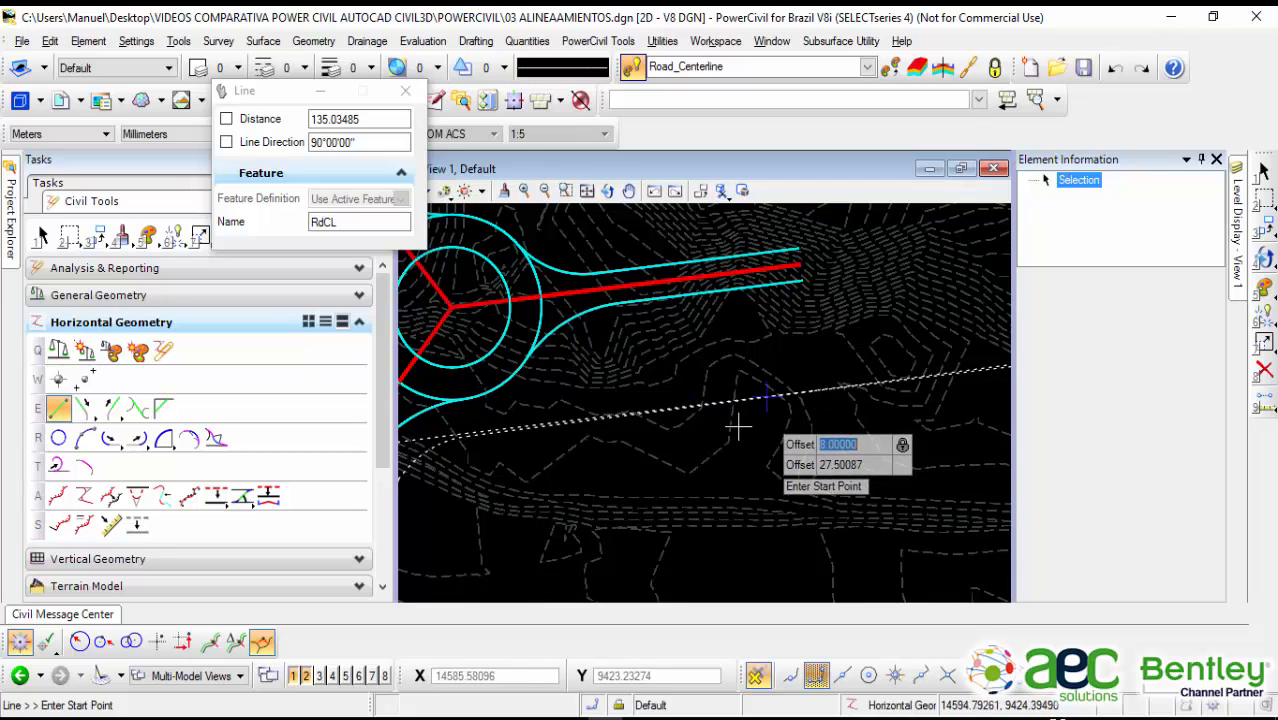
middle_click_drag(678, 443, 763, 396)
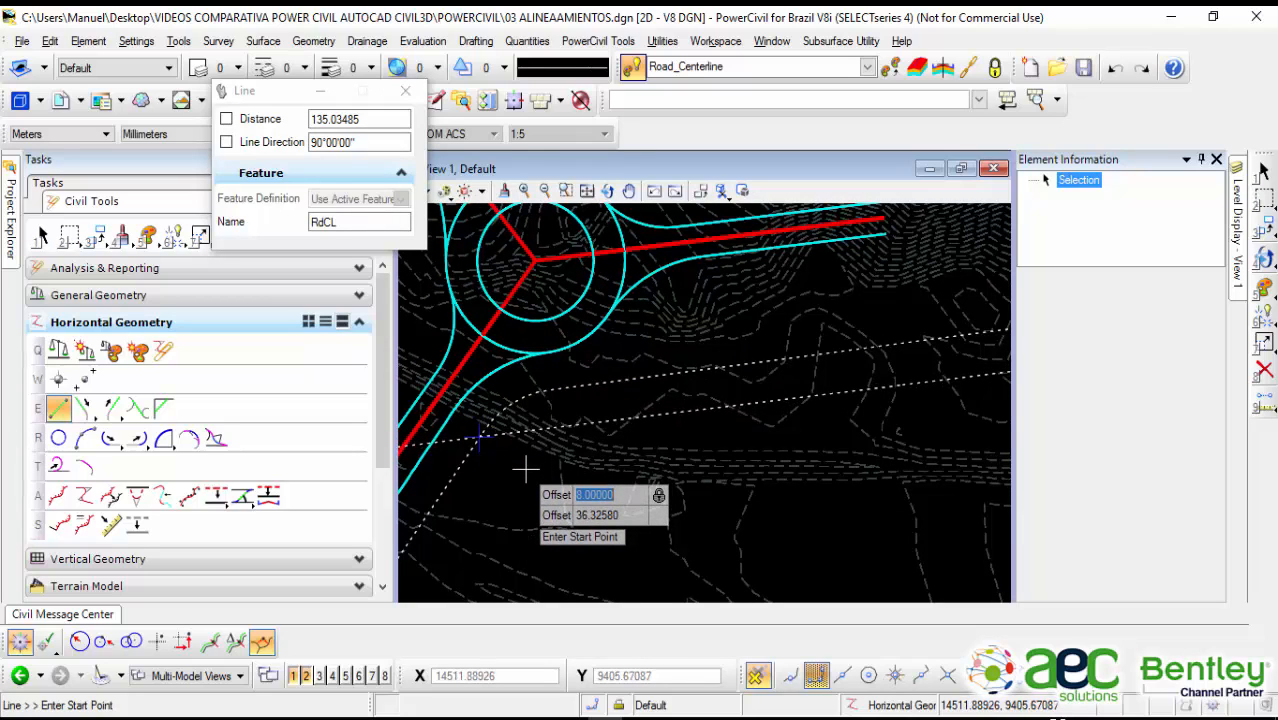
middle_click_drag(657, 318, 632, 427)
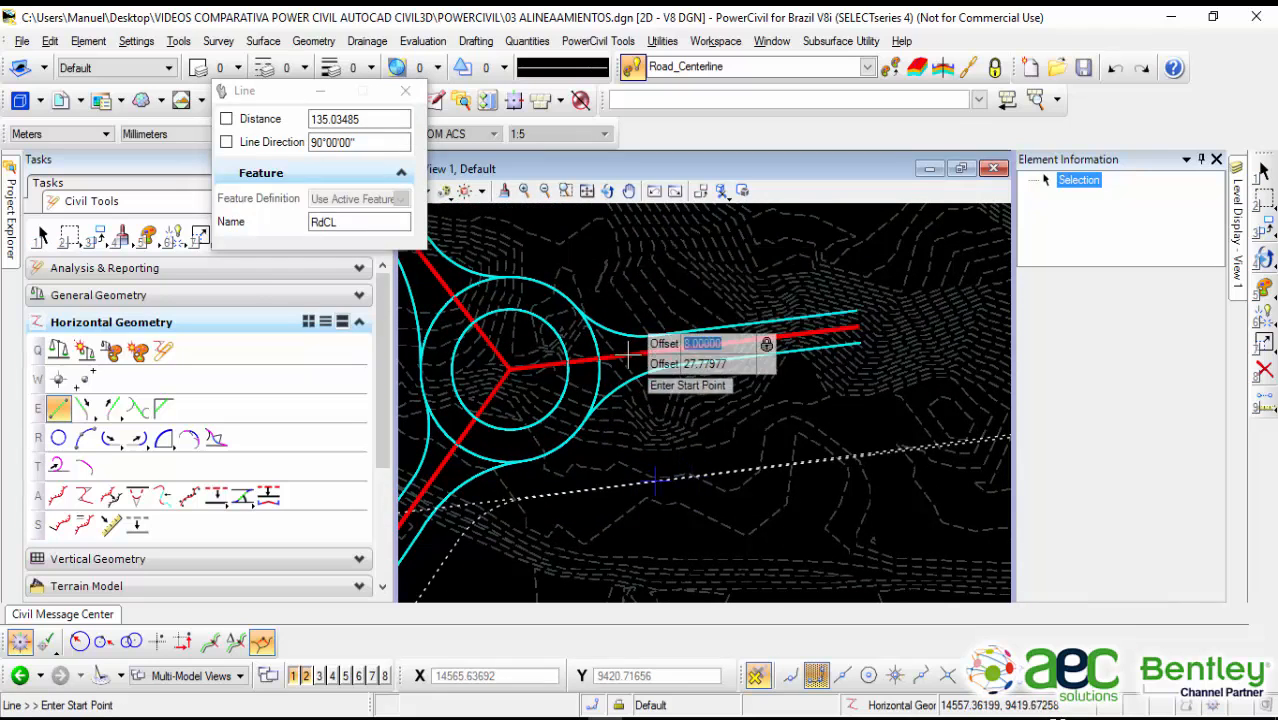
middle_click_drag(600, 507, 686, 390)
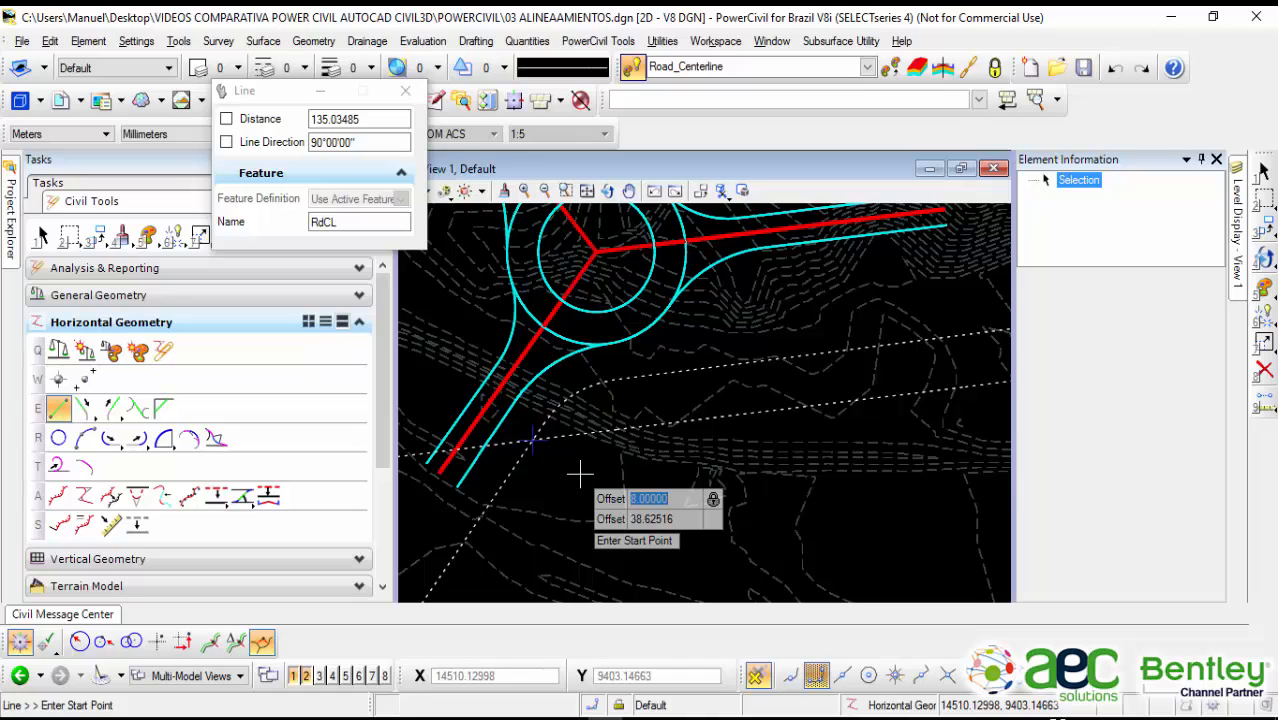
key("Tab")
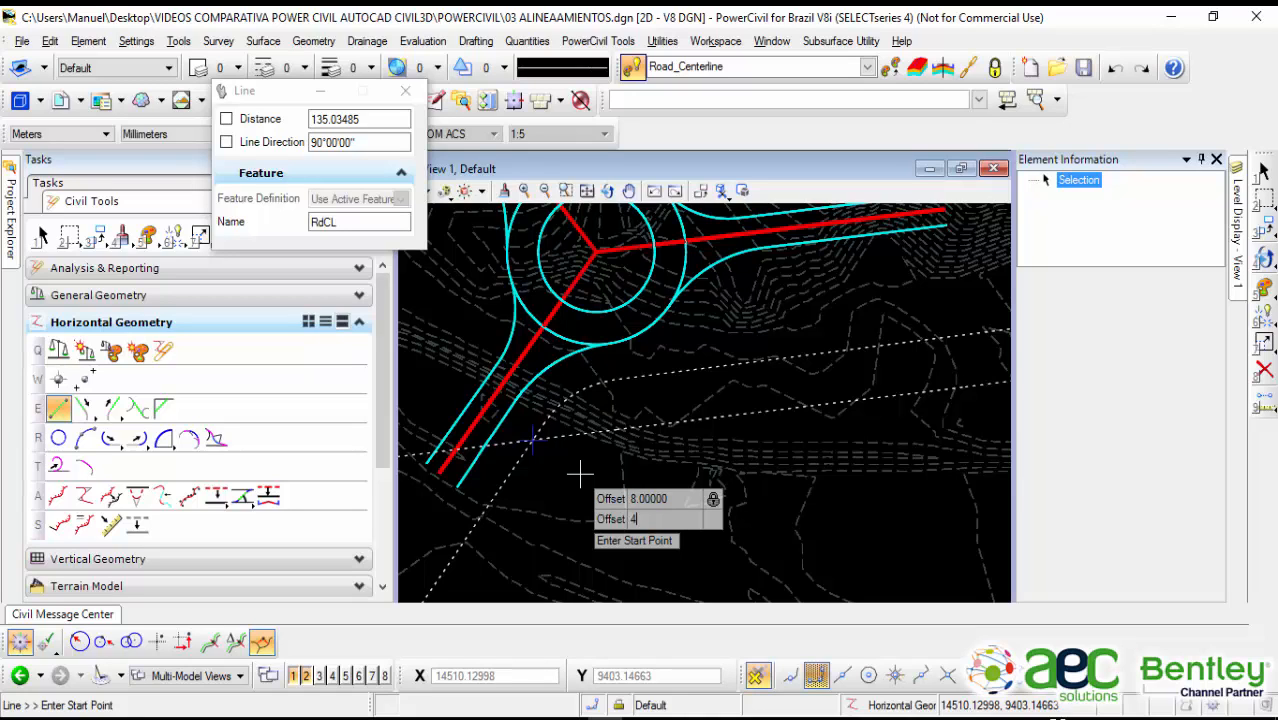
key("Tab")
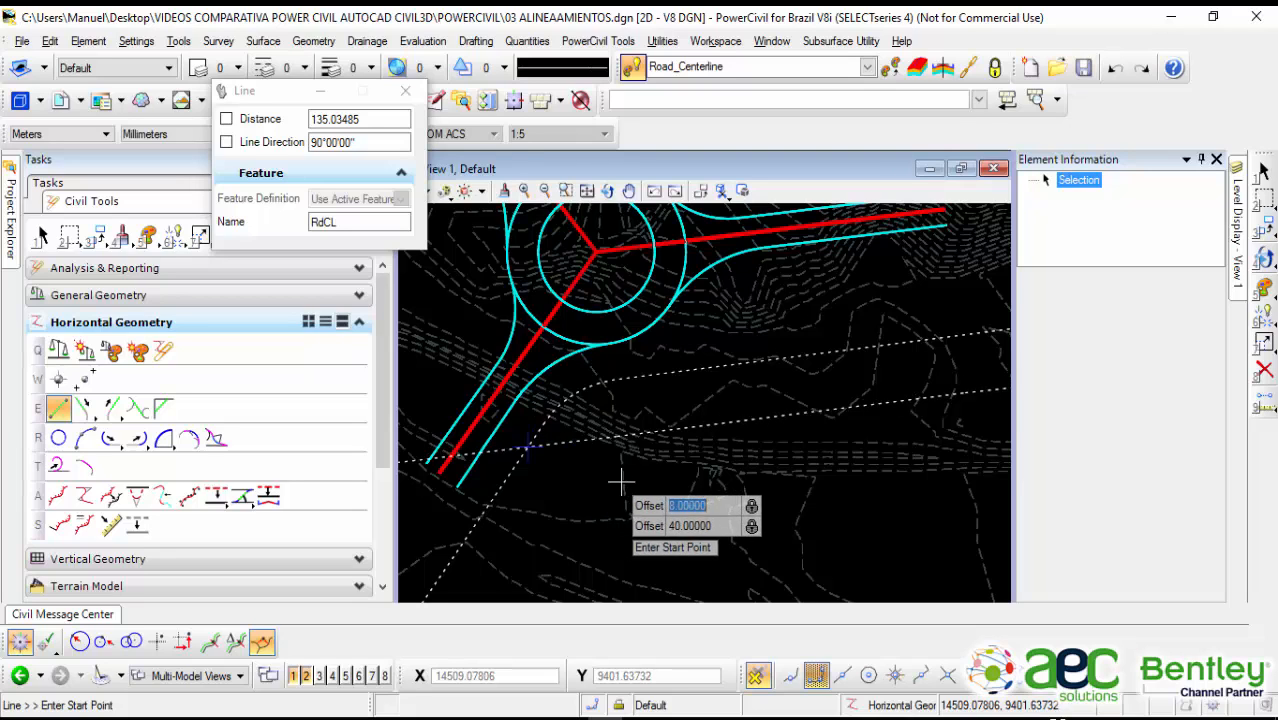
scroll(543, 455, "up", 2)
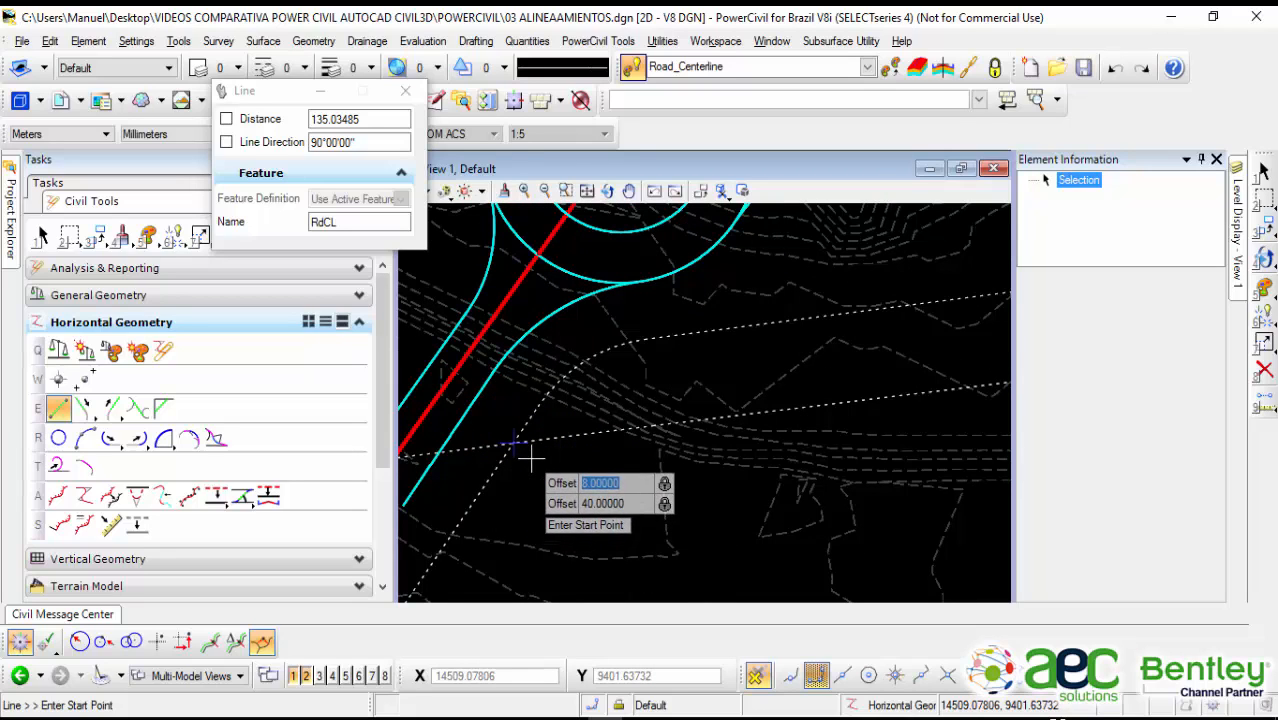
left_click(530, 459)
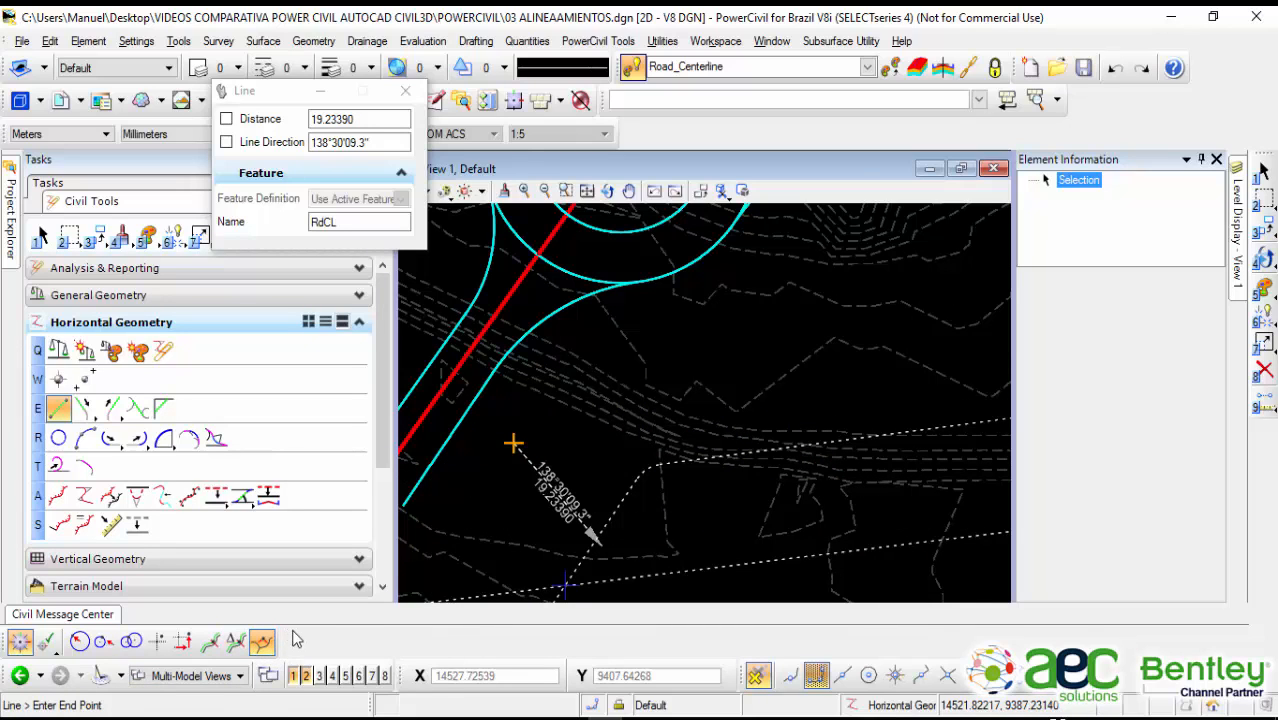
Step: Switch the end point's input to Station and Offset and take the roundabout's outer circle as its reference element
left_click(209, 642)
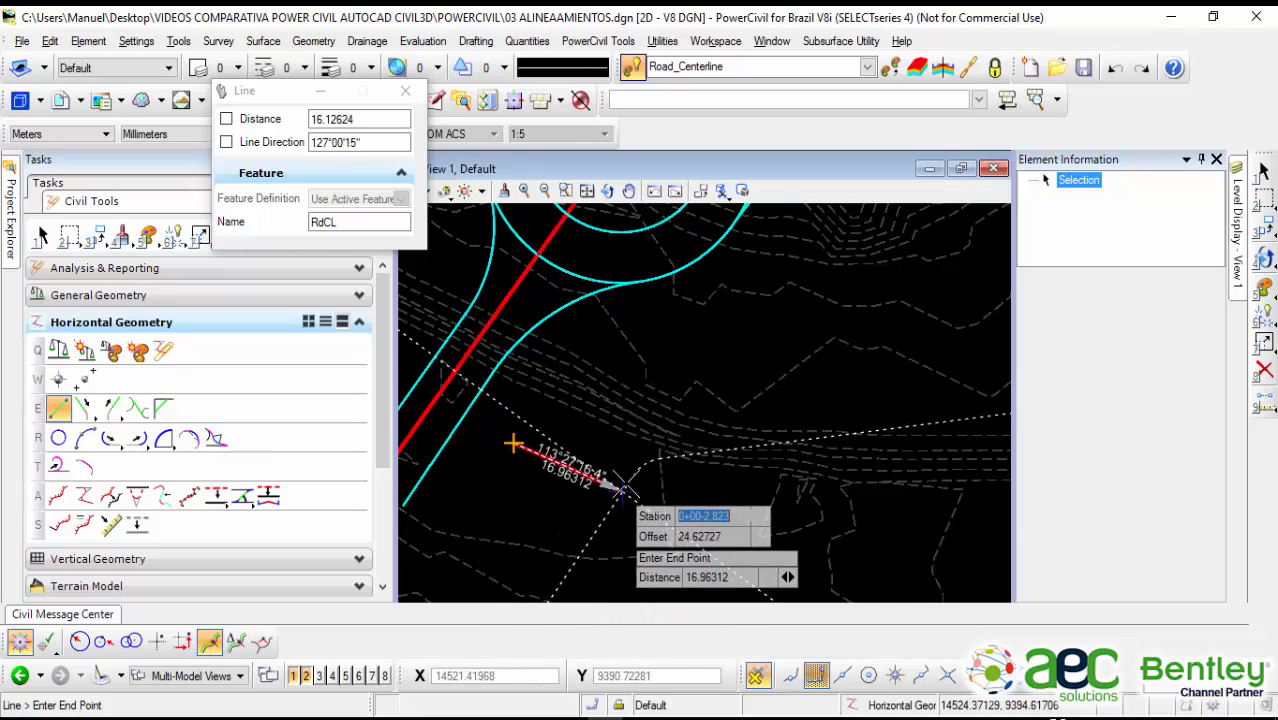
key("o")
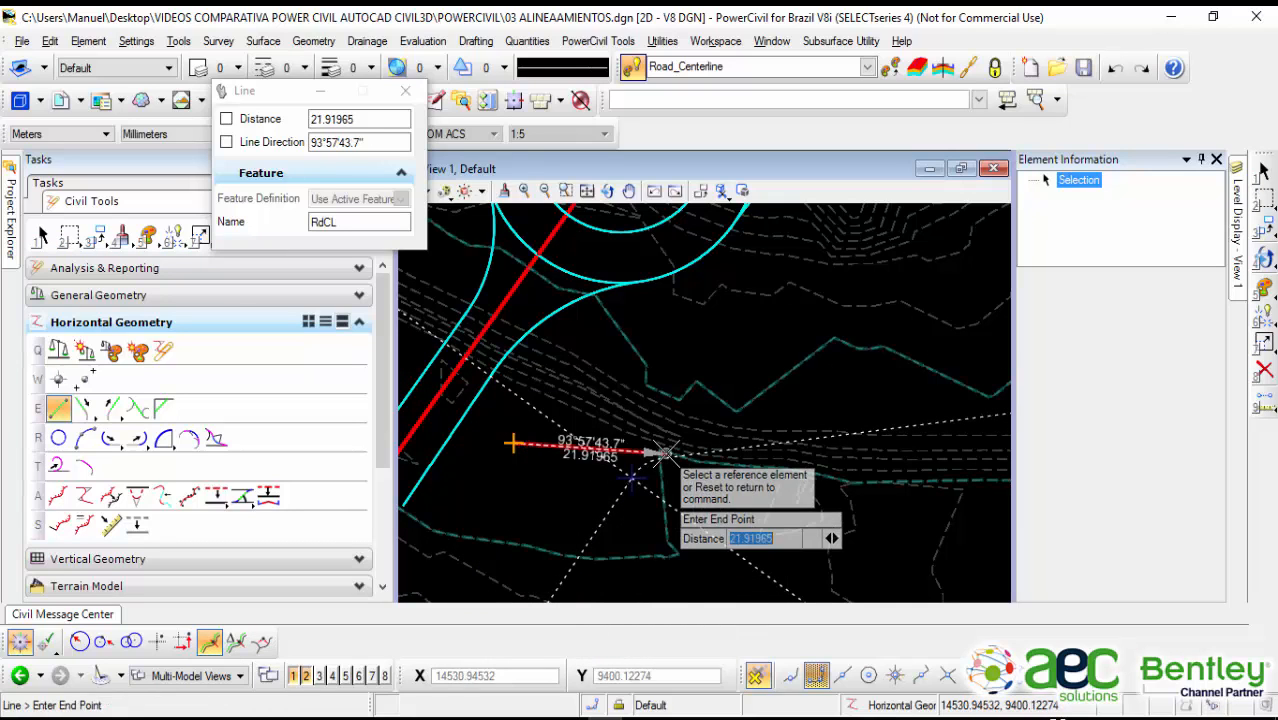
middle_click_drag(703, 373, 683, 406)
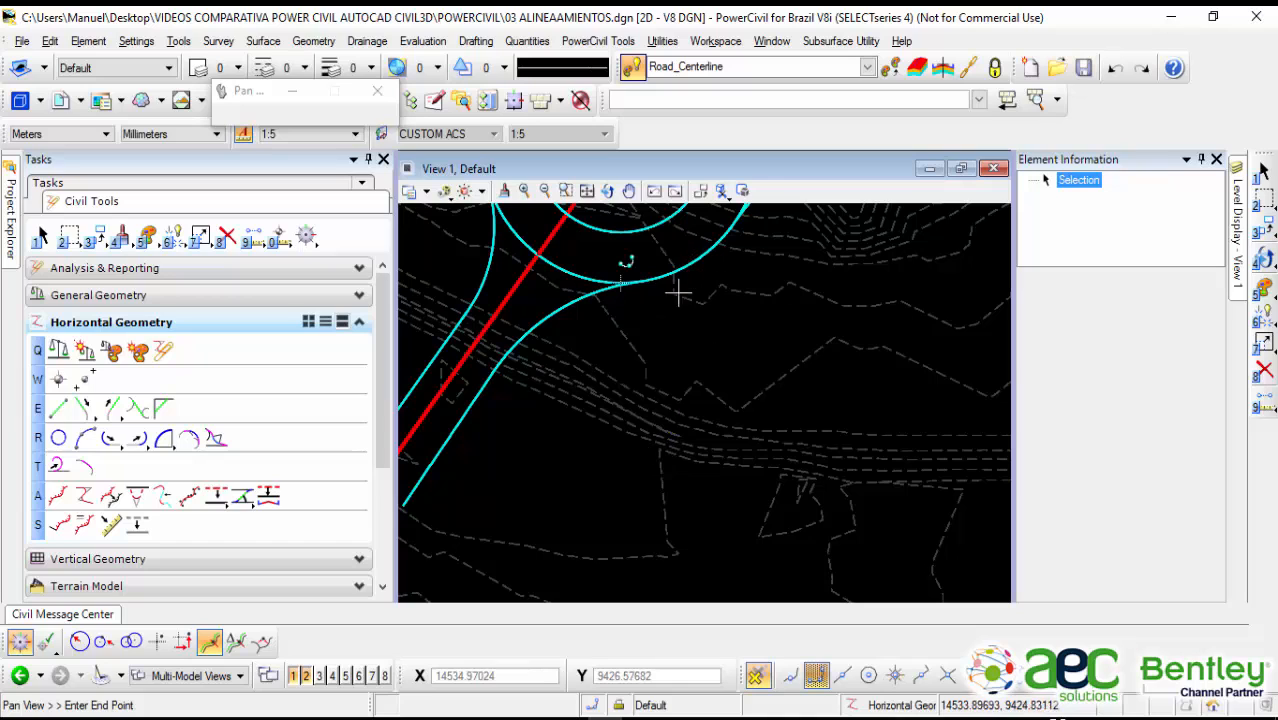
right_click(701, 357)
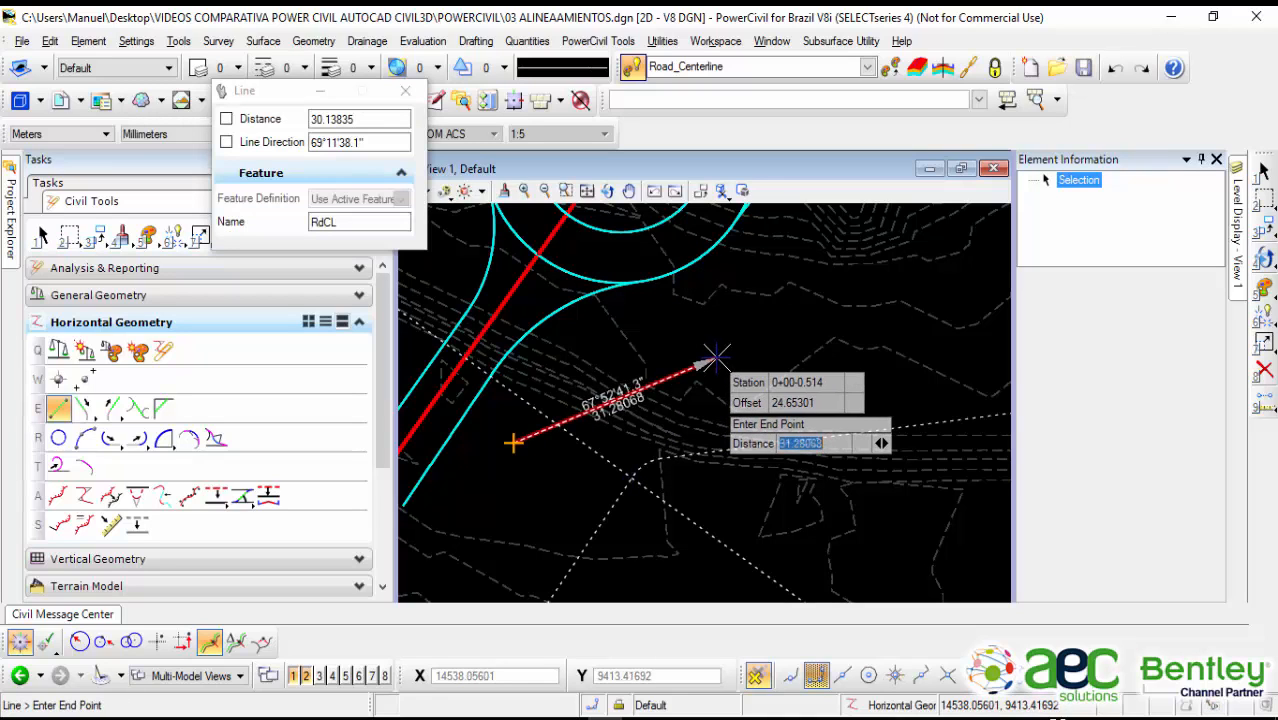
key("Tab")
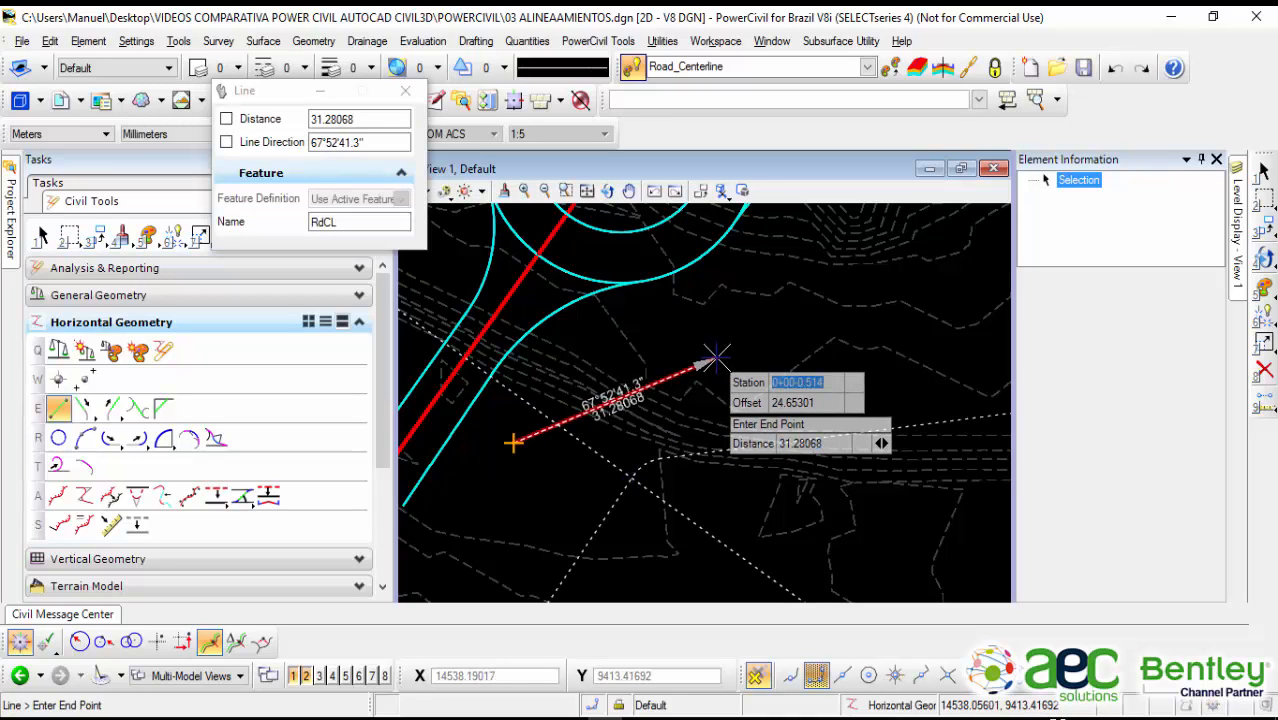
key("o")
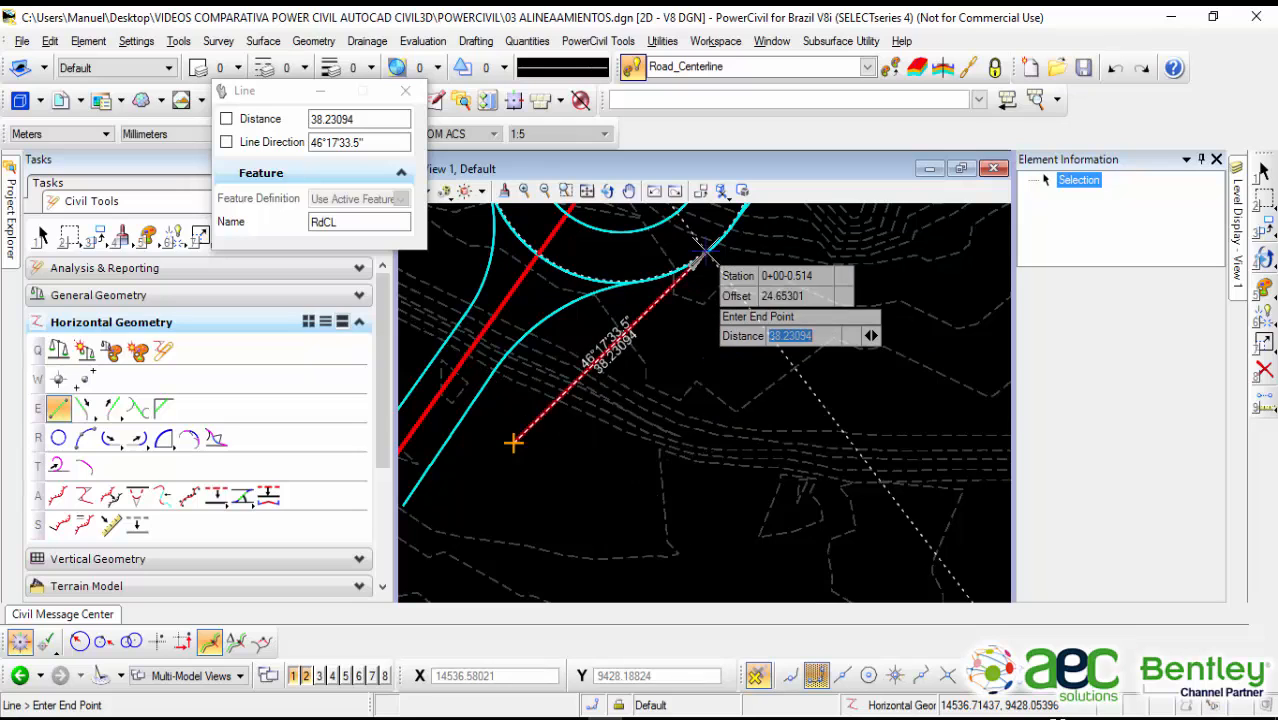
scroll(766, 333, "down", 2)
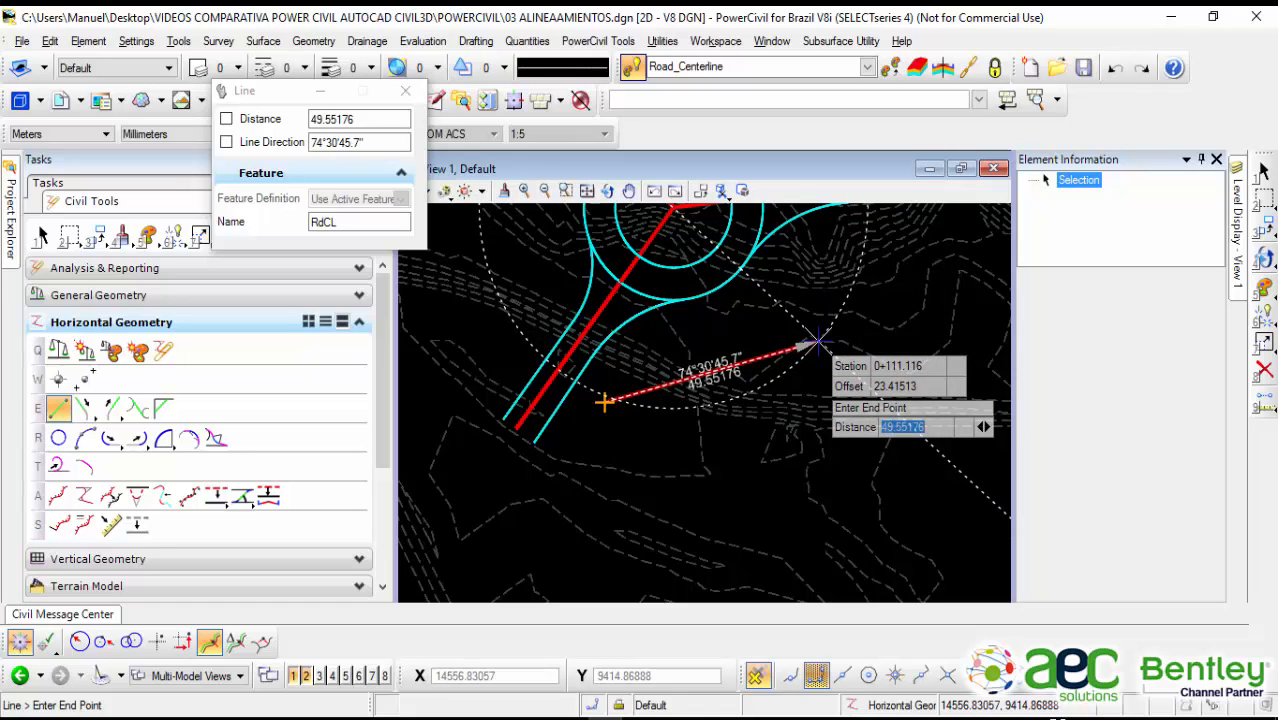
Step: Lock the line's end point at an offset of 20 m from the roundabout's outer circle
key("Tab")
key("Tab")
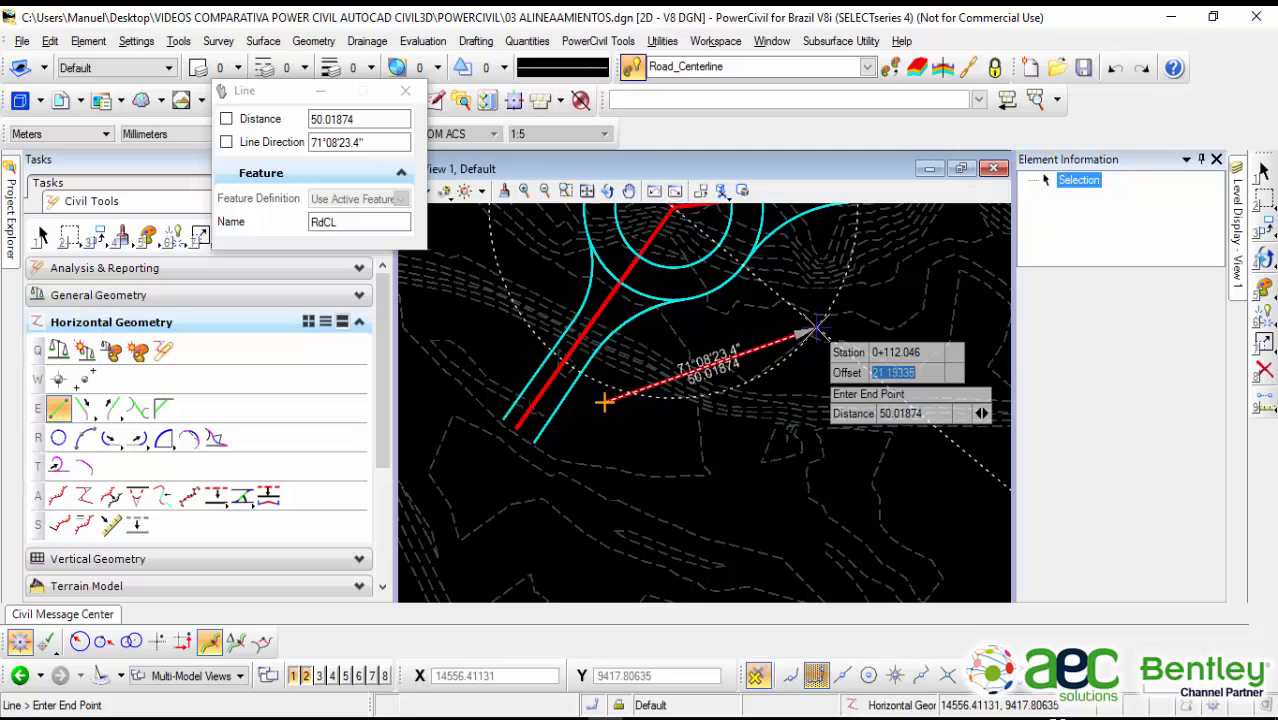
type("20")
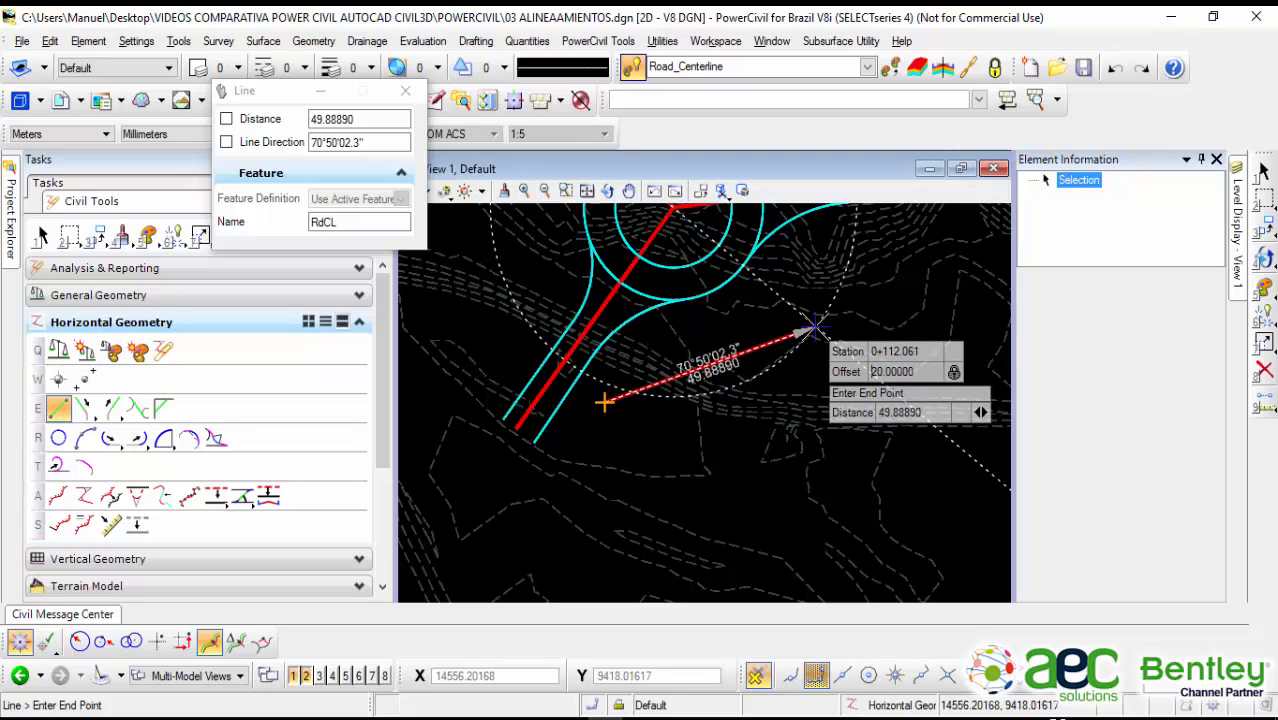
key("Tab")
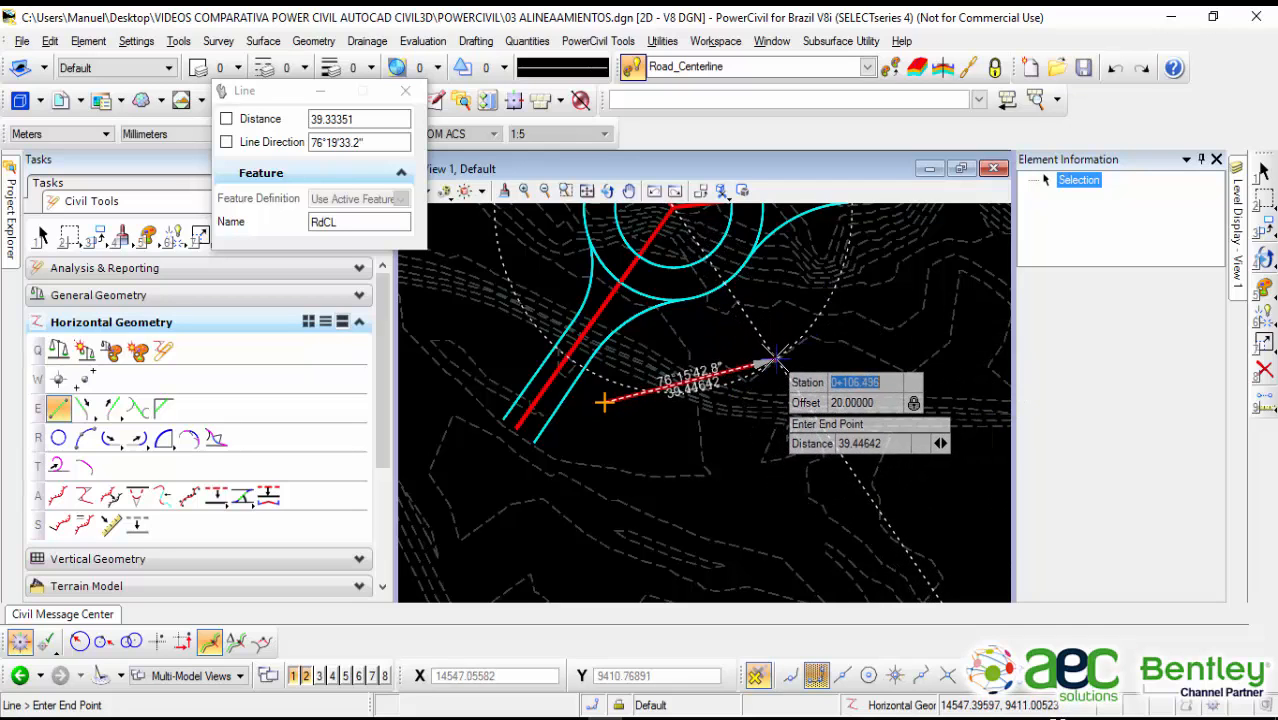
Step: Lock the end point's station at 101 on the outer circle and place the point to finish the line
scroll(740, 308, "up", 2)
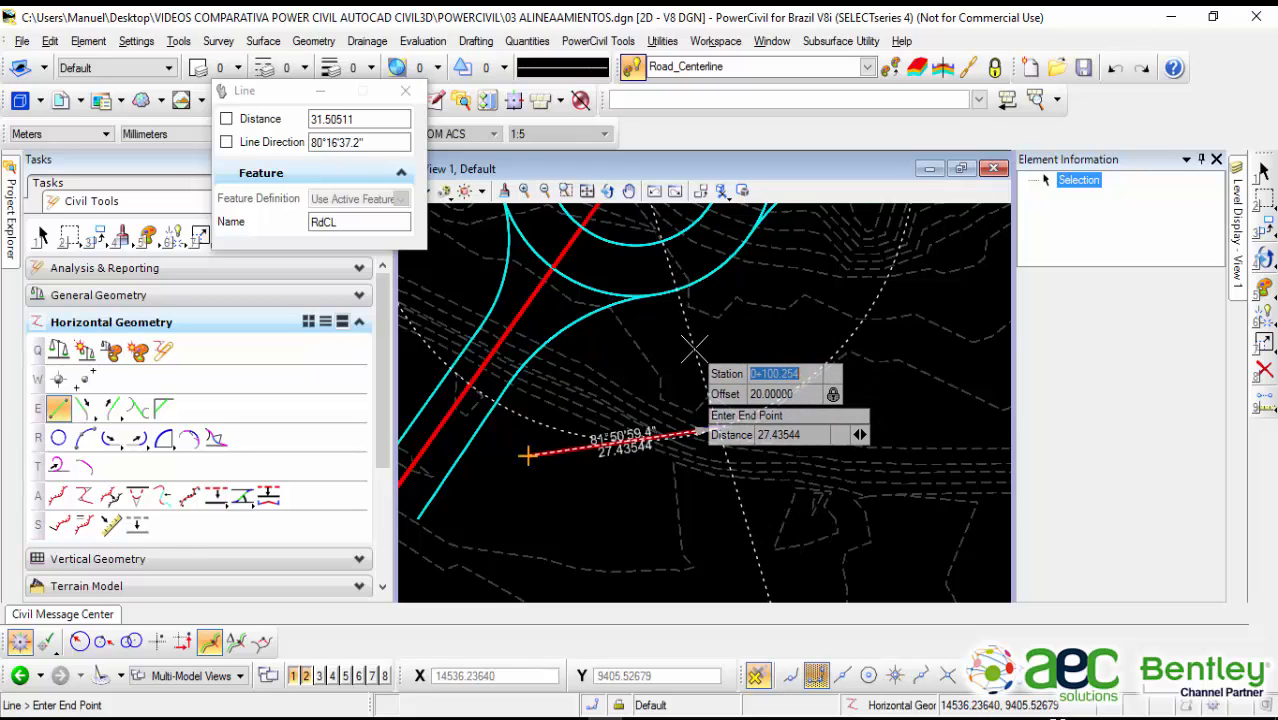
type("1")
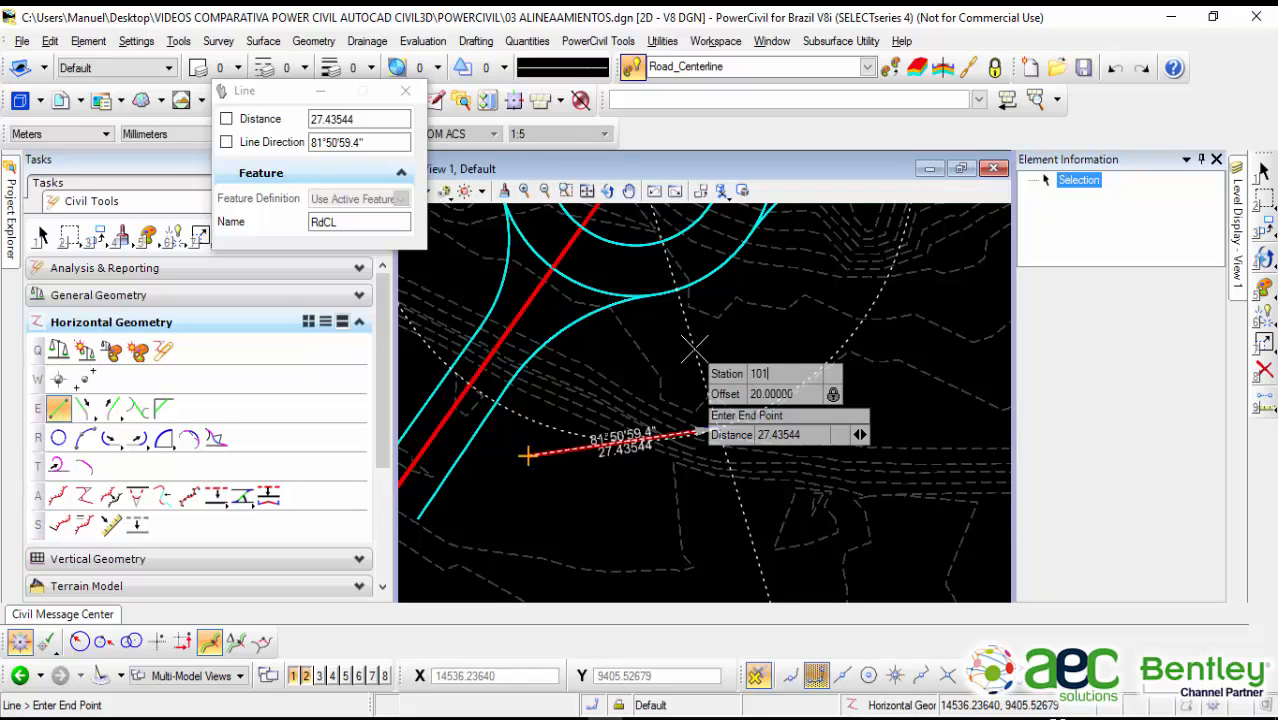
type("01")
key("Tab")
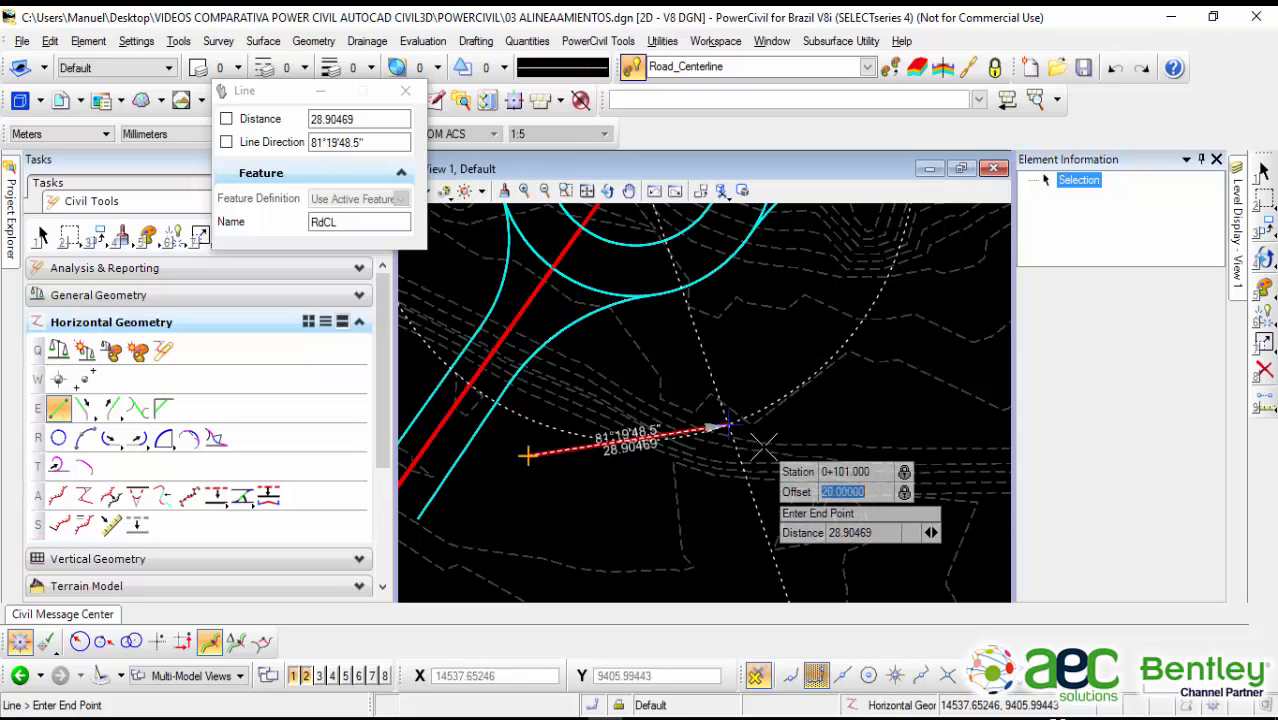
left_click(766, 434)
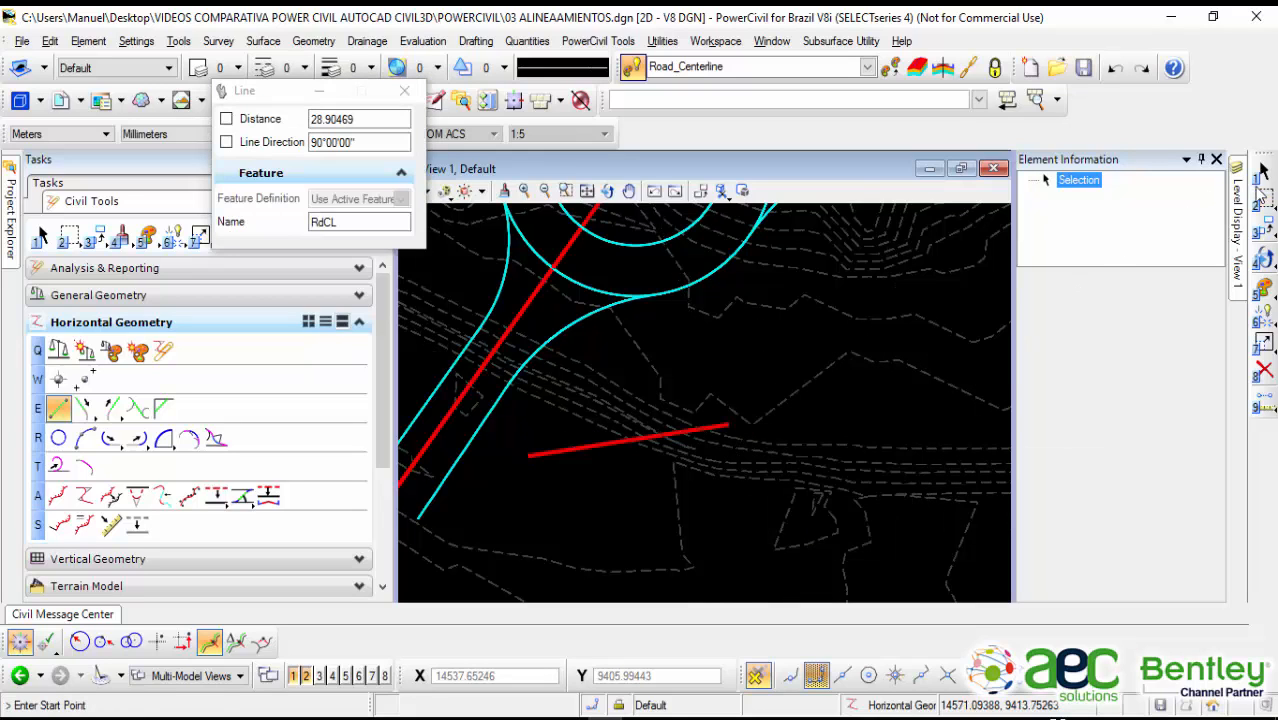
Step: Select the new line and examine its offset and station dimensions relative to the fillet, east centerline and outer circle
left_click(1263, 173)
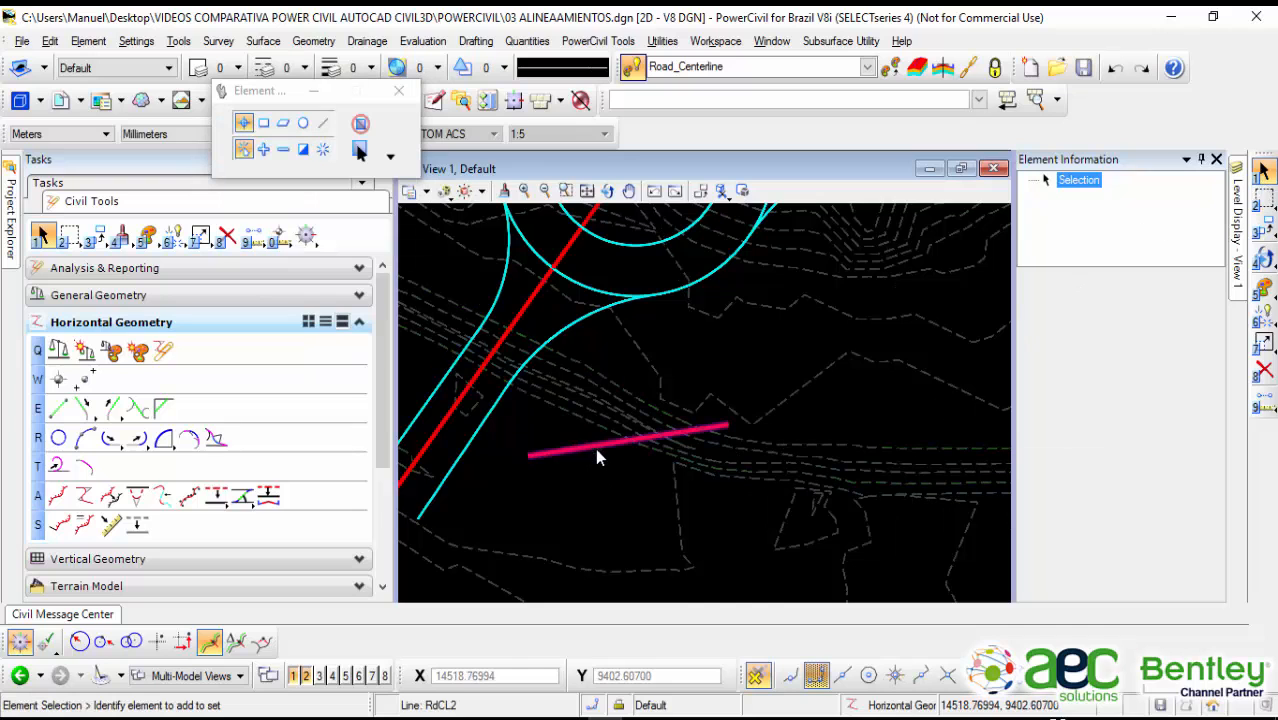
left_click(595, 448)
scroll(521, 496, "up", 1)
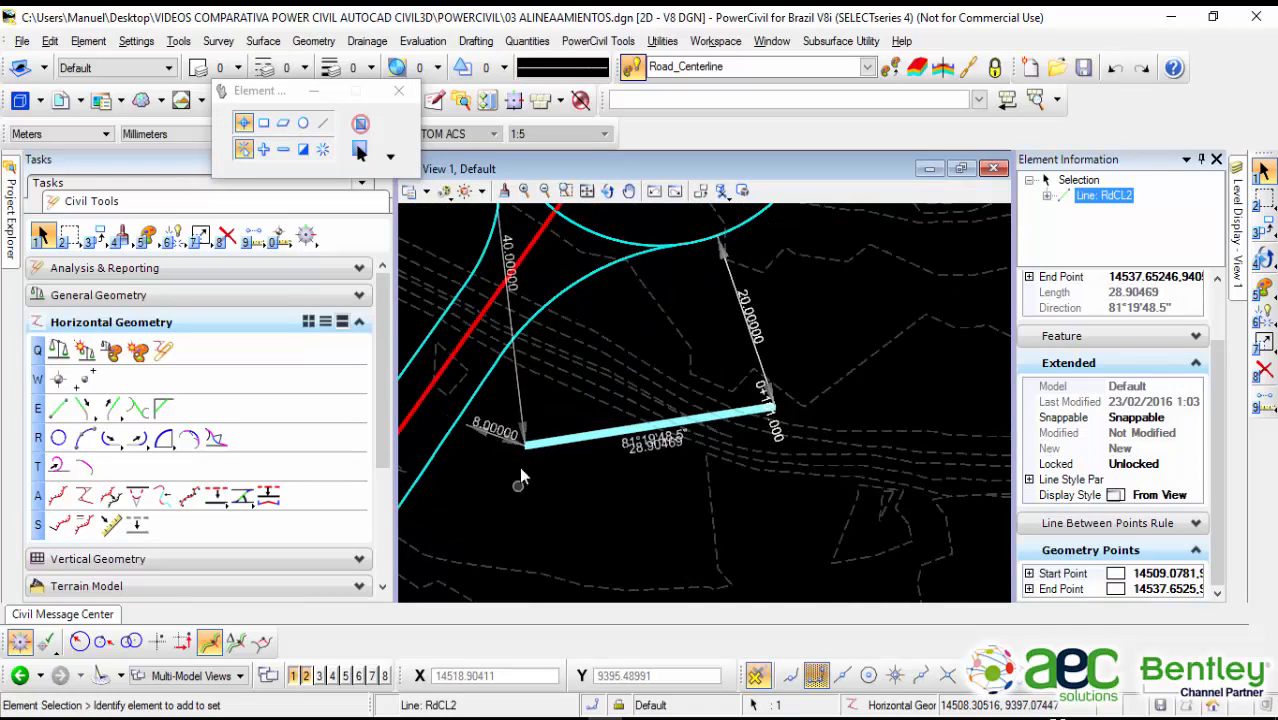
middle_click_drag(560, 379, 707, 398)
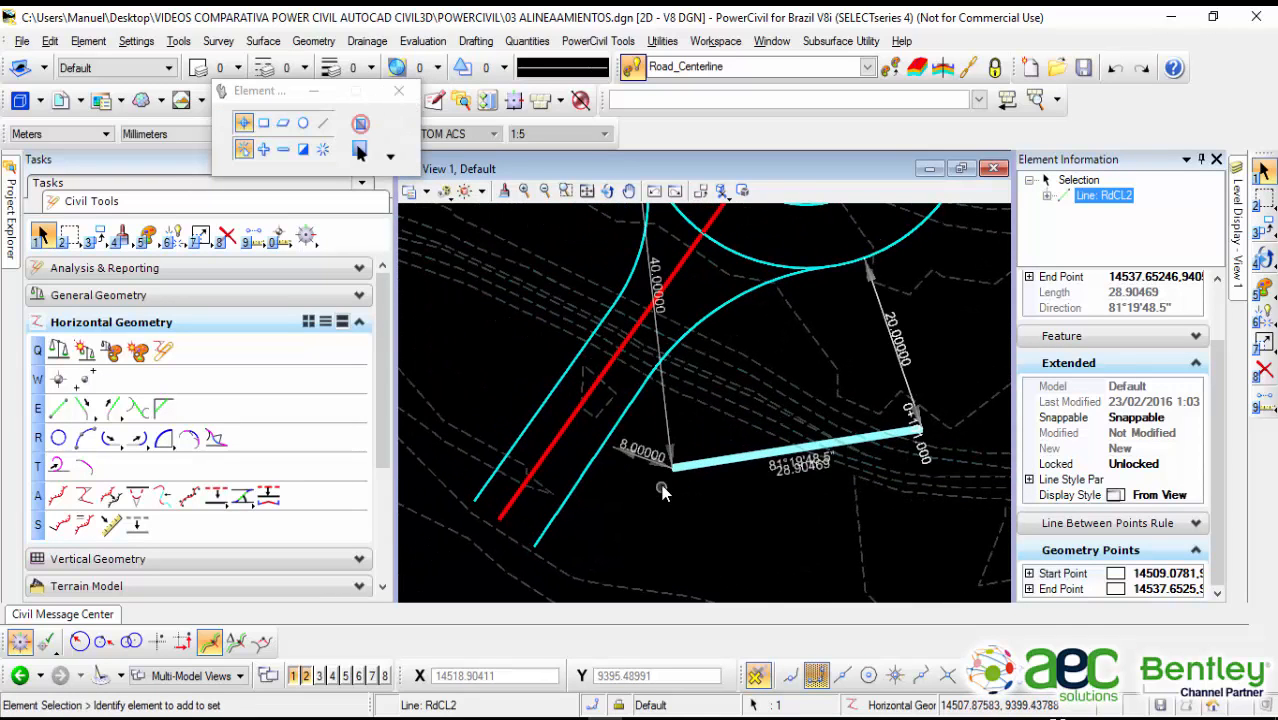
mouse_move(684, 486)
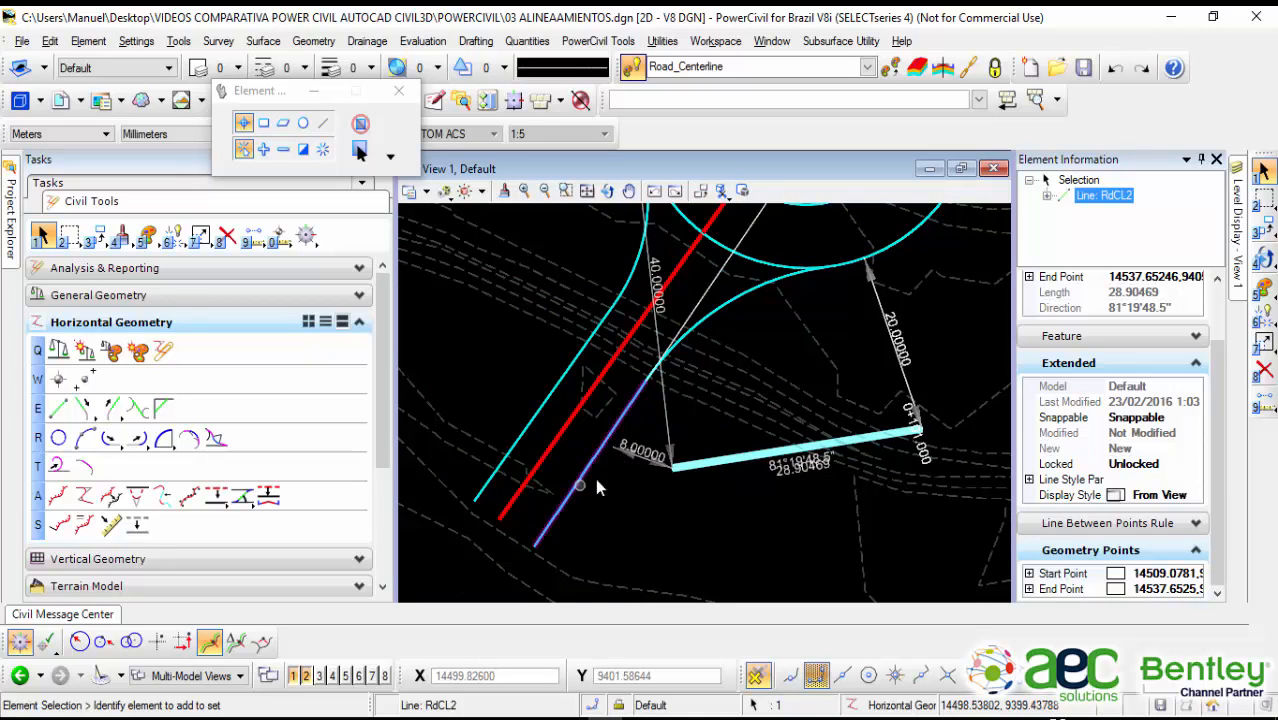
scroll(758, 354, "down", 3)
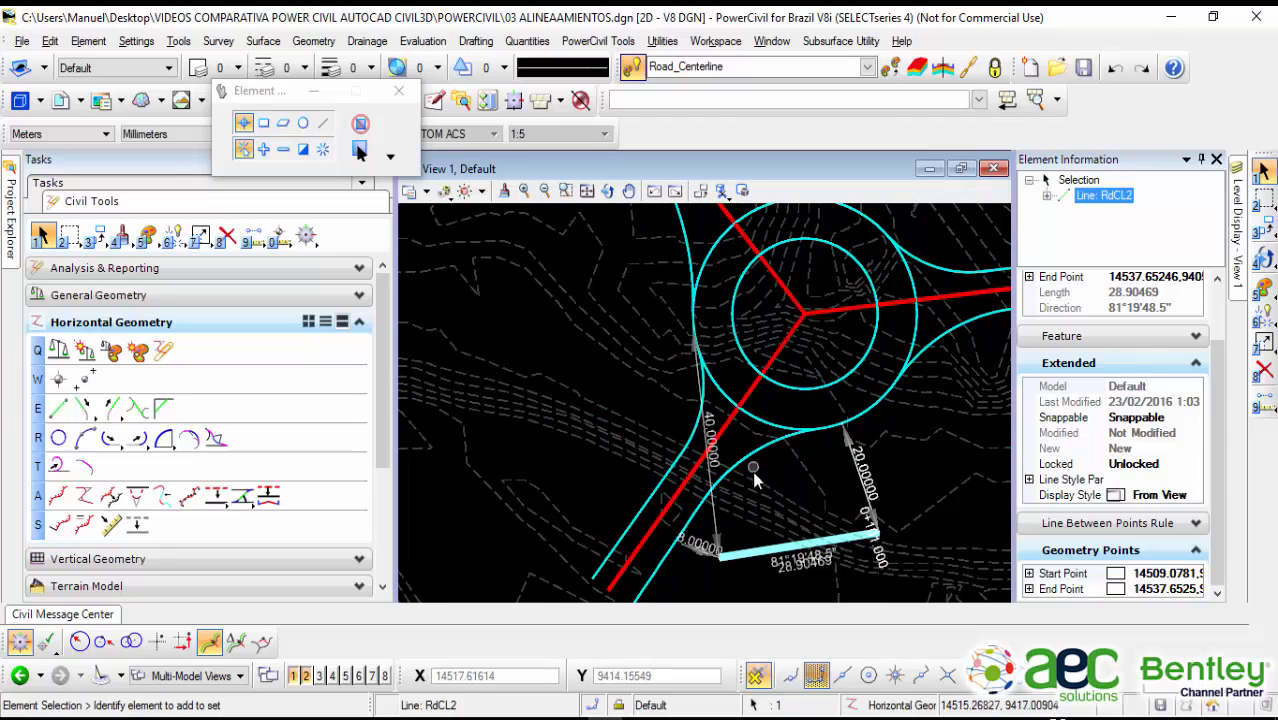
middle_click_drag(747, 474, 641, 422)
scroll(788, 415, "up", 2)
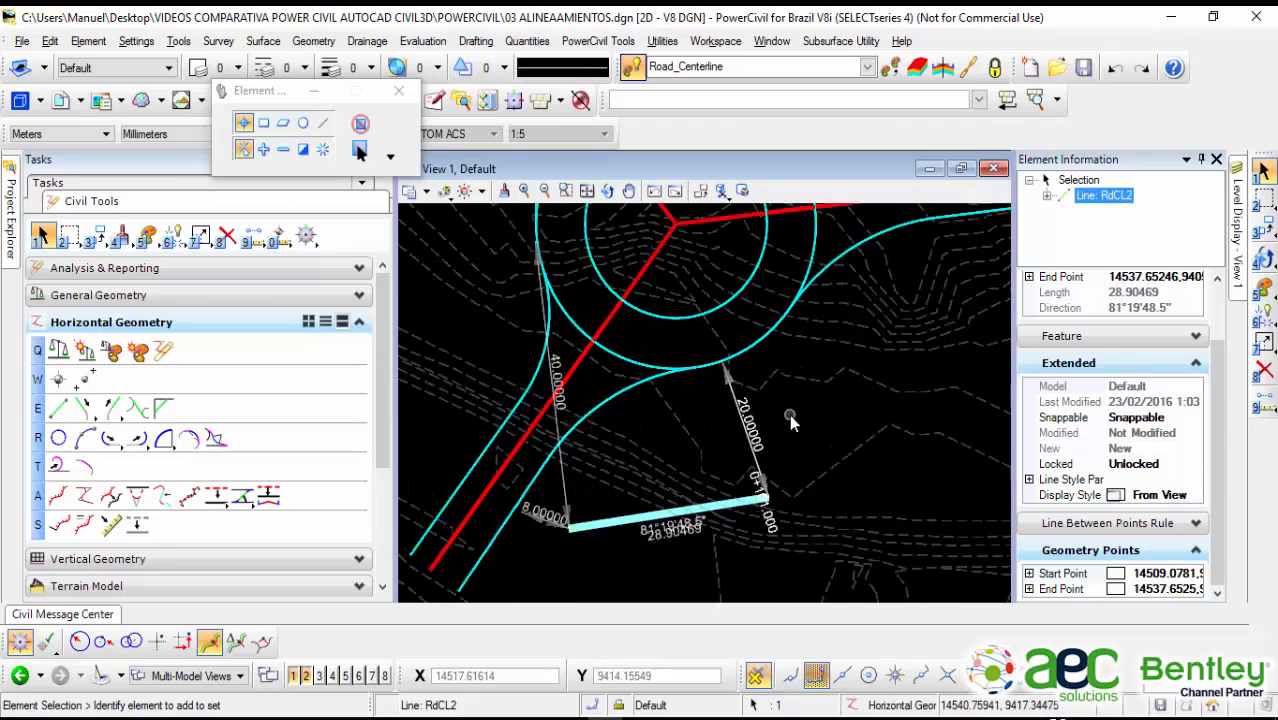
middle_click_drag(778, 436, 756, 388)
scroll(757, 458, "up", 2)
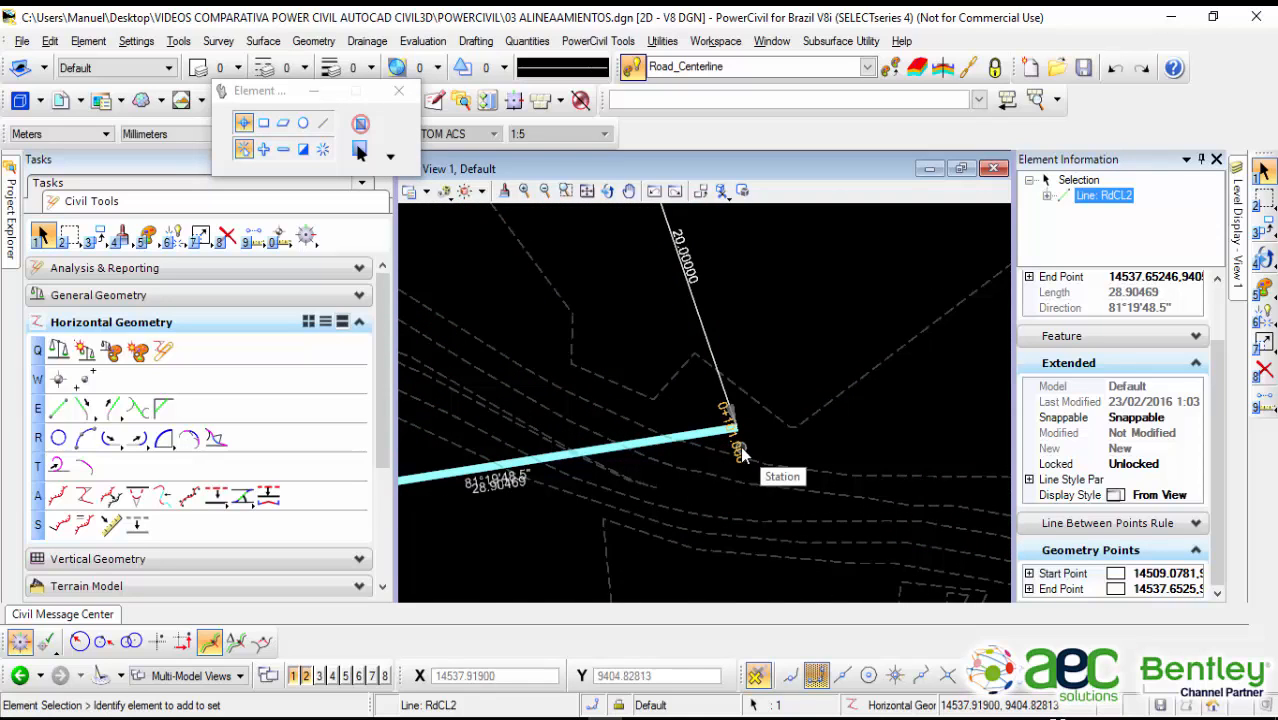
scroll(742, 455, "up", 2)
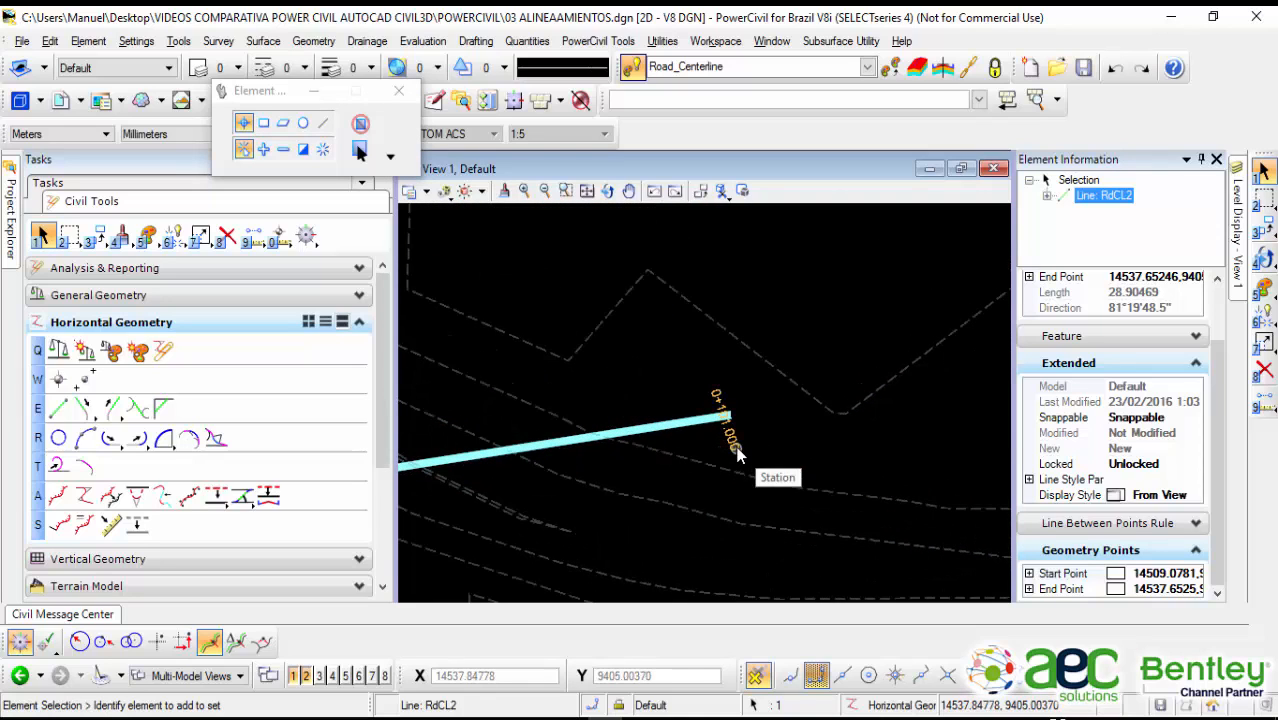
scroll(759, 435, "down", 2)
middle_click_drag(564, 498, 614, 479)
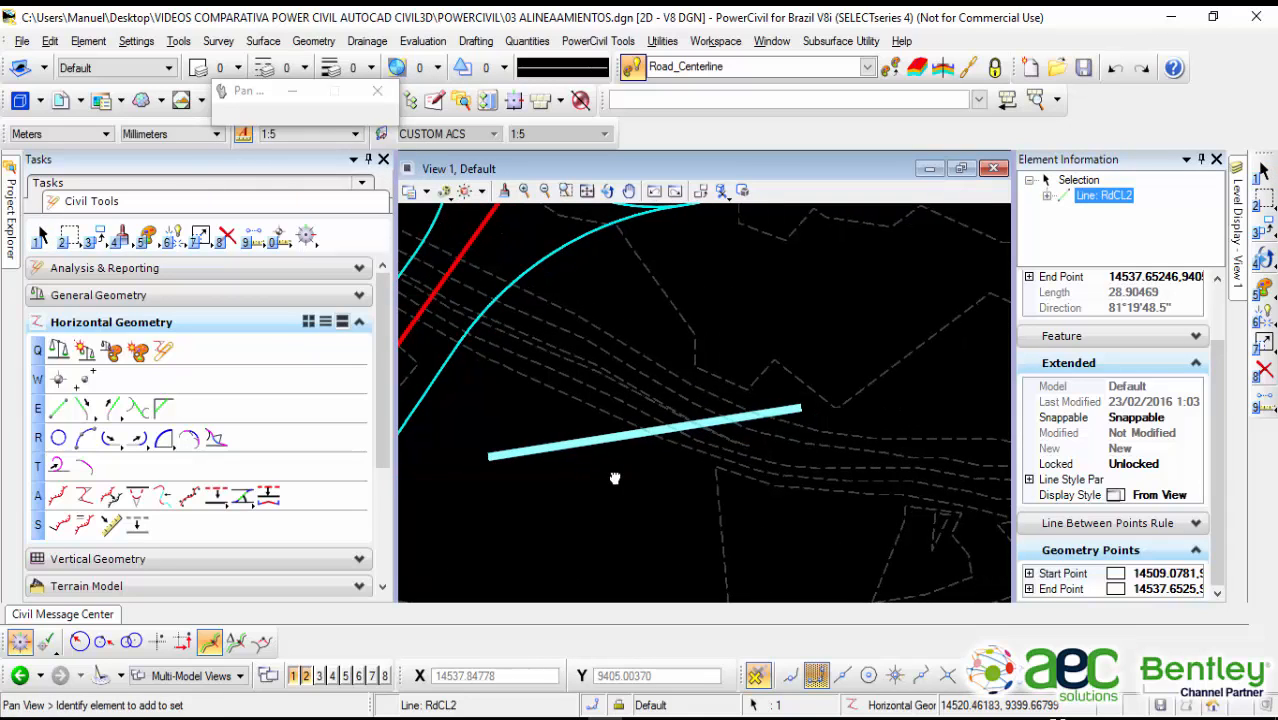
Step: Review the line's geometry and its Line Between Points Rule properties in the element information, and clear the selection
left_click_drag(1217, 368, 1213, 350)
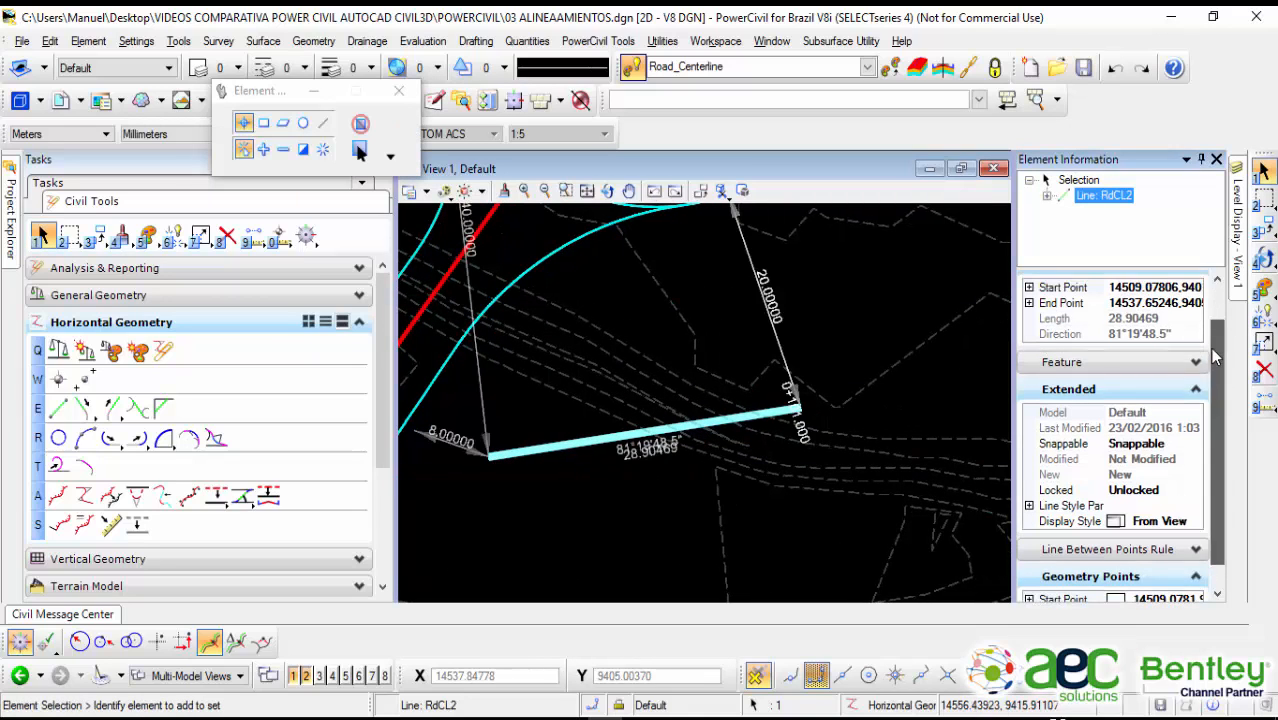
left_click(1196, 389)
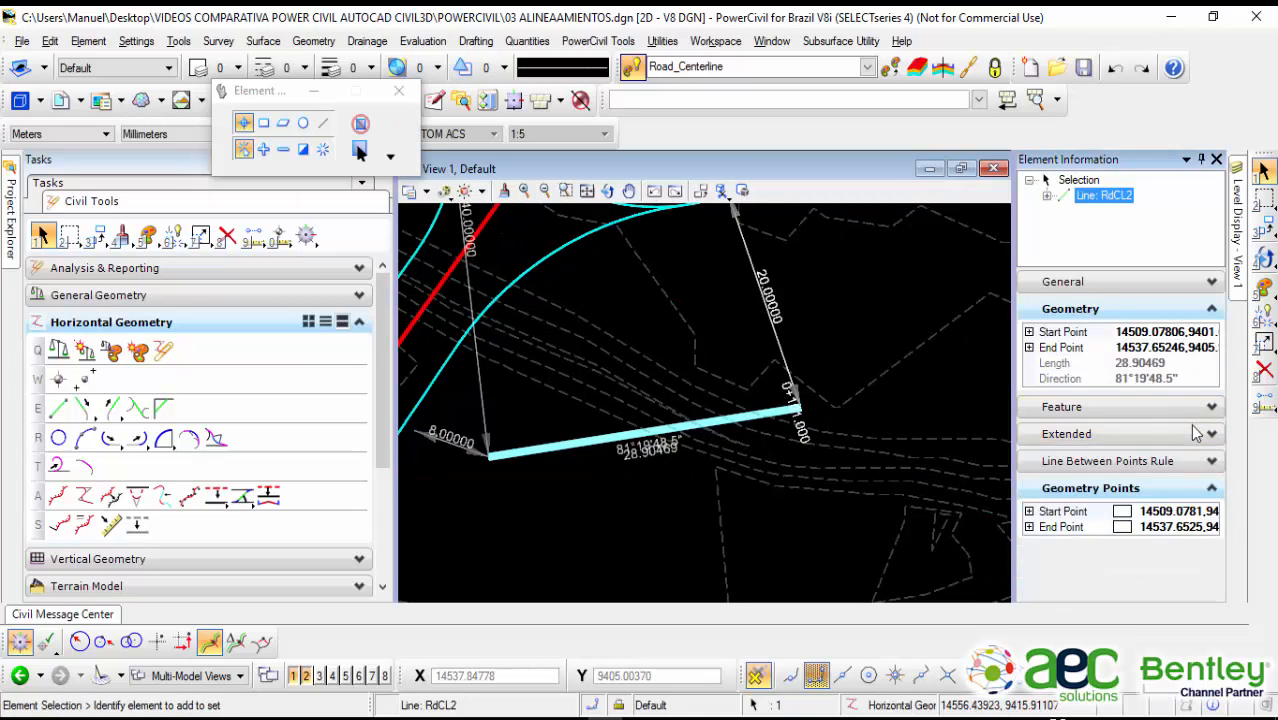
left_click(1174, 460)
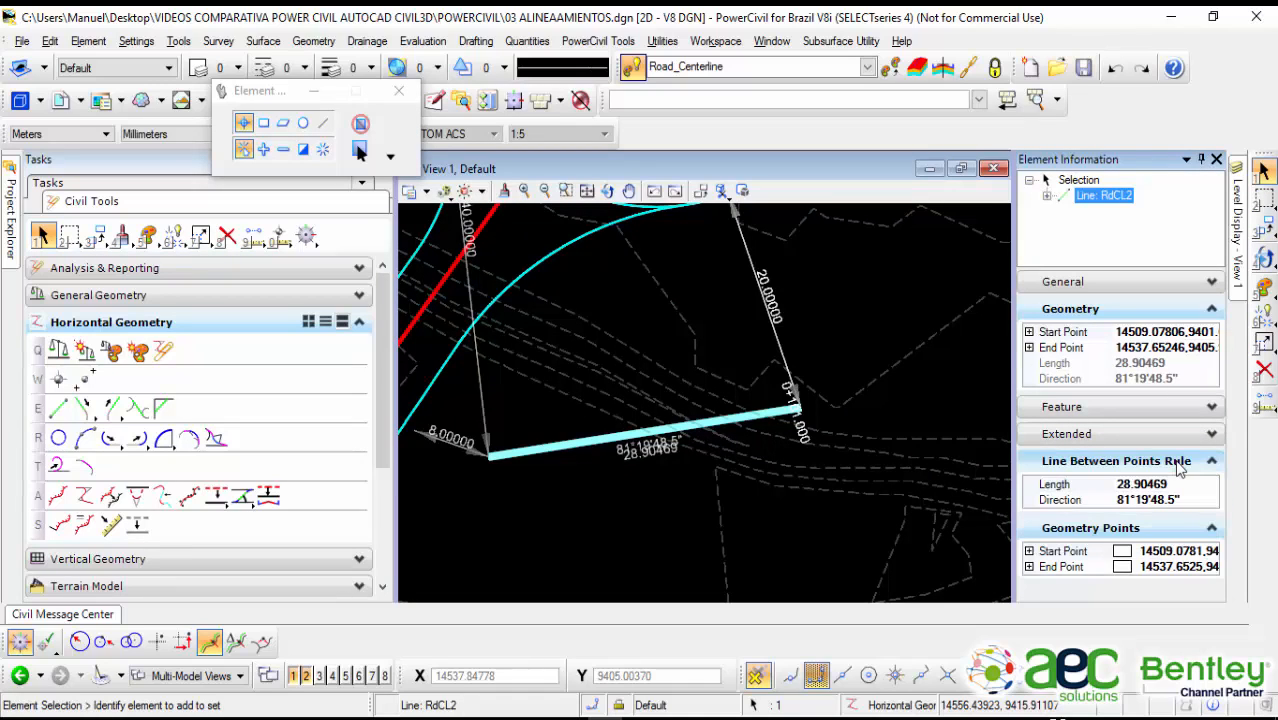
left_click(1124, 460)
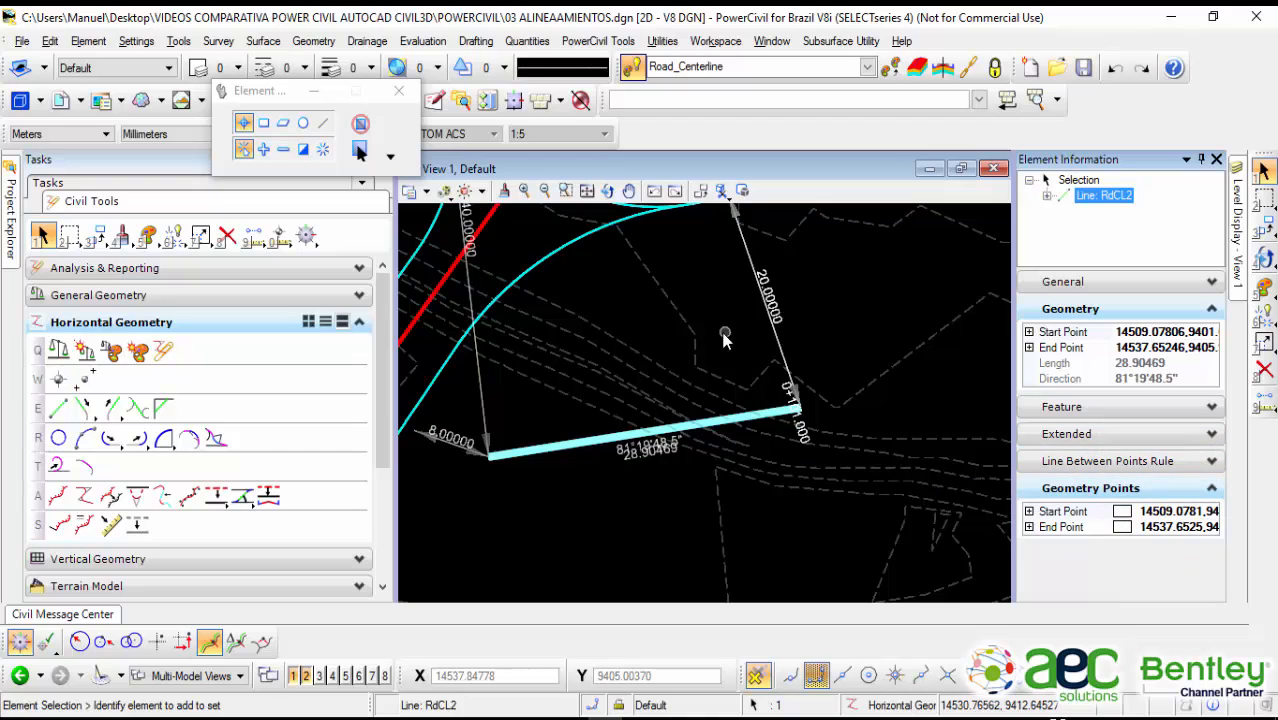
middle_click_drag(801, 296, 840, 402)
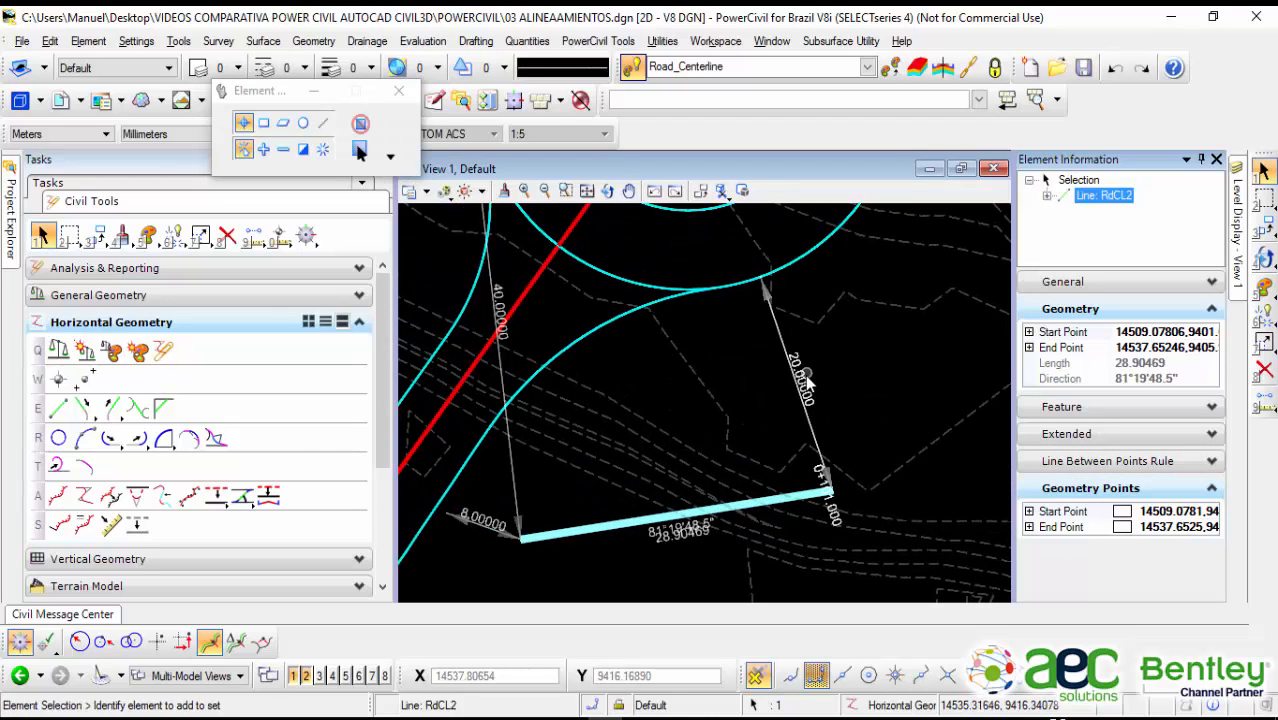
left_click(834, 375)
scroll(742, 411, "down", 3)
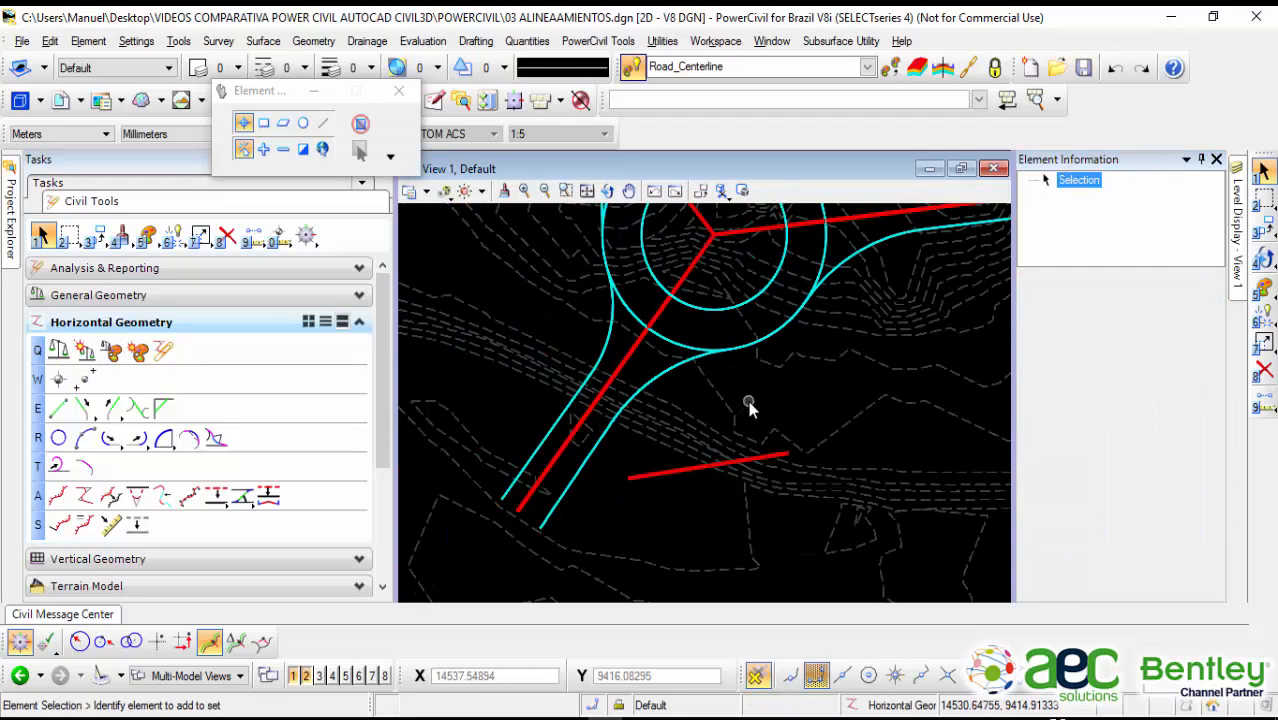
scroll(742, 373, "down", 1)
middle_click_drag(742, 336, 707, 394)
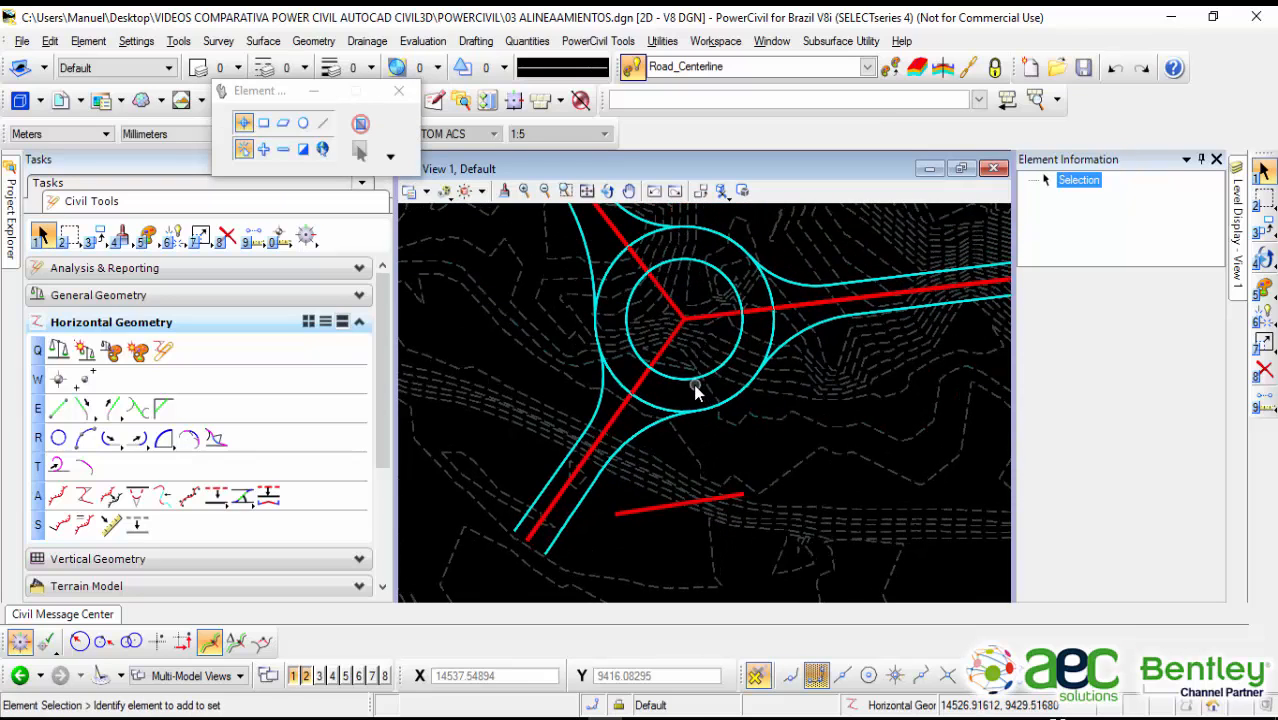
left_click(693, 381)
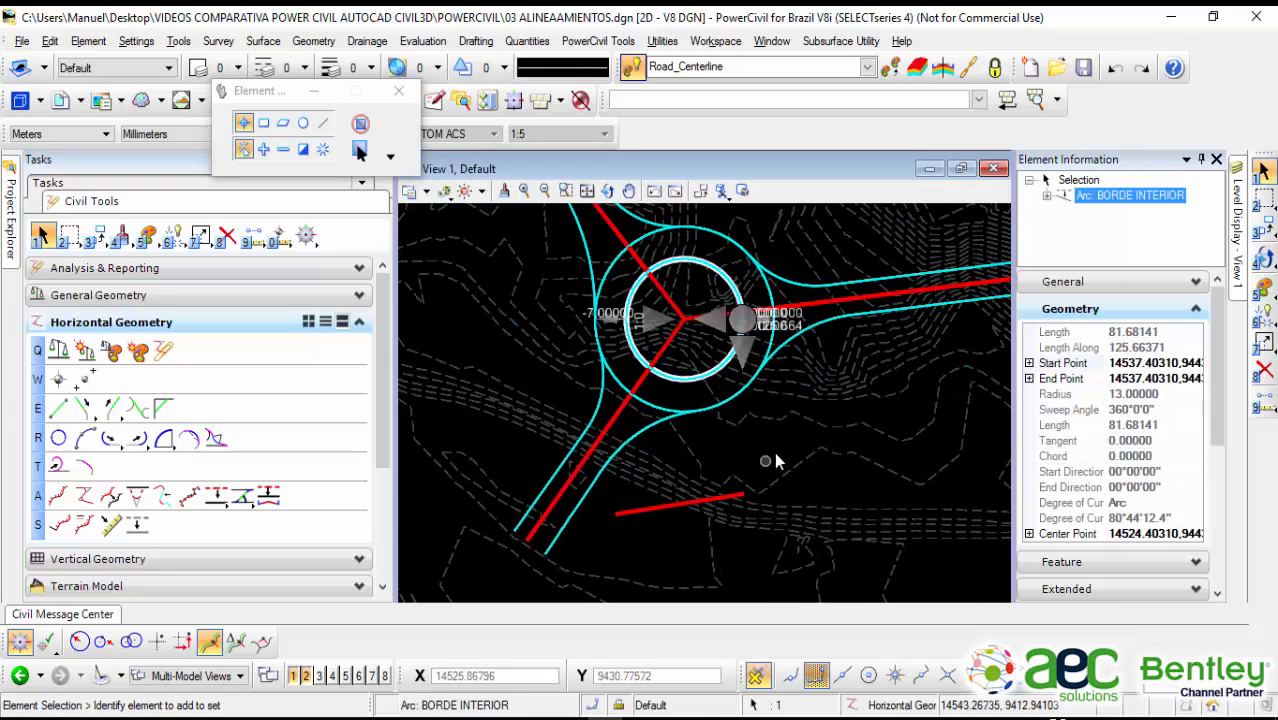
left_click(766, 440)
left_click(655, 410)
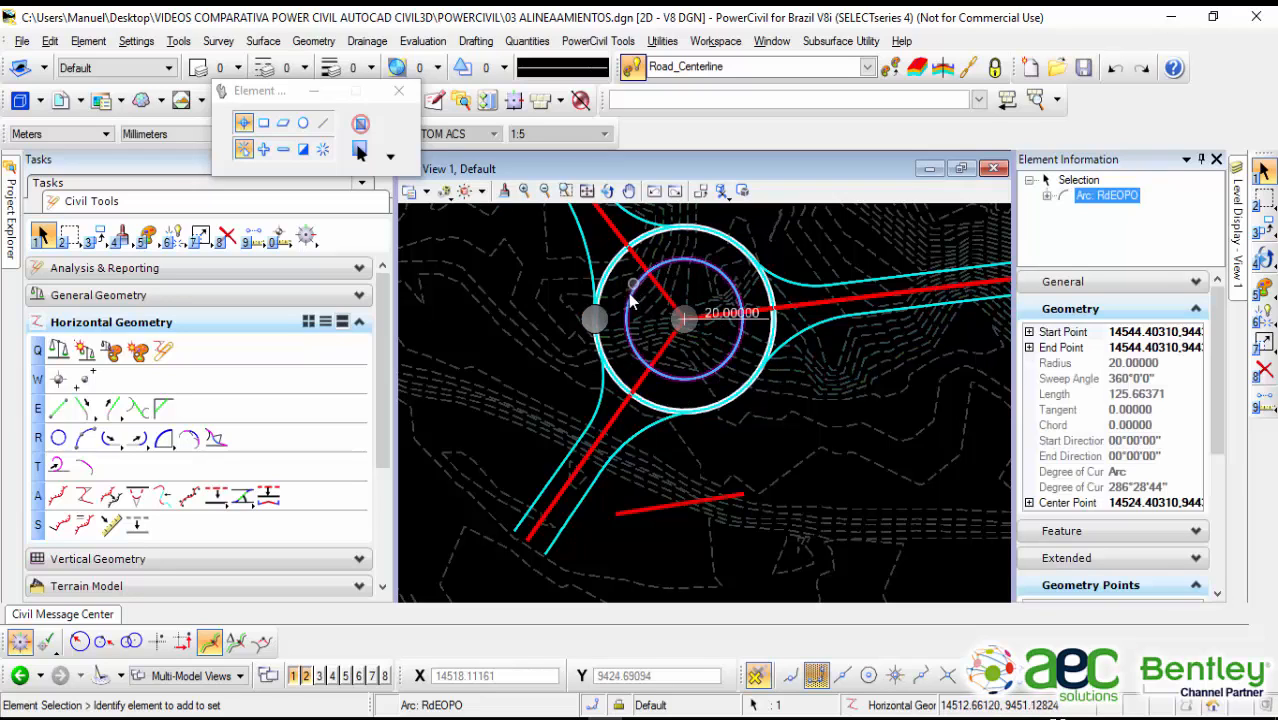
left_click(684, 318)
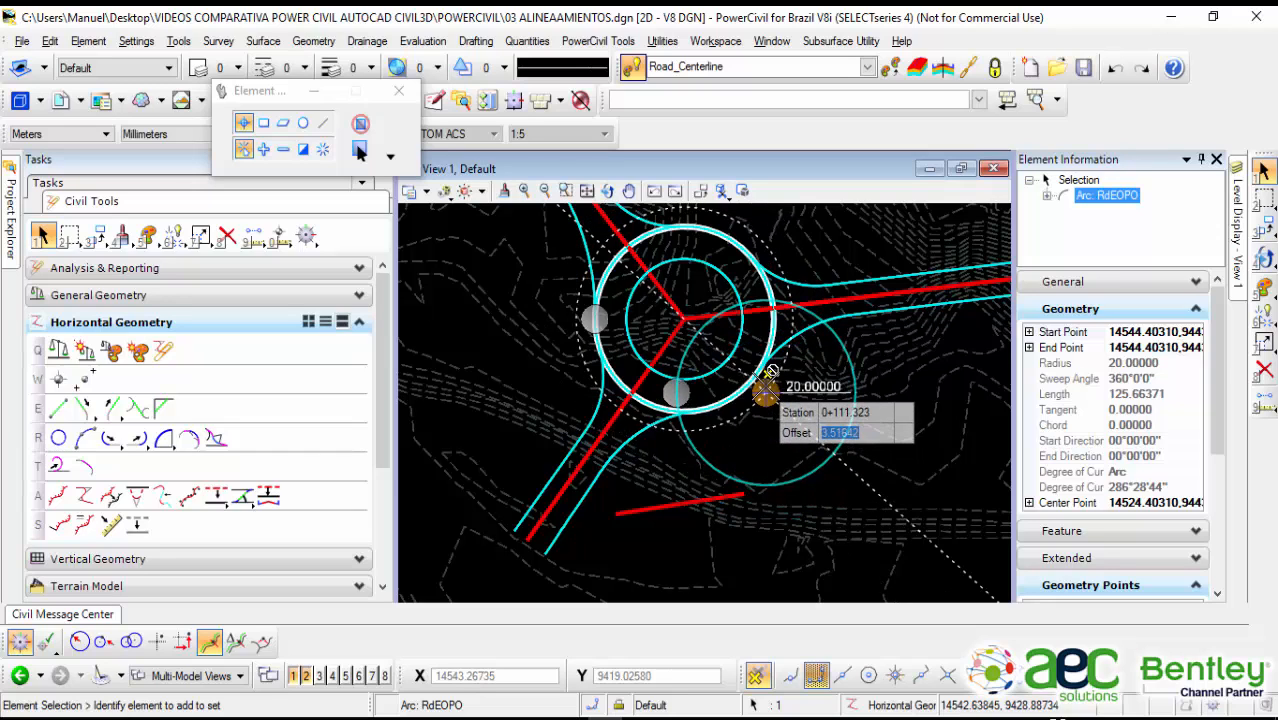
right_click(712, 345)
Step: With Civil AccuDraw off, move the center of the roundabout's outer circle to about X 14528.17, Y 9434.55
left_click_drag(684, 320, 712, 302)
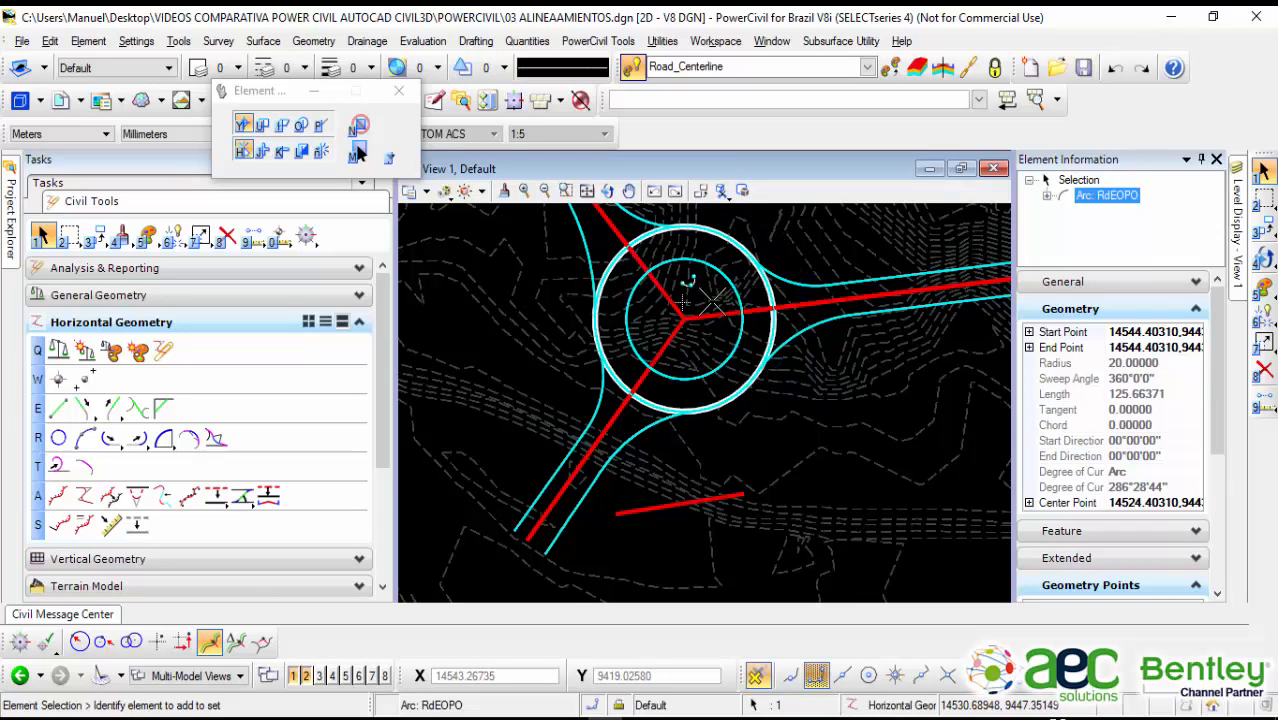
right_click(867, 355)
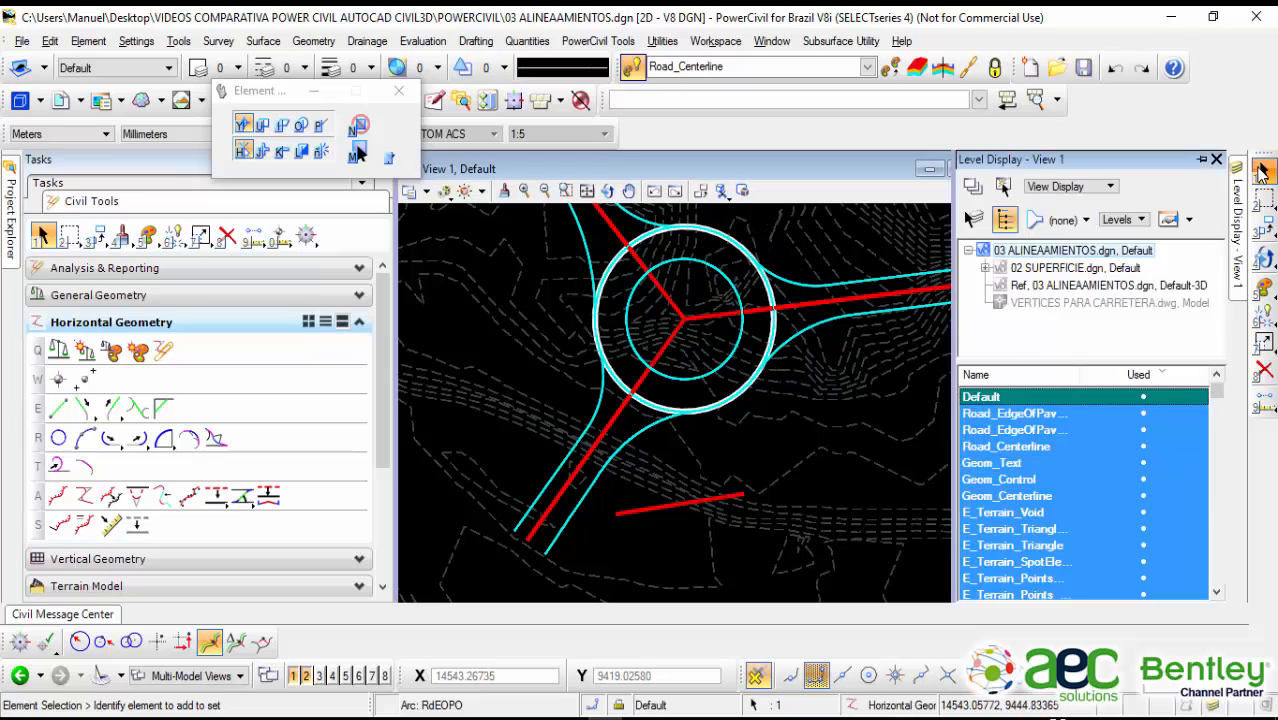
left_click(792, 427)
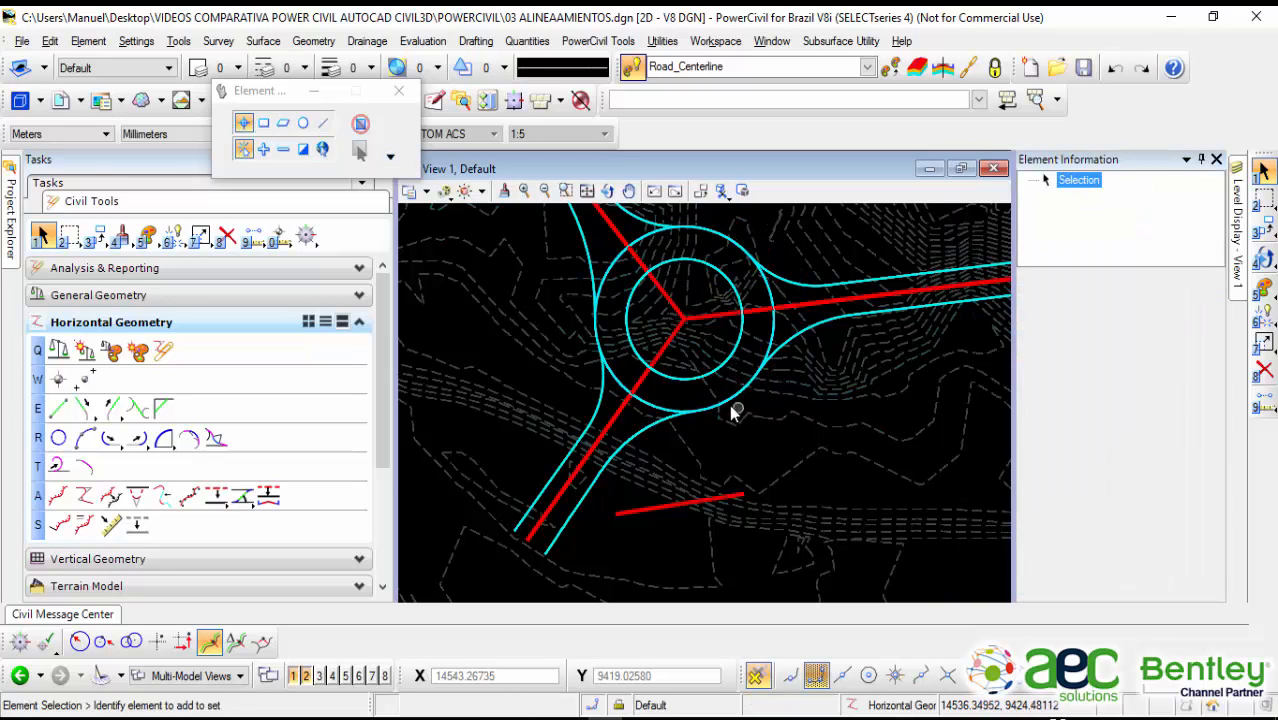
left_click(723, 400)
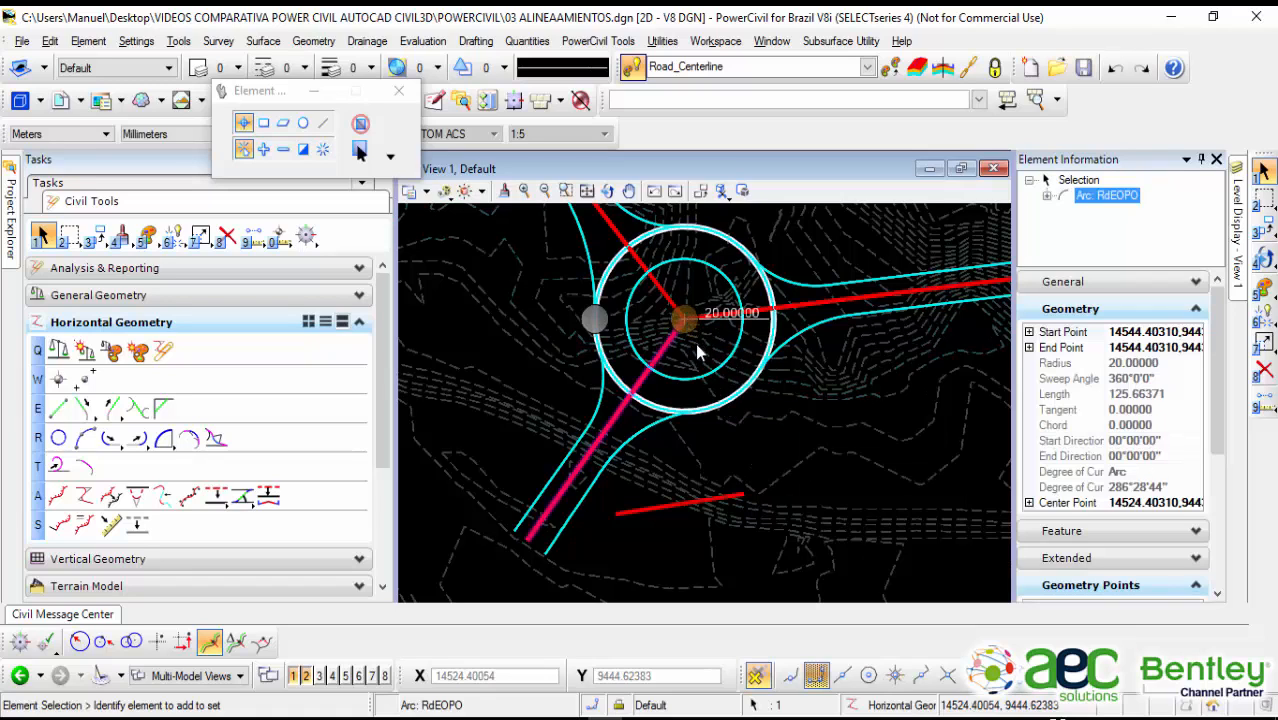
left_click_drag(698, 355, 702, 362)
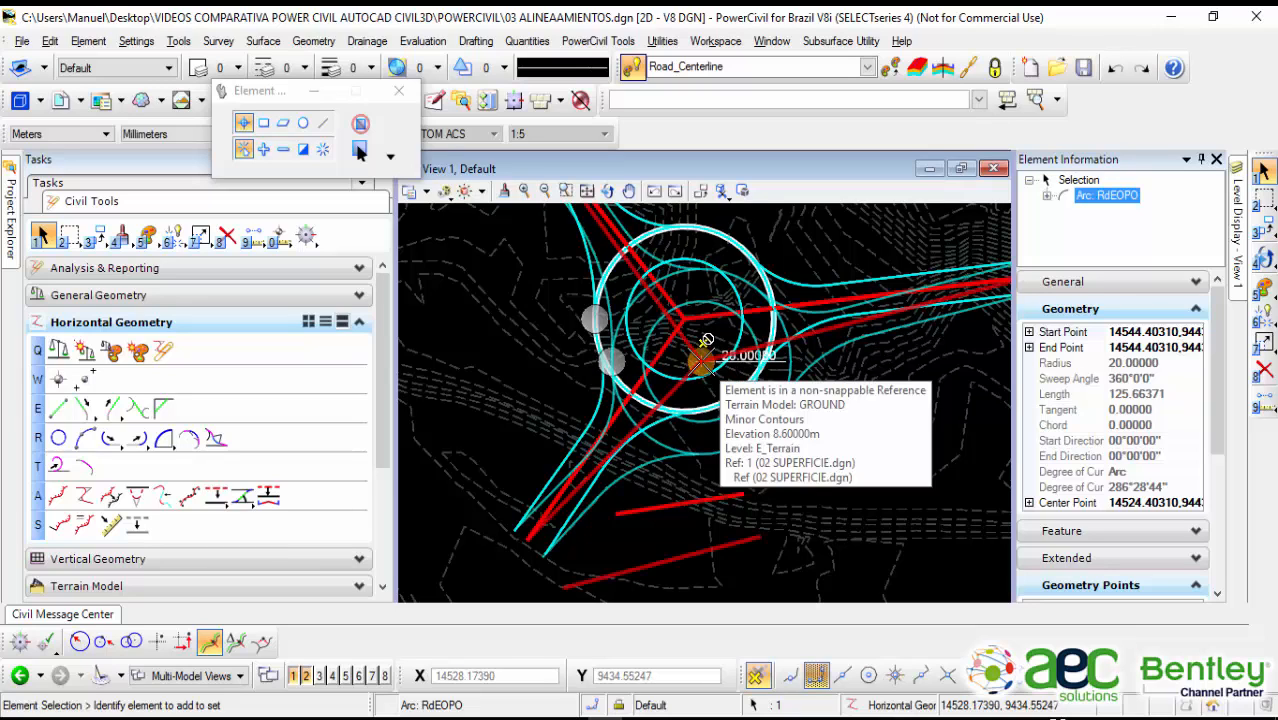
left_click_drag(701, 362, 701, 362)
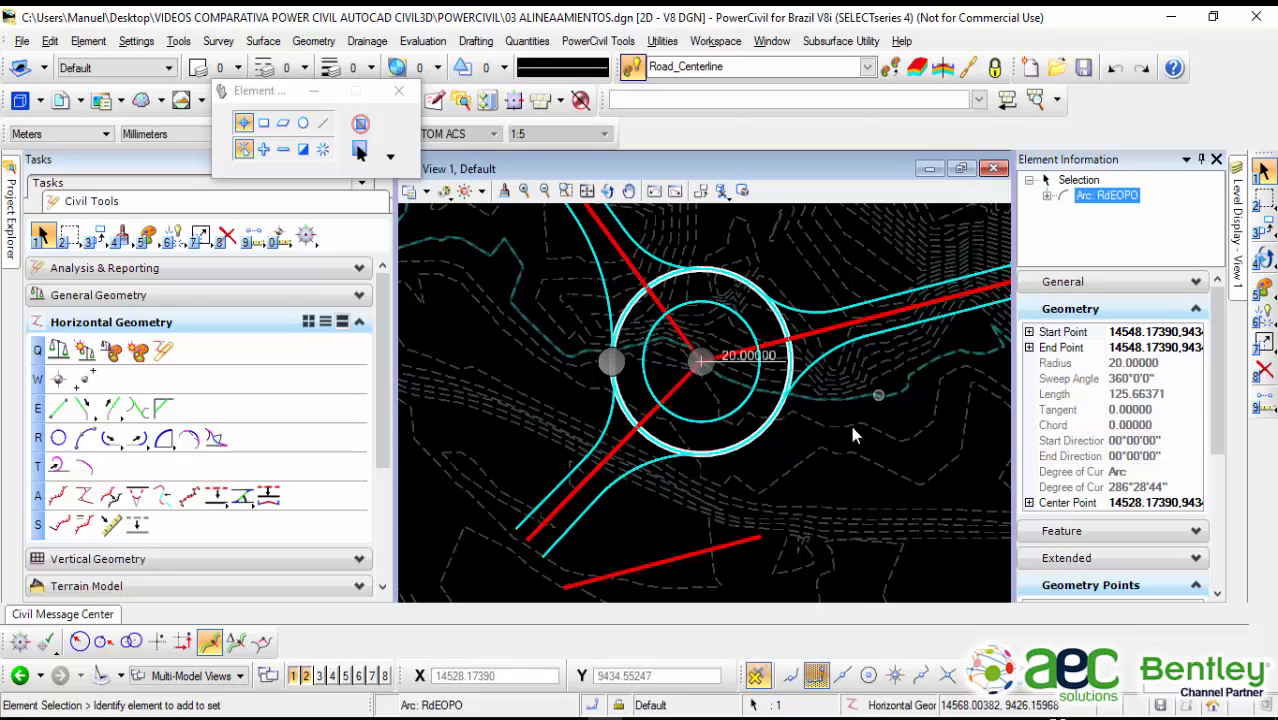
Step: Select the line south of the roundabout to check its offset and station dimensions, and clear the selection
scroll(853, 434, "down", 3)
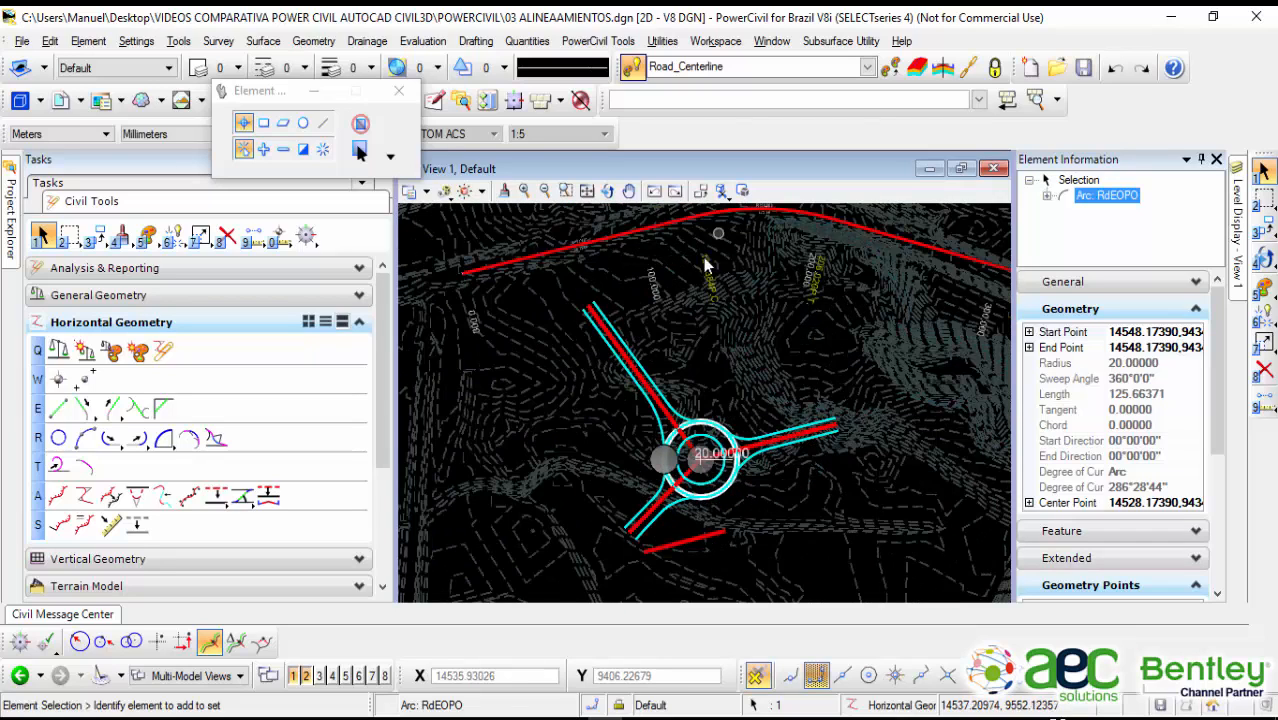
scroll(719, 550, "up", 2)
left_click(685, 525)
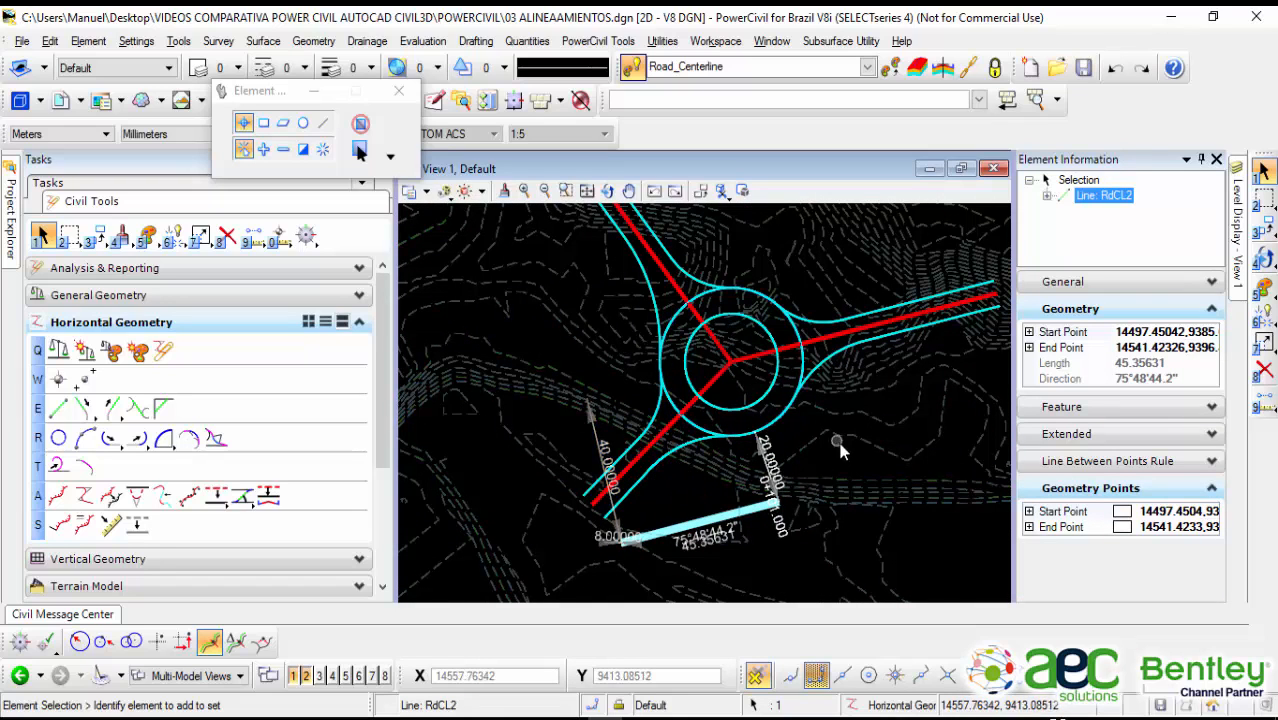
left_click(866, 459)
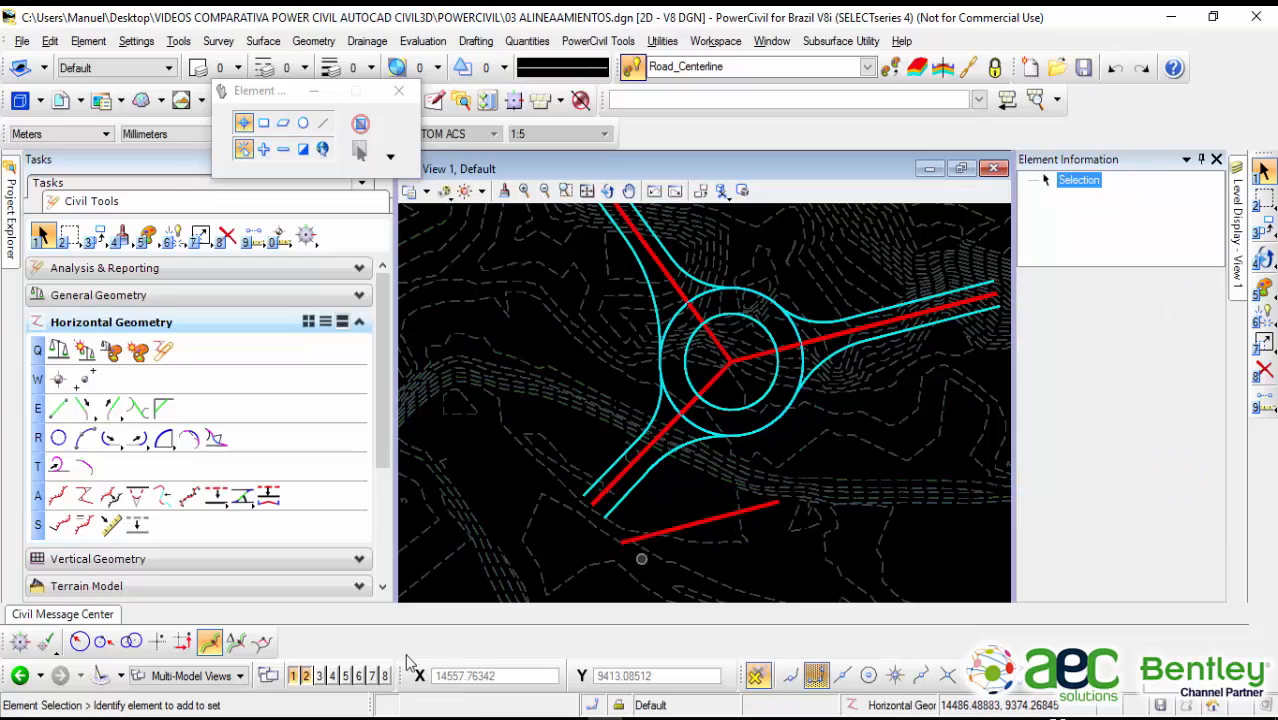
Step: Open the 3D model view beside the plan view and examine the roundabout and southern line in both
left_click(305, 676)
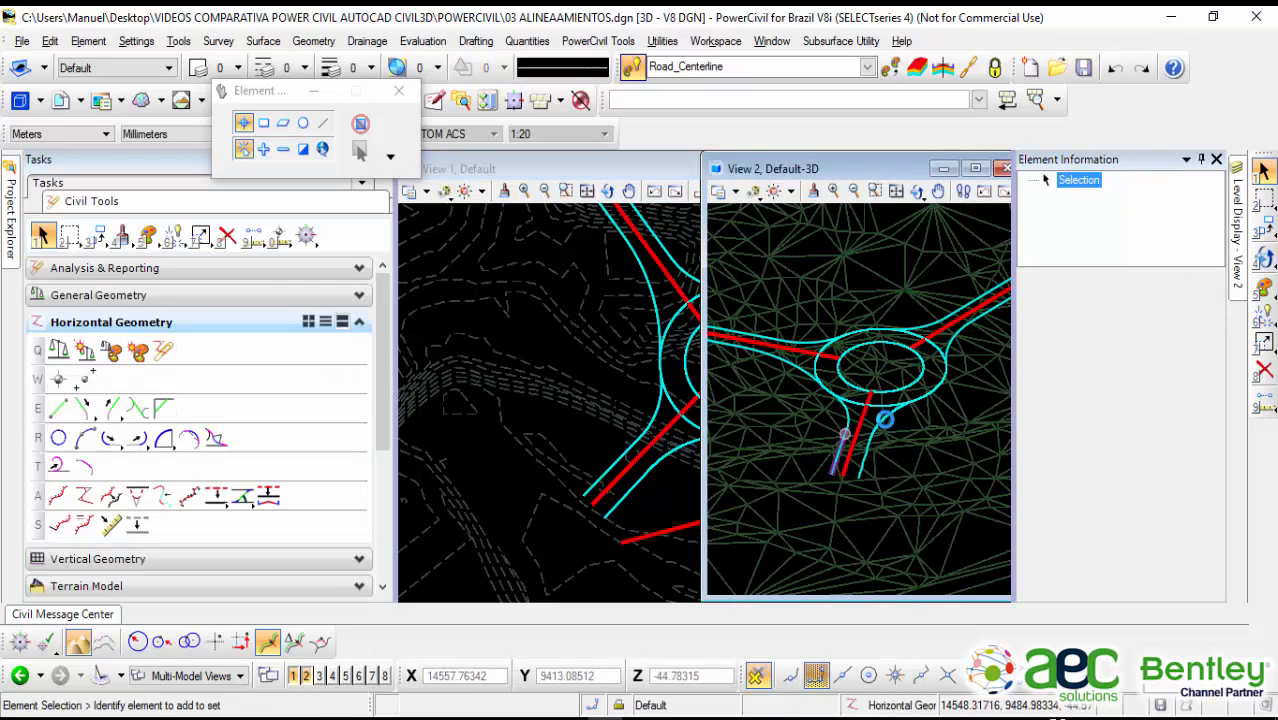
scroll(947, 337, "down", 1)
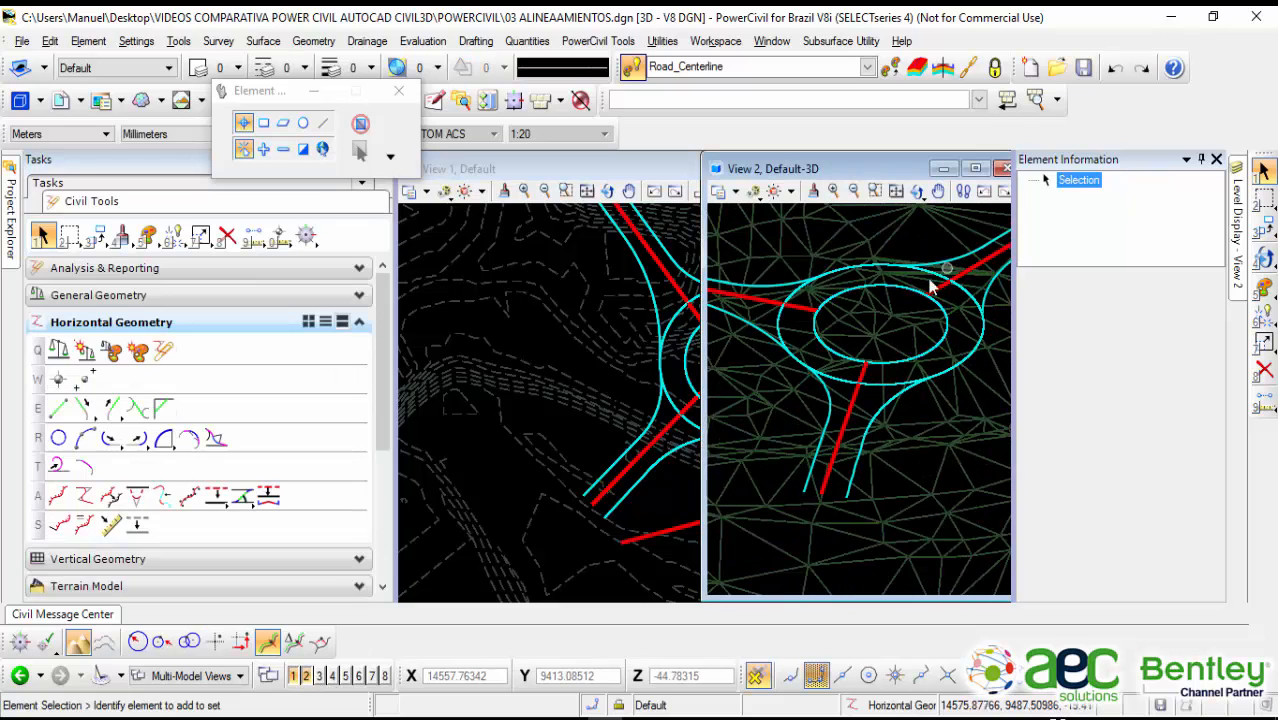
scroll(541, 346, "down", 2)
middle_click_drag(531, 350, 482, 338)
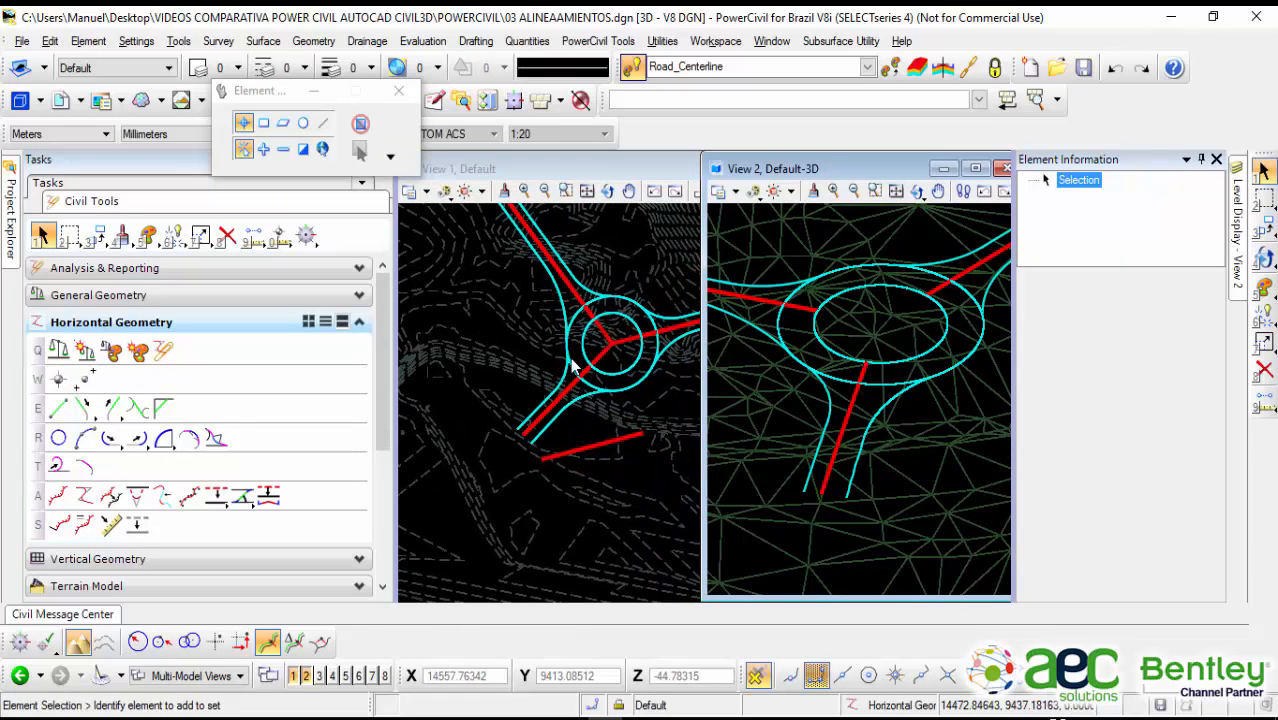
scroll(596, 405, "down", 2)
middle_click_drag(646, 384, 595, 430)
mouse_move(561, 367)
middle_mouse_down()
mouse_move(587, 368)
mouse_move(582, 297)
middle_mouse_up()
scroll(586, 465, "up", 2)
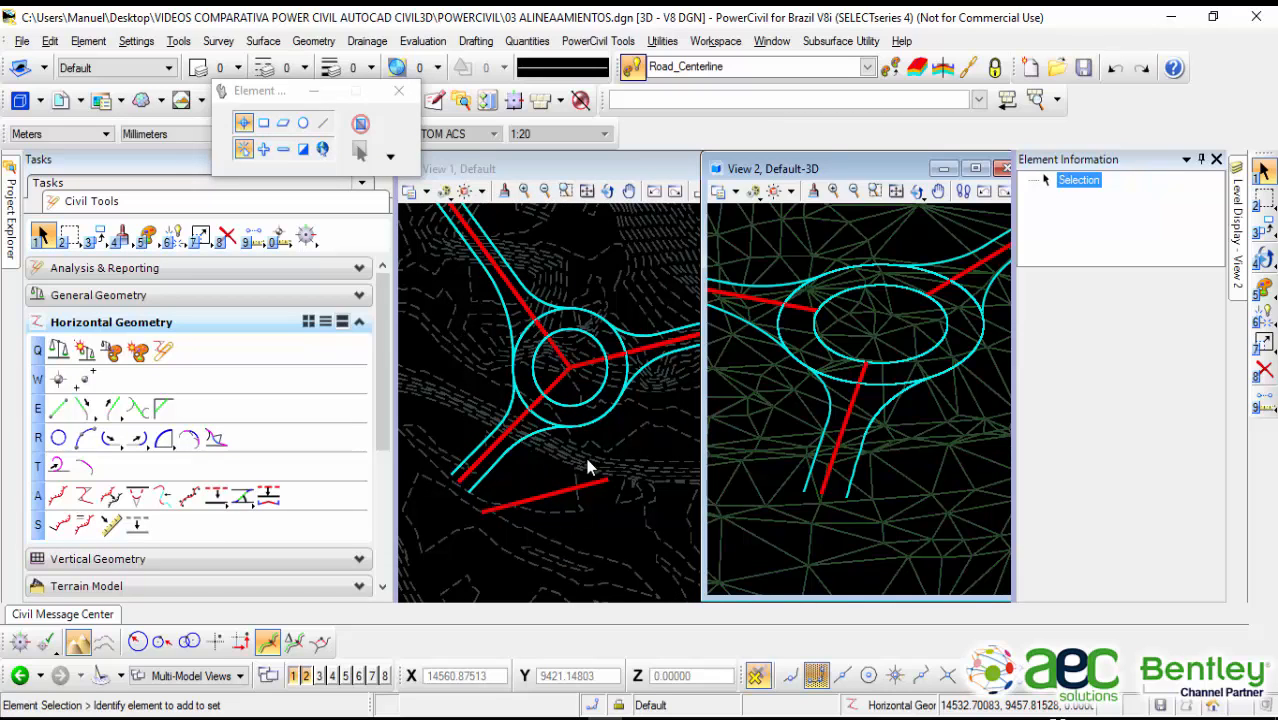
scroll(592, 416, "down", 2)
scroll(592, 416, "up", 2)
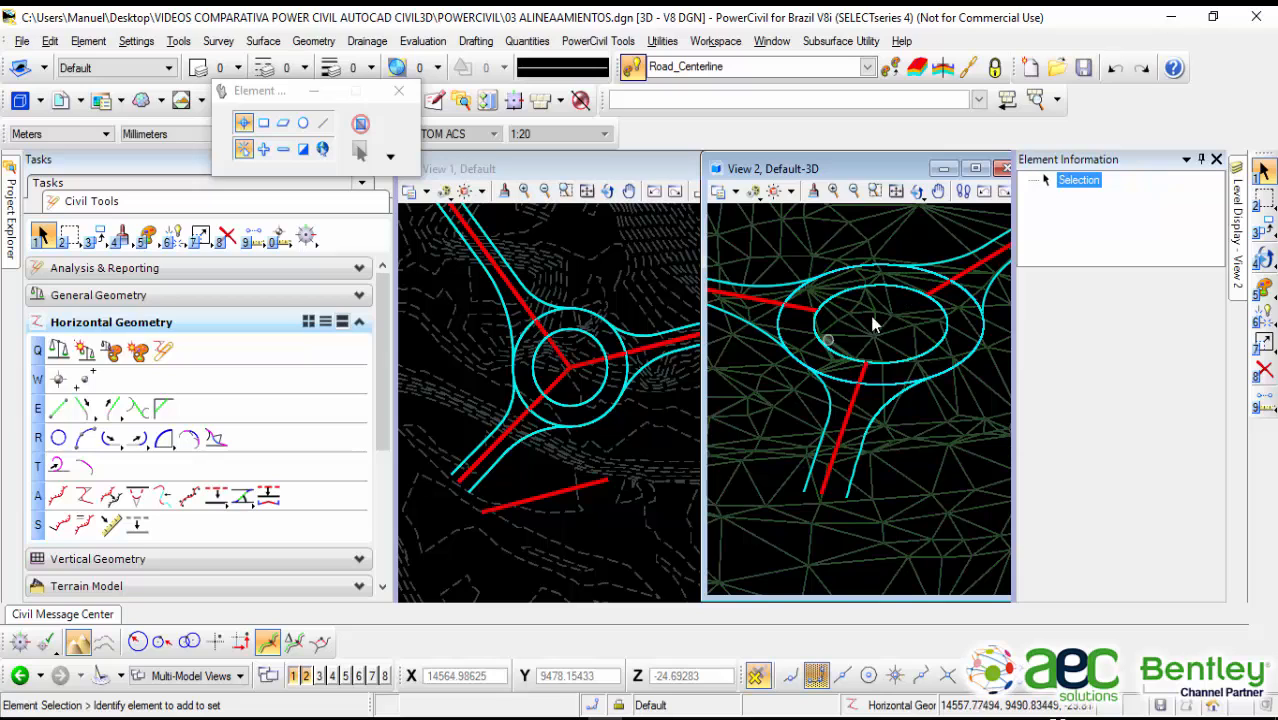
Step: Make the plan view active and review the available Civil AccuDraw modes, including the offset-offset option
left_click(545, 475)
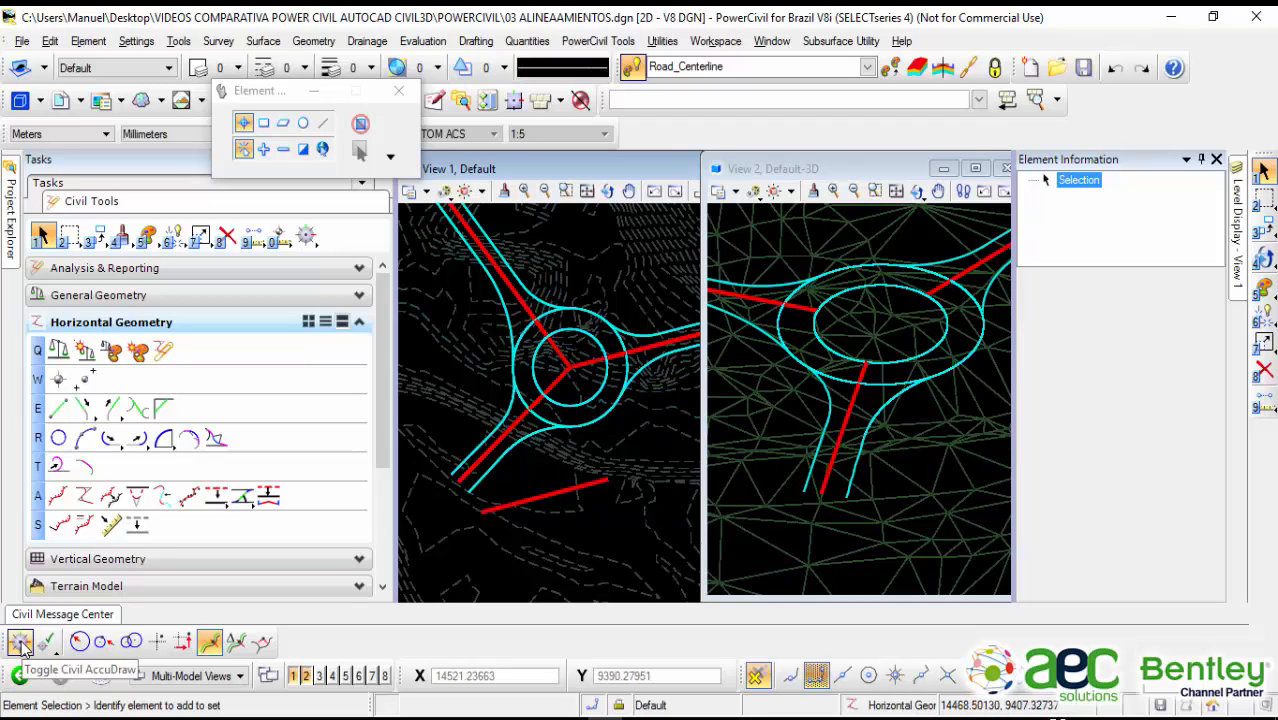
left_click(211, 643)
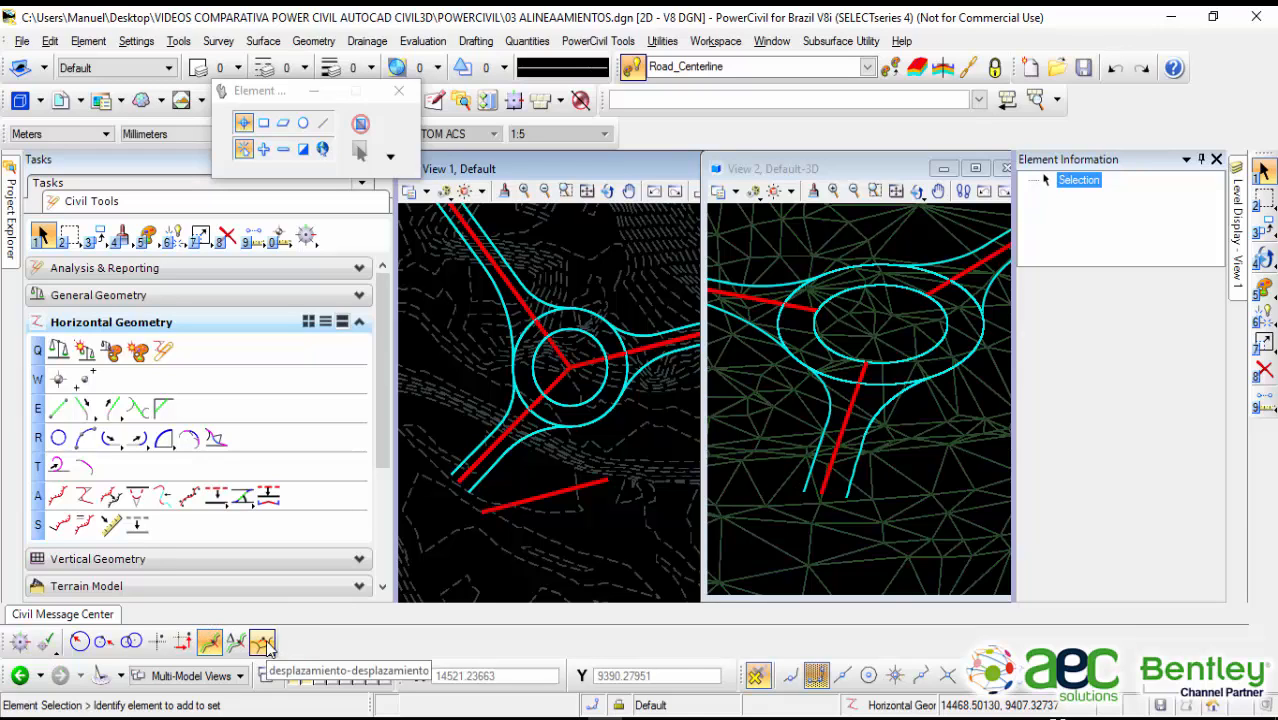